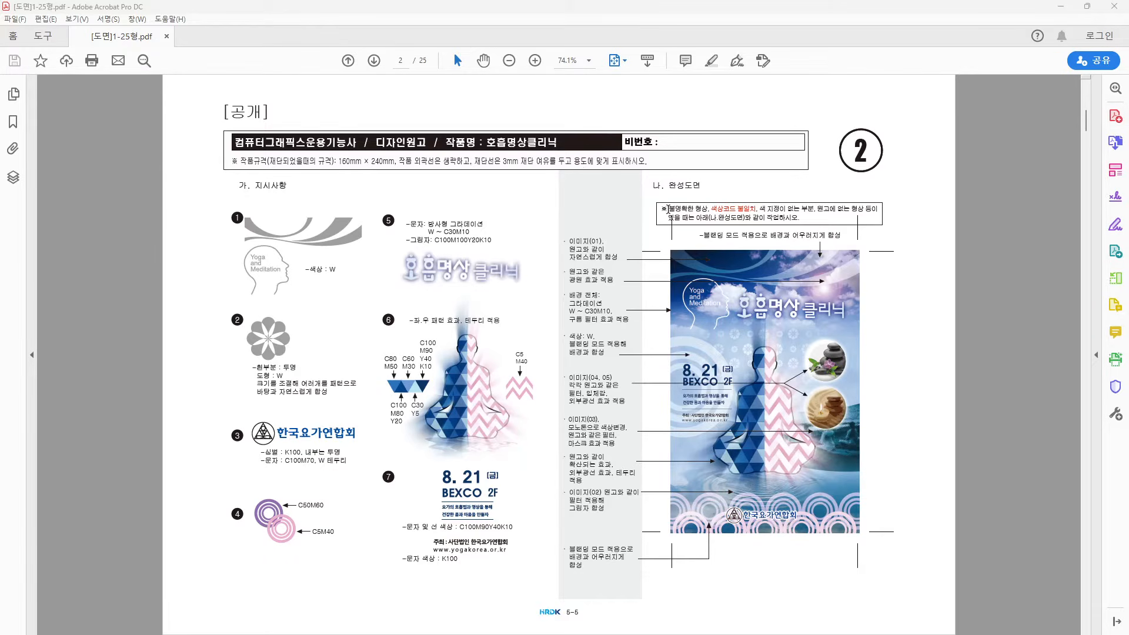
Switch to Illustrator and create a 160 × 240 mm portrait document with 3 mm bleed, CMYK colour and 72 ppi raster effects
key("alt+Tab")
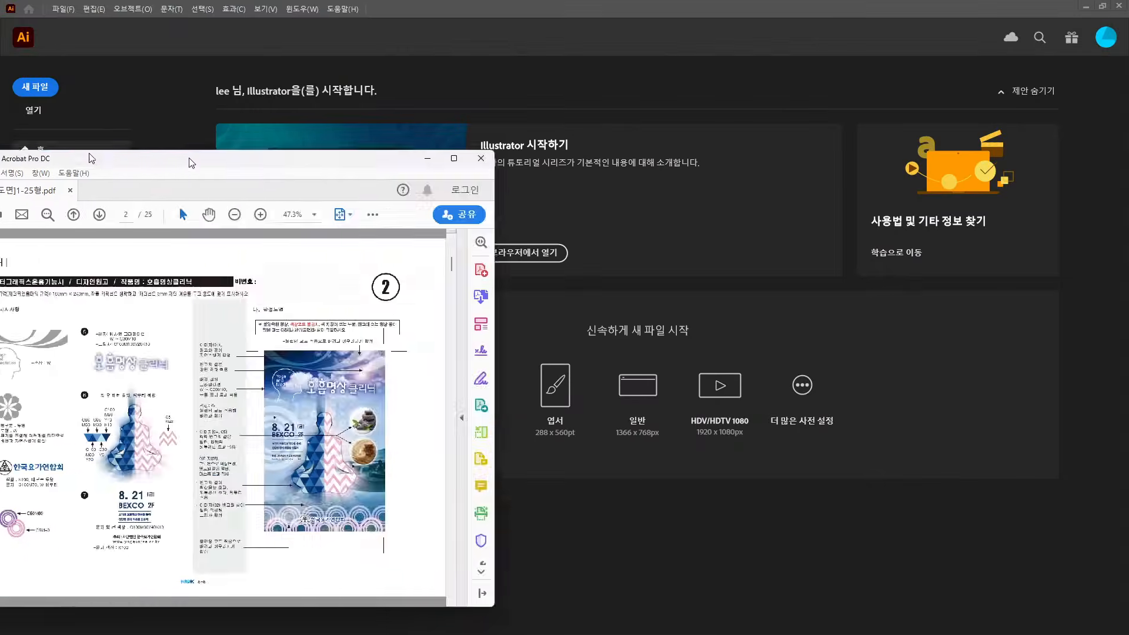
left_click(63, 9)
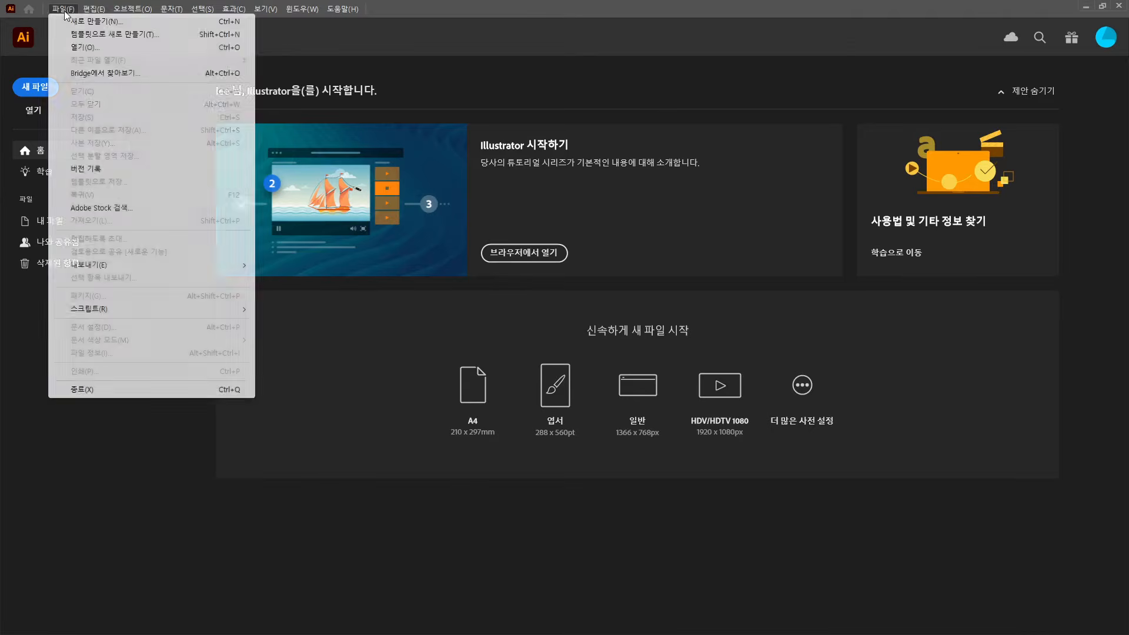
left_click(82, 17)
left_click(752, 221)
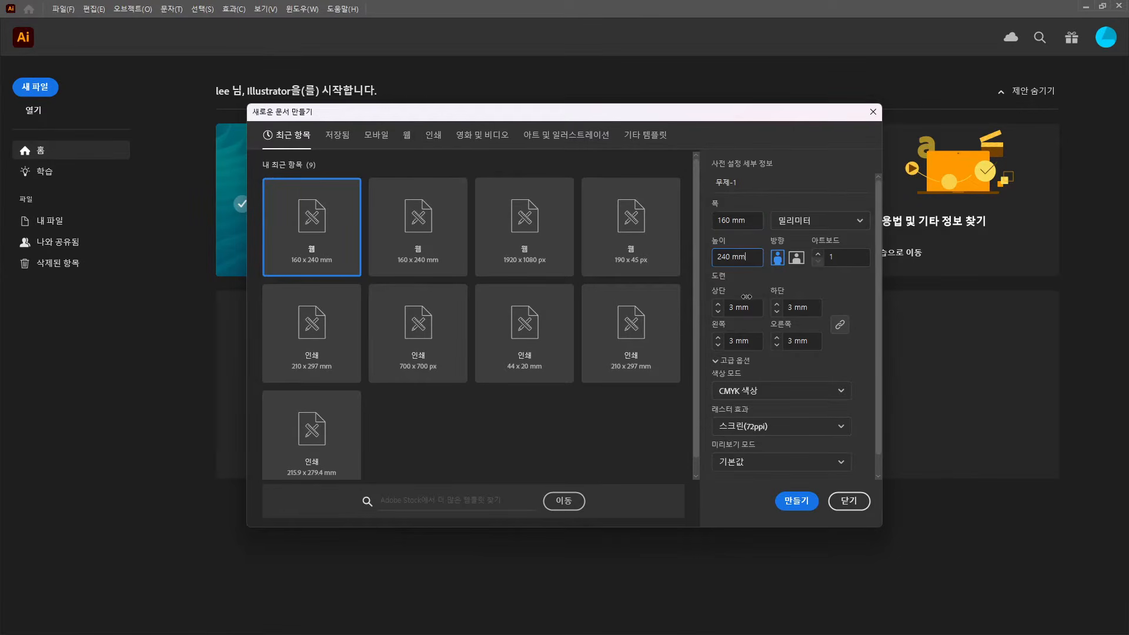
scroll(803, 388, "down", 1)
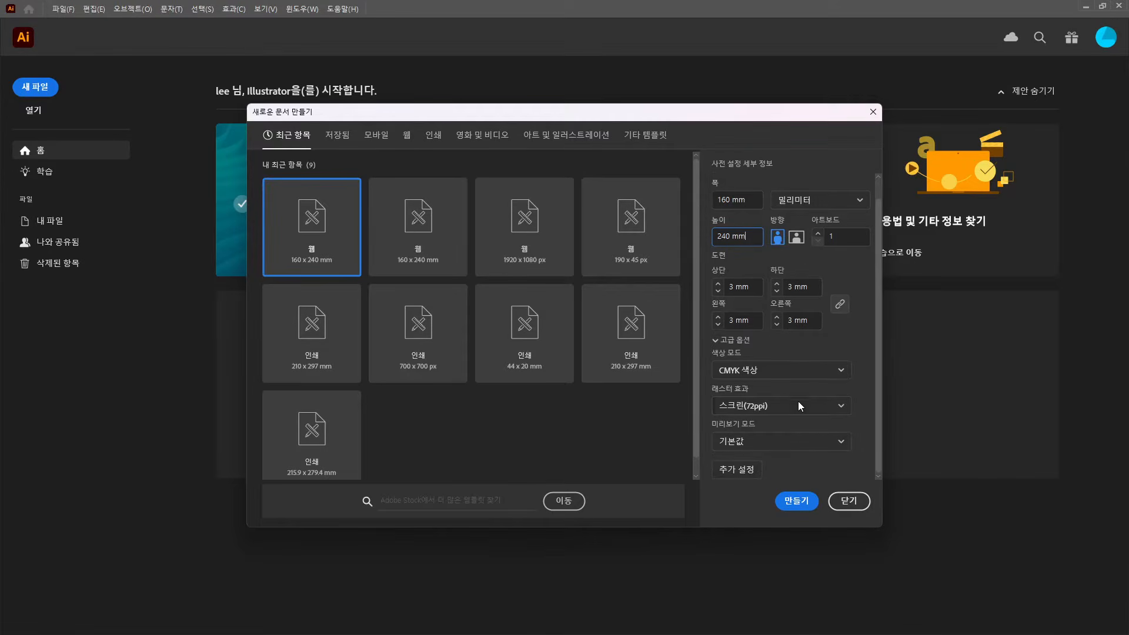
left_click(799, 503)
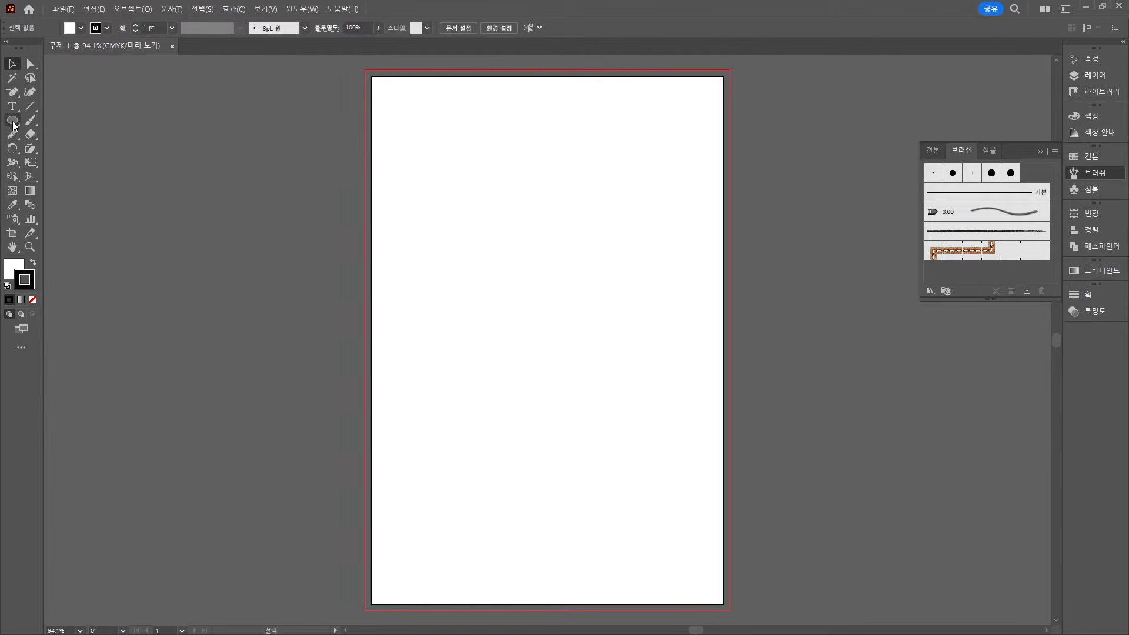
Create a 160 × 240 mm rectangular grid with 3 horizontal and 3 vertical dividers and align it to the artboard edges
right_click(31, 108)
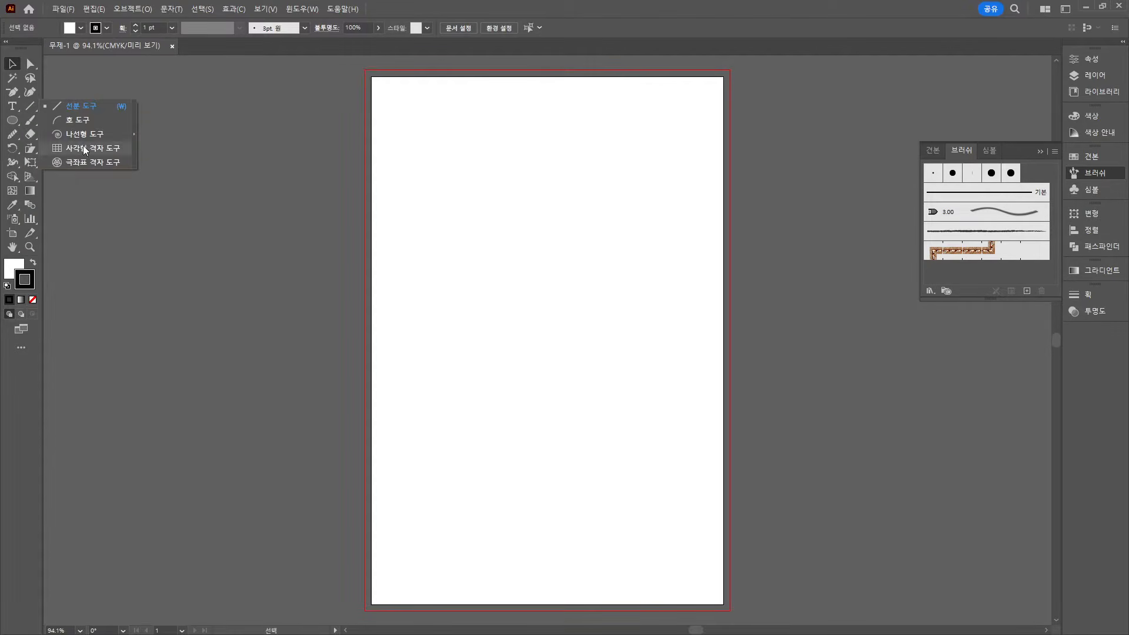
left_click(83, 146)
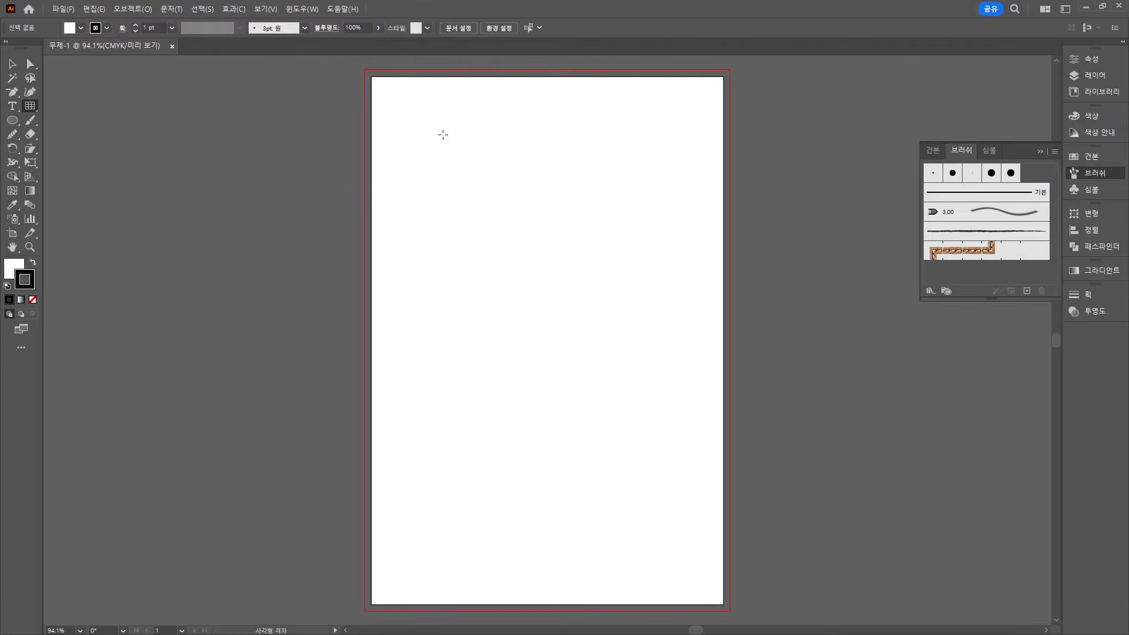
left_click(442, 132)
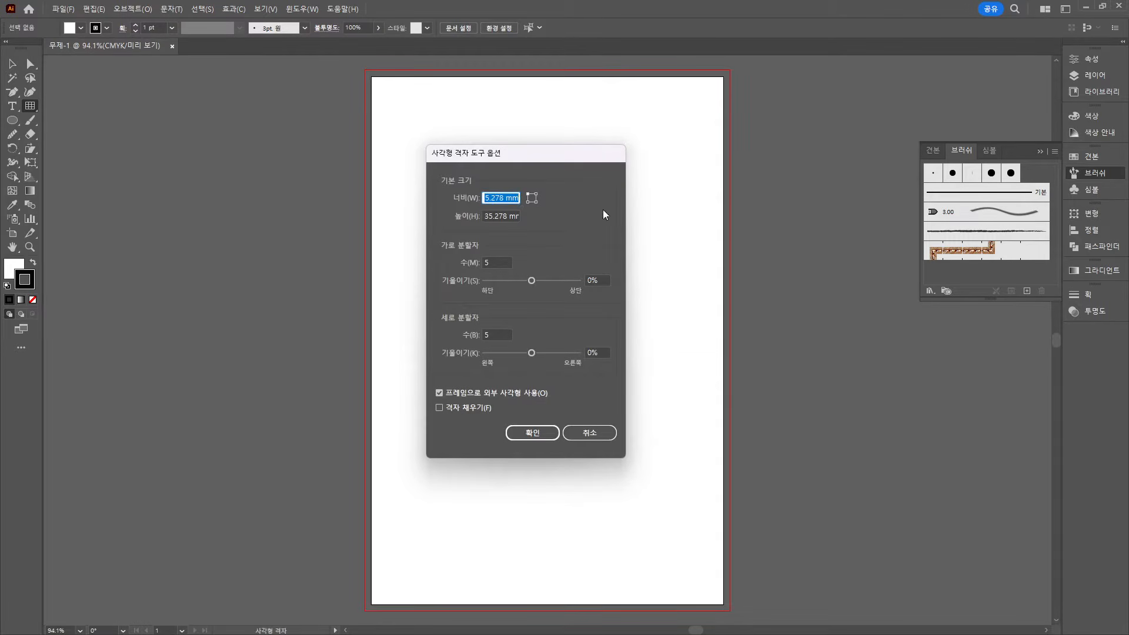
type("160")
key("Tab")
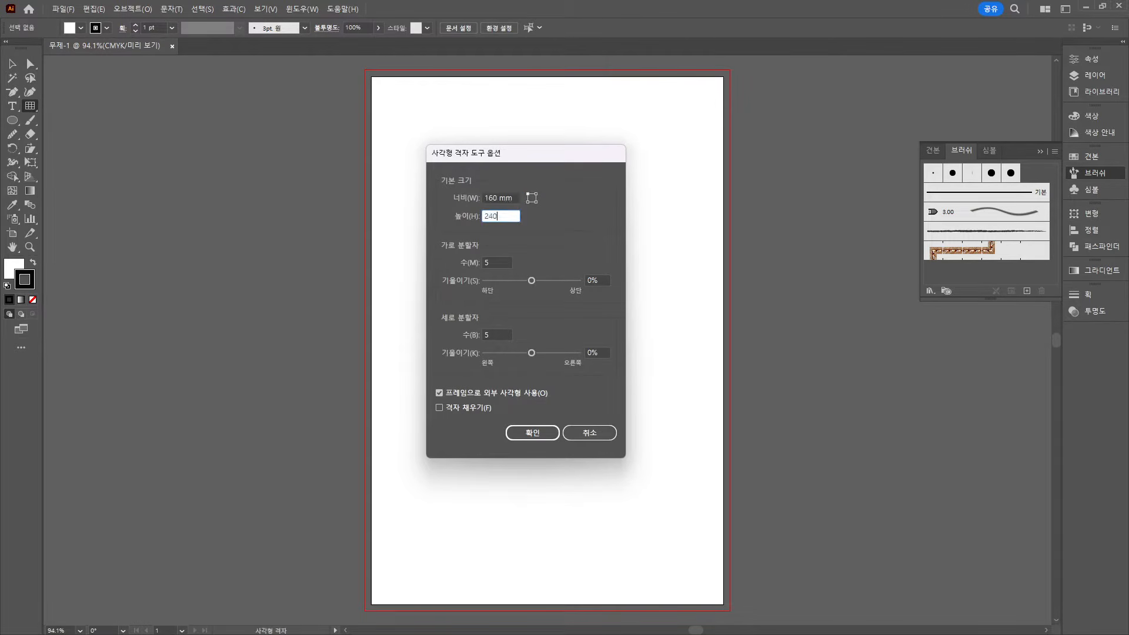
key("Tab")
type("3")
key("Tab")
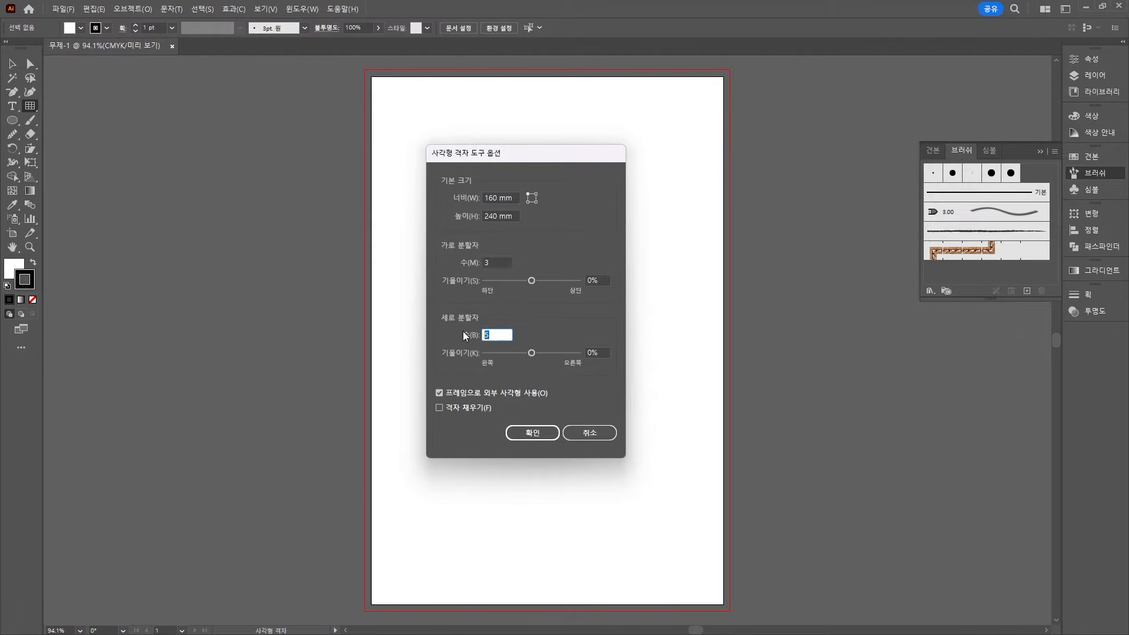
type("3")
left_click(518, 430)
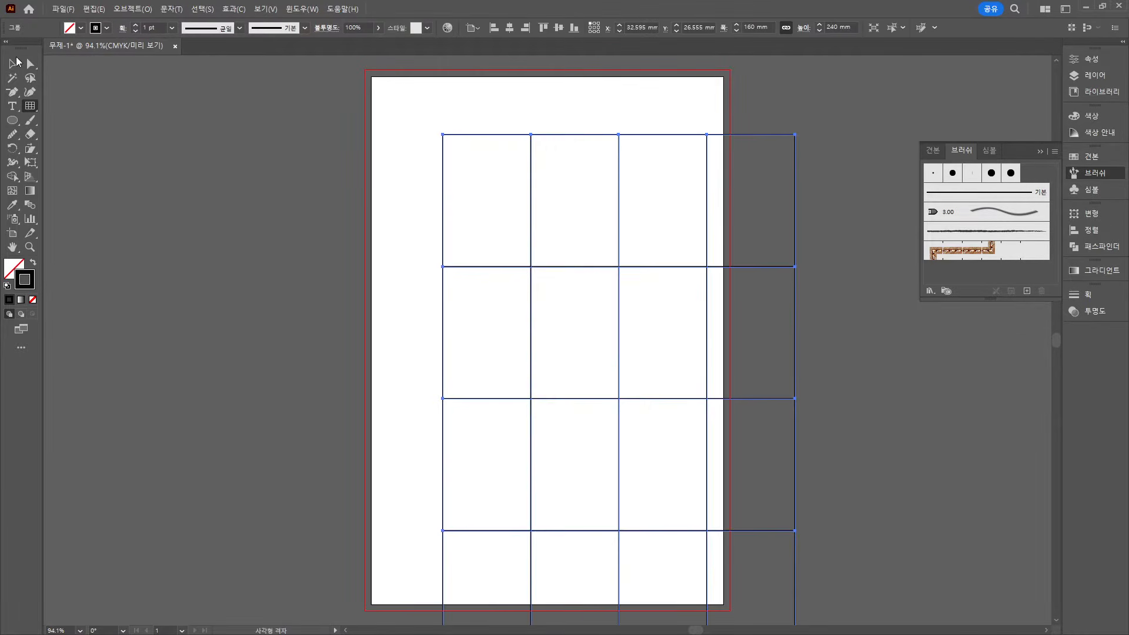
left_click(14, 62)
left_click_drag(474, 133, 403, 75)
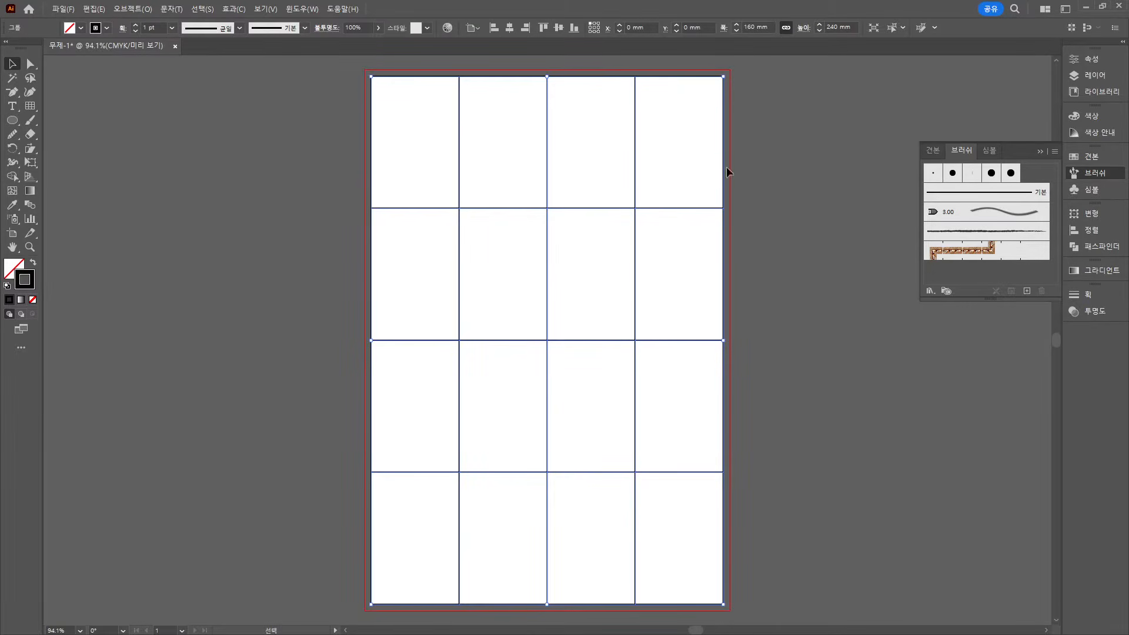
Add a new layer above the grid and lock the grid's layer
left_click(1096, 76)
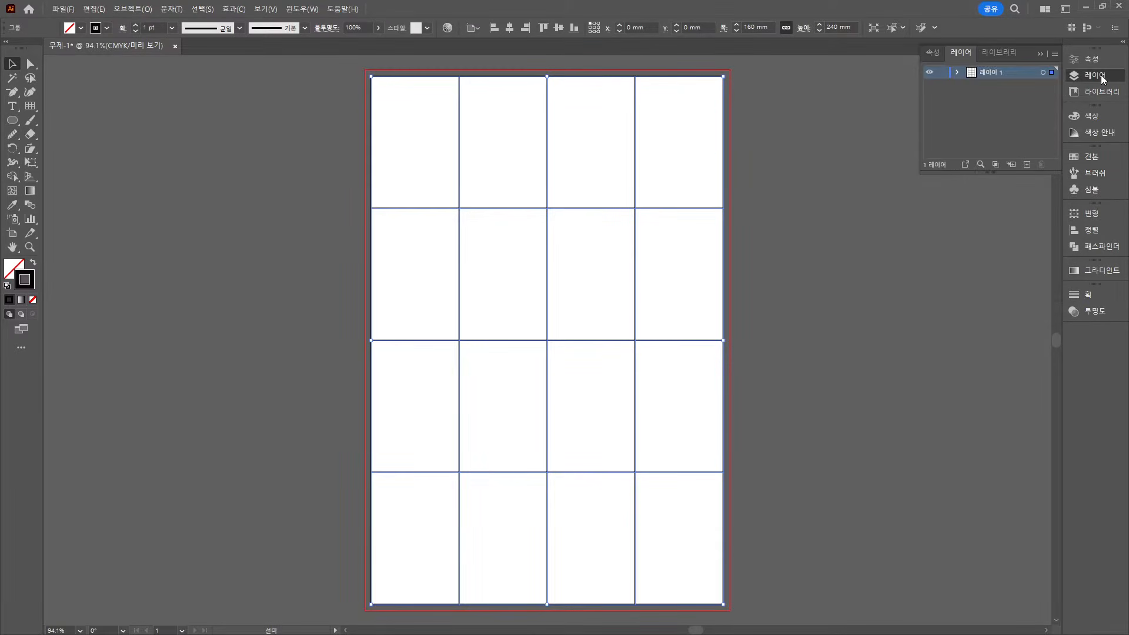
left_click(1026, 164)
left_click_drag(12, 92, 47, 96)
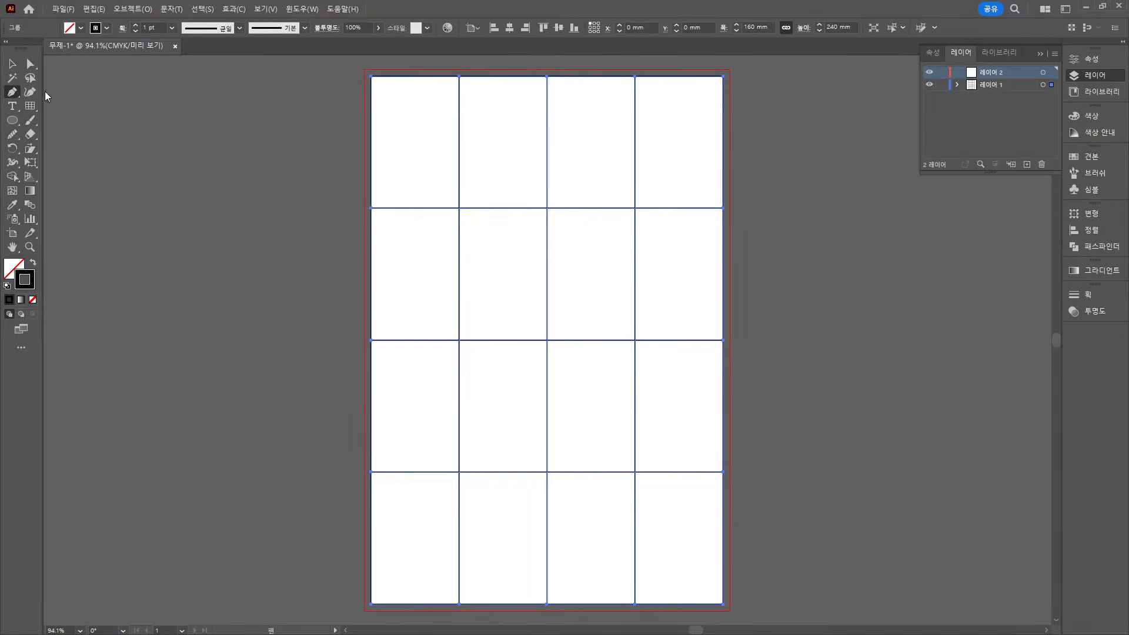
left_click(942, 84)
Draw parallel diagonal lines with the Pen tool, from lower left to upper right through every grid cell
left_click(371, 209)
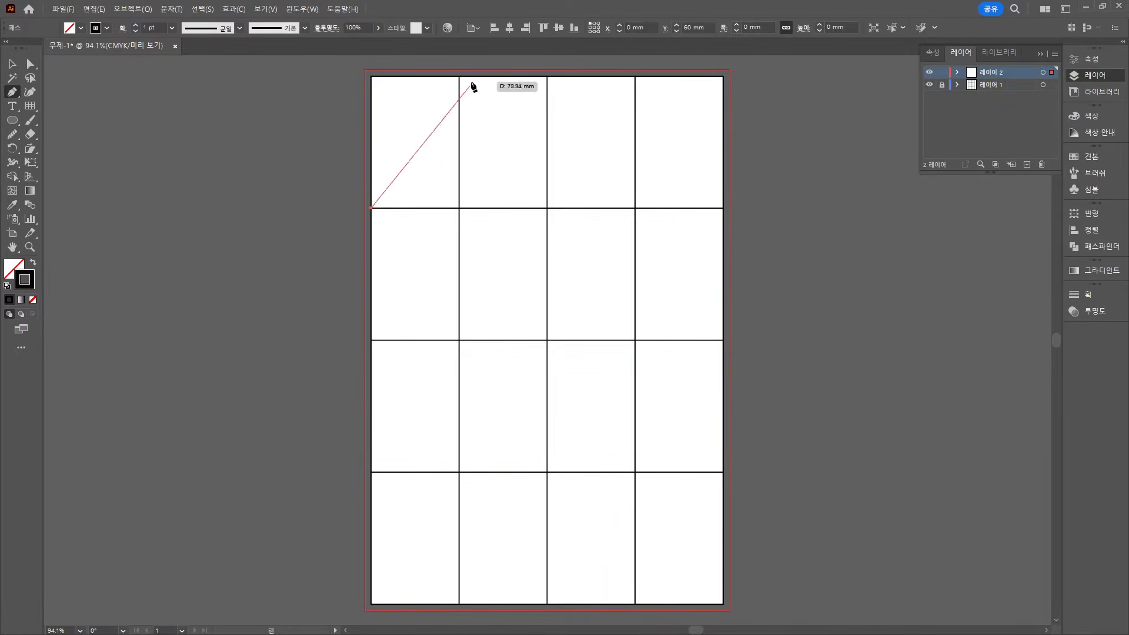
left_click(459, 77)
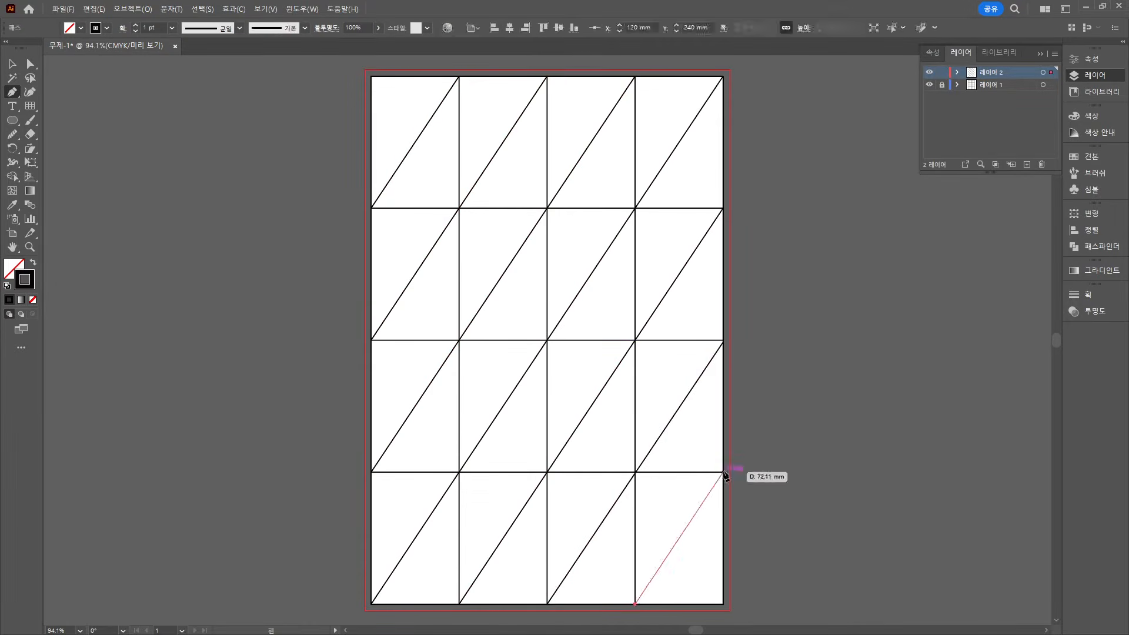
left_click(723, 472)
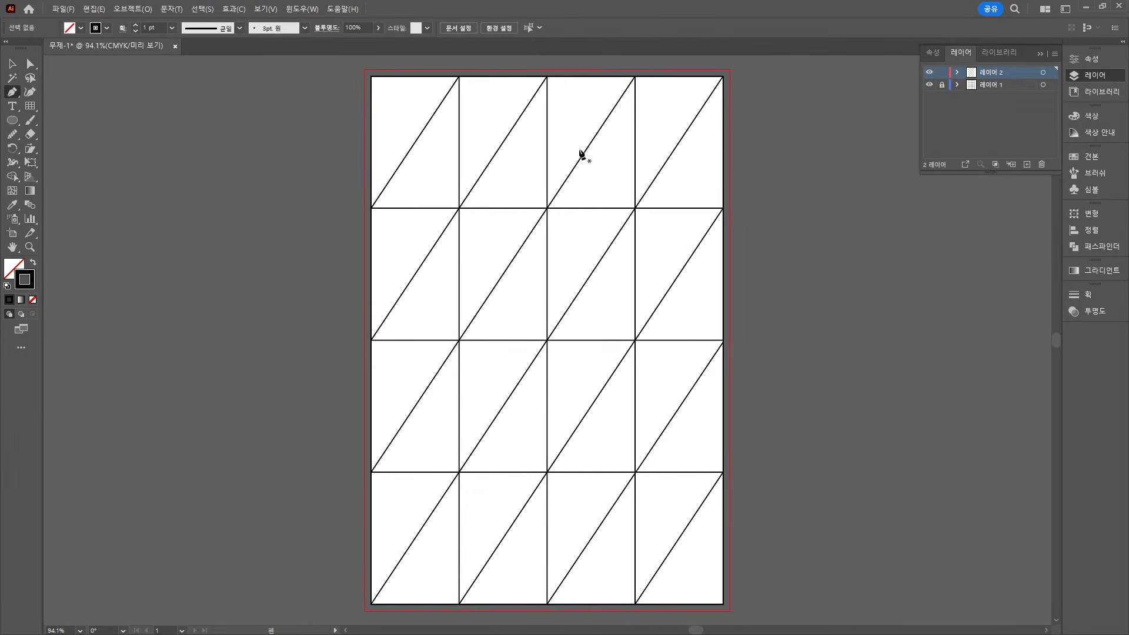
Duplicate all diagonal lines in place and reflect the copy across the vertical axis so every cell is crossed
left_click(1044, 73)
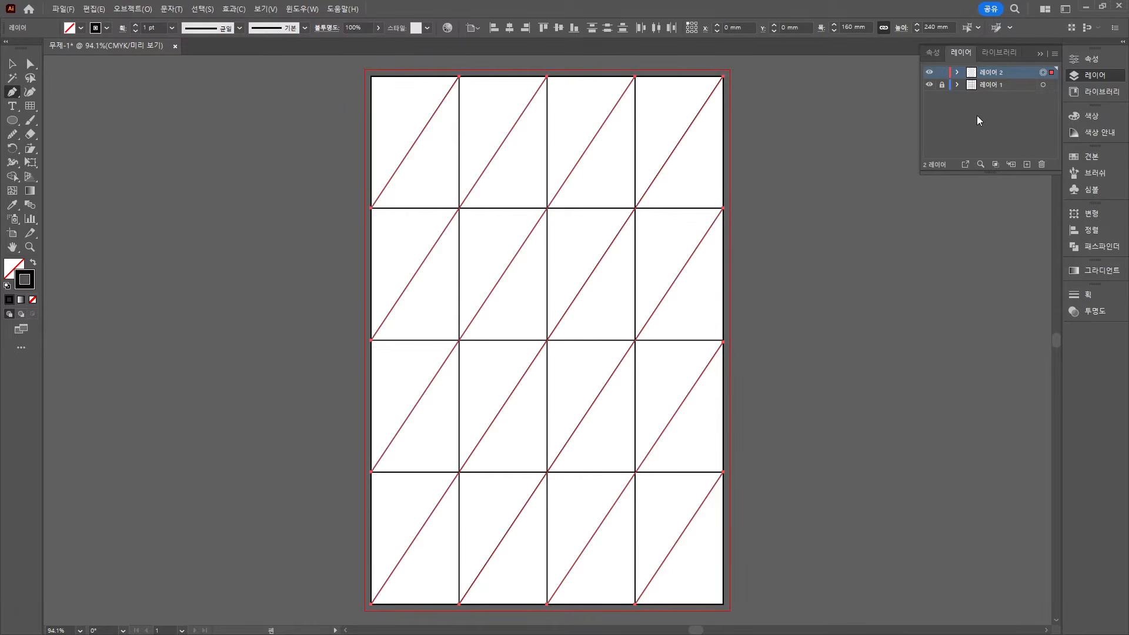
key("ctrl+f")
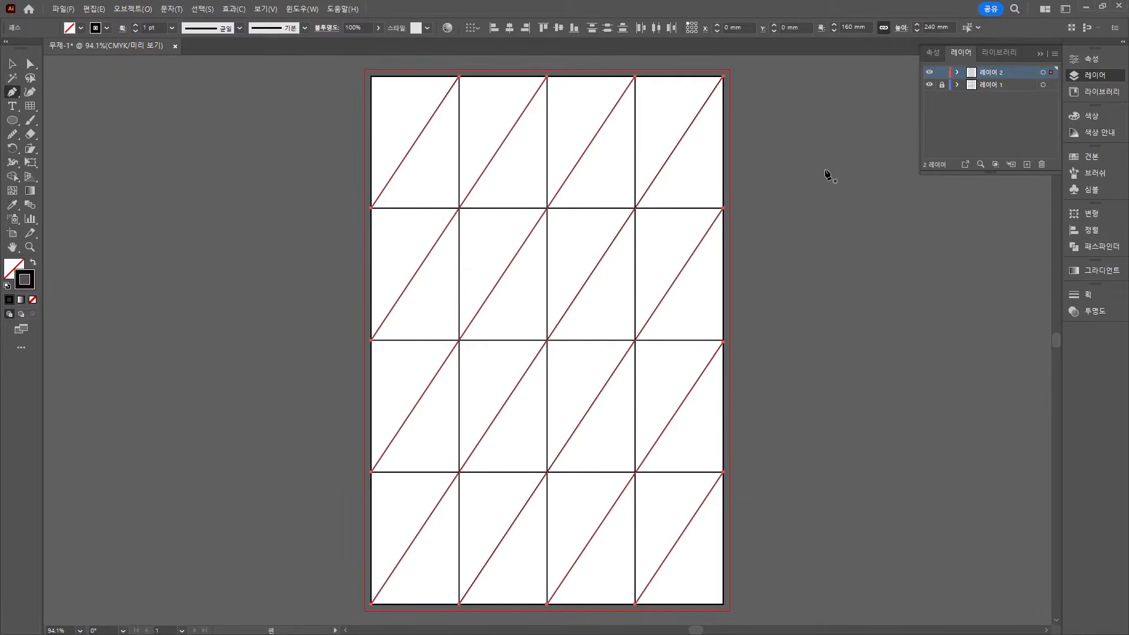
right_click(579, 200)
mouse_move(690, 432)
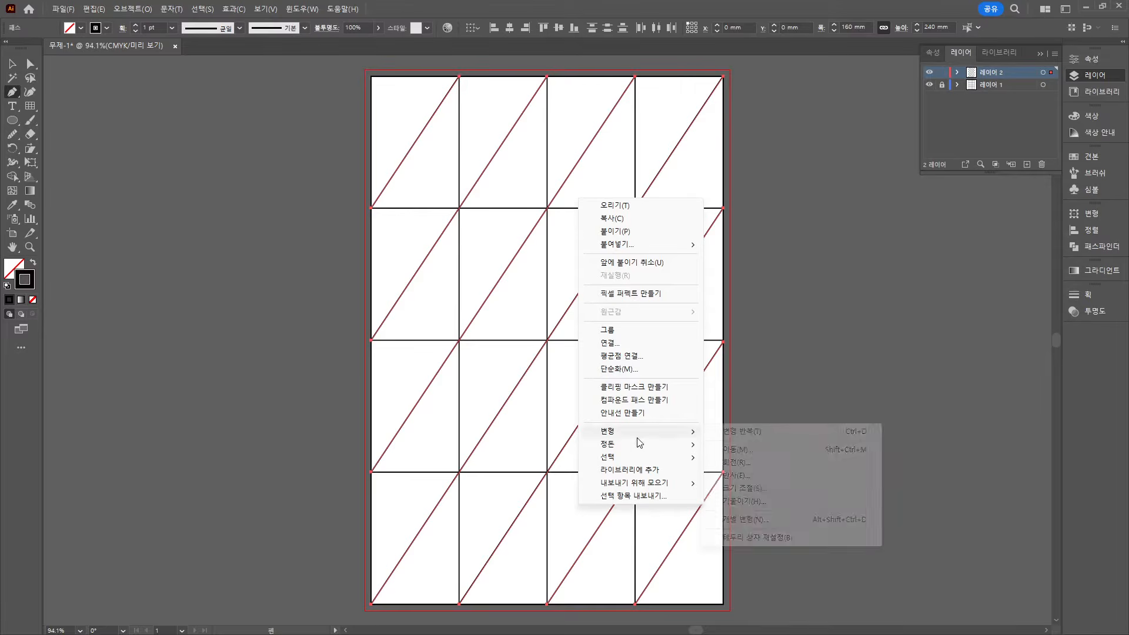
left_click(742, 475)
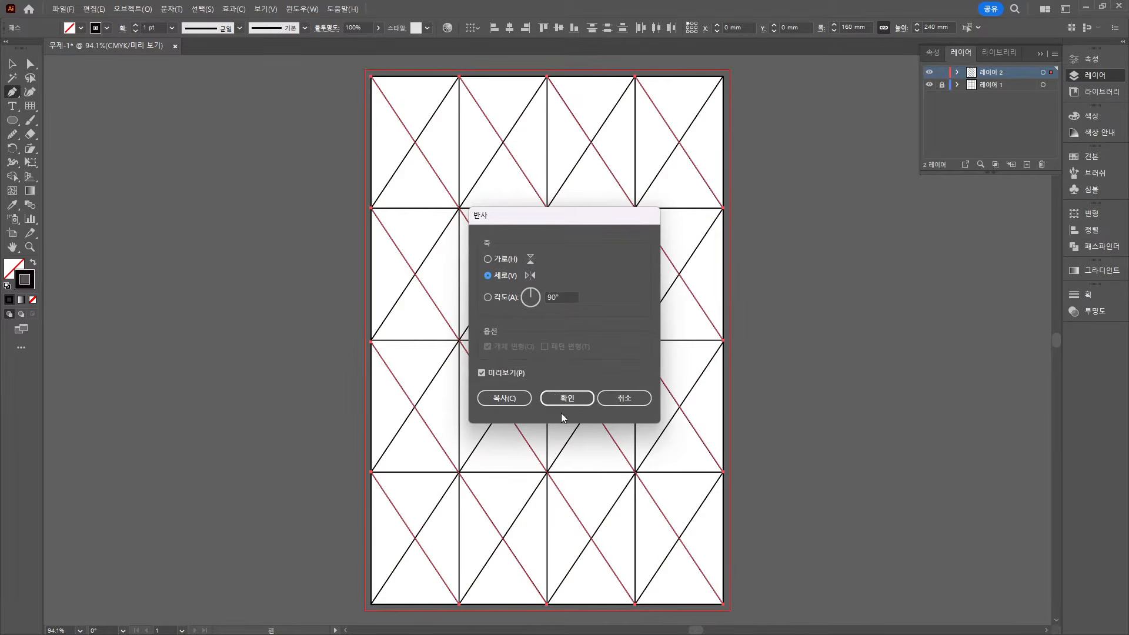
left_click(567, 399)
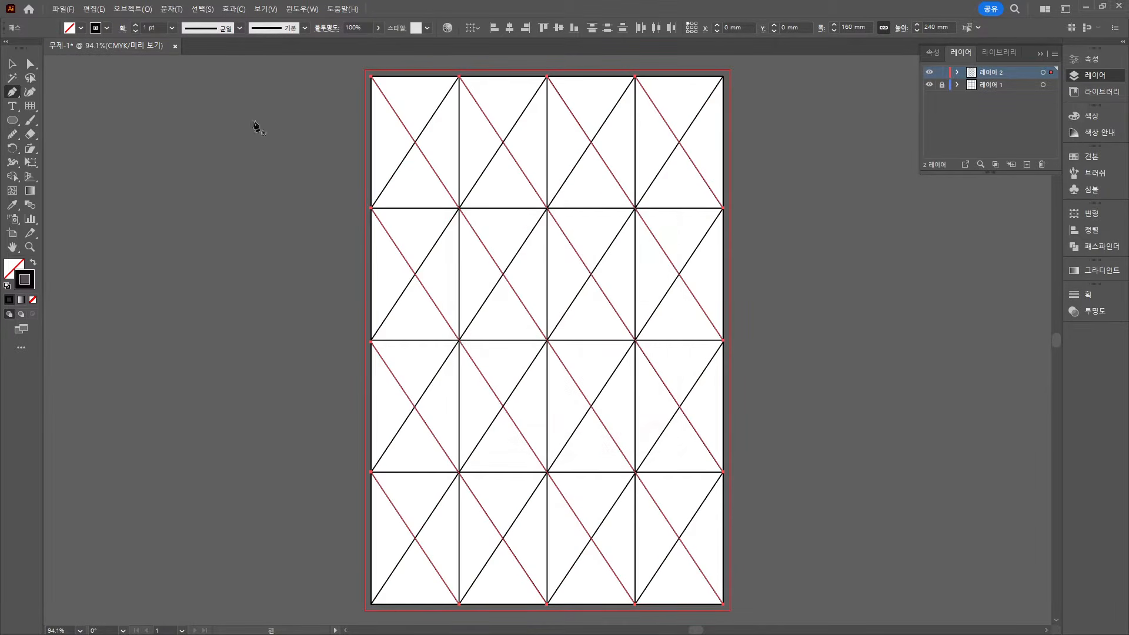
left_click(13, 64)
left_click(130, 204)
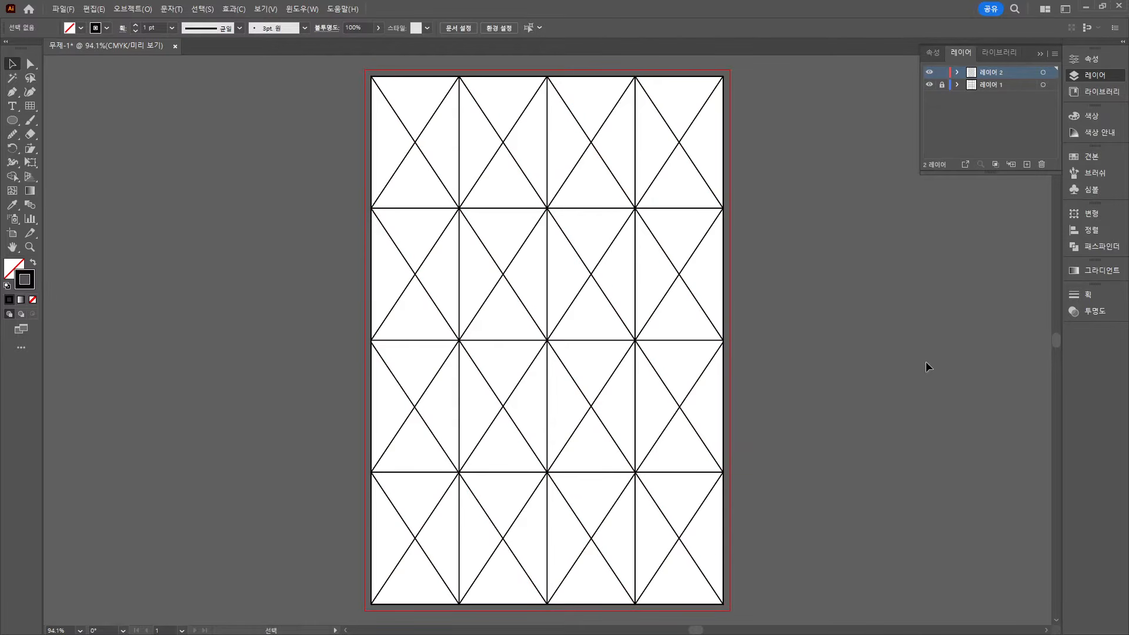
On a new layer, paste the element 1 reference to the right of the artboard and the finished poster image to its left
left_click(1026, 165)
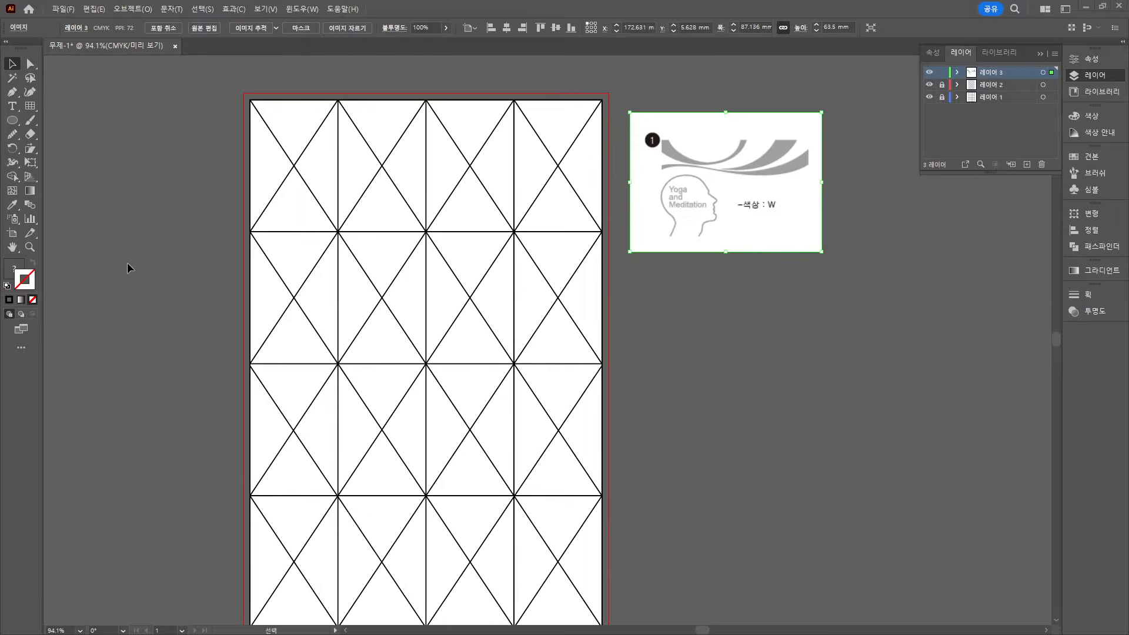
left_click(127, 263)
key("ctrl+v")
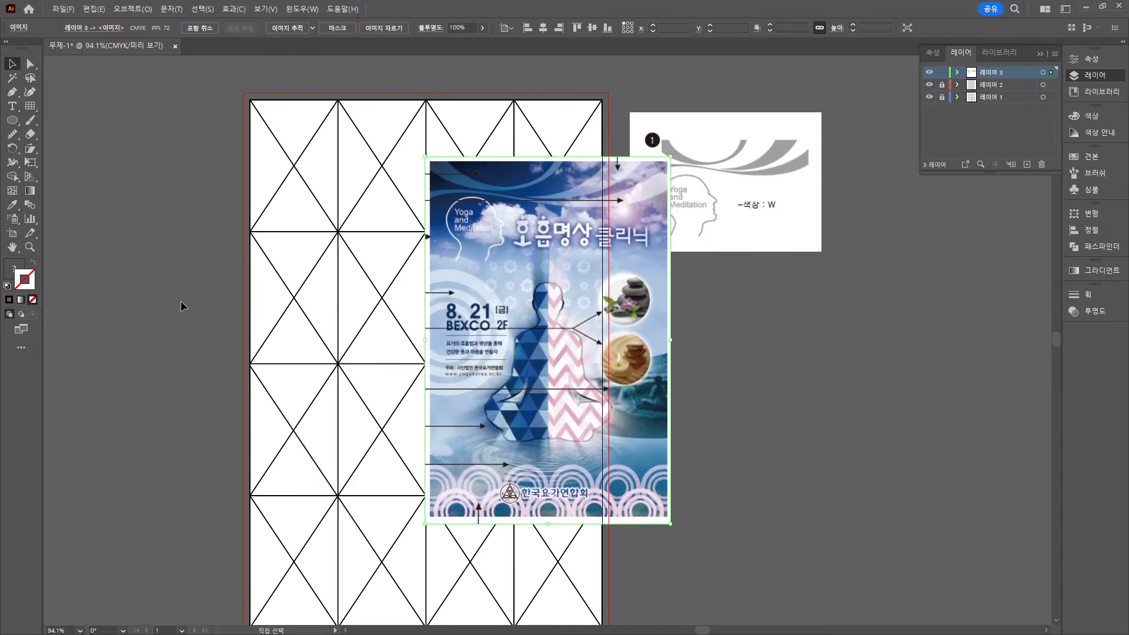
left_click_drag(625, 289, 196, 234)
key("space")
left_click_drag(249, 250, 328, 254)
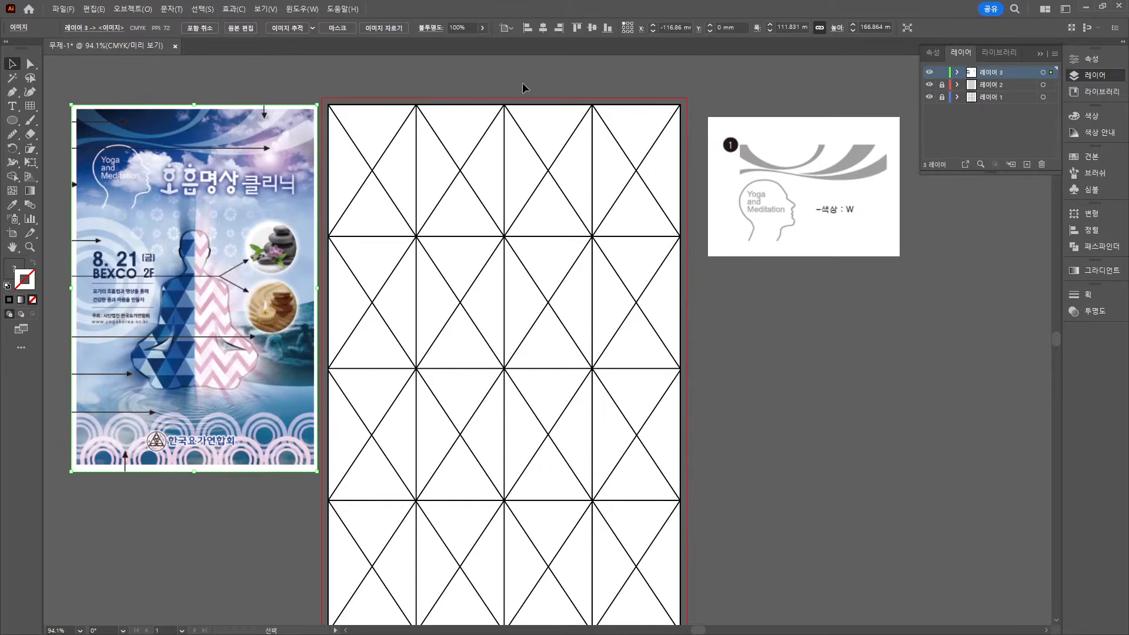
Draw a closed curved ribbon with the Pen tool from the artboard's top-left corner to just past the middle of its top edge
left_click(10, 93)
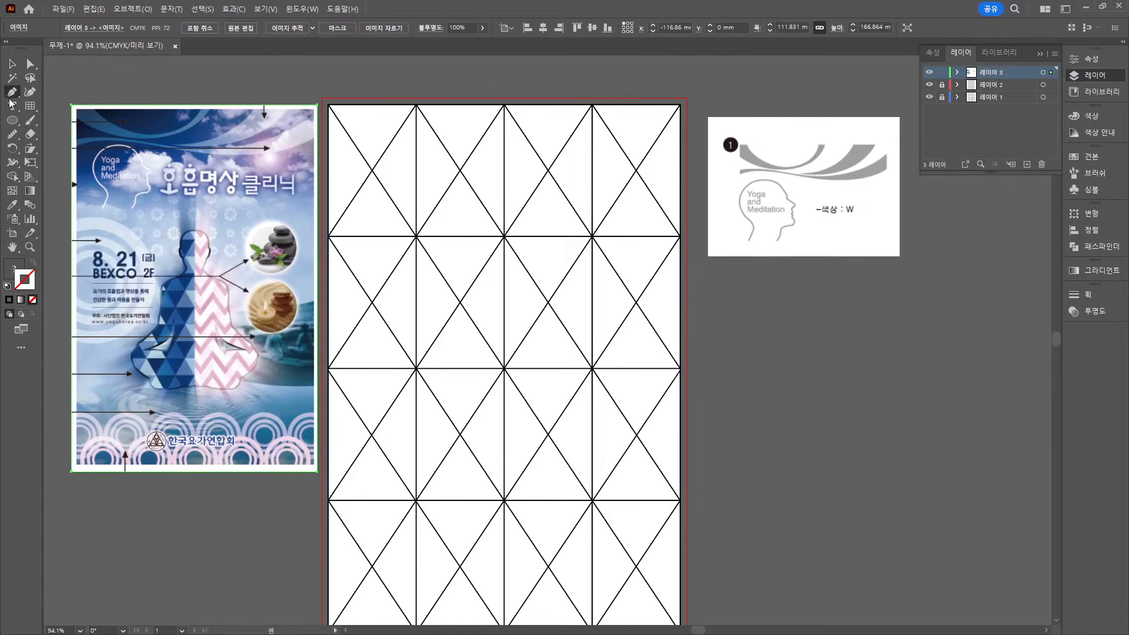
left_click(355, 104)
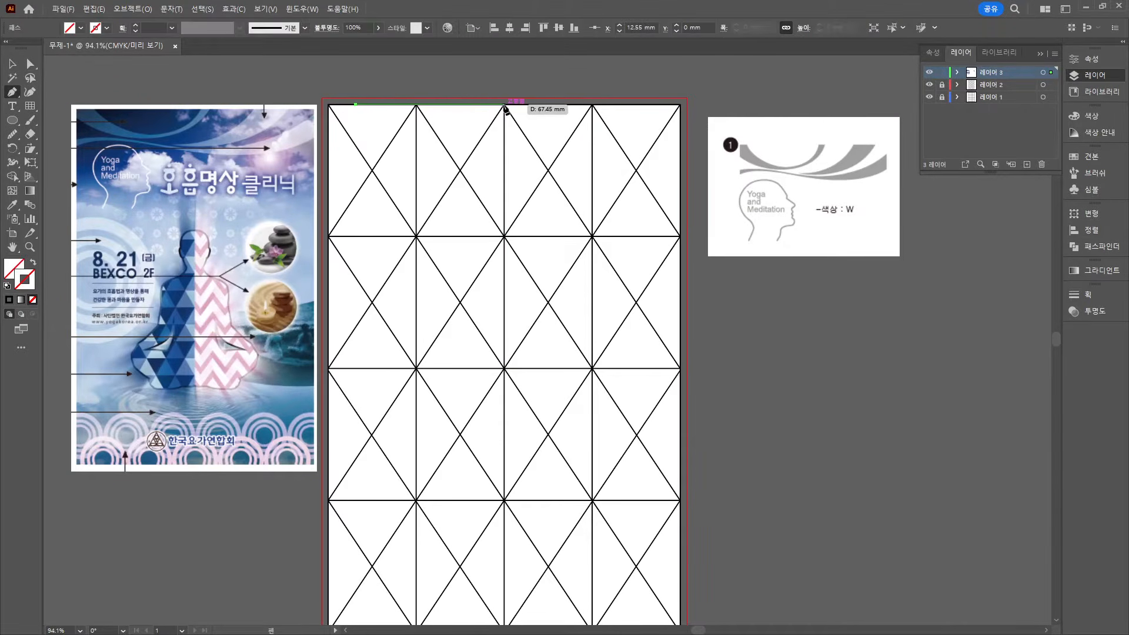
left_click_drag(507, 108, 587, 99)
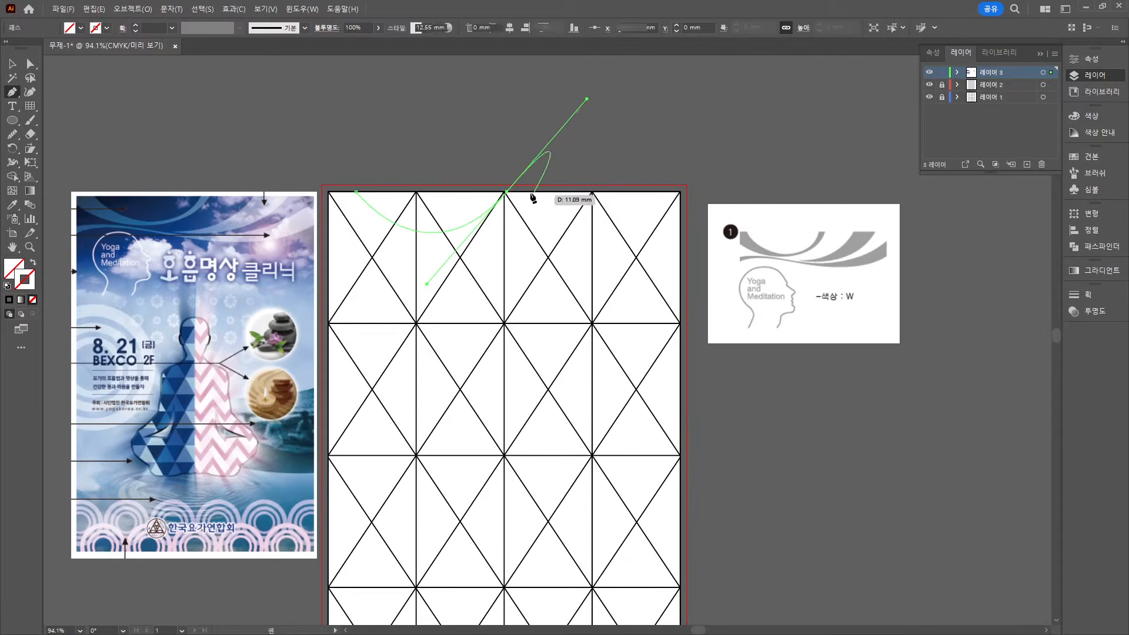
key("alt")
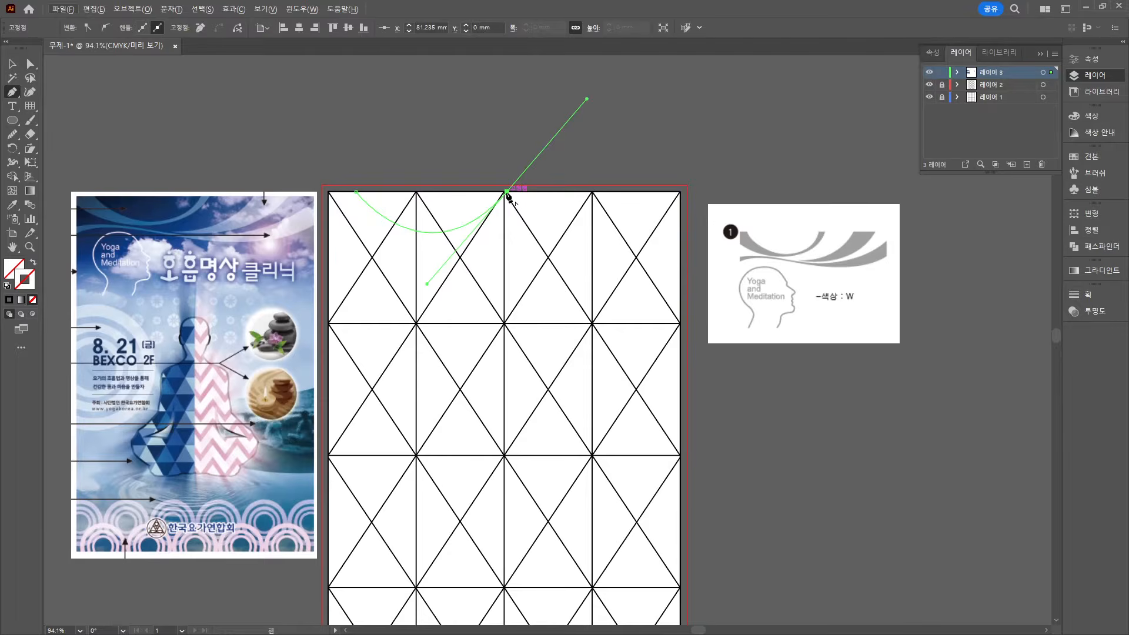
left_click_drag(509, 196, 529, 194)
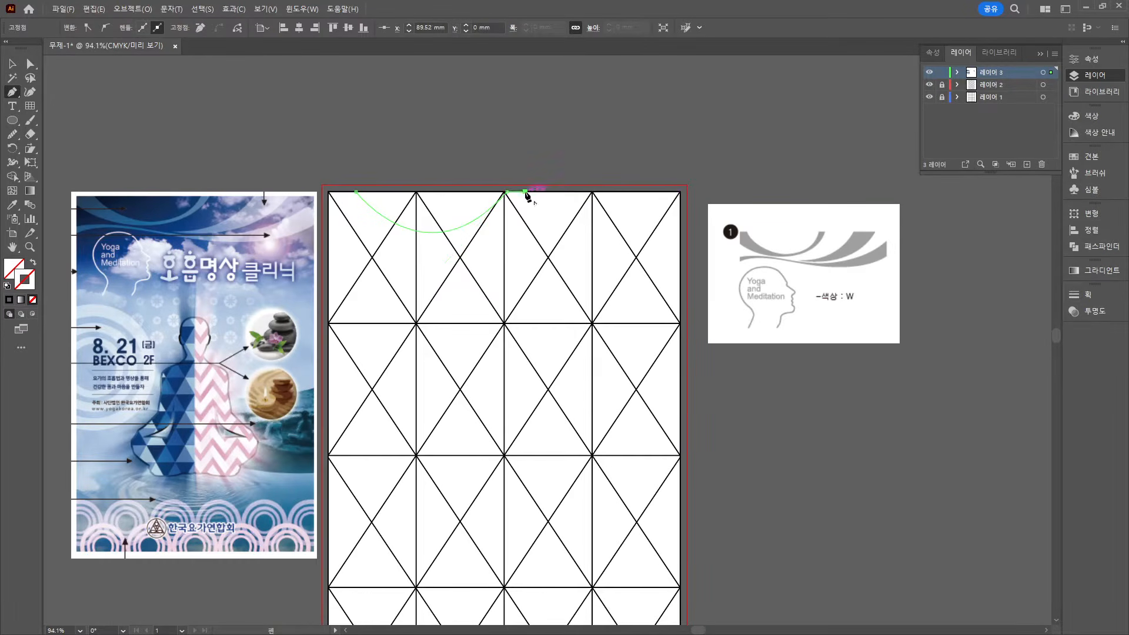
left_click_drag(327, 208, 182, 115)
left_click(328, 208)
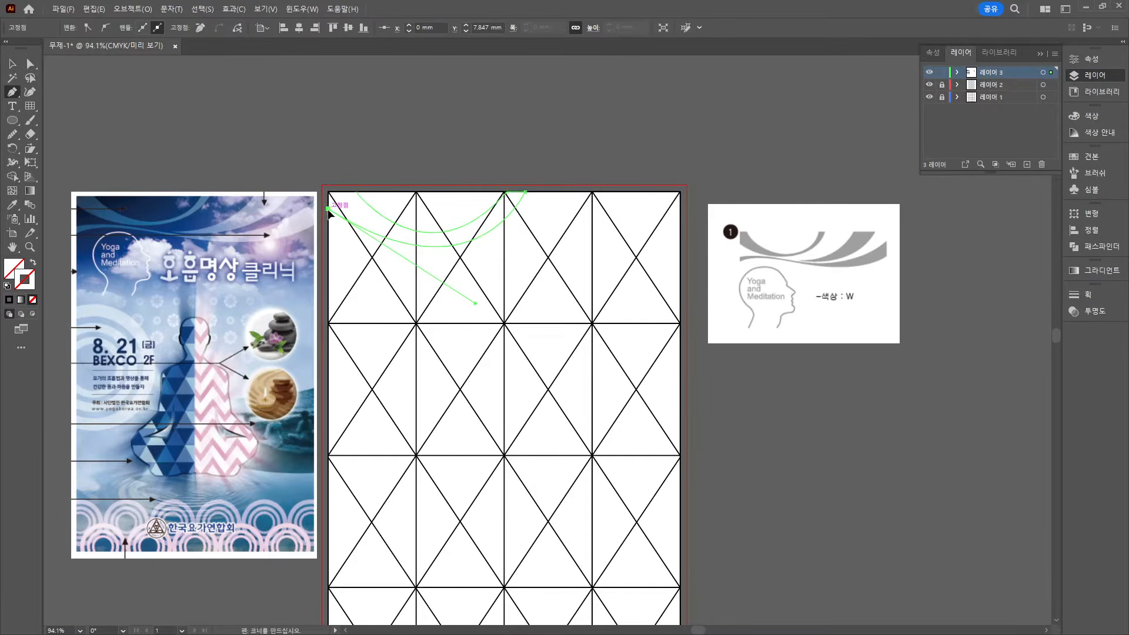
left_click(329, 192)
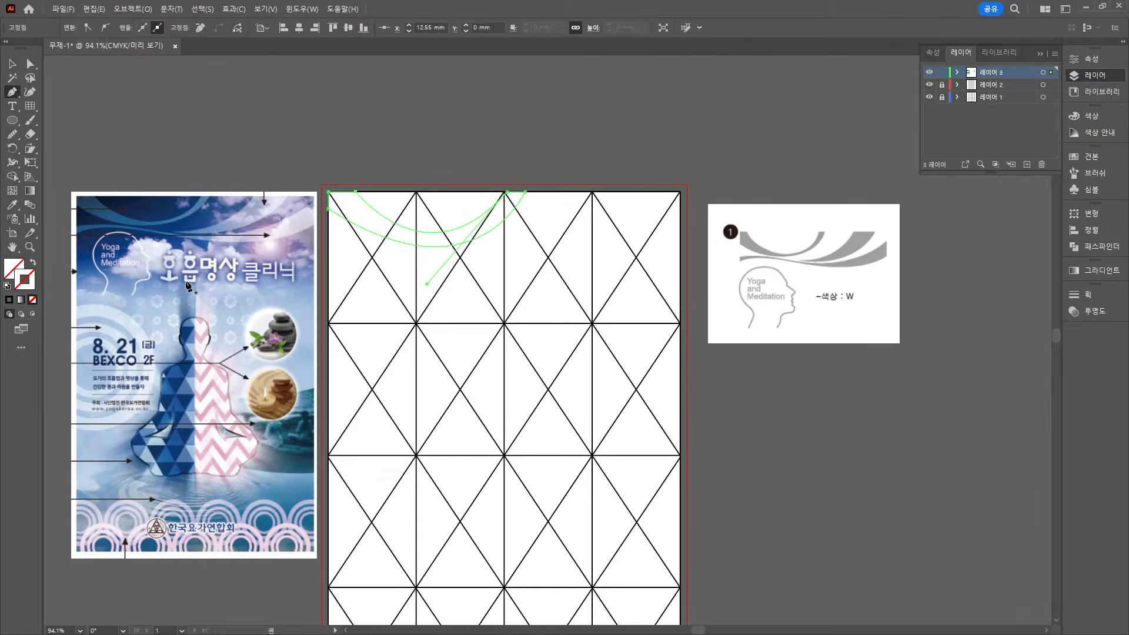
Set the ribbon shape's fill to white
double_click(13, 268)
left_click_drag(137, 246, 62, 195)
key("Return")
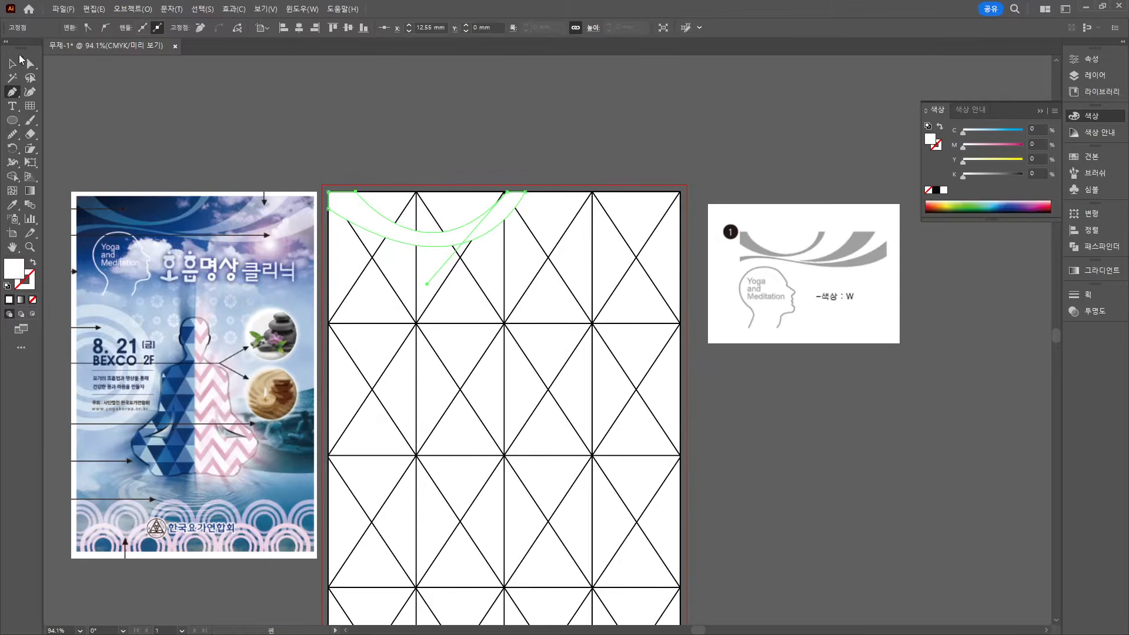
Fill the ribbon shape with orange, about C0 M71 Y87 K0
double_click(12, 275)
left_click_drag(207, 249, 223, 224)
key("Return")
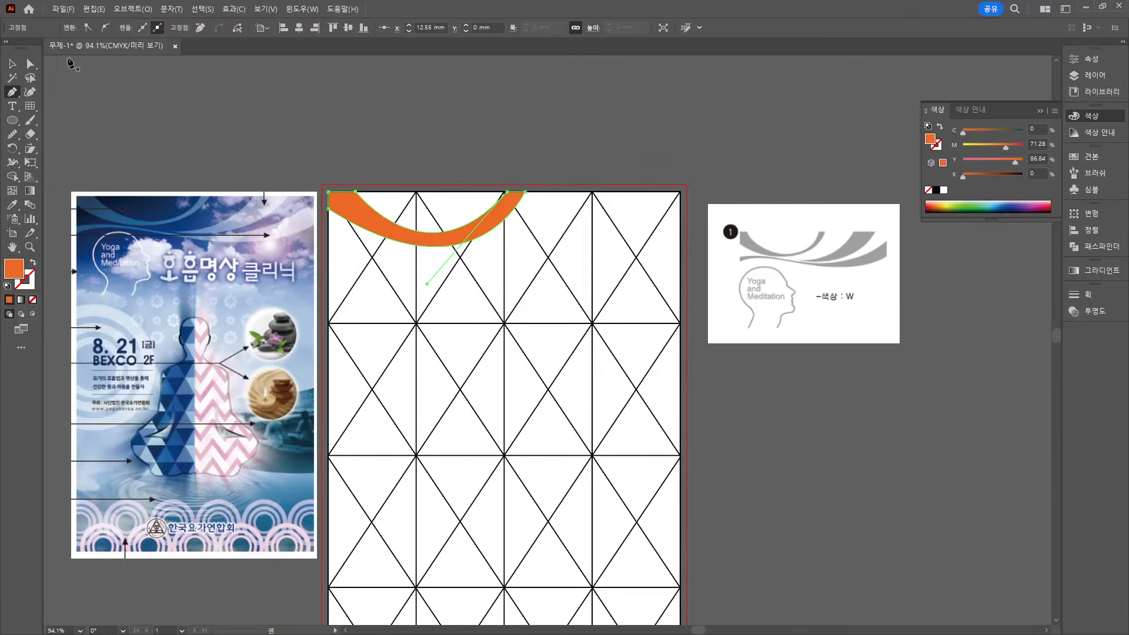
Reshape the first ribbon's outer curve and tip so it thins out and ends at the midpoint of the artboard's top edge
left_click(12, 64)
left_click(190, 89)
left_click(404, 237)
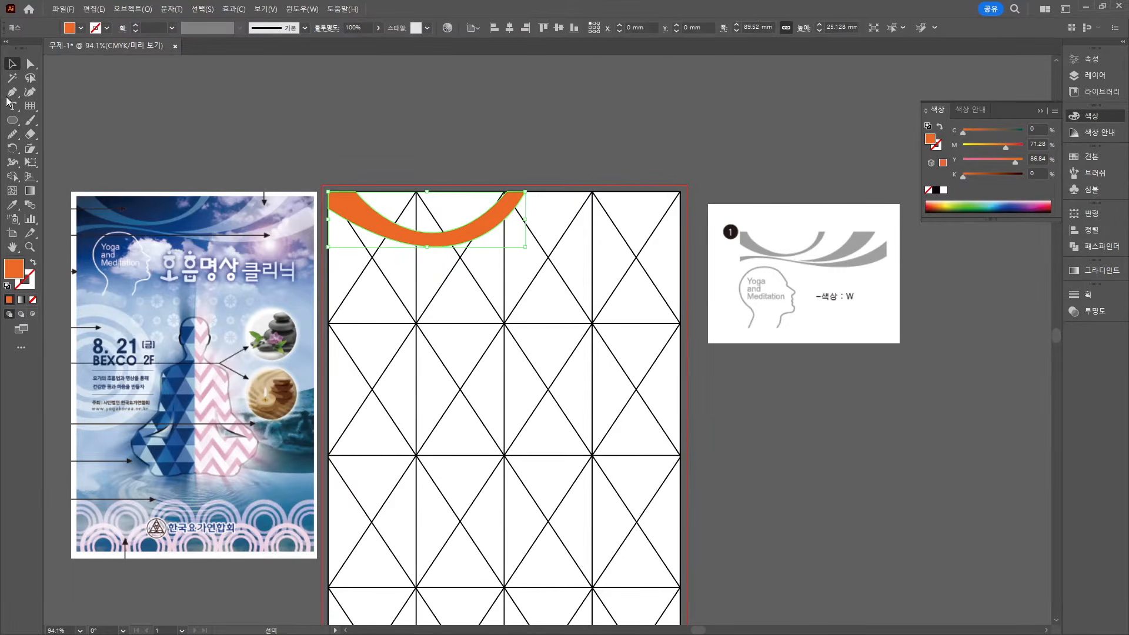
key("a")
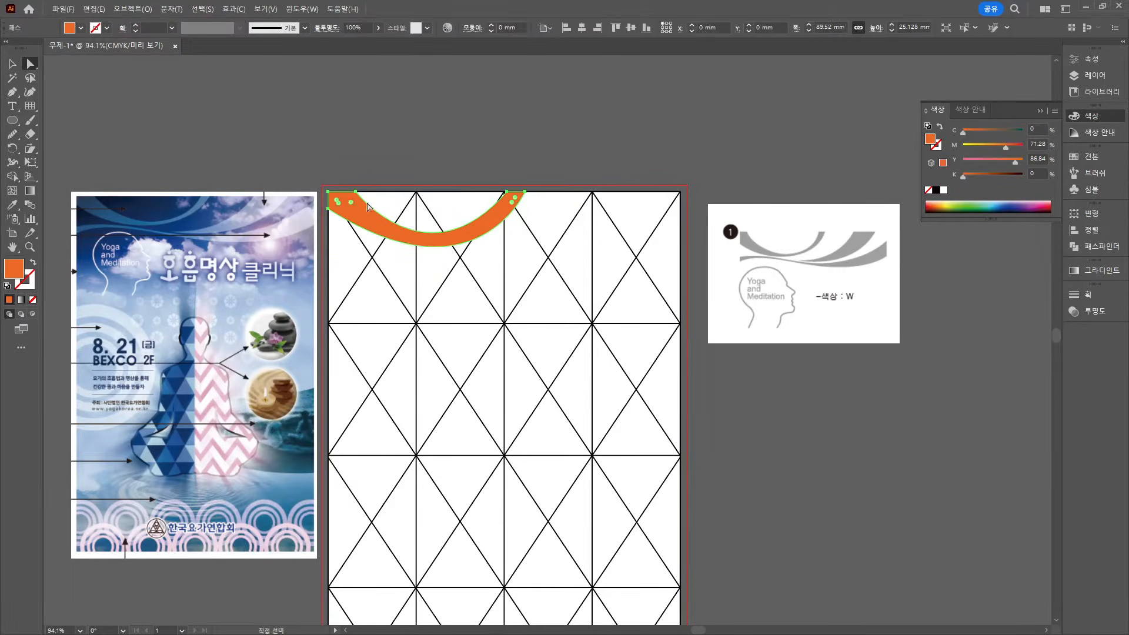
left_click(520, 218)
left_click_drag(476, 307, 512, 188)
left_click(476, 255)
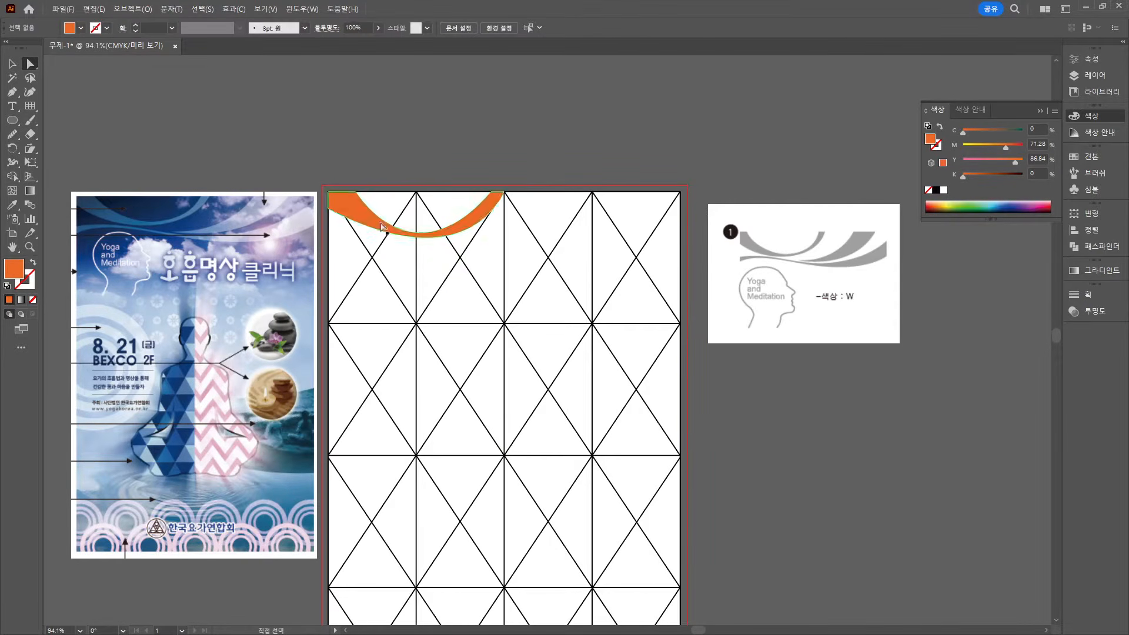
Draw a closed, tapering orange ribbon with the Pen tool, curving down from the artboard's top edge just past its middle
left_click(12, 92)
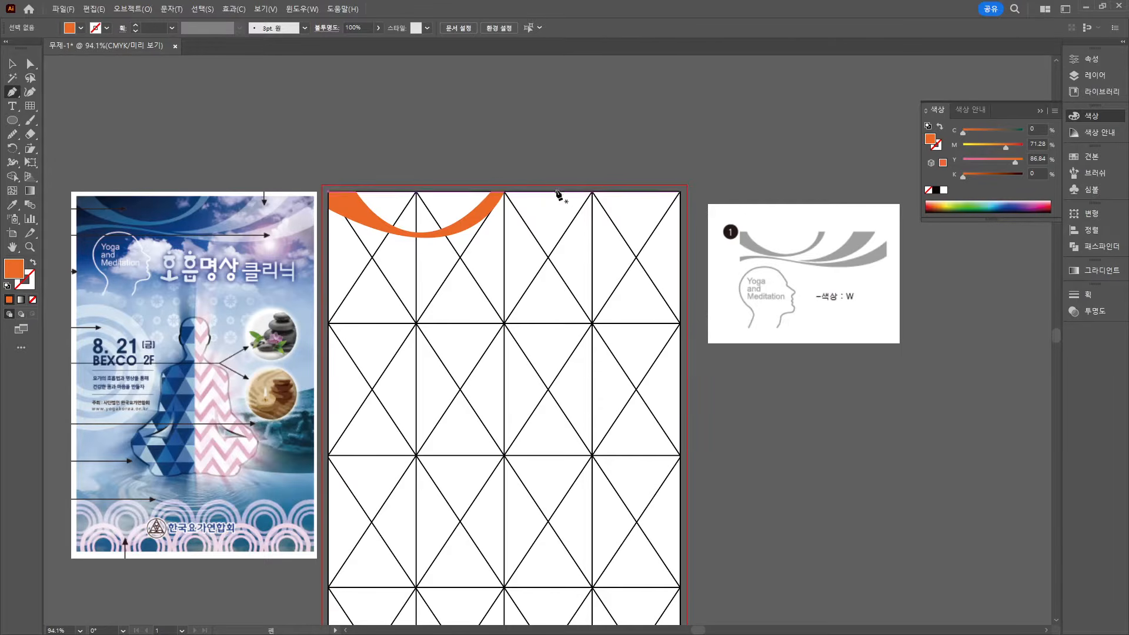
left_click(581, 193)
left_click_drag(497, 243, 455, 247)
left_click_drag(622, 192, 660, 143)
left_click(581, 192)
Draw a closed wavy orange ribbon about 160 × 21 mm across the full artboard width, just below the two upper ribbons
left_click(328, 258)
left_click_drag(445, 251, 514, 262)
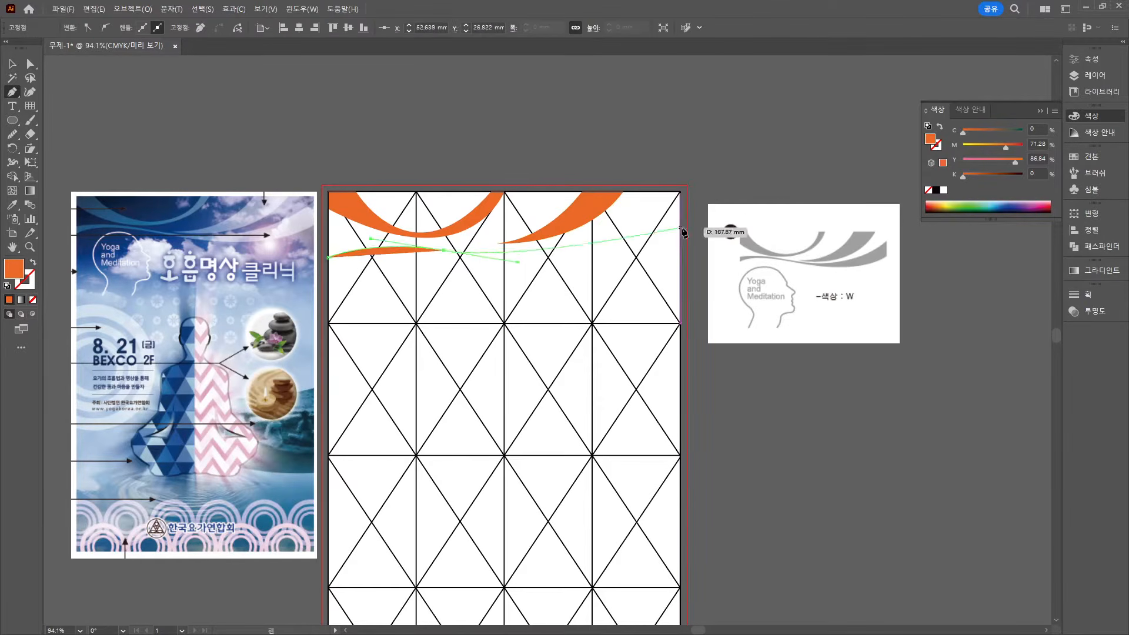
left_click_drag(680, 226, 747, 189)
left_click(680, 254)
left_click_drag(328, 270, 261, 305)
left_click(328, 257)
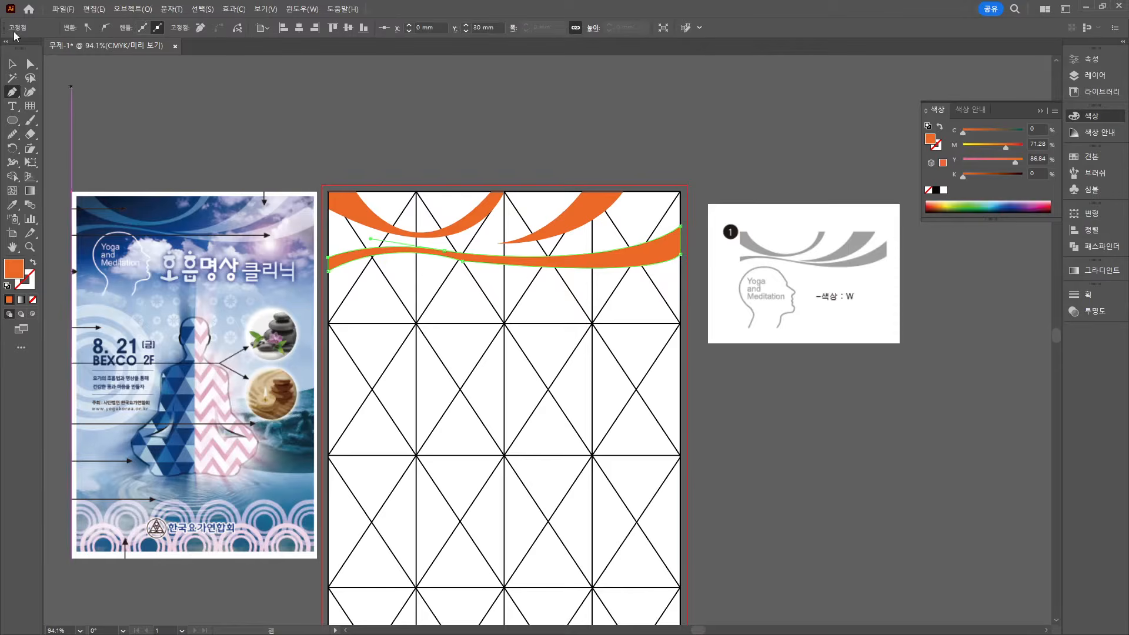
Extend the curve handle on the long ribbon's lower edge outward and down to thicken the ribbon toward its outer end
left_click(13, 64)
left_click(470, 267)
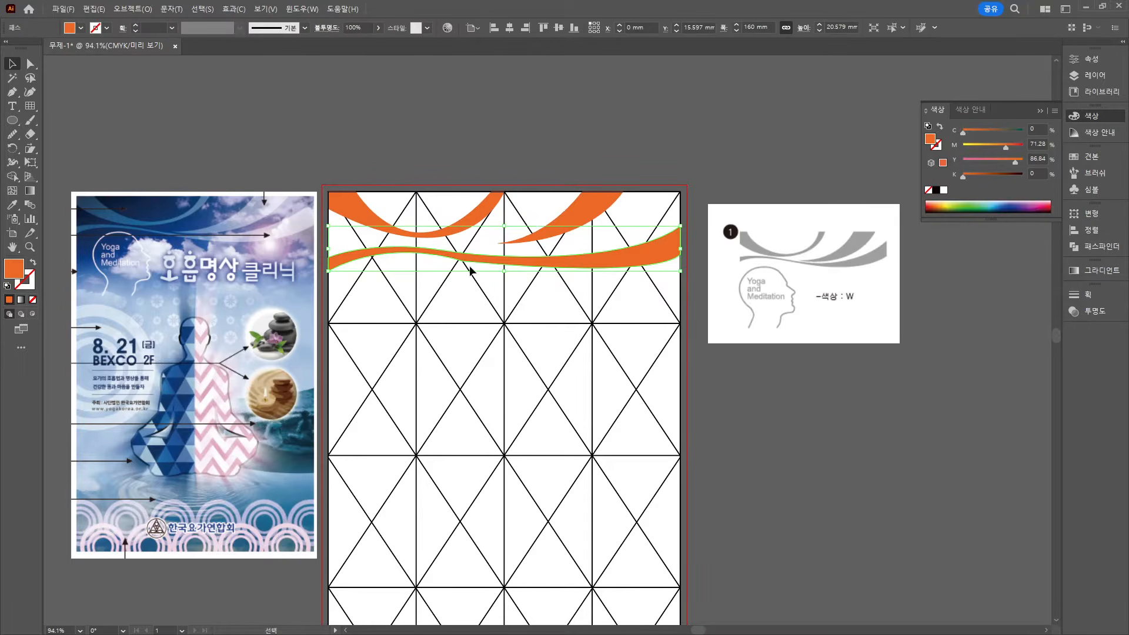
left_click(32, 65)
left_click(464, 260)
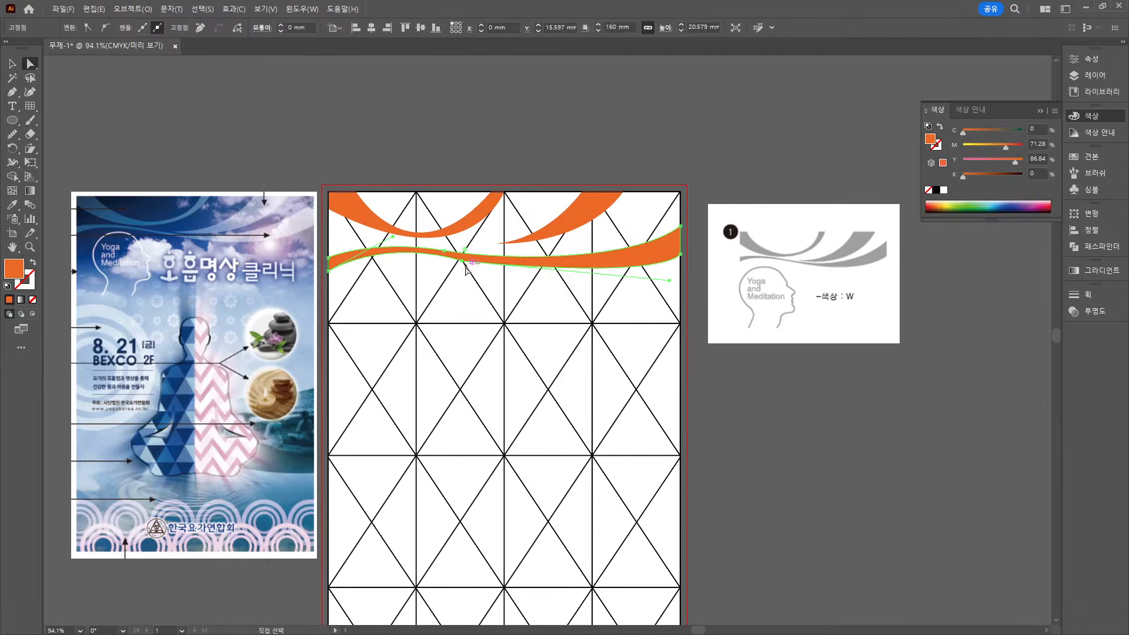
left_click(674, 285)
left_click(464, 261)
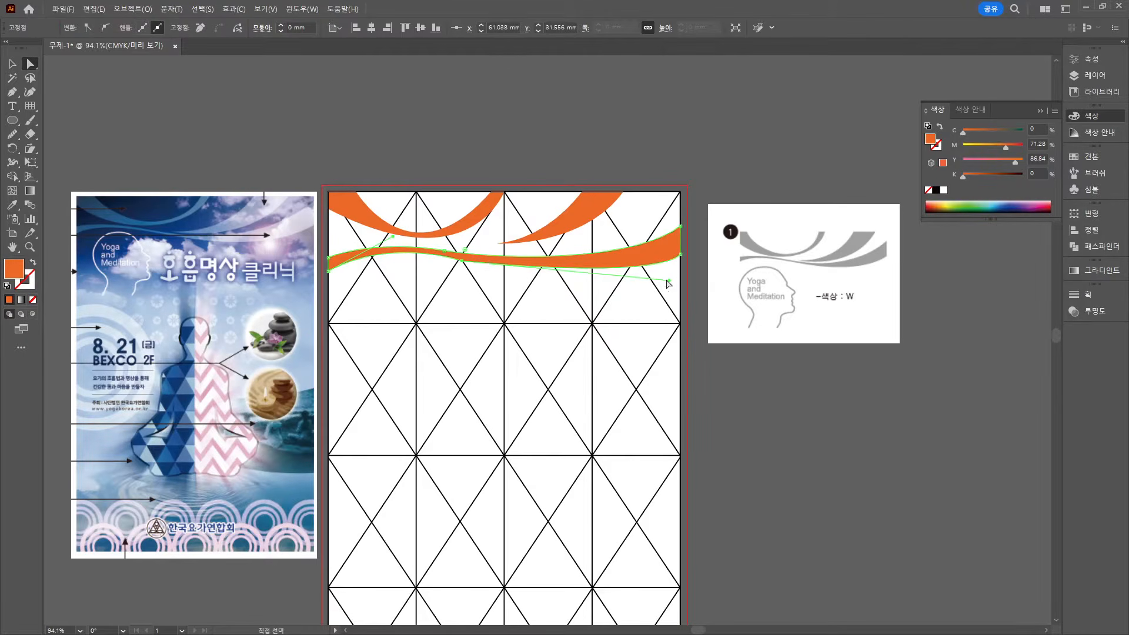
left_click_drag(669, 282, 700, 297)
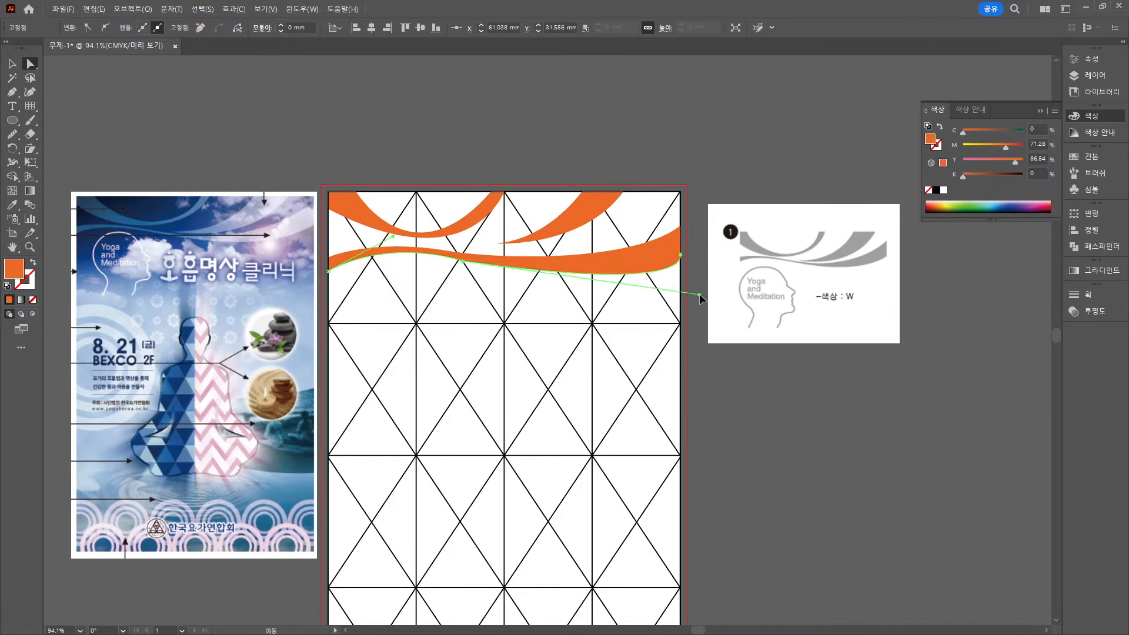
left_click(712, 297)
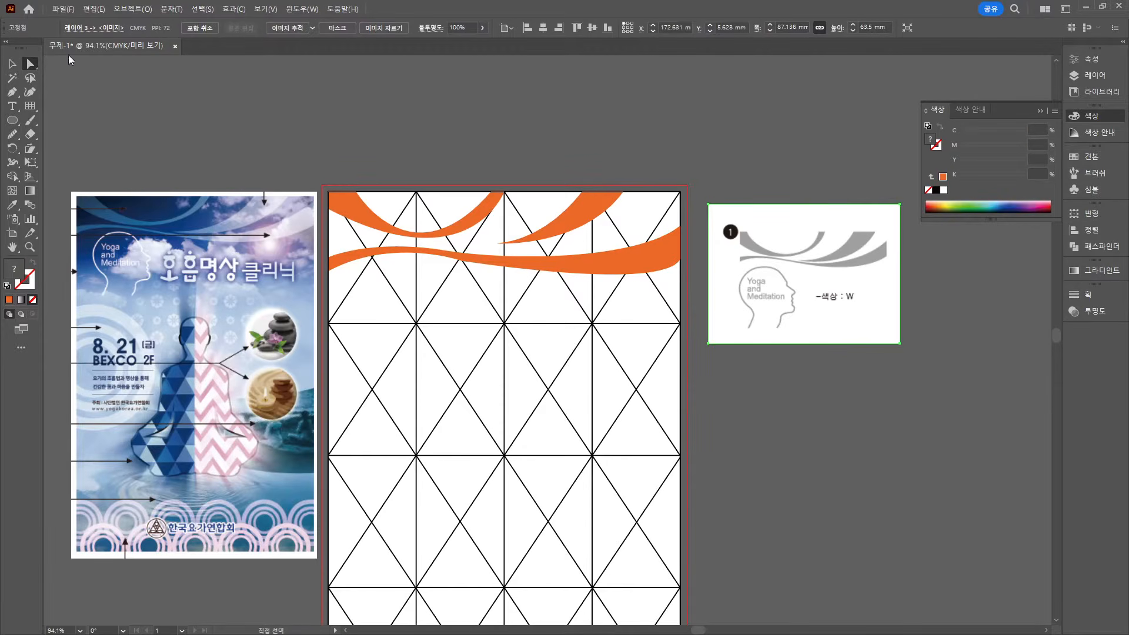
left_click(9, 62)
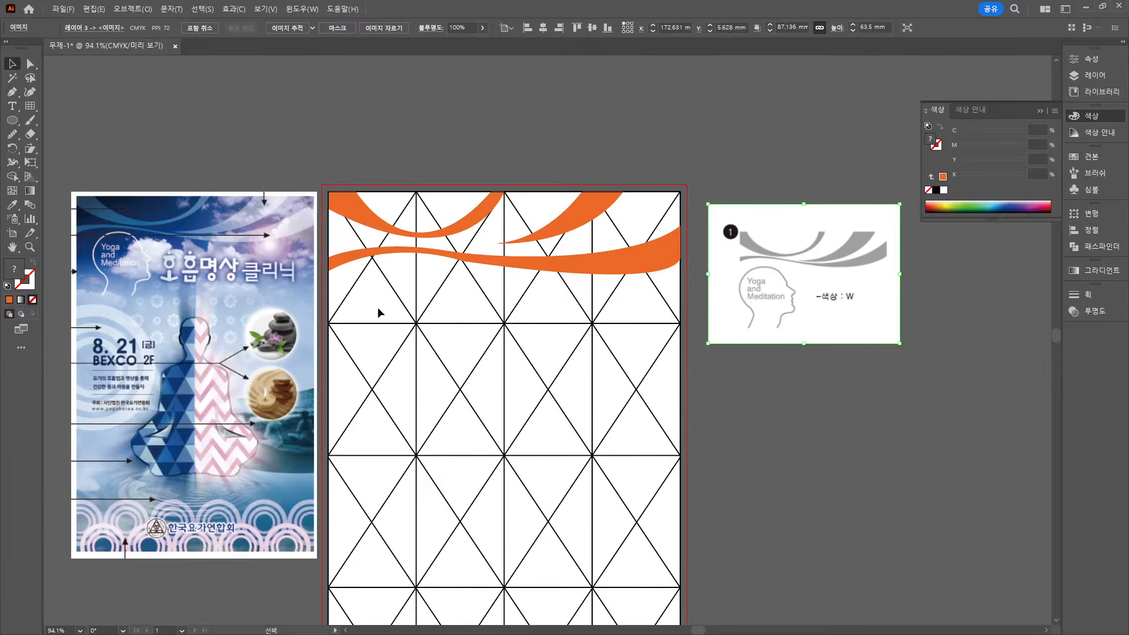
Draw an open head-and-neck profile about 33 × 43 mm with the Pen tool, below the long ribbon and facing the artboard's middle
left_click(12, 91)
left_click(359, 357)
left_click(372, 336)
left_click_drag(352, 318, 426, 309)
left_click(399, 278)
left_click(409, 295)
left_click(419, 305)
scroll(414, 321, "up", 3)
left_click(411, 297)
scroll(426, 332, "down", 3)
left_click(425, 333)
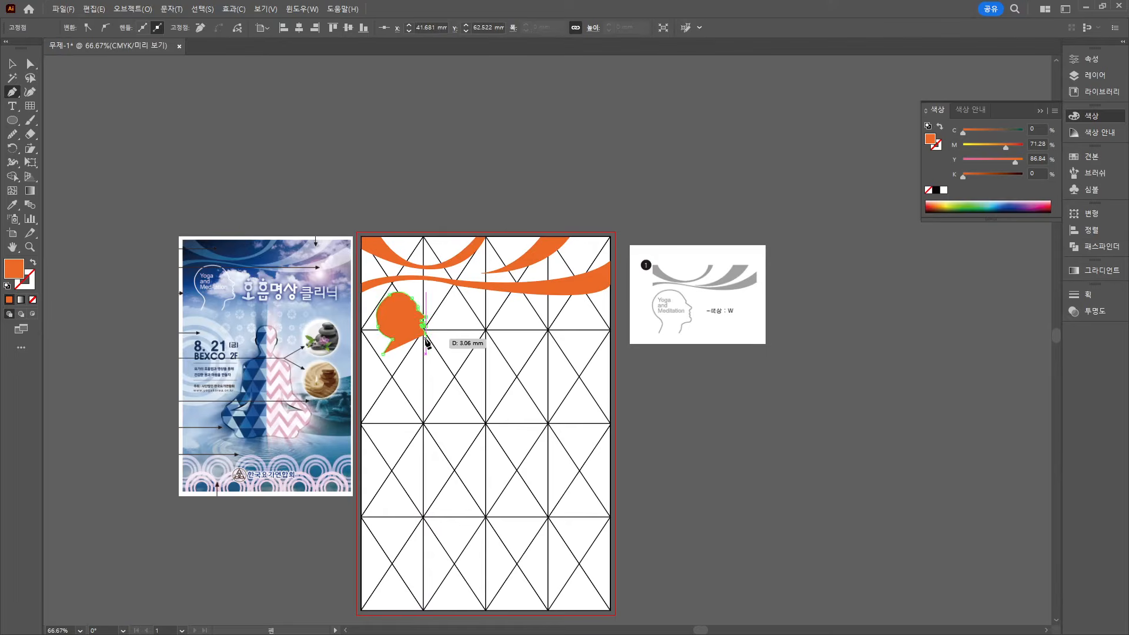
left_click(423, 339)
left_click_drag(421, 344, 415, 353)
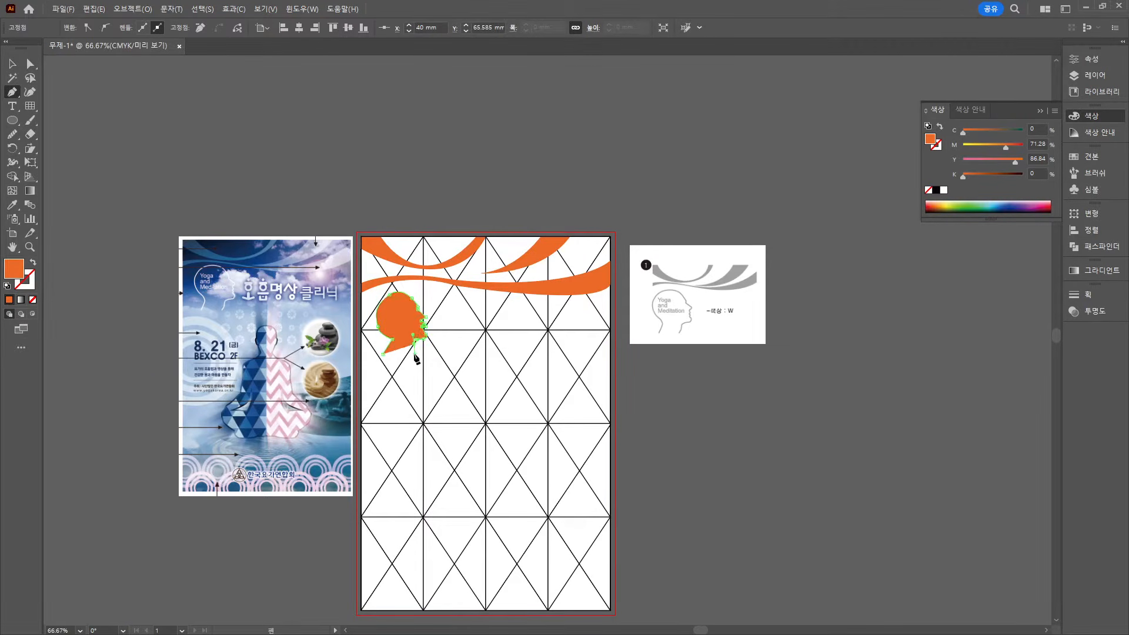
left_click(410, 358)
key("Escape")
left_click(431, 361, "ctrl")
Move the element 1 reference image onto the artboard beside the head profile for comparison
left_click(13, 64)
left_click_drag(687, 302, 492, 349)
scroll(461, 376, "up", 4)
scroll(467, 364, "down", 1)
Adjust the anchor points along the top of the head and smooth the back of the skull with the Smooth tool
left_click(238, 223)
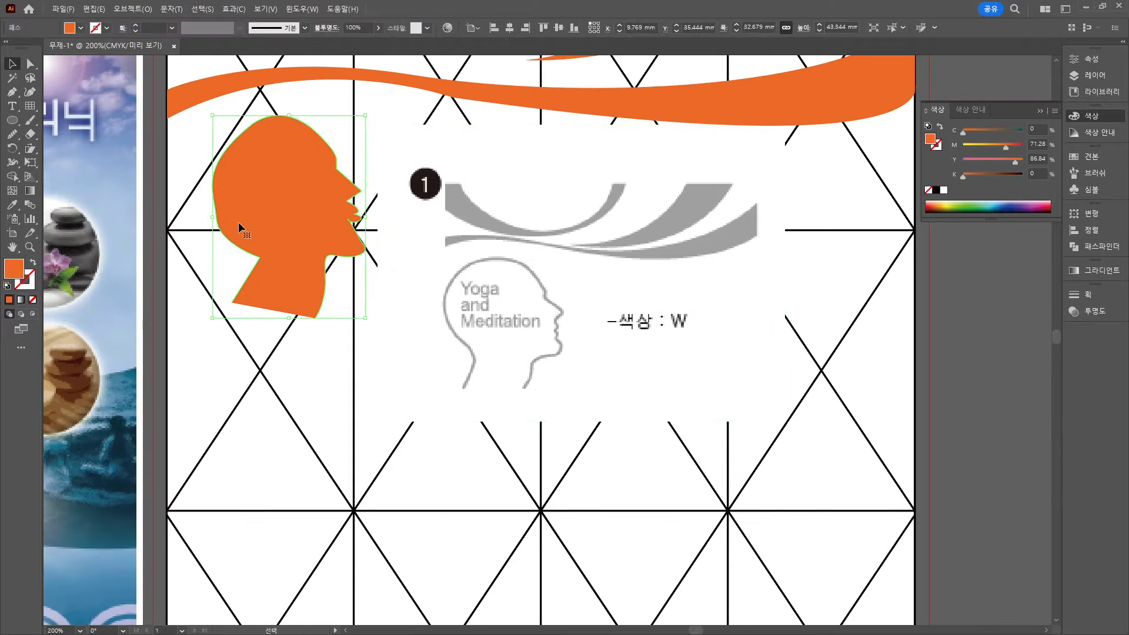
left_click(30, 64)
left_click(253, 124)
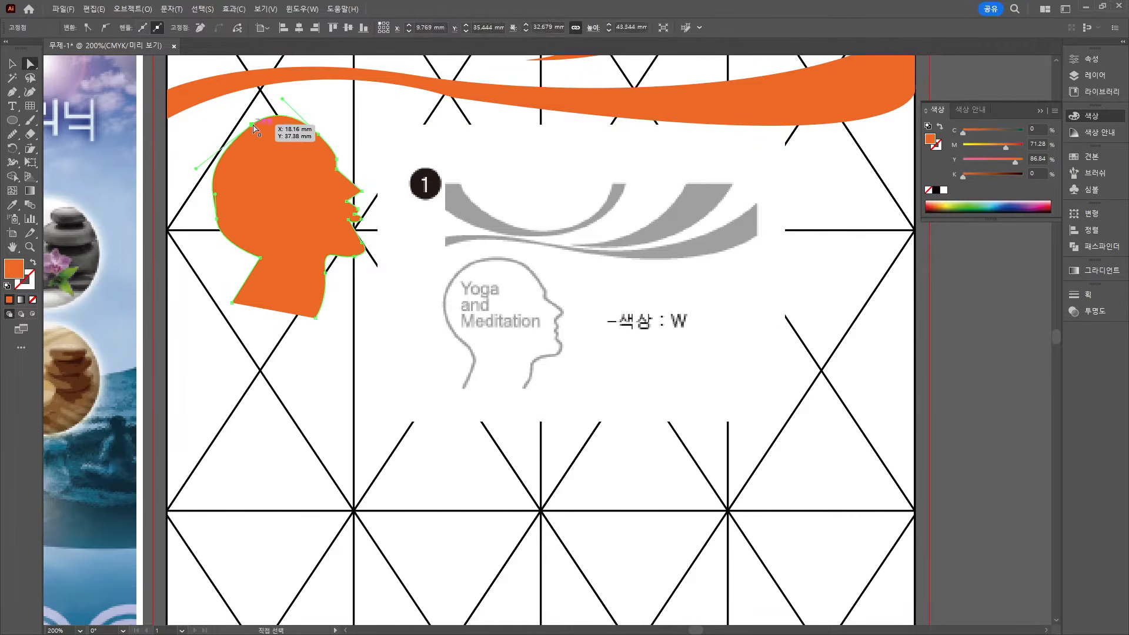
left_click_drag(254, 125, 244, 126)
left_click_drag(318, 134, 322, 139)
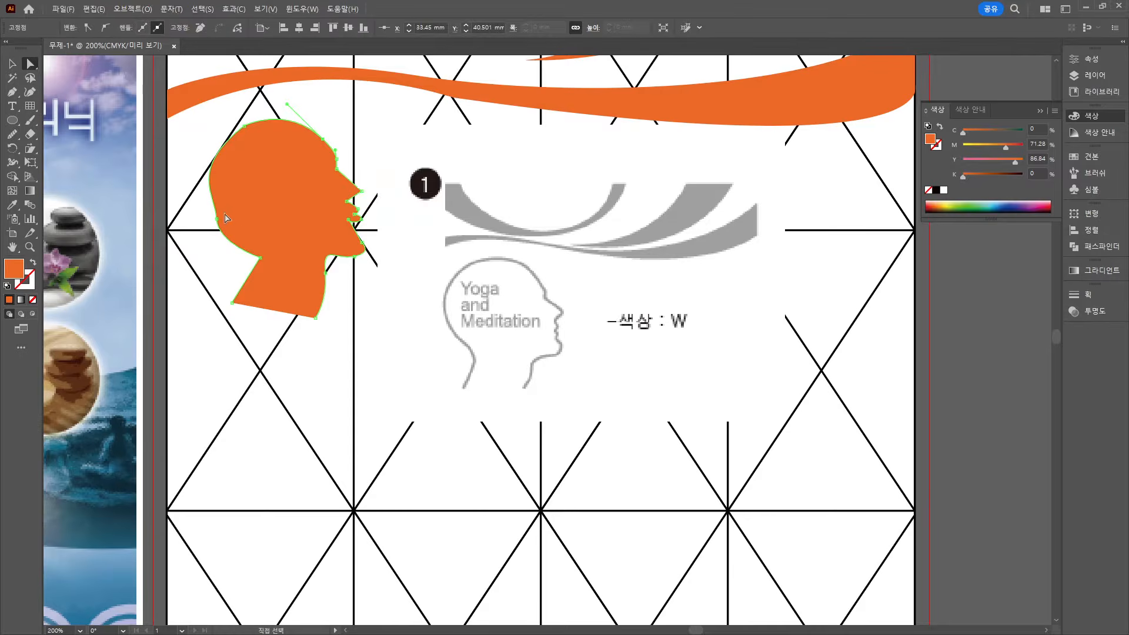
left_click(12, 136)
left_click_drag(228, 138, 229, 267)
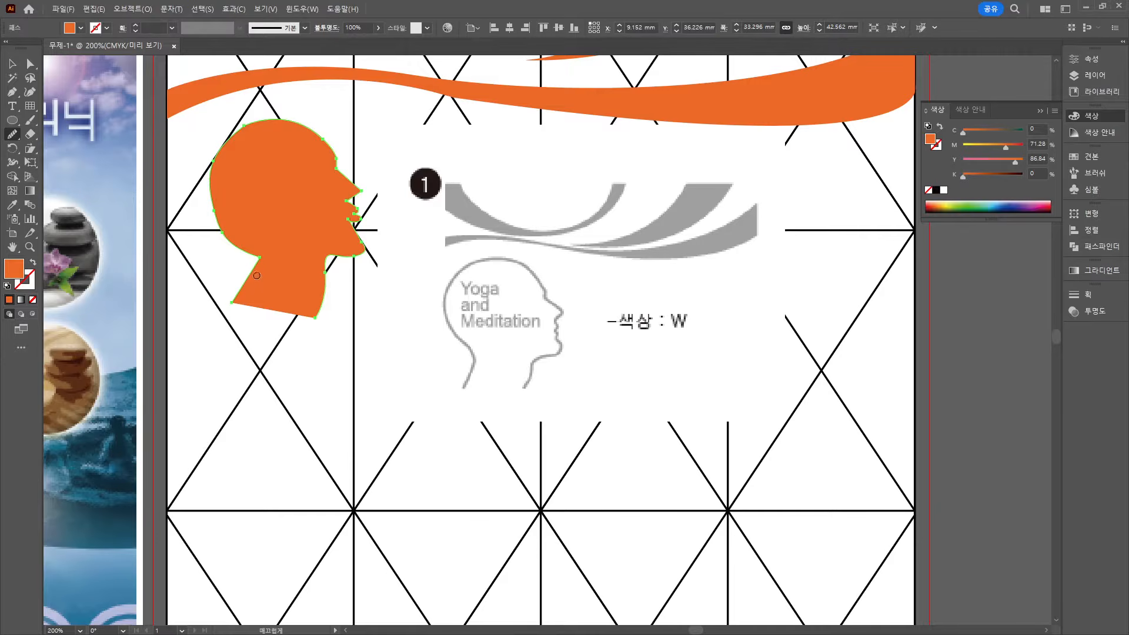
Raise the front end point of the neck and adjust the anchors around the nose of the head profile
left_click(30, 63)
left_click_drag(315, 317, 323, 299)
scroll(357, 267, "up", 2)
left_click_drag(366, 173, 357, 170)
left_click_drag(336, 135, 351, 136)
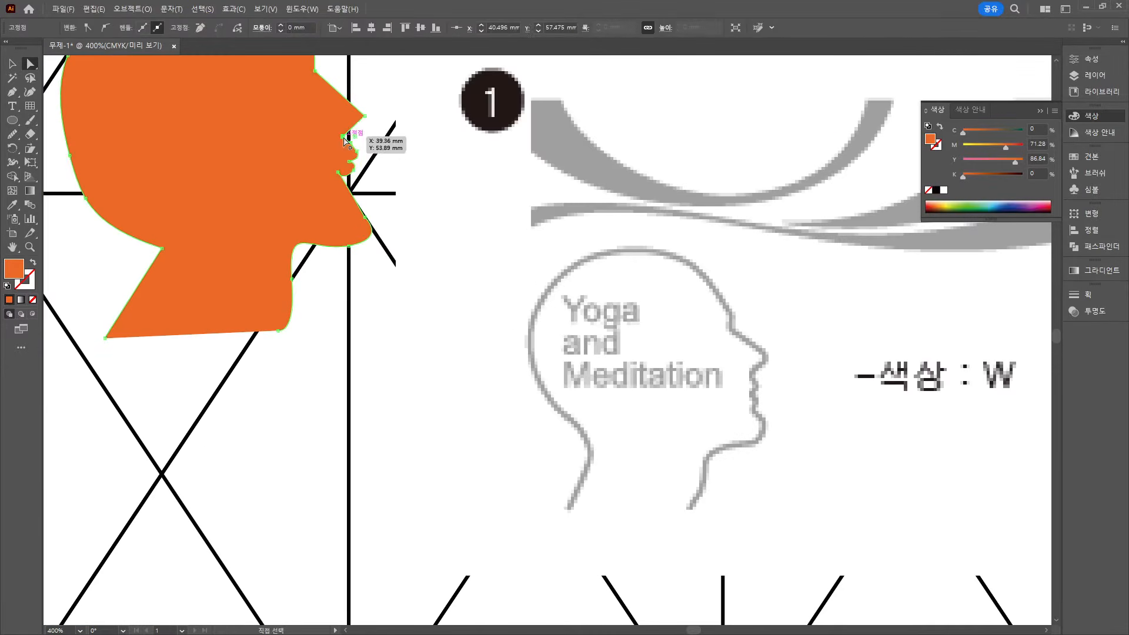
Refine the nose, lips and chin contours of the head profile by adjusting their anchors and curve handles
left_click(353, 143)
scroll(356, 178, "up", 3)
left_click(296, 167)
scroll(331, 235, "down", 1)
left_click_drag(349, 184, 346, 208)
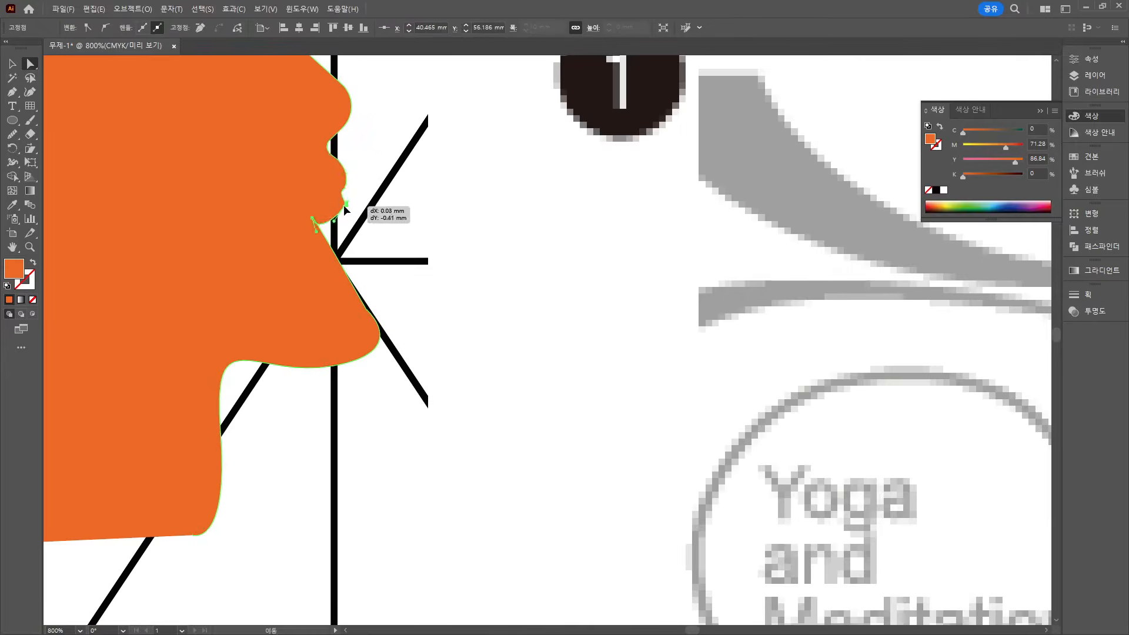
scroll(345, 210, "up", 5)
left_click_drag(412, 178, 404, 211)
scroll(397, 303, "down", 4)
left_click(383, 514)
left_click_drag(454, 501, 445, 436)
scroll(454, 461, "down", 4)
scroll(451, 465, "up", 4)
scroll(402, 455, "up", 5)
left_click_drag(541, 268, 526, 226)
scroll(510, 305, "down", 8)
left_click(525, 298)
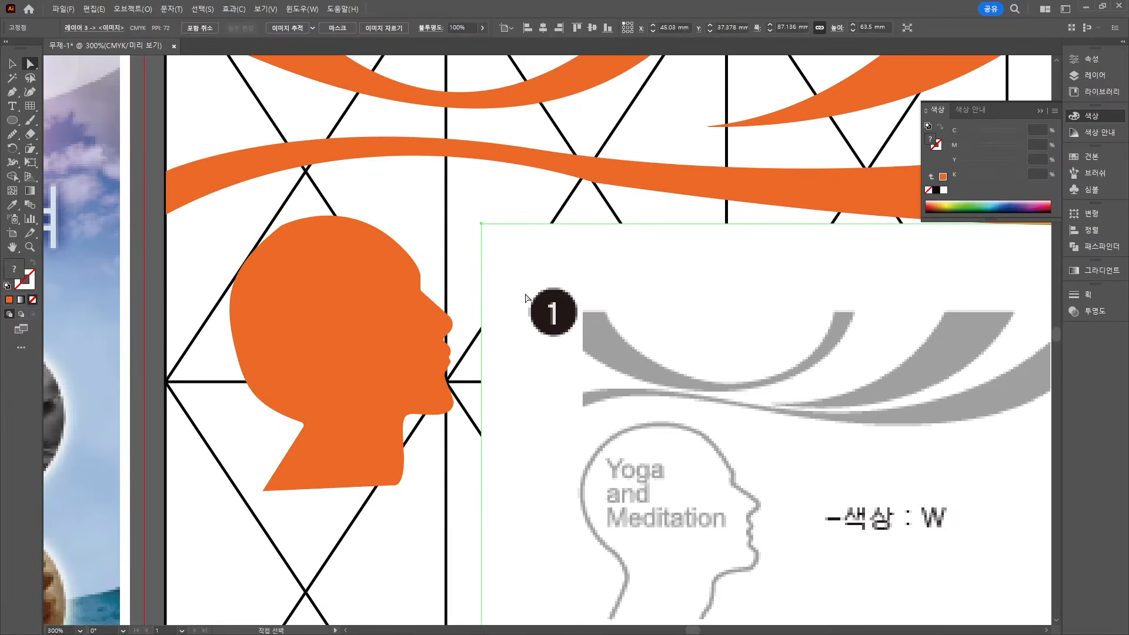
Swap the head shape's fill and stroke to give it an orange outline with no fill
left_click(442, 383)
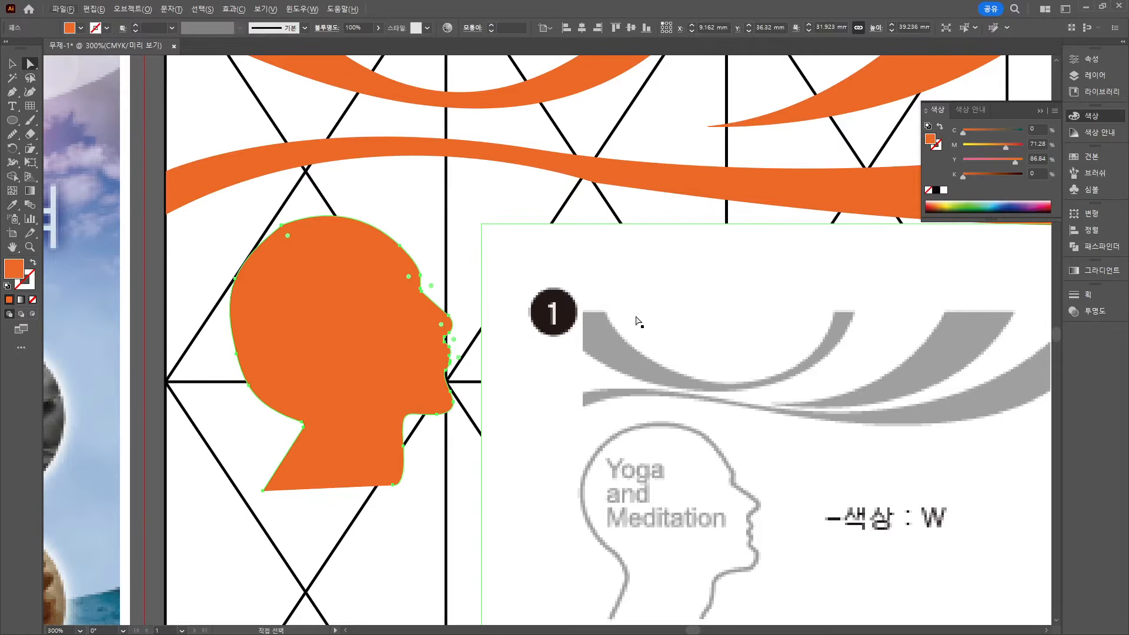
scroll(629, 364, "down", 2)
left_click(12, 63)
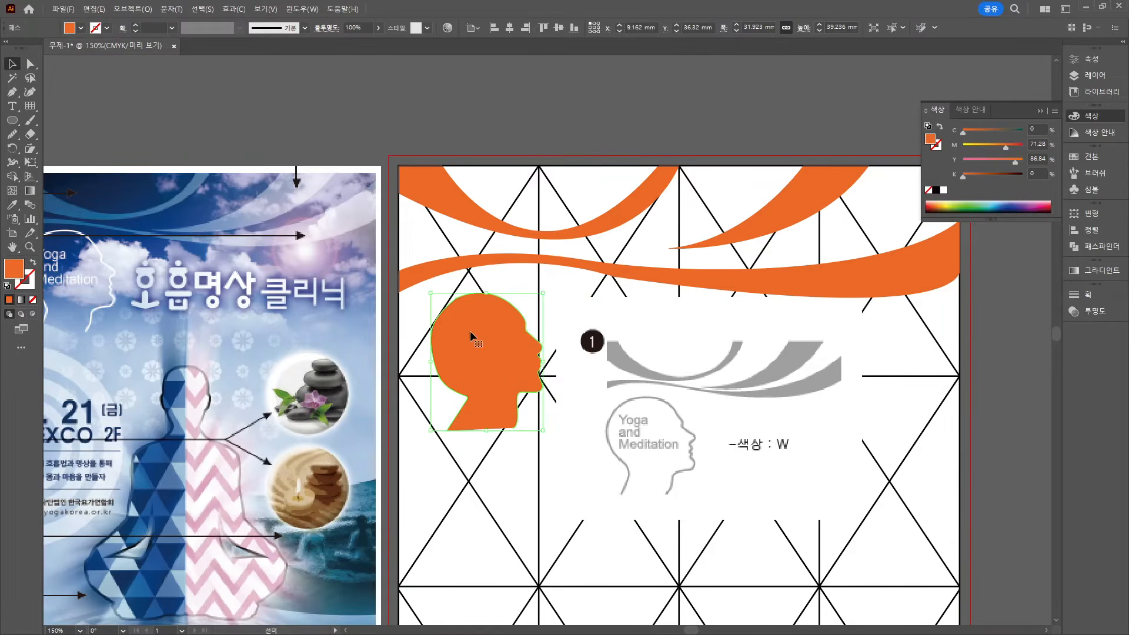
left_click(32, 262)
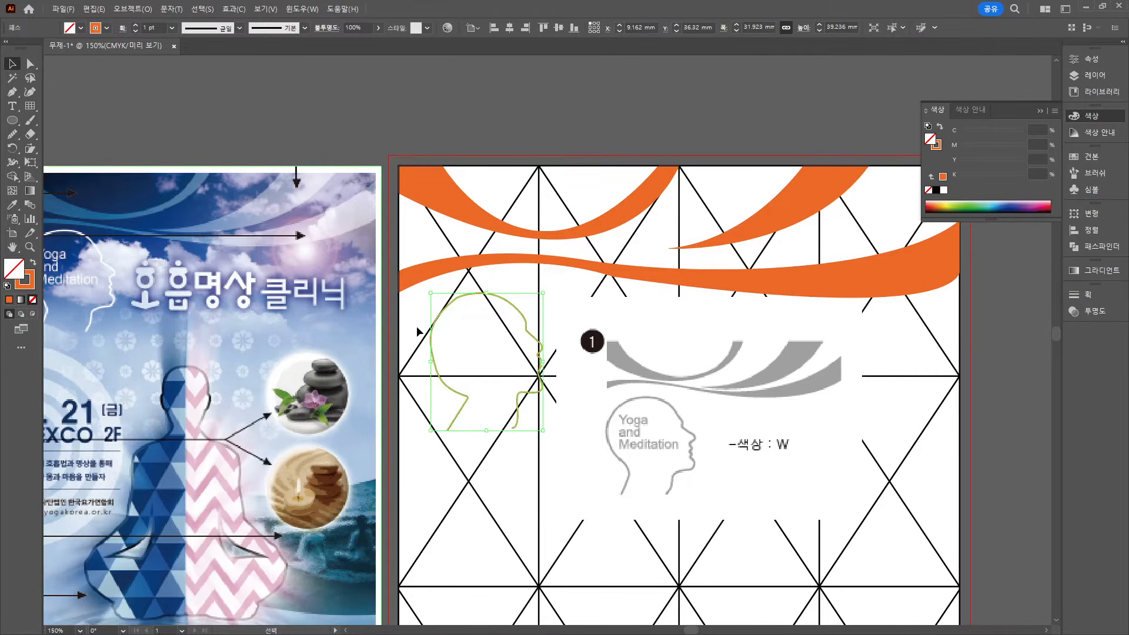
left_click(530, 462)
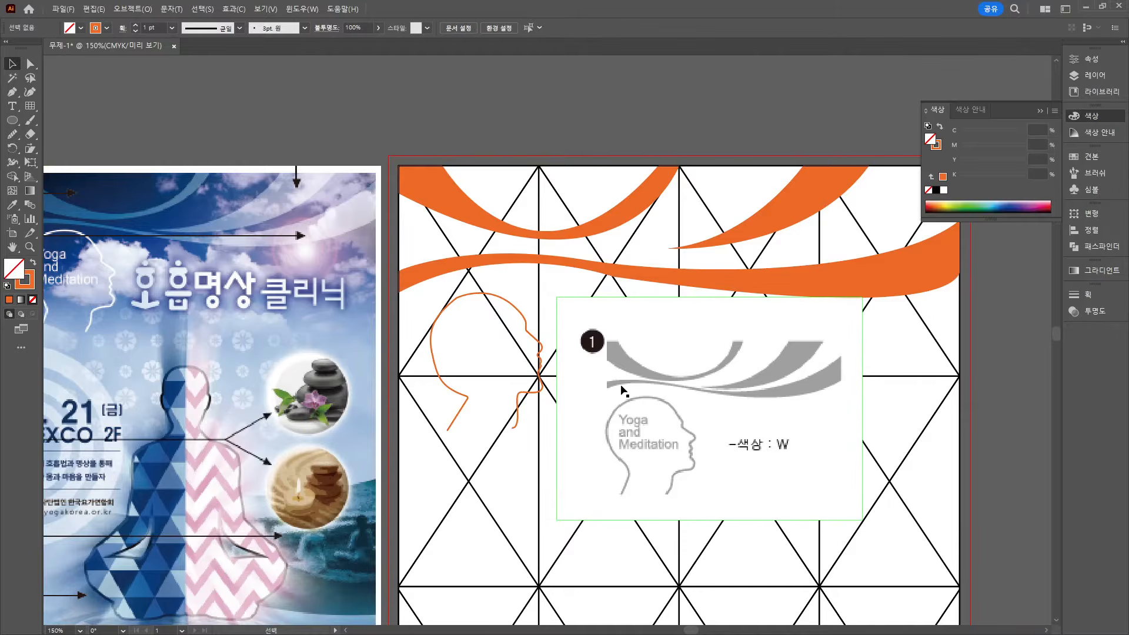
Scale the head outline down about its centre to about 28 × 34 mm
left_click_drag(622, 389, 641, 350)
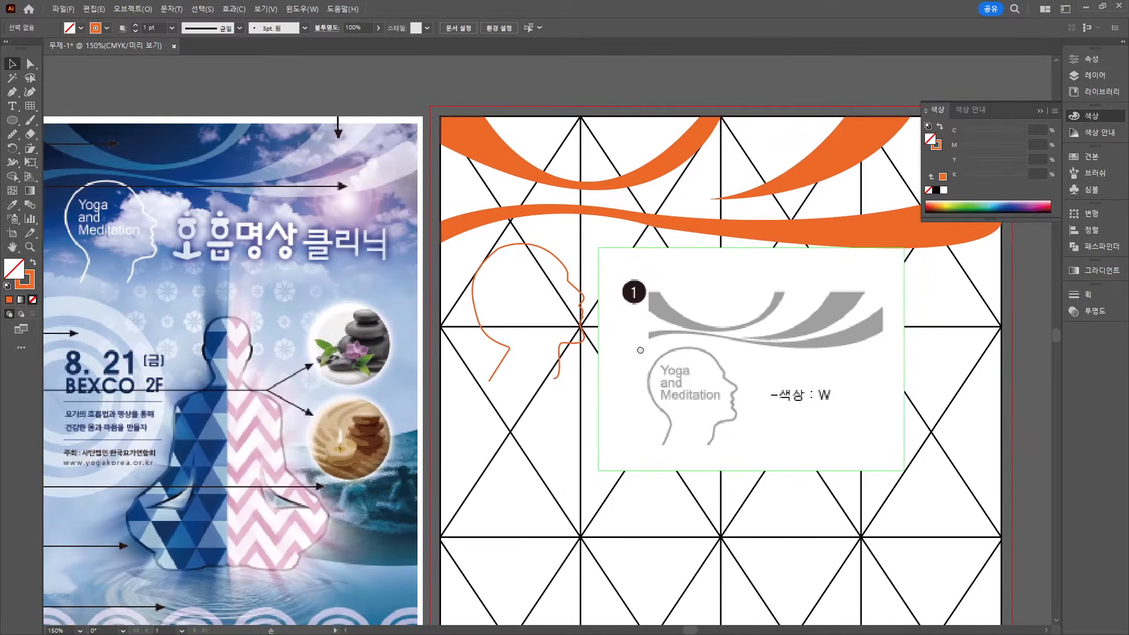
left_click(580, 275)
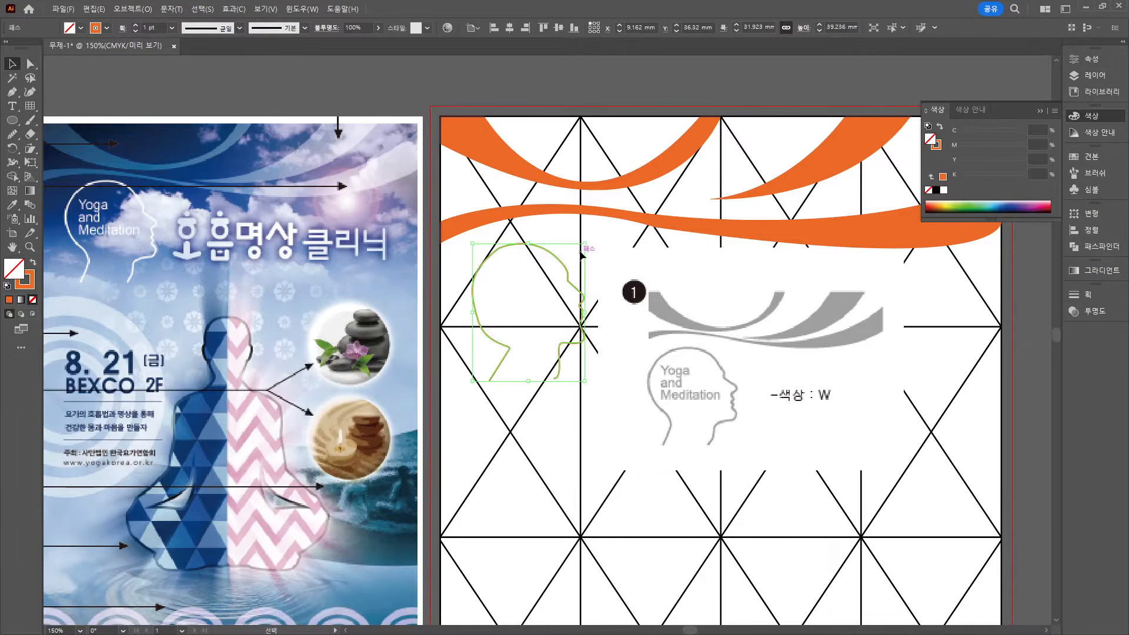
left_click_drag(586, 241, 581, 250)
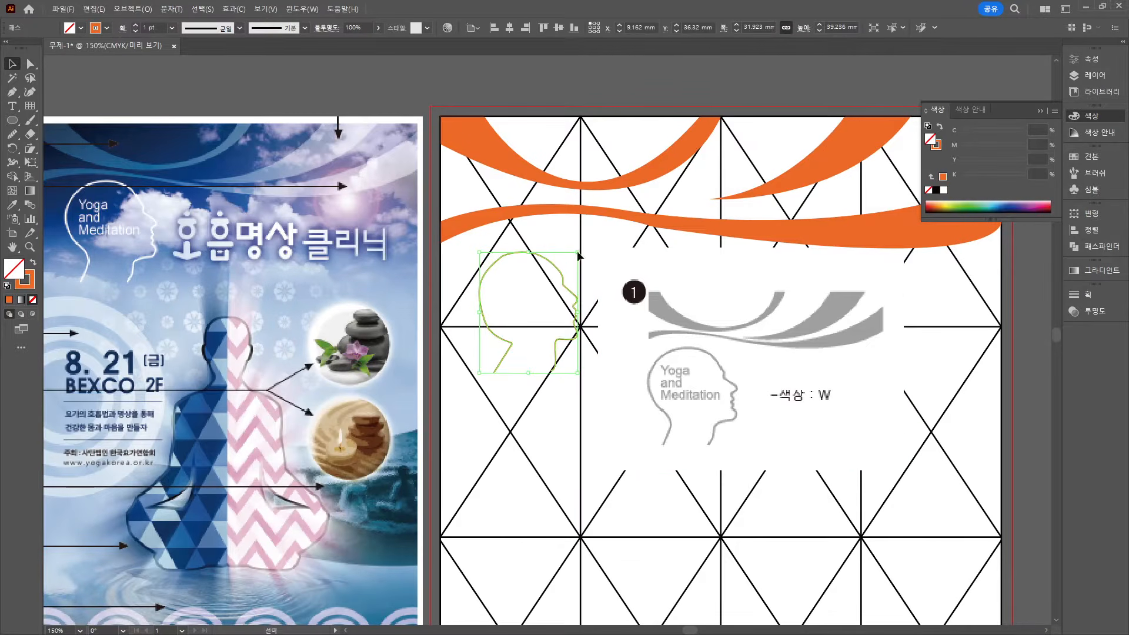
left_click(552, 356)
left_click(555, 351)
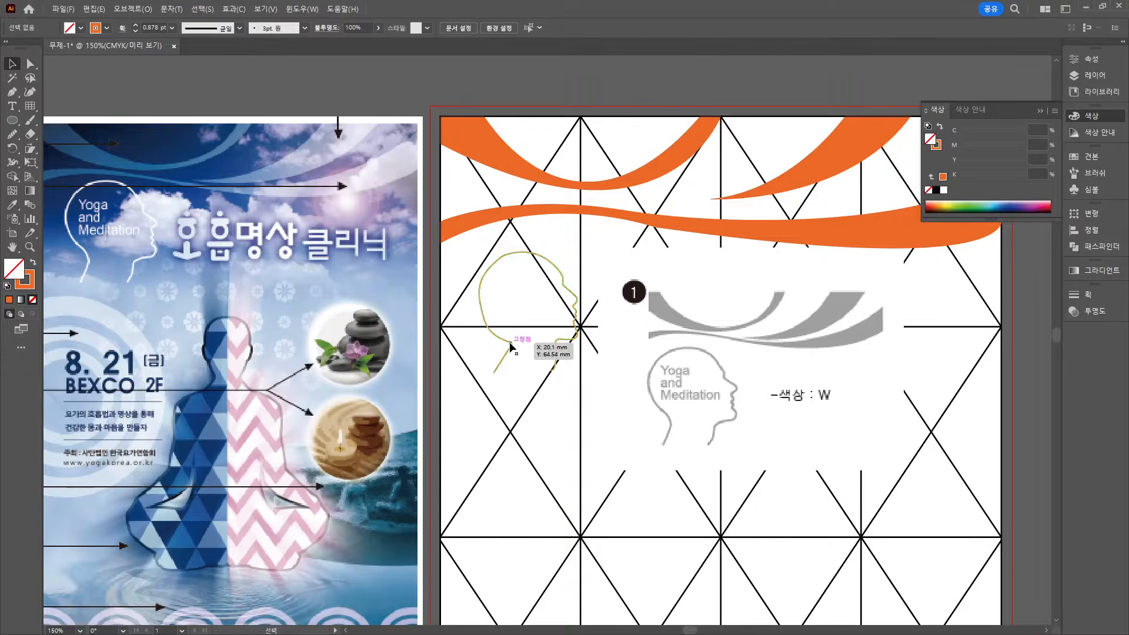
Round the sharp corner where the back of the head meets the neck in the outline
key("a")
scroll(510, 343, "up", 5)
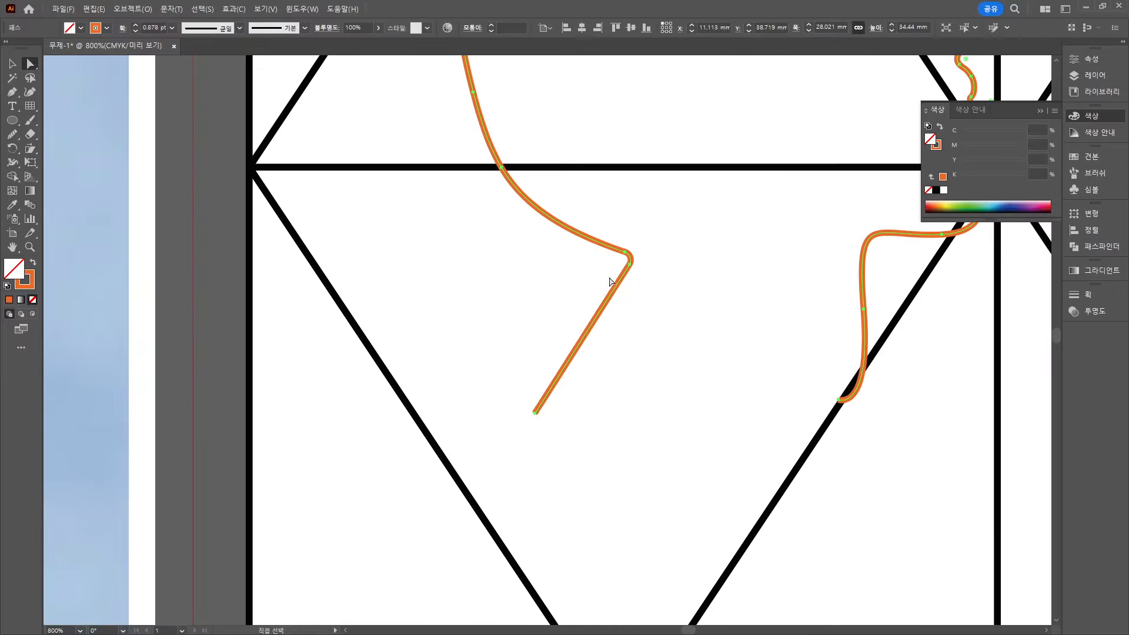
left_click(627, 255)
scroll(635, 282, "down", 4)
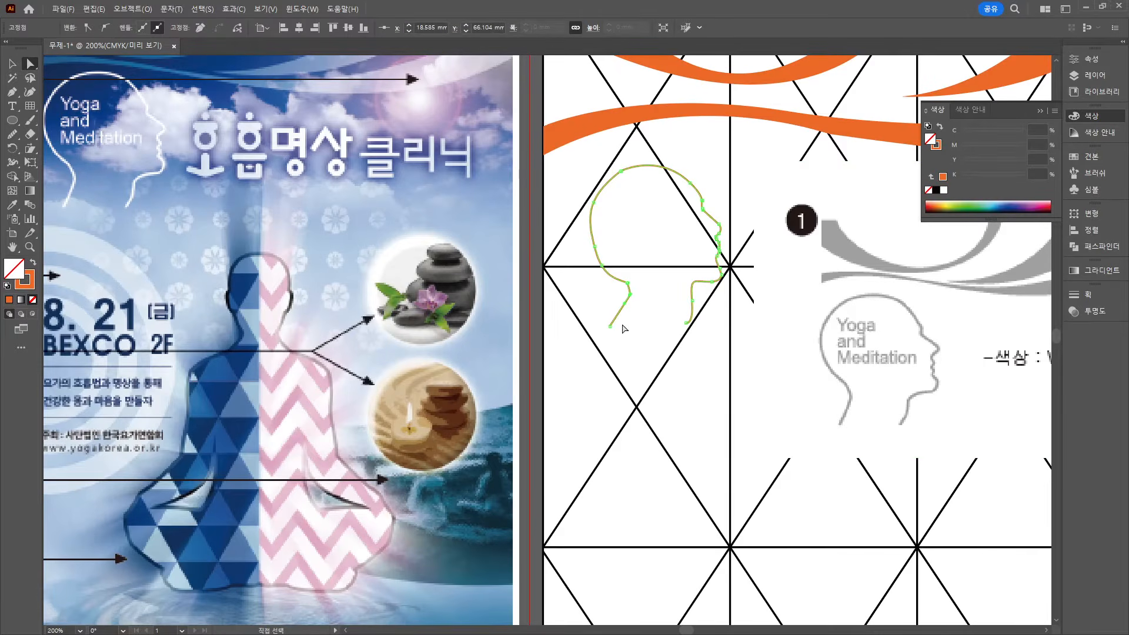
left_click(734, 337)
scroll(778, 386, "down", 1)
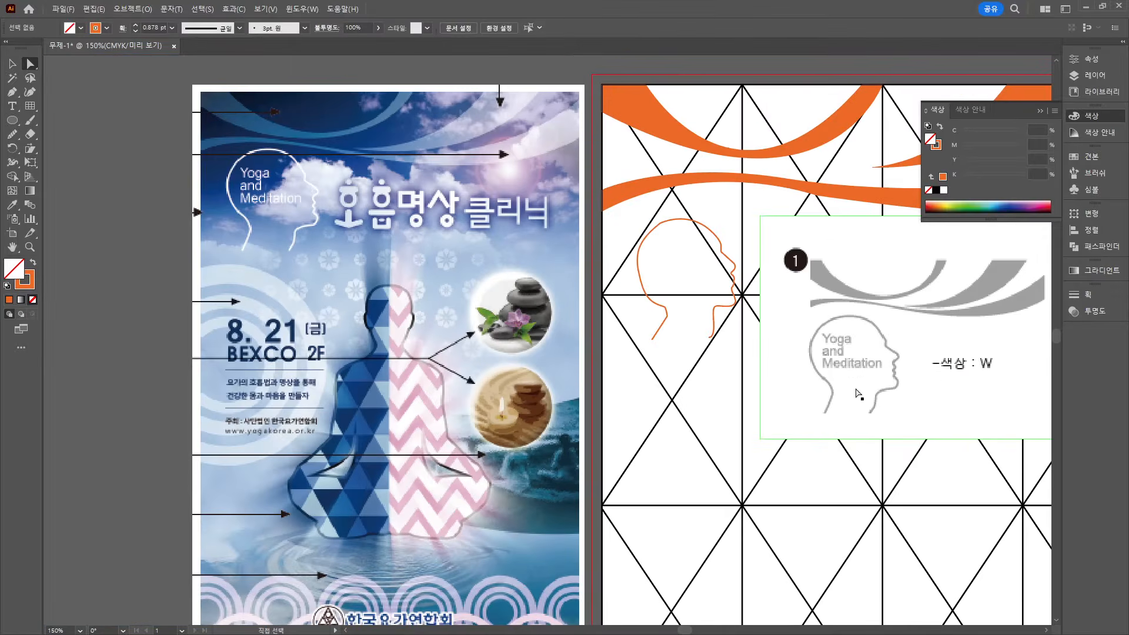
Move the element 1 reference image off the artboard to the empty area on its right side
left_click_drag(871, 366, 642, 361)
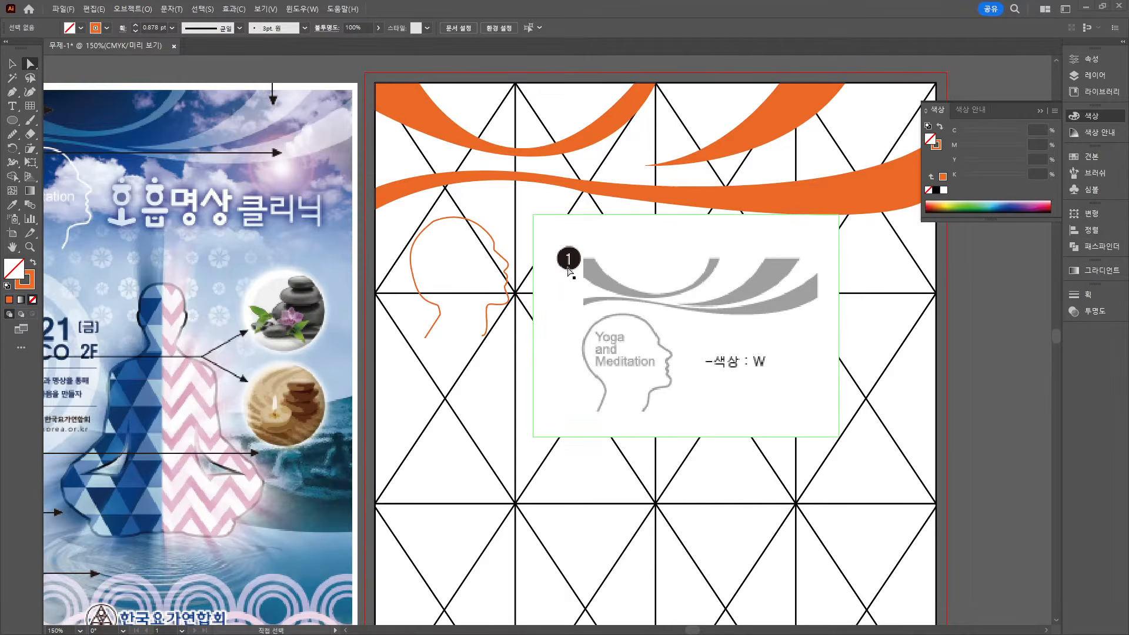
scroll(570, 273, "right", 5)
left_click_drag(338, 329, 773, 185)
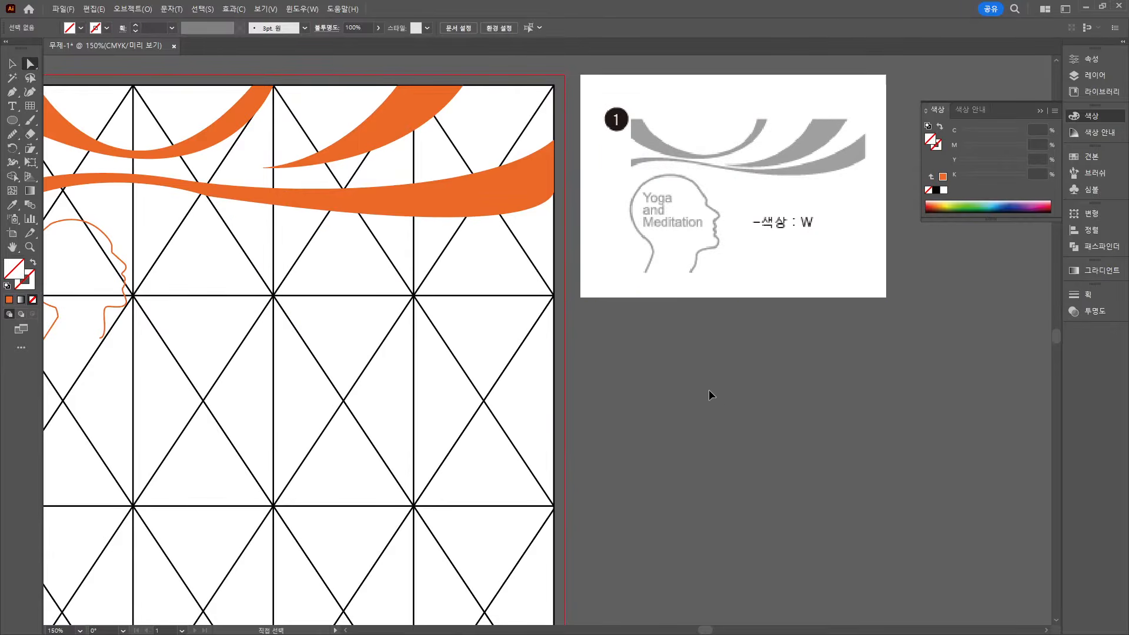
Paste the element 2 flower reference image and place it outside the artboard, below and to the right of the element 1 reference
key("ctrl+v")
left_click_drag(836, 467, 541, 404)
left_click_drag(270, 275, 696, 342)
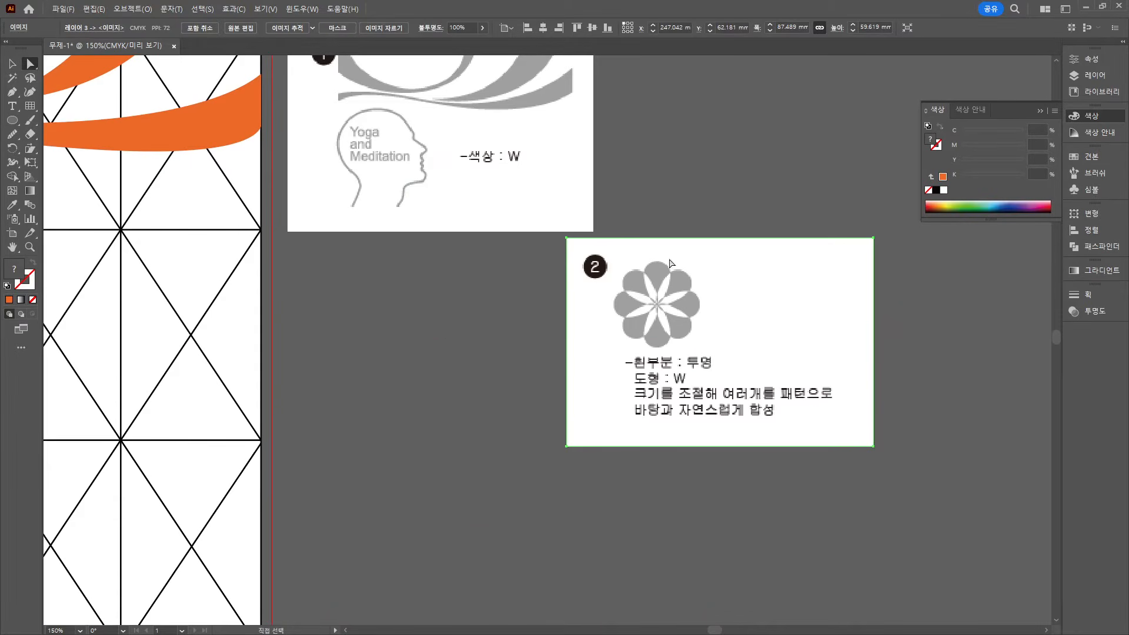
Draw an upright ellipse about 11.4 × 19.4 mm with no fill in the empty area beside the element 2 flower reference
left_click(12, 120)
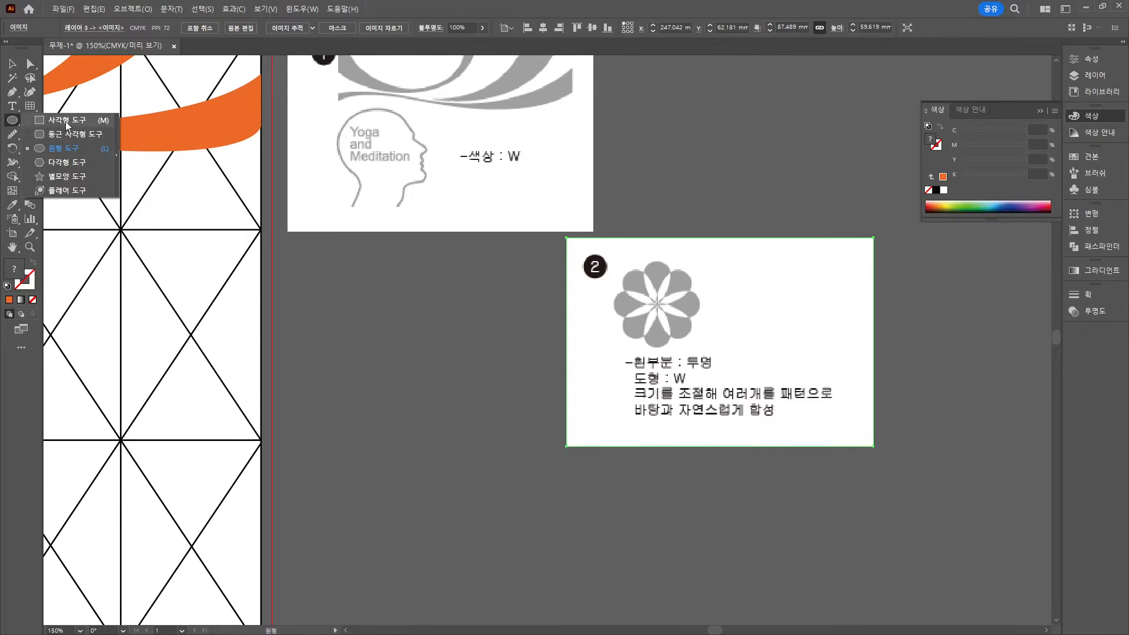
left_click(69, 136)
left_click(11, 120)
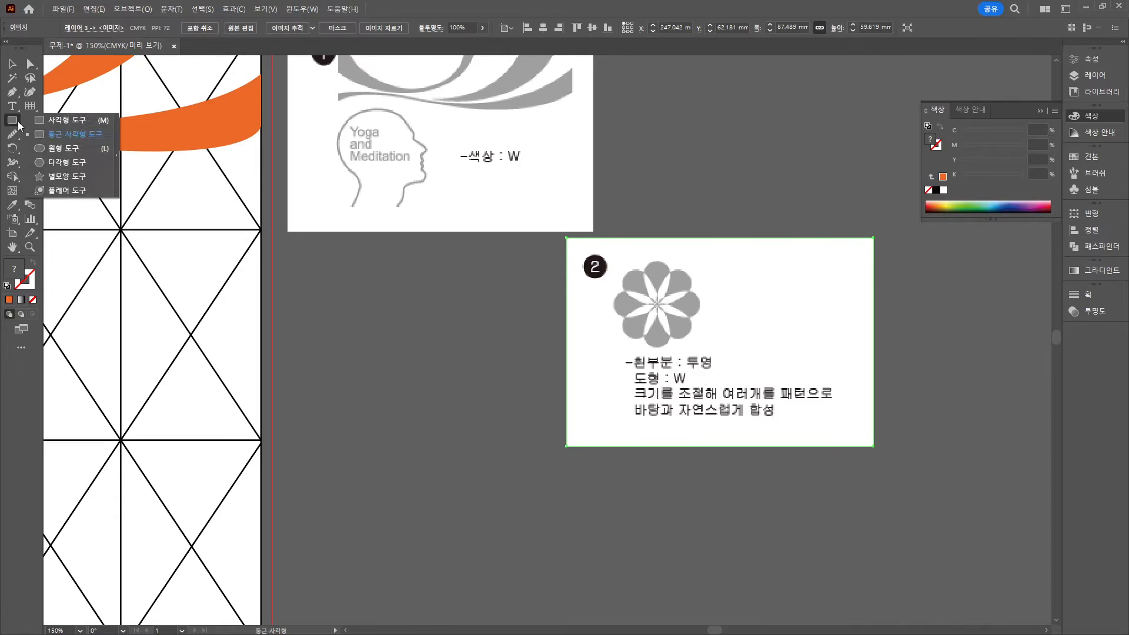
left_click(58, 148)
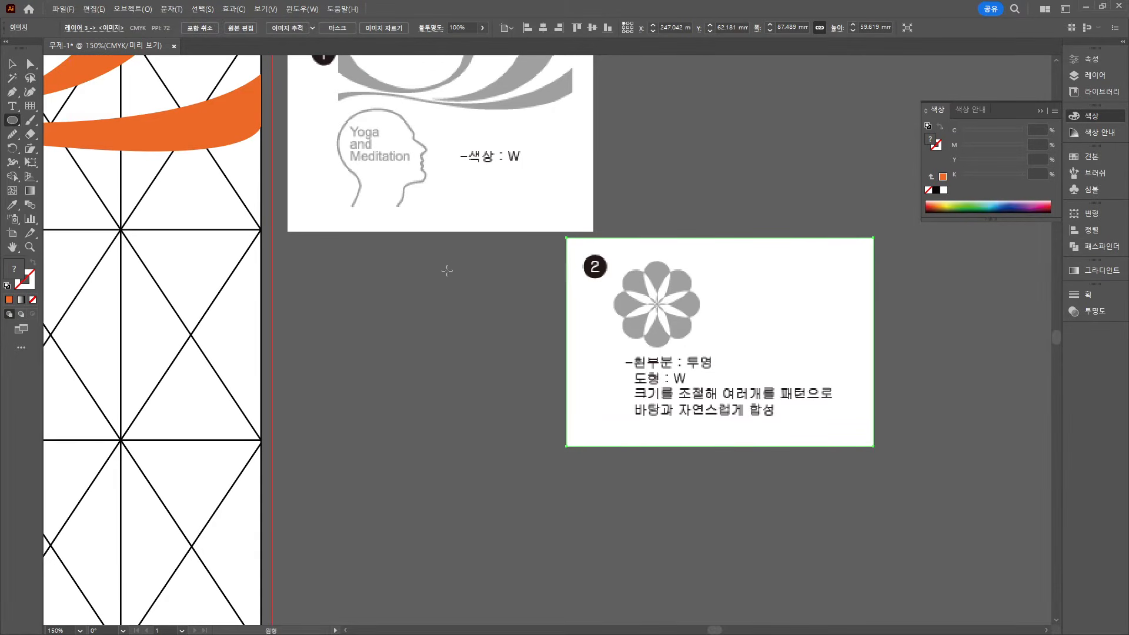
mouse_move(453, 261)
left_mouse_down()
mouse_move(471, 322)
mouse_move(493, 326)
left_mouse_up()
scroll(518, 304, "up", 3)
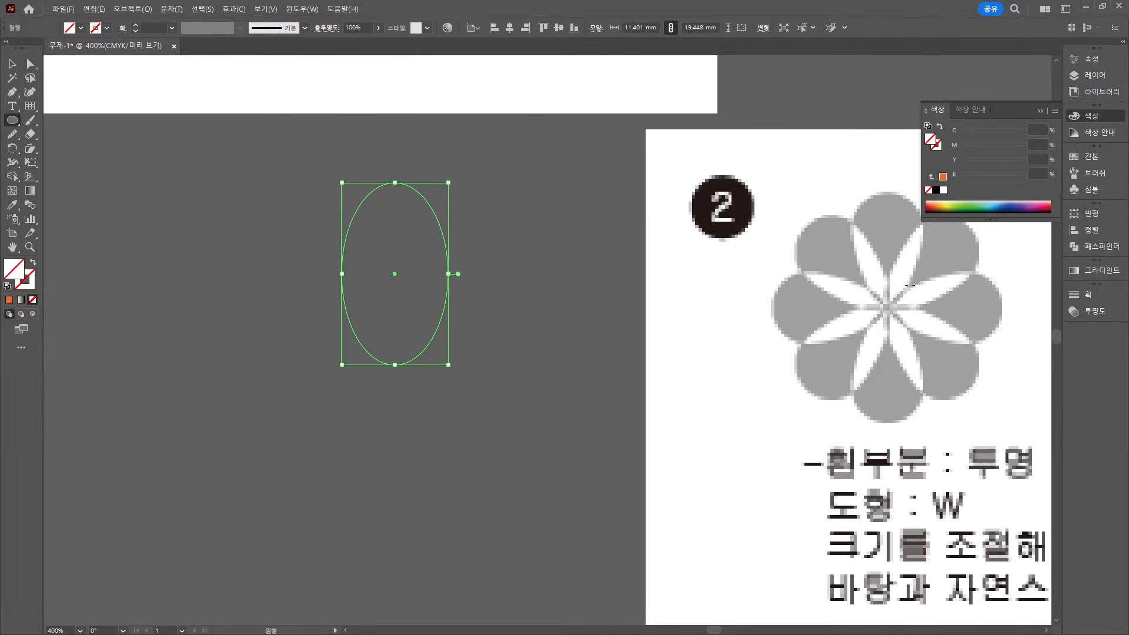
mouse_move(893, 189)
left_mouse_down()
mouse_move(844, 235)
mouse_move(890, 309)
mouse_move(919, 253)
mouse_move(921, 201)
mouse_move(898, 187)
left_mouse_up()
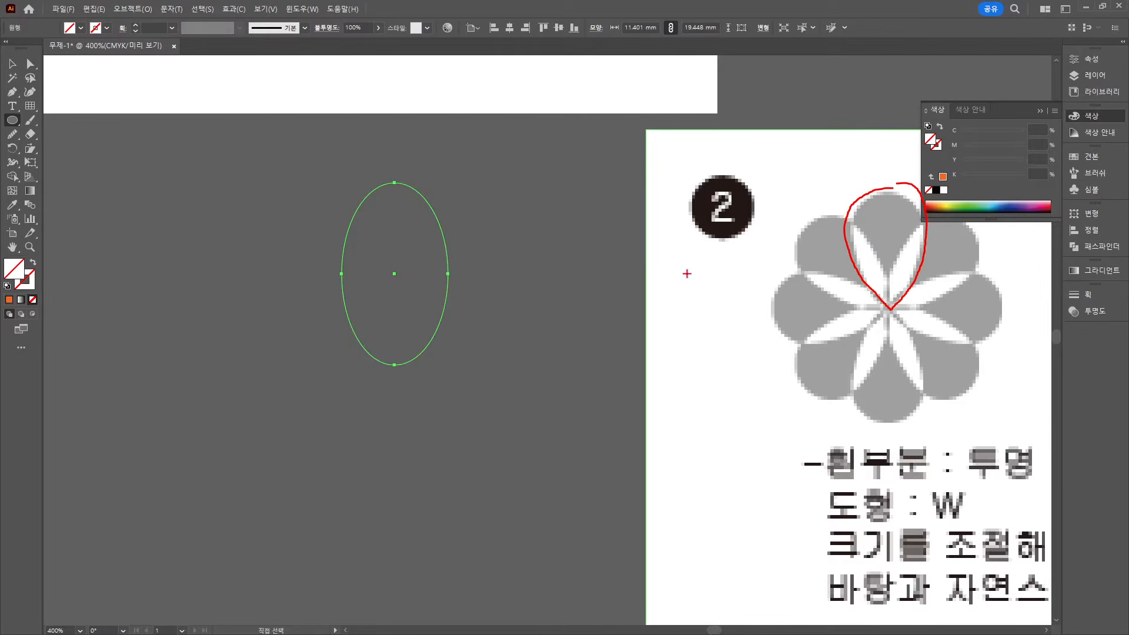
key("Escape")
Convert the ellipse's bottom anchor point into a sharp corner
left_click(31, 65)
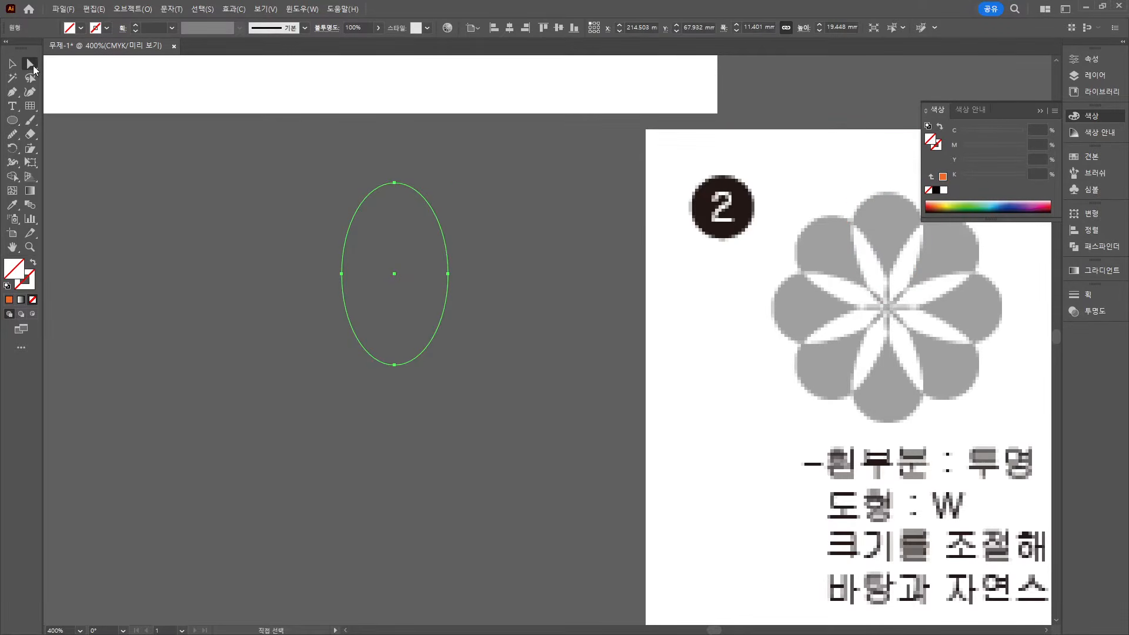
left_click(12, 91)
left_click(64, 89)
left_click_drag(394, 273, 393, 365)
left_click(394, 365)
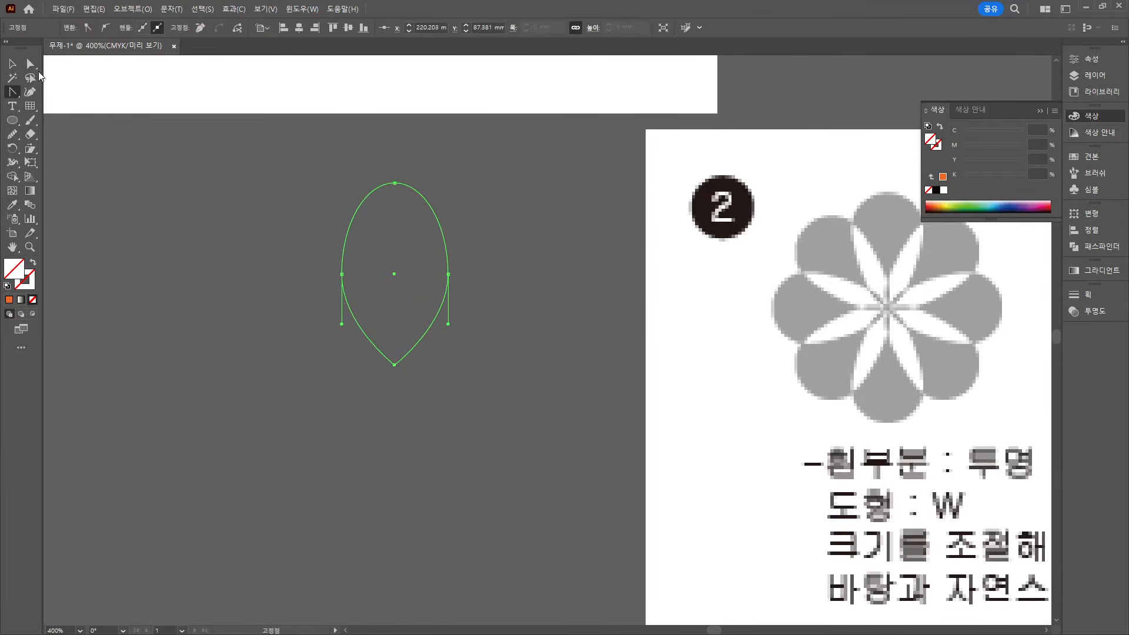
left_click(12, 63)
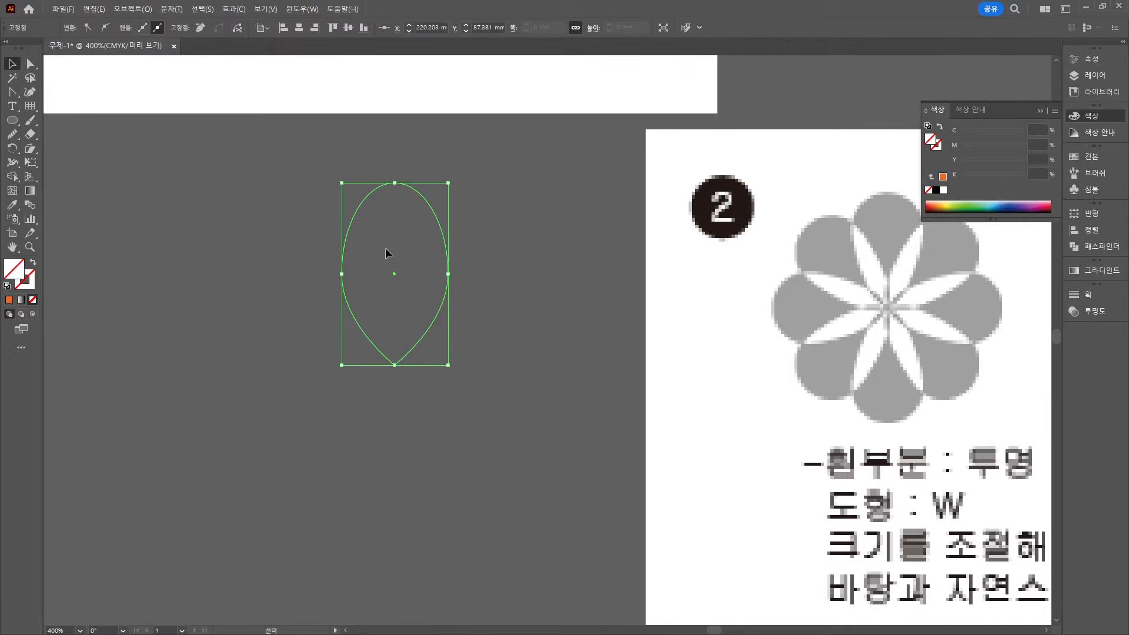
Nudge the ellipse's two side anchor points upward together to shape it into a teardrop petal like the reference
left_click(30, 63)
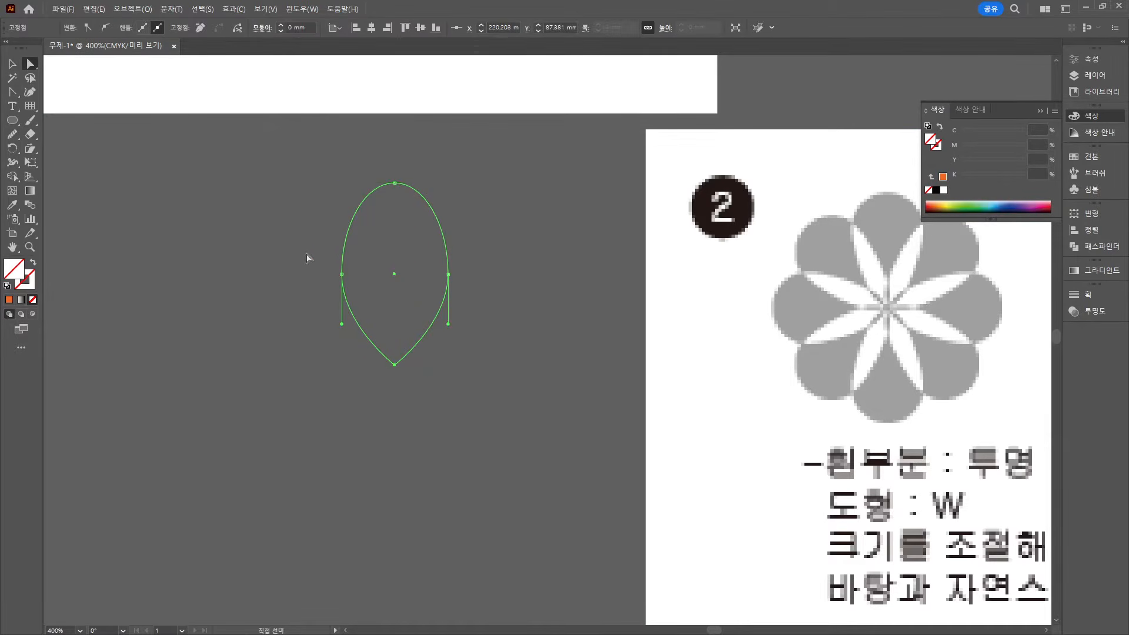
left_click_drag(306, 253, 533, 295)
key("Up")
key("Up")
key("Up")
key("Up")
key("Up")
key("Up")
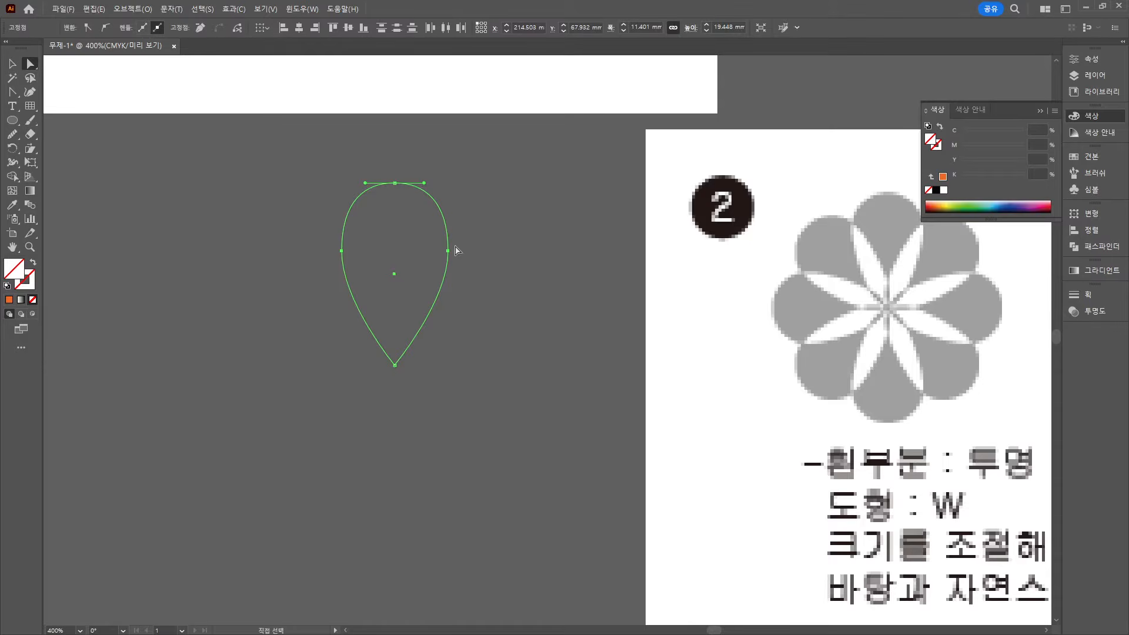
key("Down")
left_click(501, 247)
Give the petal a white fill and no stroke
left_click(12, 63)
left_click_drag(368, 257, 482, 324)
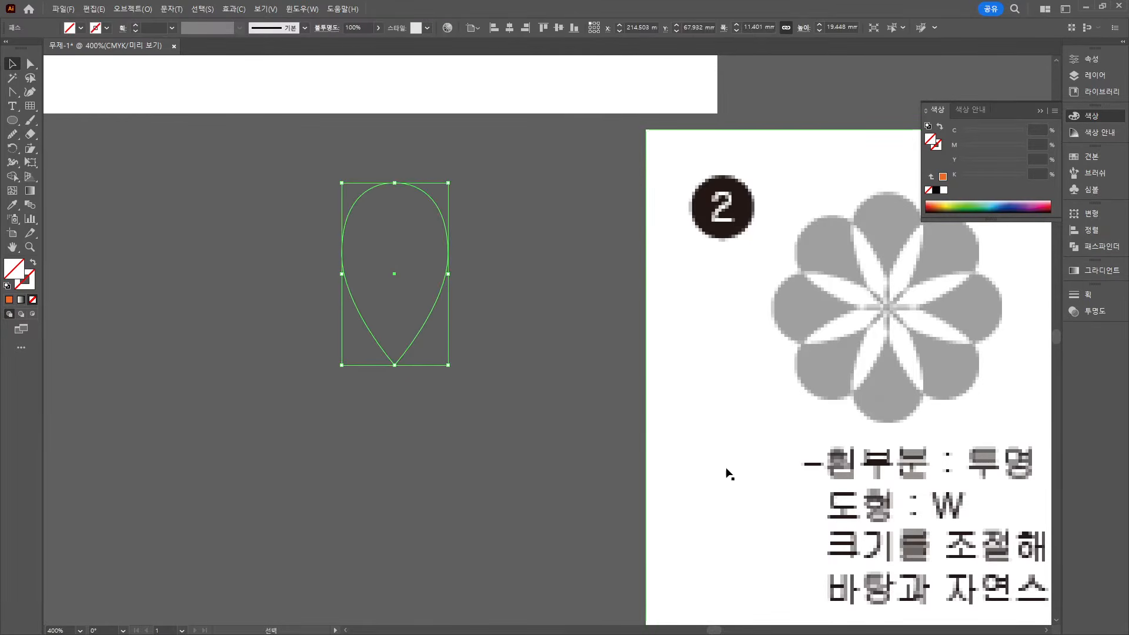
scroll(662, 466, "down", 2)
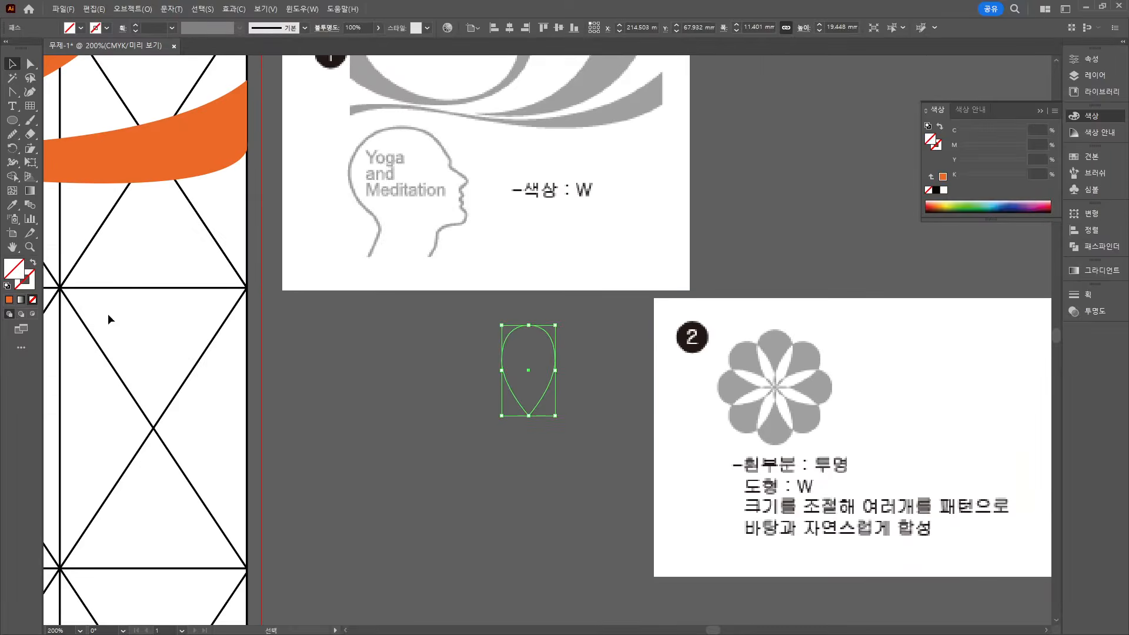
left_click(7, 286)
left_click(25, 286)
left_click(32, 300)
left_click_drag(487, 473, 312, 405)
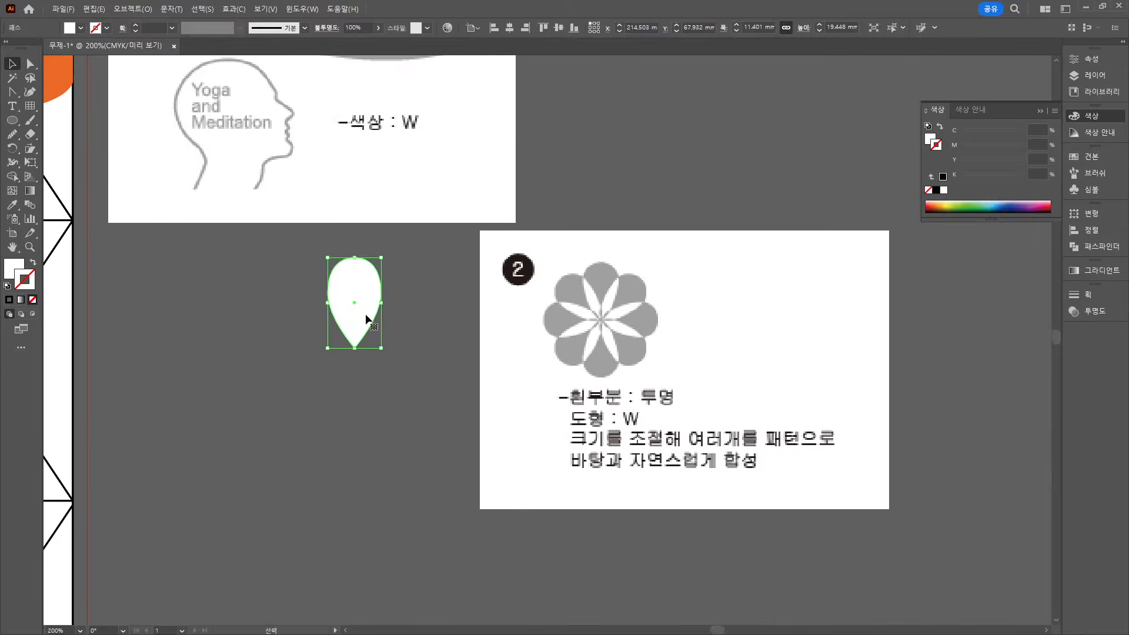
scroll(366, 319, "up", 3)
left_click_drag(13, 148, 61, 152)
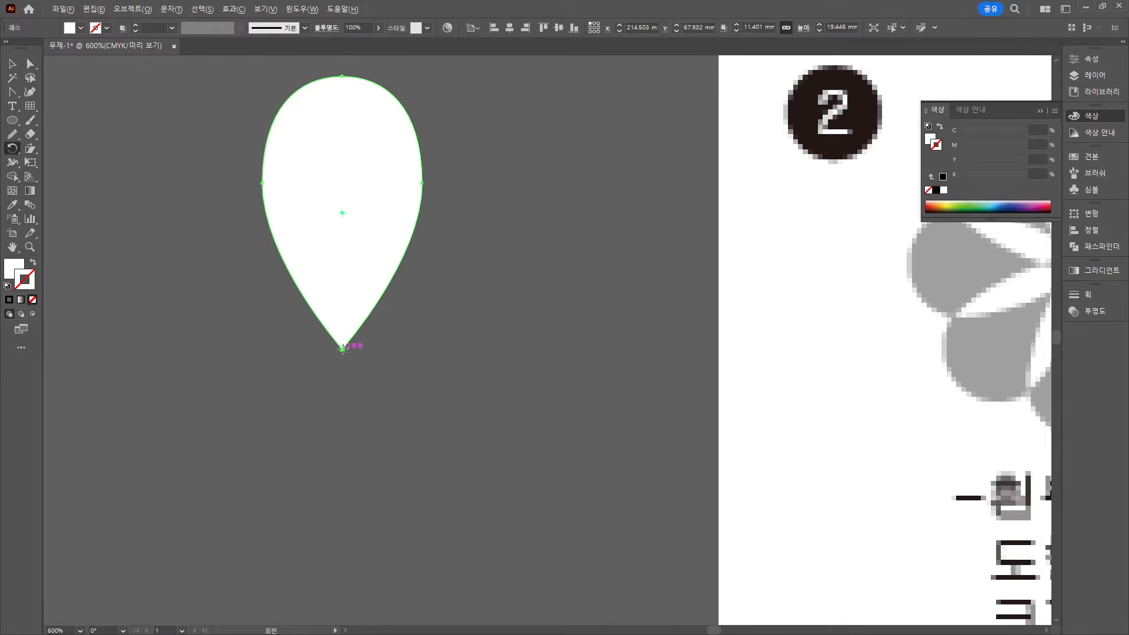
left_click(342, 349, "alt")
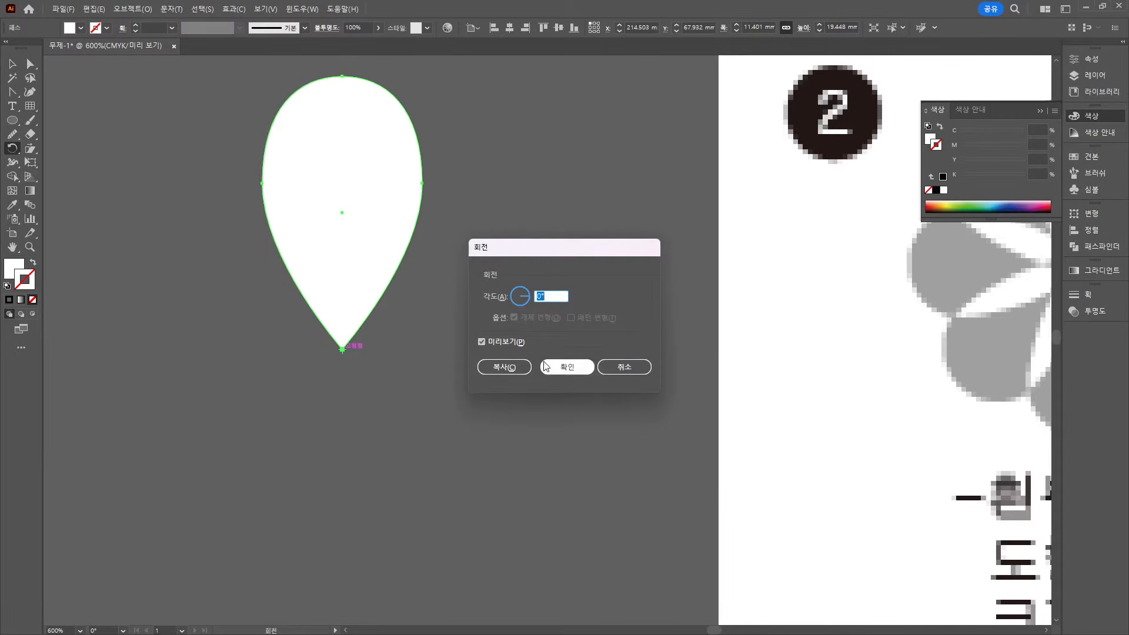
left_click(623, 367)
Calculate 360/8 in the Windows calculator to get the rotation angle between the flower's eight petals
scroll(896, 403, "down", 2)
left_click_drag(1002, 332, 773, 310)
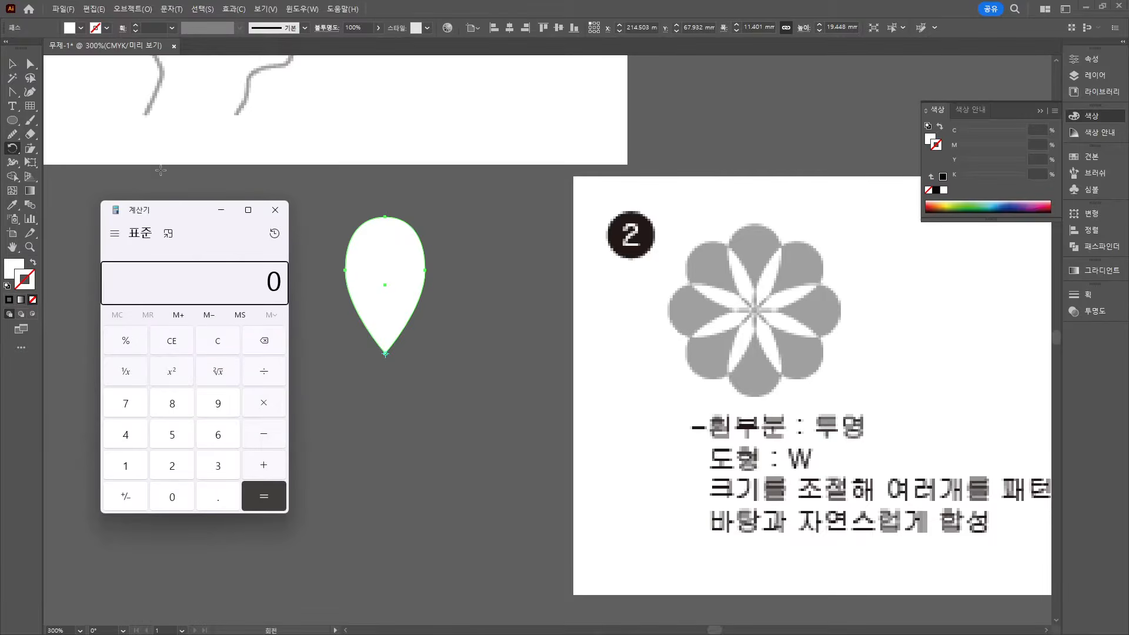
type("360/8")
key("Return")
Make a copy of the petal rotated 45° about its bottom tip
left_click(15, 65)
left_click(14, 150)
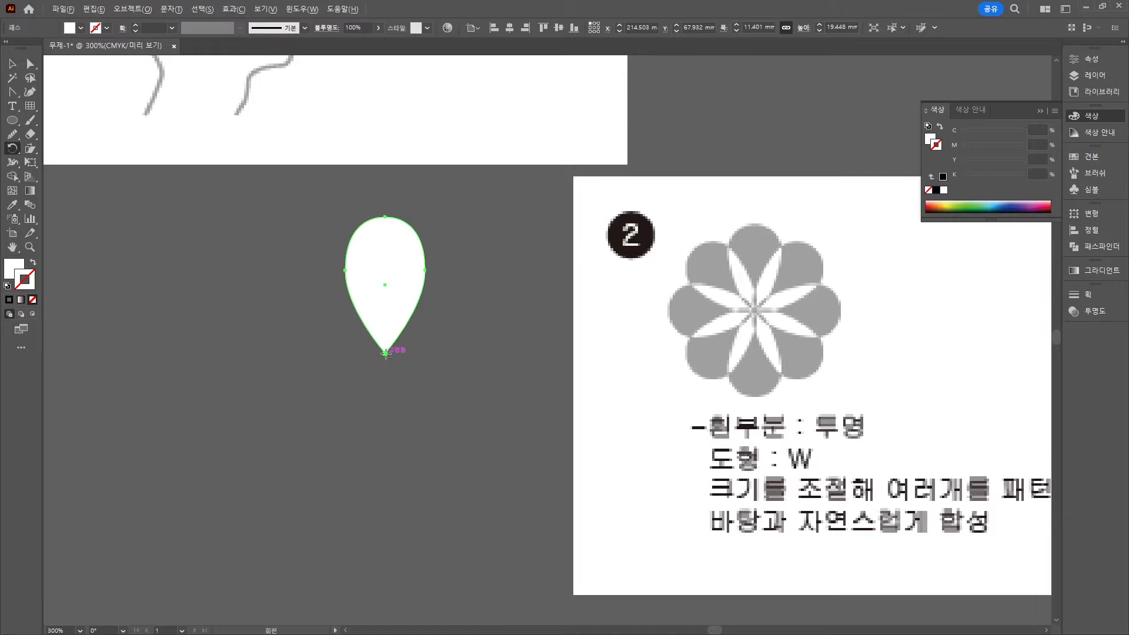
left_click(385, 353, "alt")
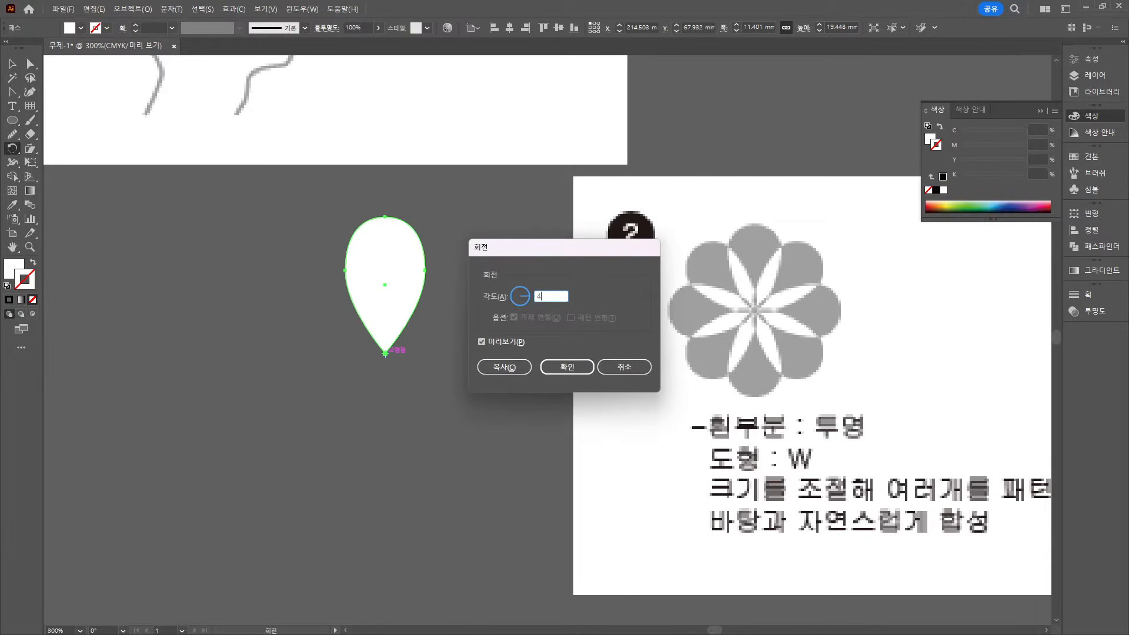
left_click(519, 372)
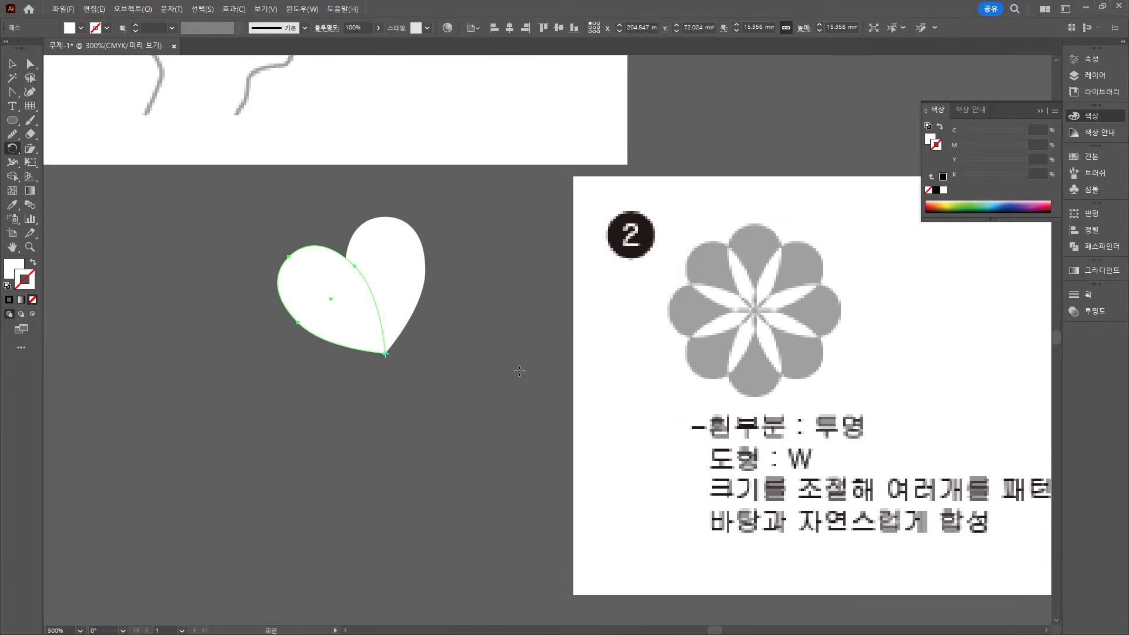
Repeat the rotated copy around the same tip until eight petals complete the flower
key("ctrl+d")
key("ctrl+d")
key("ctrl+d")
key("ctrl+d")
key("ctrl+d")
key("ctrl+d")
key("ctrl+d")
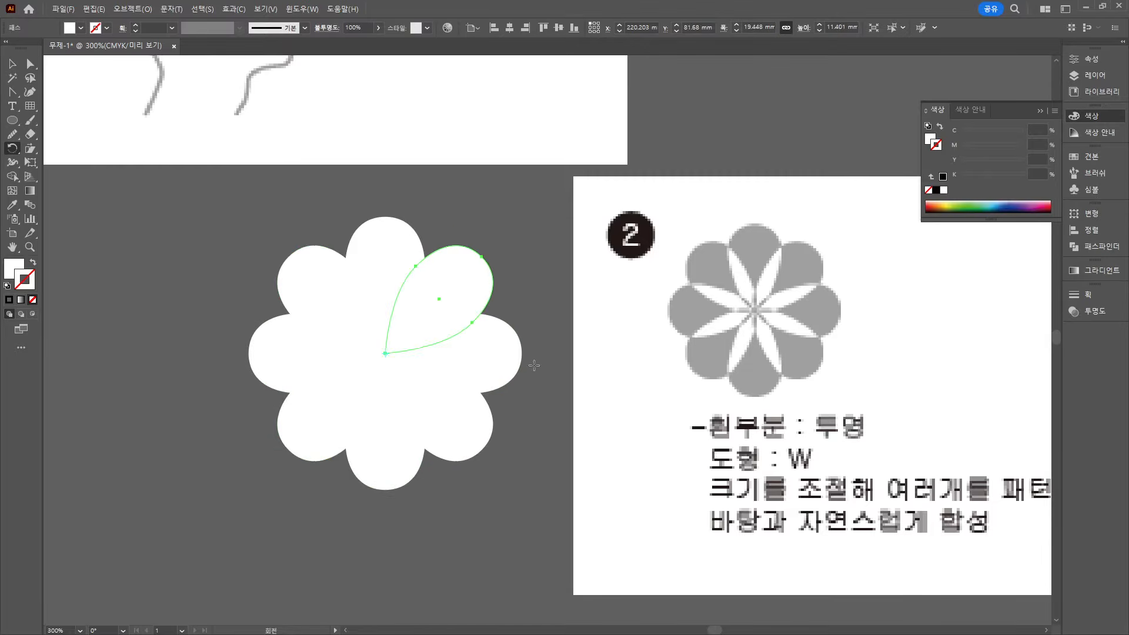
Set a spare copy of the top petal aside, to the left of the flower
key("v")
left_click_drag(234, 253, 534, 507)
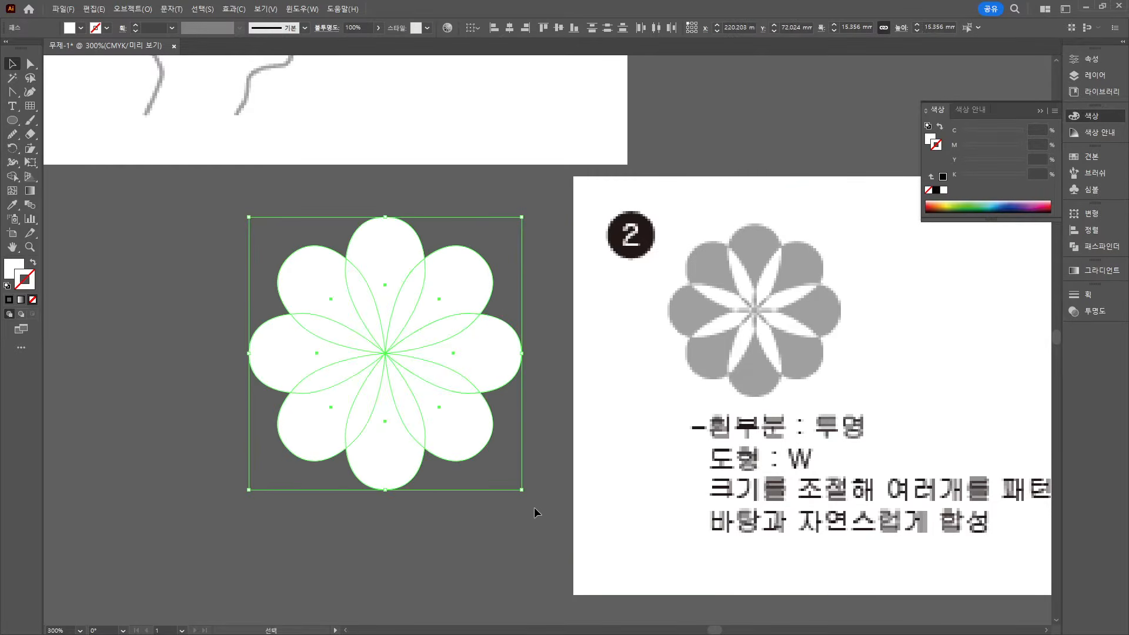
scroll(430, 388, "up", 3)
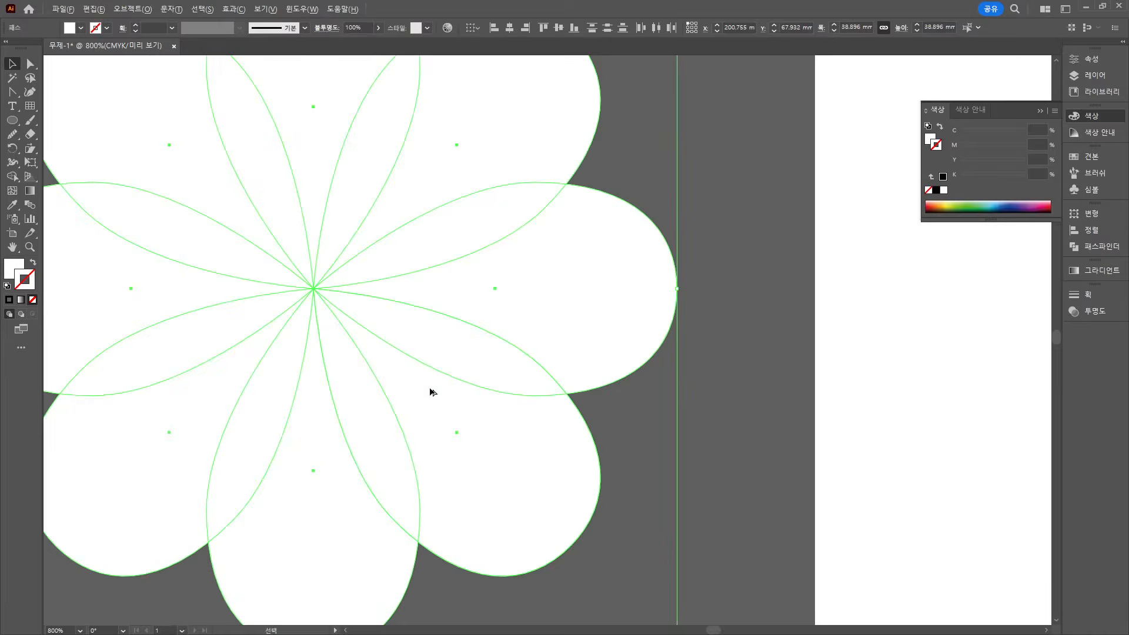
scroll(430, 388, "down", 2)
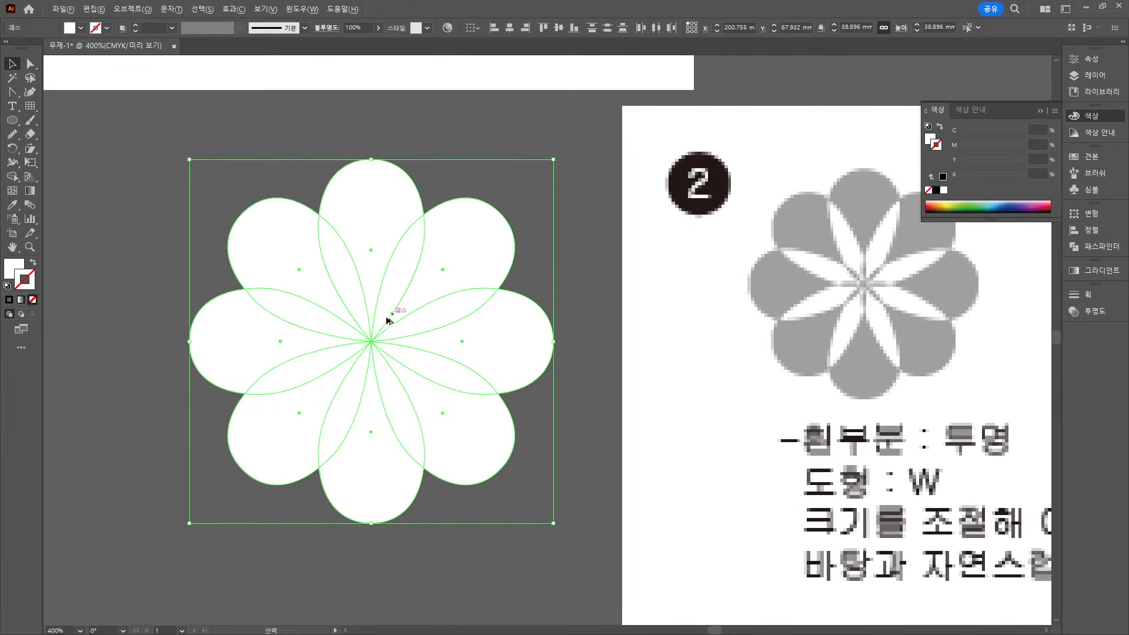
left_click(497, 179)
left_click_drag(354, 209, 63, 208)
Divide the flower's eight overlapping petals with Pathfinder and ungroup the resulting pieces
left_click_drag(232, 147, 548, 529)
left_click(1097, 247)
left_click(939, 272)
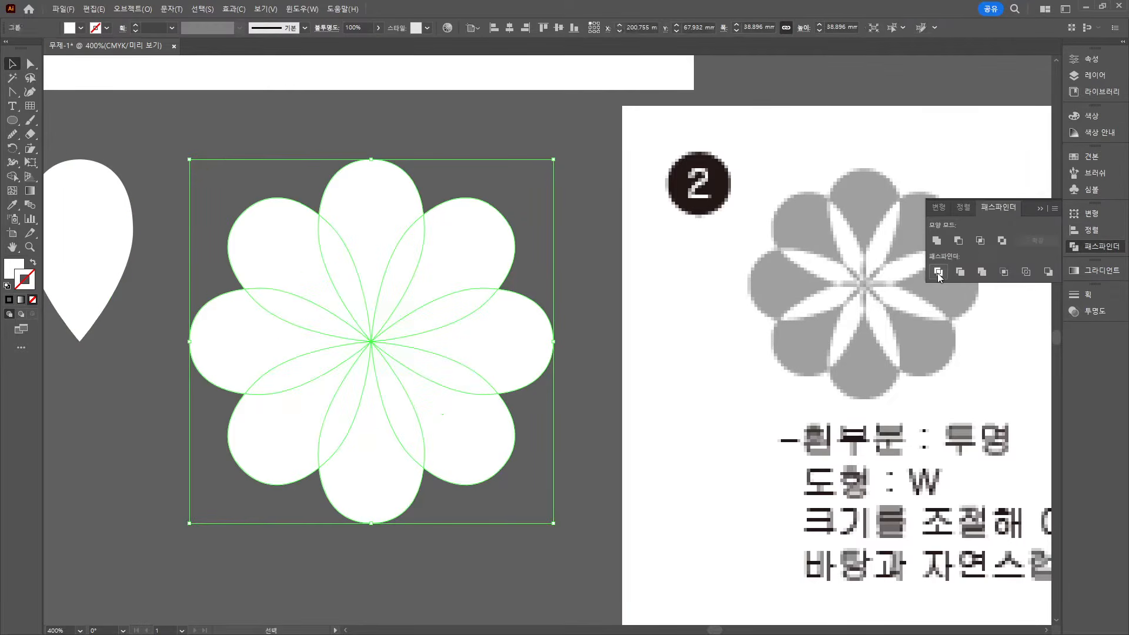
right_click(391, 312)
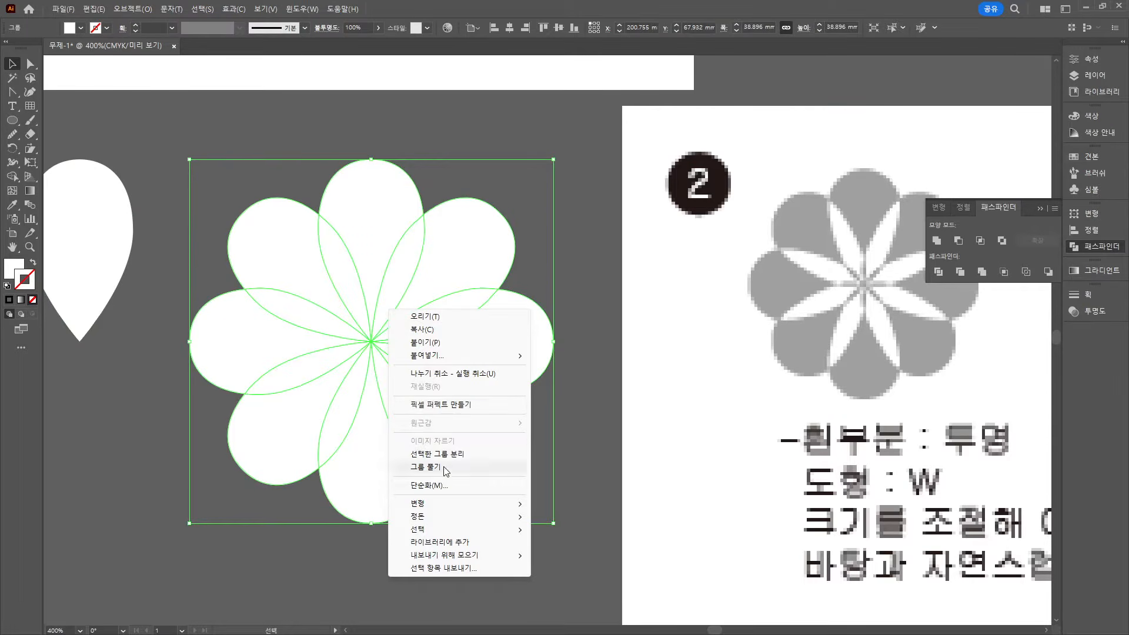
left_click(403, 469)
scroll(485, 497, "down", 1)
left_click(478, 522)
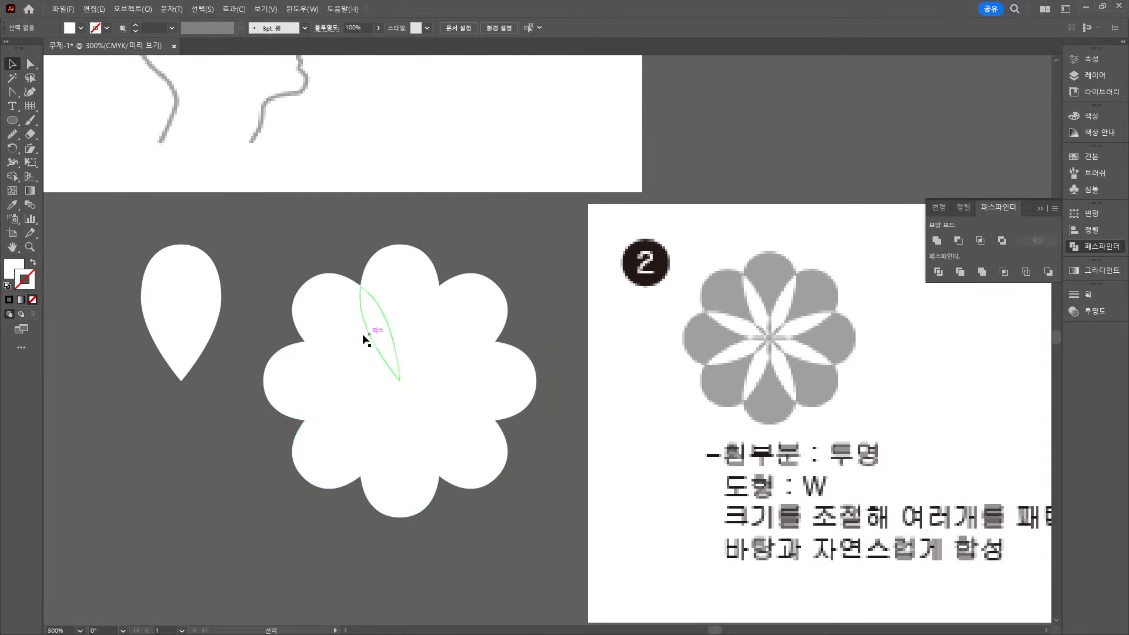
Delete the eight narrow overlap pieces between neighbouring petals so those areas of the flower are transparent
left_click(383, 324)
key("Delete")
left_click(454, 361)
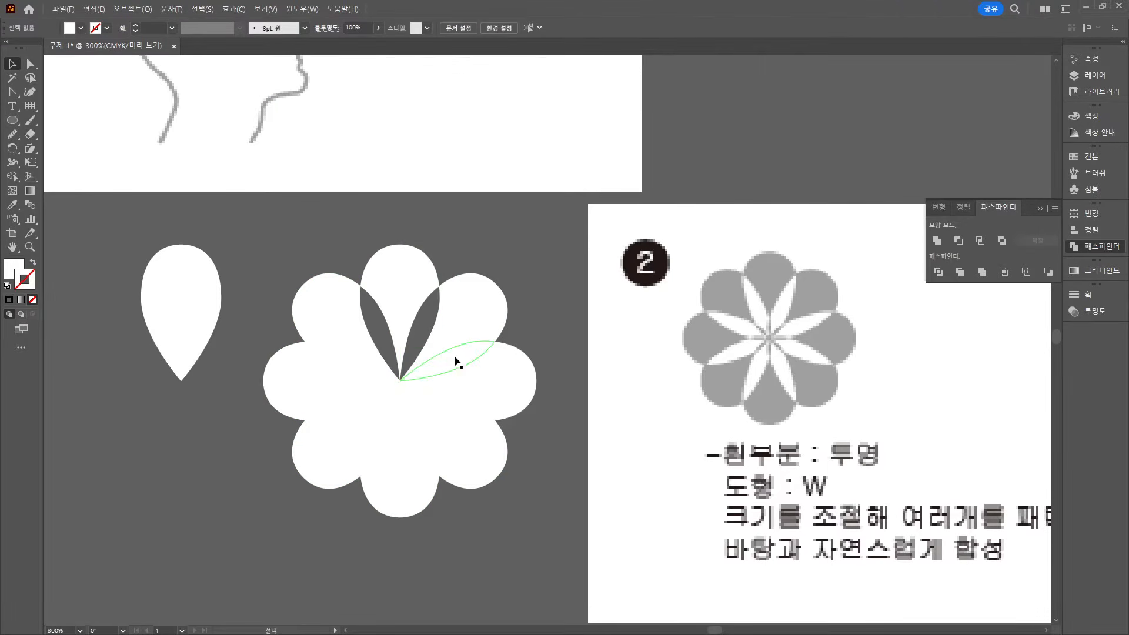
key("Delete")
left_click(448, 394)
key("Delete")
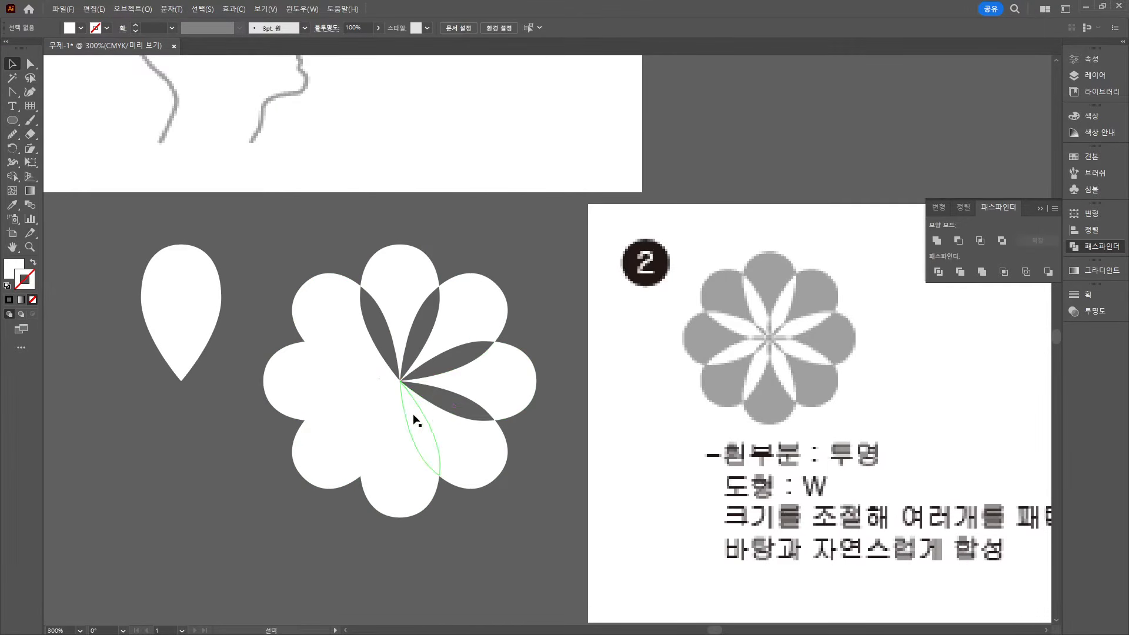
left_click(416, 419)
key("Delete")
left_click(392, 411)
key("Delete")
left_click(365, 404)
key("Delete")
left_click(361, 357)
key("Delete")
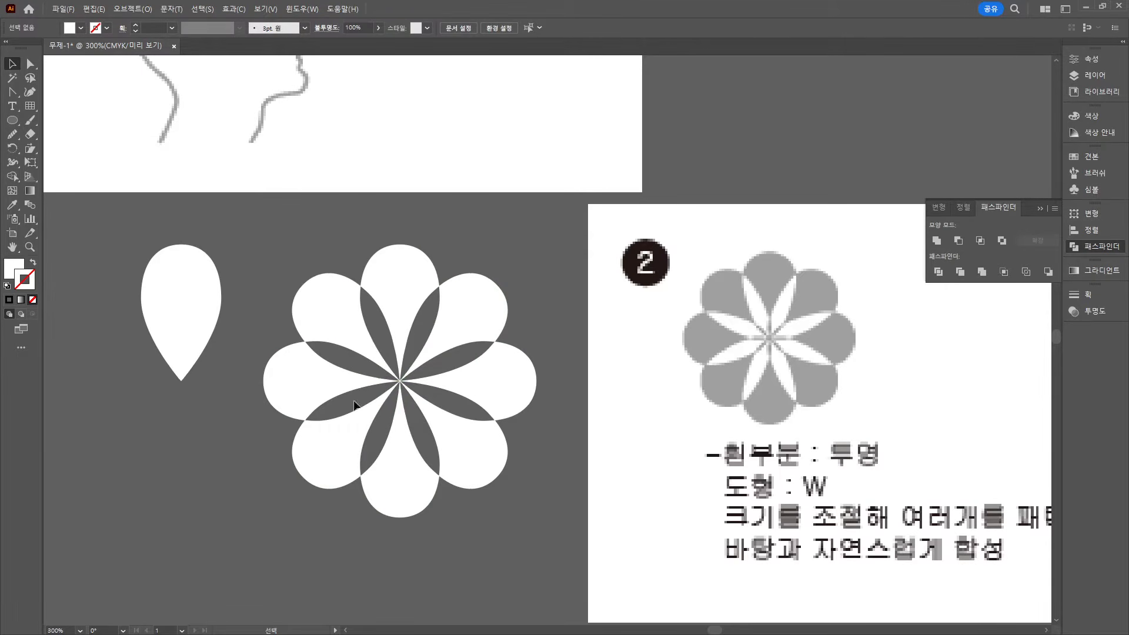
Paste the element 3 logo reference image and place it outside the artboard, below the element 2 reference
scroll(705, 481, "down", 2)
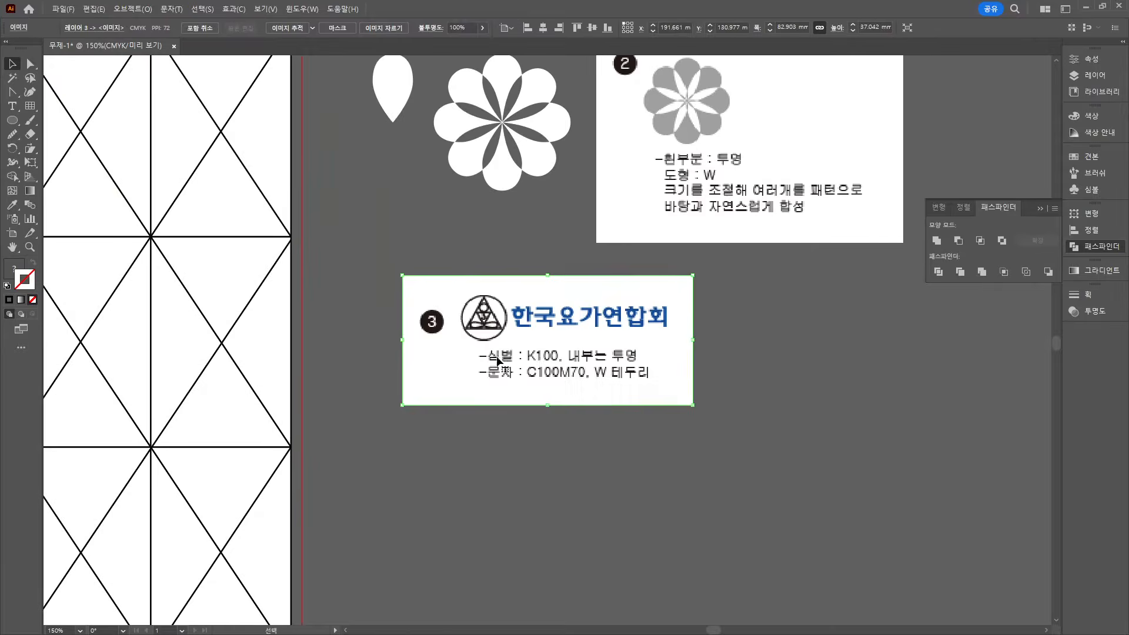
left_click_drag(532, 348, 804, 348)
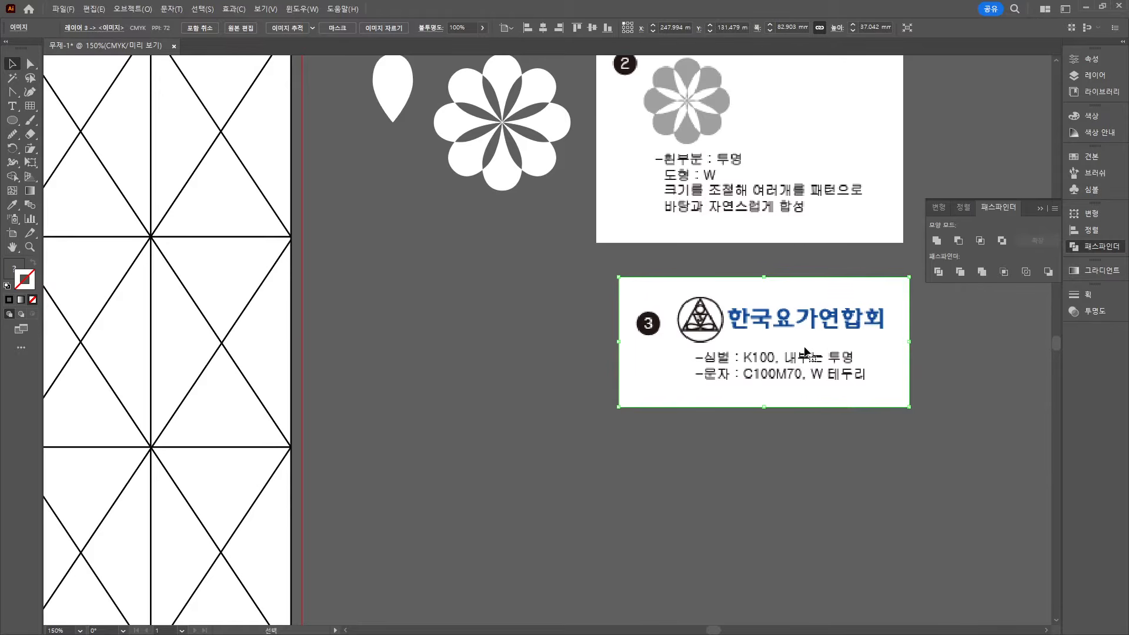
Draw a circle about 21.3 mm in diameter left of the logo reference, with no fill and a 1 pt white stroke
scroll(785, 333, "up", 1)
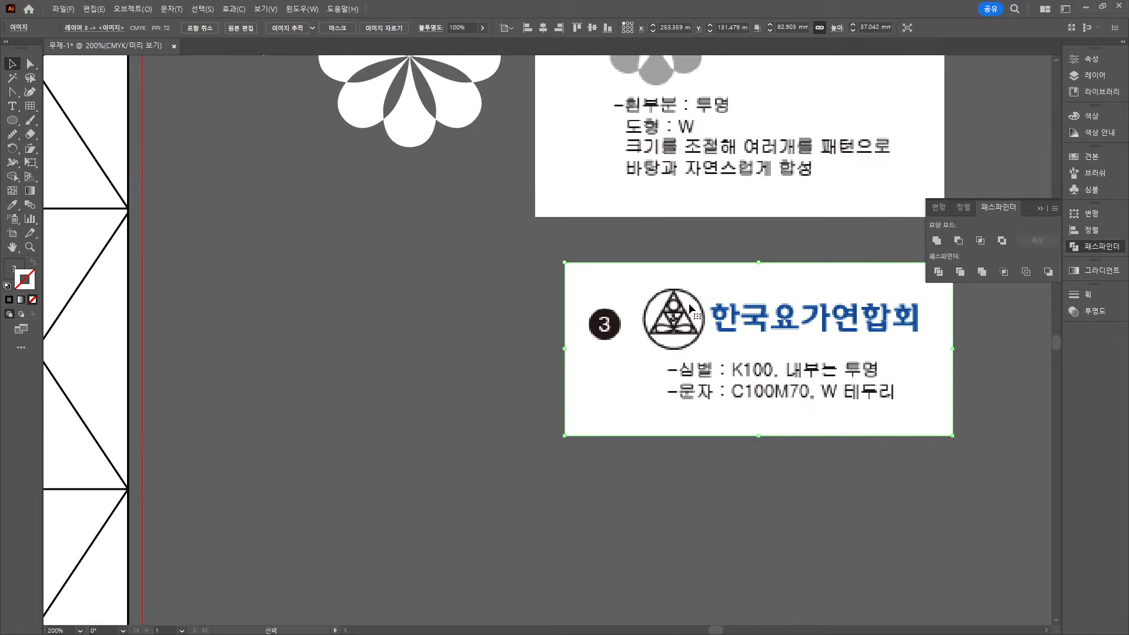
right_click(13, 120)
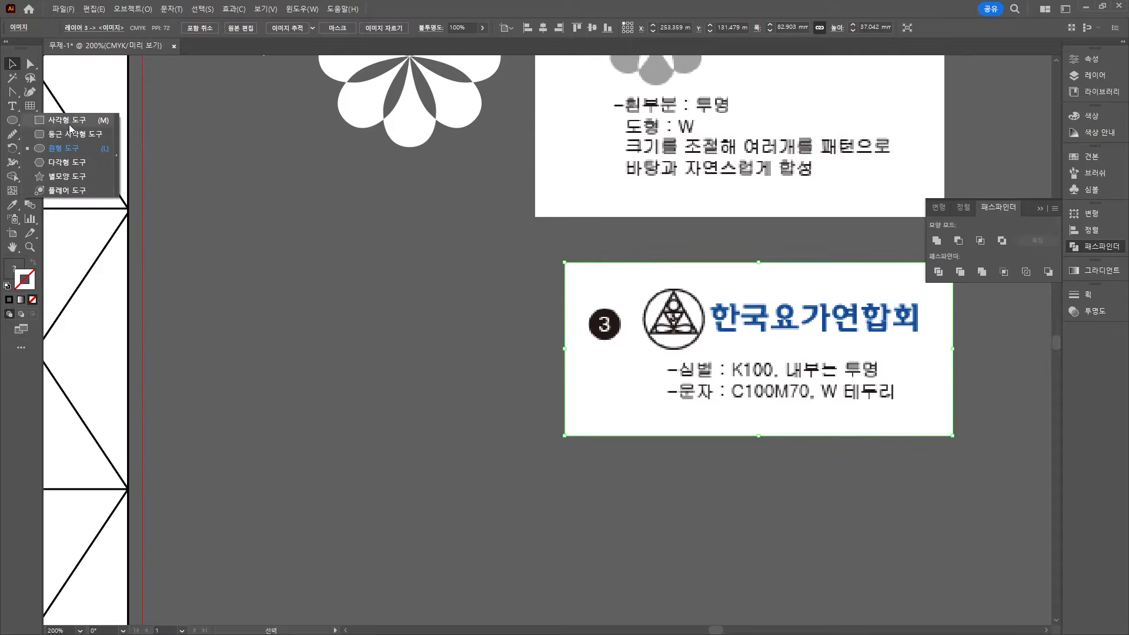
left_click(68, 148)
left_click_drag(235, 256, 335, 356)
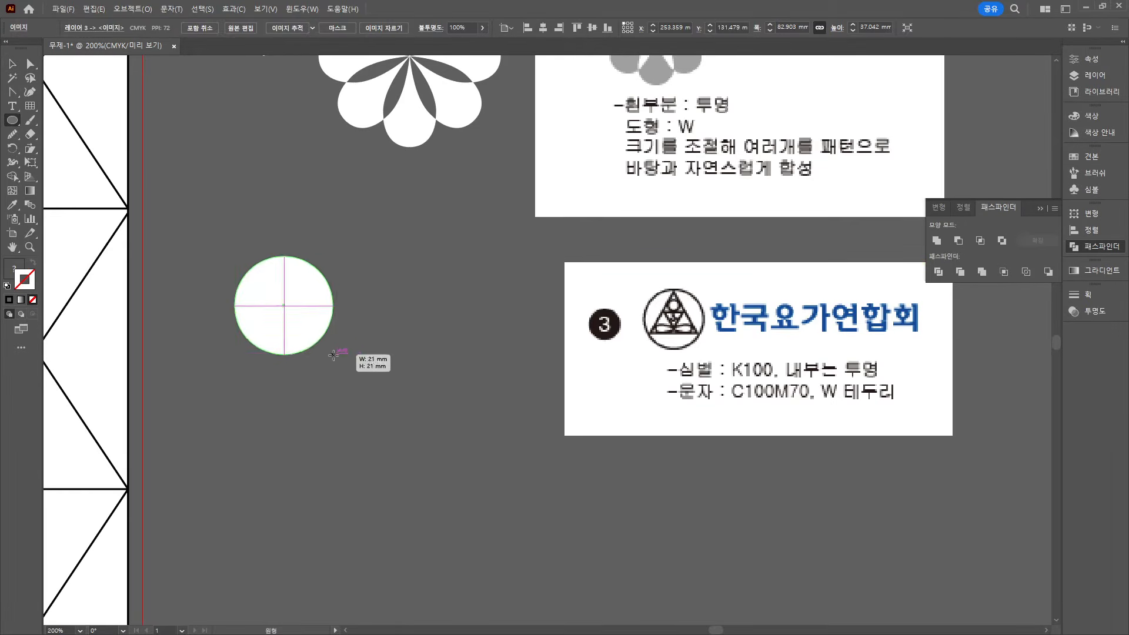
key("shift+x")
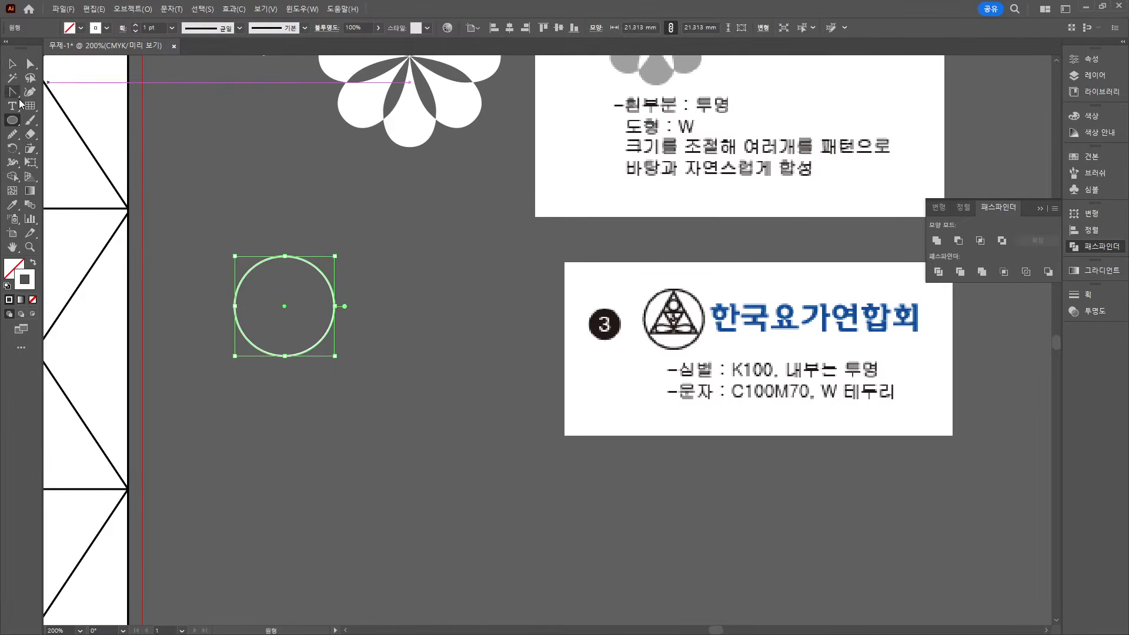
Draw an upright triangle about 17.6 × 15.3 mm with a white outline inside the logo circle using the Polygon tool
right_click(18, 121)
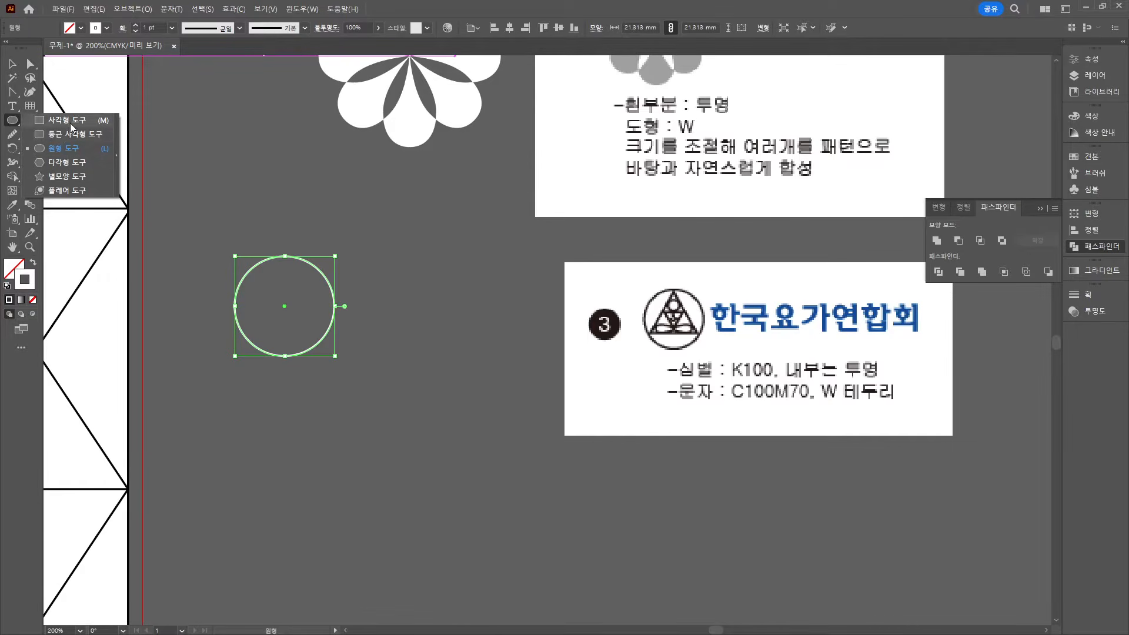
left_click(66, 162)
left_click_drag(229, 200, 329, 334)
key("Down")
key("Down")
key("Down")
key("v")
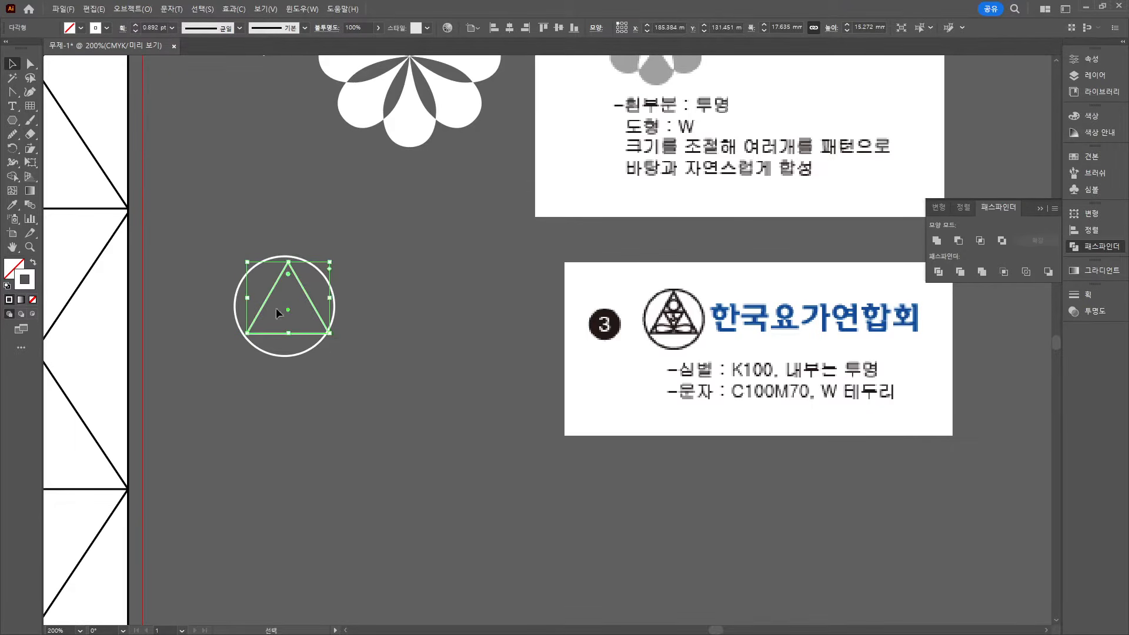
Align the circle and triangle to each other by their horizontal and vertical centres
left_click_drag(276, 308, 335, 258)
left_click(509, 28)
left_click(558, 28)
left_click(348, 407)
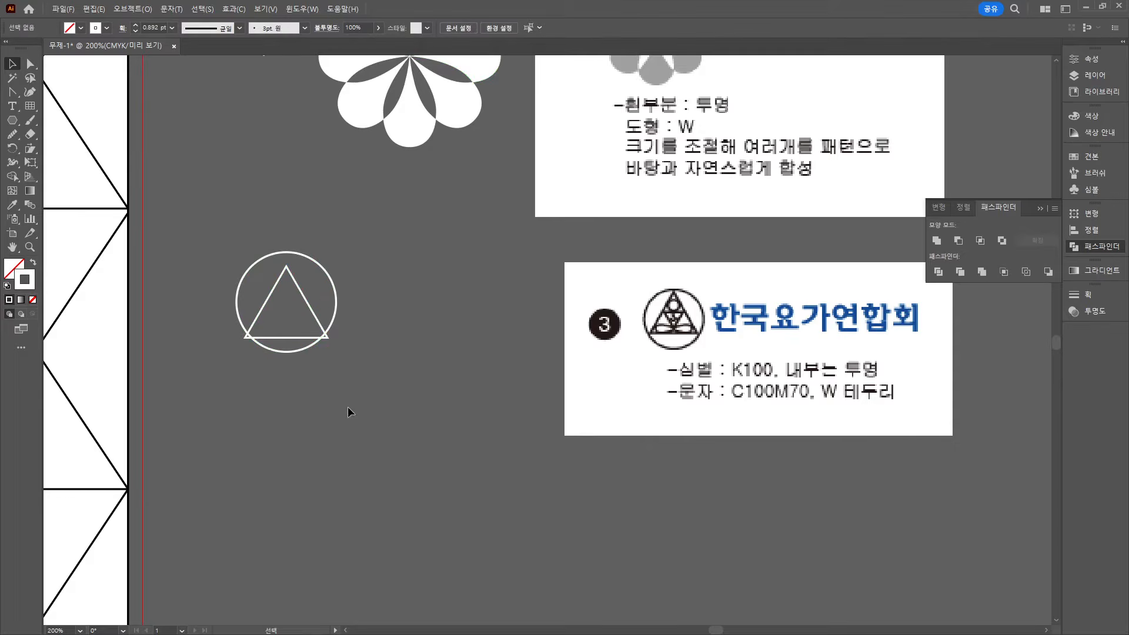
Move the triangle up to the circle's top and enlarge it to about 18.6 × 15.6 mm so its corners meet the circle
left_click_drag(308, 296, 308, 282)
scroll(330, 310, "up", 2)
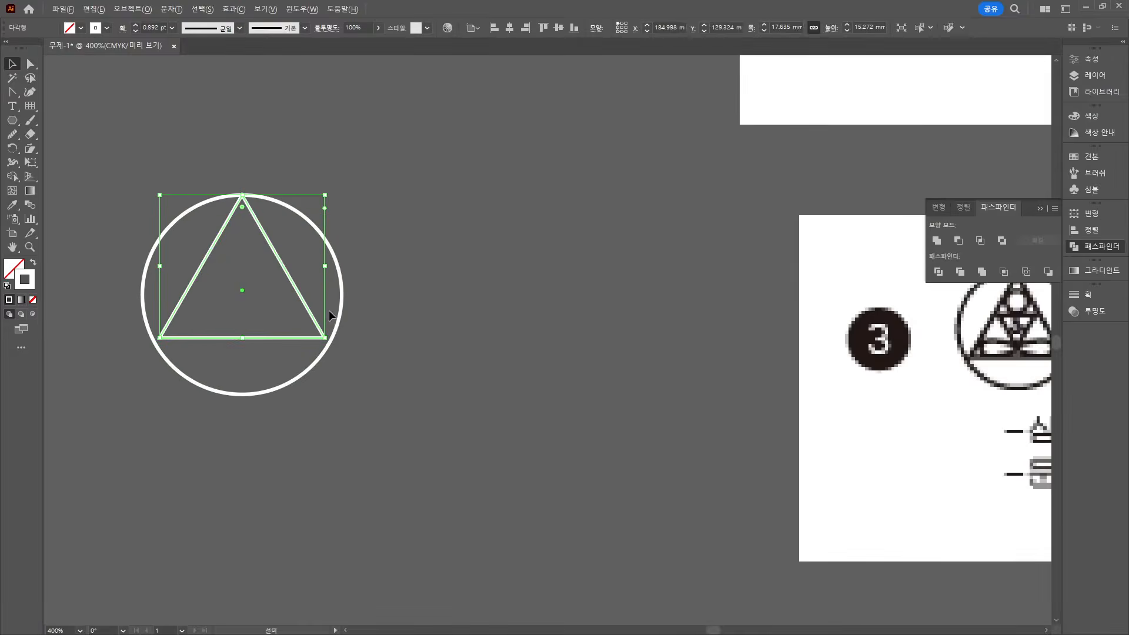
left_click(330, 311)
left_click(326, 338)
left_click_drag(329, 341, 332, 343)
left_click_drag(244, 191, 246, 192)
left_click(549, 386)
Draw a circle about 3.9 mm in diameter inside the triangle, centred just below its apex
scroll(549, 386, "down", 1)
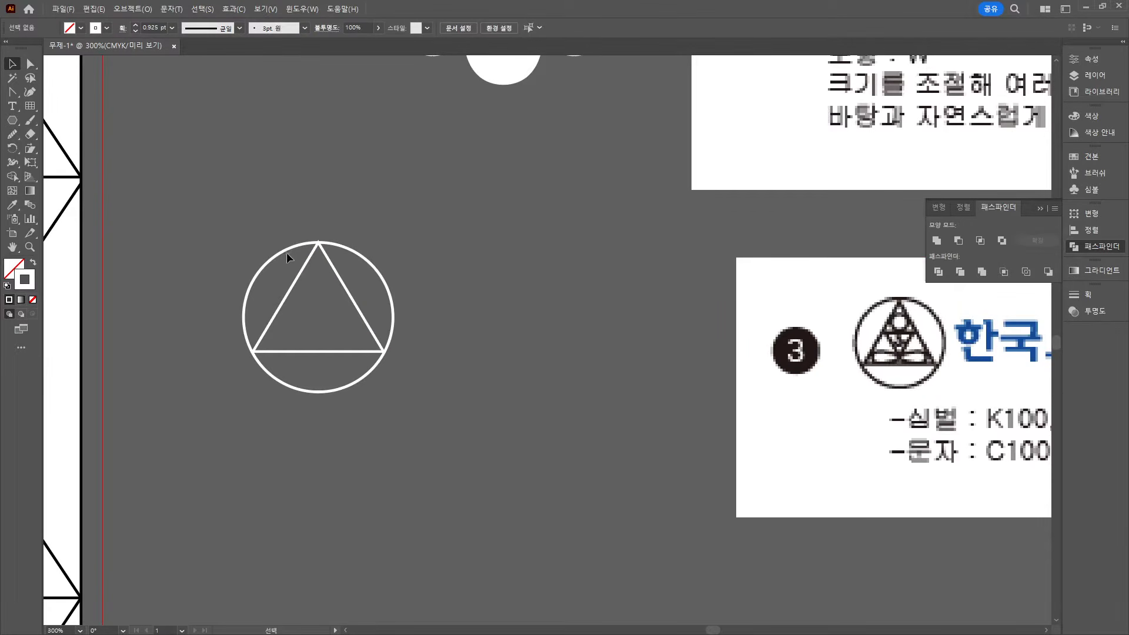
left_click_drag(12, 120, 47, 148)
left_click_drag(300, 266, 328, 292)
key("v")
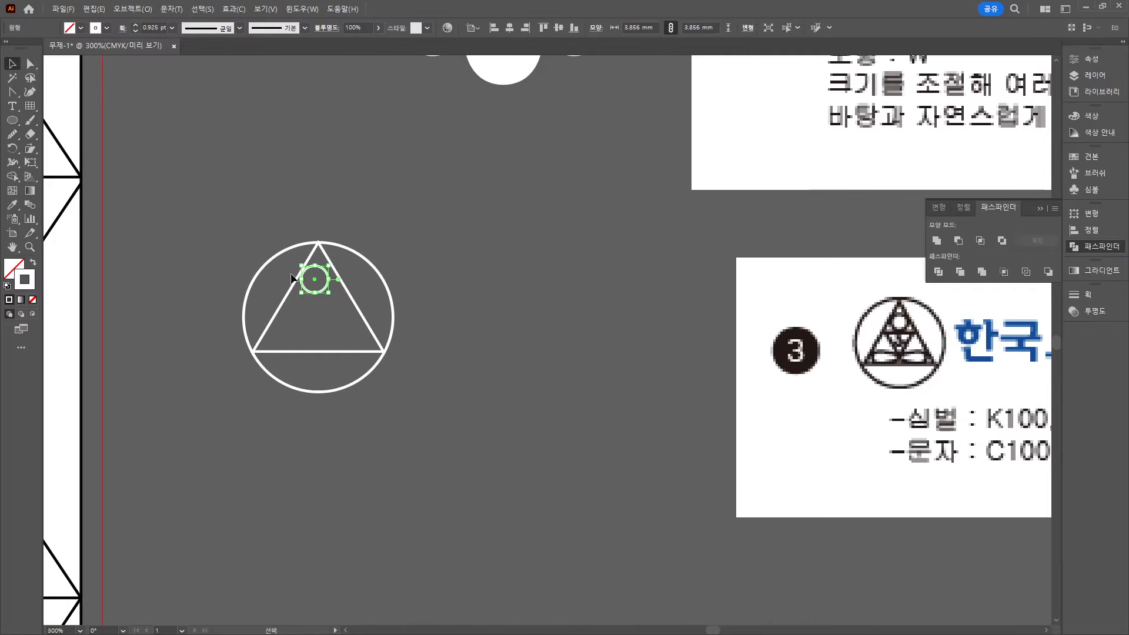
left_click(380, 205)
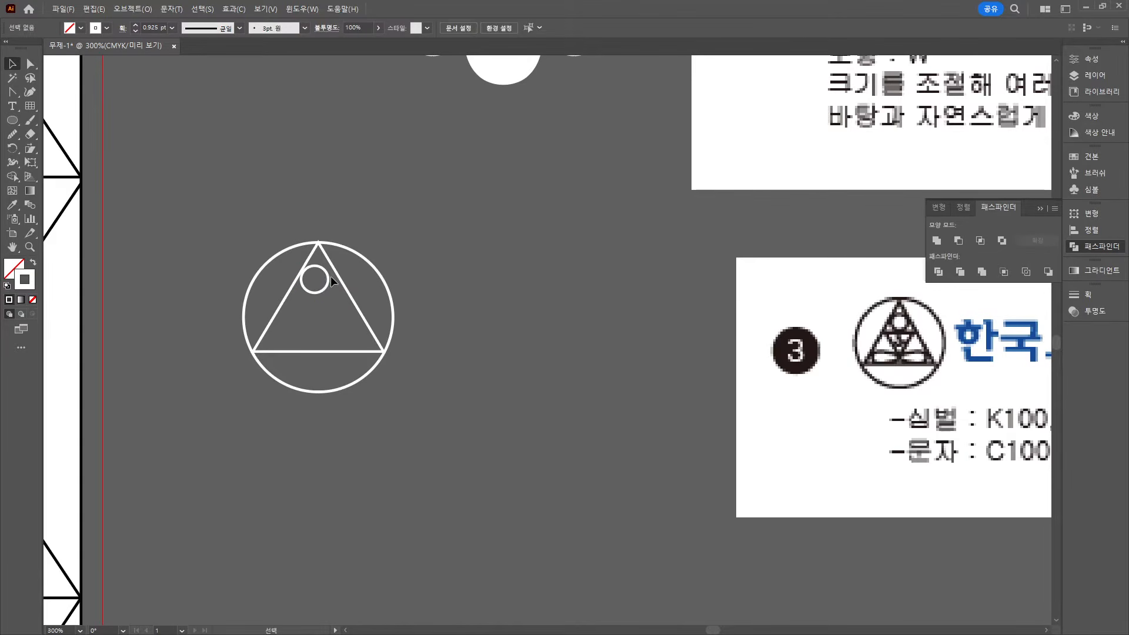
left_click_drag(327, 273, 353, 338)
Duplicate the large triangle downward and turn the copy upside down
left_click(348, 271)
left_click(351, 298)
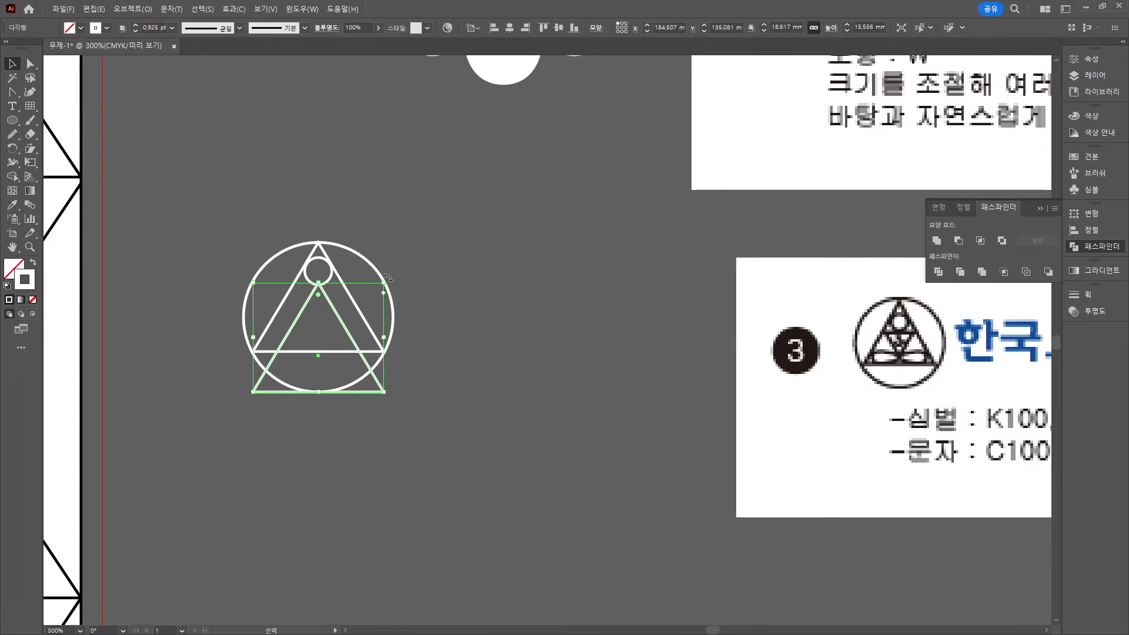
left_click_drag(388, 277, 302, 405)
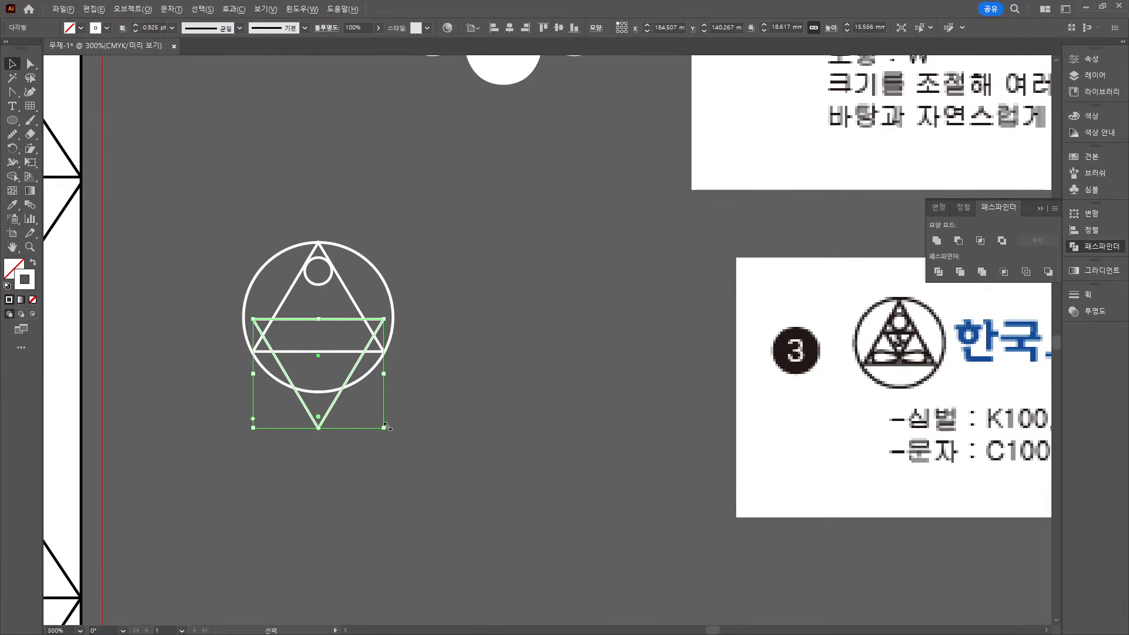
Shrink the inverted triangle to about 7 × 5.9 mm and place it directly beneath the small circle
left_click_drag(386, 428, 326, 321)
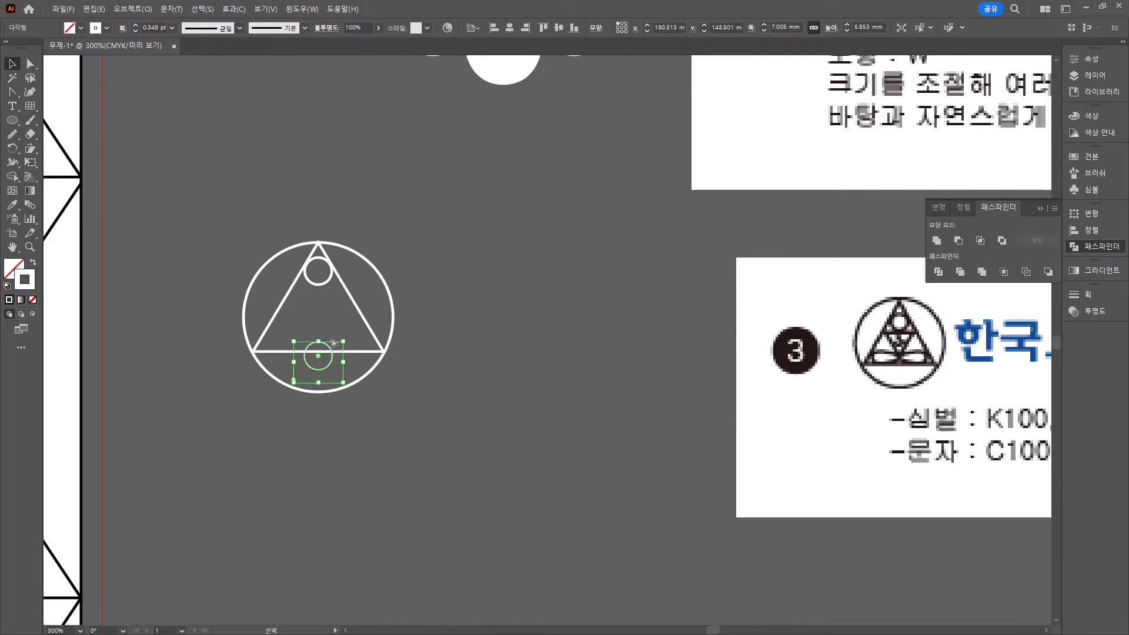
key("ctrl+z")
left_click_drag(330, 364, 331, 307)
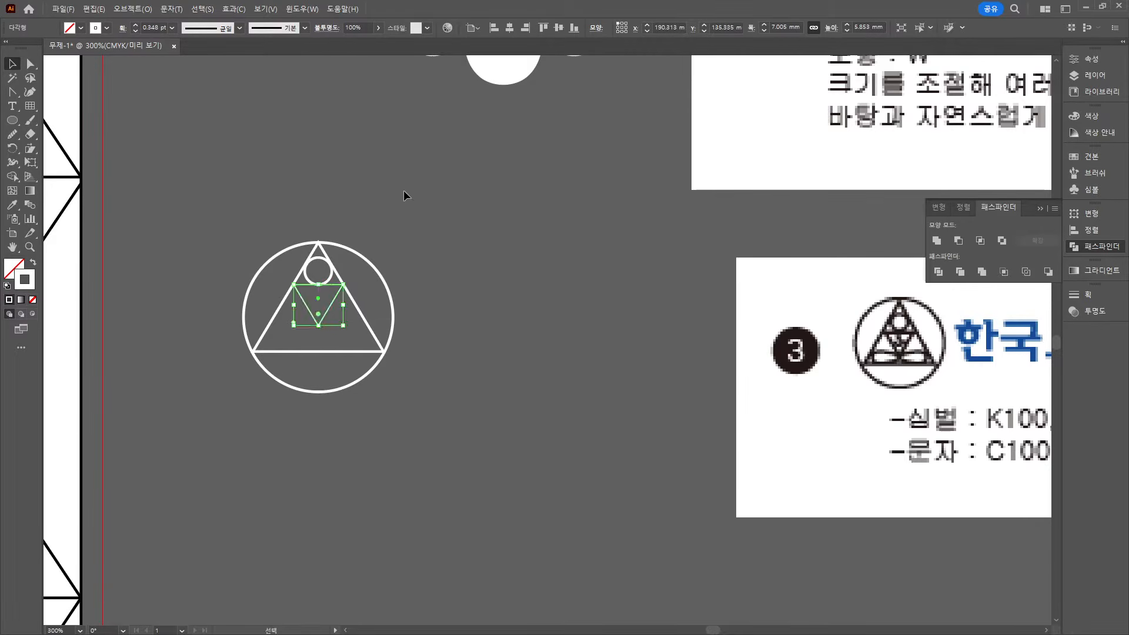
left_click(404, 193)
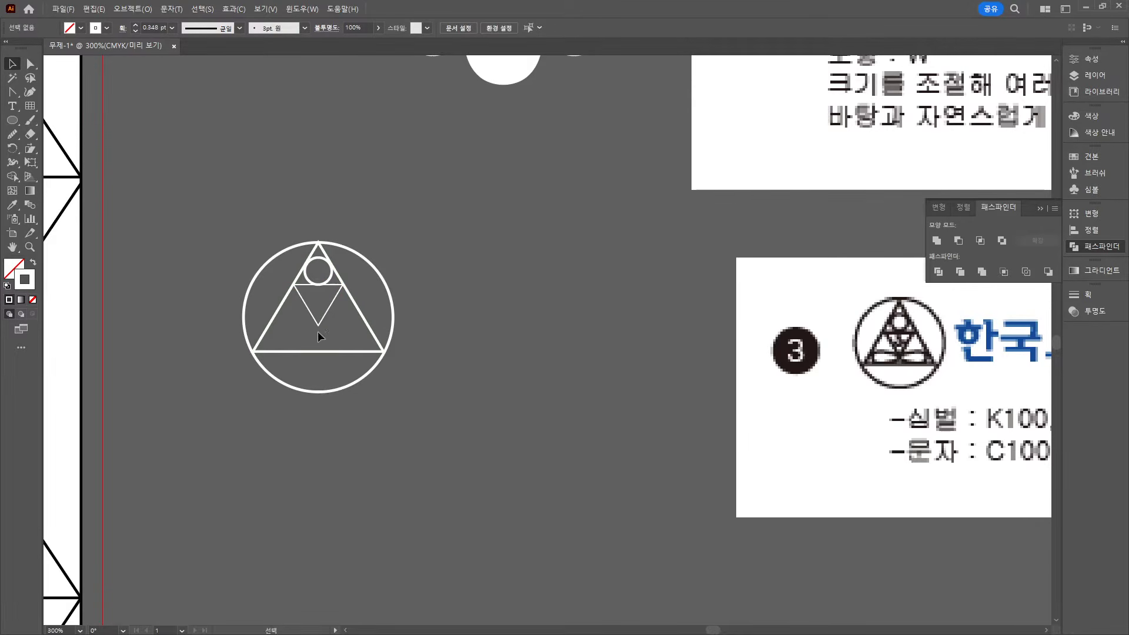
Draw a flat ellipse about 8 × 2.8 mm in the triangle's lower left and convert its right anchor to a sharp point
left_click_drag(13, 120, 59, 148)
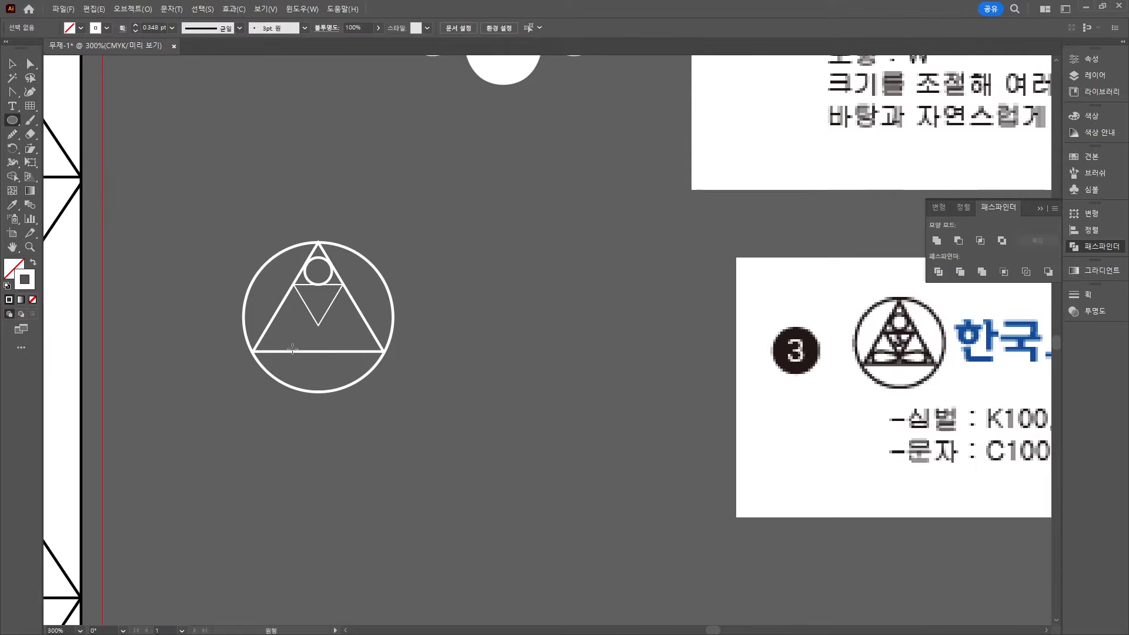
left_click_drag(265, 332, 321, 351)
left_click_drag(13, 91, 64, 136)
left_click(321, 342)
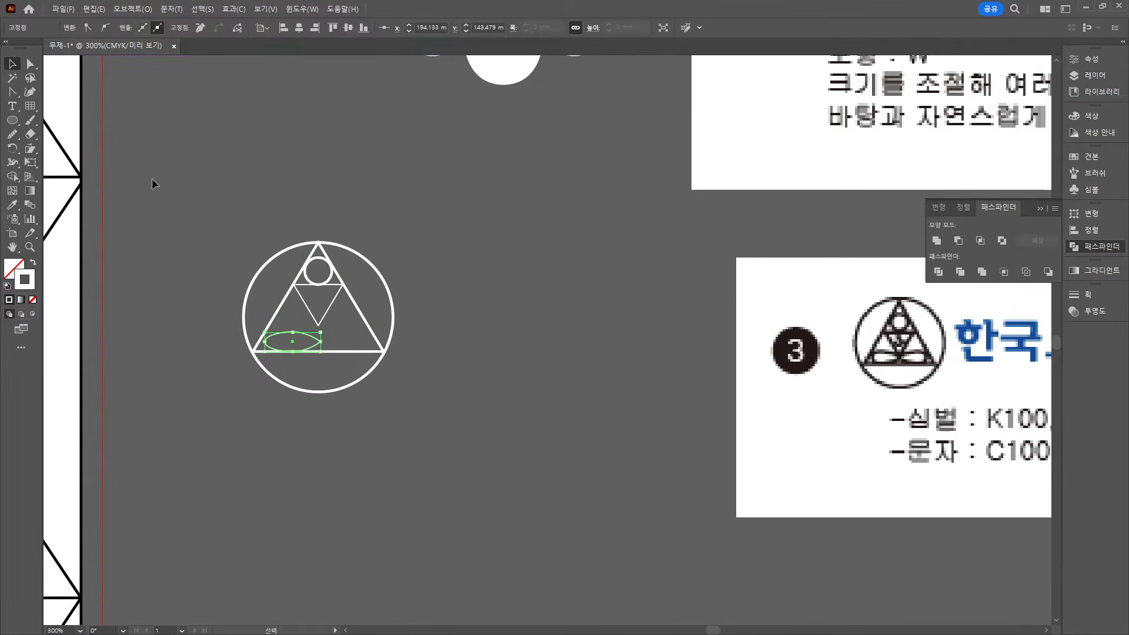
Make a copy of the pointed ellipse turned 180° and place it on the right so the two points meet
key("v")
left_click_drag(322, 346, 289, 365)
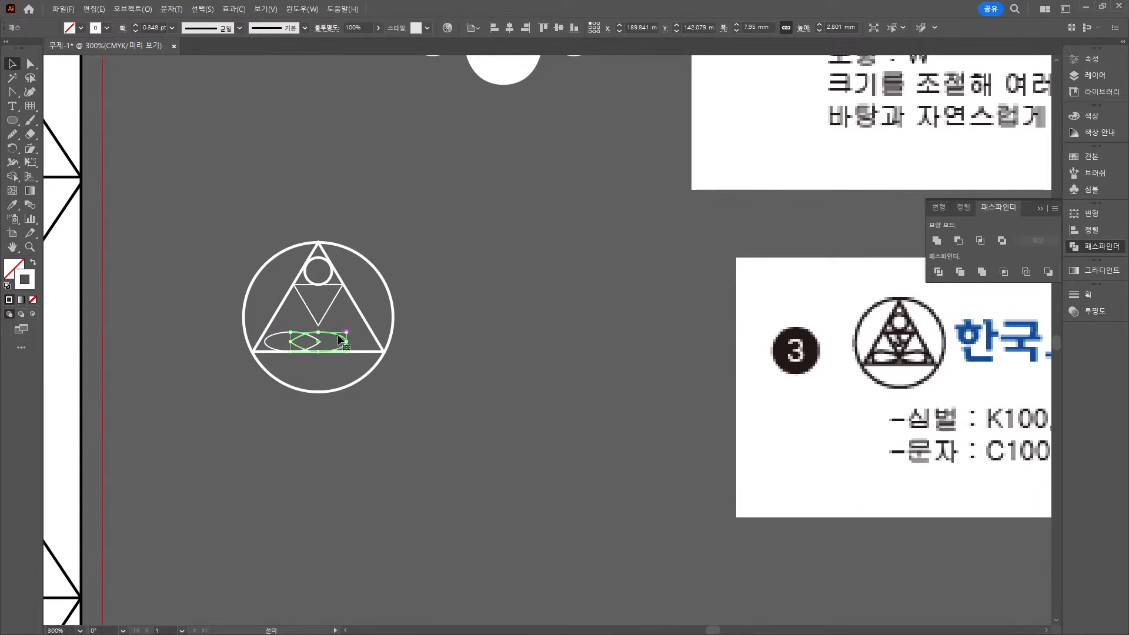
left_click_drag(343, 339, 371, 339)
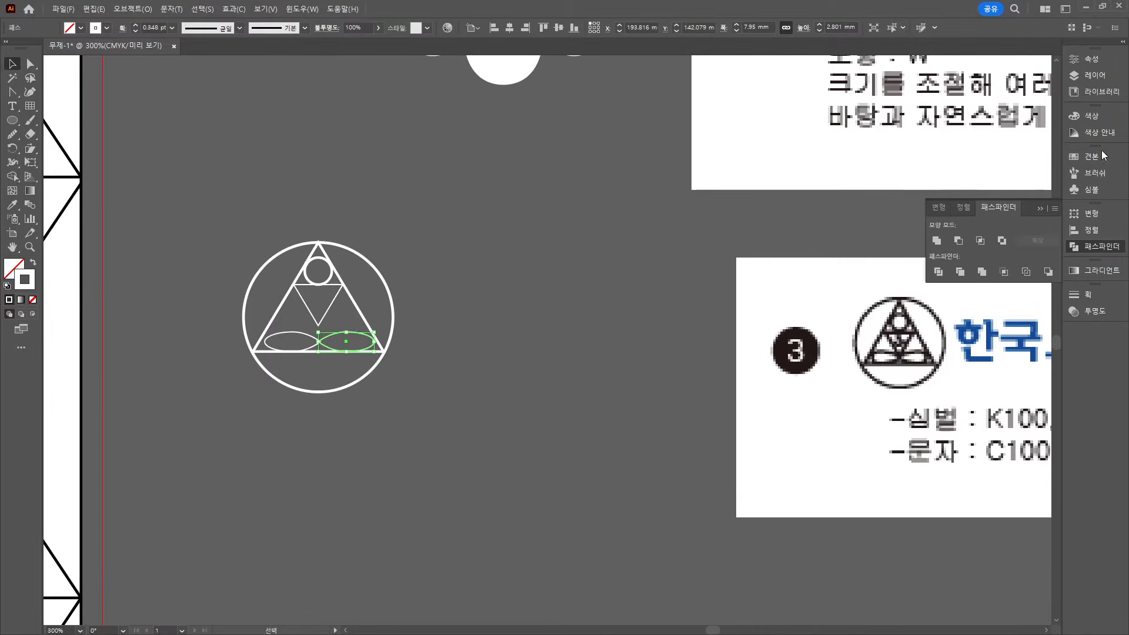
Turn off the Scale Strokes & Effects option
left_click(1089, 58)
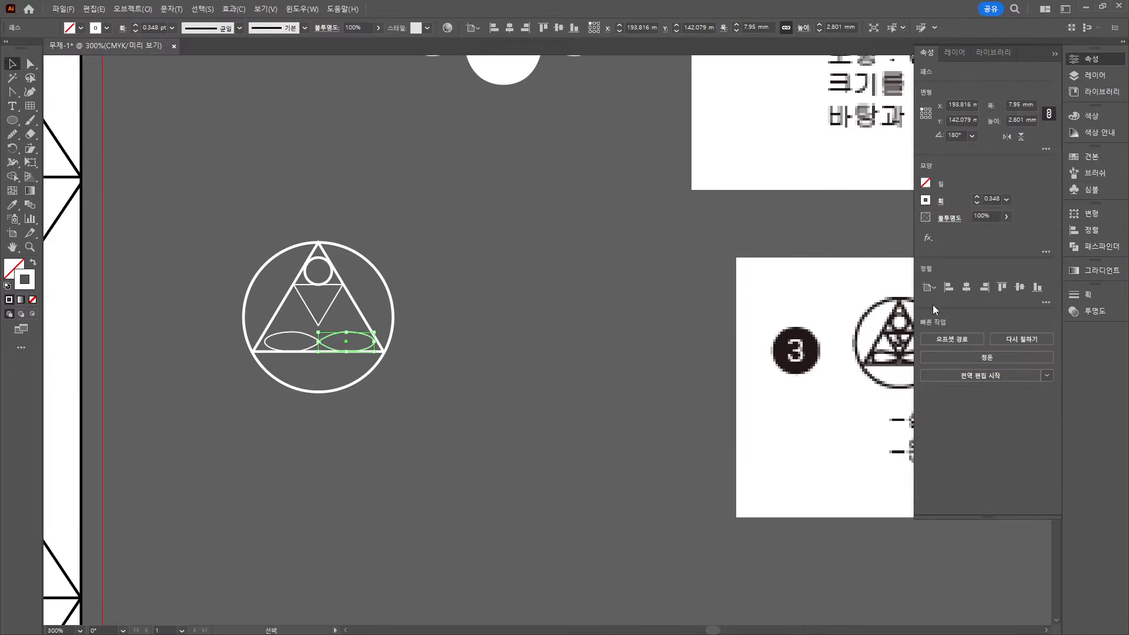
left_click(724, 291)
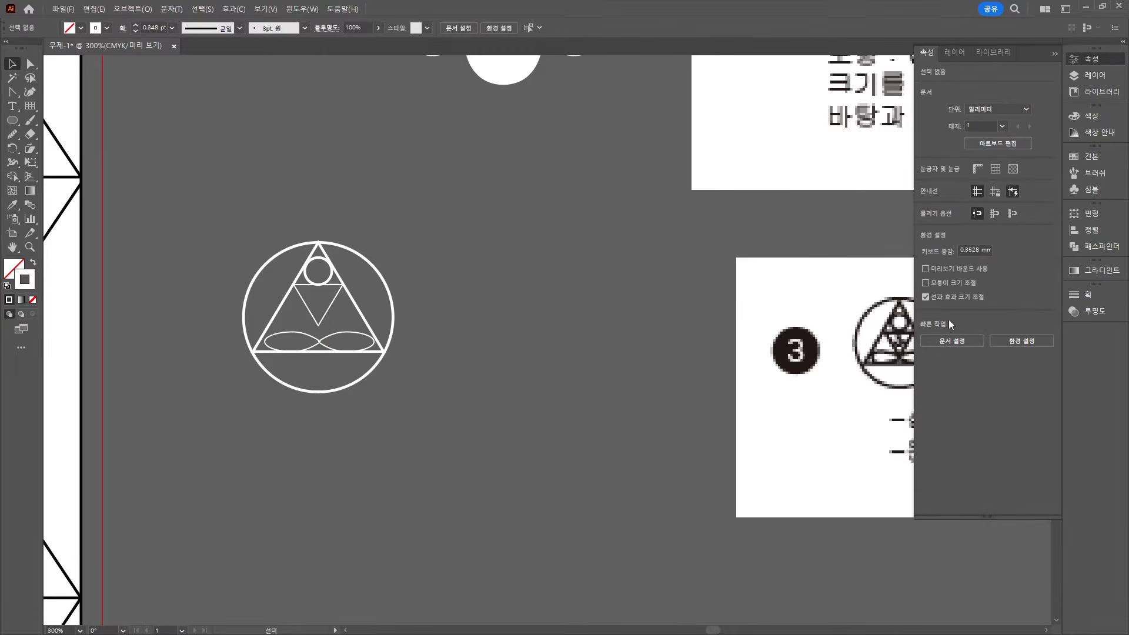
left_click(965, 296)
Set the stroke weight of all the emblem's shapes to 1 pt
left_click_drag(290, 431, 336, 262)
left_click(157, 29)
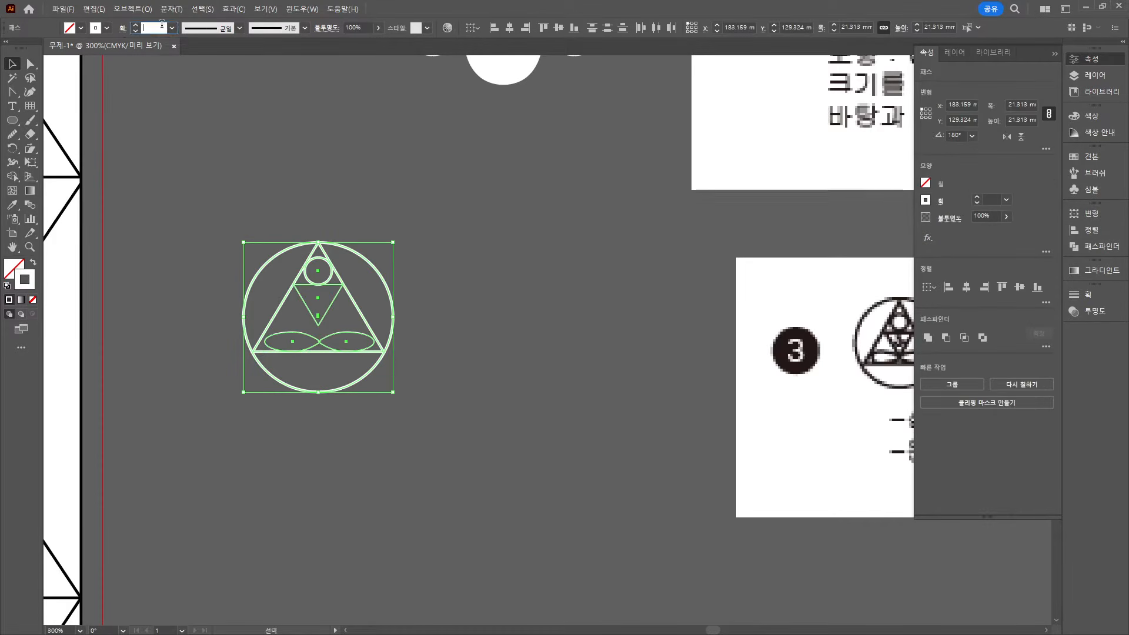
type("1")
key("Return")
Move the element 3 reference image closer to the drawn emblem
left_click(339, 141)
left_click_drag(848, 417, 664, 389)
left_click(411, 173)
Enlarge the inverted triangle so its sides reach the large triangle and its tip meets the joined ellipse points
scroll(402, 309, "up", 1)
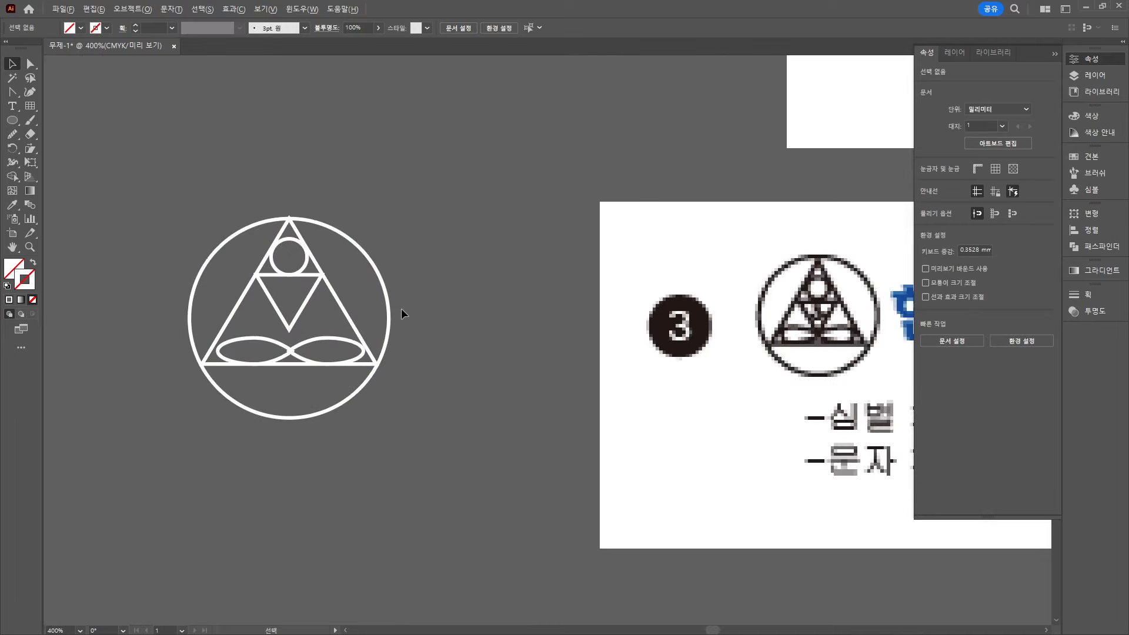
left_click(293, 330)
left_click(367, 205)
left_click(306, 318)
left_click_drag(322, 291, 328, 285)
left_click(376, 206)
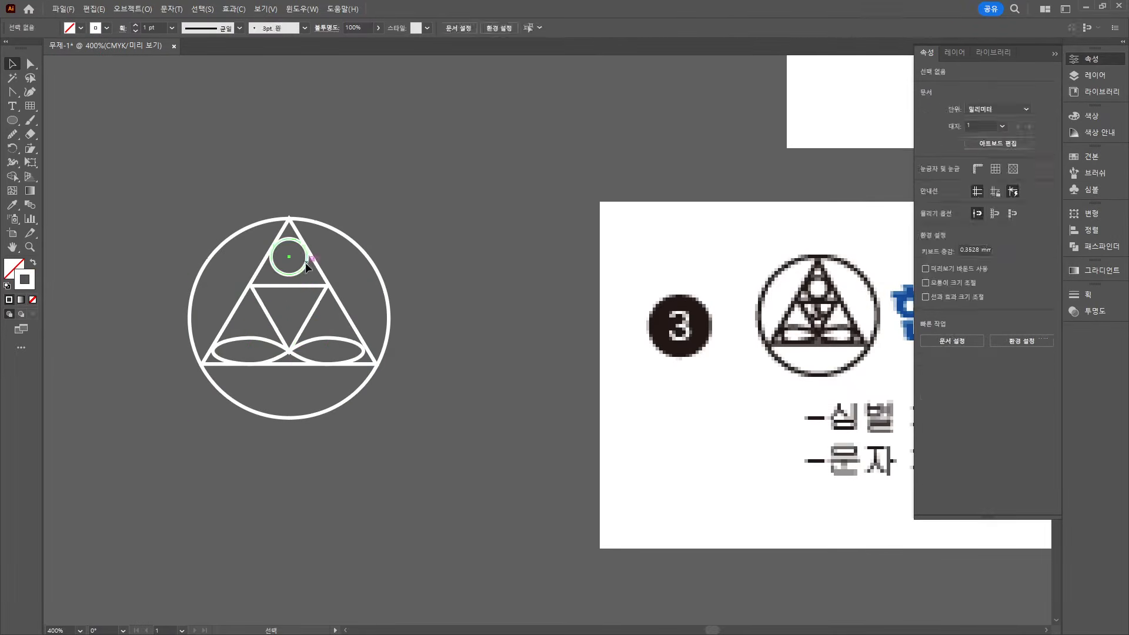
Enlarge the small circle to fit between the large triangle's sides and the inverted triangle's top edge
left_click(302, 270)
scroll(301, 229, "up", 3)
left_click(185, 258)
scroll(185, 258, "down", 4)
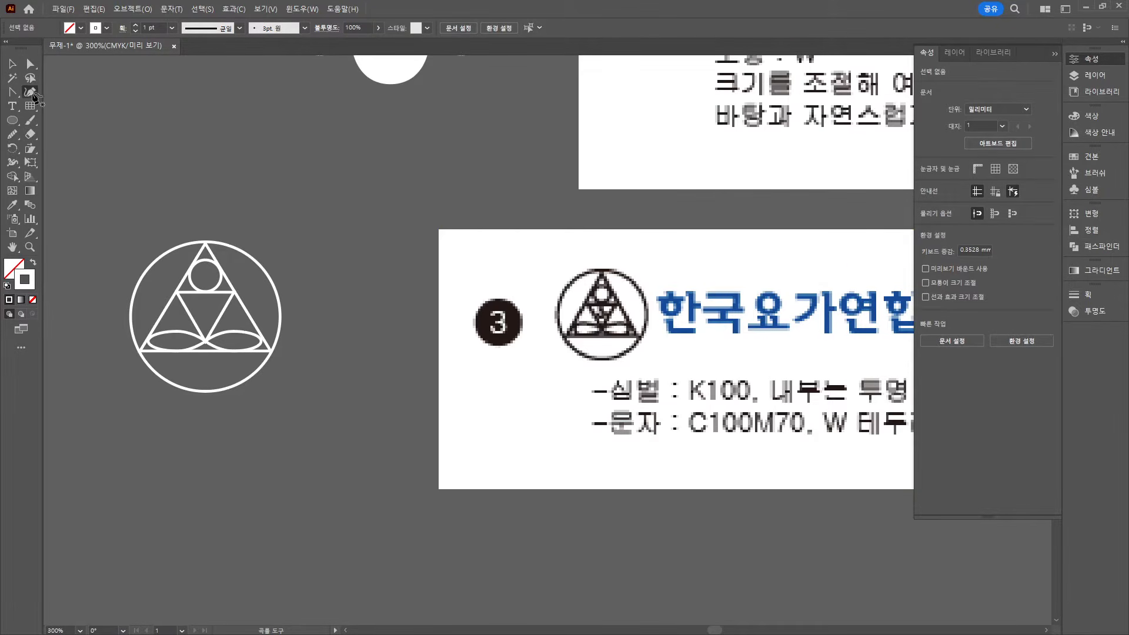
left_click_drag(12, 92, 41, 95)
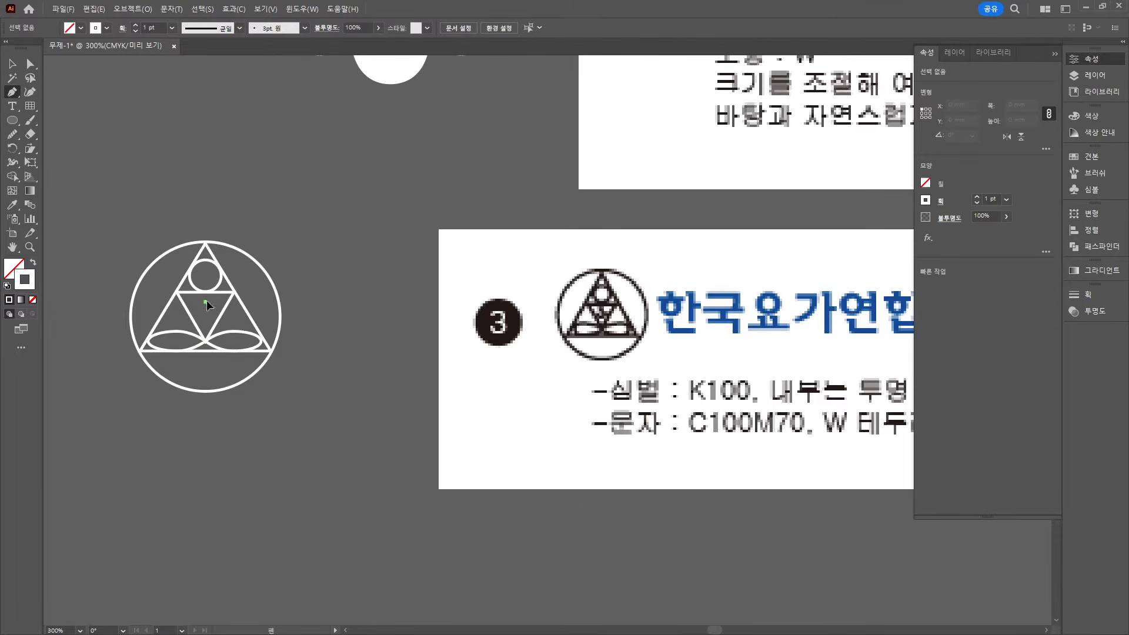
left_click(205, 302)
mouse_move(191, 316)
left_mouse_down()
mouse_move(184, 328)
mouse_move(178, 317)
left_mouse_up()
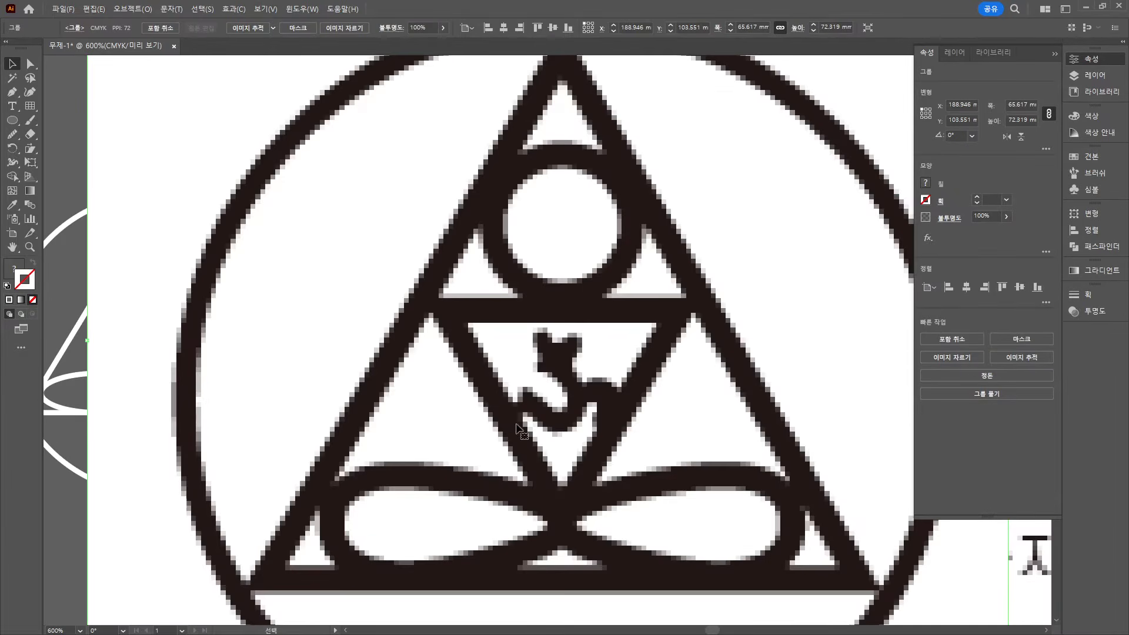
Place the enlarged logo reference beside the emblem and delete the trial curves inside the inverted triangle
left_click_drag(522, 432, 739, 321)
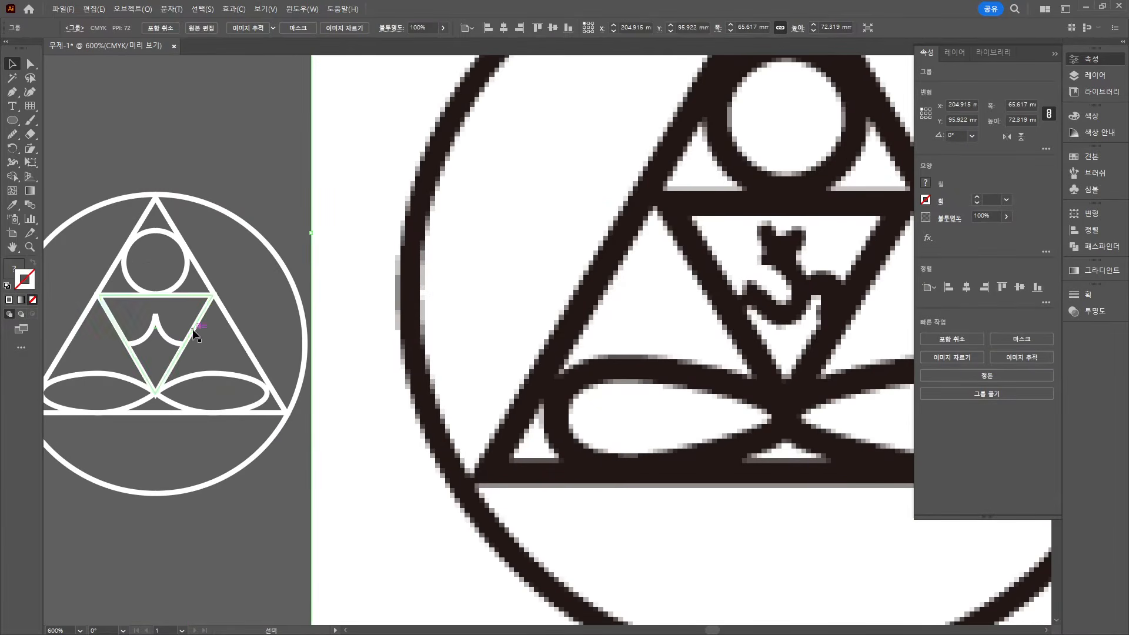
left_click(154, 331)
key("Delete")
Draw the symbol's hooked lower-left curve inside the inverted triangle with the Pen tool
left_click(13, 92)
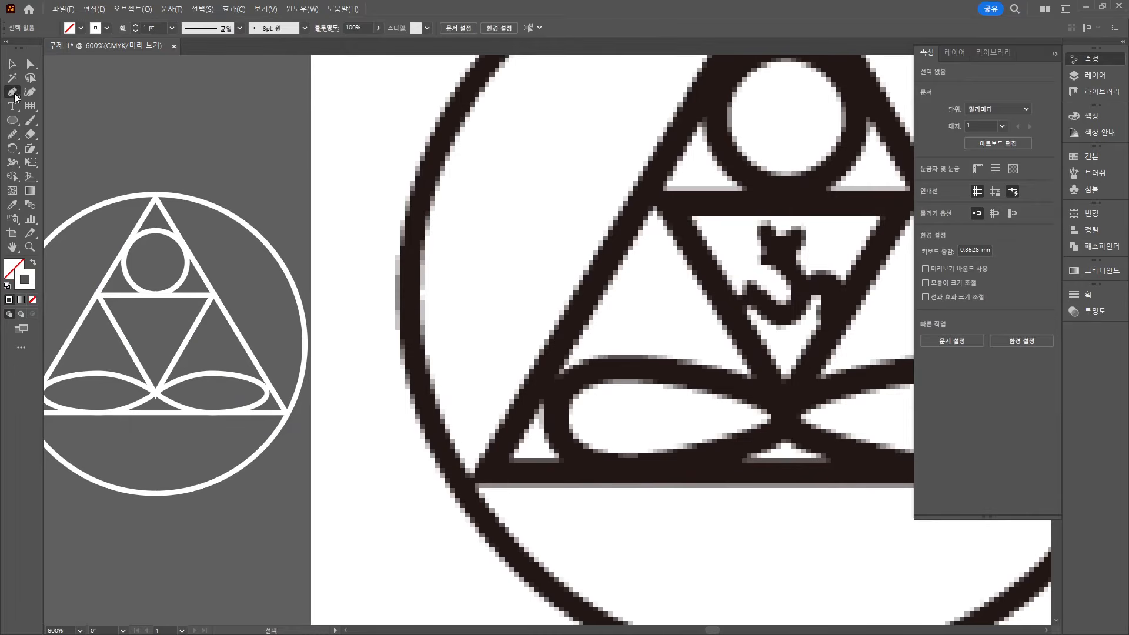
left_click(131, 337)
mouse_move(155, 353)
left_mouse_down()
mouse_move(158, 387)
mouse_move(169, 344)
mouse_move(132, 315)
left_mouse_up()
left_click(160, 325, "ctrl")
Draw the symbol's small forked stroke above the hook and the arched tail extending to the right
left_click(141, 301)
left_click(151, 327)
left_click(159, 309)
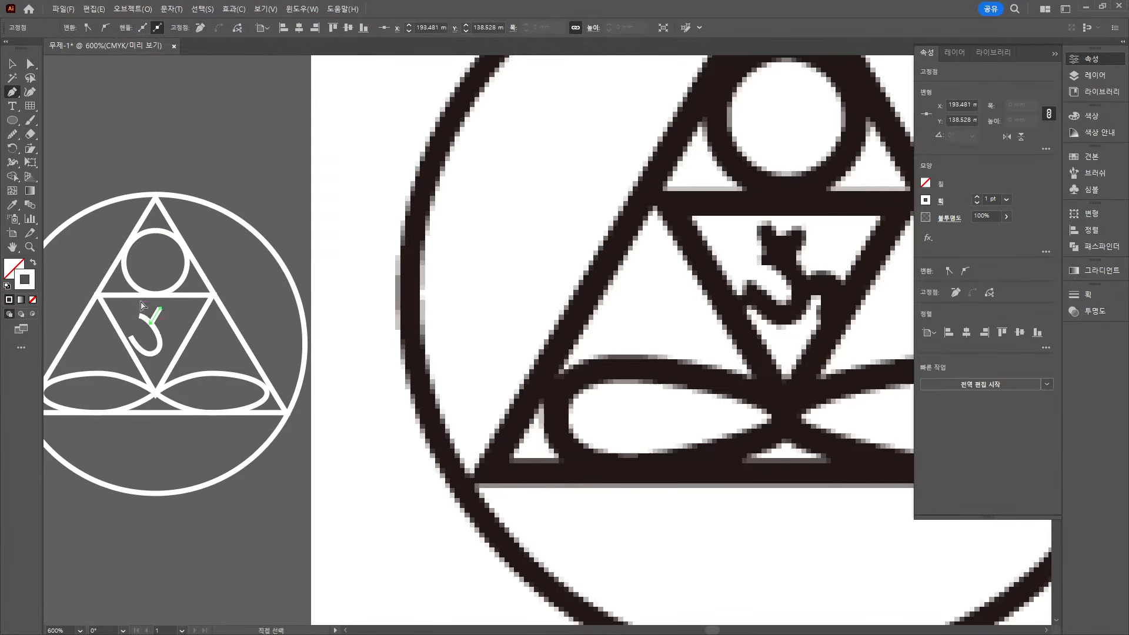
left_click(156, 328, "ctrl")
left_click(160, 335)
left_click_drag(181, 343, 196, 372)
left_click(197, 360, "ctrl")
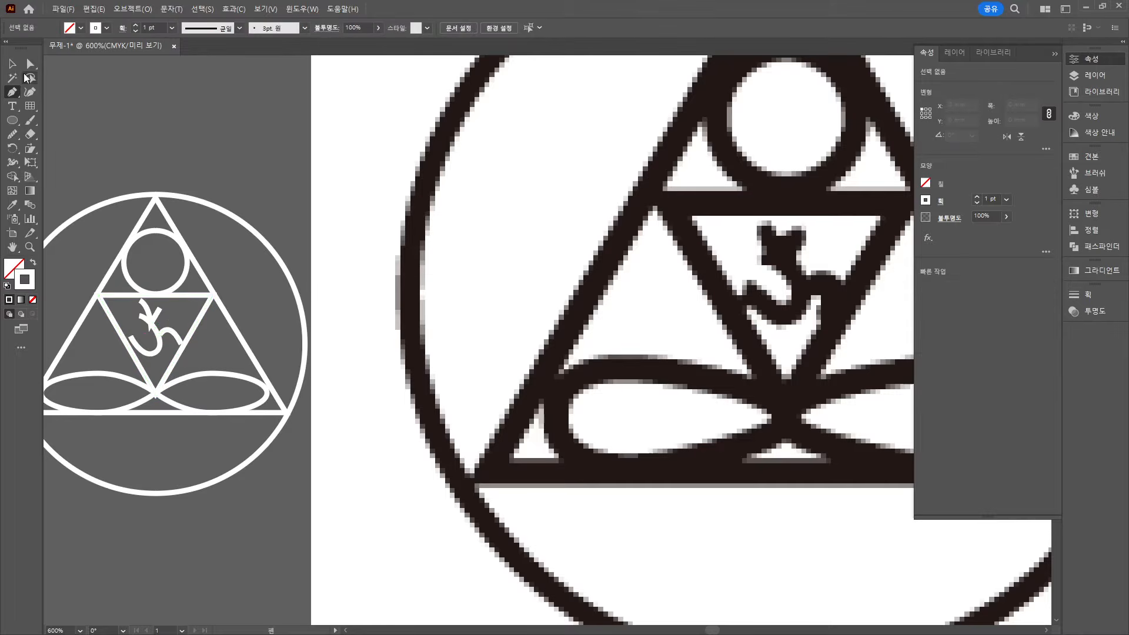
Adjust the symbol's anchor points, lowering the hook's left end and shifting the forked stroke's upper-left end inward
left_click(13, 65)
left_click(30, 64)
left_click(130, 337)
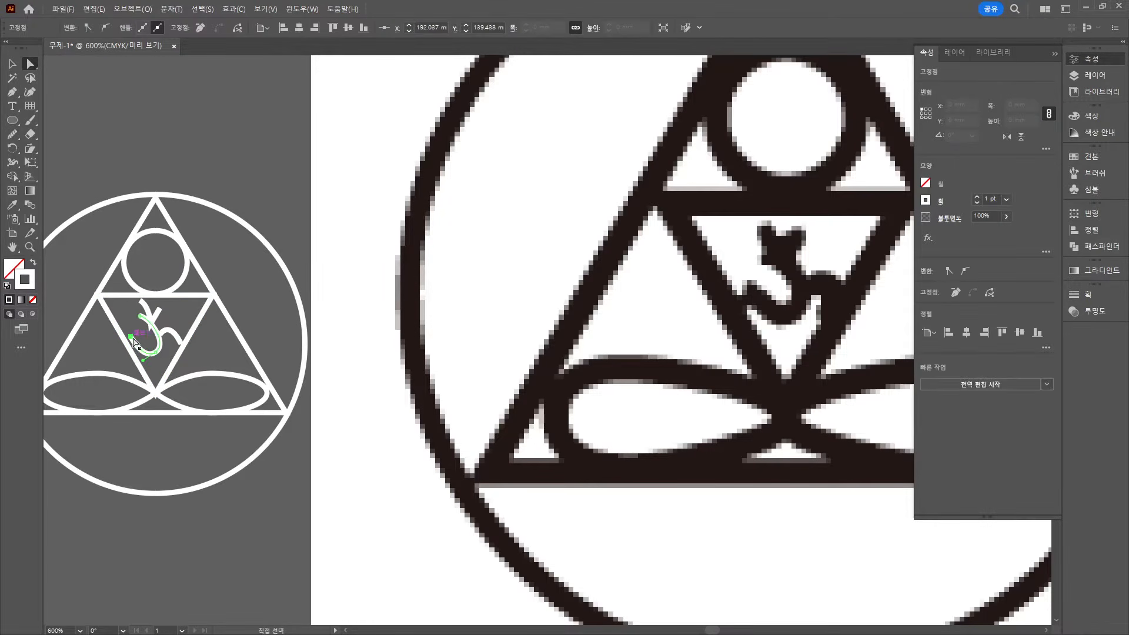
left_click_drag(130, 337, 130, 341)
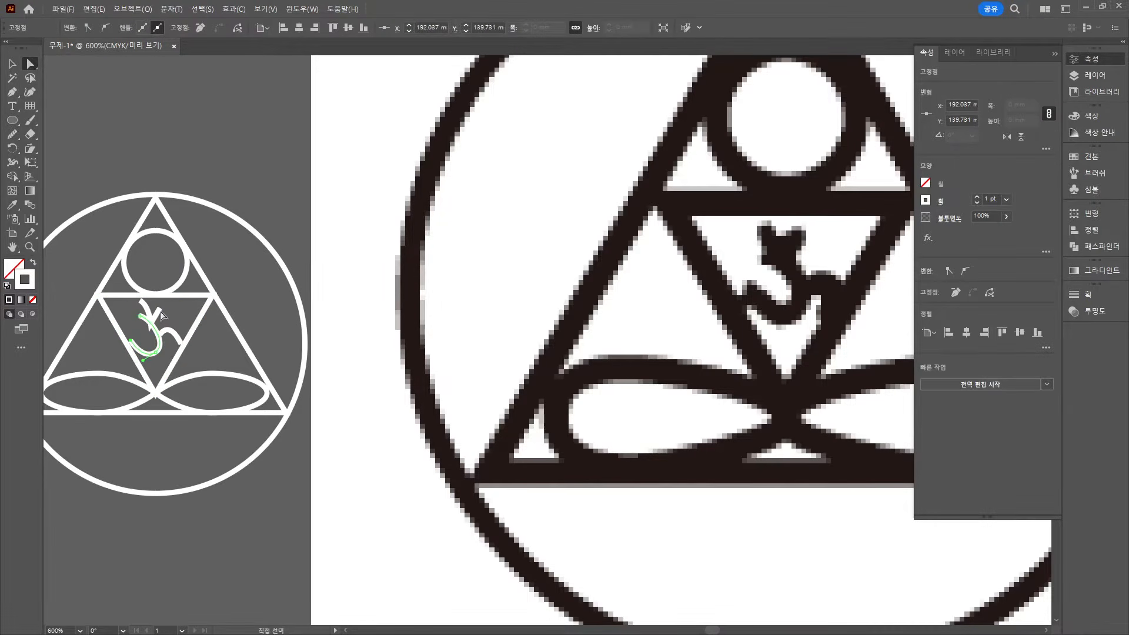
left_click(144, 307)
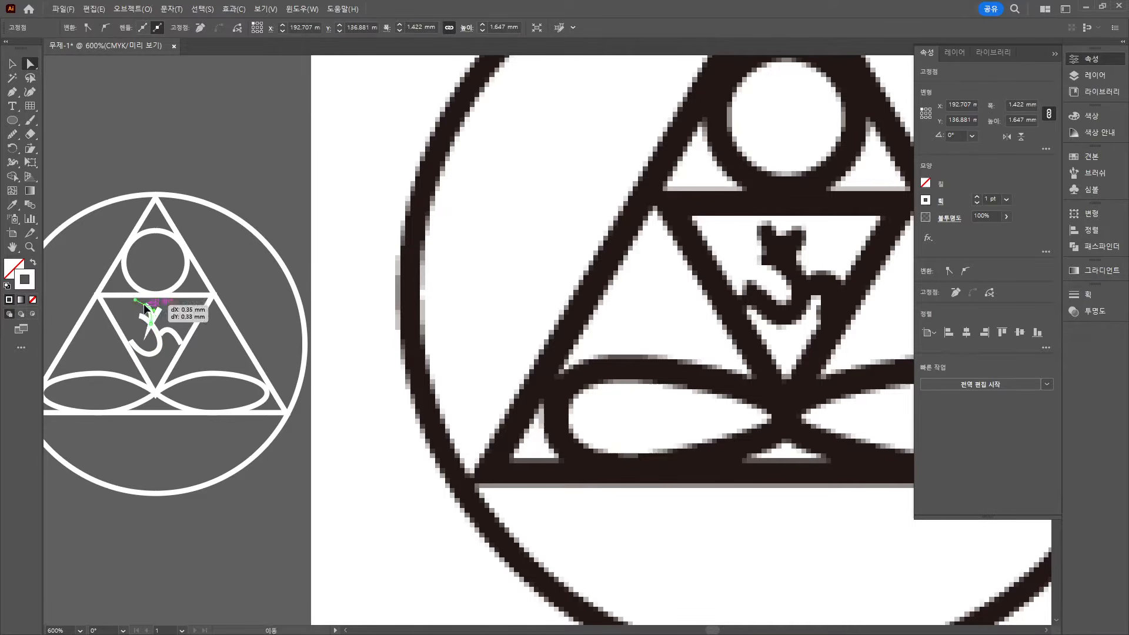
left_click(182, 336)
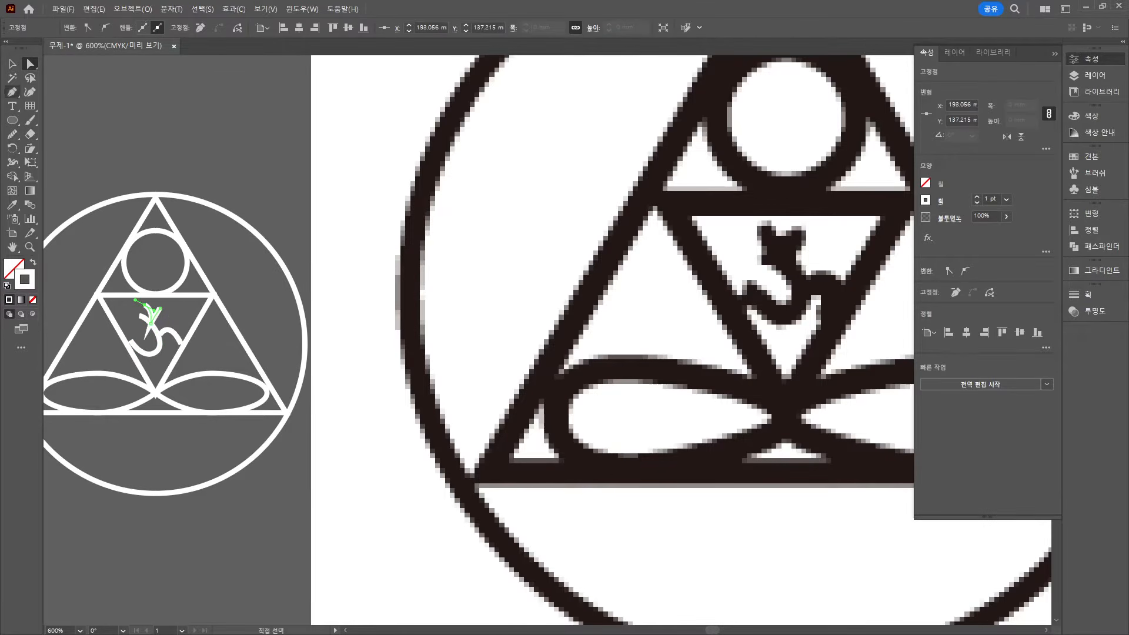
Select all the symbol's strokes and give them round caps and round joins
left_click(13, 65)
left_click(156, 355, "shift")
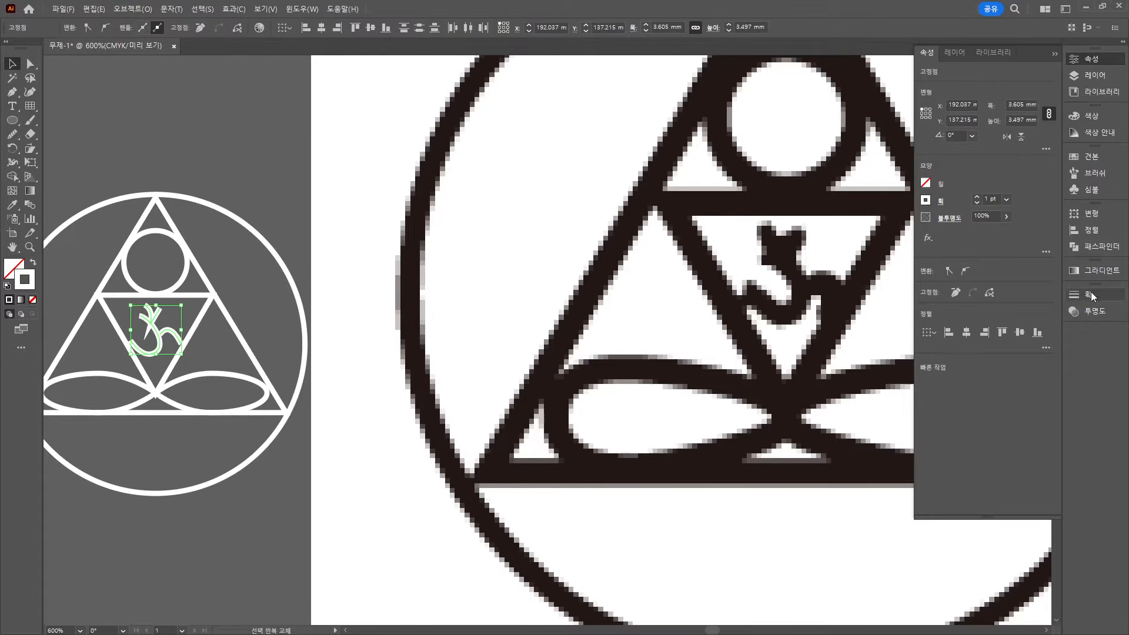
left_click(1073, 296)
left_click(979, 323)
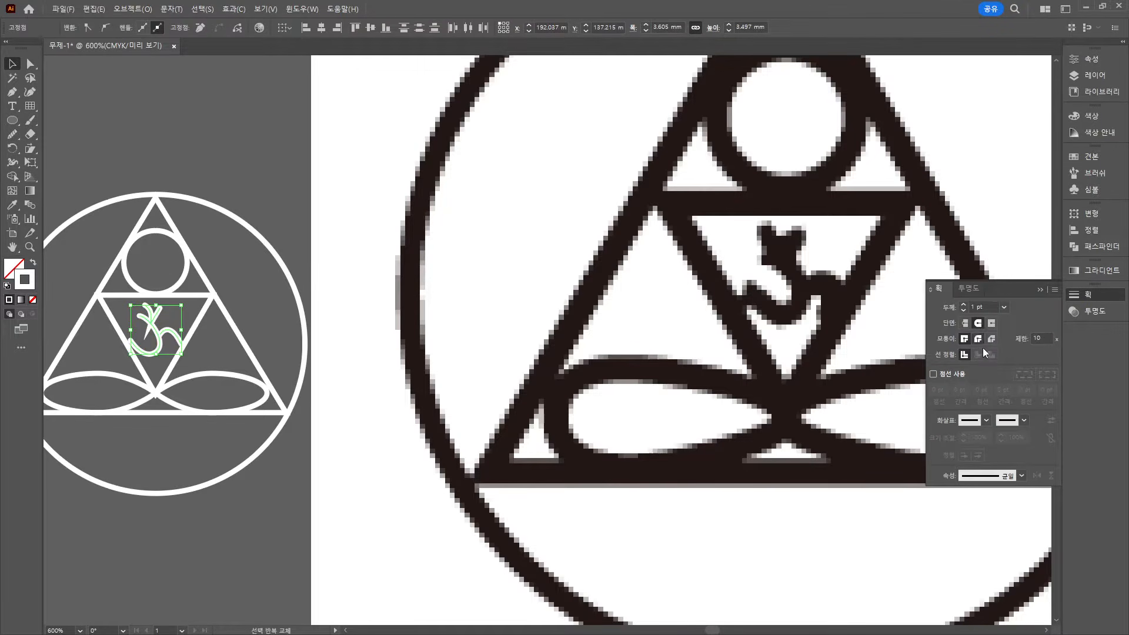
left_click(979, 339)
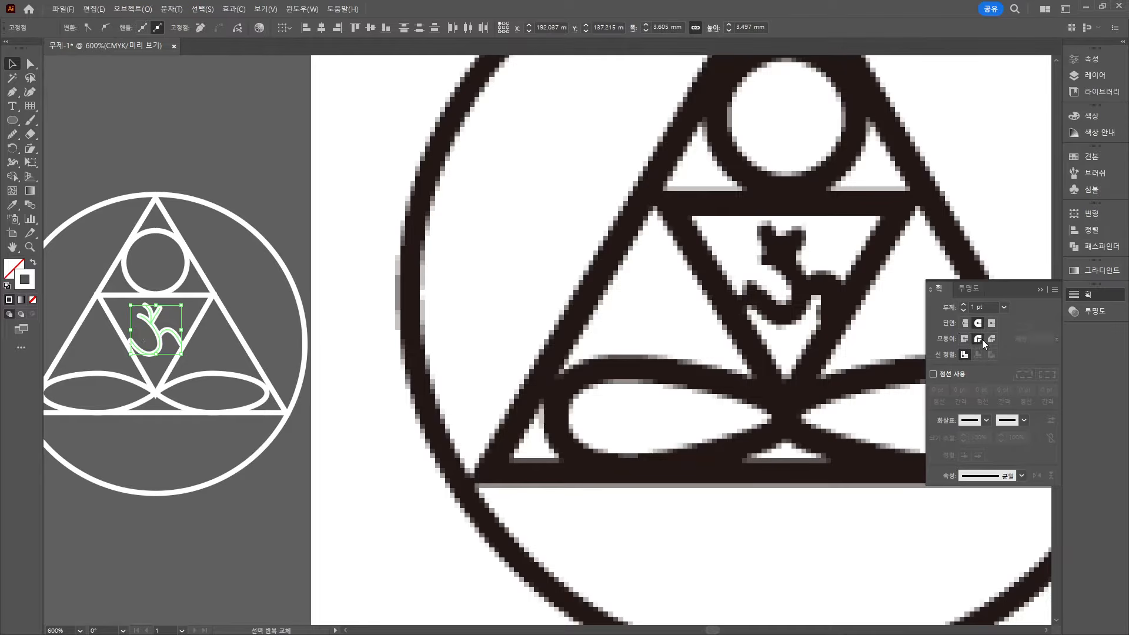
Delete the enlarged emblem reference image and move the association logo reference down, clear of the drawn emblem
left_click(153, 147)
scroll(239, 196, "down", 3)
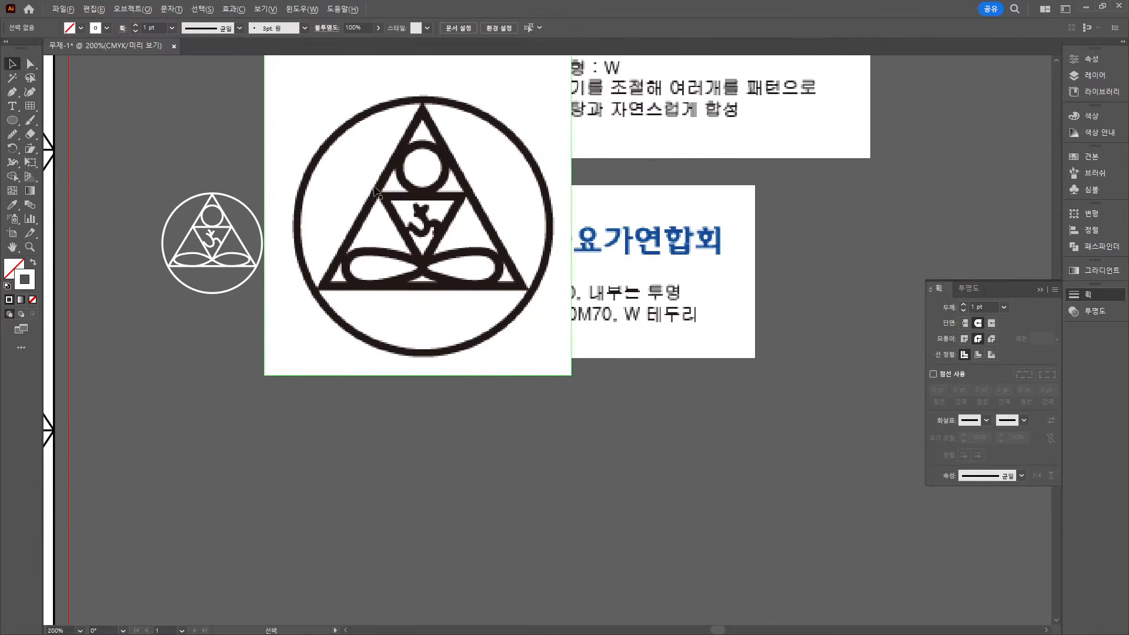
left_click_drag(469, 128, 440, 456)
key("Delete")
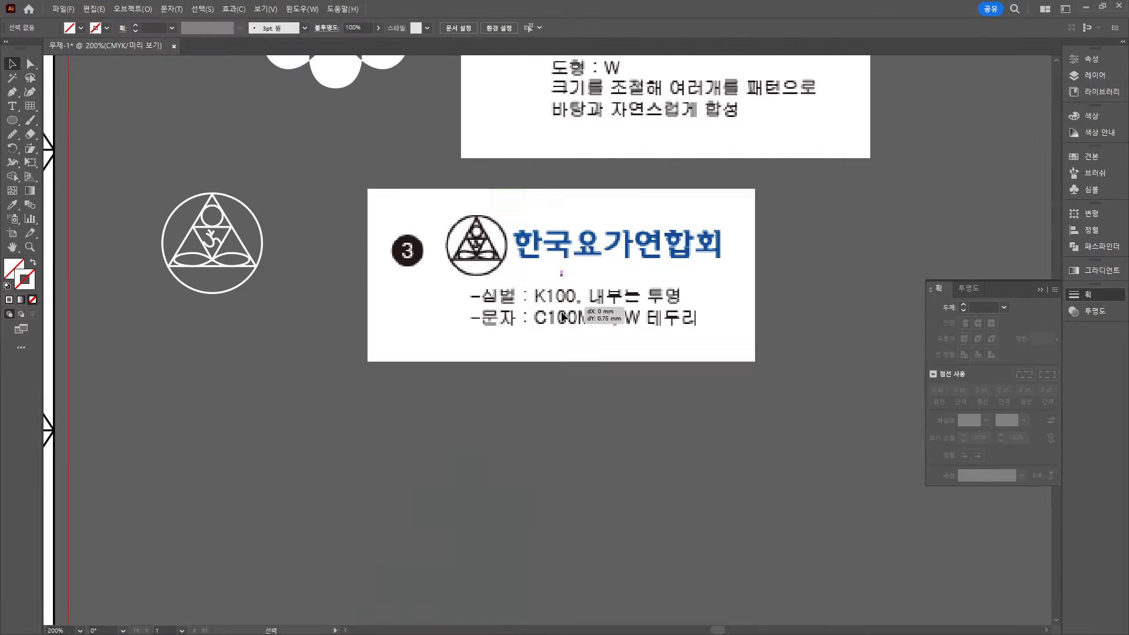
left_click_drag(511, 306, 515, 405)
Set the stroke colour of the whole emblem to K 100% and shift the logo reference slightly further down
left_click(249, 278)
double_click(25, 280)
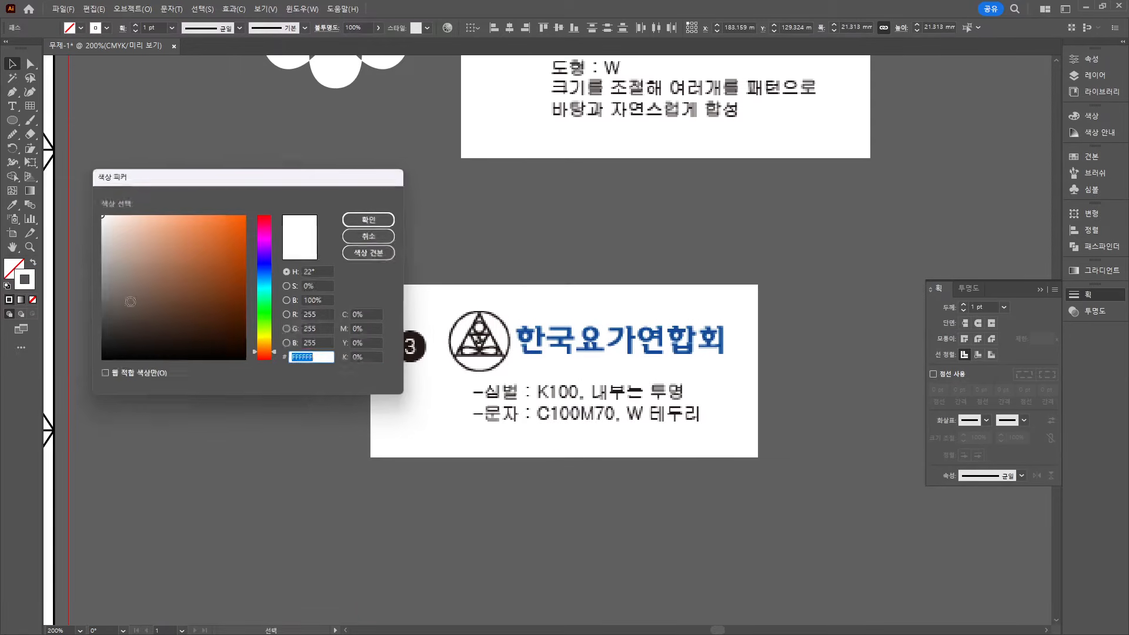
key("Tab")
type("100")
key("Return")
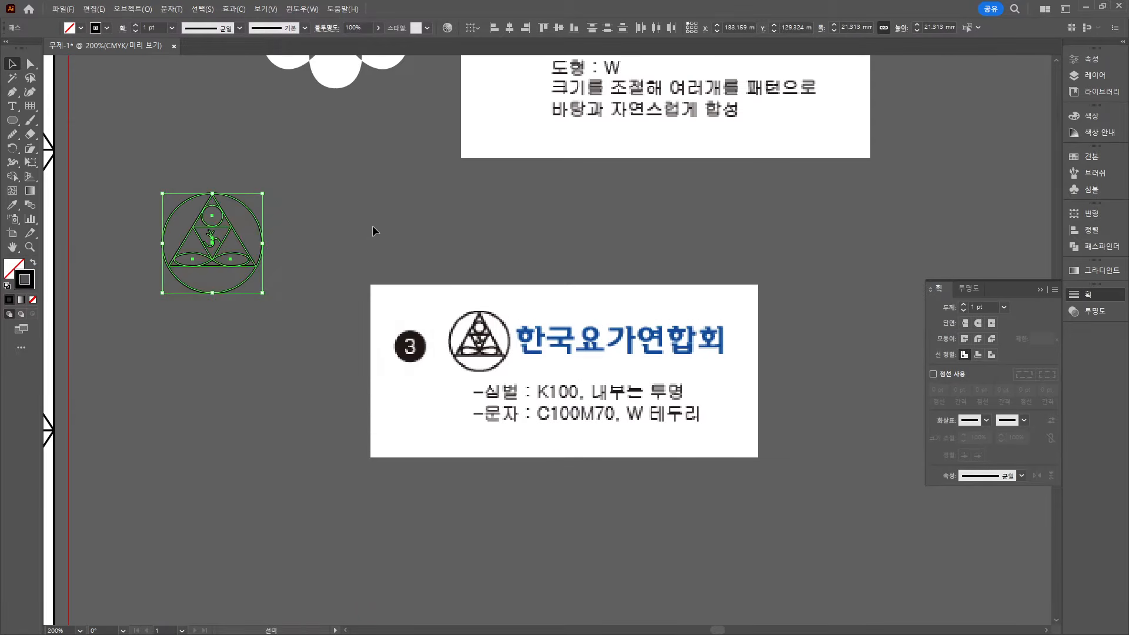
left_click_drag(485, 330, 493, 356)
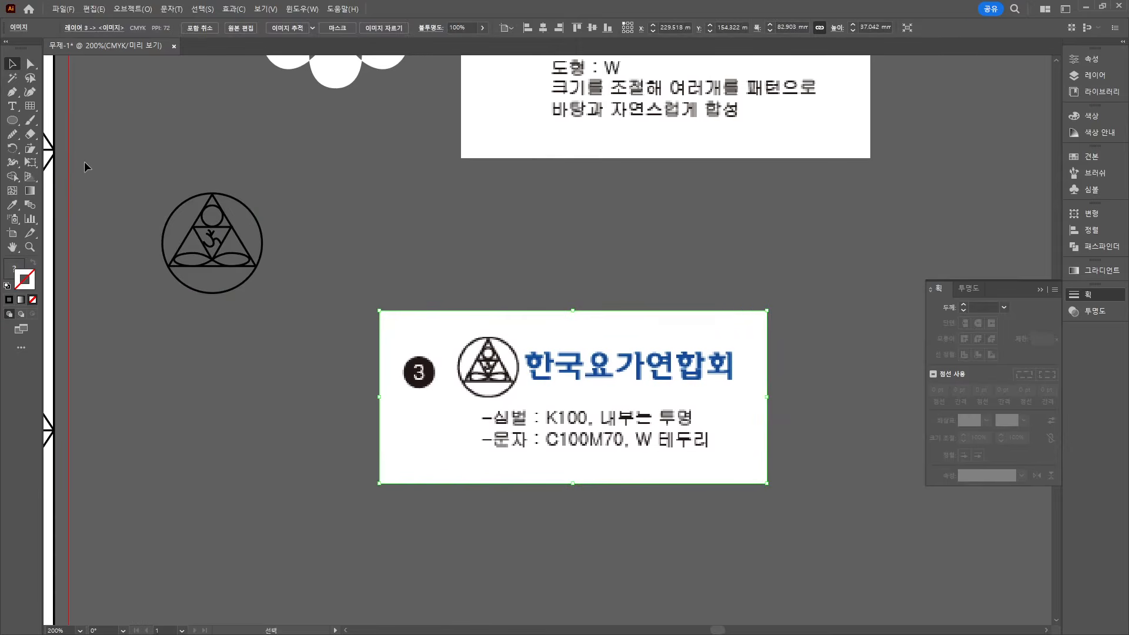
Add the text "한국요가연합회" to the right of the emblem
left_click(12, 106)
left_click(288, 219)
type("g")
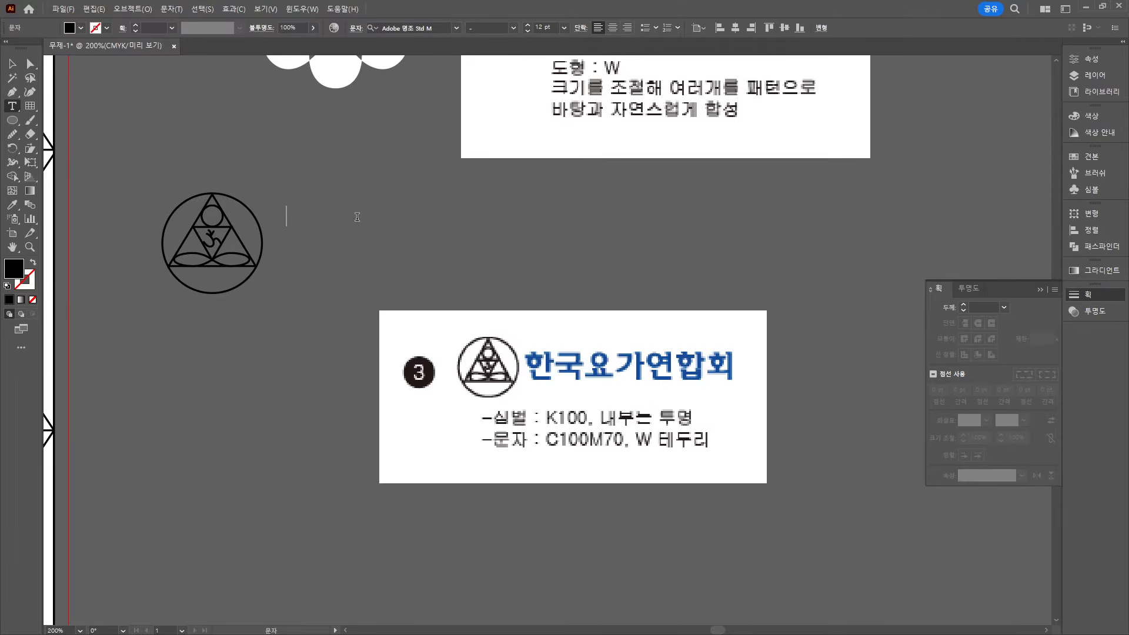
type("한국요가연합회")
key("ctrl+a")
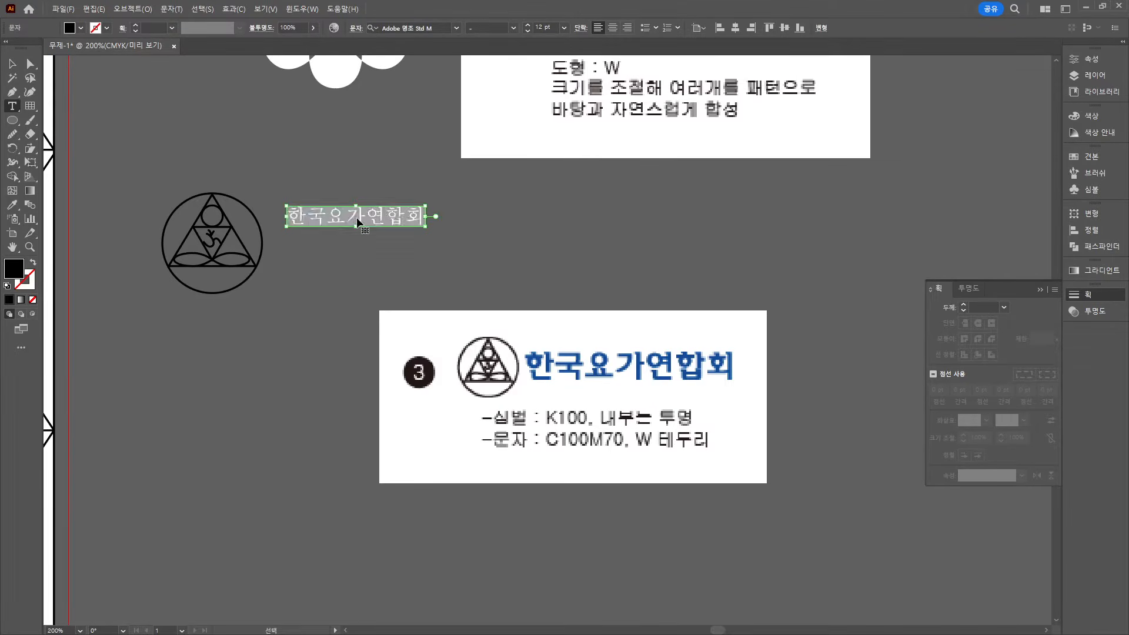
Set the association name's font to 만화진흥원체
left_click(456, 28)
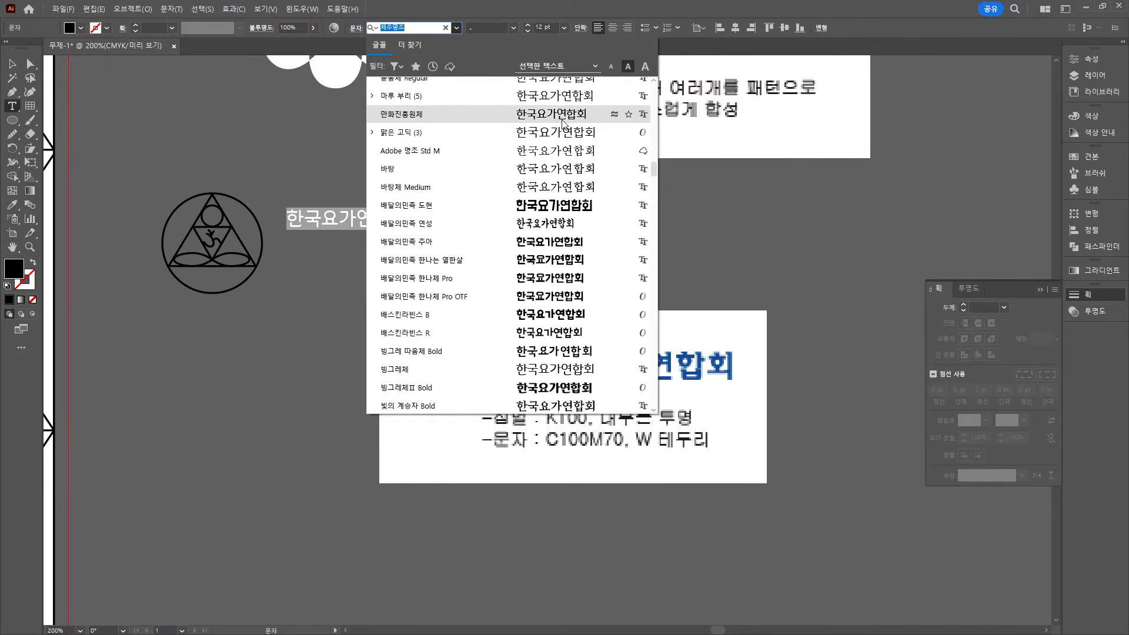
left_click(563, 121)
left_click(361, 214)
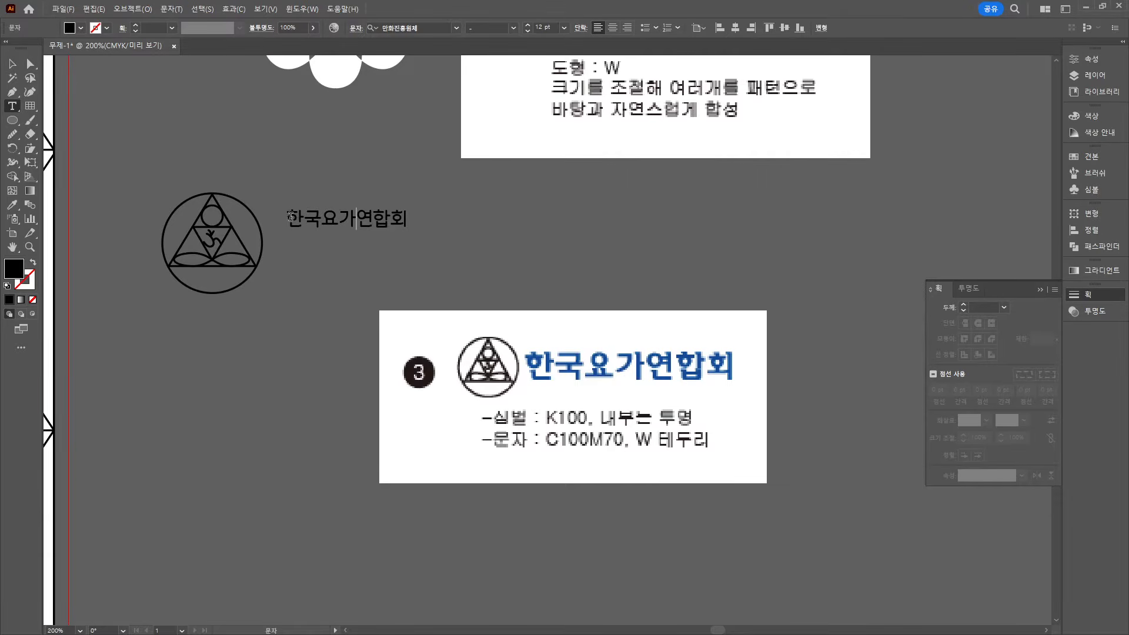
left_click_drag(293, 216, 420, 214)
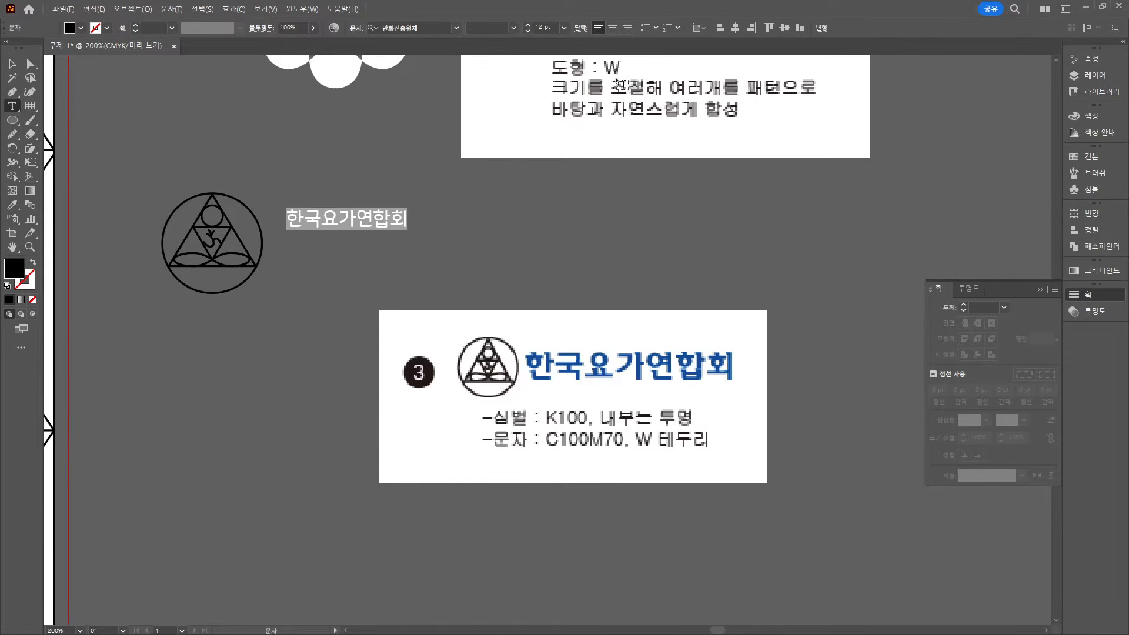
Set the cyan and magenta of the association name's fill to C 100% and M 70%
double_click(14, 269)
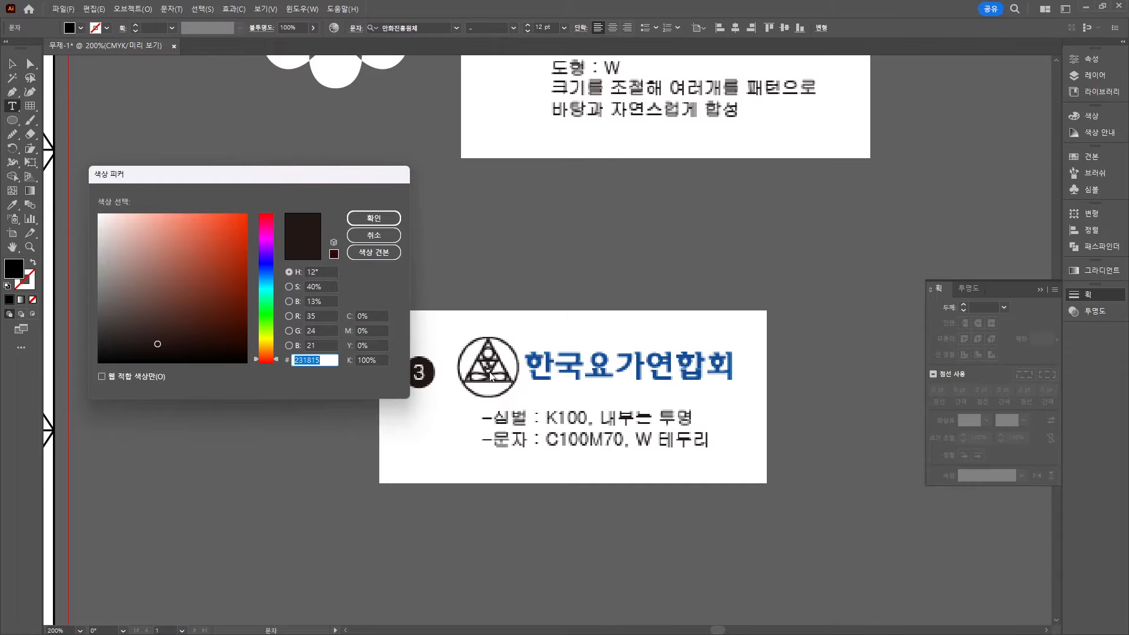
left_click(381, 315)
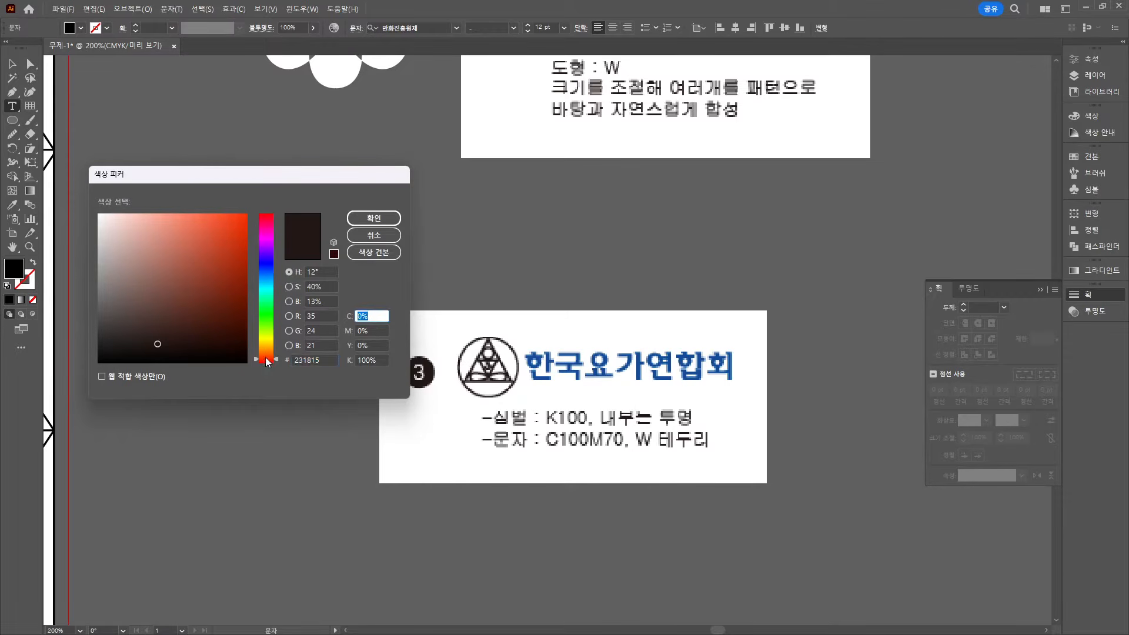
key("Tab")
key("Return")
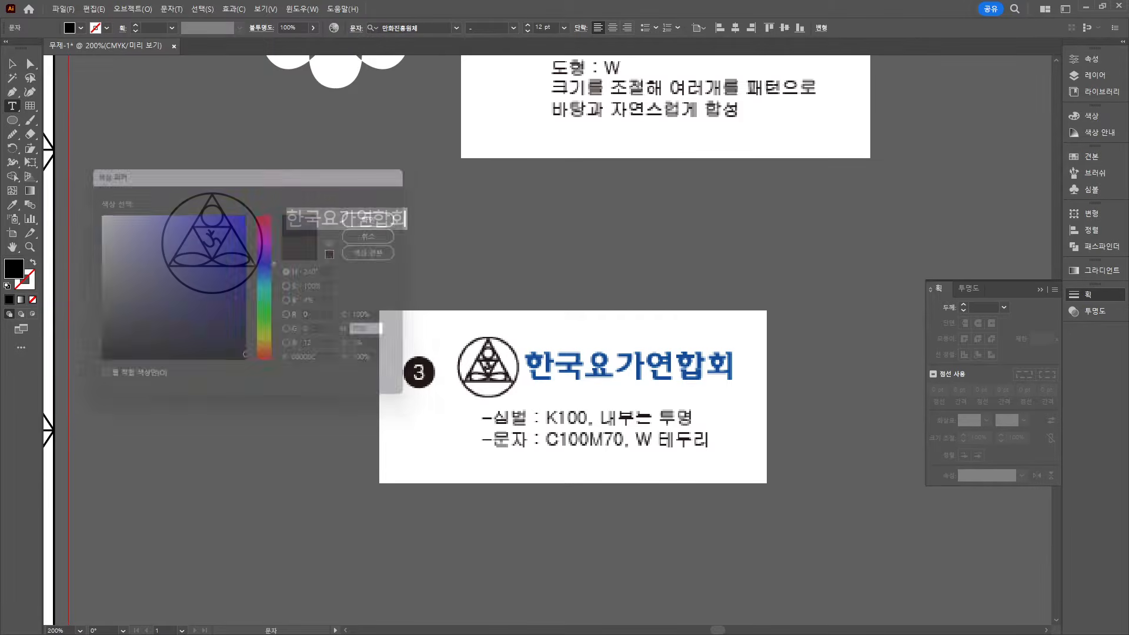
Enlarge the association name to about 20.8 pt and centre it vertically beside the emblem
left_click(12, 63)
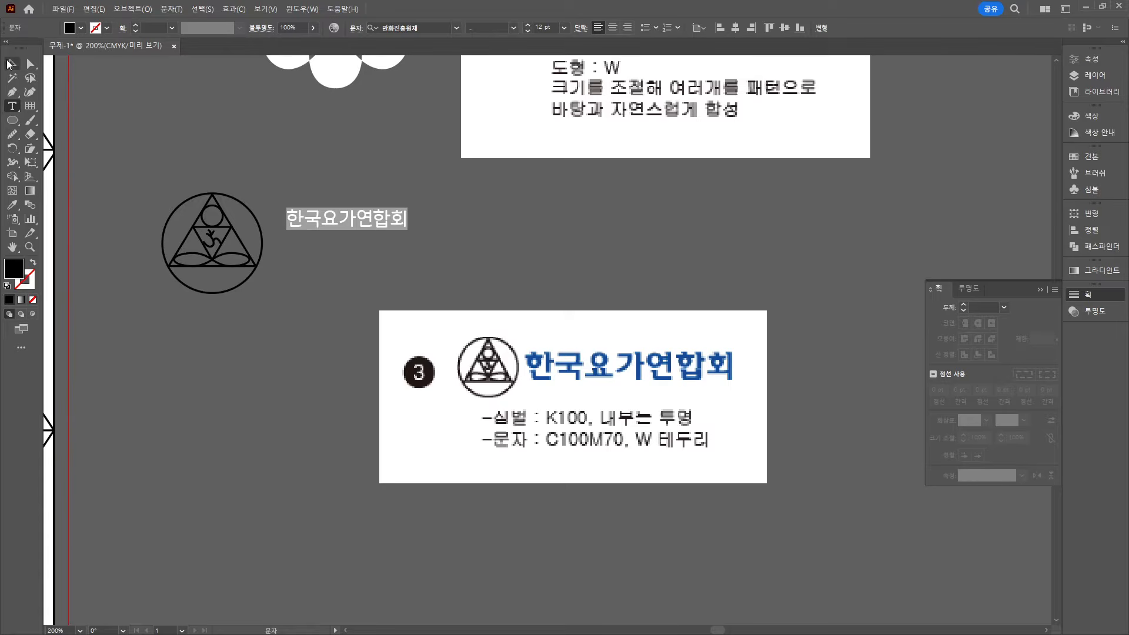
left_click_drag(406, 231, 496, 281)
left_click_drag(427, 214, 422, 226)
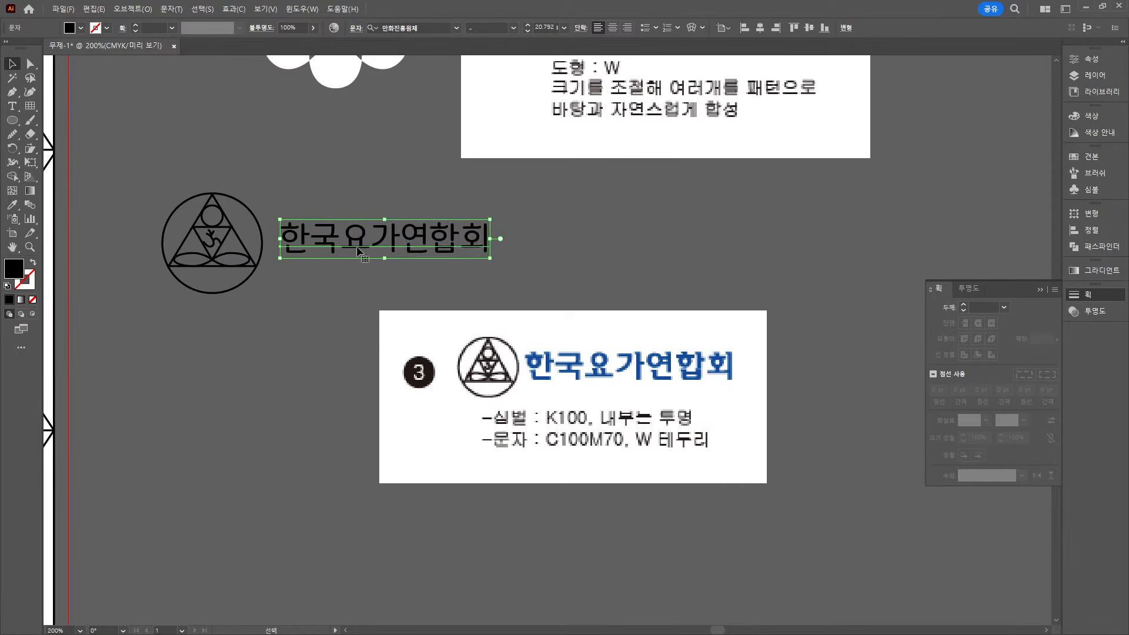
Set the black component of the association name's fill to K 0%
double_click(22, 275)
left_click(372, 360)
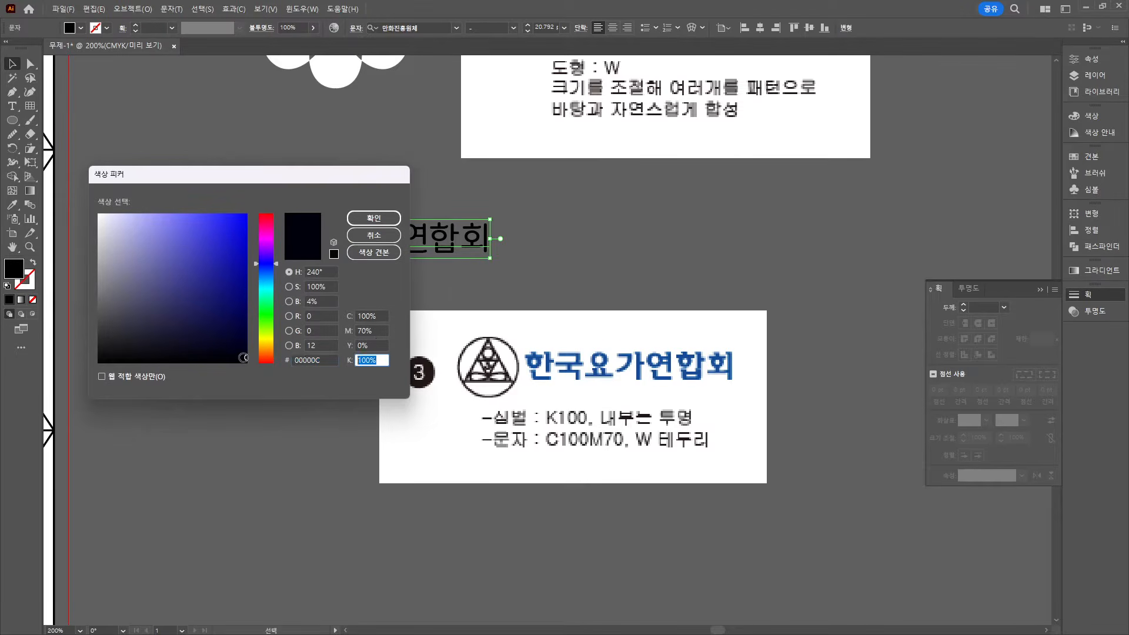
type("0")
key("Return")
left_click(334, 143)
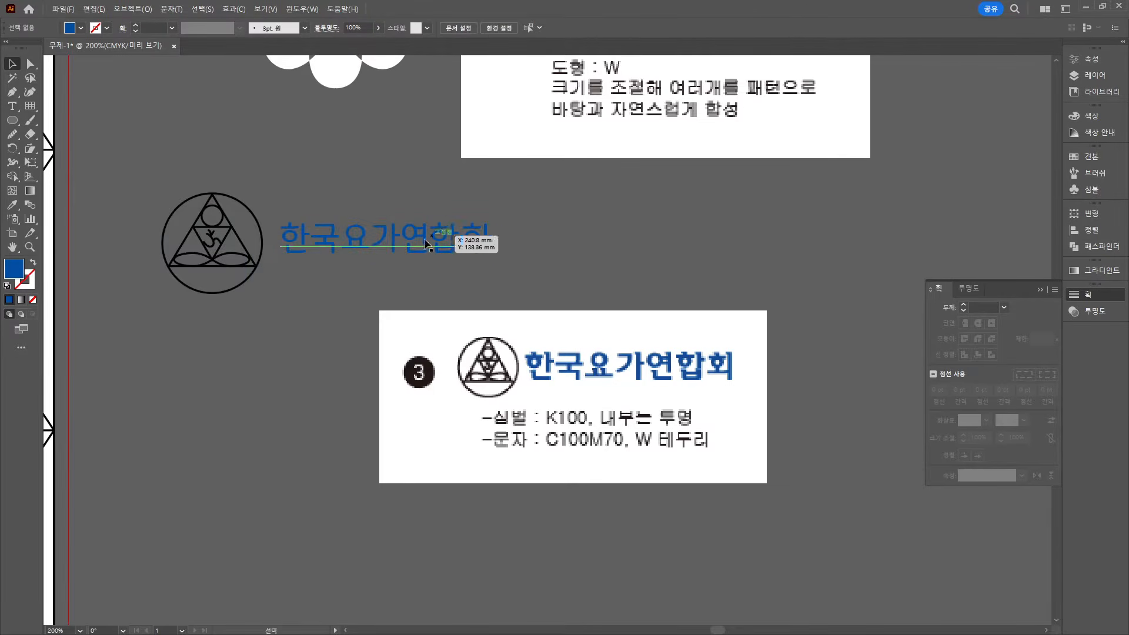
key("t")
left_click(12, 64)
left_click(335, 326)
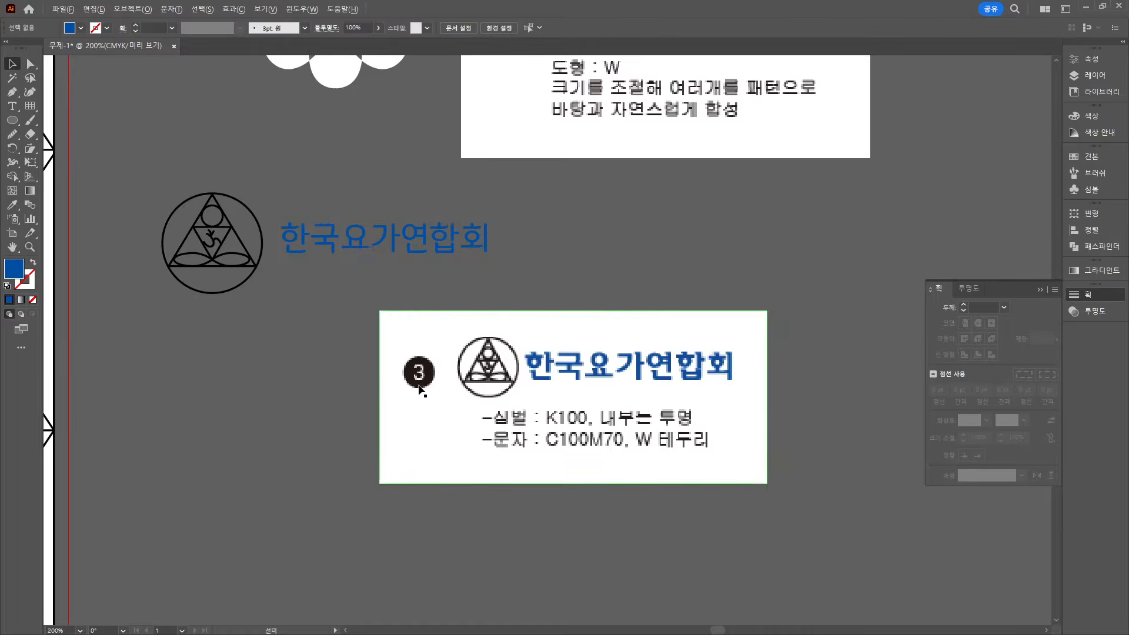
Paste the concentric-circle colour reference image and place it over the lower-left corner of the sample poster
scroll(418, 391, "down", 2)
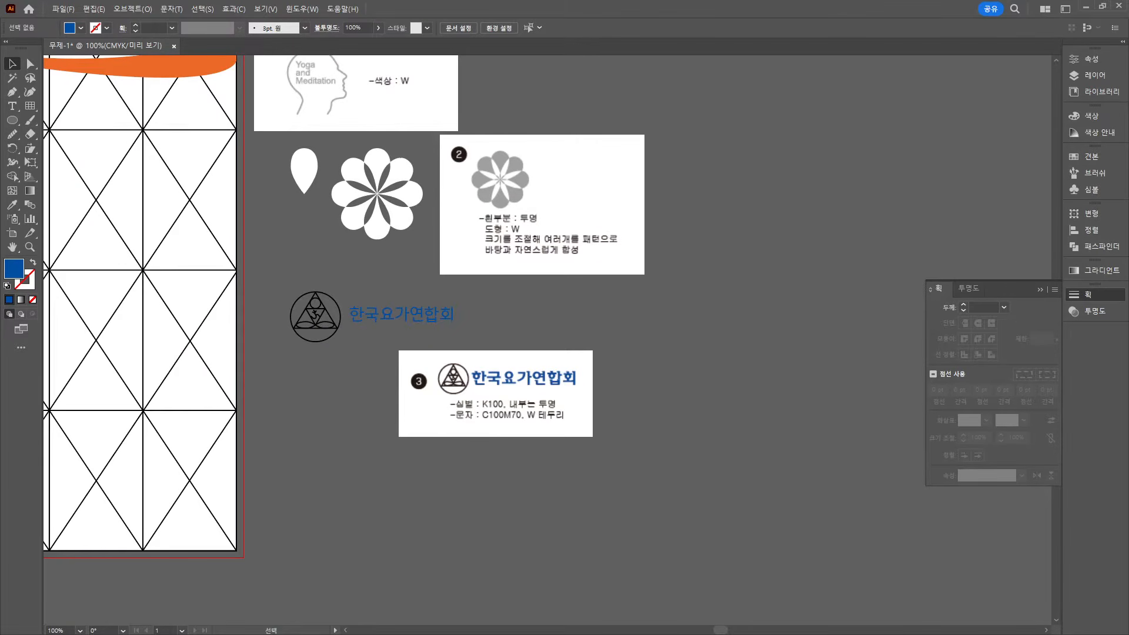
scroll(407, 515, "left", 5)
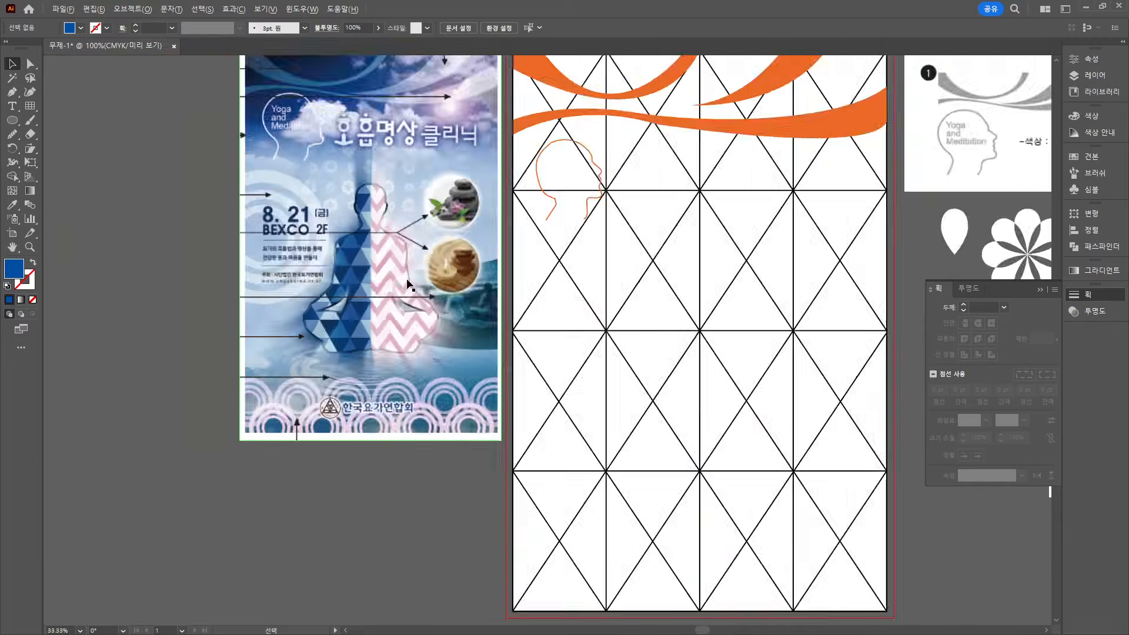
scroll(407, 515, "up", 1)
scroll(442, 457, "down", 8)
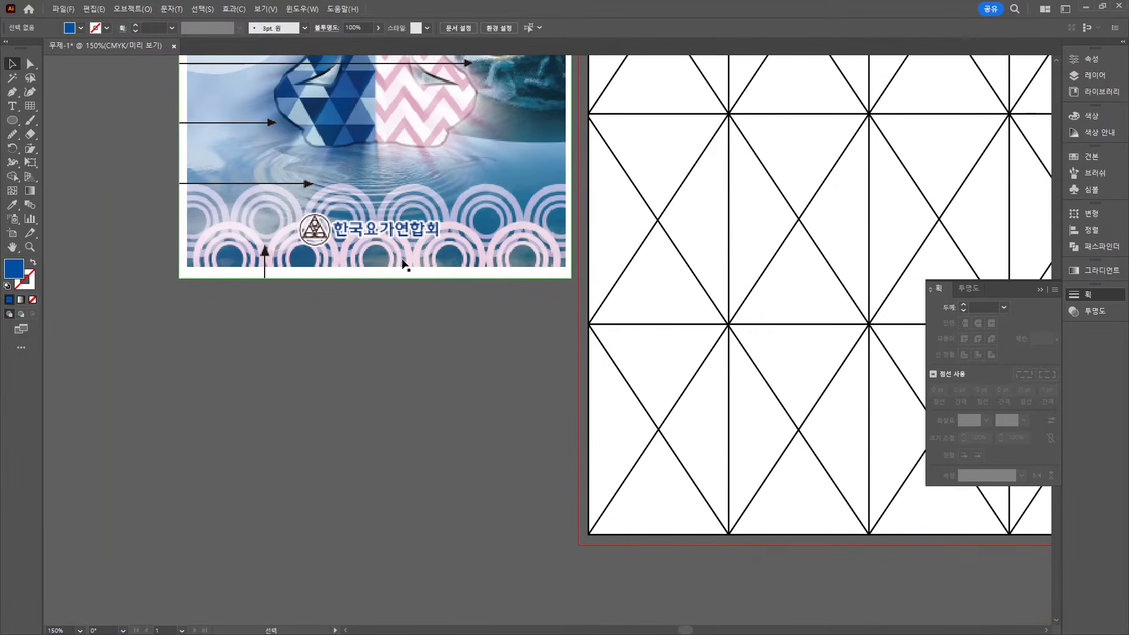
key("ctrl+v")
left_click_drag(407, 358, 200, 304)
Draw a circle about 31 mm in diameter beside the pasted reference and give it a stroke with no fill
key("l")
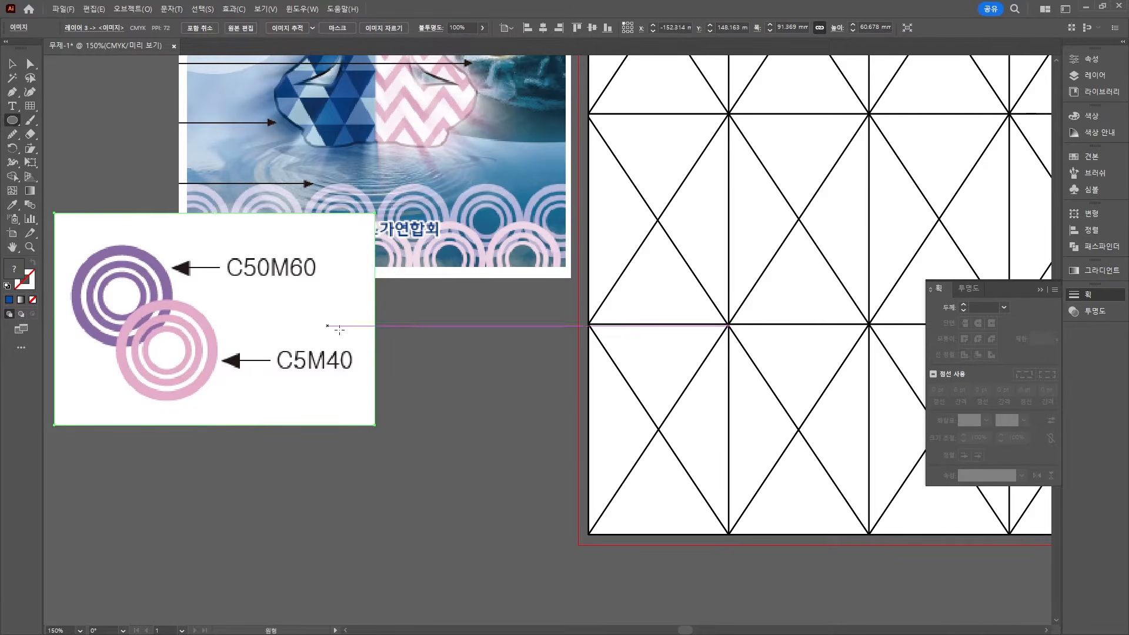
left_click_drag(390, 324, 481, 433)
left_click(33, 262)
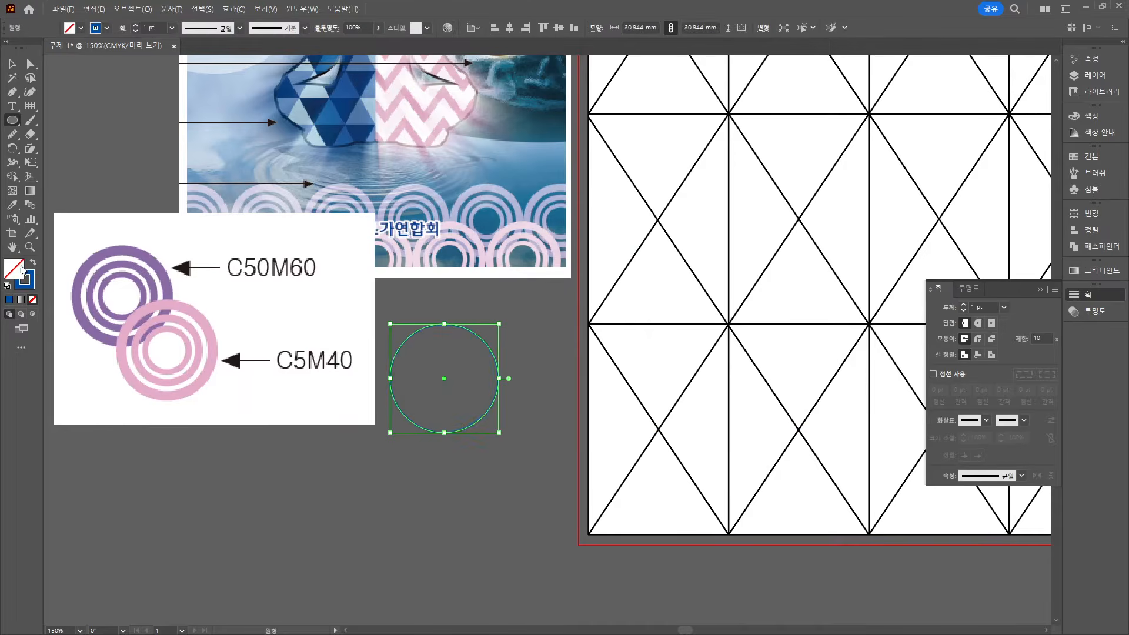
Set the circle's stroke colour to C 50%, M 60% and its stroke weight to 10 pt
left_click(29, 283)
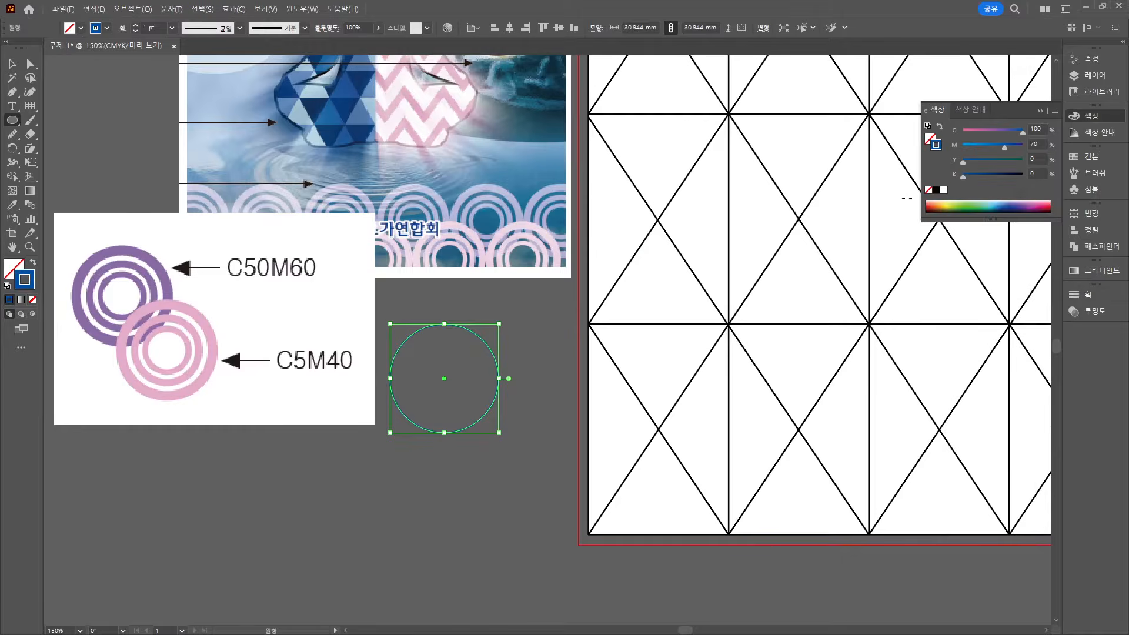
left_click(1036, 129)
type("50")
key("Tab")
type("60")
key("Return")
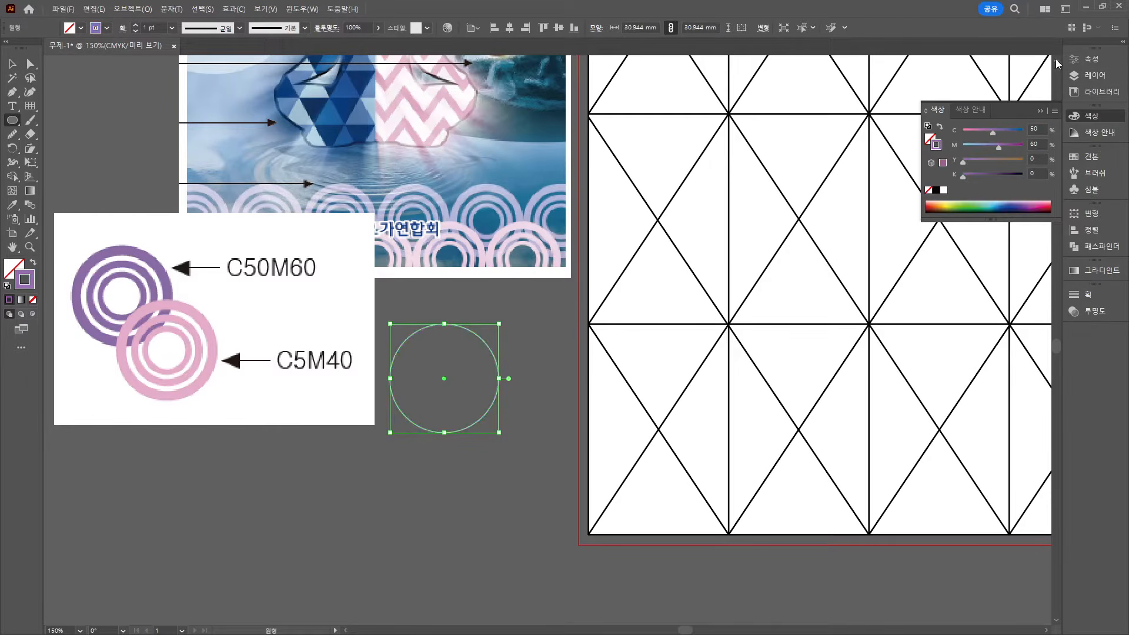
left_click(172, 27)
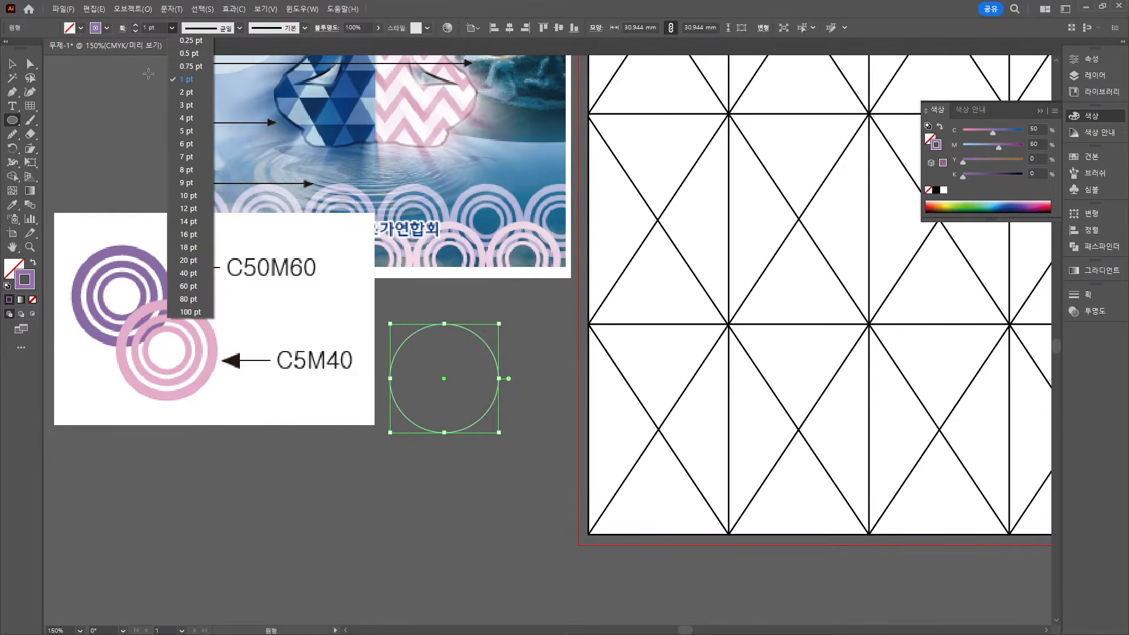
left_click(189, 195)
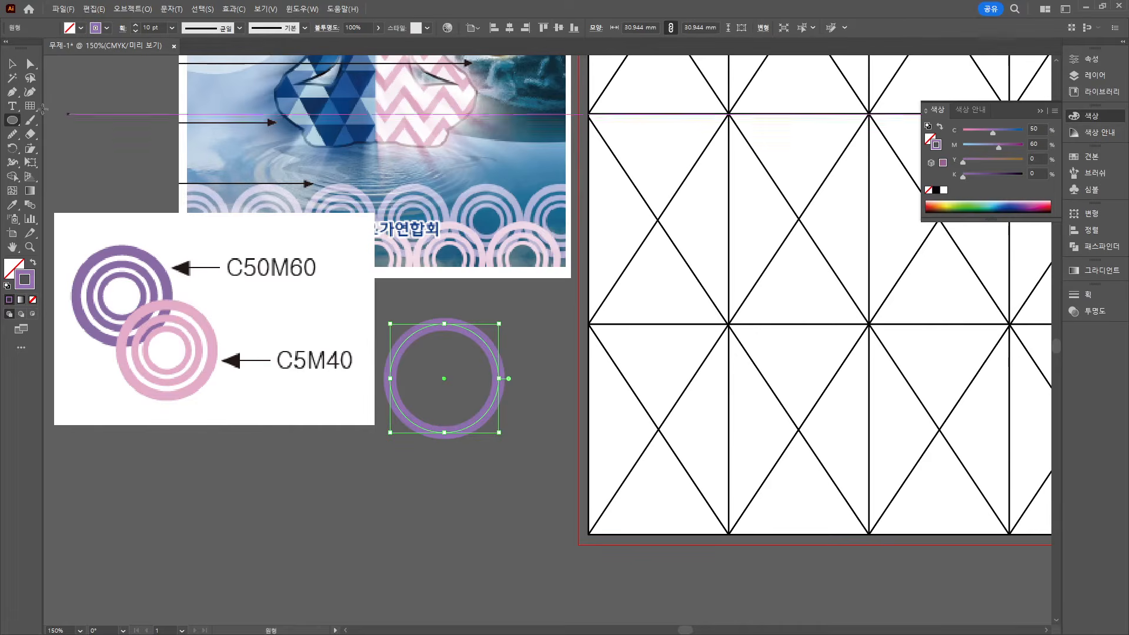
Add a concentric copy of the circle about 20.5 mm in diameter with a 7 pt stroke
left_click(30, 63)
key("v")
mouse_move(499, 324)
left_mouse_down()
mouse_move(476, 334)
mouse_move(480, 344)
left_mouse_up()
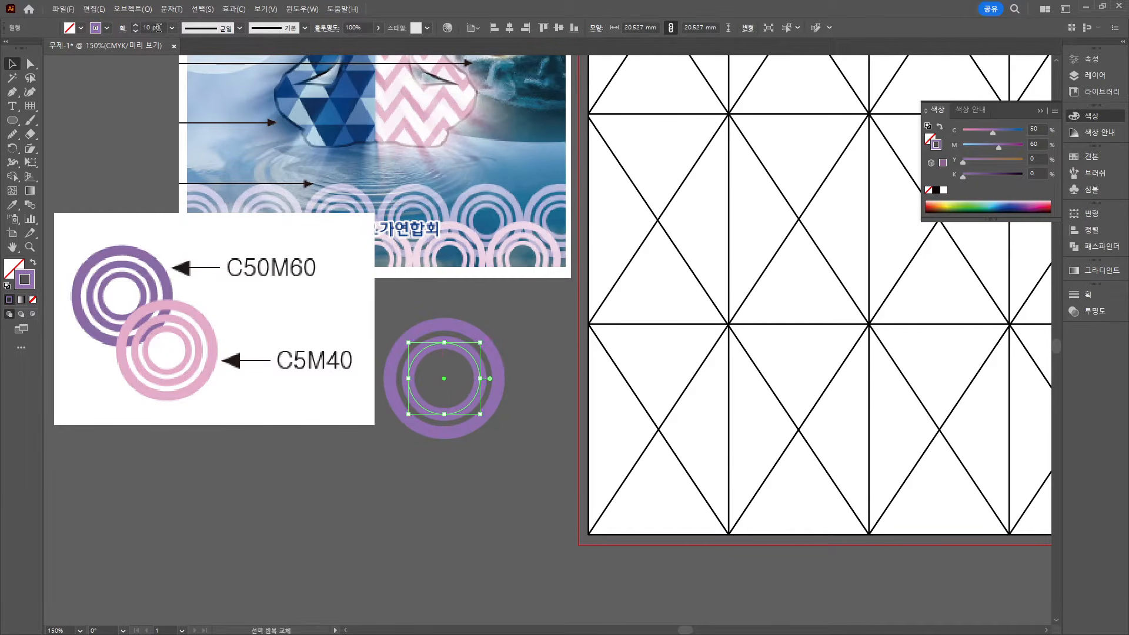
left_click_drag(159, 28, 77, 29)
type("3")
key("Return")
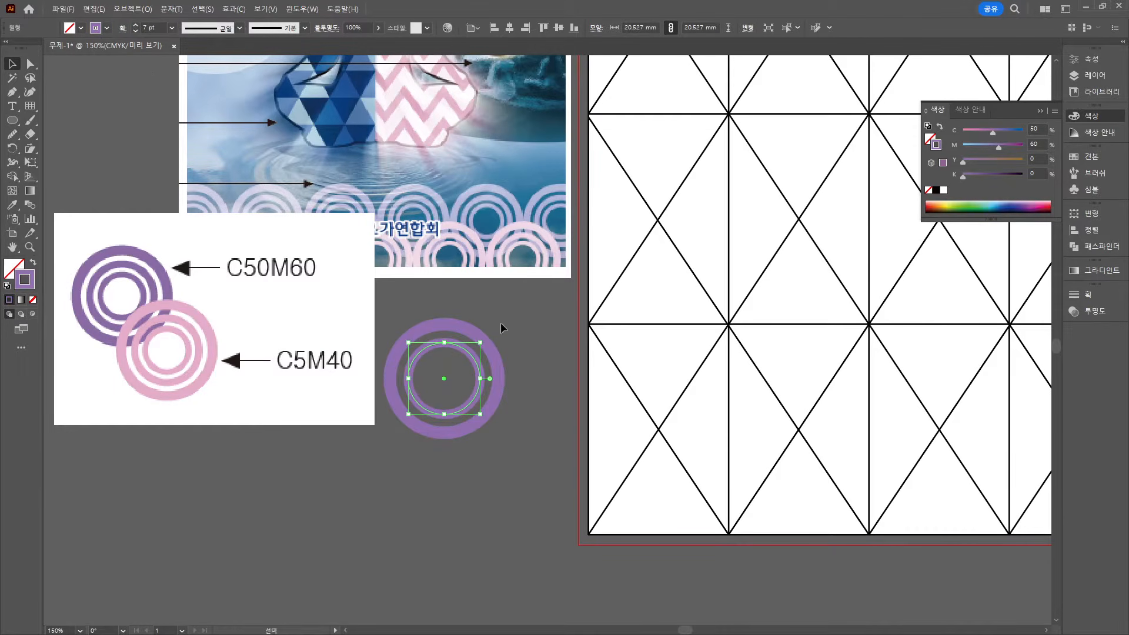
Add a third concentric circle about 14 mm in diameter with a 4 pt stroke inside the other two
key("ctrl+c")
key("ctrl+f")
left_click_drag(483, 341, 469, 355)
left_click(152, 28)
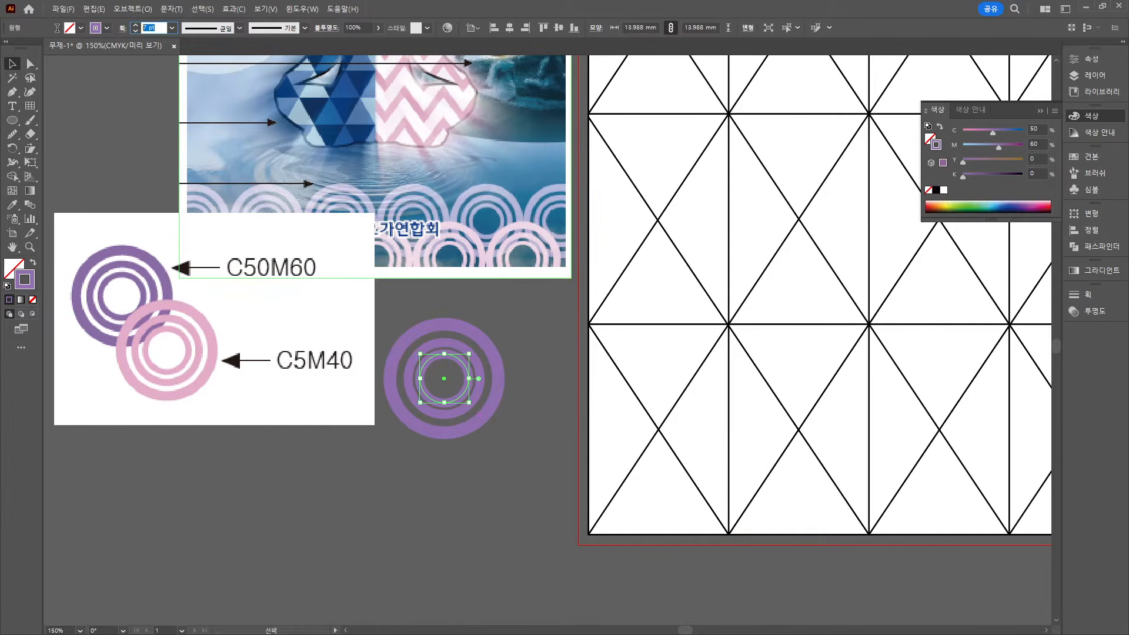
type("4")
key("Return")
left_click(403, 488)
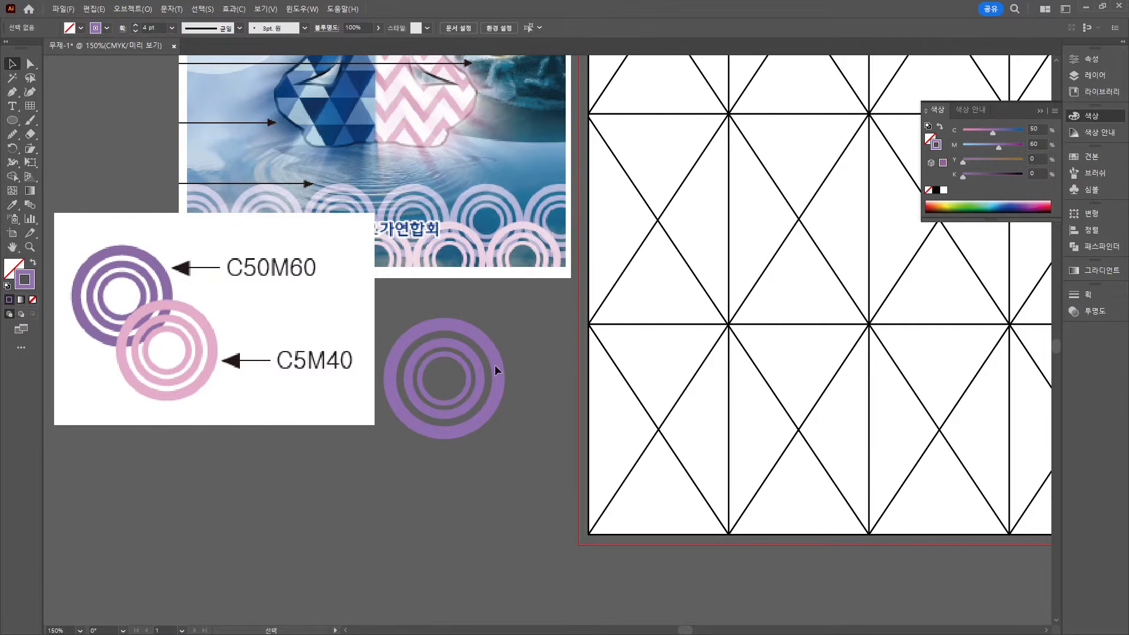
Shift the three purple rings slightly up and right, and align their centres
mouse_move(445, 412)
left_mouse_down()
mouse_move(656, 454)
mouse_move(650, 475)
mouse_move(612, 440)
mouse_move(464, 544)
mouse_move(478, 437)
mouse_move(441, 420)
mouse_move(452, 416)
left_mouse_up()
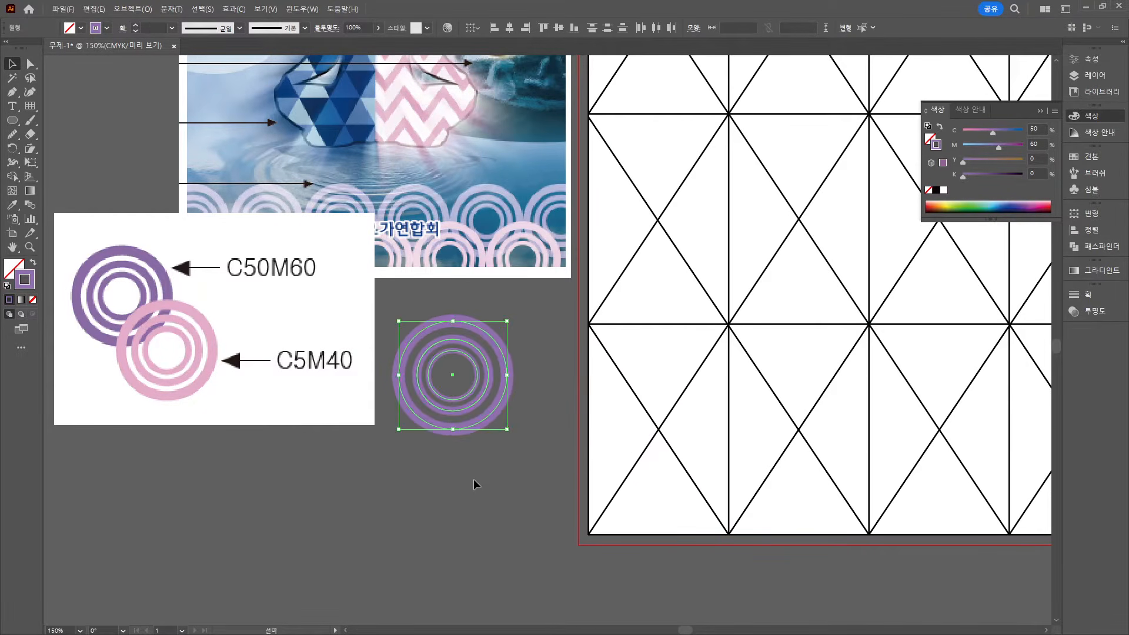
left_click(478, 482)
left_click(452, 381)
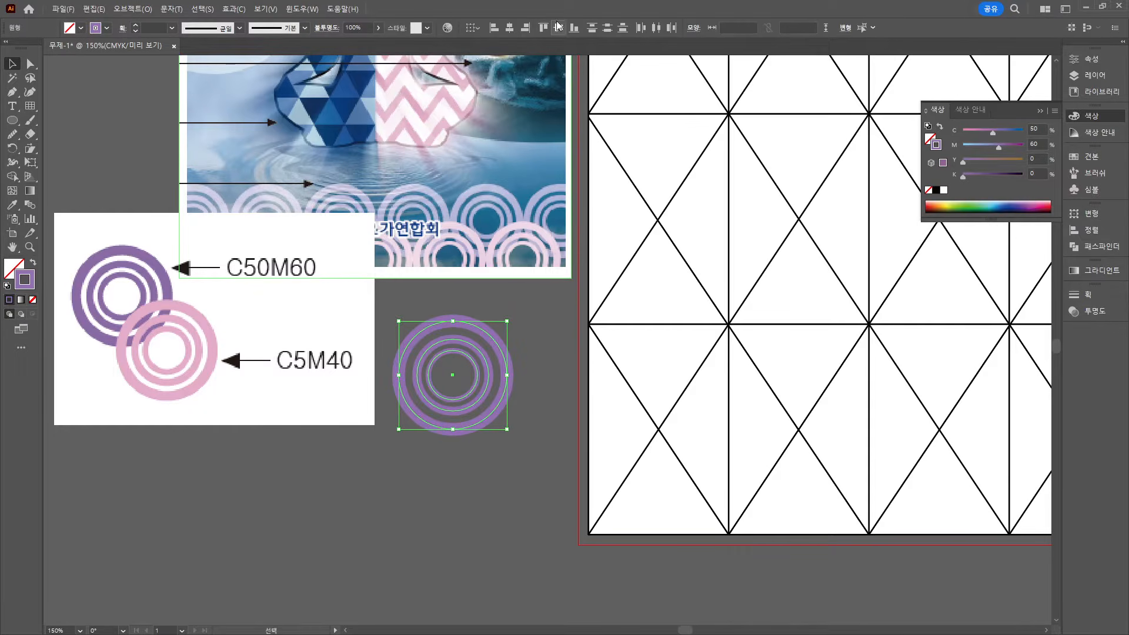
left_click(560, 396)
Shrink the innermost purple ring slightly around its centre
scroll(536, 400, "up", 1)
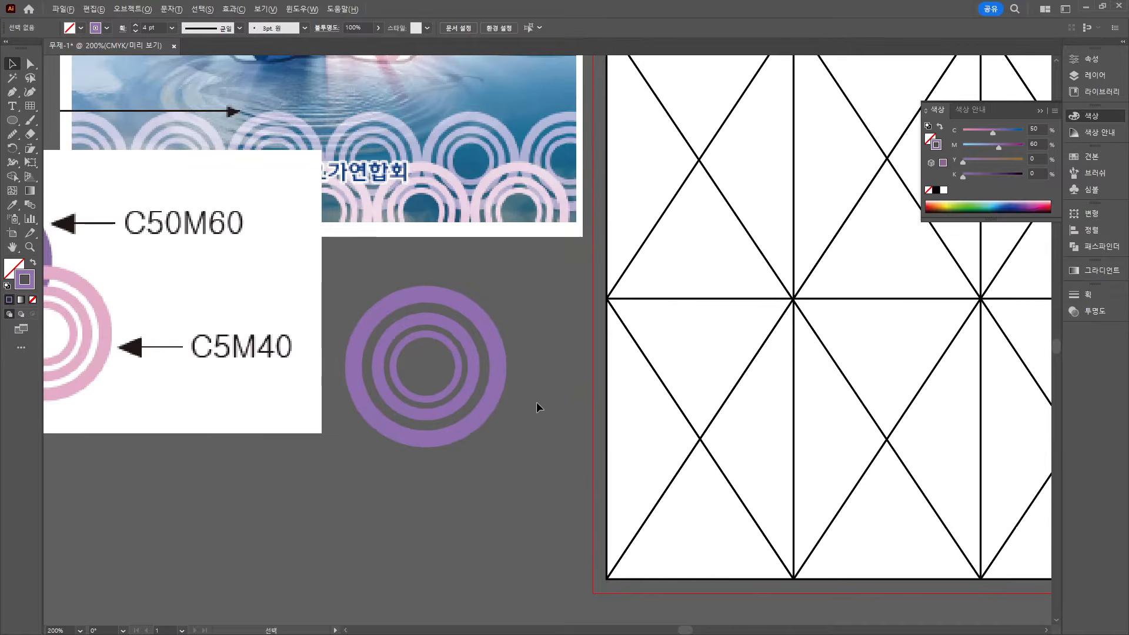
left_click(460, 334)
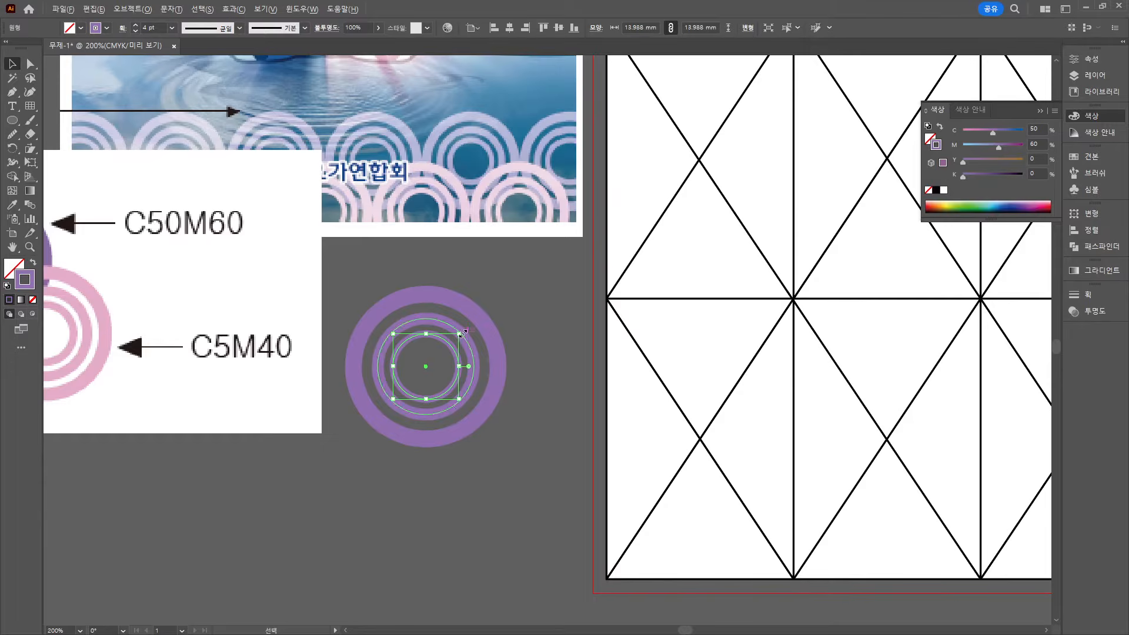
left_click_drag(462, 334, 461, 336)
left_click(509, 305)
scroll(512, 363, "down", 2)
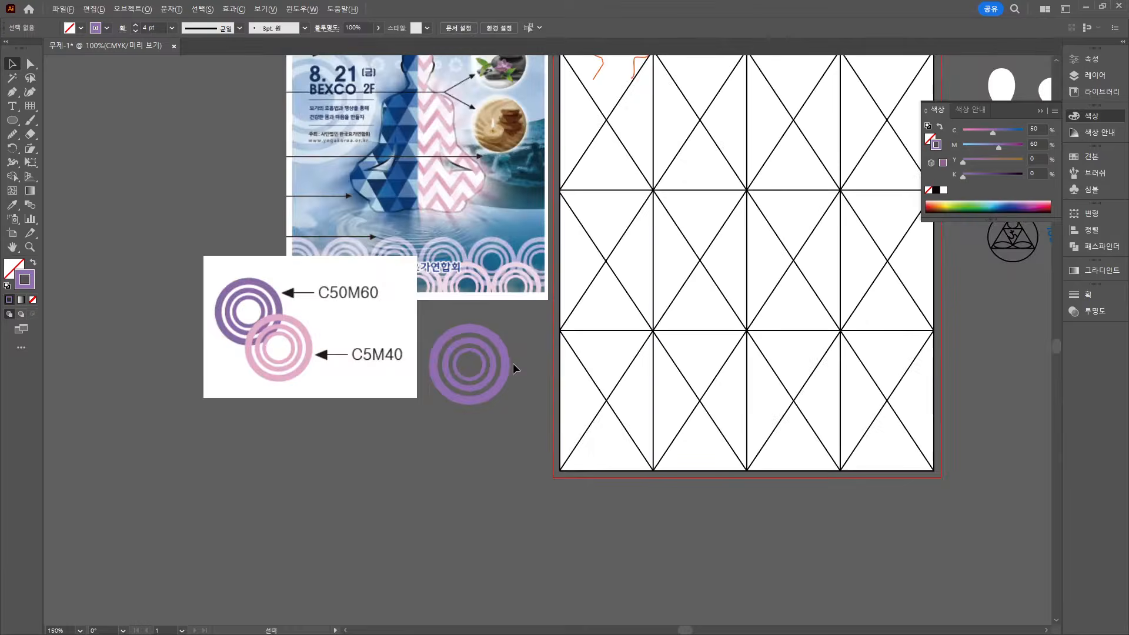
Place a copy of the three purple rings below and to the right of the originals, partly overlapping them
left_click(465, 382)
left_click(458, 460)
left_click(489, 386)
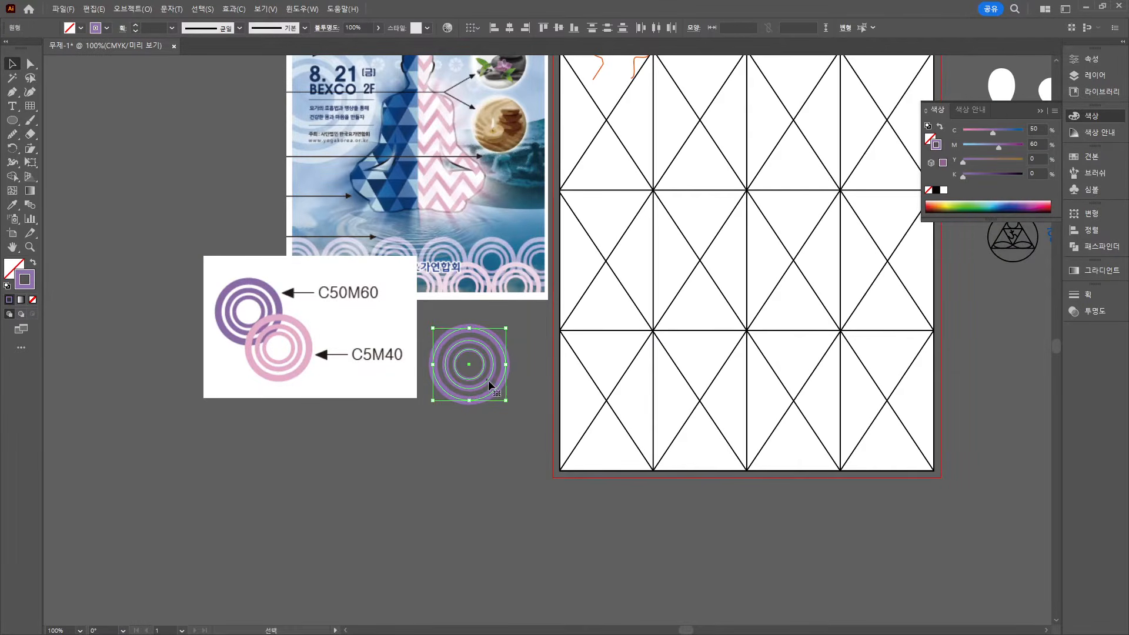
left_click_drag(483, 378, 520, 407)
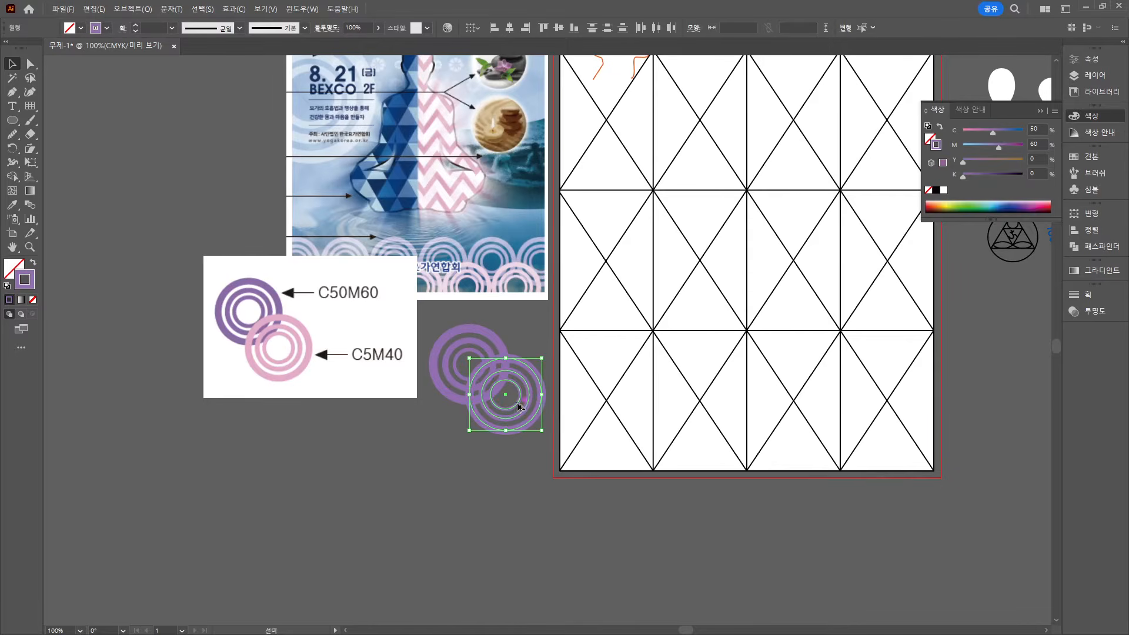
Set the copied rings' stroke colour to C 5%, M 40% and group them
left_click(1035, 129)
type("5")
key("Tab")
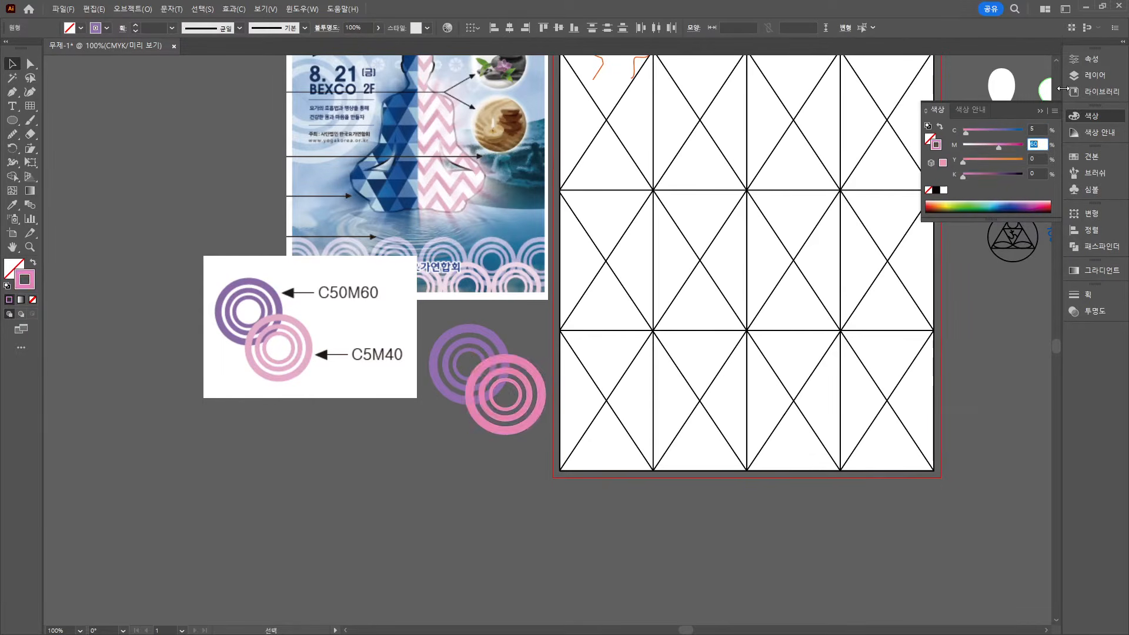
type("40")
key("Return")
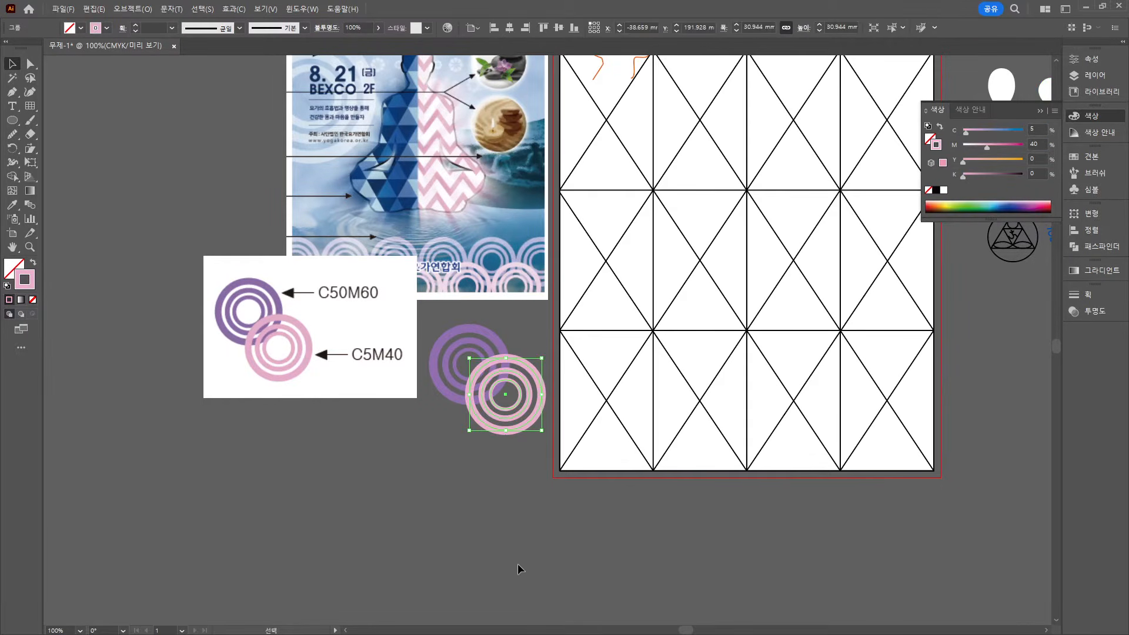
left_click(517, 563)
Group the three original purple rings
left_click(459, 357)
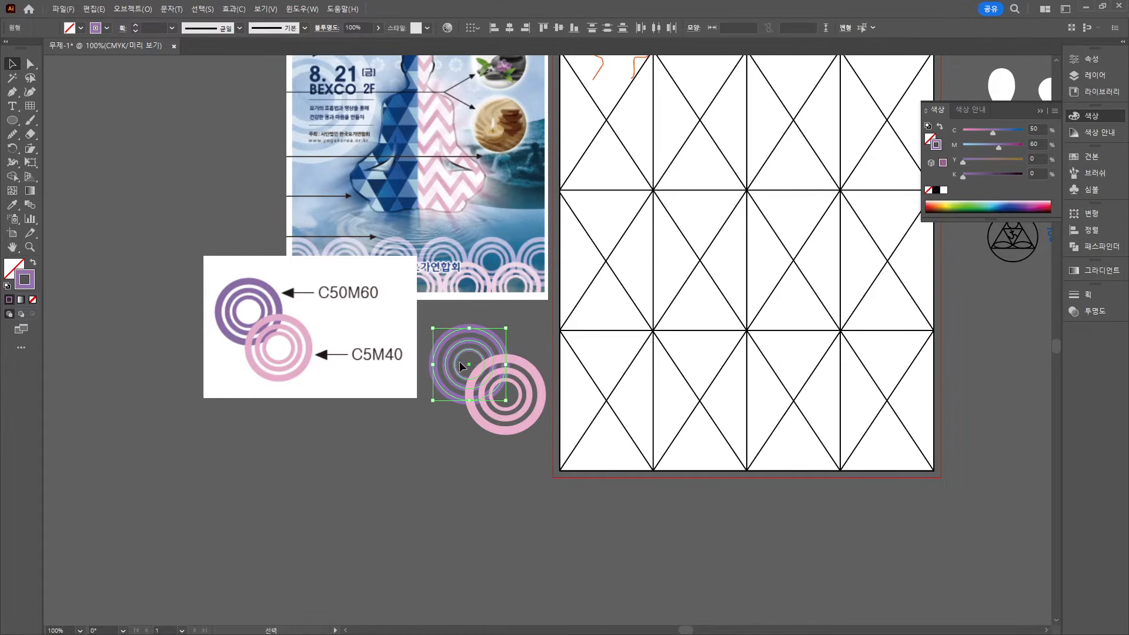
key("ctrl+g")
left_click(459, 513)
Paste the title reference image numbered 5 and place it below the association logo reference
left_click_drag(722, 329, 625, 351)
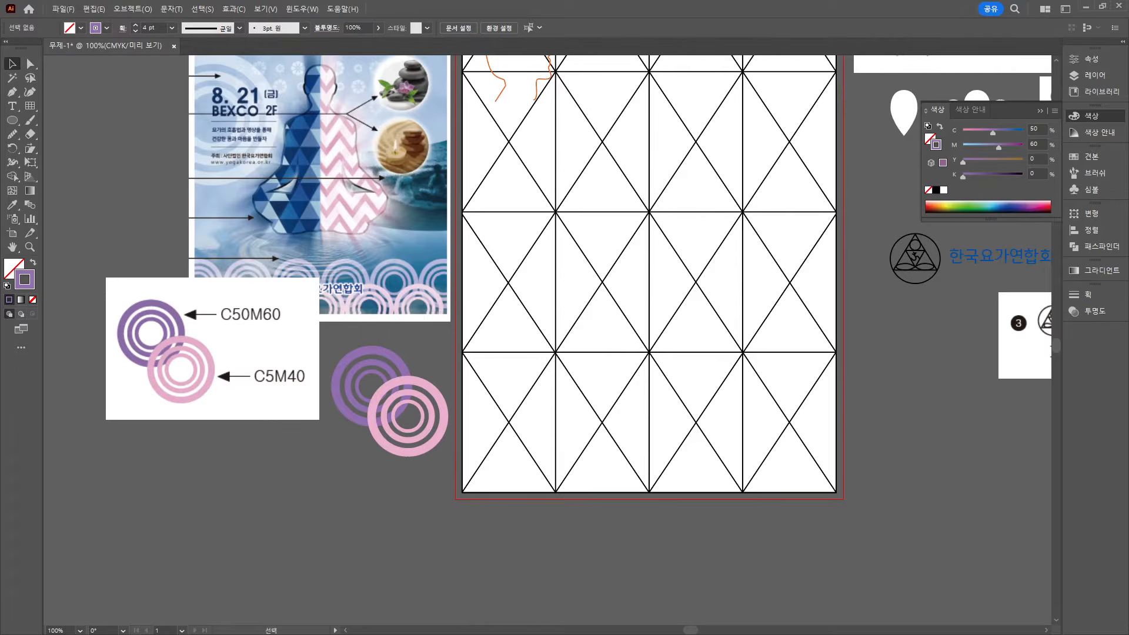
left_click_drag(594, 217, 572, 335)
left_click_drag(813, 478, 101, 397)
left_click_drag(318, 174, 383, 103)
left_click_drag(300, 383, 372, 168)
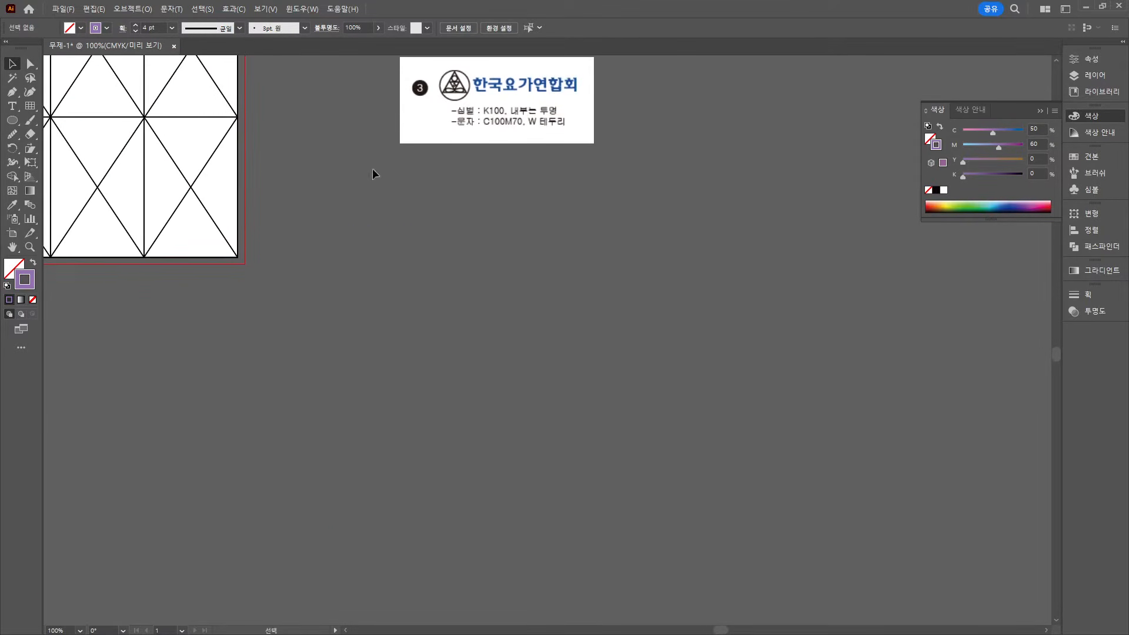
key("ctrl+v")
left_click_drag(456, 373, 509, 337)
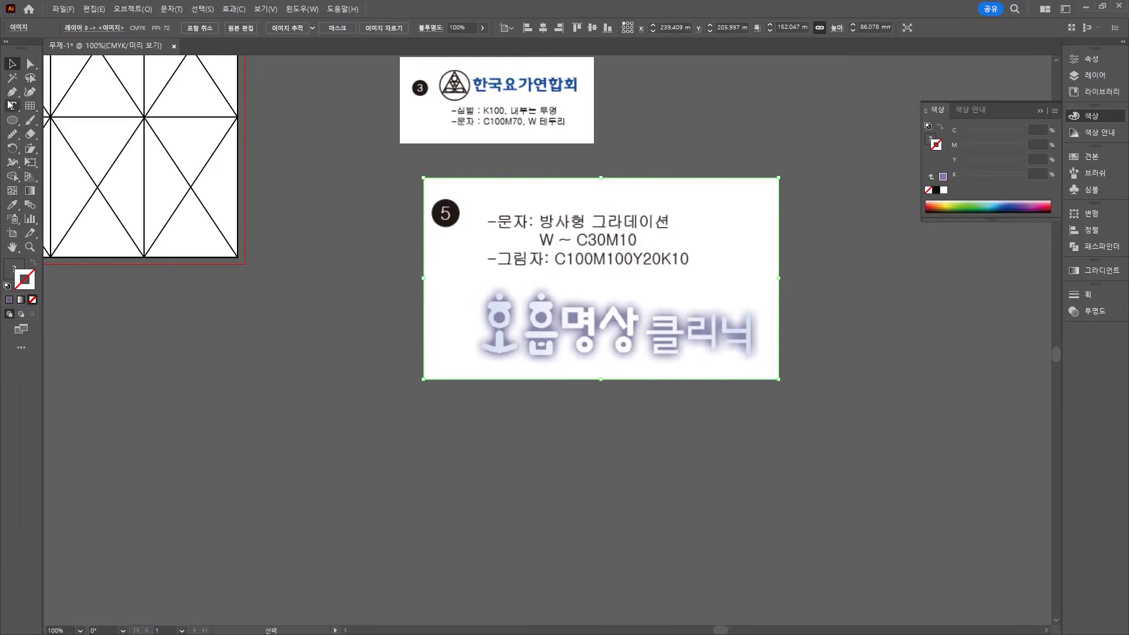
Draw a circle about 3 mm in diameter beside the title reference and give it a white fill without stroke
key("l")
left_click_drag(314, 258, 321, 265)
scroll(342, 297, "up", 2)
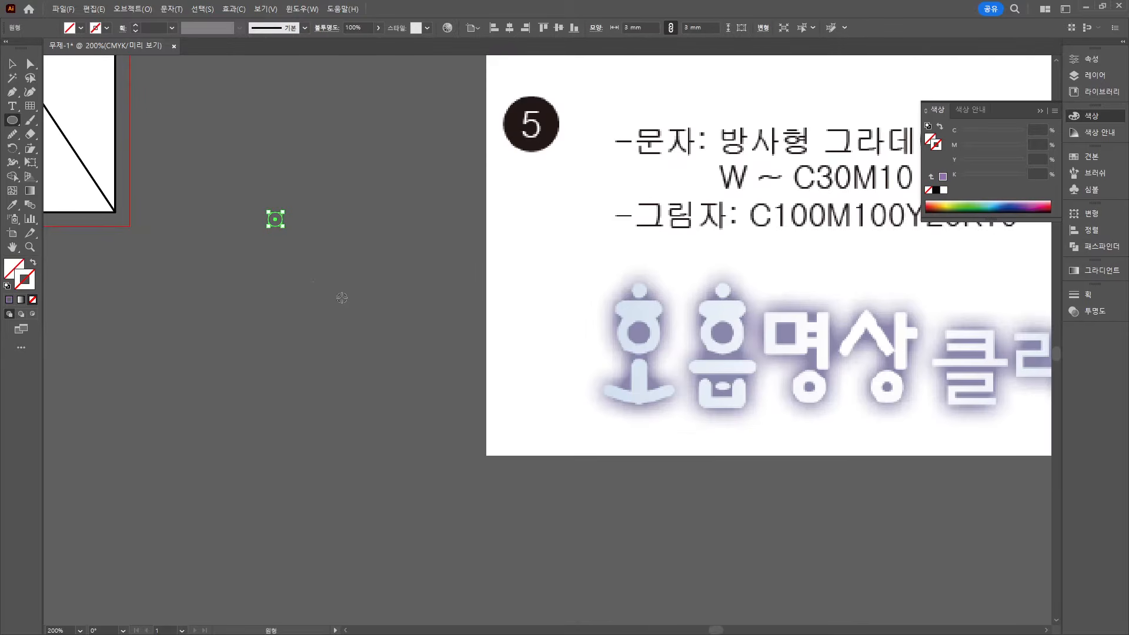
left_click(7, 287)
Draw a horizontal white rounded bar just below the small circle
left_click(12, 120)
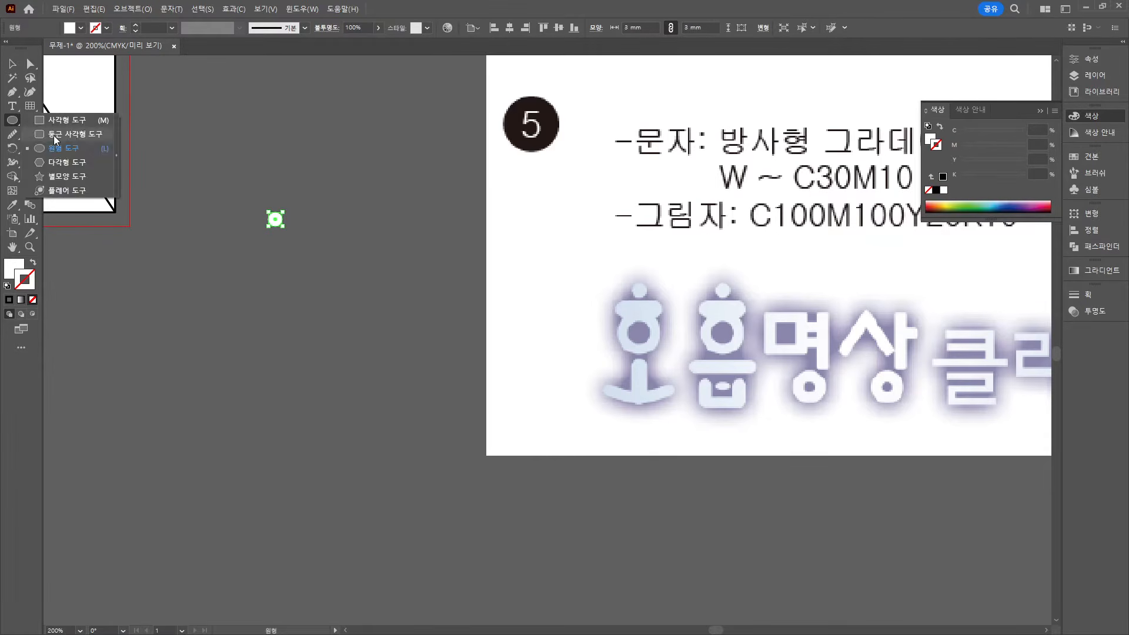
left_click(55, 136)
left_click_drag(239, 237, 292, 262)
Draw two concentric circles under the bar, the outer about 10 mm wide, and subtract the inner one to form a ring
left_click(16, 120)
left_click(56, 152)
key("v")
left_click(293, 275, "shift")
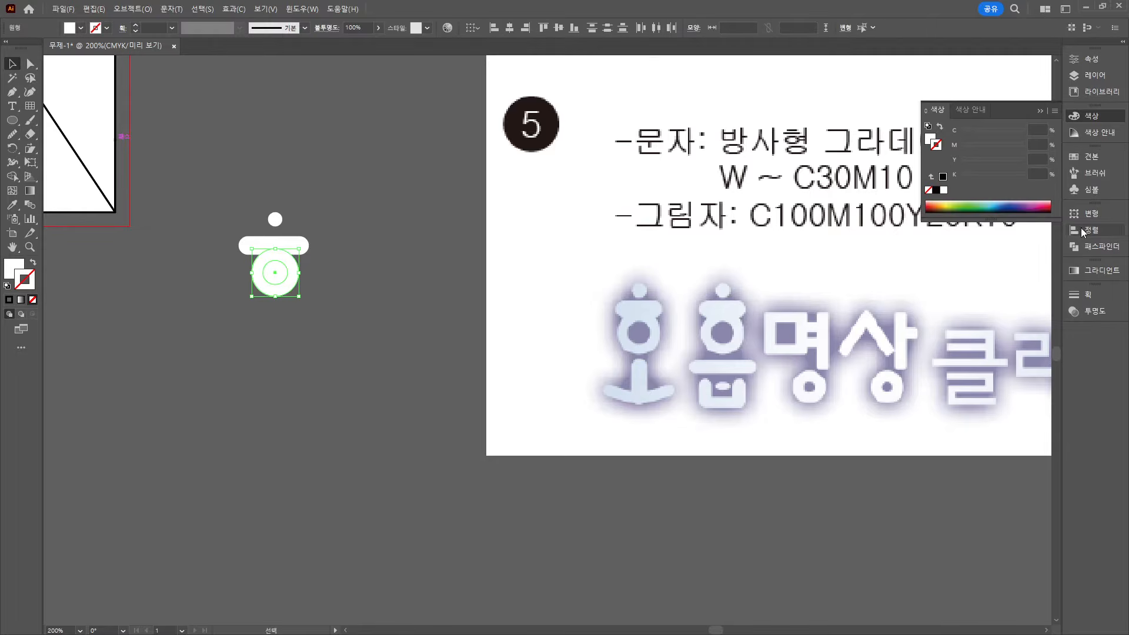
left_click(1089, 250)
left_click(959, 241)
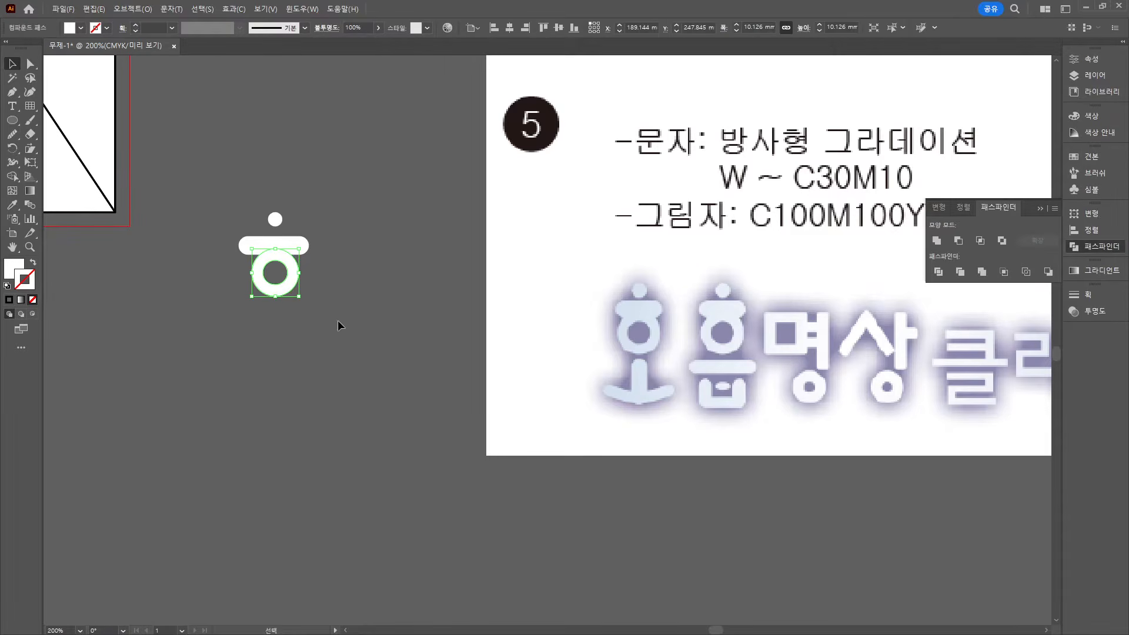
Narrow the horizontal rounded bar to about 13 mm and move the ring up slightly into it
left_click(305, 248)
left_click_drag(309, 245, 306, 245)
left_click(339, 212)
left_click(296, 276)
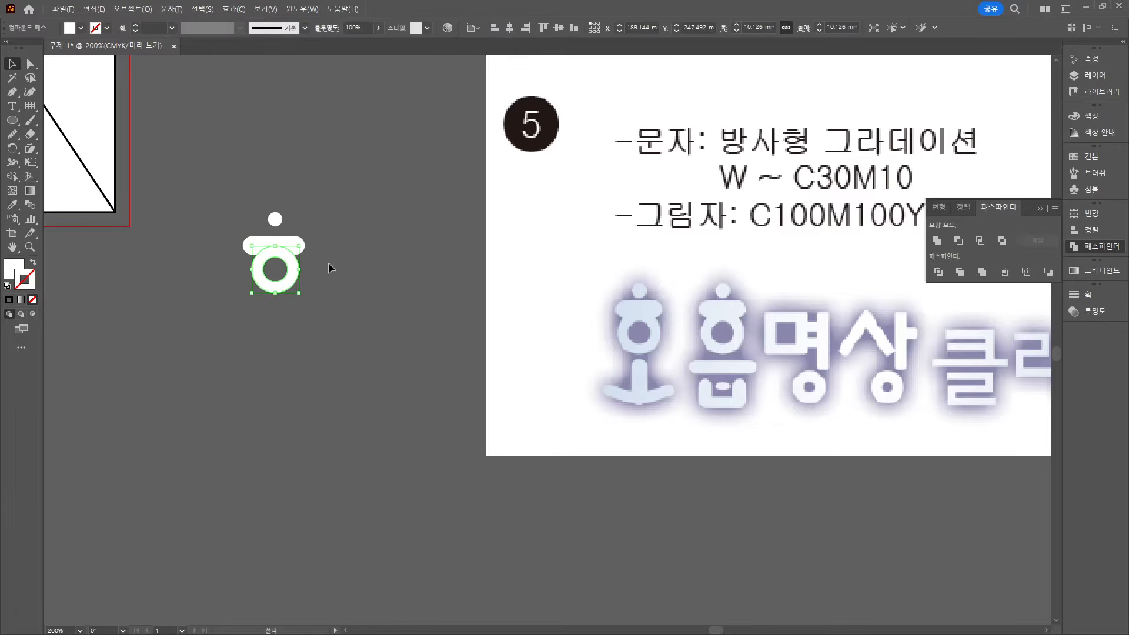
Align the dot, the rounded bar and the ring on a common horizontal centre
left_click_drag(307, 301, 259, 214)
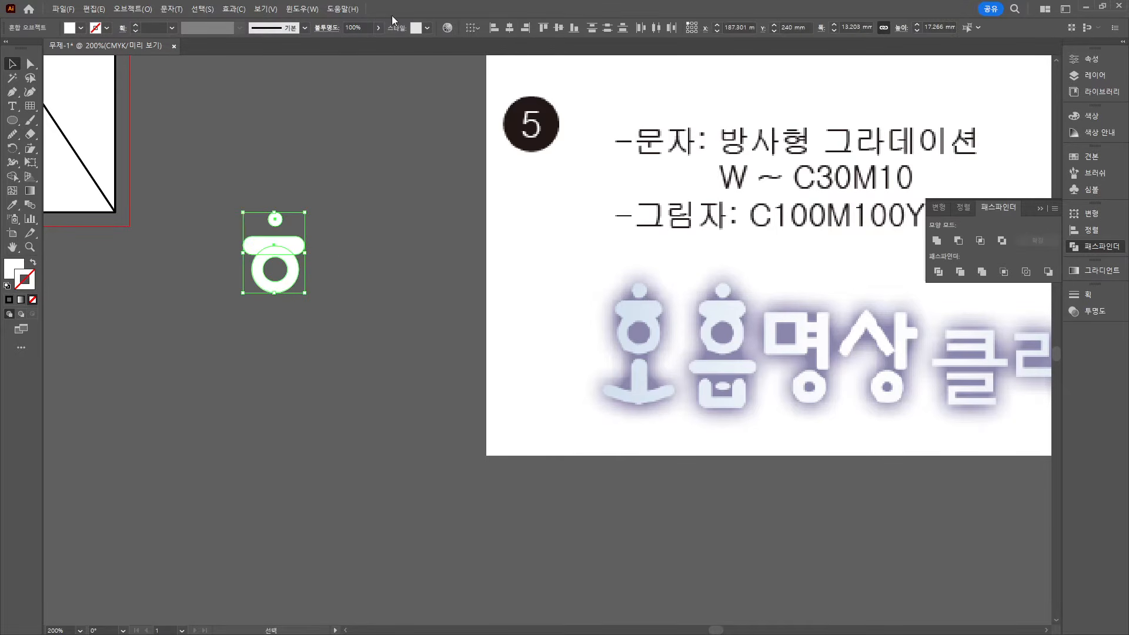
left_click(277, 219)
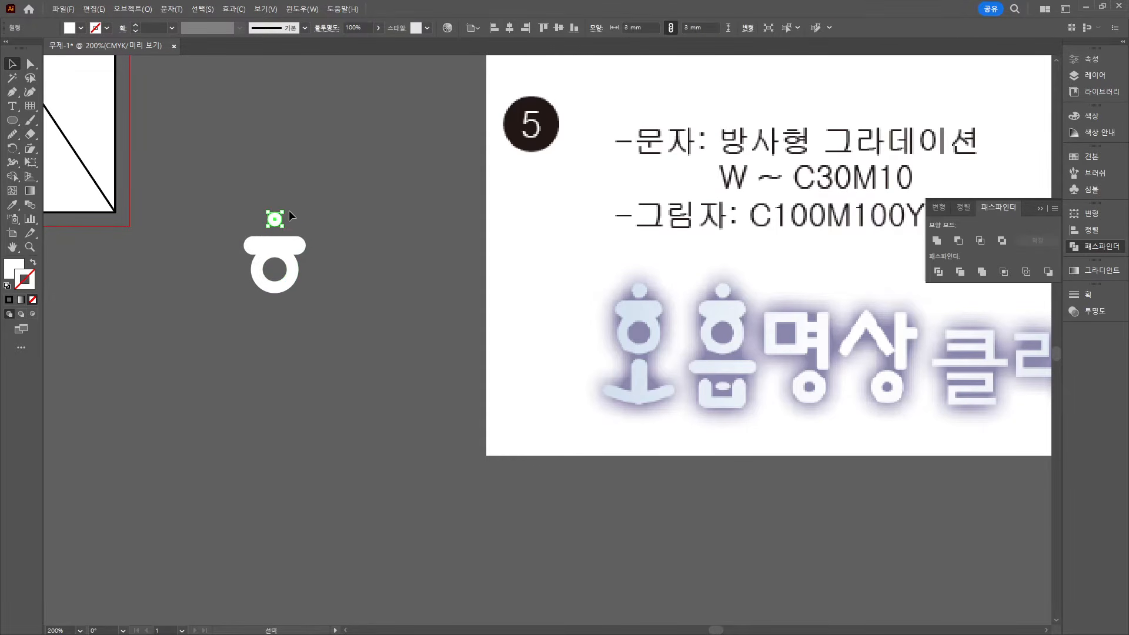
left_click(322, 176)
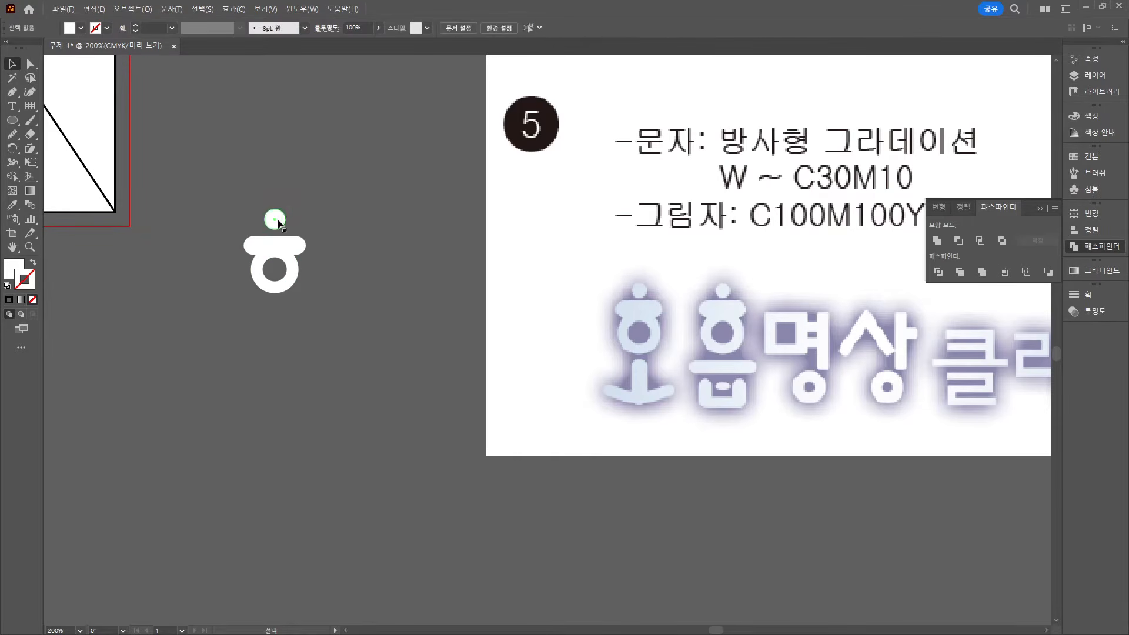
Nudge the dot down slightly towards the rounded bar
left_click(277, 219)
key("Down")
key("Down")
key("Down")
key("Up")
left_click(171, 165)
Below the ring, draw a vertical rounded bar about 3 × 9 mm and one about 12 × 3 mm slanting up right from its base
left_click_drag(15, 123, 56, 131)
left_click_drag(273, 303, 286, 342)
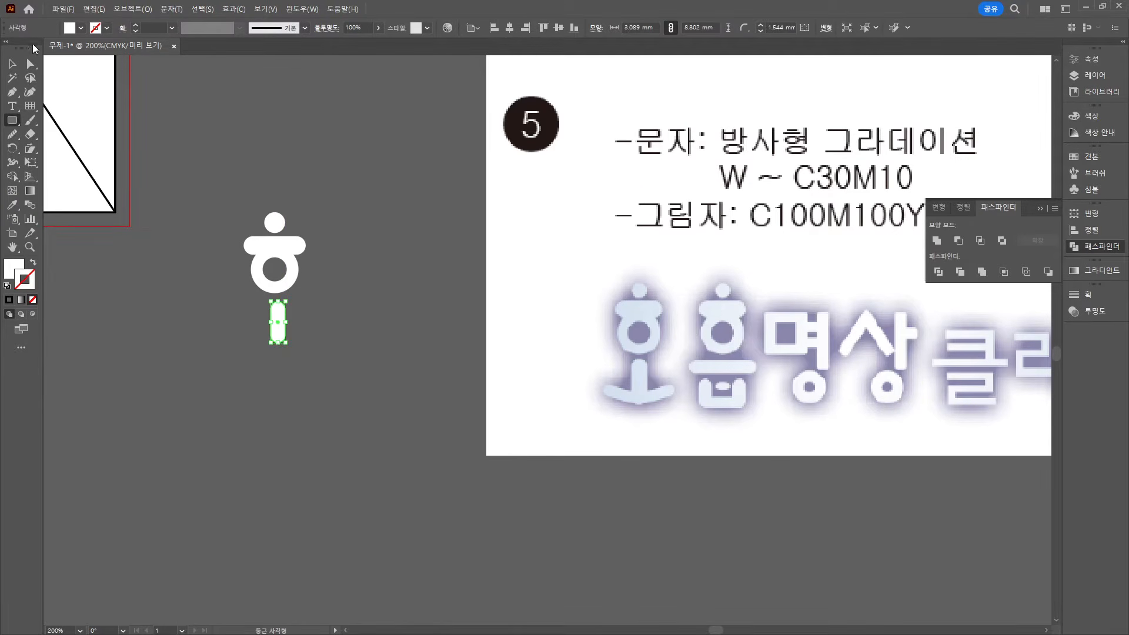
left_click_drag(270, 333, 335, 347)
left_click_drag(330, 347, 310, 331)
Make a mirrored copy of the slanted bar and place it on the left side of the vertical bar
key("v")
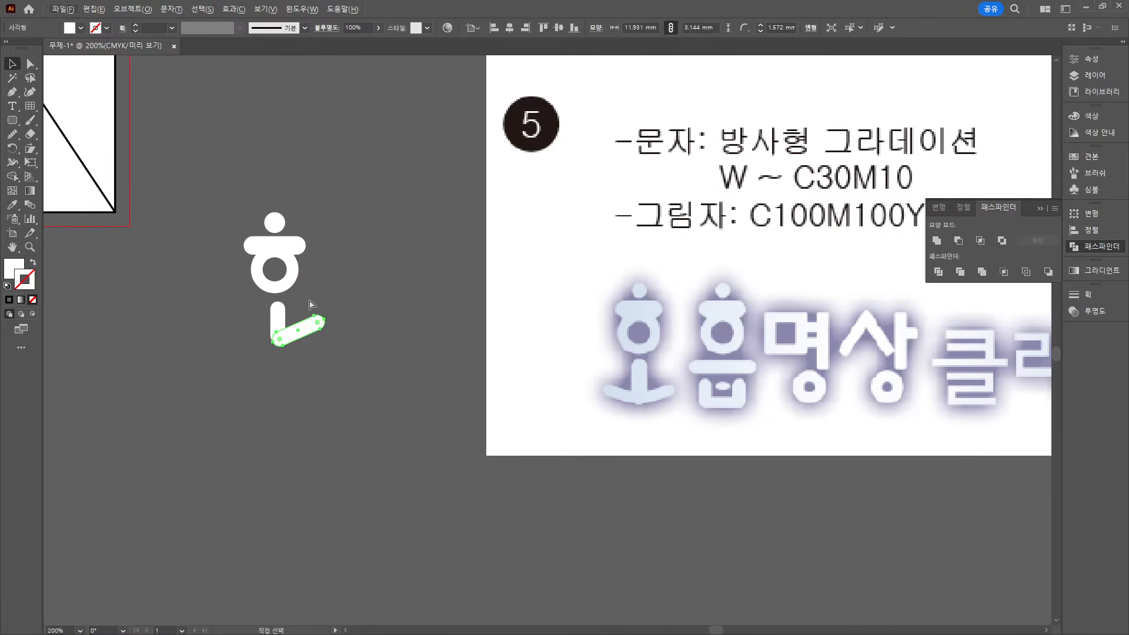
right_click(304, 332)
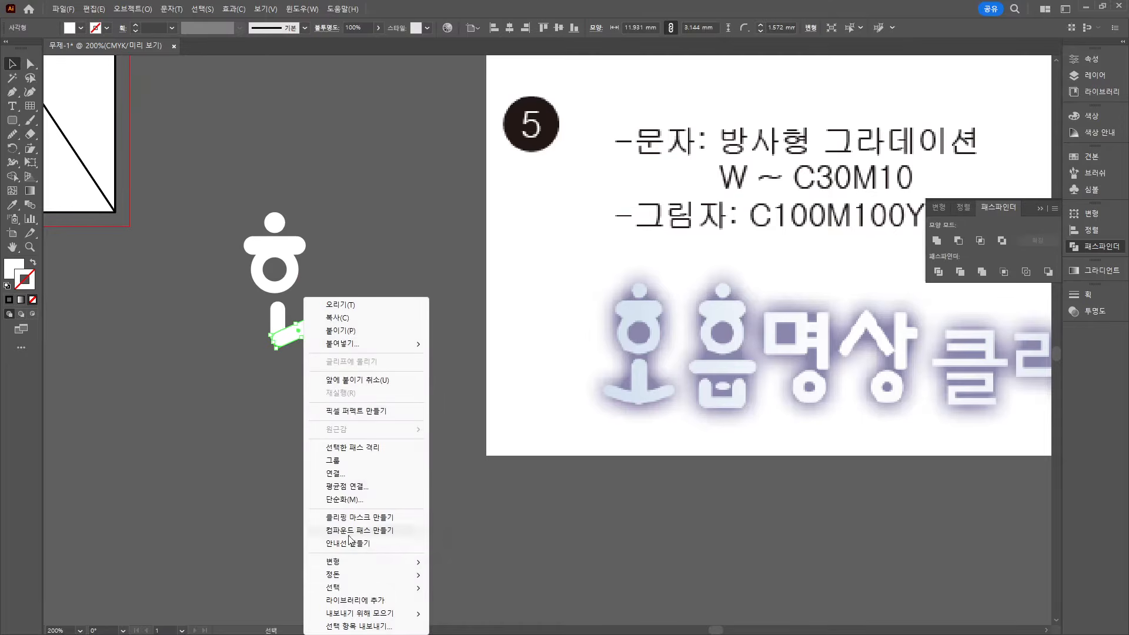
mouse_move(341, 563)
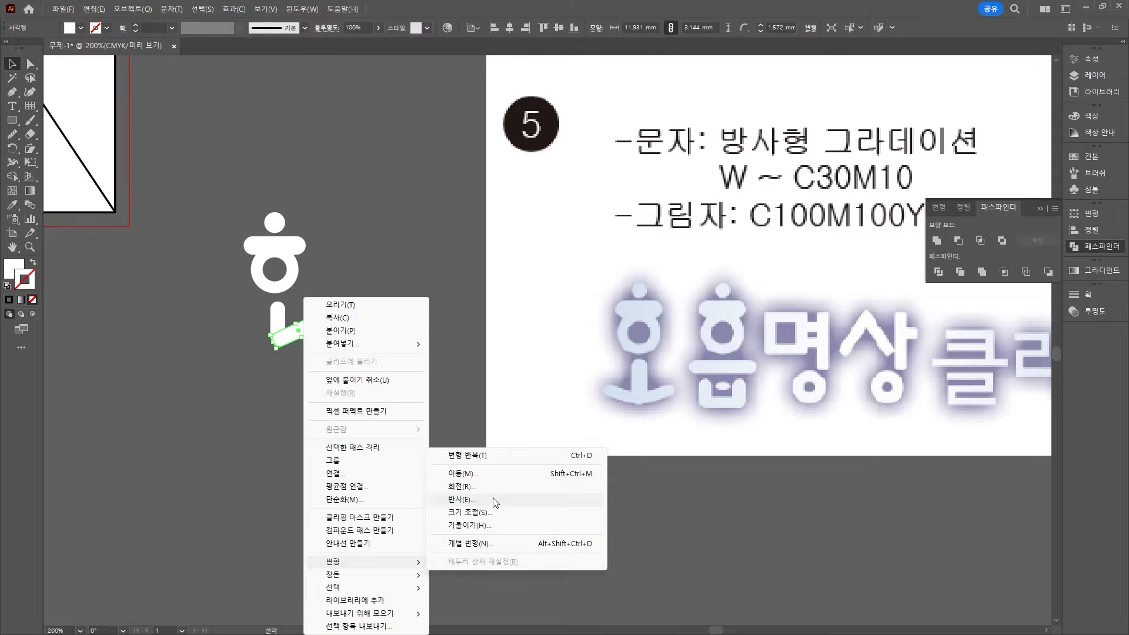
left_click(493, 501)
left_click(546, 400)
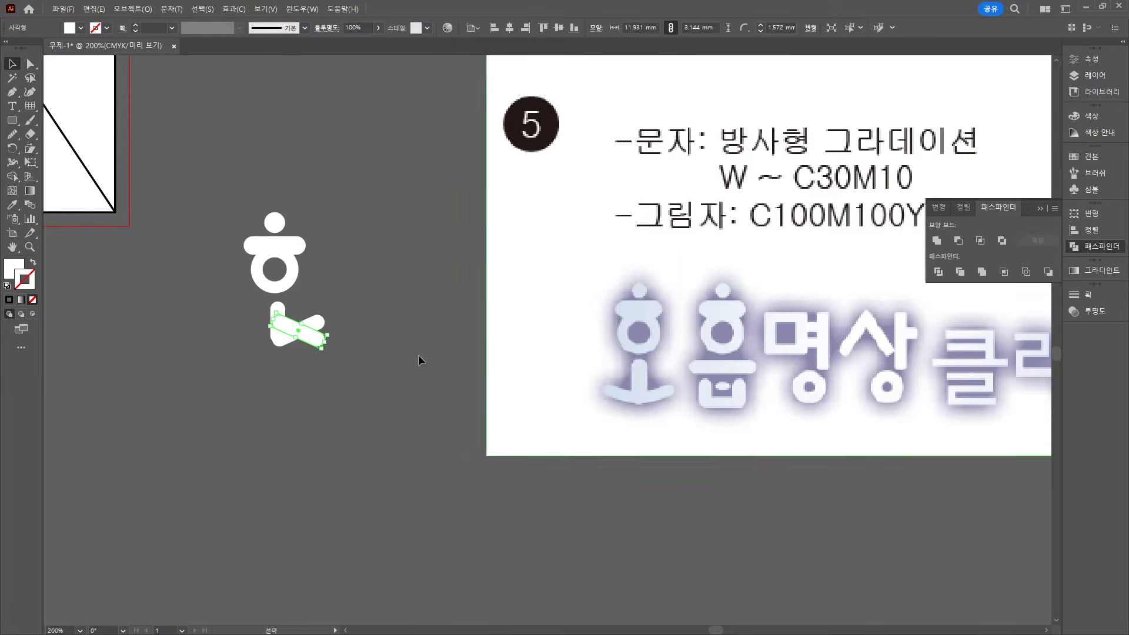
left_click_drag(305, 344, 262, 340)
left_click(313, 369)
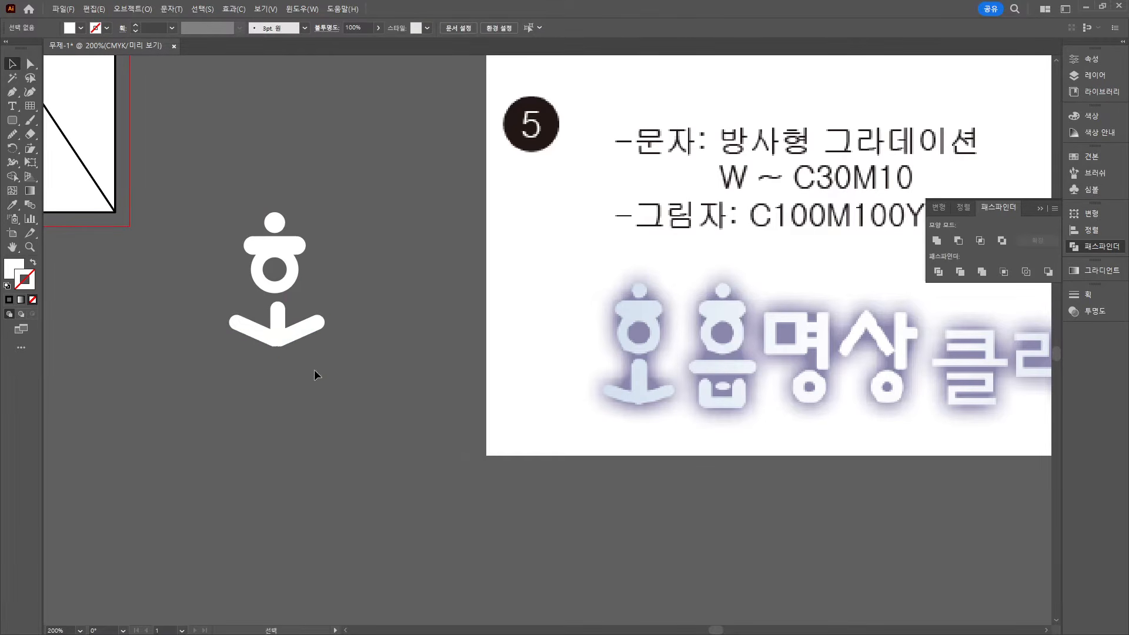
Adjust the lower inner ends of the two slanted bars so they meet in one tip beneath the vertical bar
scroll(315, 370, "up", 3)
left_click(241, 277)
left_click(207, 276, "shift")
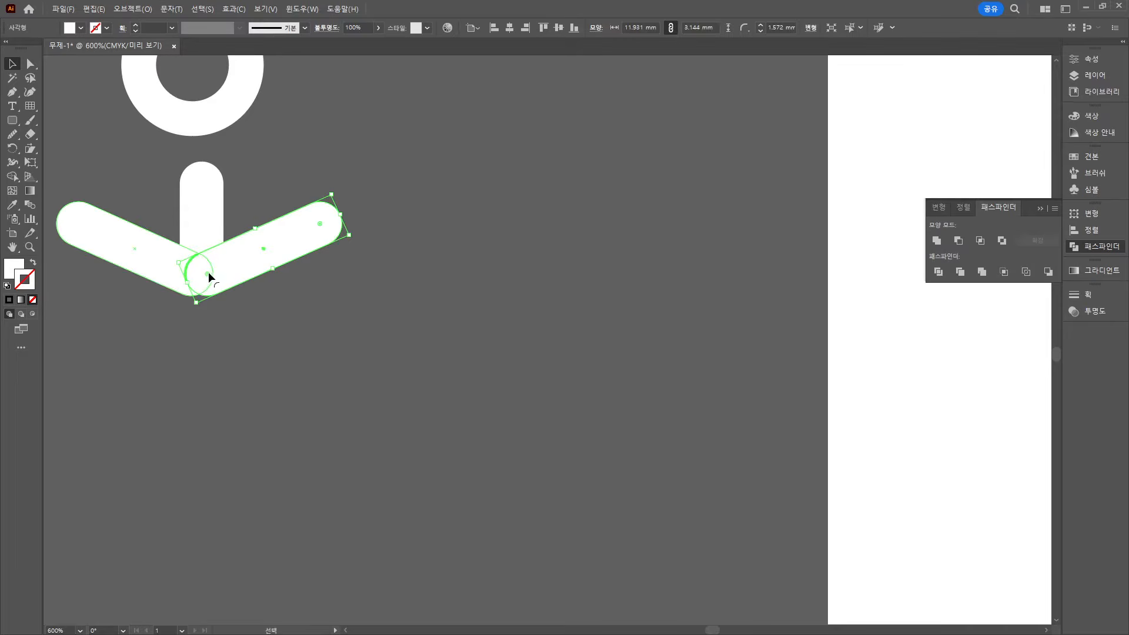
left_click_drag(836, 443, 862, 486)
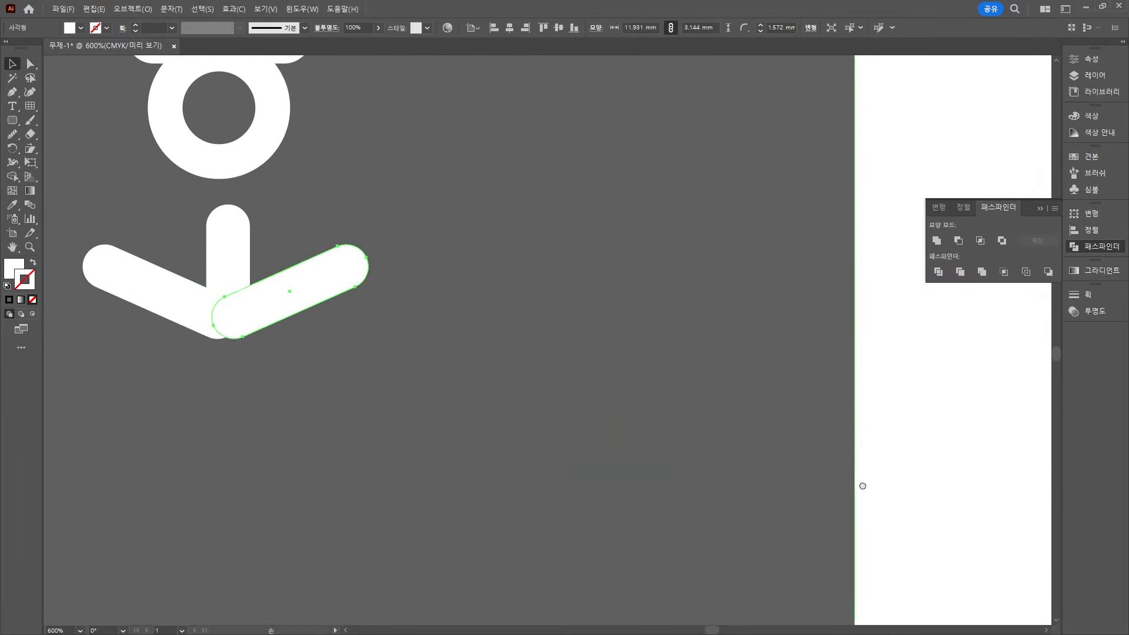
left_click_drag(234, 317, 220, 322)
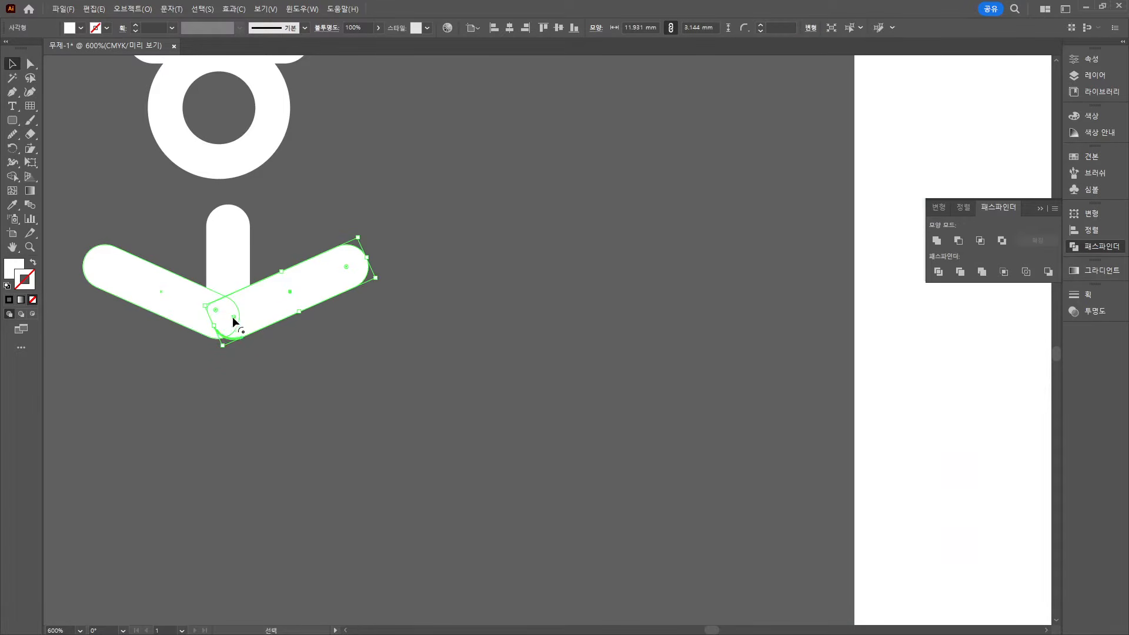
mouse_move(232, 318)
left_mouse_down()
mouse_move(232, 332)
mouse_move(223, 308)
mouse_move(226, 337)
left_mouse_up()
left_click(241, 345)
left_click(217, 324)
left_click(318, 385)
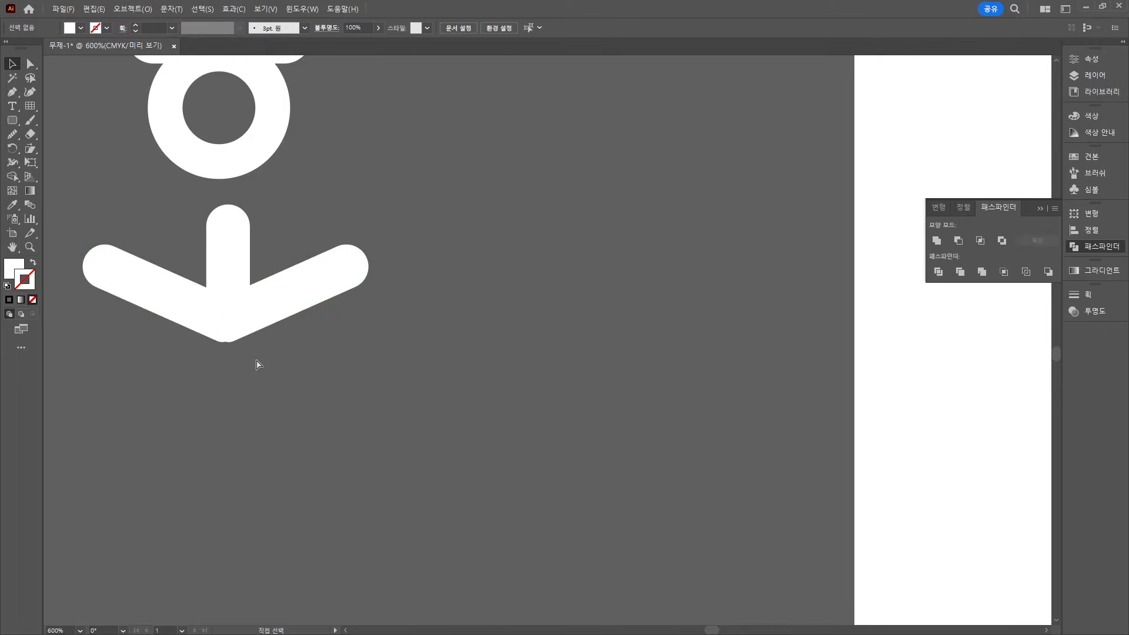
Examine in outline view how the slanted bars and the vertical bar overlap
key("ctrl+y")
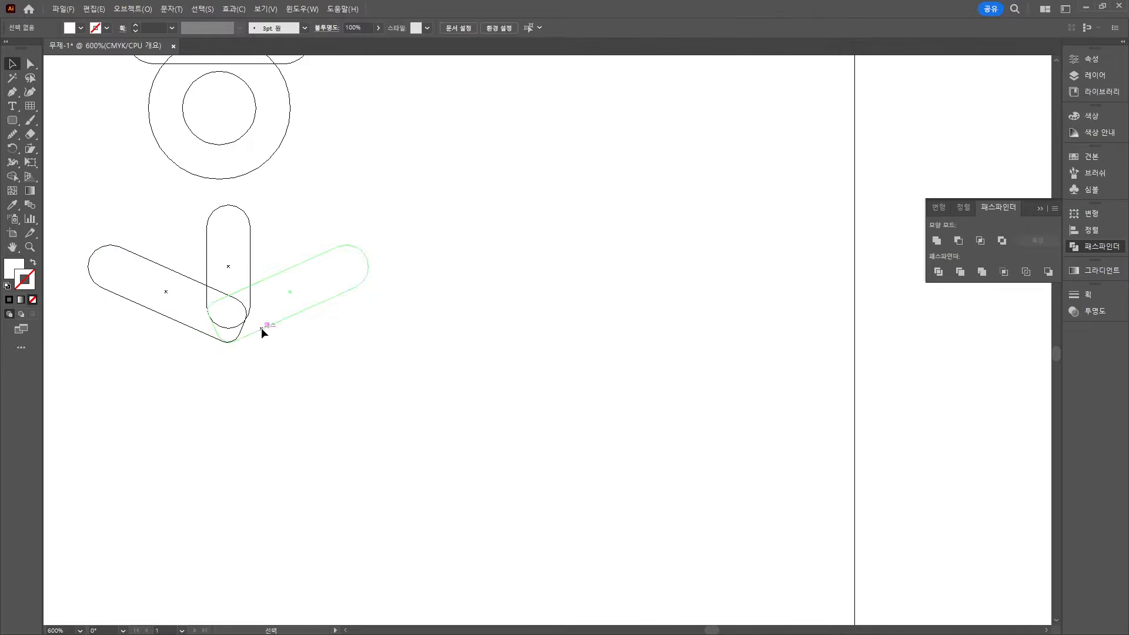
left_click(265, 330)
left_click(347, 378)
scroll(336, 332, "down", 2)
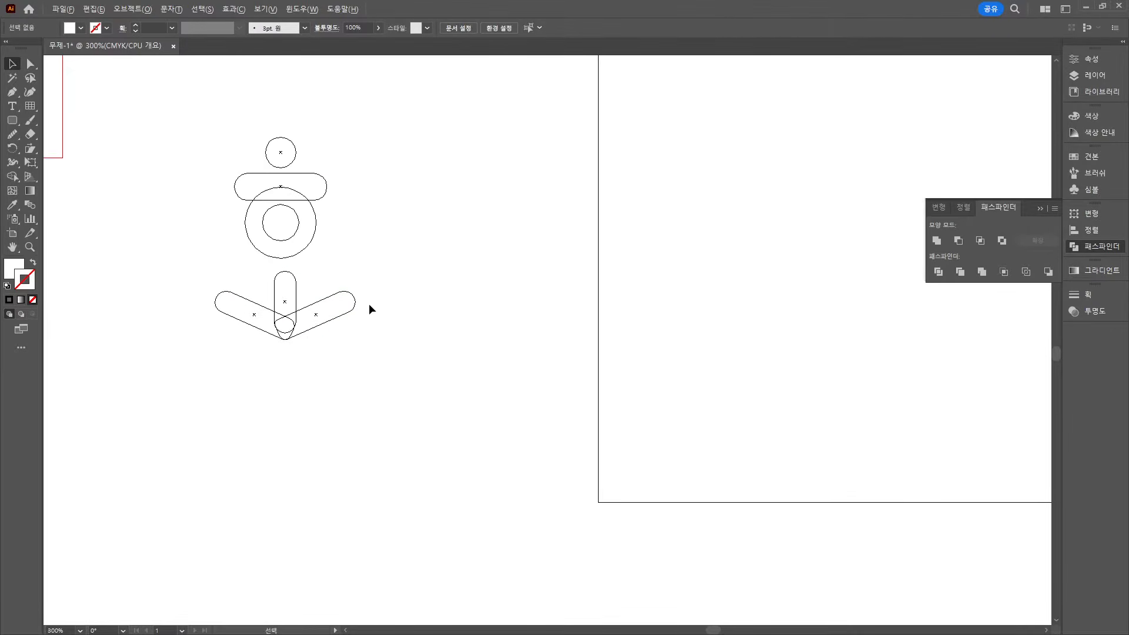
key("ctrl+y")
scroll(374, 322, "down", 1)
Group the vertical bar and both slanted bars
left_click_drag(390, 326, 319, 371)
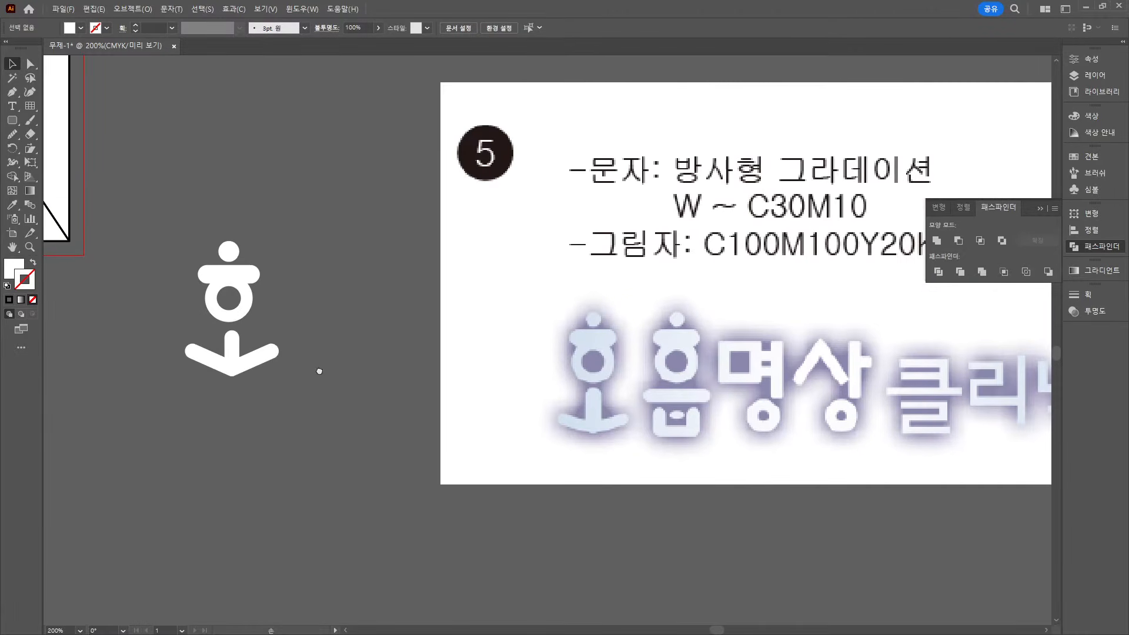
left_click_drag(238, 324, 205, 382)
left_click(509, 27)
key("ctrl+z")
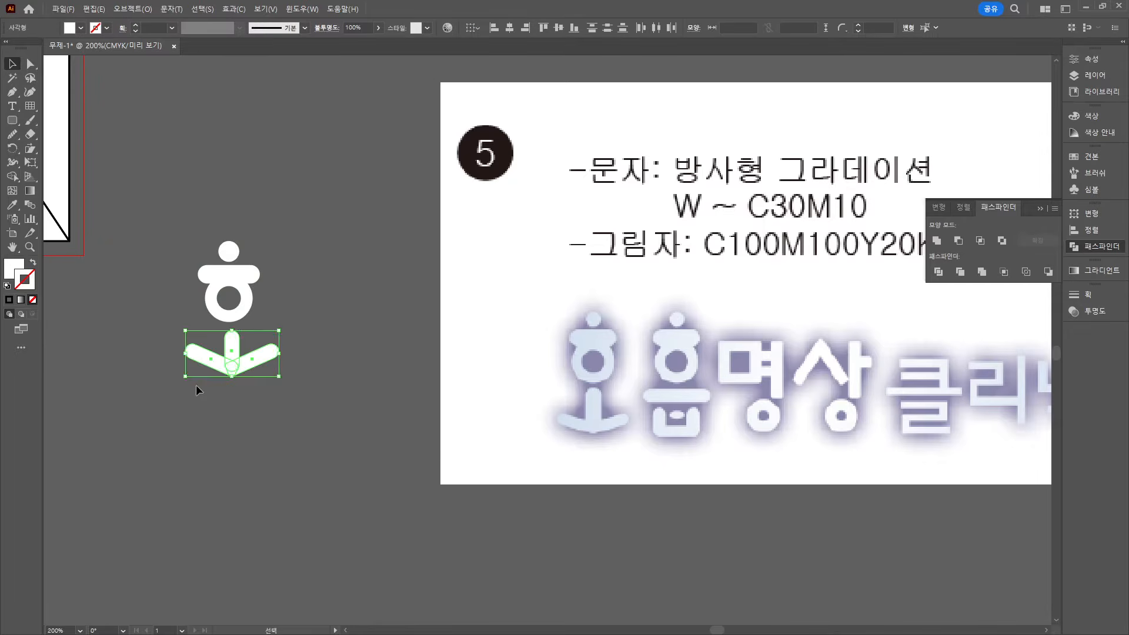
key("ctrl+g")
Align the upper and lower parts of the letter on a common horizontal centre and nudge the lower group up slightly
left_click_drag(199, 240, 211, 406)
left_click(509, 27)
left_click(317, 304)
key("ctrl+z")
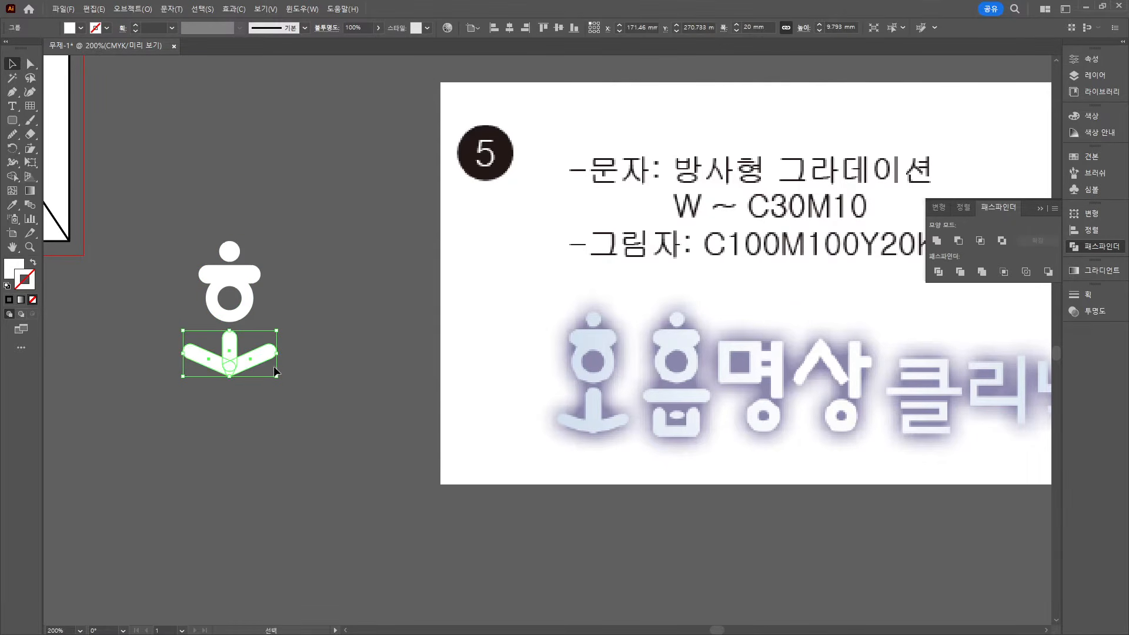
key("Up")
key("Up")
left_click(346, 276)
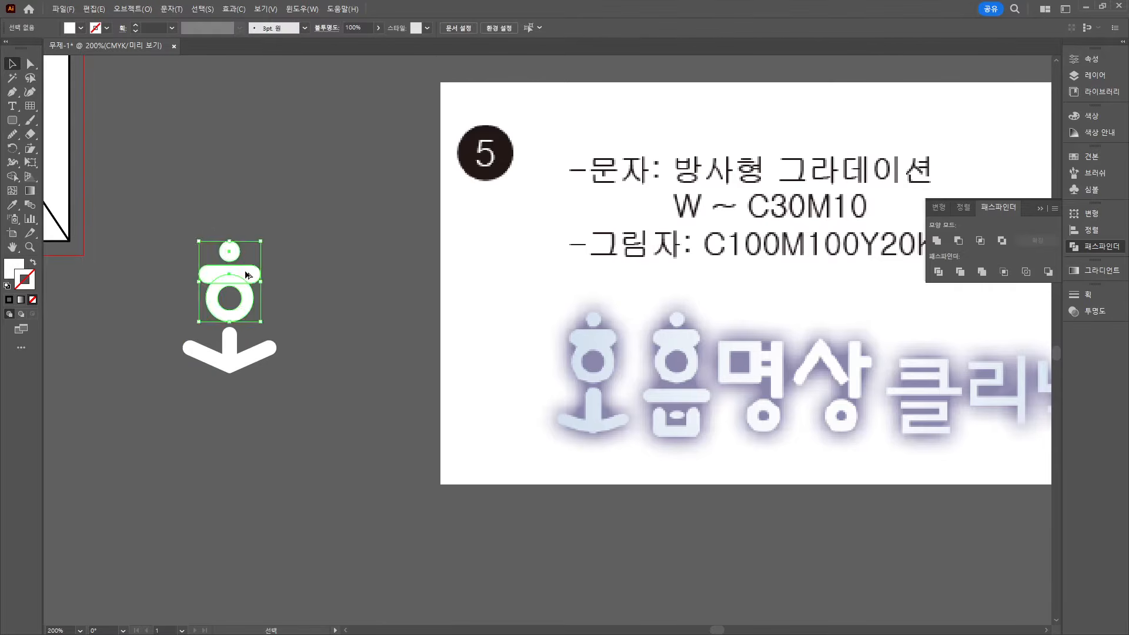
Duplicate the letter's upper part beside it and add one horizontal and two vertical rounded bars, about 17.9 × 3.2 mm each, beneath the copy
left_click_drag(247, 275, 353, 275)
left_click_drag(257, 277, 295, 382)
scroll(345, 355, "up", 2)
left_click(453, 369)
left_click_drag(387, 365, 306, 467)
left_click_drag(293, 386, 371, 387)
left_click_drag(371, 387, 411, 412)
Draw a small ellipse between the tops of the two vertical bars and delete the spare horizontal bar
left_click_drag(12, 120, 68, 149)
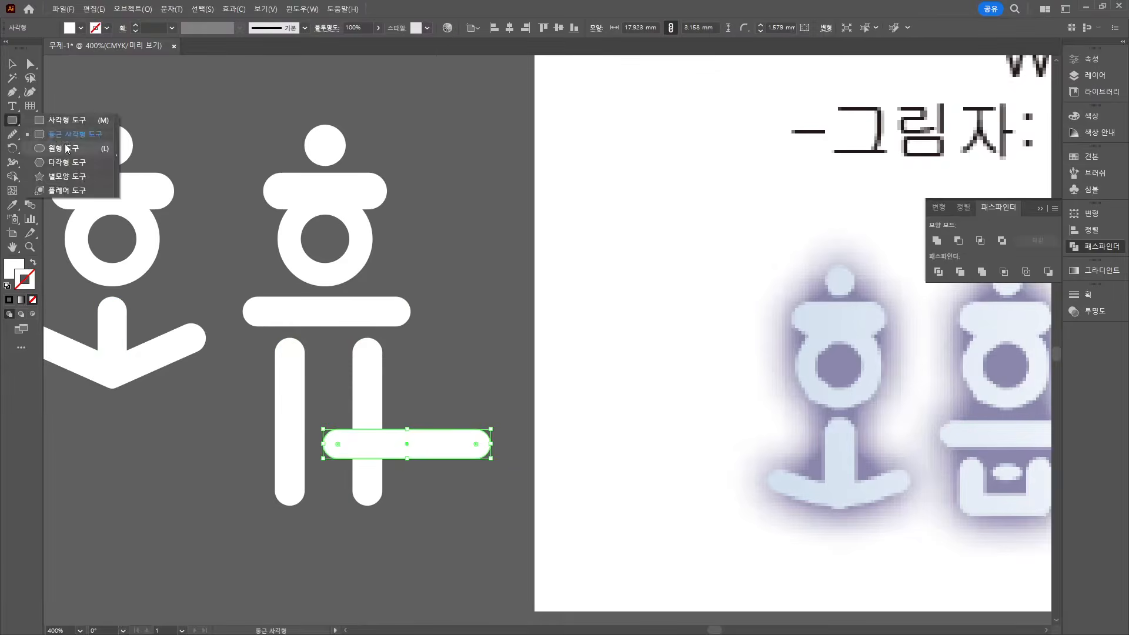
left_click_drag(315, 368, 349, 387)
key("Delete")
Join the two vertical bars with a rectangle and reposition the ellipse and the left vertical bar
key("m")
left_click_drag(274, 400, 381, 430)
key("v")
left_click_drag(338, 379, 335, 368)
left_click_drag(290, 447, 287, 447)
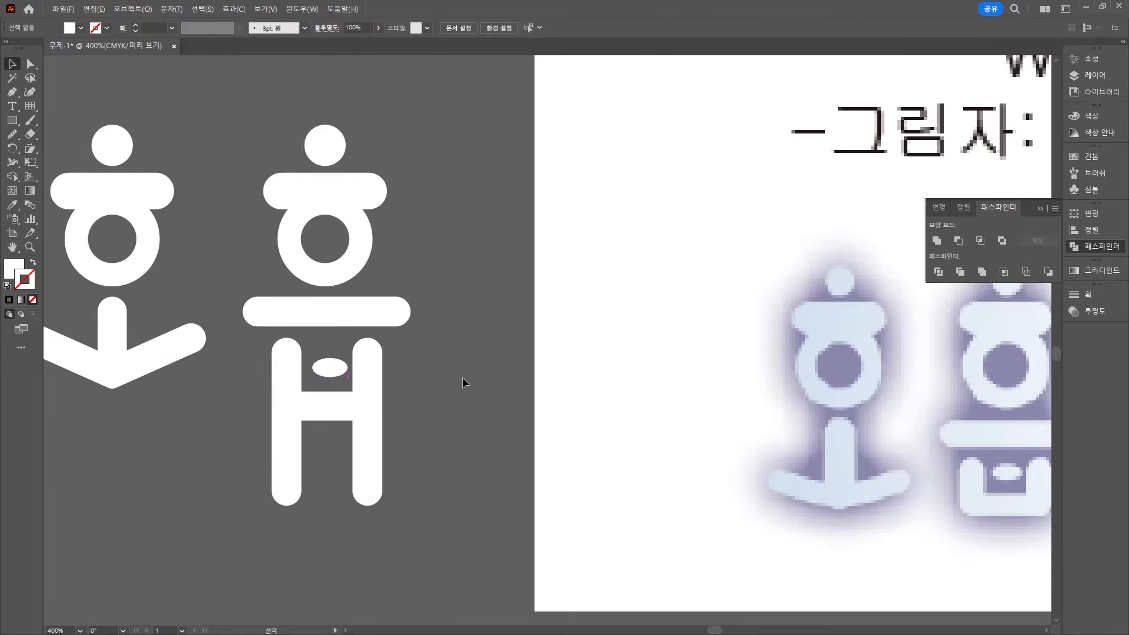
Split the joined bars with Divide, ungroup the pieces and delete both vertical bar parts below the crossbar
left_click_drag(462, 377, 395, 343)
left_click(12, 91)
key("v")
left_click_drag(379, 493, 265, 376)
left_click(938, 271)
right_click(382, 353)
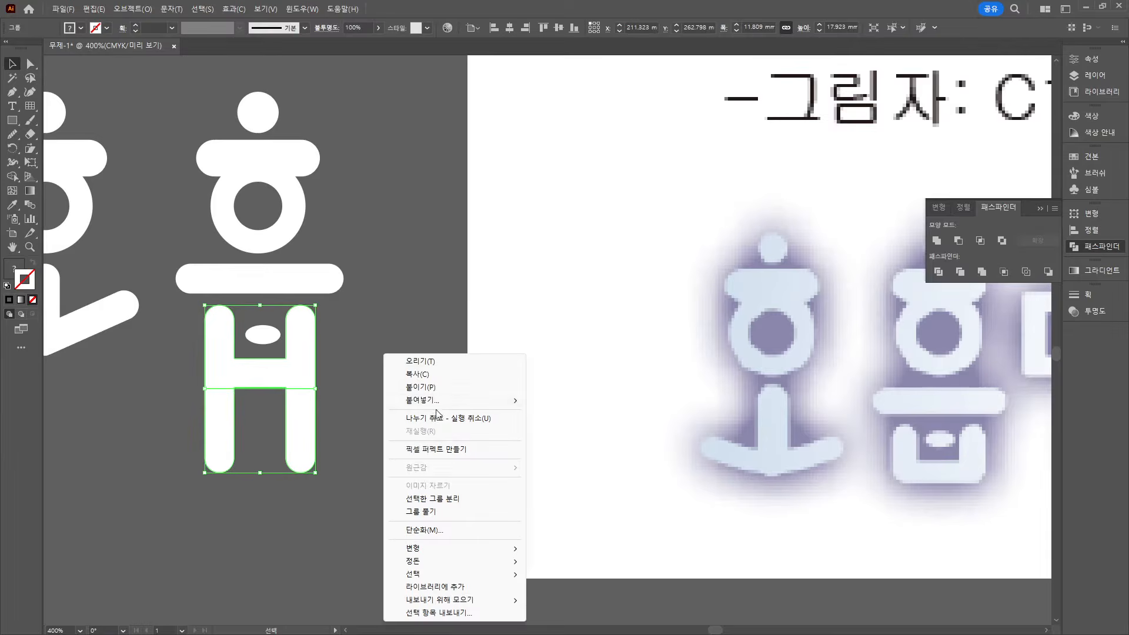
left_click(420, 512)
left_click(305, 431)
key("Delete")
left_click(222, 423)
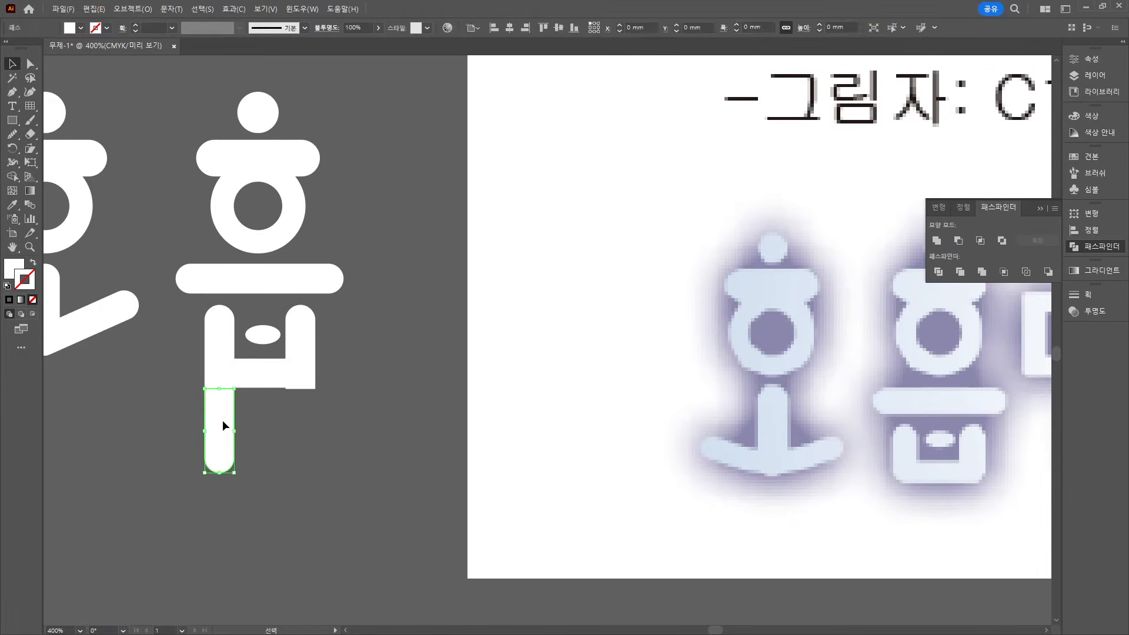
key("Delete")
Straighten the lower edge of the U-shaped part by removing the two surplus anchor points of its notch
scroll(298, 430, "up", 3)
left_click(101, 194)
left_click_drag(103, 195, 197, 242)
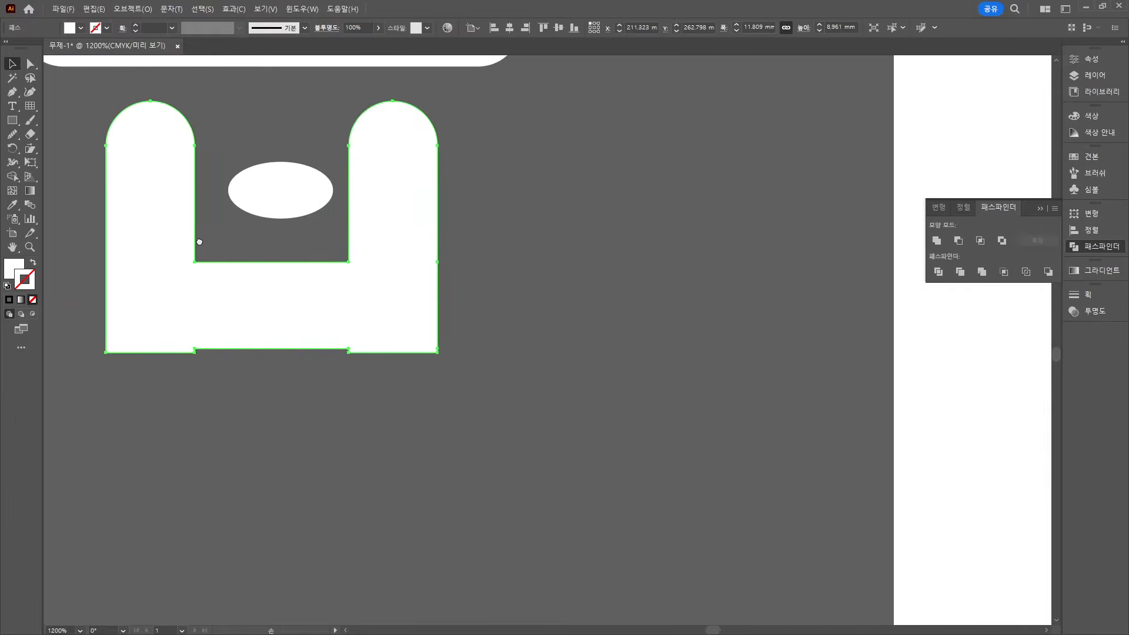
left_click(20, 94)
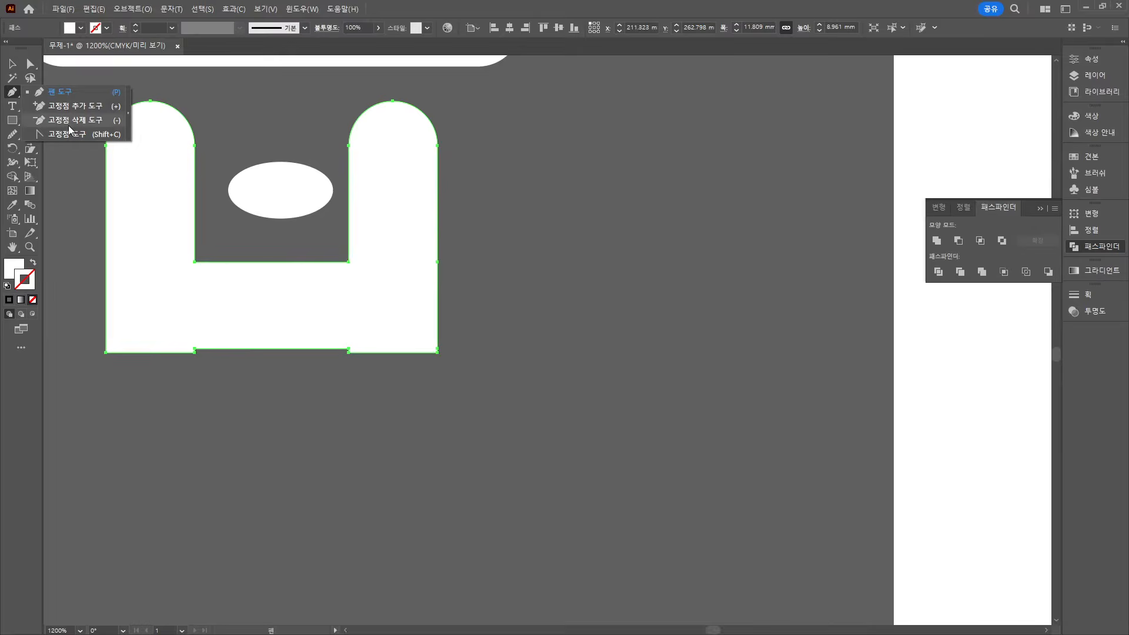
left_click(69, 123)
left_click(195, 351)
left_click(349, 351)
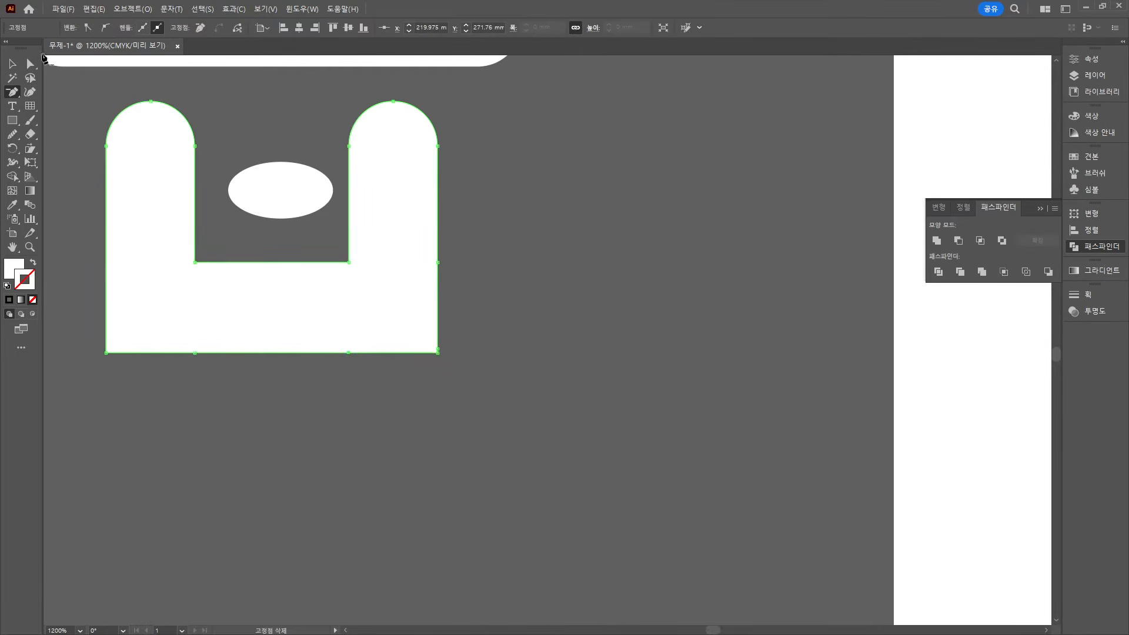
Remove the extra anchor point at the U shape's lower right corner
left_click(30, 63)
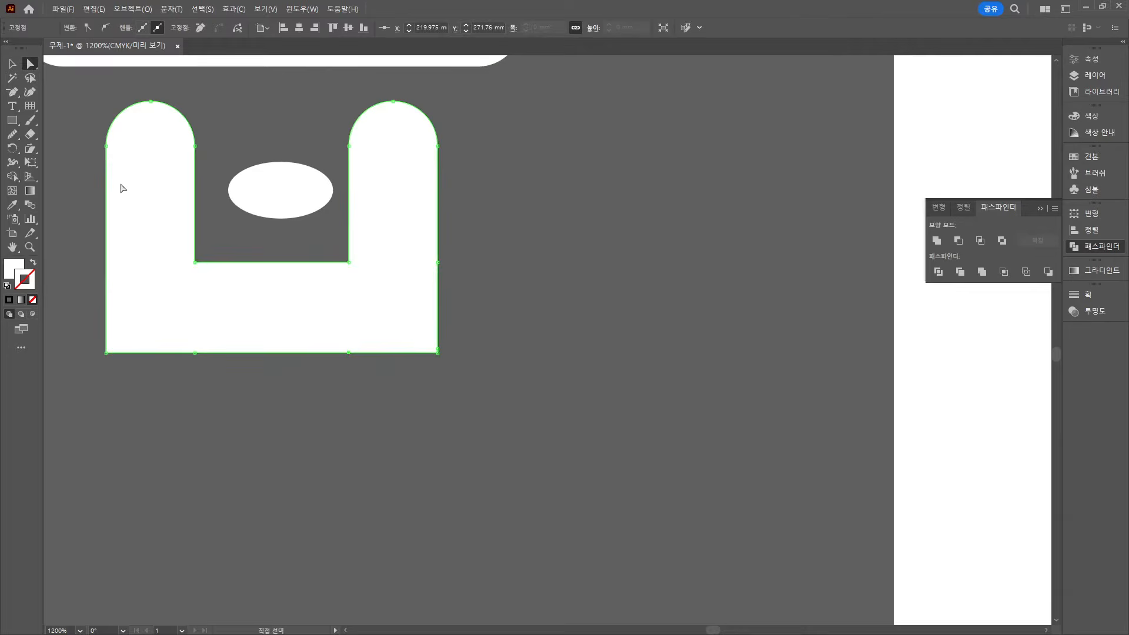
left_click(135, 332)
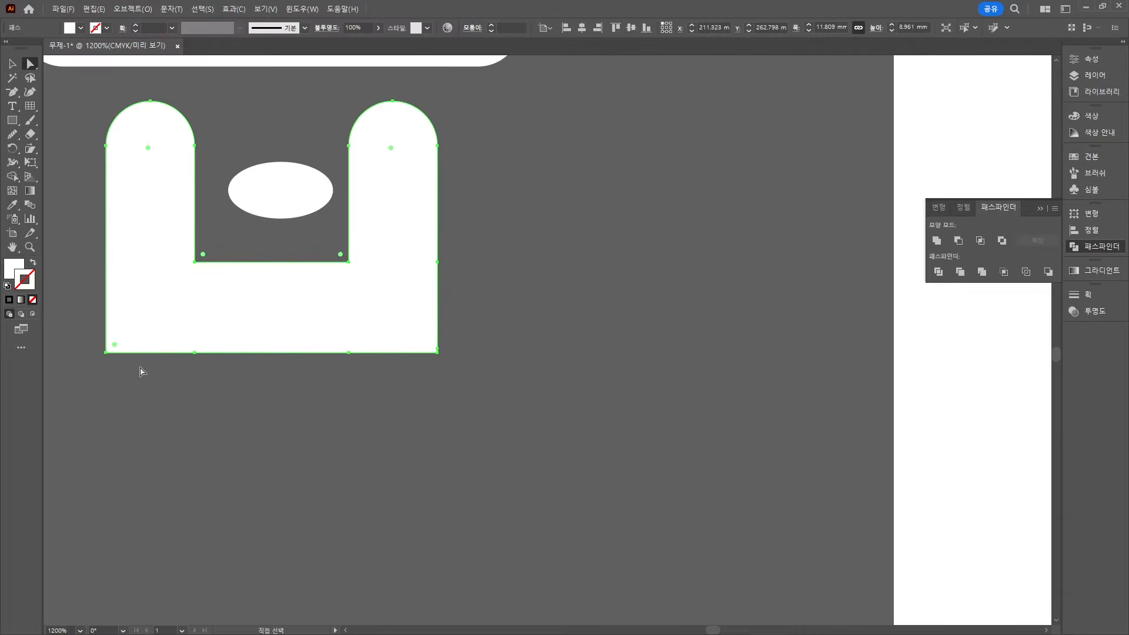
left_click(12, 94)
left_click(438, 353)
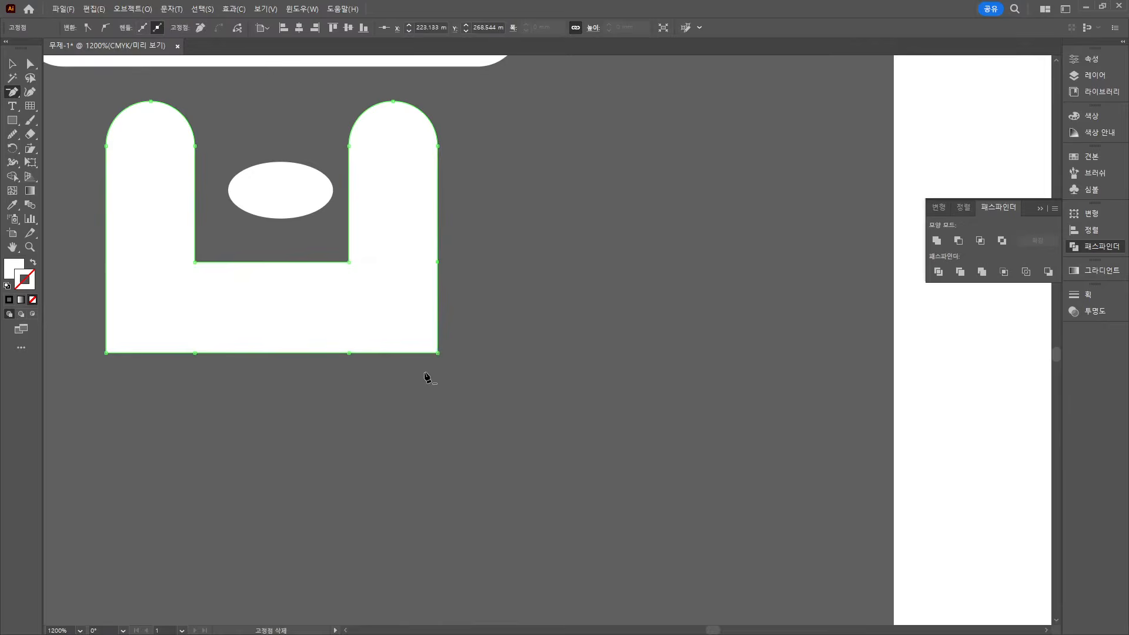
Round both bottom corners of the U shape with a radius of about 1.35 mm
left_click(158, 315)
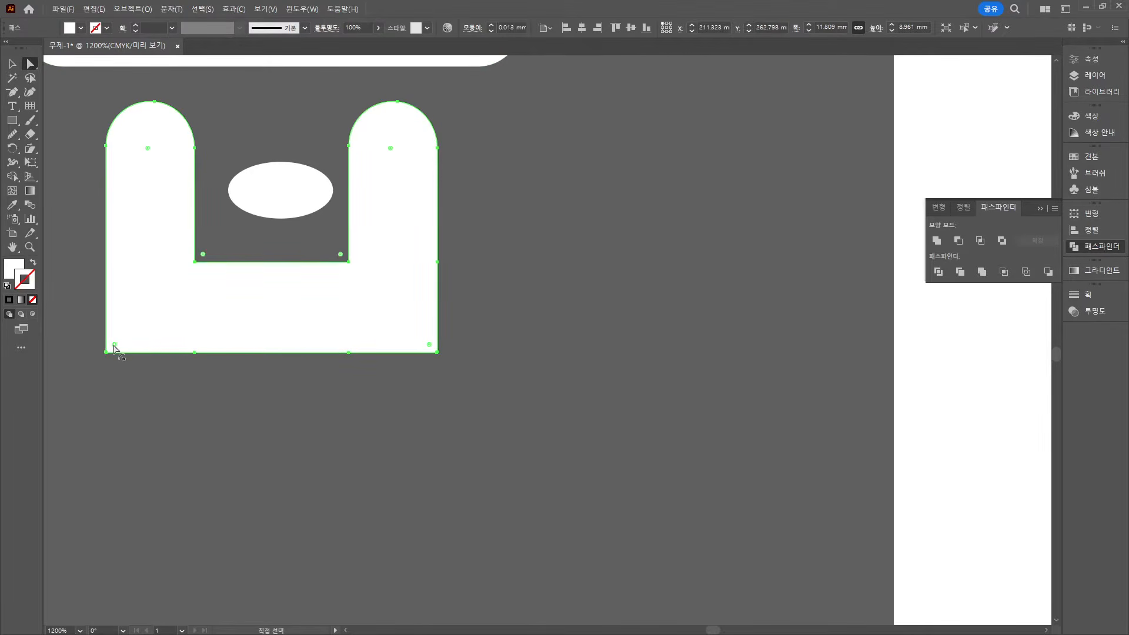
left_click_drag(114, 349, 135, 326)
key("ctrl+z")
left_click_drag(430, 348, 400, 316)
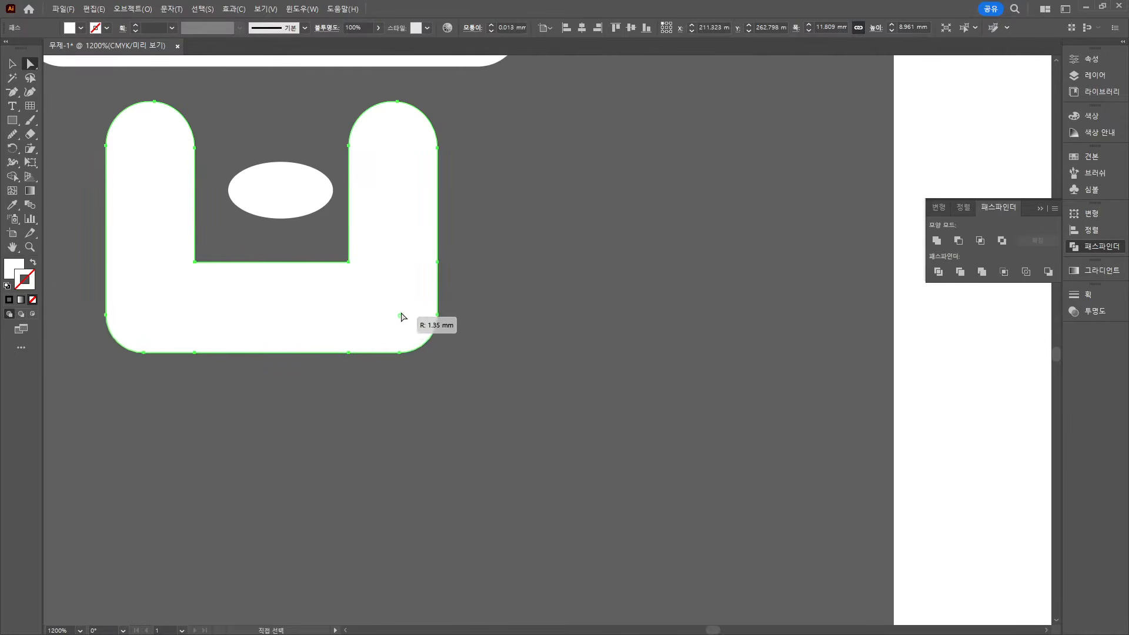
left_click(537, 318)
Centre the small ellipse between the U shape's arms and lower the arm tops slightly
scroll(532, 352, "down", 3)
scroll(305, 390, "right", 5)
scroll(305, 390, "up", 1)
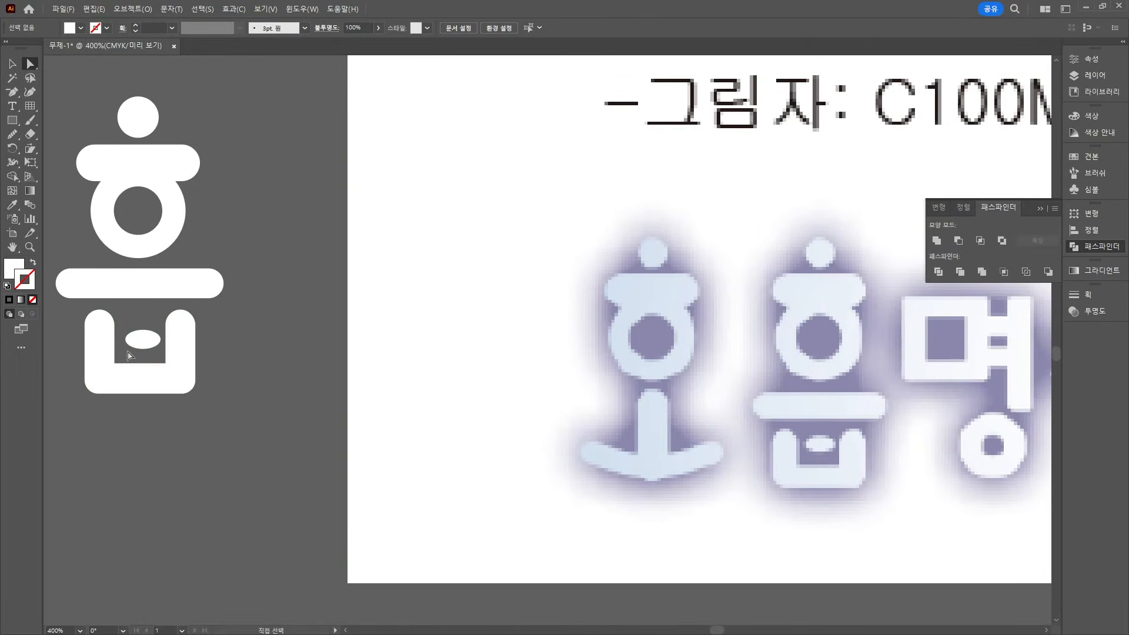
left_click_drag(148, 338, 143, 343)
left_click_drag(69, 298, 157, 318)
key("ctrl+z")
left_click_drag(230, 329, 232, 329)
key("Down")
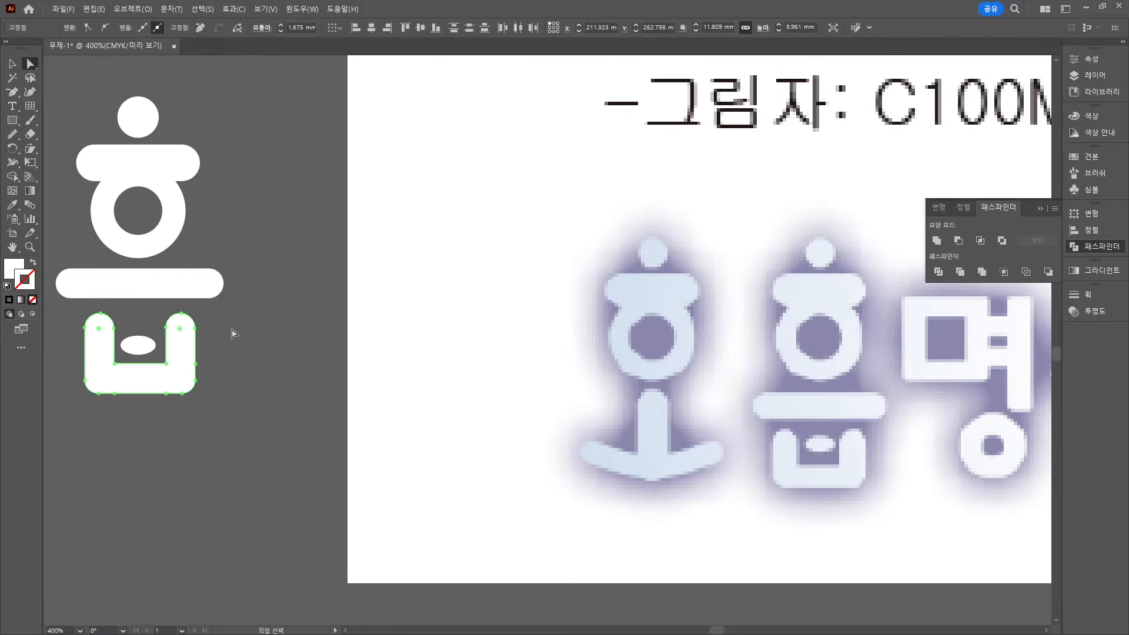
left_click(226, 320)
Align the ellipse and U shape on a common horizontal centre and nudge them up slightly
left_click(11, 64)
scroll(237, 322, "down", 2)
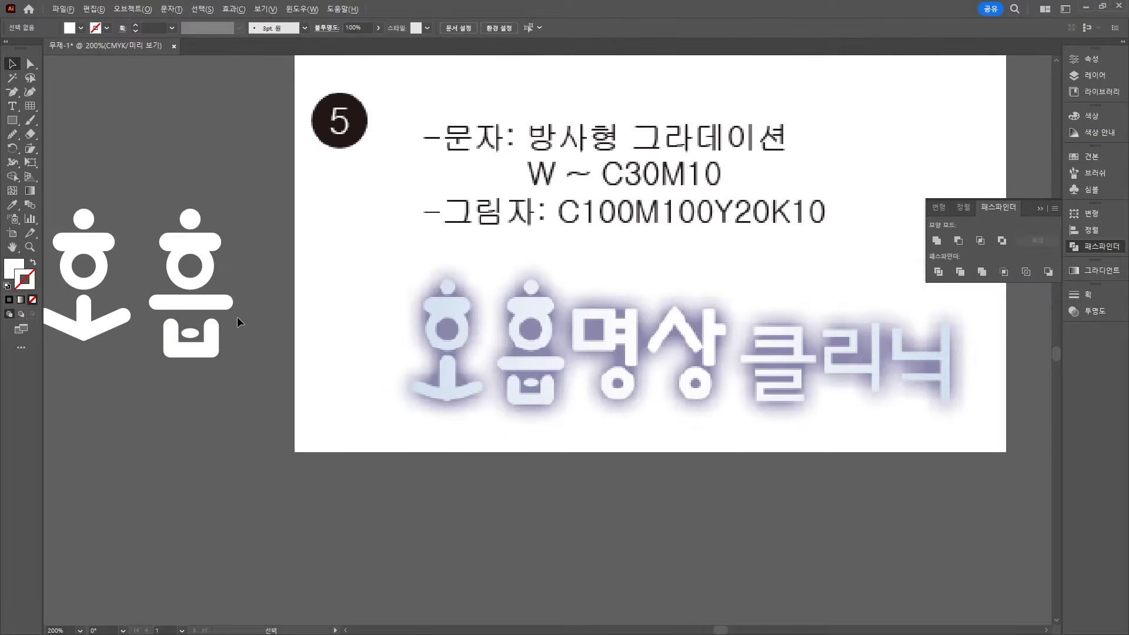
left_click(200, 348)
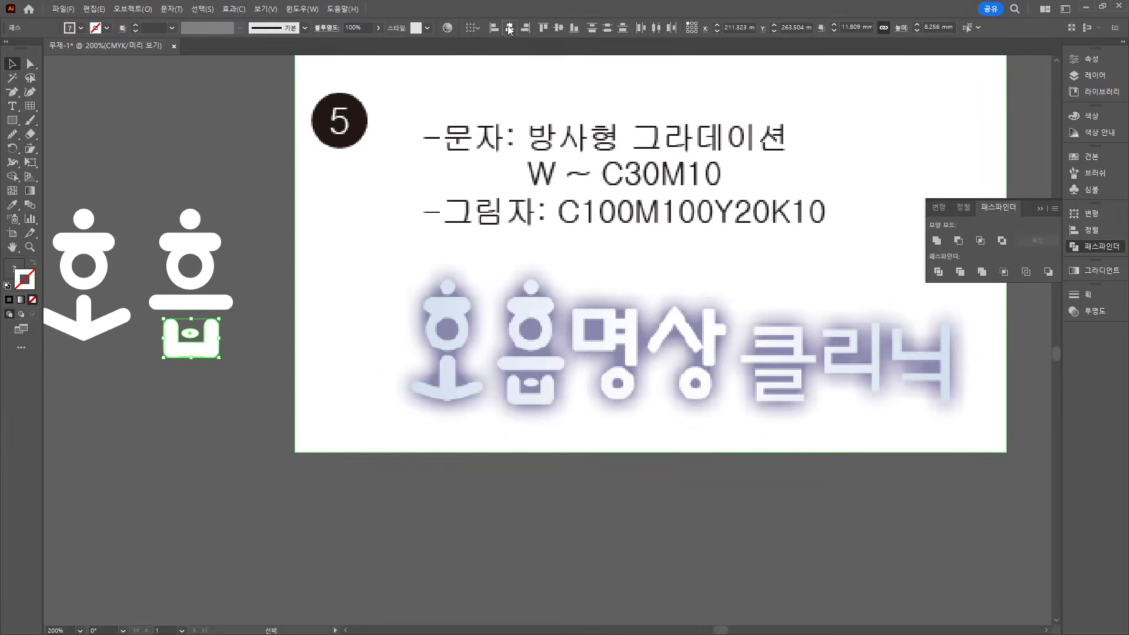
left_click(509, 28)
key("Up")
key("Up")
left_click(276, 241)
Nudge the letter 호 closer to 흡 and slightly down, and move the reference image farther from the lettering
left_click_drag(52, 189, 134, 392)
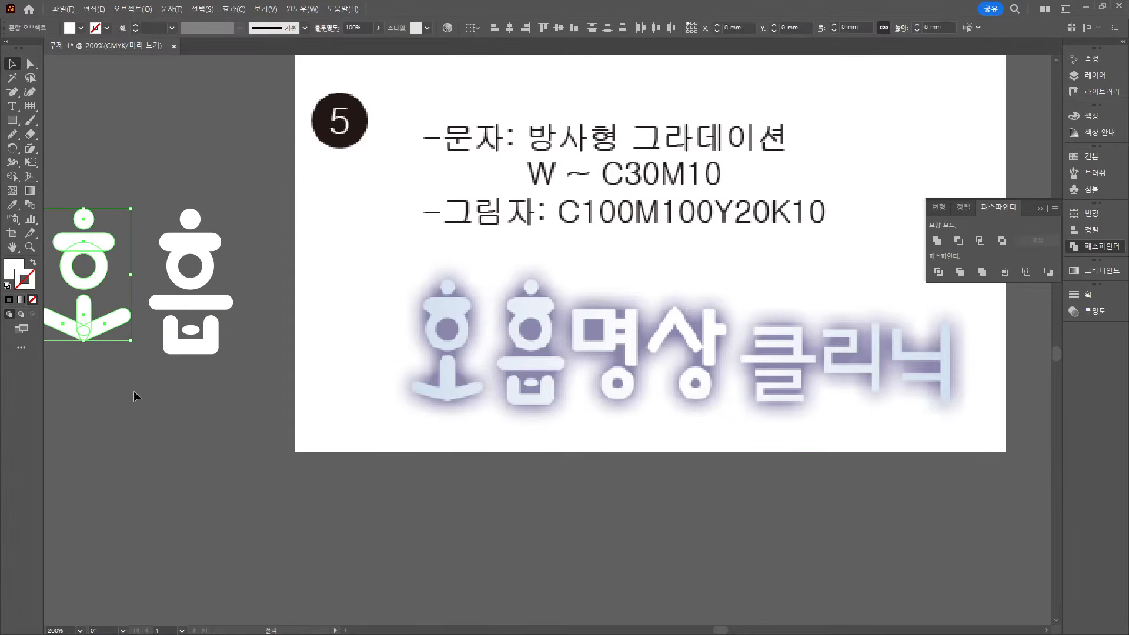
key("Right")
key("Right")
key("Down")
key("Right")
key("Right")
left_click_drag(529, 356, 698, 389)
scroll(774, 394, "down", 1)
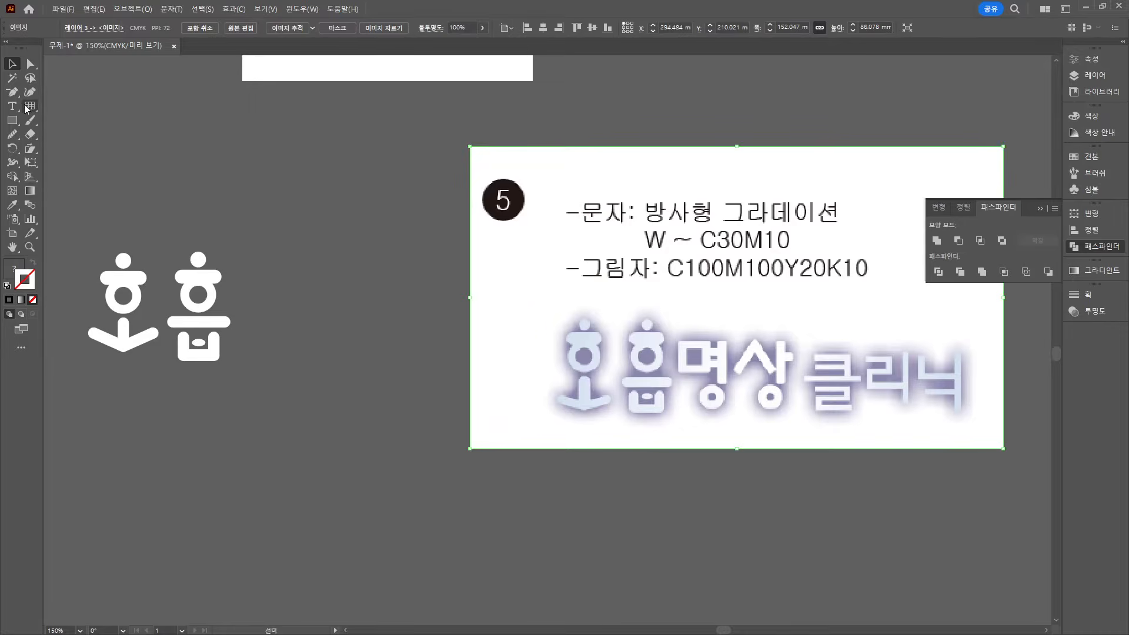
Add the text 명상 and enlarge it to about 51 pt beside the custom letters
left_click(309, 323)
key("BackSpace")
type("명")
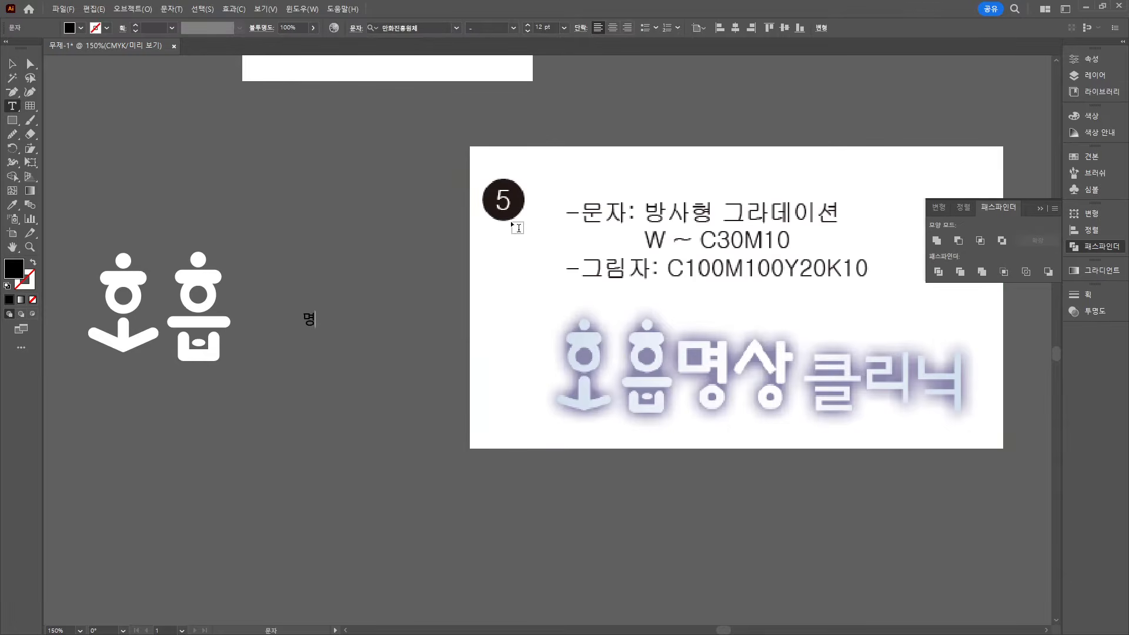
type("상")
left_click(11, 65)
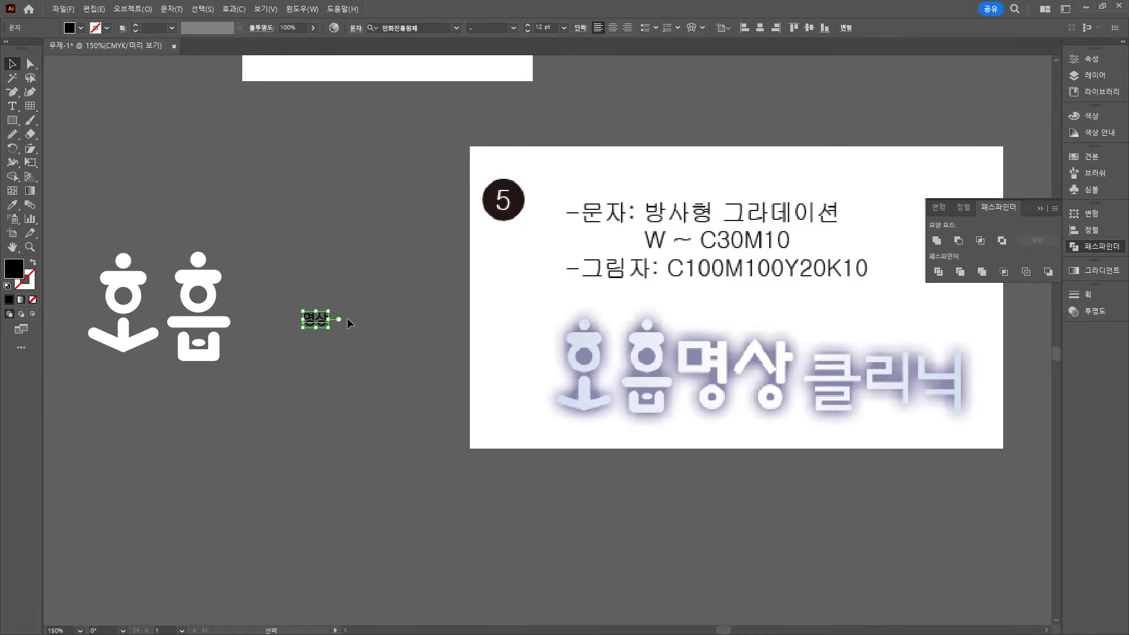
left_click_drag(328, 312, 285, 334)
Duplicate the 명상 text beside the original and replace the copy's wording with 클리닉
left_click_drag(285, 333, 420, 334)
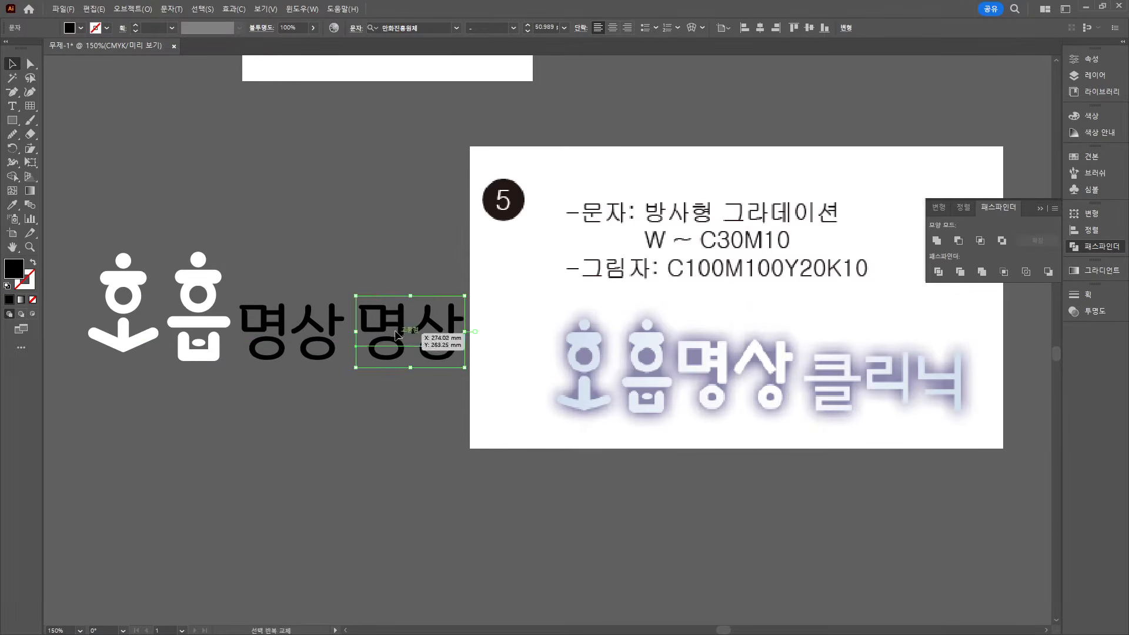
double_click(419, 335)
key("ctrl+a")
type("ㅋ클리닉")
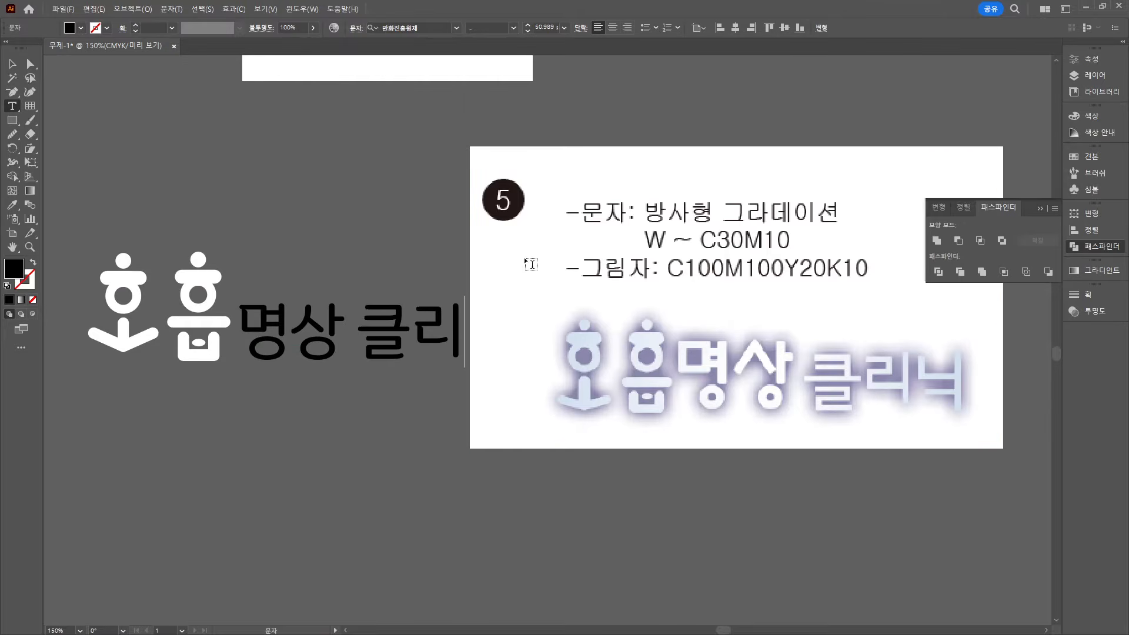
key("ctrl+shift+Left")
Change the font of the text 클리닉 to HY중고딕
left_click(456, 27)
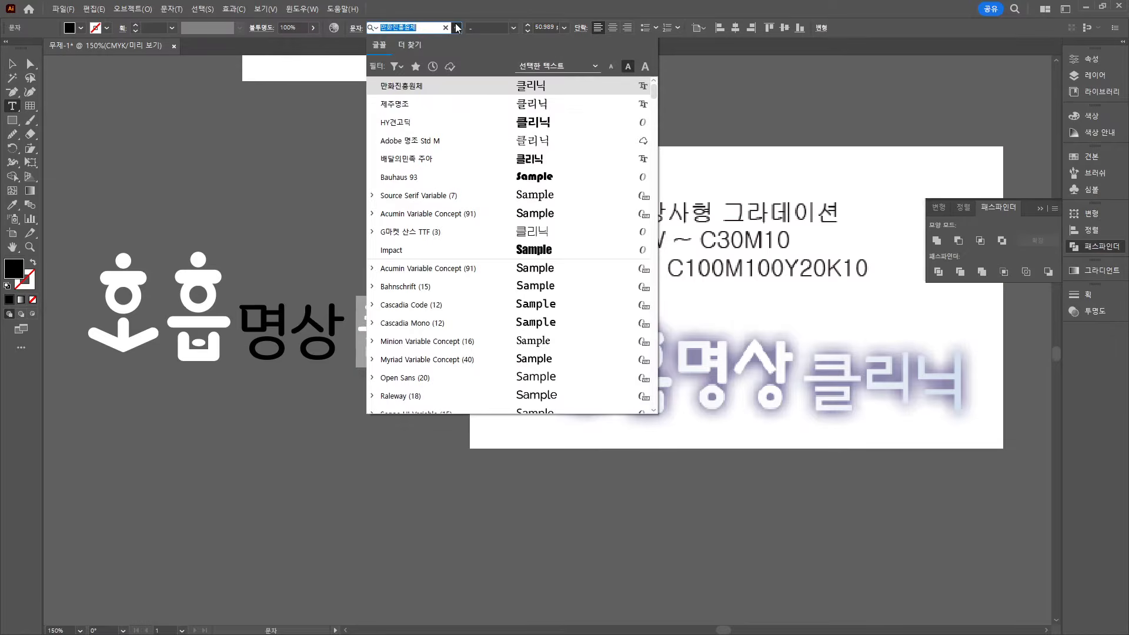
left_click_drag(654, 94, 657, 116)
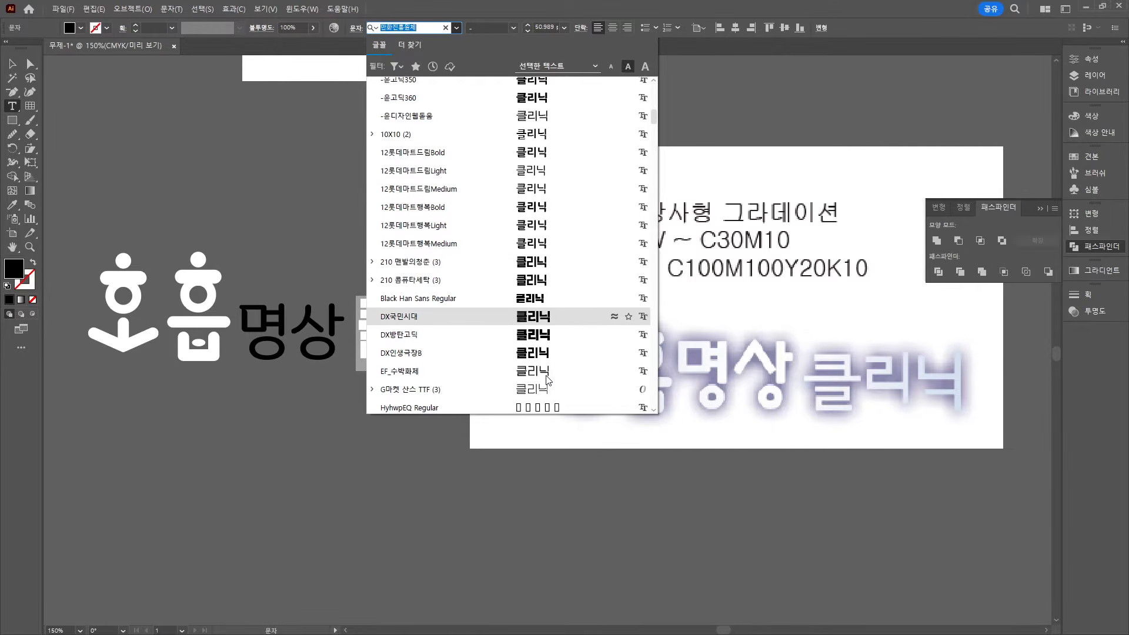
left_click(439, 26)
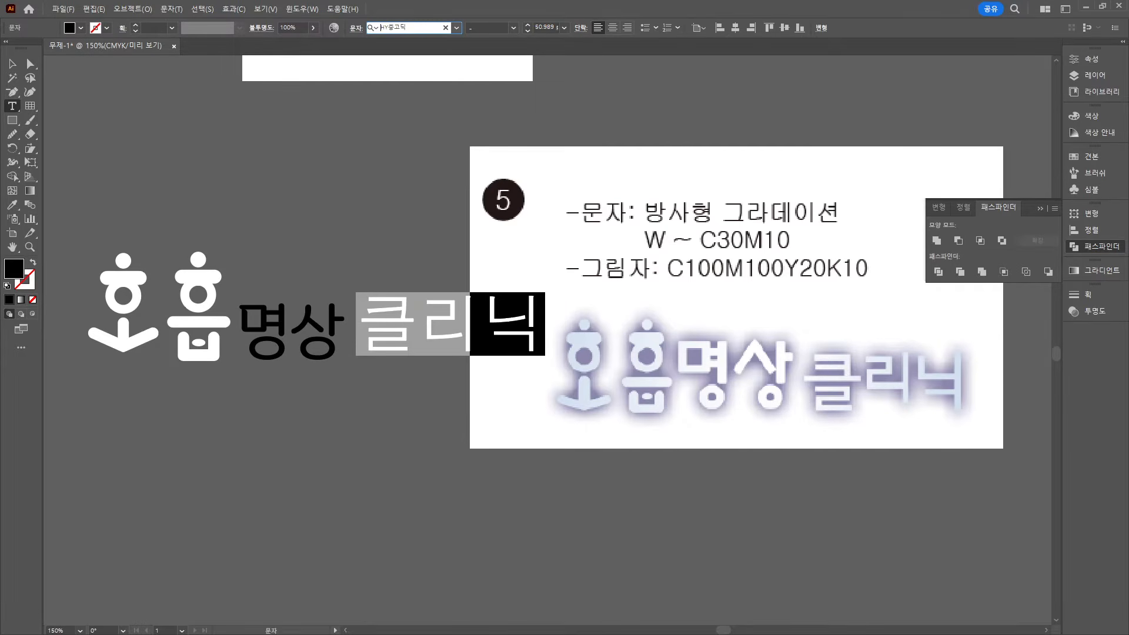
key("Escape")
Place 클리닉 next to 명상 with their lower edges level and move the reference image clear of the text
left_click(373, 216)
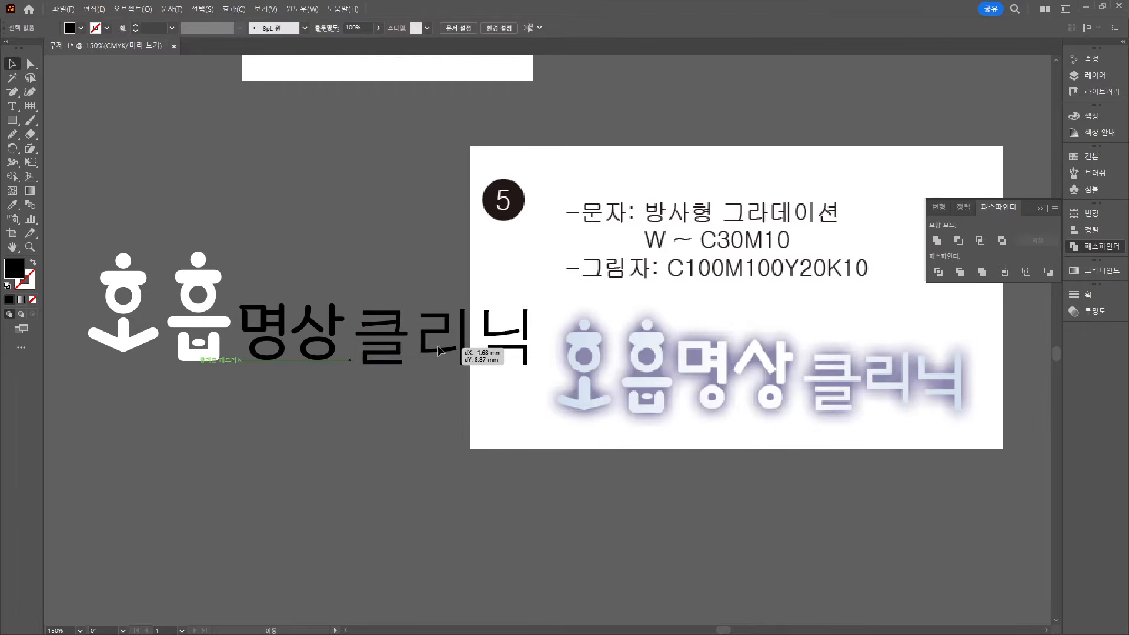
left_click(515, 310)
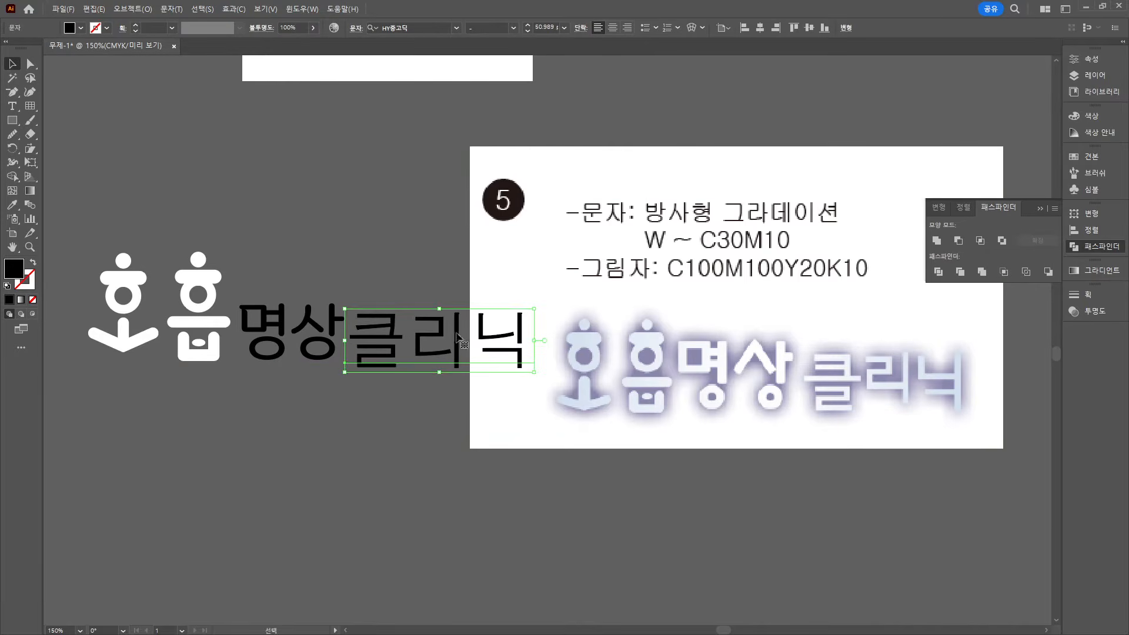
left_click_drag(607, 434, 748, 334)
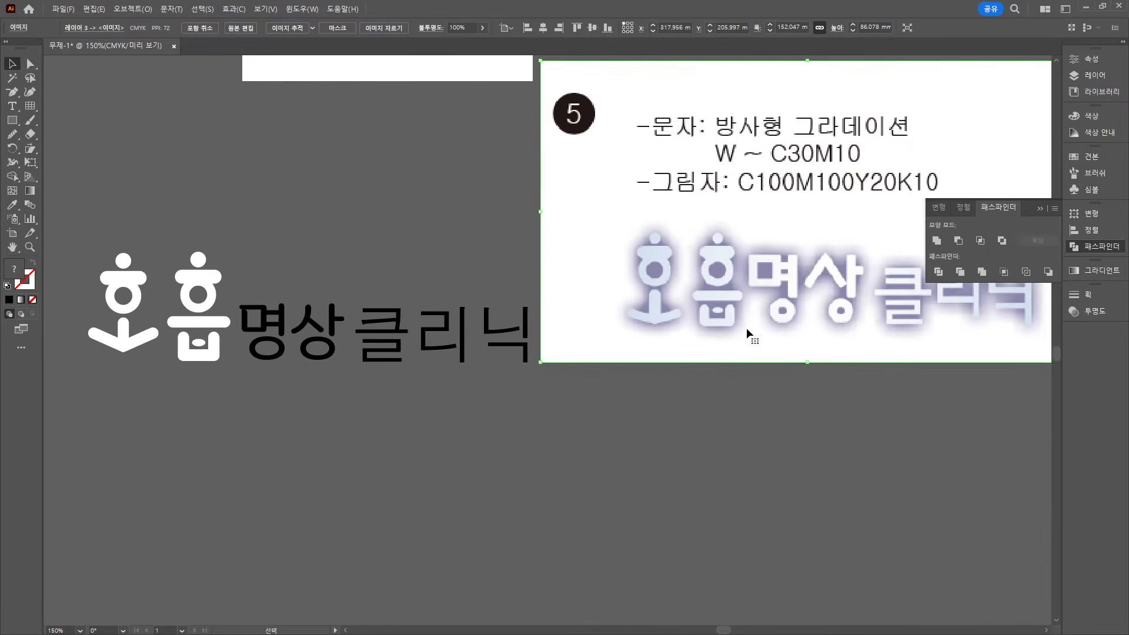
Convert the text 클리닉 to outlines and ungroup its letters
right_click(461, 337)
left_click(477, 453)
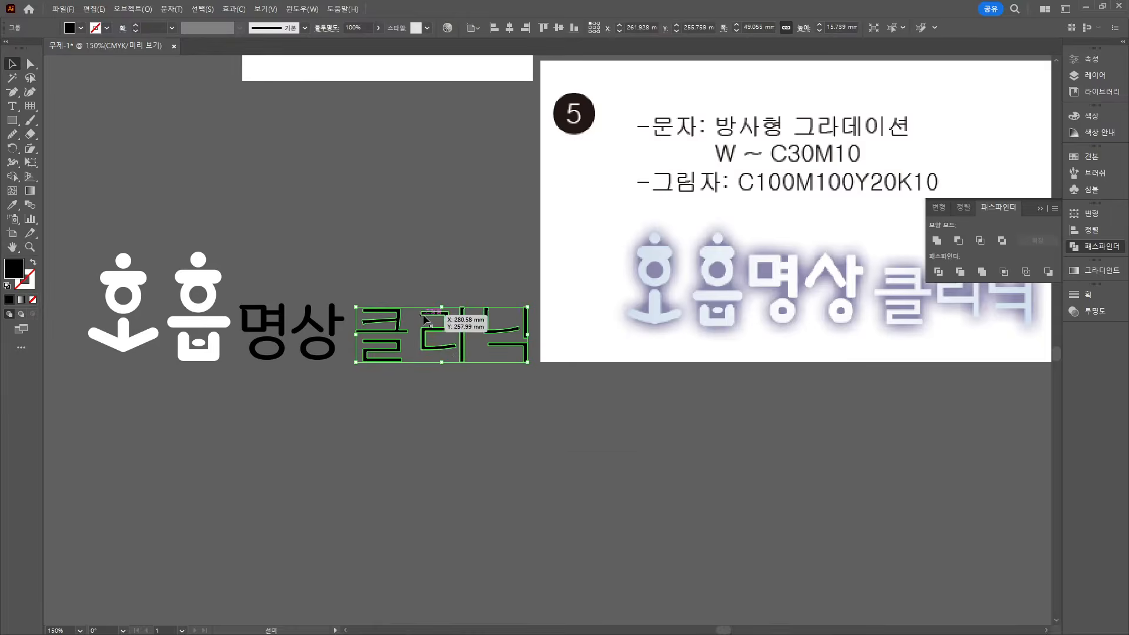
right_click(424, 316)
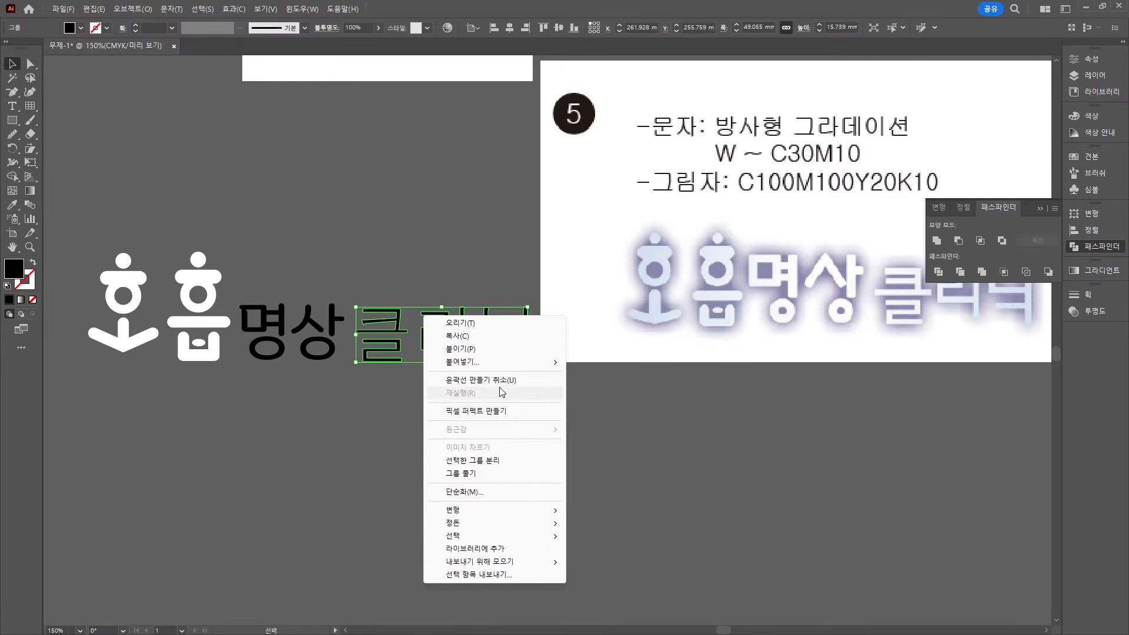
left_click(461, 473)
Release the compound path of the outlined letter 닉 into separate strokes
left_click(751, 390)
left_click_drag(751, 390, 582, 394)
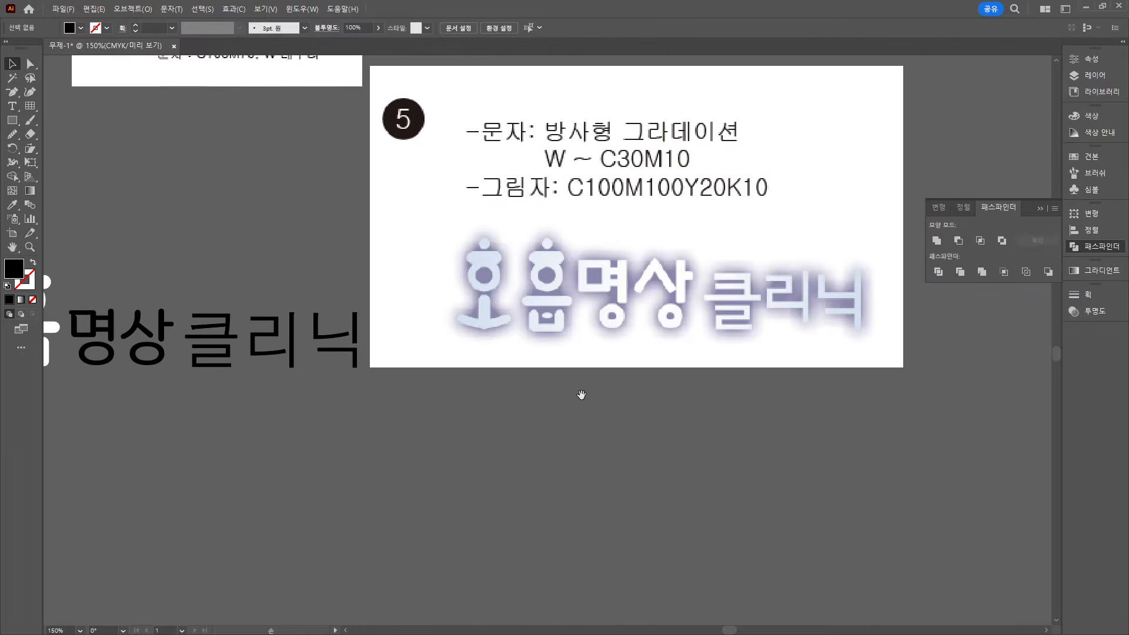
left_click(355, 355)
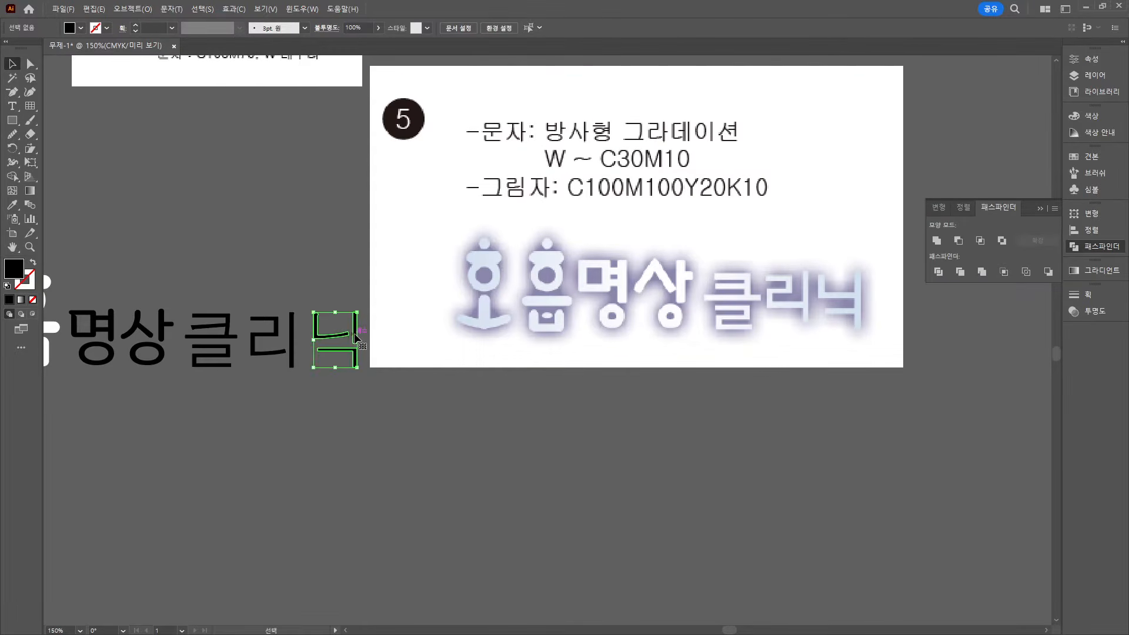
scroll(356, 365, "up", 3)
scroll(355, 364, "up", 2)
right_click(364, 323)
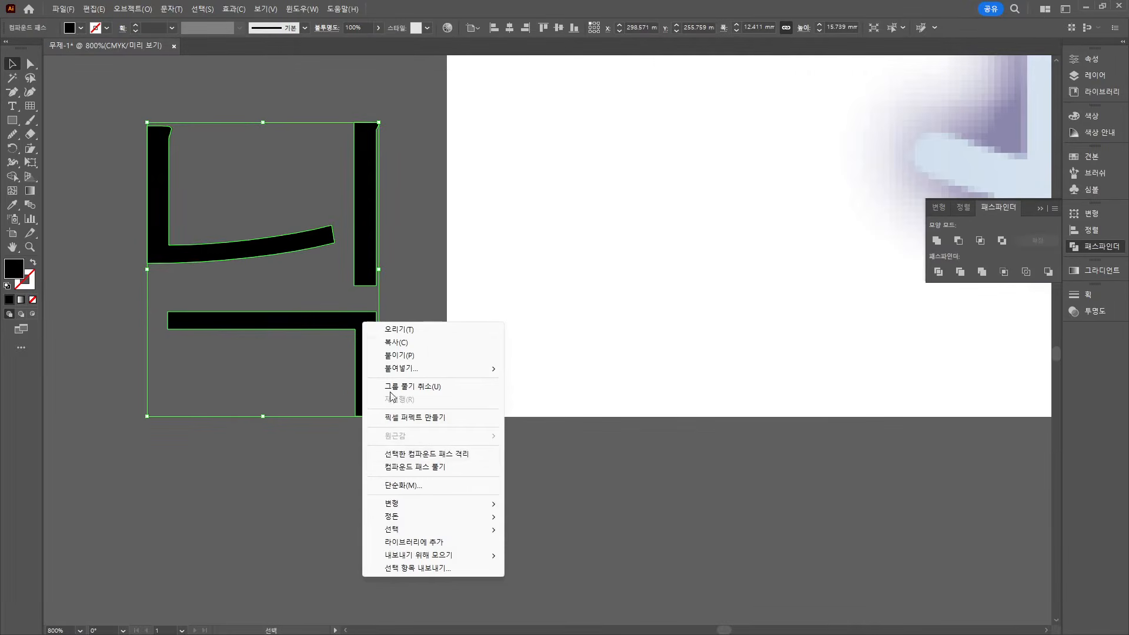
left_click(418, 467)
Extend the lower end of the ㅣ stroke in 닉 down so it joins the final ㄱ
left_click(365, 259)
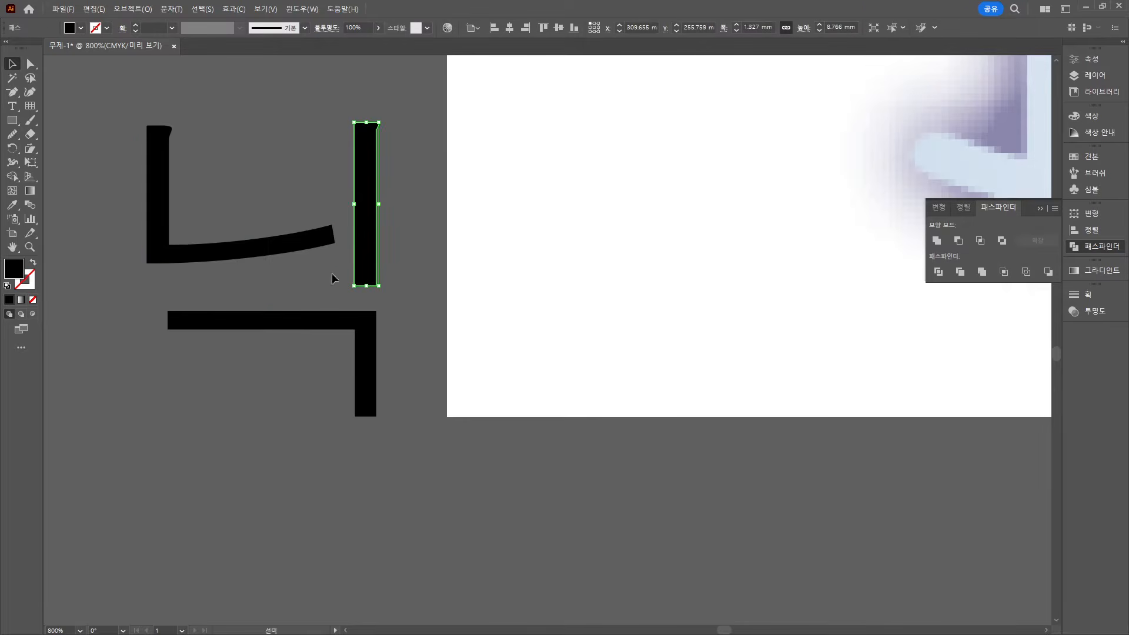
left_click(30, 64)
left_click_drag(337, 275, 371, 330)
left_click_drag(340, 255, 365, 242)
scroll(406, 244, "down", 3)
scroll(406, 248, "down", 2)
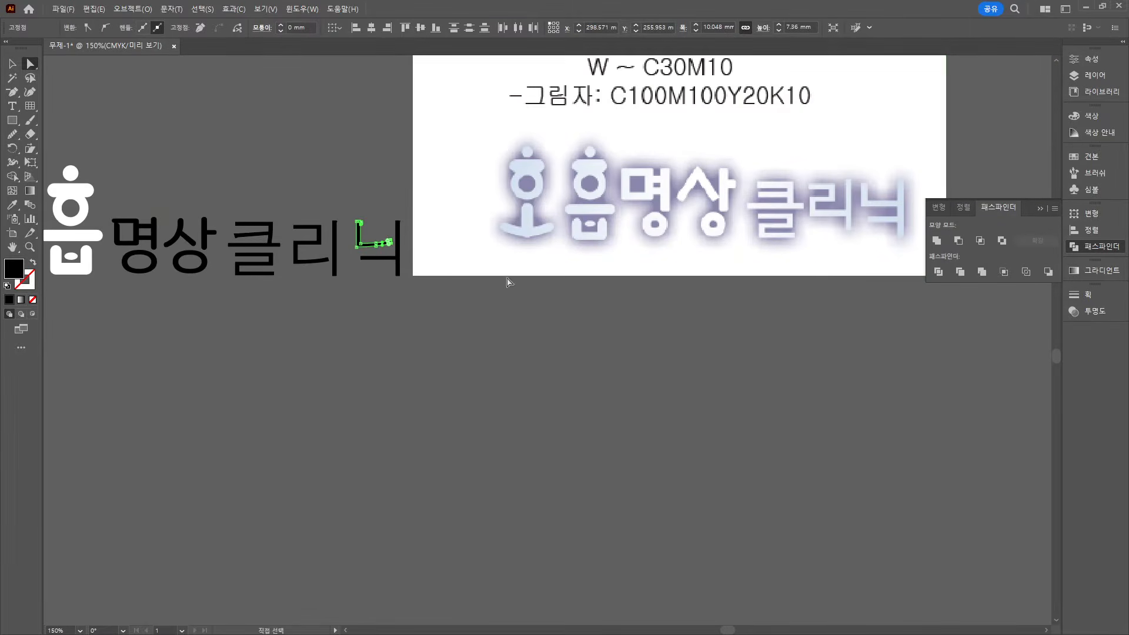
scroll(371, 236, "up", 5)
left_click(328, 274)
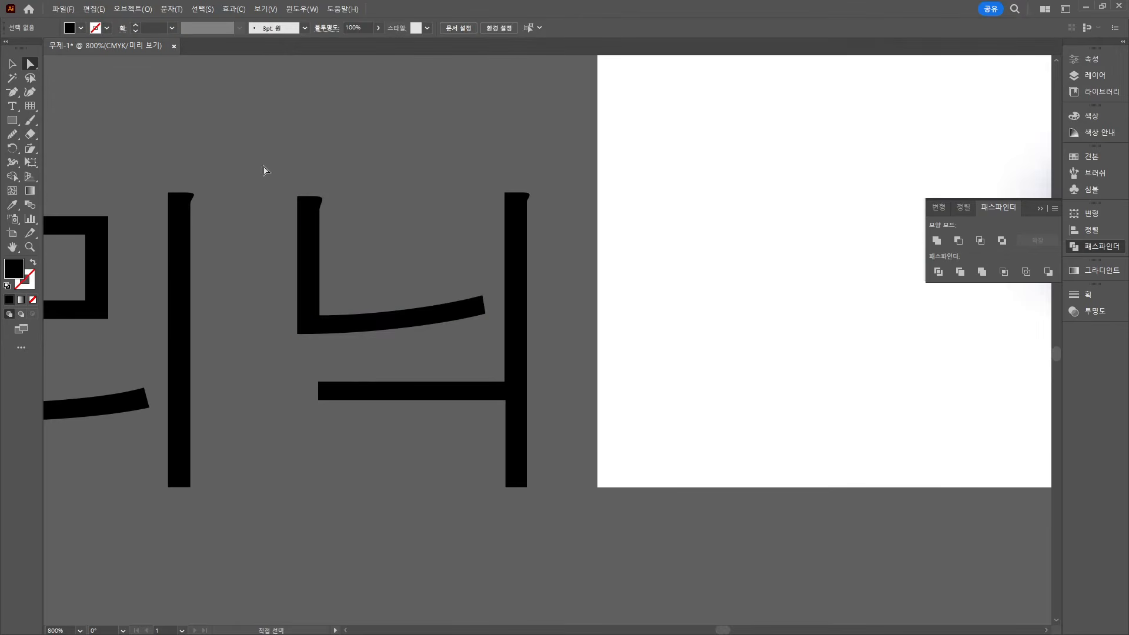
Draw a black rectangle about 1.1 × 7.3 mm over the vertical part of ㄴ in 닉 and delete the original curved ㄴ
left_click_drag(12, 120, 75, 115)
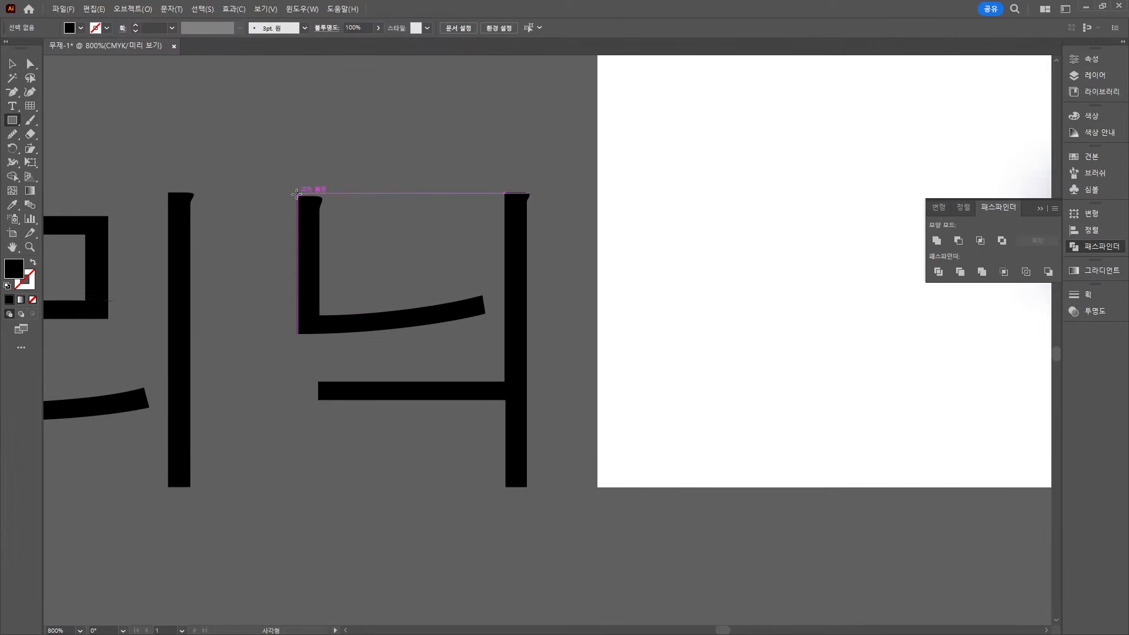
left_click_drag(296, 194, 318, 333)
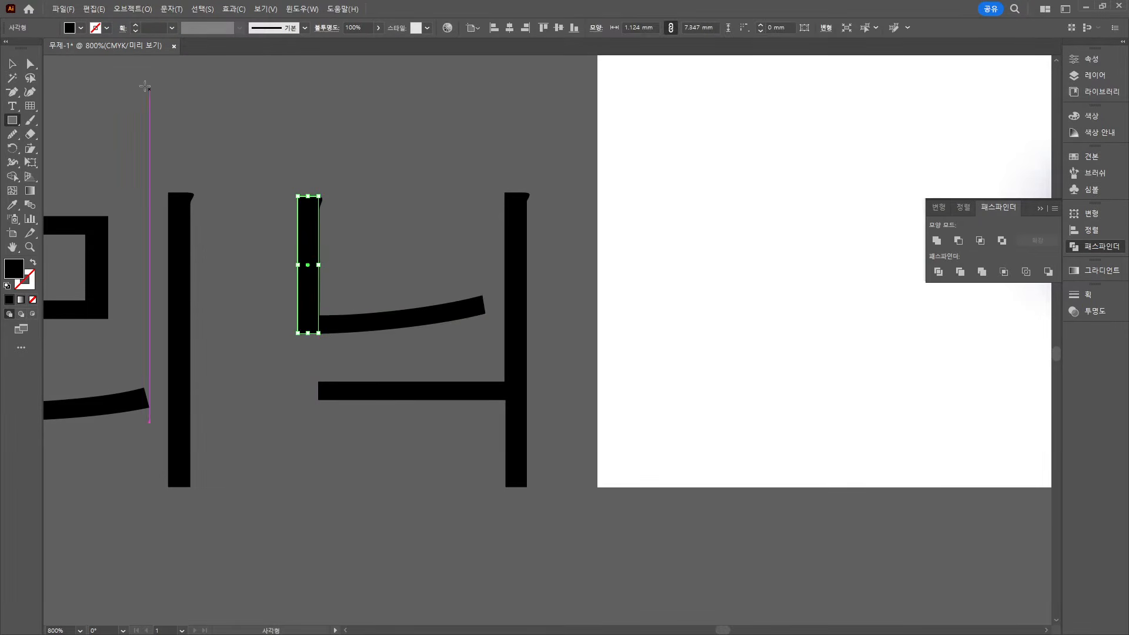
left_click(12, 65)
left_click(350, 323)
key("Delete")
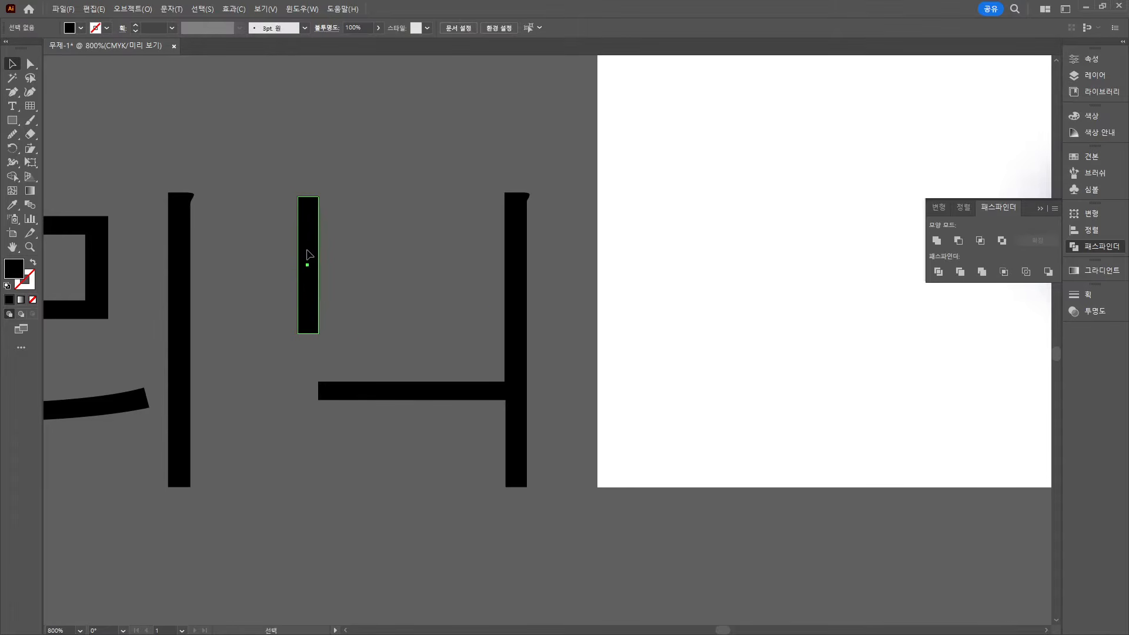
Duplicate the ㄴ bar, rotate the copy horizontal as the base of ㄴ and lengthen it to reach the ㅣ stroke
left_click_drag(308, 252, 368, 231)
left_click_drag(366, 187, 399, 327)
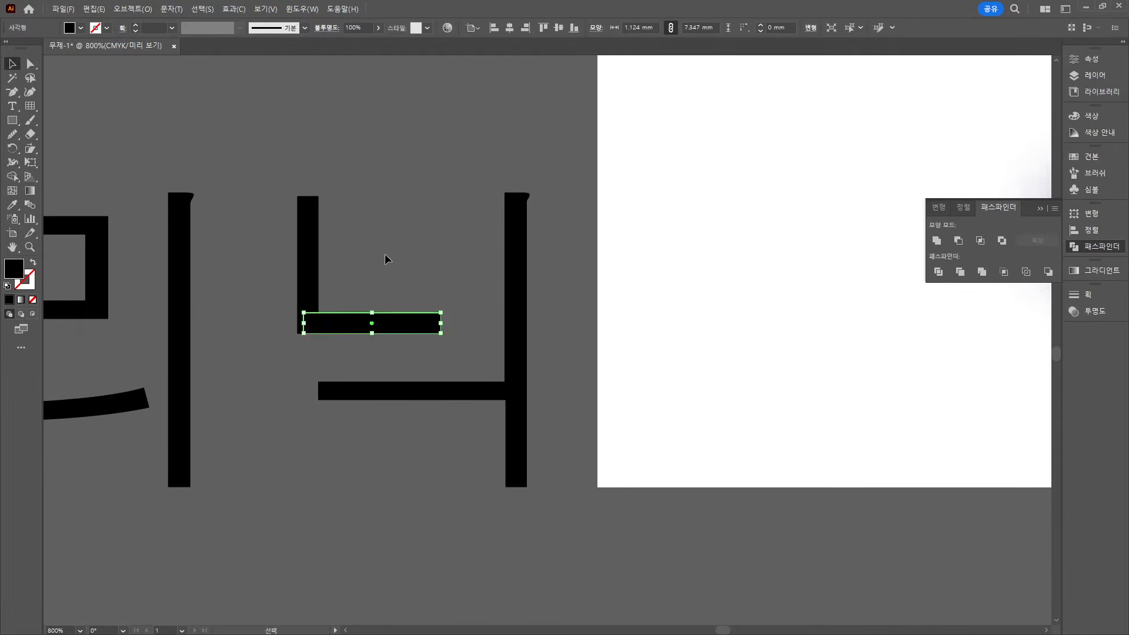
left_click_drag(293, 351, 293, 353)
left_click(490, 316)
left_click(423, 331)
left_click_drag(443, 324, 518, 321)
left_click(460, 243)
Release the compound path of the outlined letter 리 into separate strokes
scroll(460, 244, "down", 3)
mouse_move(703, 274)
left_mouse_down()
mouse_move(686, 298)
mouse_move(107, 302)
left_mouse_up()
scroll(204, 329, "down", 2)
left_click_drag(259, 330, 695, 339)
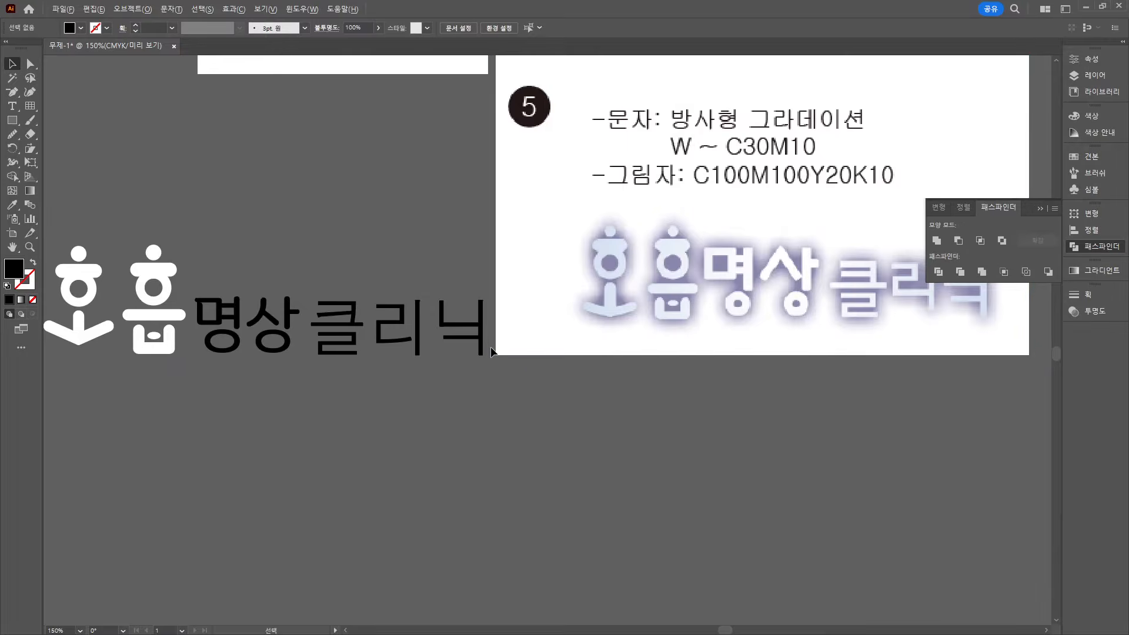
scroll(490, 352, "up", 5)
left_click(239, 285)
right_click(239, 279)
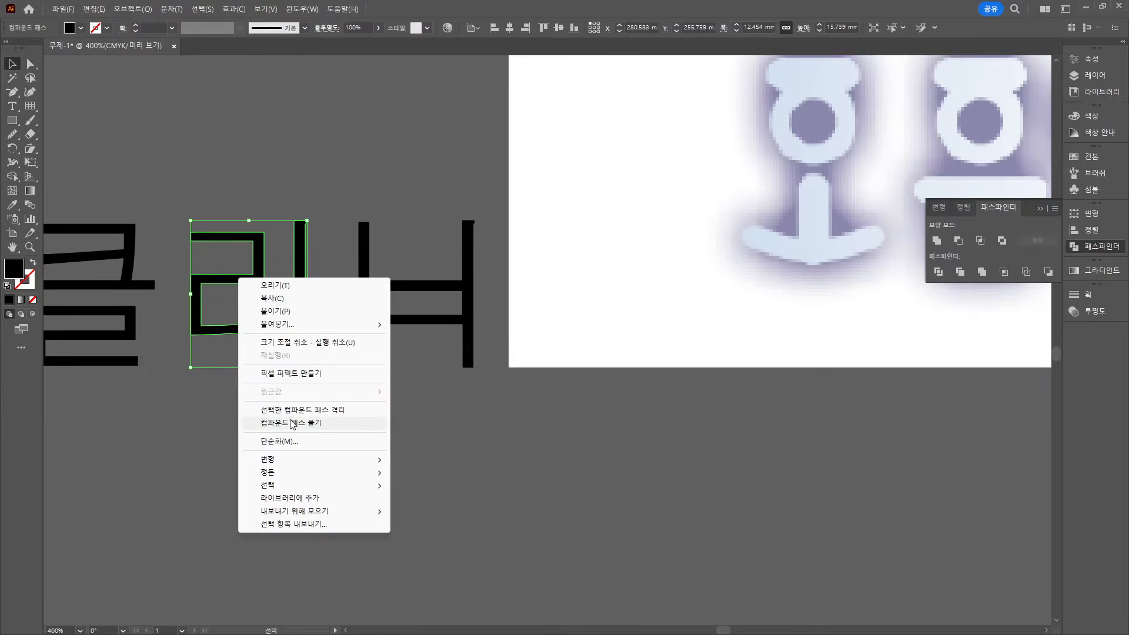
left_click(292, 424)
right_click(239, 328)
left_click(473, 457)
left_click(473, 458)
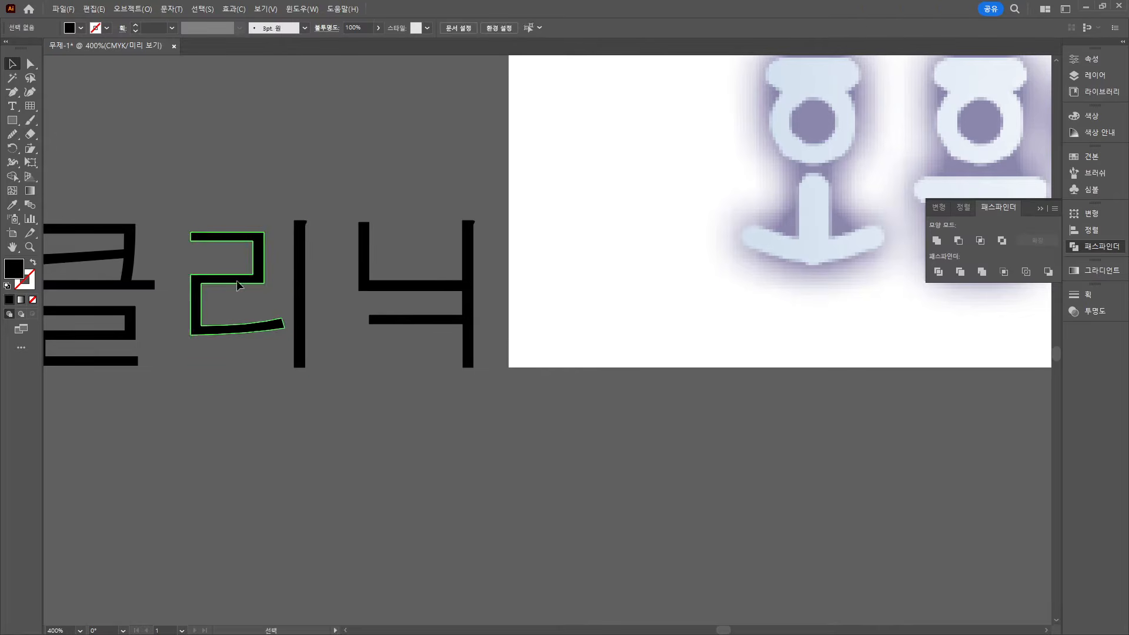
left_click(238, 285)
key("Delete")
scroll(496, 282, "down", 2)
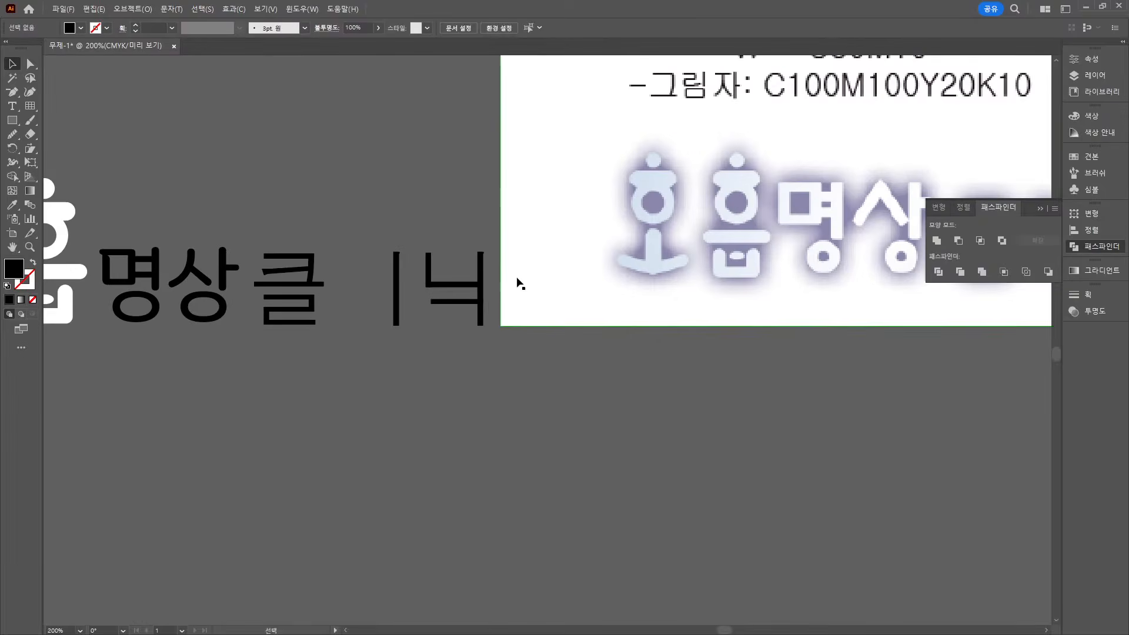
left_click_drag(520, 284, 468, 277)
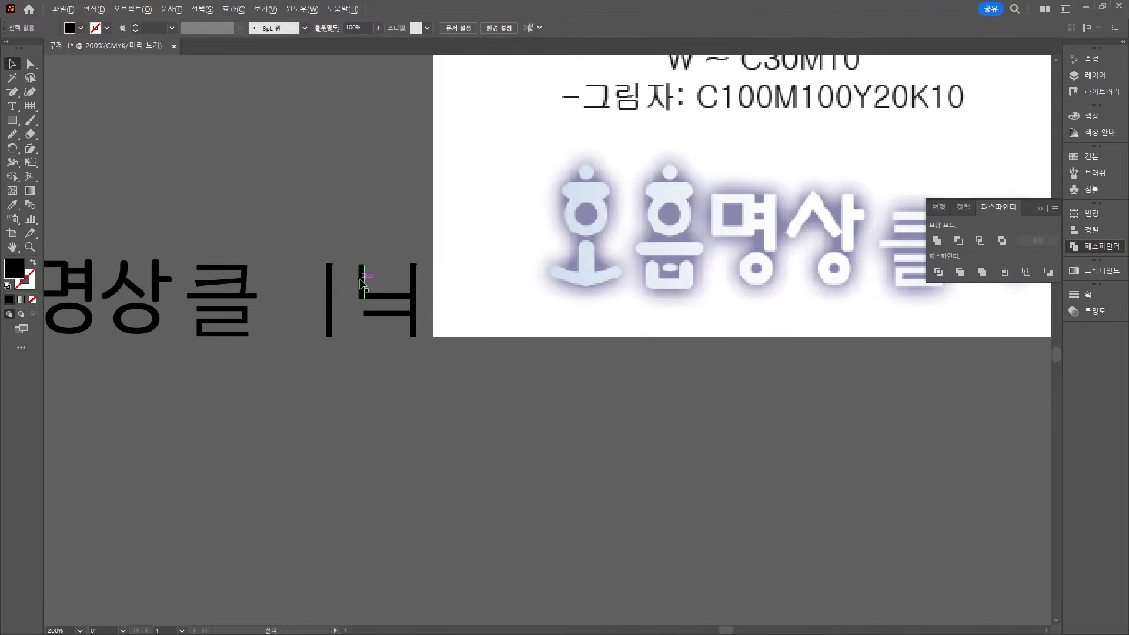
key("ctrl+z")
Copy the horizontal ㄴ bar of 닉 onto the bottom stroke of ㄹ in 리 so it meets the ㅣ
left_click(340, 281)
scroll(343, 309, "up", 3)
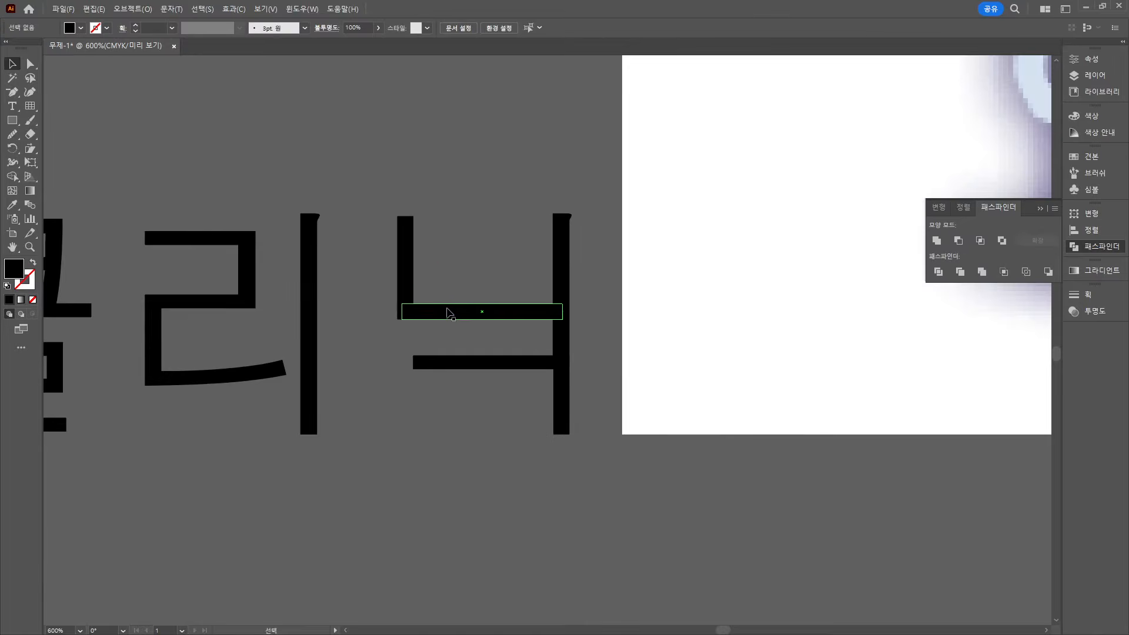
left_click_drag(446, 312, 191, 378)
left_click(283, 393)
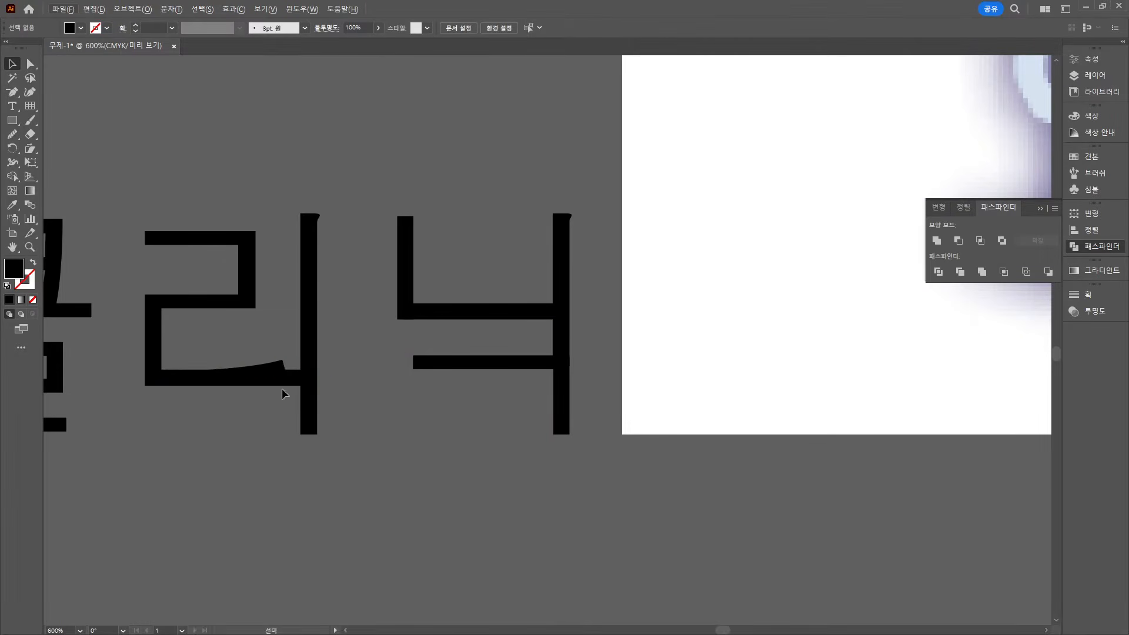
Delete the anchor points of the curved bottom stroke of ㄹ in 리 so only the straight bar remains
left_click(281, 375)
key("a")
left_click(283, 360)
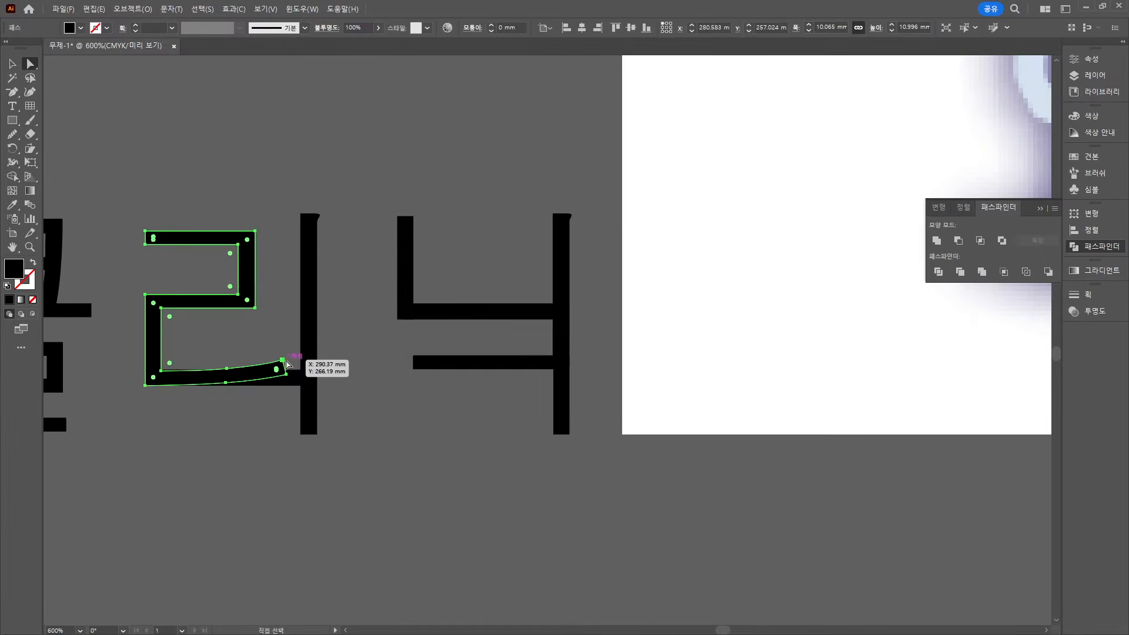
left_click(283, 360)
left_click(286, 375)
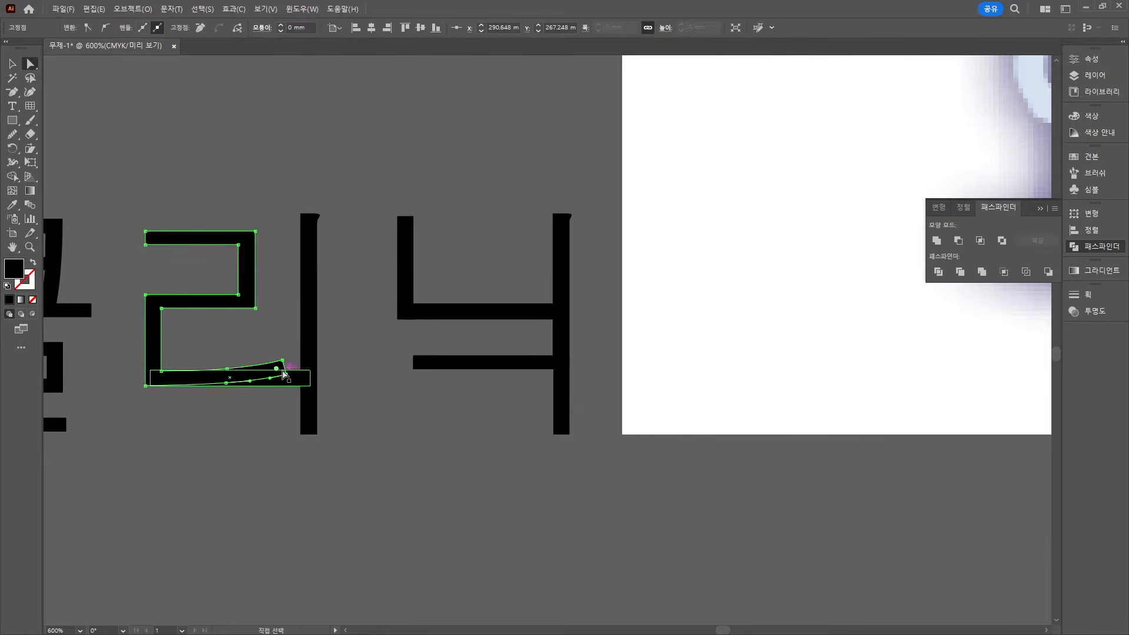
key("Delete")
left_click(282, 360)
key("Delete")
left_click(228, 368)
key("Delete")
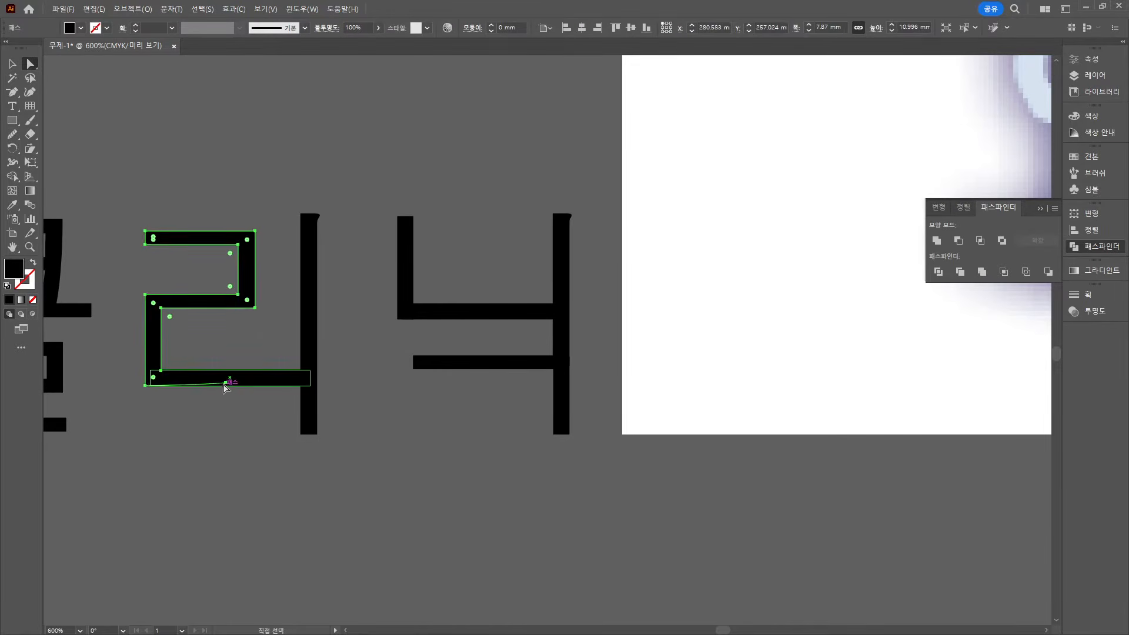
left_click(299, 410)
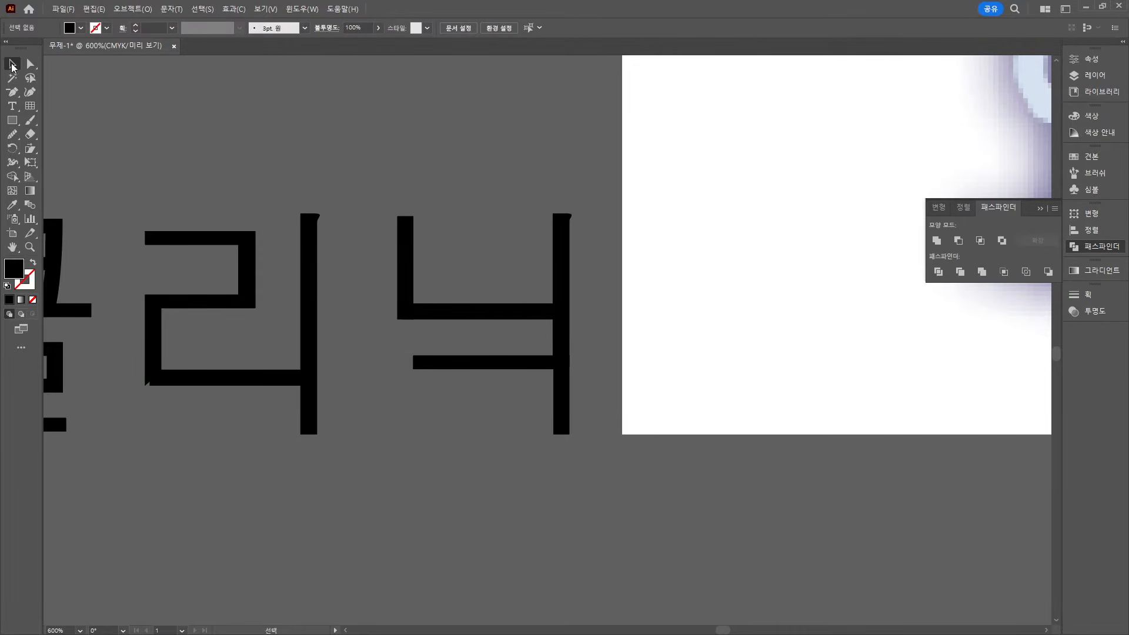
left_click(245, 254)
left_click(257, 131)
Tighten the letter spacing by nudging the ㄹ of 리 outward and moving 닉 closer to 리
scroll(332, 291, "down", 4)
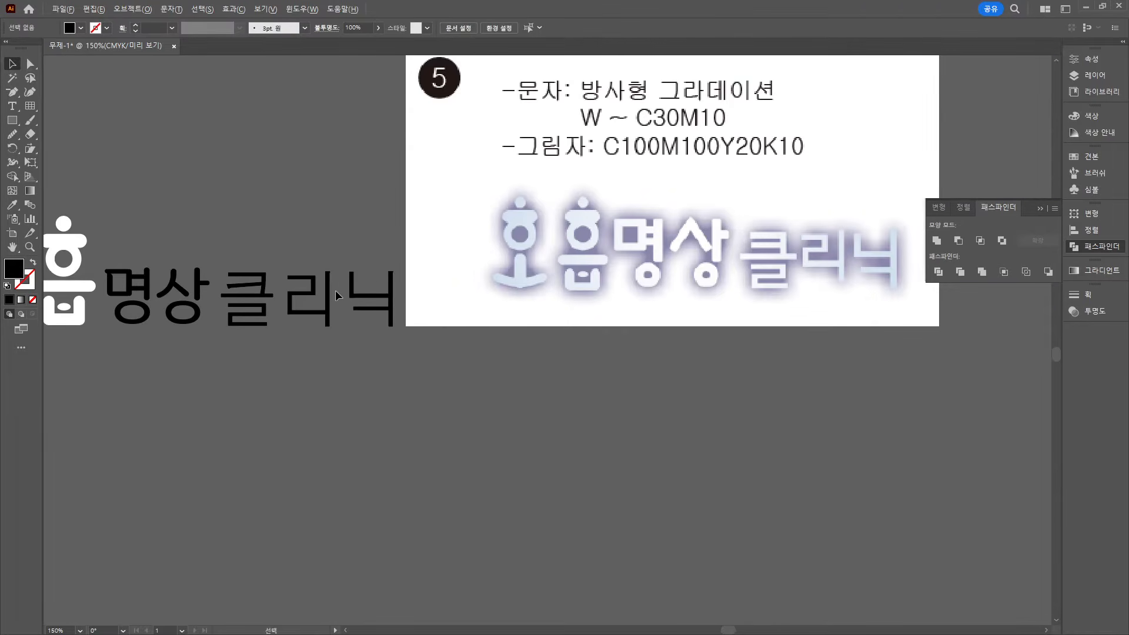
left_click_drag(361, 266, 404, 337)
left_click_drag(313, 326, 318, 326)
key("Left")
key("Left")
key("Left")
key("Left")
left_click(360, 118)
left_click_drag(370, 296, 397, 328)
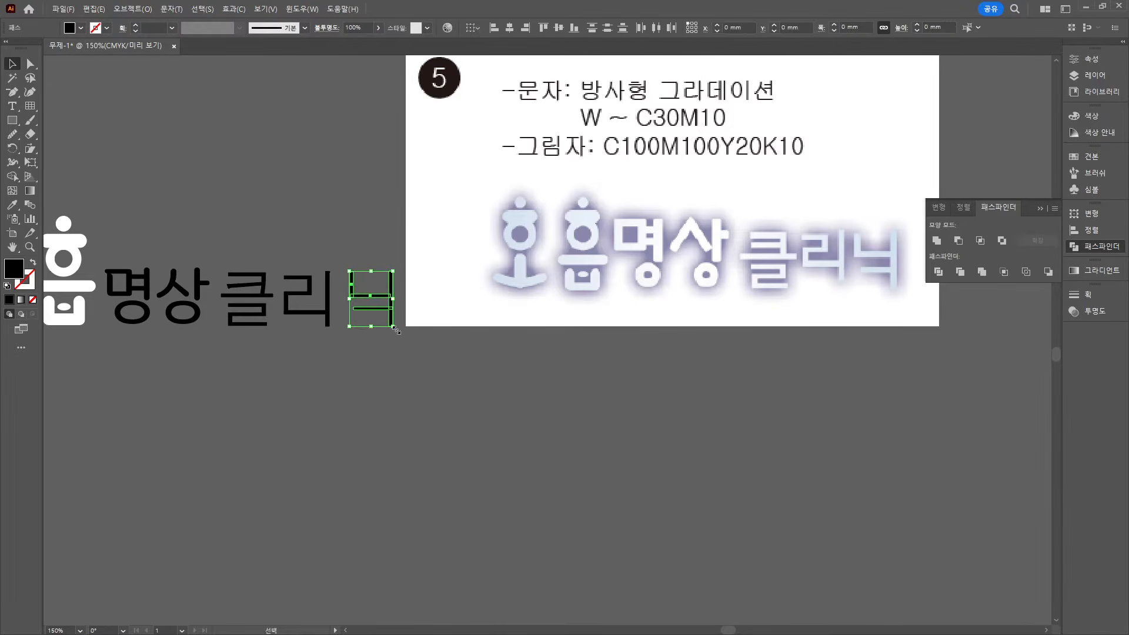
left_click(389, 382)
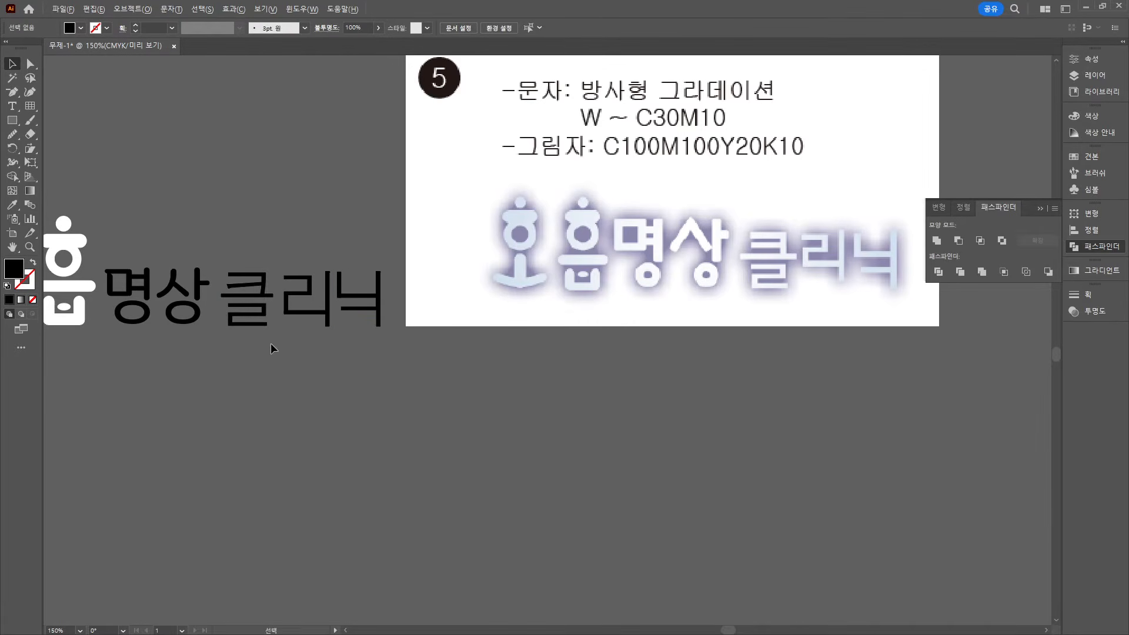
Delete the anchor points of the slanted middle stroke of ㅋ in 클
scroll(271, 344, "up", 1)
scroll(210, 234, "up", 1)
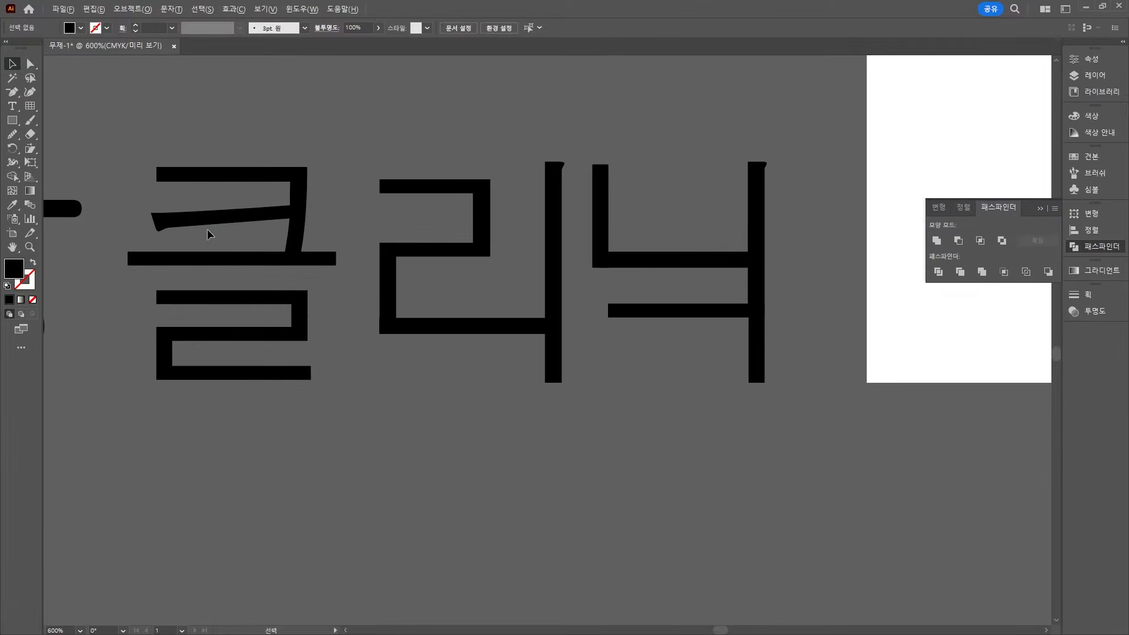
left_click(31, 64)
left_click_drag(149, 202, 179, 242)
key("Delete")
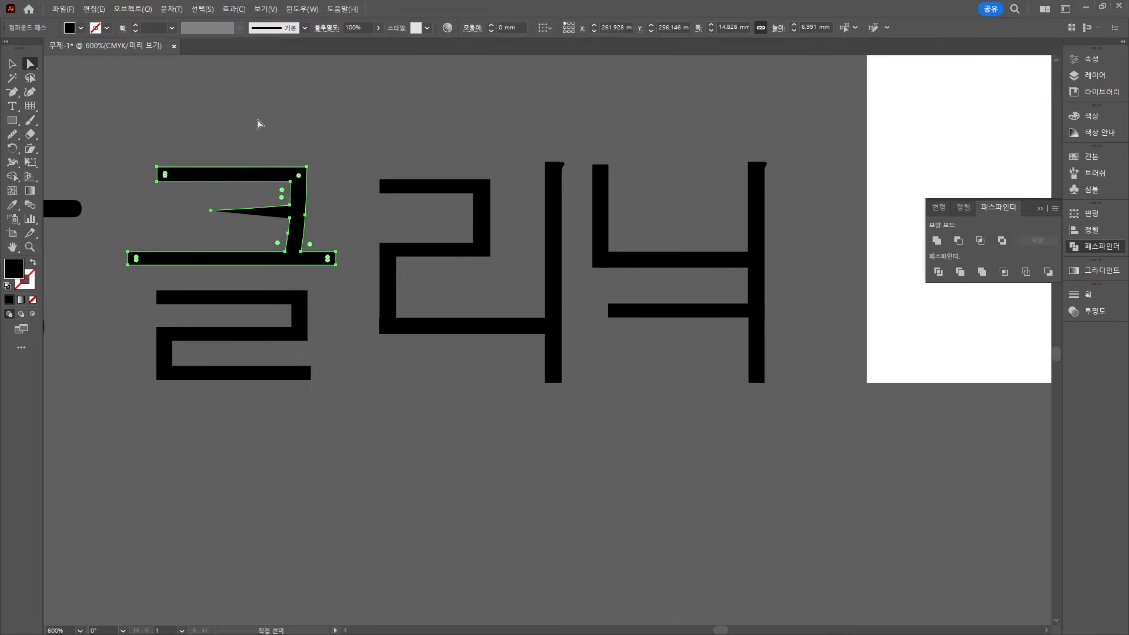
left_click(261, 120)
left_click(218, 225)
key("Delete")
left_click(297, 114)
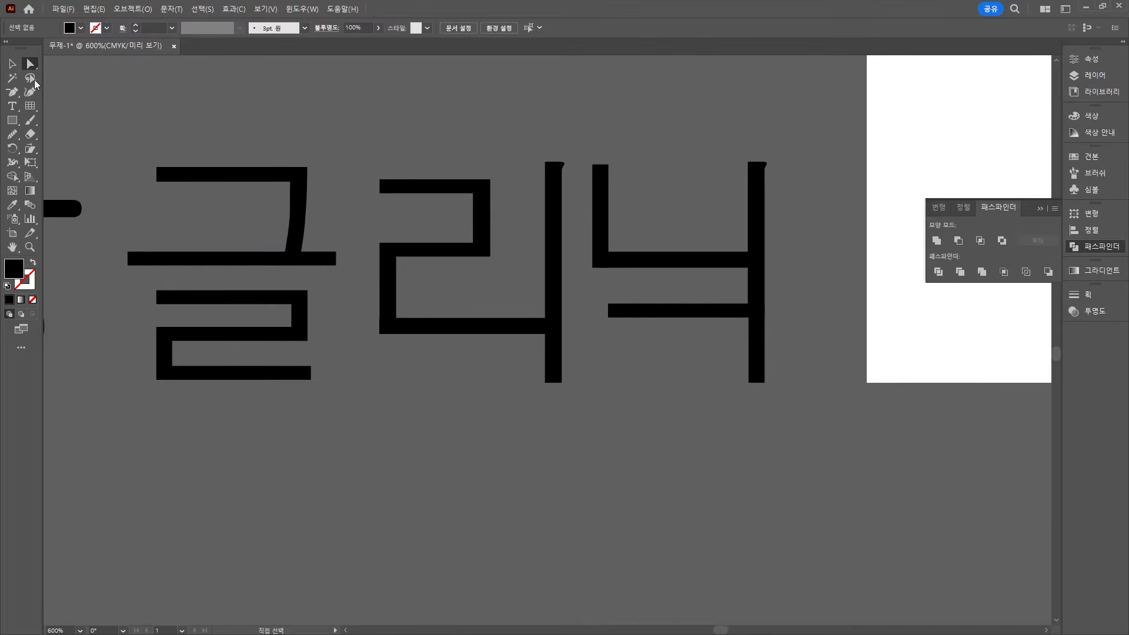
Copy a horizontal bar from 닉 into 클 as the straight middle stroke of ㅋ, and select the whole word 클리닉
left_click(651, 311)
left_click_drag(675, 259, 216, 216)
scroll(320, 226, "down", 3)
scroll(410, 235, "up", 3)
left_click_drag(189, 302, 448, 379)
key("v")
left_click(408, 184)
scroll(145, 274, "down", 4)
left_click(176, 286)
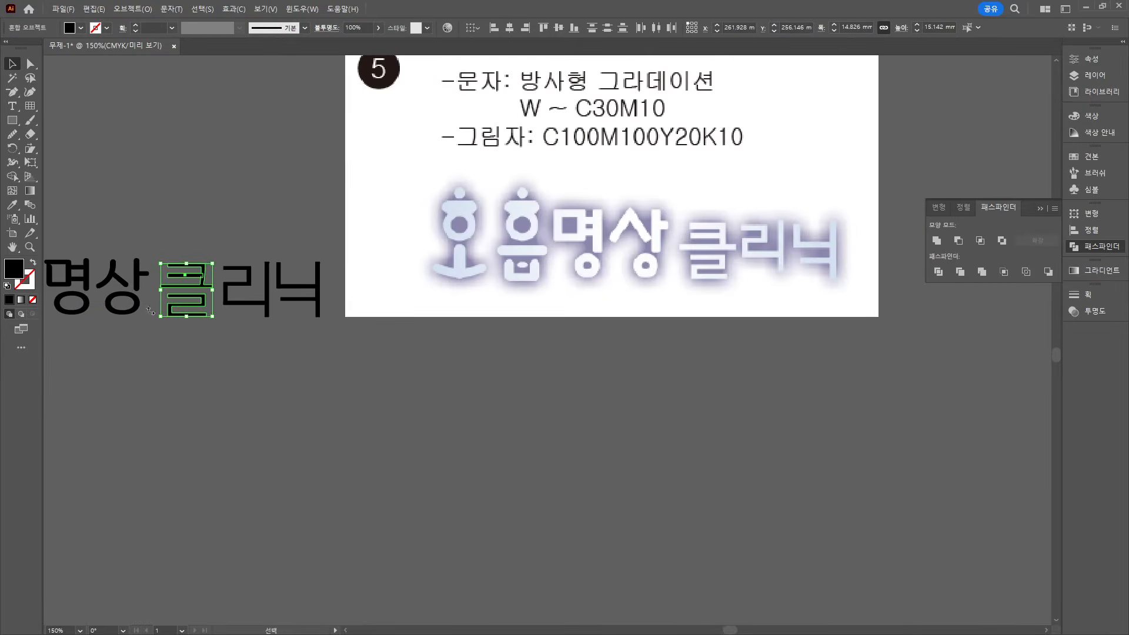
left_click(171, 240)
left_click_drag(328, 324, 330, 327)
left_click_drag(240, 356, 412, 389)
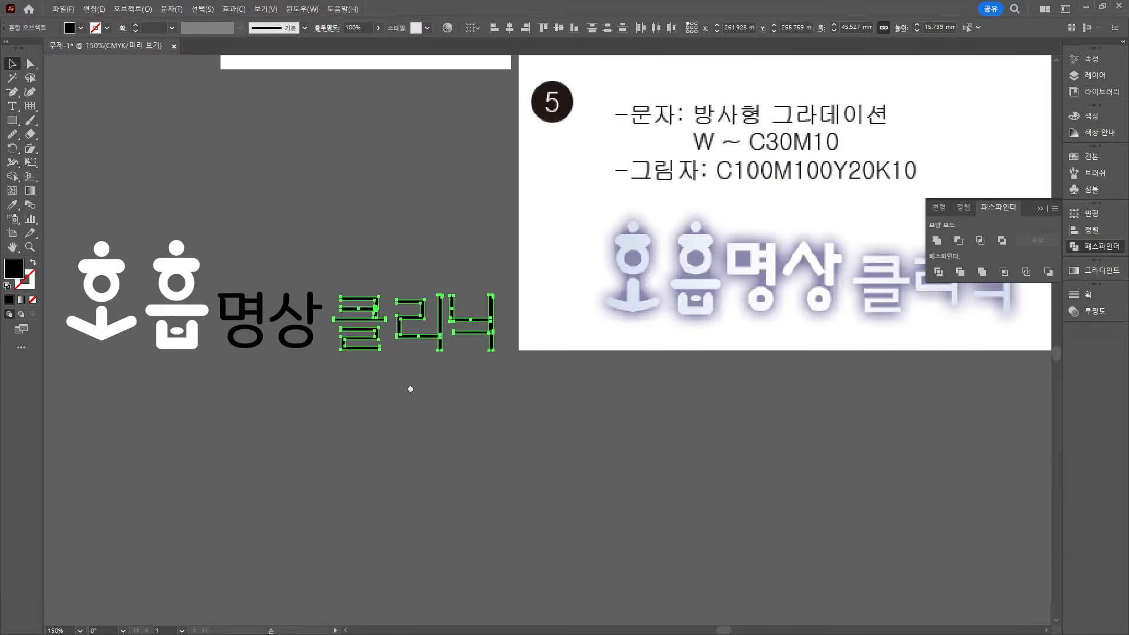
Change the font of the text 명상 to HY얕은샘물M
left_click(292, 331)
double_click(292, 331)
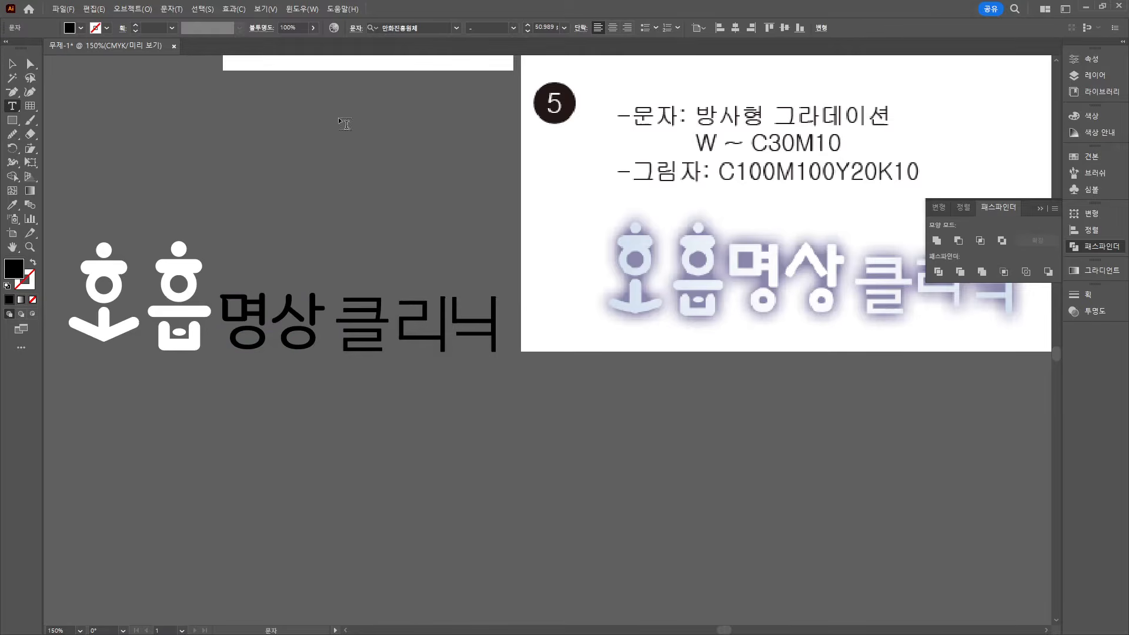
key("ctrl+a")
left_click(457, 28)
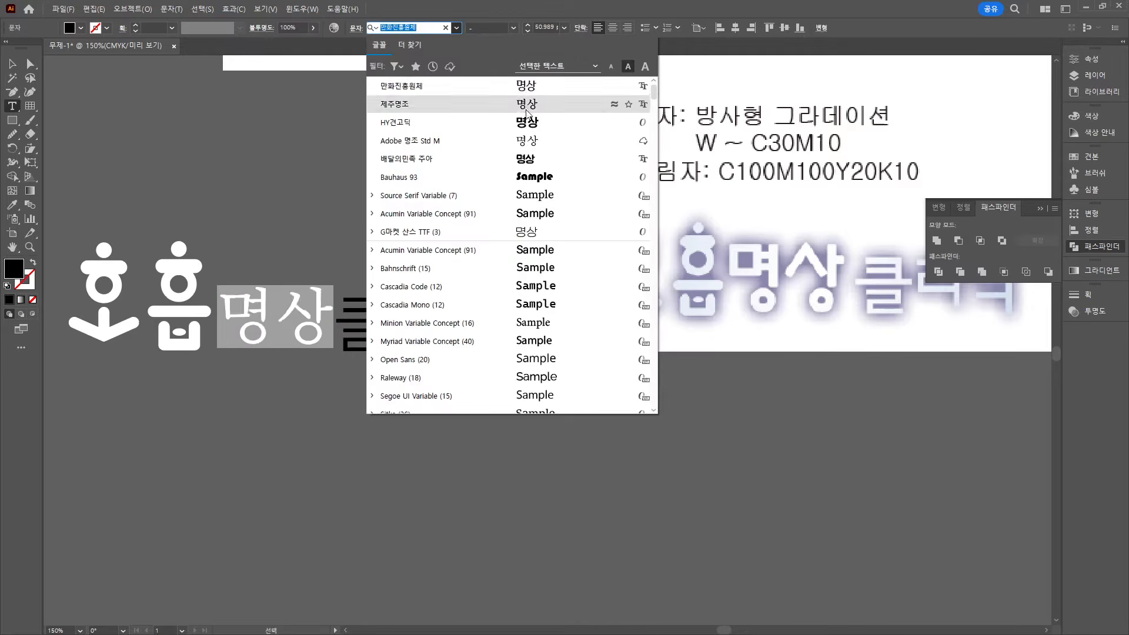
scroll(461, 230, "down", 5)
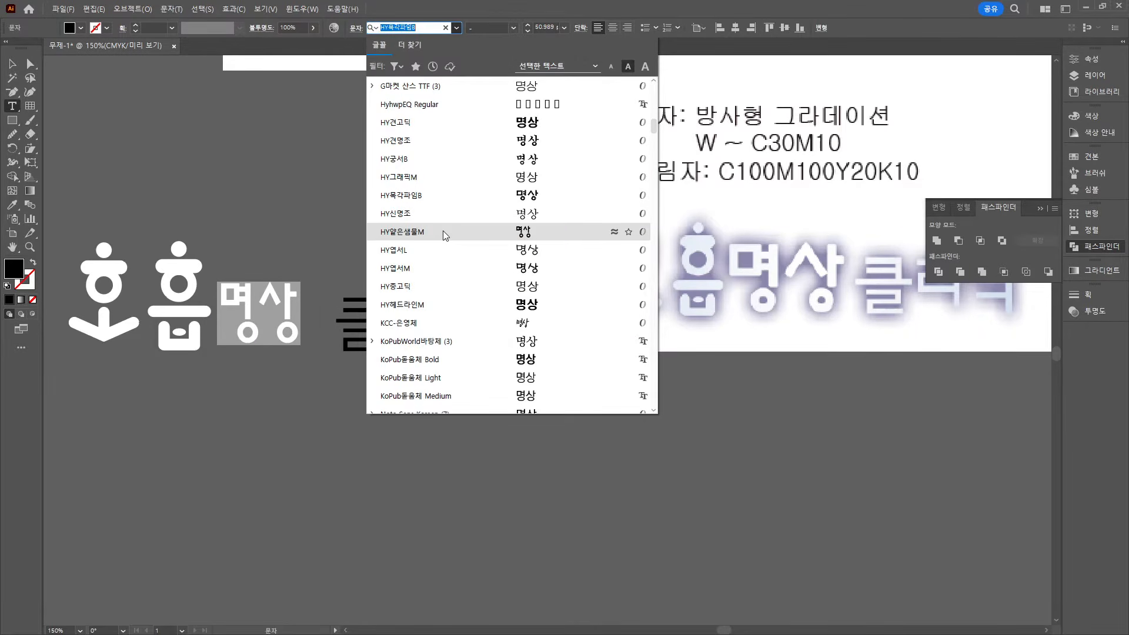
left_click(442, 230)
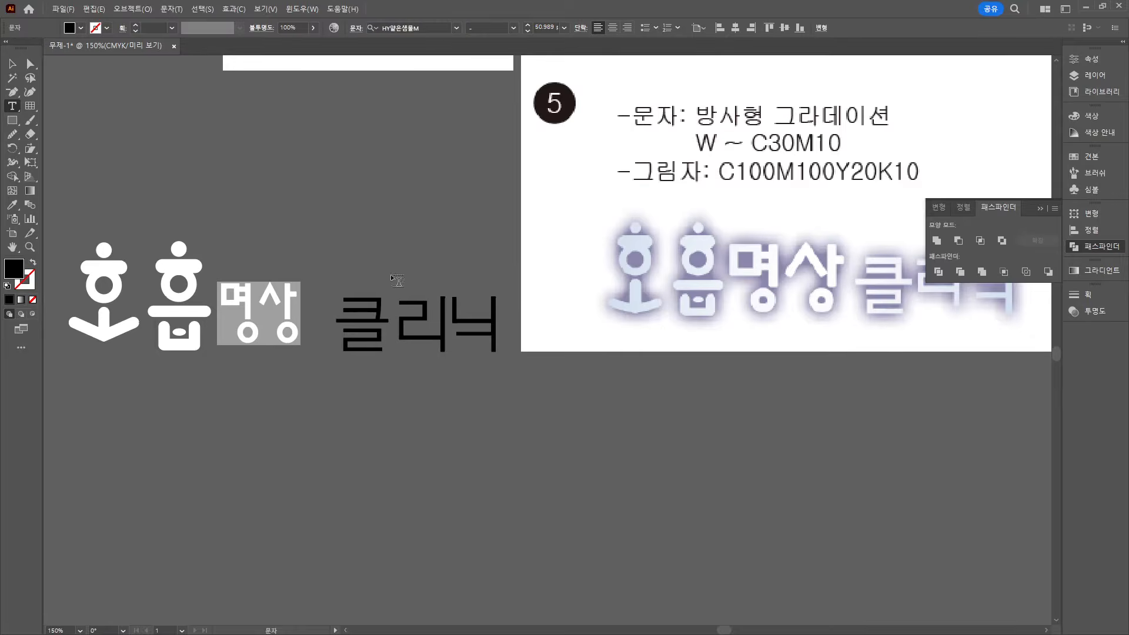
Convert the text 명상 to outlines and ungroup its letters
left_click(13, 65)
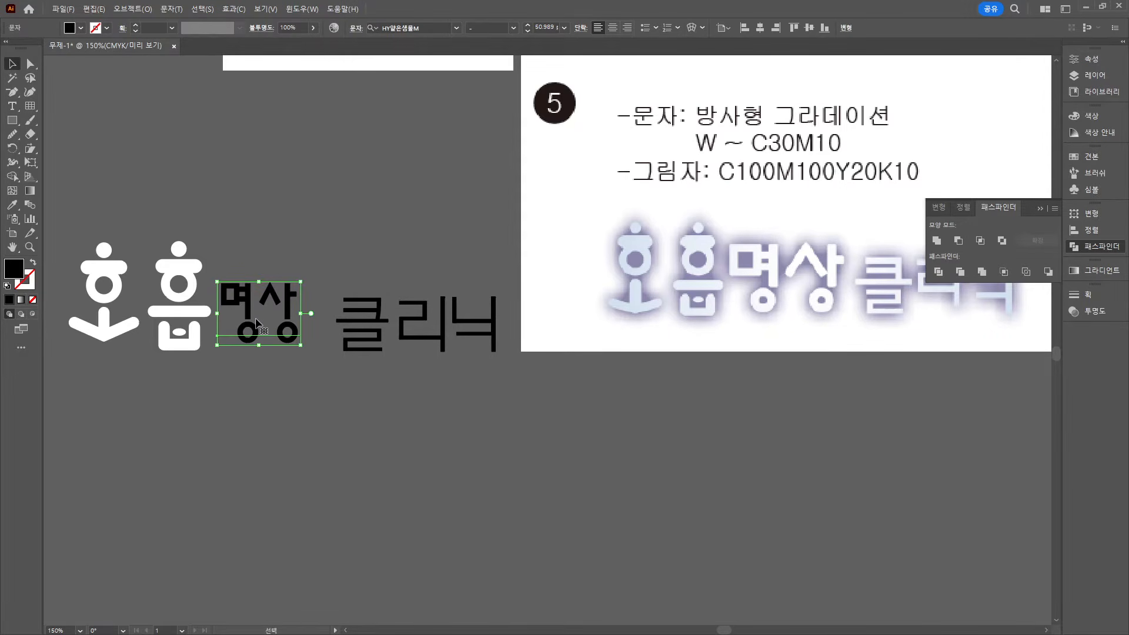
right_click(256, 323)
left_click(334, 452)
right_click(265, 292)
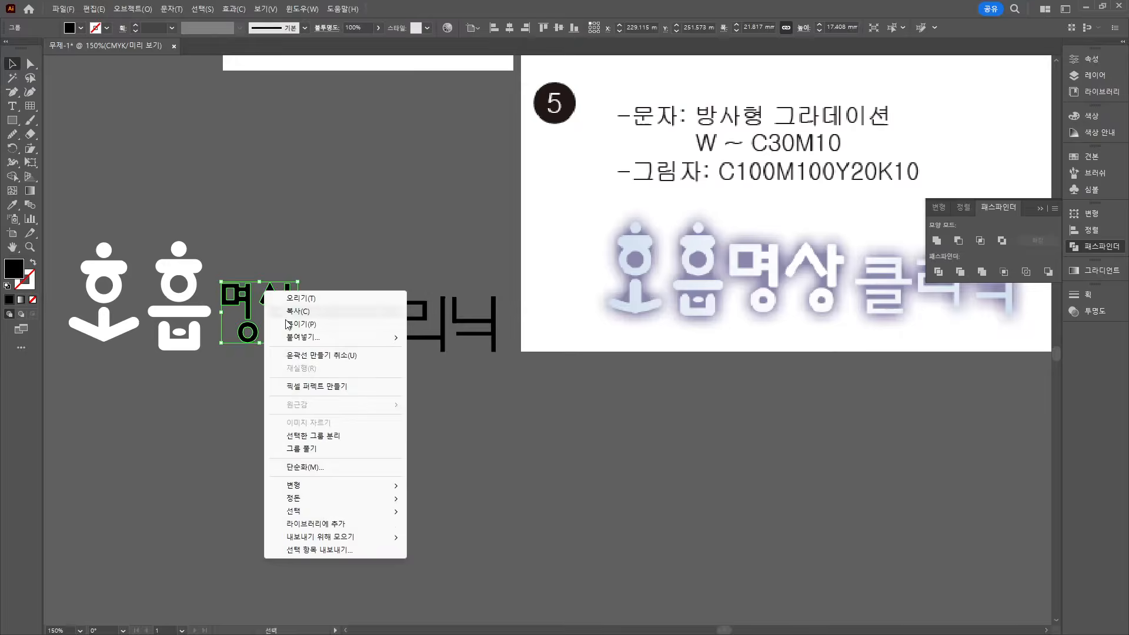
left_click(301, 449)
left_click(268, 334)
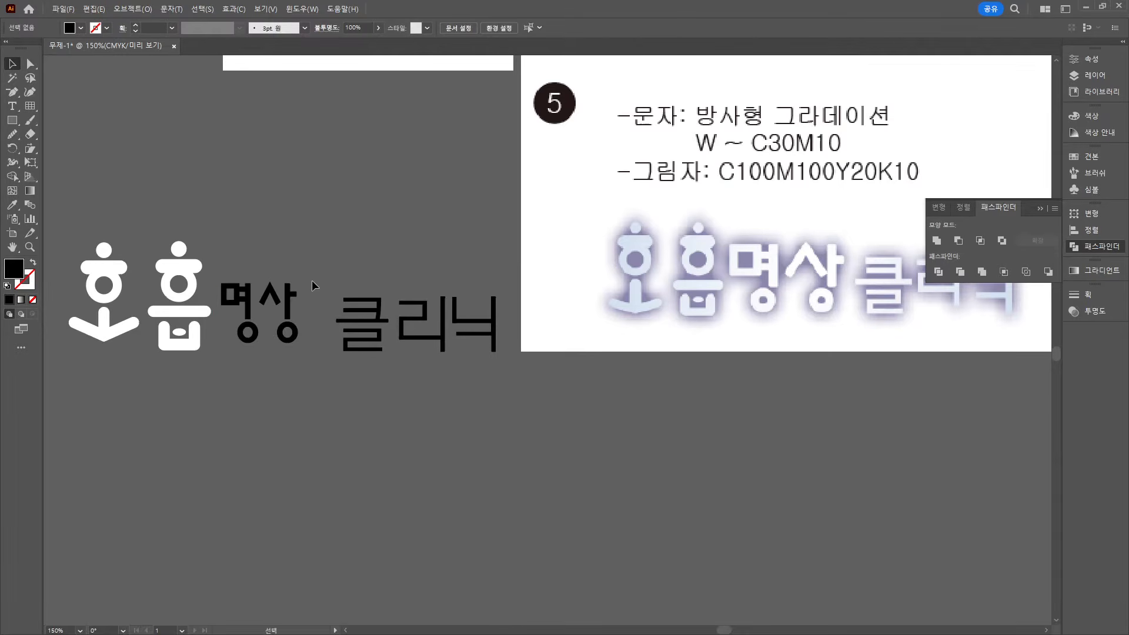
Release the compound path of the outlined letter 상 and select the inner shape of its ㅇ
right_click(286, 292)
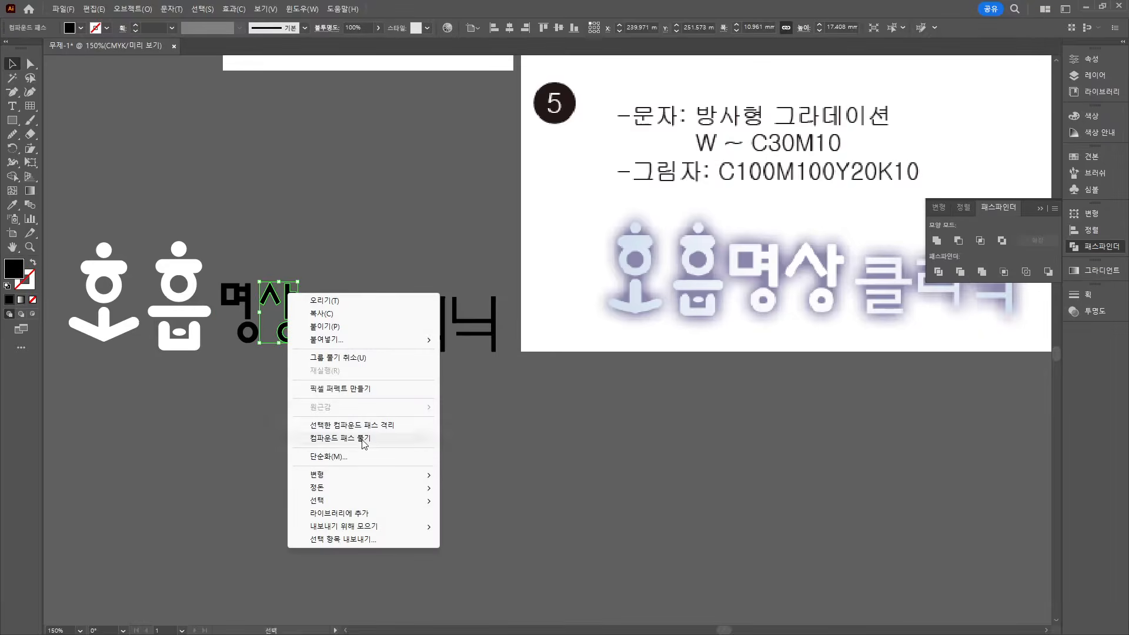
left_click(377, 439)
left_click(289, 334)
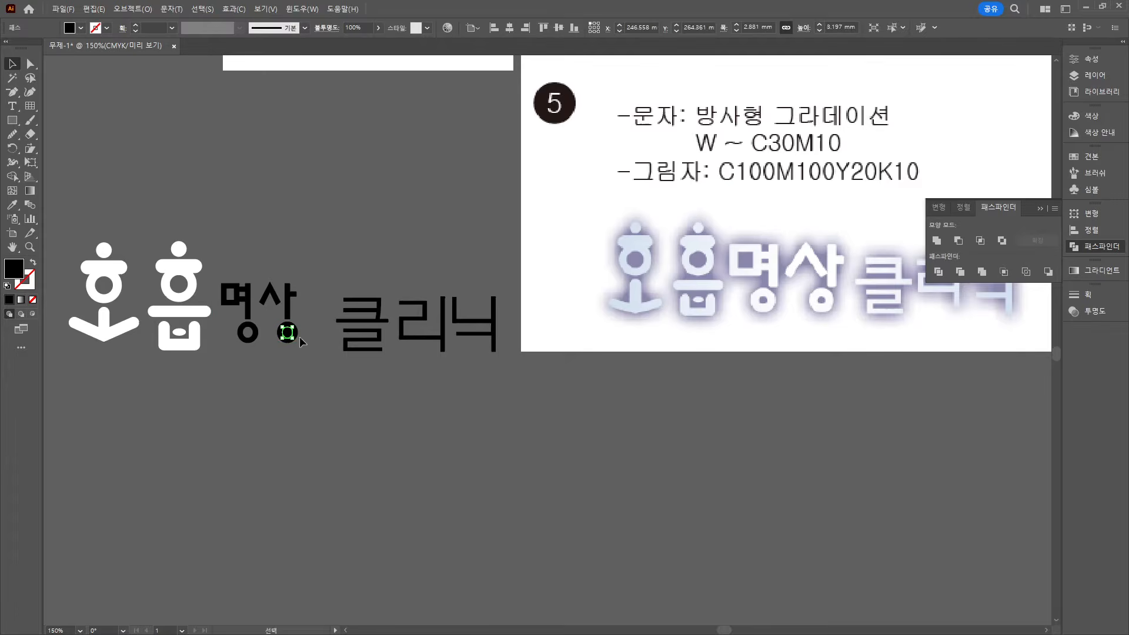
Subtract the inner shape from the outer shape of the ㅇ in 상 with the Minus Front pathfinder operation
left_click(295, 350)
left_click(288, 334)
left_click_drag(313, 327, 279, 353)
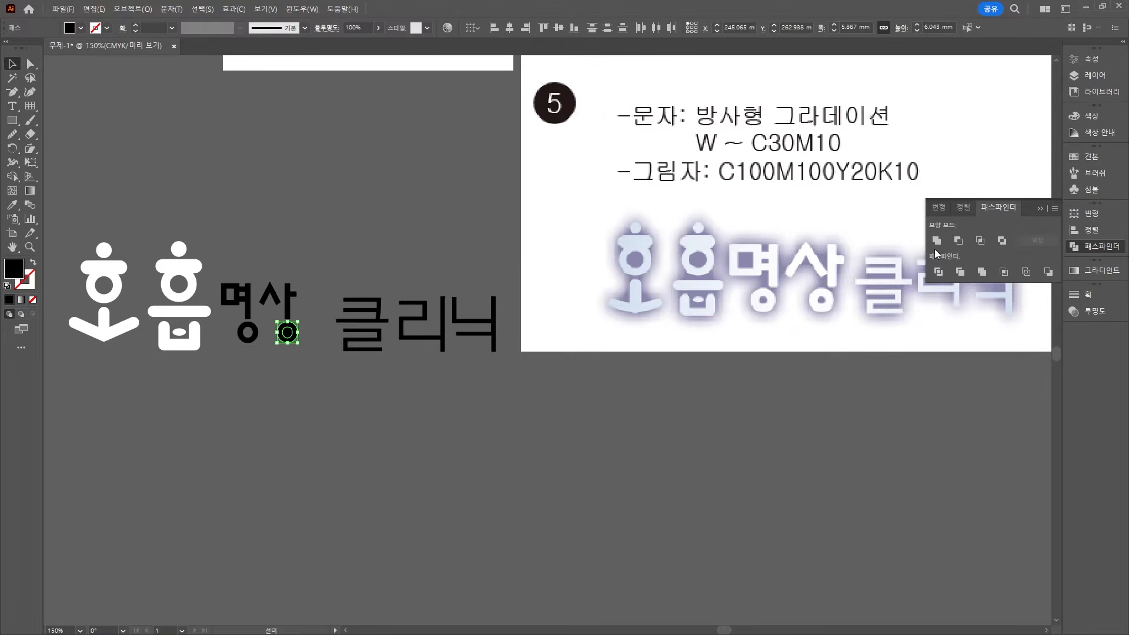
left_click(958, 240)
left_click(321, 474)
Release the compound path of the letter 명 and subtract the inner shapes to restore the holes of its ㅁ and ㅇ
scroll(343, 433, "up", 1)
left_click_drag(621, 370, 487, 442)
left_click(81, 341)
left_click_drag(82, 341, 156, 341)
right_click(156, 341)
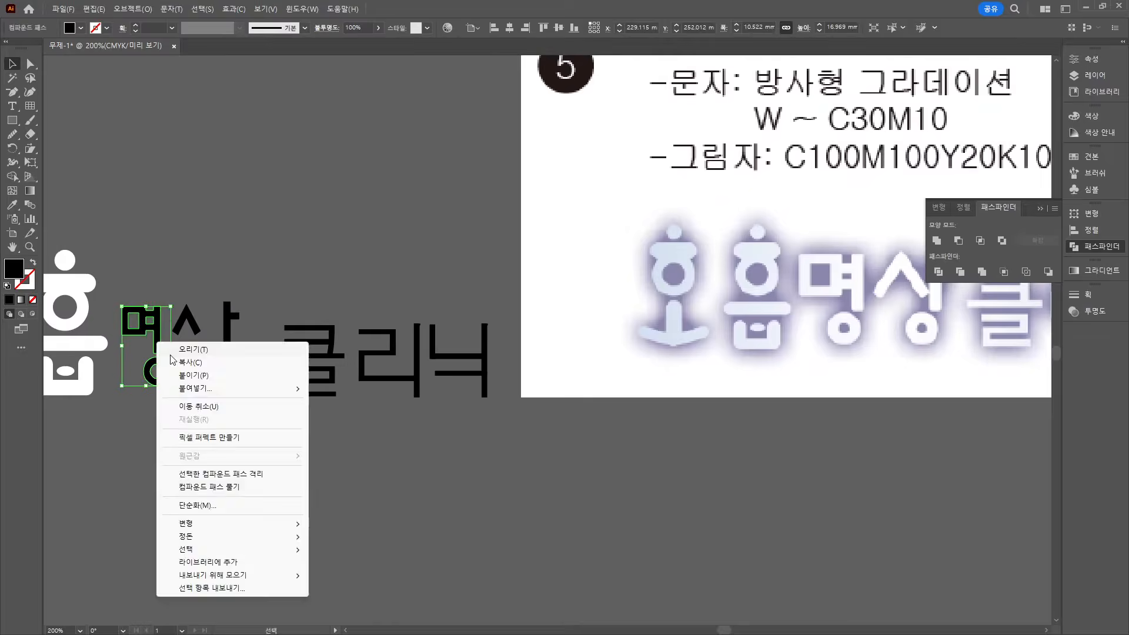
left_click(209, 486)
left_click(959, 240)
left_click_drag(179, 383, 152, 365)
left_click(958, 240)
left_click(157, 332)
Adjust the anchor points of 명 to widen its upper part, and reshape the ㅇ beneath it
left_click(30, 63)
left_click(165, 409)
scroll(165, 408, "up", 2)
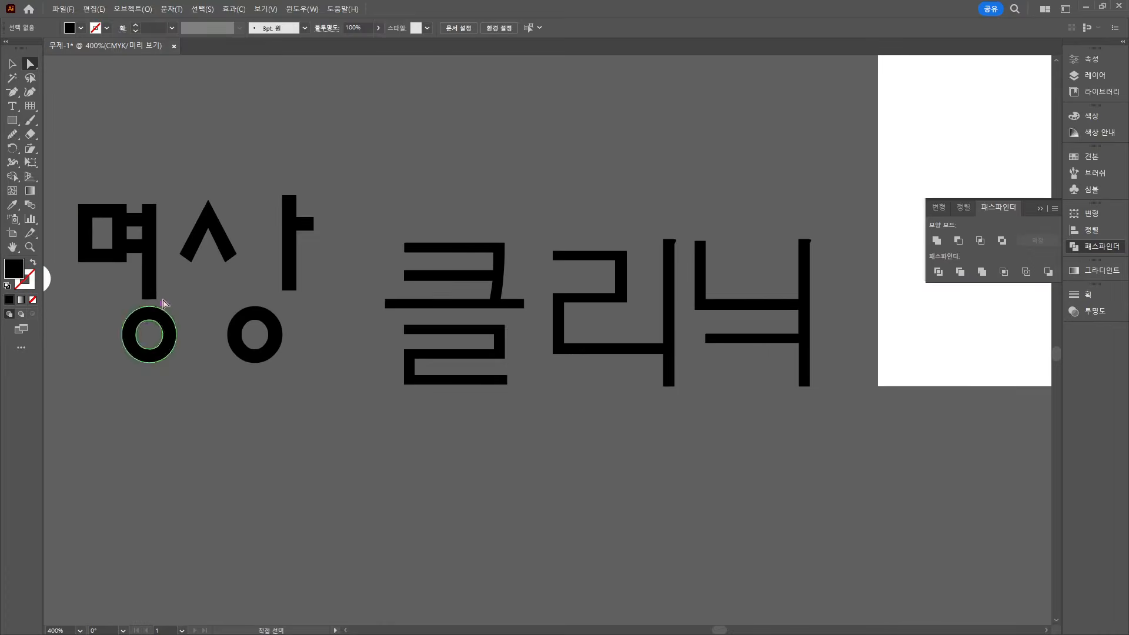
scroll(369, 406, "down", 2)
left_click(227, 327)
left_click_drag(237, 353, 126, 361)
left_click_drag(151, 320, 141, 342)
scroll(157, 400, "up", 3)
left_click(185, 401)
Resize and reposition the separate parts of 상 to match the compact proportions of the reference lettering
scroll(185, 401, "down", 4)
key("v")
left_click(177, 394)
left_click(179, 369, "shift")
left_click(233, 404)
left_click_drag(234, 403, 293, 368)
left_click_drag(256, 315, 287, 296)
key("ctrl+z")
key("ctrl+z")
left_click_drag(267, 263, 266, 317)
left_click_drag(275, 321, 283, 322)
left_click(297, 274)
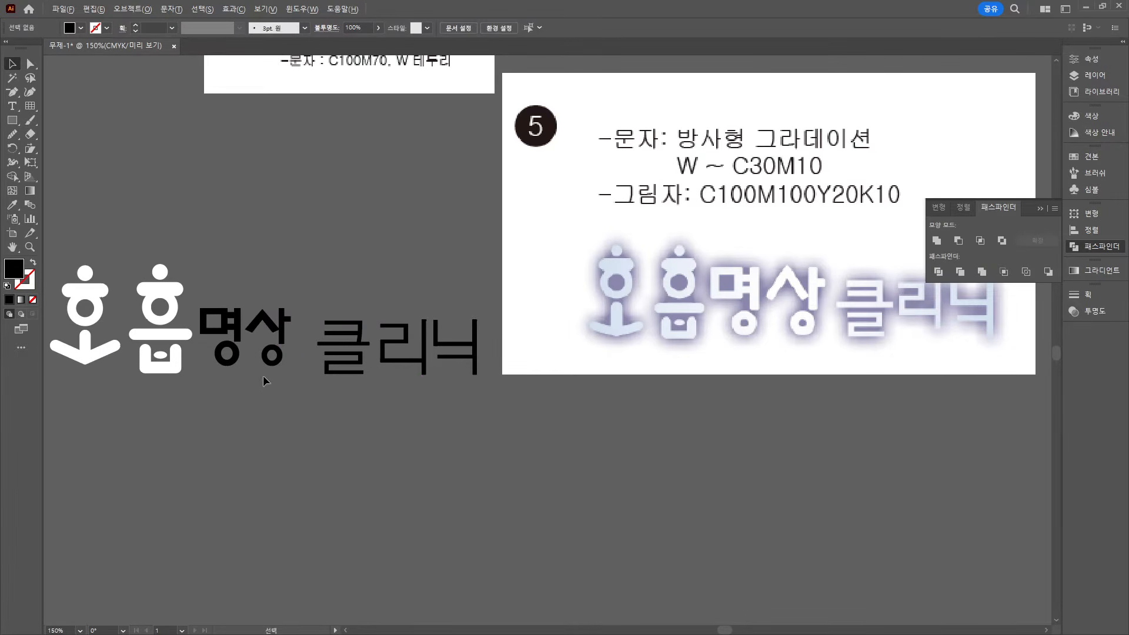
Draw an open three-point path with the Pen tool along the two slanted strokes of ㅅ in 상
scroll(263, 376, "up", 3)
left_click(12, 95)
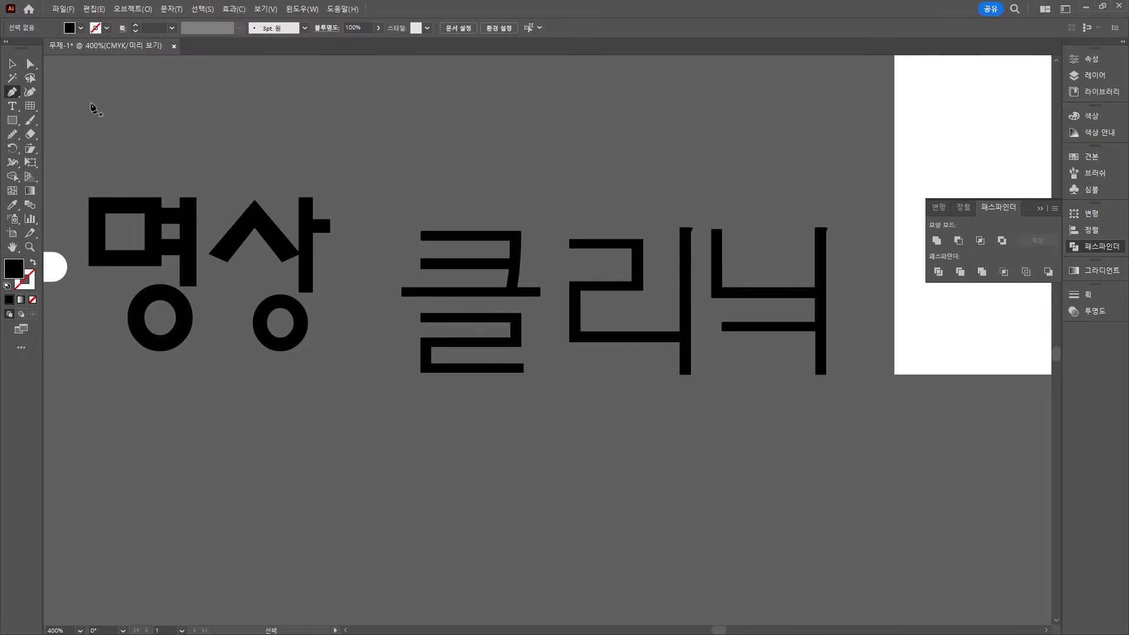
left_click(209, 245)
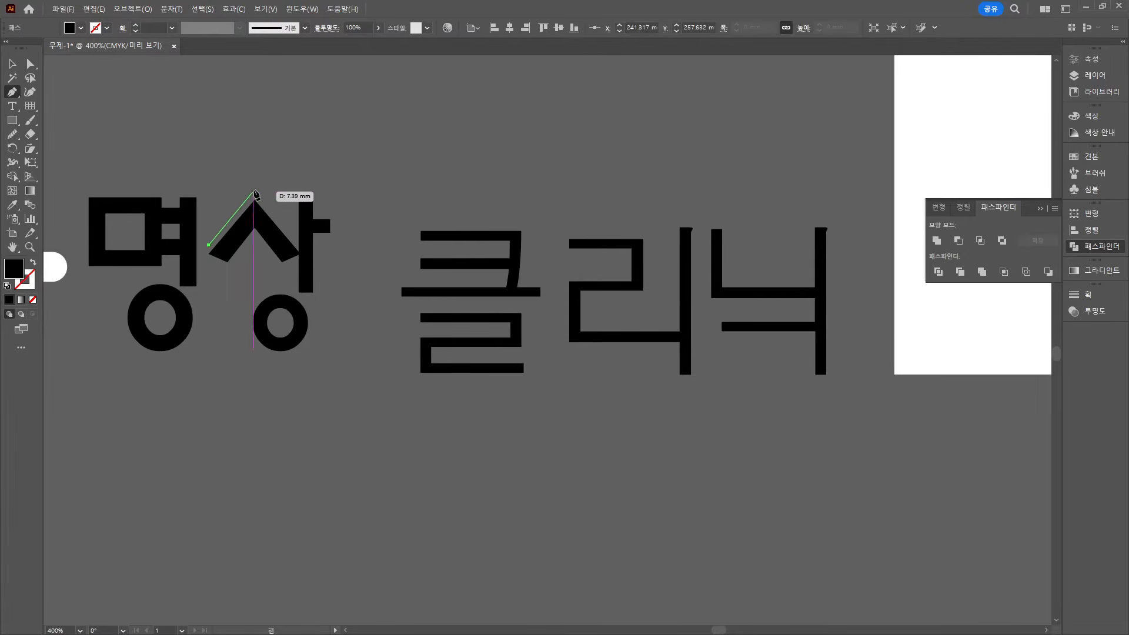
left_click(254, 190)
left_click(294, 245)
key("v")
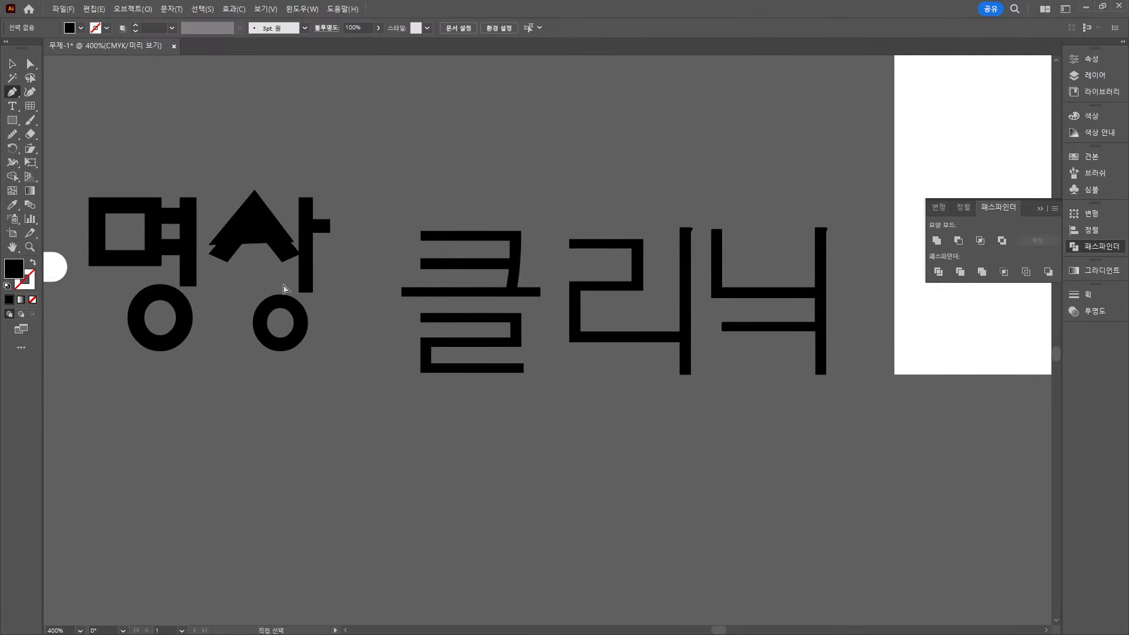
Swap the new path's fill to stroke, delete the old ㅅ, move the path into its place and adjust its right endpoint
left_click(33, 262)
key("Delete")
left_click_drag(257, 203, 257, 221)
key("a")
left_click_drag(294, 264, 294, 259)
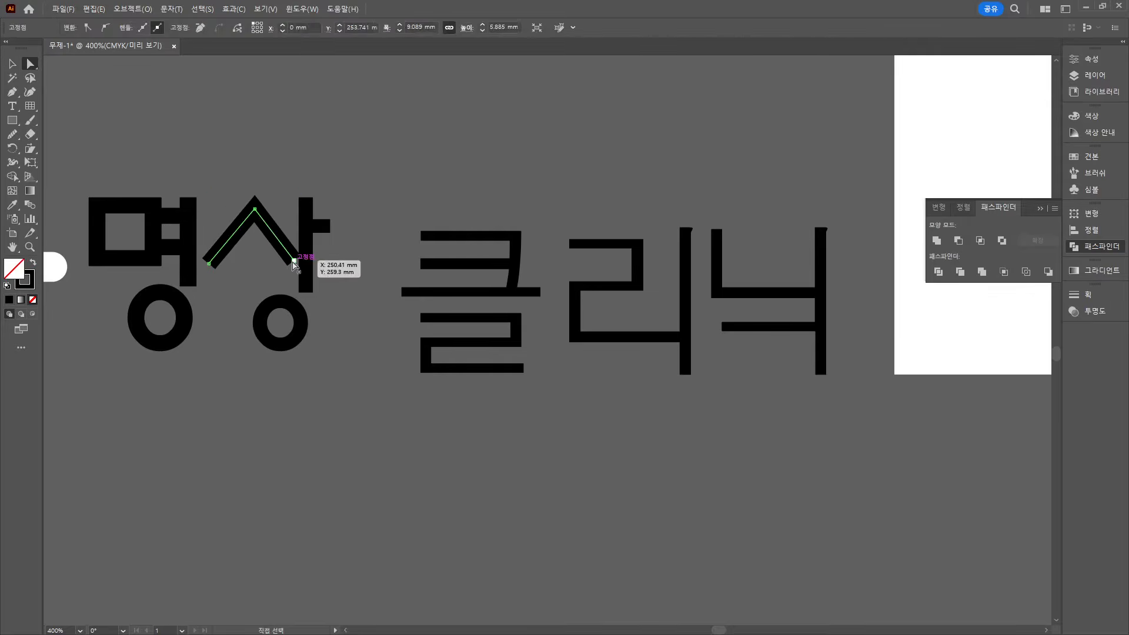
key("v")
Scale the word 클리닉 down and move it close beside 명상
scroll(297, 256, "down", 3)
scroll(317, 306, "up", 4)
scroll(236, 359, "down", 4)
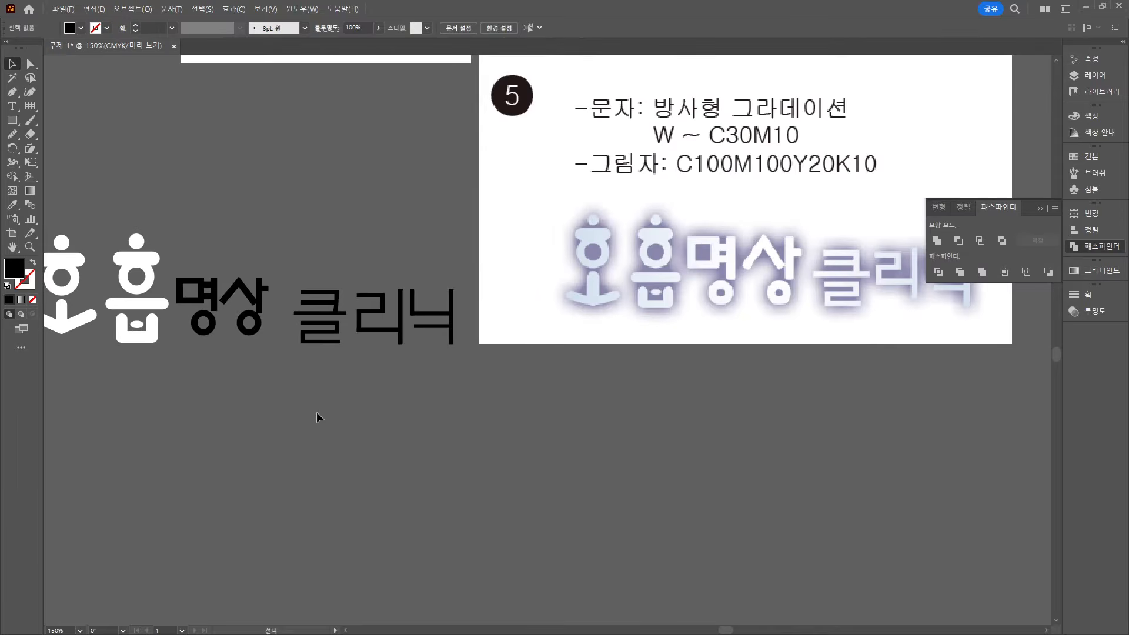
left_click(430, 325)
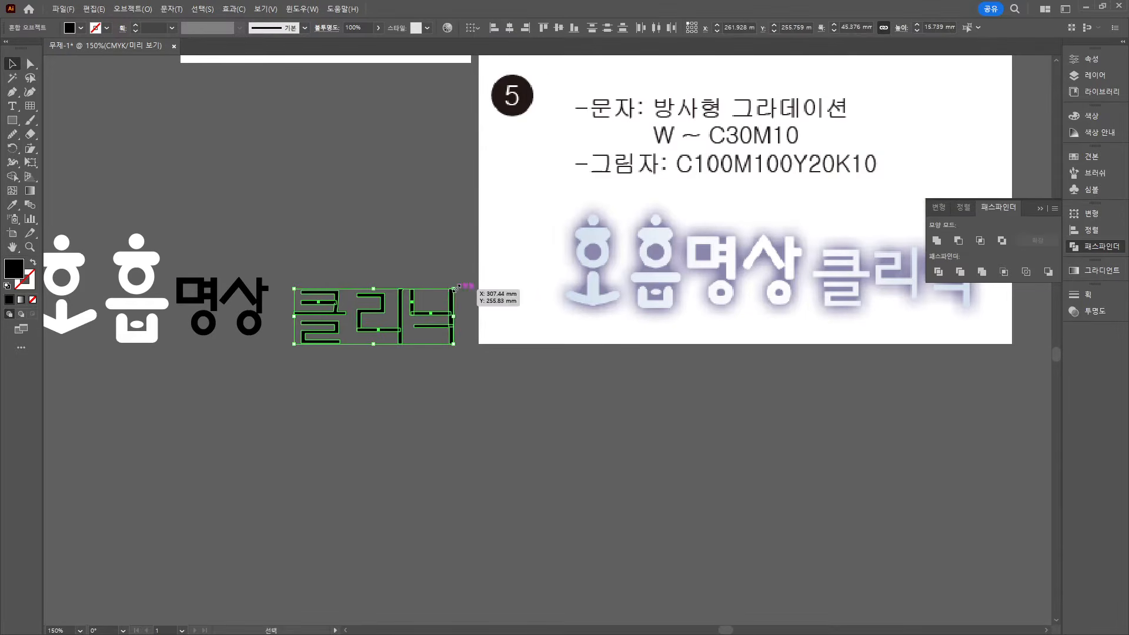
left_click_drag(454, 289, 435, 308)
left_click_drag(330, 327, 307, 316)
left_click(360, 246)
scroll(360, 246, "down", 2)
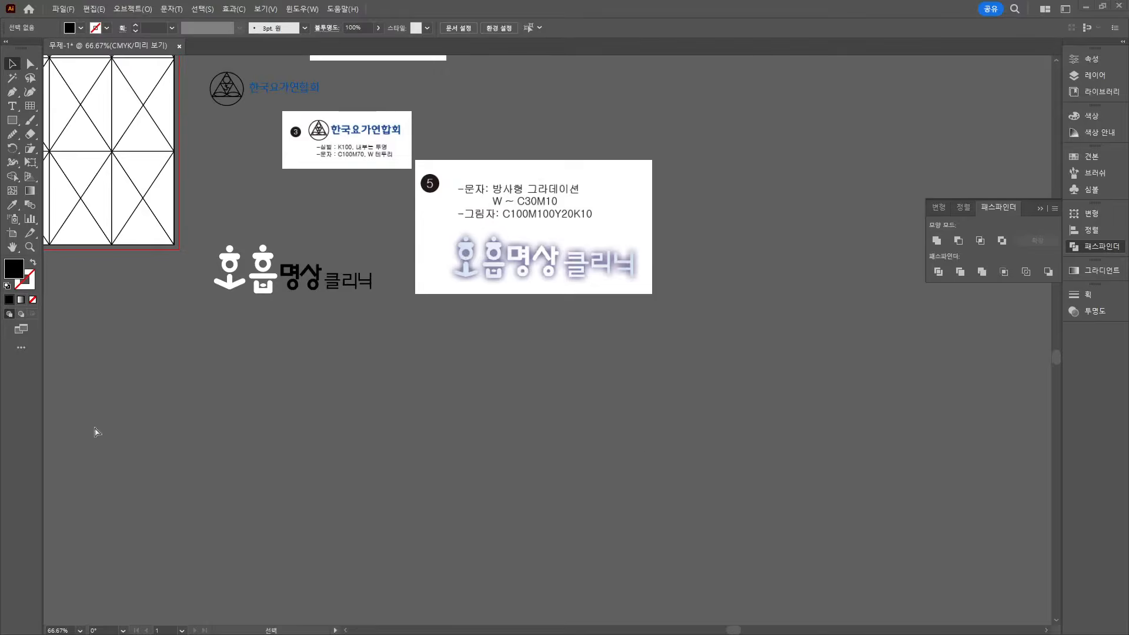
Paste reference image 6 of the meditating figure and place it on the empty canvas above and beside reference image 5
left_click_drag(740, 216, 441, 481)
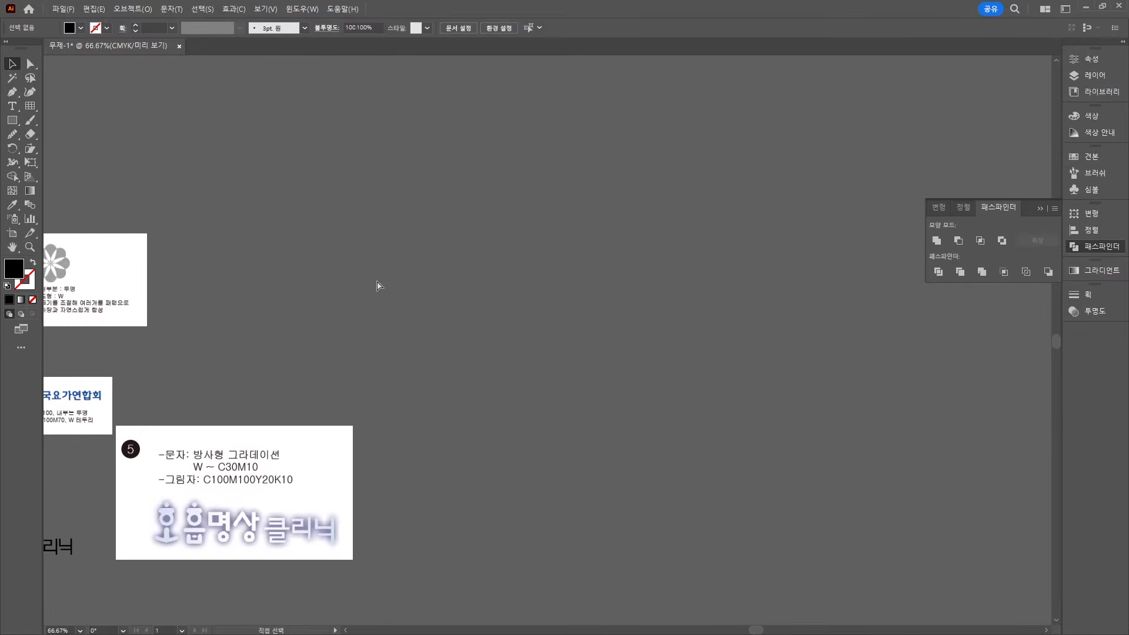
key("ctrl+v")
left_click_drag(500, 345, 569, 270)
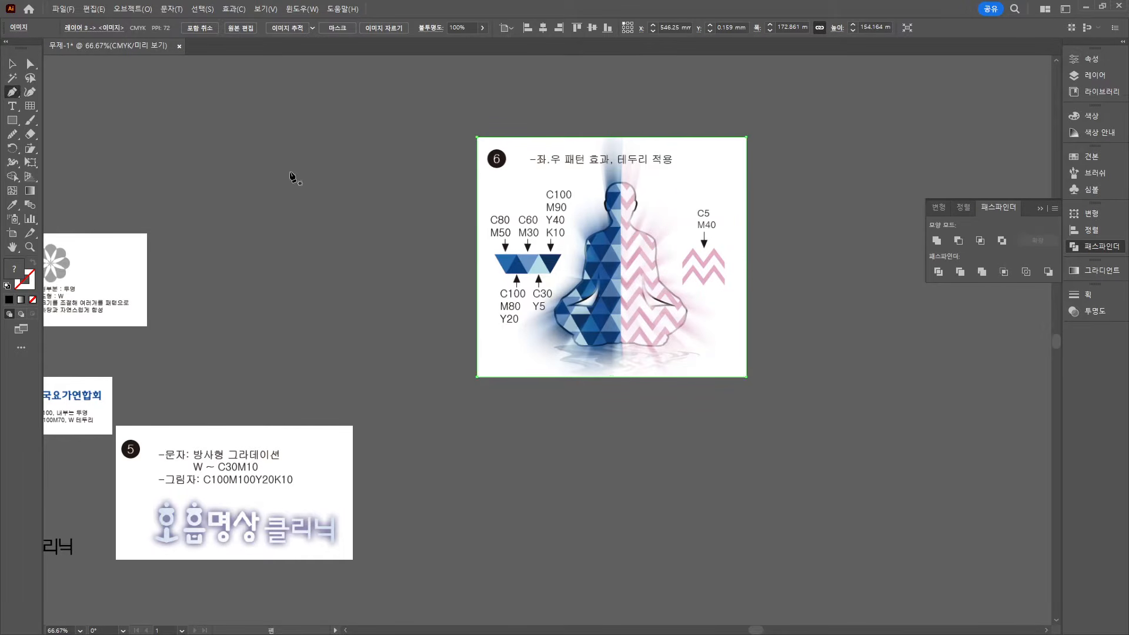
Draw the left half of the figure's outline with the Pen tool from the crown past the ear and neck to the shoulder
left_click(297, 142)
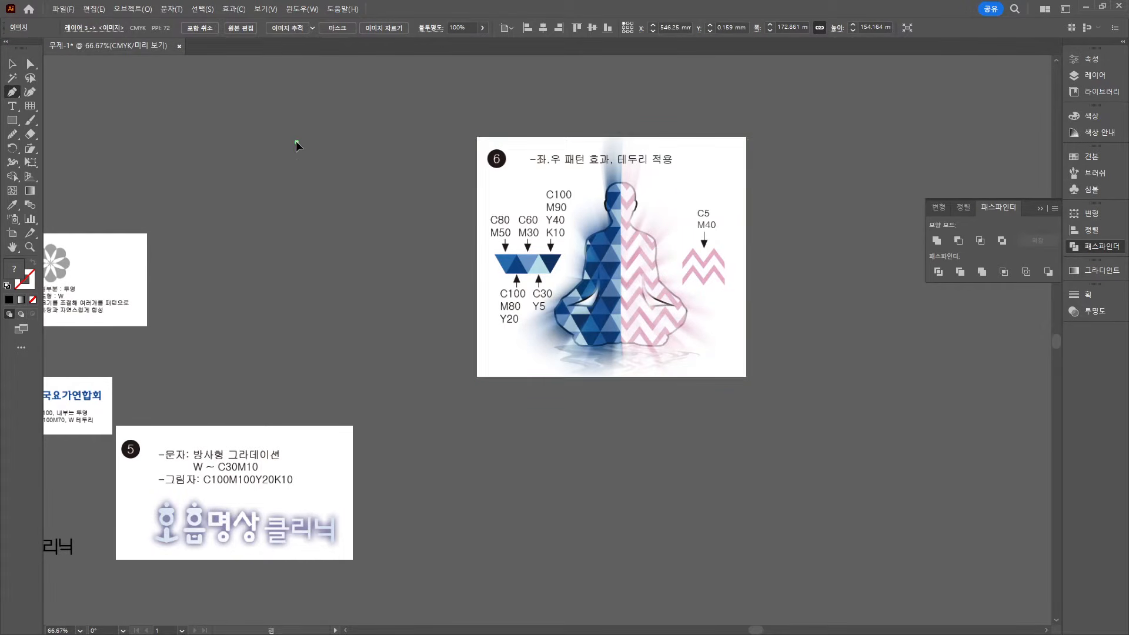
left_click_drag(280, 175, 279, 179)
left_click(279, 169)
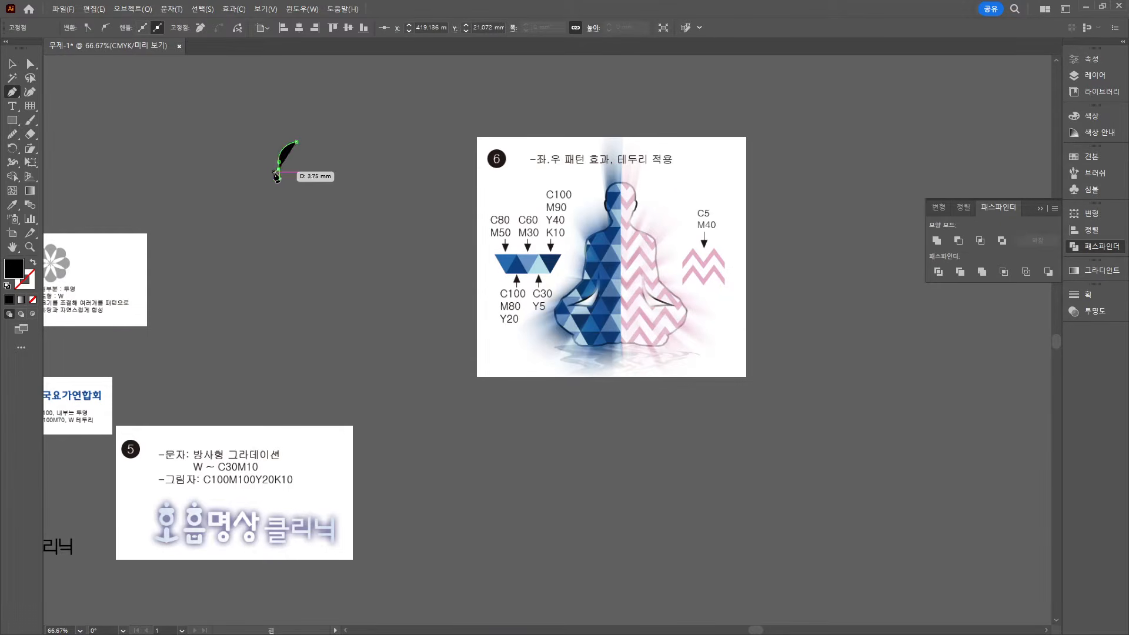
scroll(281, 184, "up", 2)
left_click_drag(312, 224, 328, 232)
left_click(313, 258)
left_click(244, 285)
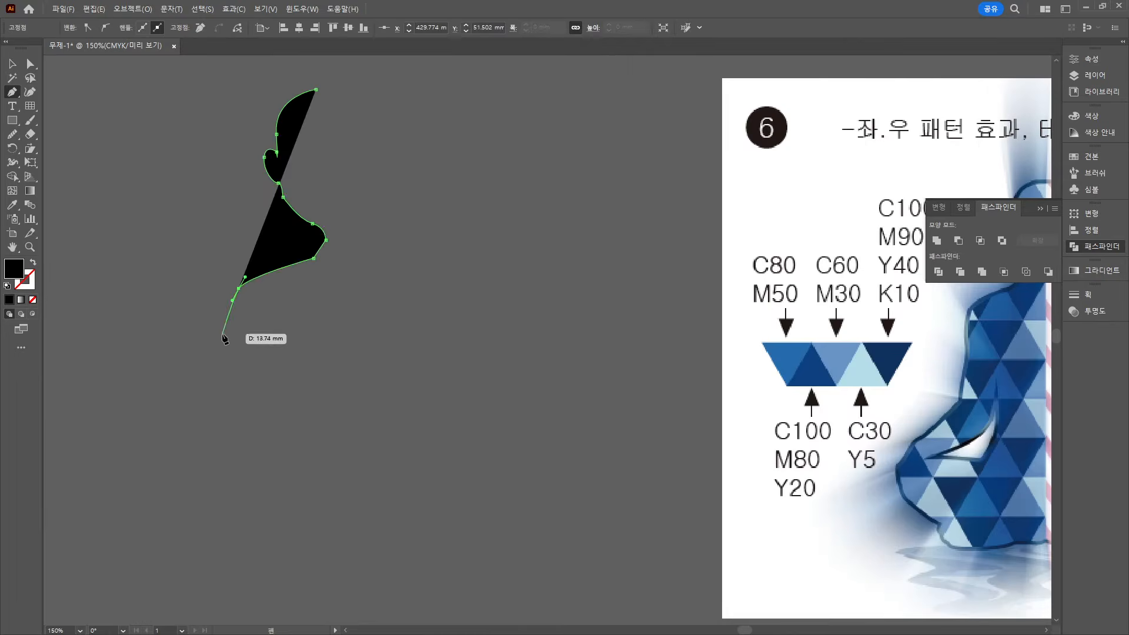
Continue the left outline down the arm and around the folded leg to the bottom centre, leaving the path open
left_click(235, 322)
left_click_drag(239, 374, 239, 391)
left_click(166, 494)
left_click_drag(174, 547, 184, 560)
left_click(216, 568)
left_click(217, 584)
left_click(222, 600)
left_click(250, 600)
left_click(315, 591)
left_click(330, 588)
left_click(339, 589)
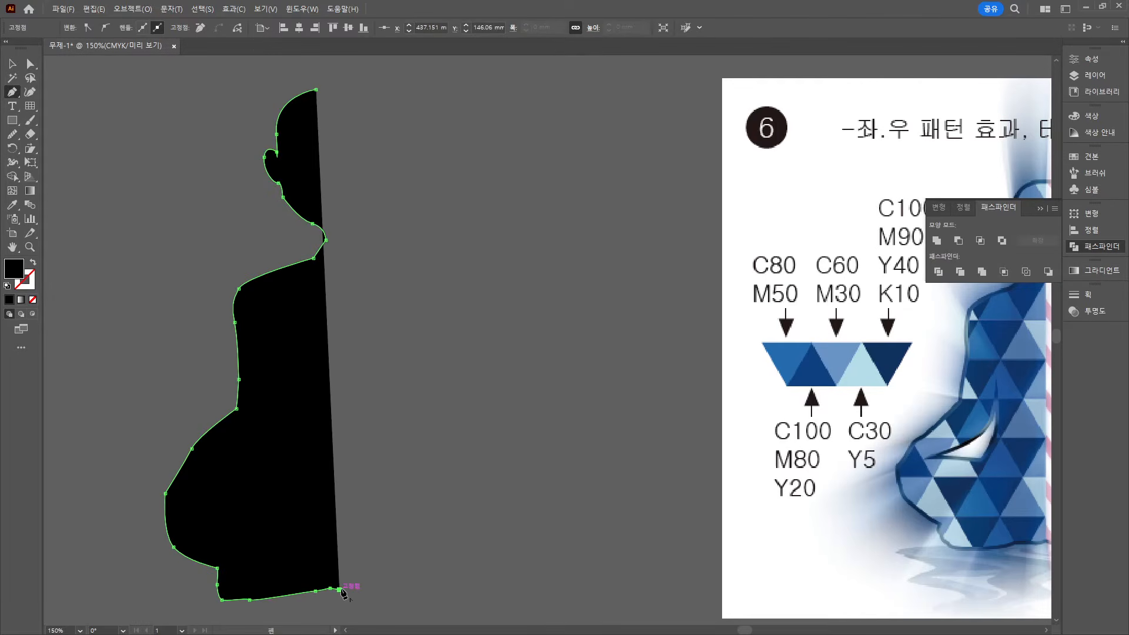
left_click(364, 602, "ctrl")
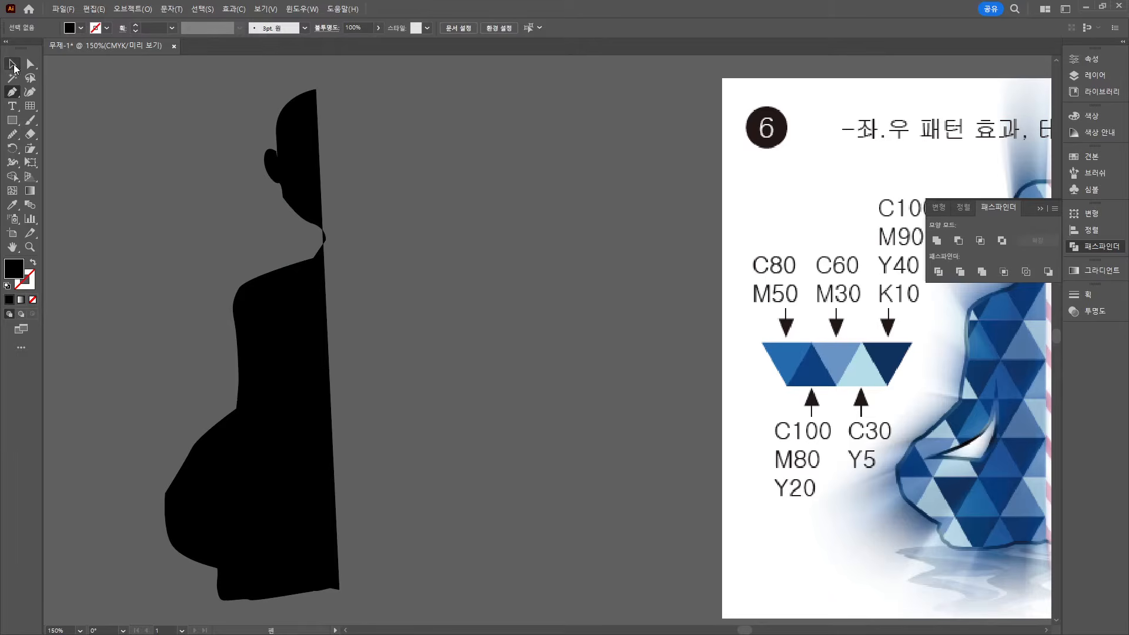
Move the crown anchor of the half figure to the right so its centre edge stands nearly vertical
left_click(273, 149)
left_click(31, 64)
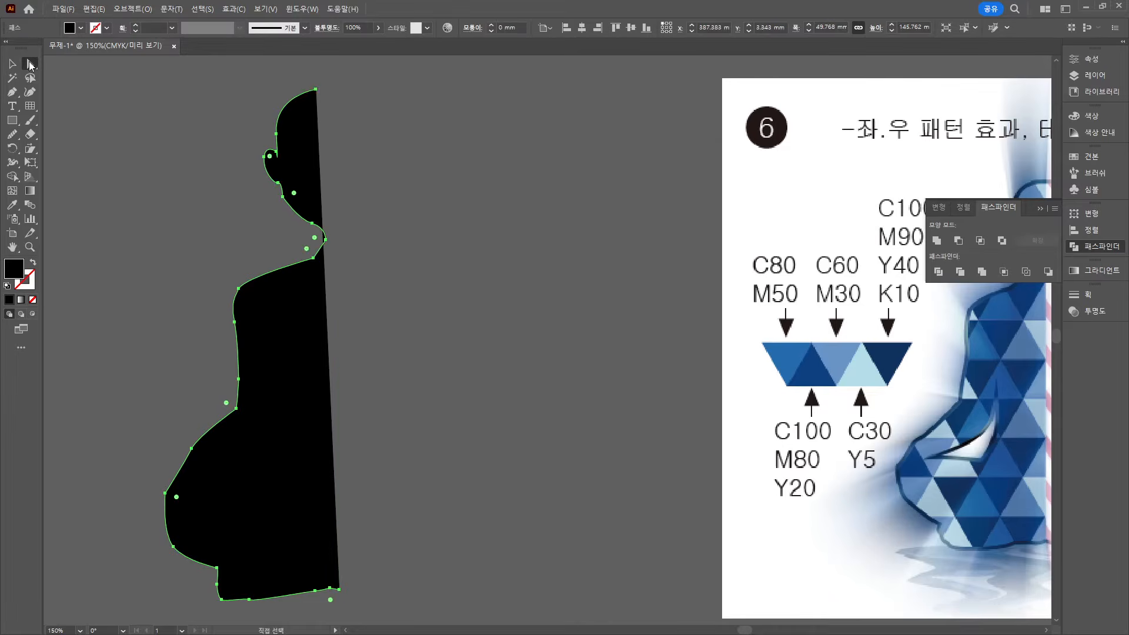
left_click_drag(318, 89, 336, 89)
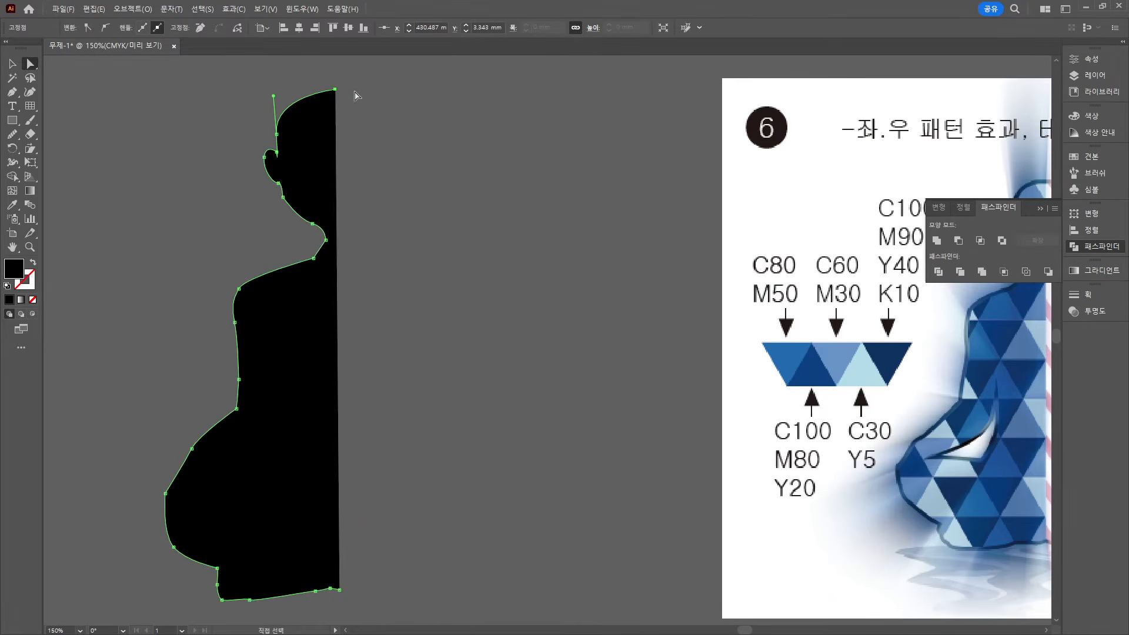
Paste a copy of the half figure in front, reflect it horizontally and move it over to form the right half
left_click(13, 63)
left_click(304, 122)
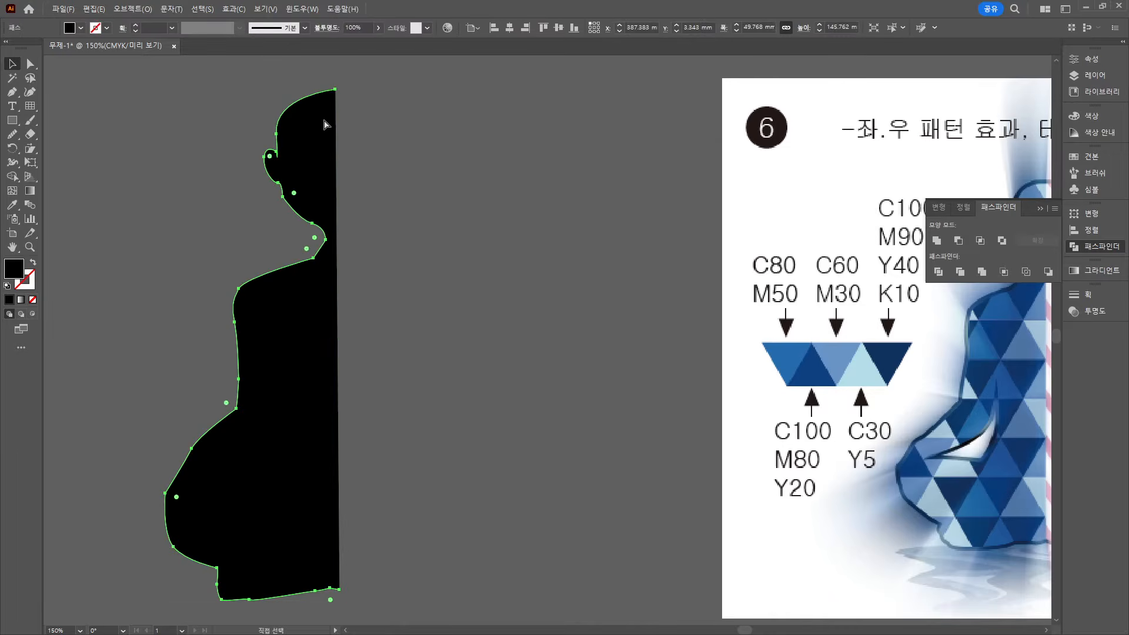
right_click(326, 140)
mouse_move(415, 404)
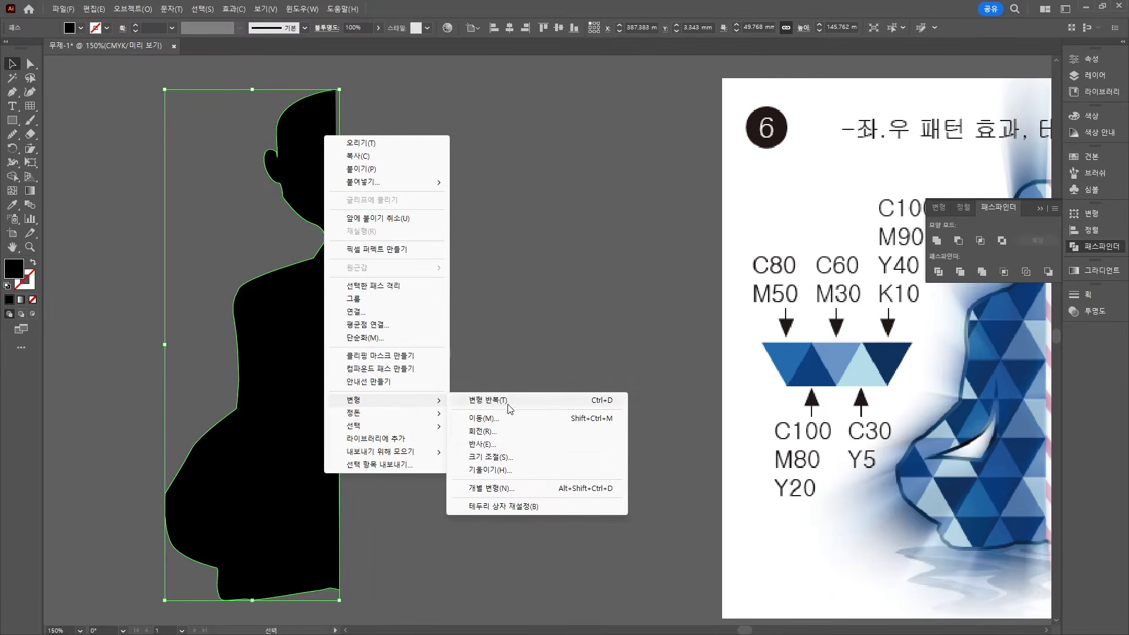
left_click(511, 443)
left_click(504, 399)
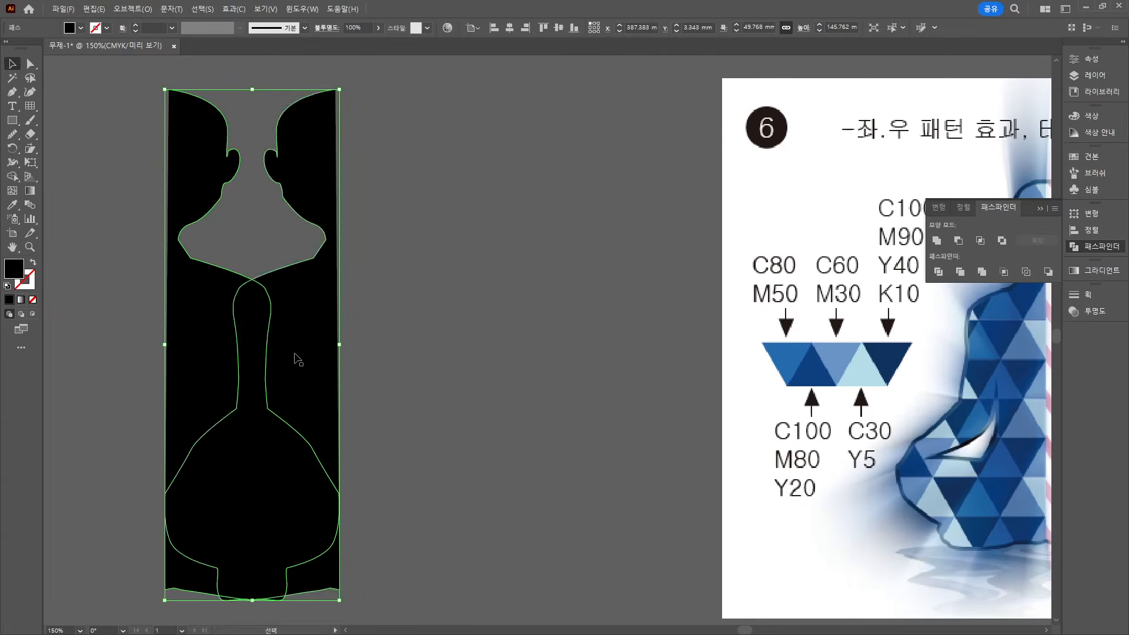
left_click_drag(252, 356, 396, 353)
left_click(573, 224)
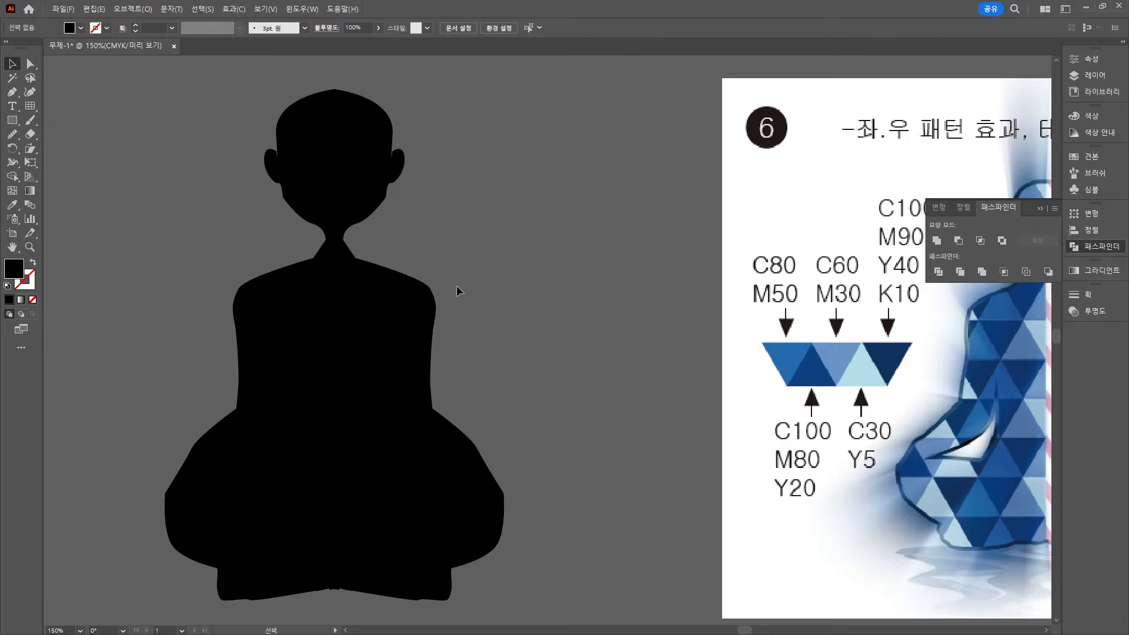
Move the left half's neck anchor outward and shift its head and ear anchors toward the centre
left_click(334, 244)
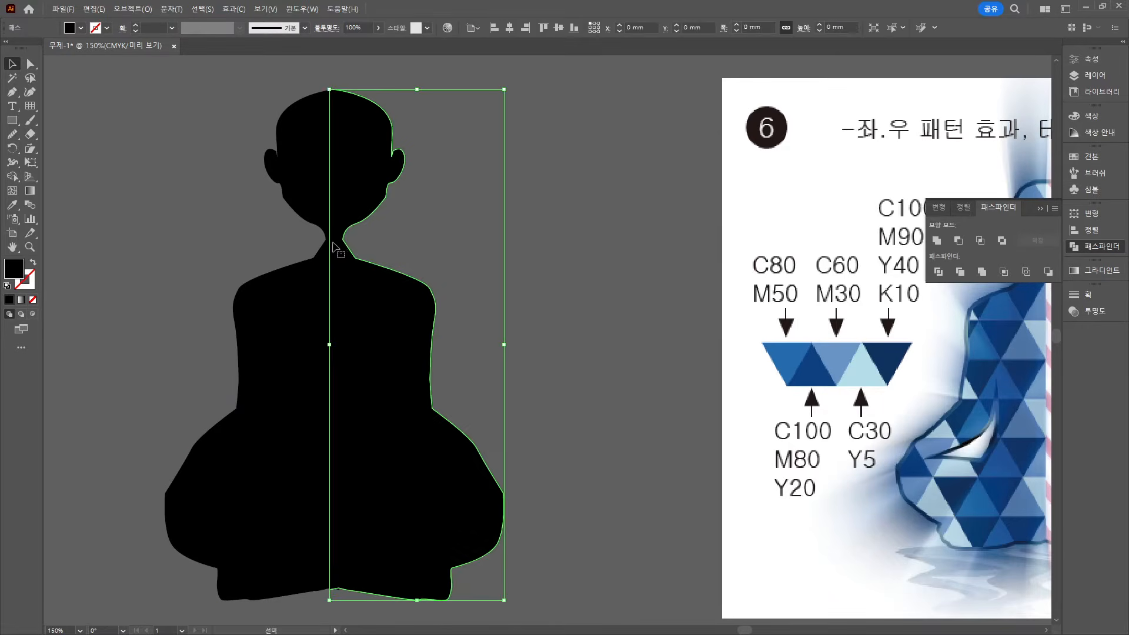
left_click(327, 184)
left_click(30, 63)
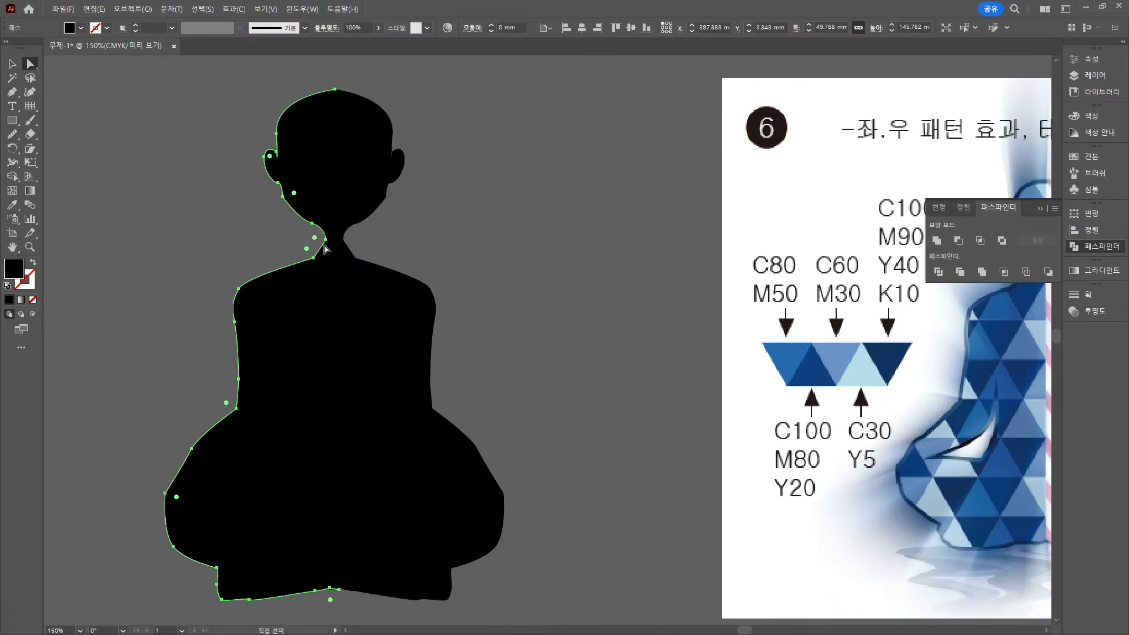
left_click(326, 240)
left_click_drag(325, 240, 301, 197)
Lower the crown of the figure slightly and shift the right half's head and ear anchors toward the centre
left_click(369, 100)
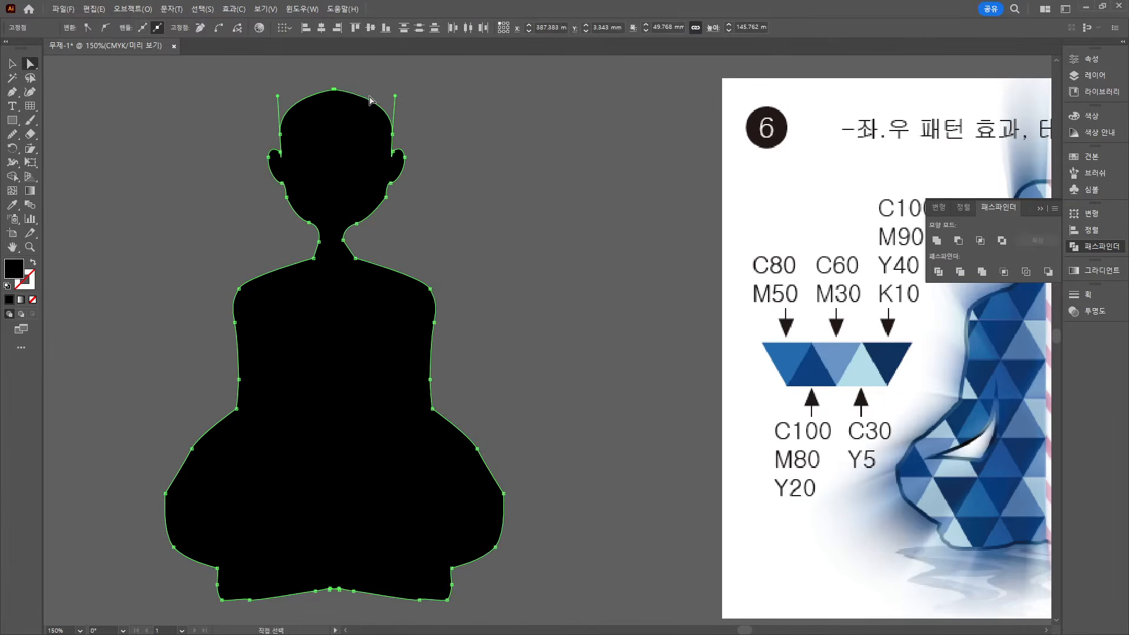
left_click(435, 118)
left_click_drag(373, 91, 448, 250)
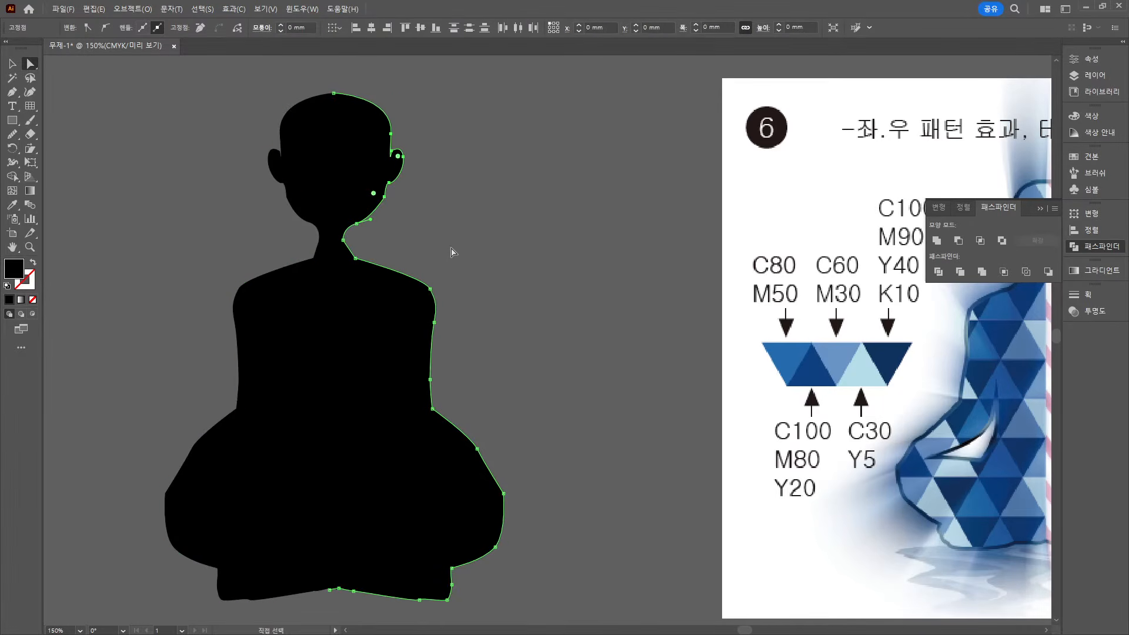
left_click(454, 242)
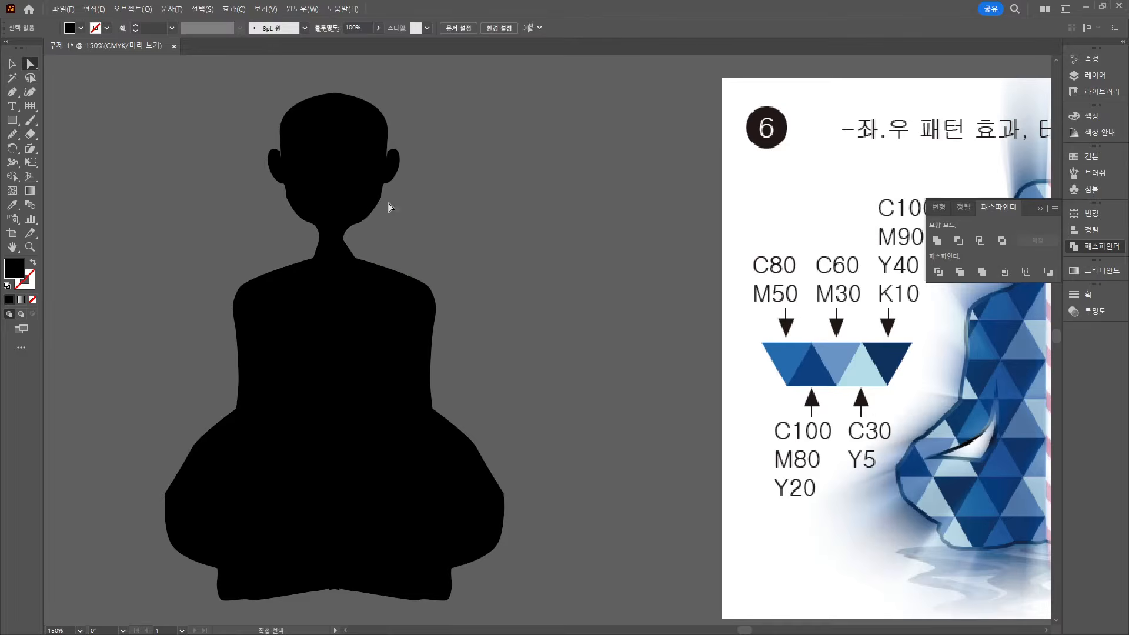
Slim the left ear by removing its inner notch anchor and moving its outer and lower anchors toward the head
scroll(309, 172, "up", 3)
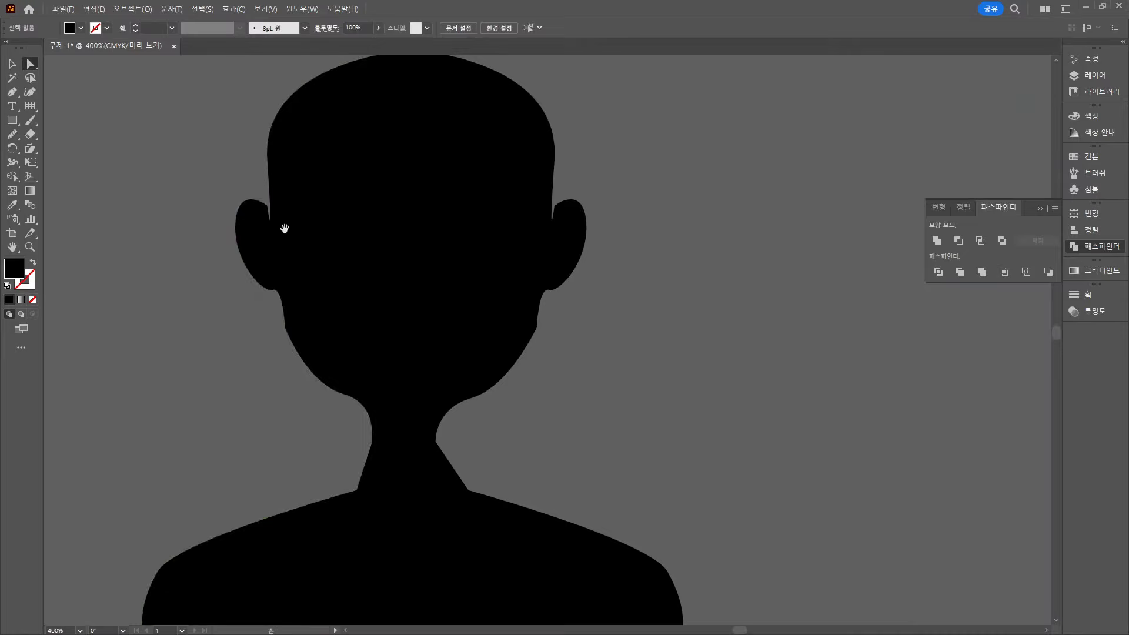
left_click(271, 225)
left_click(266, 205)
left_click_drag(275, 260, 251, 230)
left_click_drag(258, 290, 276, 293)
left_click(286, 328)
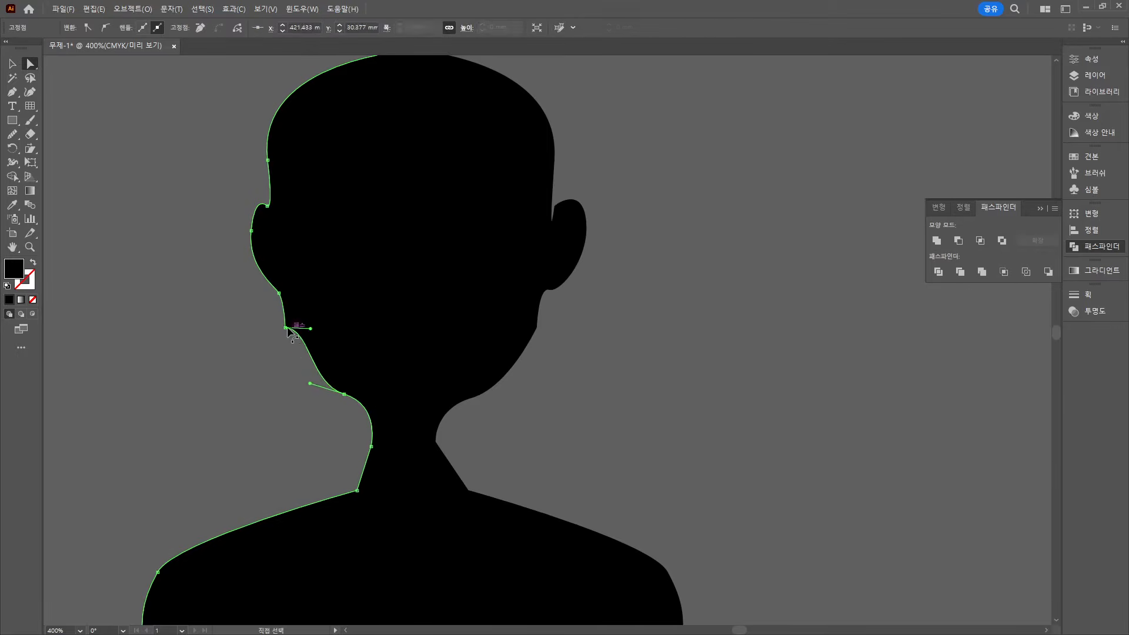
left_click(665, 327)
Nudge the crown and ear anchors of both halves downward to shorten the head
scroll(481, 338, "up", 2)
left_click(293, 338)
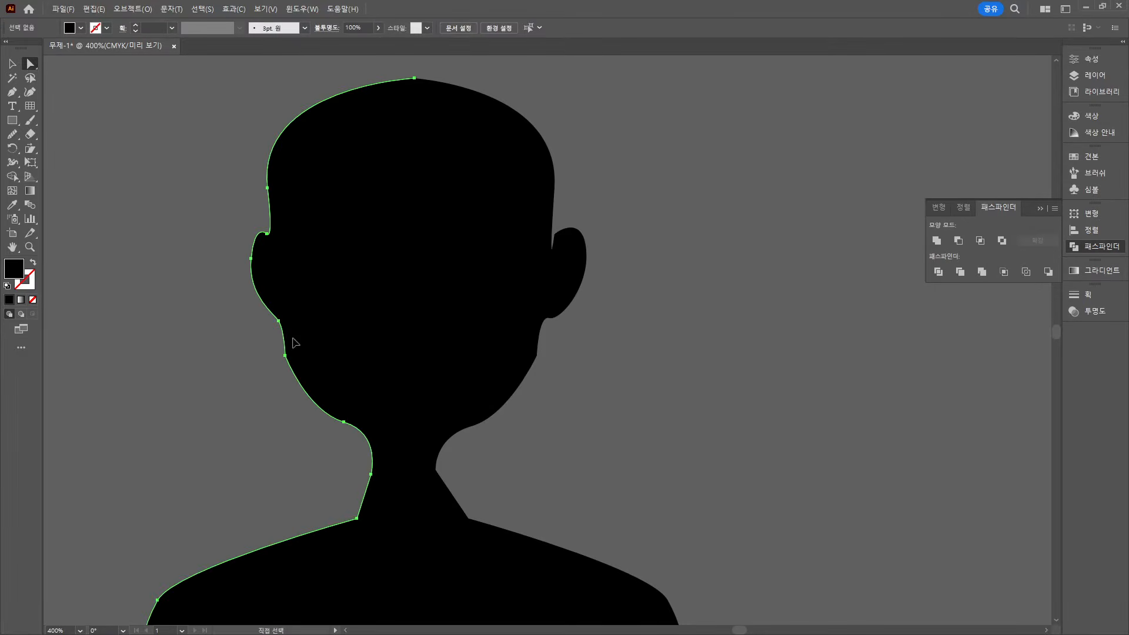
left_click_drag(590, 324, 640, 332)
key("Down")
key("Down")
key("Down")
key("Down")
key("Down")
left_click(641, 332)
Reshape the left side of the neck by moving its neck and shoulder-joint anchors downward and outward
left_click(373, 475)
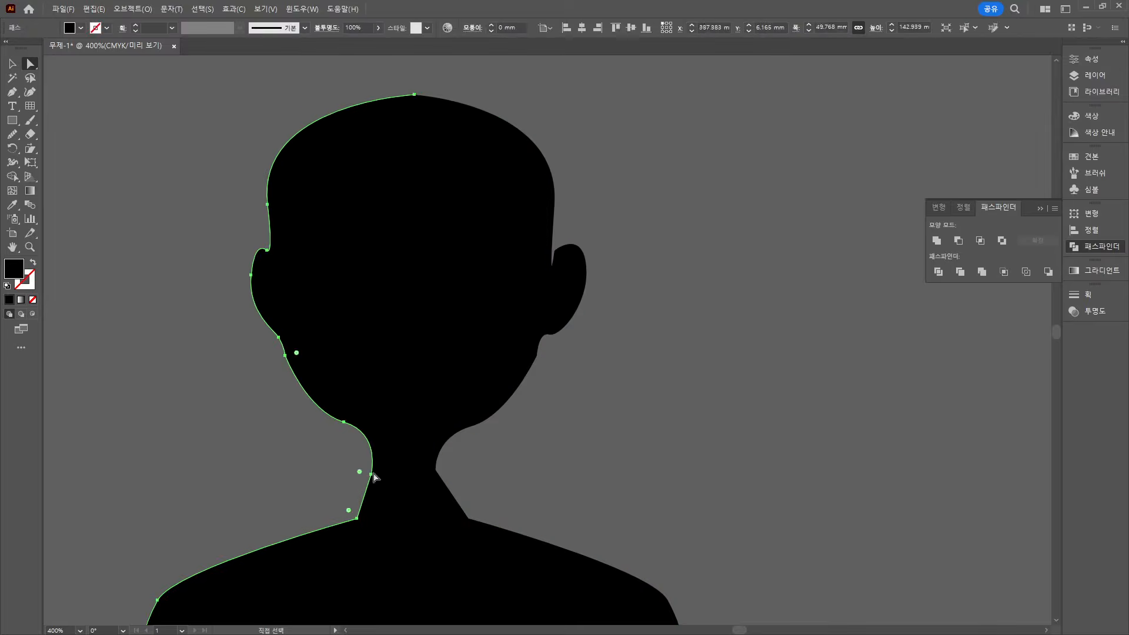
left_click_drag(371, 474, 360, 477)
left_click_drag(377, 434, 345, 514)
left_click(219, 319)
Smooth the outline along the lower edge of the left ear with the Smooth tool
left_click(290, 286)
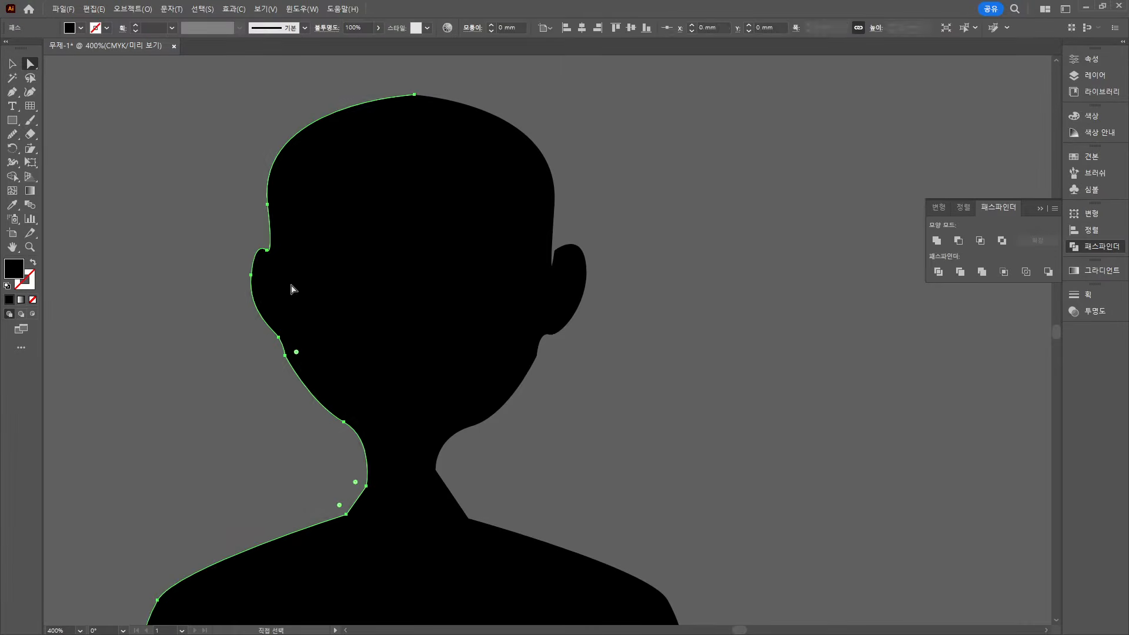
left_click(11, 134)
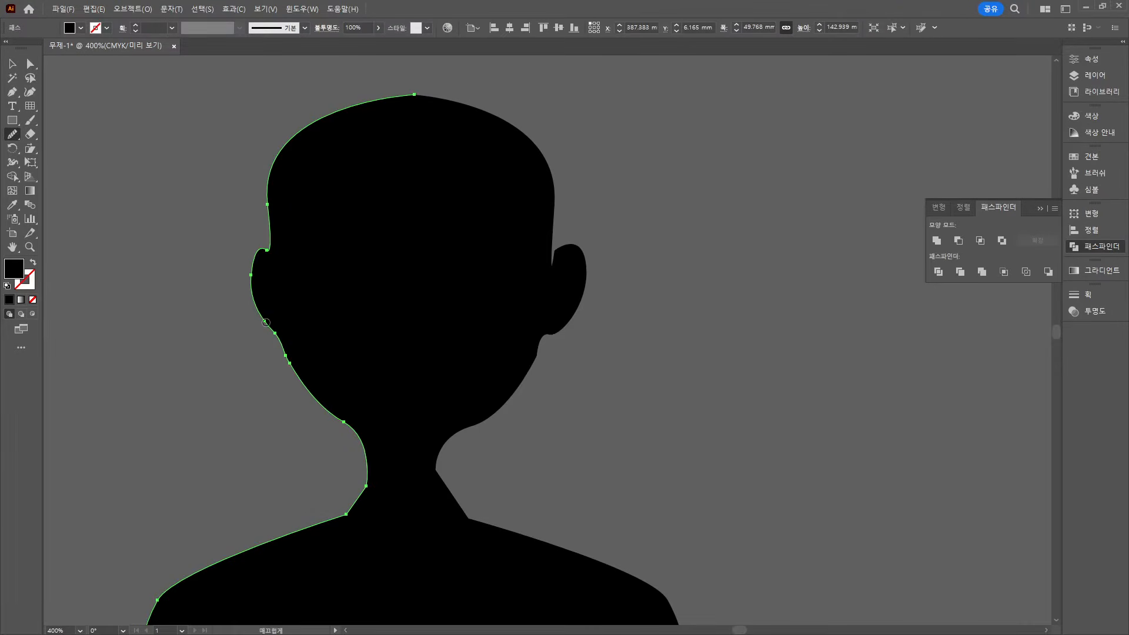
key("a")
key("ctrl+minus")
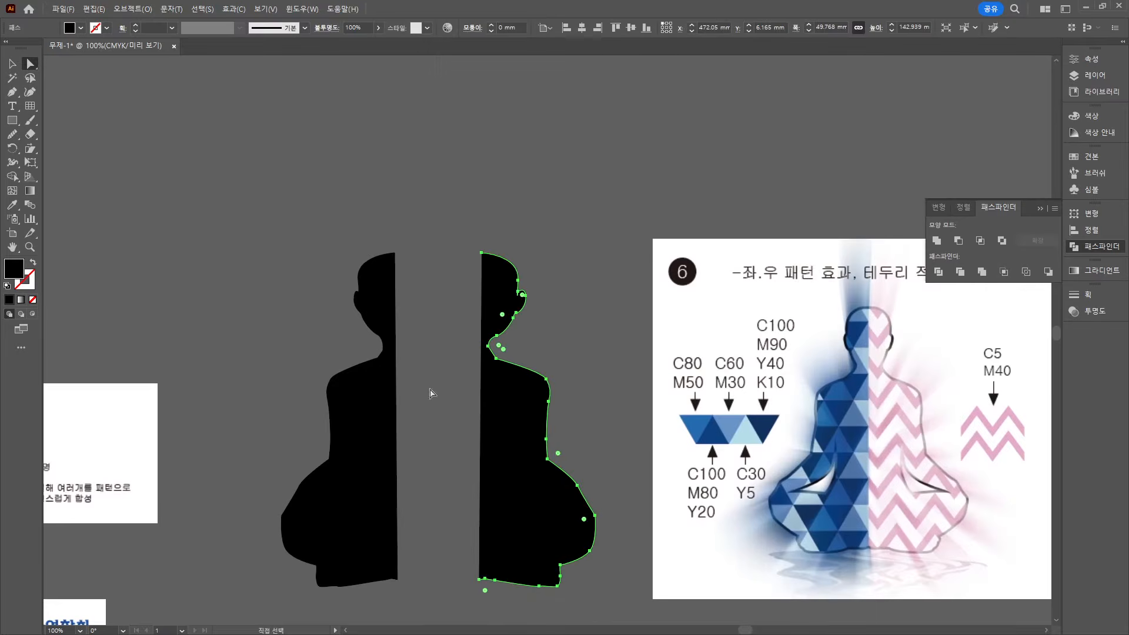
Move the left half's temple anchor toward the centre so the head curves inward above the ear
left_click(370, 282)
scroll(414, 294, "up", 3)
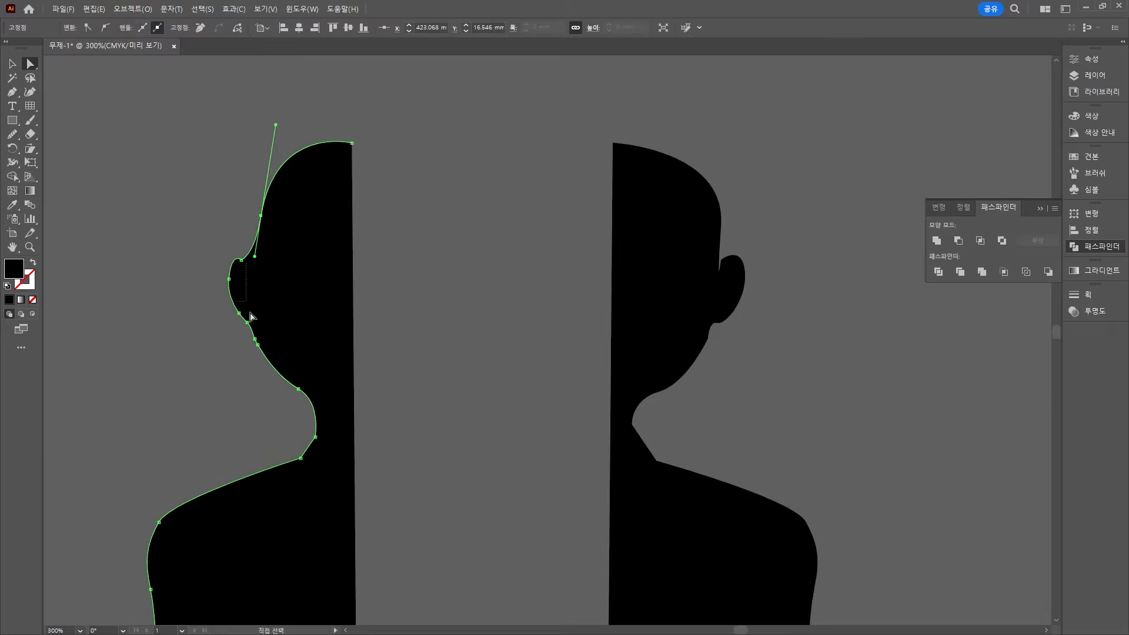
scroll(284, 239, "up", 2)
scroll(273, 438, "down", 6)
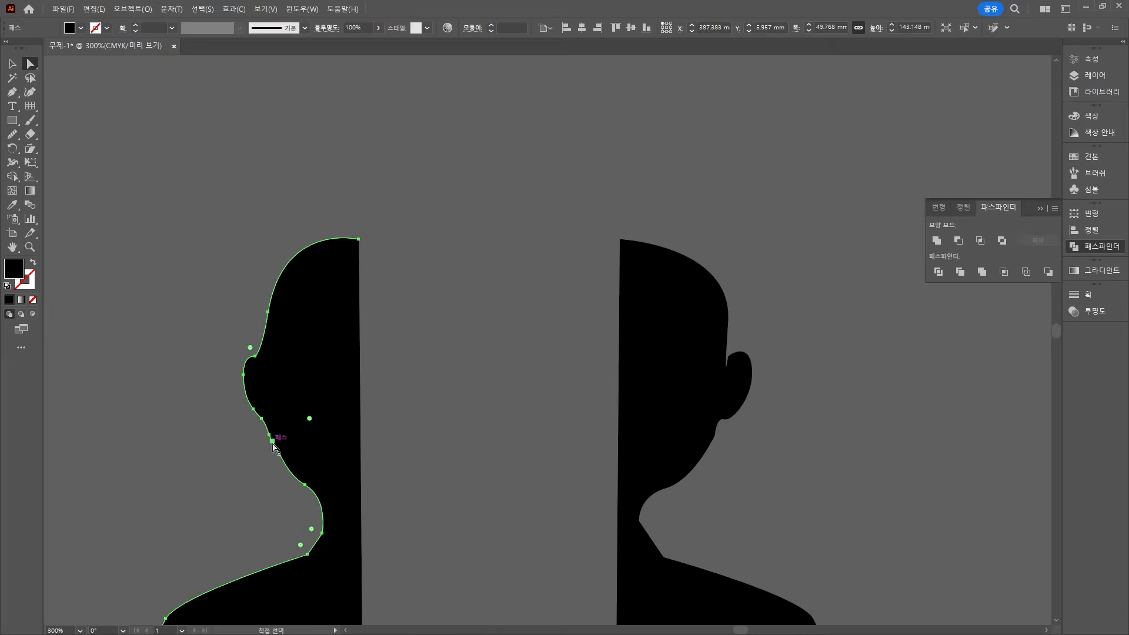
Replace the right half with a reflected copy of the left half, moved about 47 mm horizontally to meet it
key("v")
left_click(341, 267)
key("Delete")
right_click(302, 346)
left_click(465, 316)
left_click(500, 438)
left_click_drag(256, 386, 331, 386)
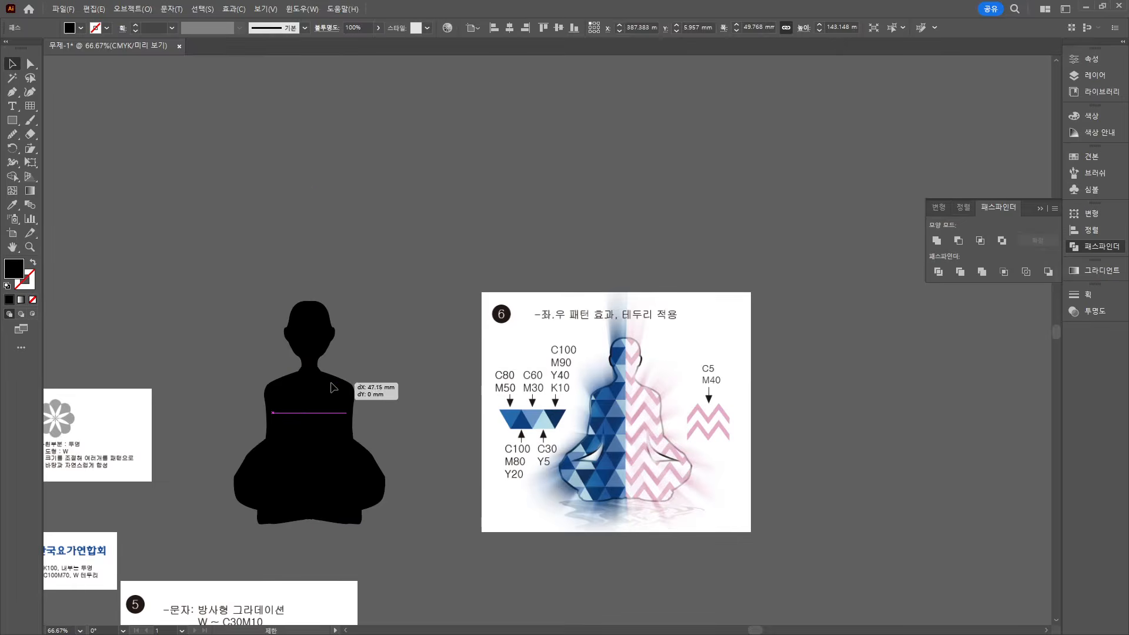
Draw a small curved triangle between the left arm and thigh with the Pen tool
left_click(463, 296)
left_click(261, 471)
left_click_drag(261, 472, 287, 475)
left_click(286, 441)
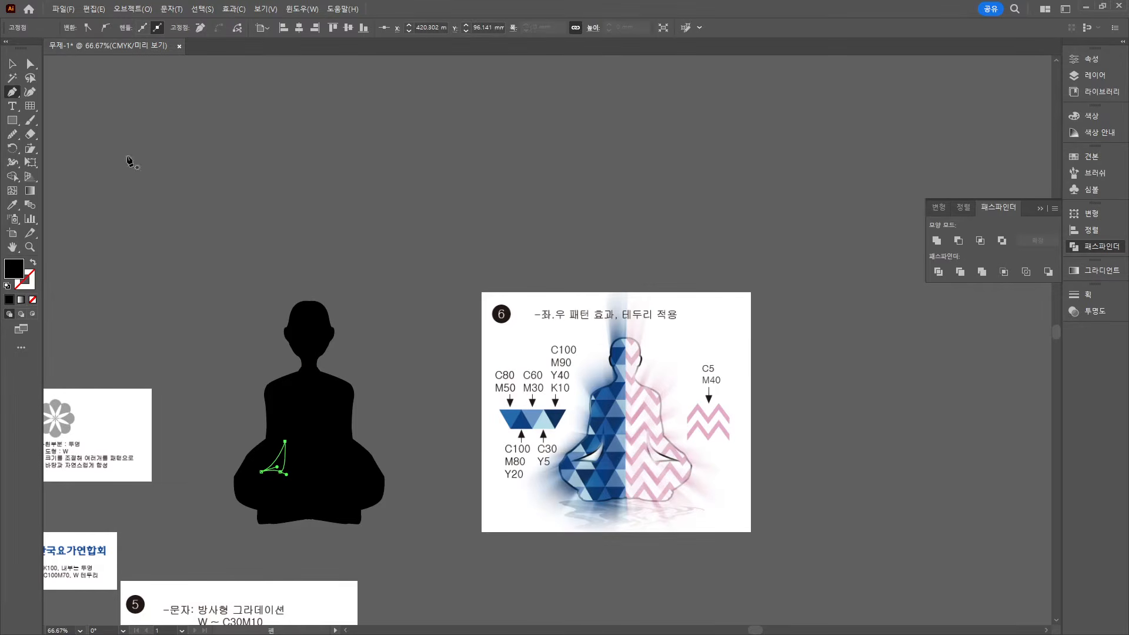
Cut the curved triangle out of the figure's left half with Minus Front
left_click(14, 63)
left_click(276, 490, "shift")
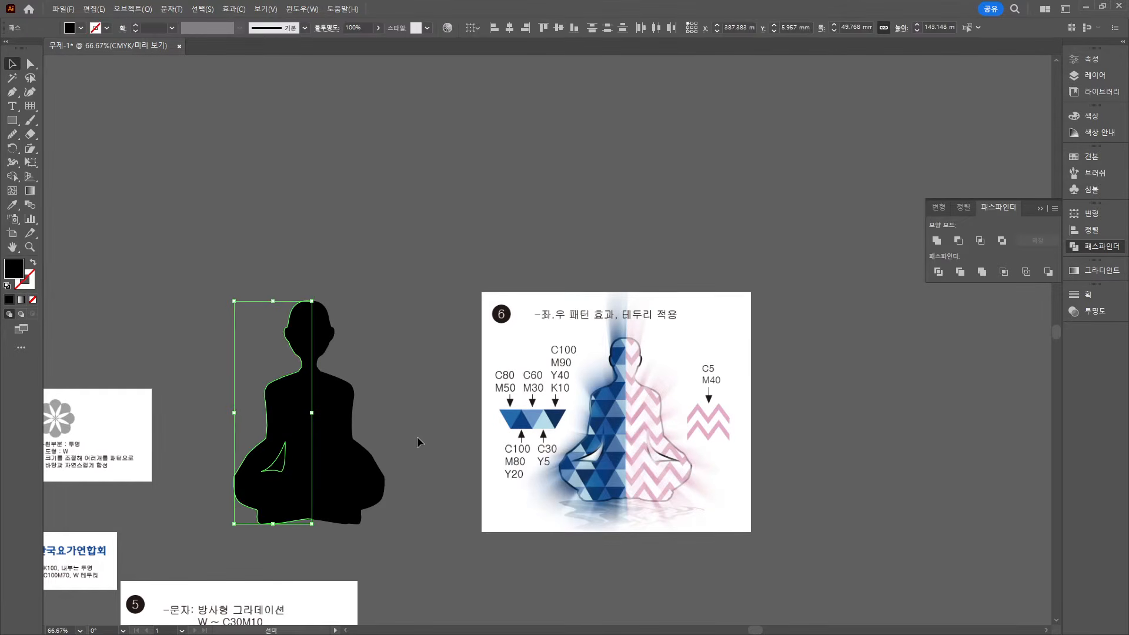
left_click(959, 243)
left_click(378, 244)
Delete the right half of the figure, which lacks the arm opening
key("ctrl+1")
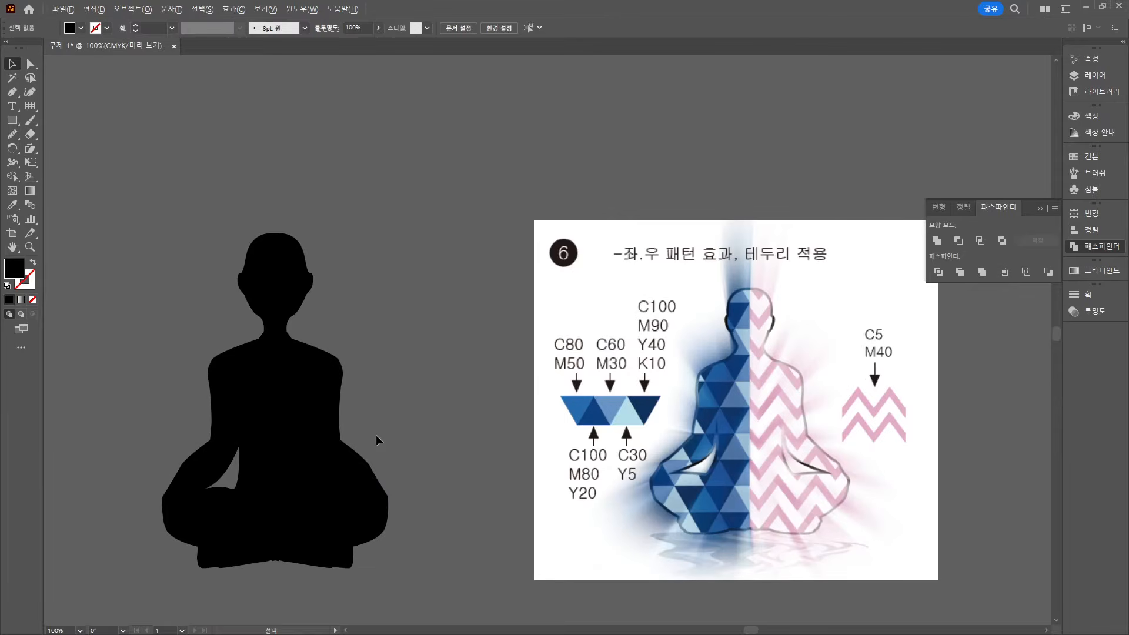
left_click(303, 296)
left_click(30, 64)
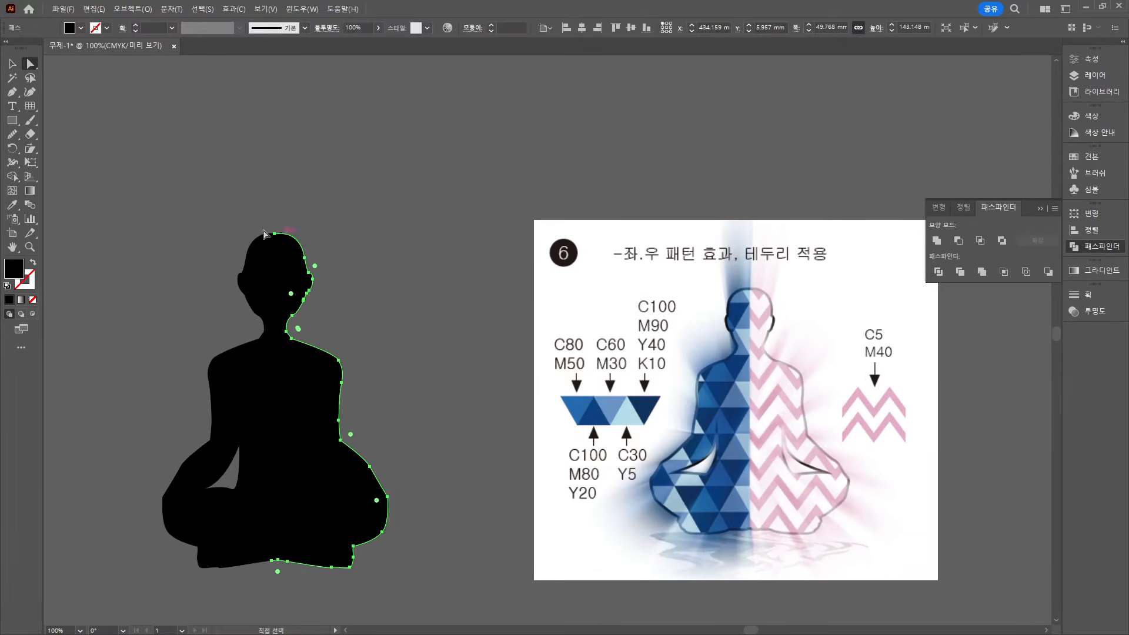
left_click(12, 63)
key("Delete")
Reflect a copy of the left half, align it at the centre line as the right half, and unite both halves
left_click(274, 297)
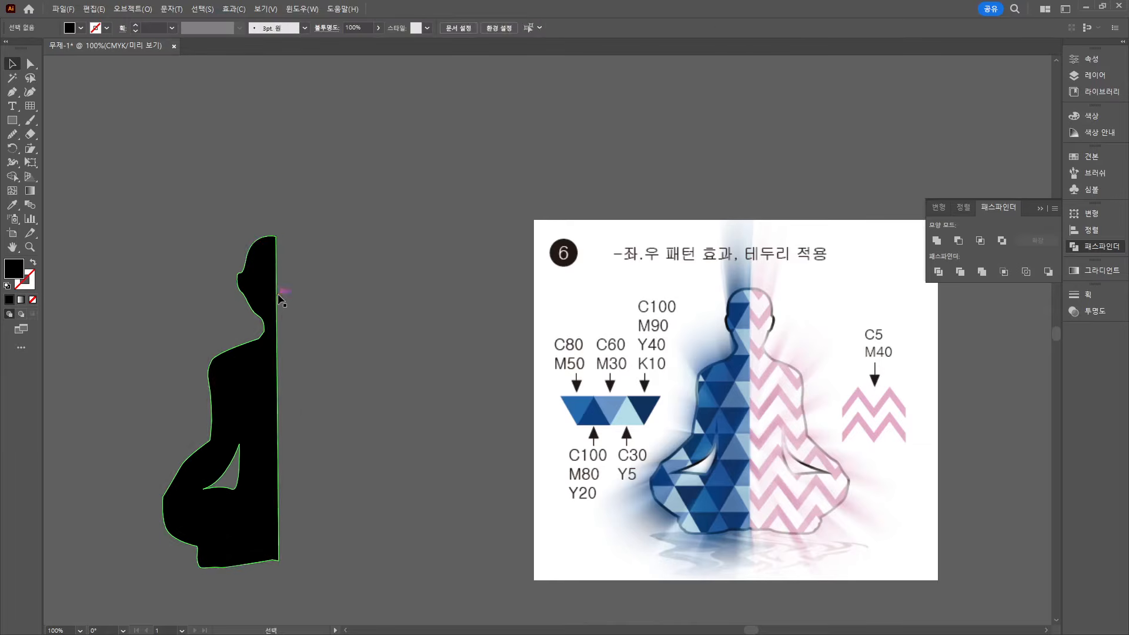
right_click(279, 309)
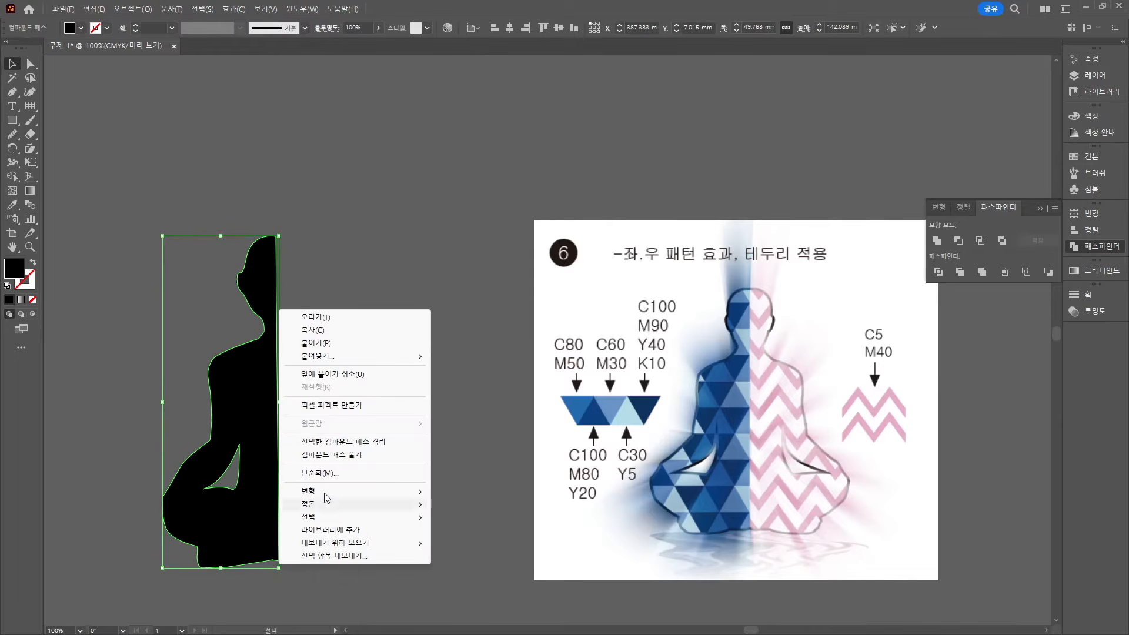
mouse_move(341, 493)
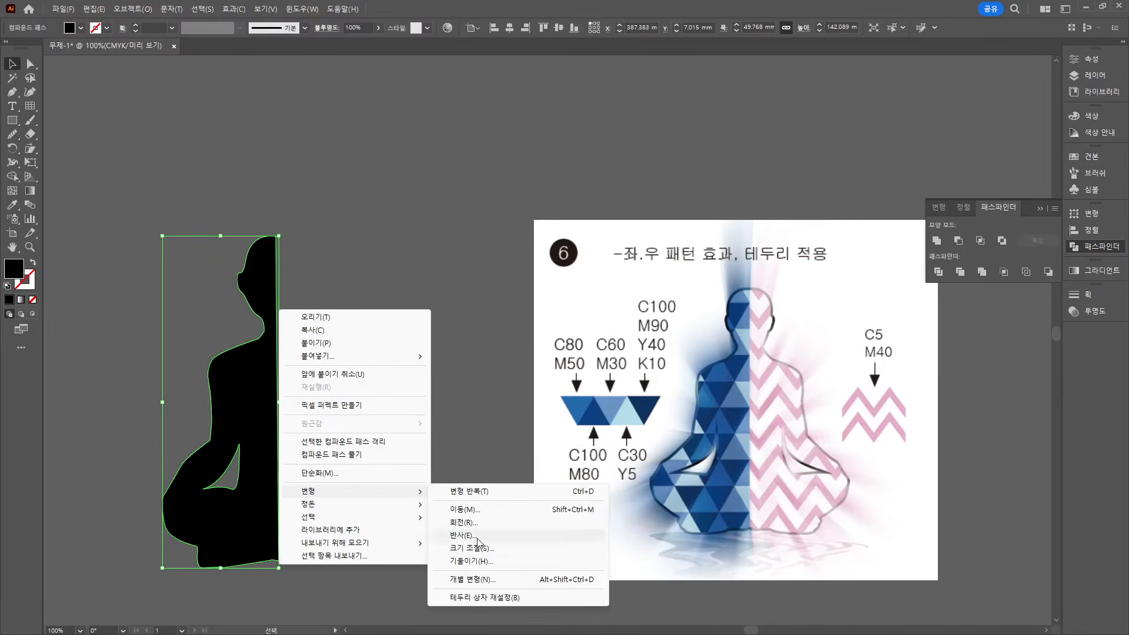
left_click(470, 536)
left_click(554, 393)
left_click_drag(227, 361, 339, 358)
key("ctrl+a")
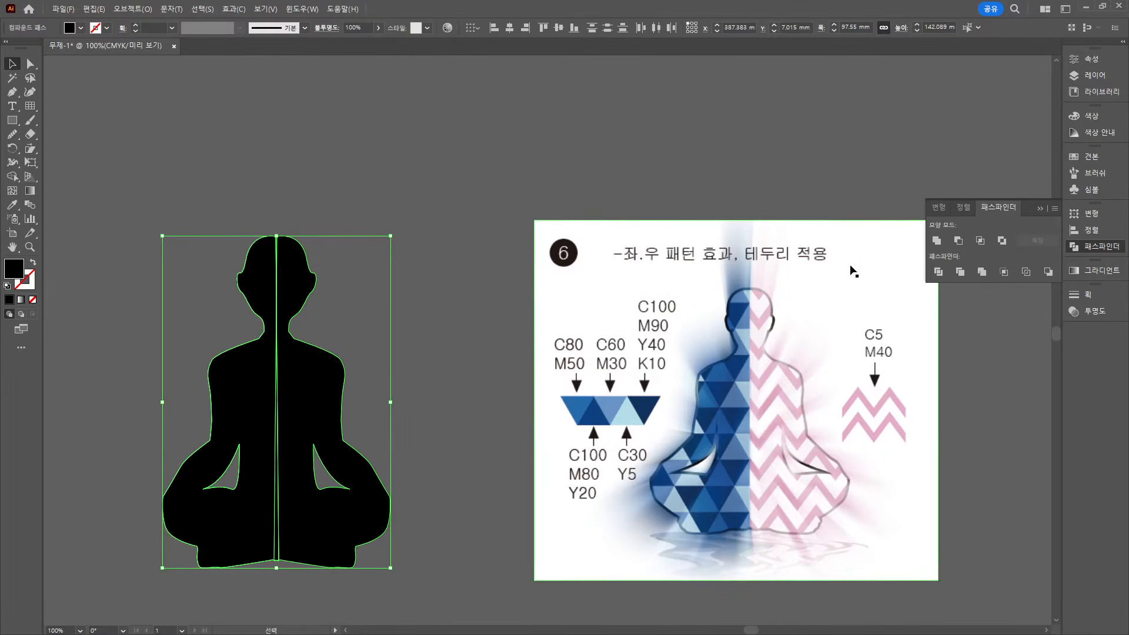
Remove the inner anchor of the head's centre gap and join the two crown anchors with the Pen tool
scroll(316, 217, "up", 3)
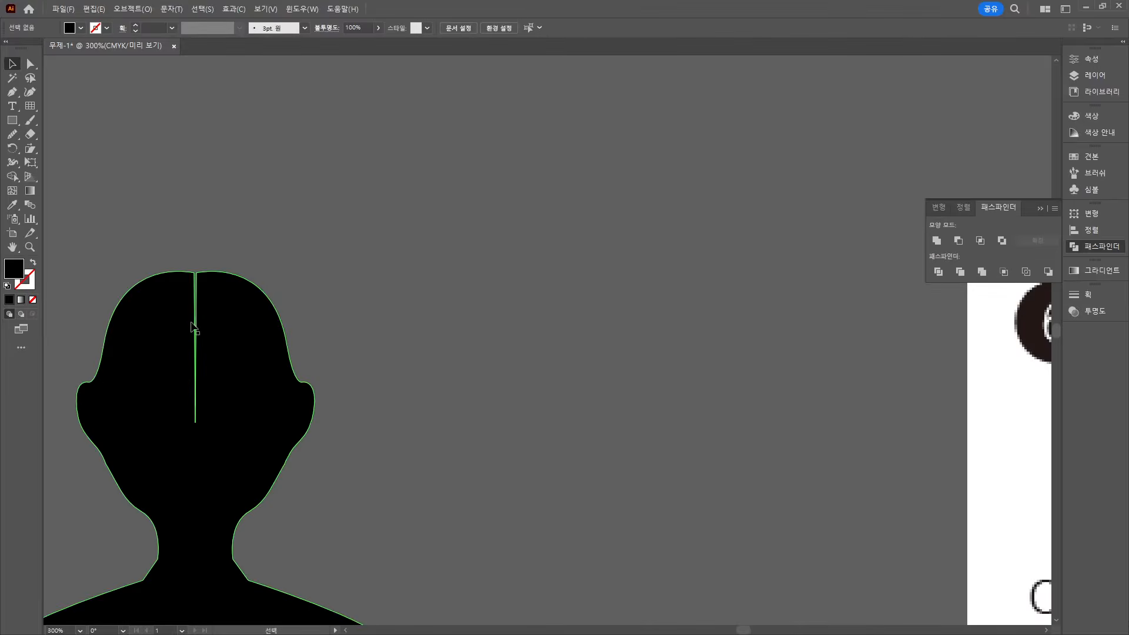
key("a")
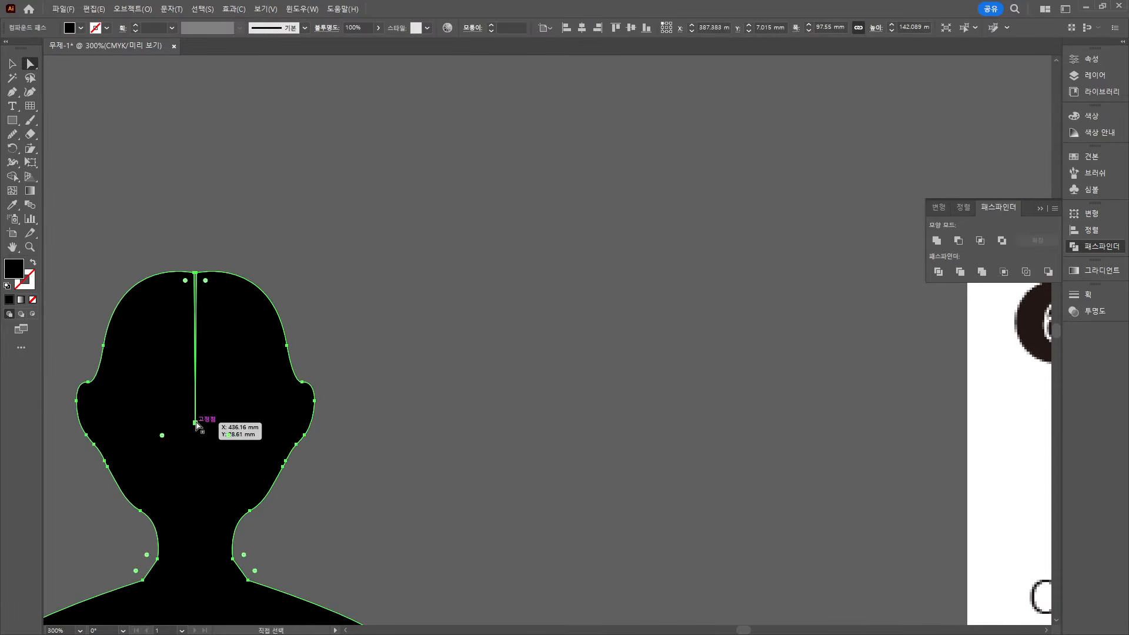
scroll(194, 294, "up", 6)
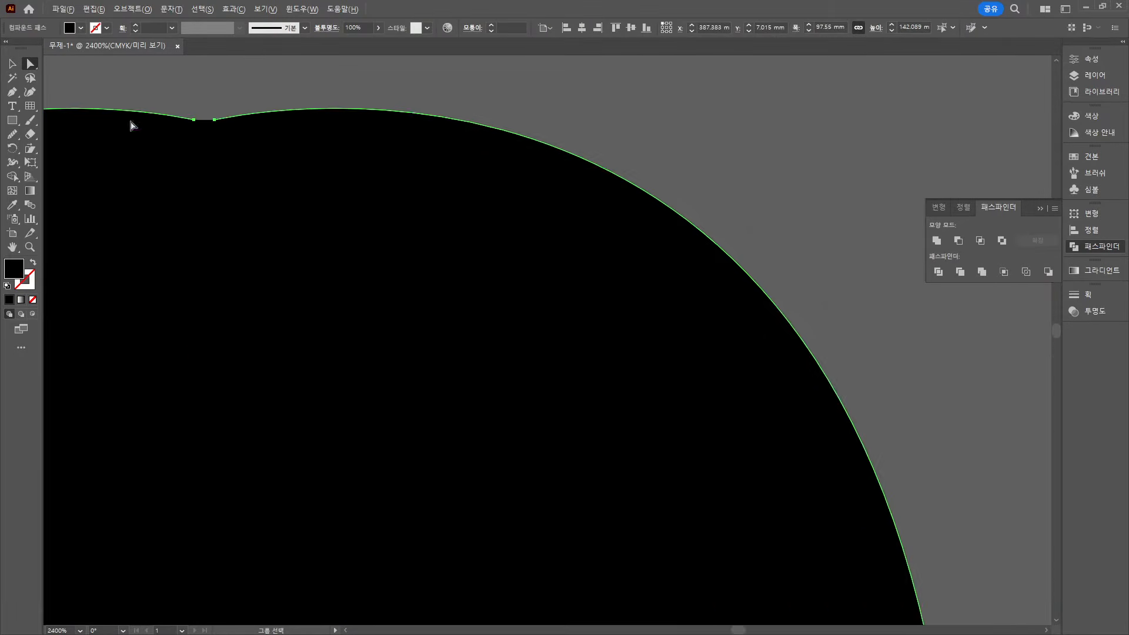
left_click(12, 92)
left_click(194, 120)
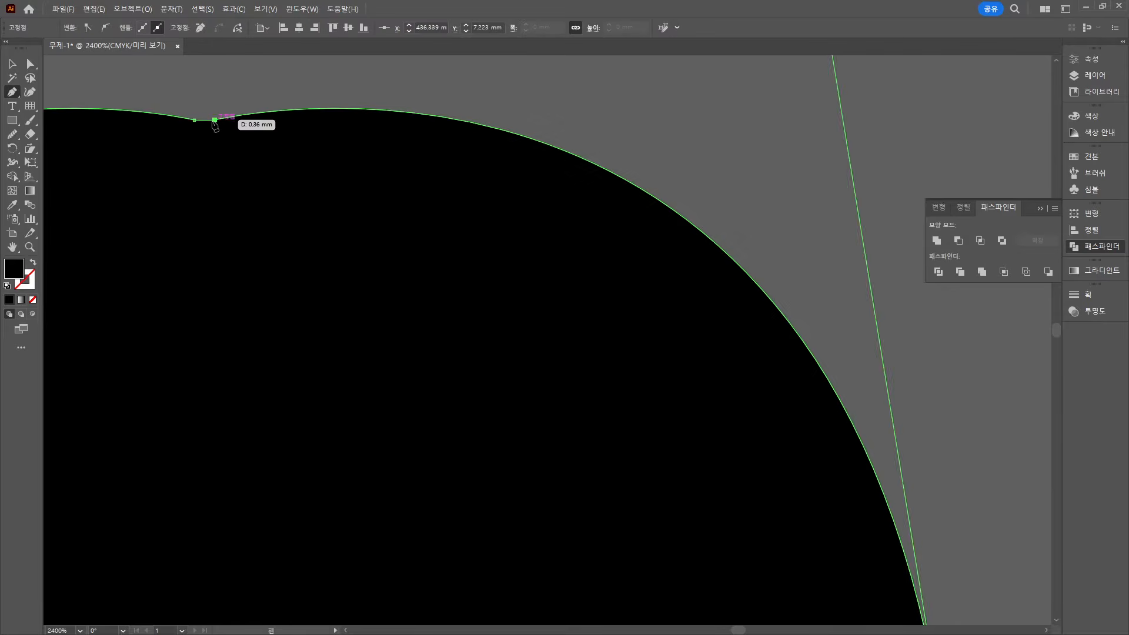
left_click(215, 120)
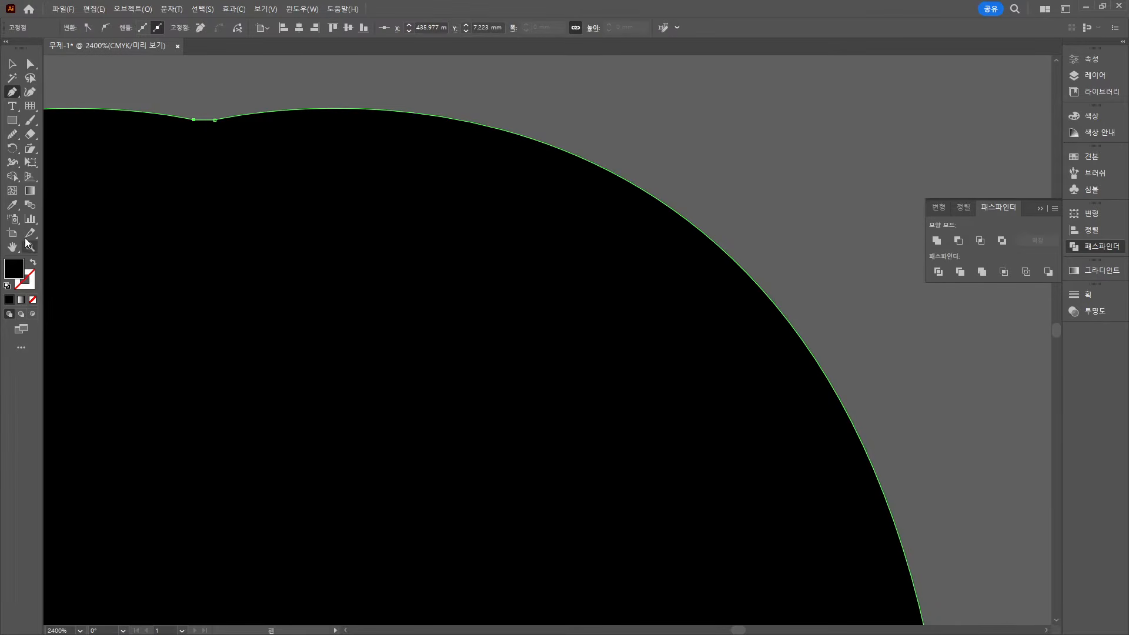
Round the crown by removing its two centre anchors with the Delete Anchor Point tool
left_click_drag(12, 92, 83, 119)
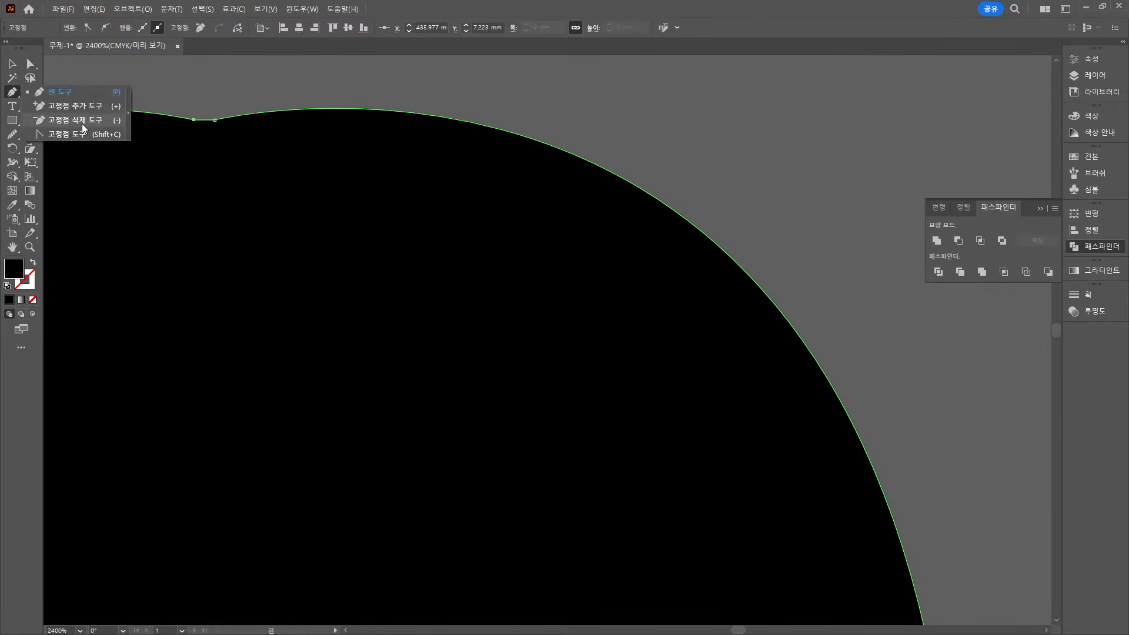
left_click(200, 120)
left_click(646, 339)
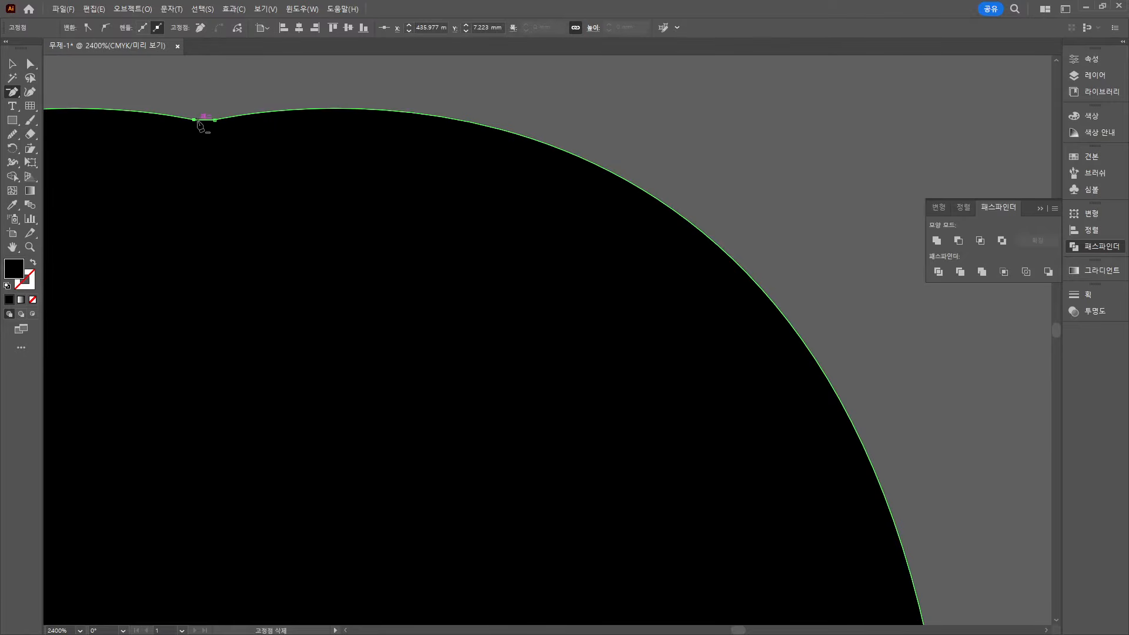
scroll(215, 120, "down", 6)
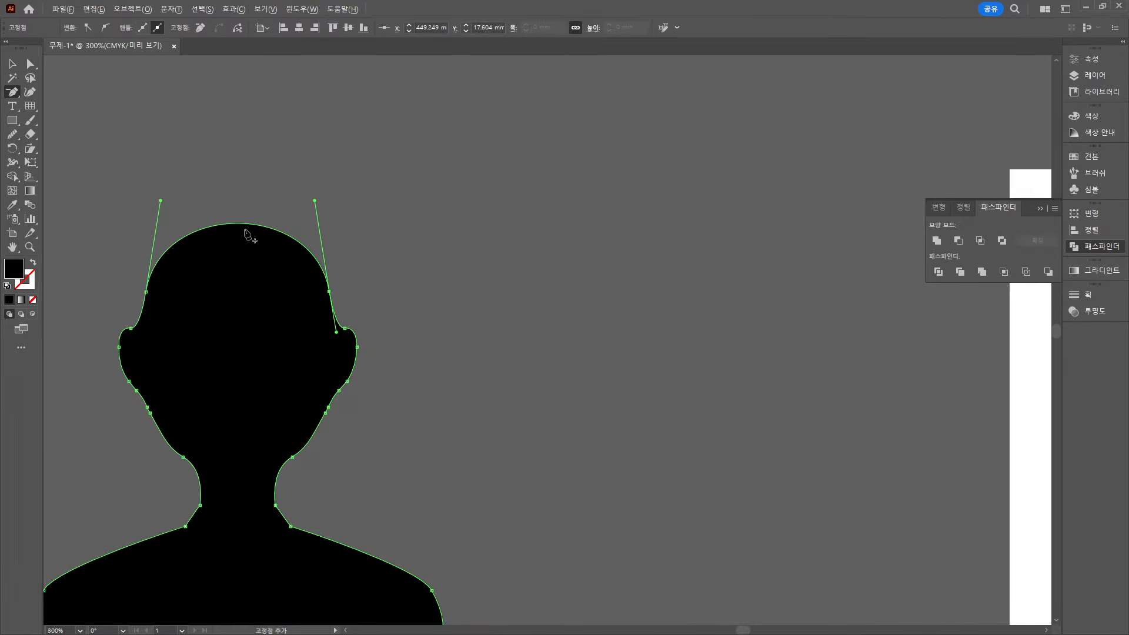
left_click(14, 64)
scroll(387, 253, "down", 3)
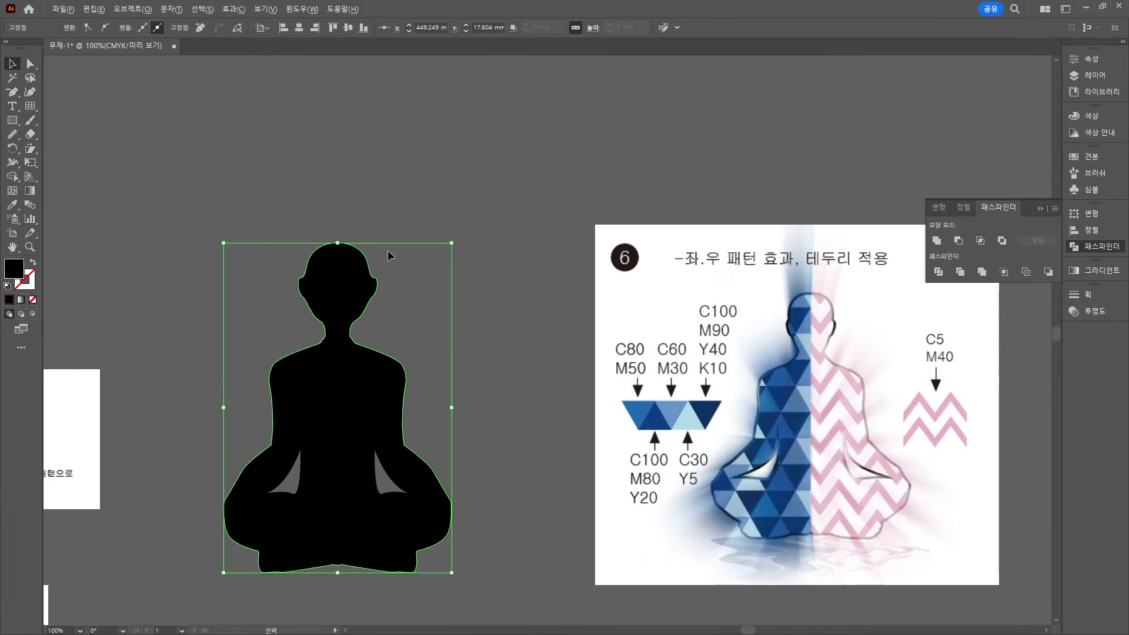
left_click(494, 322)
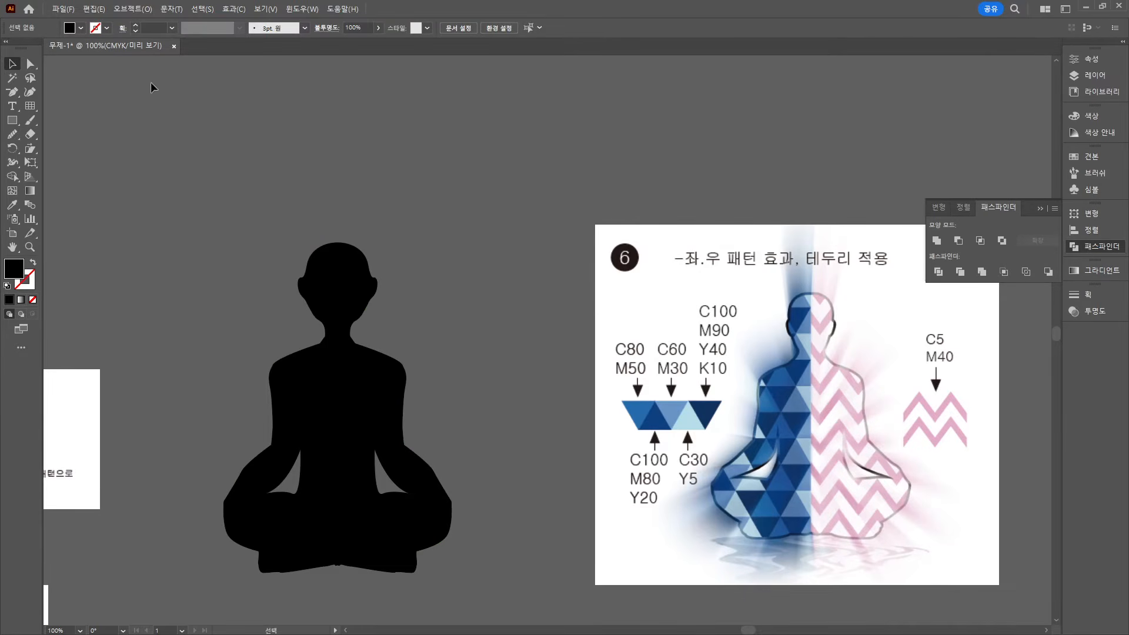
Nudge the anchors of both ears toward the centre and slightly downward
left_click_drag(417, 340, 417, 337)
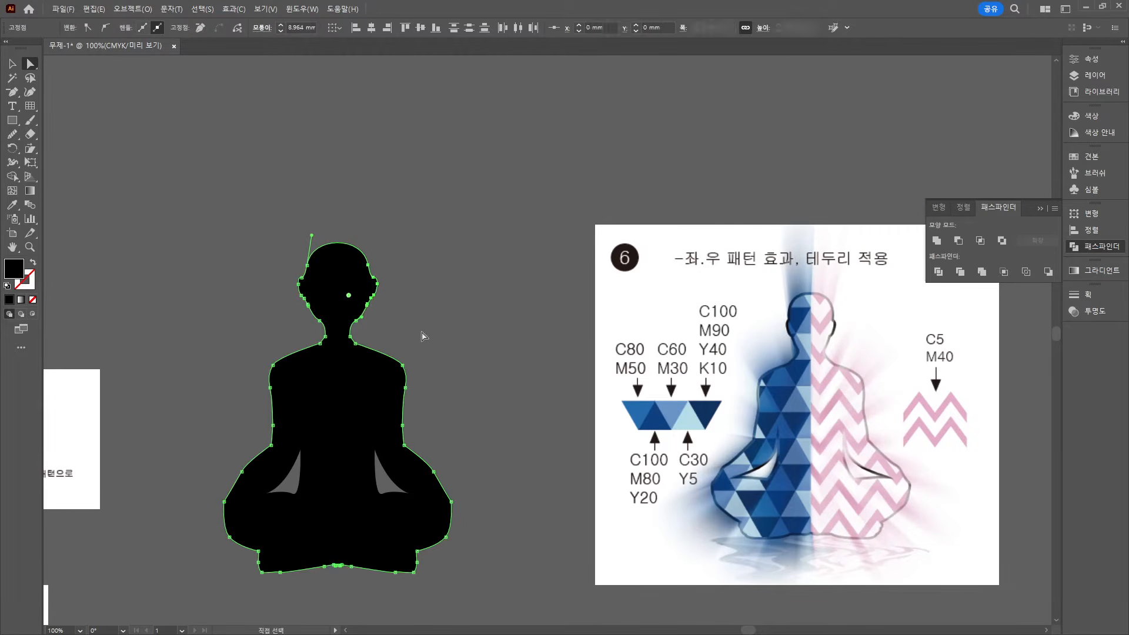
key("Left")
key("Left")
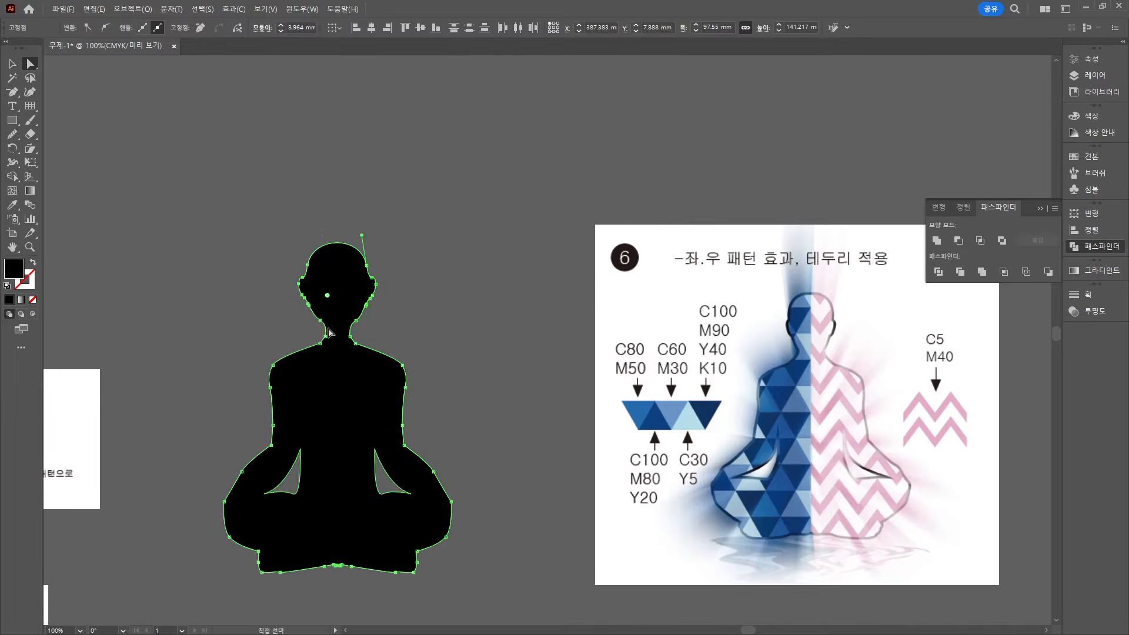
left_click(421, 231)
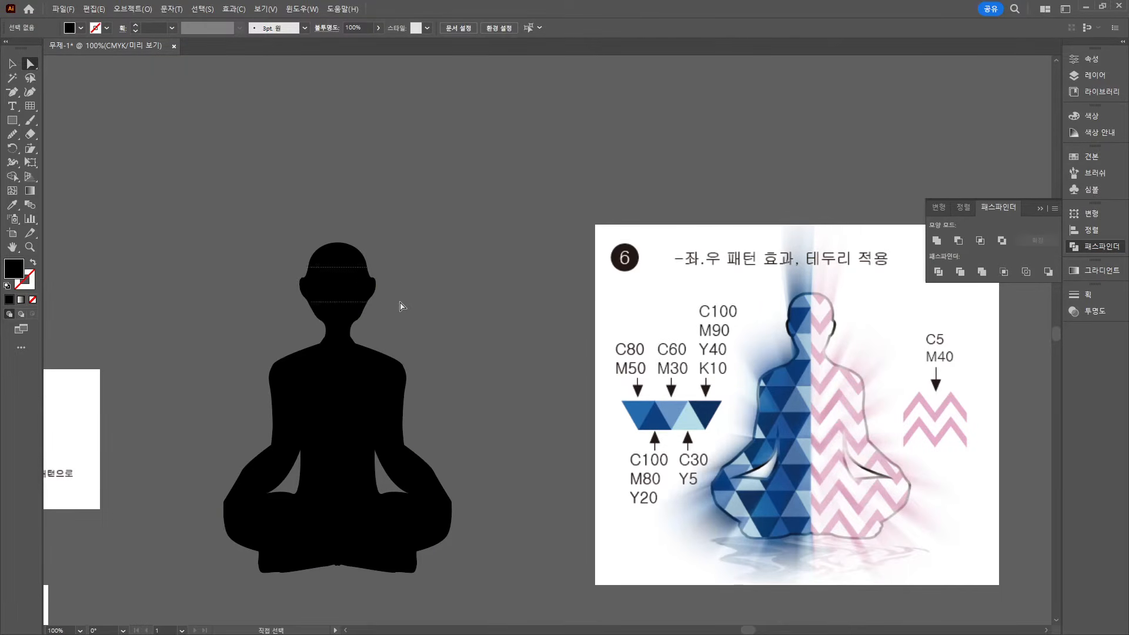
left_click_drag(400, 302, 403, 301)
key("Down")
key("Down")
left_click(421, 262)
Move the upper inner anchor of each ear slightly toward the head, about 0.7 mm on the right ear
scroll(402, 285, "up", 5)
left_click_drag(201, 249, 206, 246)
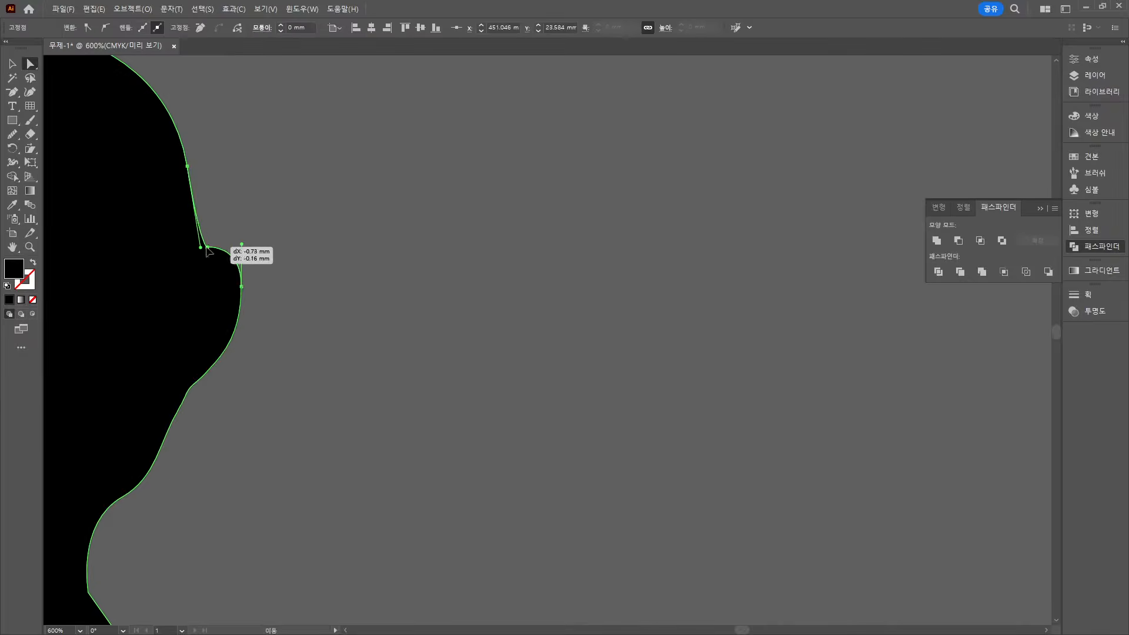
scroll(289, 335, "down", 3)
scroll(106, 325, "up", 4)
left_click_drag(163, 305, 175, 305)
left_click(127, 330)
scroll(464, 402, "down", 4)
left_click_drag(667, 500, 434, 245)
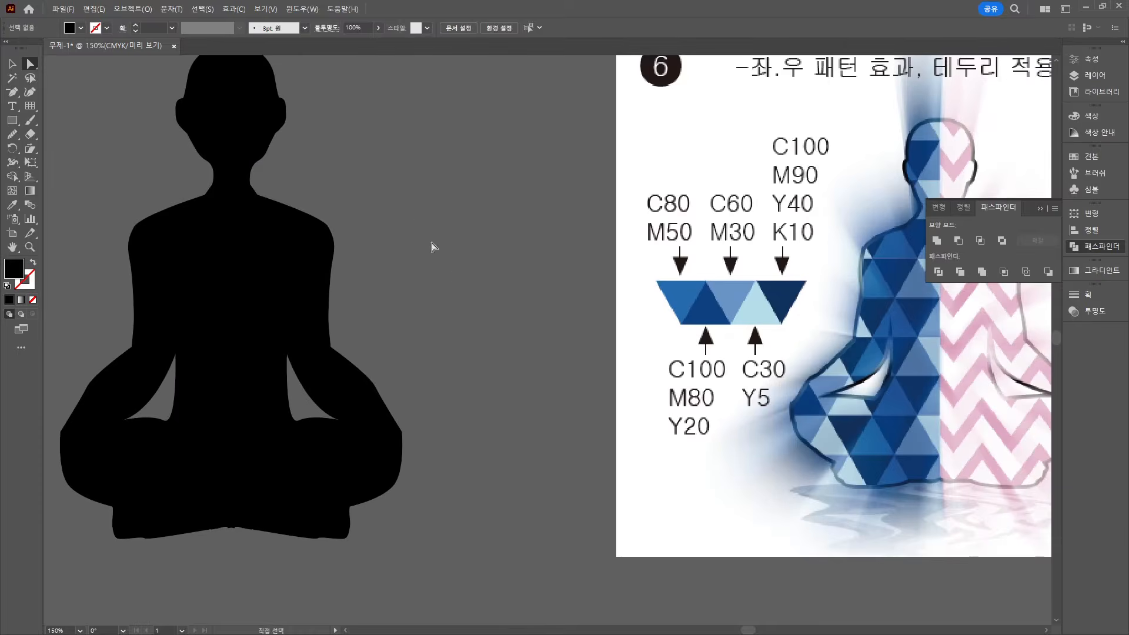
scroll(470, 329, "down", 1)
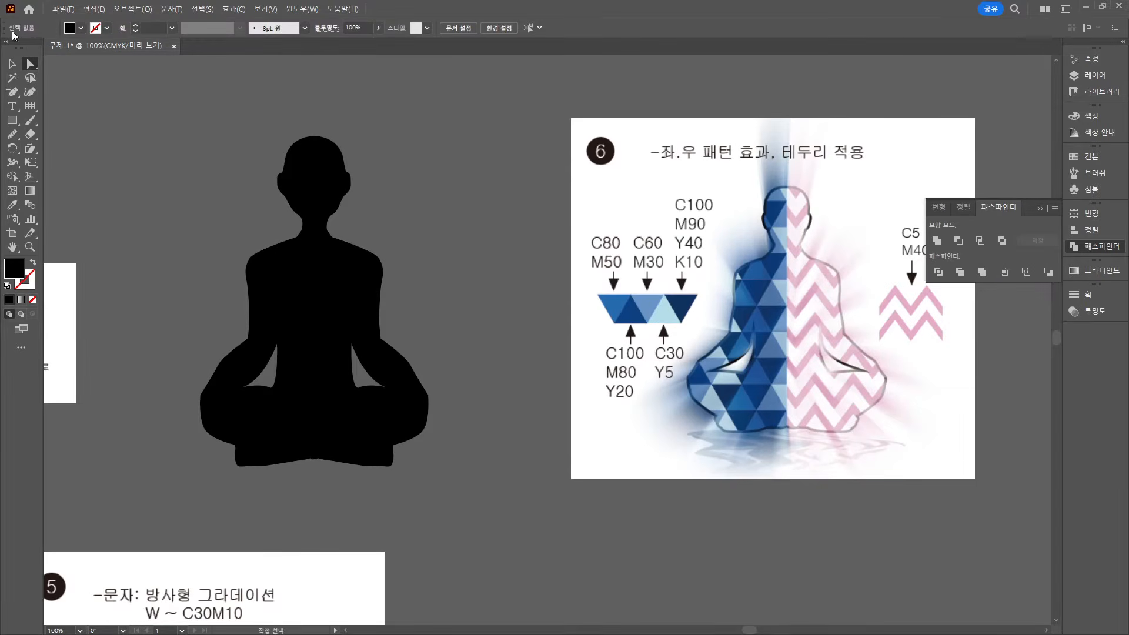
Nudge the anchors of the left shoulder and upper arm slightly outward
left_click(12, 63)
left_click(336, 266)
left_click(30, 64)
left_click_drag(196, 227, 265, 329)
key("Left")
key("Left")
key("Left")
Nudge the right upper arm's lower anchors outward and adjust the left elbow anchors to match
left_click_drag(418, 297, 368, 352)
key("Right")
key("Right")
key("Right")
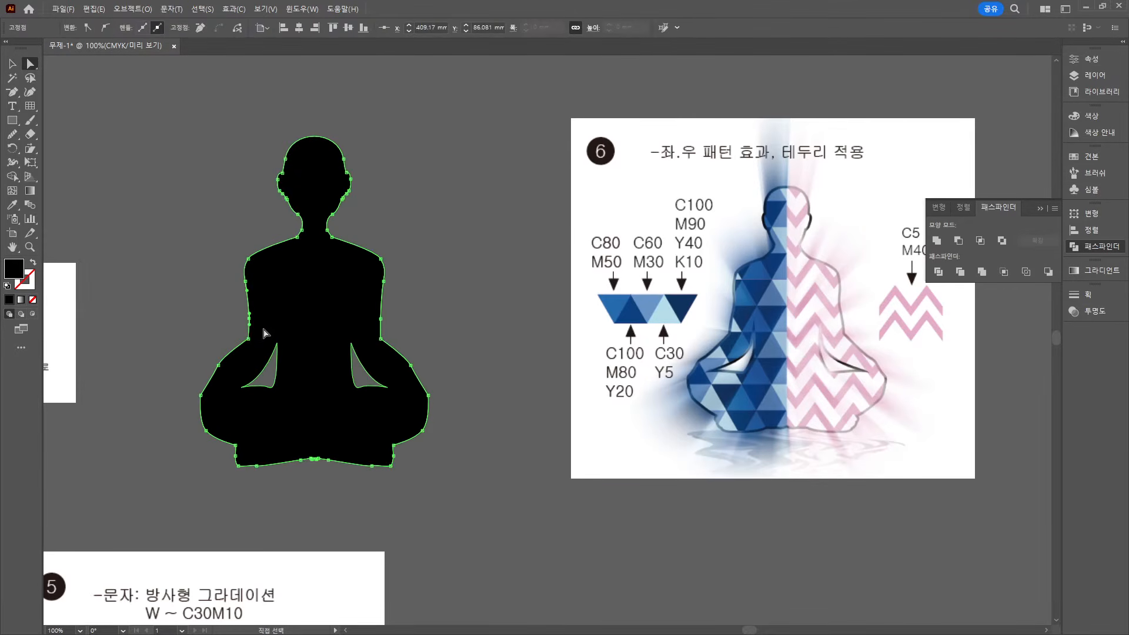
left_click_drag(228, 320, 262, 357)
left_click(264, 357)
left_click(453, 410)
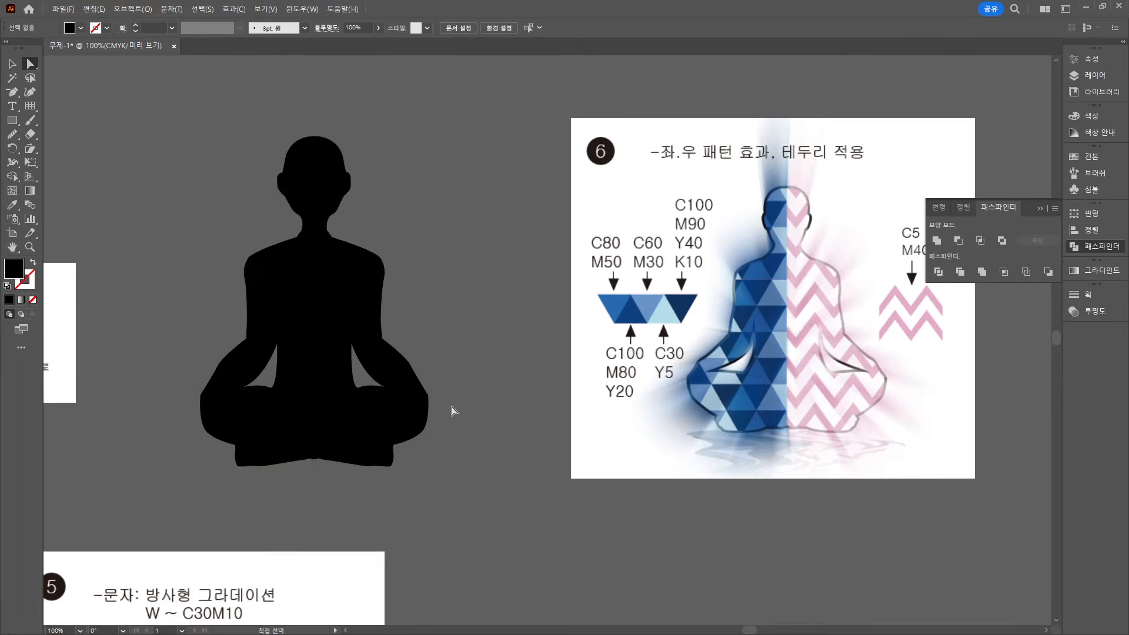
left_click(365, 297)
left_click(396, 259)
Stretch the outer corner of the left arm opening outward and slightly down
left_click(277, 388)
scroll(276, 388, "up", 1)
left_click_drag(222, 387, 202, 392)
Add anchor points along the upper curved edge of the left arm opening with the Add Anchor Point tool
left_click(277, 320)
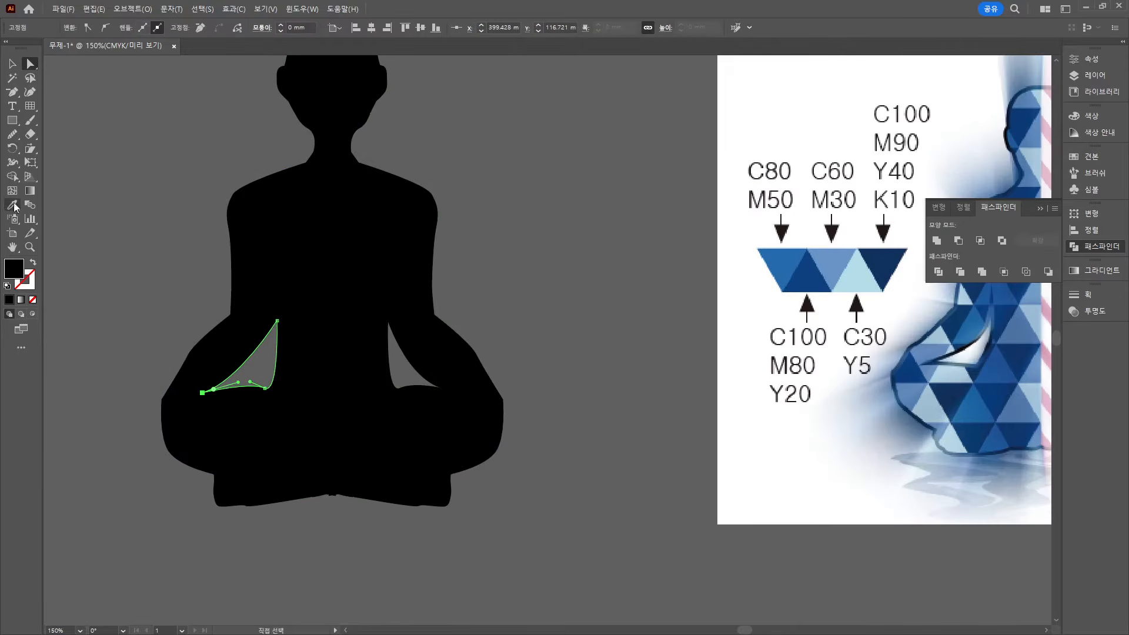
left_click(12, 92)
left_click(59, 106)
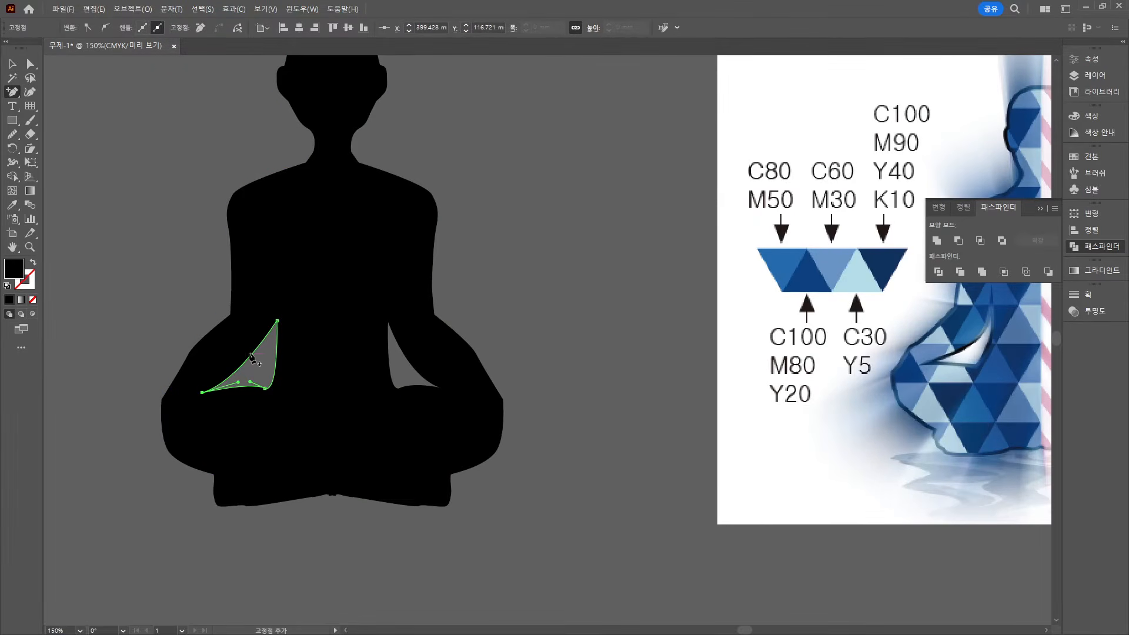
left_click(250, 356)
left_click(31, 64)
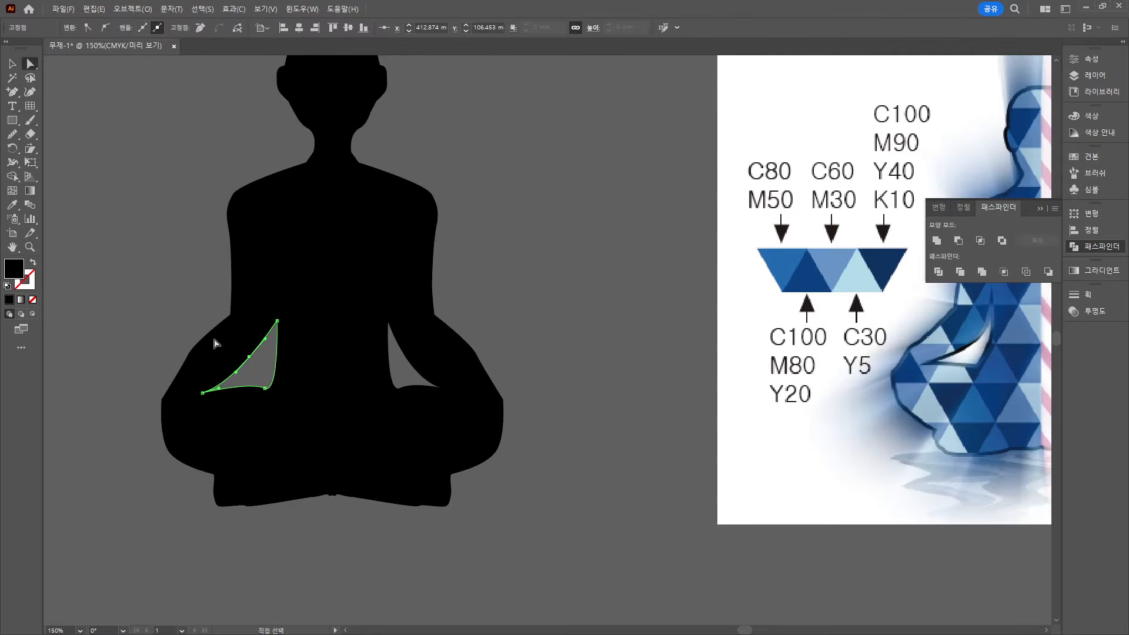
Adjust the anchors and handles on the upper curved edge of the left arm opening to reshape its curve
mouse_move(250, 356)
left_mouse_down()
mouse_move(249, 378)
mouse_move(248, 369)
left_mouse_up()
left_click_drag(252, 369, 245, 370)
left_click_drag(279, 335, 272, 314)
left_click(259, 385)
left_click(190, 368)
left_click(582, 266)
scroll(582, 266, "down", 1)
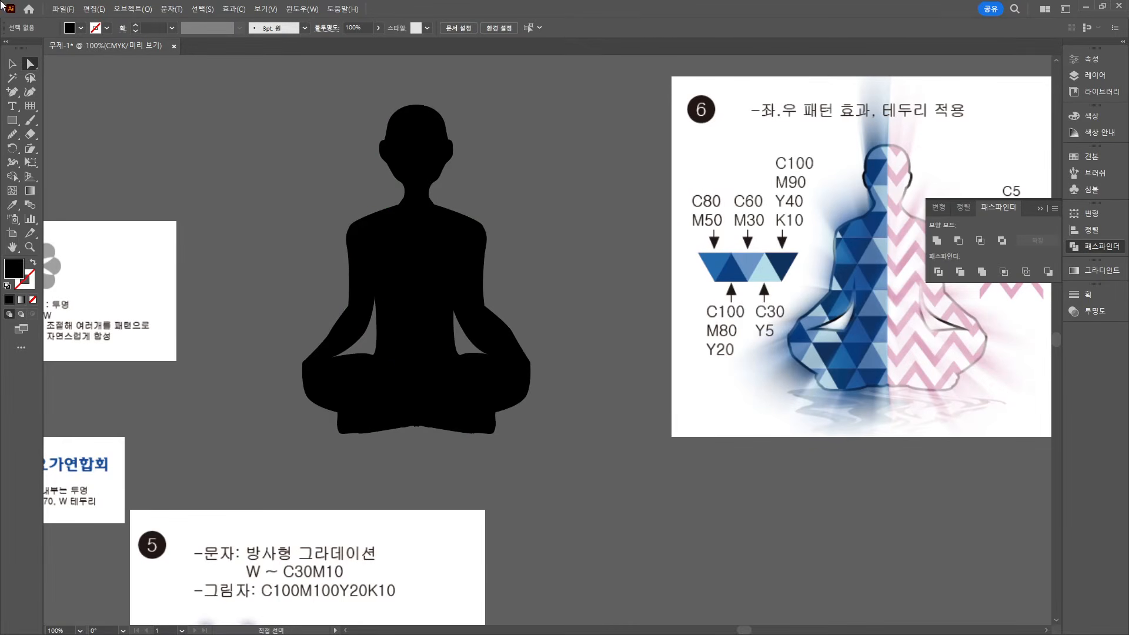
Draw a vertical line about 157 mm long through the middle of the figure with the Pen tool and select both objects
left_click(12, 64)
left_click(440, 145)
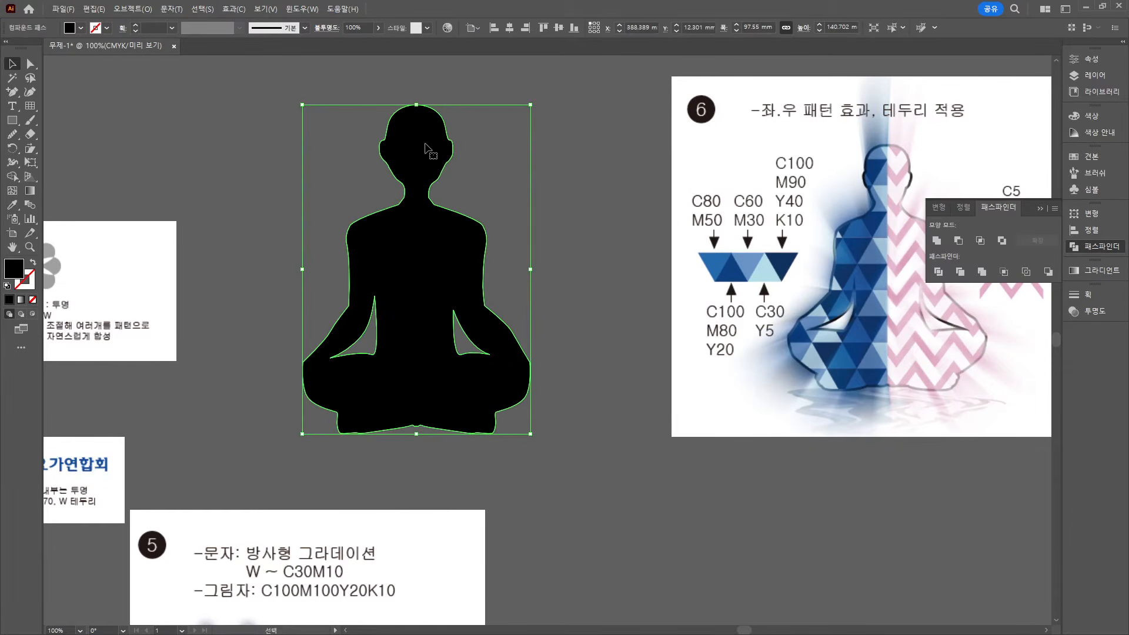
left_click(12, 92)
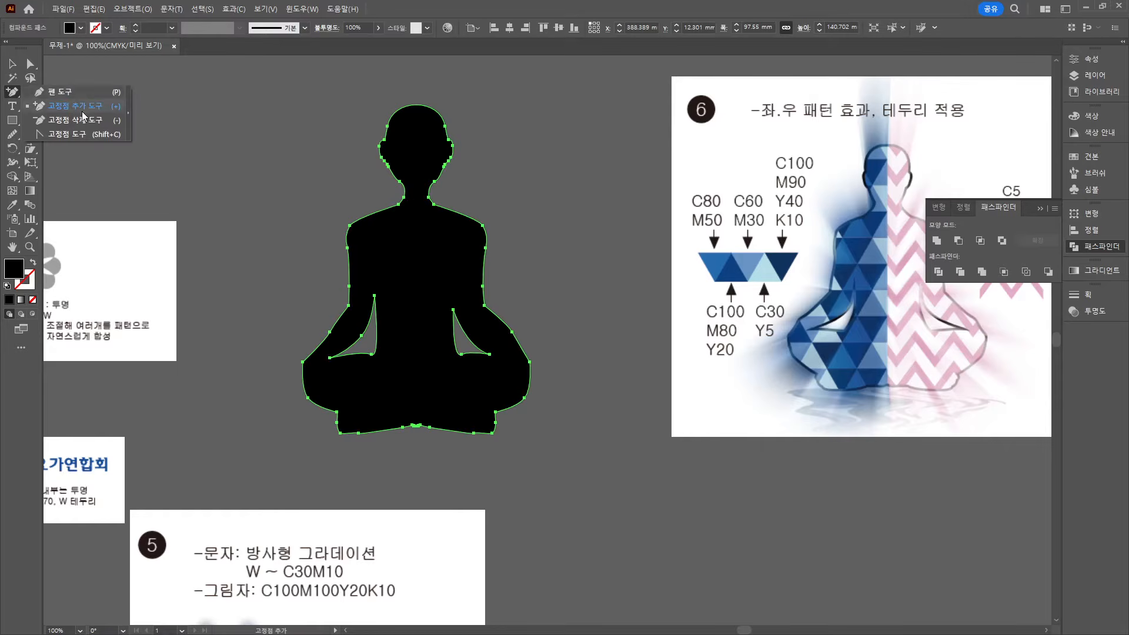
left_click(81, 92)
left_click(414, 81)
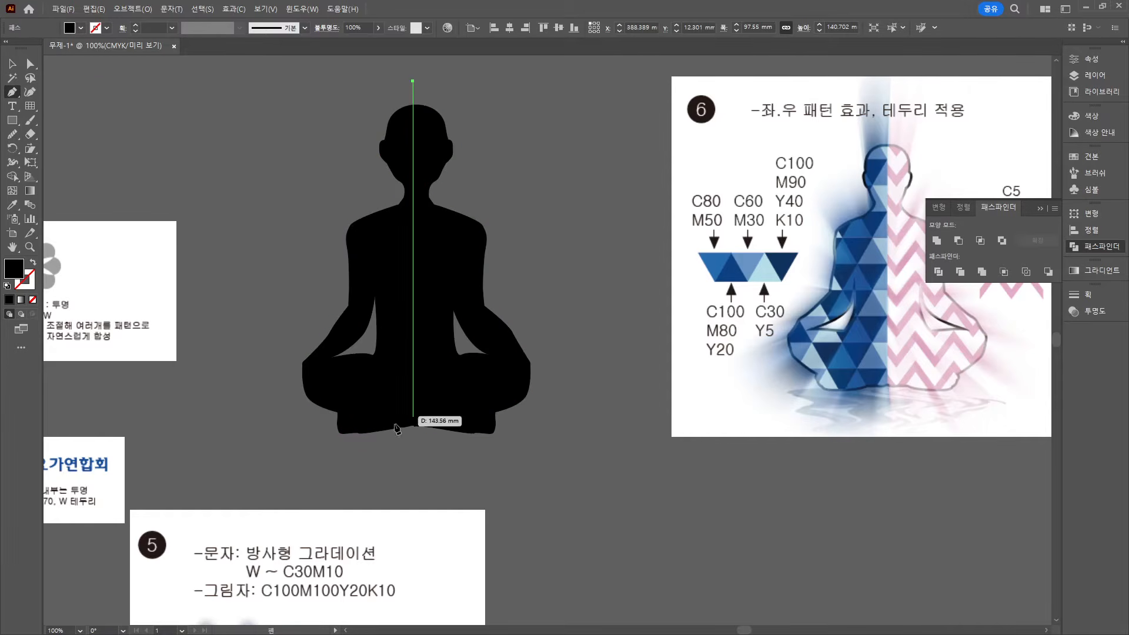
left_click(413, 448)
left_click(436, 466, "ctrl")
left_click(11, 64)
key("ctrl+a")
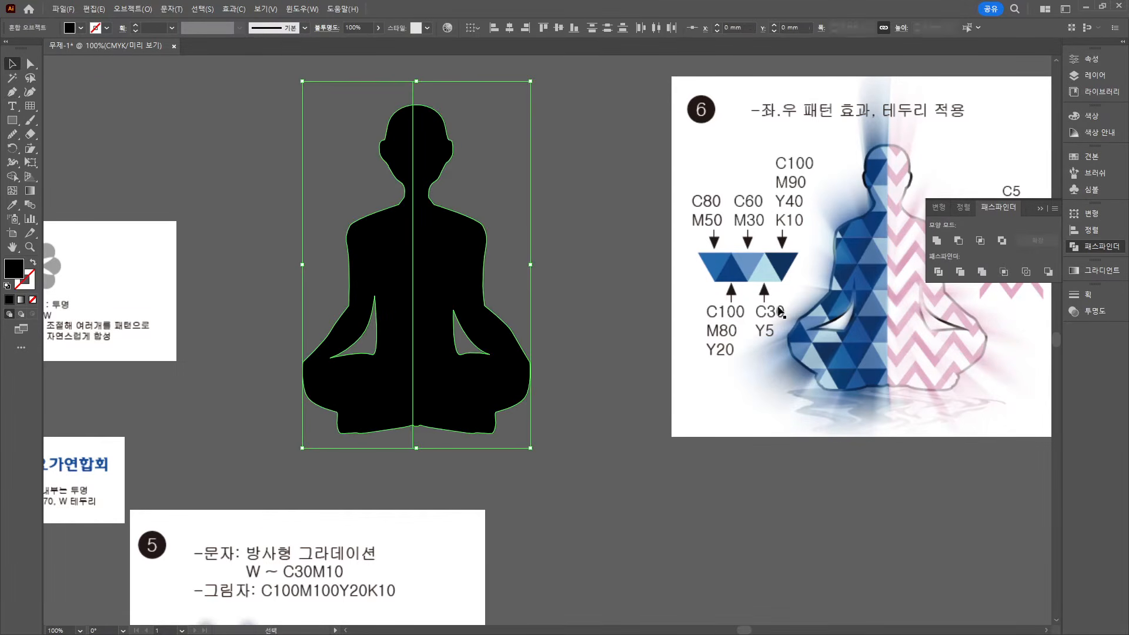
left_click(939, 272)
right_click(436, 220)
left_click(473, 376)
left_click(570, 165)
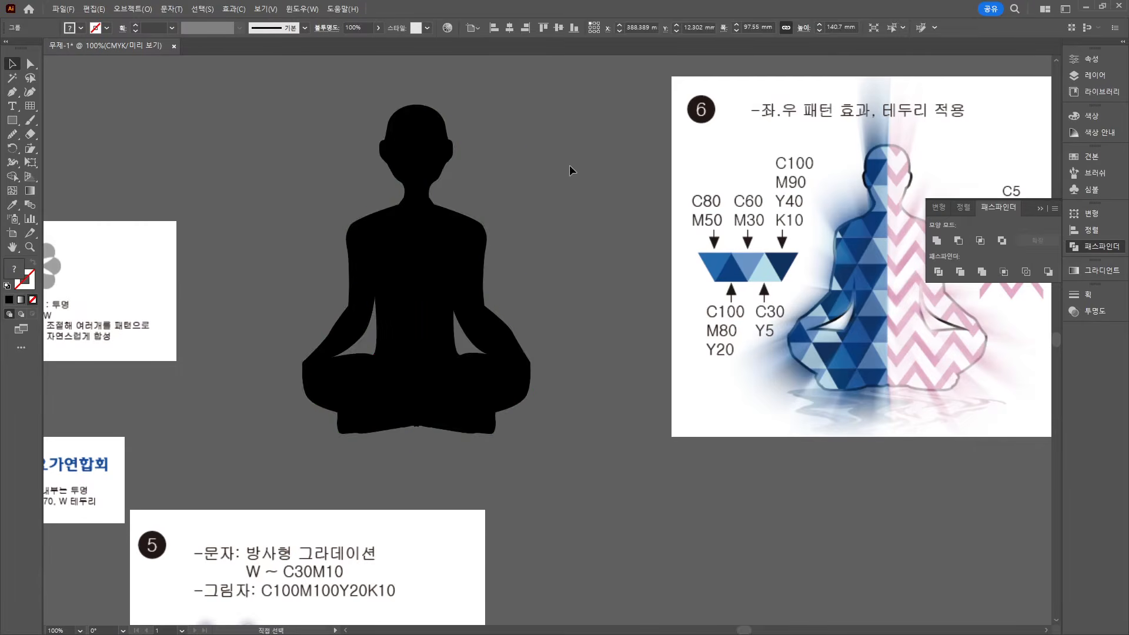
key("ctrl+z")
key("ctrl+z")
Centre the line and figure horizontally on each other and split the figure into two ungrouped halves with Divide
left_click(509, 28)
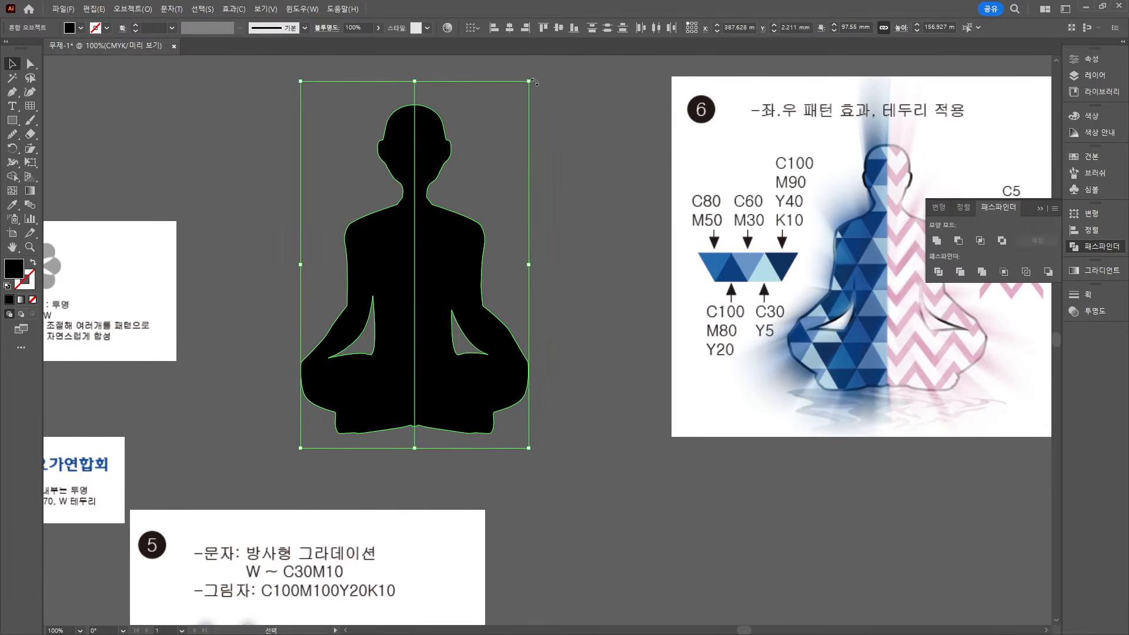
left_click(939, 272)
right_click(429, 230)
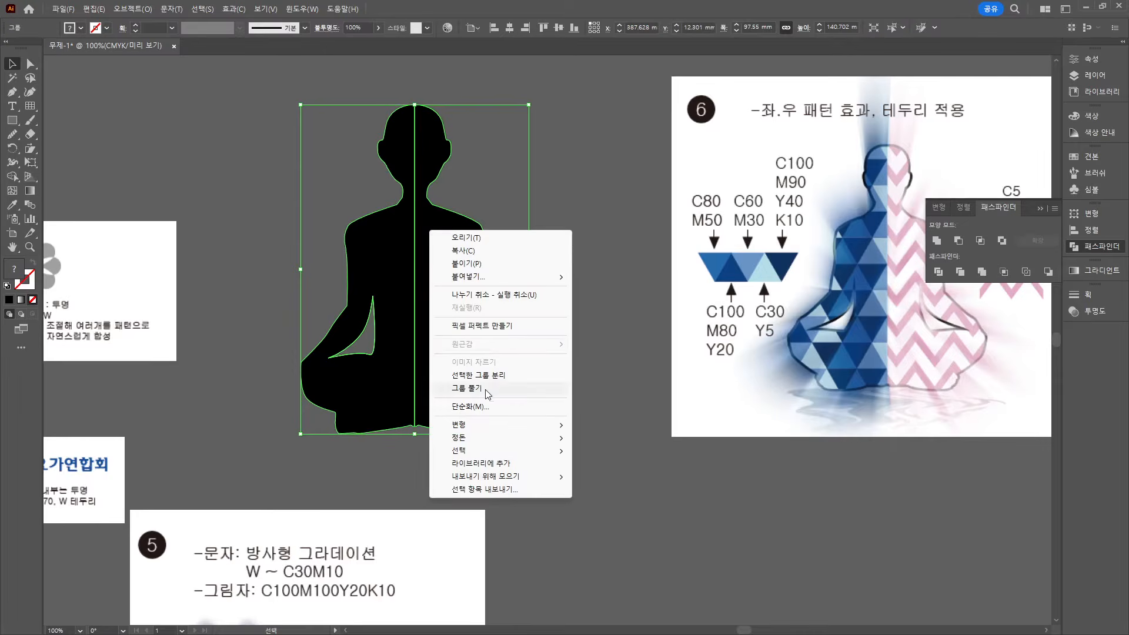
left_click(512, 389)
left_click(551, 329)
Move the figure's left half away from the centre and delete the right half
left_click_drag(386, 263, 351, 263)
left_click(440, 260)
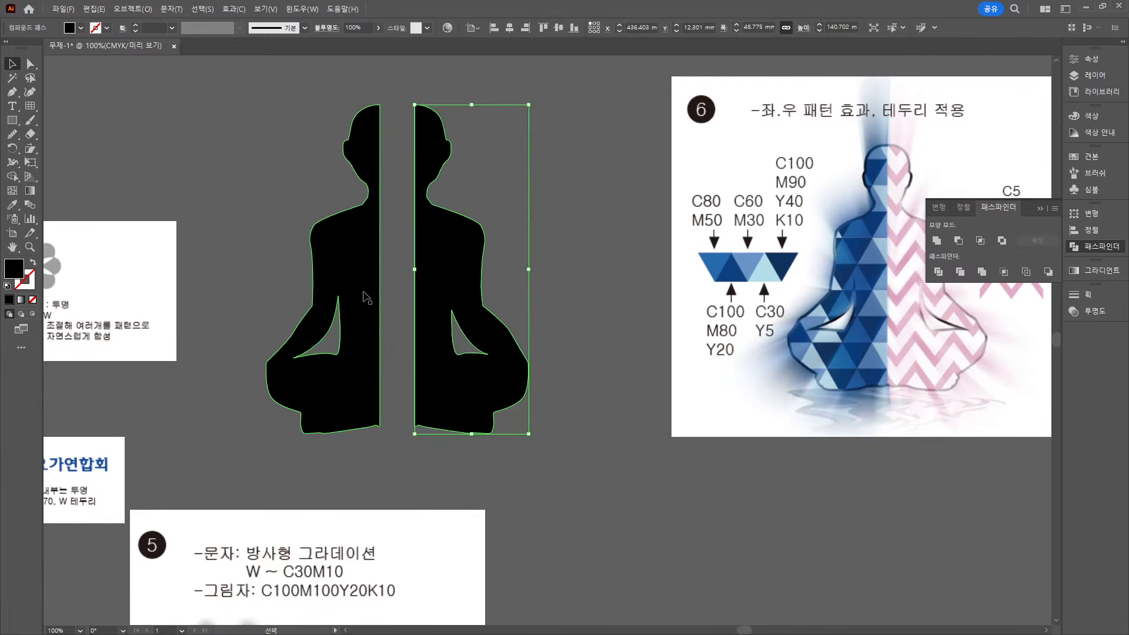
key("Delete")
Reflect a copy of the left half across the vertical axis and join it along the figure's centre line
left_click(374, 288)
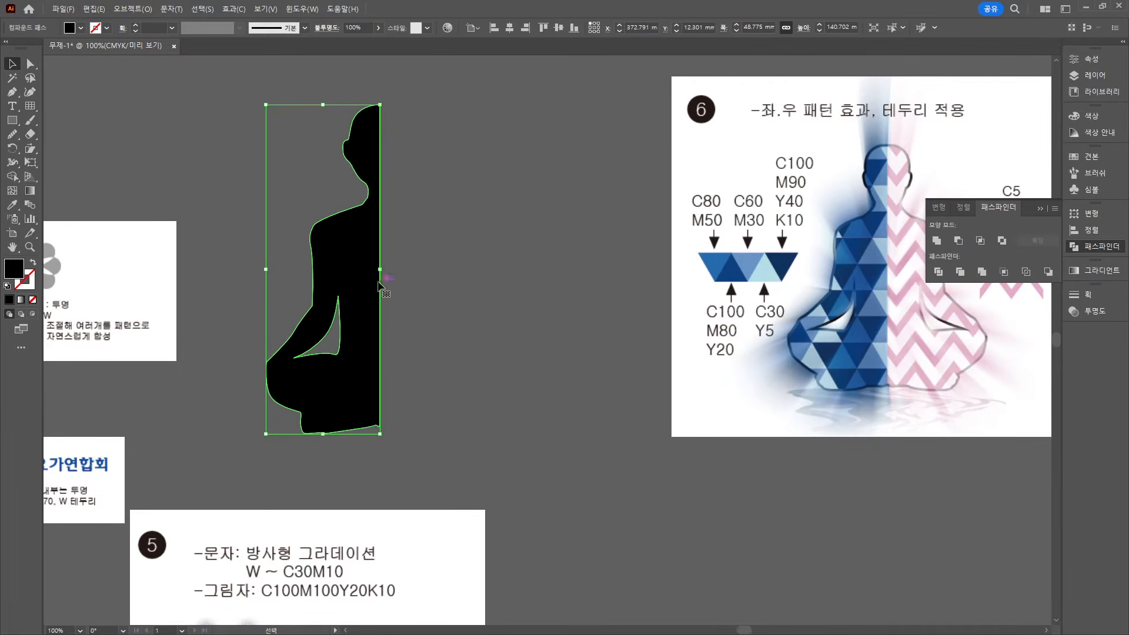
right_click(369, 240)
mouse_move(450, 420)
left_click(582, 467)
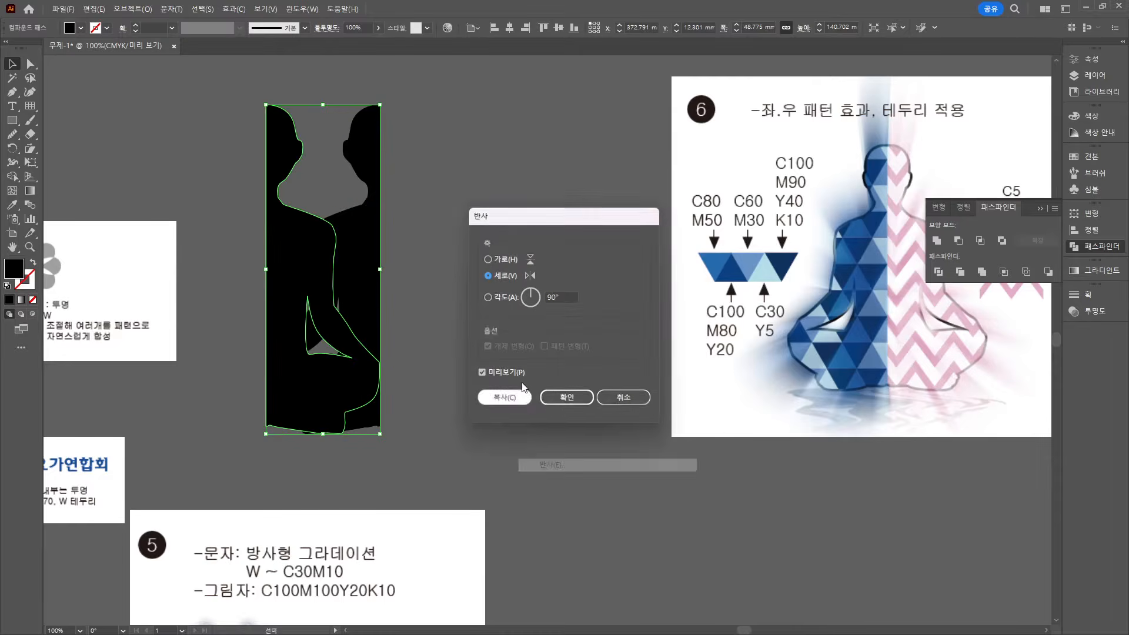
left_click(517, 400)
left_click_drag(288, 244, 402, 243)
left_click(483, 178)
Draw a triangle about 16.8 × 14.5 mm beside the figure with the Polygon tool and turn it point-down
left_click_drag(506, 236, 477, 254)
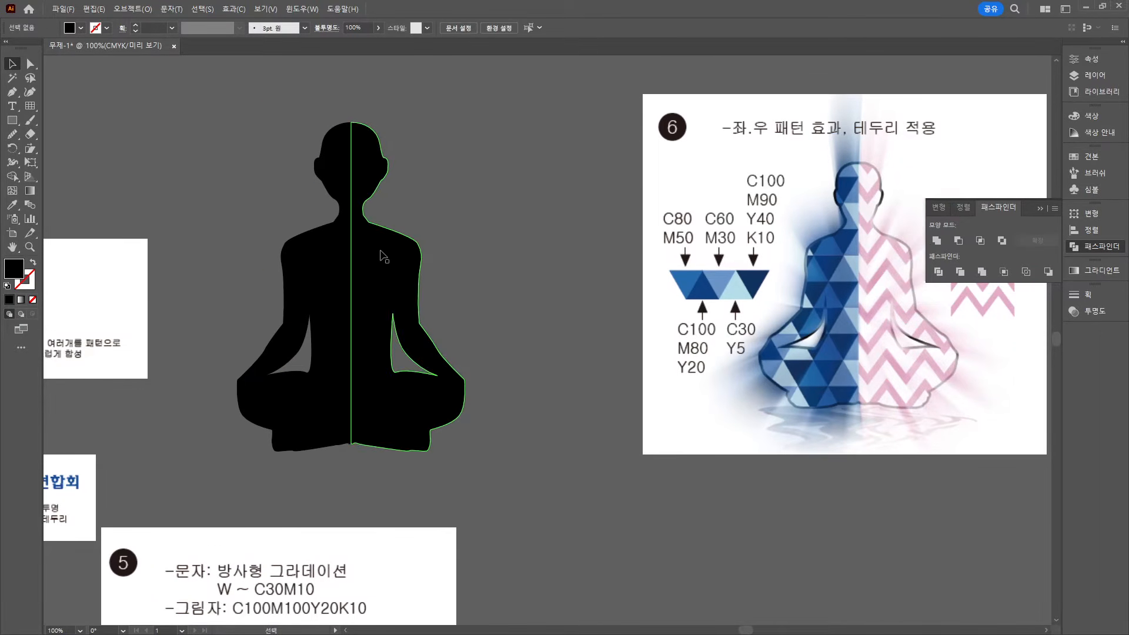
left_click_drag(810, 275, 619, 277)
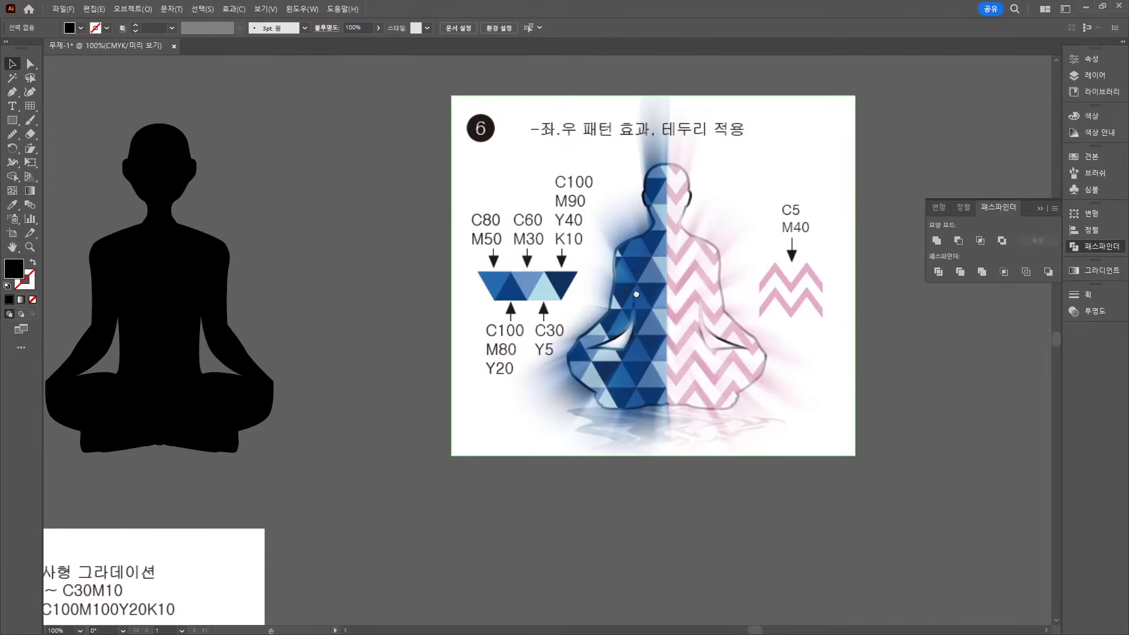
left_click_drag(515, 294, 564, 293)
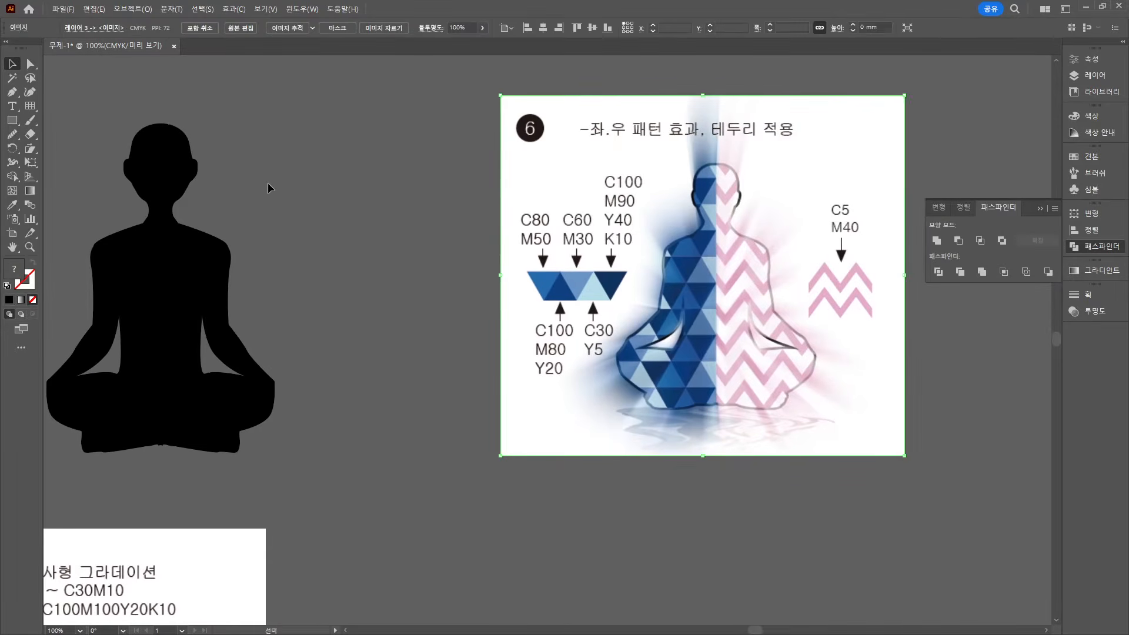
left_click(12, 120)
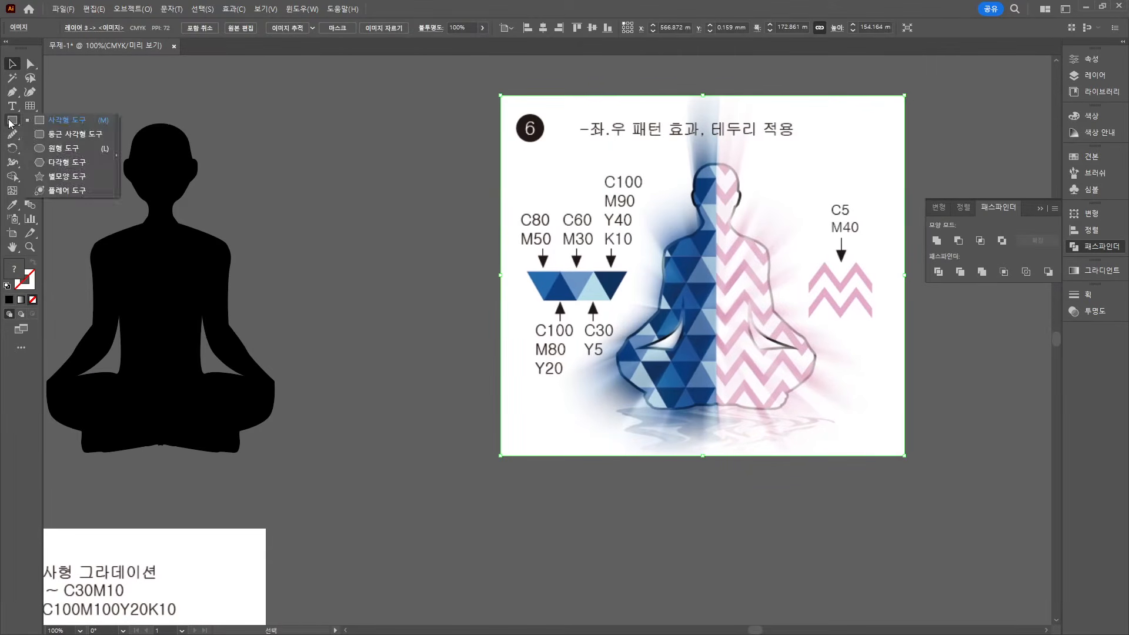
left_click(76, 169)
left_click_drag(268, 186, 298, 203)
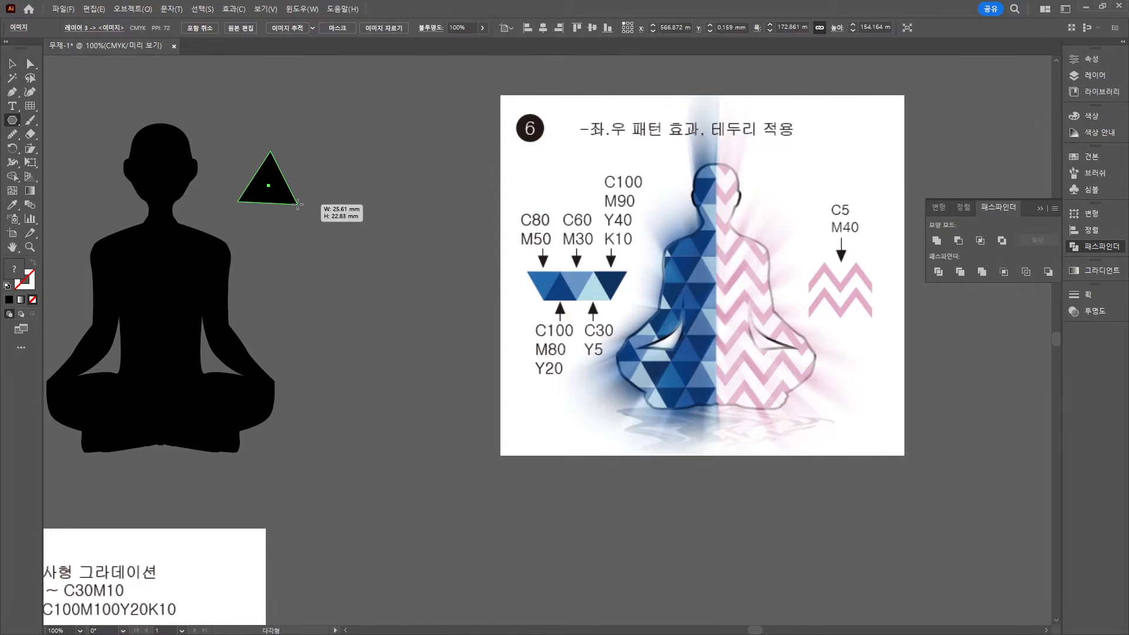
left_click_drag(298, 203, 289, 187)
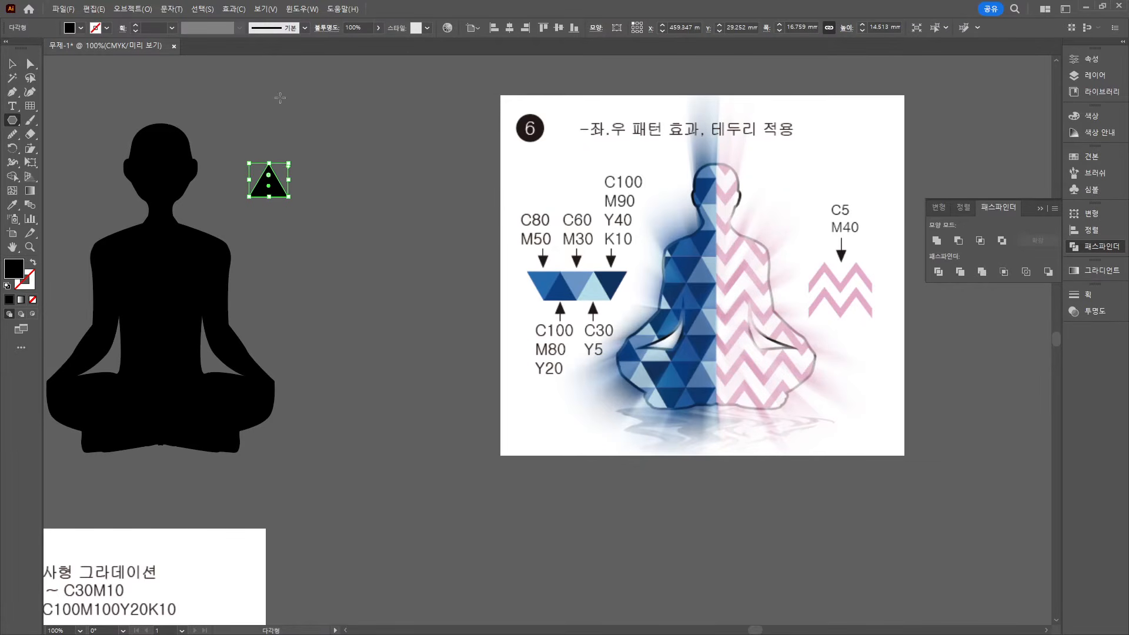
left_click(14, 65)
left_click_drag(292, 160, 250, 232)
Try to set the triangle's fill to C80 M50 Y0 K0 in the Color Picker
double_click(17, 275)
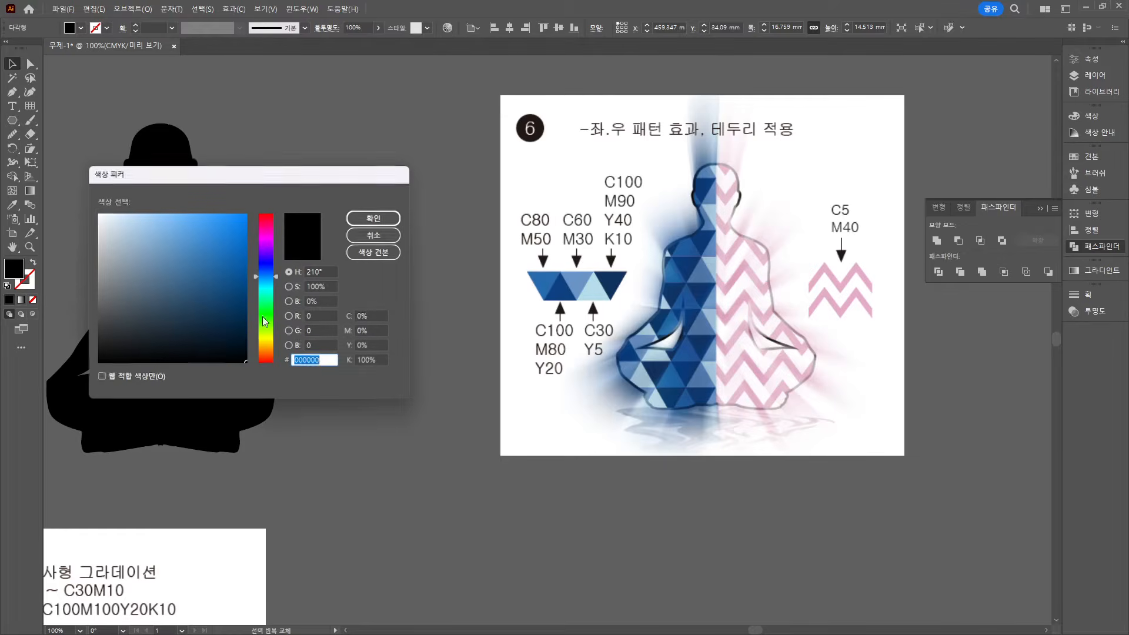
left_click(372, 318)
type("80")
key("Tab")
type("50")
key("Tab")
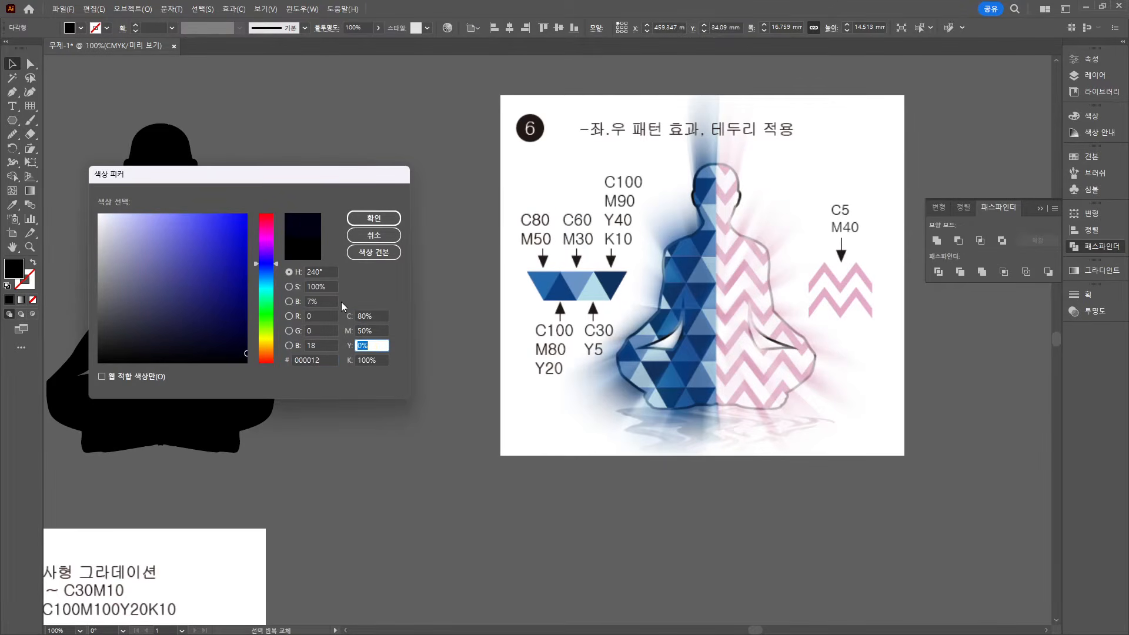
key("Tab")
type("0")
key("Return")
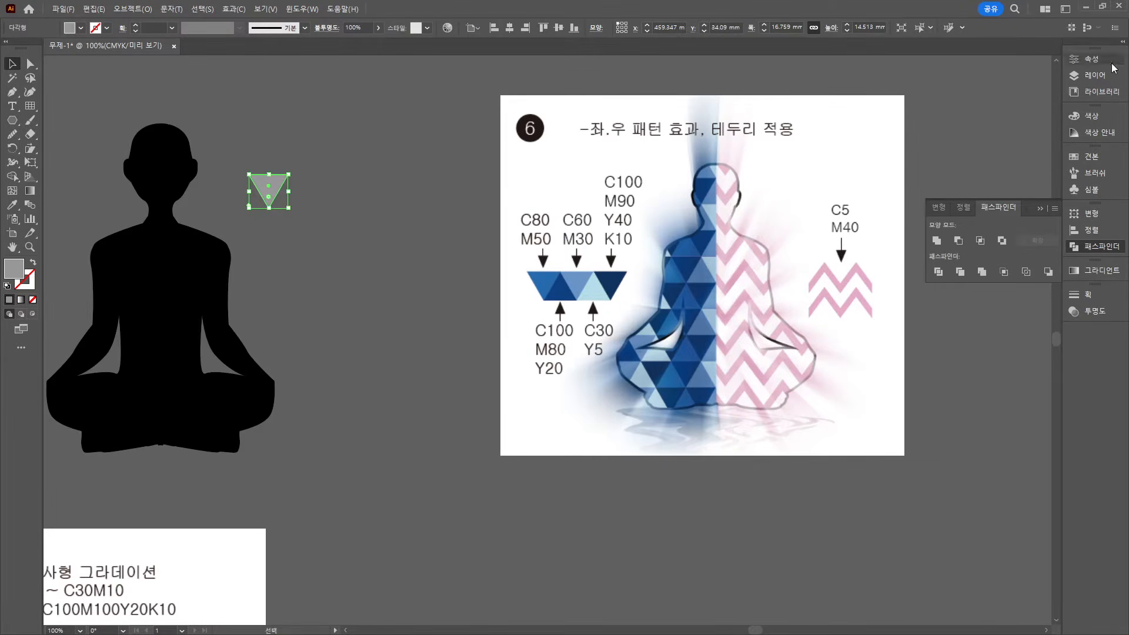
double_click(18, 269)
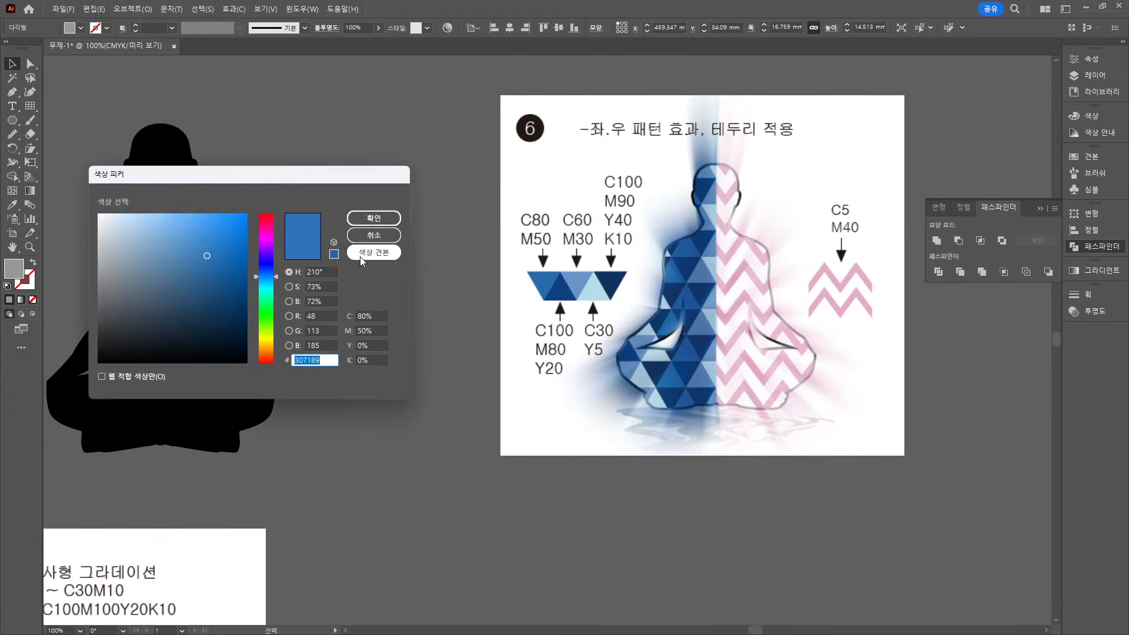
left_click(373, 219)
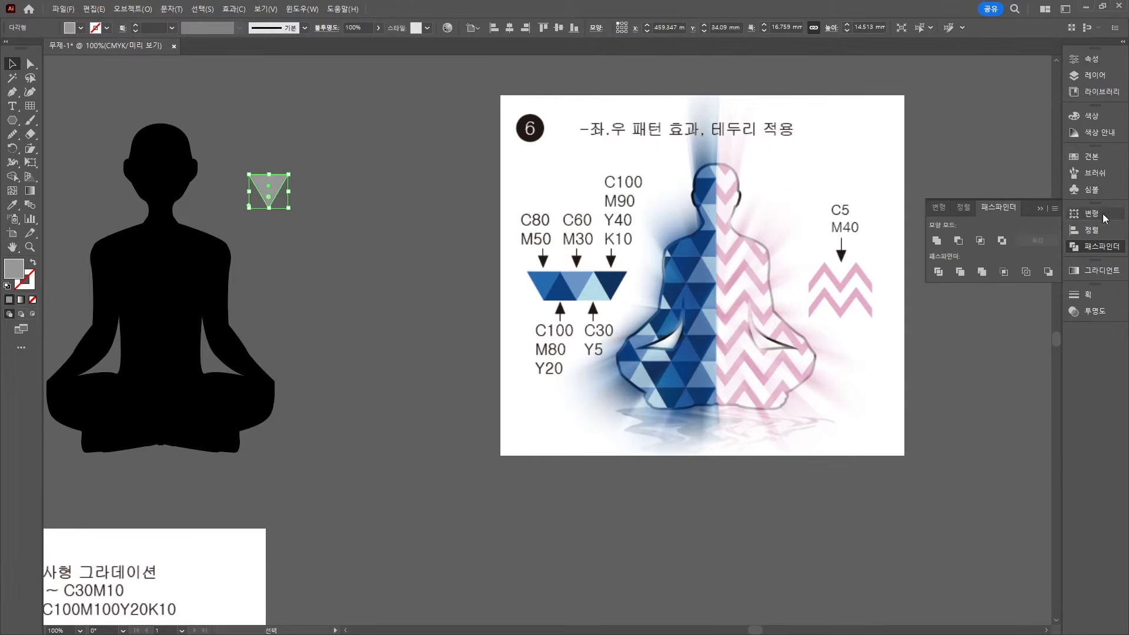
Switch the triangle's colour sliders to CMYK and set its fill to C80 M50 Y0 K0
left_click(1076, 116)
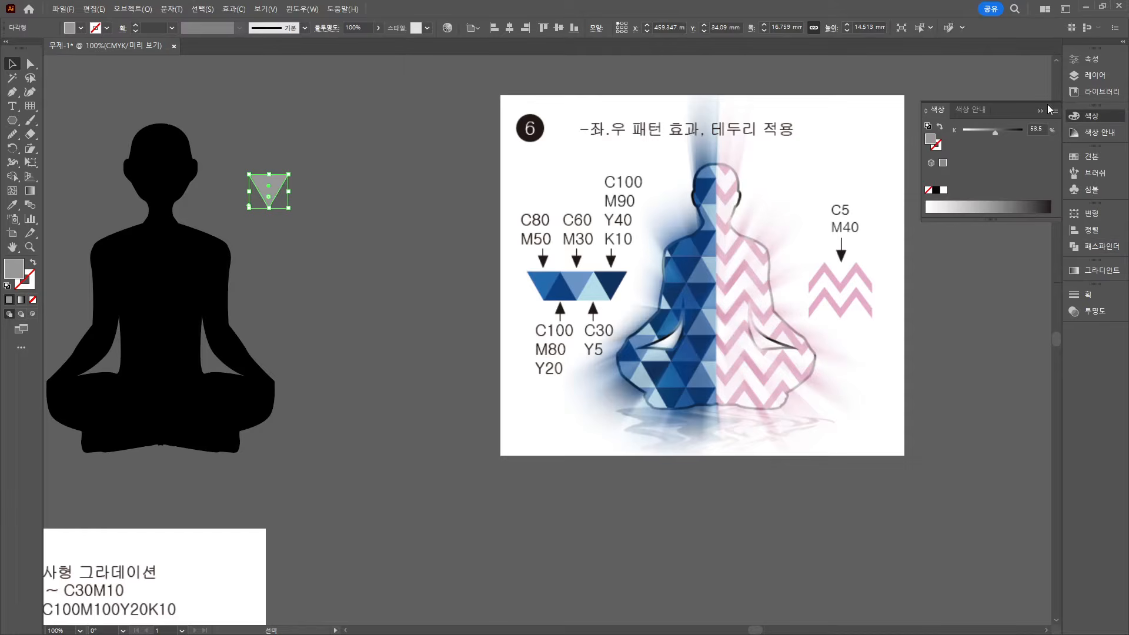
left_click(1055, 111)
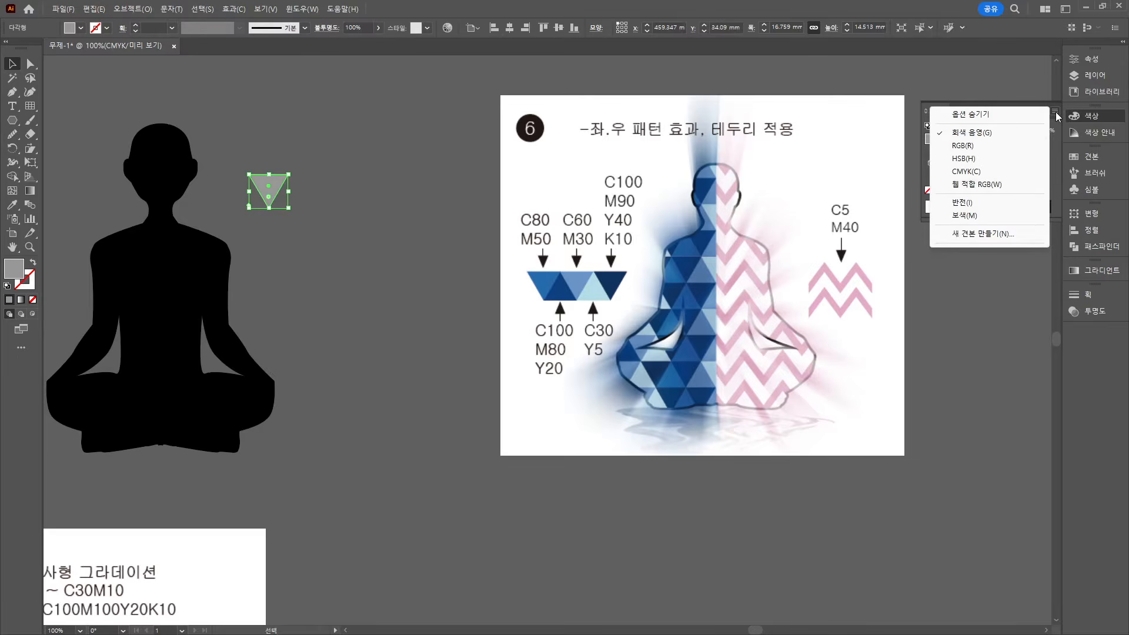
left_click(976, 173)
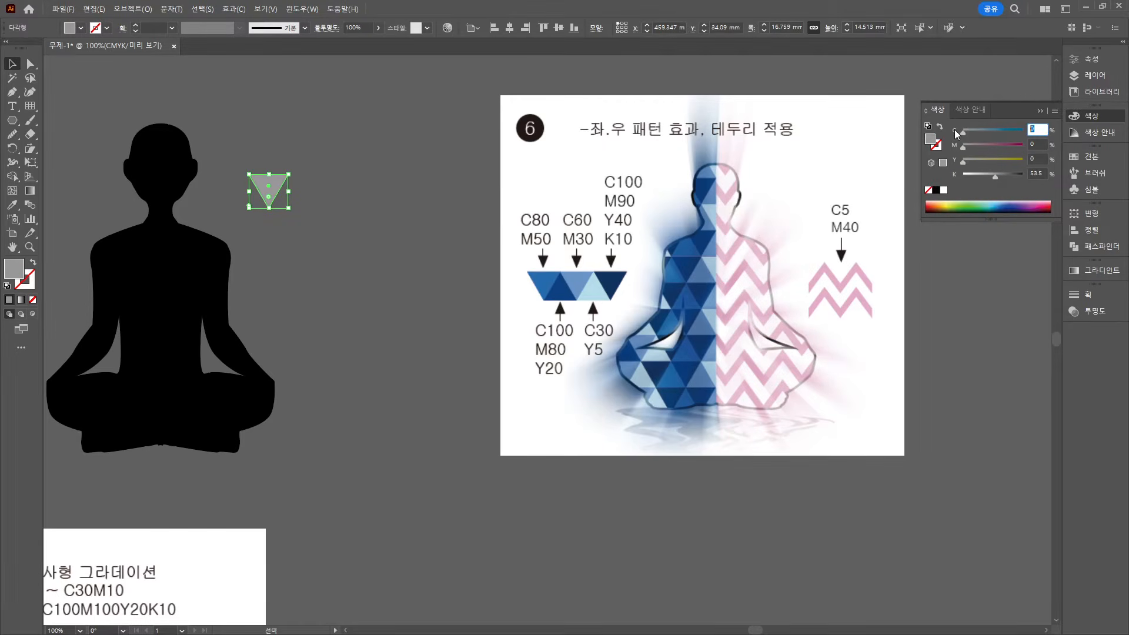
type("80")
key("Tab")
type("50")
key("Tab")
key("Tab")
type("0")
key("Tab")
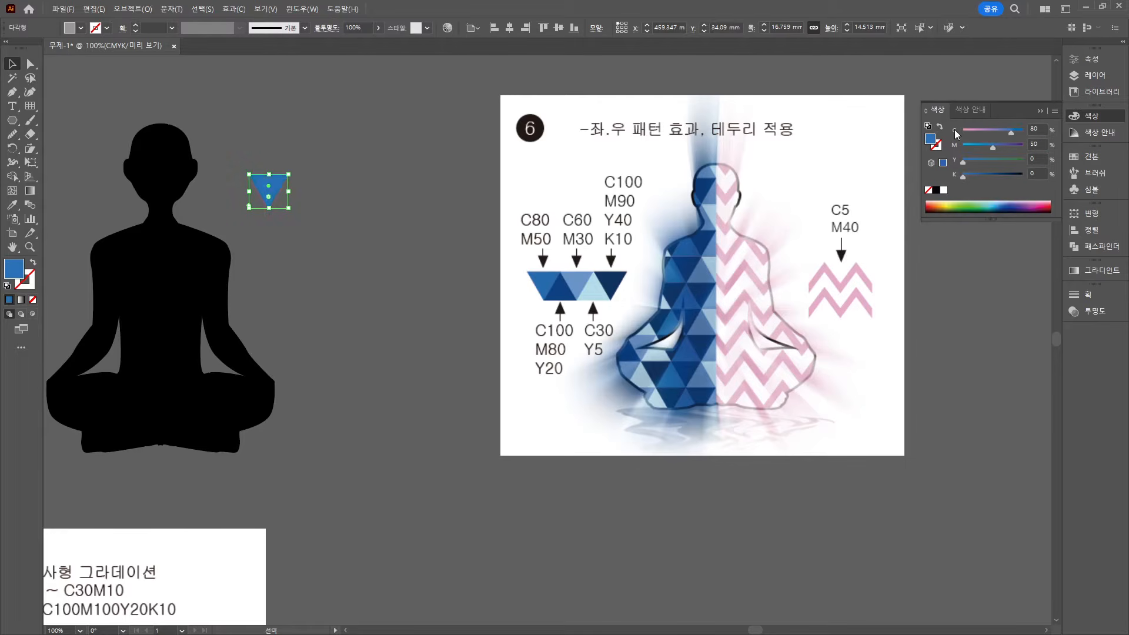
left_click(265, 122)
Place a point-up copy of the triangle against its right side and fill it with C100 M80 Y20
mouse_move(270, 189)
left_mouse_down()
mouse_move(295, 190)
mouse_move(270, 259)
mouse_move(234, 241)
mouse_move(289, 191)
left_mouse_up()
left_click(318, 158)
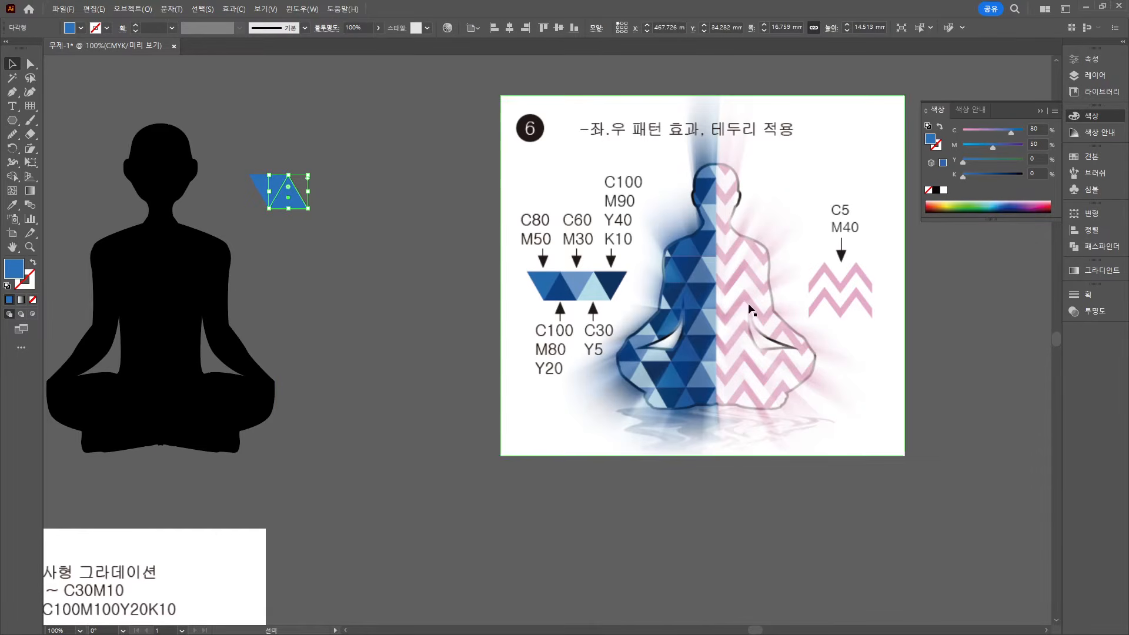
left_click(1036, 130)
type("100")
key("Tab")
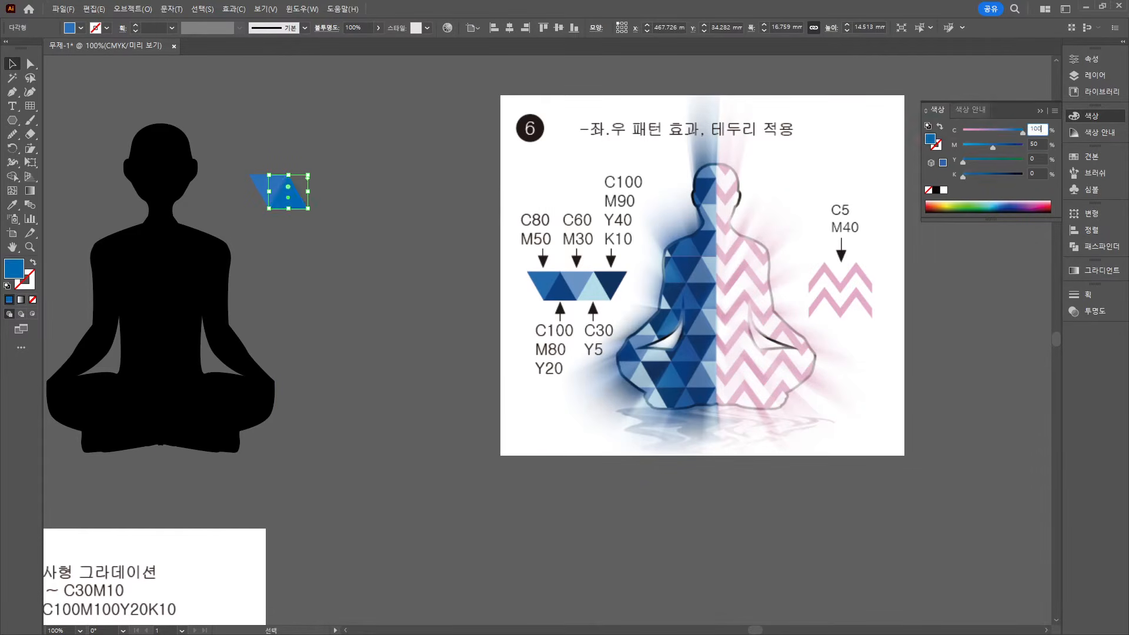
type("80")
key("Tab")
type("20")
key("Tab")
left_click(360, 290)
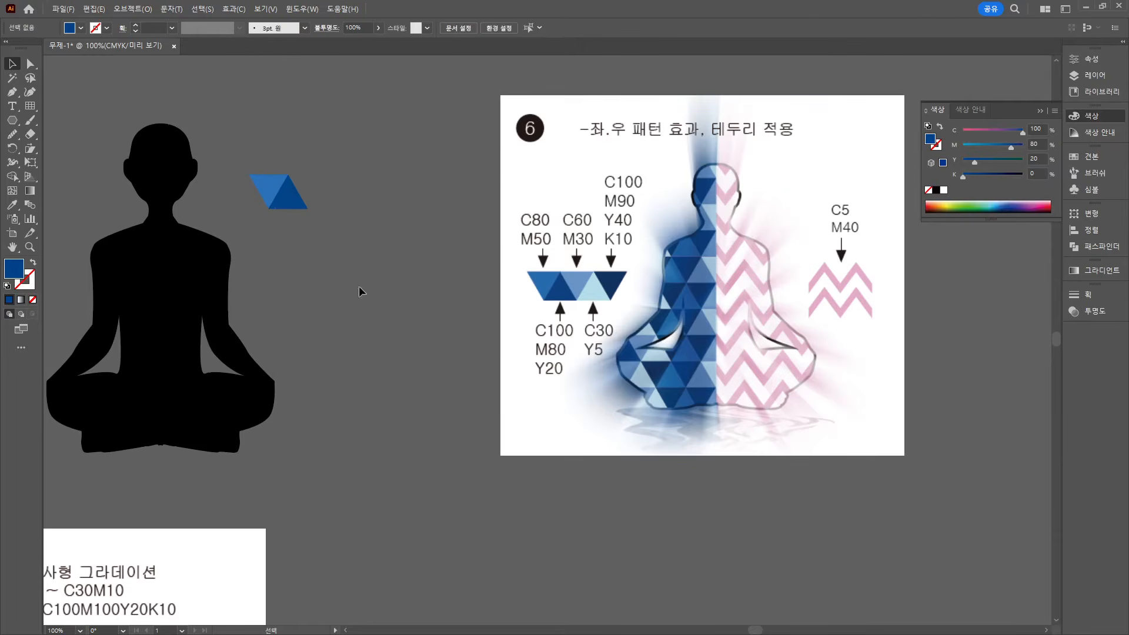
Duplicate the triangle pair to the right and fill the third, point-down triangle with C60 M30 Y0 K0
left_click_drag(323, 236, 313, 183)
left_click(330, 150)
left_click(309, 185)
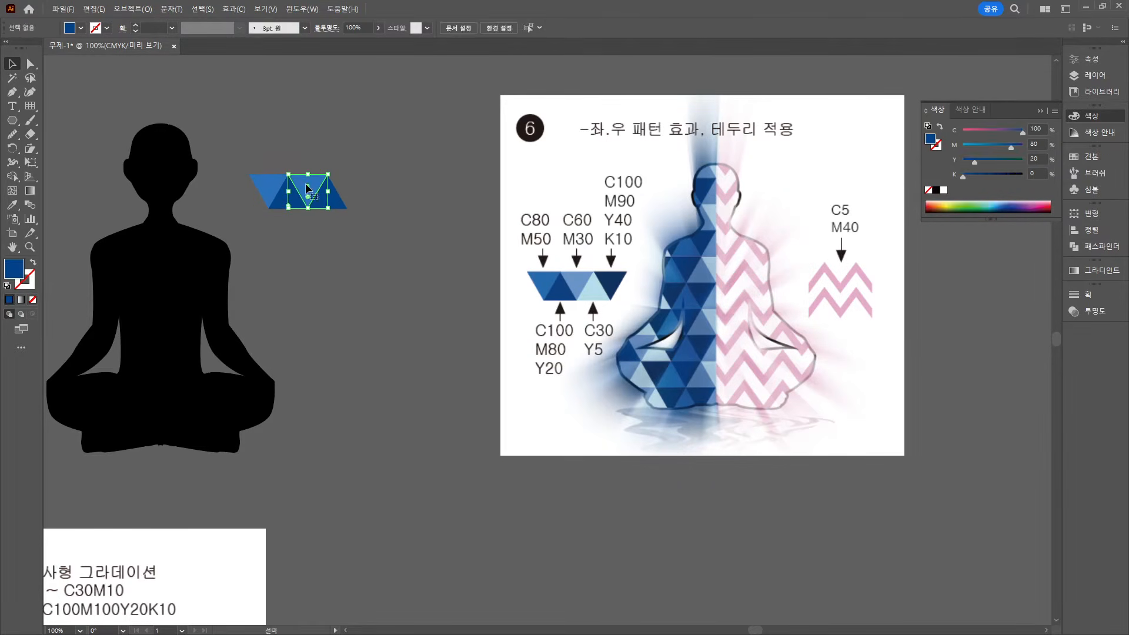
left_click(1036, 129)
type("60")
key("Tab")
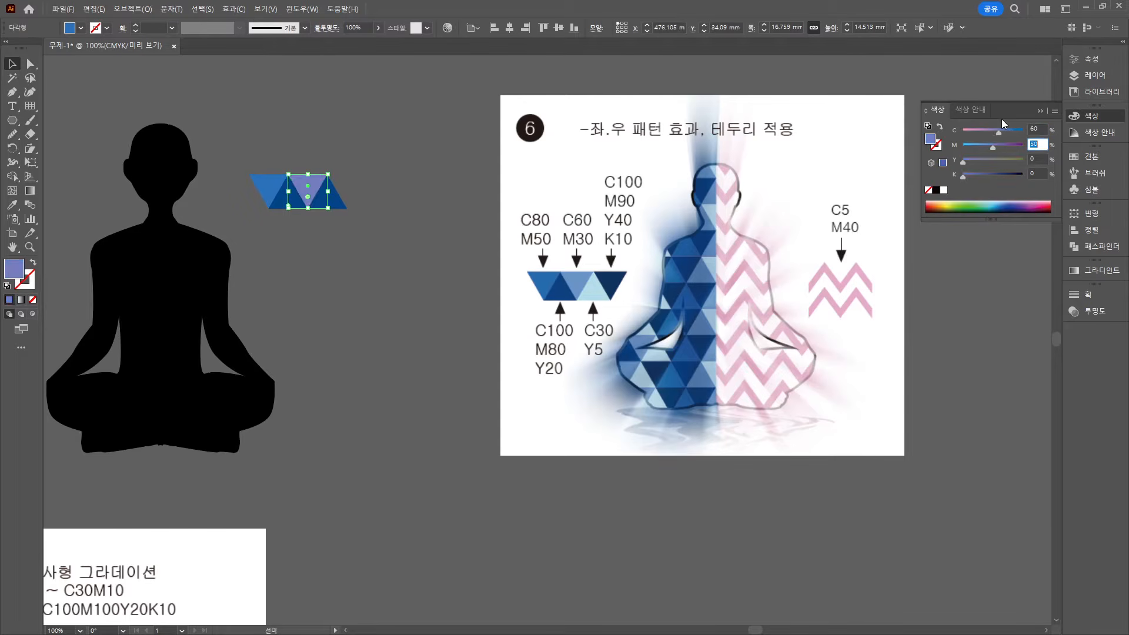
type("30")
key("Tab")
key("Tab")
key("Return")
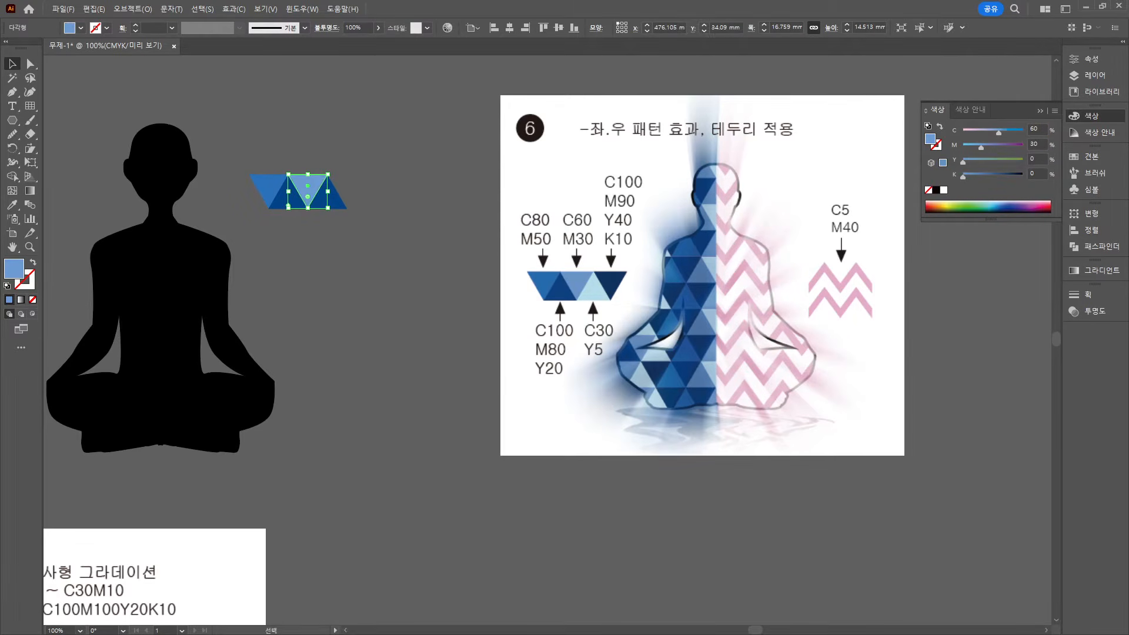
Fill the fourth, point-up triangle with C30 M5 Y0
left_click(328, 195)
left_click(1030, 128)
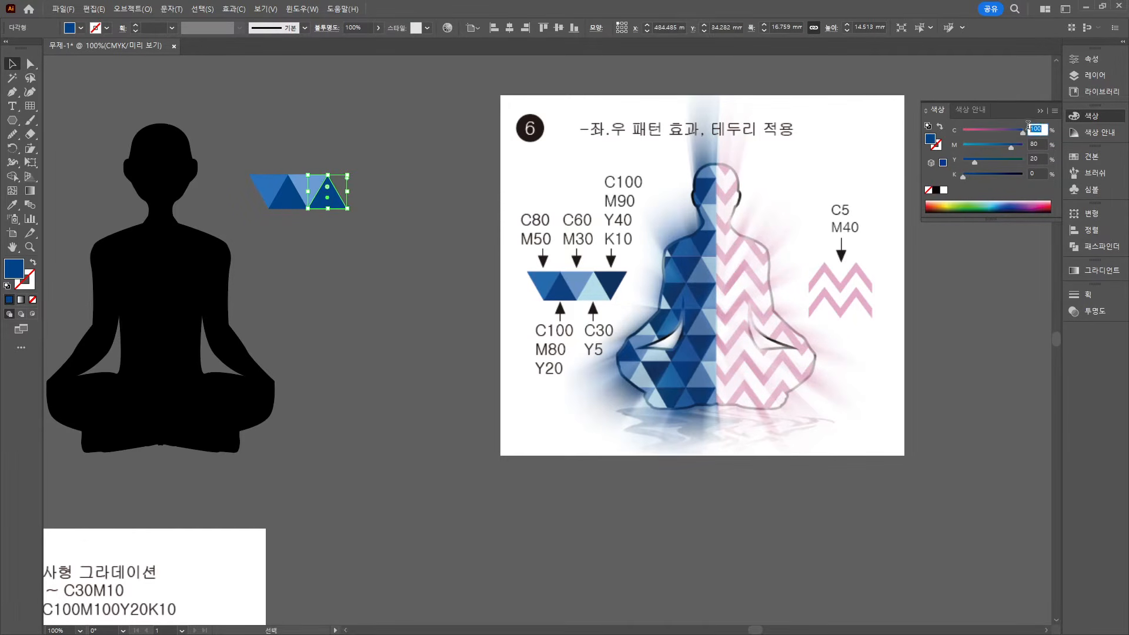
type("30")
key("Tab")
type("5")
key("Tab")
type("0")
key("Return")
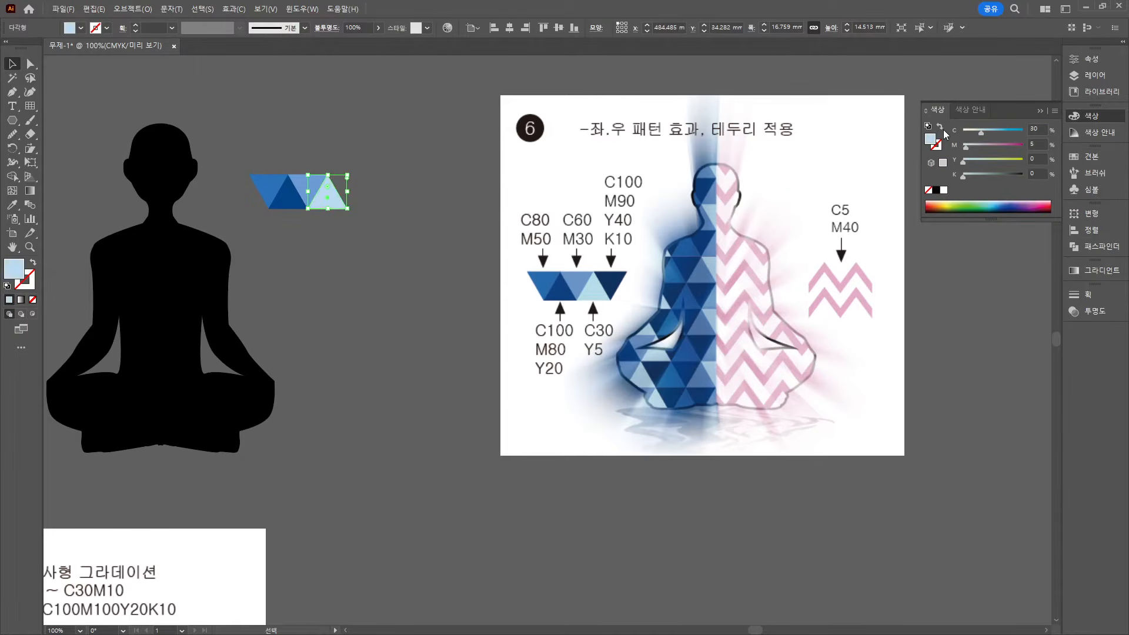
Duplicate the third triangle to the end of the row and fill the copy with C100 M90 Y40 K10
left_click(330, 143)
left_click_drag(302, 182, 343, 175)
left_click(1035, 129)
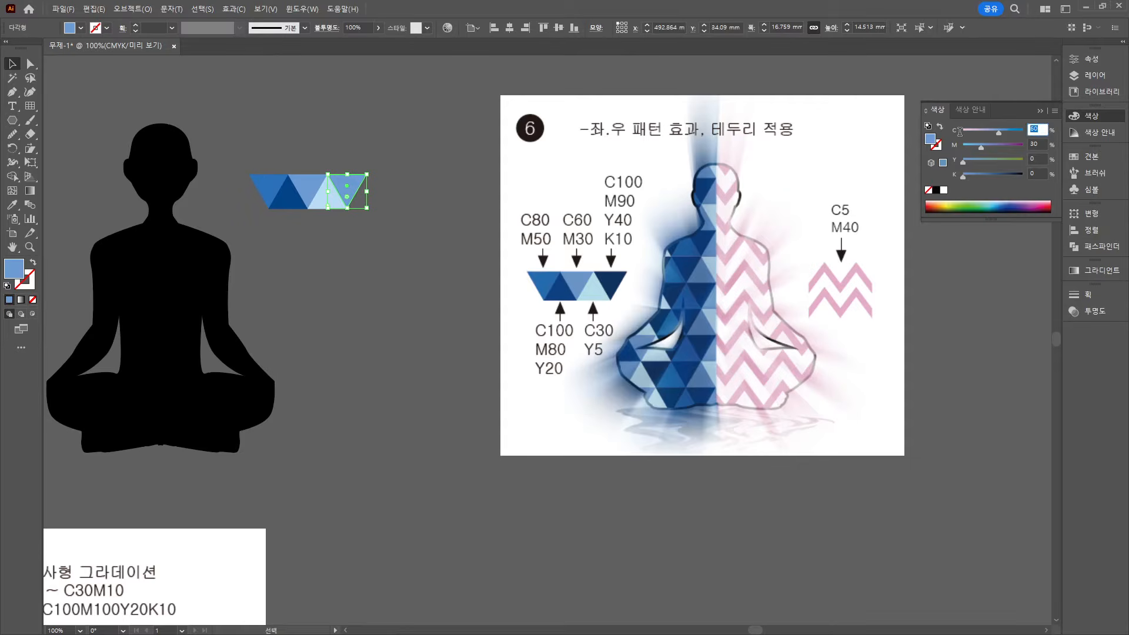
type("100")
key("Tab")
type("90")
key("Tab")
type("40")
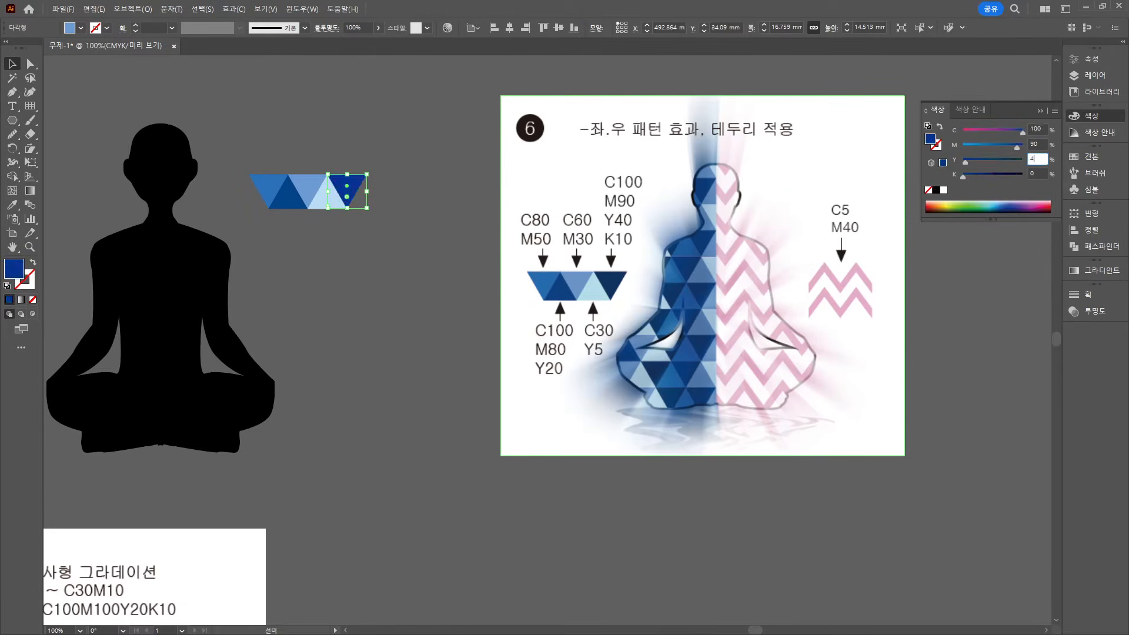
key("Tab")
type("10")
Make a new pattern from the row of five triangles and dismiss the notice
left_click_drag(247, 169, 366, 233)
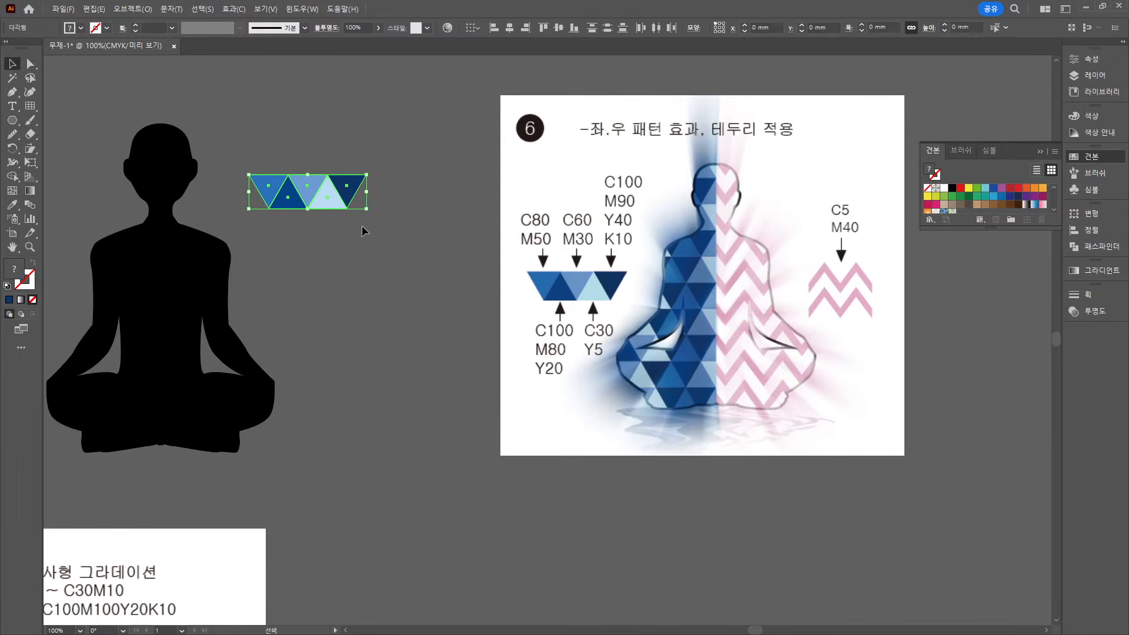
left_click(132, 9)
mouse_move(185, 333)
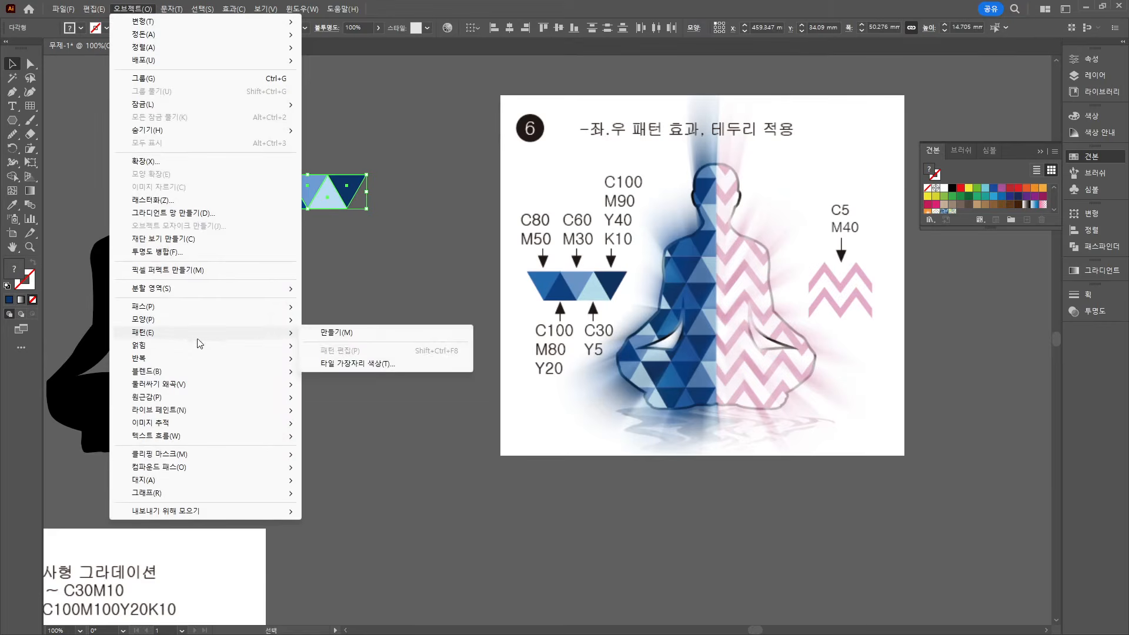
left_click(435, 335)
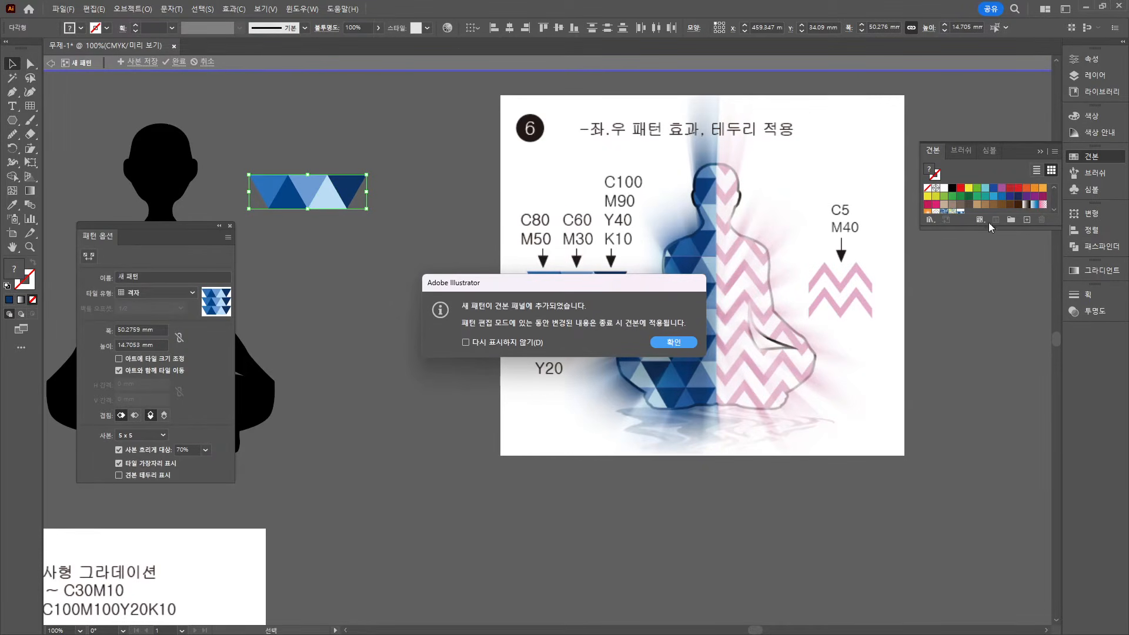
left_click(679, 344)
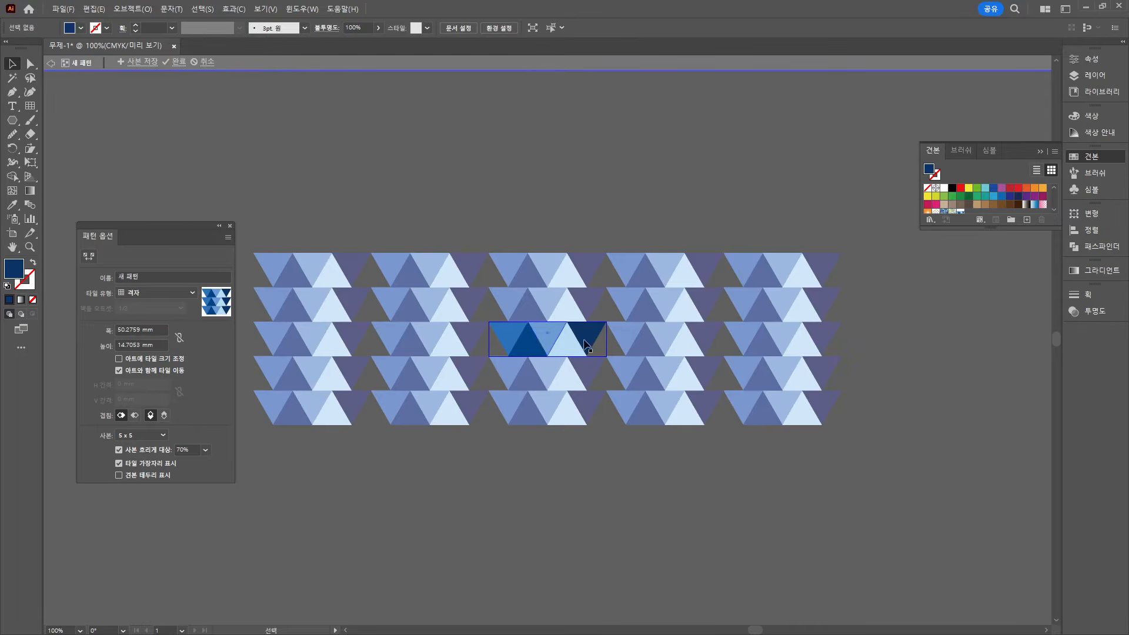
Set the width of the Grid pattern tile to 33 mm
scroll(726, 439, "up", 2)
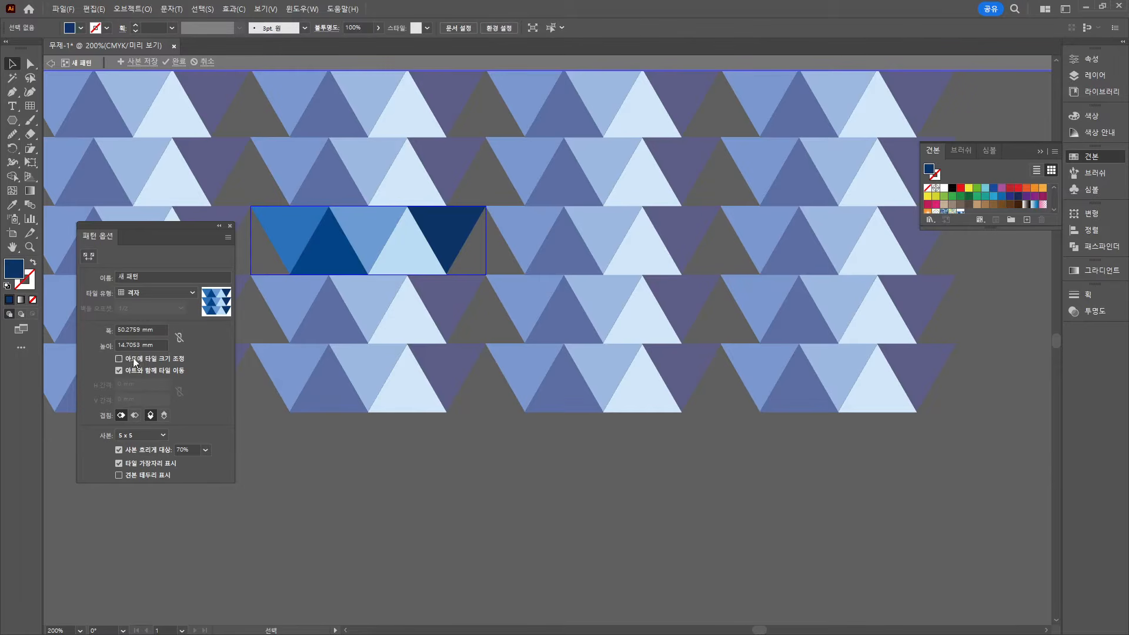
double_click(148, 329)
type("42")
key("Return")
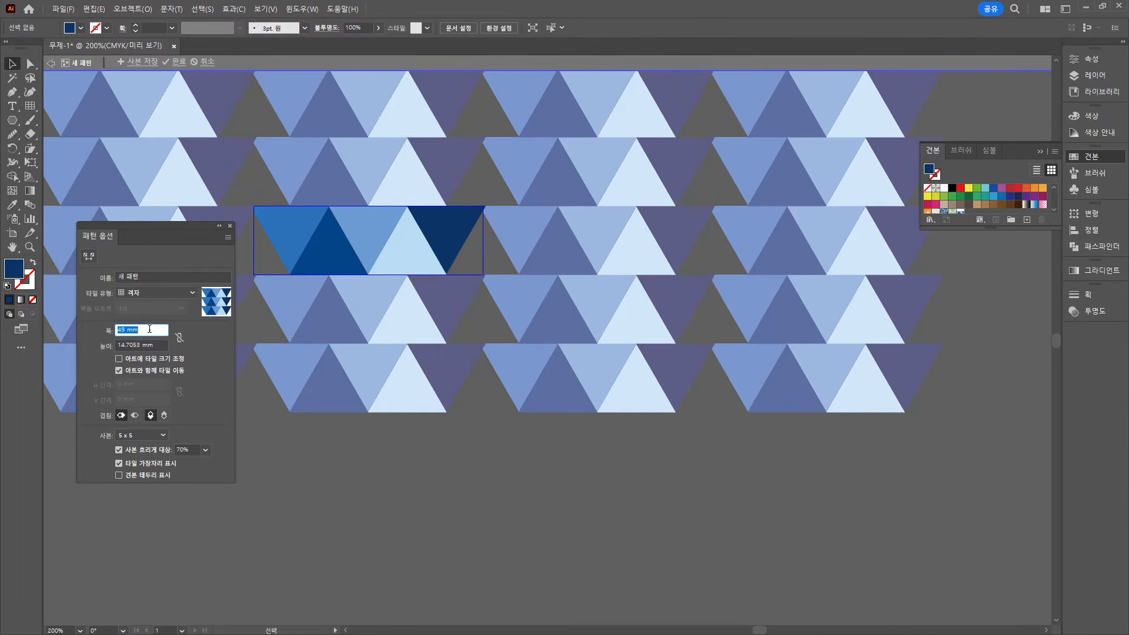
type("33")
key("Return")
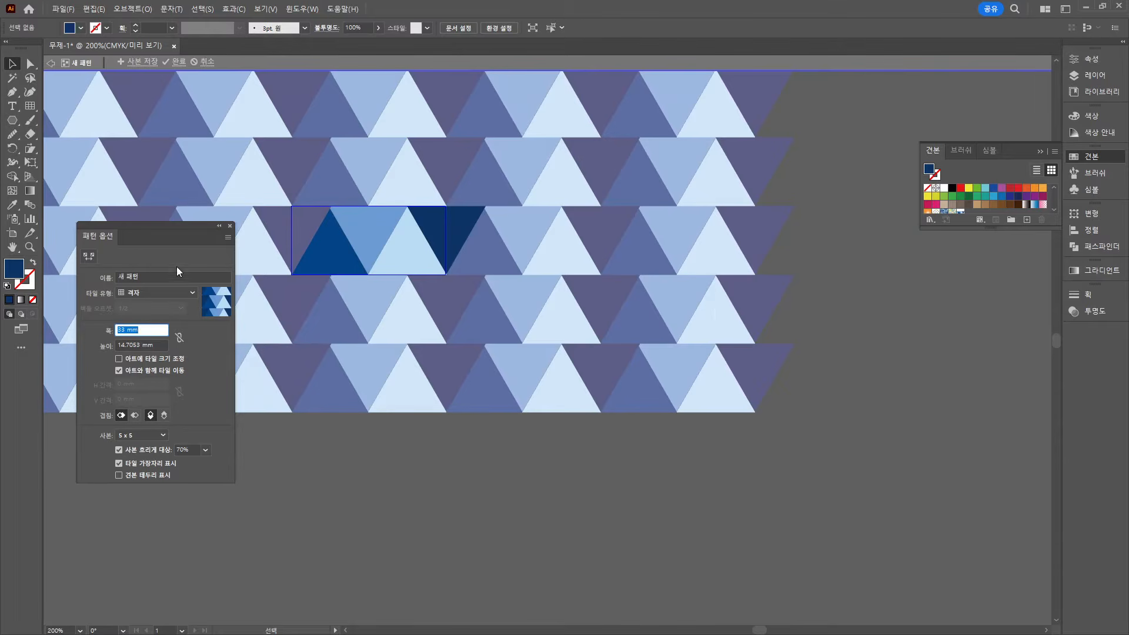
Change the pattern's tile type to Brick by Row and set the tile width to 49 mm
left_click(143, 294)
left_click(160, 316)
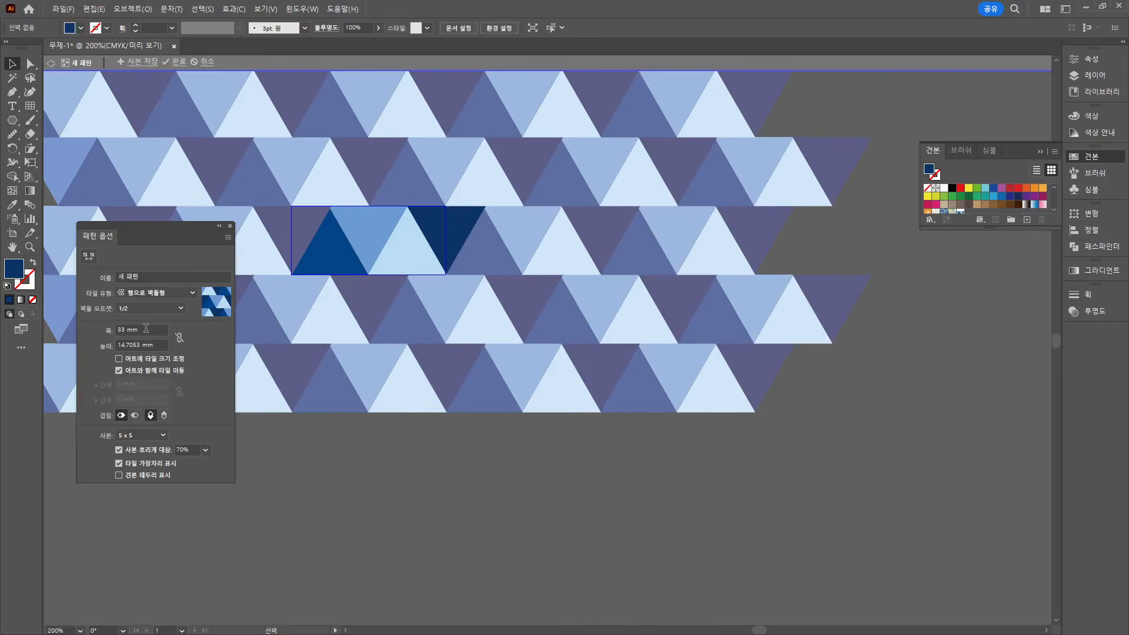
scroll(156, 335, "up", 13)
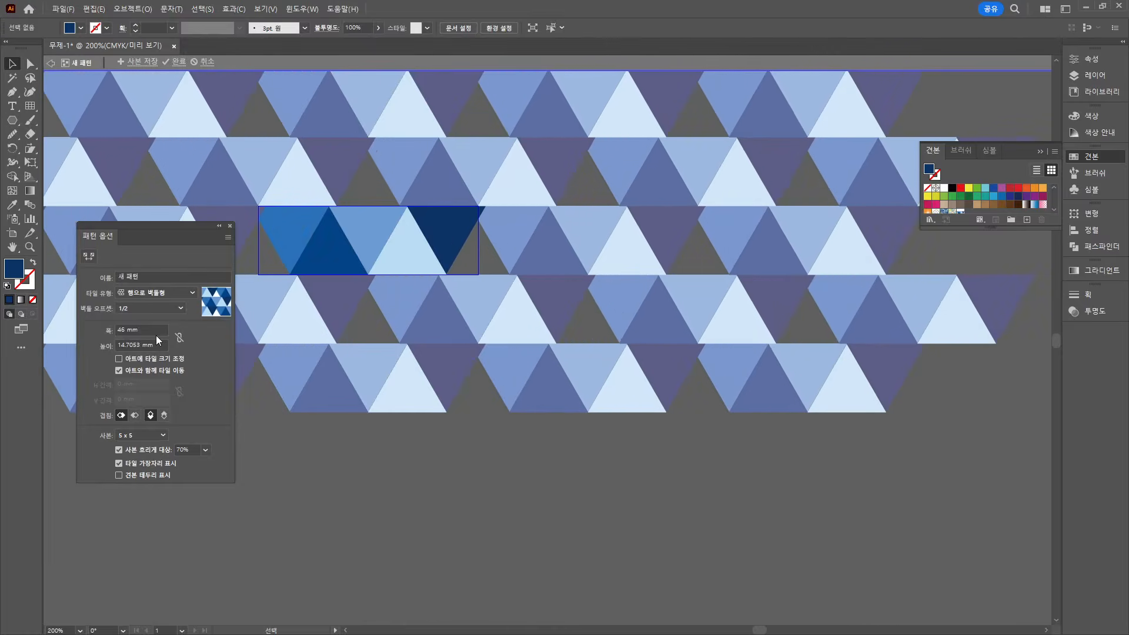
scroll(157, 335, "up", 2)
Try the Brick by Column, Hex by Column and Hex by Row tile types and return to Grid
left_click(159, 292)
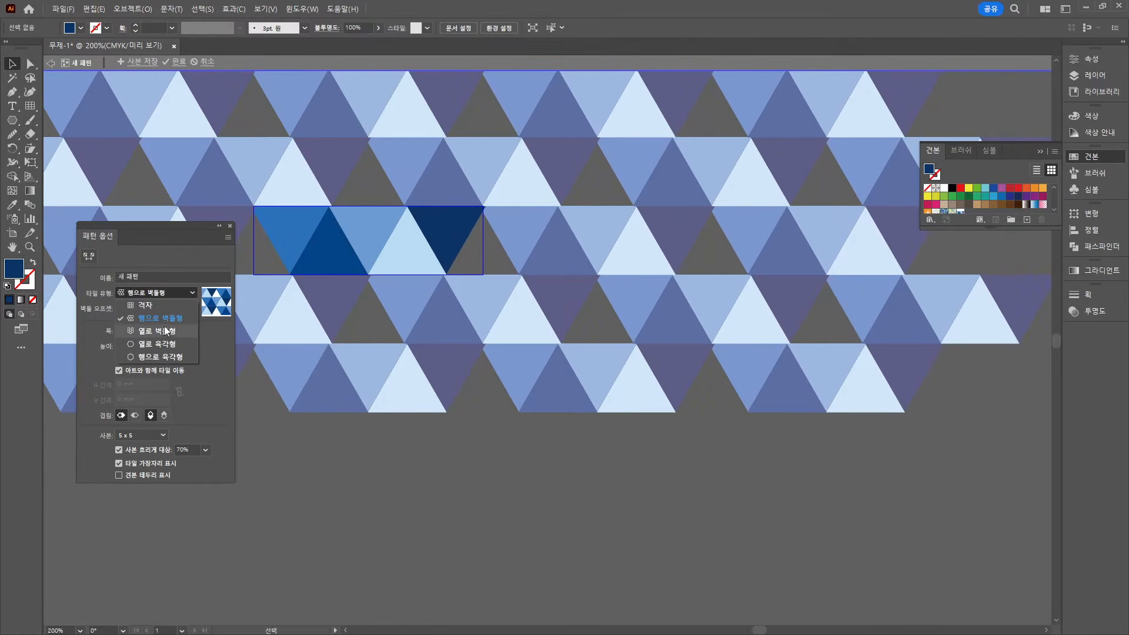
left_click(164, 331)
left_click(177, 292)
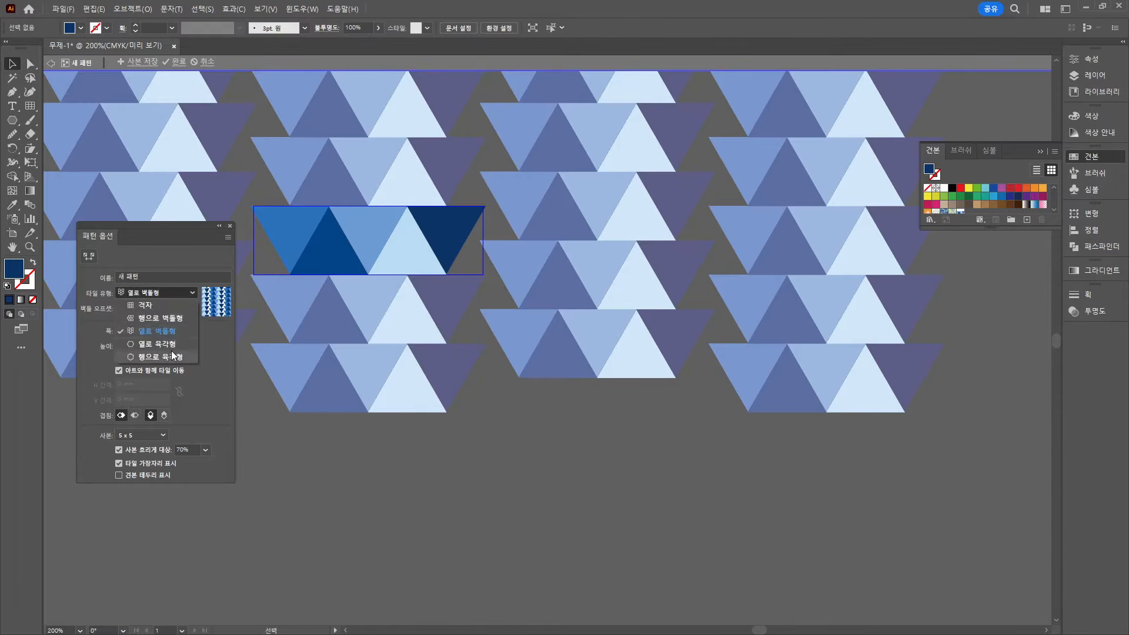
left_click(172, 349)
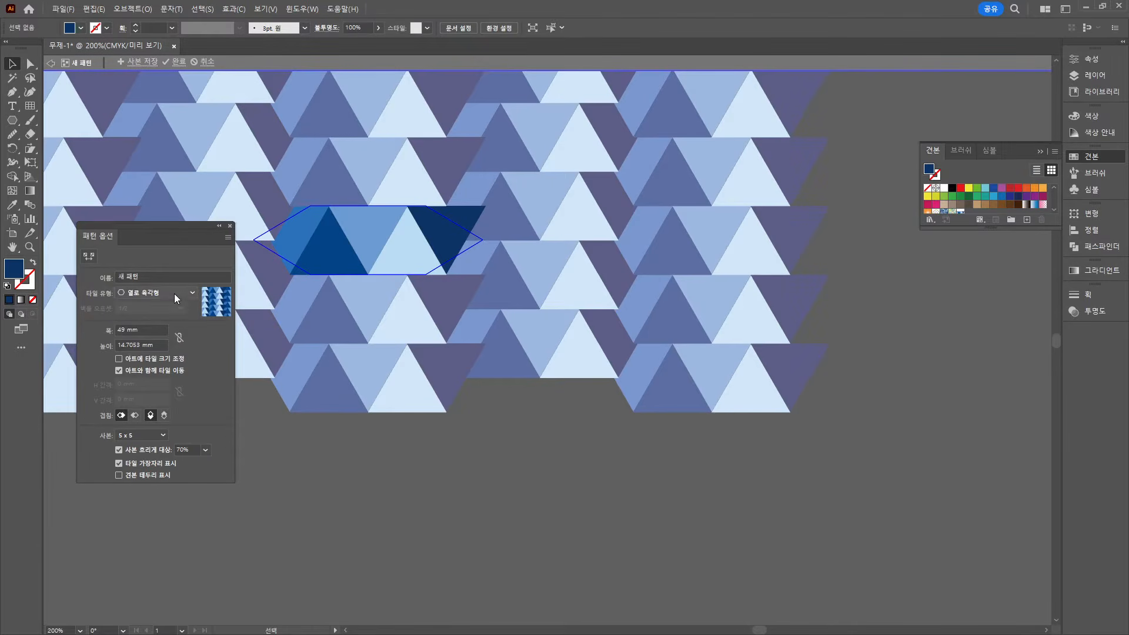
left_click(174, 294)
left_click(160, 358)
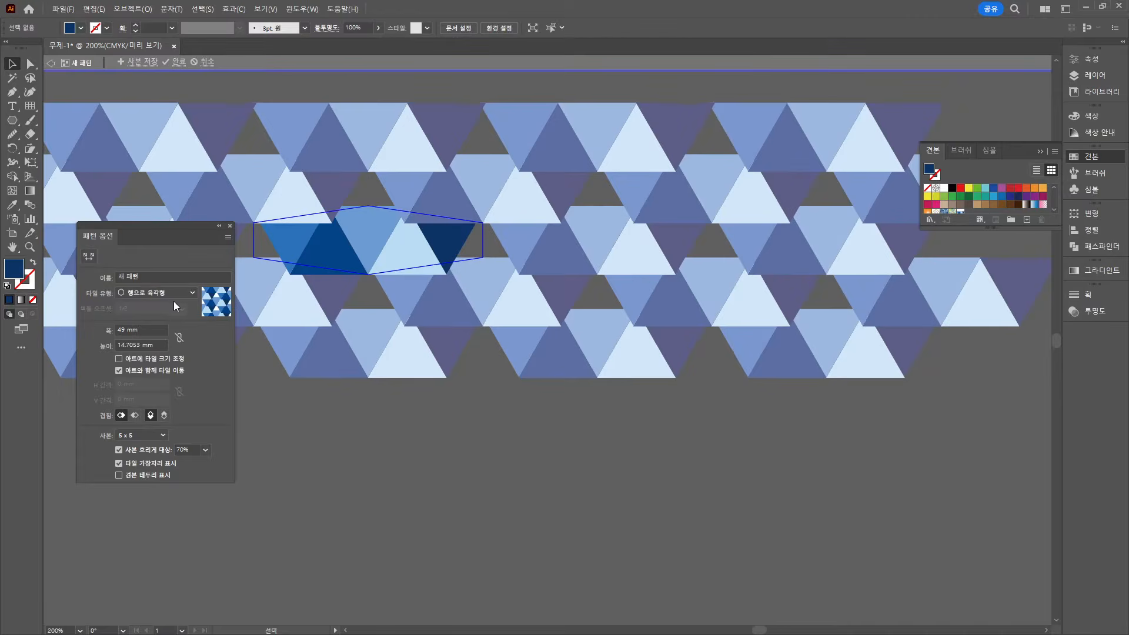
left_click(173, 294)
left_click(164, 305)
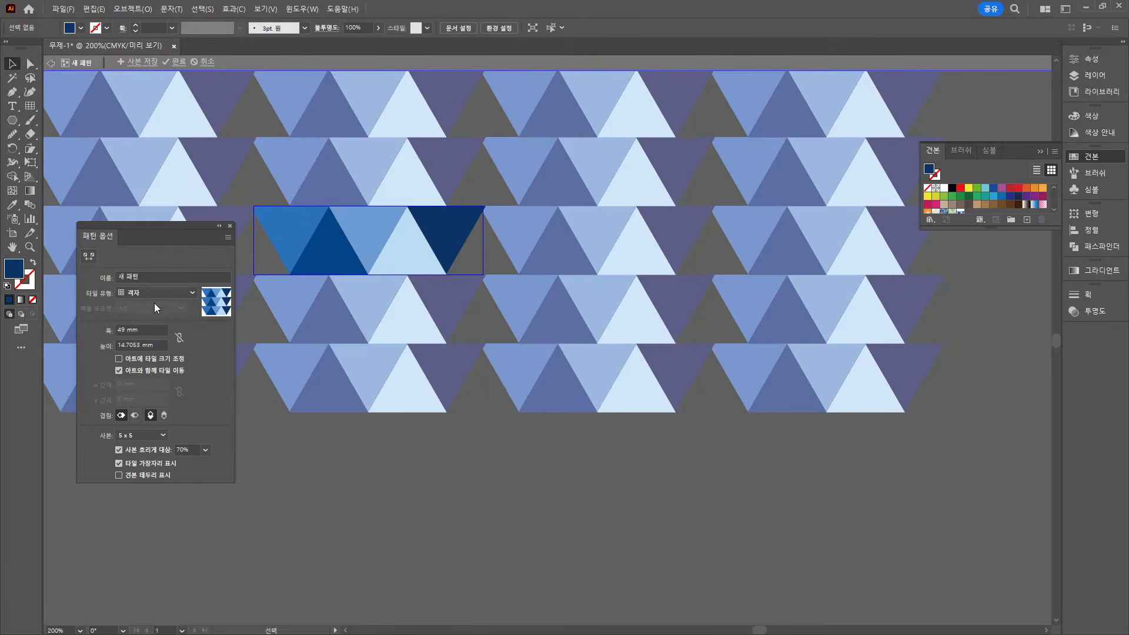
Try the Brick by Row tile type with brick offsets of 1/3, 1/4 and 3/4
left_click(154, 294)
left_click(156, 318)
left_click(158, 308)
left_click(154, 332)
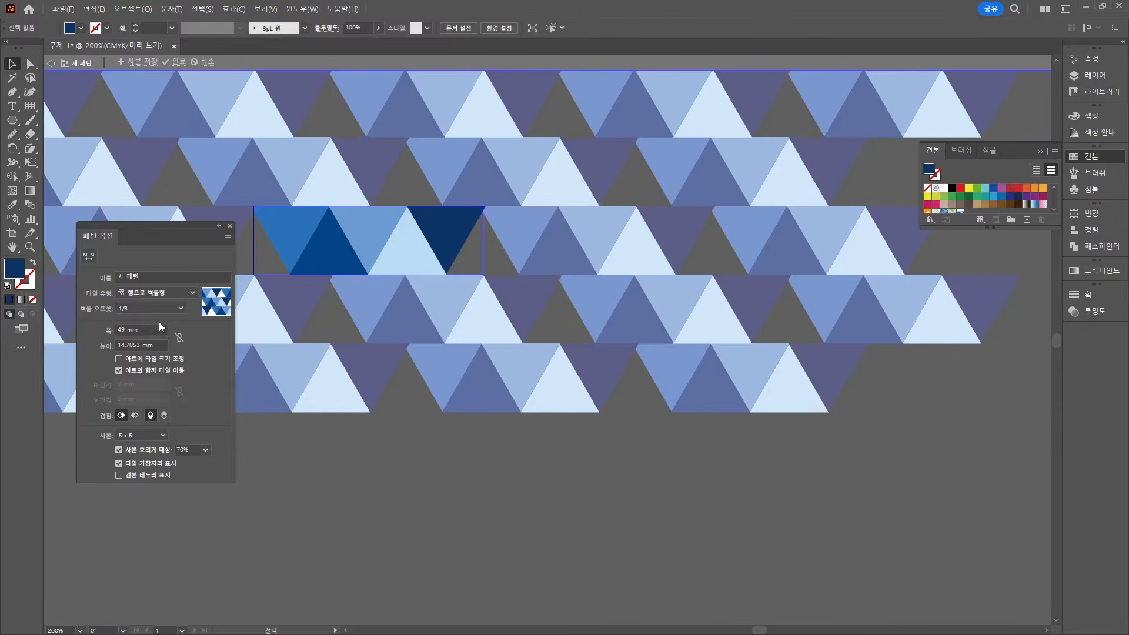
left_click(161, 306)
left_click(156, 326)
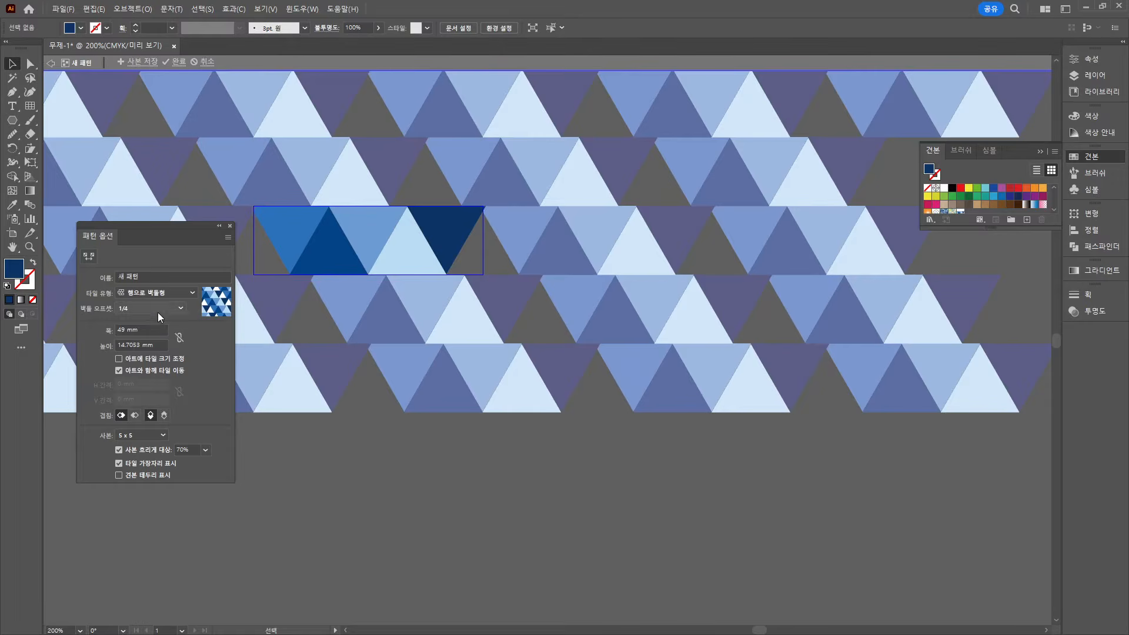
left_click(159, 307)
left_click(155, 372)
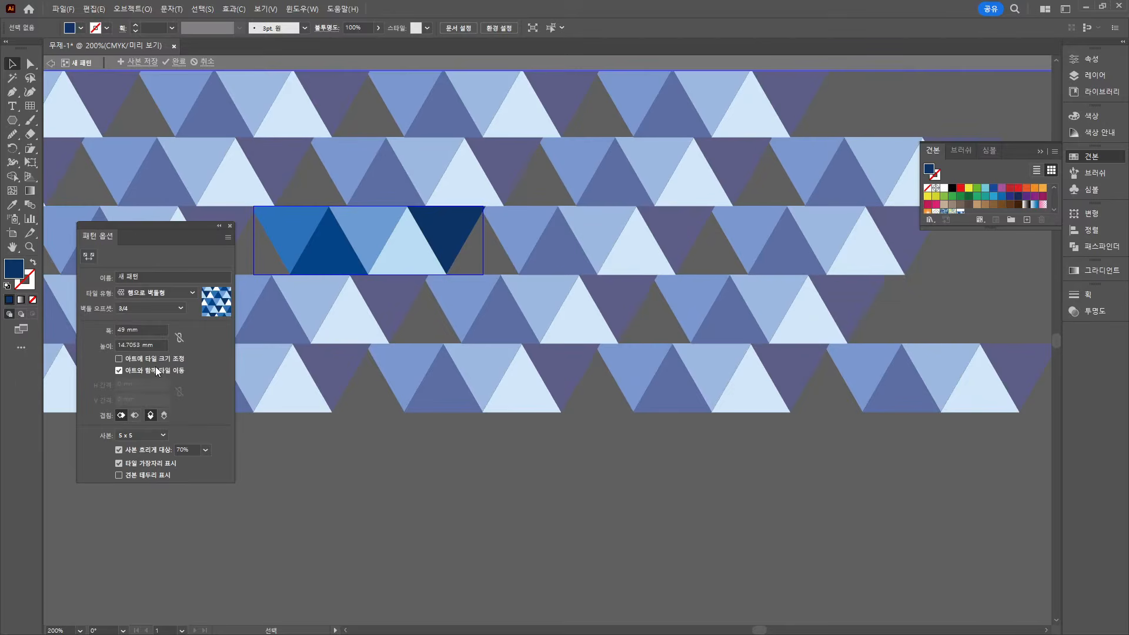
Set the tile type to Grid with a 33 mm tile width and finish editing the triangle pattern
left_click(156, 294)
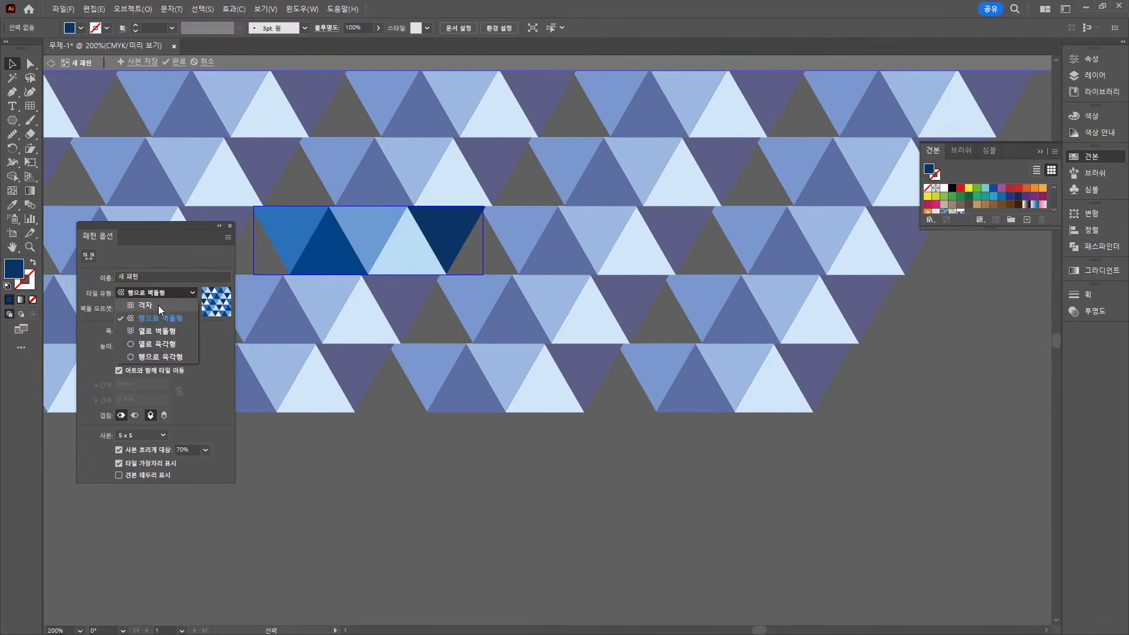
left_click(159, 306)
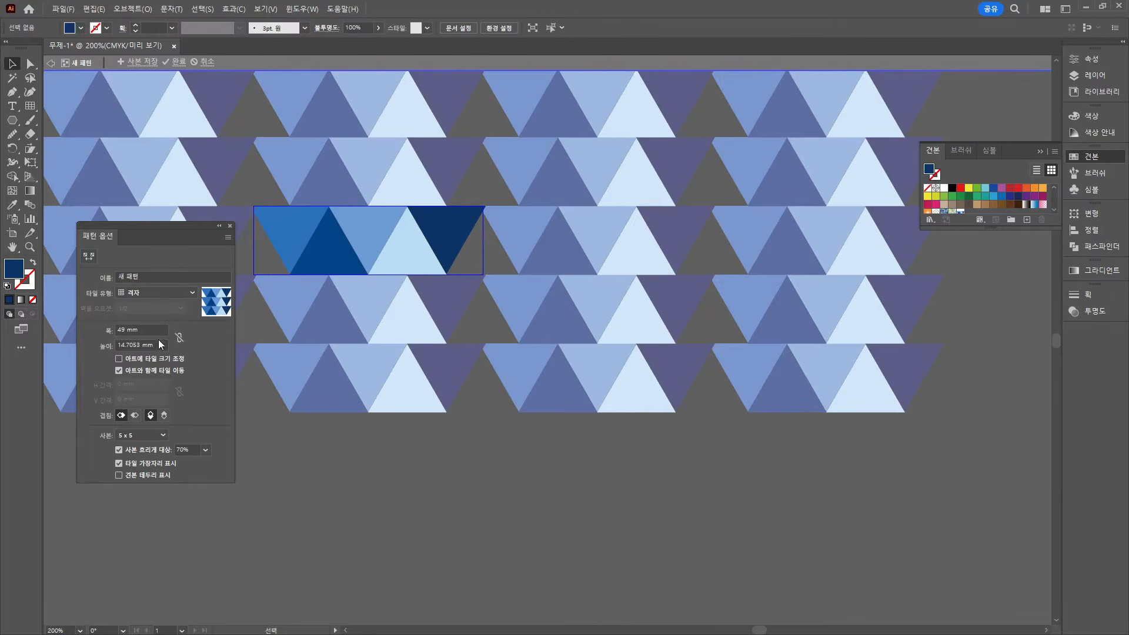
scroll(162, 327, "down", 15)
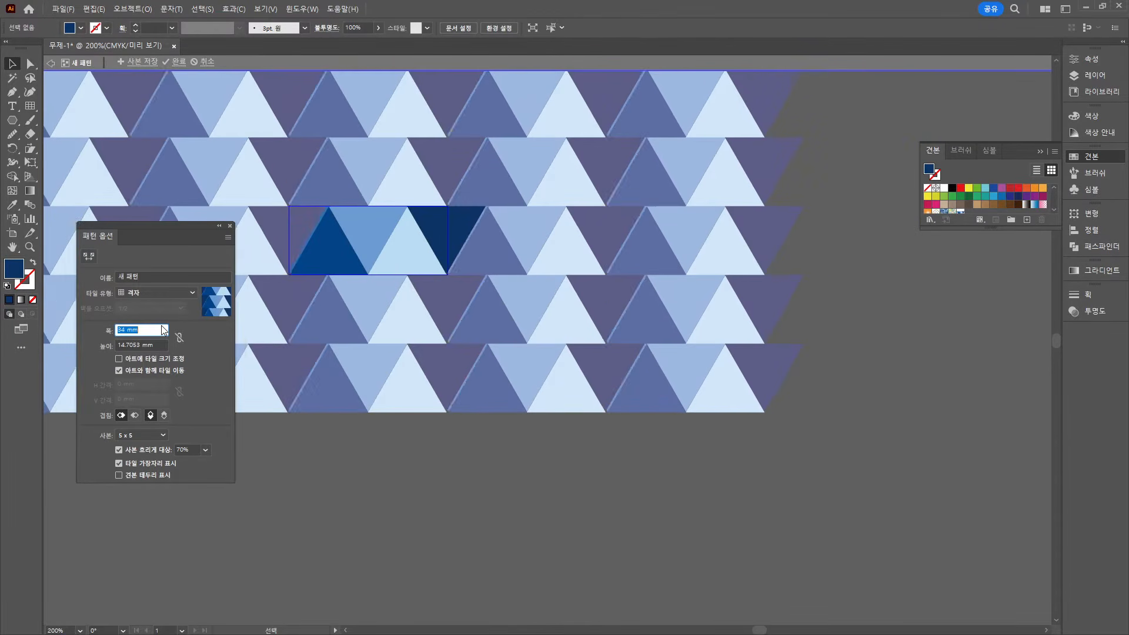
scroll(164, 330, "down", 1)
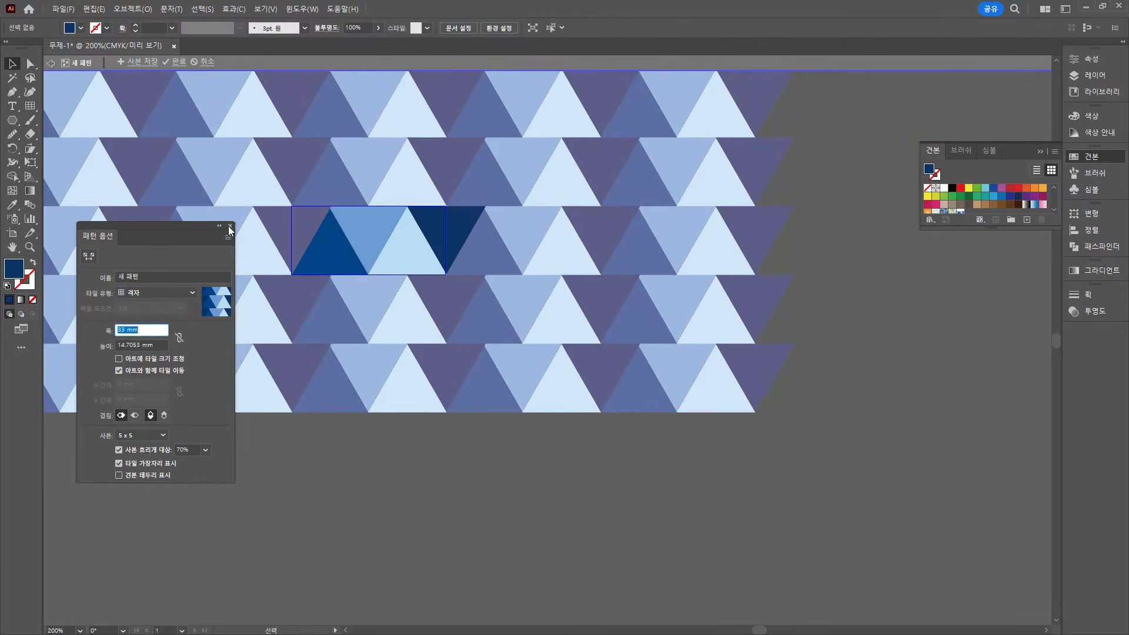
left_click(180, 63)
Place a copy of the silhouette's left half up and left of the figure and fill it with the blue triangle pattern swatch
scroll(788, 262, "down", 3)
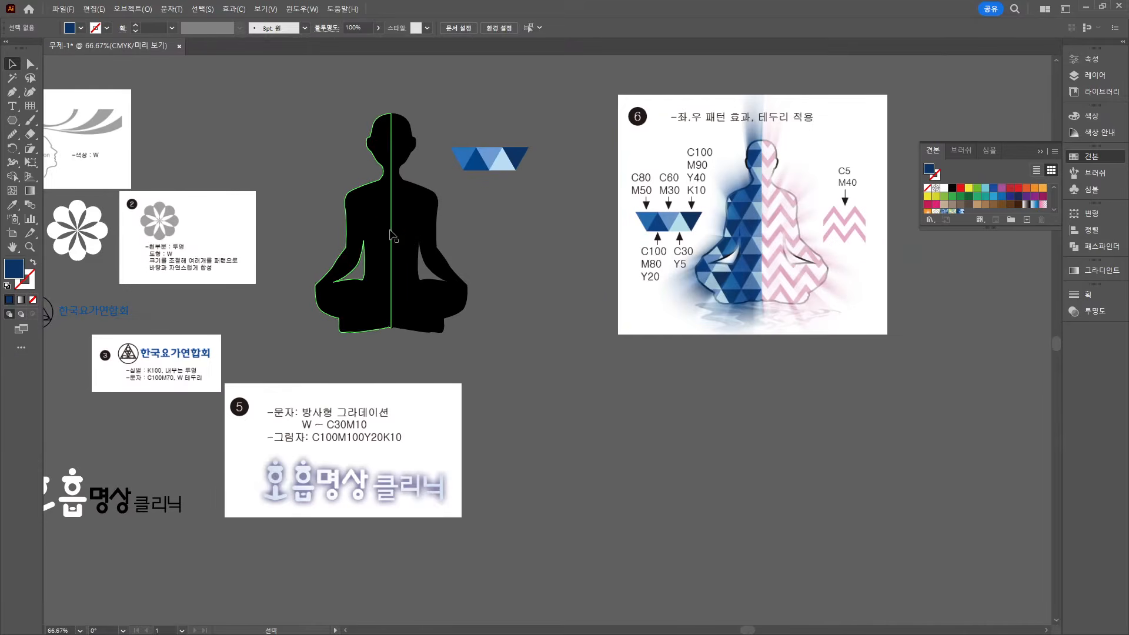
left_click(390, 234)
left_click_drag(385, 230, 311, 178)
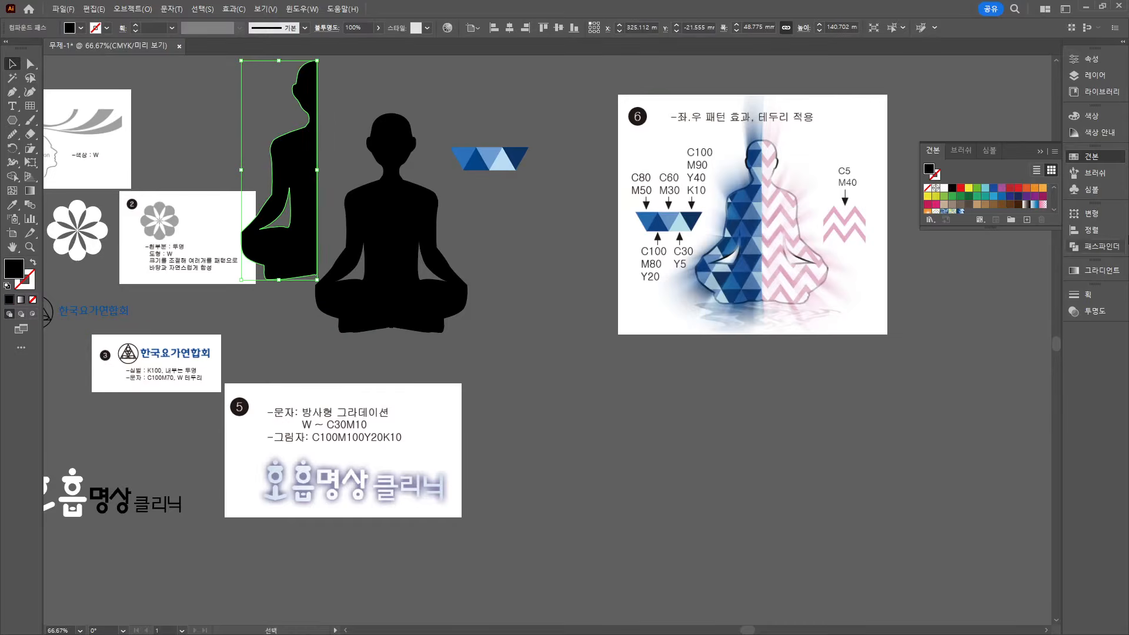
scroll(1009, 196, "down", 3)
left_click(959, 188)
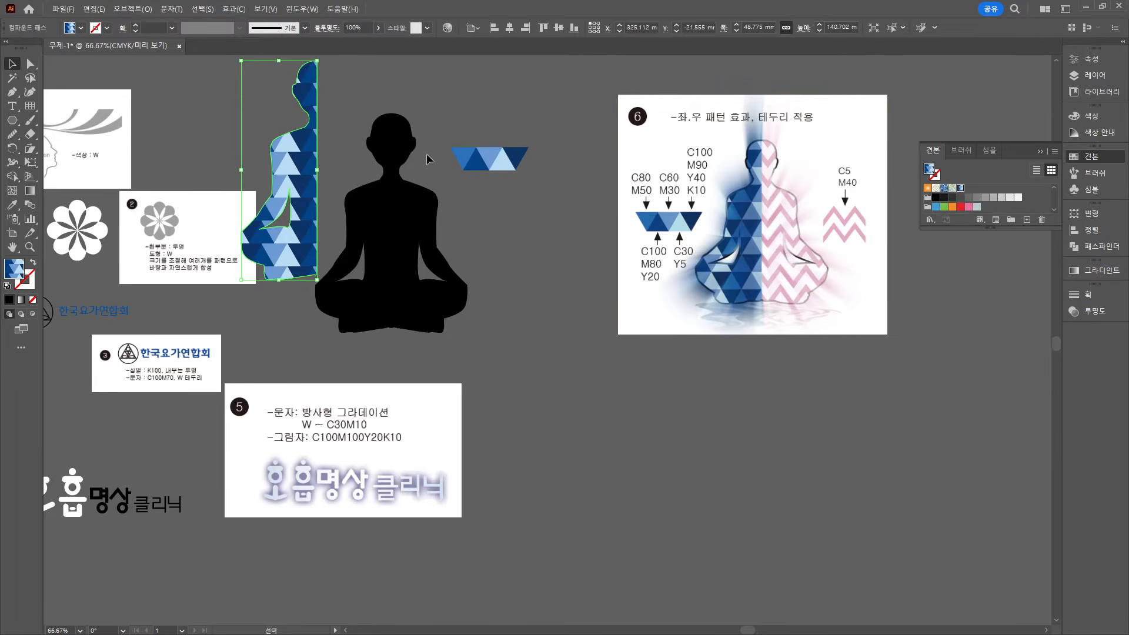
Examine the tile settings of the applied triangle pattern swatch and exit pattern editing without changes
left_click(483, 144)
double_click(959, 188)
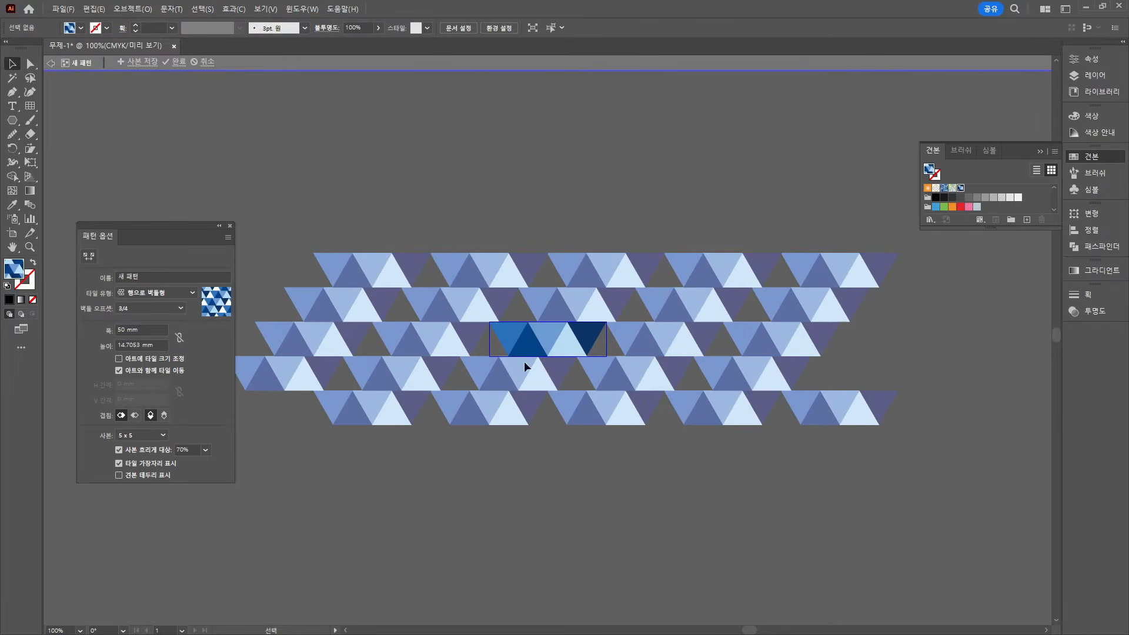
left_click(208, 64)
Draw a vertical line across the leftmost triangle with the Pen tool and align the line and triangle to their horizontal centers
scroll(428, 310, "up", 2)
left_click(230, 181)
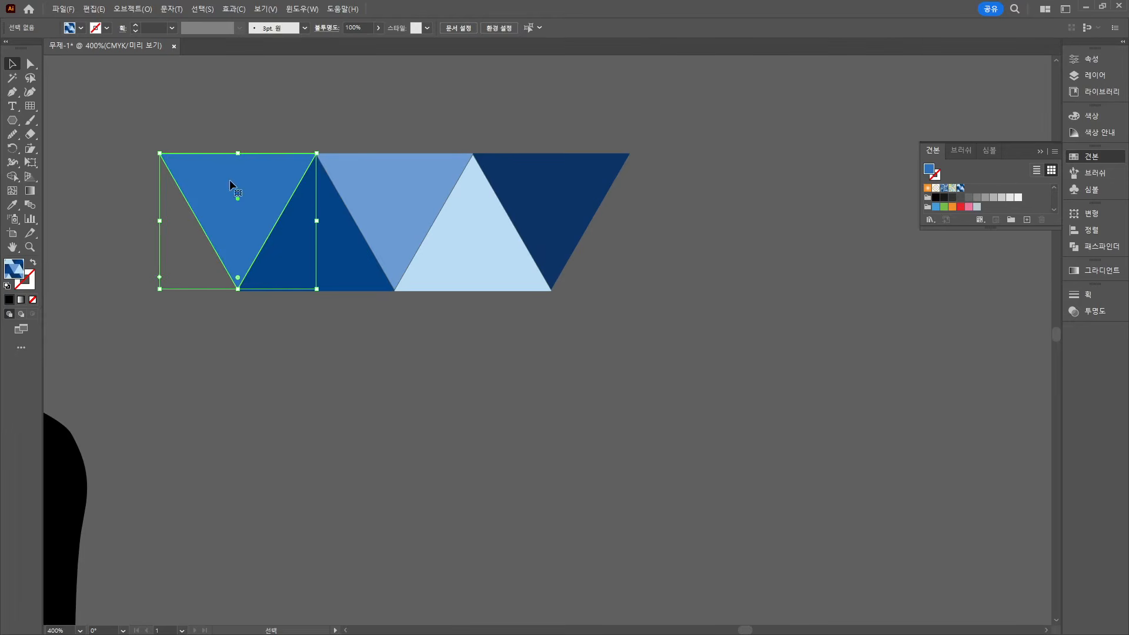
left_click(12, 92)
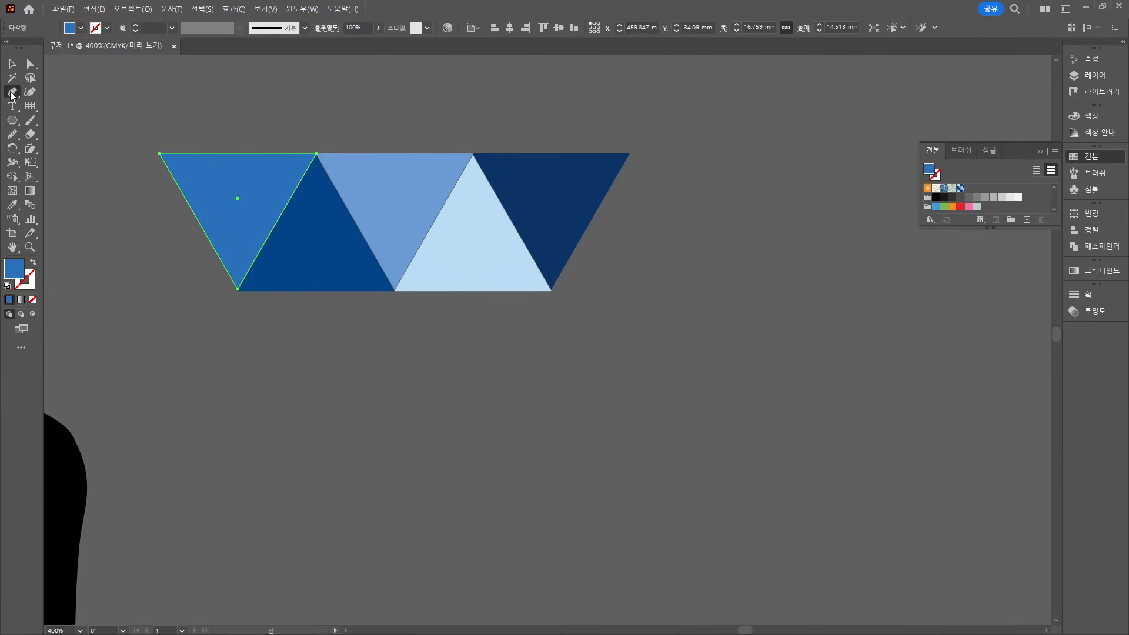
left_click(235, 130)
left_click(235, 328)
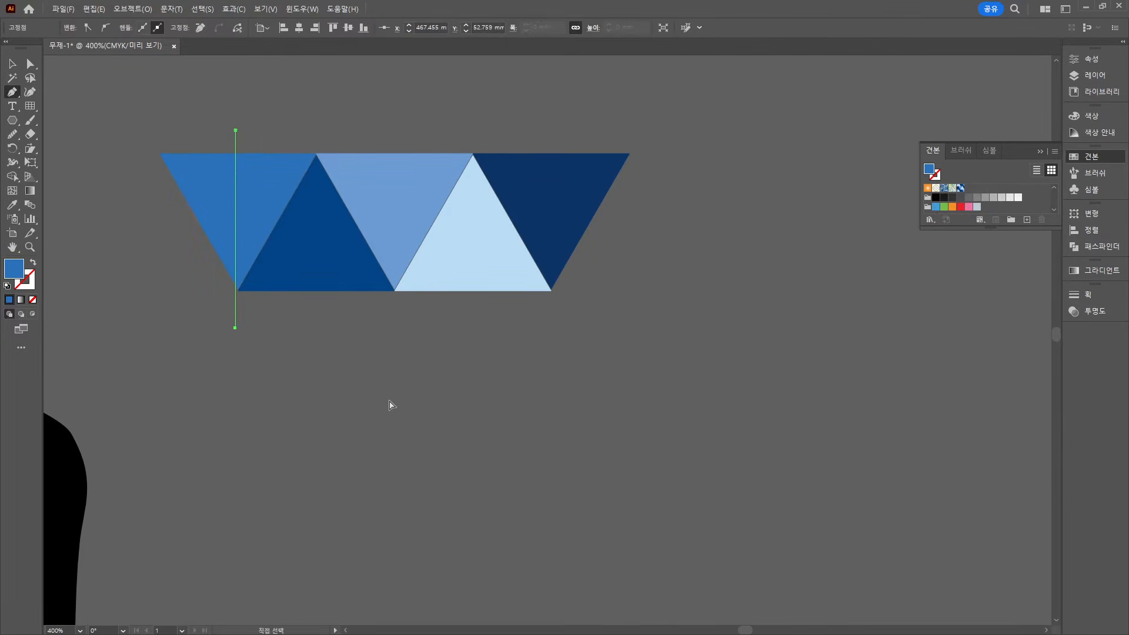
left_click(91, 96, "ctrl")
left_click(11, 61)
left_click(263, 216)
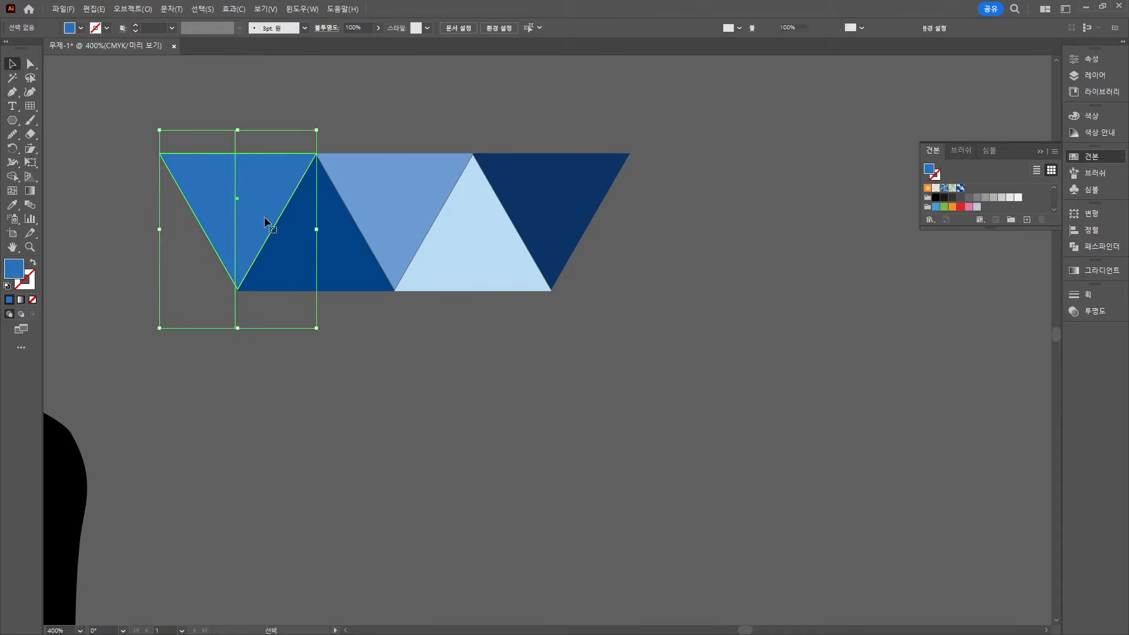
left_click(508, 27)
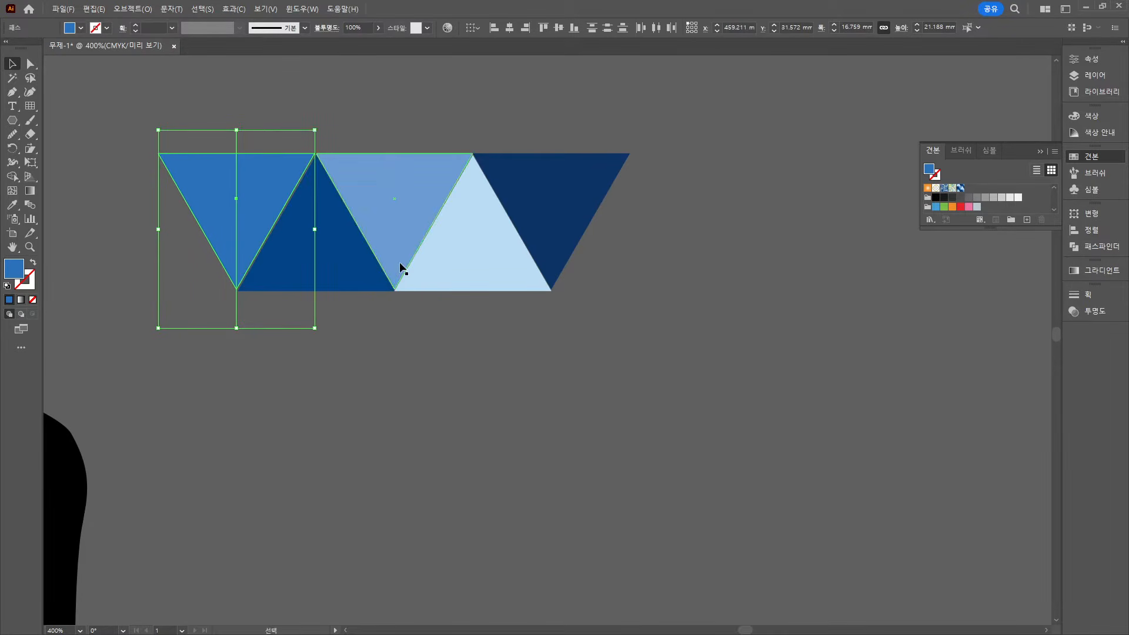
Divide the leftmost triangle along the vertical line with Pathfinder and ungroup the resulting halves
left_click(1092, 245)
left_click(939, 271)
right_click(264, 178)
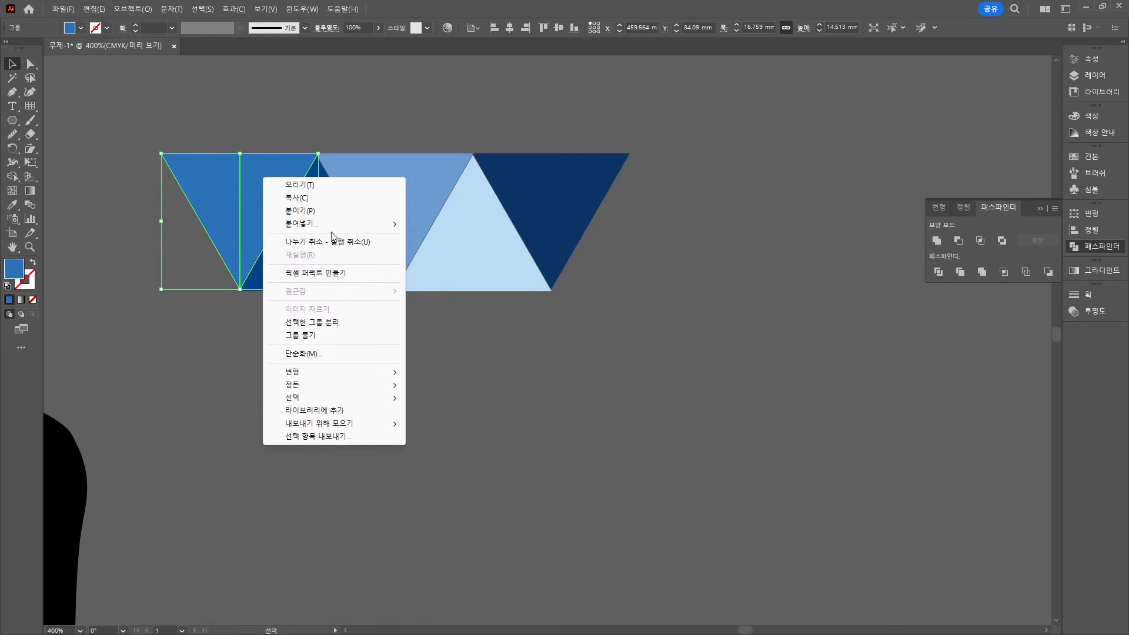
left_click(305, 335)
left_click(306, 348)
Duplicate the left half of the divided triangle beside the strip and reflect the copy across the horizontal axis
left_click(215, 206)
key("ctrl+t")
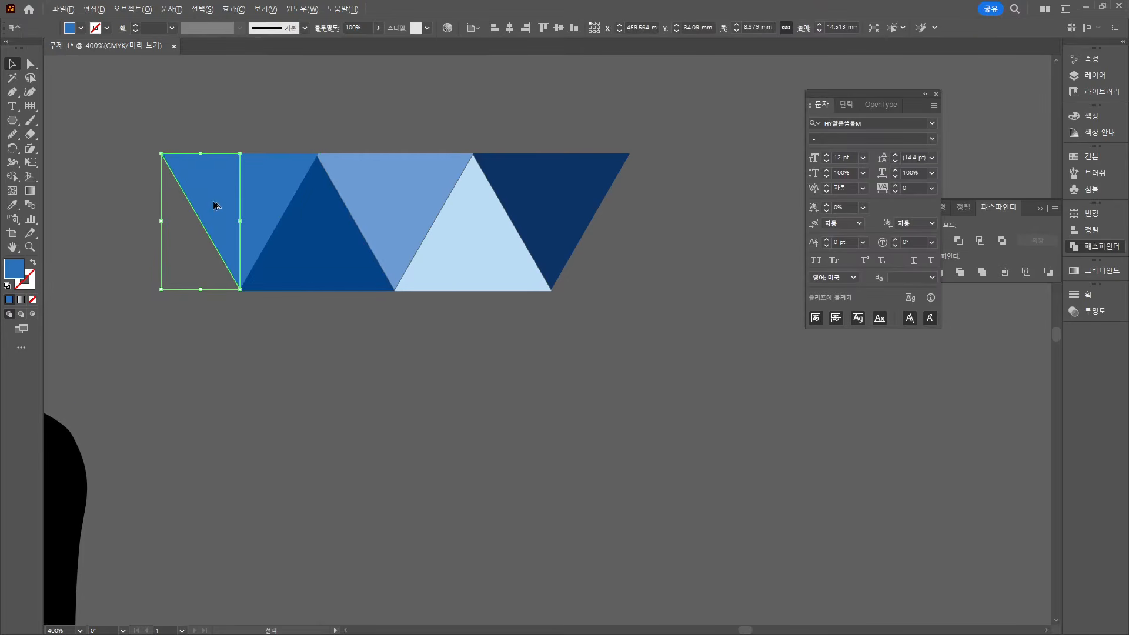
left_click_drag(215, 205, 151, 318)
right_click(151, 310)
mouse_move(234, 569)
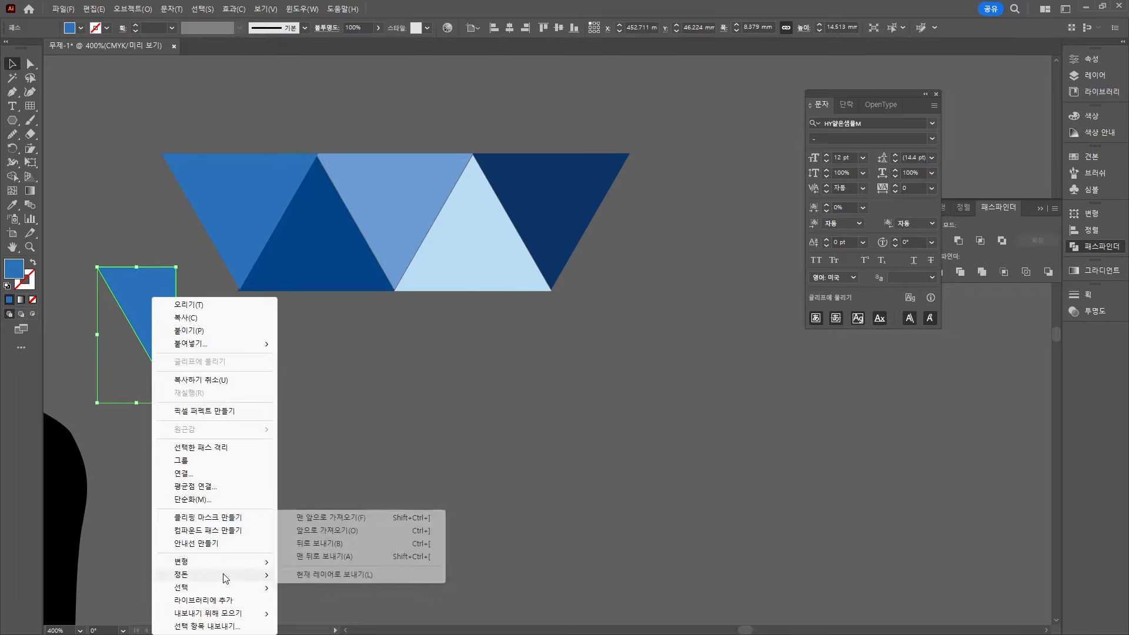
left_click(347, 500)
left_click(508, 260)
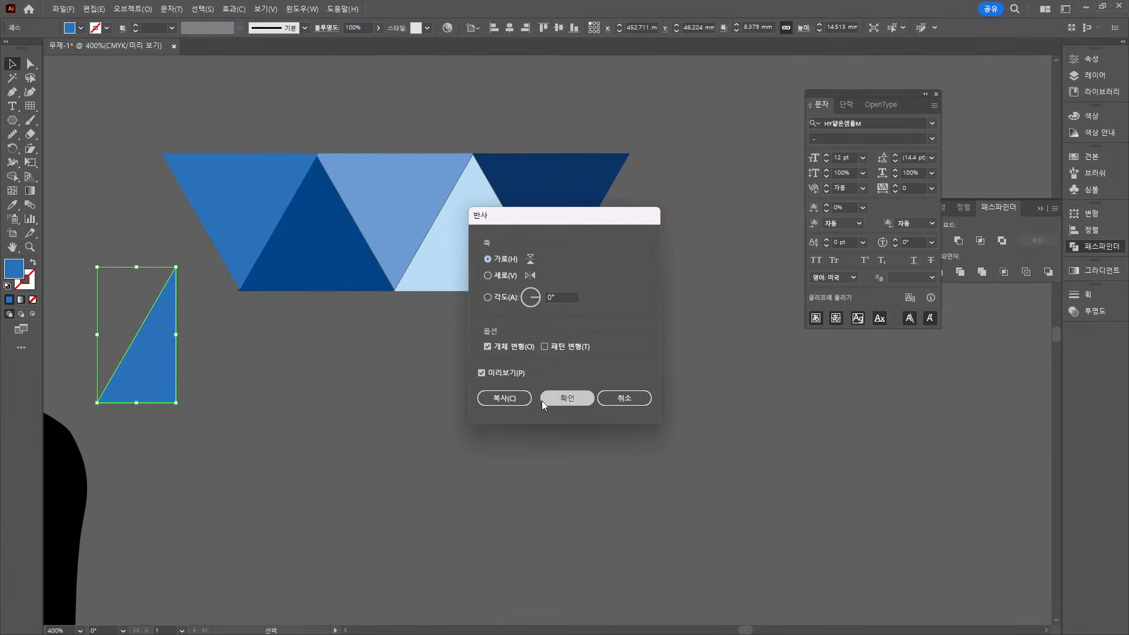
left_click(542, 402)
Fill the strip's right-end gap with the reflected half and its left-end gap with a copy reflected across the vertical axis
left_click_drag(165, 339, 121, 326)
right_click(121, 327)
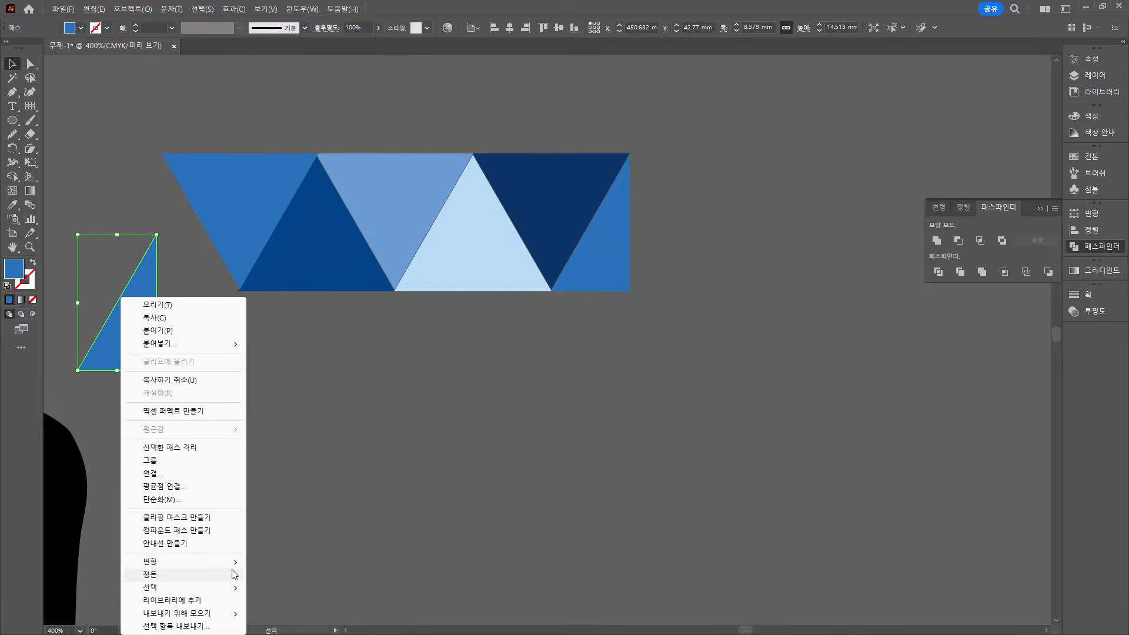
mouse_move(232, 562)
left_click(278, 499)
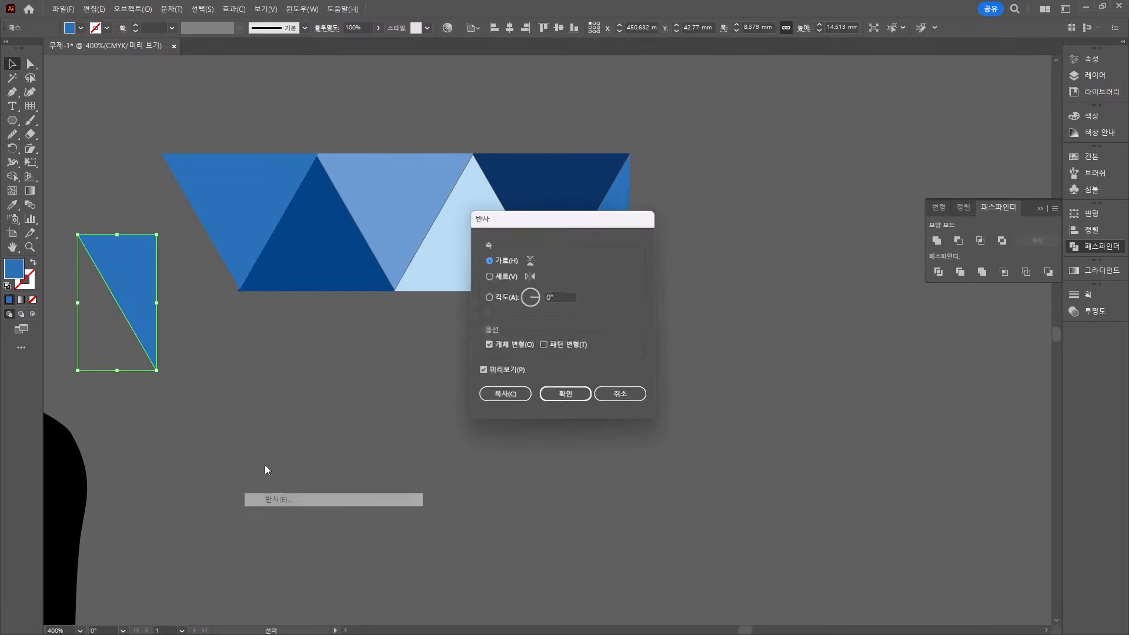
left_click(506, 274)
left_click(568, 404)
left_click_drag(102, 337, 184, 253)
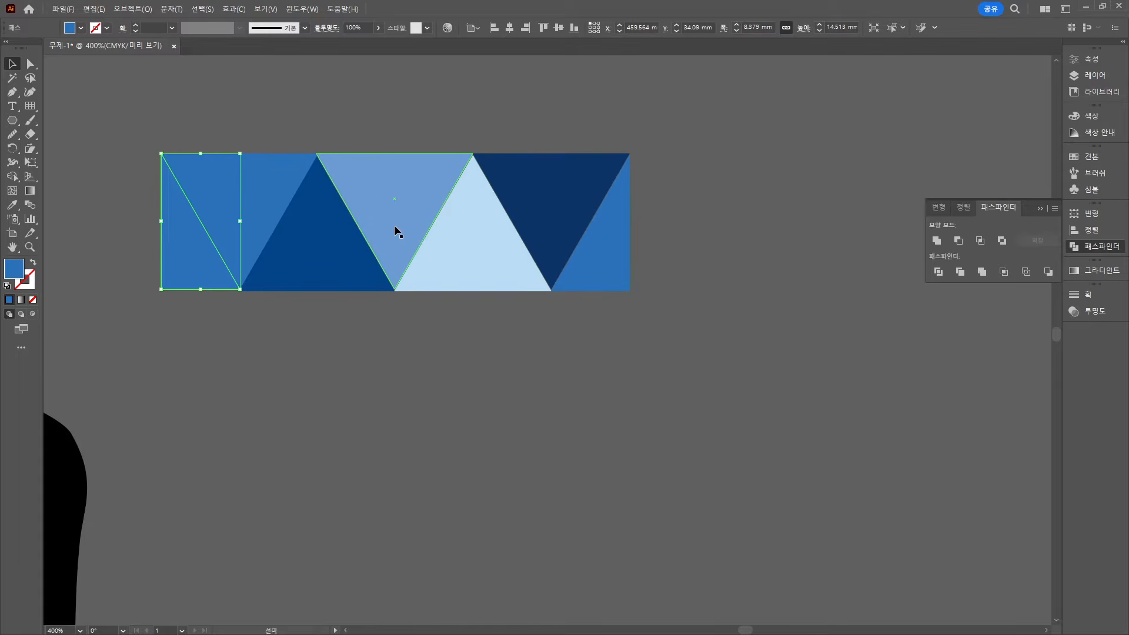
Recolor the left-end corner piece with the light blue of the middle inverted triangle using the Eyedropper
left_click(11, 205)
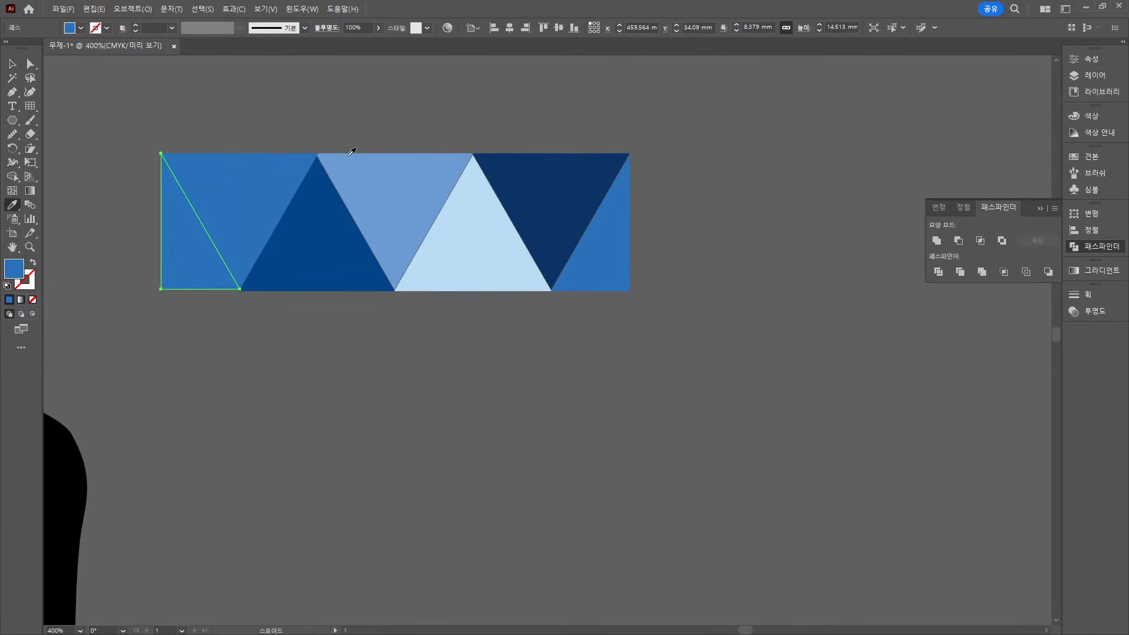
left_click(356, 168)
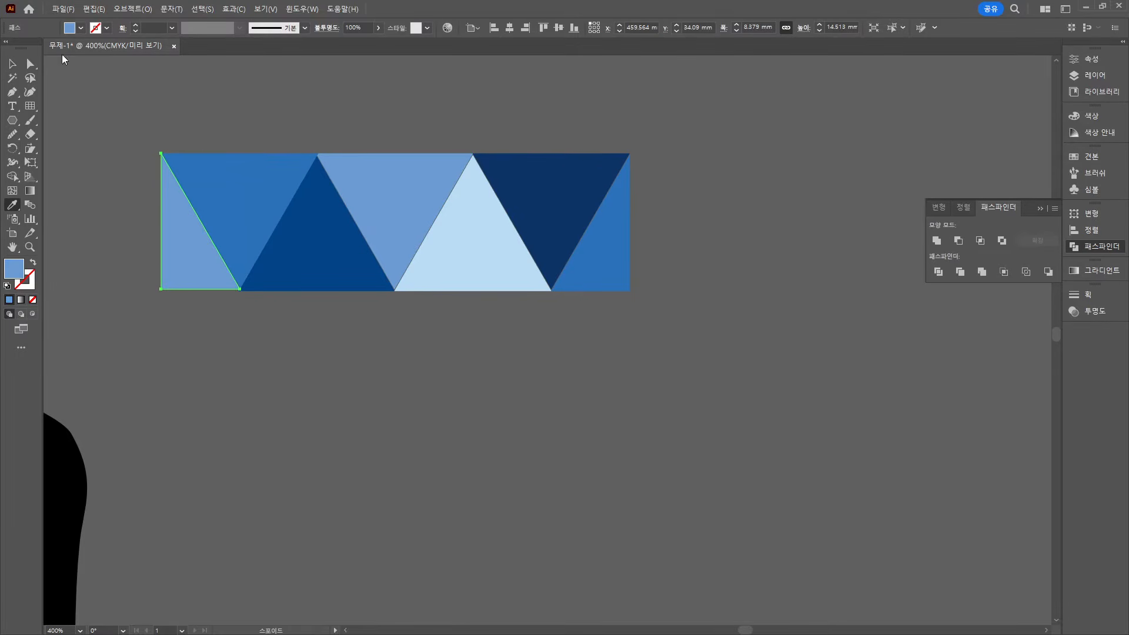
Recolor the right-end corner piece with the light blue of the middle inverted triangle using the Eyedropper
left_click(612, 288, "ctrl")
left_click(395, 196)
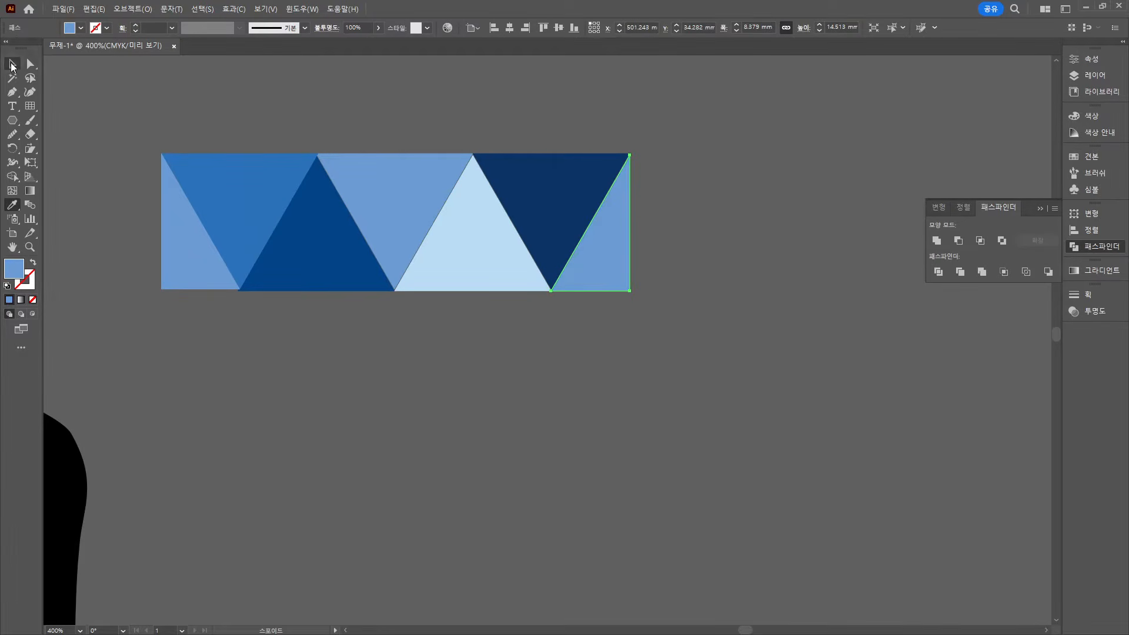
left_click(12, 64)
left_click(663, 187)
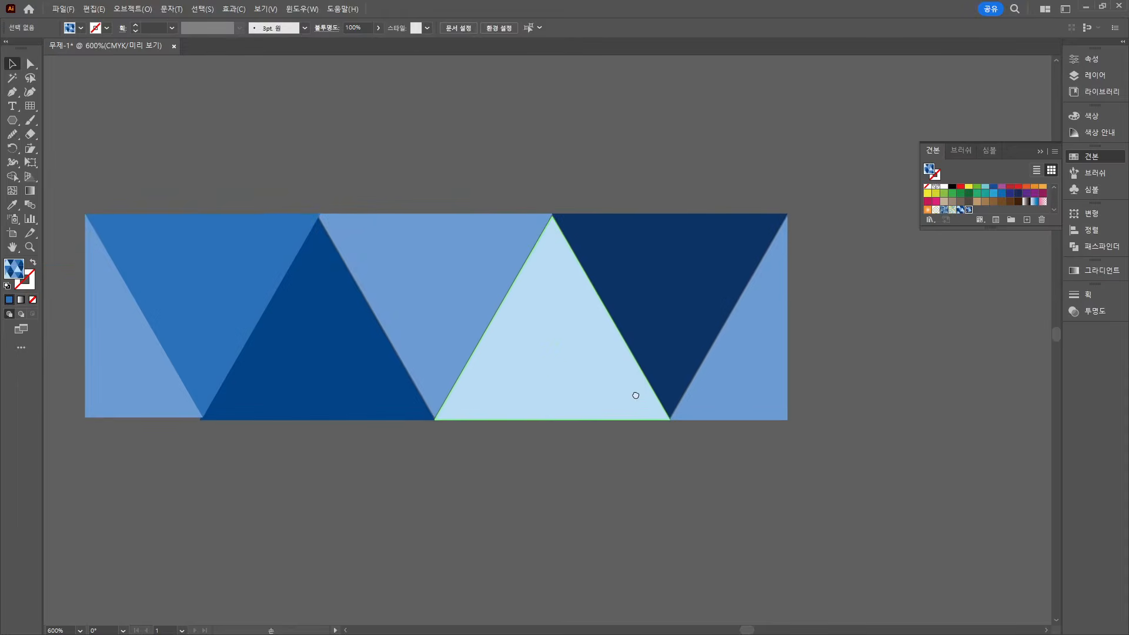
Align the tops of the middle inverted triangle, the palest triangle and the navy triangle to close the gaps between them
scroll(635, 396, "up", 3)
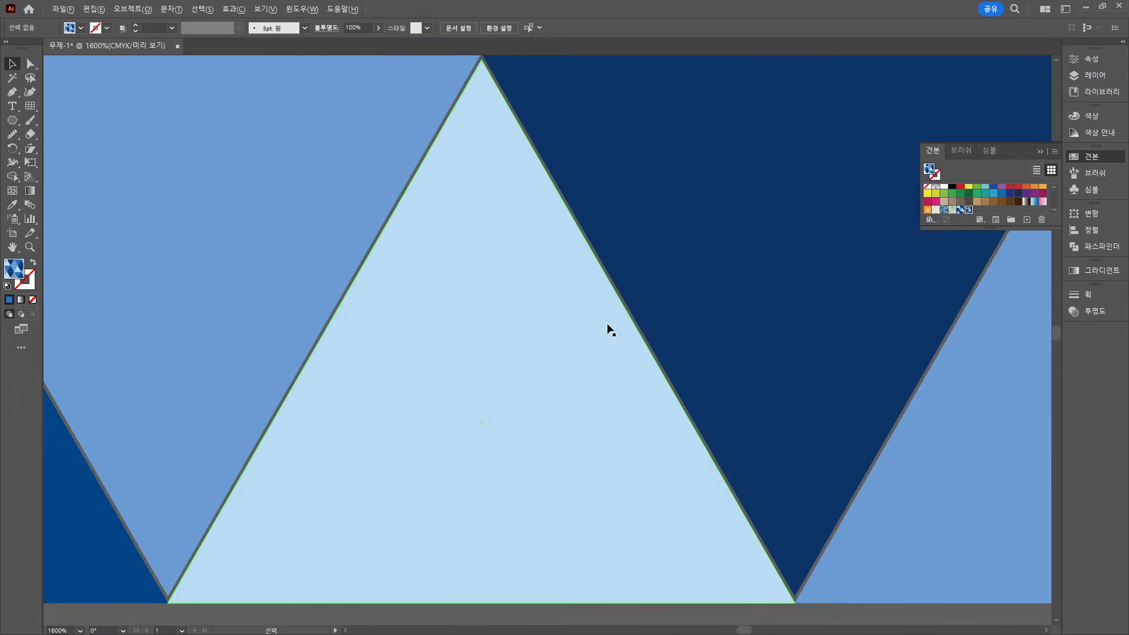
scroll(516, 288, "up", 2)
left_click(508, 285)
left_click(388, 155, "shift")
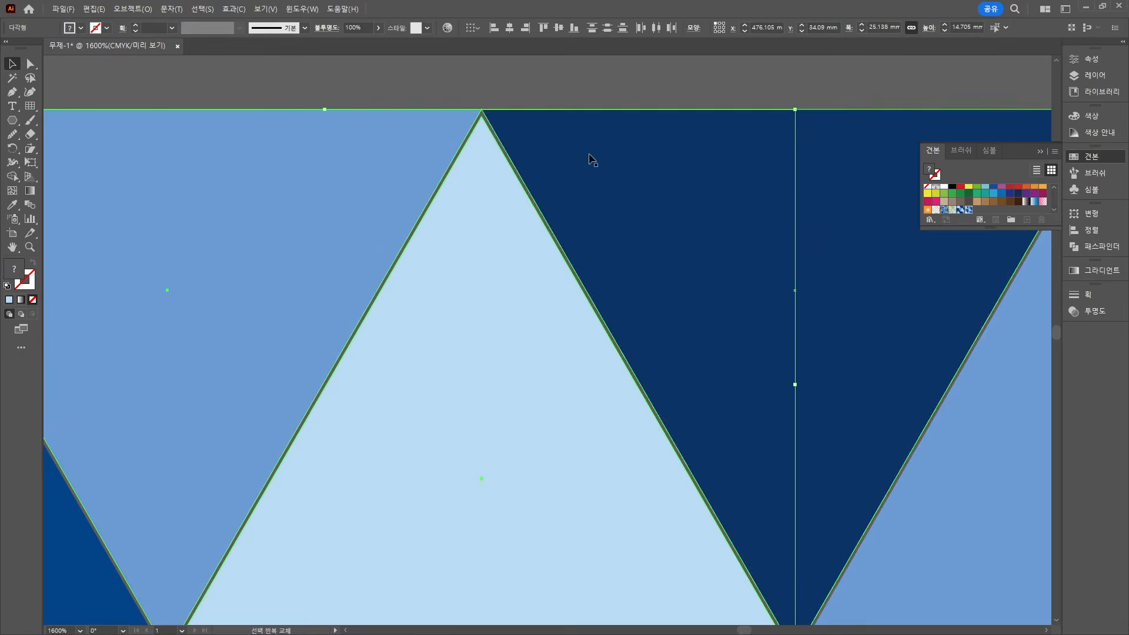
left_click(589, 154, "shift")
left_click(542, 33)
left_click(569, 72)
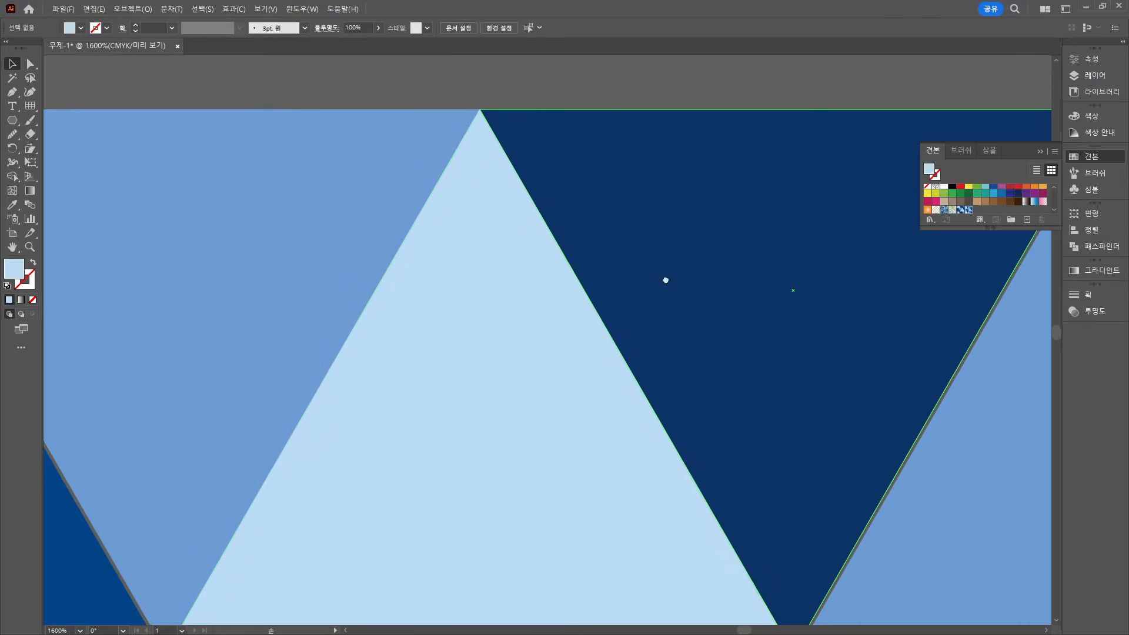
Align the right-end corner piece with the top of the navy triangle so their slanted edges meet
left_click_drag(665, 279, 151, 289)
left_click(517, 295)
left_click(428, 190, "shift")
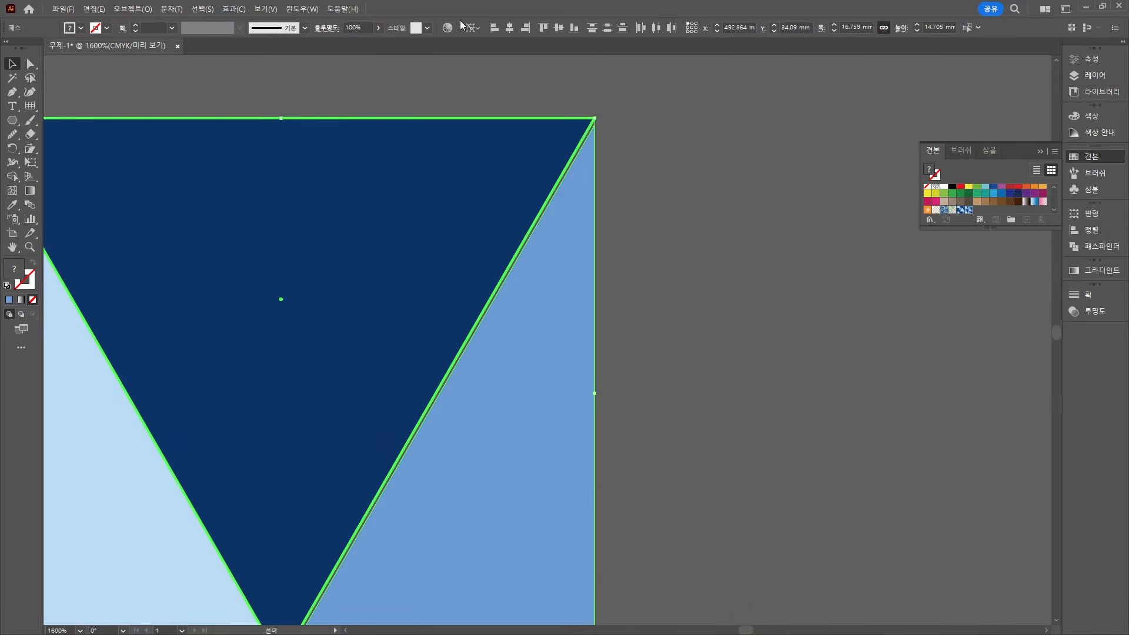
left_click(543, 28)
left_click(526, 91)
Align the dark blue upright triangle with the top of the light blue inverted triangle beside it
left_click_drag(305, 400, 663, 148)
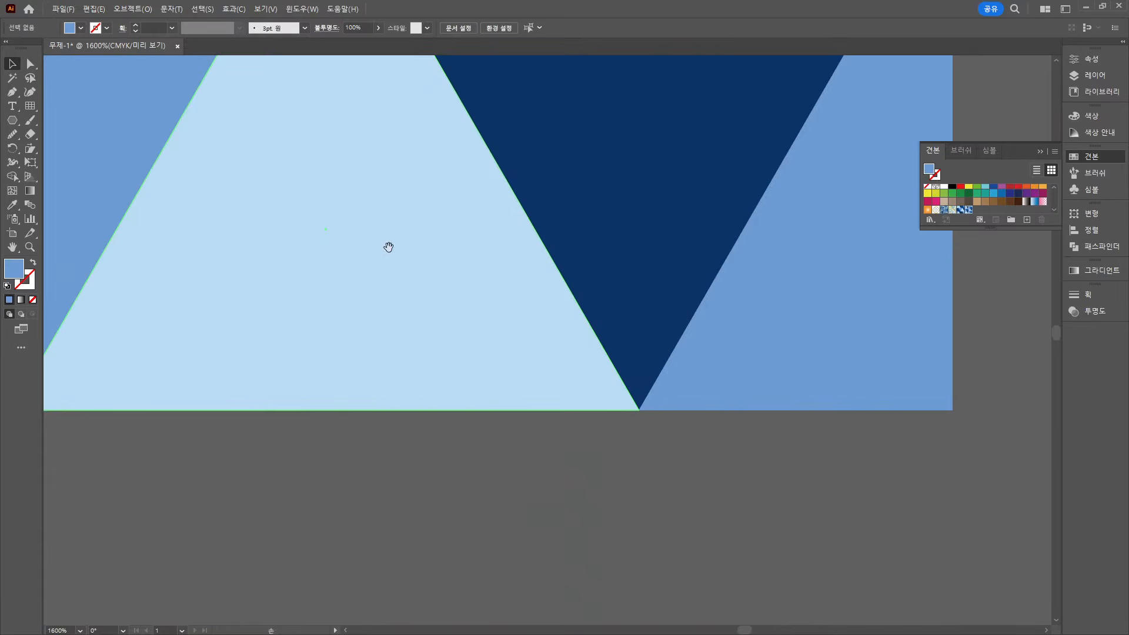
left_click_drag(389, 247, 820, 322)
left_click_drag(441, 381, 1000, 391)
left_click_drag(690, 242, 598, 451)
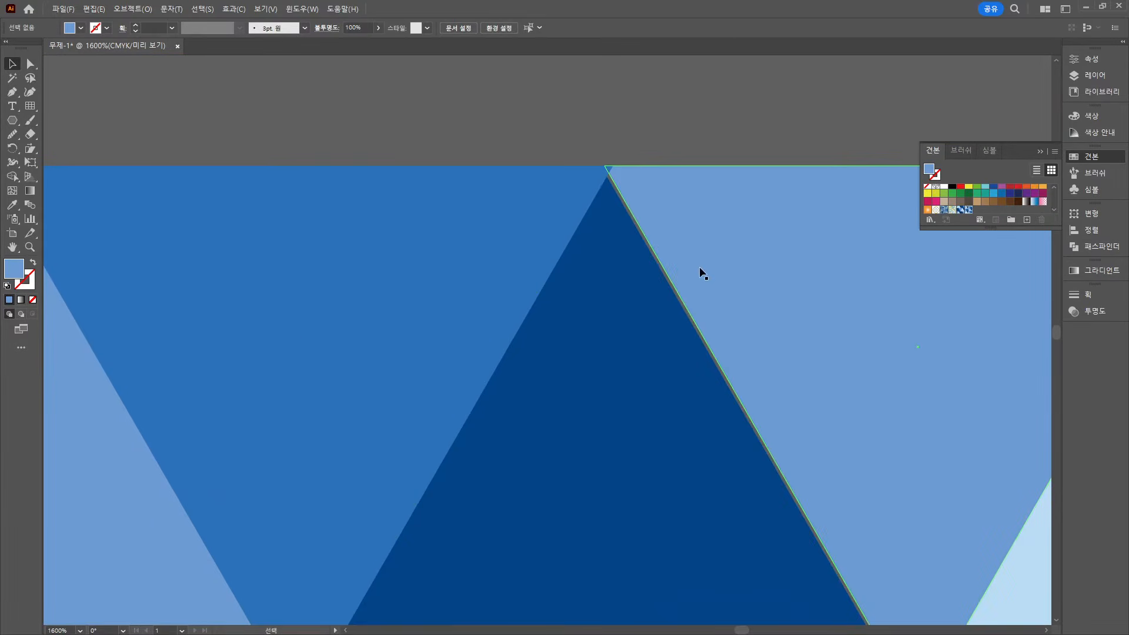
left_click(634, 280)
left_click(703, 216, "shift")
left_click(699, 237)
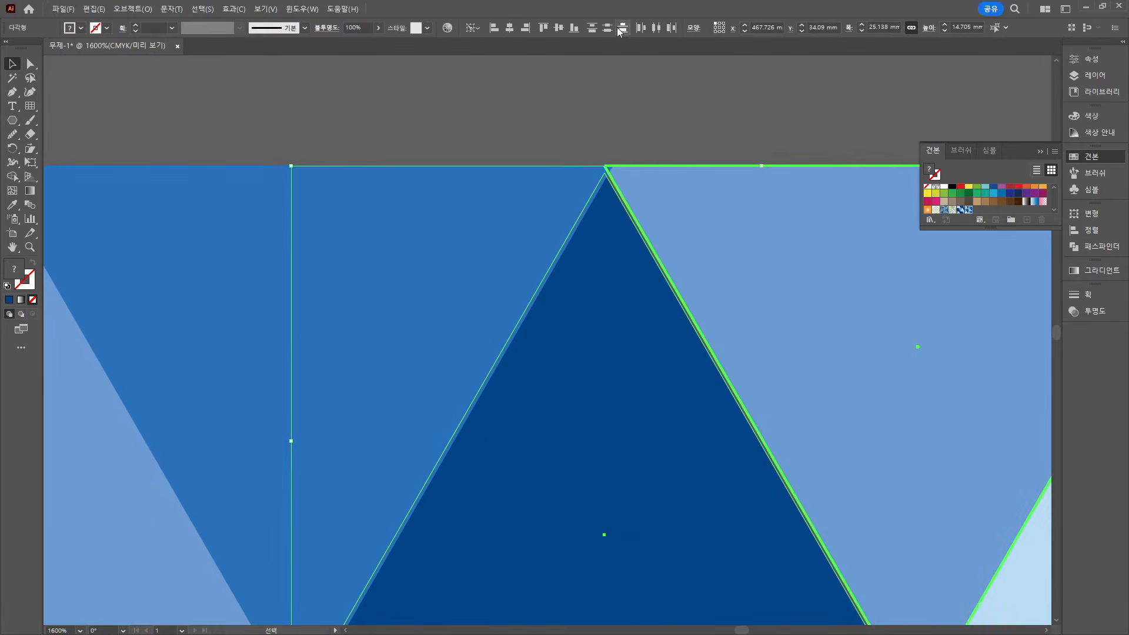
left_click(539, 29)
left_click(559, 122)
Fit the leftmost inverted triangle and the left-end corner piece flush against their neighbours in the strip
left_click(528, 227)
left_click(551, 217, "shift")
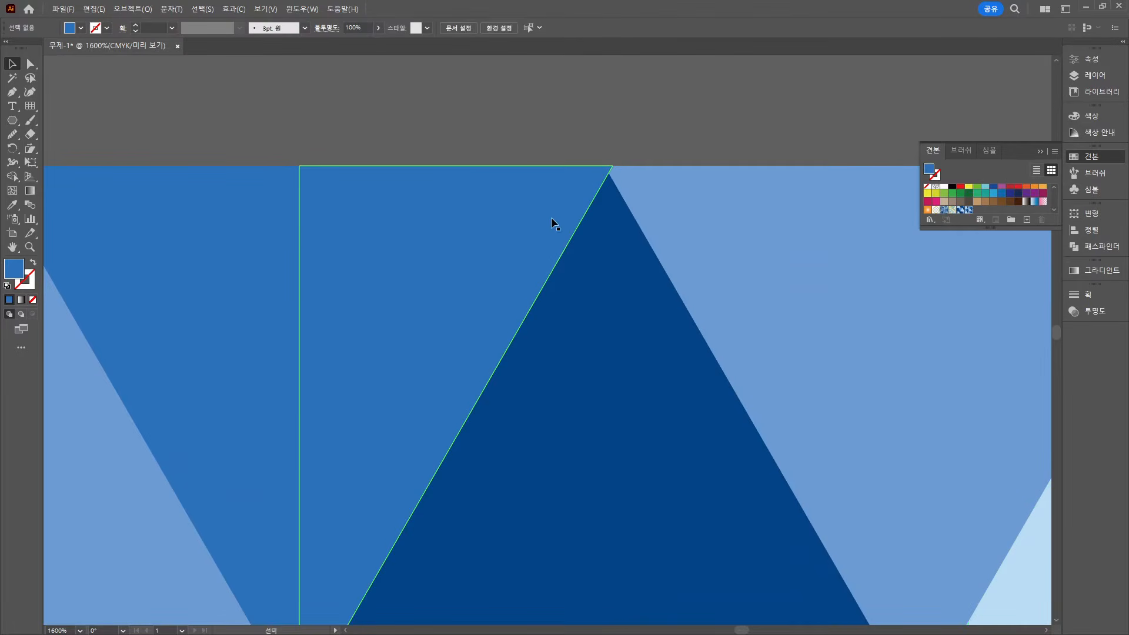
left_click_drag(459, 206, 505, 198)
left_click_drag(393, 309, 703, 123)
left_click(484, 567)
left_click(521, 470)
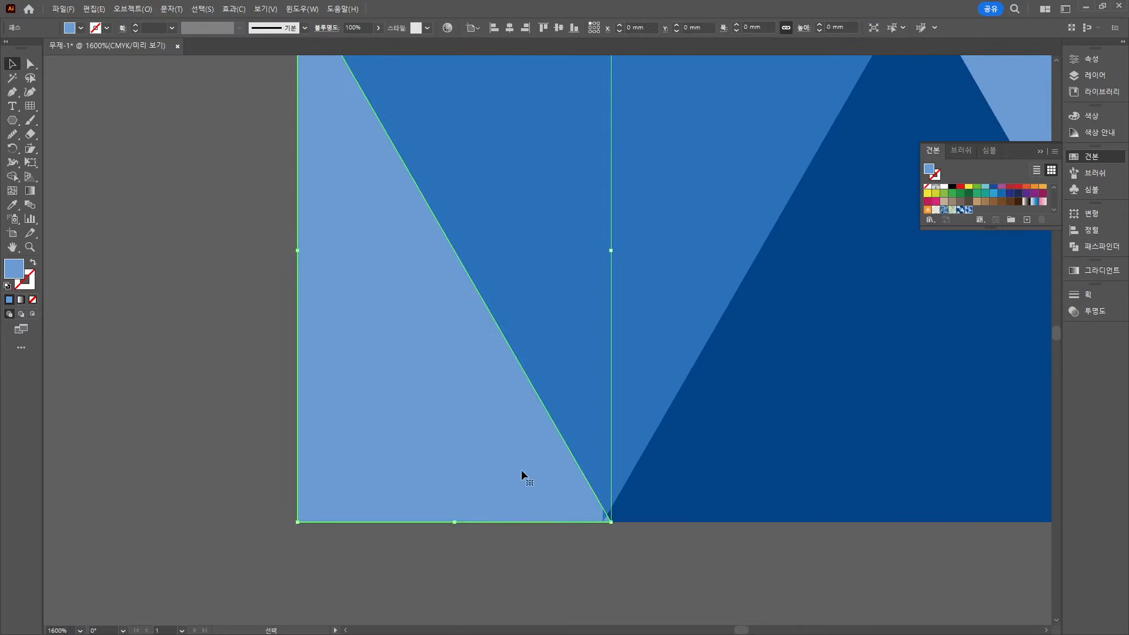
mouse_move(536, 486)
left_mouse_down()
mouse_move(513, 486)
mouse_move(529, 487)
left_mouse_up()
left_click(678, 589)
Select the whole triangle strip and make a new pattern from it
left_click_drag(976, 518, 195, 506)
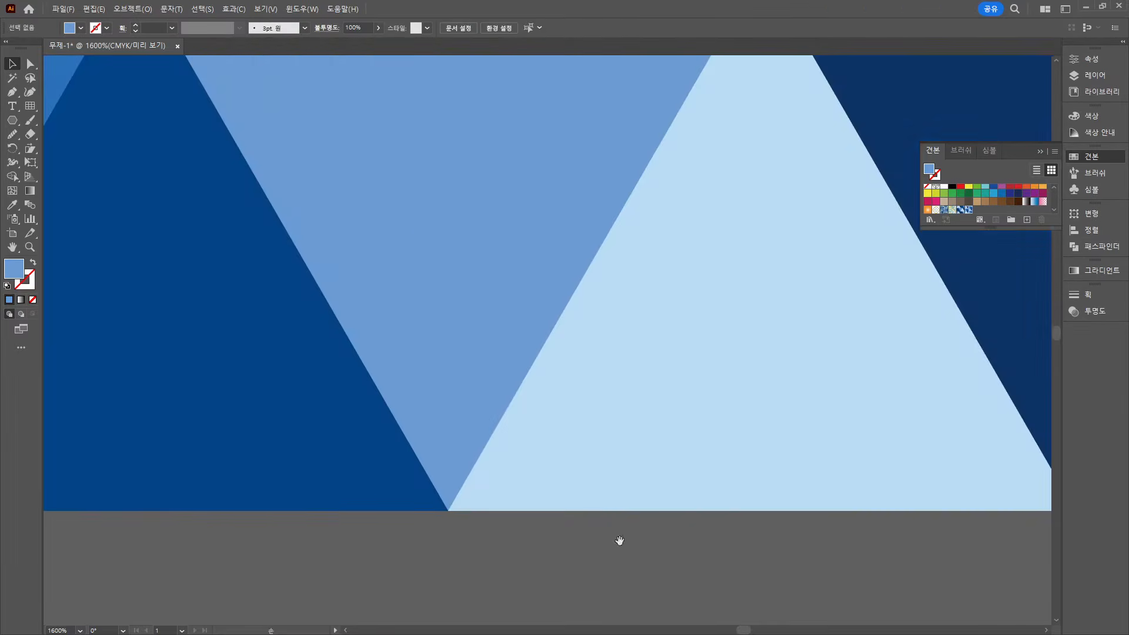
left_click_drag(878, 534, 338, 551)
scroll(653, 521, "down", 4)
scroll(582, 534, "down", 3)
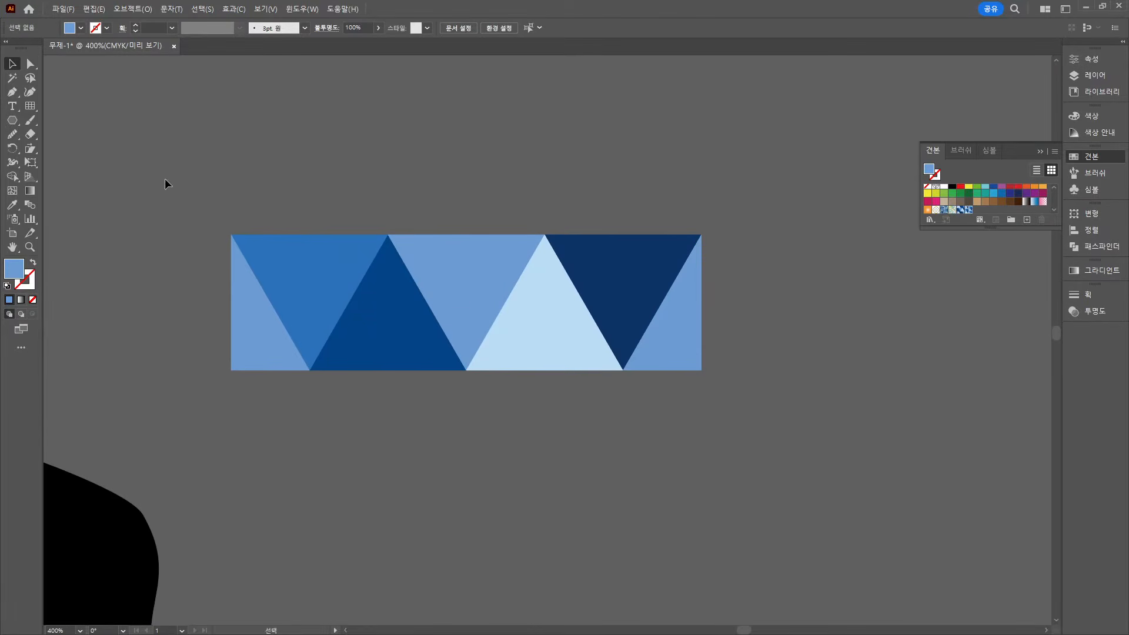
key("ctrl+a")
left_click(132, 9)
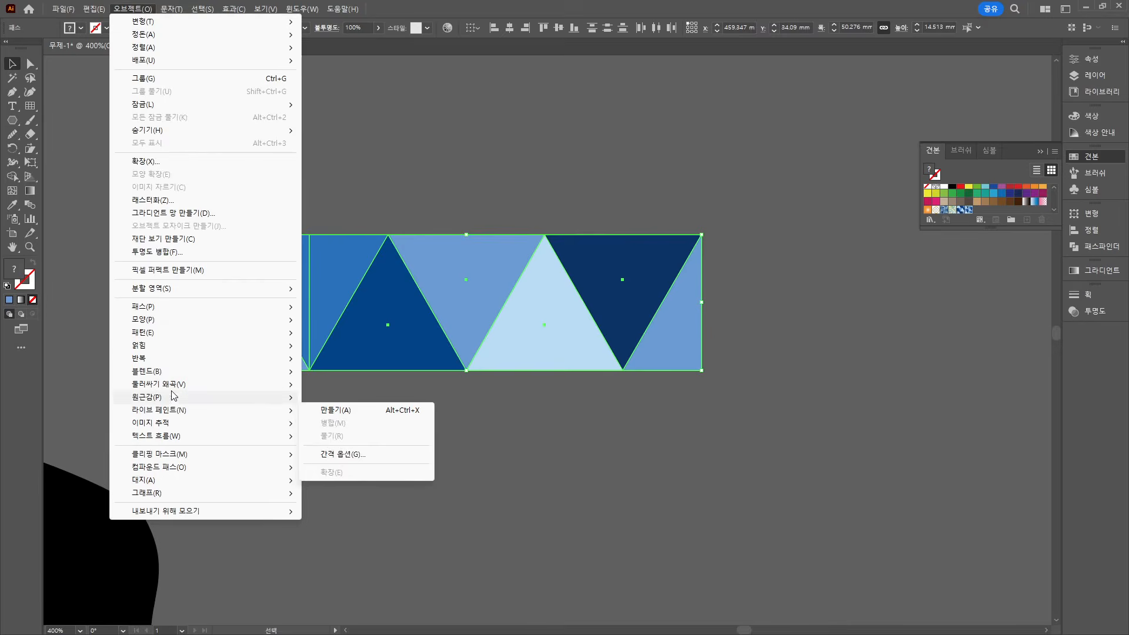
mouse_move(162, 364)
mouse_move(167, 331)
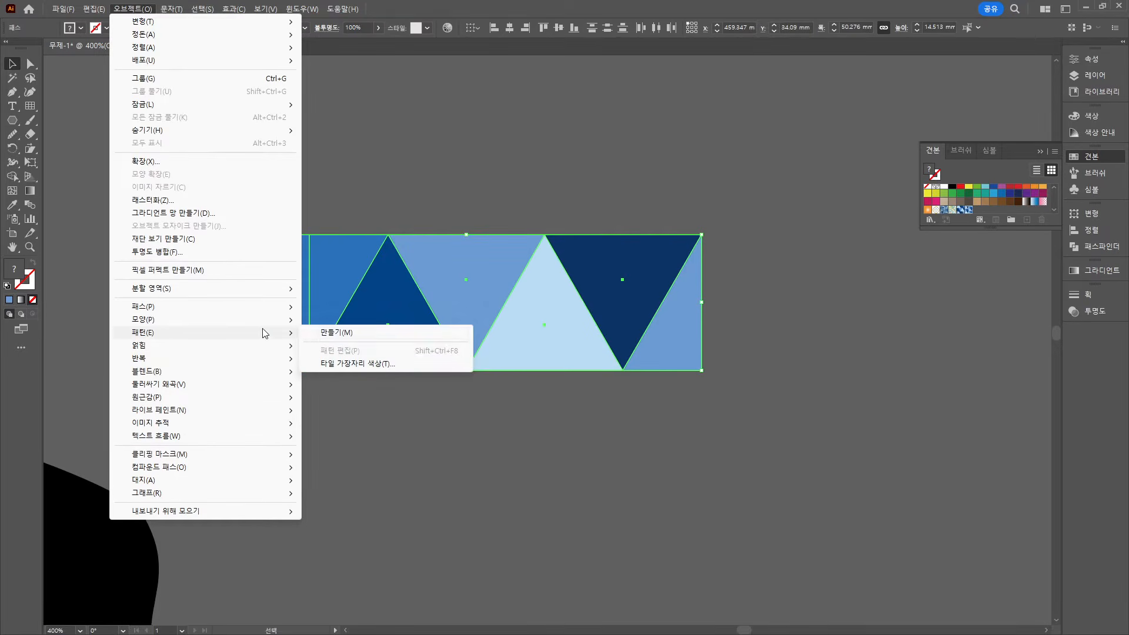
left_click(315, 333)
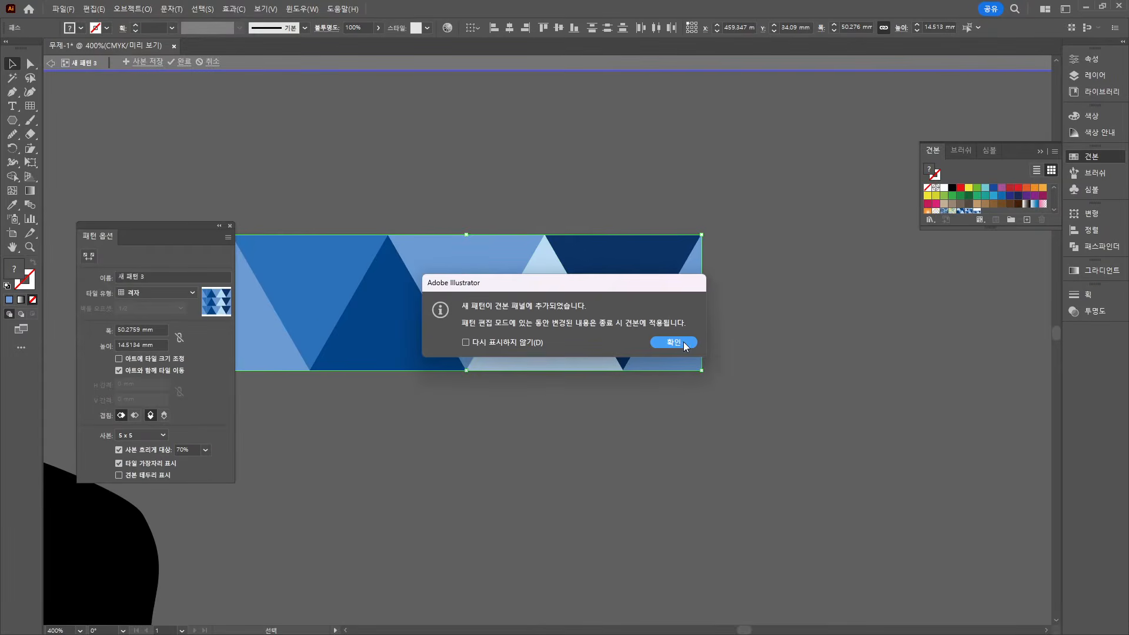
left_click(683, 341)
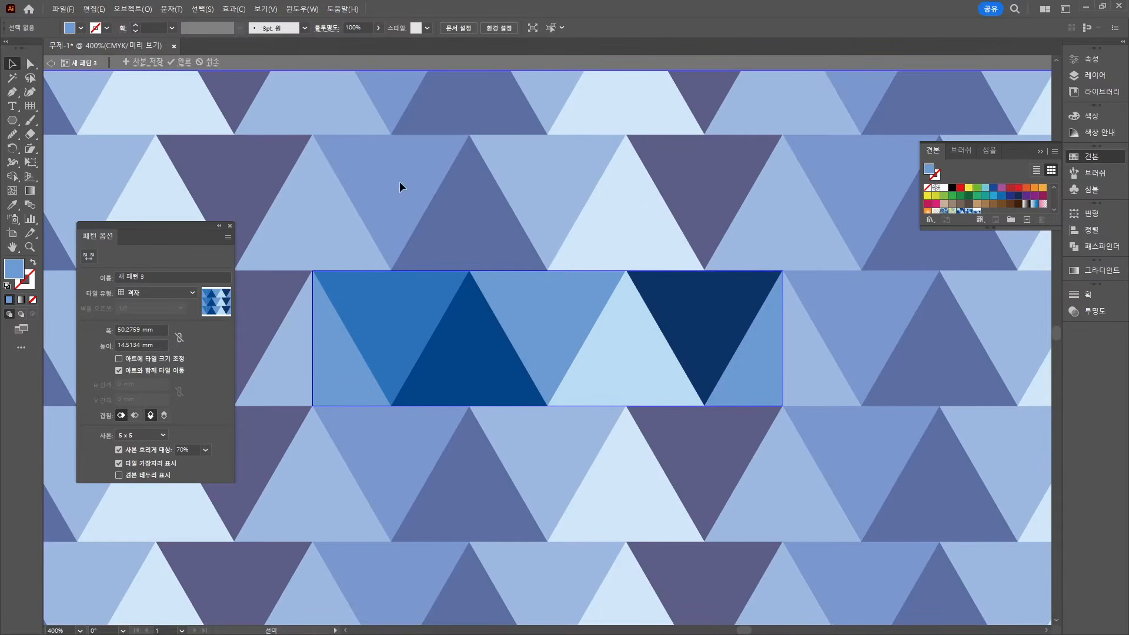
Set the pattern's tile type to Brick by Row and finish the pattern editing
left_click(168, 294)
left_click(160, 318)
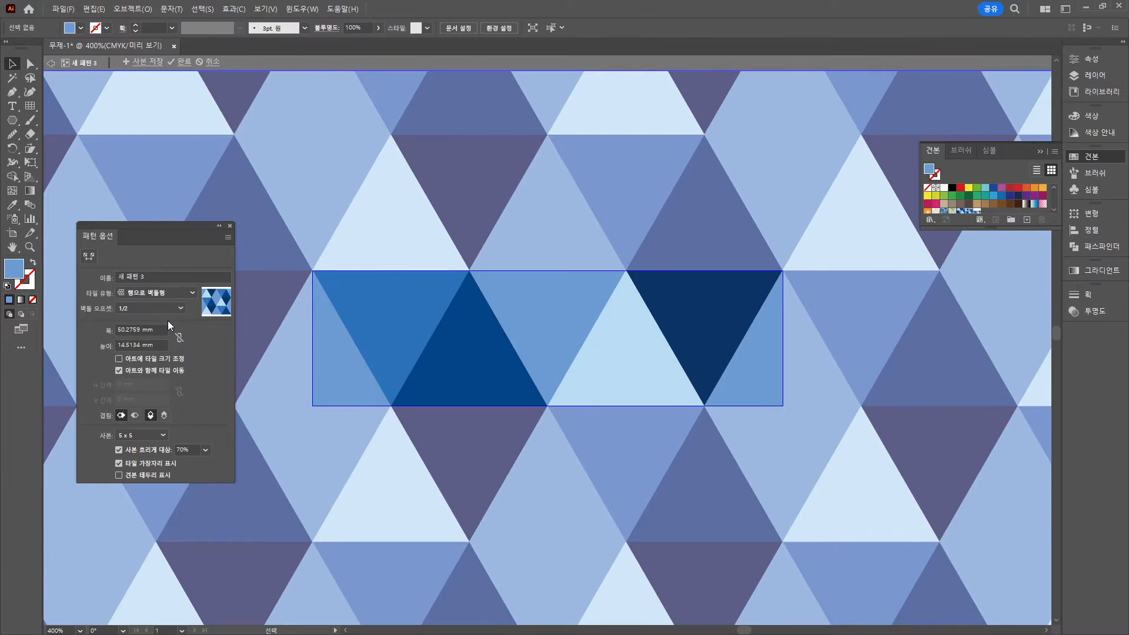
left_click(181, 62)
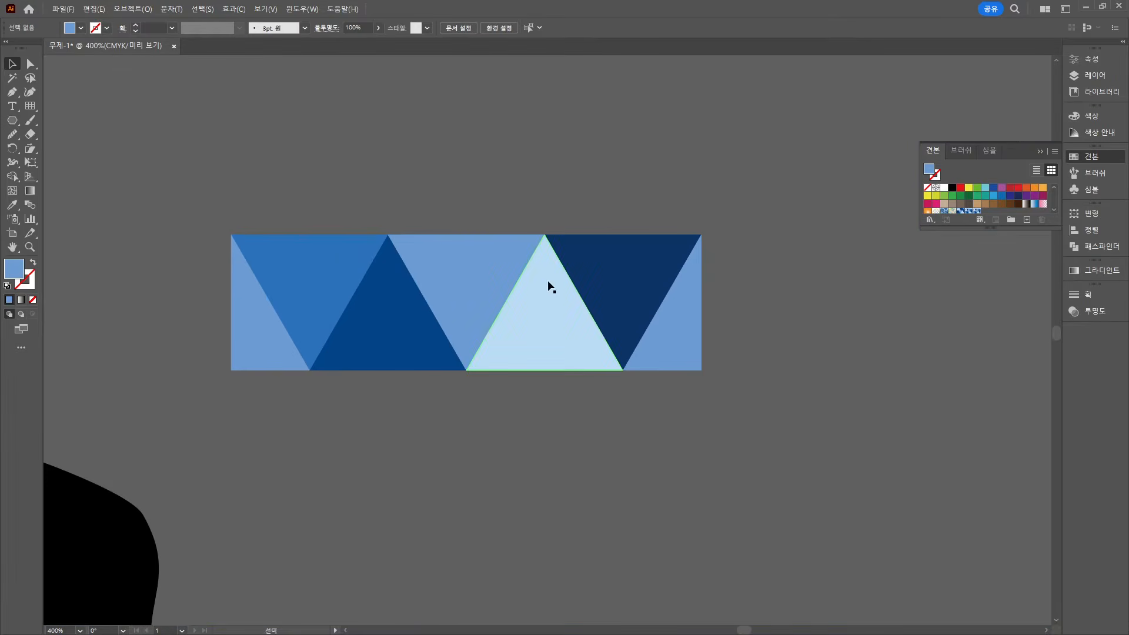
Fill the half figure with the new triangle pattern swatch and move it up, clear of the black silhouette
scroll(298, 214, "down", 6)
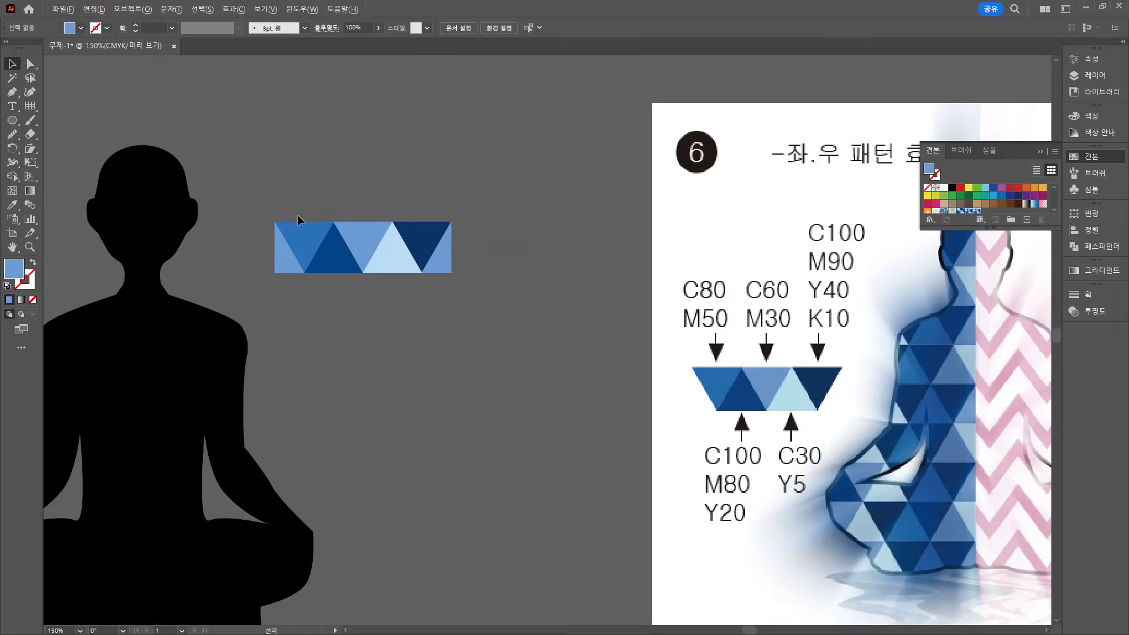
left_click(168, 273)
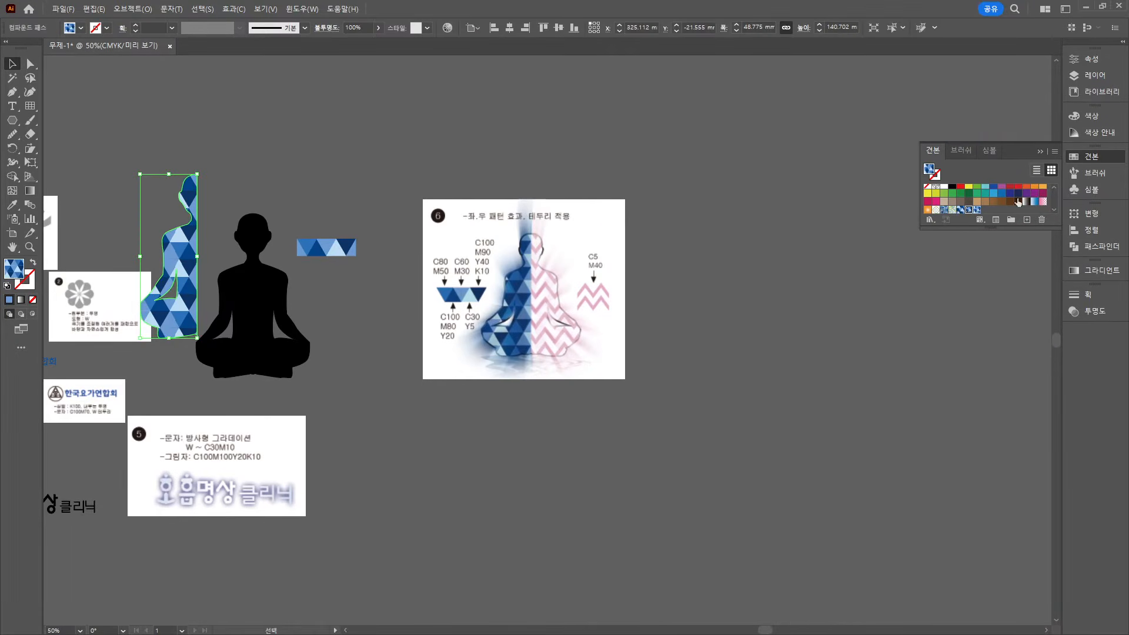
left_click(976, 210)
left_click_drag(160, 296, 175, 221)
left_click(237, 138)
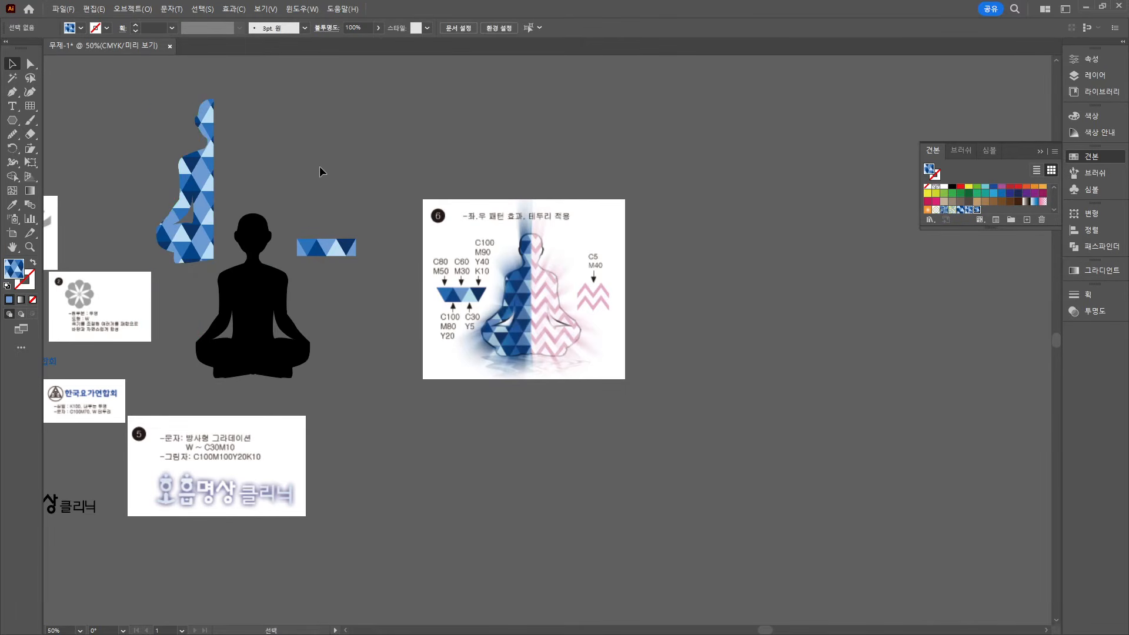
left_click(294, 291)
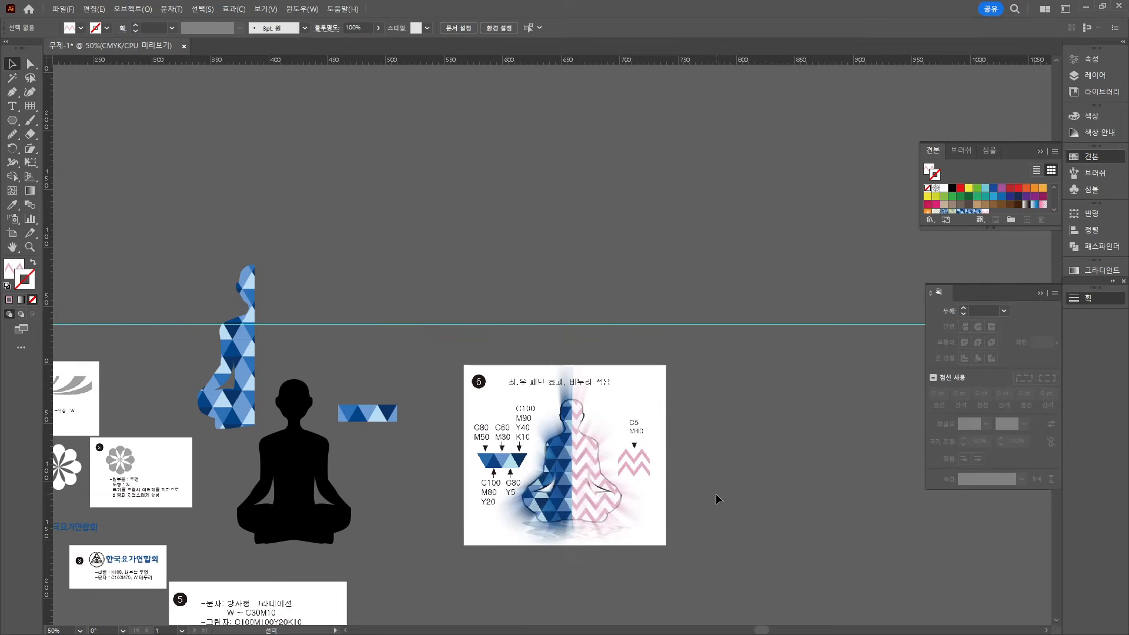
Draw a square about 42 mm wide above the reference image and delete its lower-right anchor point
left_click_drag(731, 551, 572, 491)
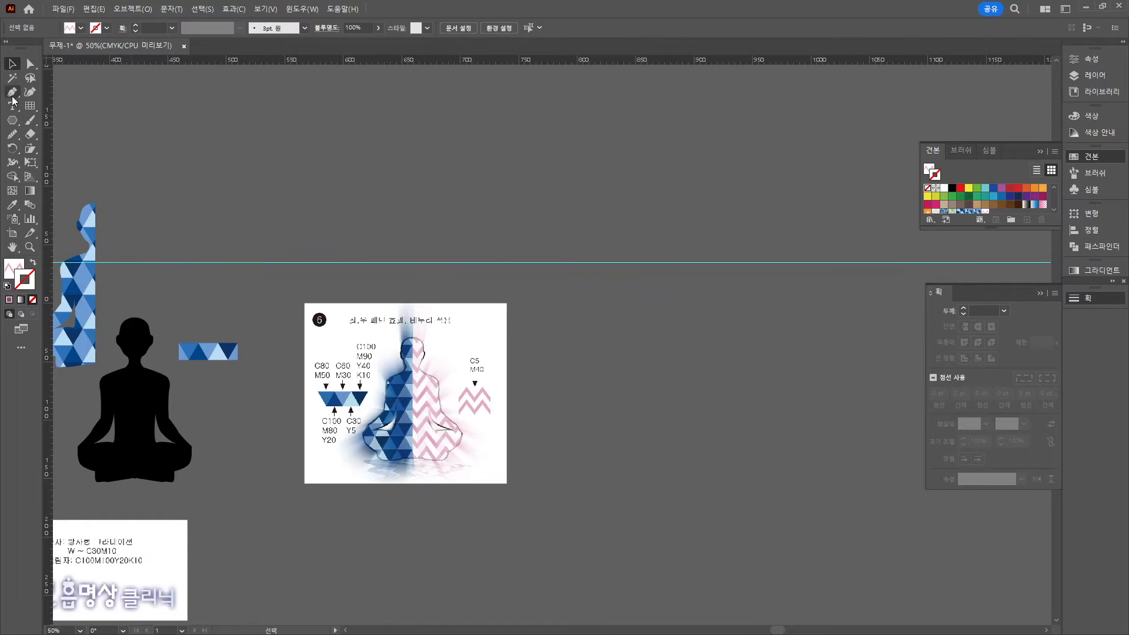
left_click_drag(12, 120, 73, 119)
mouse_move(305, 183)
left_mouse_down()
mouse_move(371, 249)
mouse_move(354, 234)
left_mouse_up()
left_click(30, 63)
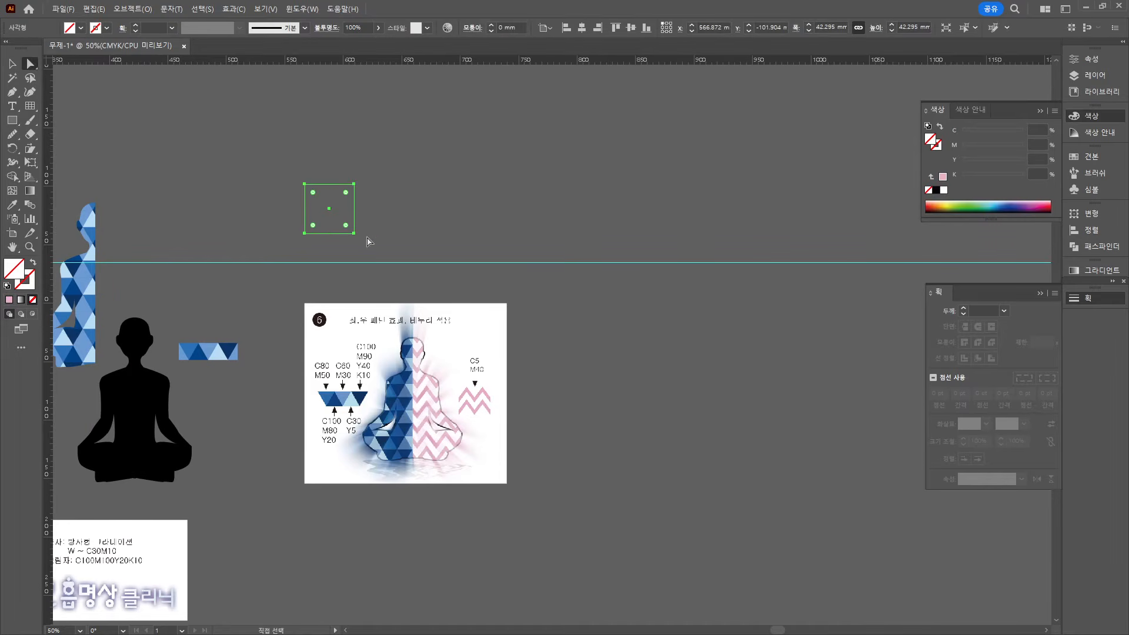
left_click(353, 232)
key("Delete")
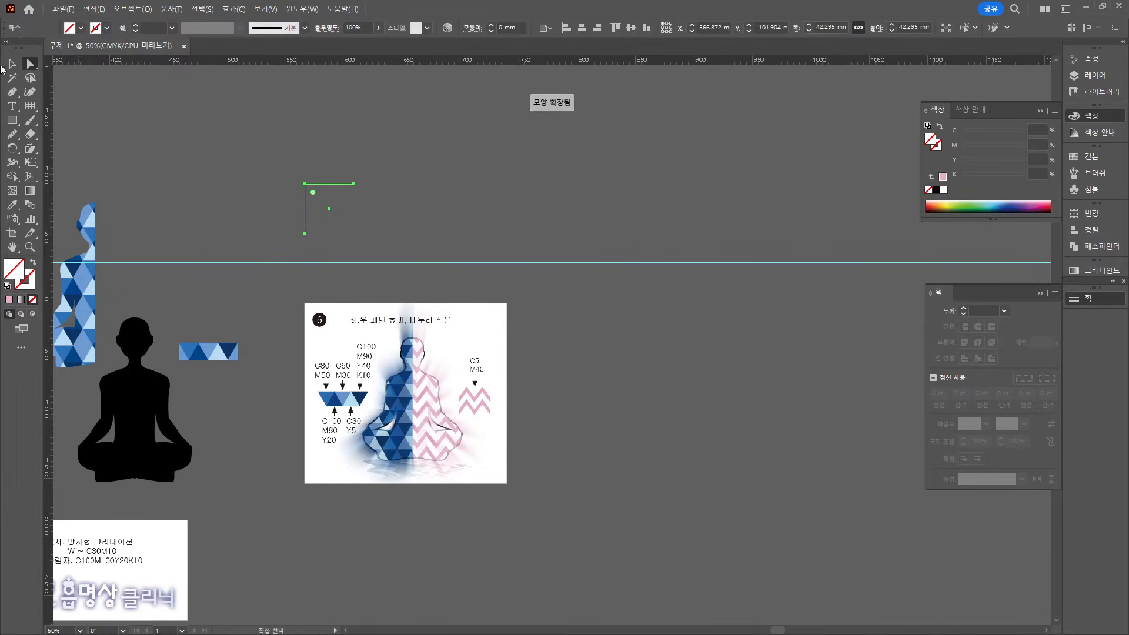
Rotate the open corner path by 45° so that it points upward as a chevron
left_click(12, 64)
scroll(318, 242, "up", 2)
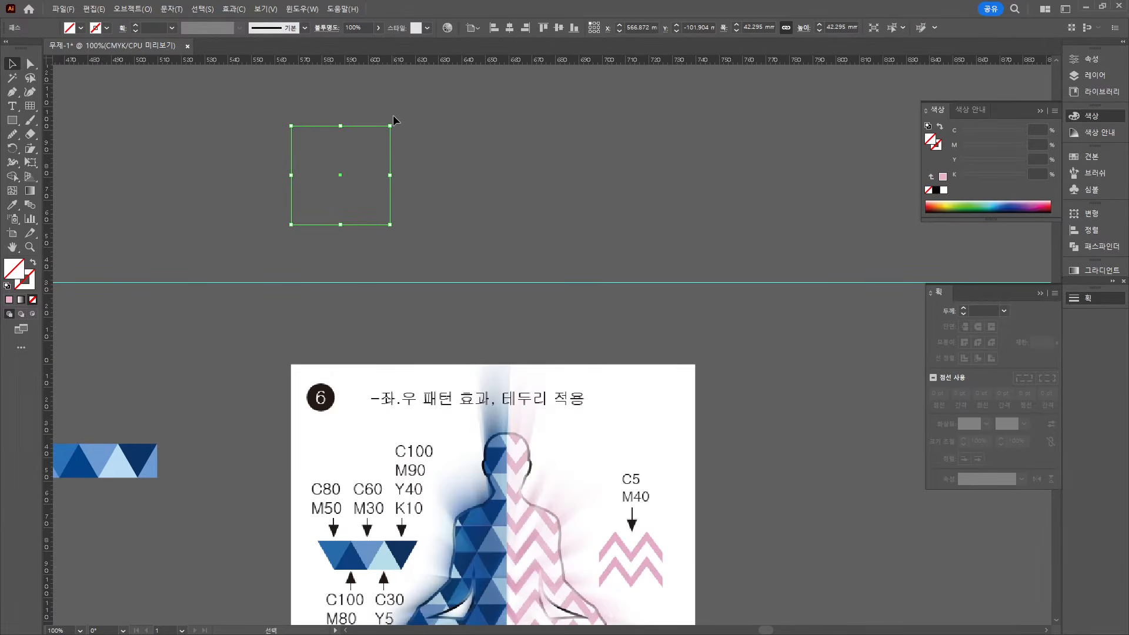
left_click_drag(393, 120, 453, 174)
Set the chevron's stroke color to C5 M40 Y0 K0
double_click(32, 285)
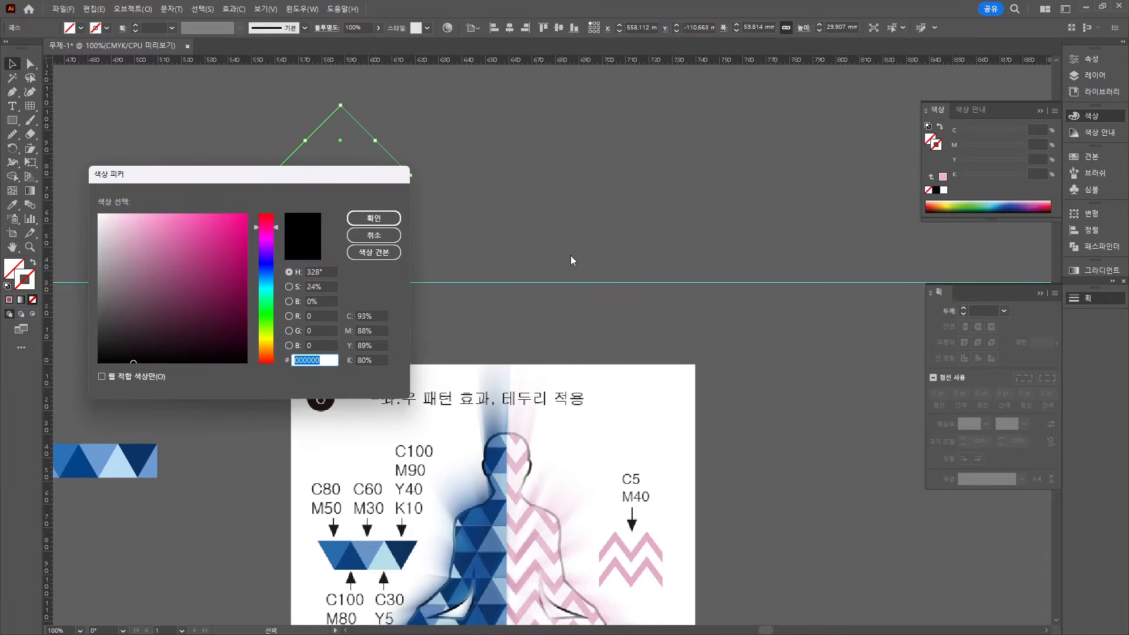
left_click(379, 314)
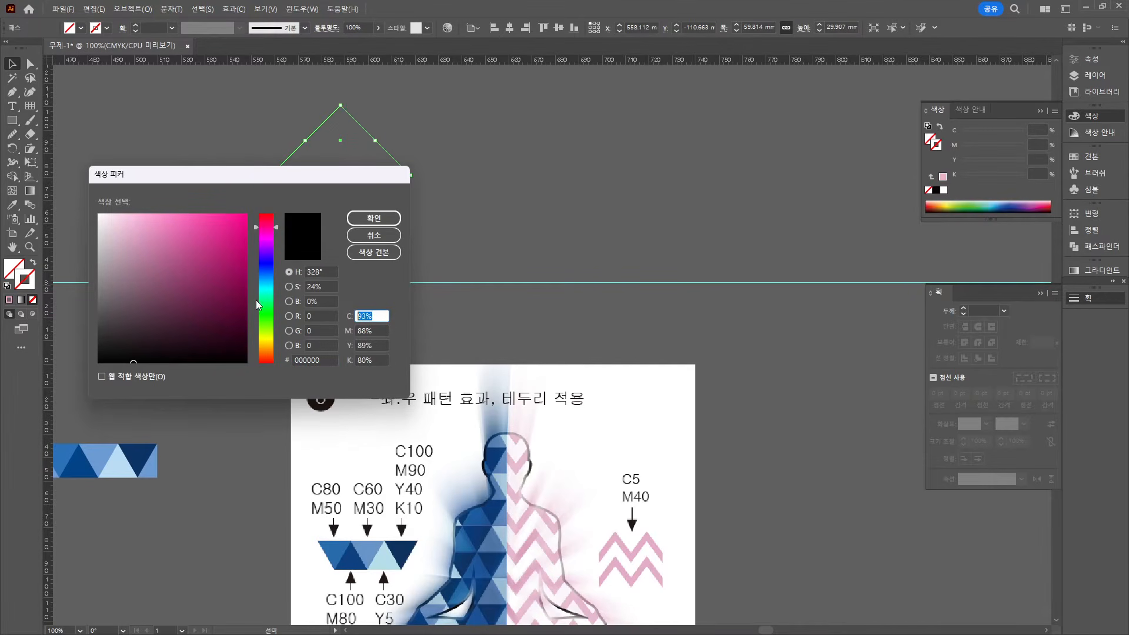
type("5")
key("Tab")
type("40")
key("Tab")
type("0")
key("Tab")
type("0")
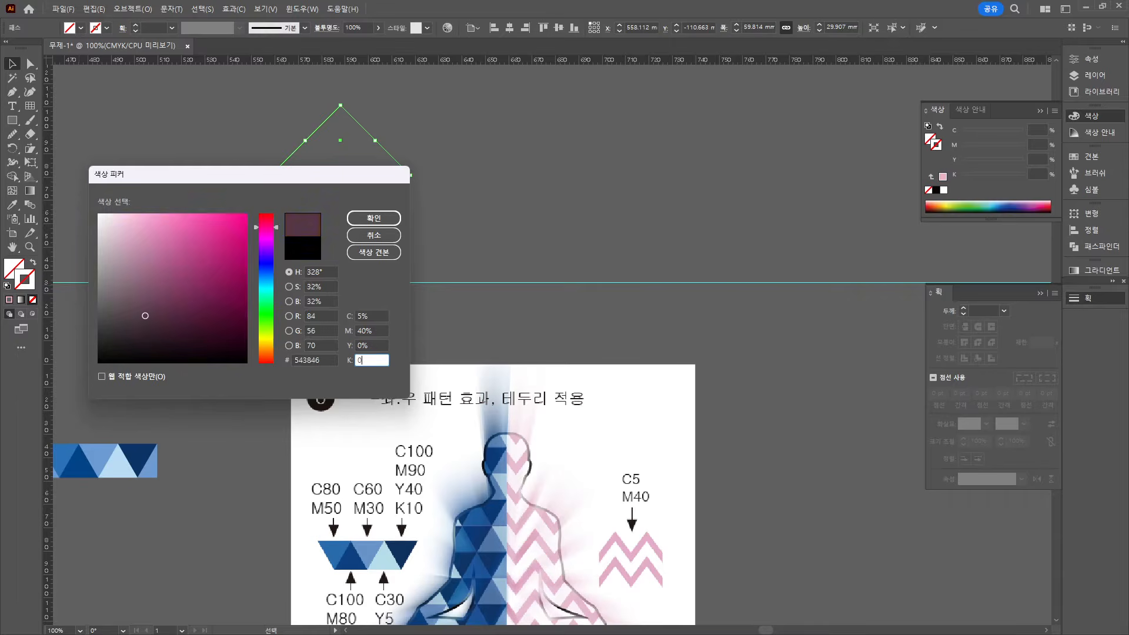
key("Return")
Set the chevron's stroke weight to 20 pt
left_click(152, 28)
type("20")
key("Return")
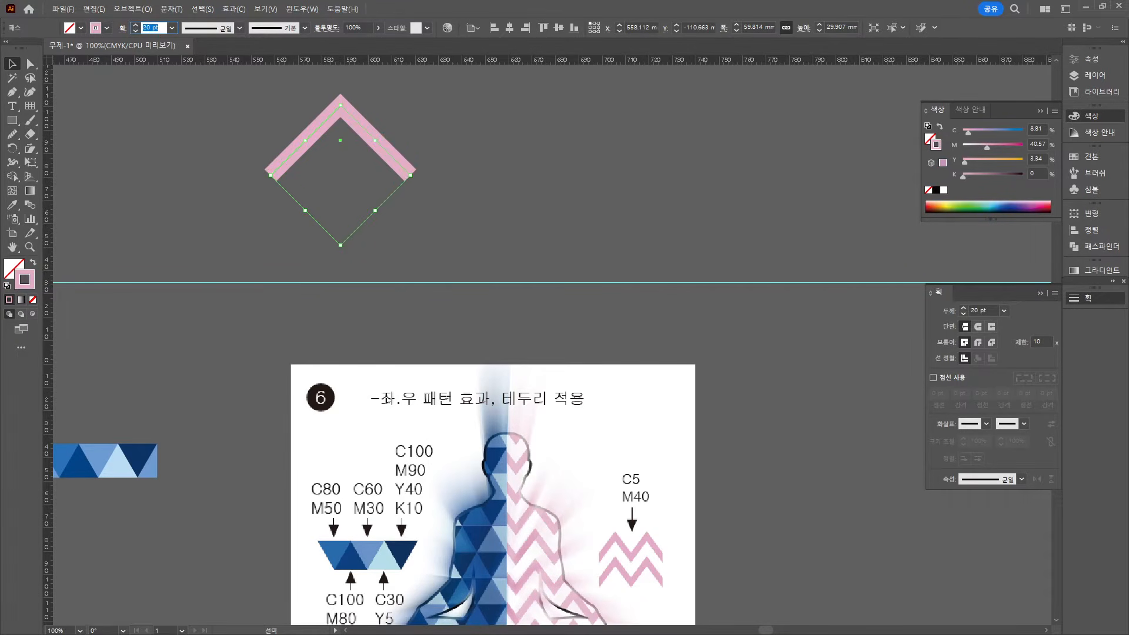
left_click(11, 66)
key("a")
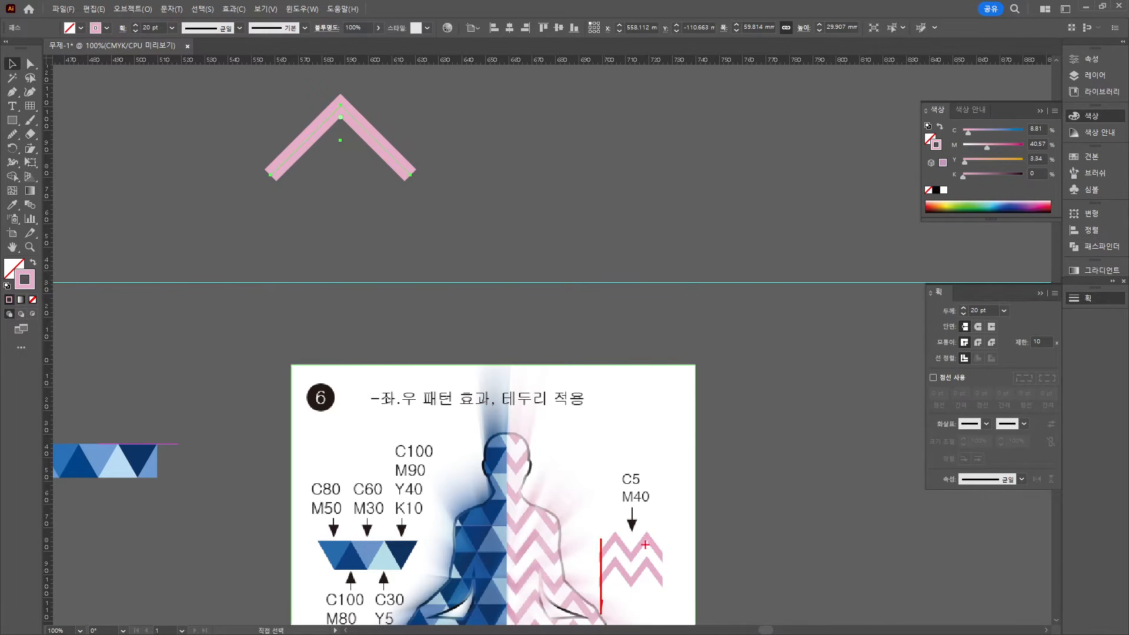
key("v")
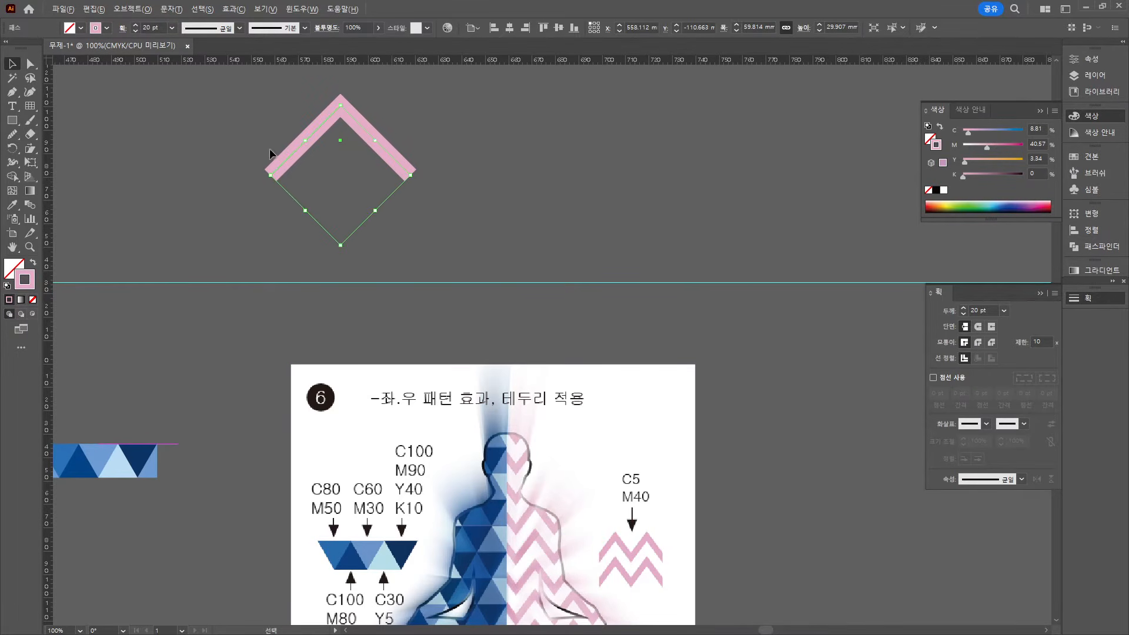
Expand the chevron's stroke into a filled shape
scroll(277, 170, "up", 3)
left_click(132, 9)
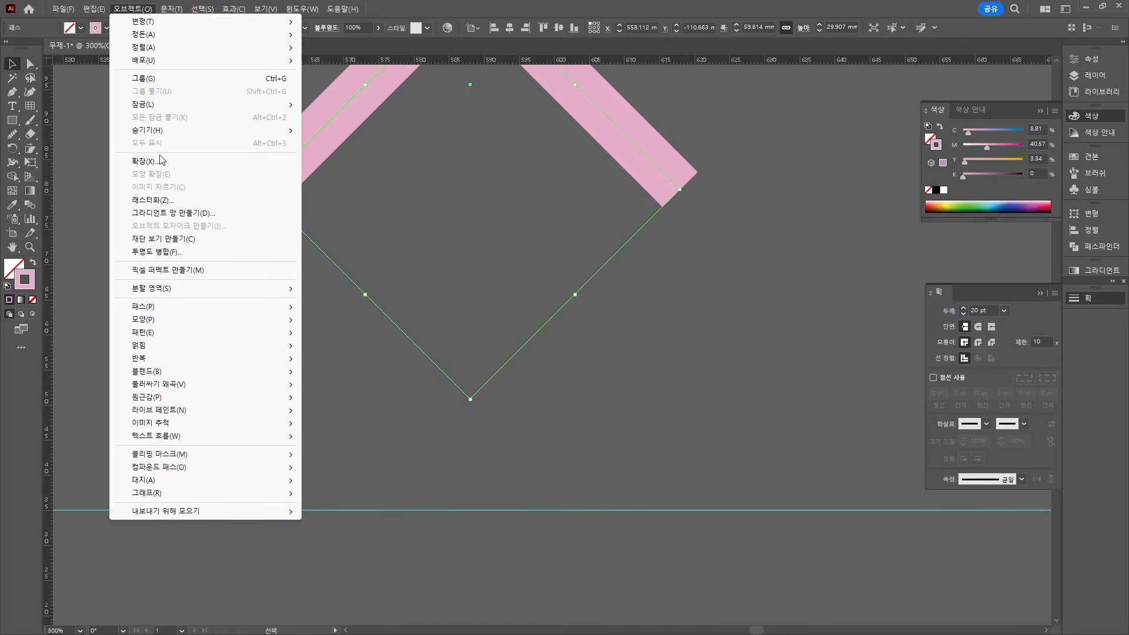
left_click(153, 175)
left_click(538, 390)
scroll(385, 395, "up", 3)
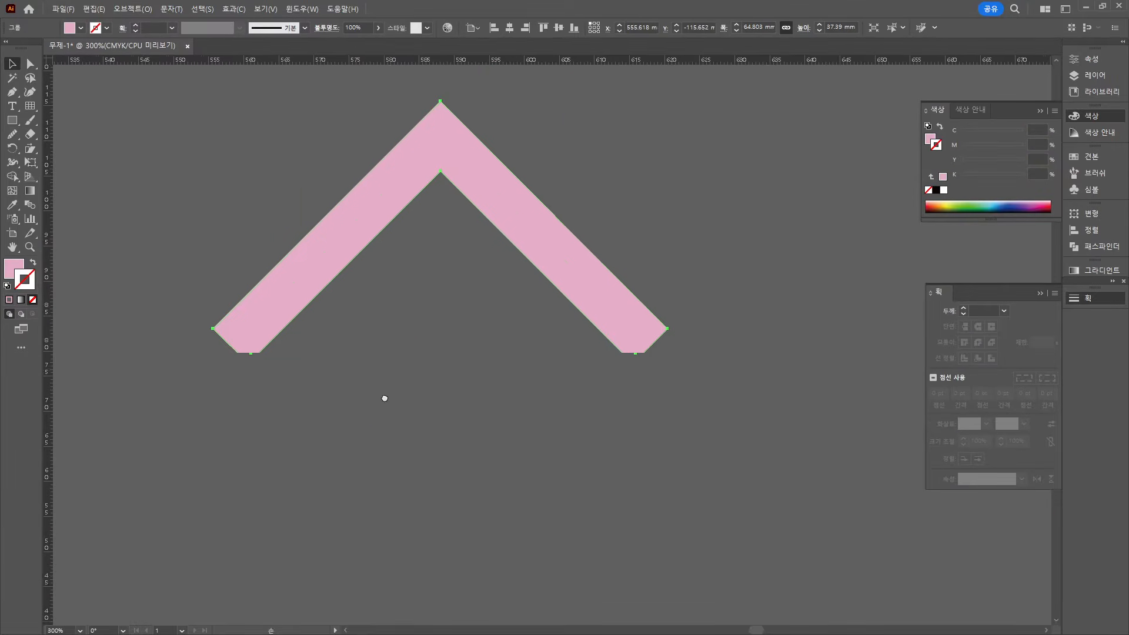
Draw a vertical line about 25.5 mm long across the chevron's lower-left end with the Pen tool
left_click(12, 92)
left_click(236, 451)
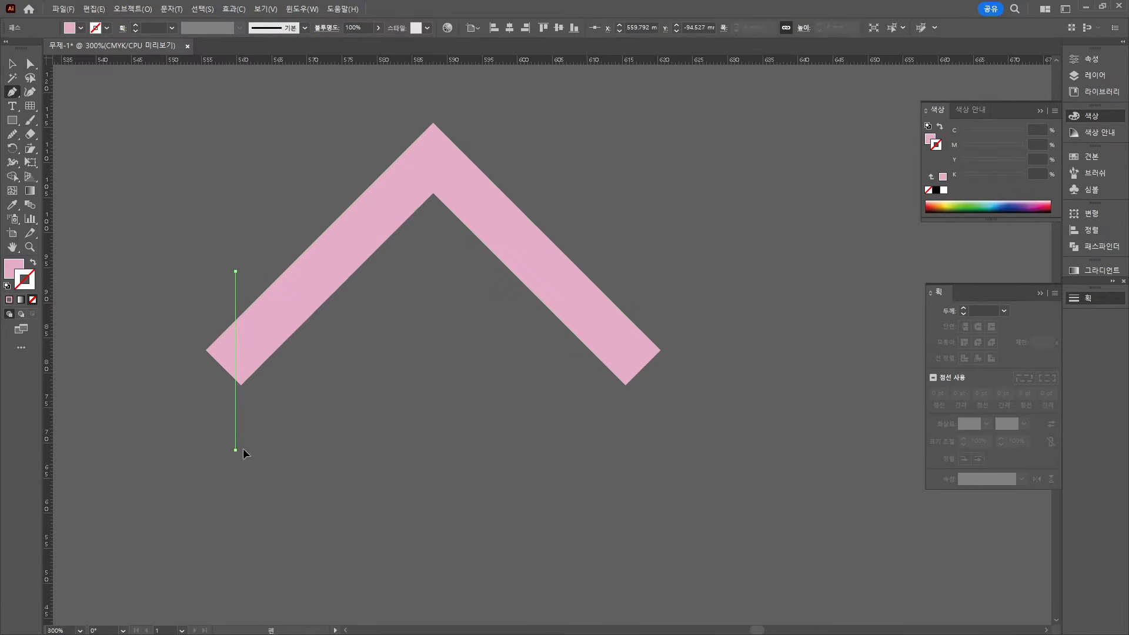
left_click(179, 169, "ctrl")
Align the vertical line exactly with the lowest corner of the chevron's left arm, checking it in outline view
left_click(12, 64)
scroll(314, 518, "up", 2)
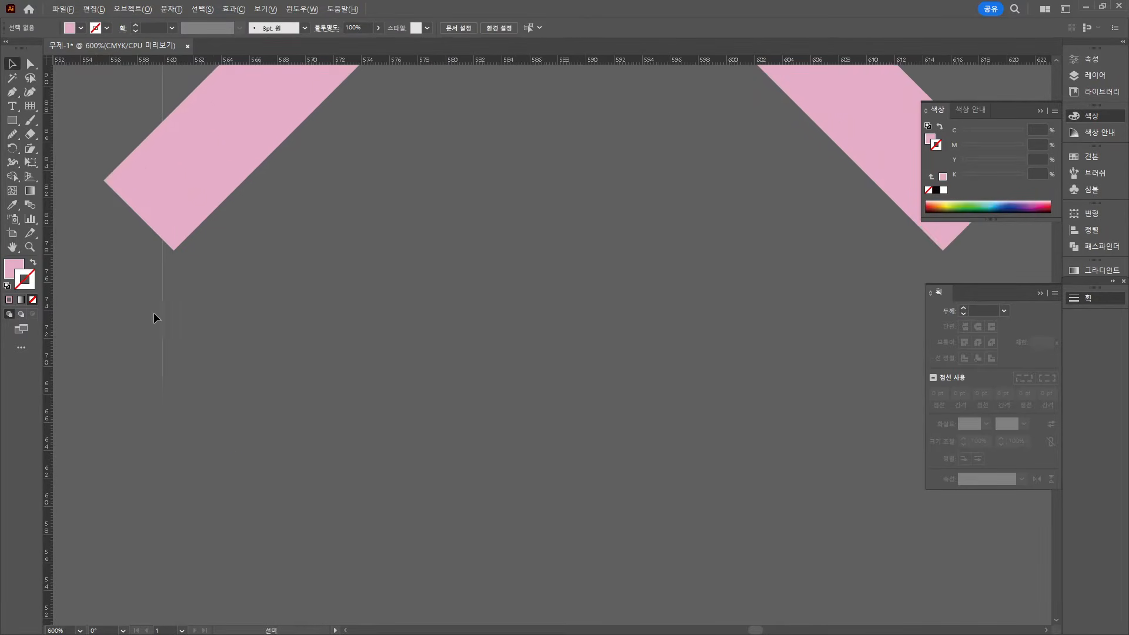
left_click_drag(162, 306, 174, 305)
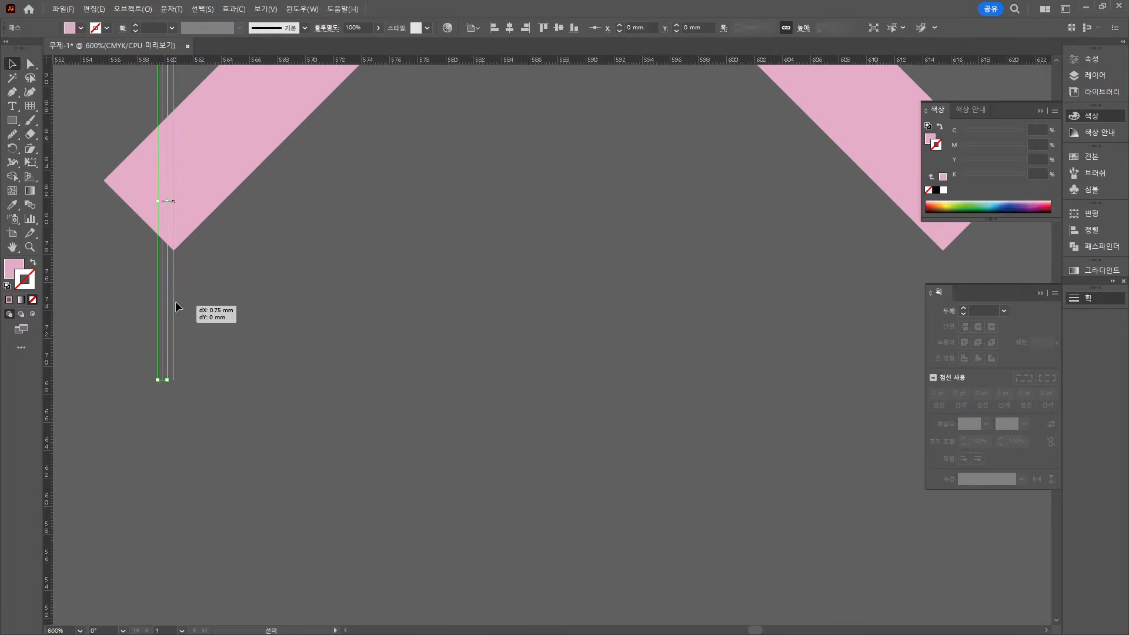
scroll(176, 294, "up", 6)
scroll(194, 304, "down", 1)
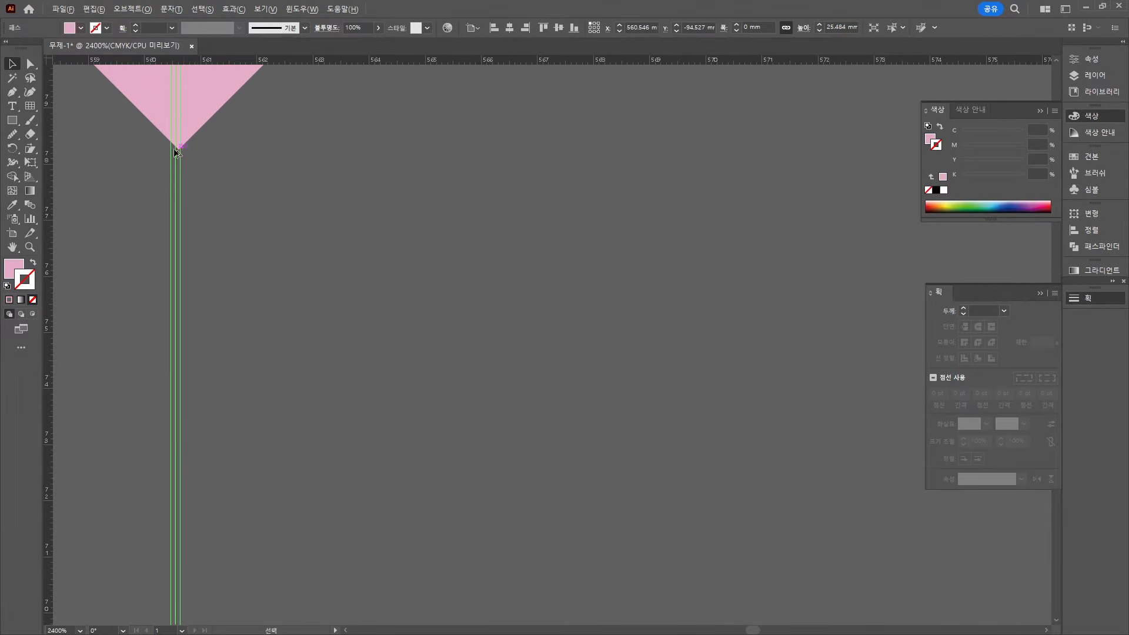
scroll(177, 152, "up", 1)
key("ctrl+y")
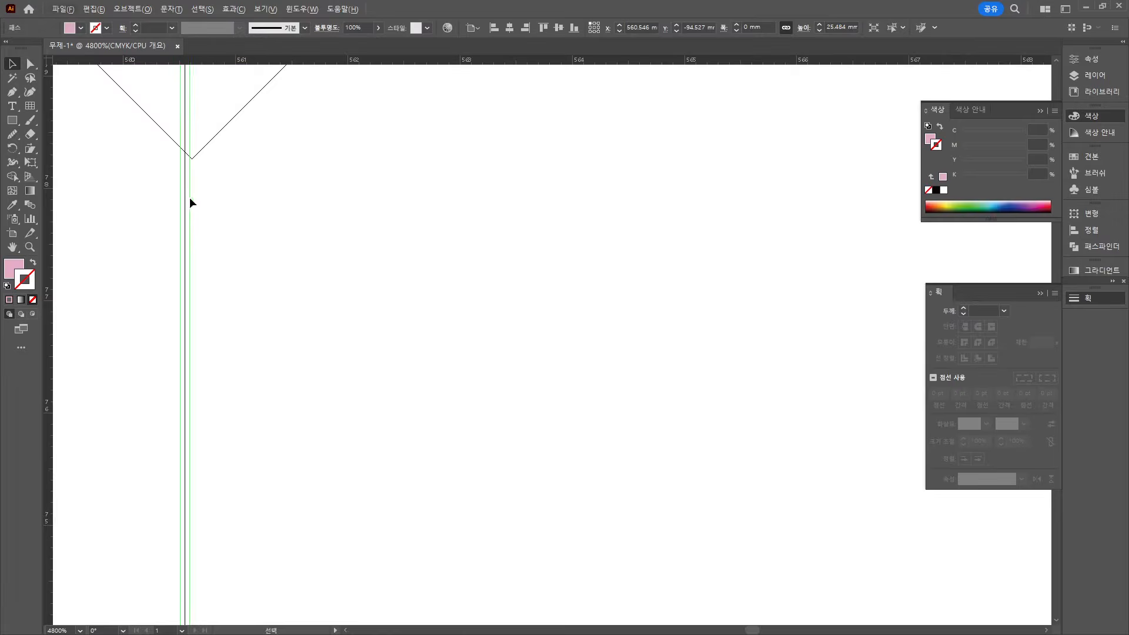
left_click_drag(186, 192, 851, 239)
left_click(266, 176)
Duplicate the vertical line and align the copy with the lowest corner of the chevron's right arm
left_click_drag(868, 249, 273, 611)
scroll(341, 517, "down", 7)
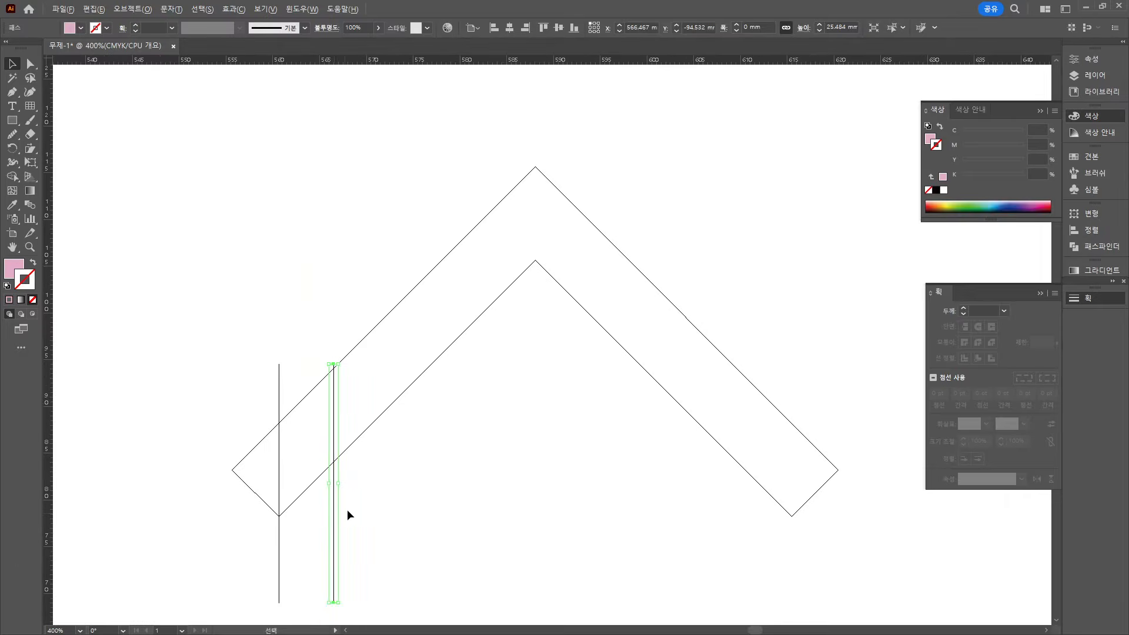
left_click_drag(334, 511, 795, 492)
scroll(620, 539, "right", 4)
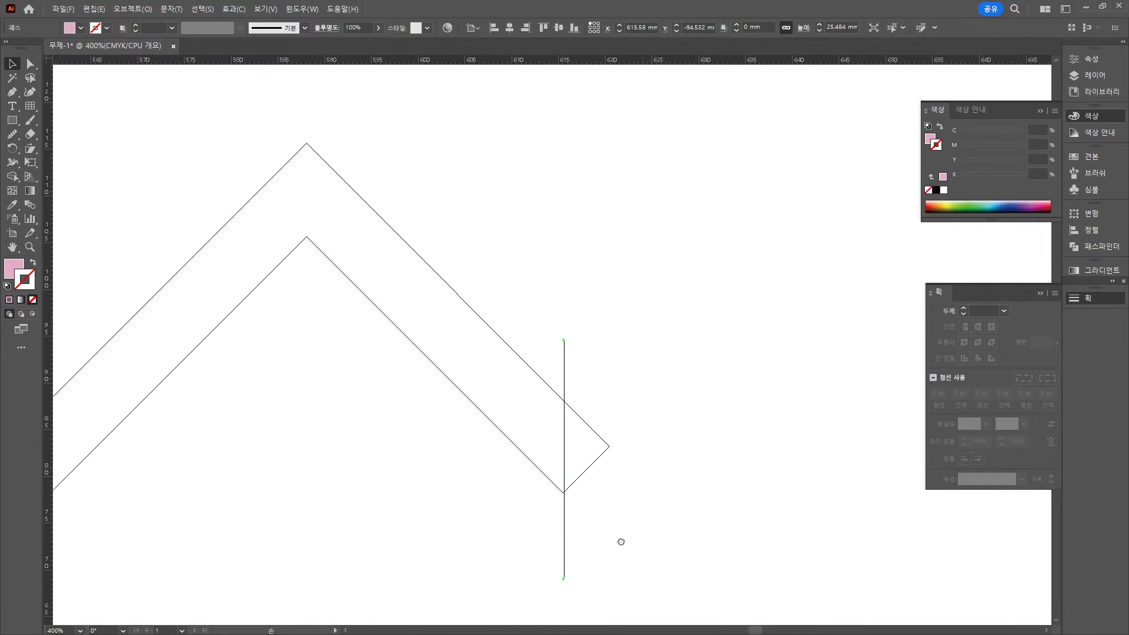
scroll(614, 536, "up", 2)
scroll(612, 531, "up", 1)
left_click_drag(407, 430, 402, 430)
left_click(450, 420)
scroll(389, 443, "down", 3)
scroll(396, 453, "down", 2)
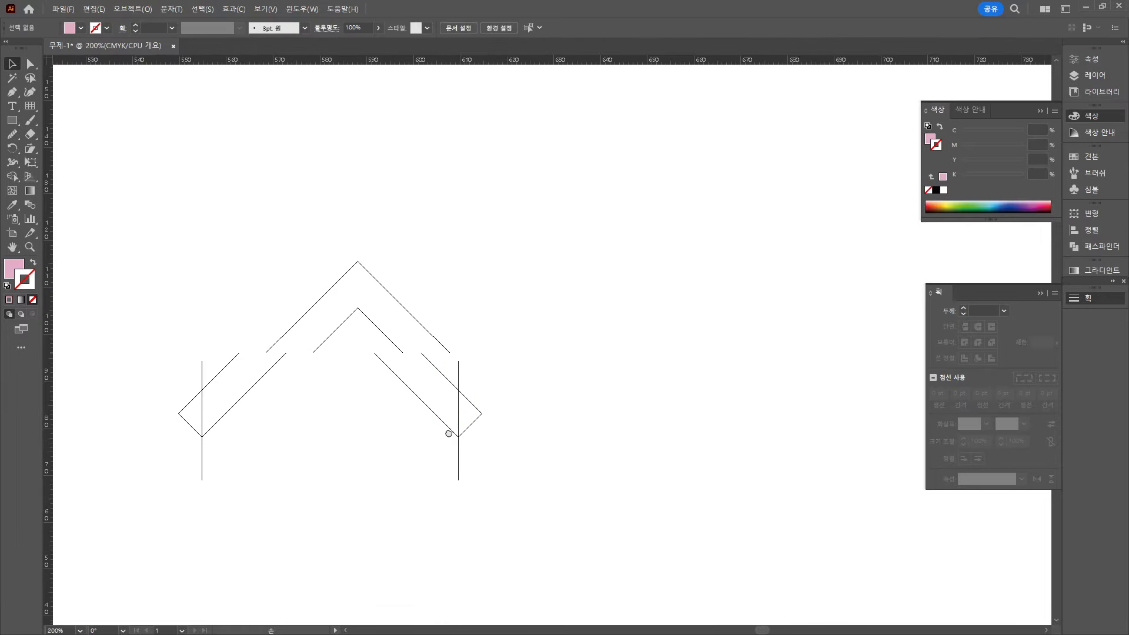
Divide the chevron along the two vertical lines with Pathfinder and ungroup the resulting pieces
left_click_drag(241, 246, 660, 491)
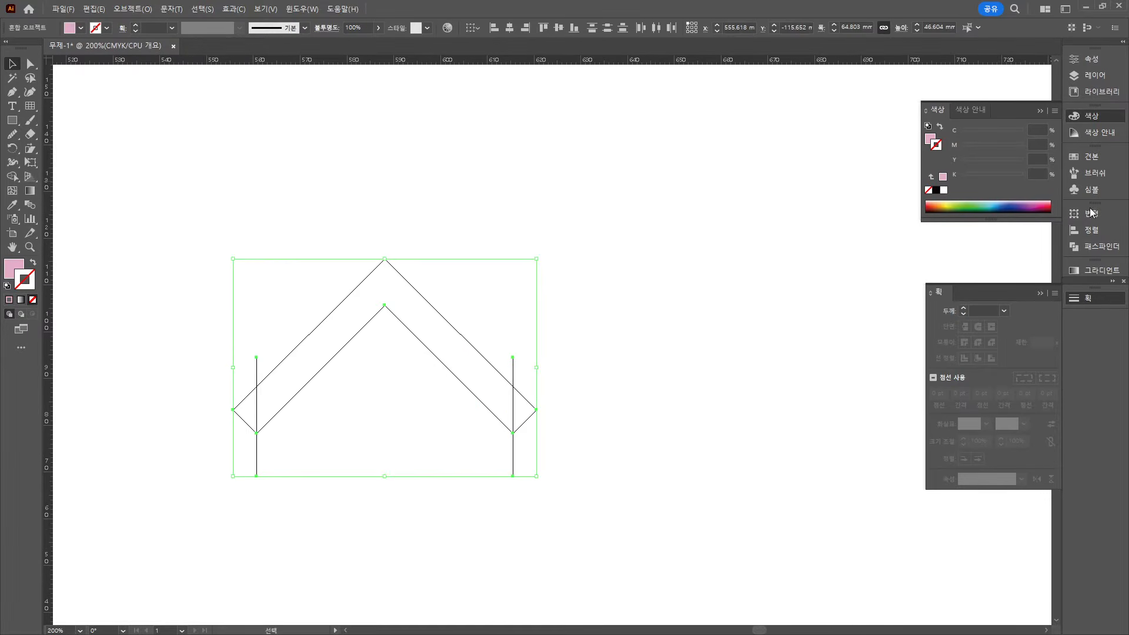
left_click(1094, 247)
left_click(938, 271)
right_click(324, 333)
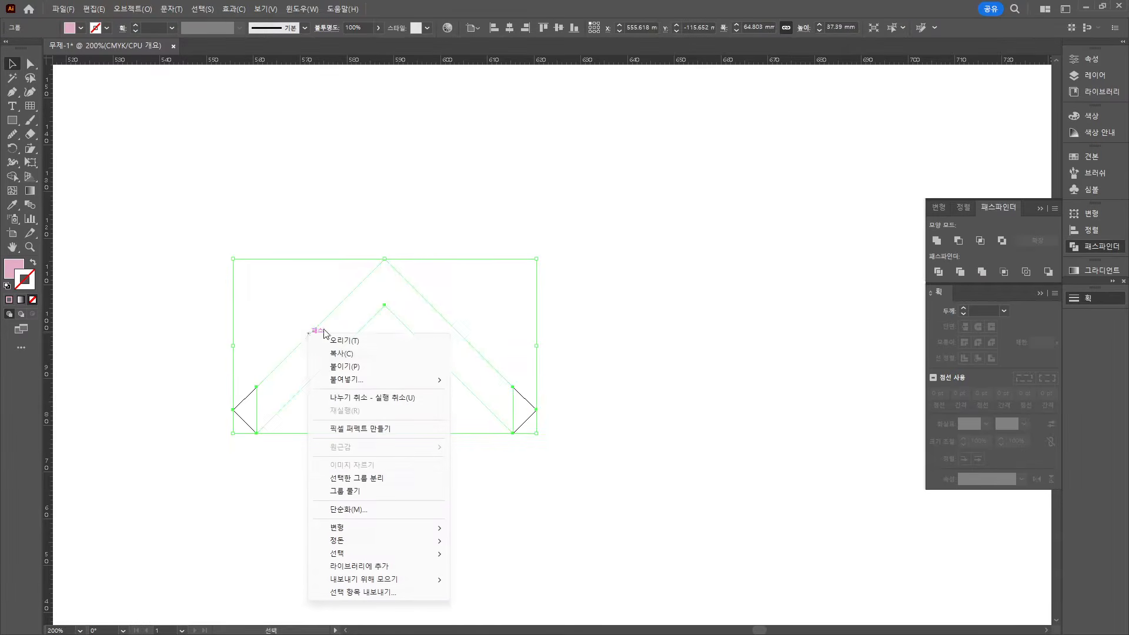
left_click(359, 478)
left_click(604, 270)
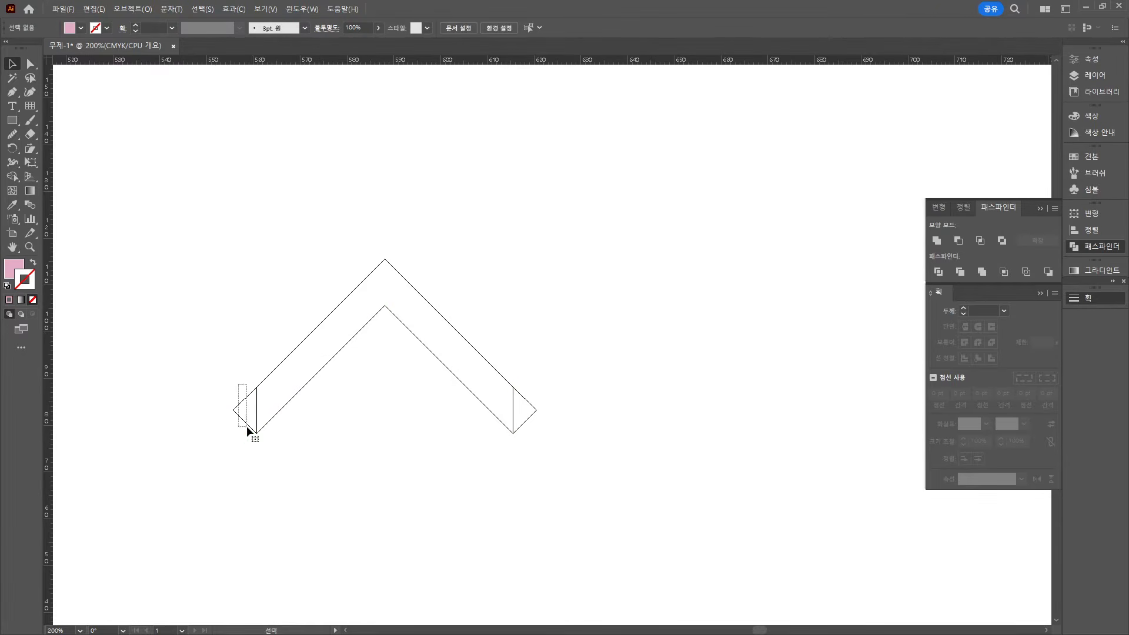
Delete the triangular offcuts at both ends of the chevron and return to the colored preview
left_click_drag(245, 426, 247, 428)
key("Delete")
left_click_drag(524, 374, 566, 490)
key("Delete")
key("ctrl+y")
Duplicate the trimmed chevron straight above the original, leaving a gap between the two
left_click_drag(461, 350, 475, 223)
scroll(590, 409, "down", 3)
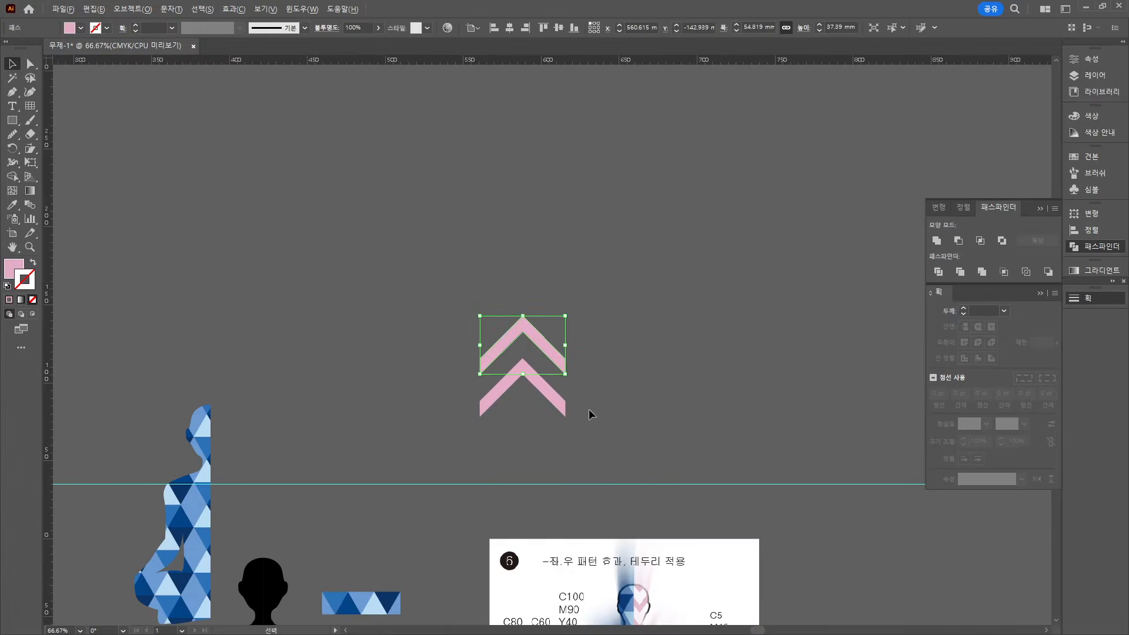
left_click_drag(708, 510, 461, 310)
left_click(363, 151)
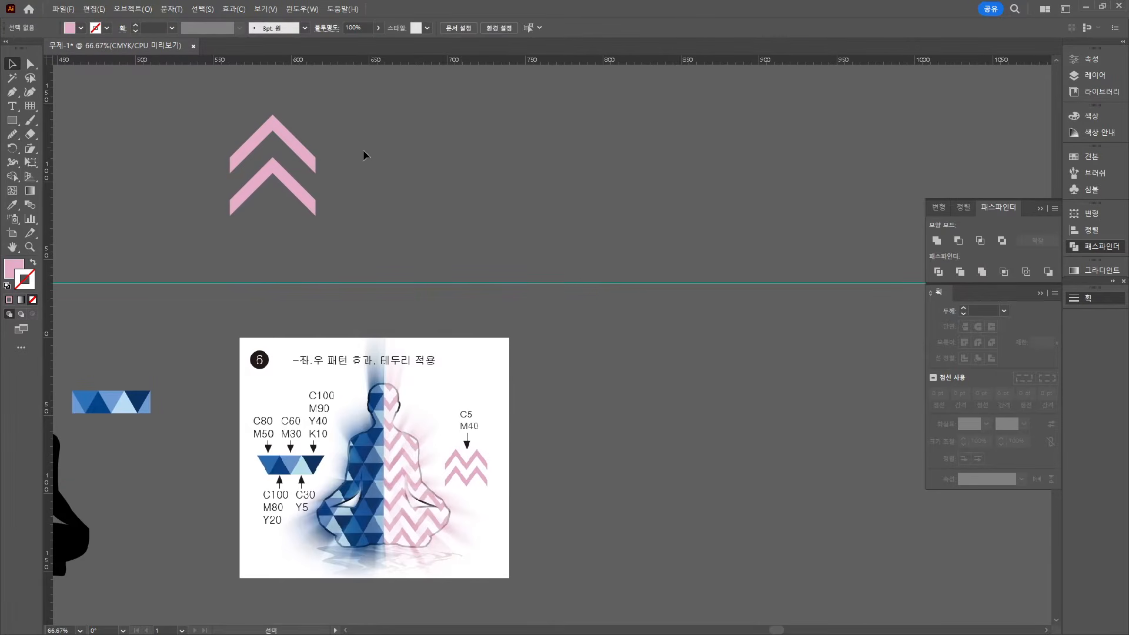
Duplicate both chevrons horizontally to the right so that their vertical edges meet in two zigzag rows
left_click(246, 215)
left_click_drag(278, 126, 365, 128)
left_click(510, 169)
scroll(520, 196, "up", 2)
left_click_drag(325, 213, 631, 322)
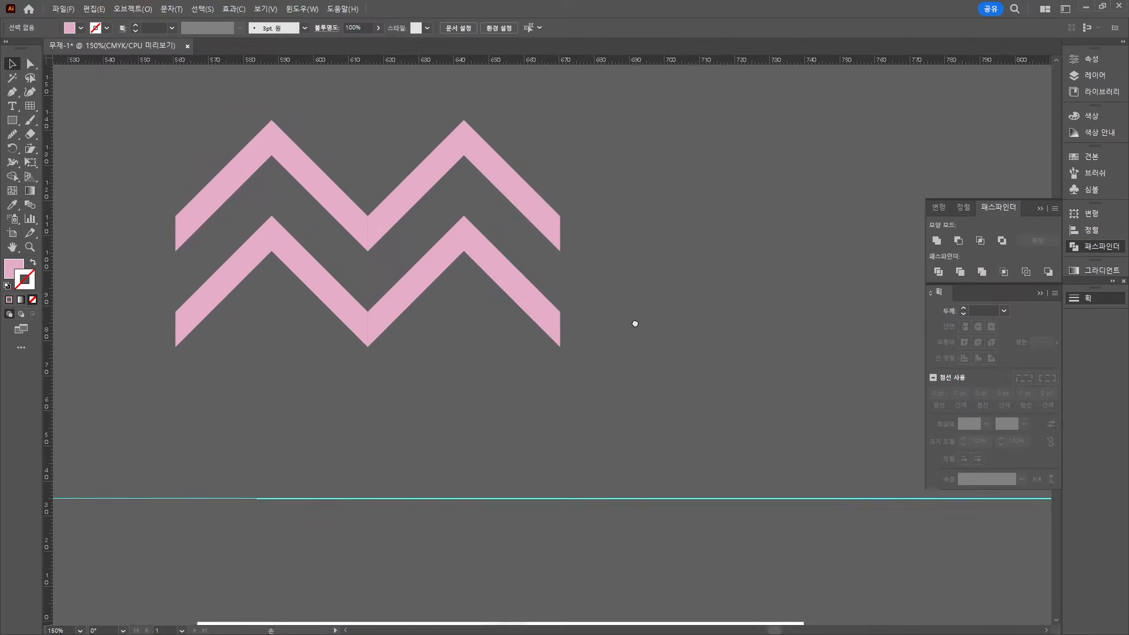
Unite all the chevron shapes so that each zigzag row has no seam
key("ctrl+a")
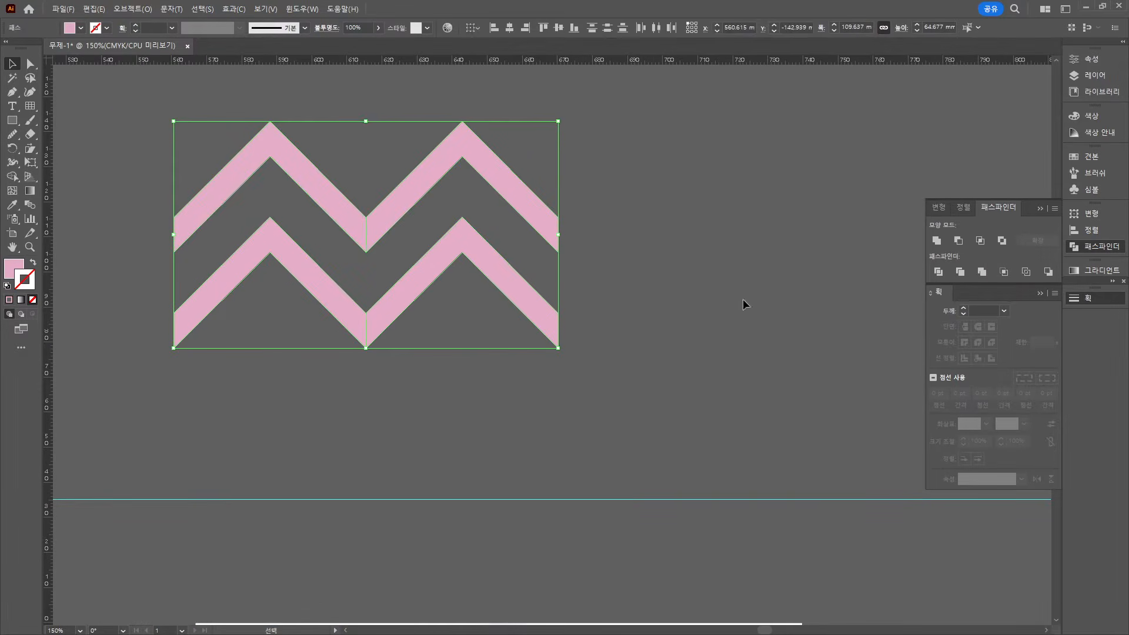
left_click(940, 241)
left_click(642, 362)
Make a grid pattern from the two zigzag rows and finish pattern editing
key("ctrl+a")
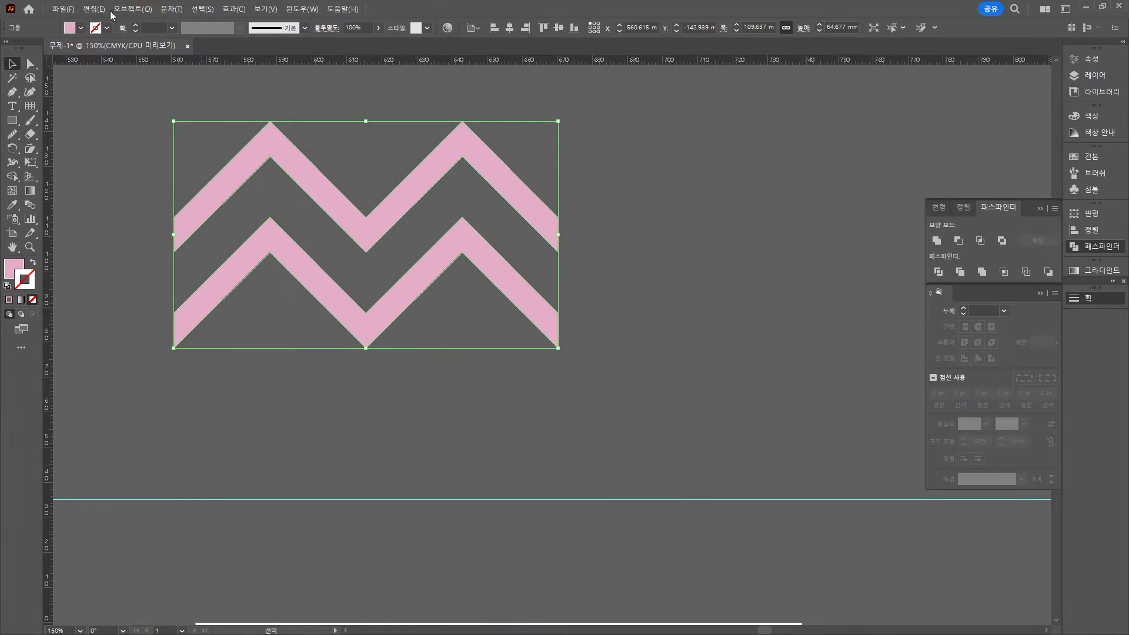
left_click(120, 9)
mouse_move(151, 335)
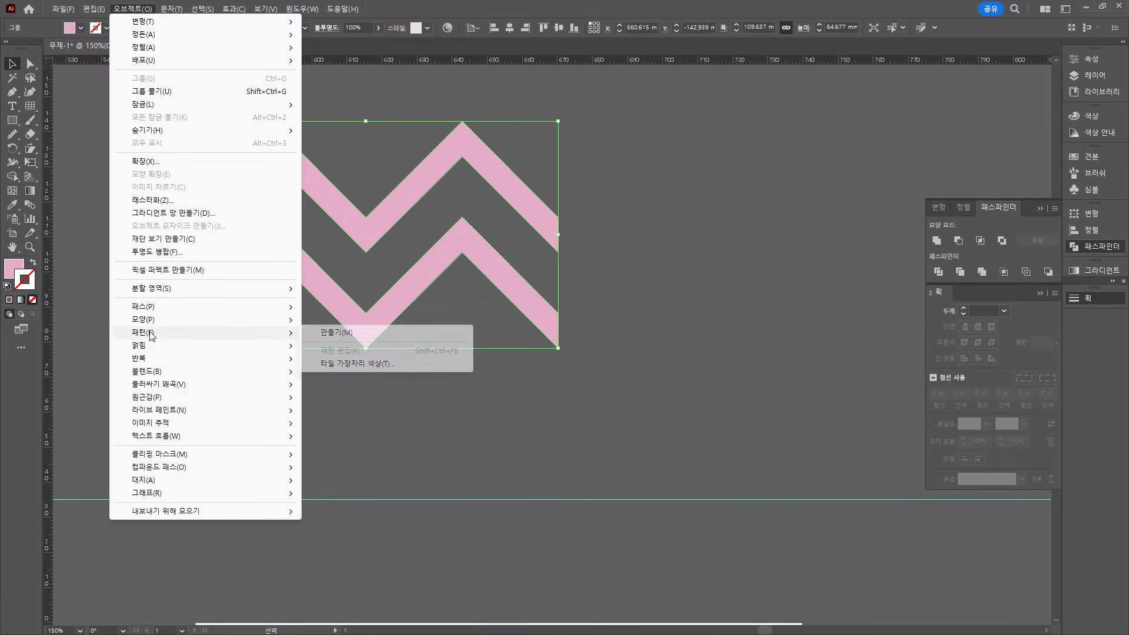
left_click(380, 336)
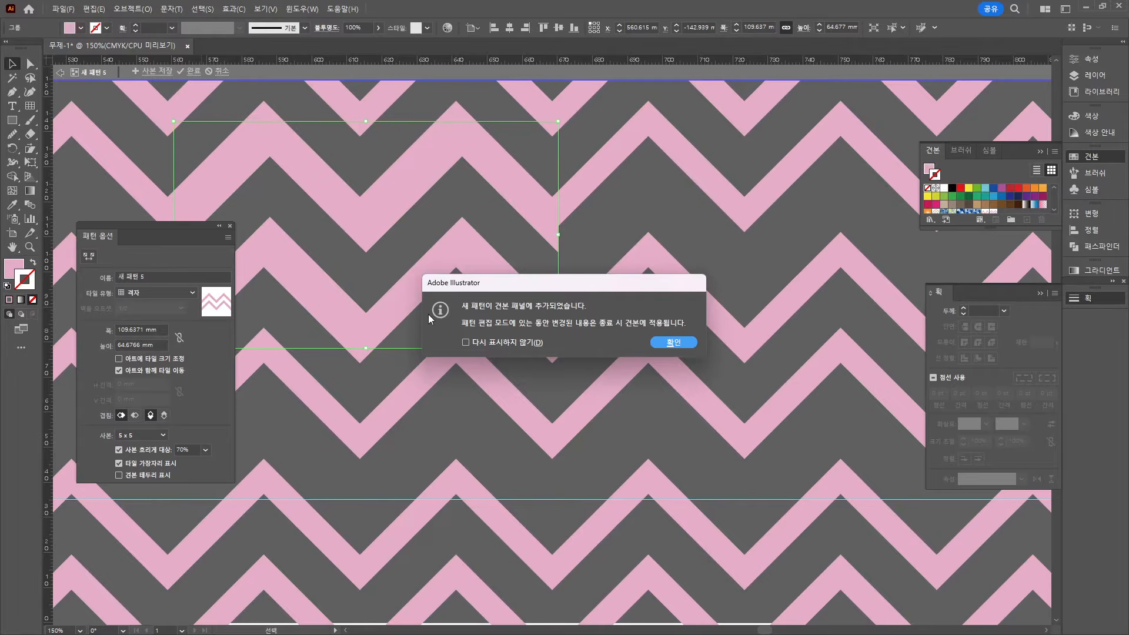
left_click(673, 342)
scroll(347, 348, "down", 2)
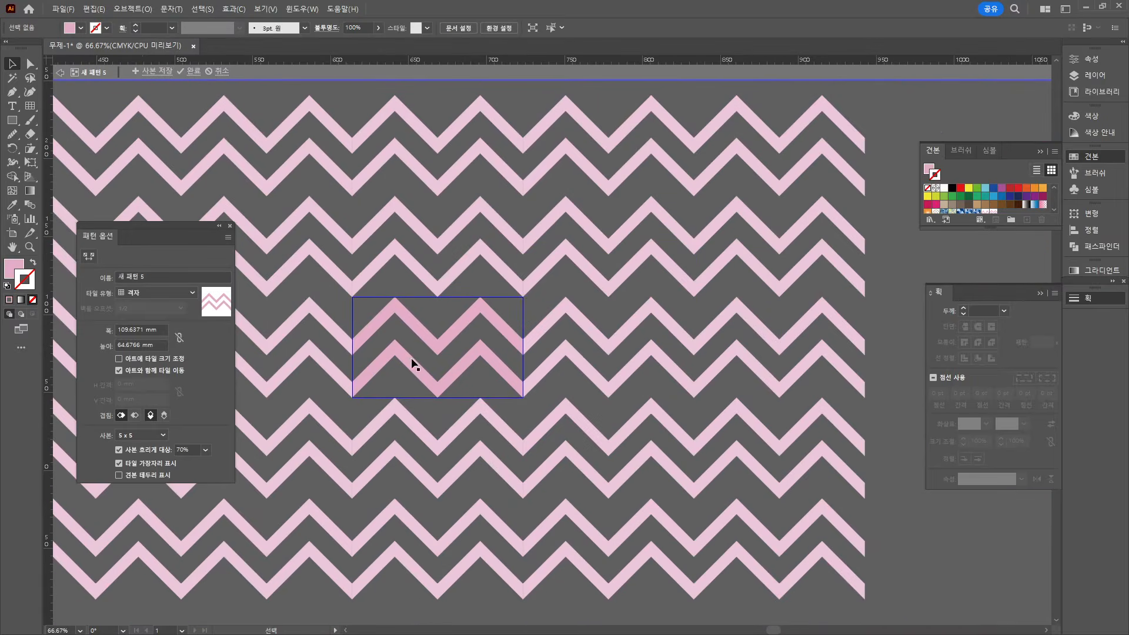
left_click(192, 71)
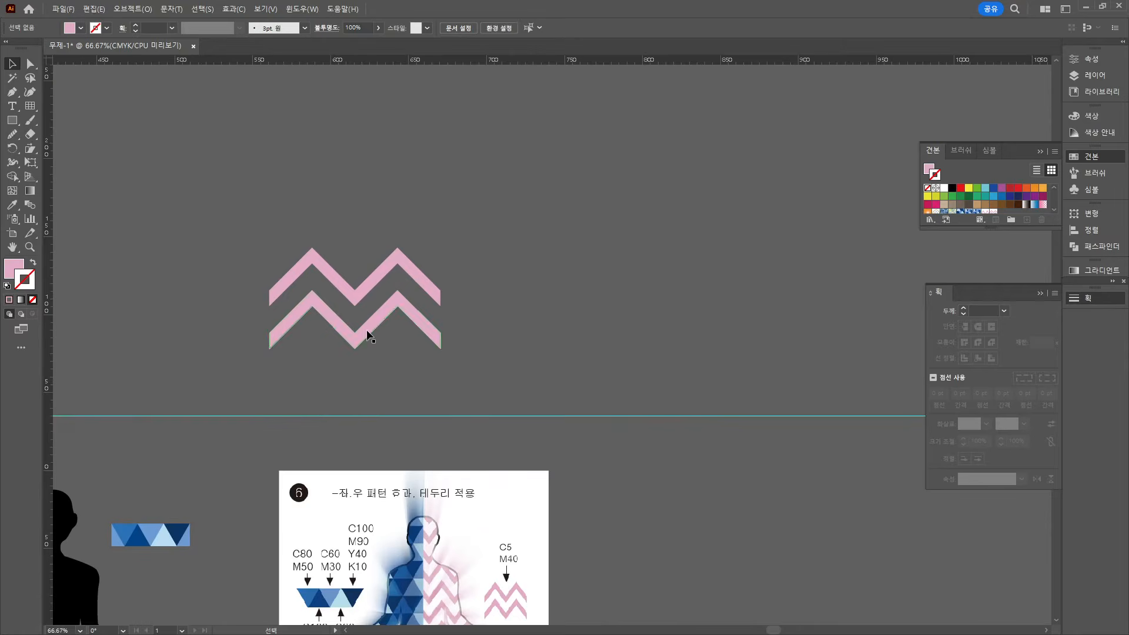
Duplicate the right half of the black meditating silhouette and place the copy above the figure
scroll(345, 348, "down", 4)
scroll(345, 349, "left", 4)
left_click_drag(303, 386, 341, 156)
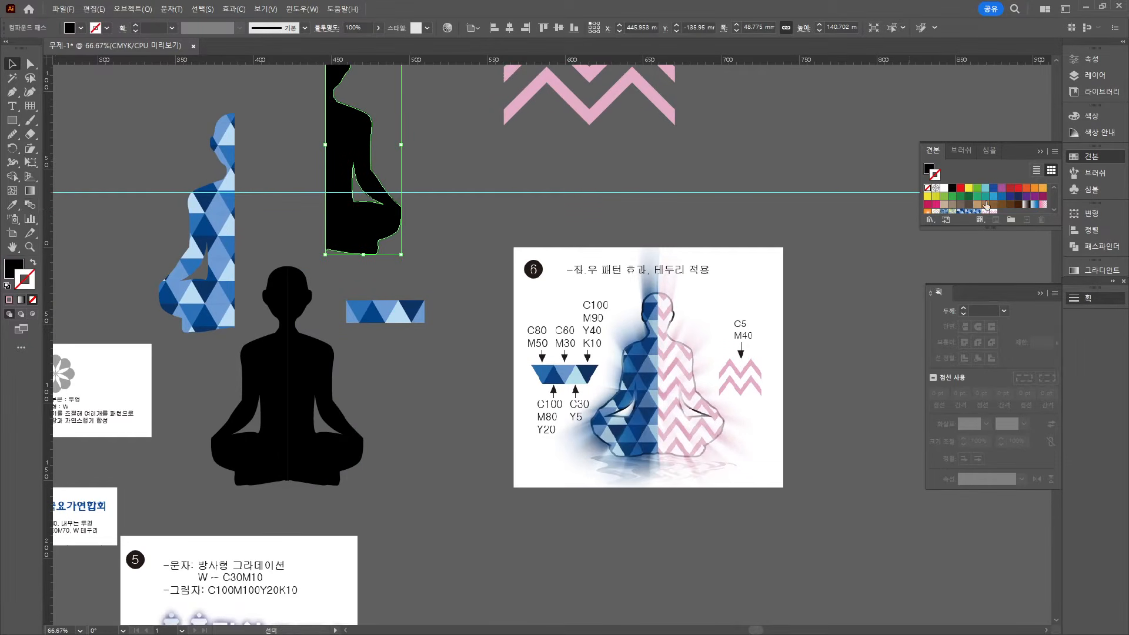
Fill the copied right half with the pink zigzag pattern and remove its stroke
left_click(929, 189)
left_click_drag(1007, 233, 1008, 272)
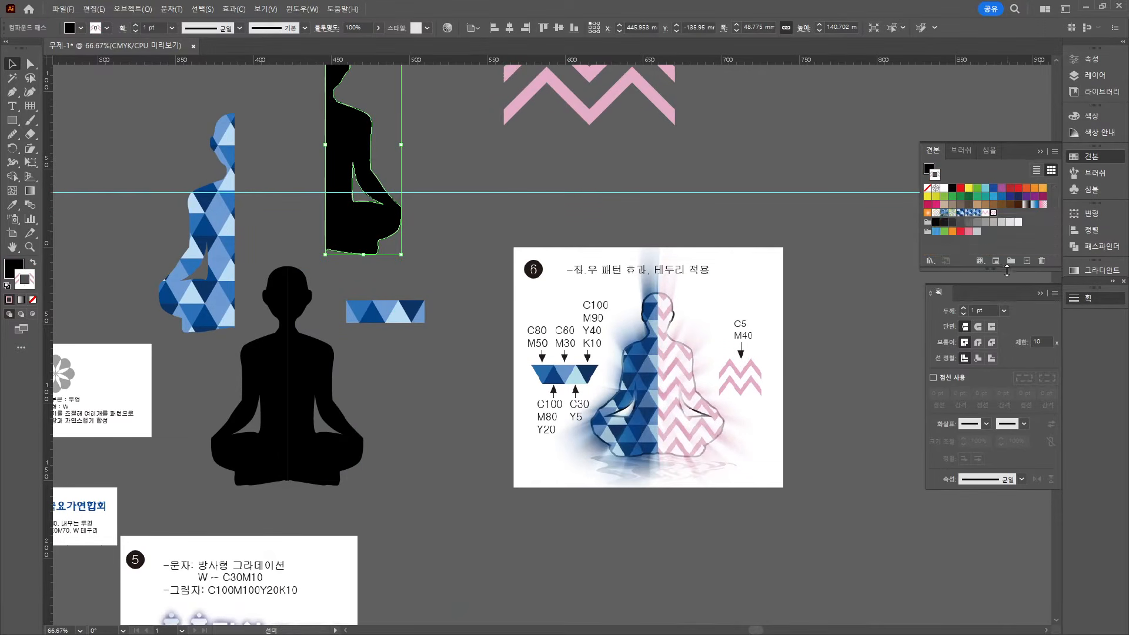
left_click(33, 263)
left_click(32, 299)
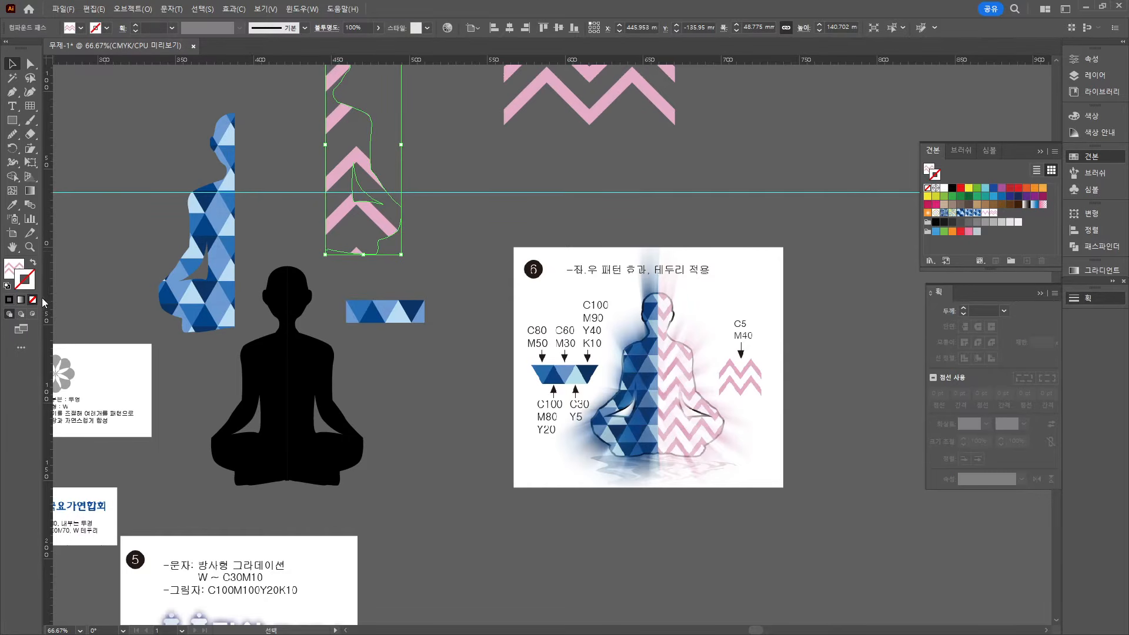
Scale only the pattern inside the right half uniformly to 50%, leaving the object itself untransformed
scroll(410, 185, "up", 3)
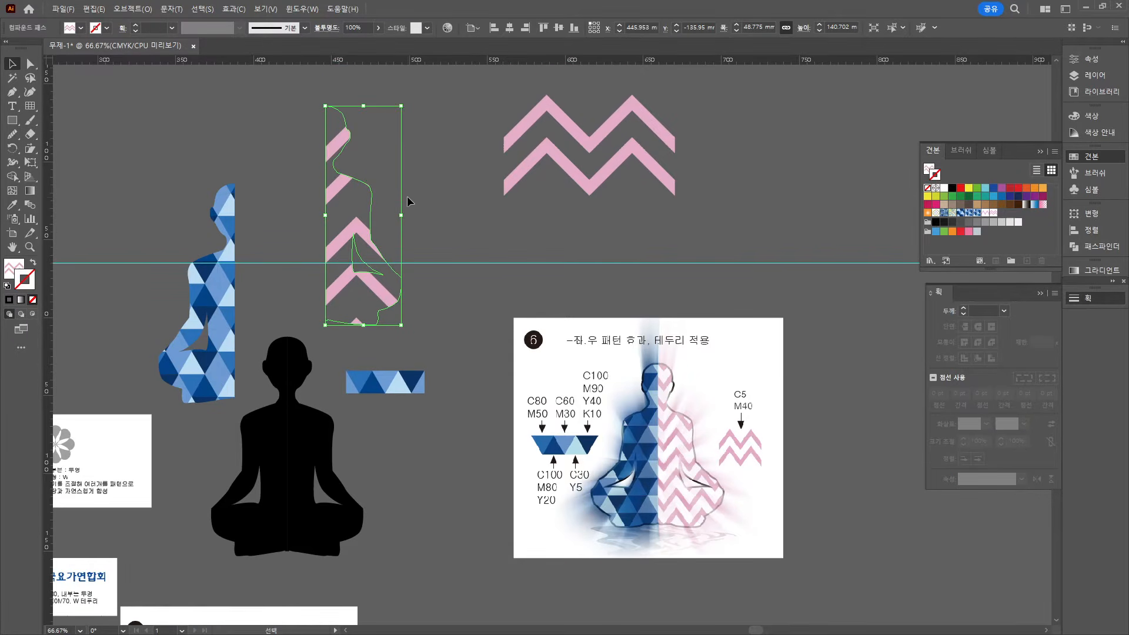
left_click(30, 149)
double_click(33, 151)
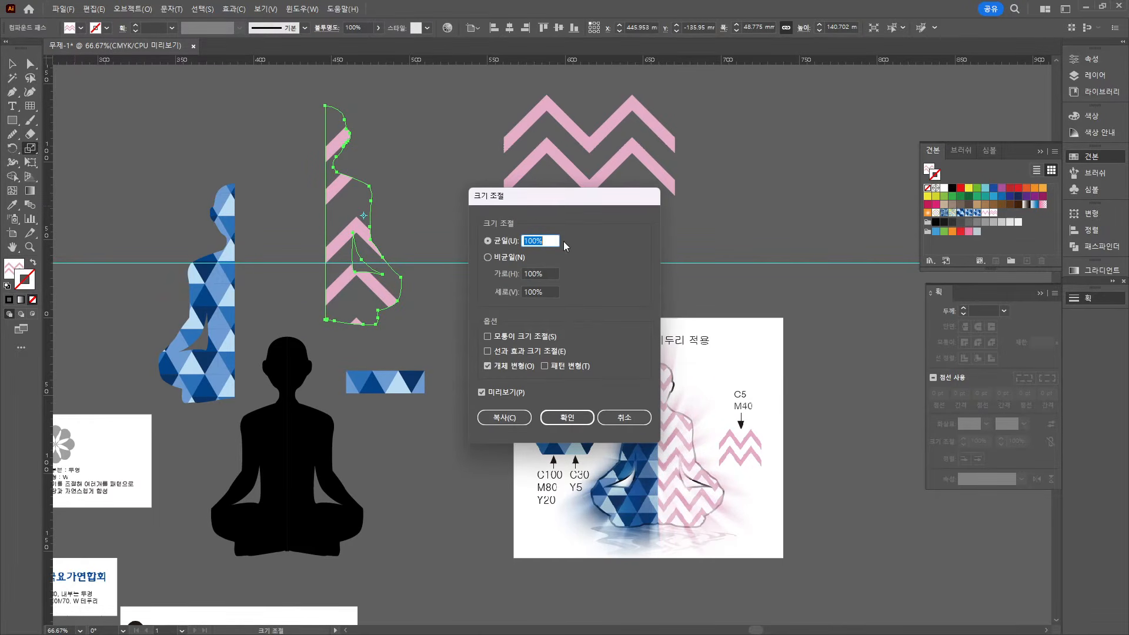
key("Tab")
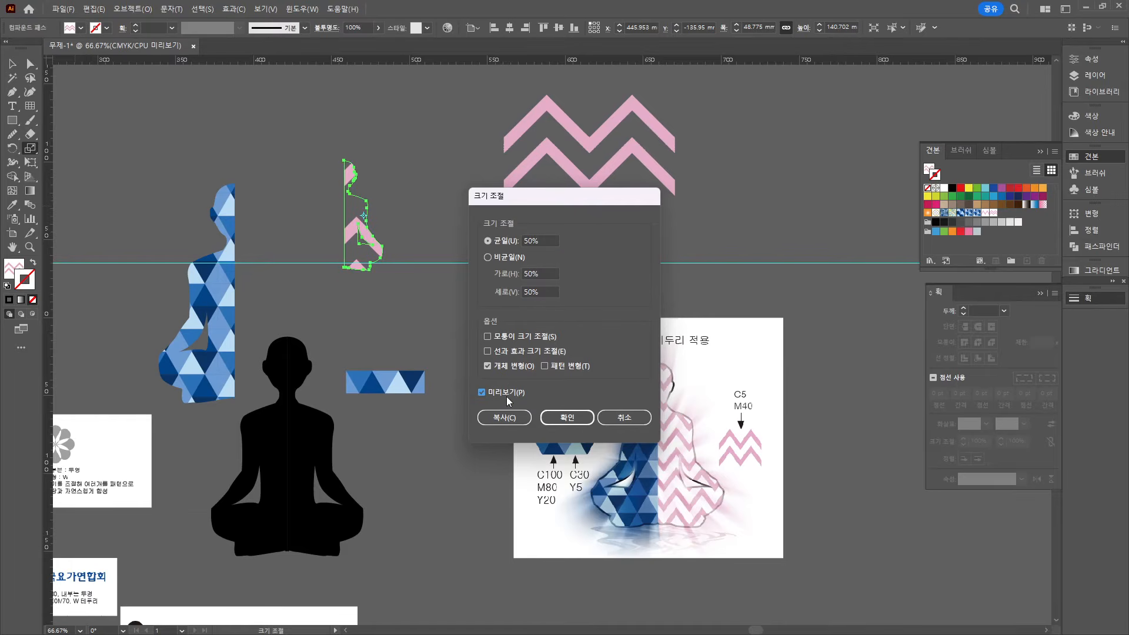
left_click(515, 366)
left_click(566, 367)
left_click(565, 367)
left_click(566, 367)
left_click(566, 366)
left_click(529, 367)
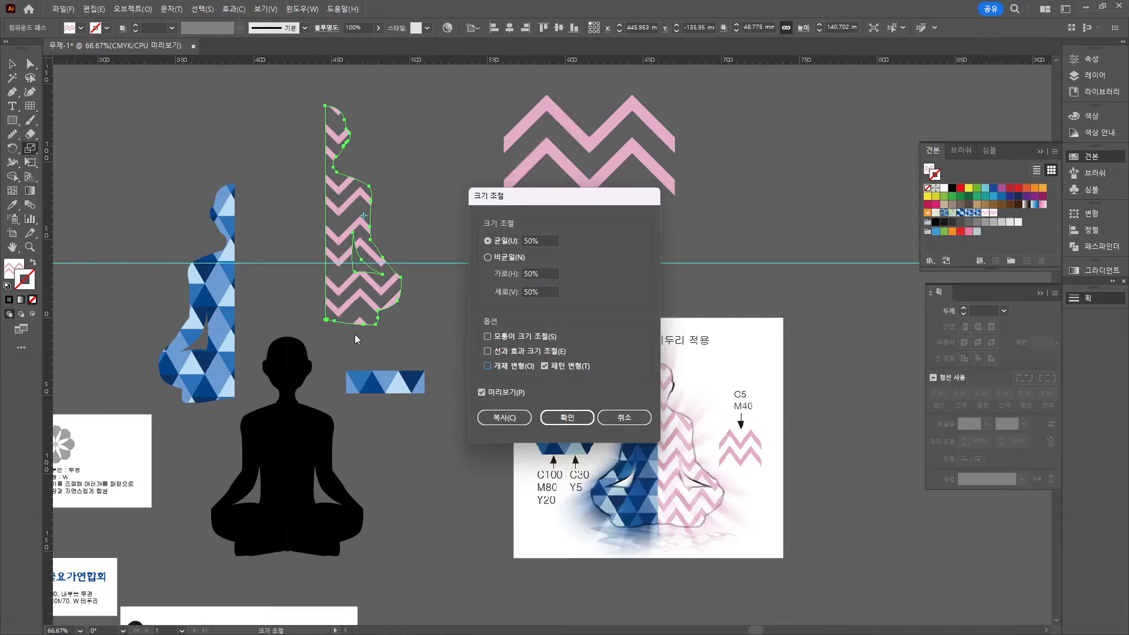
left_click(579, 418)
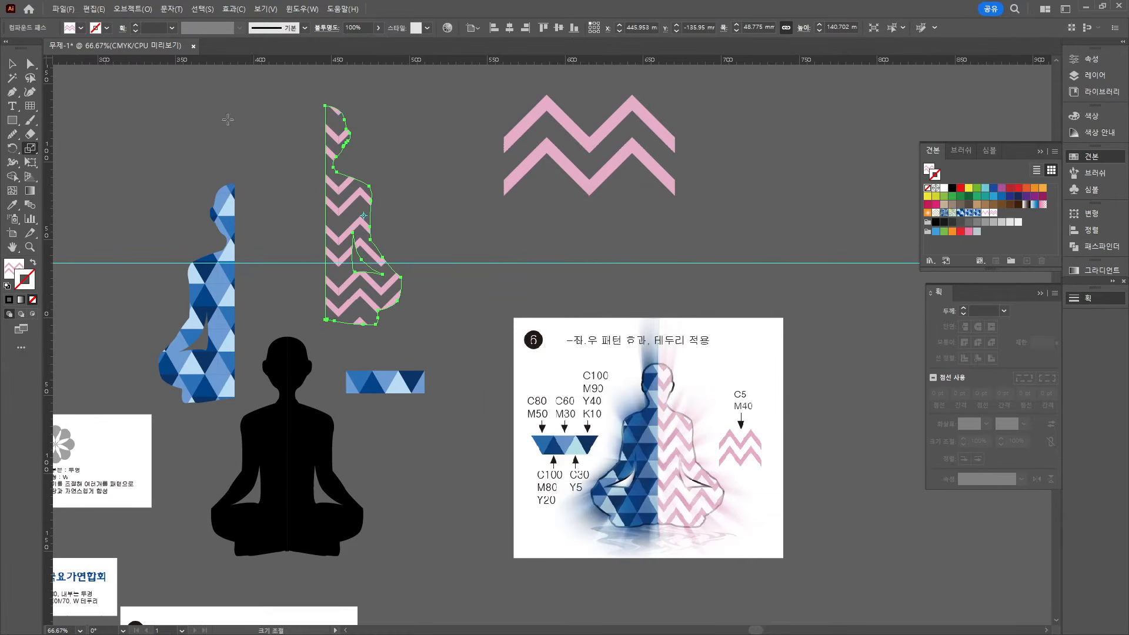
left_click(490, 269)
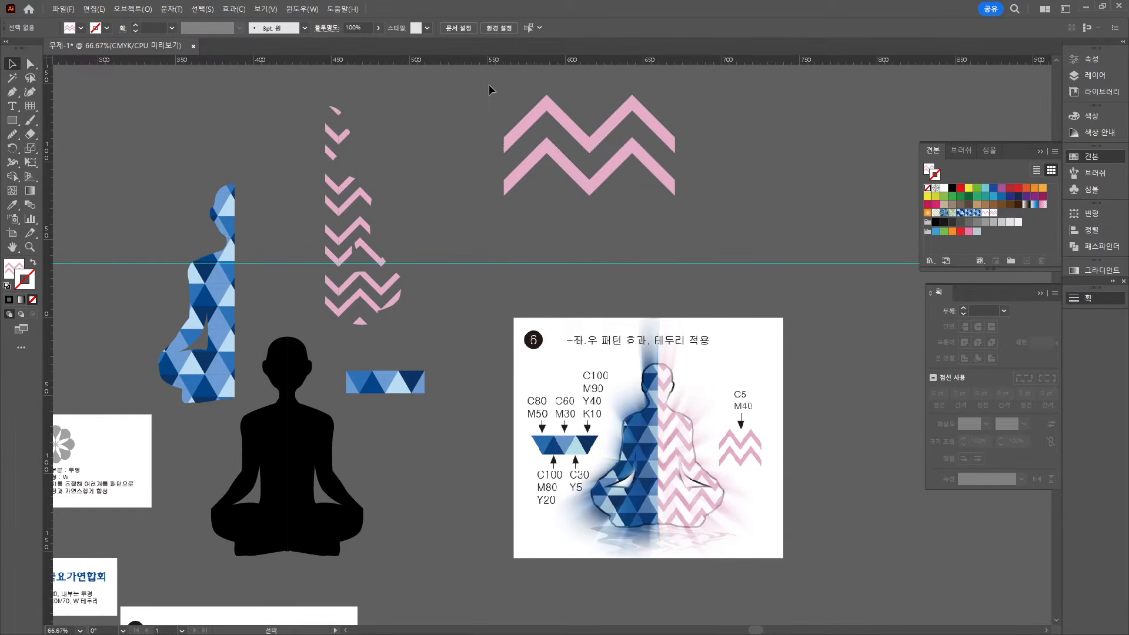
Edit the zigzag pattern swatch by deleting the upper zigzag row and sizing the tile to the art
left_click(662, 125)
left_click(776, 172)
double_click(994, 213)
key("Delete")
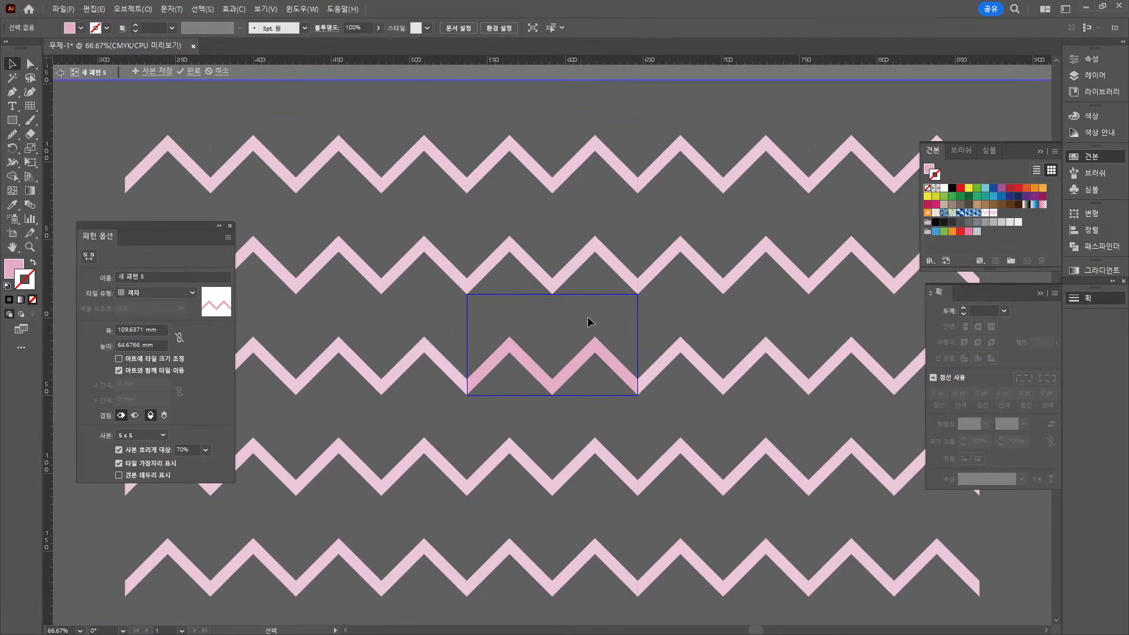
left_click(135, 361)
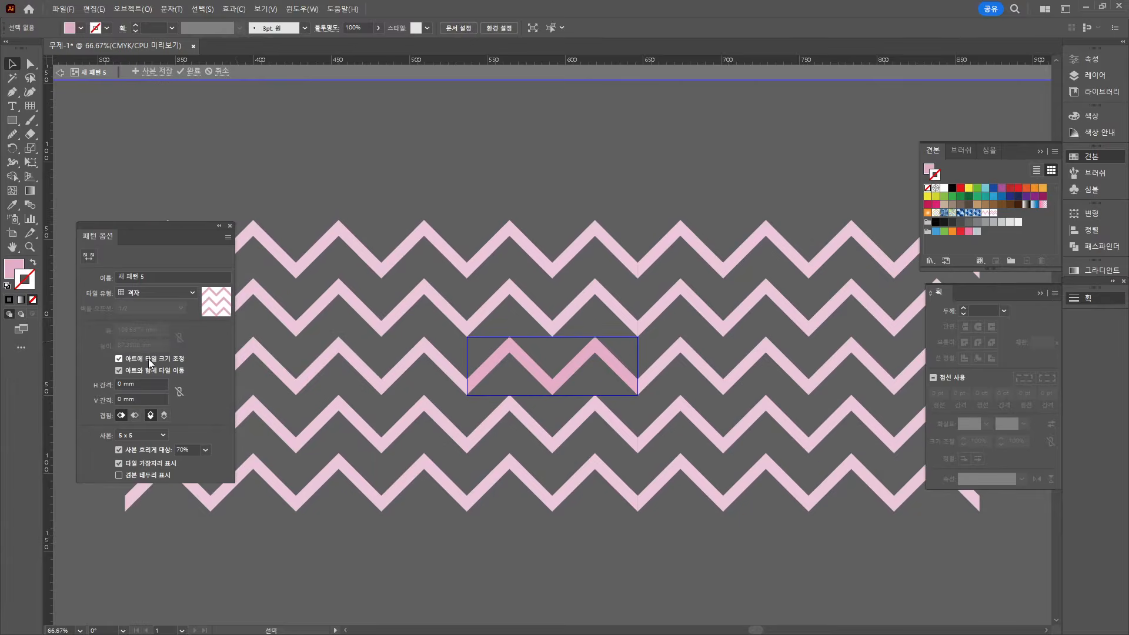
Save a copy of the edited pattern as 새 패턴 6 and finish pattern editing
left_click(160, 74)
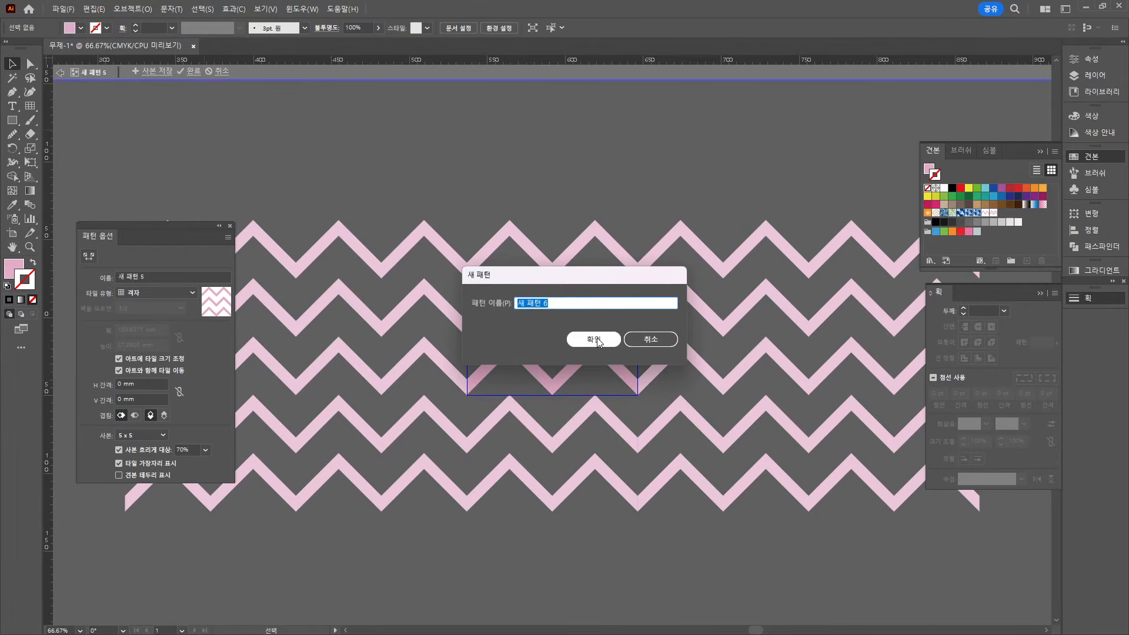
left_click(594, 339)
left_click(658, 347)
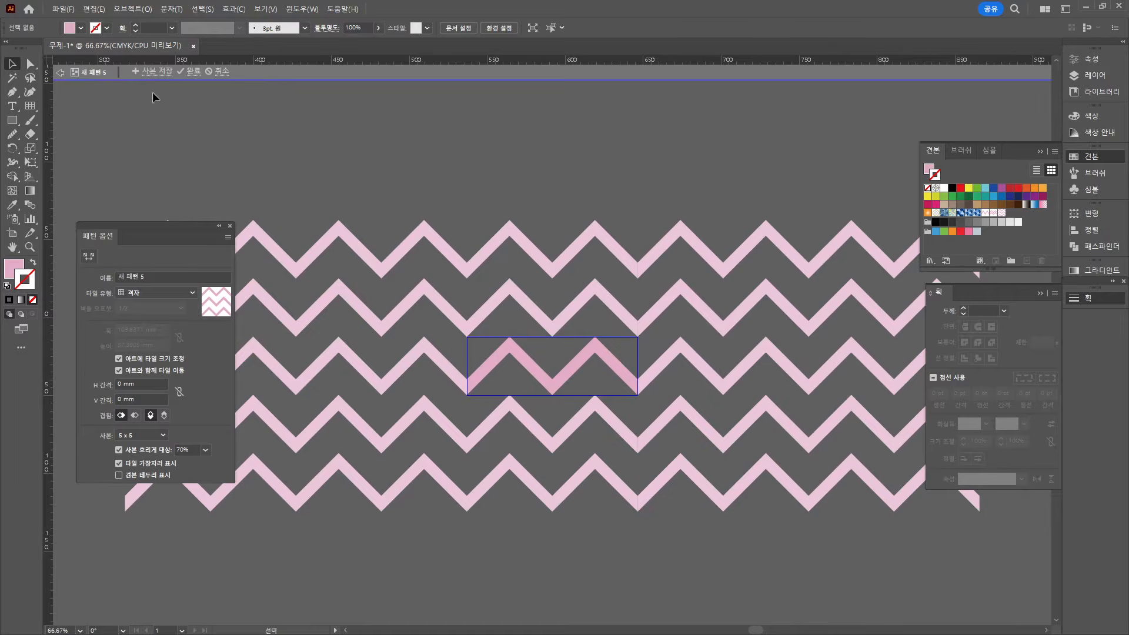
left_click(194, 71)
Apply the newly saved zigzag pattern swatch to the copied right half of the figure
left_click(1010, 213)
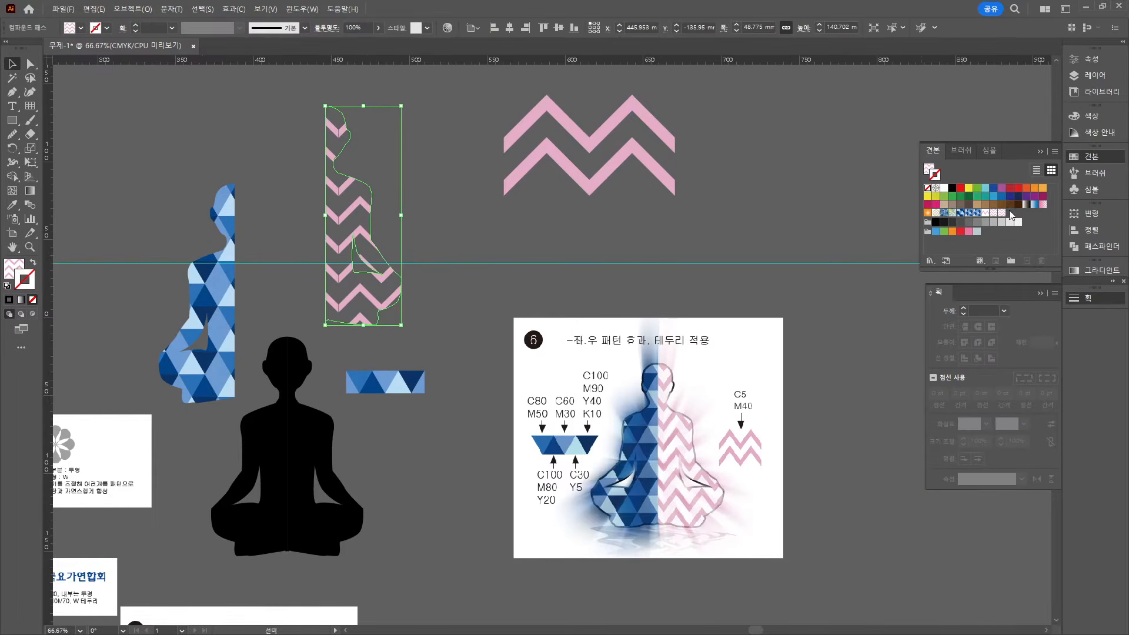
left_click(1000, 213)
left_click(421, 222)
scroll(337, 206, "up", 5)
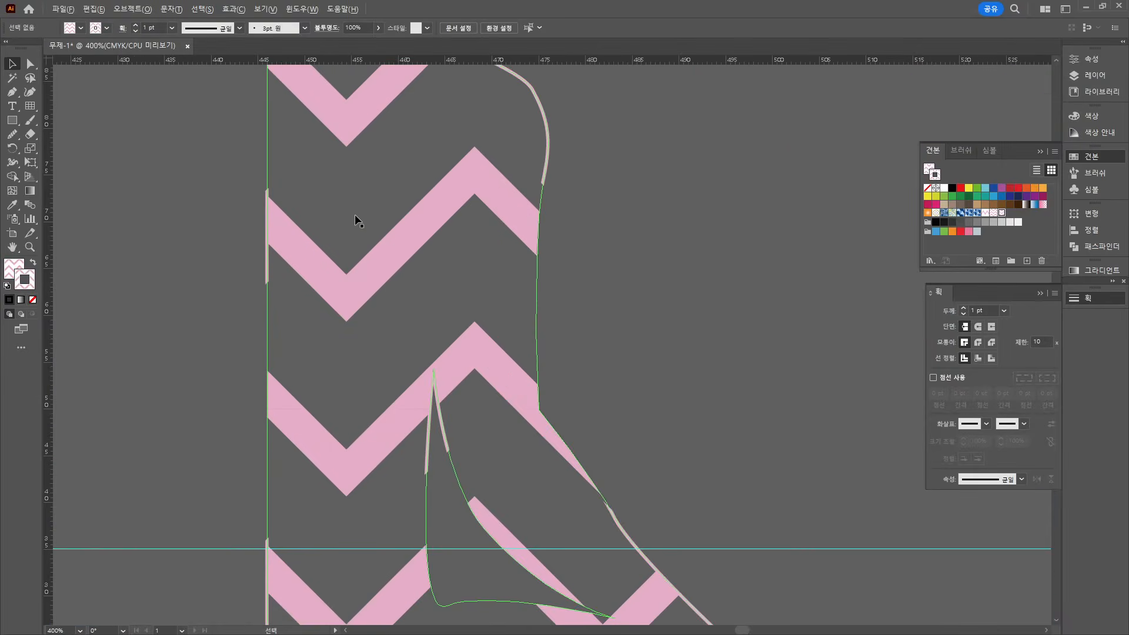
scroll(592, 464, "down", 3)
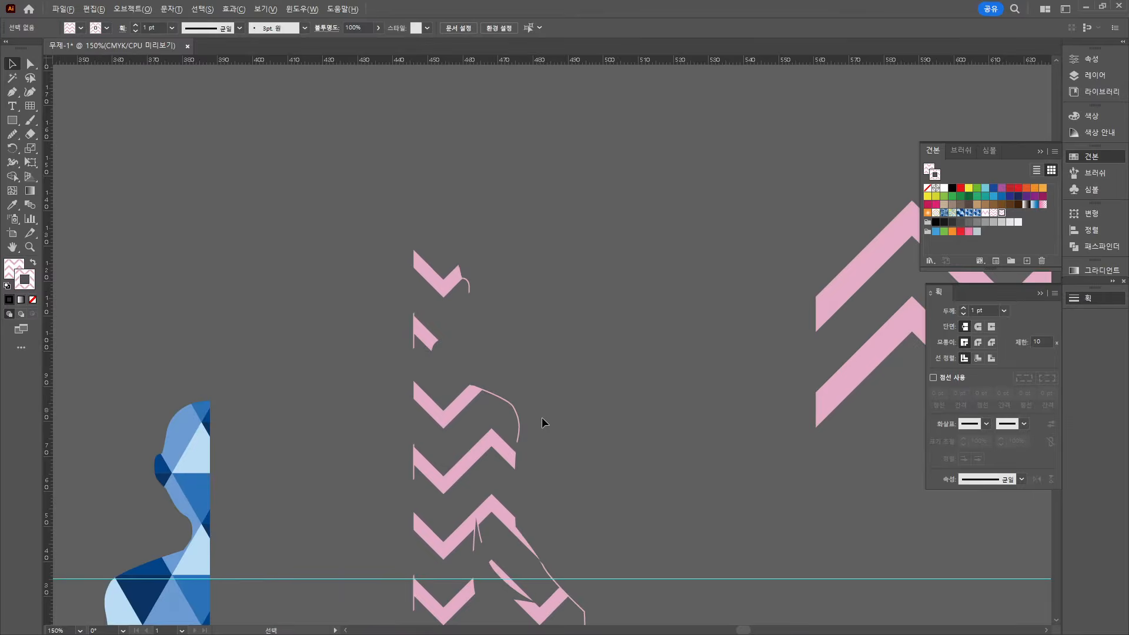
scroll(542, 417, "down", 4)
Scale only the zigzag pattern inside the right half uniformly to 50%, leaving the object untransformed
left_click(385, 282)
left_click(30, 149)
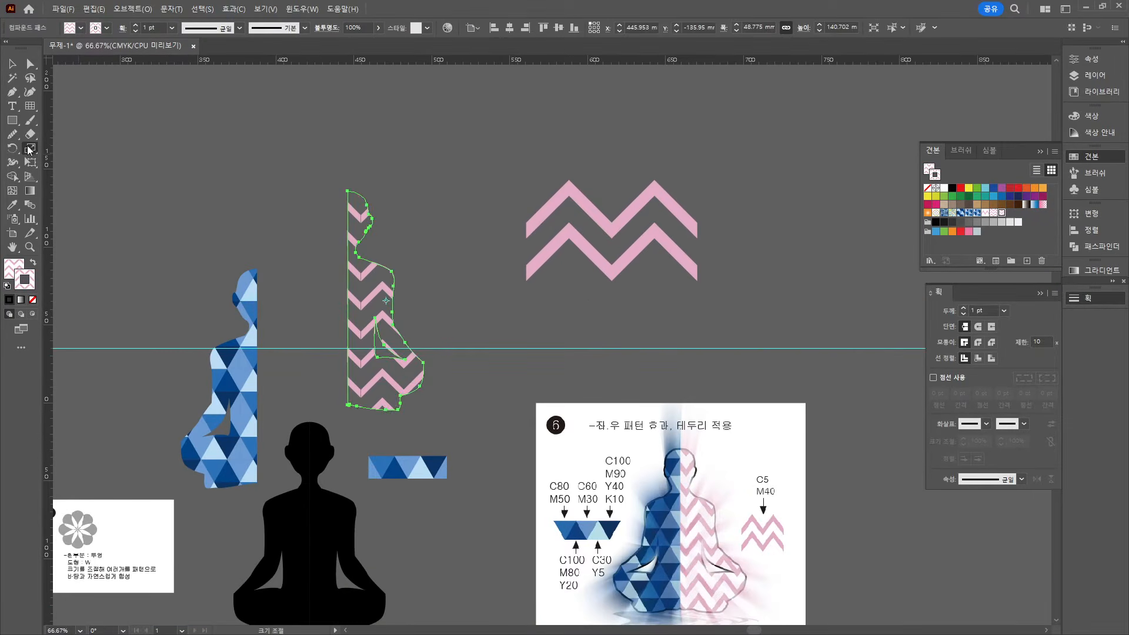
double_click(30, 149)
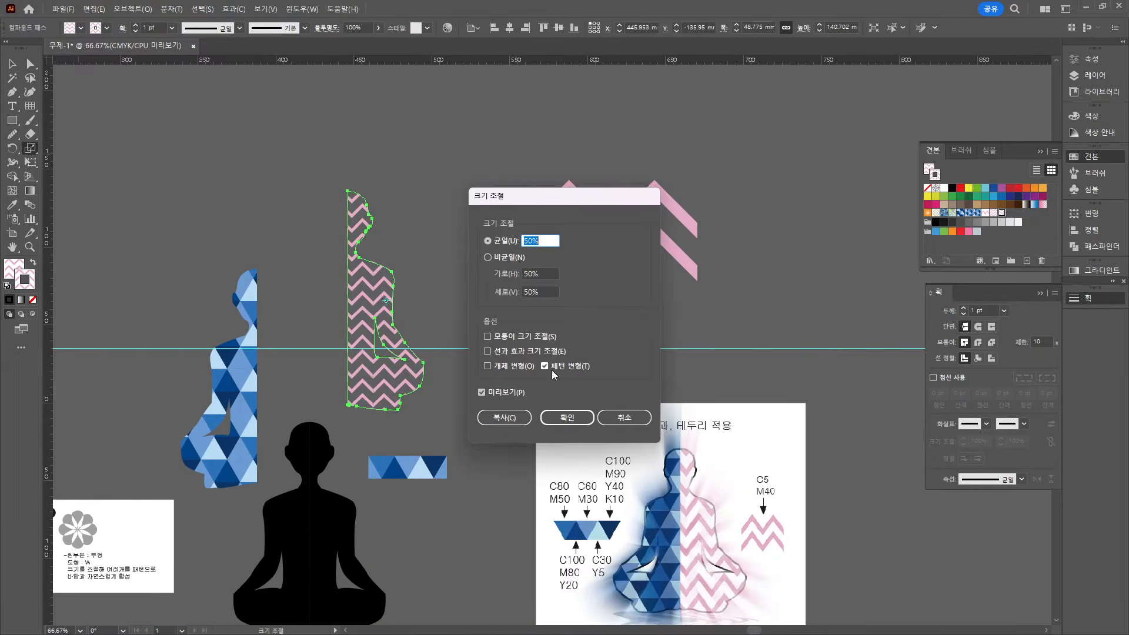
left_click(567, 417)
key("v")
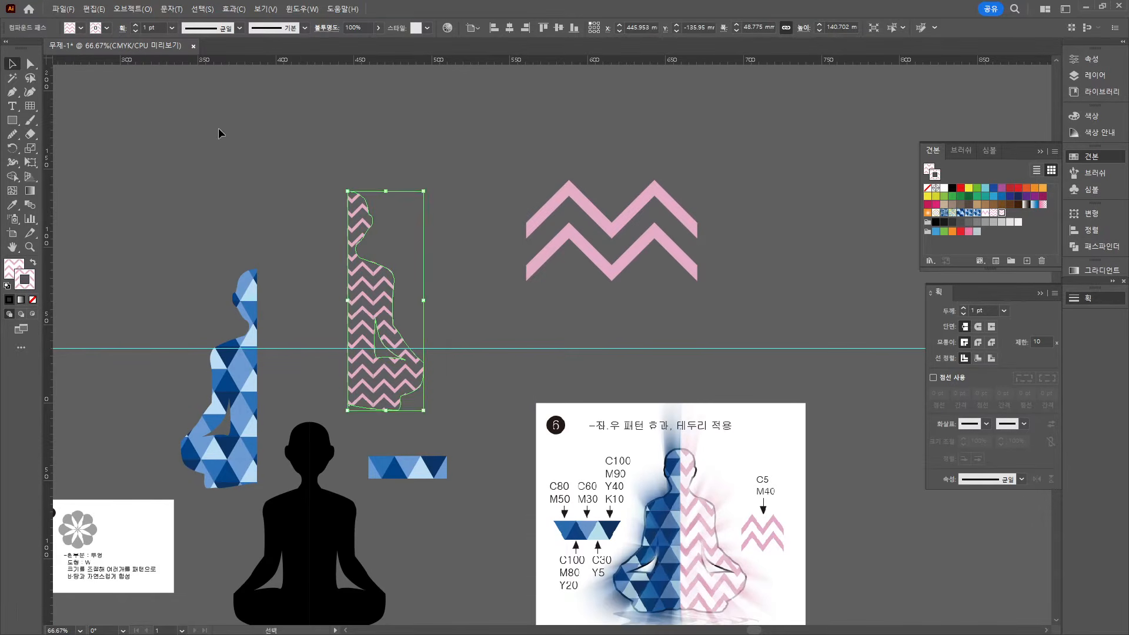
Move the pink zigzag right half beside the blue triangle left half
left_click_drag(365, 289, 283, 374)
left_click(504, 386)
scroll(505, 387, "down", 3)
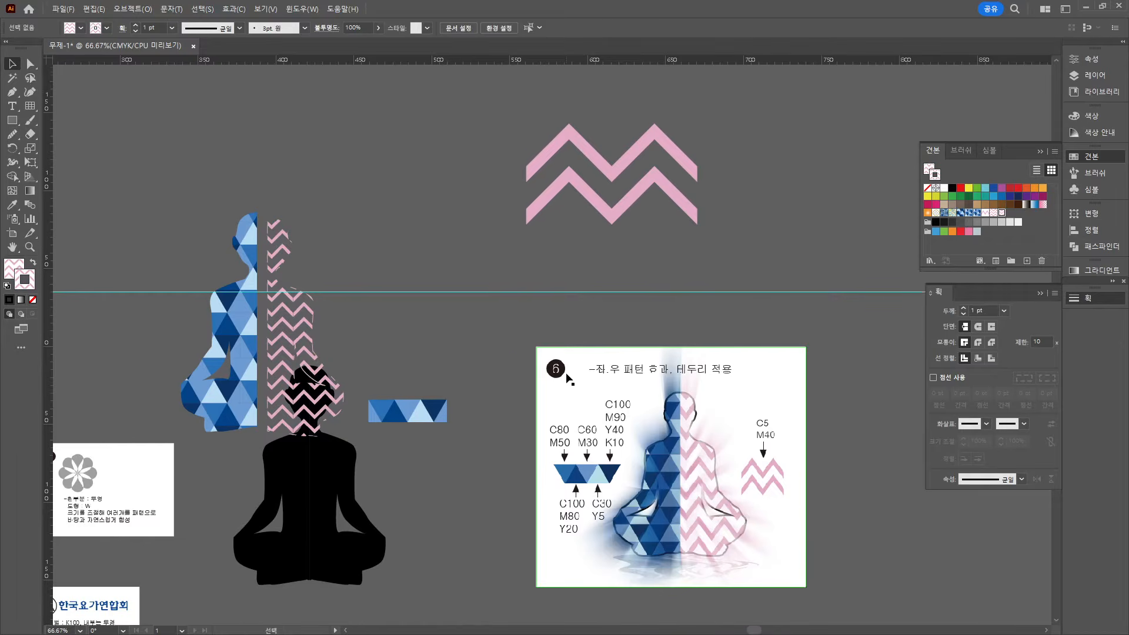
scroll(563, 353, "down", 1)
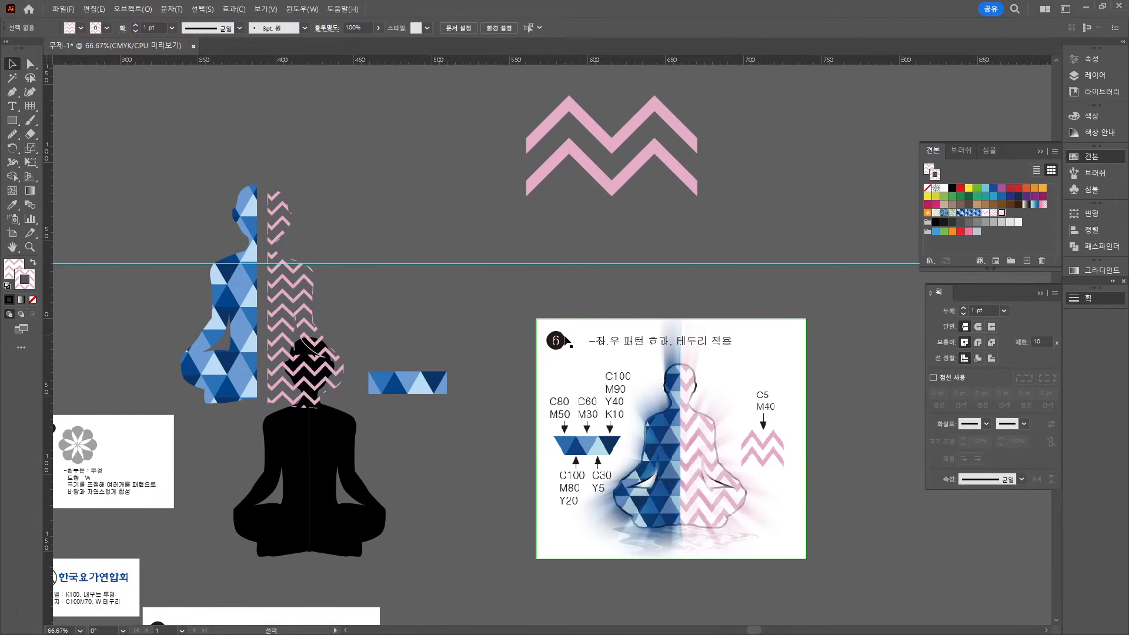
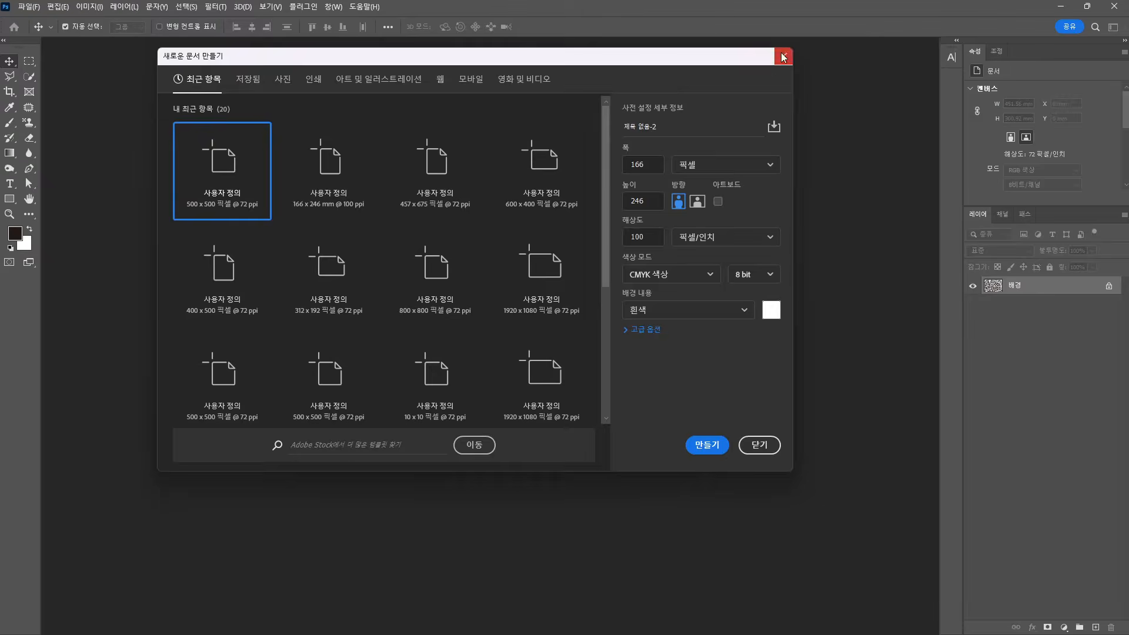
Switch to Photoshop and set up a new document in millimetres, 166 wide and 246 high
key("Escape")
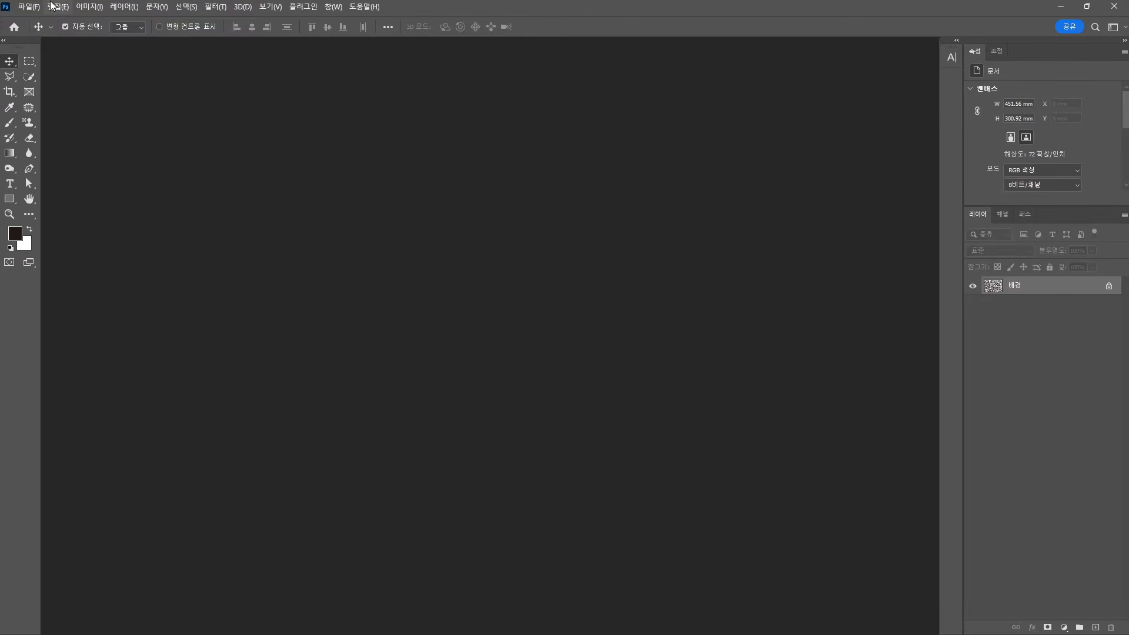
left_click(27, 7)
left_click(41, 18)
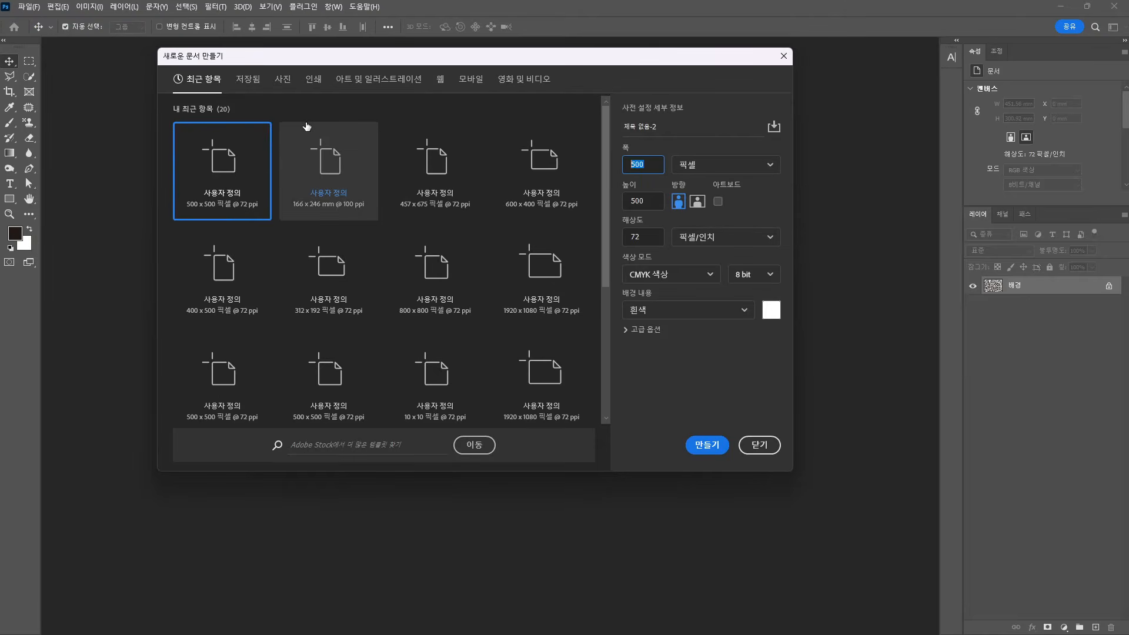
left_click(729, 165)
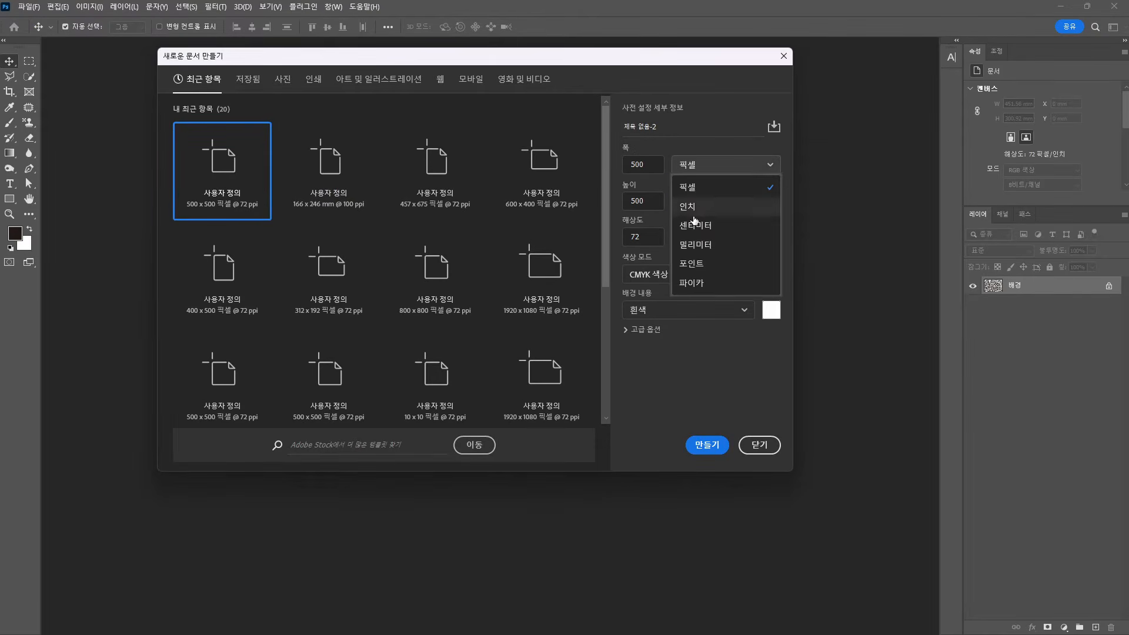
left_click(687, 246)
type("166")
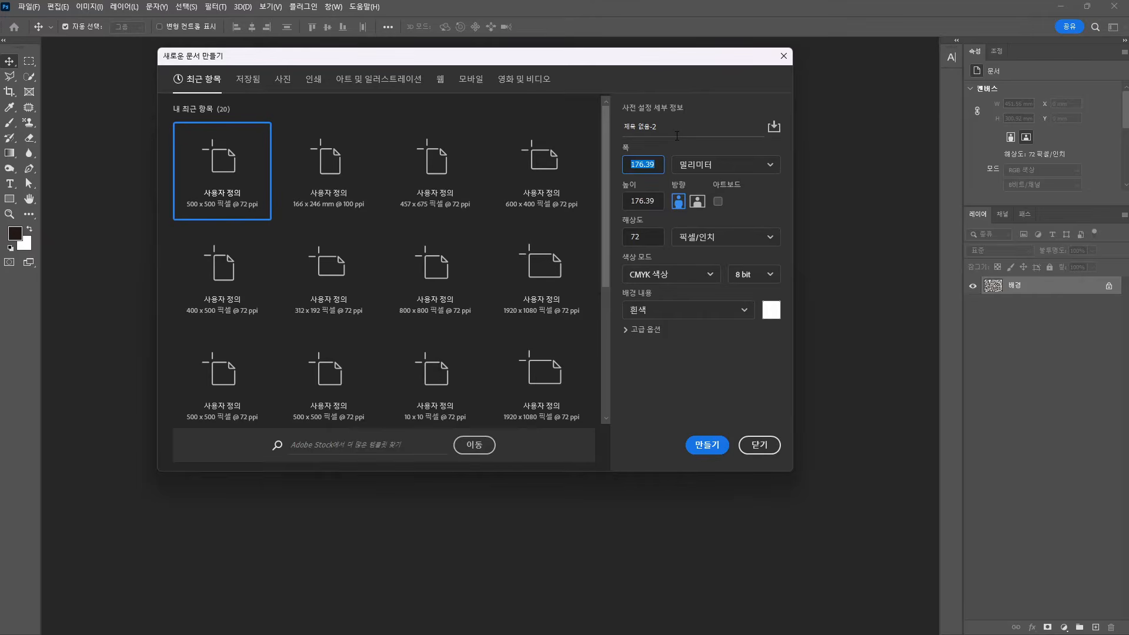
key("Tab")
type("246")
Create the new document at 100 pixels/inch in CMYK colour and dock its window as a tab
key("Tab")
key("Tab")
key("Tab")
key("Tab")
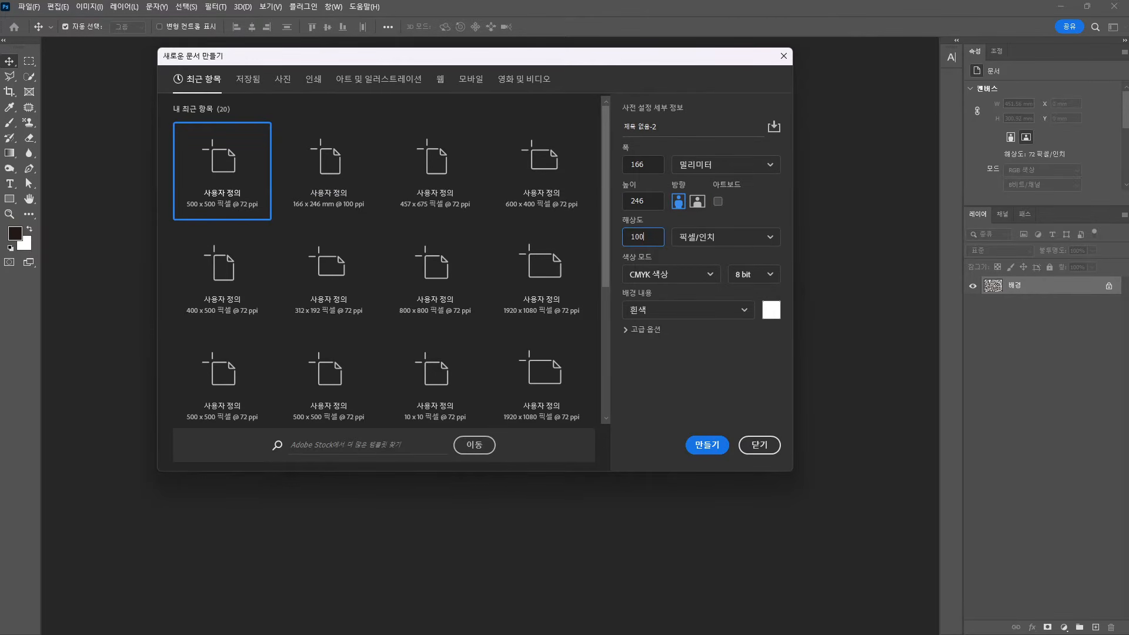
key("Tab")
key("Tab")
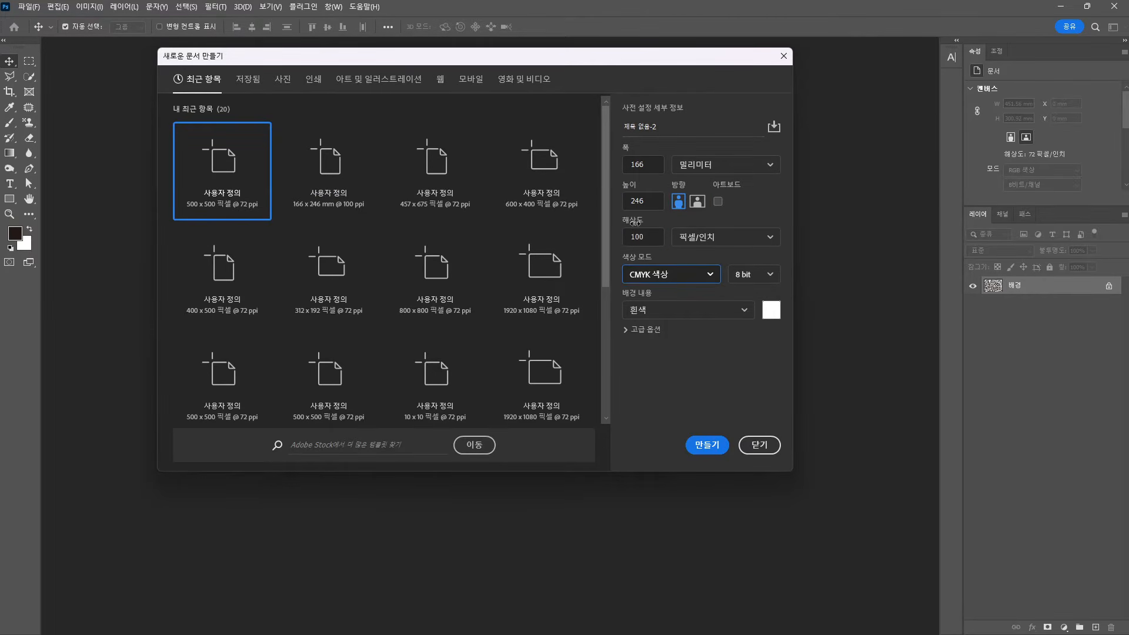
left_click(706, 451)
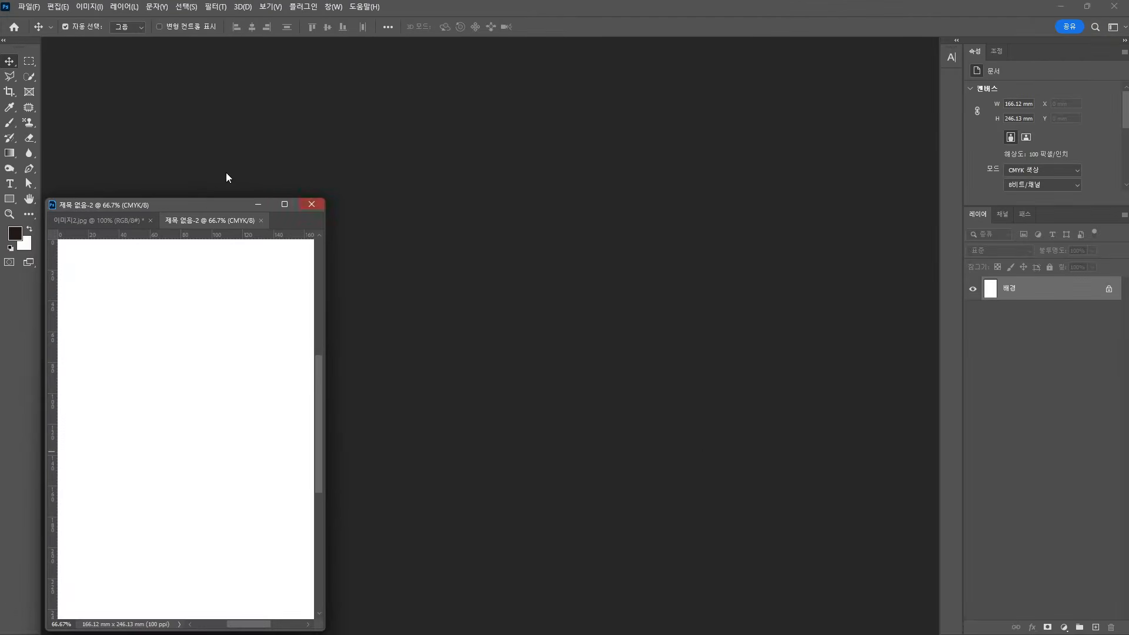
left_click_drag(211, 205, 317, 125)
left_click(255, 142)
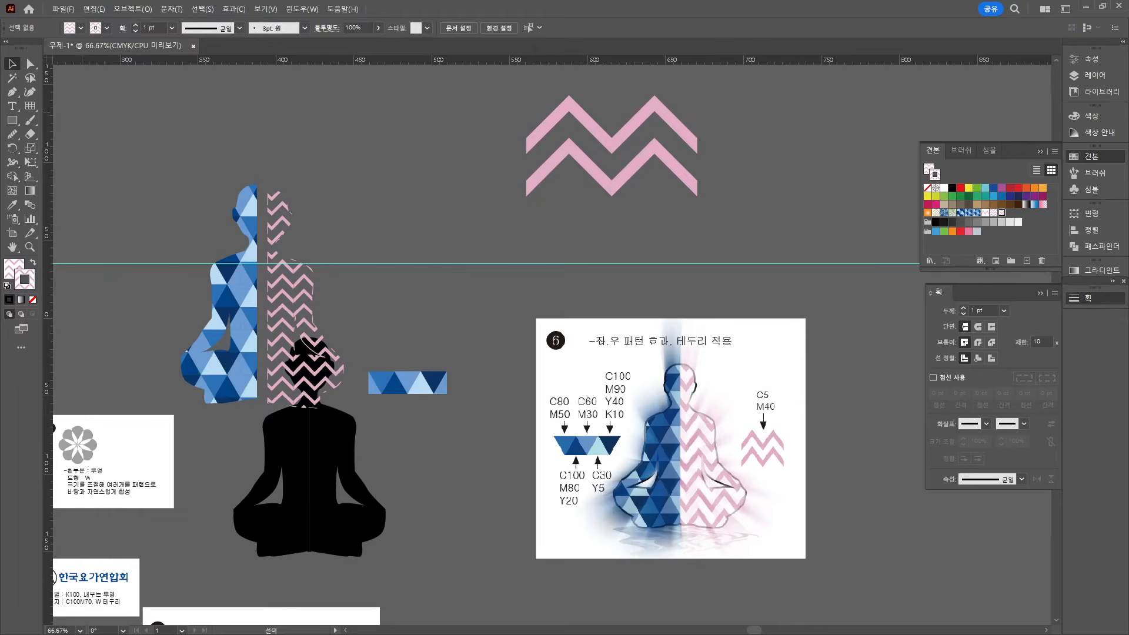
Switch to Illustrator and unlock the grid layers 레이어 2 and 레이어 1
scroll(351, 322, "right", 3)
scroll(350, 322, "down", 4)
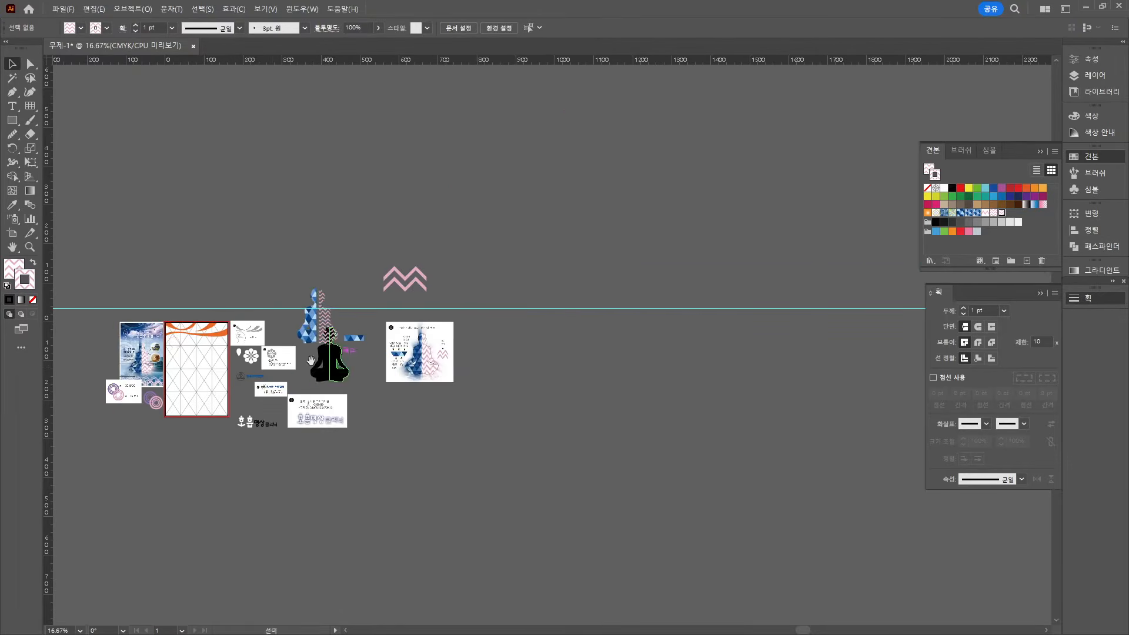
left_click_drag(205, 381, 291, 389)
scroll(350, 390, "up", 4)
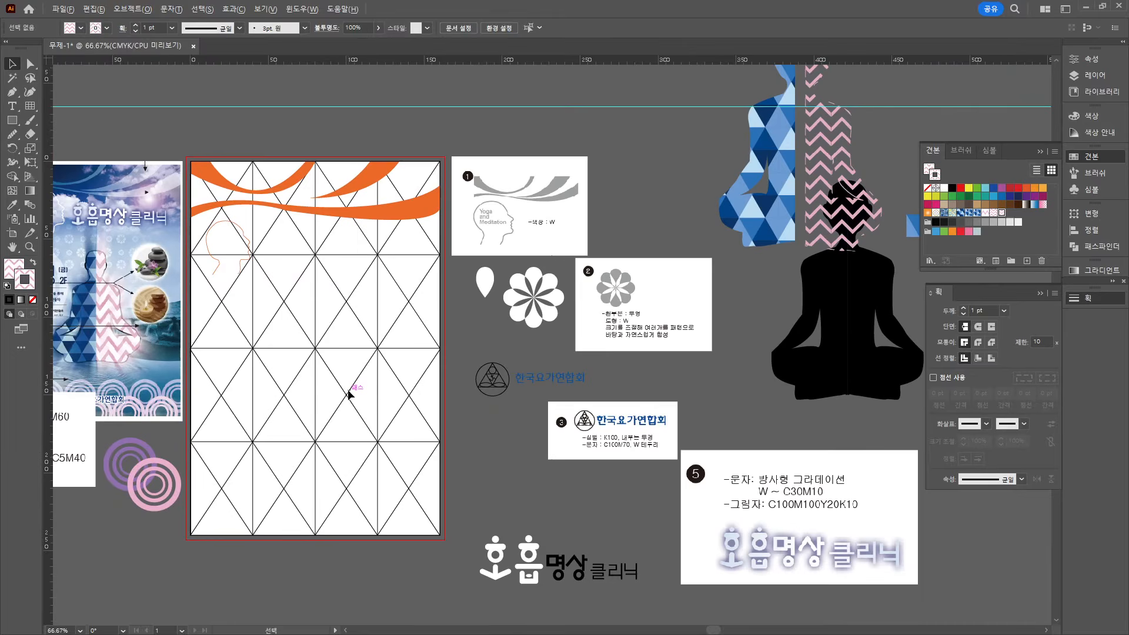
left_click(1093, 75)
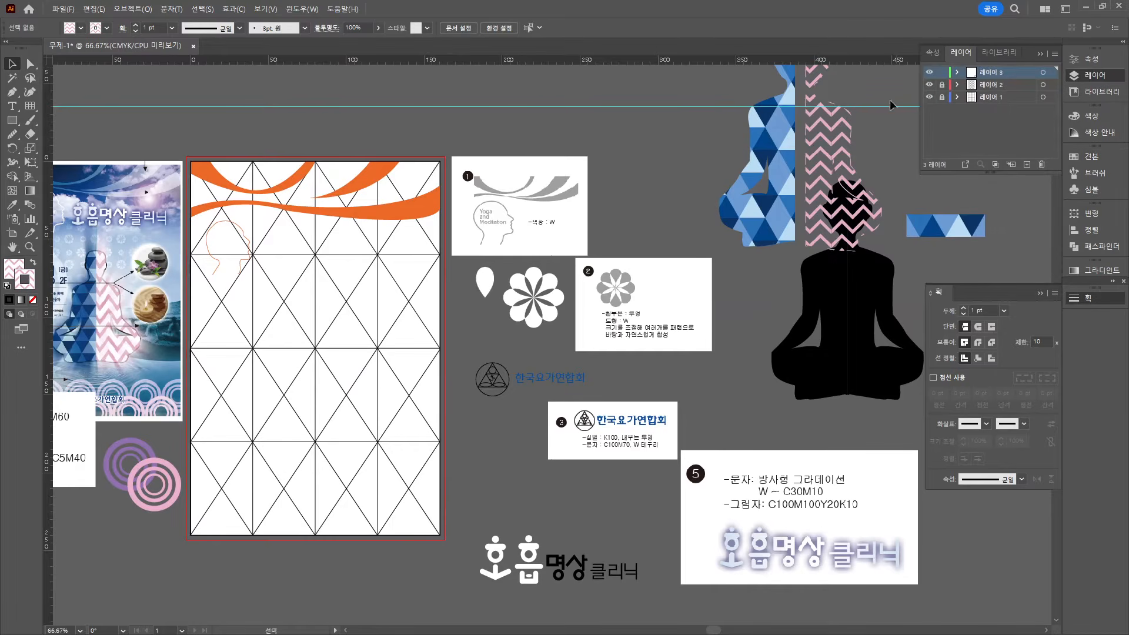
left_click(941, 84)
left_click(942, 97)
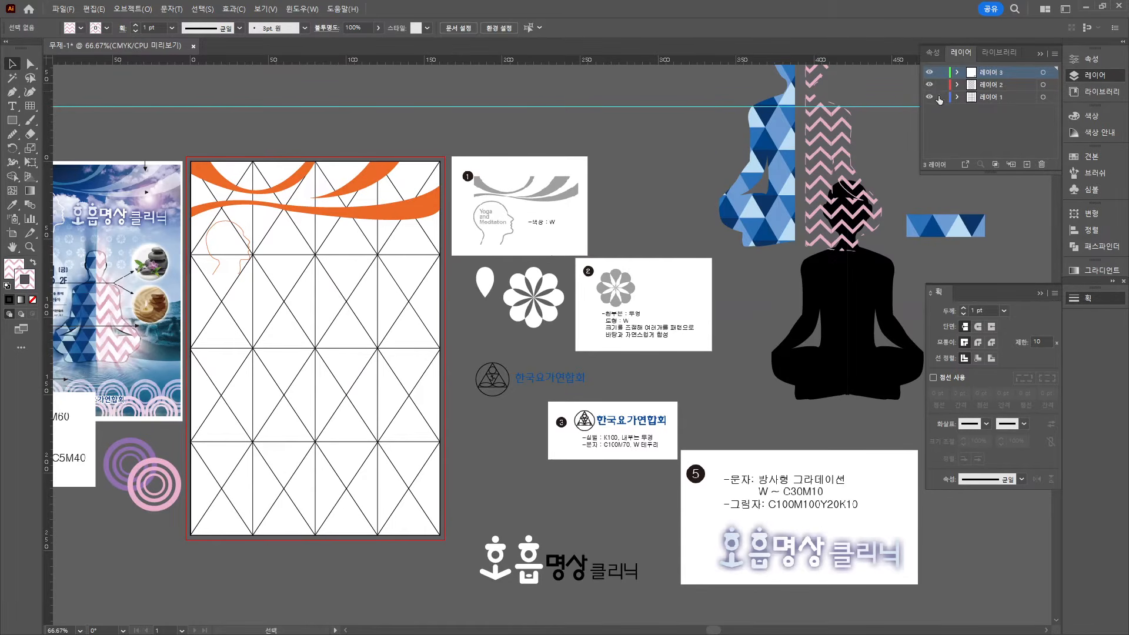
Copy all artwork on 레이어 2 and 레이어 1 and paste it into the Photoshop document as a smart object
left_click(1042, 84)
left_click(1043, 97, "shift")
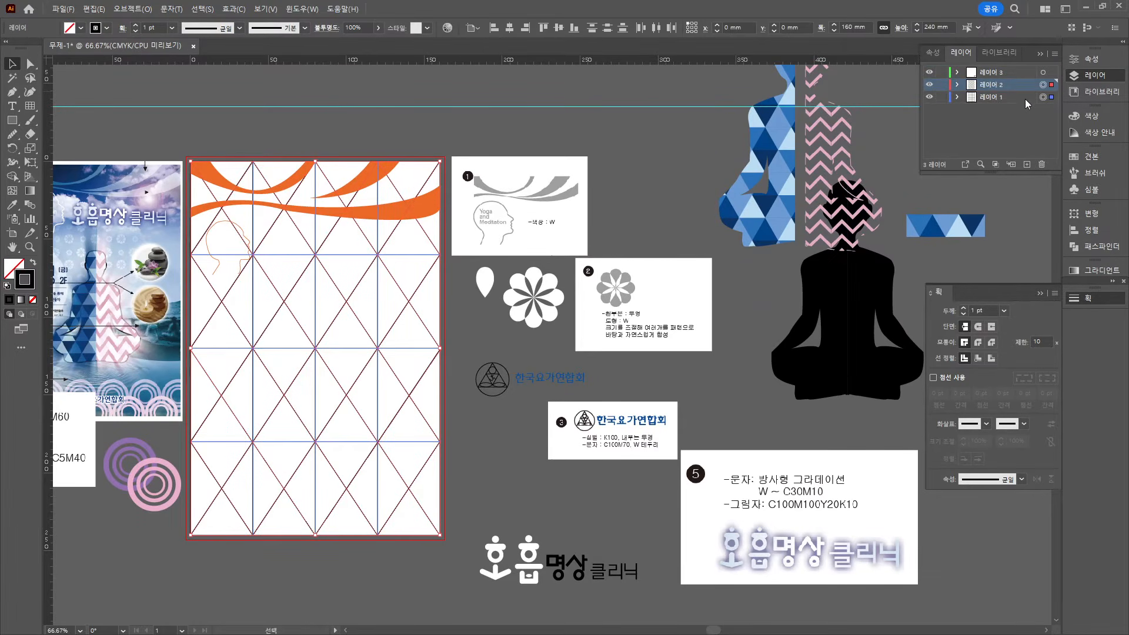
left_click(1086, 6)
key("ctrl+v")
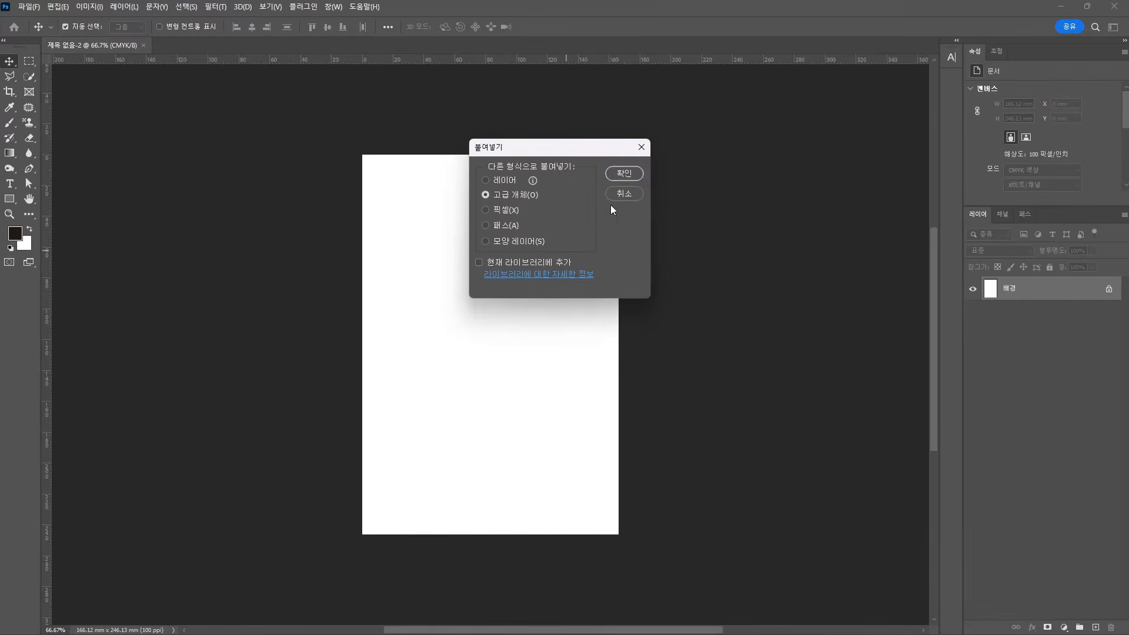
left_click(633, 174)
key("Return")
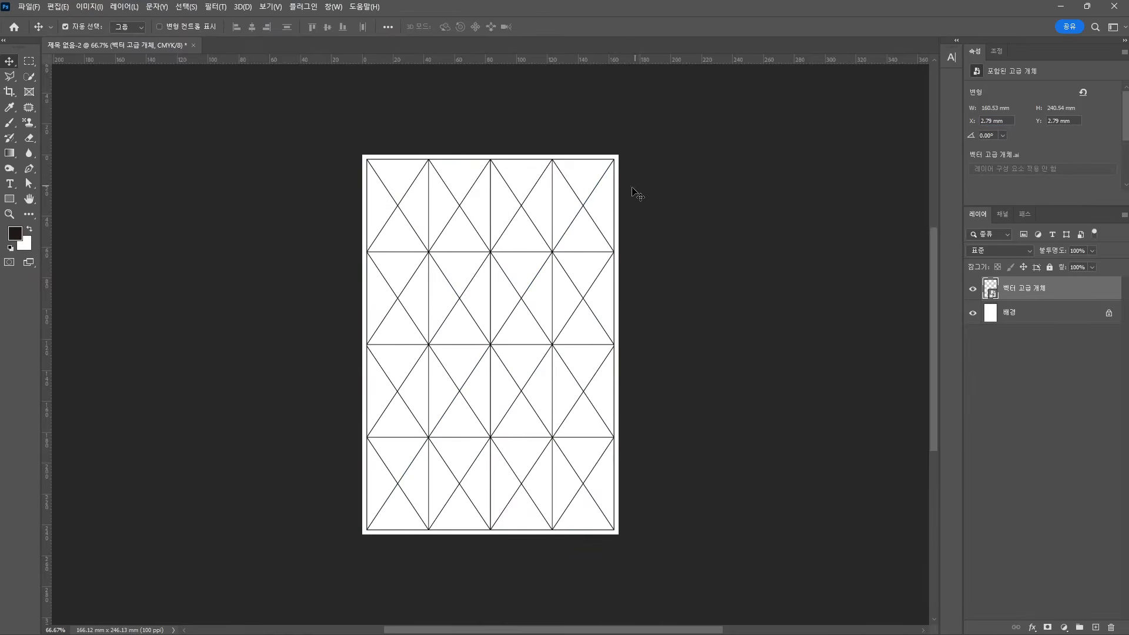
Set the pasted grid's X and Y position to 3 mm each
left_click_drag(1006, 121, 924, 125)
type("3")
key("Tab")
type("3")
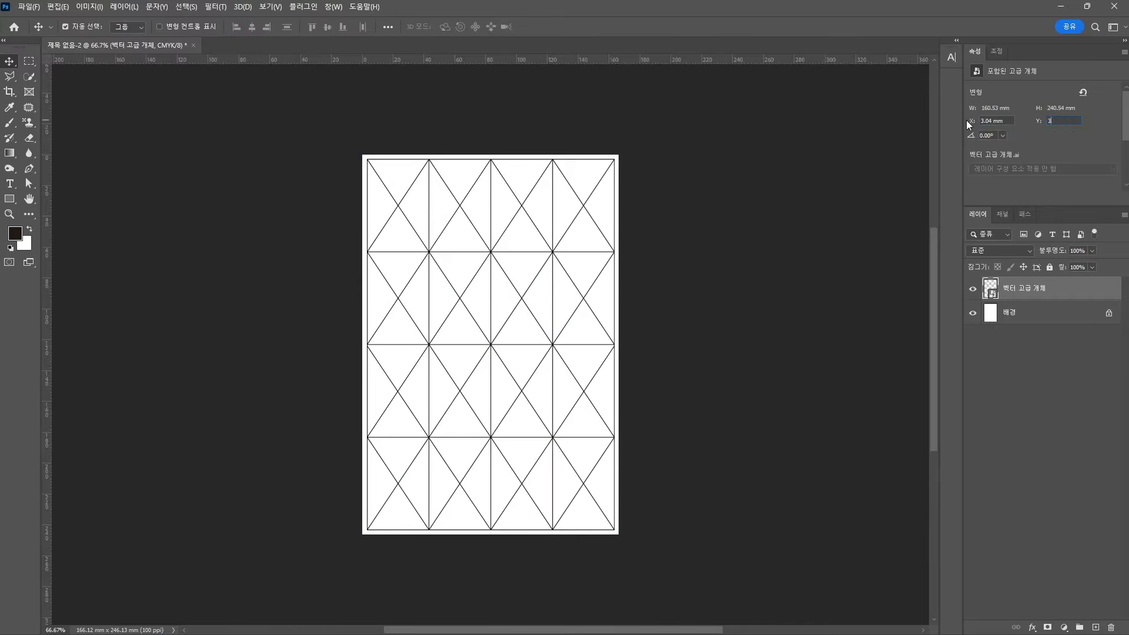
key("Return")
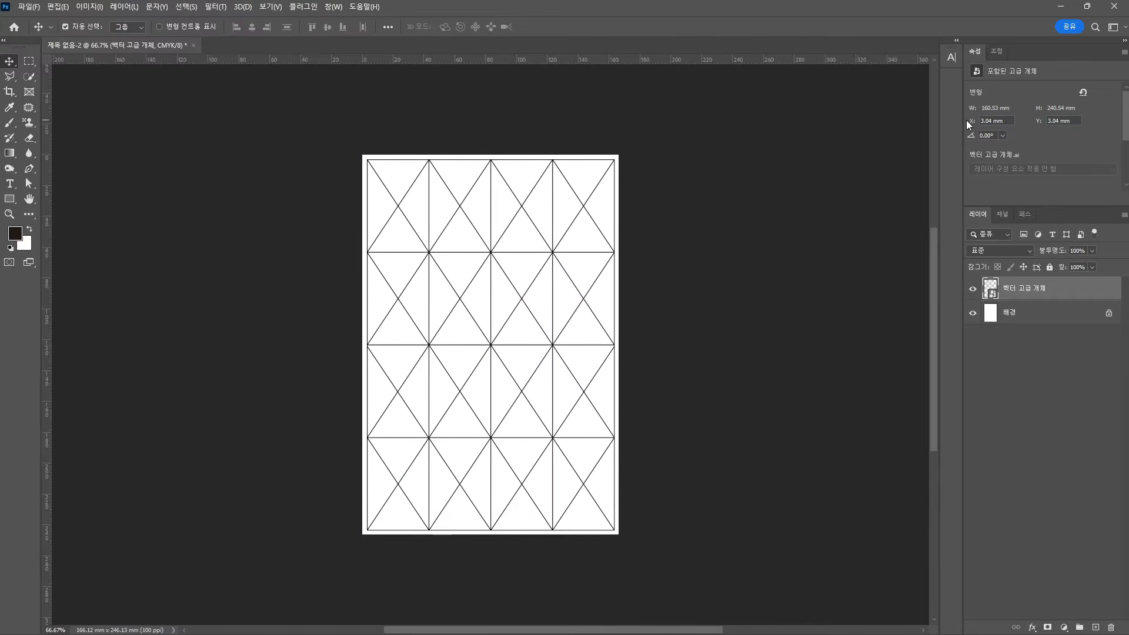
Rename the pasted grid layer to 가이드
double_click(1037, 290)
type("가이드")
key("Return")
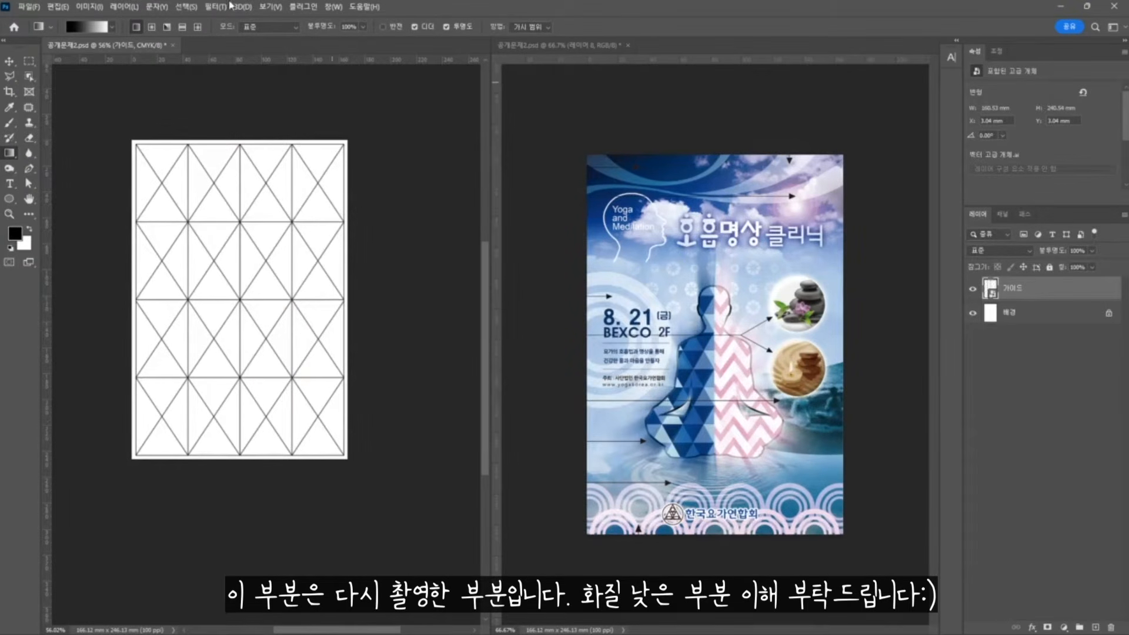
Open the sky photo 이미지(01).jpg and float its window so the grid document stays visible
left_click(28, 7)
left_click(39, 32)
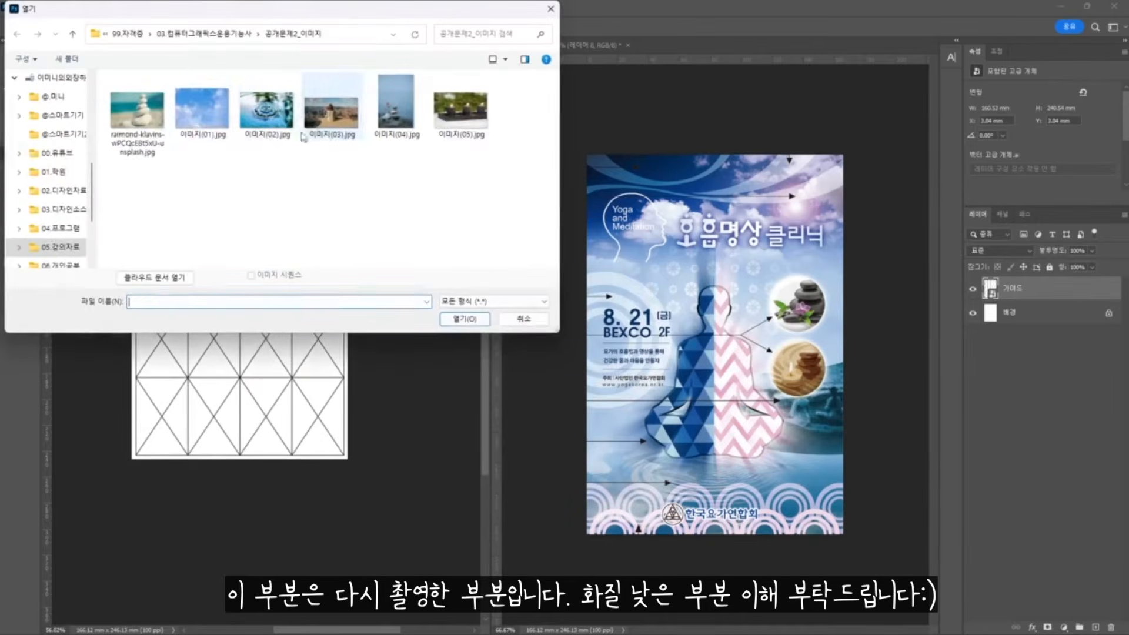
double_click(206, 111)
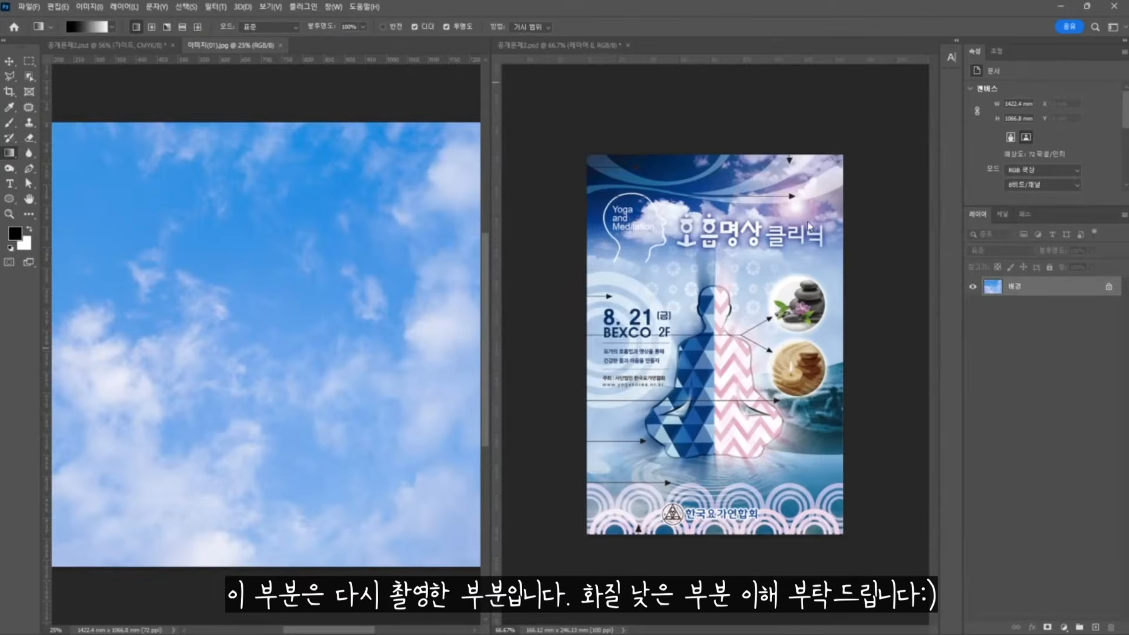
left_click_drag(223, 49, 217, 82)
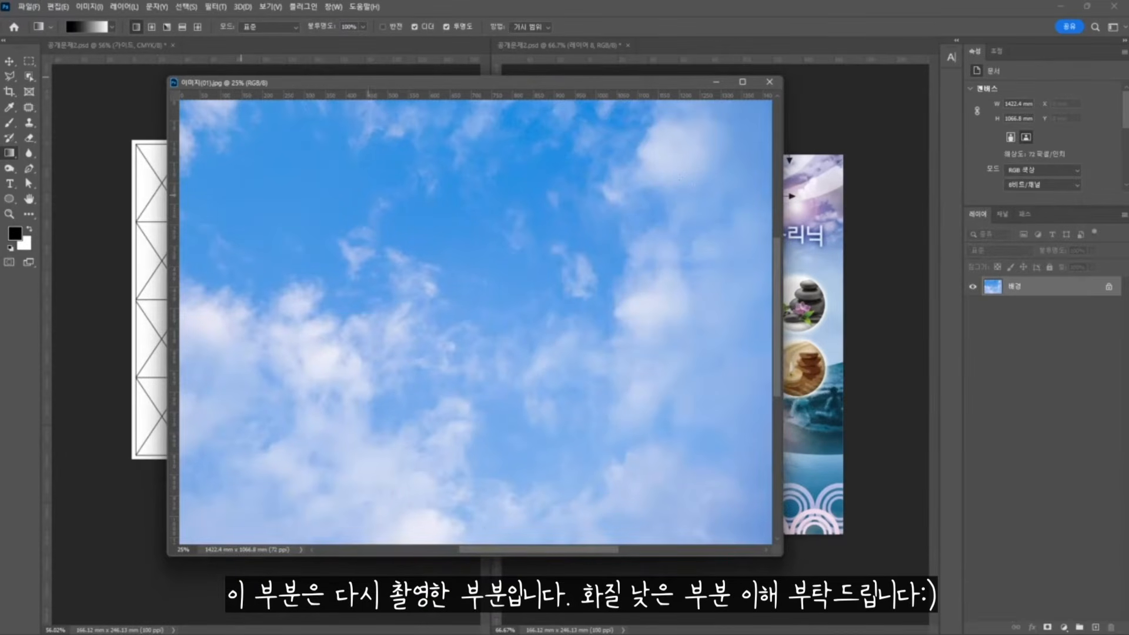
left_click_drag(219, 83, 311, 112)
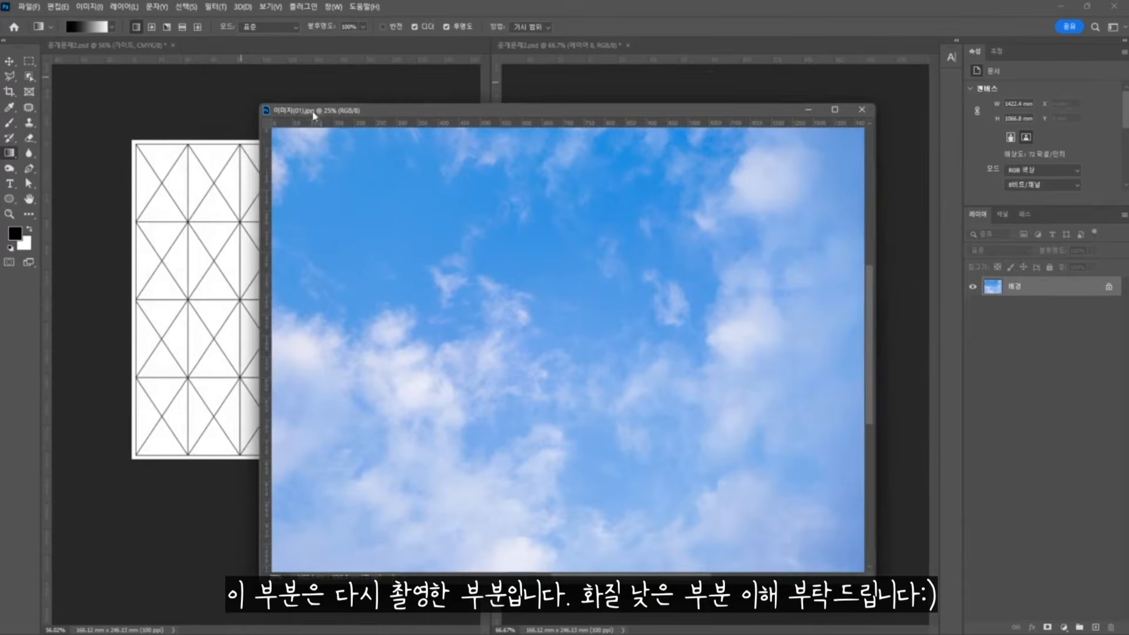
Place the sky photo into the grid document as a new layer and close the source image
left_click(11, 62)
left_click_drag(360, 245, 175, 243)
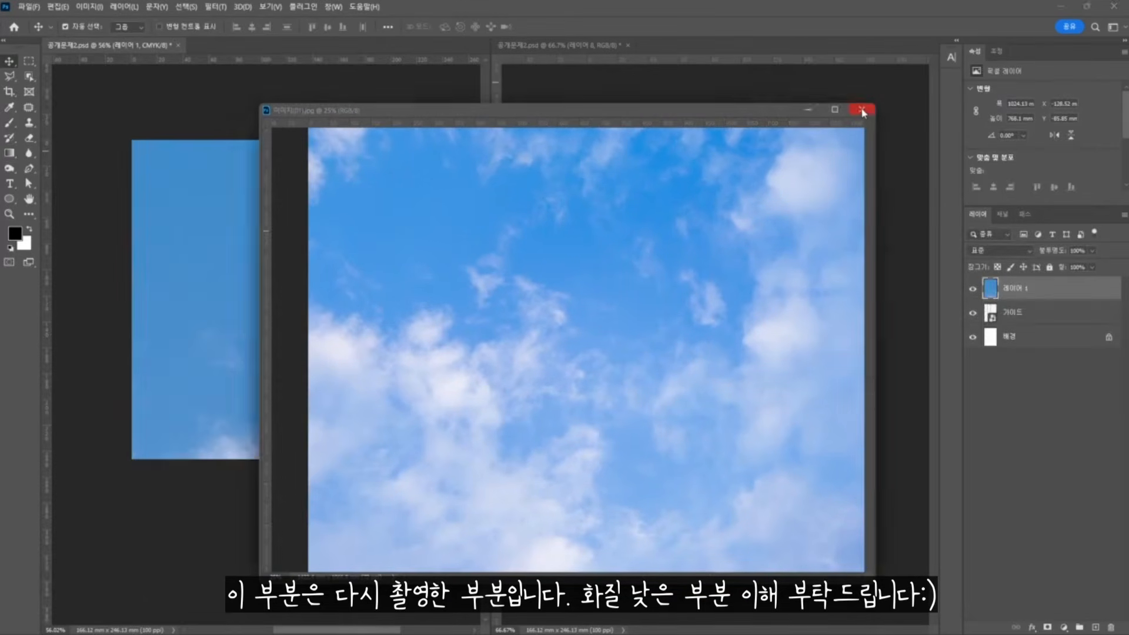
left_click(862, 110)
Scale the sky layer down to about 168 mm wide and position it across the upper part of the canvas
key("ctrl+t")
key("ctrl+minus")
key("ctrl+minus")
key("ctrl+minus")
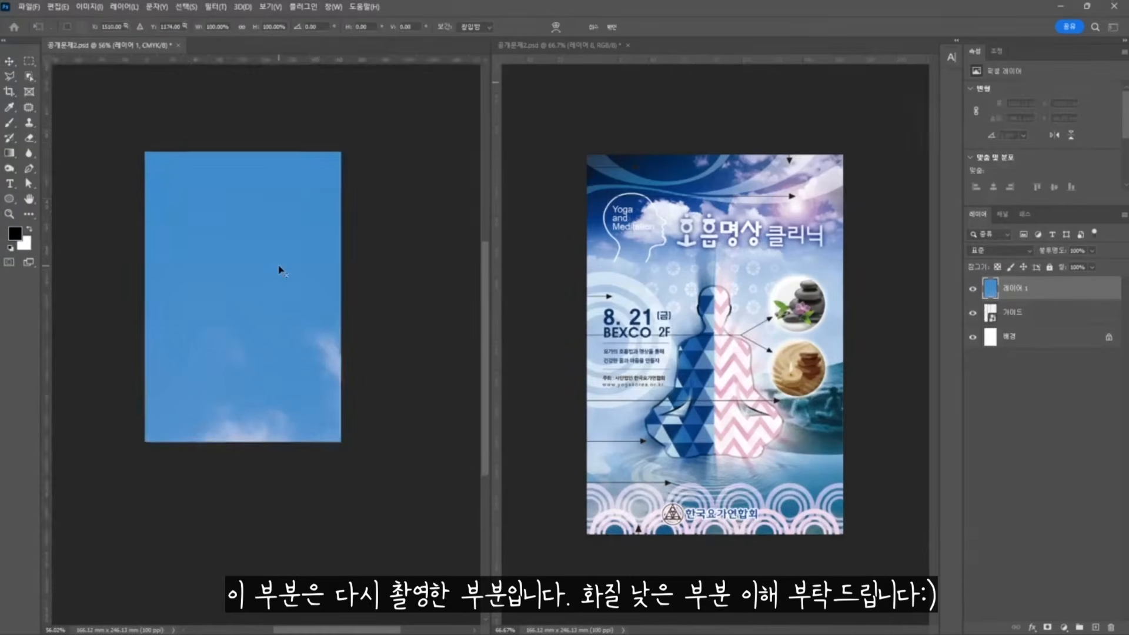
left_click_drag(142, 162, 365, 328)
left_click_drag(400, 367, 251, 218)
left_click_drag(335, 175, 316, 348)
key("Return")
scroll(357, 250, "up", 11)
left_click_drag(329, 215, 330, 220)
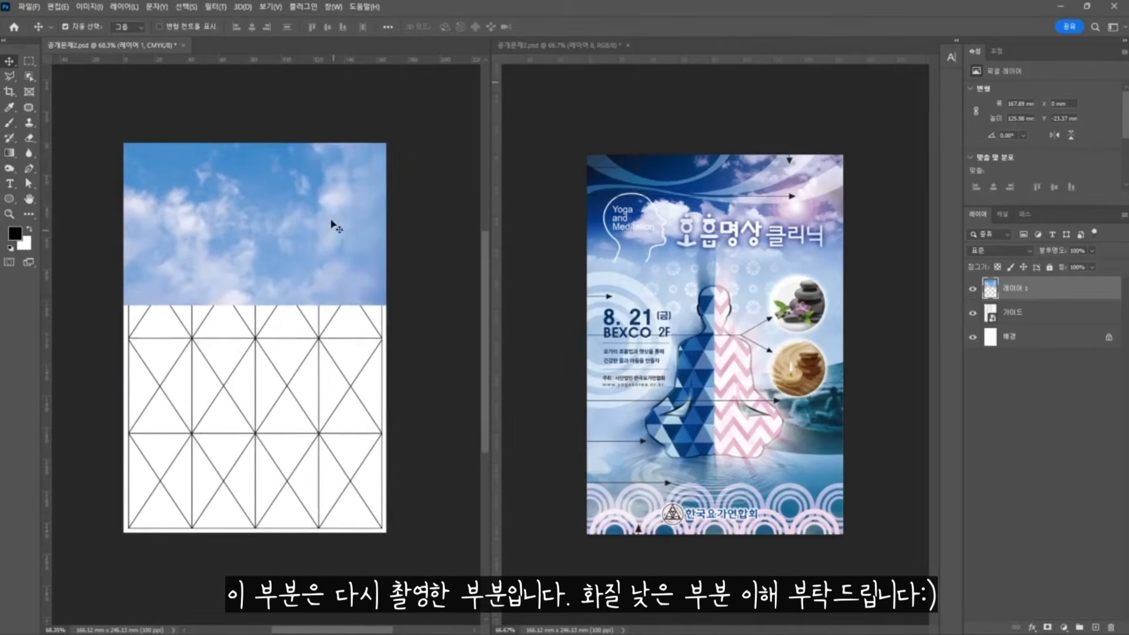
left_click(225, 7)
mouse_move(293, 170)
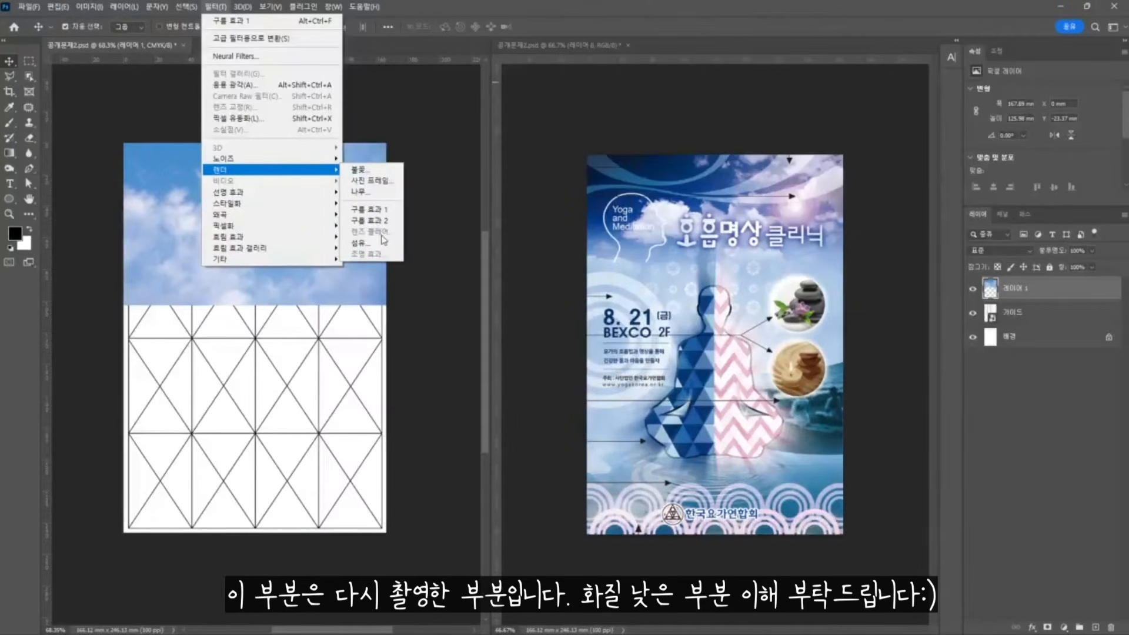
left_click(192, 110)
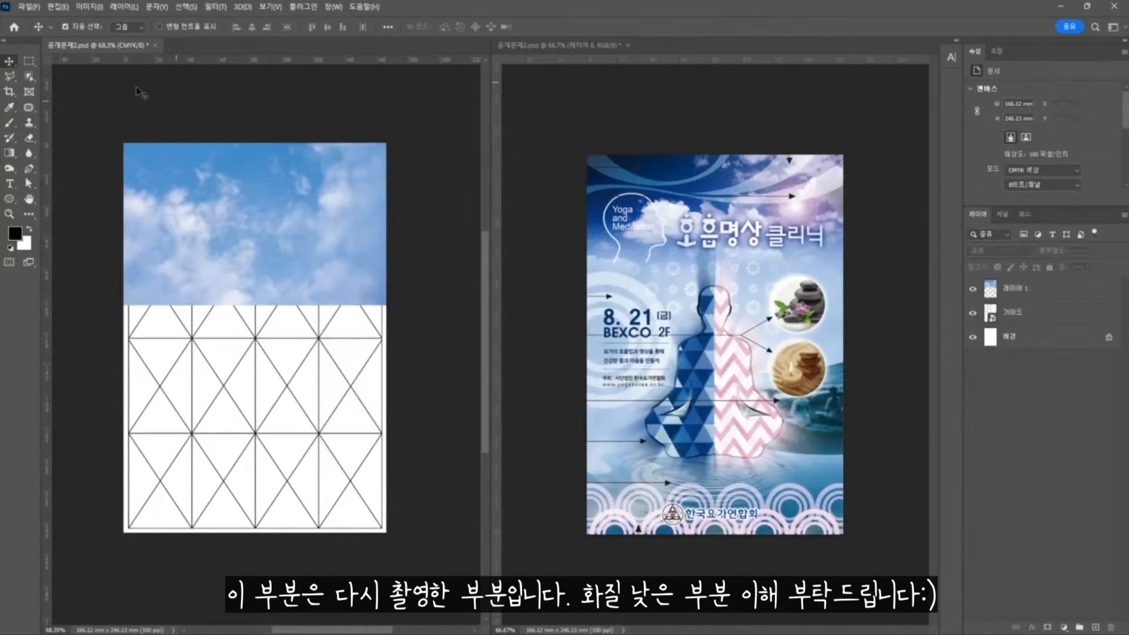
Convert the grid document to RGB colour mode without flattening the layers or rasterizing the smart object
left_click(89, 8)
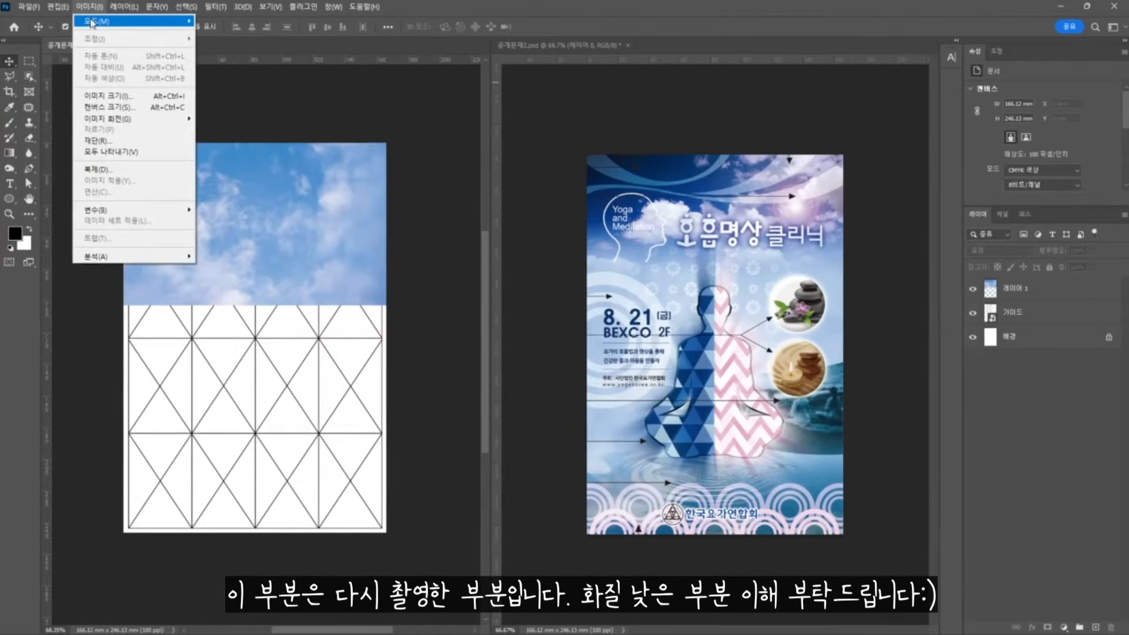
mouse_move(91, 22)
left_click(242, 65)
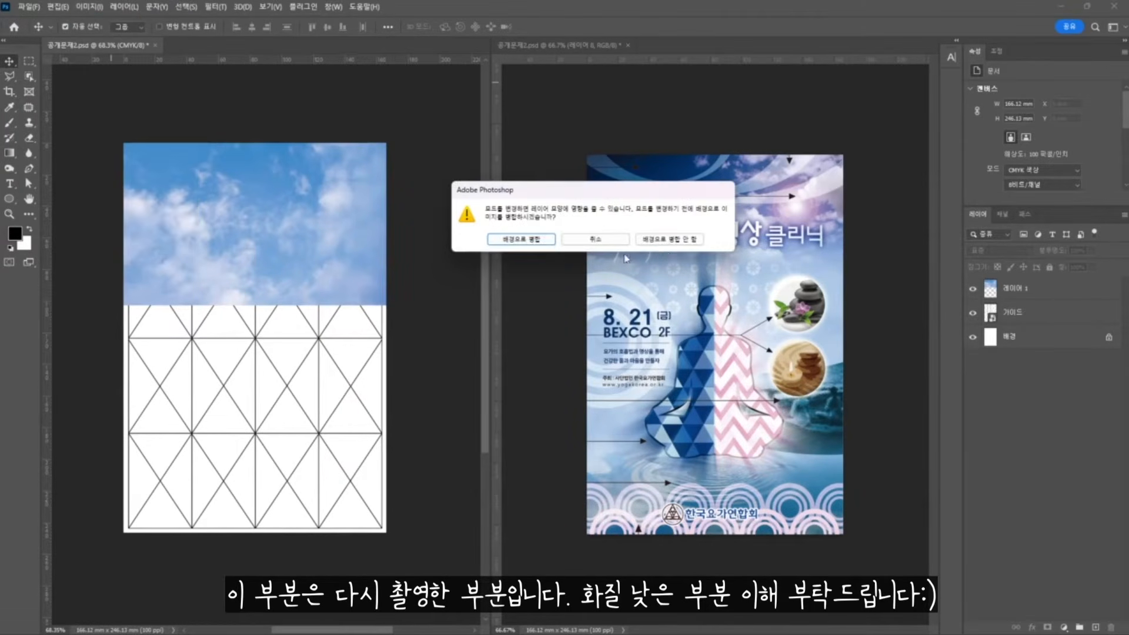
left_click(683, 242)
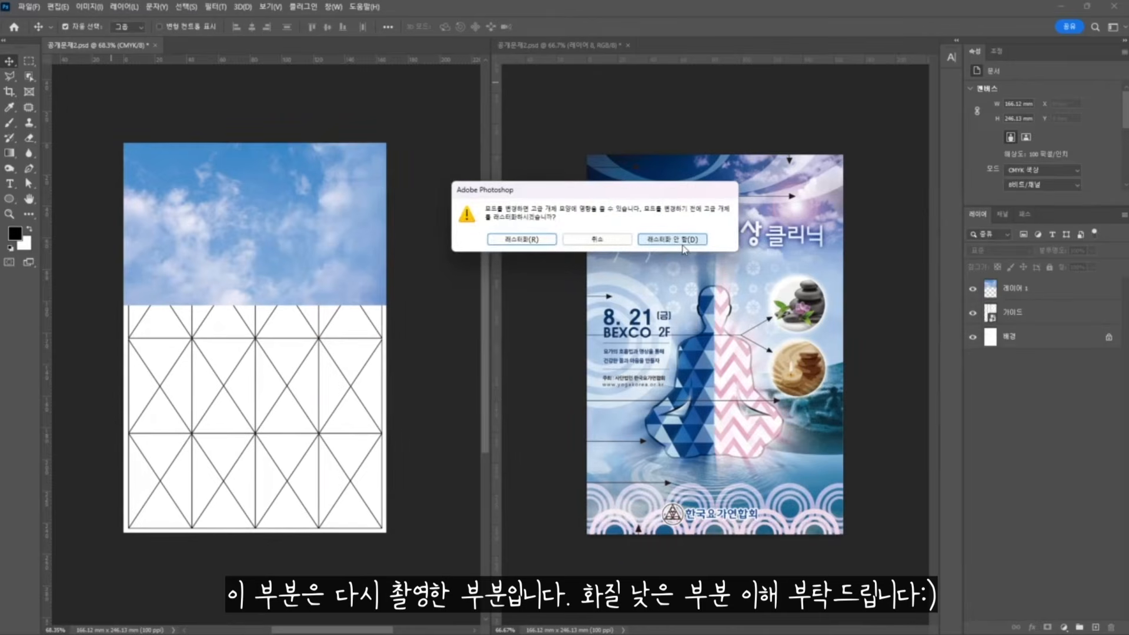
left_click(683, 239)
Render a 50-300mm zoom lens flare at 100% brightness near the upper-right part of the sky layer
left_click(283, 214)
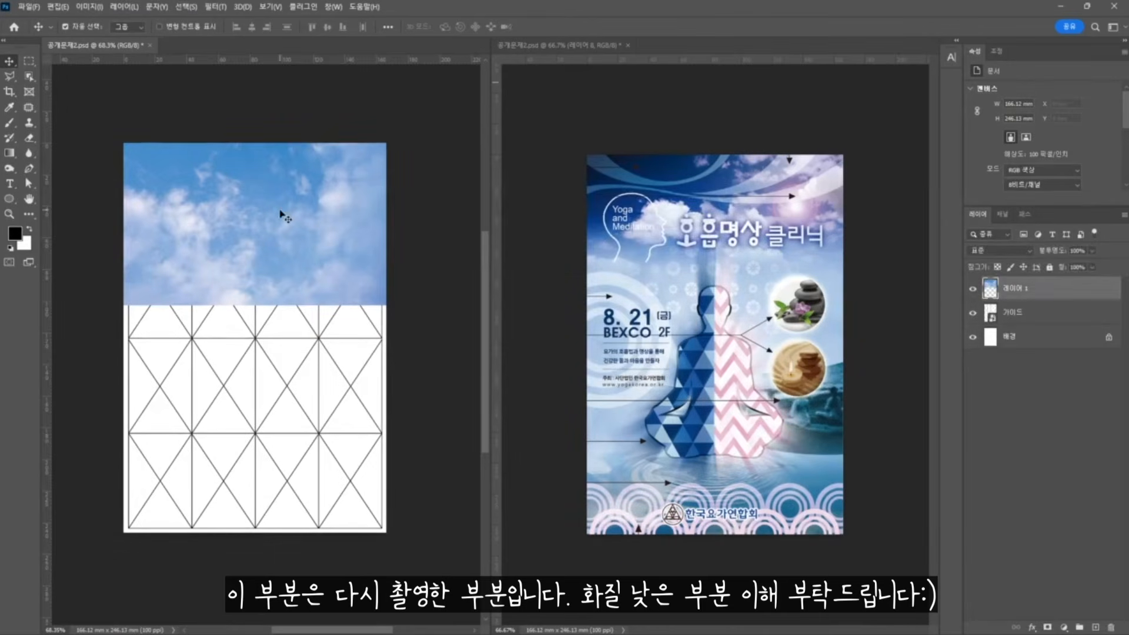
left_click(215, 7)
mouse_move(273, 170)
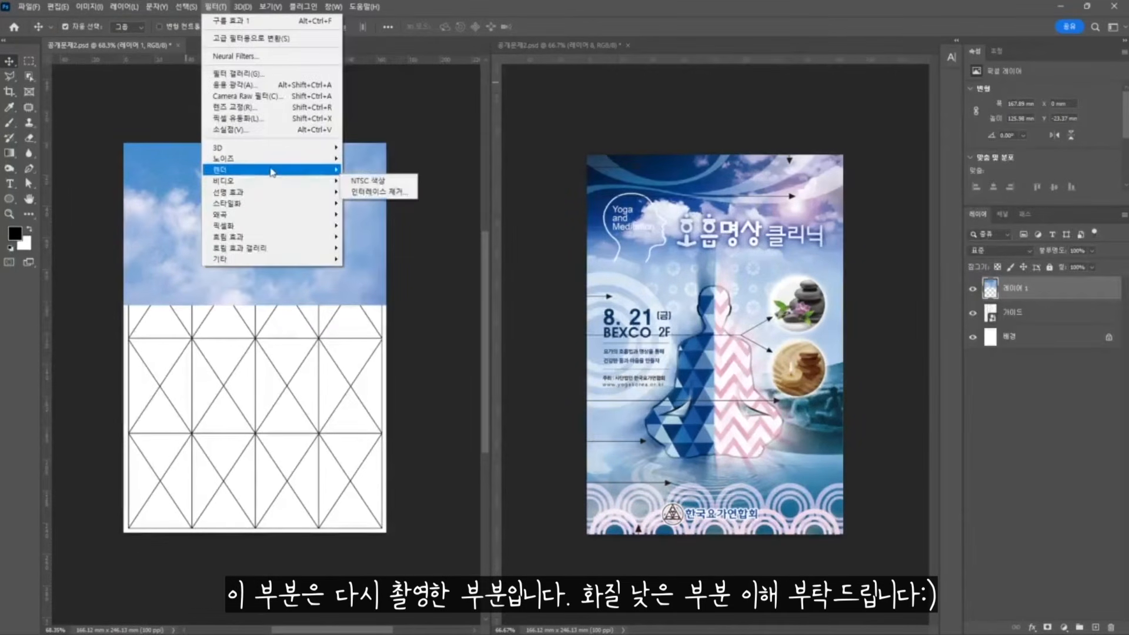
left_click(371, 231)
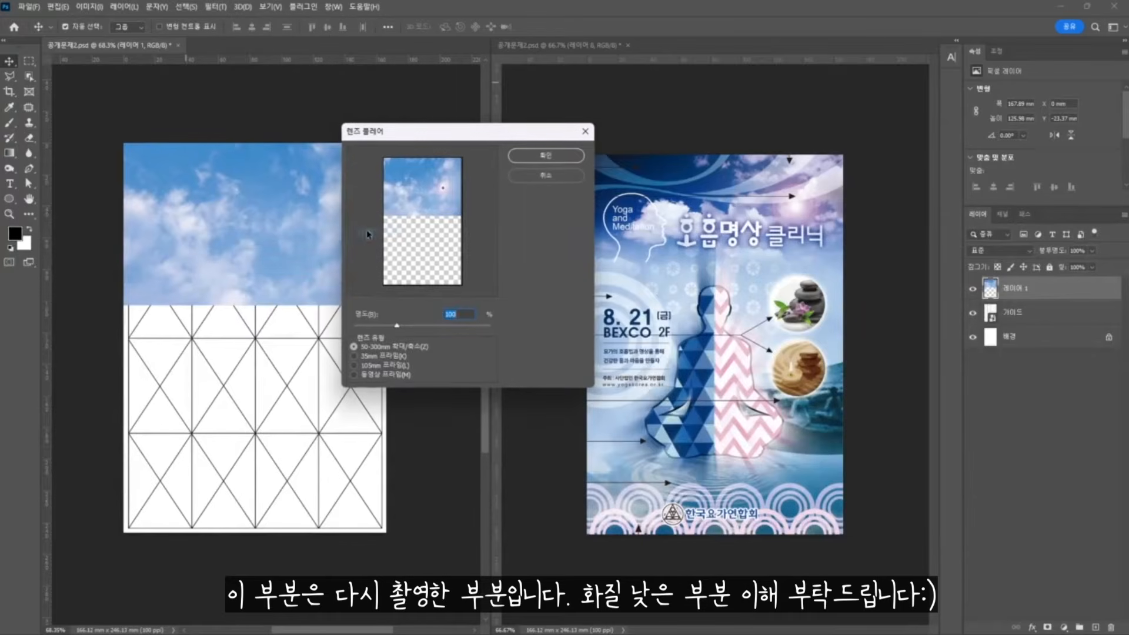
left_click_drag(432, 136, 510, 135)
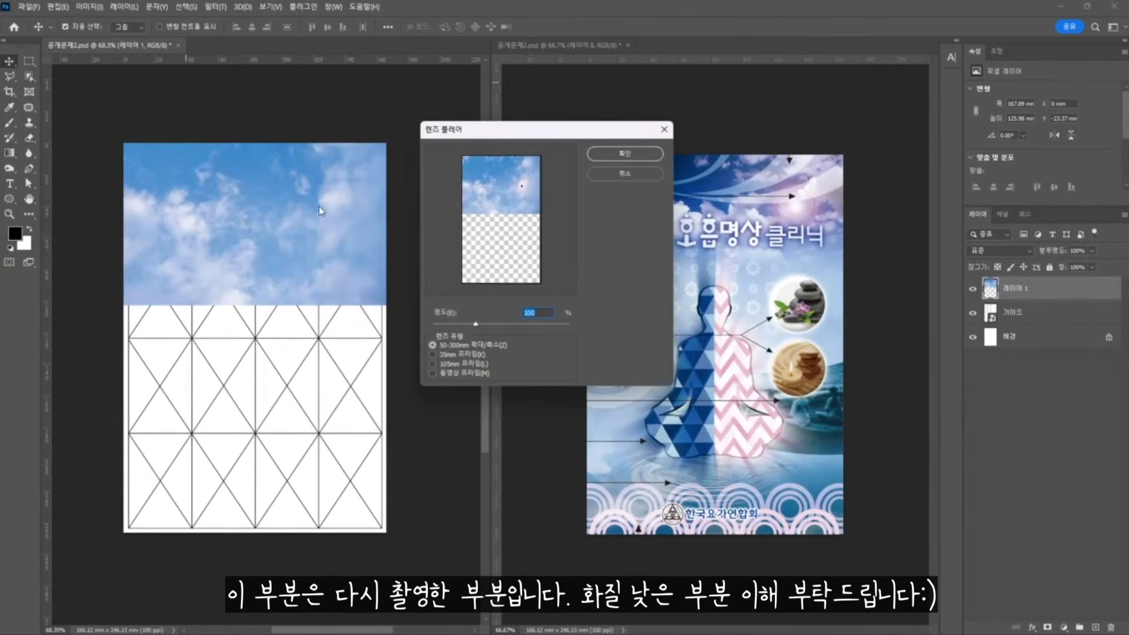
left_click_drag(521, 186, 520, 181)
left_click(626, 155)
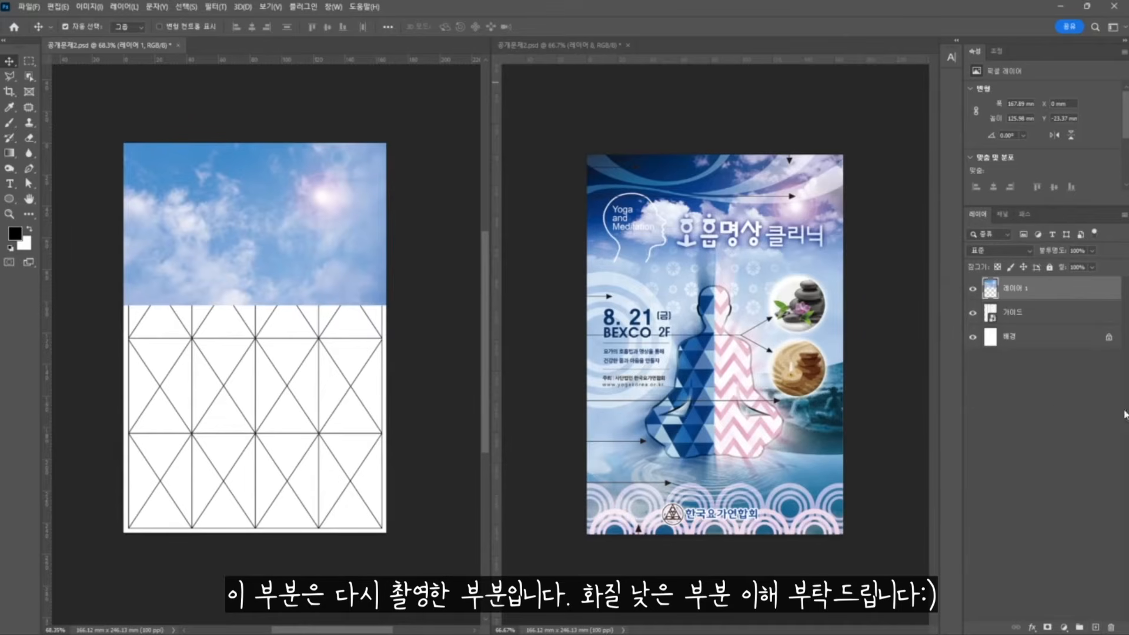
Add a new layer above the sky and set the gradient's start colour to C0 M0 Y0 K0
left_click(1096, 628)
left_click(9, 154)
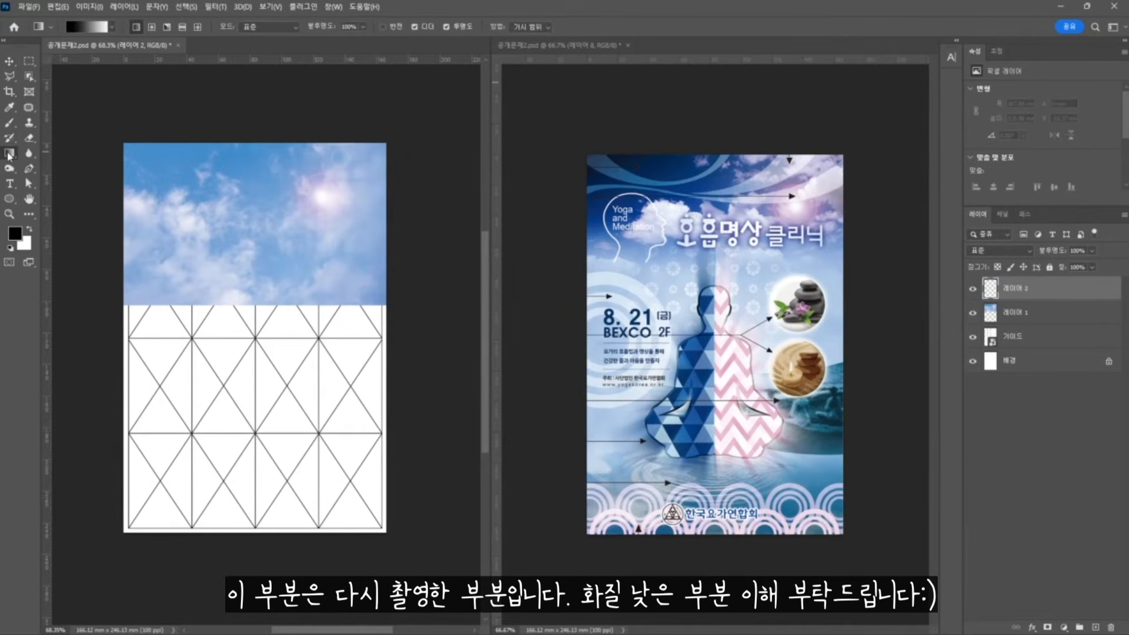
left_click(80, 35)
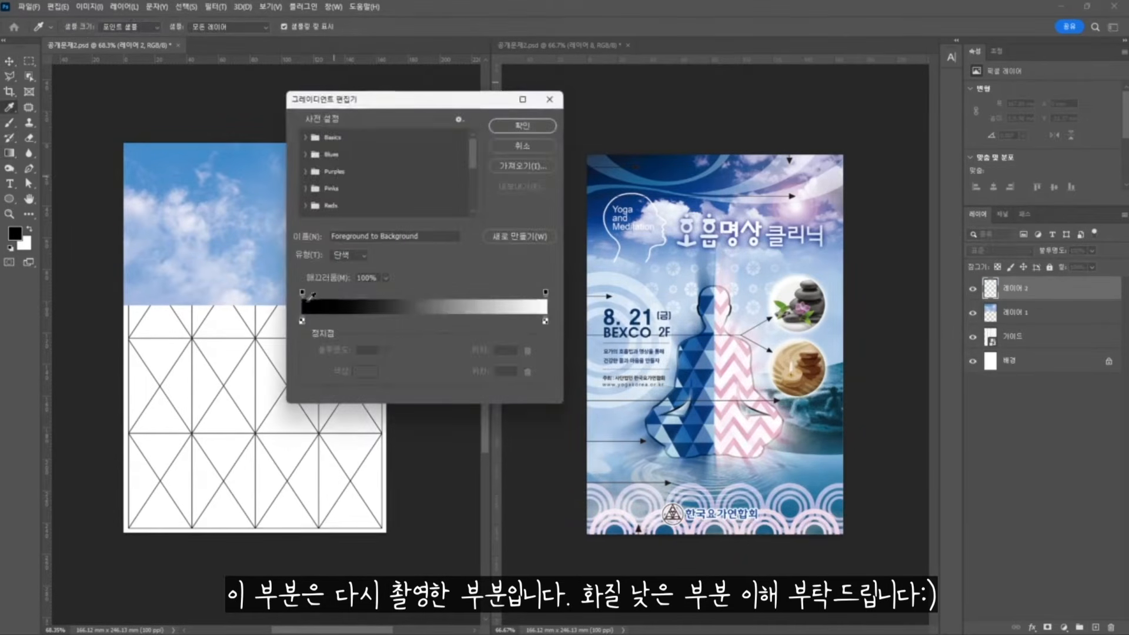
left_click(301, 322)
left_click(362, 372)
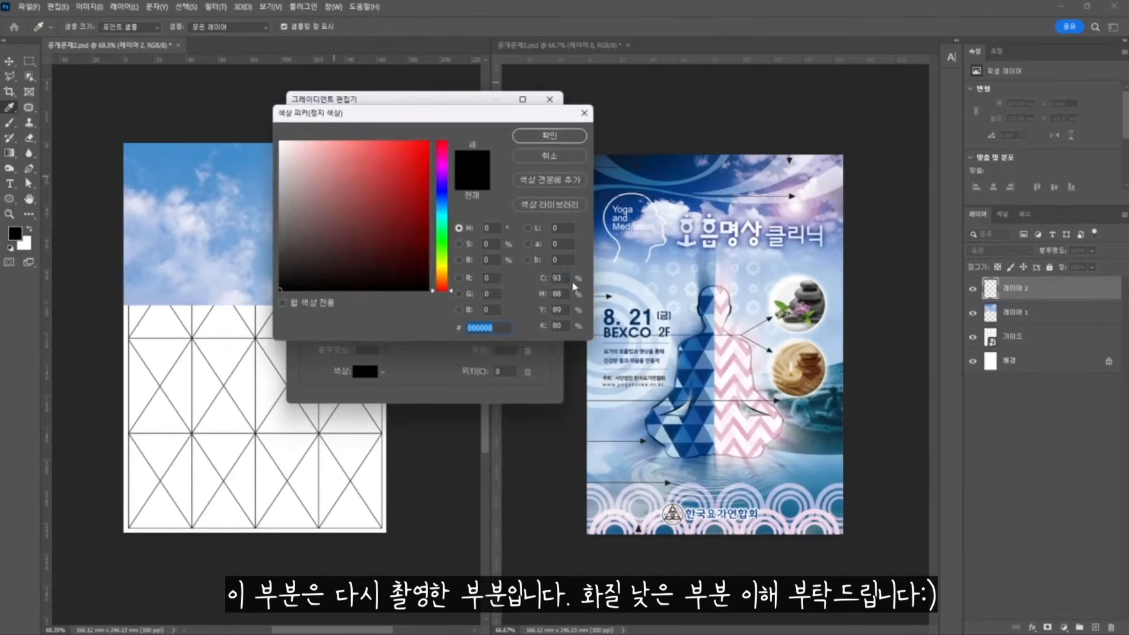
left_click(556, 278)
type("0")
key("Tab")
type("0")
key("Tab")
type("0")
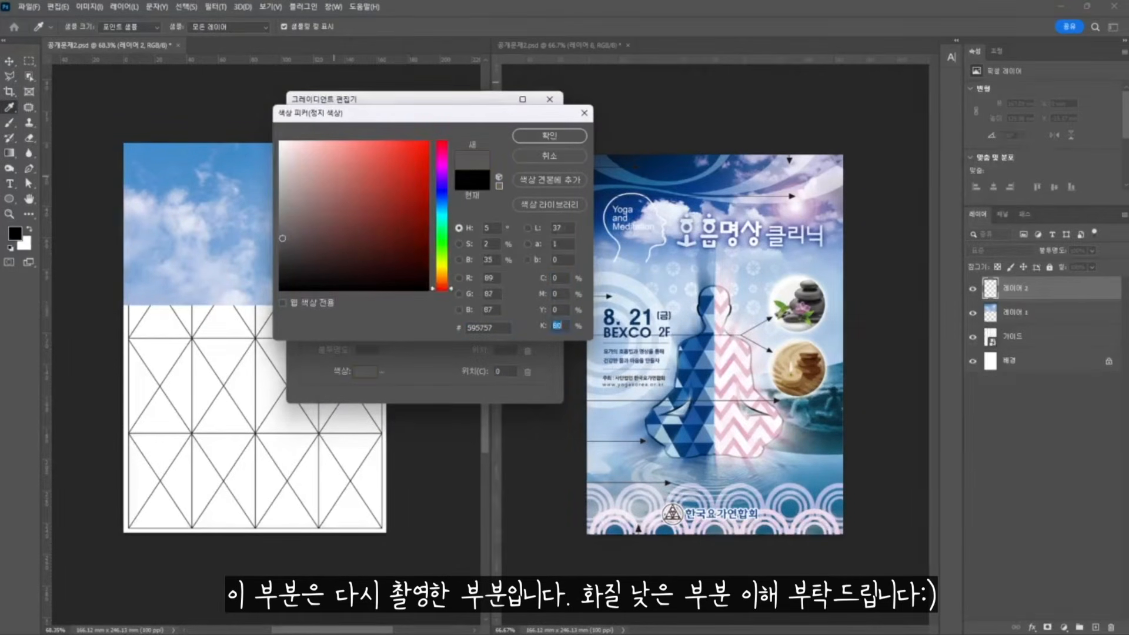
key("Tab")
type("0")
key("Return")
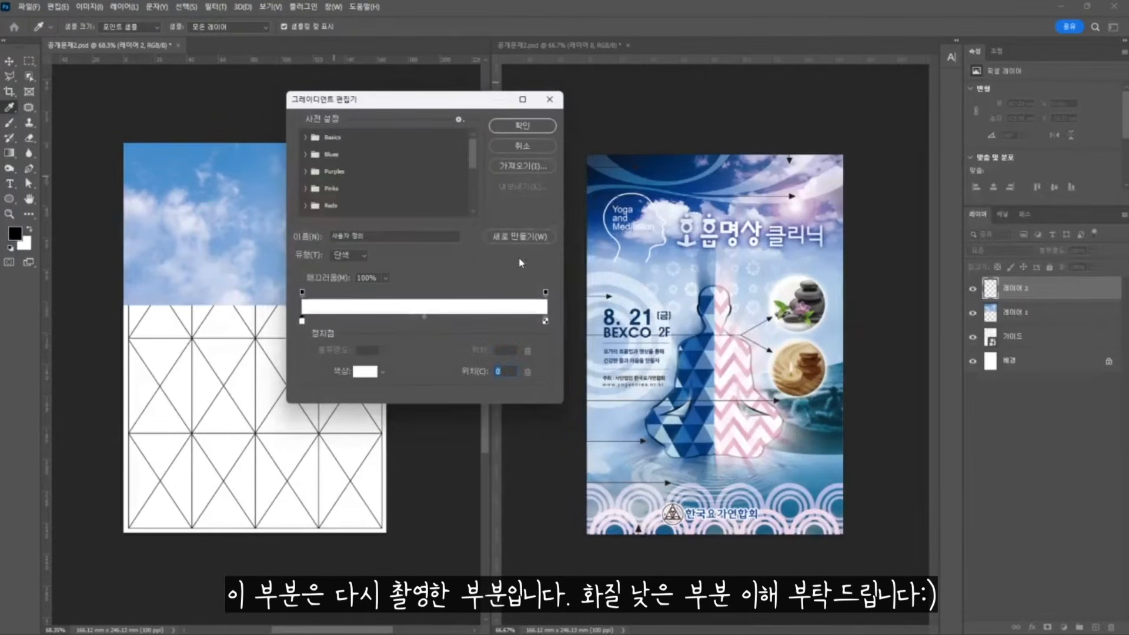
Set the gradient's end colour to C30 M10 Y0 K0 and fill the new layer with the gradient from top to bottom
left_click(545, 321)
left_click(365, 371)
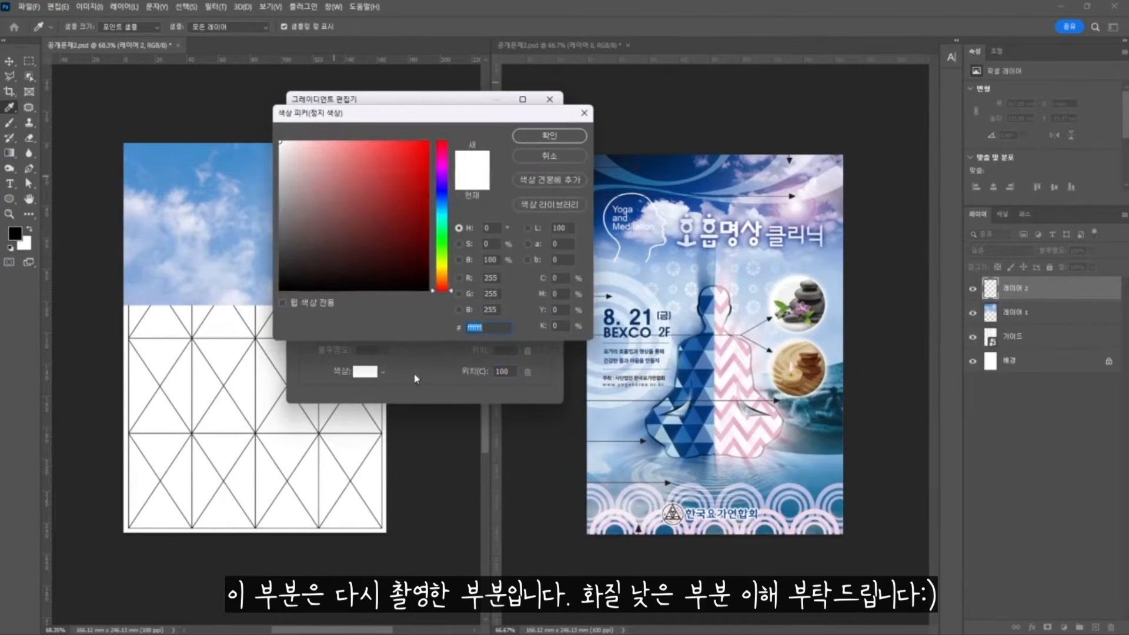
left_click(558, 282)
type("30")
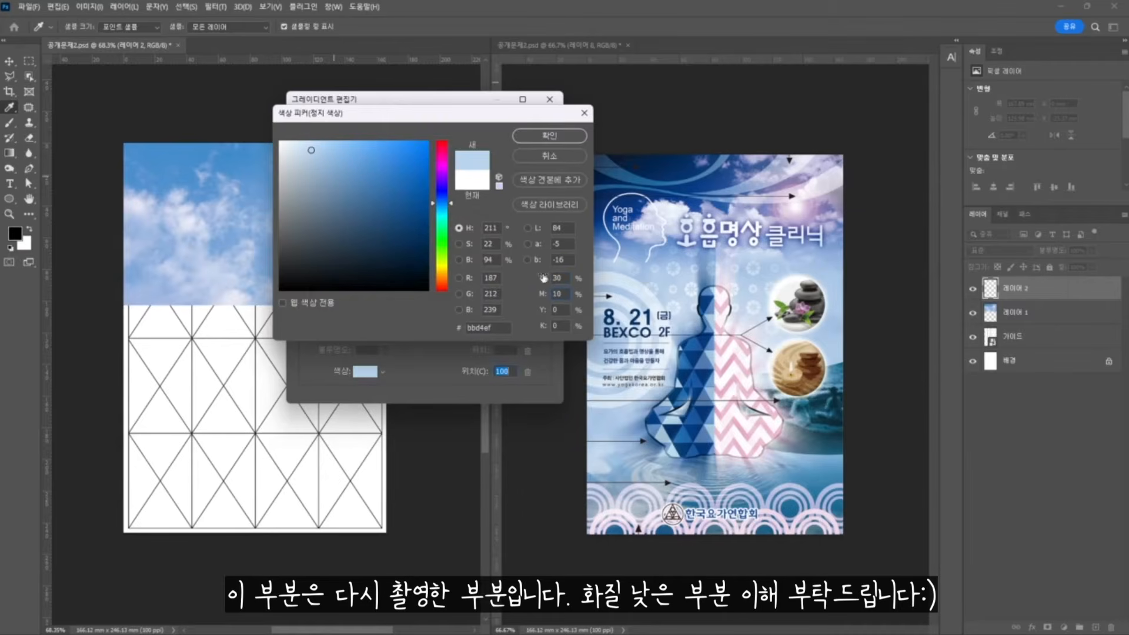
key("Return")
key("Return")
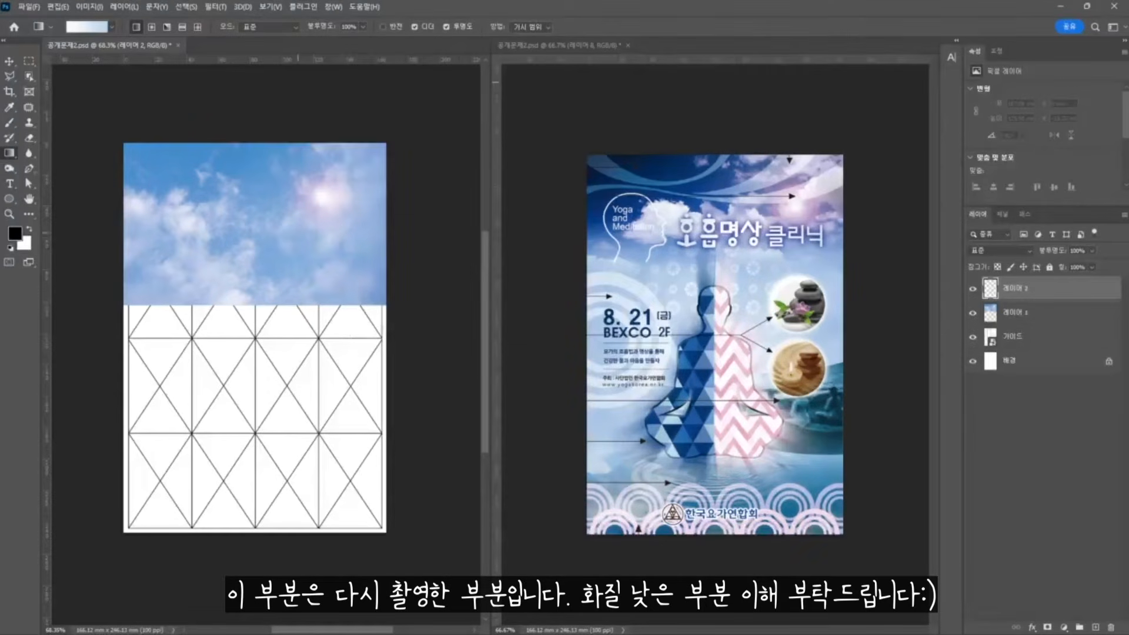
left_click_drag(234, 190, 241, 425)
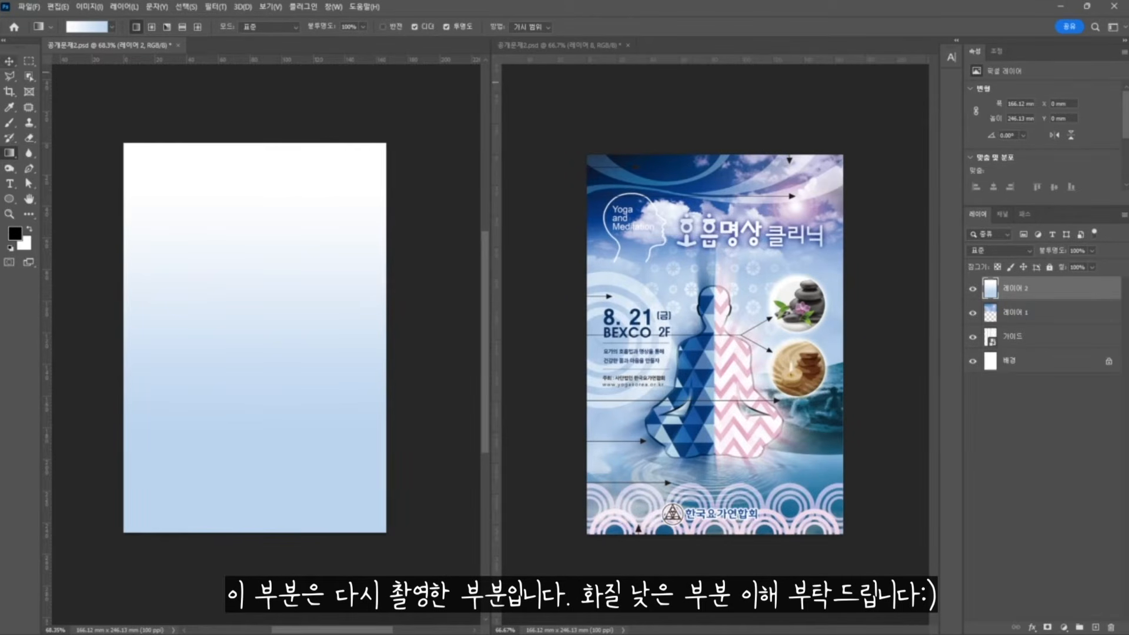
left_click(10, 61)
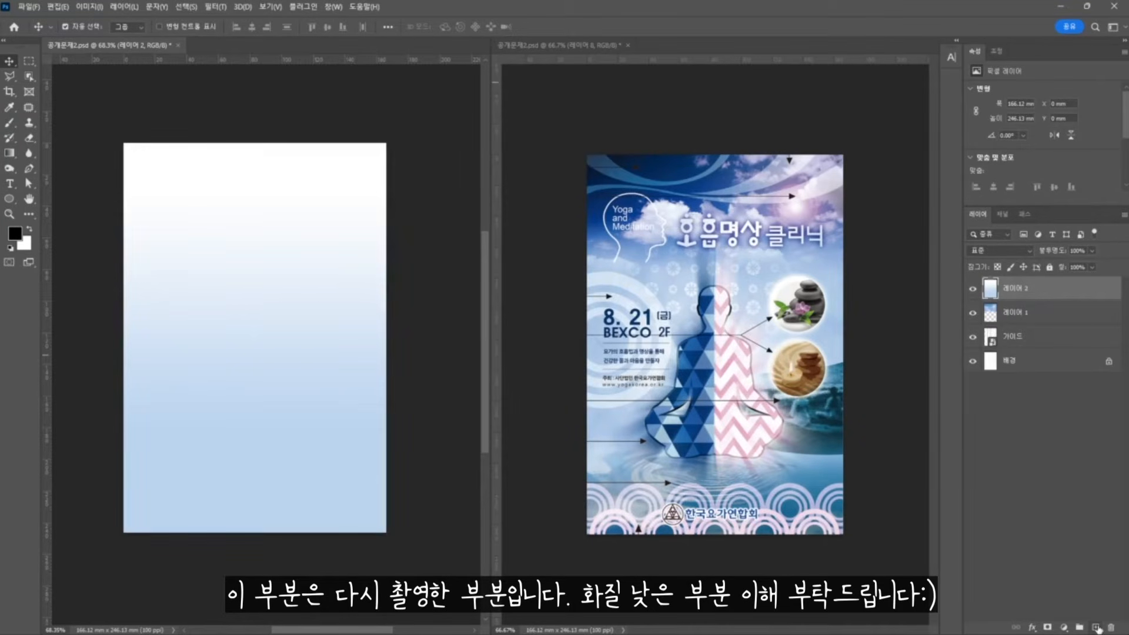
Add a new layer above the gradient, try the Clouds filter (구름 효과 1) on it and undo the render
left_click(1096, 627)
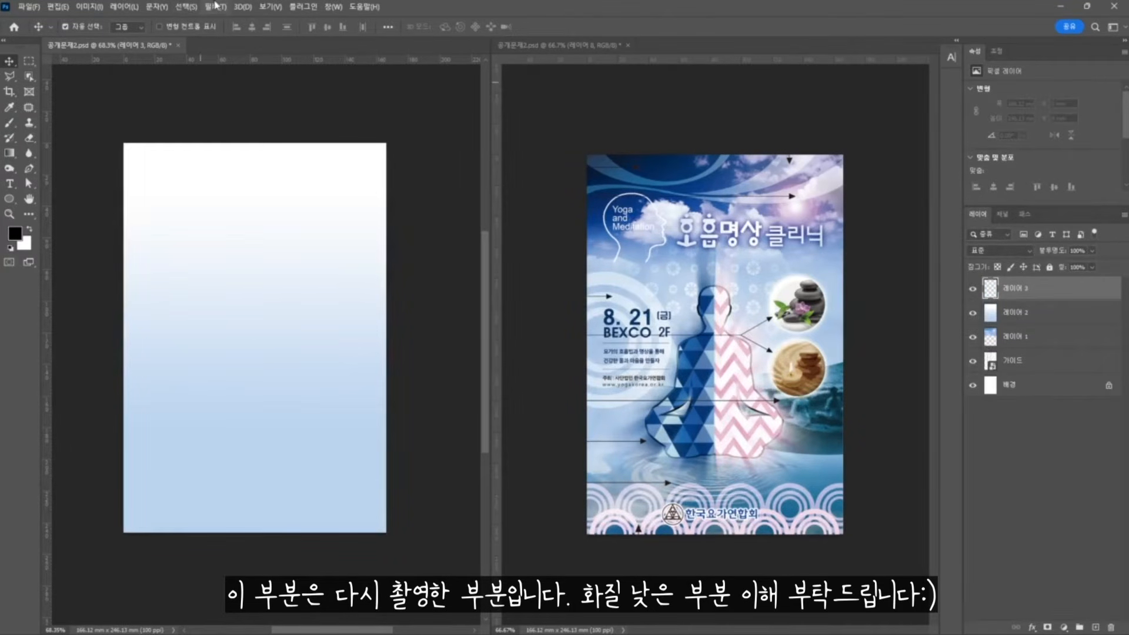
left_click(215, 7)
mouse_move(249, 170)
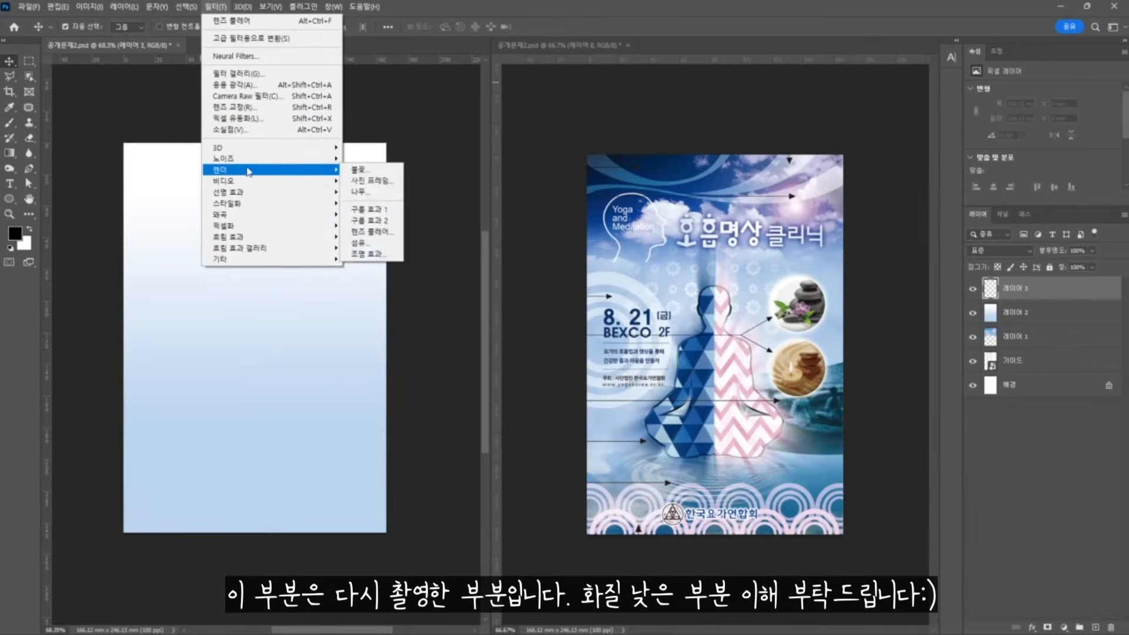
left_click(376, 209)
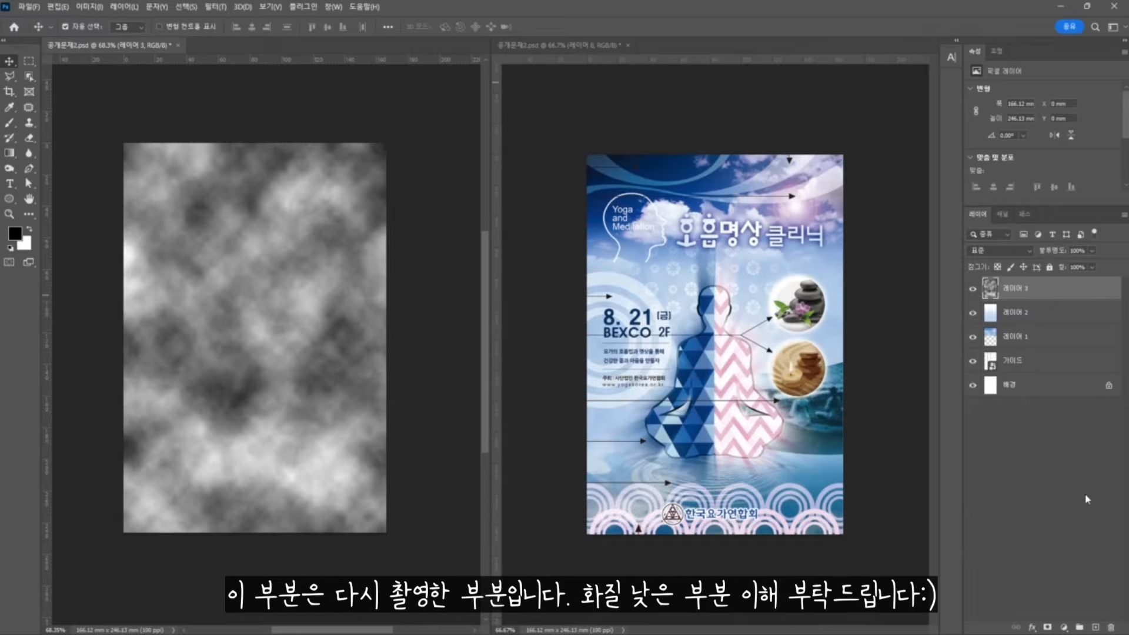
key("ctrl+z")
Try the Difference Clouds filter (구름 효과 2) on the empty layer and on the gradient layer, and undo it
left_click(216, 7)
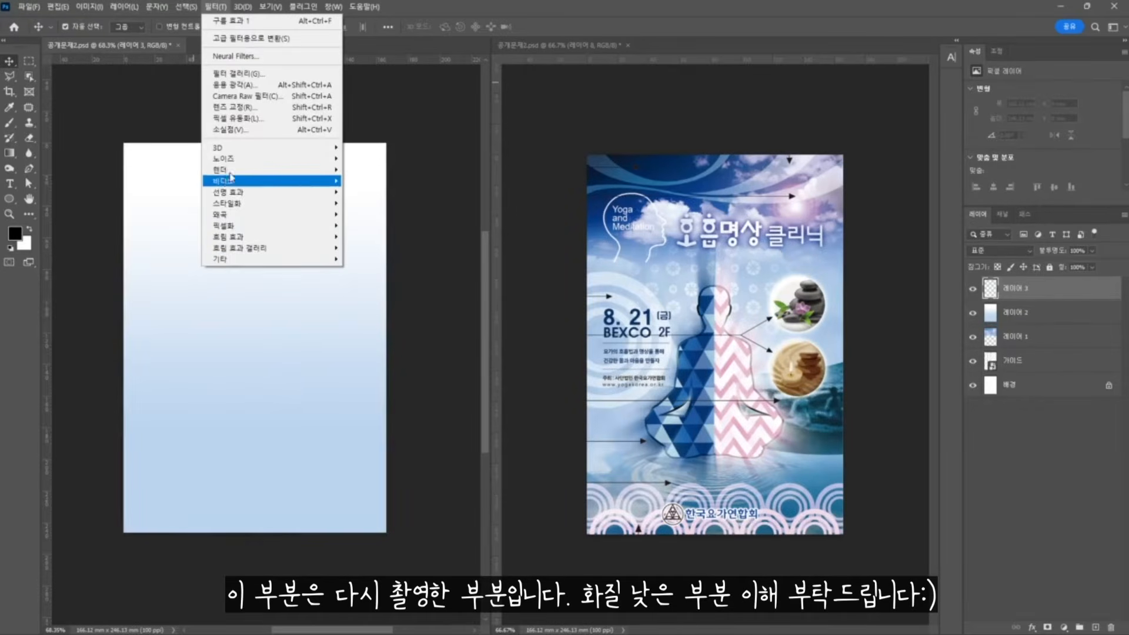
mouse_move(236, 170)
left_click(401, 223)
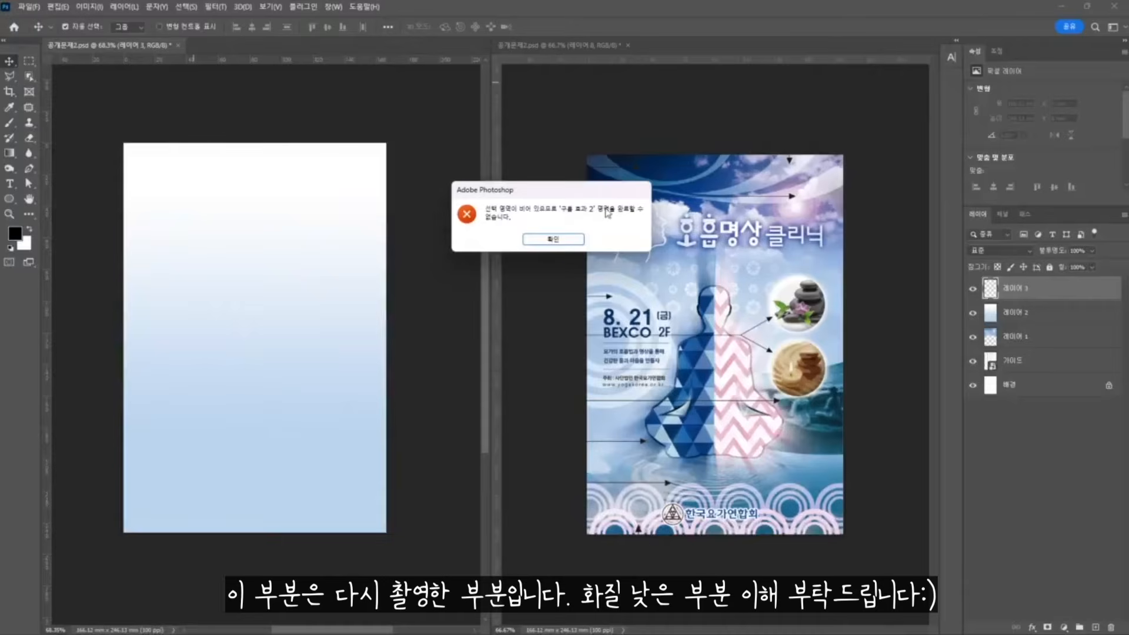
left_click(569, 242)
left_click(1019, 317)
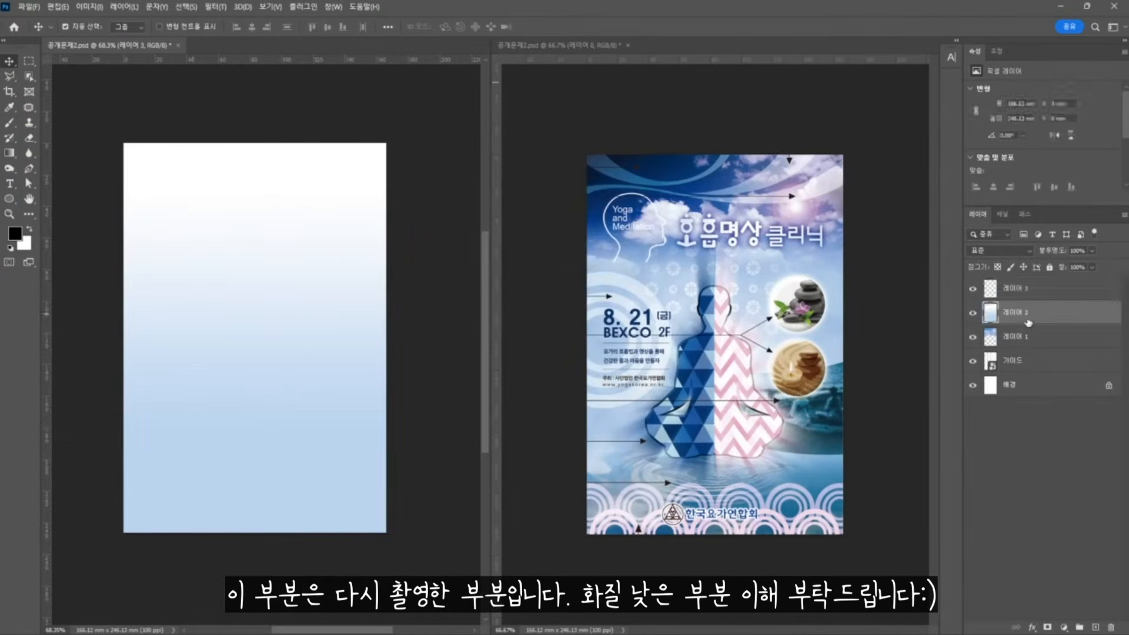
left_click(211, 6)
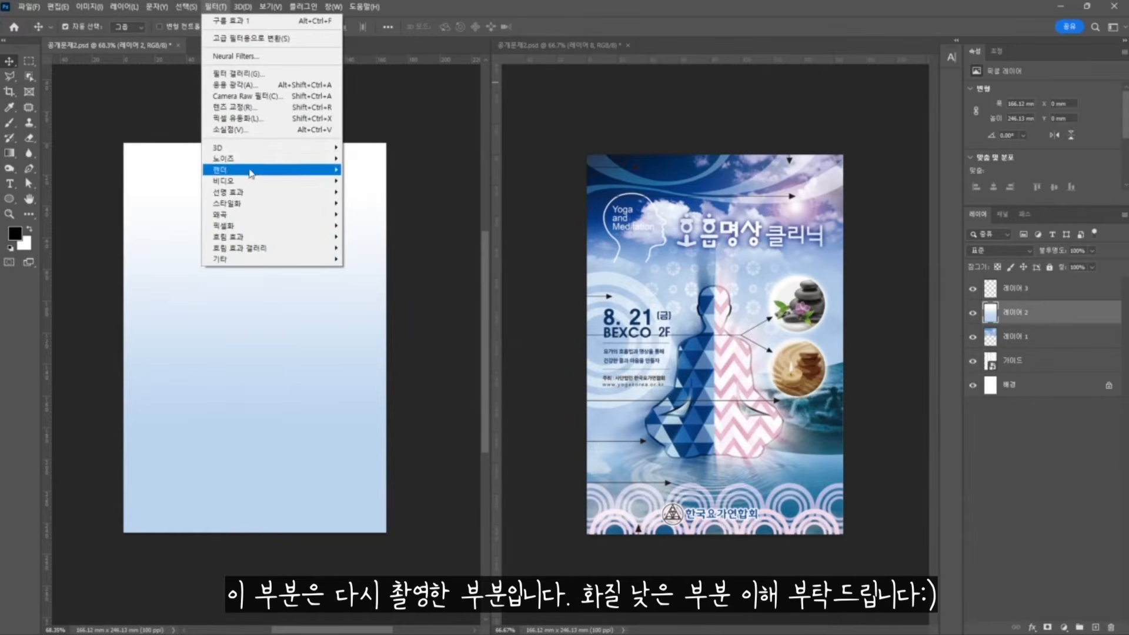
mouse_move(249, 171)
left_click(367, 220)
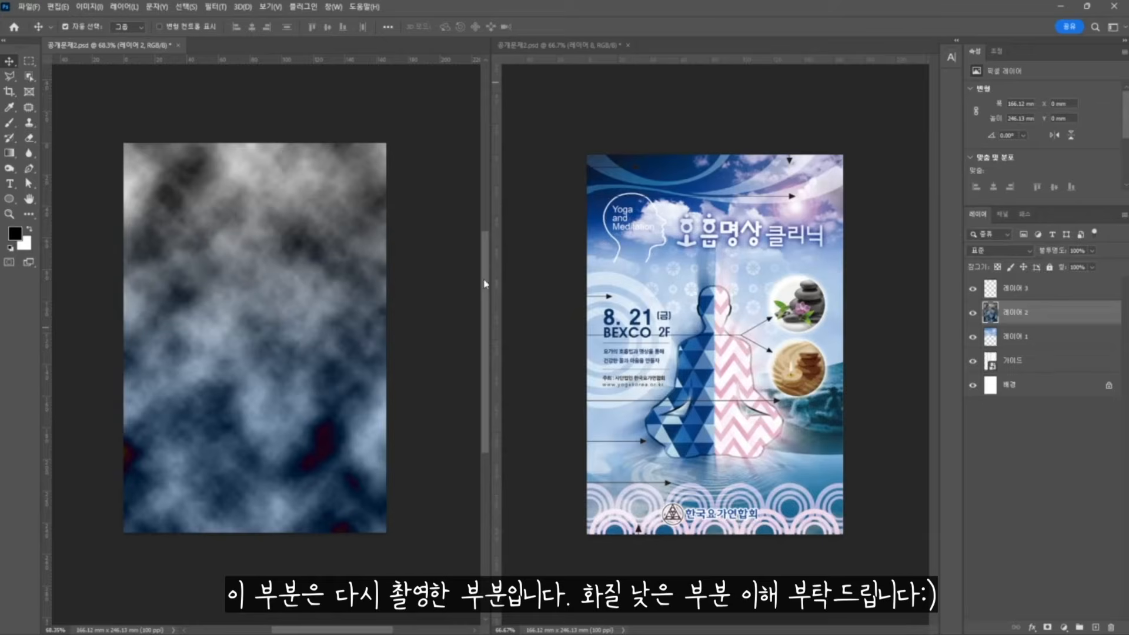
key("ctrl+z")
Set the foreground colour to C30 M10 Y0 K0
left_click(15, 233)
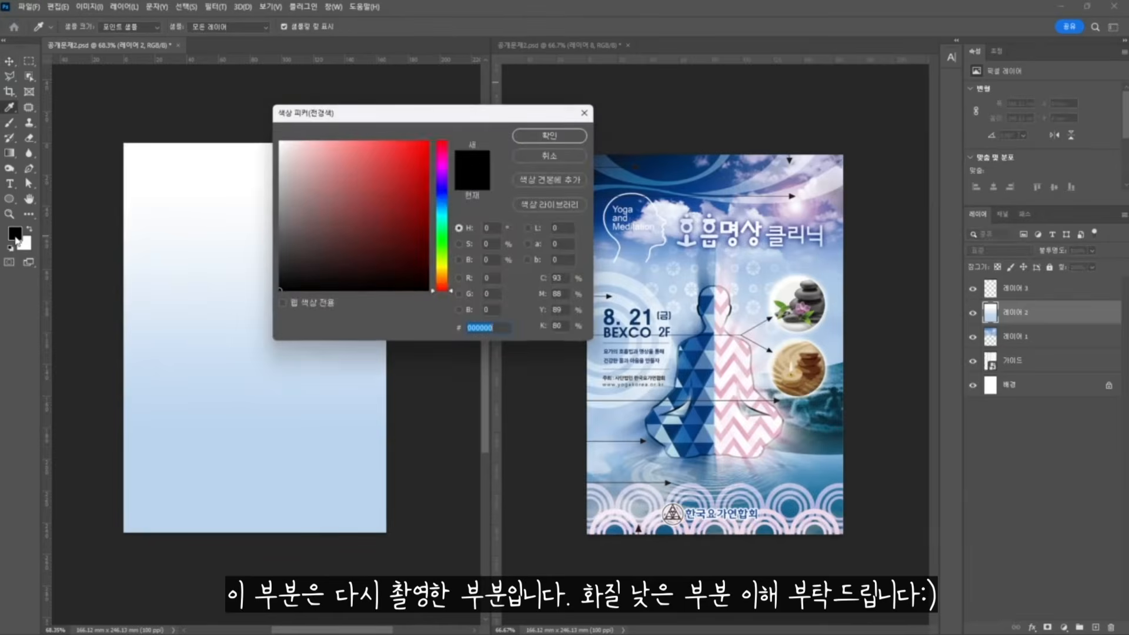
left_click(568, 277)
type("30")
key("Tab")
type("10")
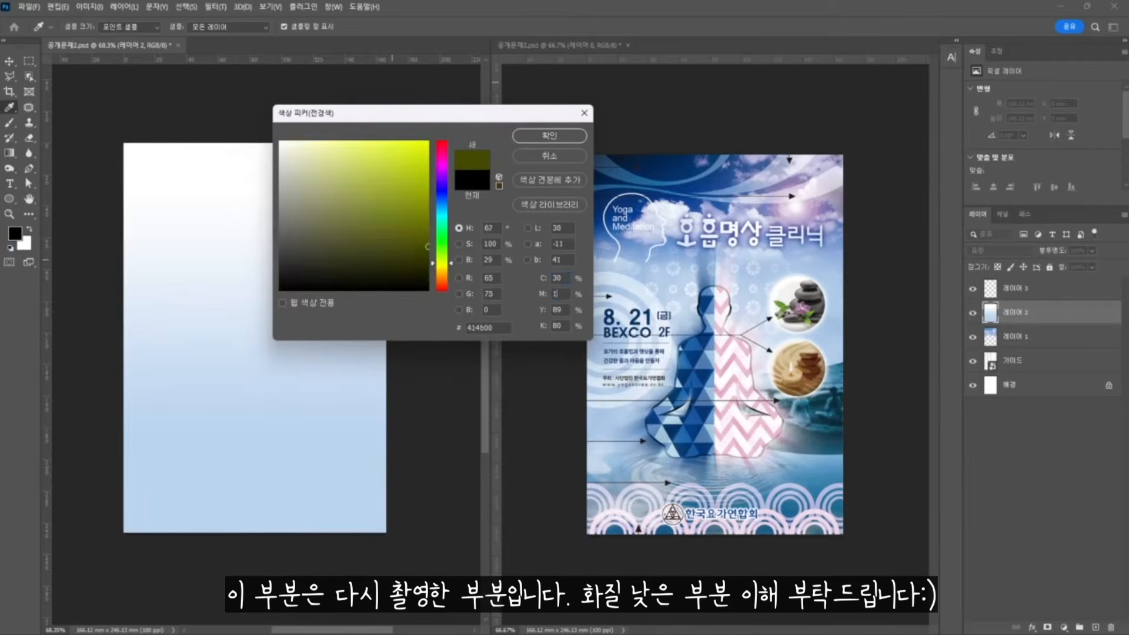
key("Tab")
type("0")
key("Tab")
type("0")
key("Return")
key("v")
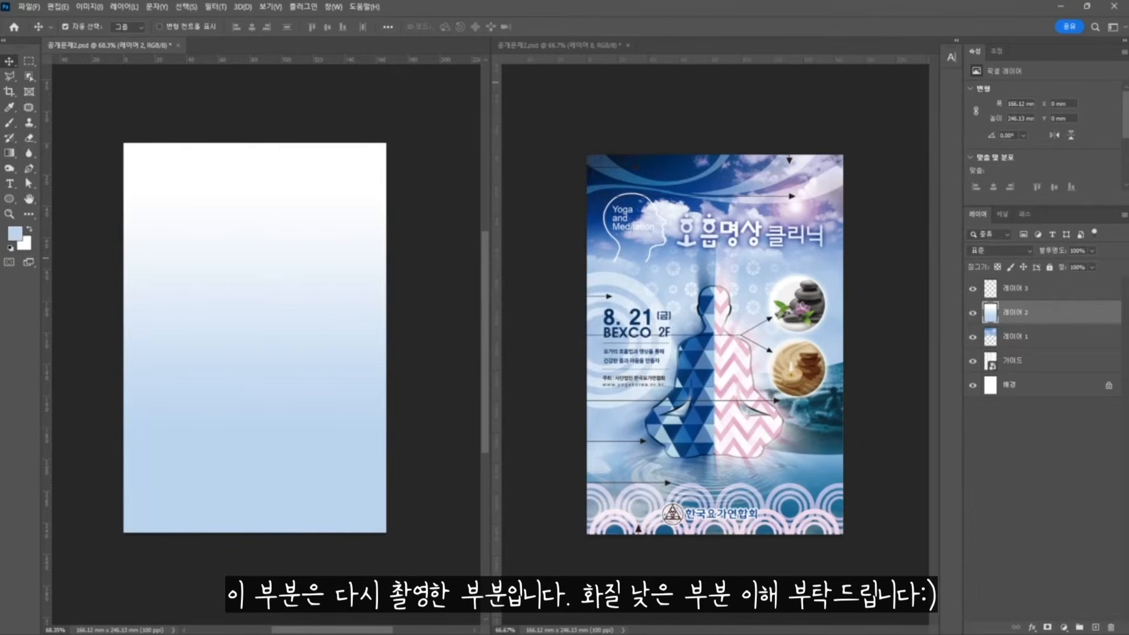
Try the Clouds filter (구름 효과 1) on the empty top layer with the light blue foreground colour and undo it
left_click(1058, 284)
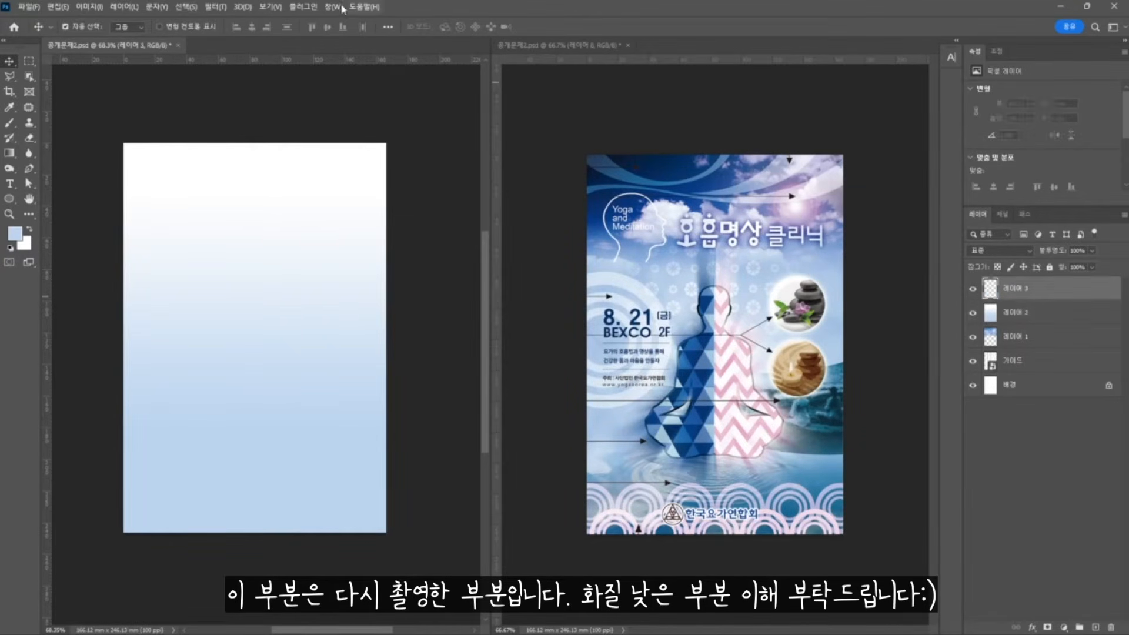
left_click(216, 7)
mouse_move(291, 172)
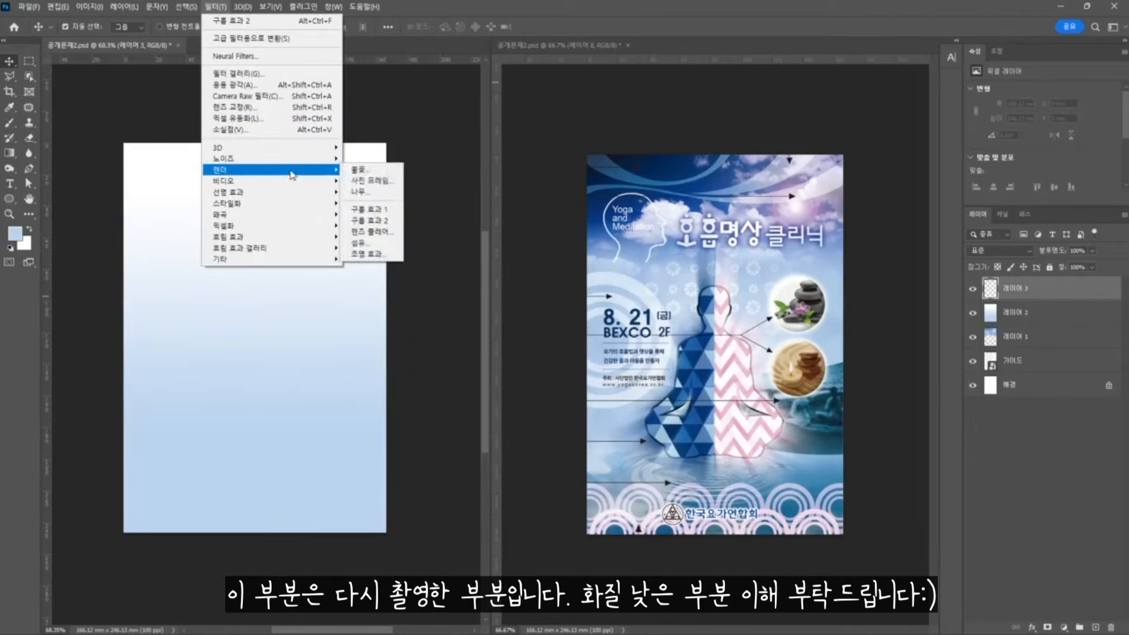
left_click(379, 211)
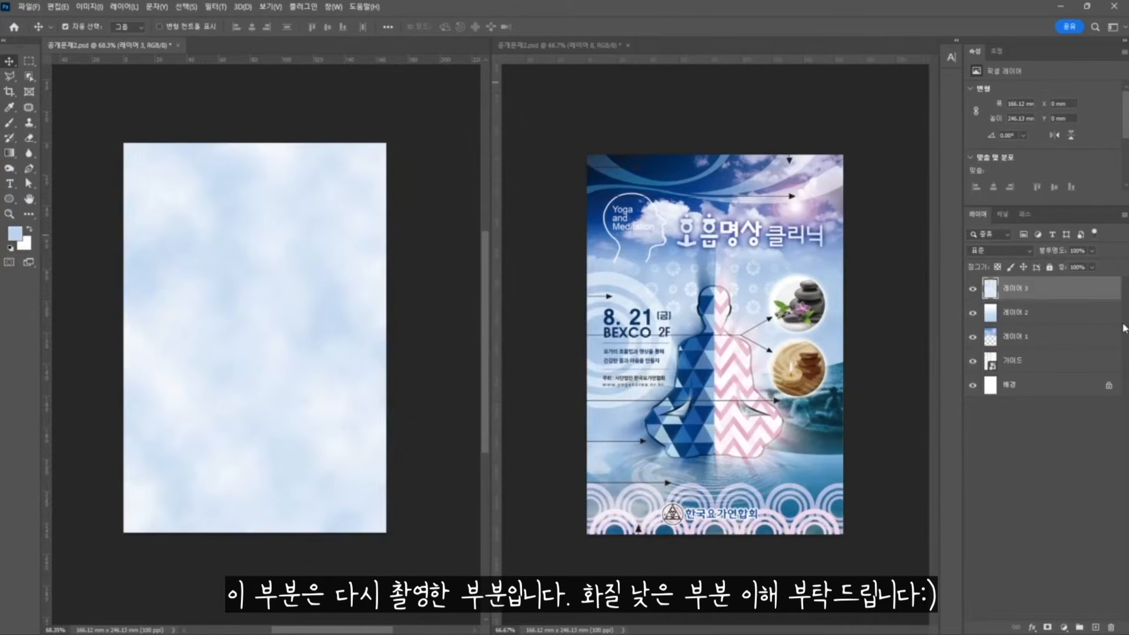
key("ctrl+z")
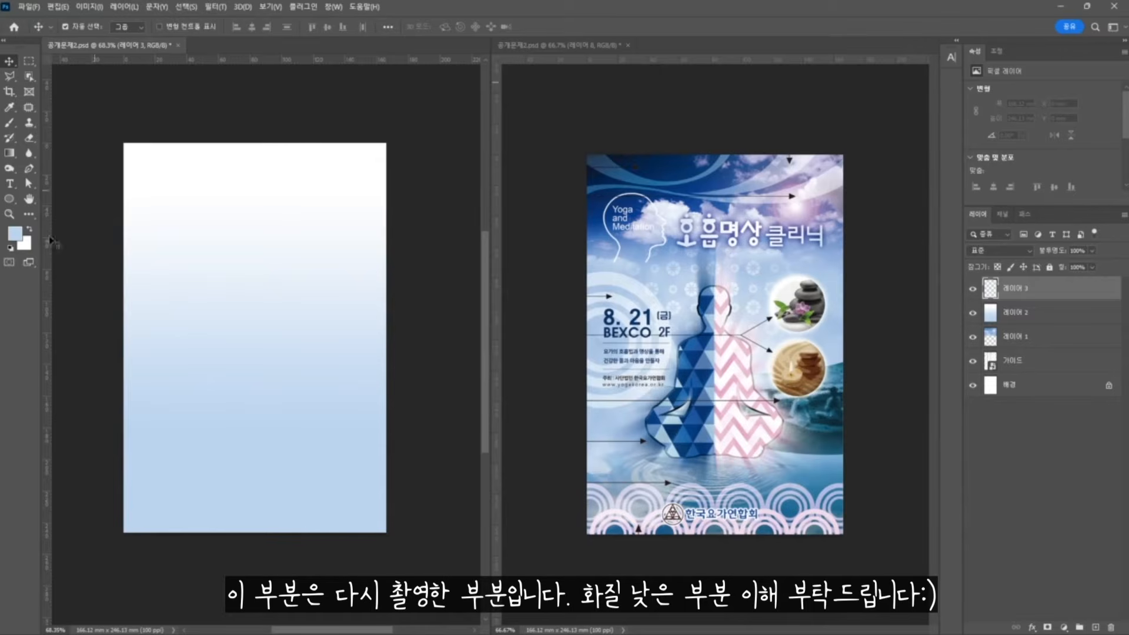
Reset the colours to default black and white and render the Clouds filter (구름 효과 1) on the empty top layer
left_click(10, 248)
left_click(223, 7)
mouse_move(250, 169)
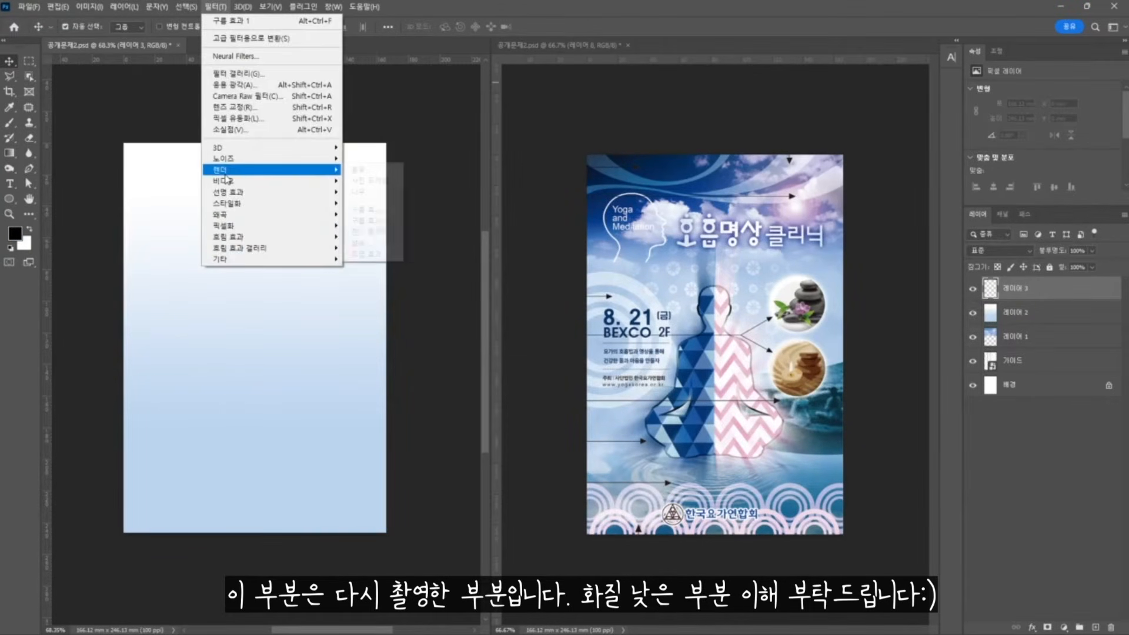
left_click(372, 210)
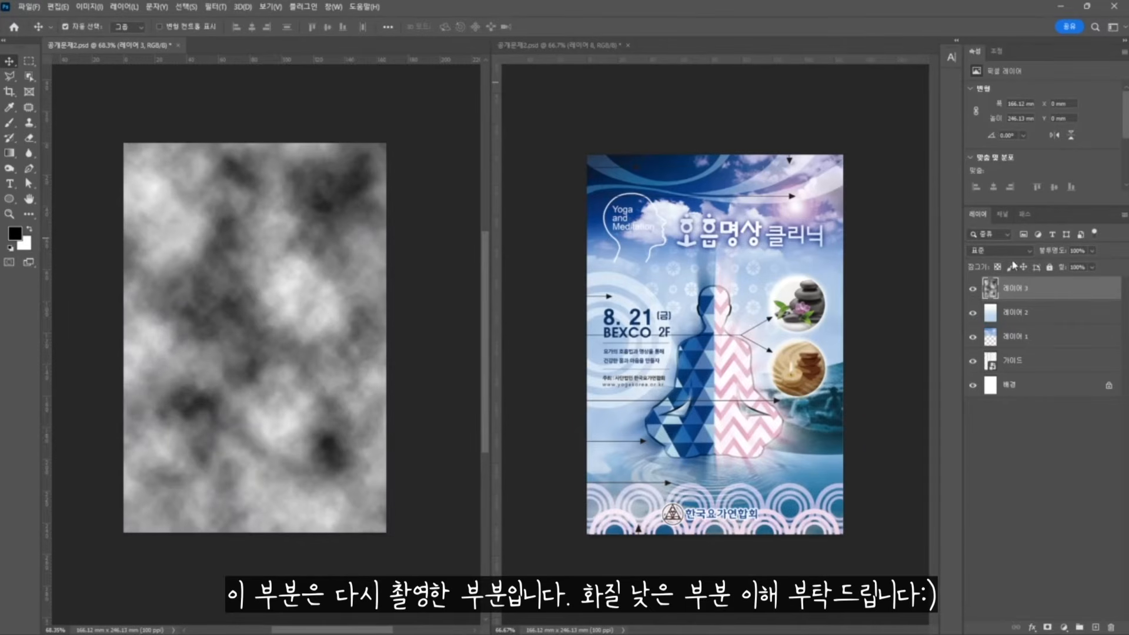
Compare blend modes on the clouds layer and set it to Soft Light (소프트 라이트)
left_click(1007, 251)
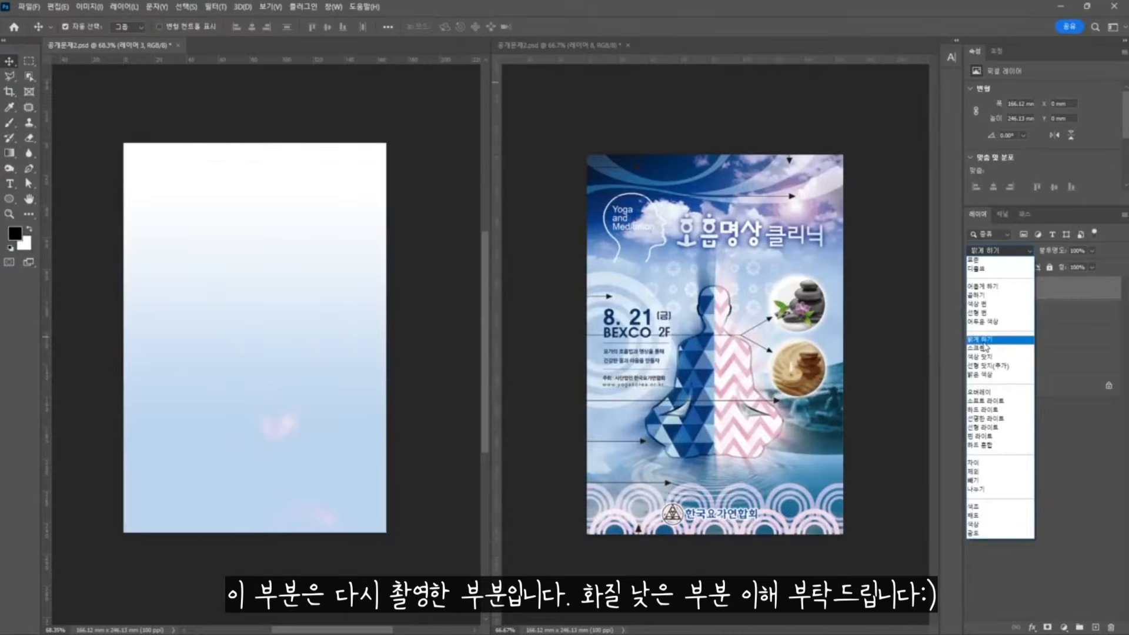
left_click(986, 305)
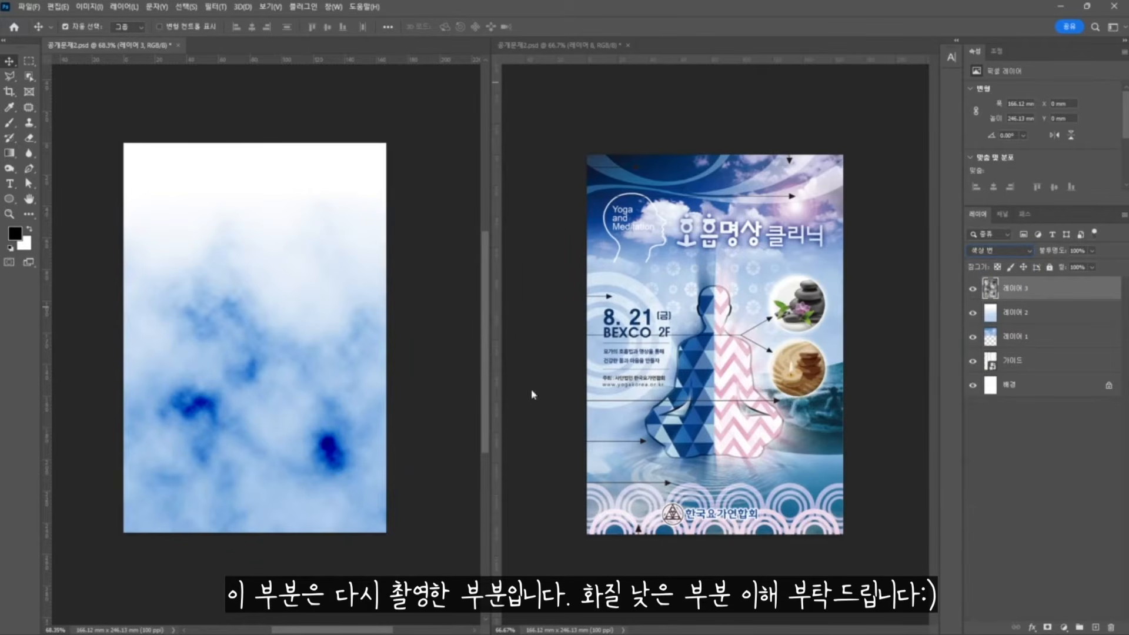
left_click(993, 251)
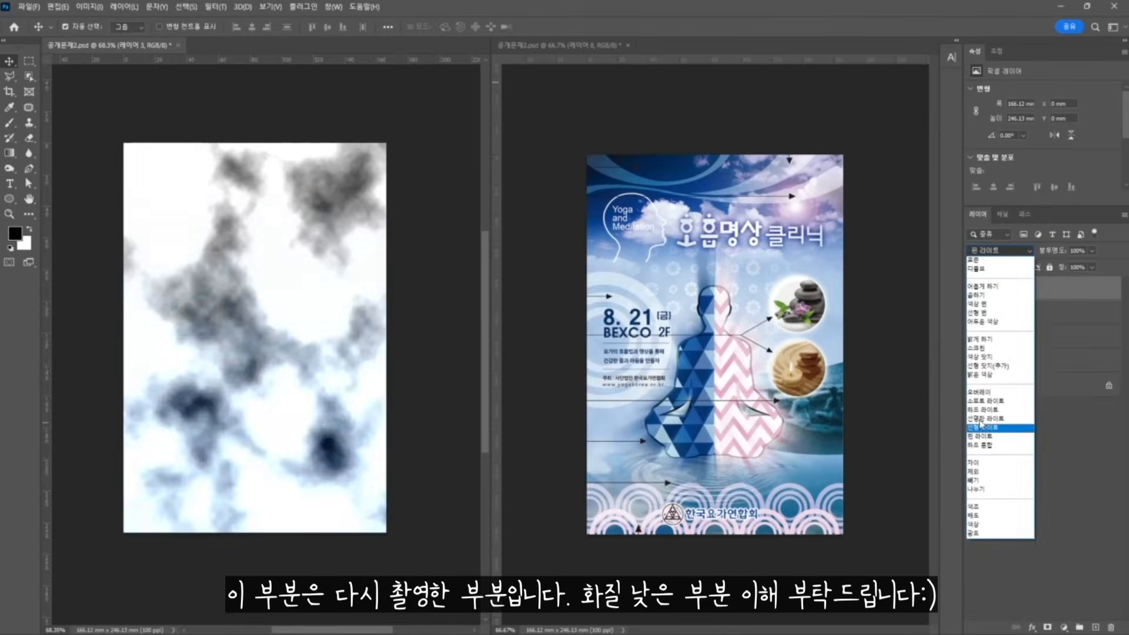
left_click(985, 401)
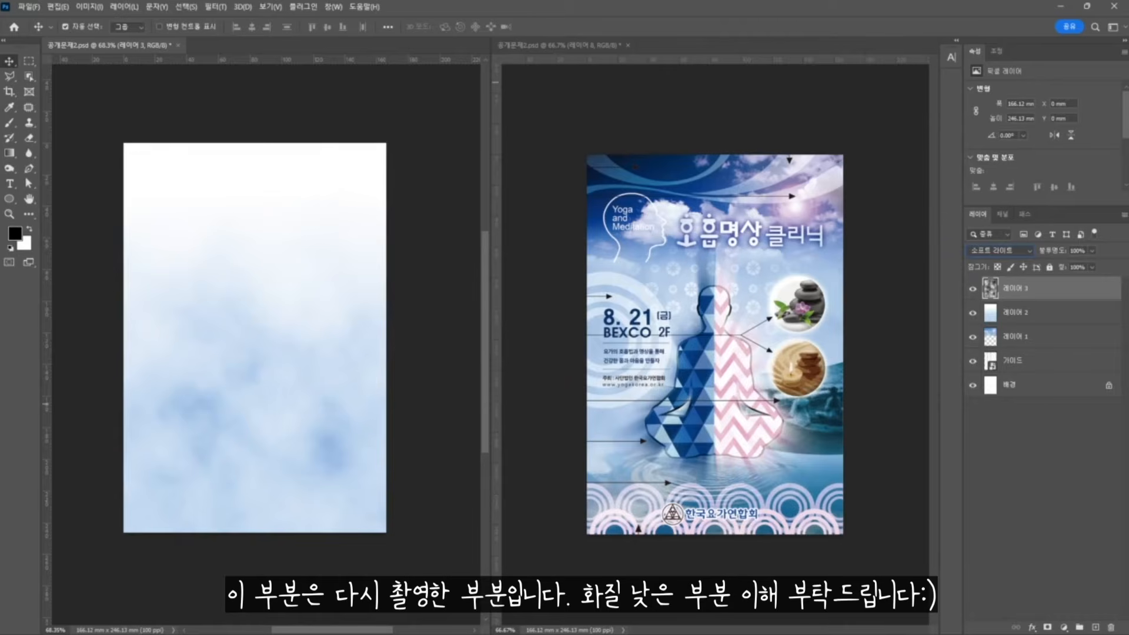
Move the sky layer to the top and fade its lower edge with a layer mask and the black-to-white Foreground to Background gradient
left_click_drag(1028, 336, 1026, 282)
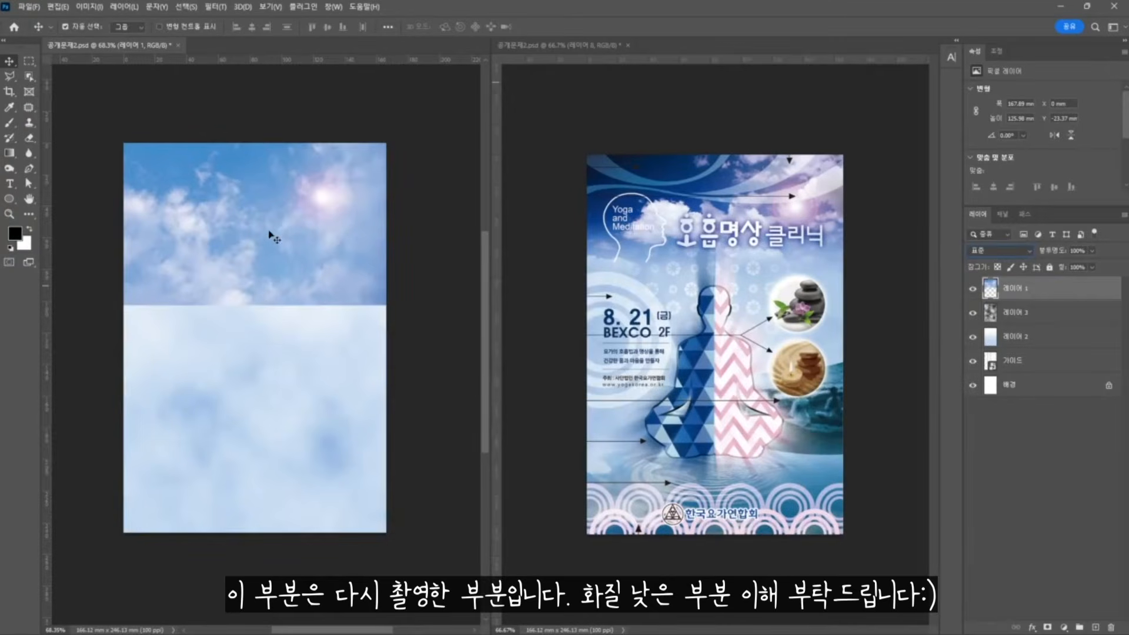
left_click(1046, 628)
left_click(9, 153)
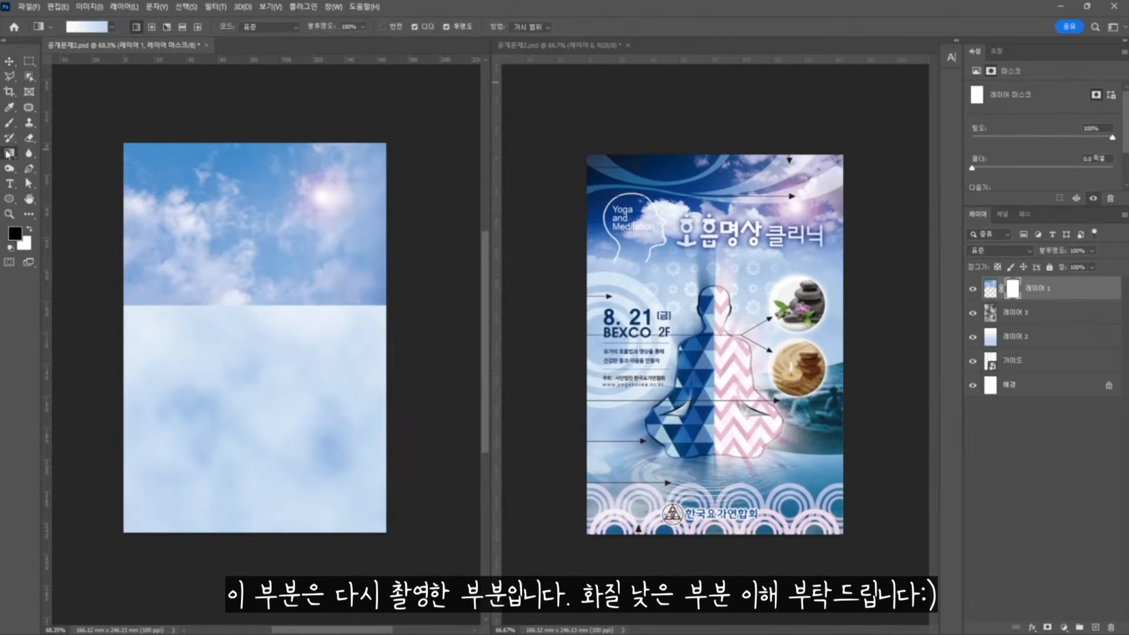
left_click(88, 26)
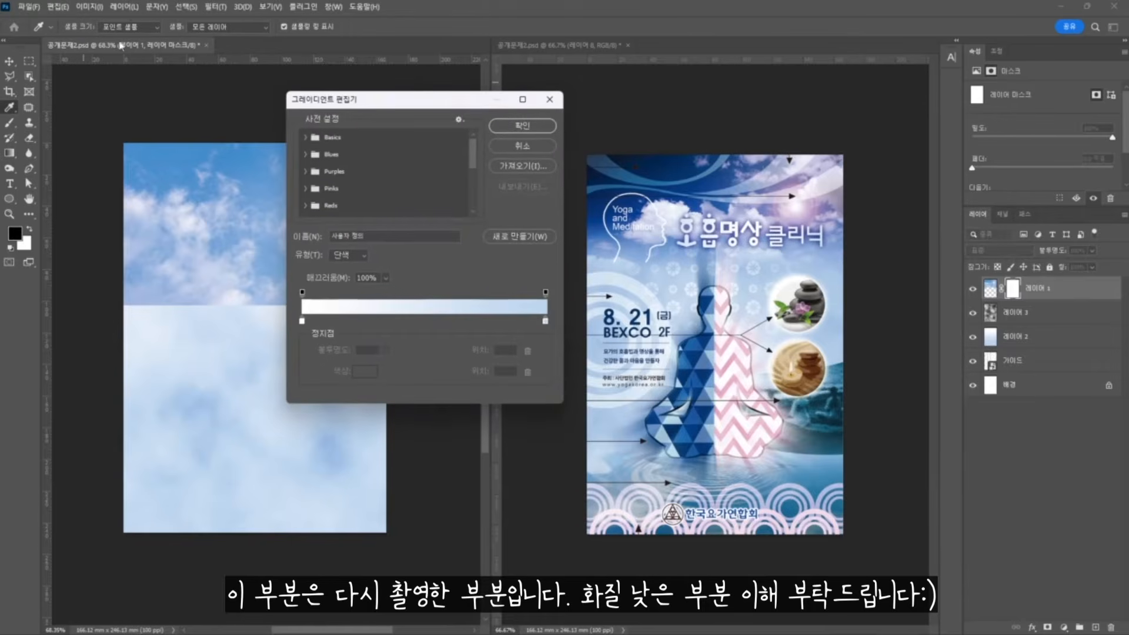
left_click(306, 138)
left_click(327, 154)
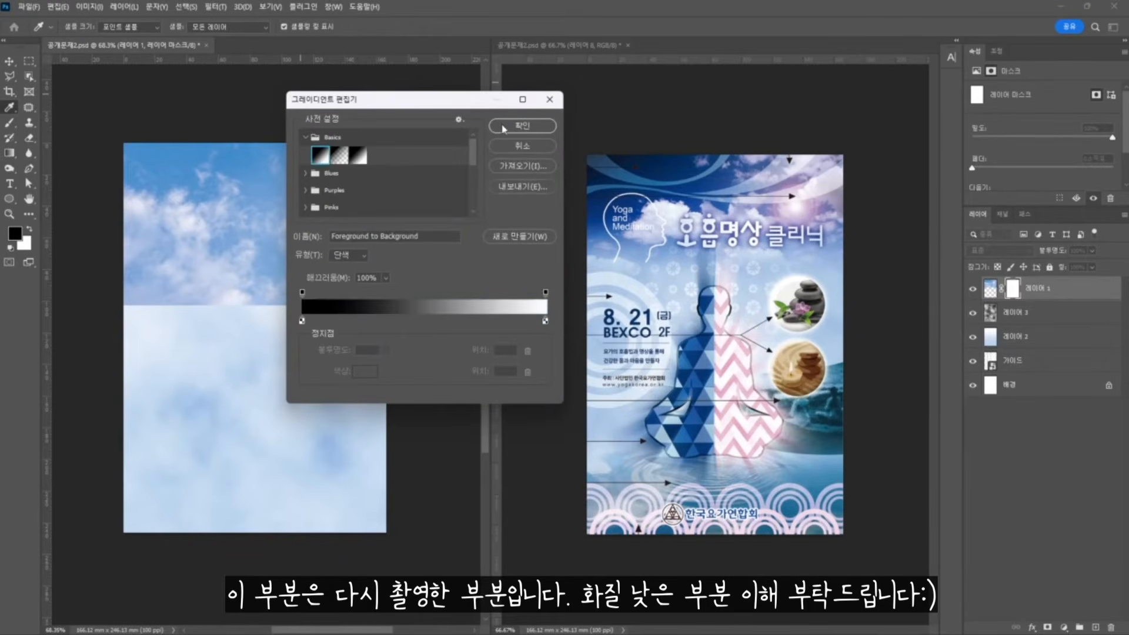
left_click(522, 126)
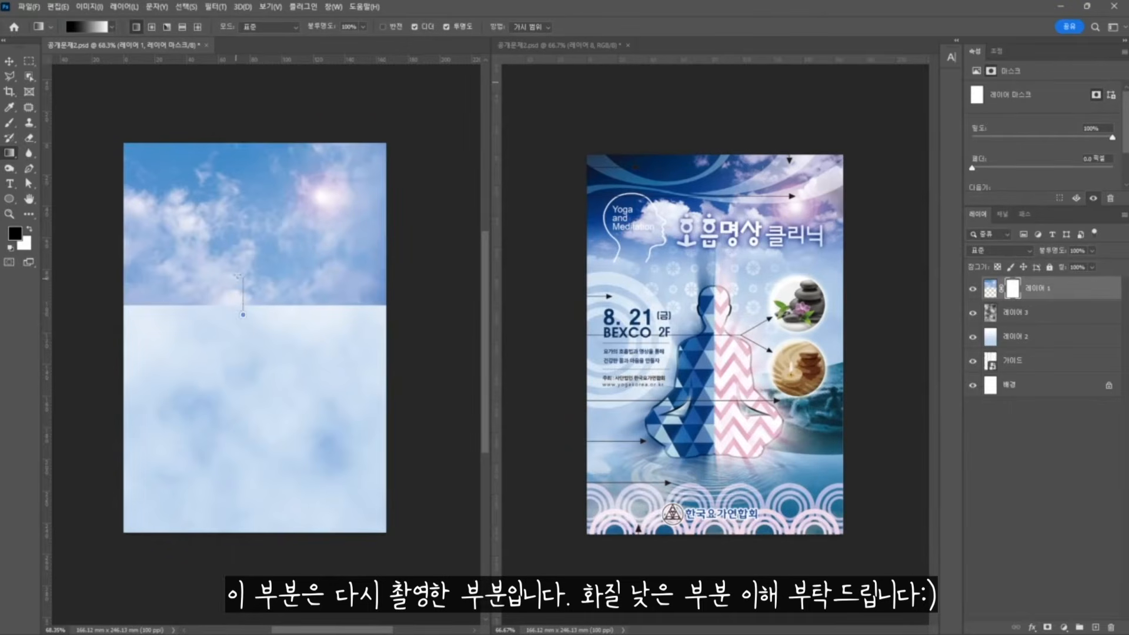
left_click_drag(238, 275, 238, 277)
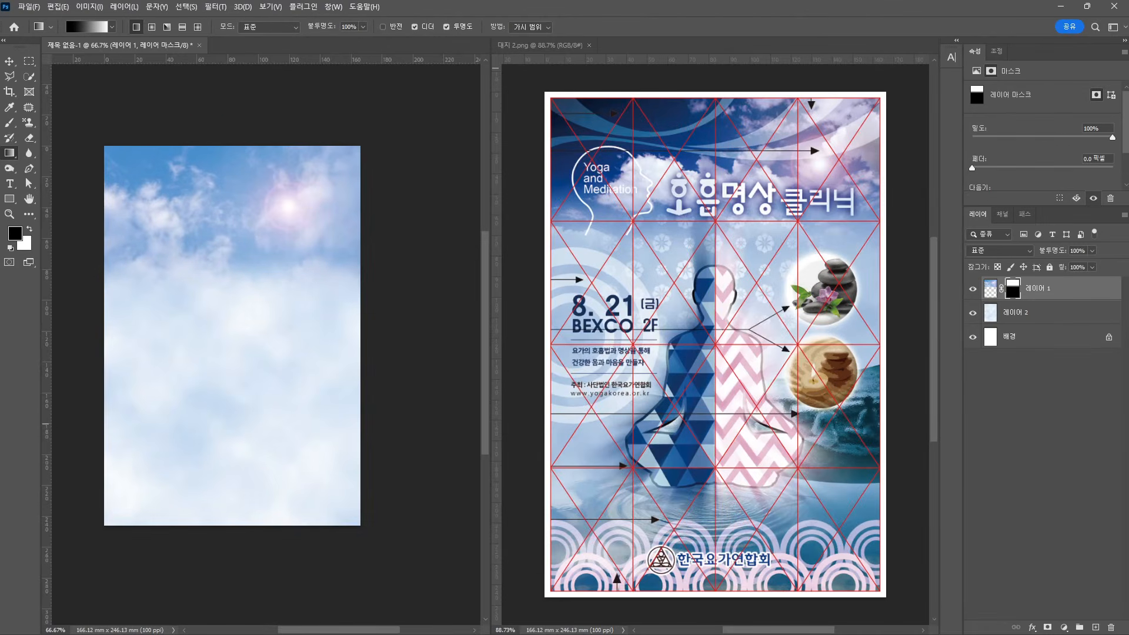
Check the background instructions in the PDF, switch to Illustrator and copy the pink concentric circles artwork
left_click_drag(0, 76, 529, 2)
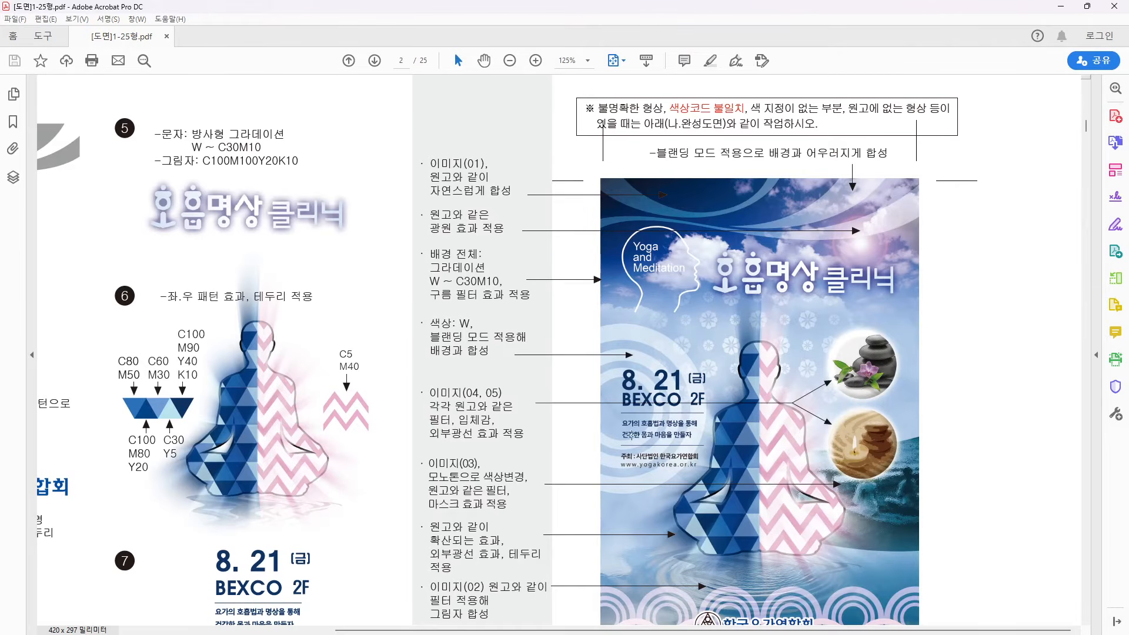
left_click_drag(695, 5, 0, 28)
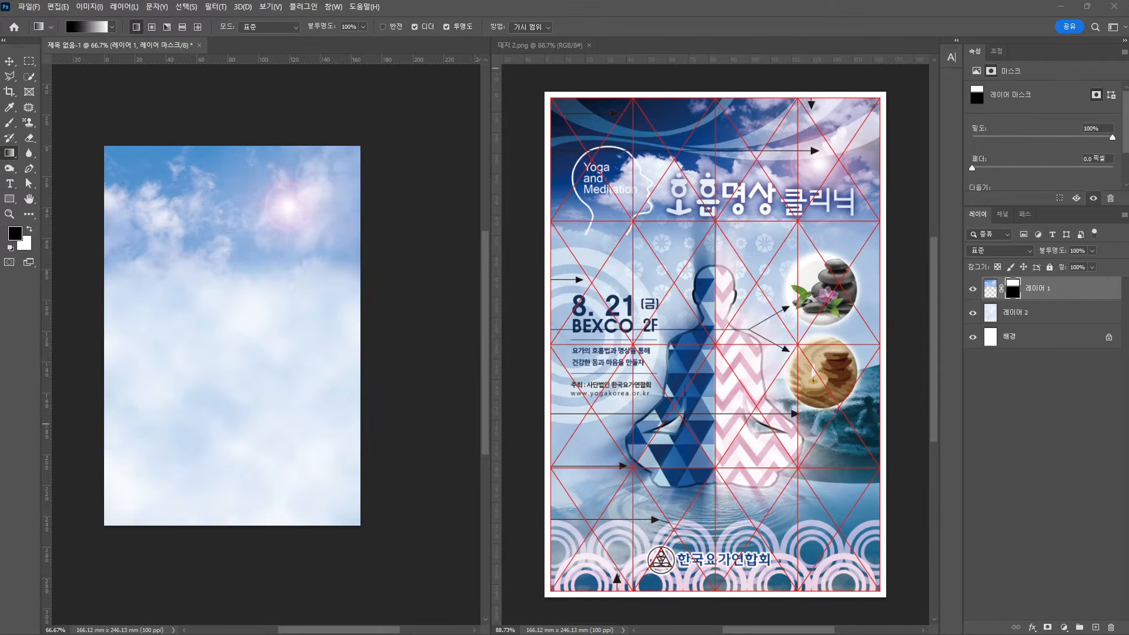
key("alt+Tab")
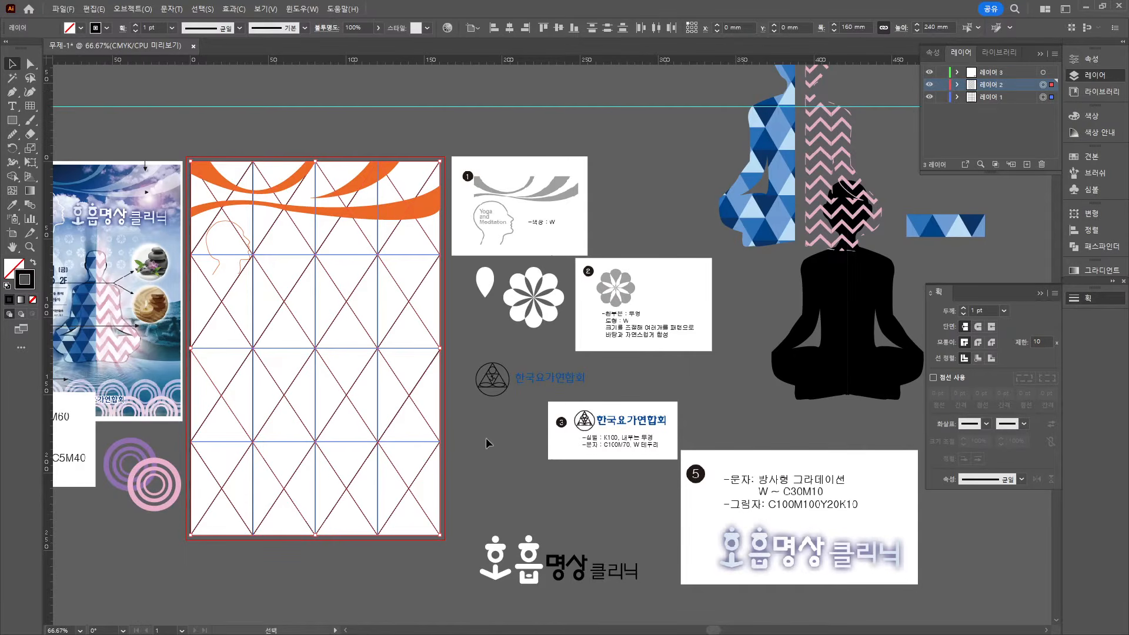
left_click(152, 523)
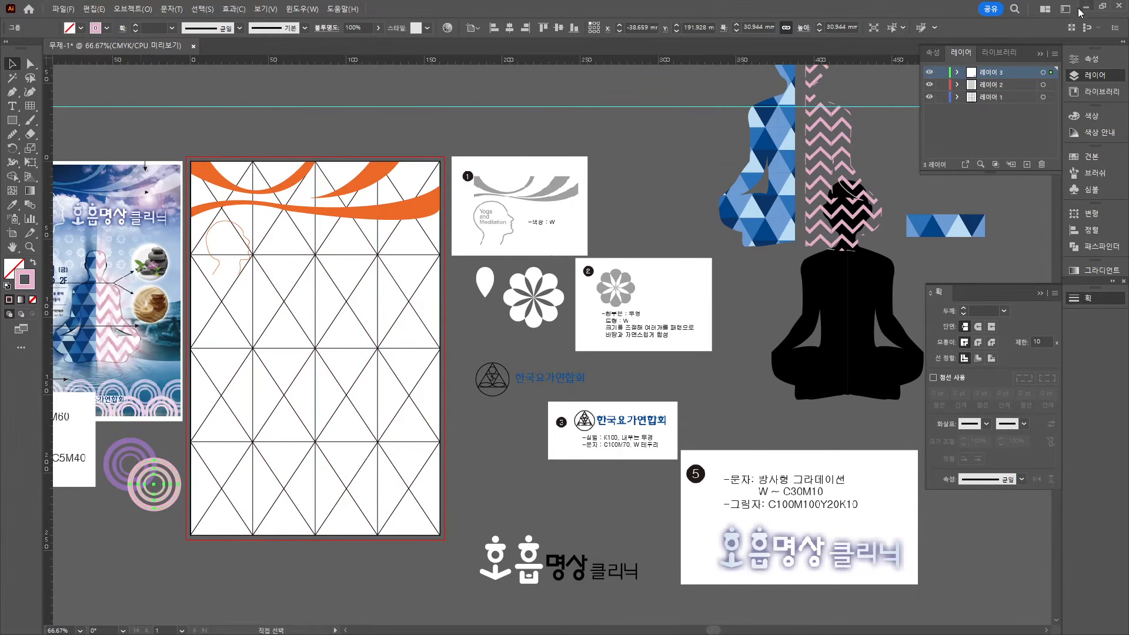
left_click(1085, 7)
Paste the circles into the Photoshop poster as a smart object (고급 개체), enlarged to about 292% and partly beyond the poster's left edge
key("ctrl+v")
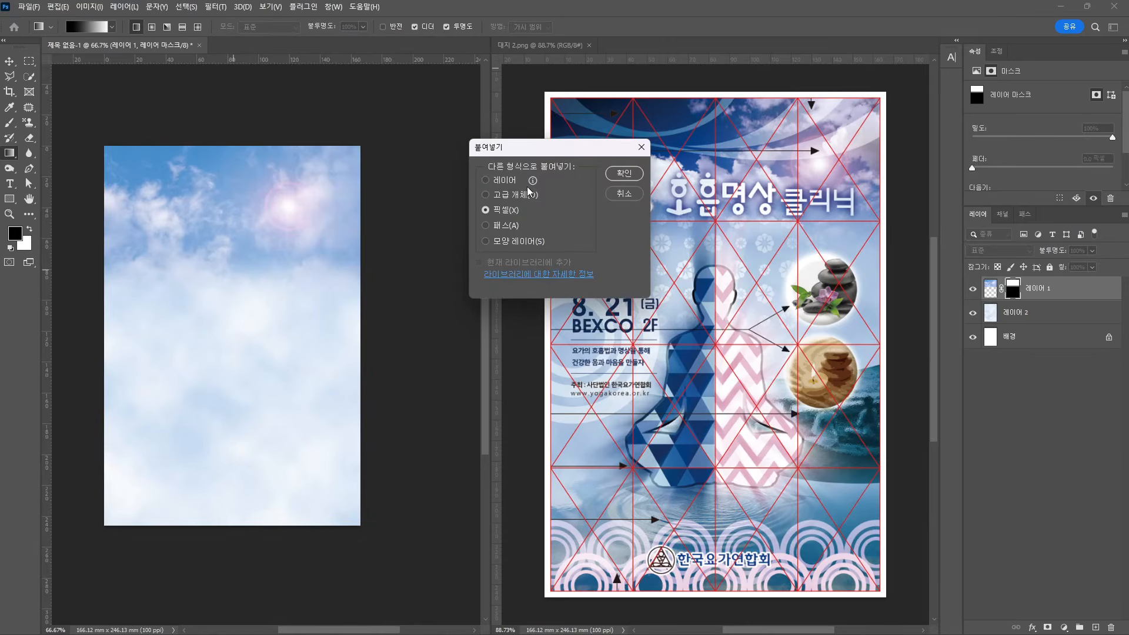
left_click(508, 199)
left_click(624, 173)
left_click_drag(229, 329, 174, 281)
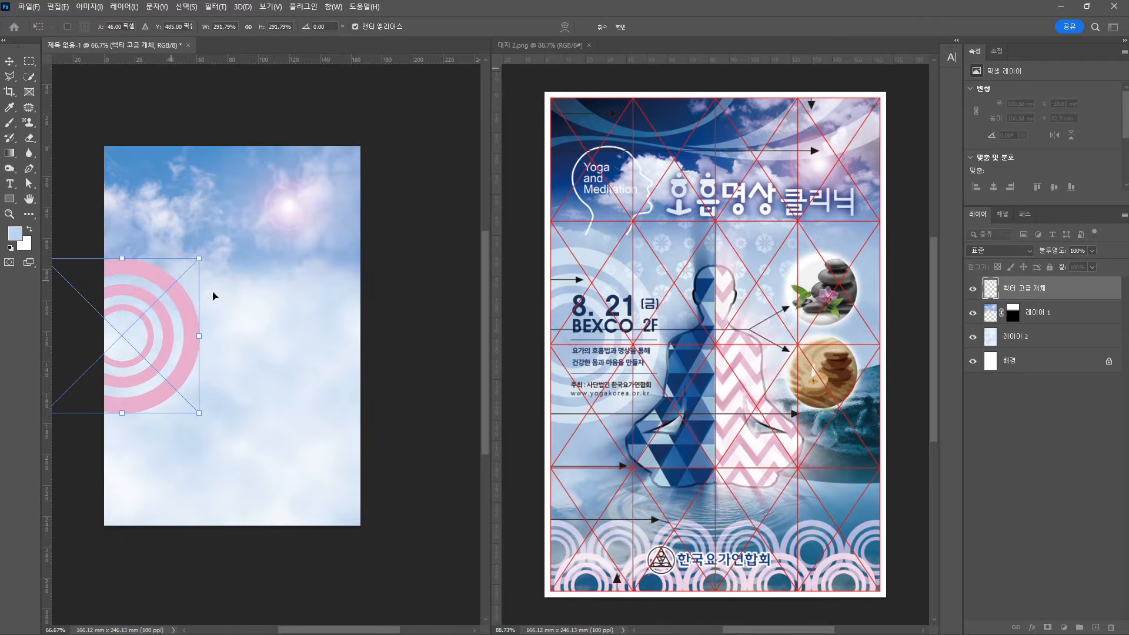
key("Return")
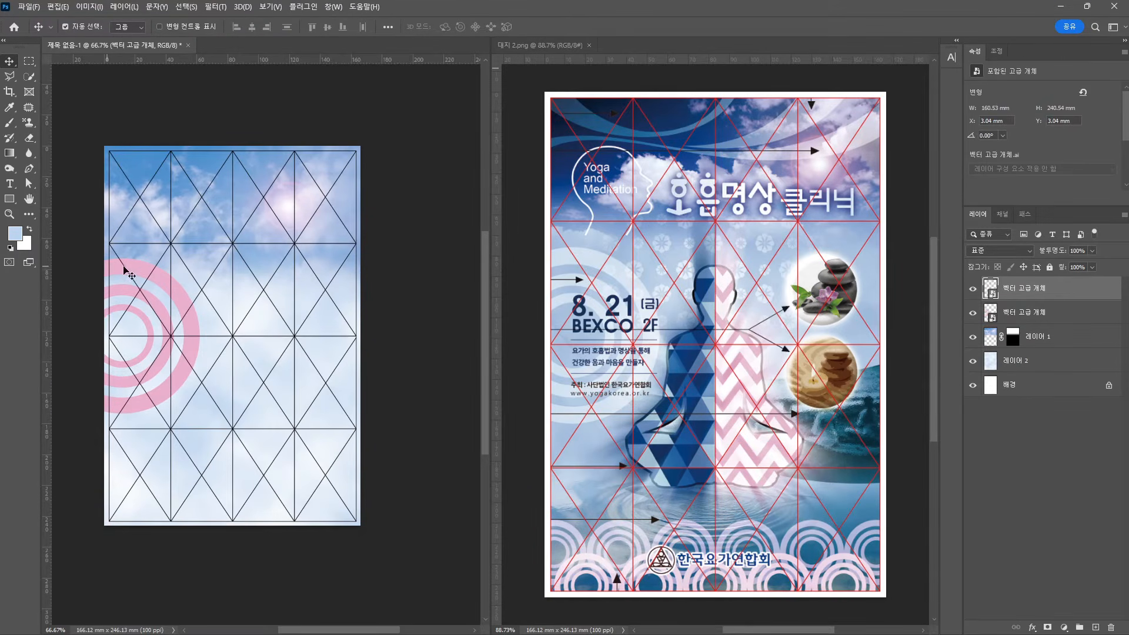
Apply a white Color Overlay (색상 오버레이) layer style to the concentric circles
left_click(141, 273)
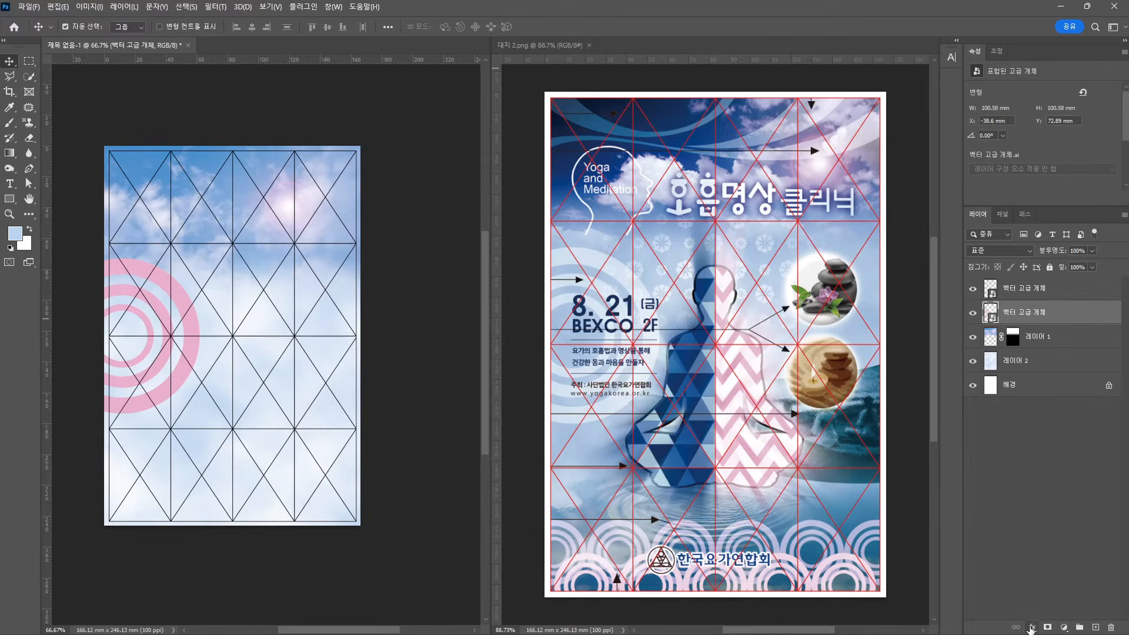
left_click(1032, 627)
left_click(1057, 579)
left_click(941, 143)
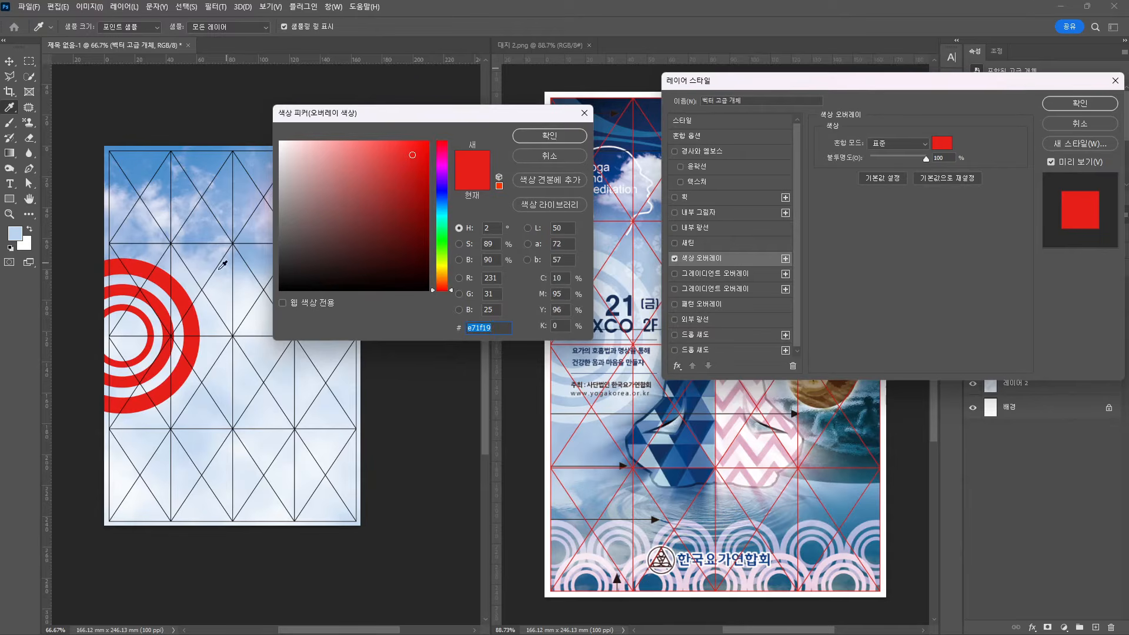
left_click_drag(322, 191, 96, 51)
key("Return")
key("Return")
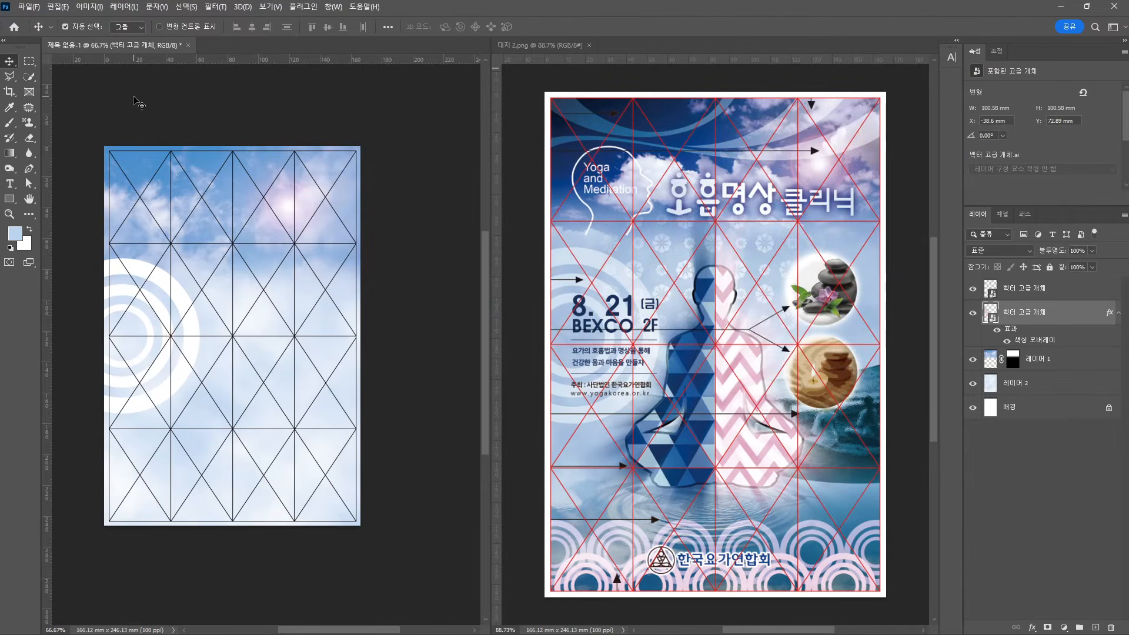
Set the concentric circles layer to Hard Light (하드 라이트) blend mode with 65% opacity
left_click(982, 252)
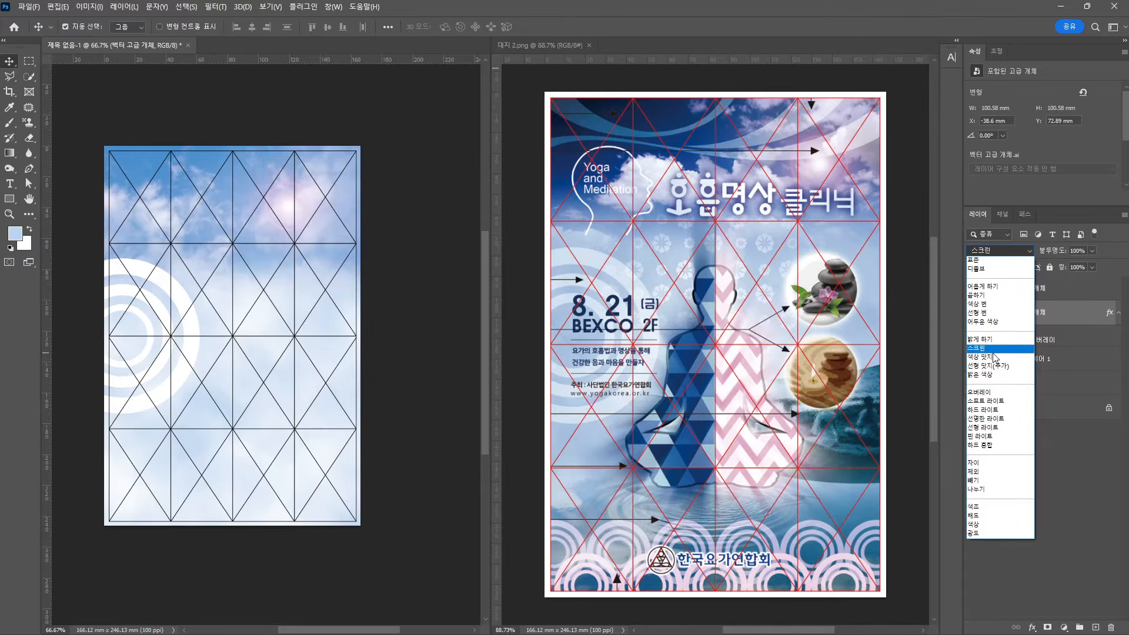
left_click(994, 515)
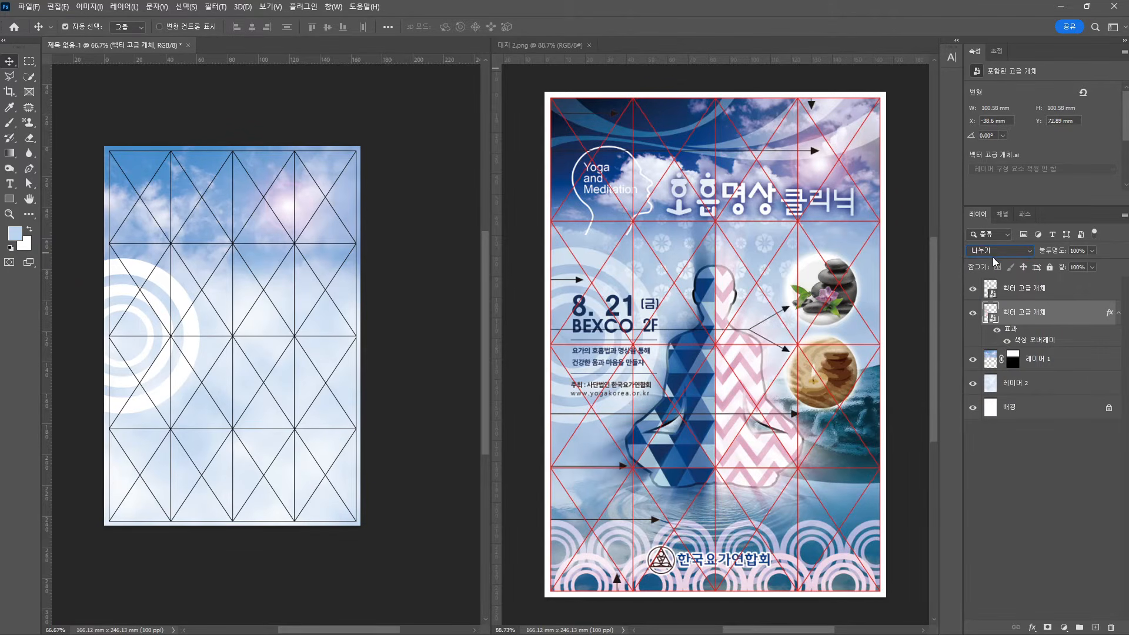
left_click(1091, 251)
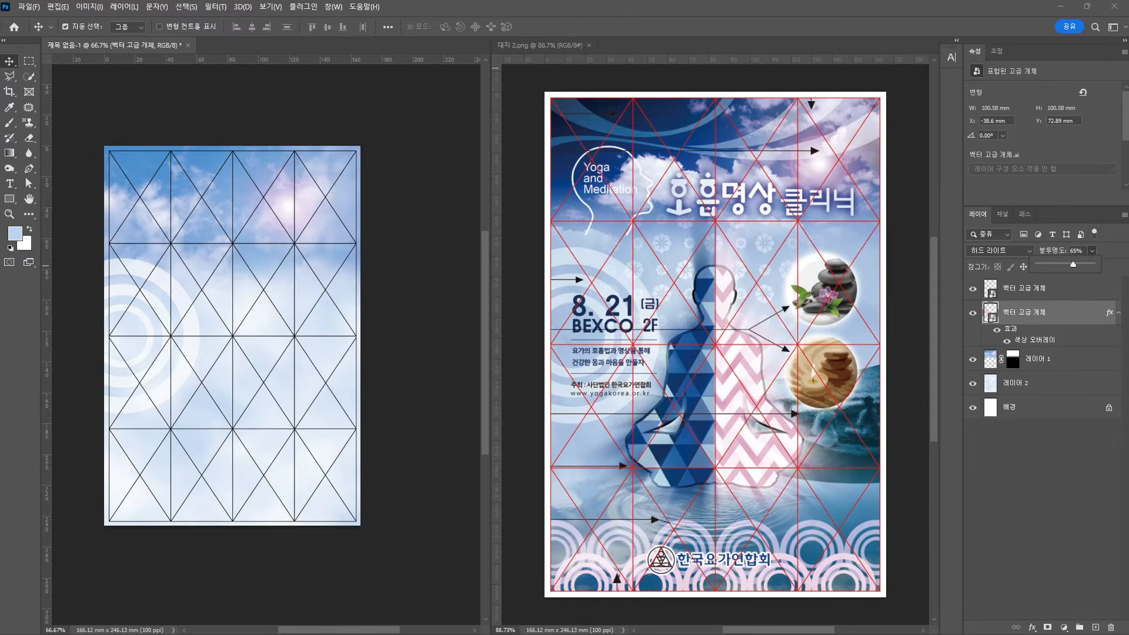
Draw a light blue circle about 42 mm in diameter near the poster's right side and place a copy directly below it
left_click_drag(10, 199, 66, 215)
left_click(63, 212)
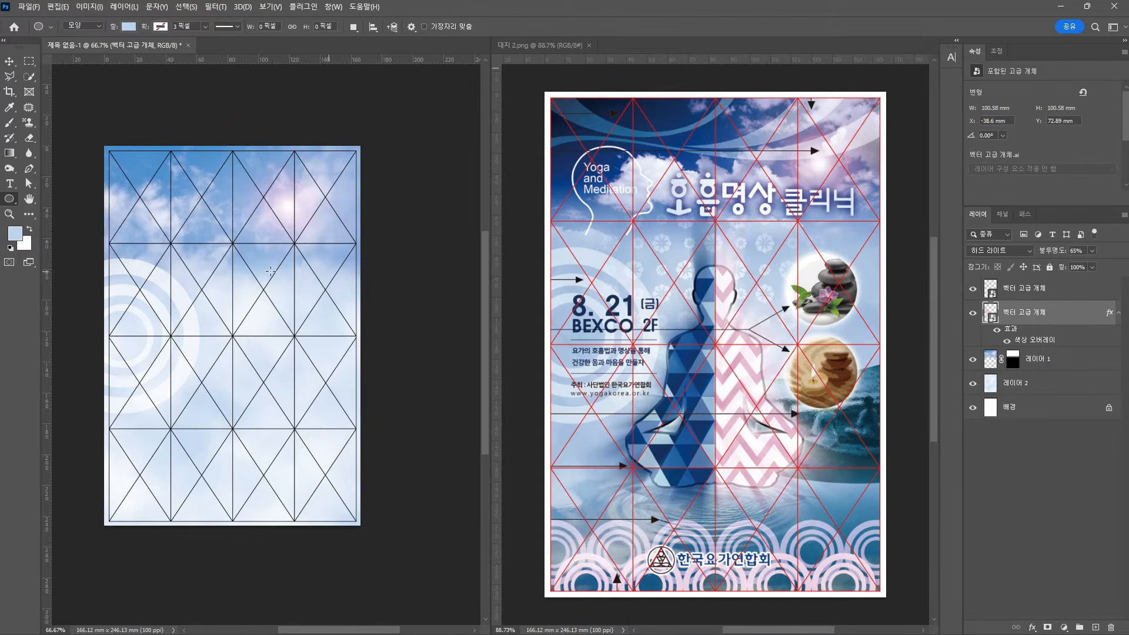
left_click_drag(276, 252, 342, 317)
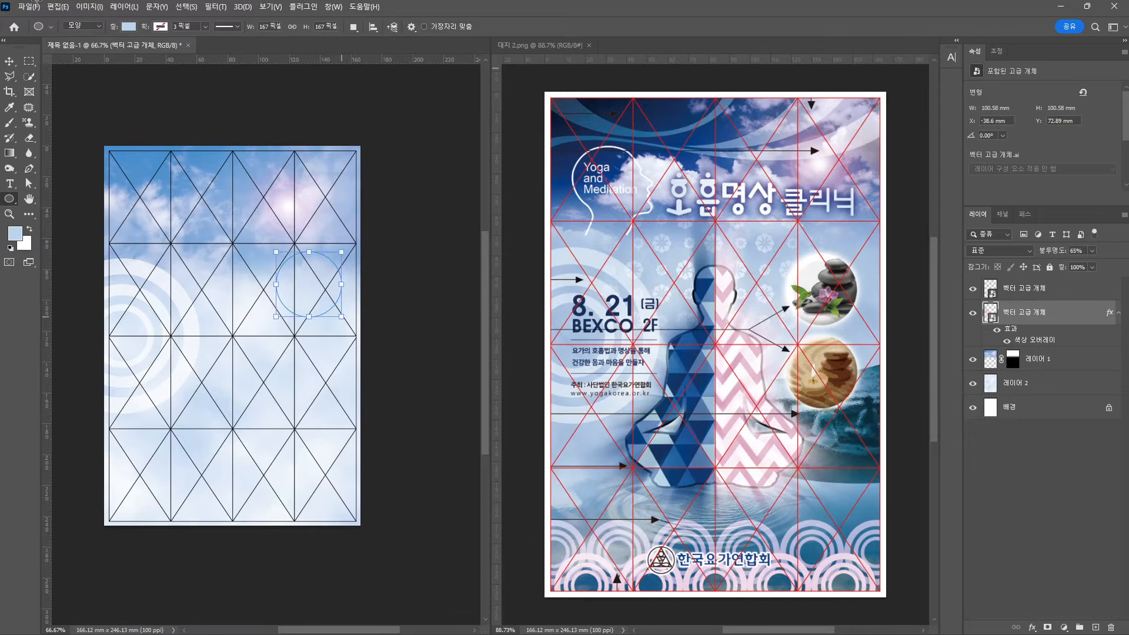
left_click(9, 62)
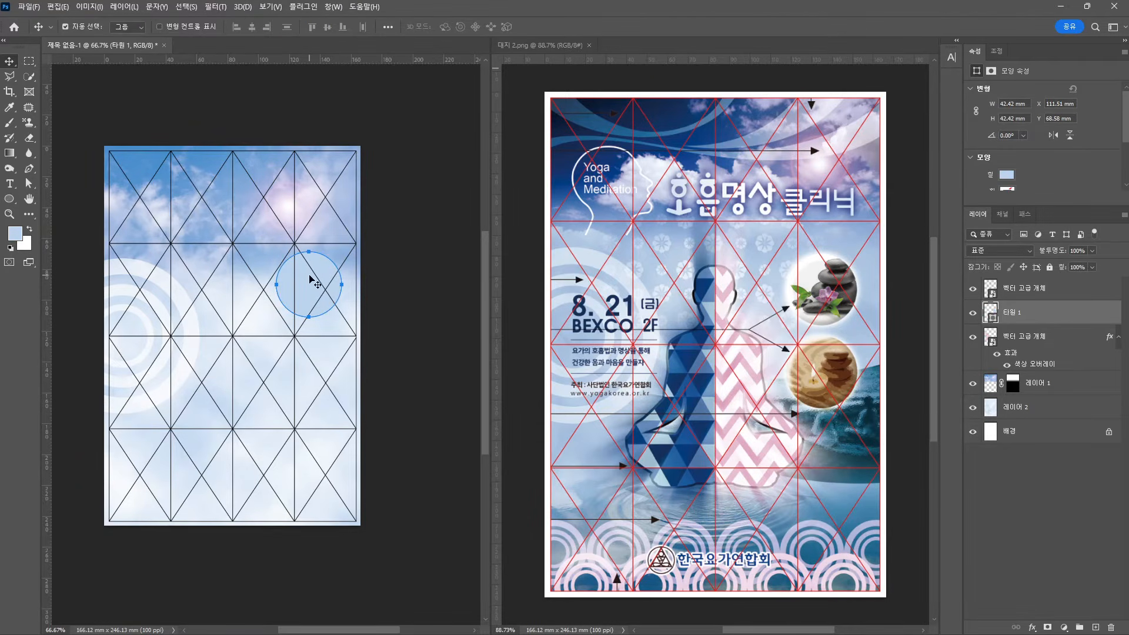
left_click_drag(310, 282, 320, 371)
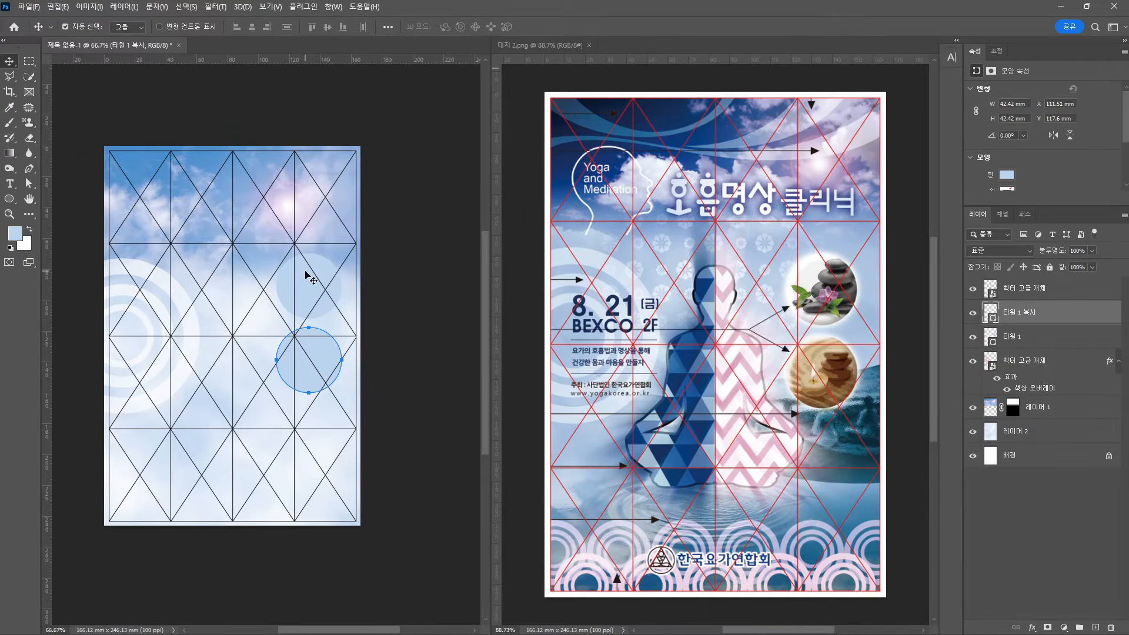
left_click(311, 279, "shift")
key("ctrl+t")
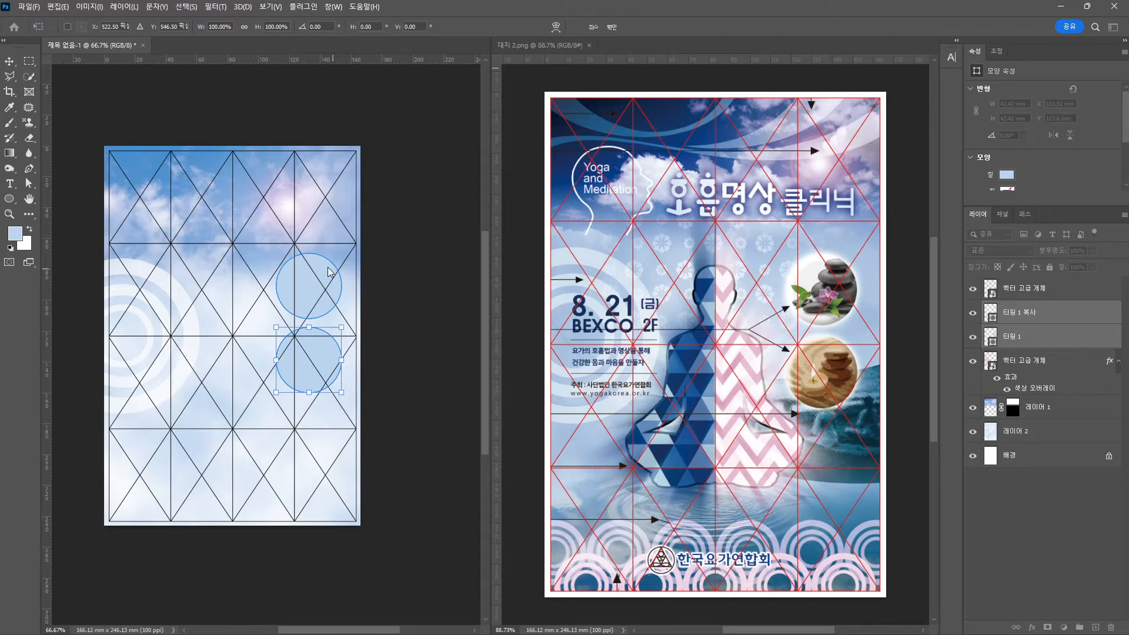
key("Escape")
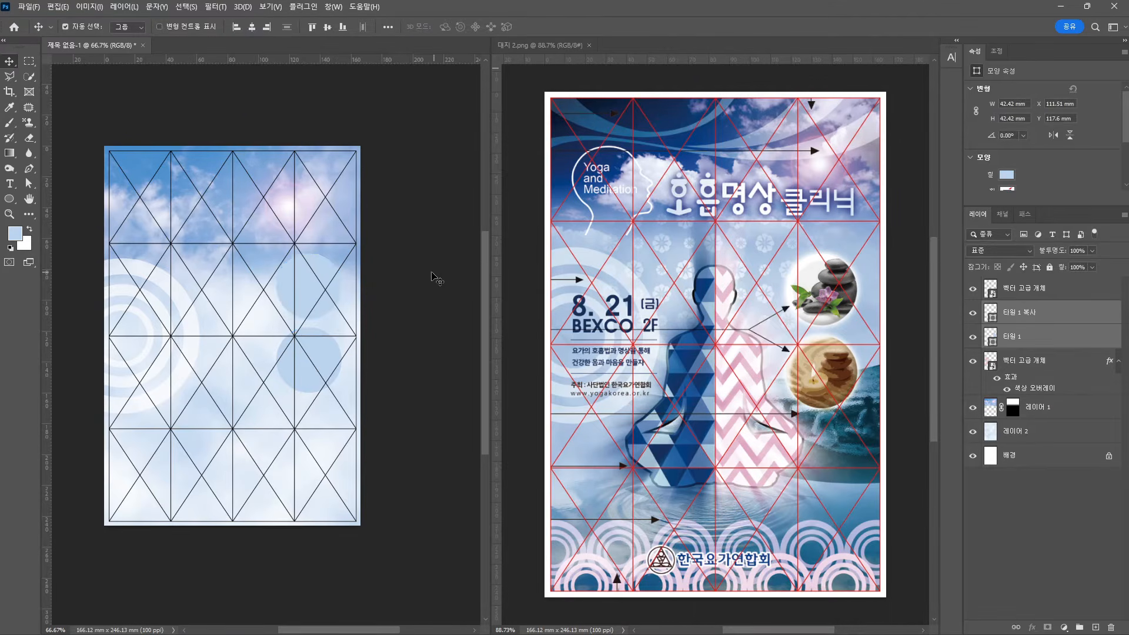
left_click(436, 277)
Scale both light blue circles down together to about 93% and nudge them slightly upwards
left_click(312, 296)
left_click(295, 367, "shift")
left_click(307, 370)
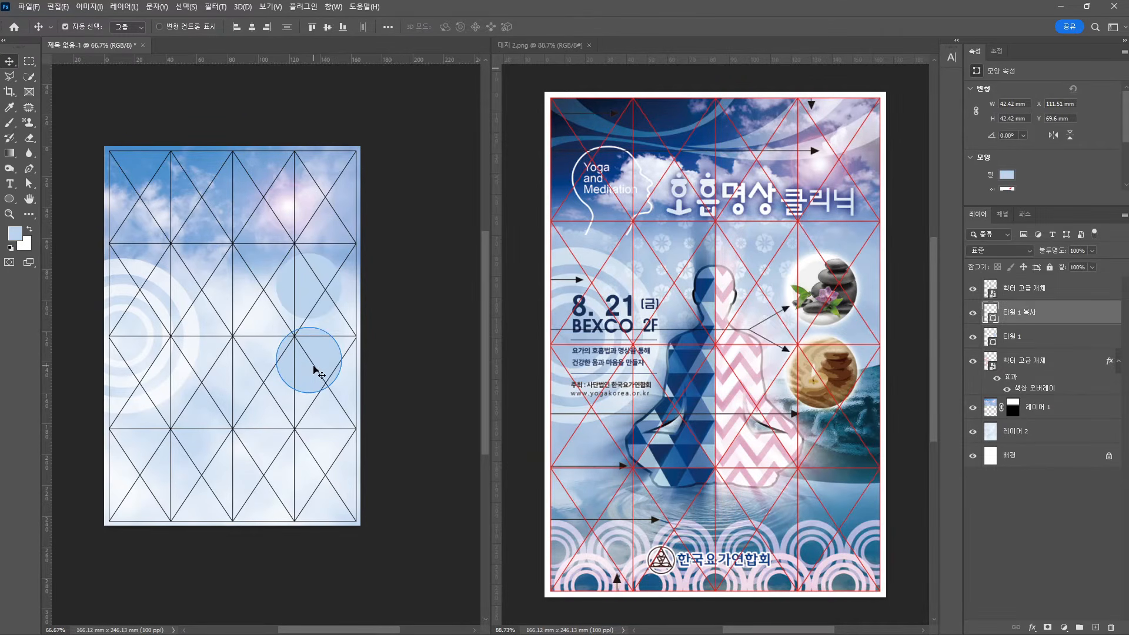
left_click(315, 287, "shift")
key("ctrl+t")
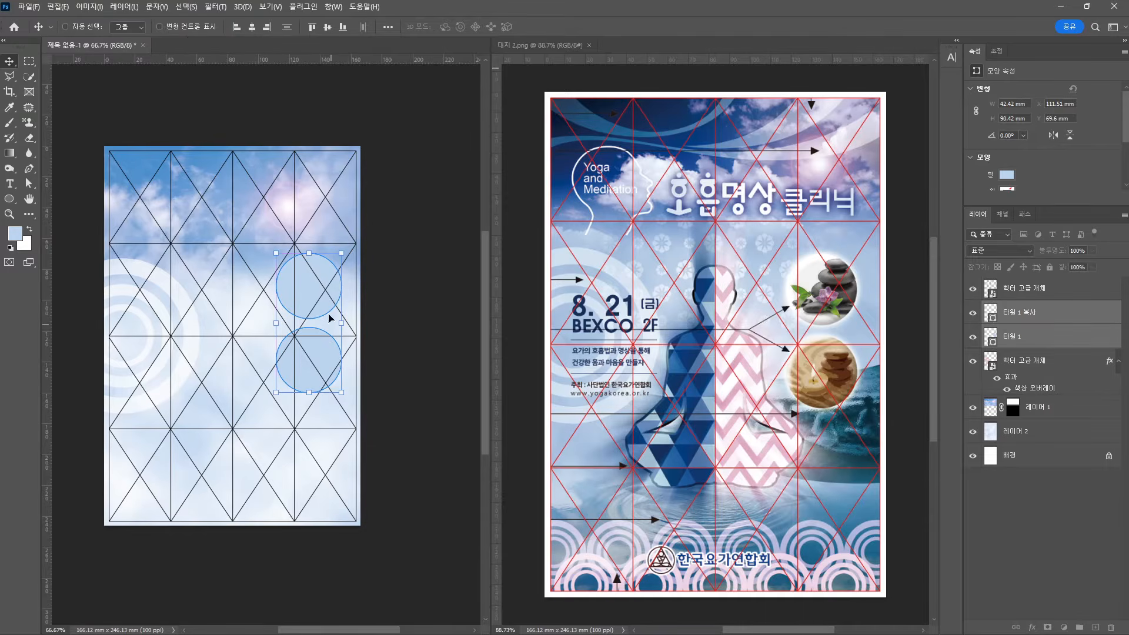
left_click_drag(345, 252, 340, 260)
key("Up")
key("Up")
key("Up")
key("Up")
key("Up")
key("Up")
key("Up")
key("Up")
key("Up")
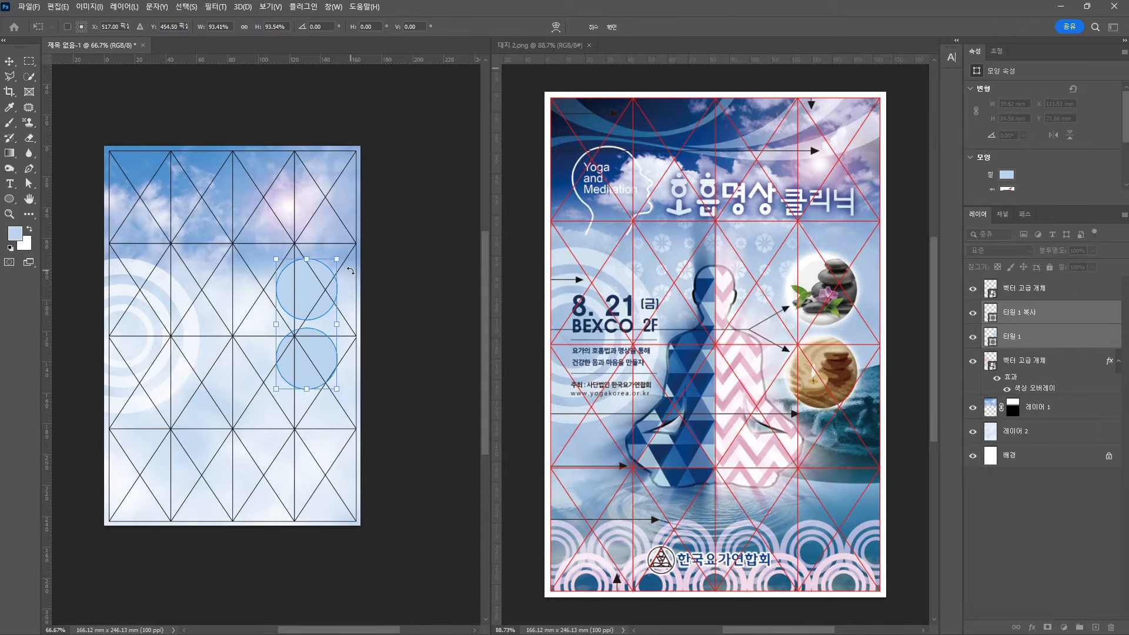
key("Return")
Open 이미지(04).jpg and copy the stone photo into the poster directly above the upper circle's layer
left_click(394, 263)
left_click(307, 290)
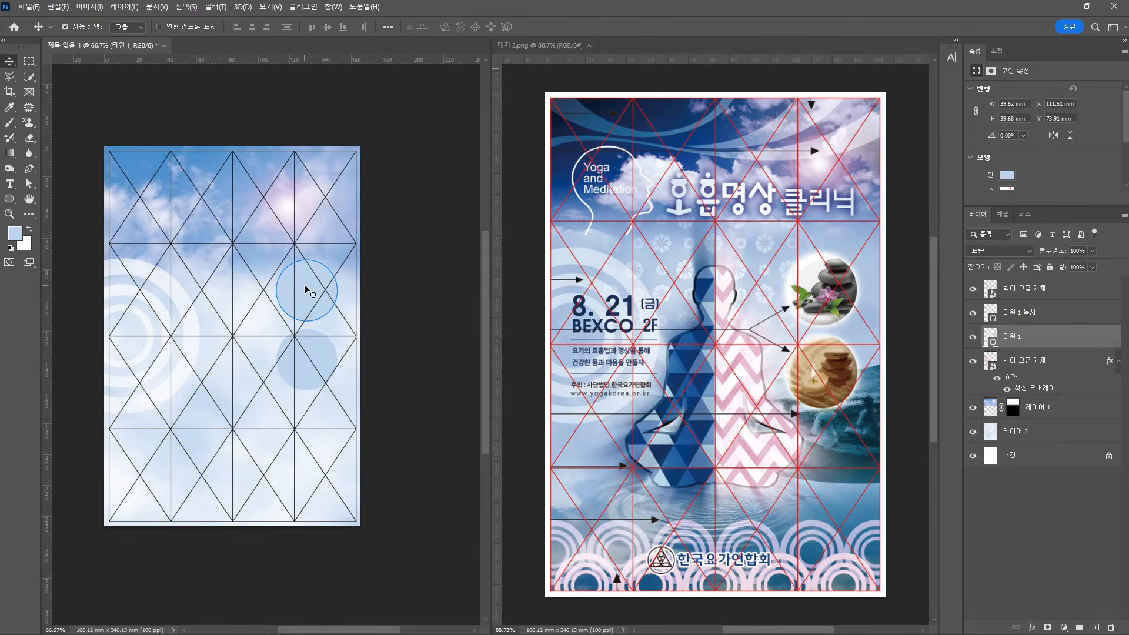
left_click(28, 6)
left_click(40, 33)
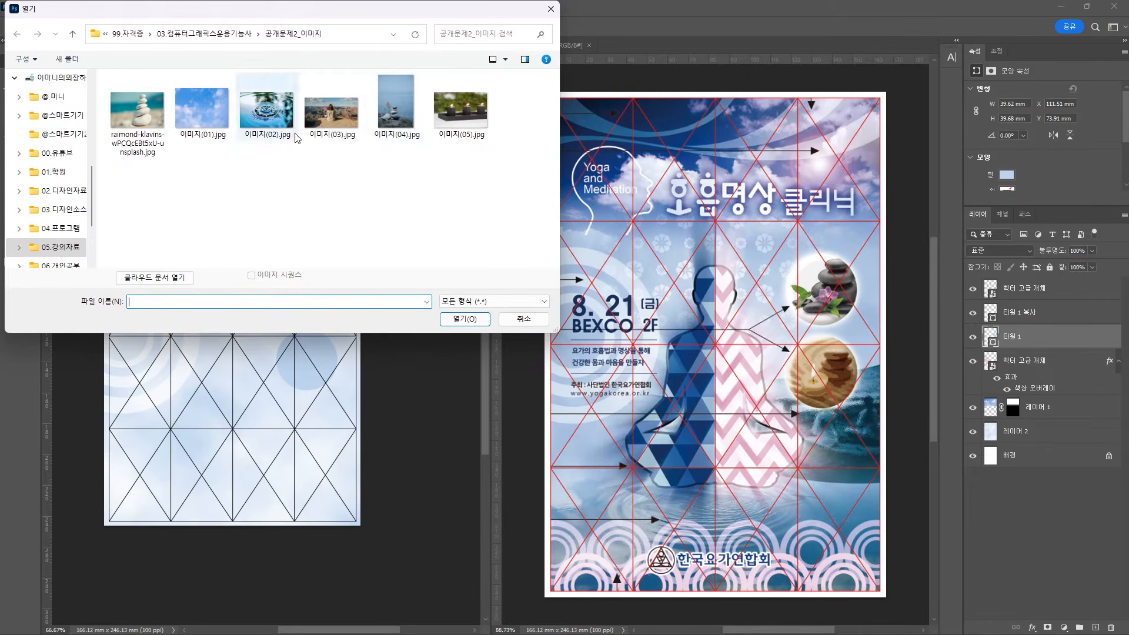
double_click(392, 106)
left_click(275, 45)
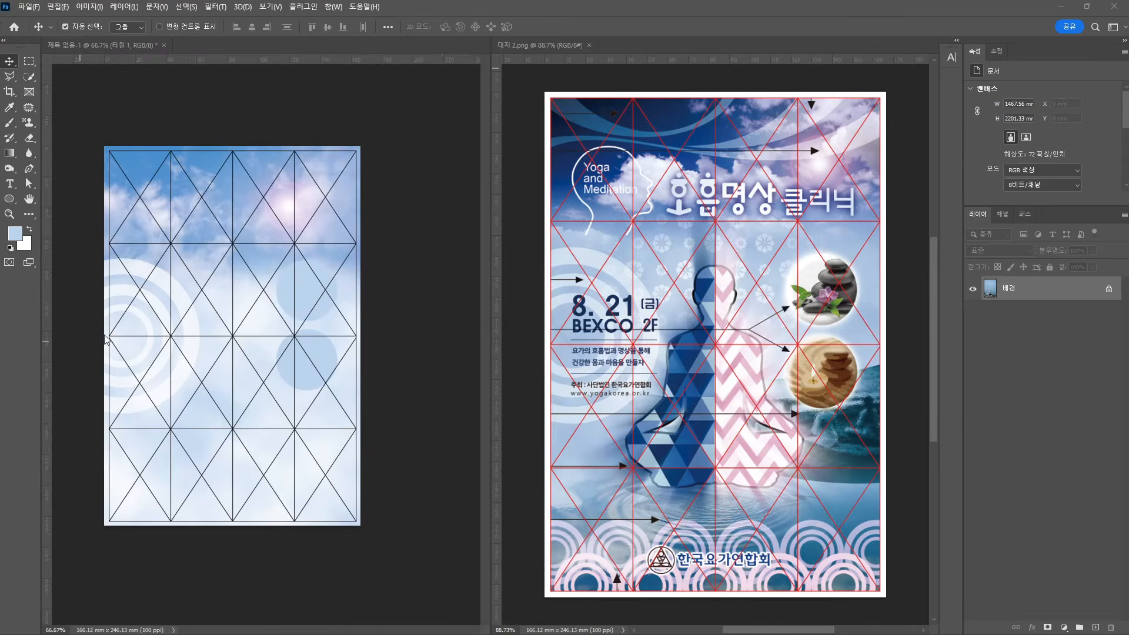
left_click_drag(47, 379, 310, 272)
scroll(318, 263, "down", 5)
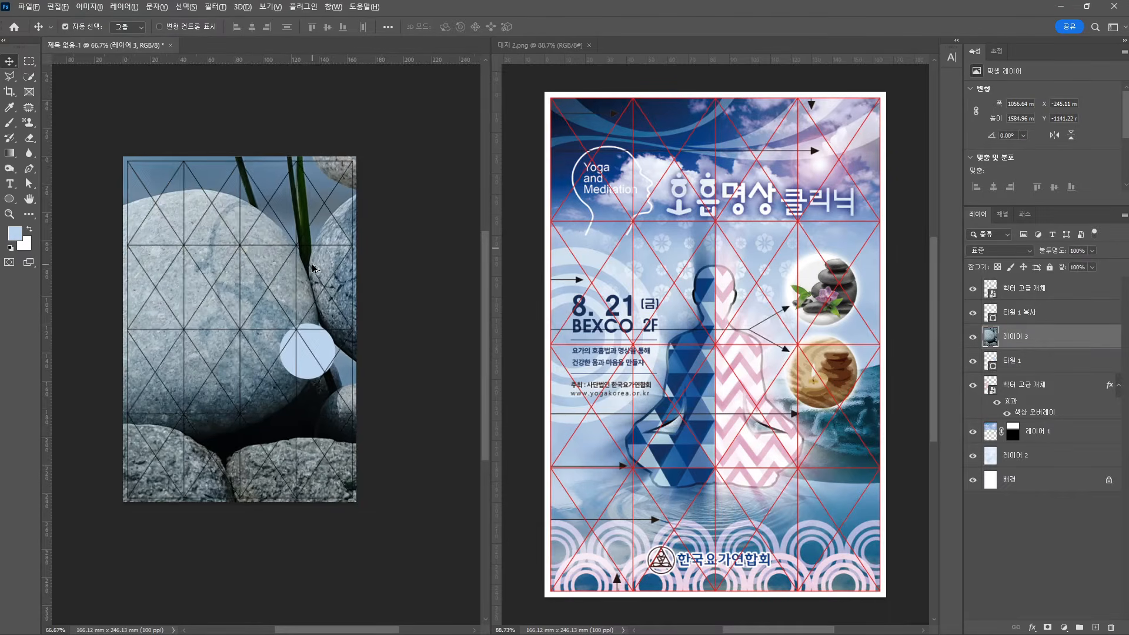
Scale the stone photo down to about 13%, place it over the upper circle and clip it to that circle
key("ctrl+t")
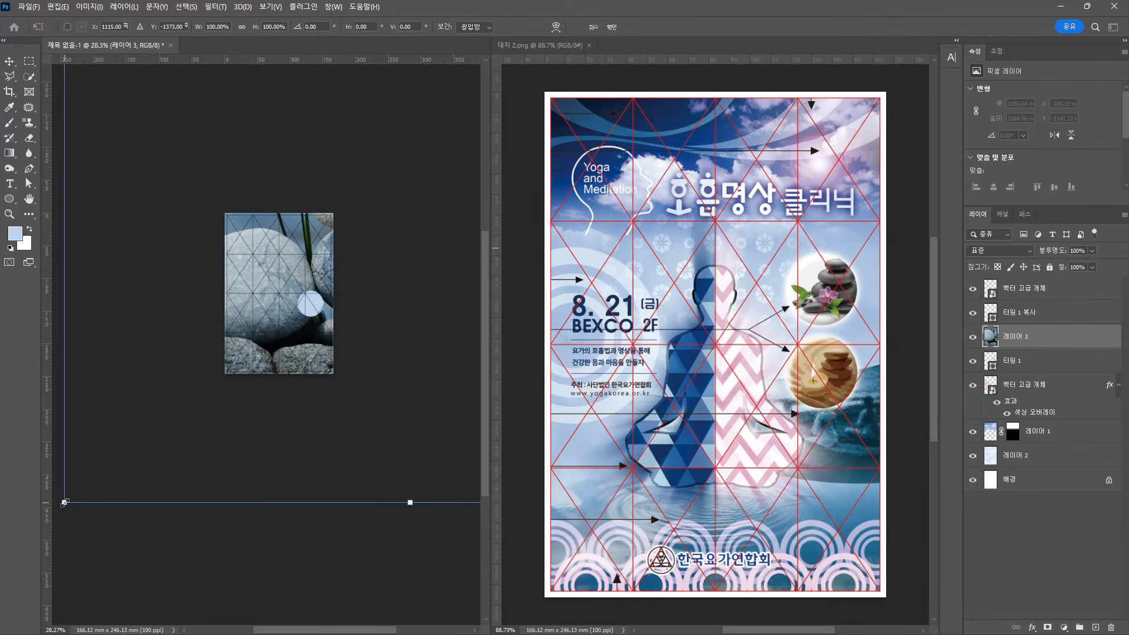
left_click_drag(64, 503, 356, 172)
left_click_drag(358, 148, 306, 290)
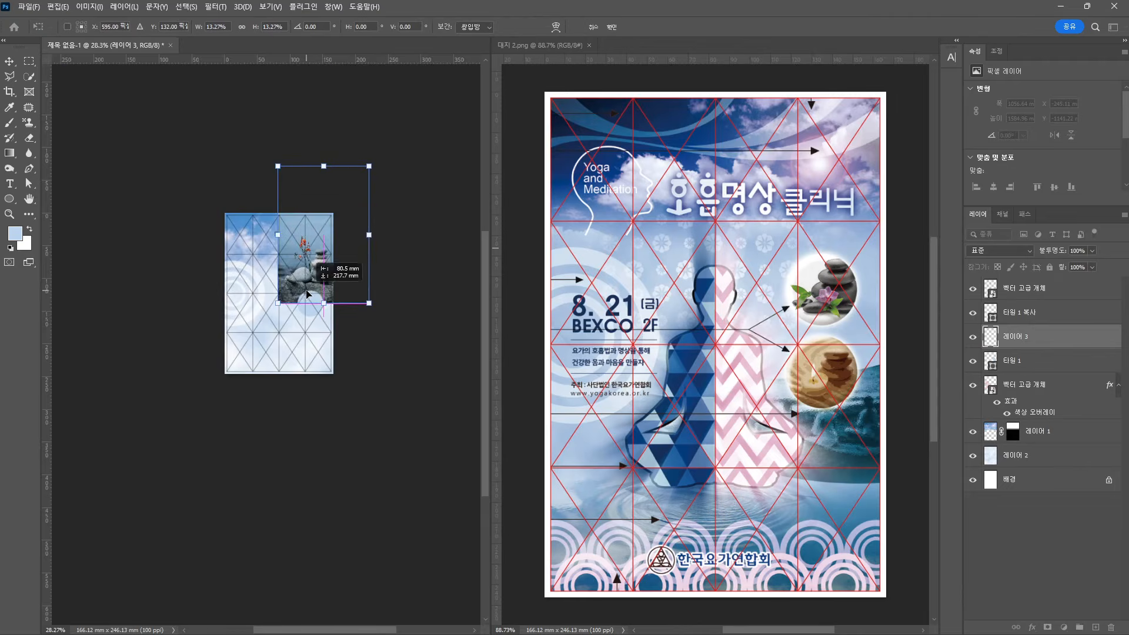
key("Return")
key("ctrl+alt+g")
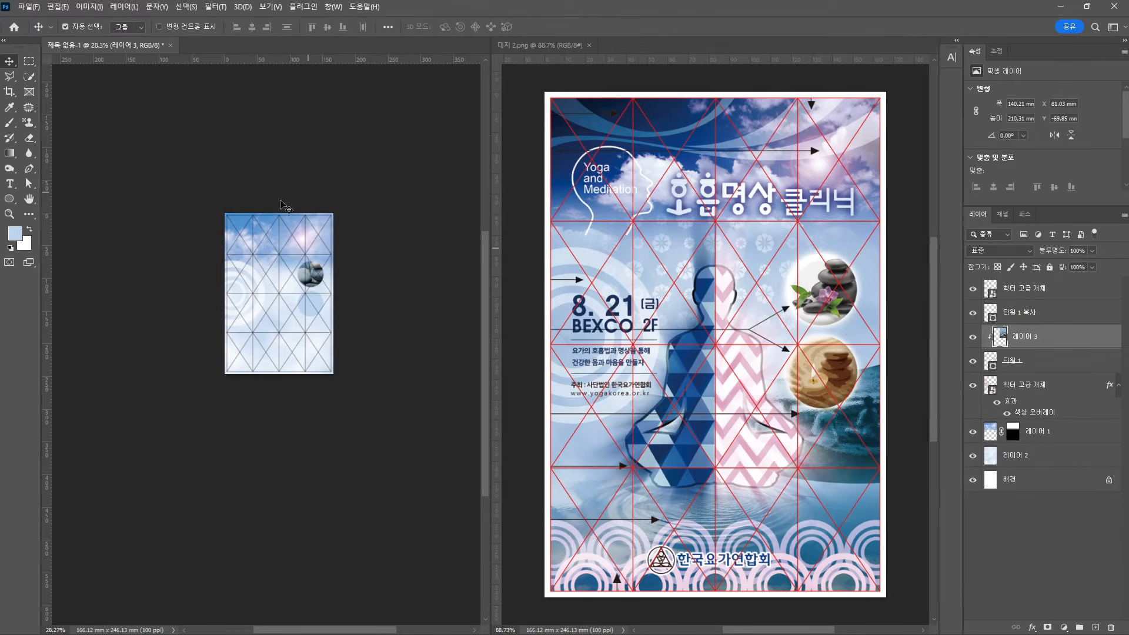
Lock the topmost grid layer so that it cannot be selected or moved on the canvas
left_click(320, 279)
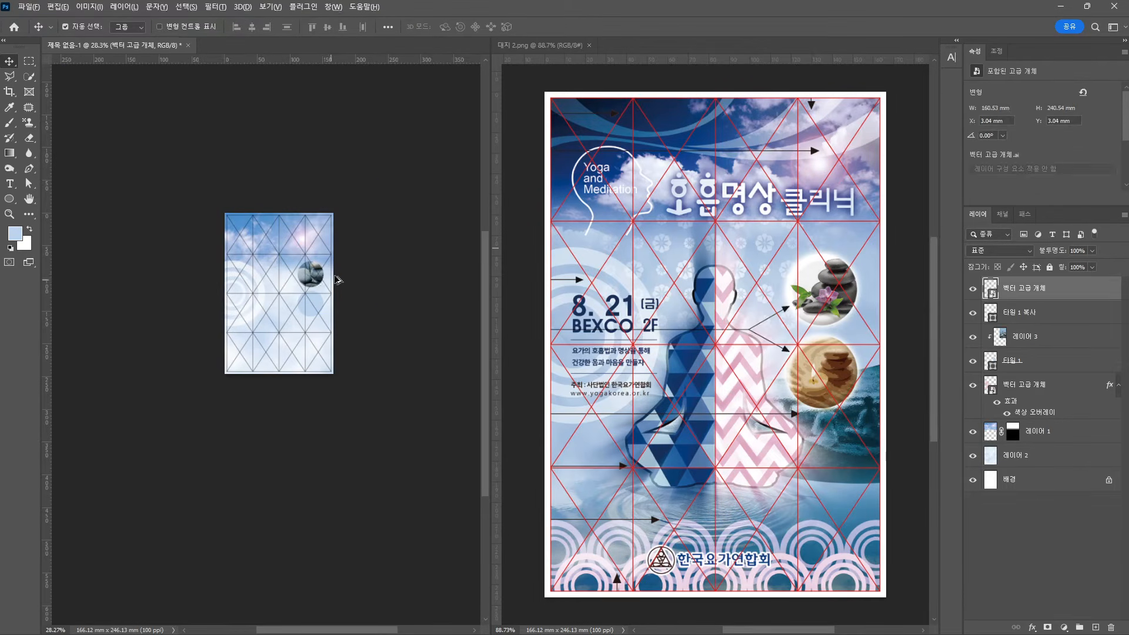
scroll(338, 278, "up", 5)
key("ctrl+t")
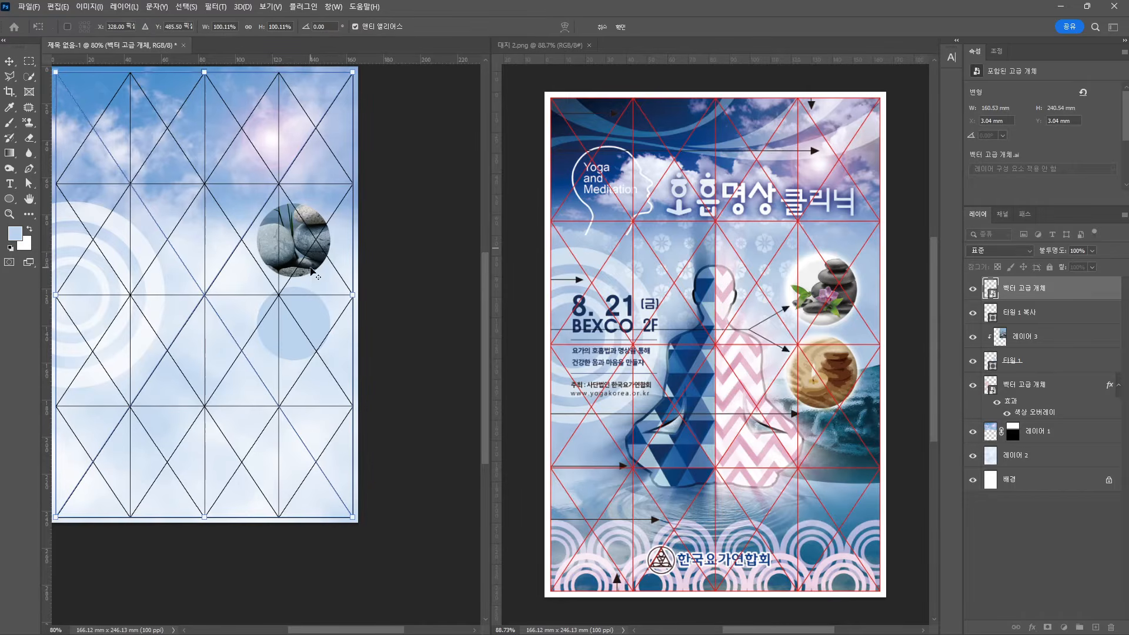
key("Escape")
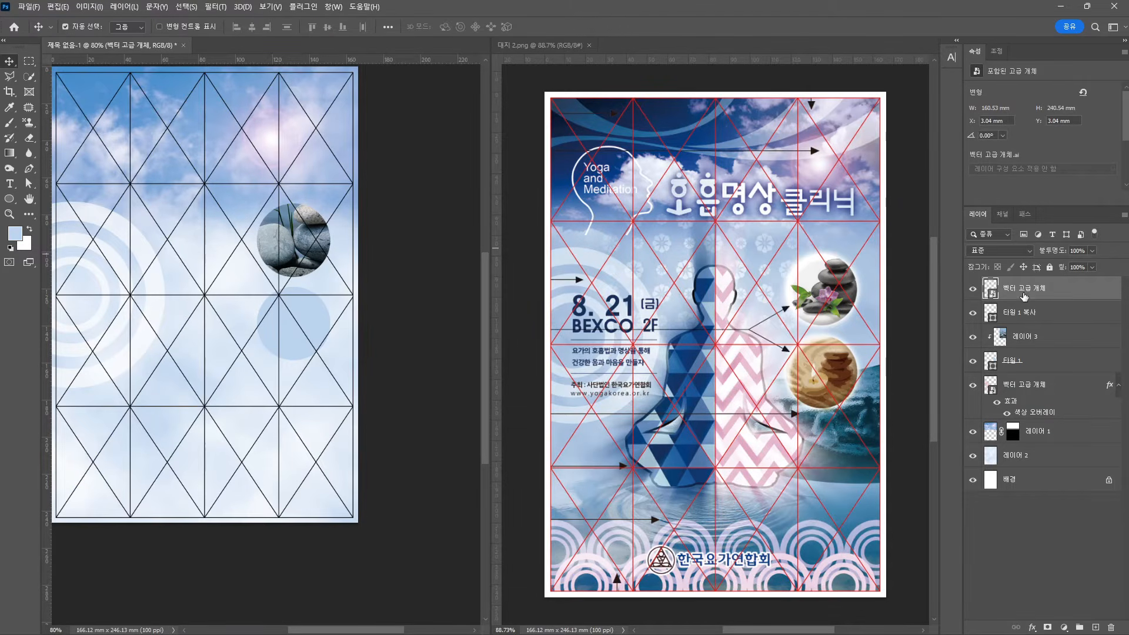
left_click(1049, 268)
Scale the clipped stone photo down to about 52% and position the stacked stones and red flowers inside the upper circle
left_click(291, 235)
key("ctrl+t")
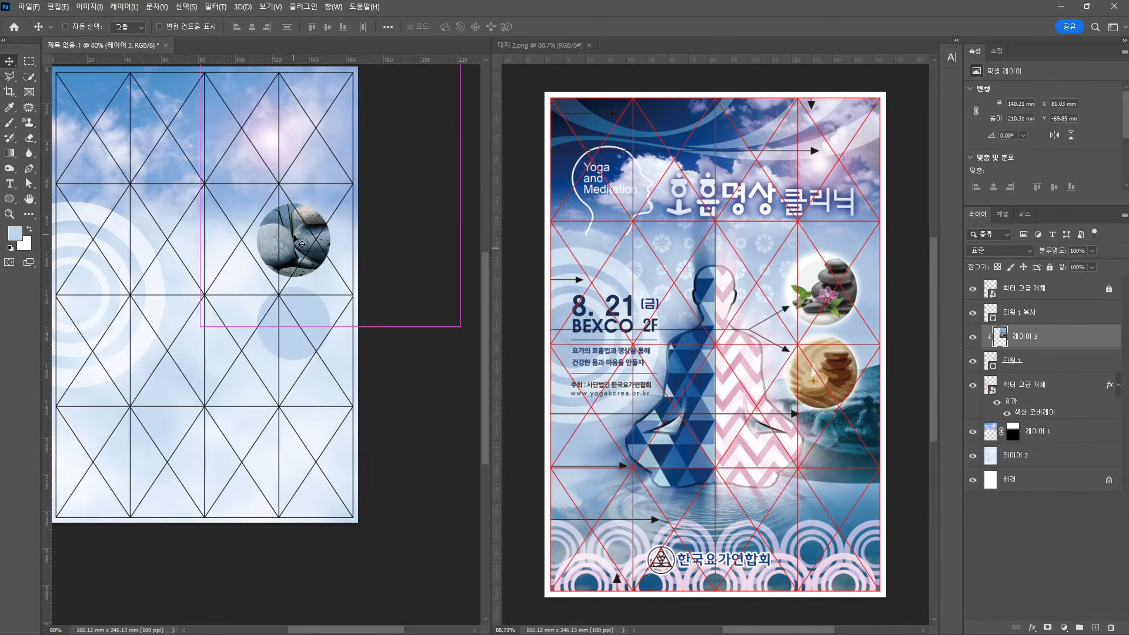
left_click_drag(205, 325, 275, 288)
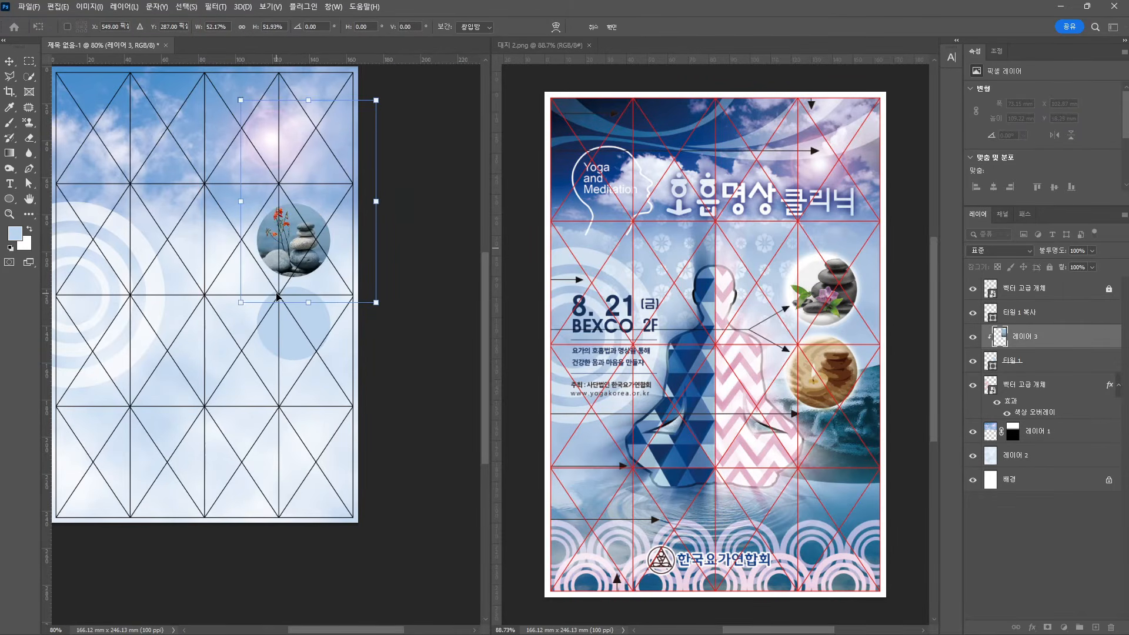
key("Return")
Open 이미지(05).jpg and copy the candle photo into the poster directly above the lower circle's layer
left_click(294, 321)
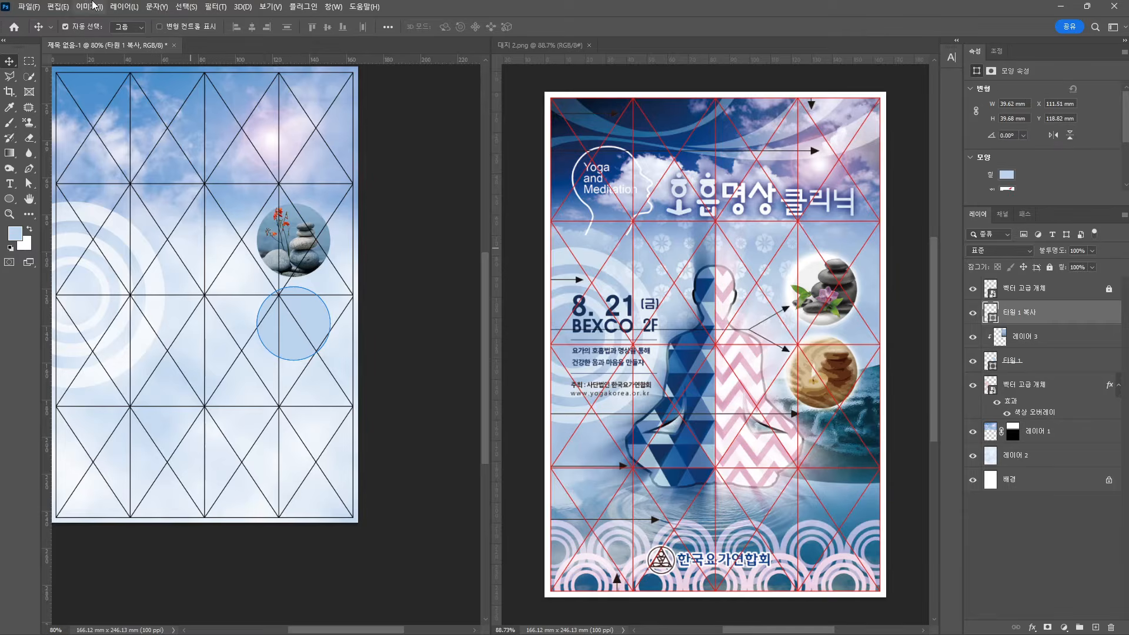
left_click(28, 6)
left_click(44, 34)
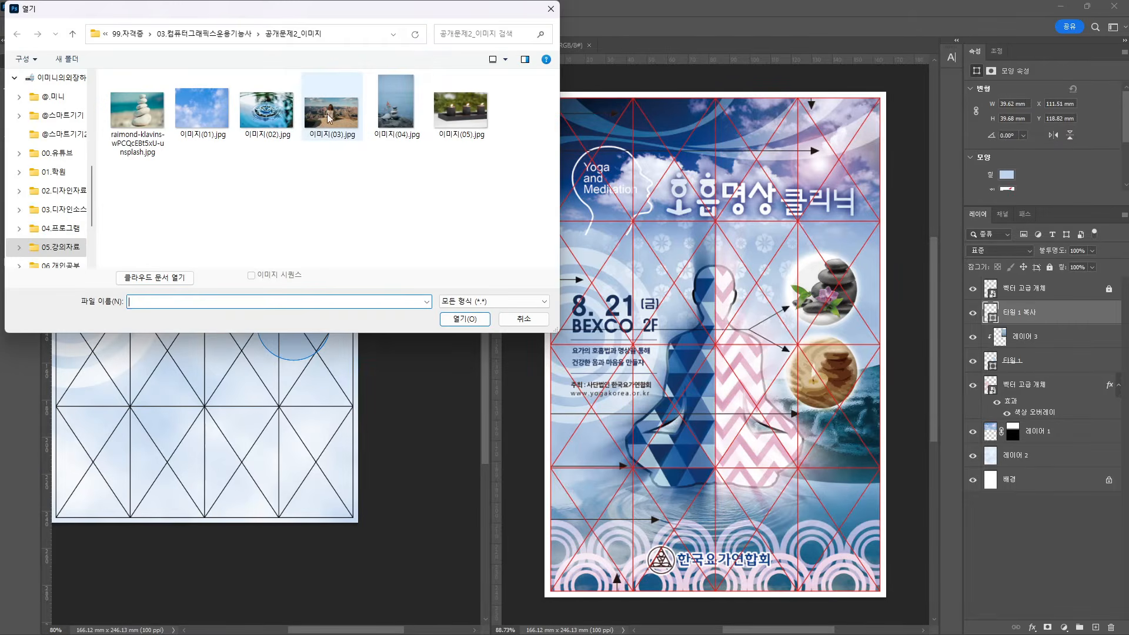
double_click(469, 130)
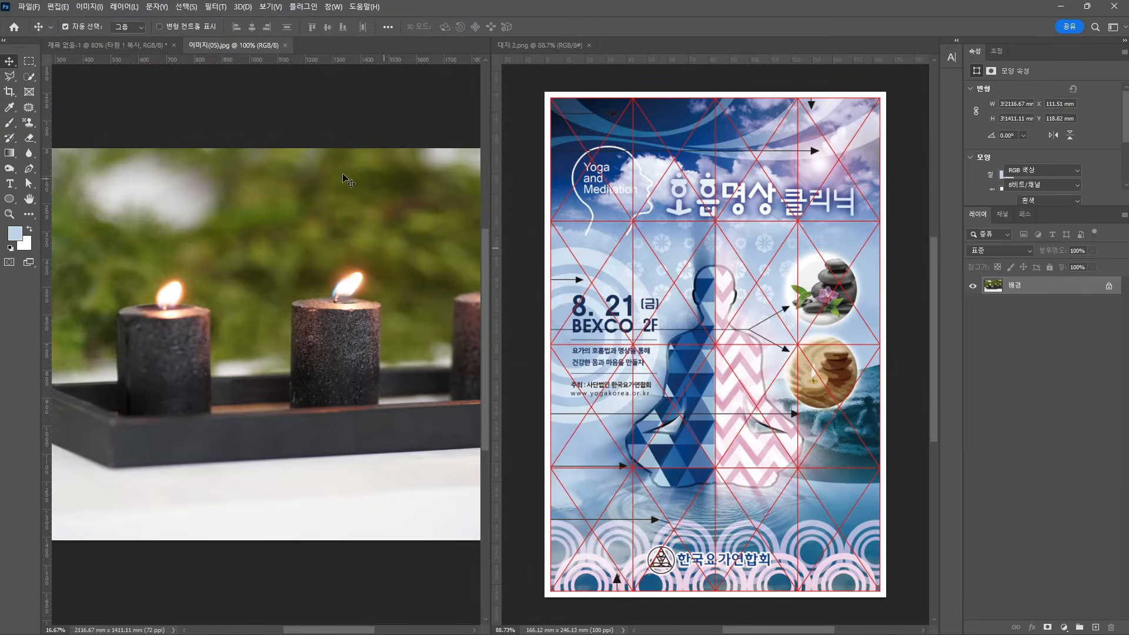
left_click_drag(244, 44, 217, 329)
Scale the candle photo down to about 13% over the poster's lower circle and close the source image
key("ctrl+t")
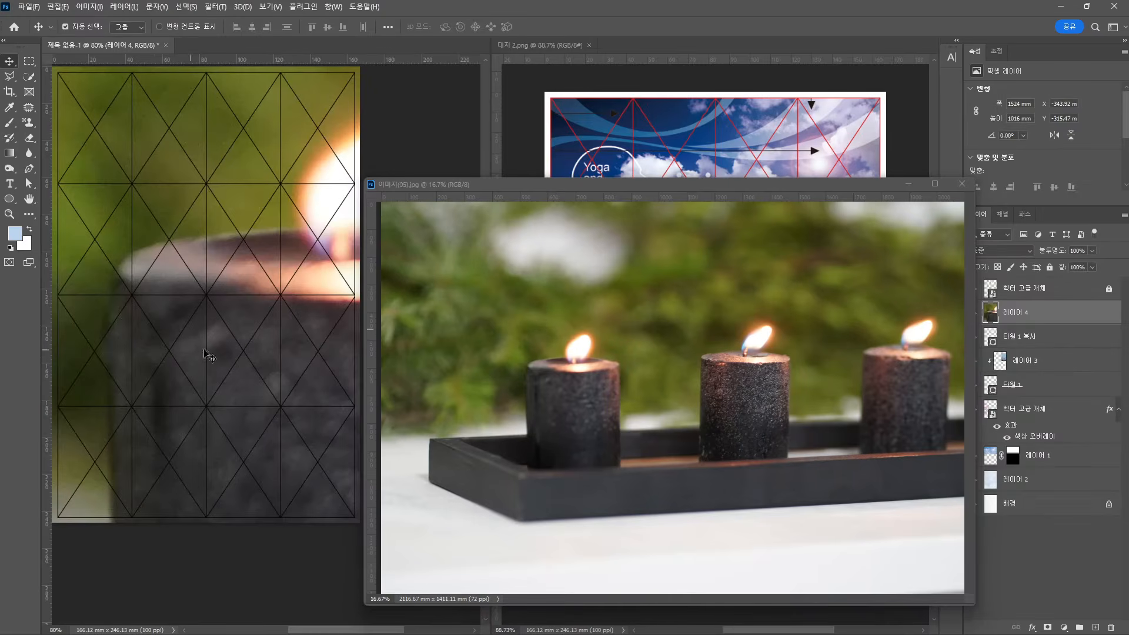
scroll(183, 179, "down", 8)
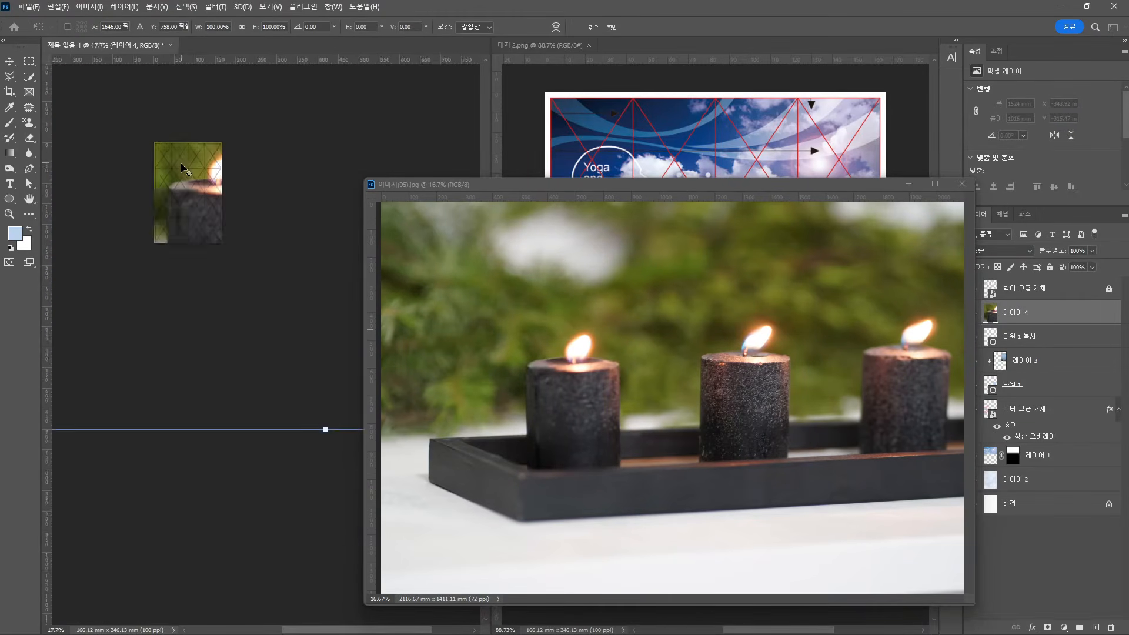
left_click_drag(104, 282, 184, 184)
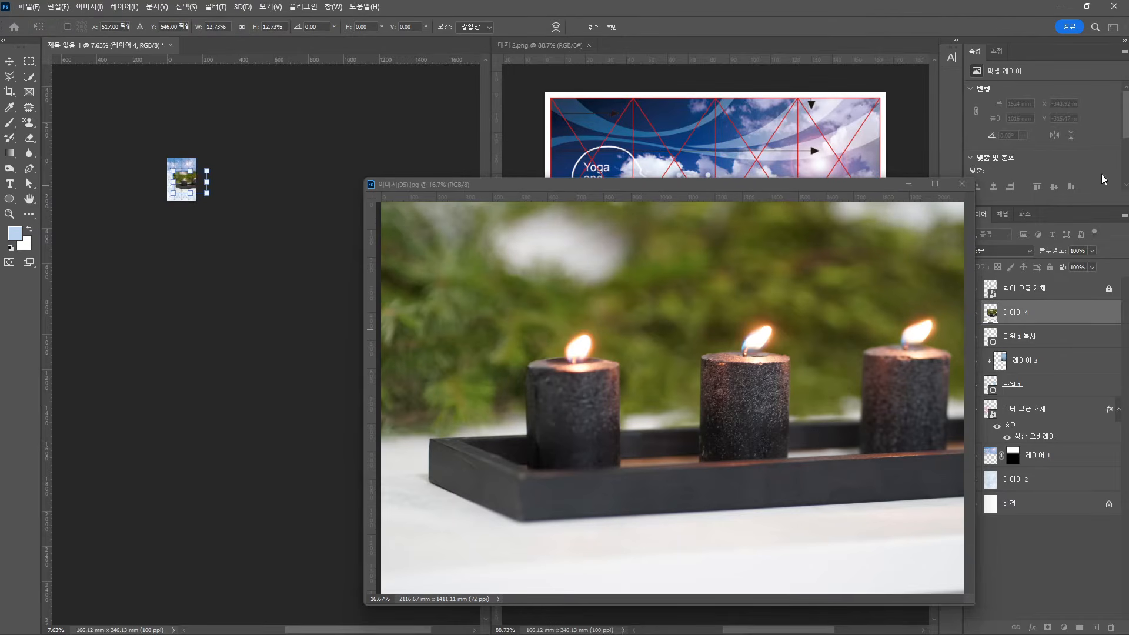
key("Return")
left_click(962, 184)
scroll(170, 154, "up", 9)
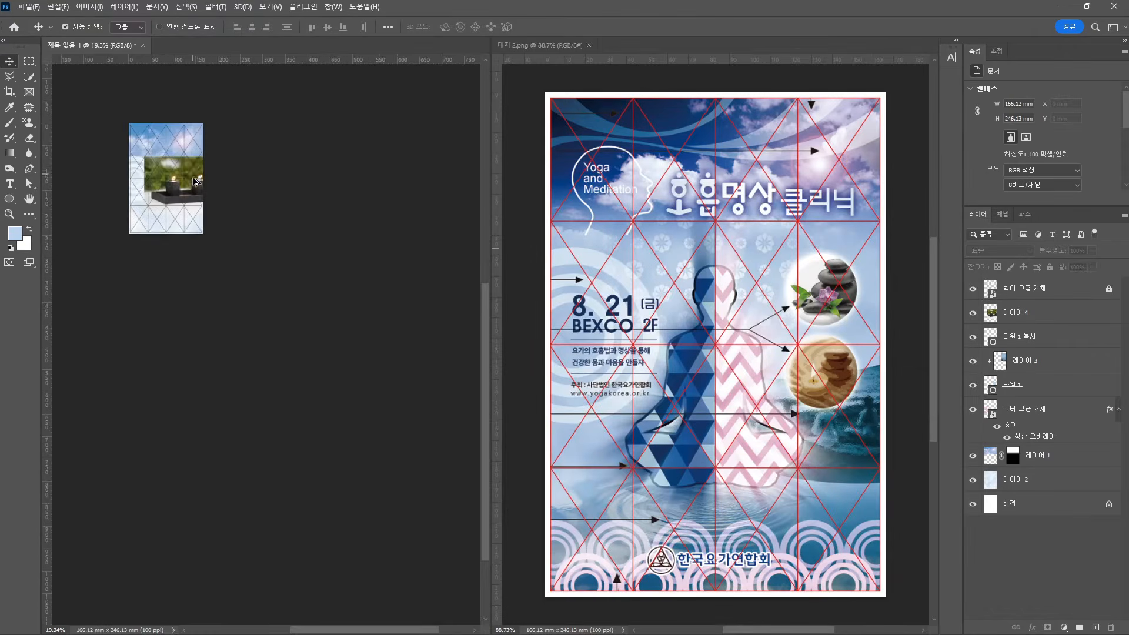
Scale the candle photo to about 42%, position a candle over the lower circle and clip the photo to that circle
left_click(194, 212)
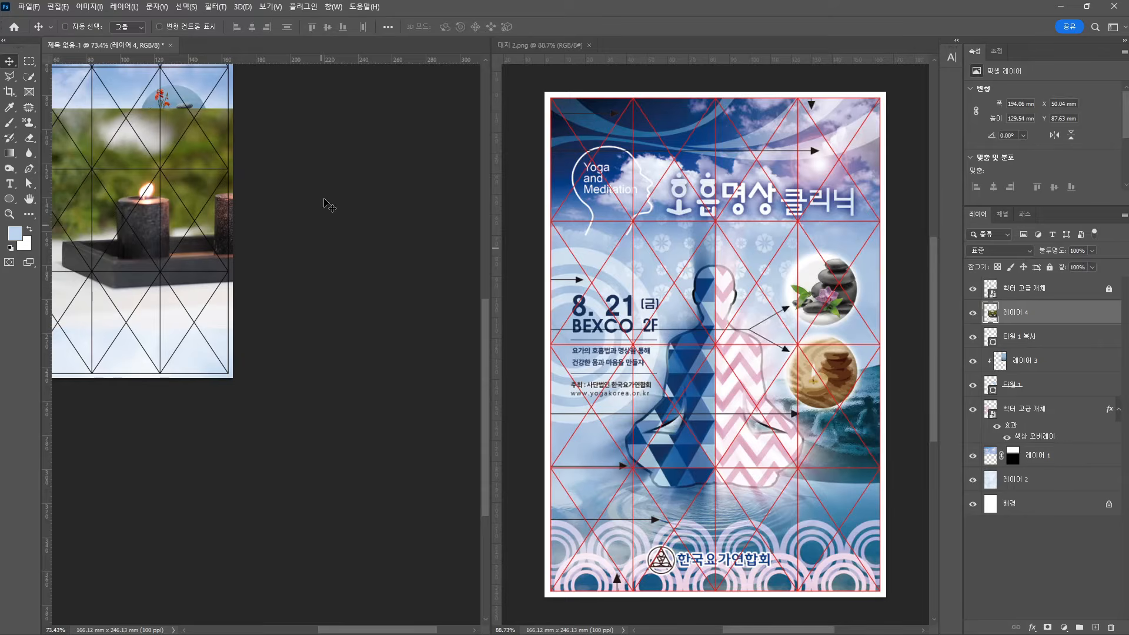
key("ctrl+t")
left_click_drag(365, 107, 270, 173)
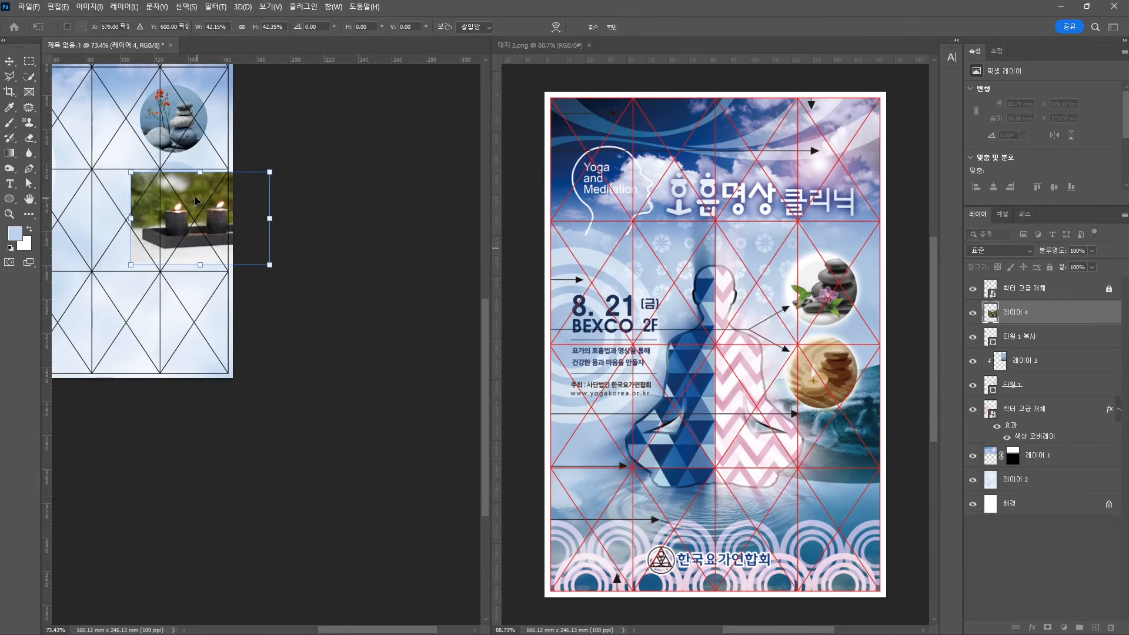
left_click_drag(197, 196, 192, 172)
key("Return")
left_click(995, 322, "alt")
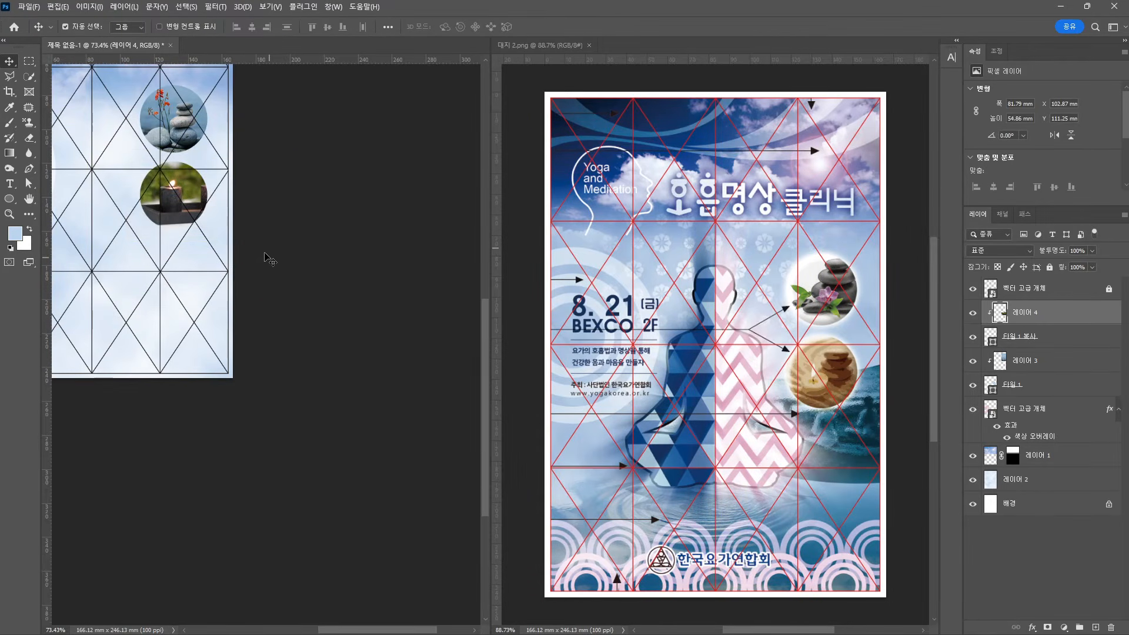
Apply a white Outer Glow (외부 광선) with 91% opacity and 29 px size, plus Bevel & Emboss (경사와 엠보스), to the upper circle
left_click(284, 300)
left_click_drag(285, 300, 351, 365)
left_click(317, 323)
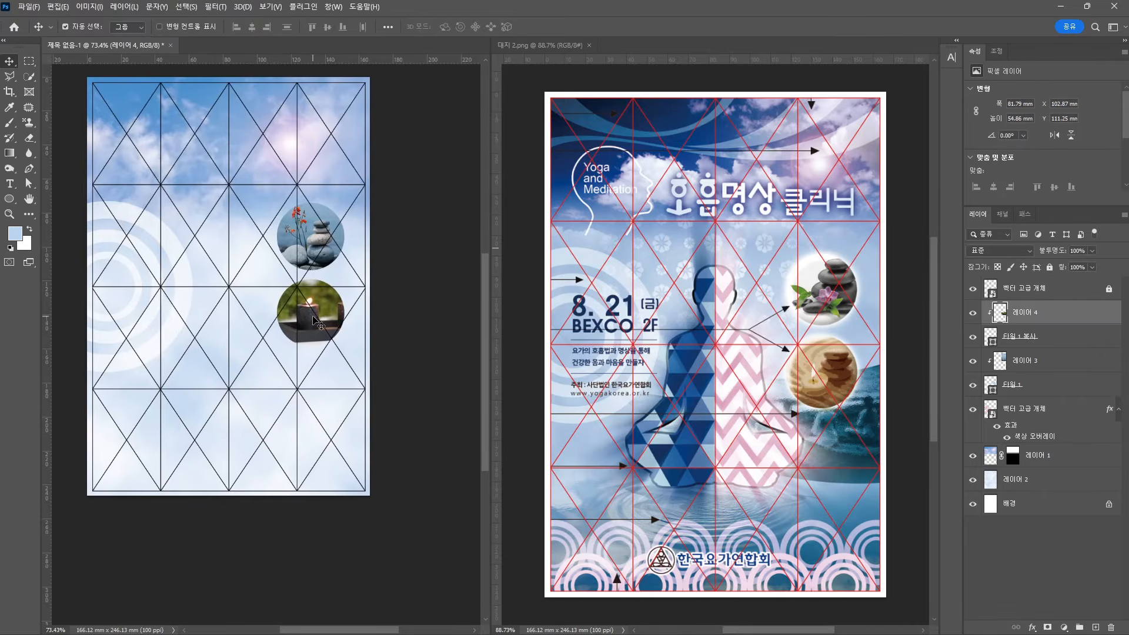
left_click(310, 242)
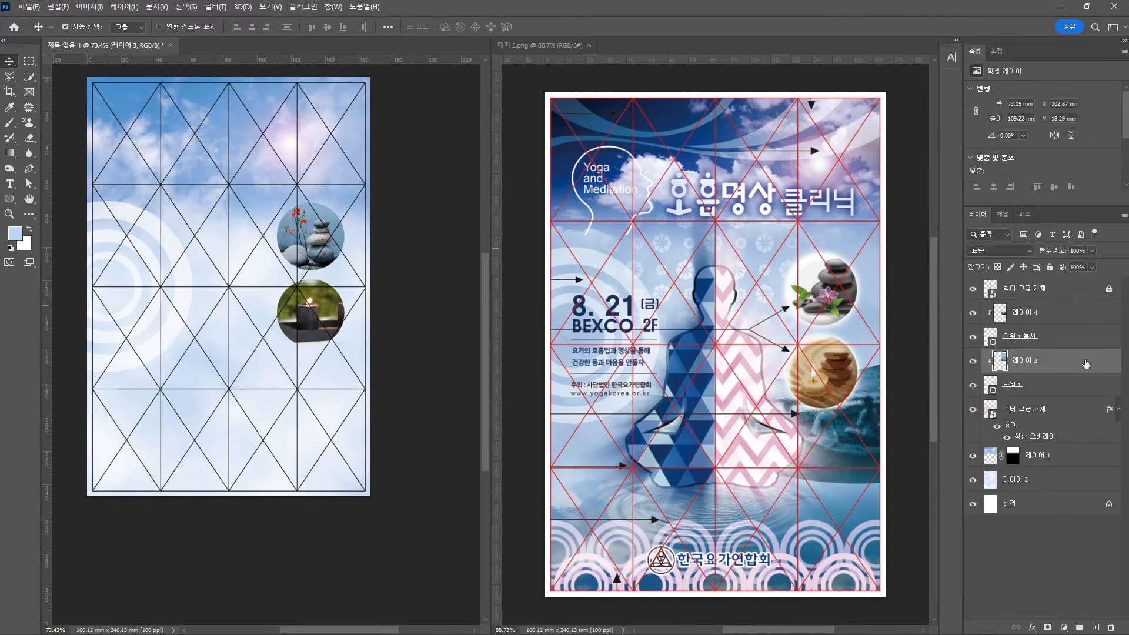
left_click(1036, 387)
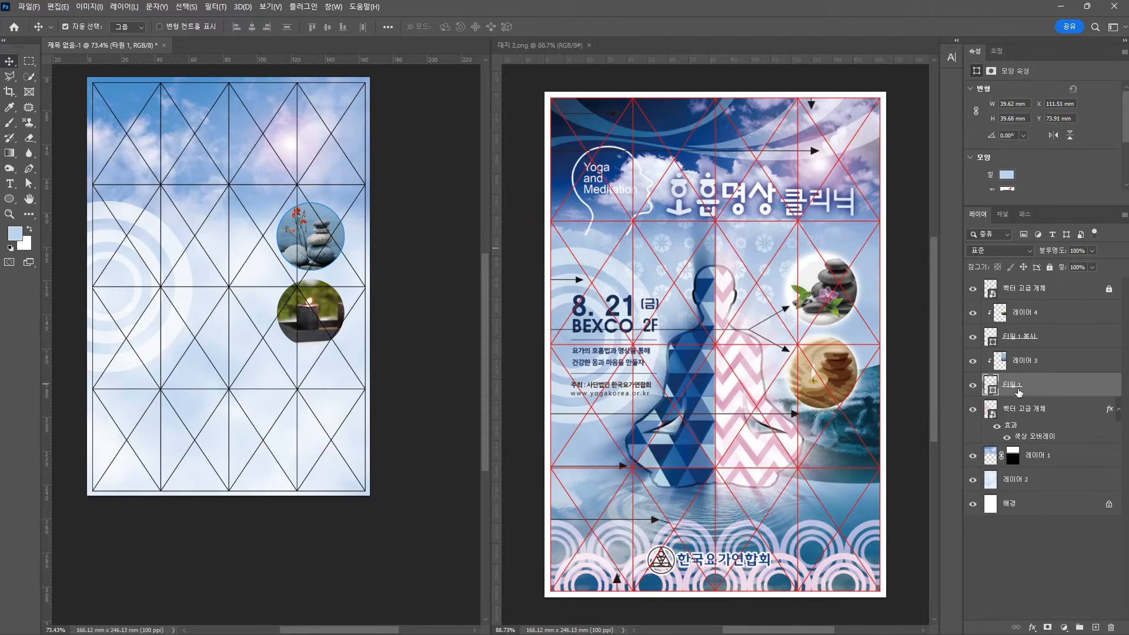
left_click(1032, 627)
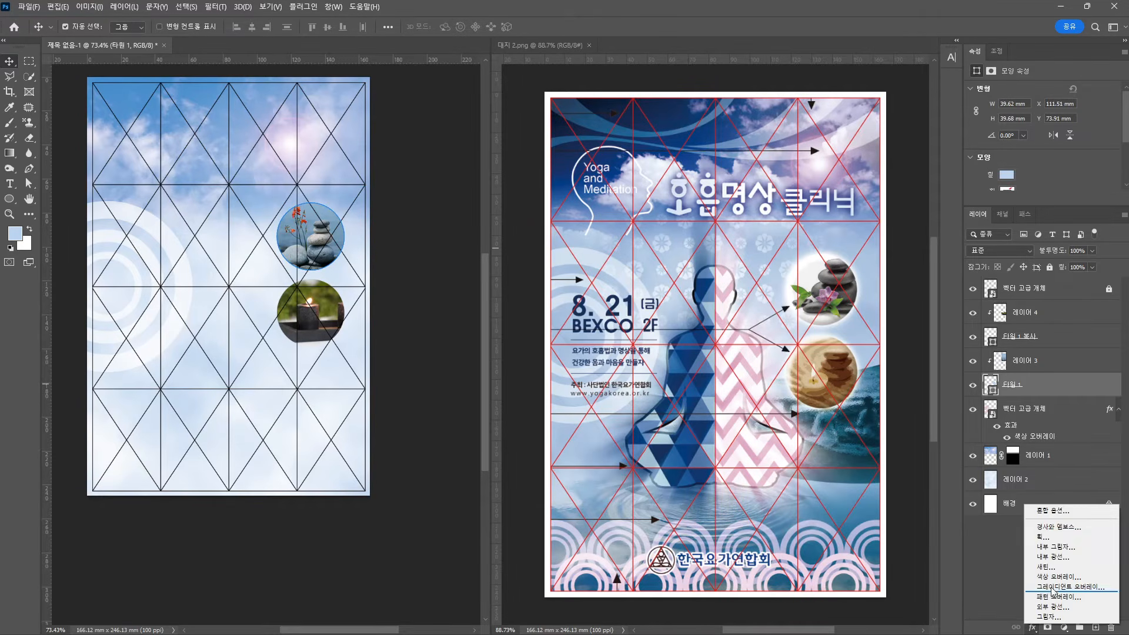
left_click(1052, 607)
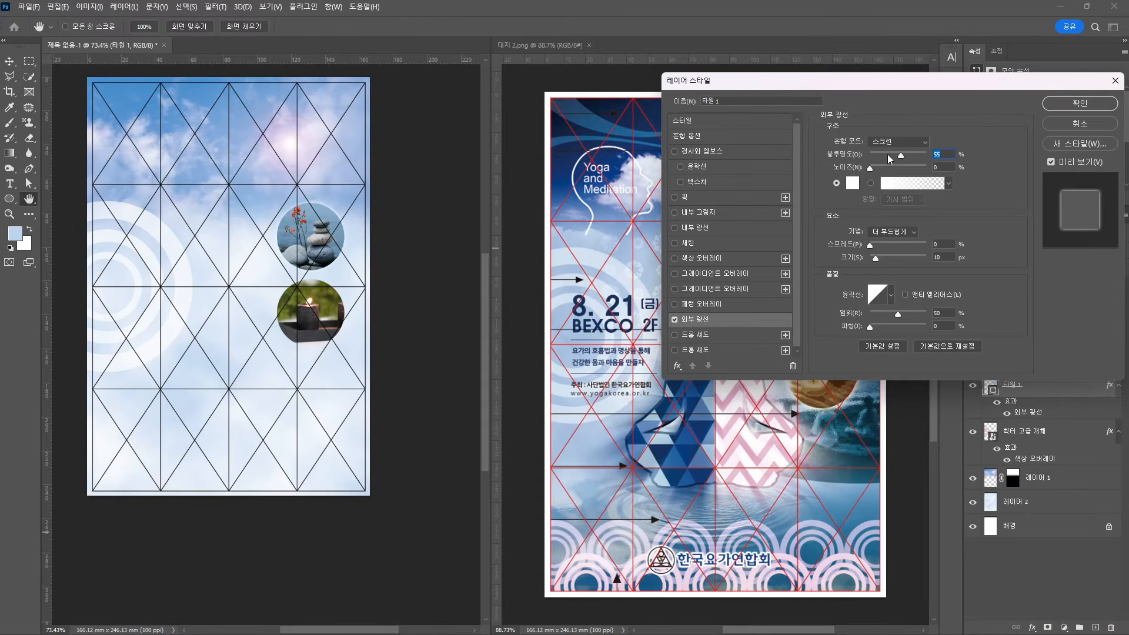
left_click_drag(900, 155, 922, 152)
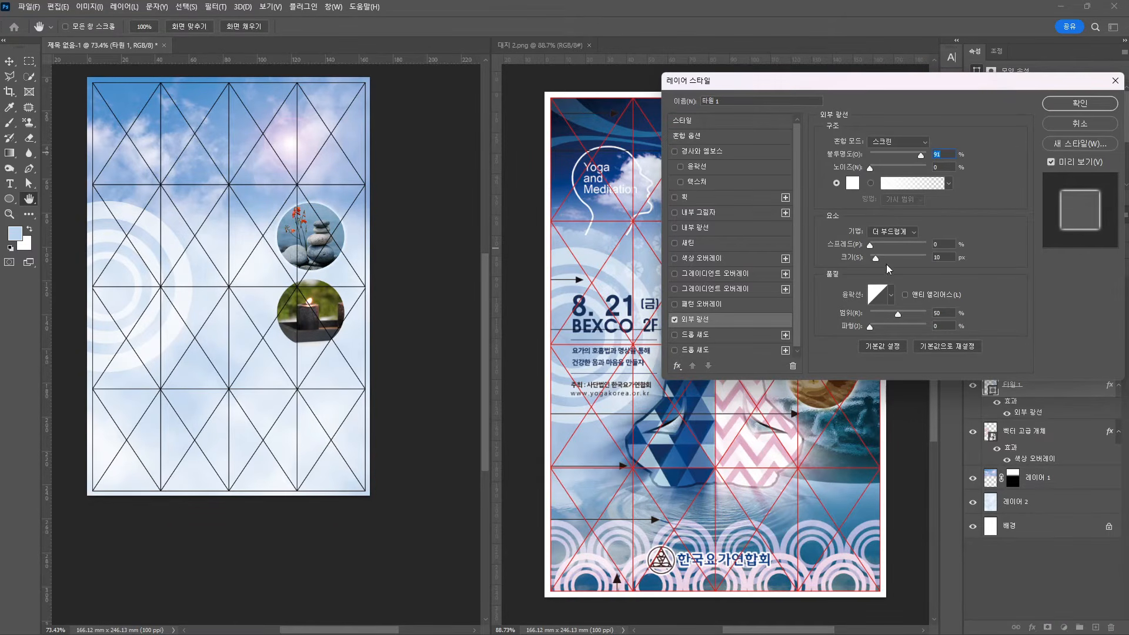
left_click_drag(873, 256, 880, 256)
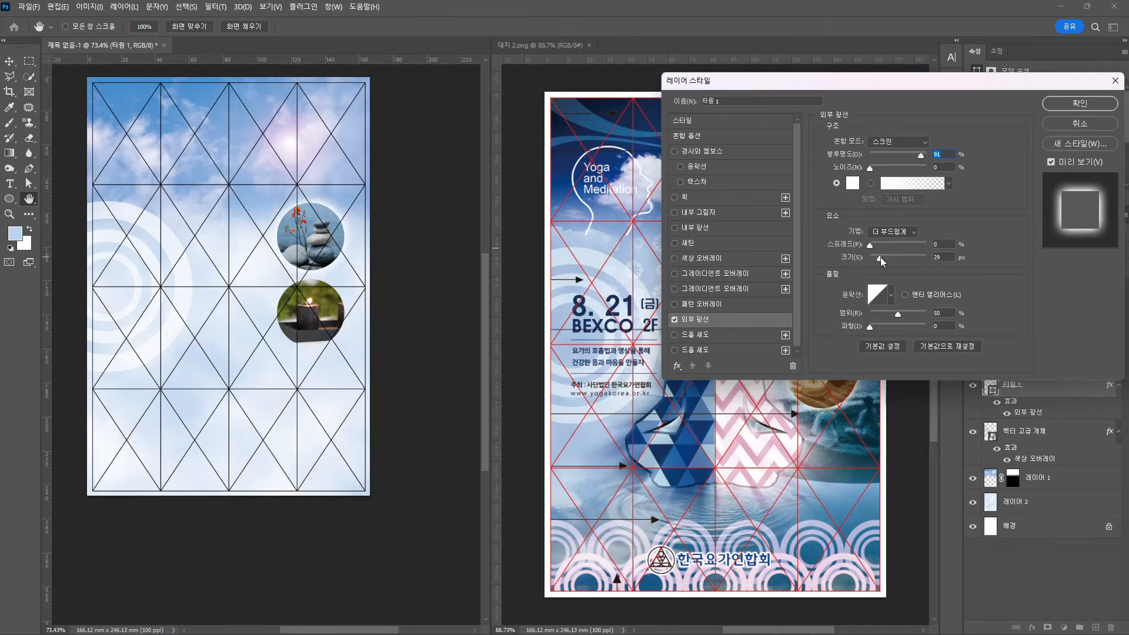
left_click(697, 152)
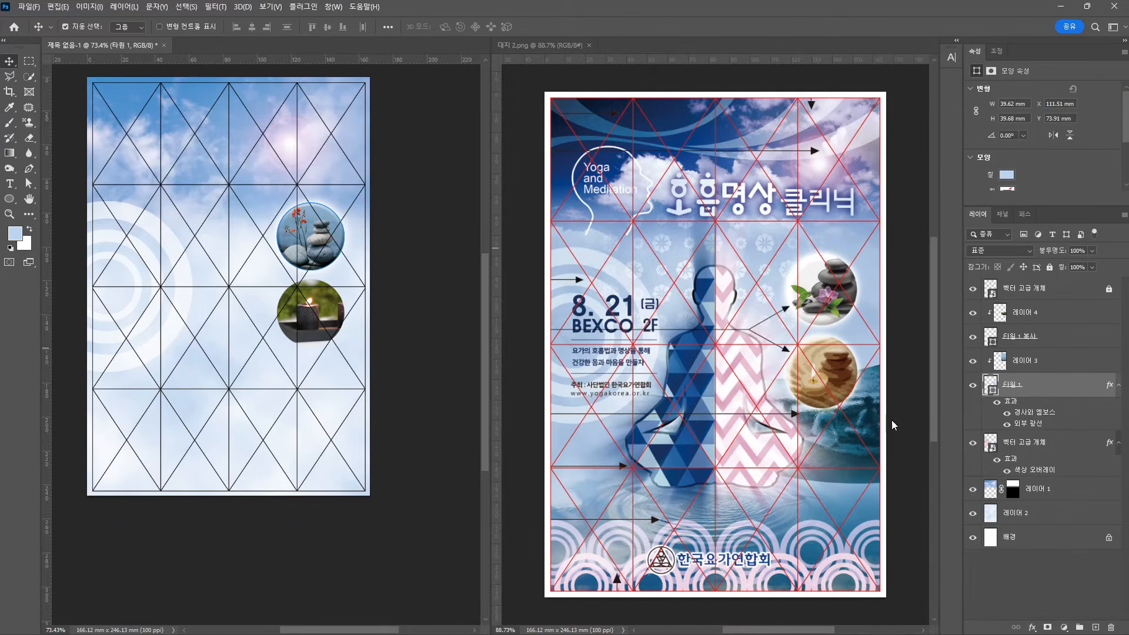
Copy the upper circle's layer effects onto the lower circle's layer and deselect all layers
left_click_drag(1010, 402, 1009, 347)
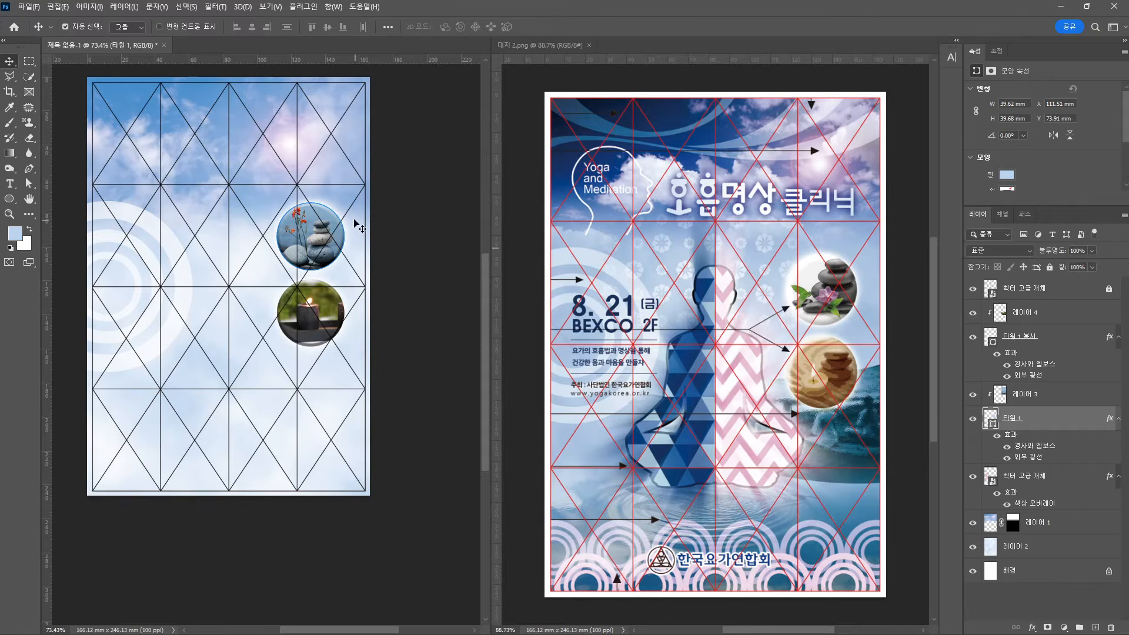
left_click(394, 231)
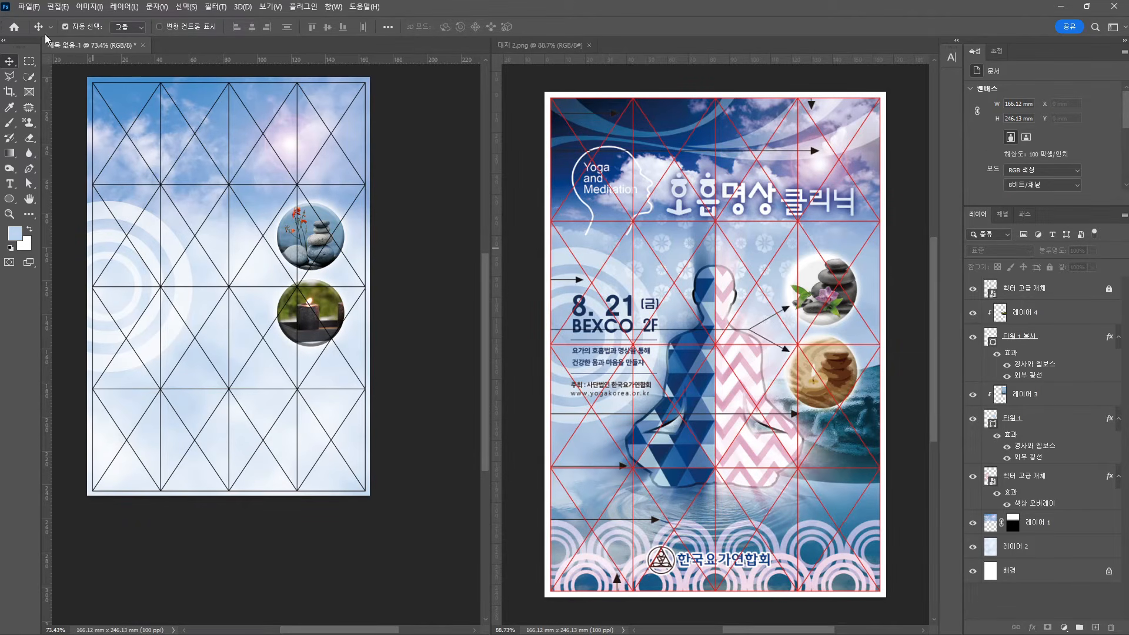
Open the Filter Gallery for the stacked-stones photo in the upper circle and expand the artistic effects (예술 효과)
left_click(316, 234)
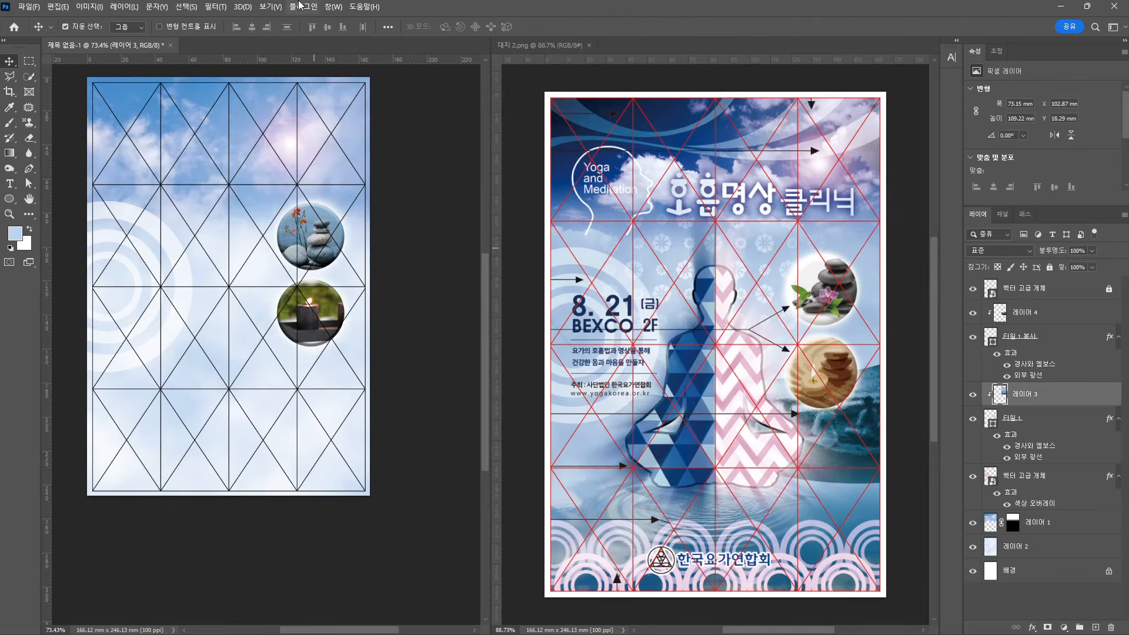
left_click(215, 7)
left_click(229, 74)
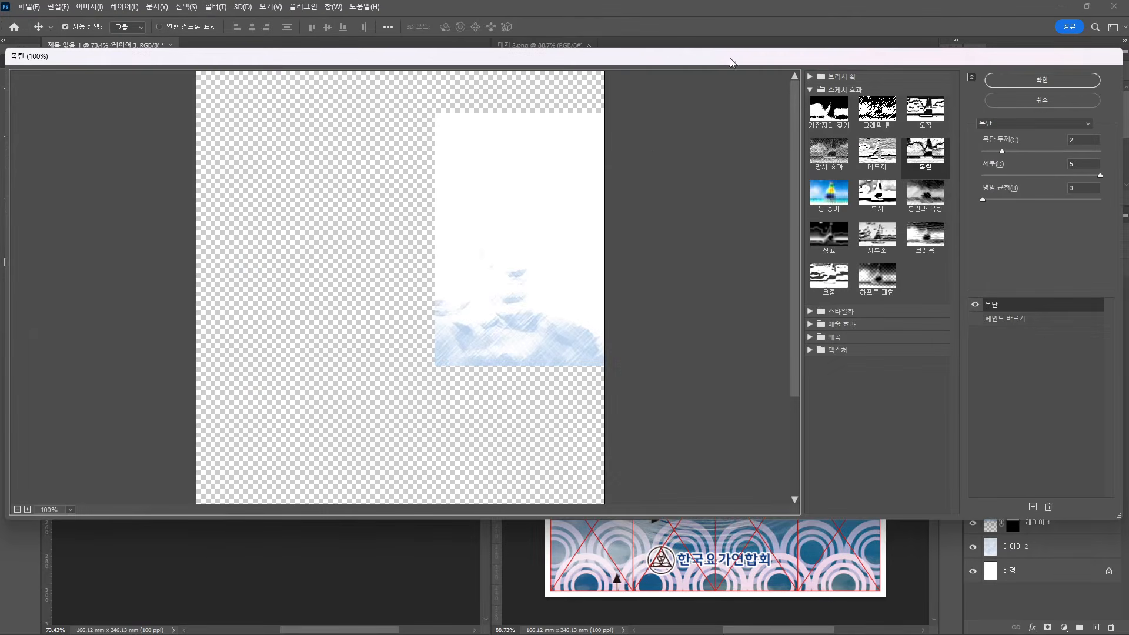
left_click_drag(731, 63, 691, 124)
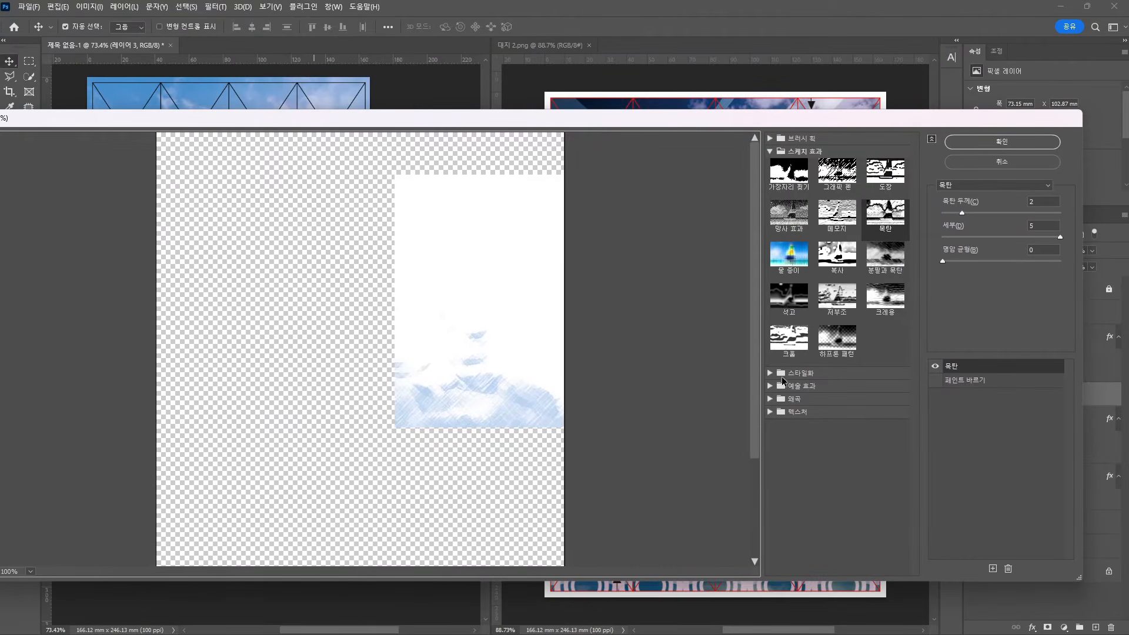
left_click(767, 376)
left_click(771, 374)
left_click(770, 388)
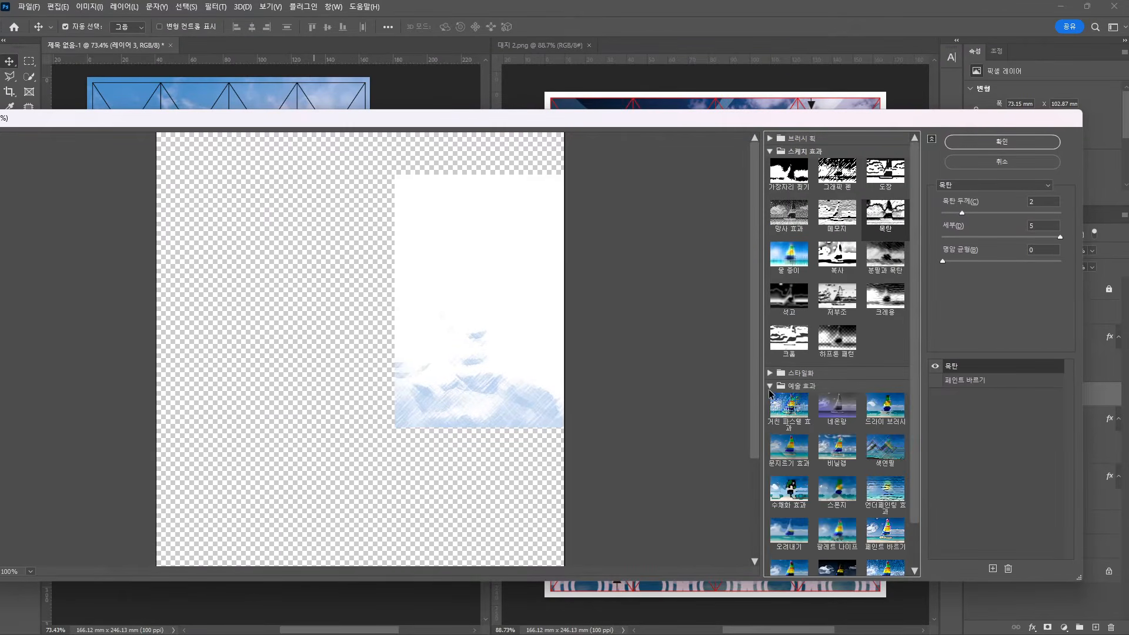
Preview various artistic filters on the stones photo, from rough pastels and dry brush to poster edges (포스터 가장자리)
left_click(788, 406)
left_click(885, 406)
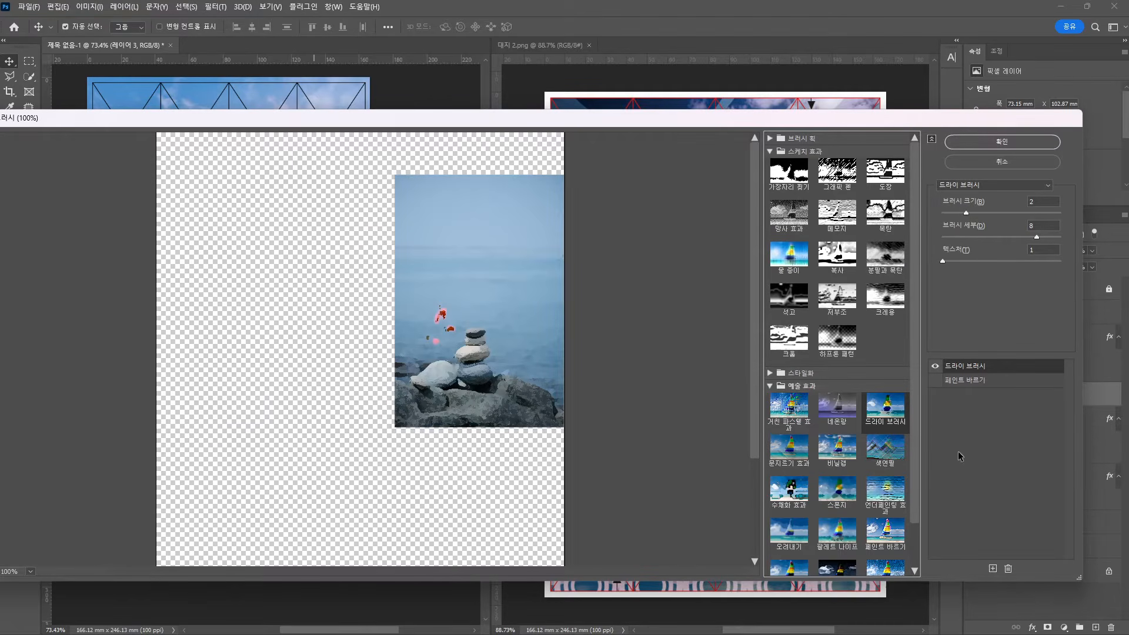
left_click(794, 461)
left_click(837, 453)
left_click(837, 492)
left_click(838, 532)
scroll(870, 532, "down", 2)
left_click(883, 527)
left_click(883, 485)
left_click(791, 526)
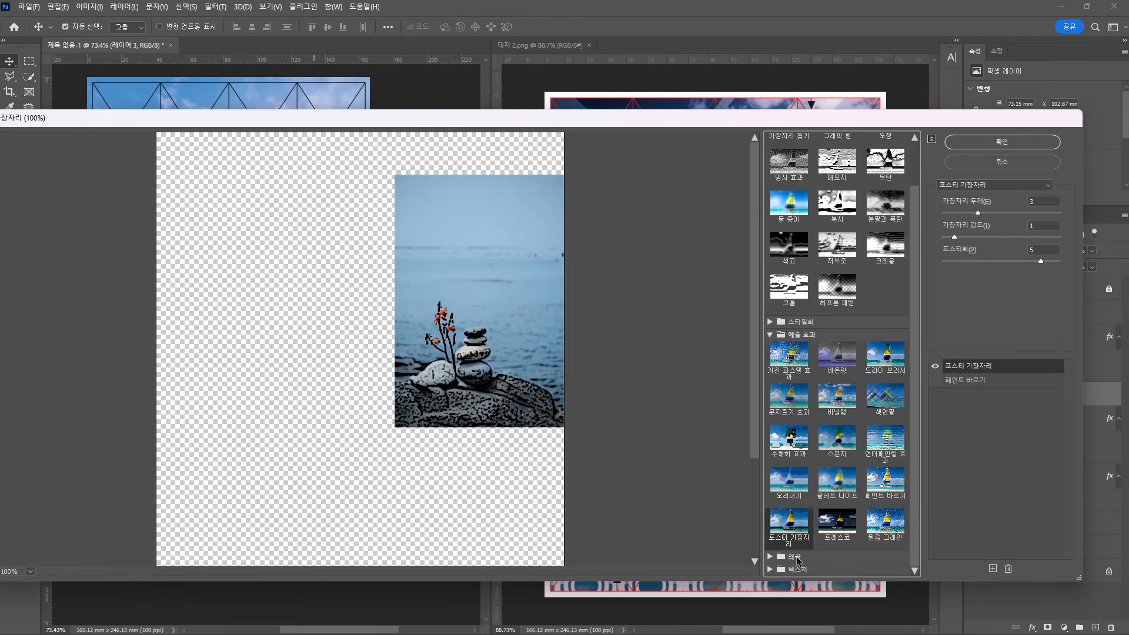
Preview the distort (왜곡) and texture (텍스처) filters on the stones photo, including mosaic tiles, stained glass and texturizer
left_click(796, 559)
left_click(797, 569)
left_click(791, 507)
left_click(792, 454)
left_click(837, 454)
left_click(882, 453)
left_click(870, 508)
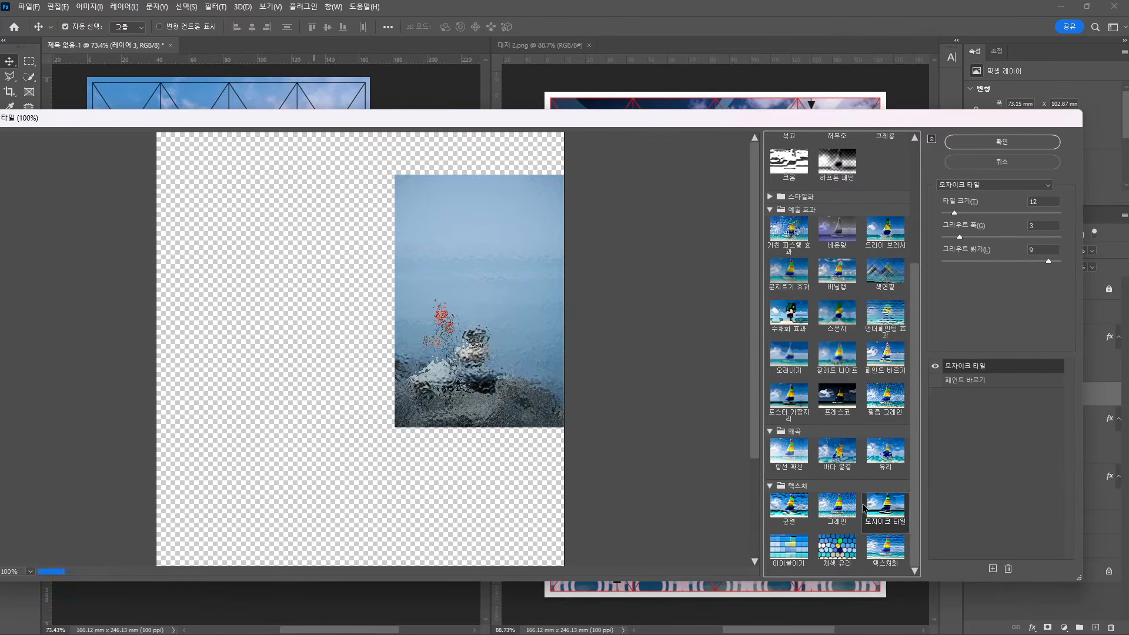
left_click(837, 506)
left_click(885, 546)
left_click(837, 546)
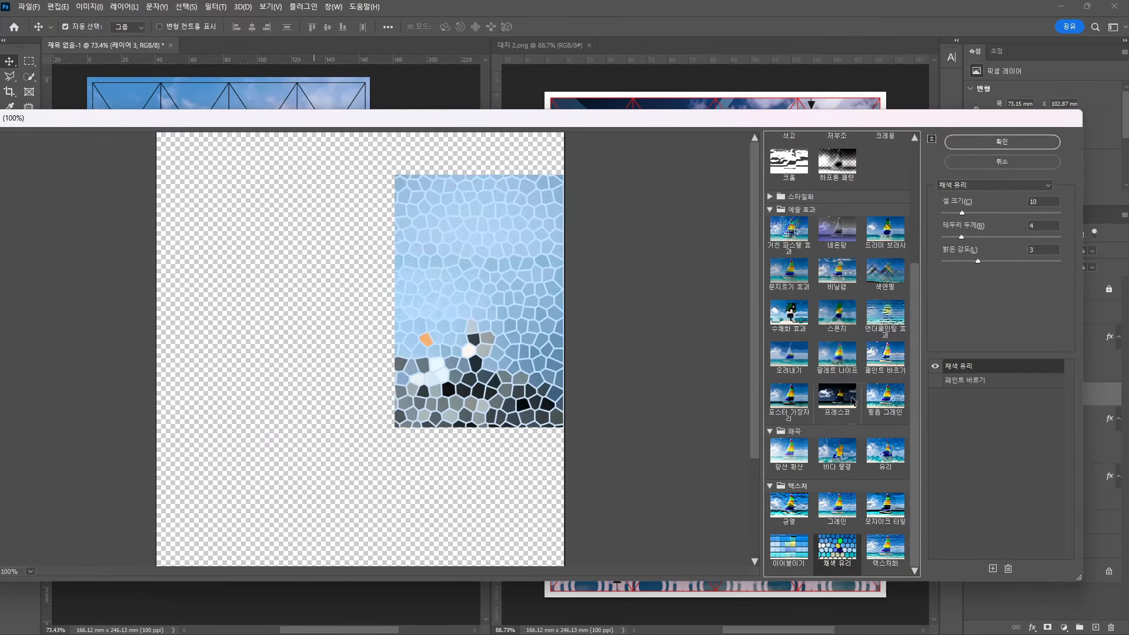
left_click(884, 547)
scroll(858, 365, "up", 3)
left_click(828, 380)
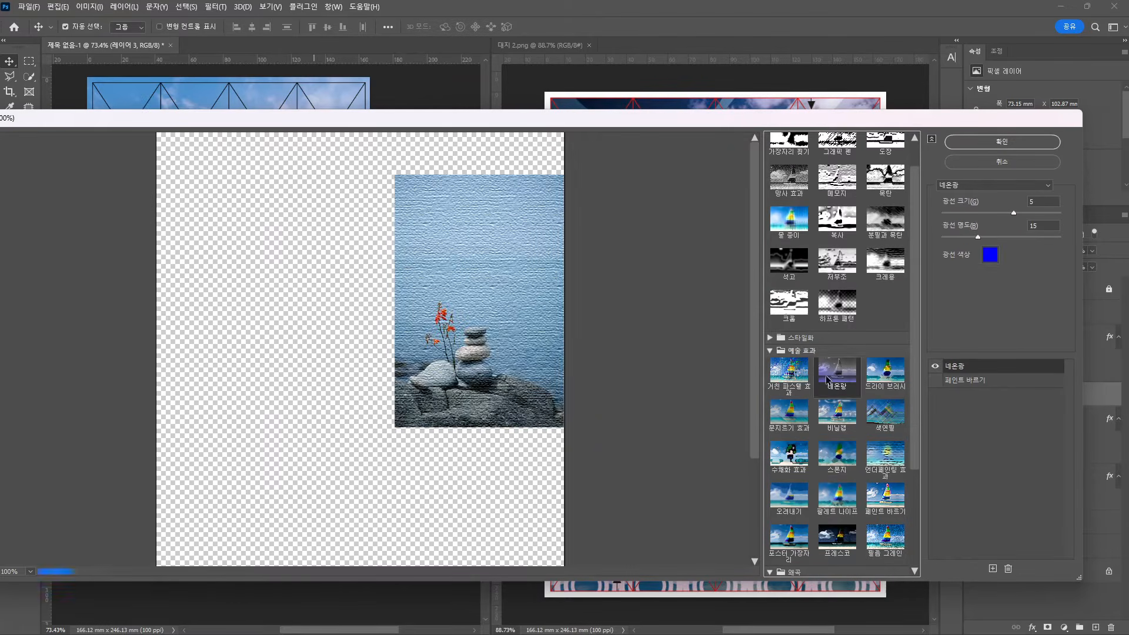
Apply the Dry Brush filter (드라이 브러시) to the stones photo with brush size 0, brush detail 7 and texture 2
left_click(884, 374)
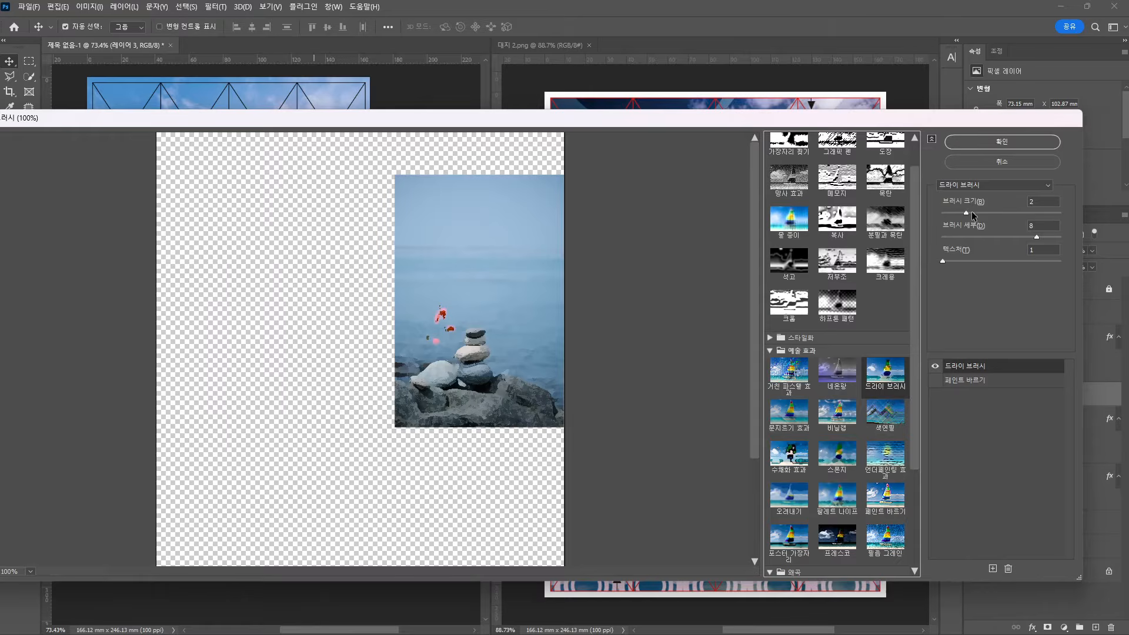
left_click(971, 213)
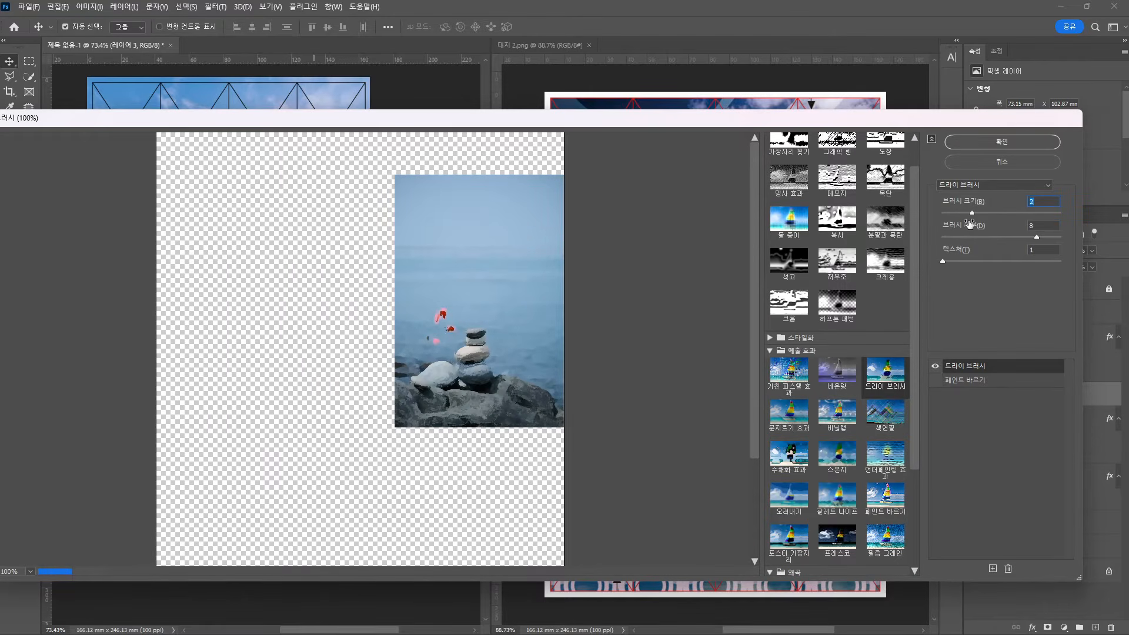
left_click(943, 212)
left_click(1023, 236)
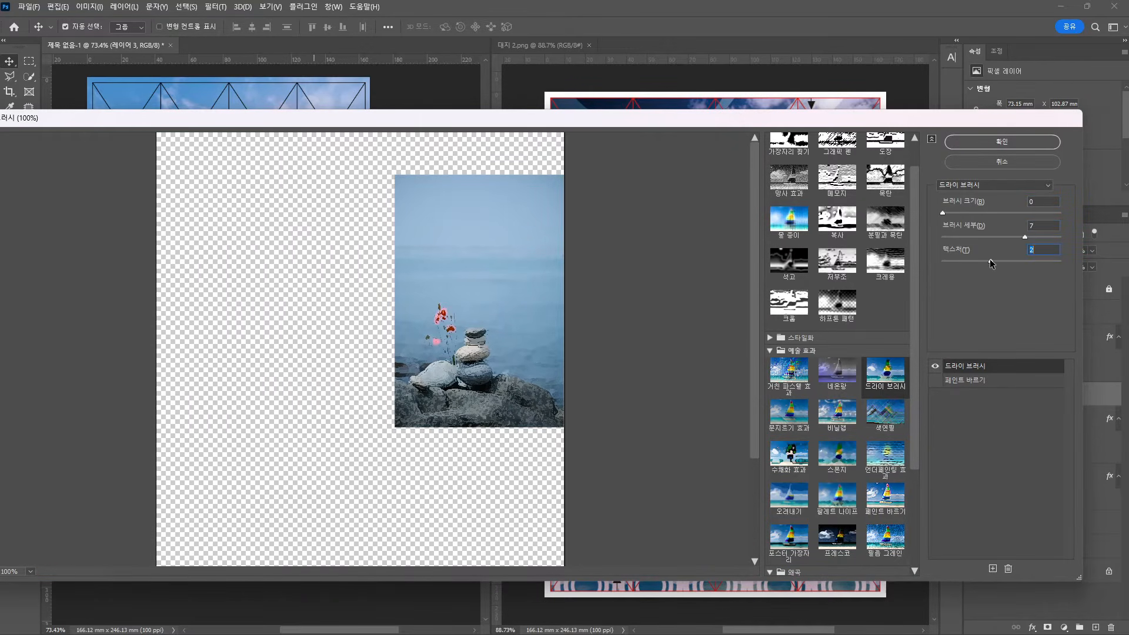
left_click(1014, 147)
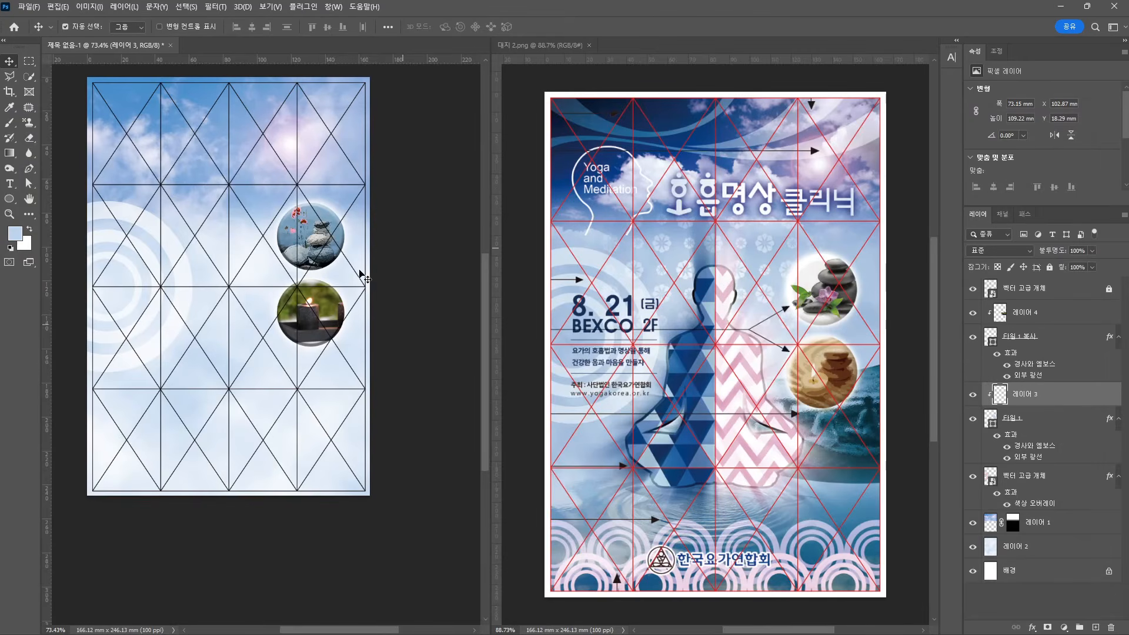
Apply the same Dry Brush filter (드라이 브러시) with size 0, detail 7 and texture 2 to the lower circle's candle photo
left_click(321, 333)
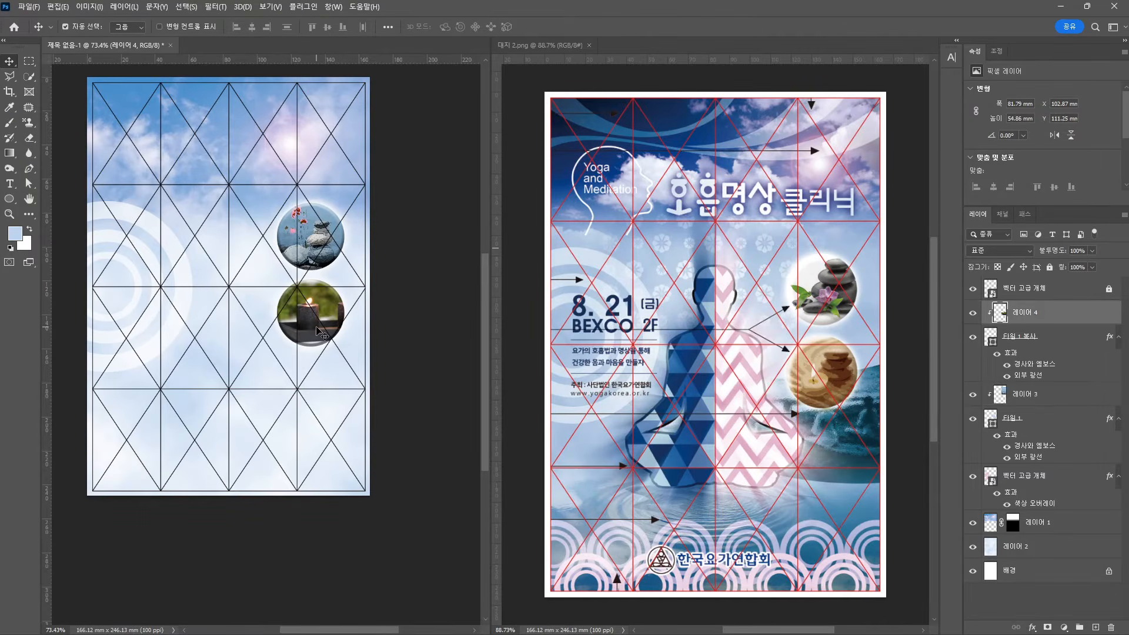
left_click(215, 6)
left_click(233, 75)
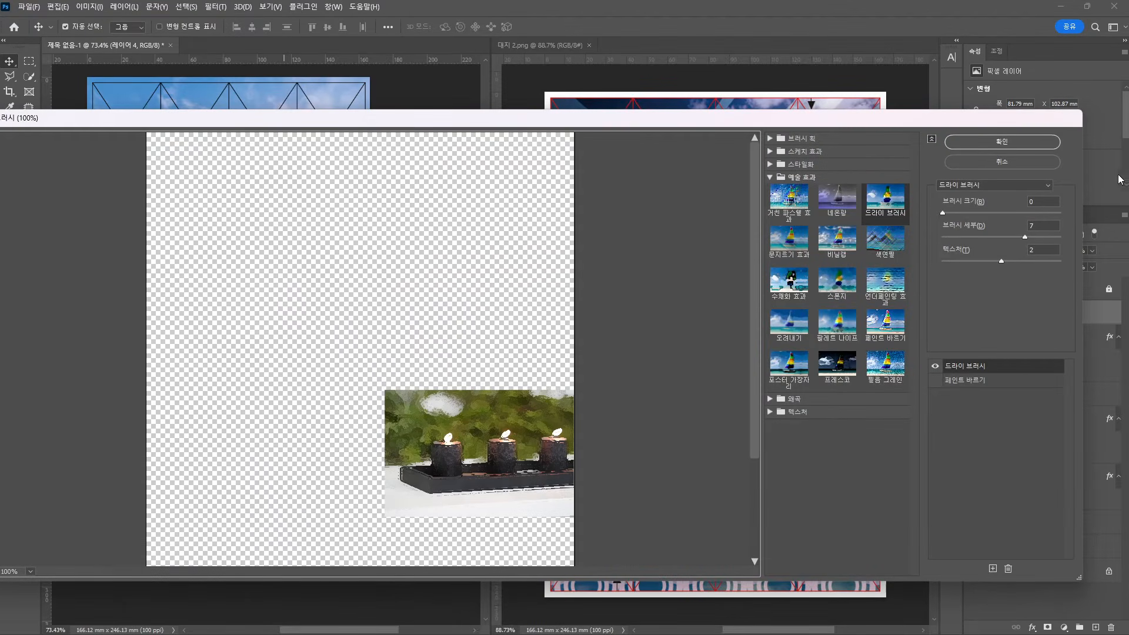
left_click(1011, 136)
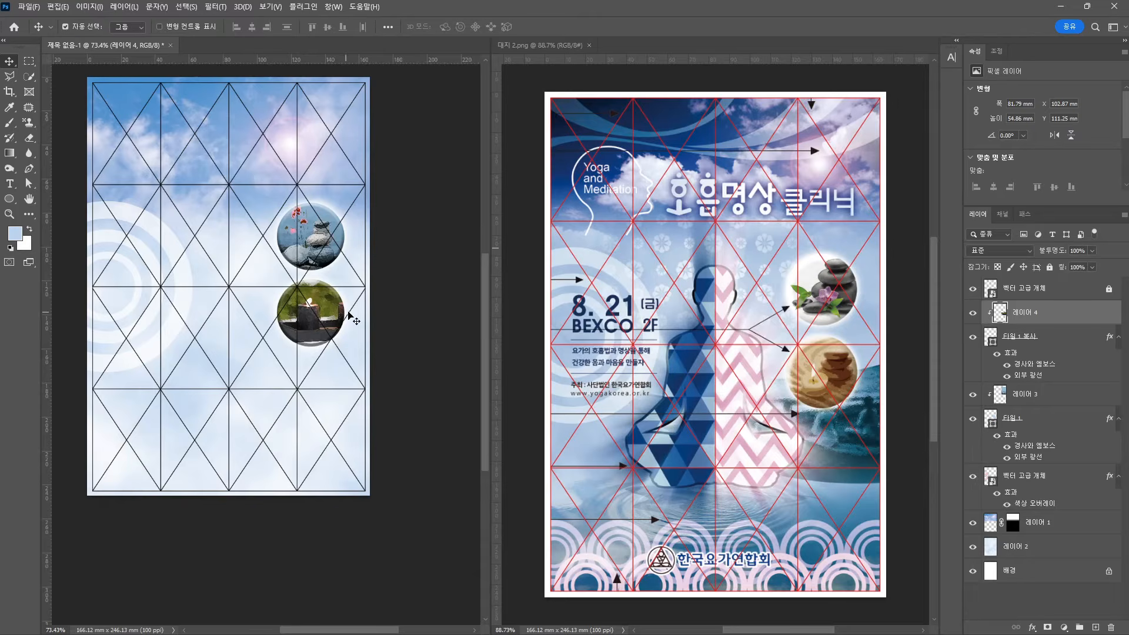
Colorize the candle photo with Hue/Saturation (색조/채도) at hue 40, saturation 21 and lightness +29
left_click(89, 7)
mouse_move(118, 37)
left_click(222, 103)
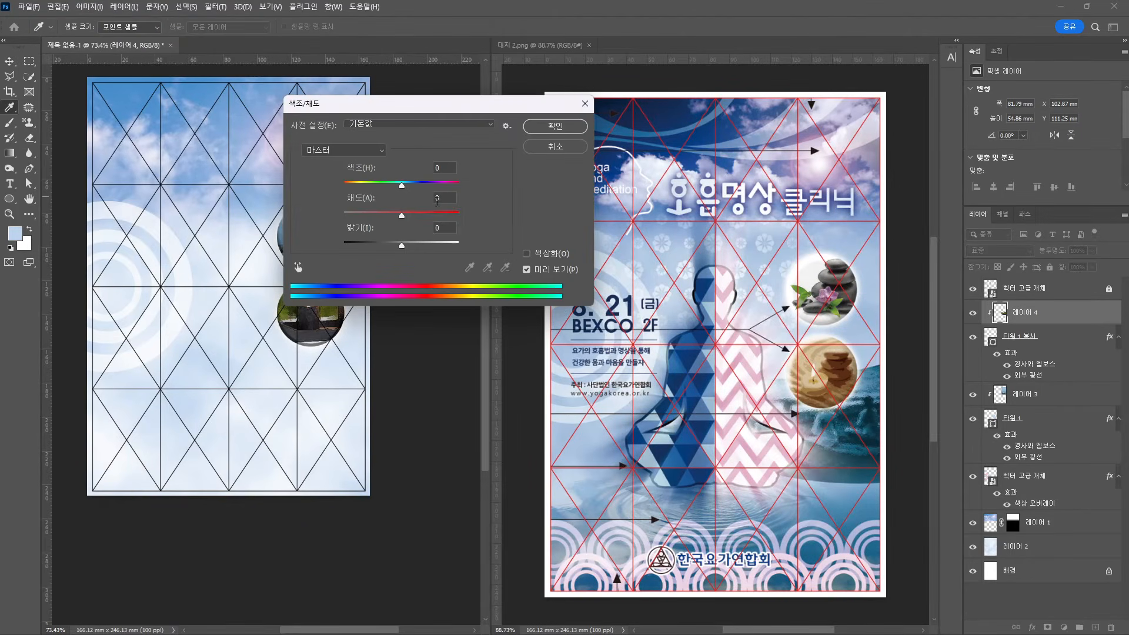
left_click_drag(476, 109, 696, 124)
left_click(747, 269)
left_click_drag(632, 197, 572, 201)
left_click_drag(623, 259, 649, 259)
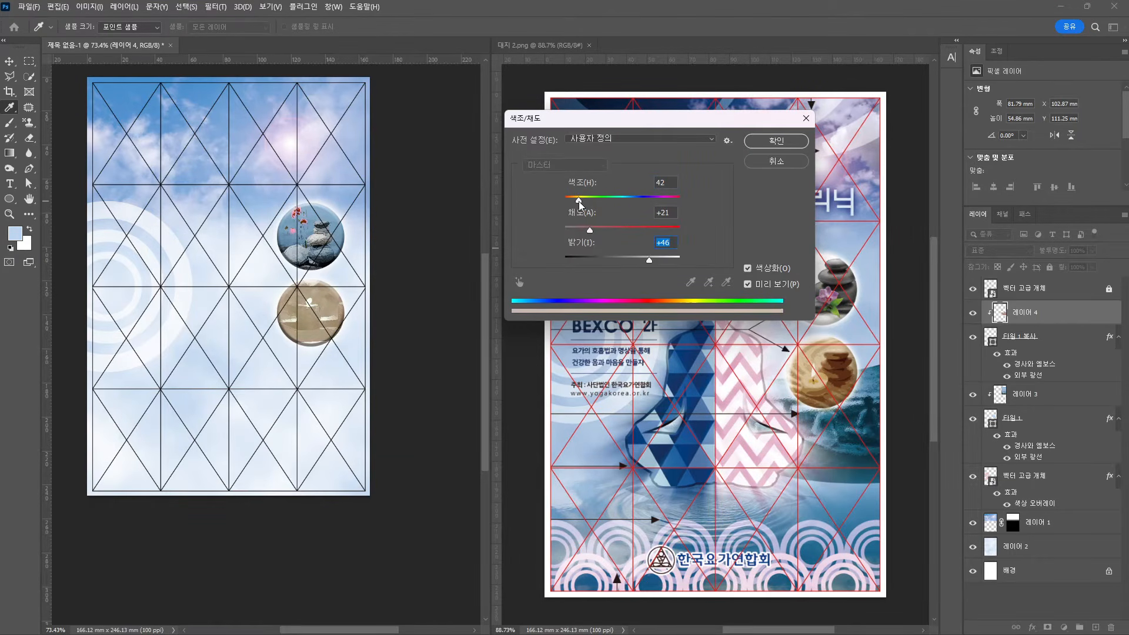
left_click_drag(580, 205, 578, 204)
left_click_drag(649, 259, 639, 258)
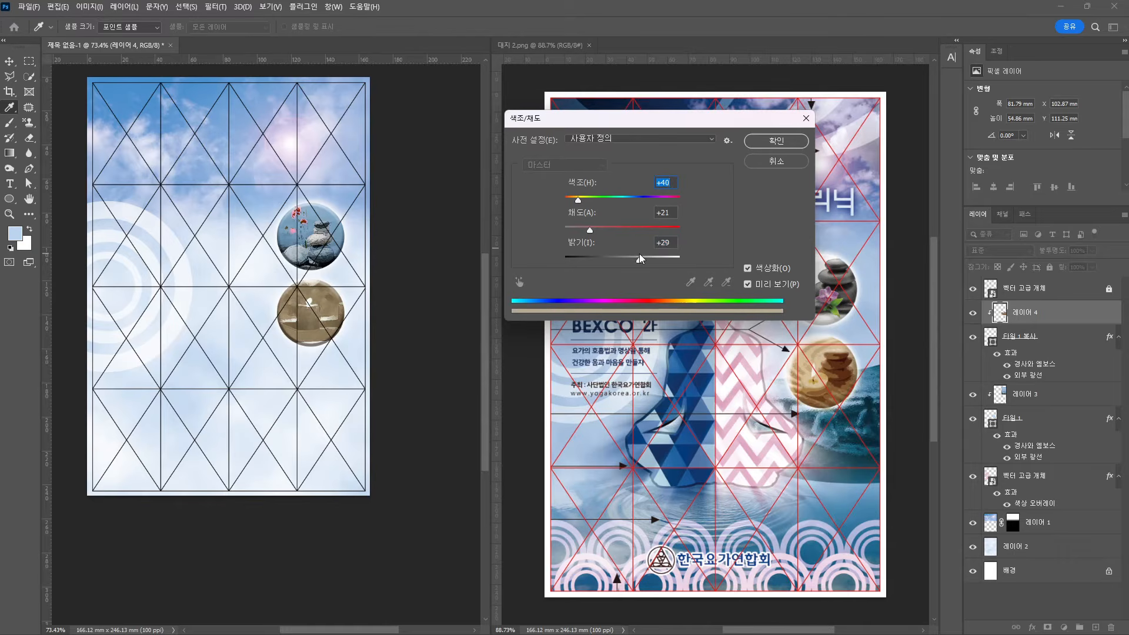
left_click(764, 138)
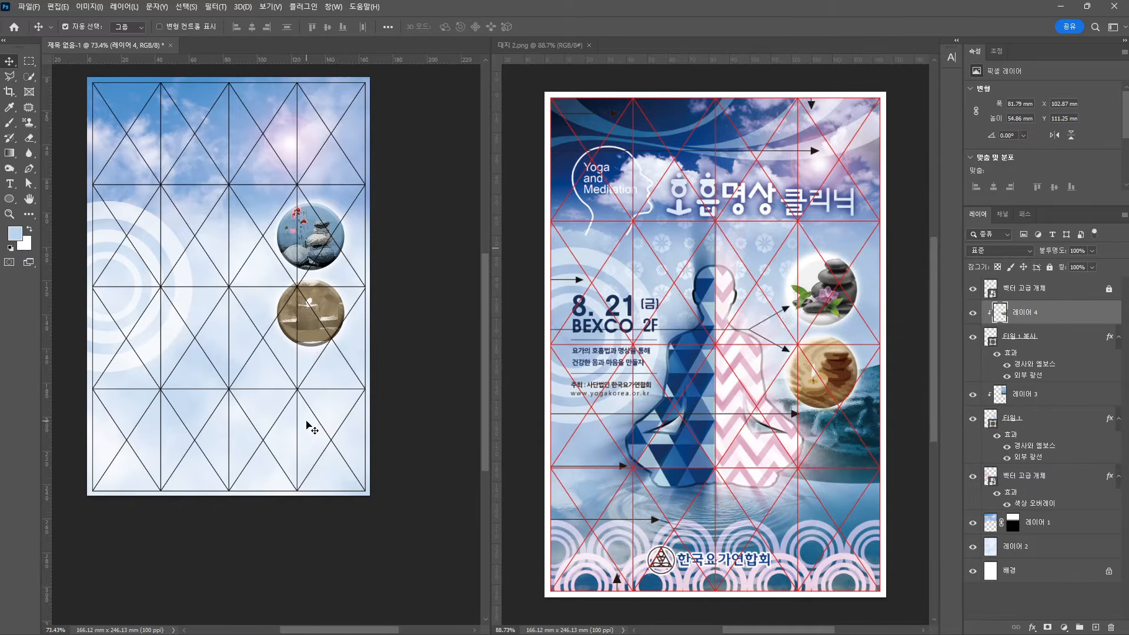
Draw a closed Pen tool shape about 392 × 299 px with curved upper and lower edges, extending past the poster's lower right edge
left_click(29, 168)
left_click(375, 297)
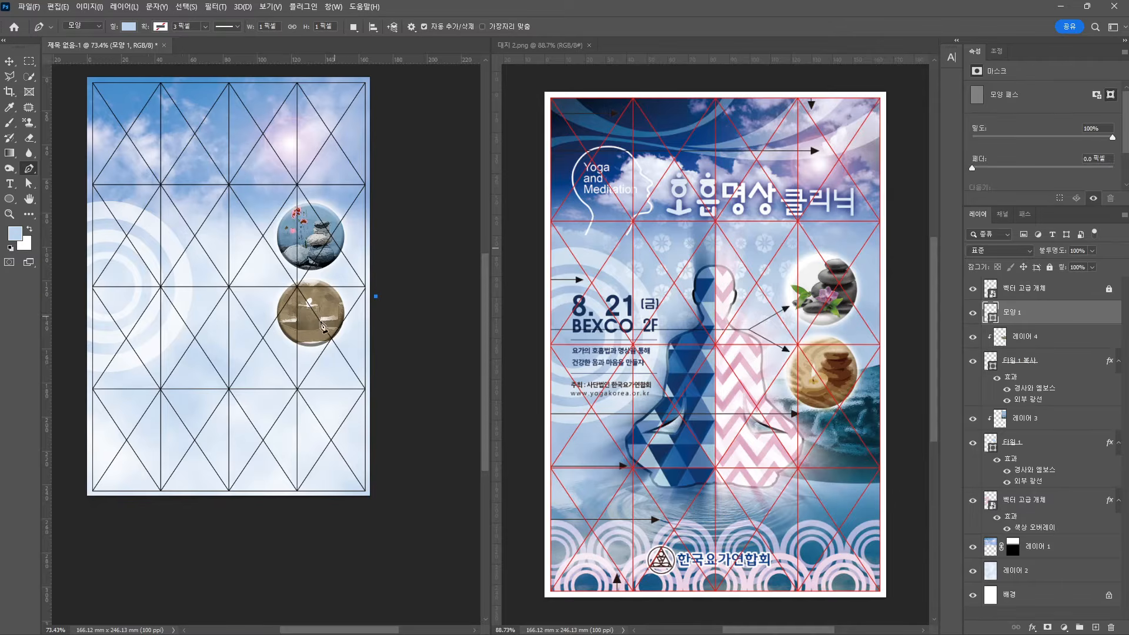
left_click_drag(224, 333, 147, 333)
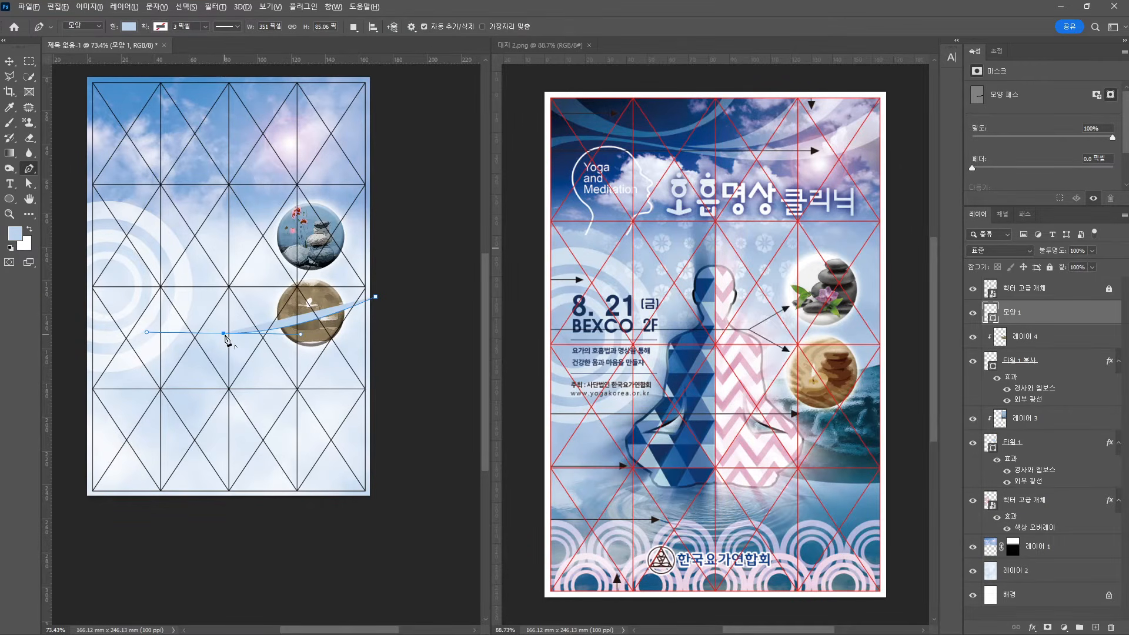
left_click(224, 410)
left_click_drag(393, 413, 425, 384)
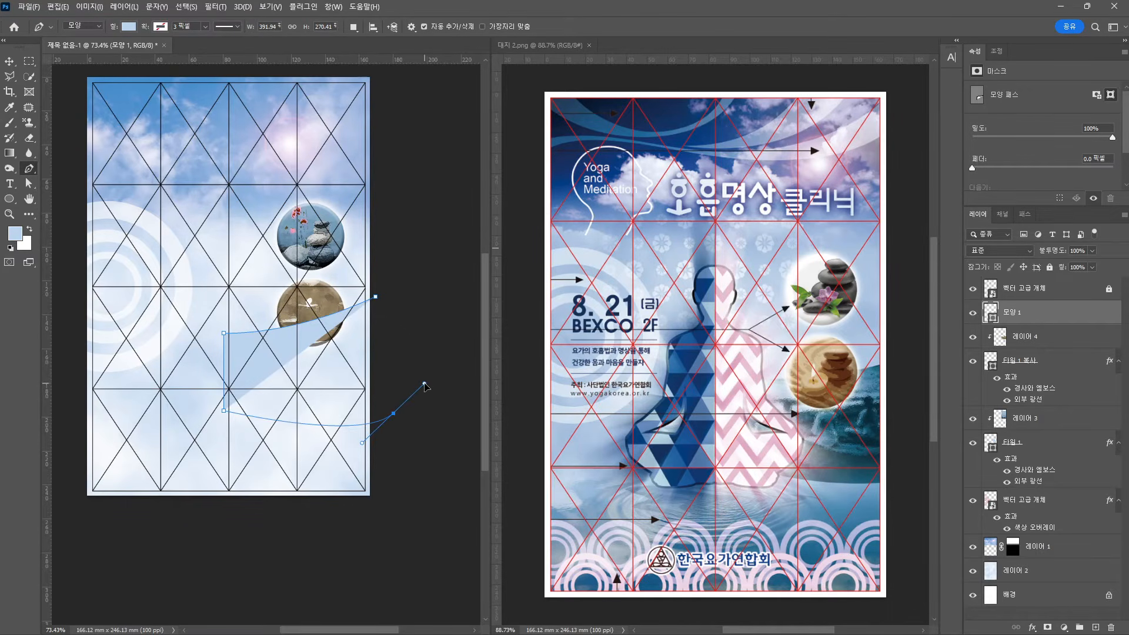
left_click(393, 414, "alt")
left_click(375, 297)
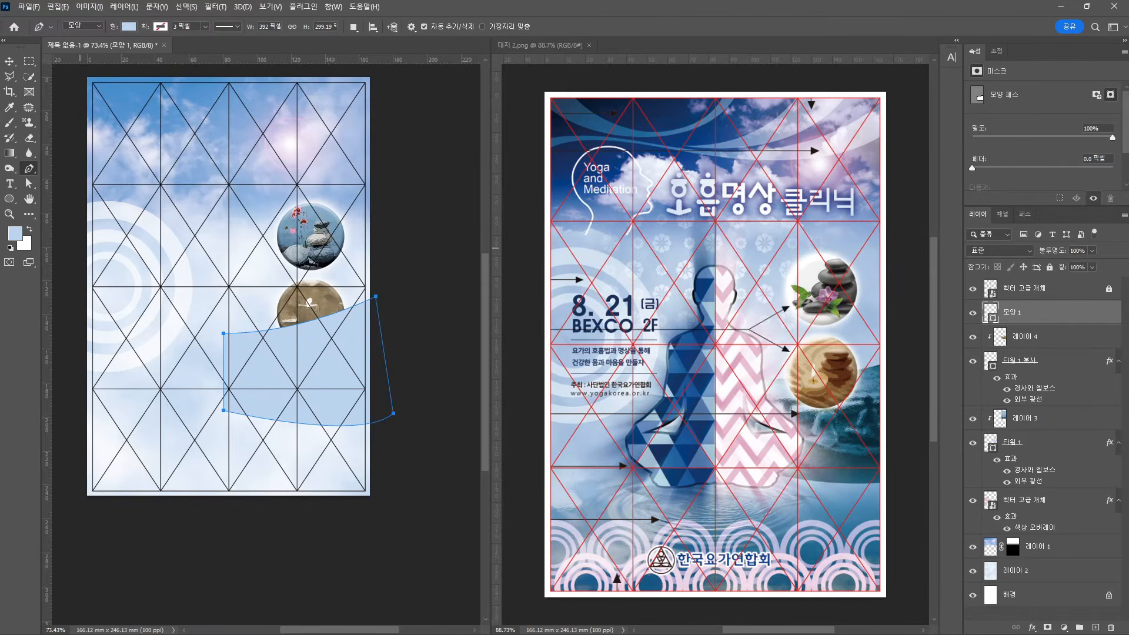
key("v")
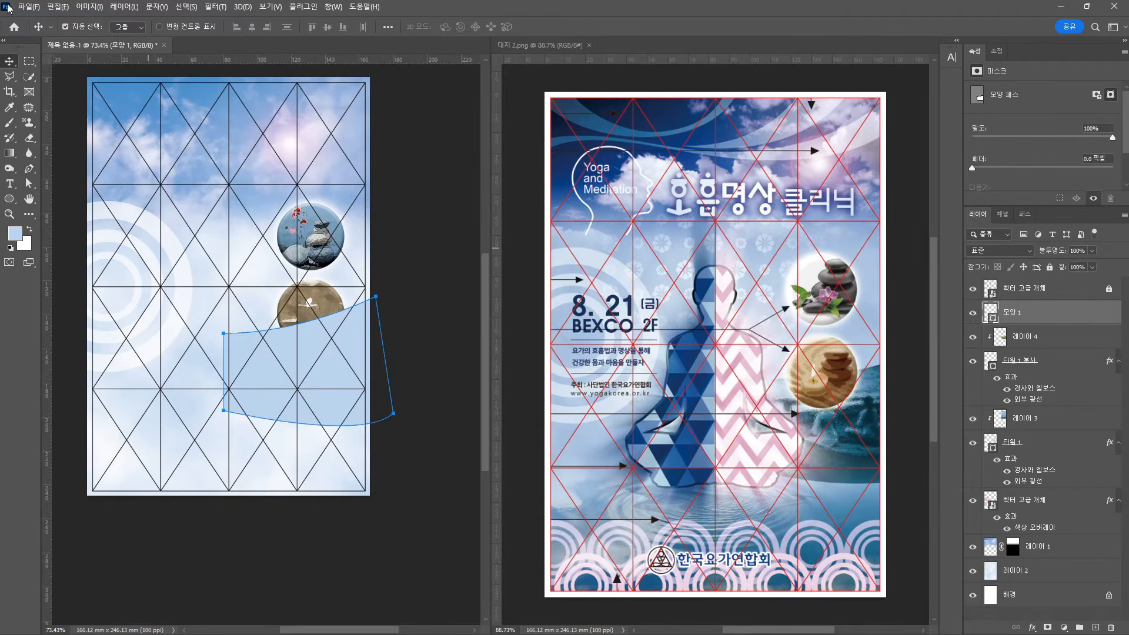
Open 이미지(03).jpg, the woman meditating at a canyon, and resize the image to a width of 1000 pixels
left_click(27, 7)
left_click(33, 27)
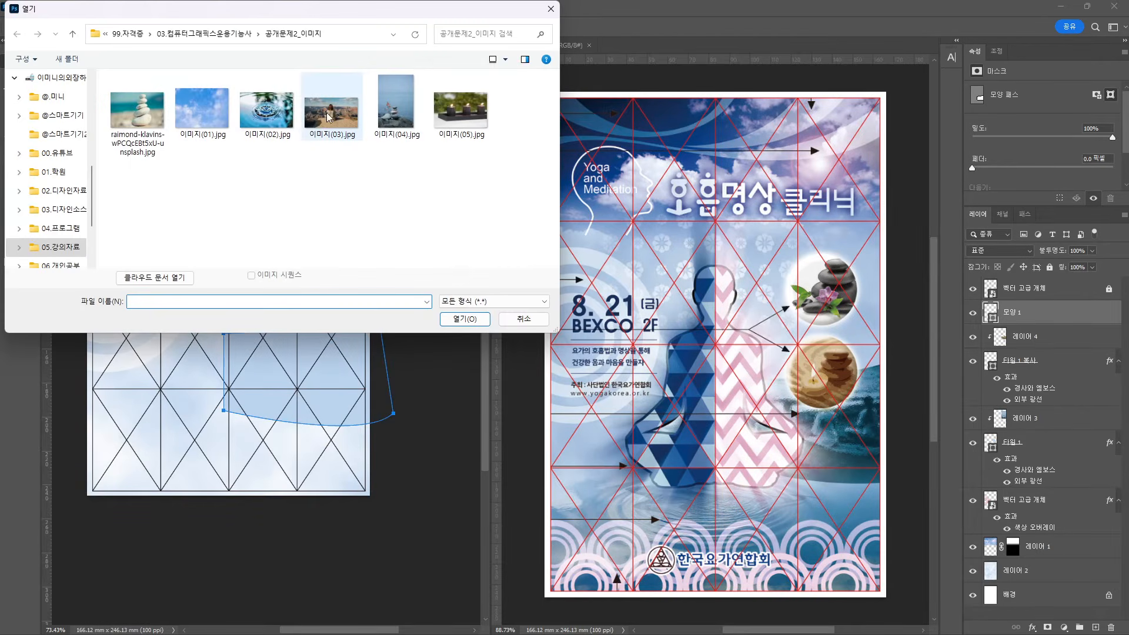
double_click(328, 117)
left_click(88, 7)
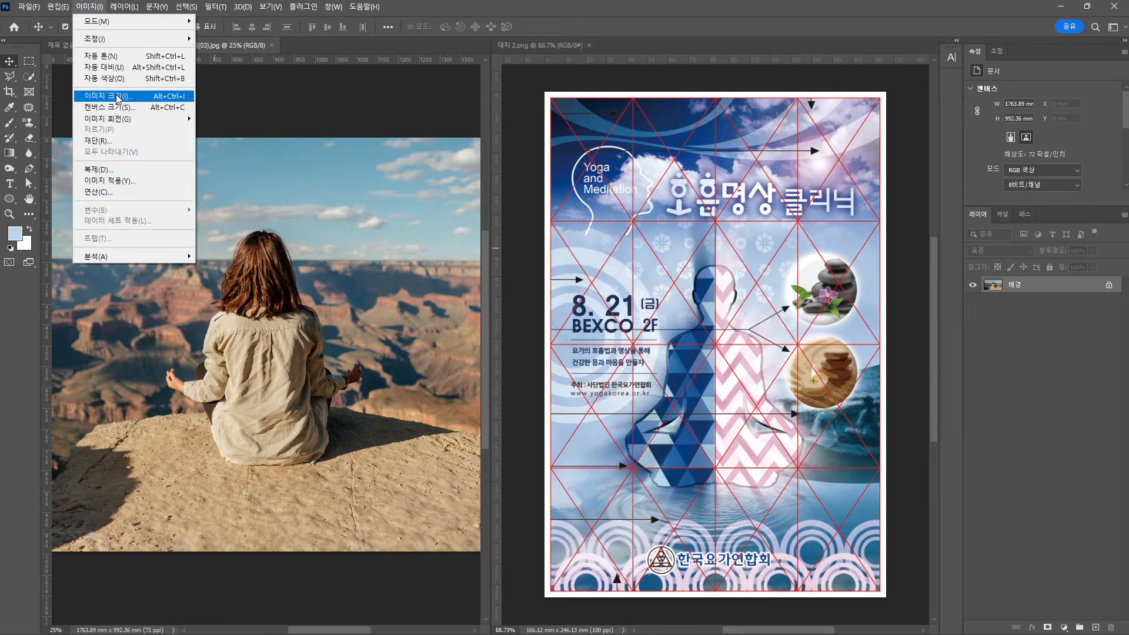
left_click(118, 96)
type("1000")
key("Return")
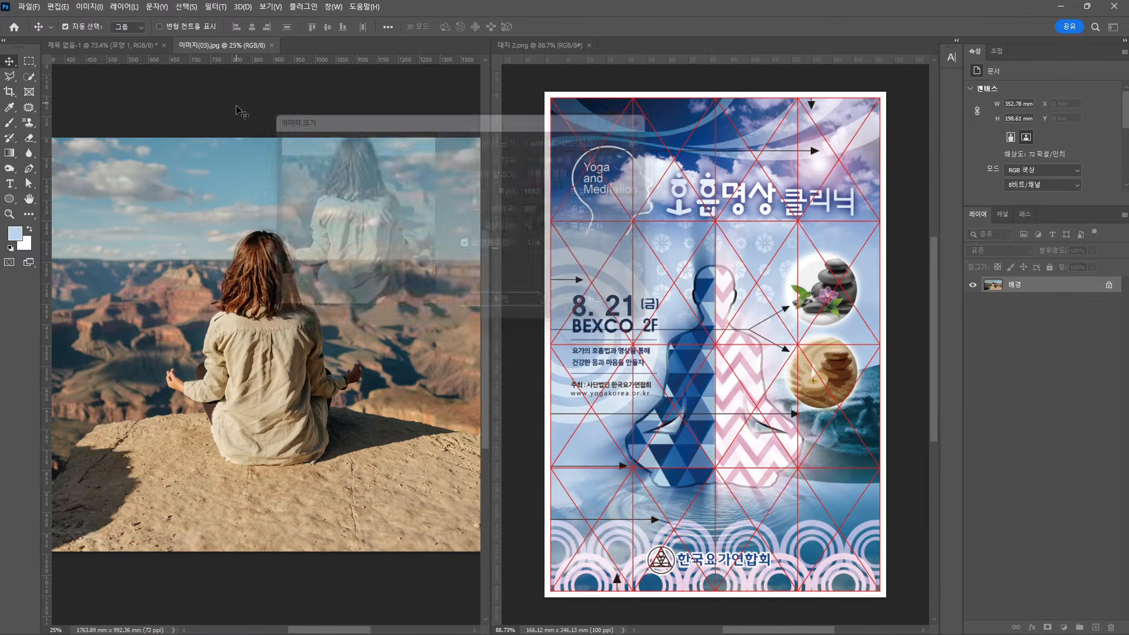
Copy the canyon photo onto the poster, clip it to the curved shape and close the source image without saving
left_click_drag(229, 44, 230, 83)
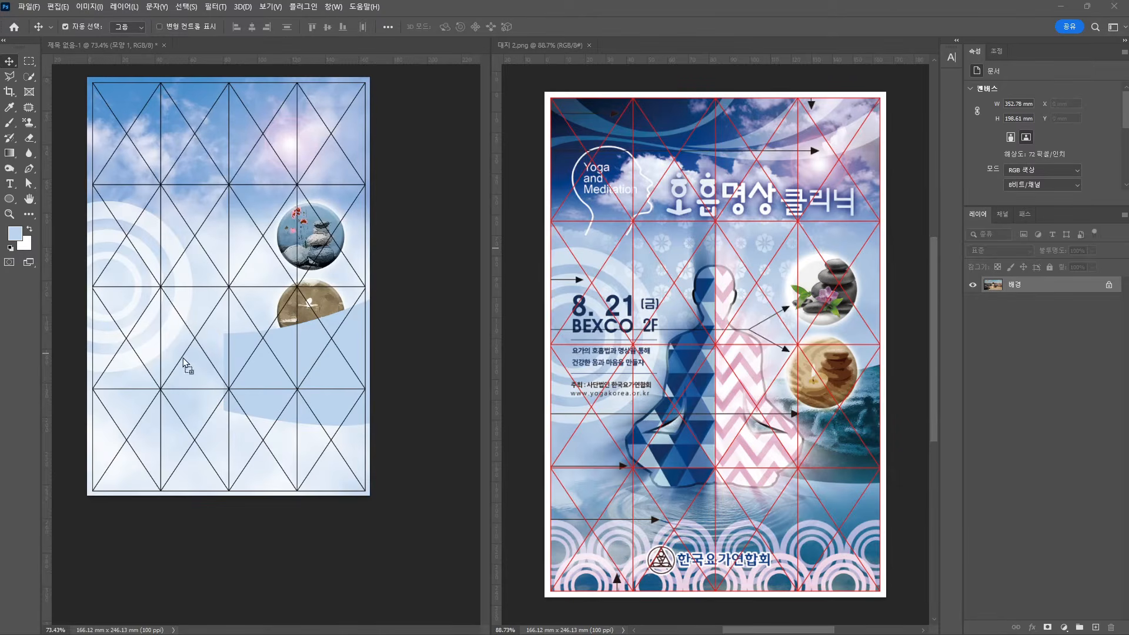
left_click_drag(186, 366, 306, 355)
left_click_drag(159, 318, 271, 309)
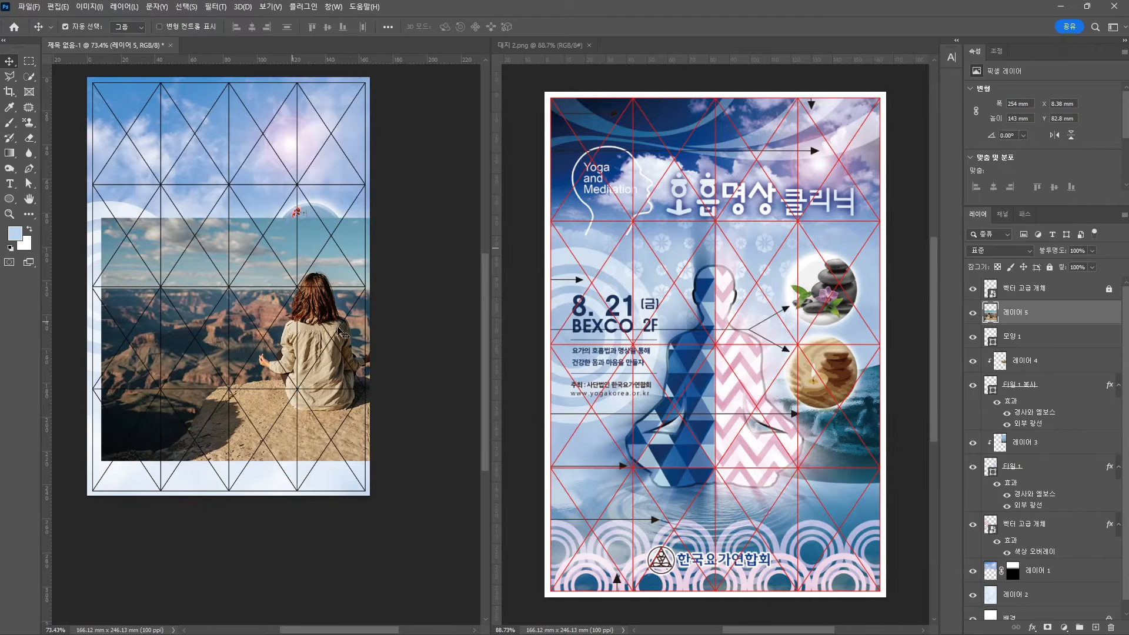
left_click(997, 323, "alt")
left_click(500, 198)
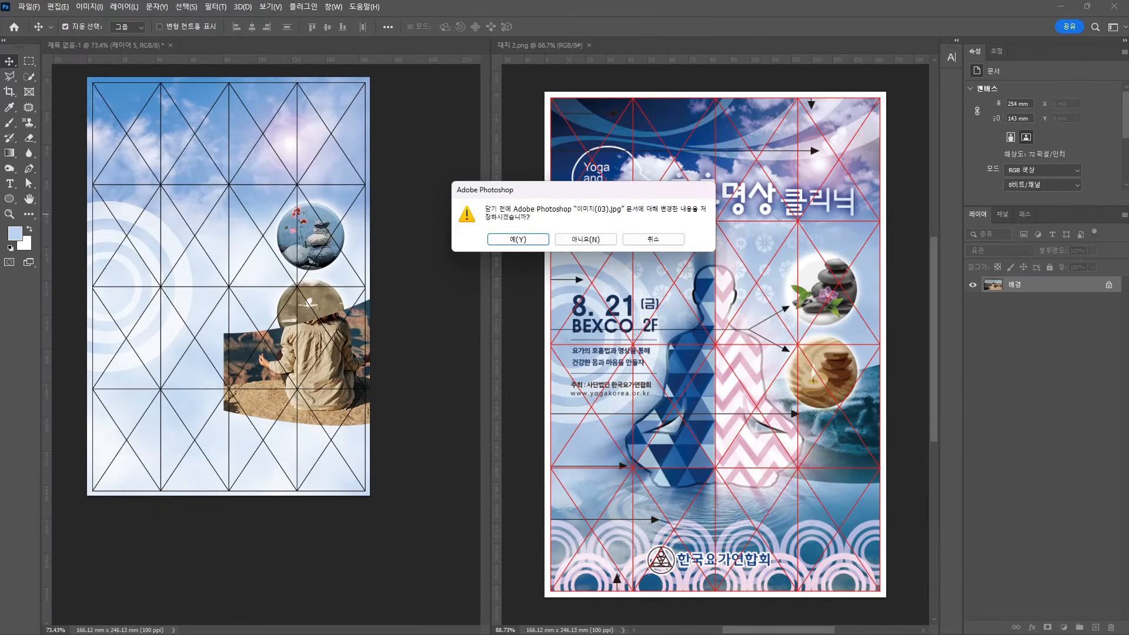
left_click(584, 236)
Scale the clipped canyon photo to about 58.8% and position the seated woman within the curved shape
key("ctrl+t")
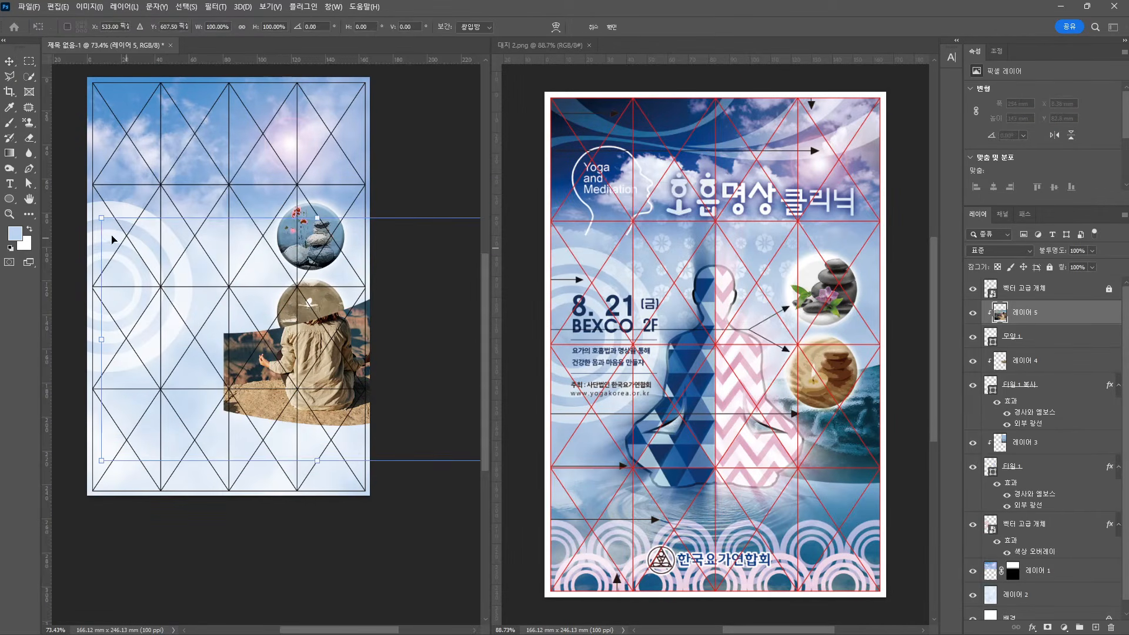
left_click_drag(102, 218, 189, 268)
left_click_drag(333, 340, 341, 360)
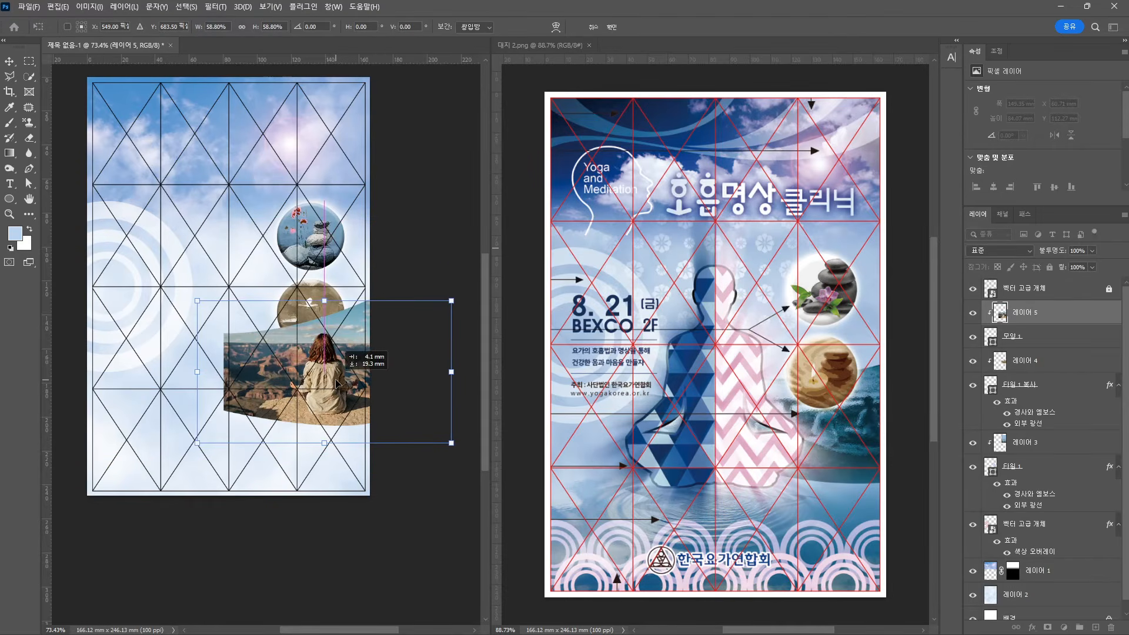
key("Return")
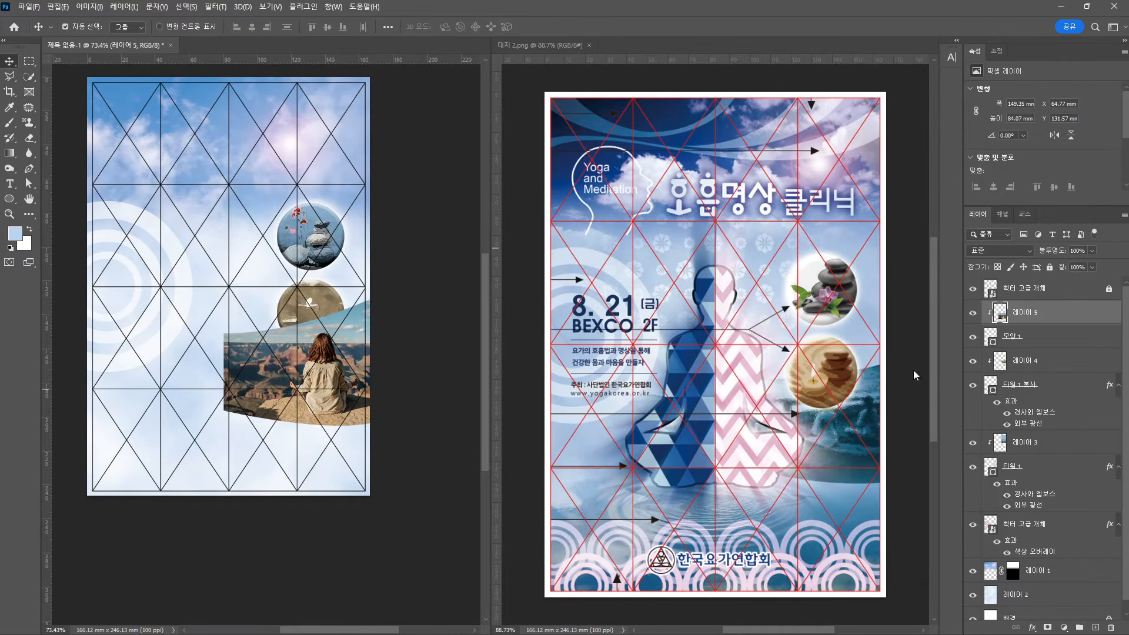
Move the canyon photo and its curved shape layer below both circle layers, just above the ring artwork, and deselect all layers
left_click(1038, 341, "shift")
left_click_drag(1038, 341, 1039, 515)
left_click(353, 403)
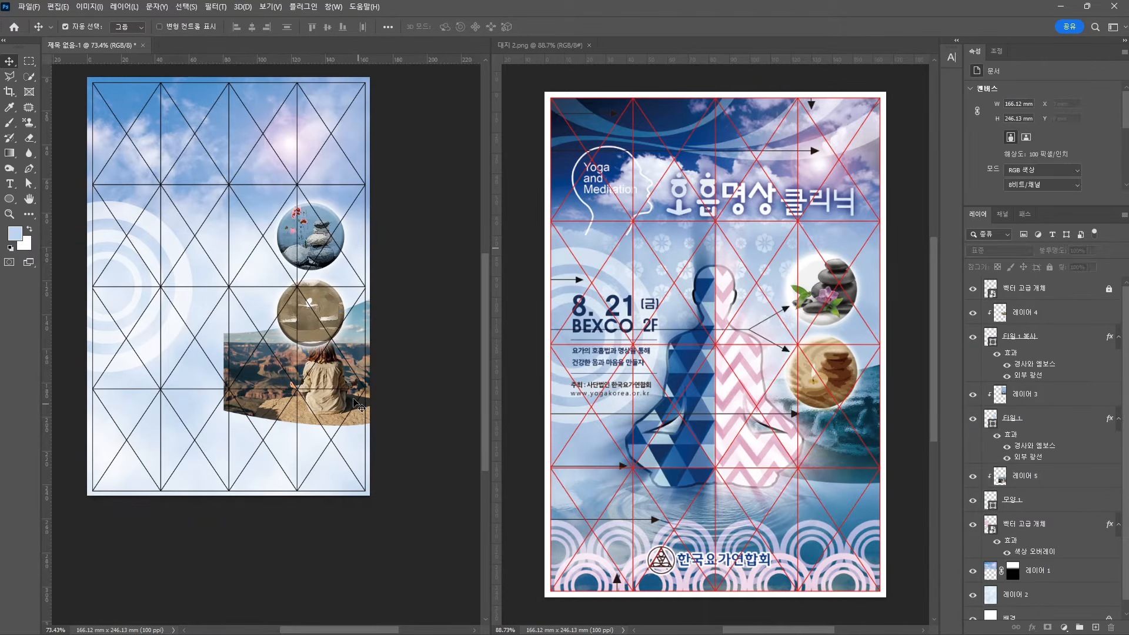
Colorize the clipped canyon photo with Hue/Saturation in a muted teal-blue tone at saturation 25
left_click(89, 7)
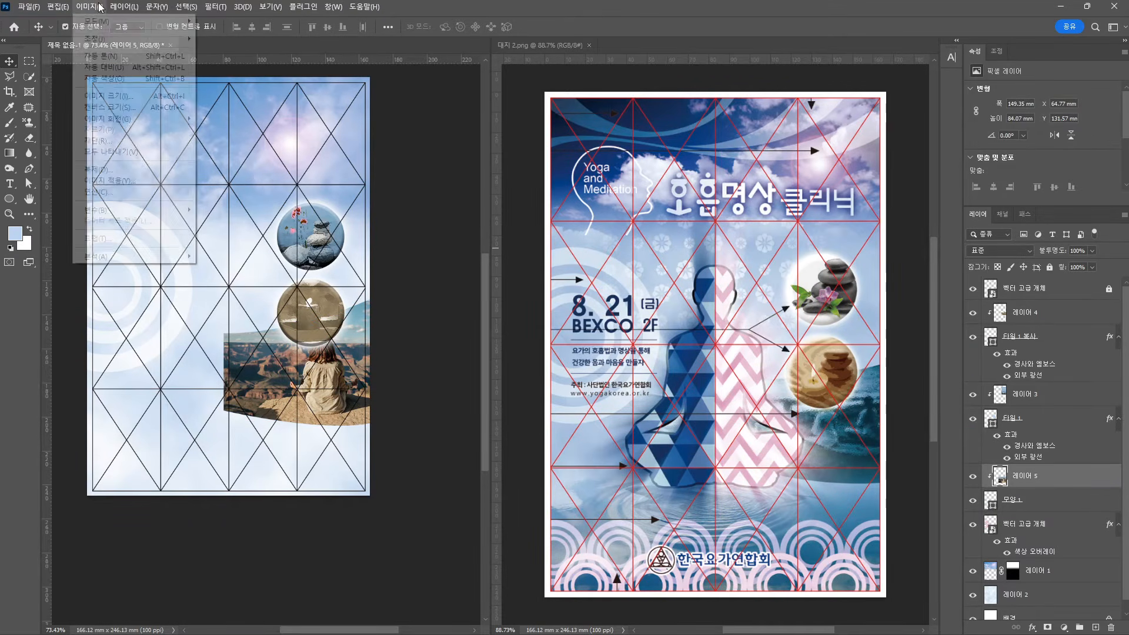
mouse_move(135, 47)
left_click(248, 97)
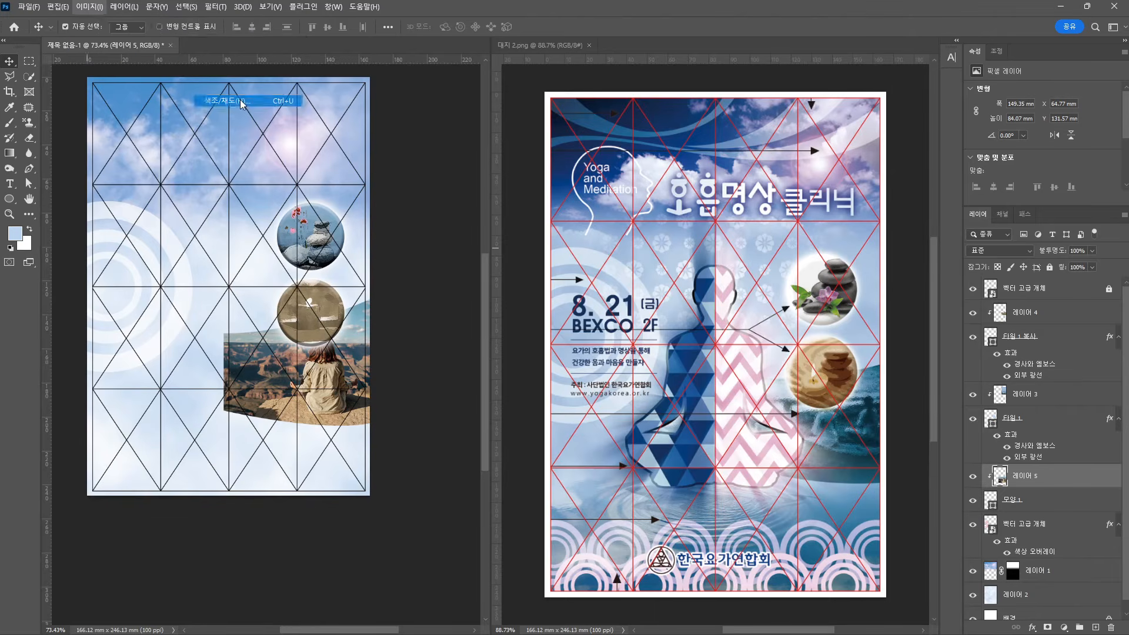
left_click(748, 268)
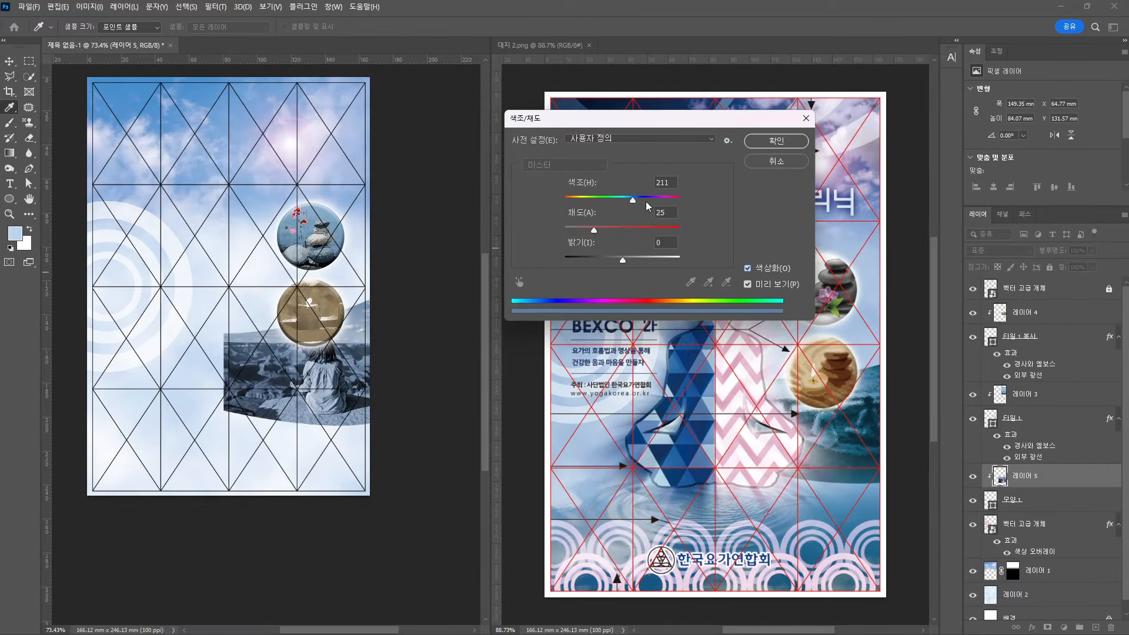
left_click_drag(633, 201, 630, 201)
left_click(776, 141)
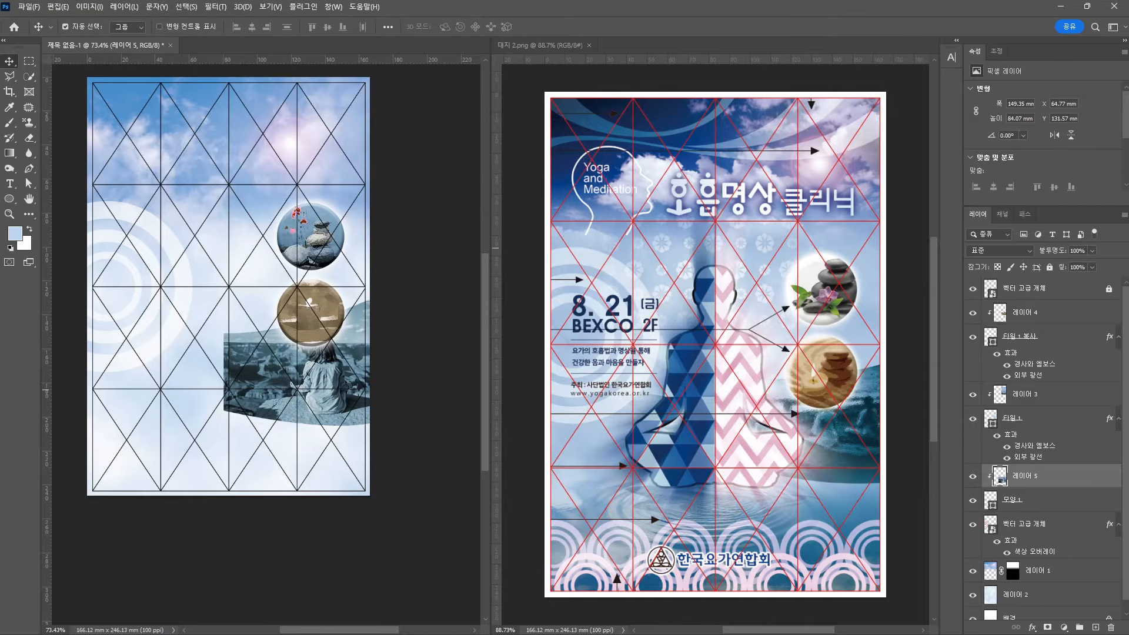
Preview artistic and texture effects from the Filter Gallery on the canyon photo, including Colored Pencil, Underpainting, Grain and Patchwork
left_click(213, 7)
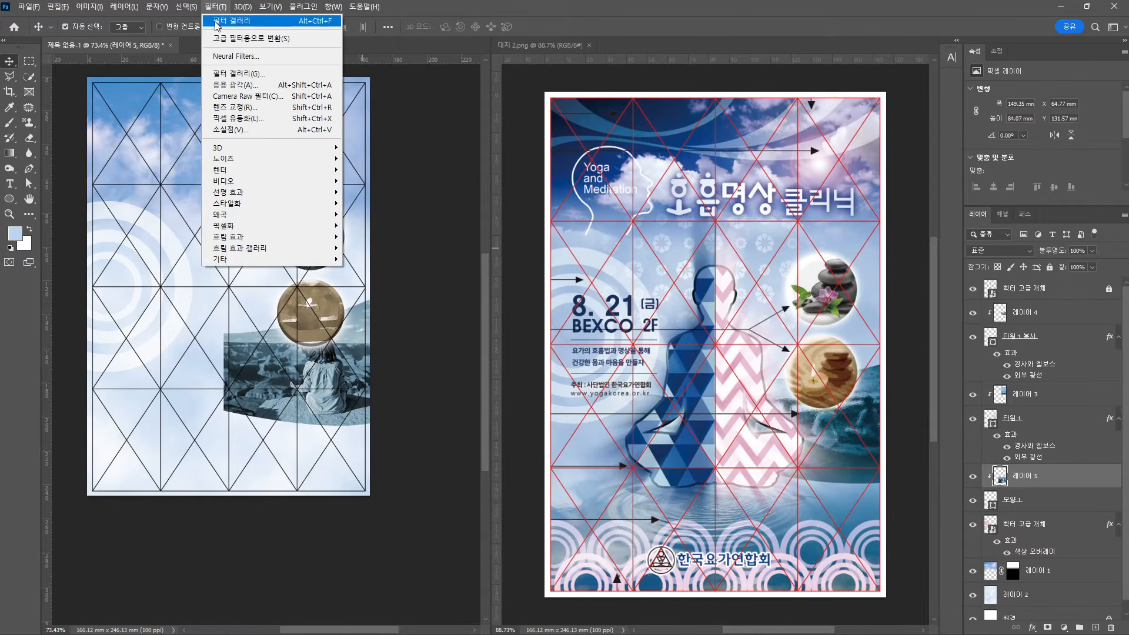
left_click(231, 74)
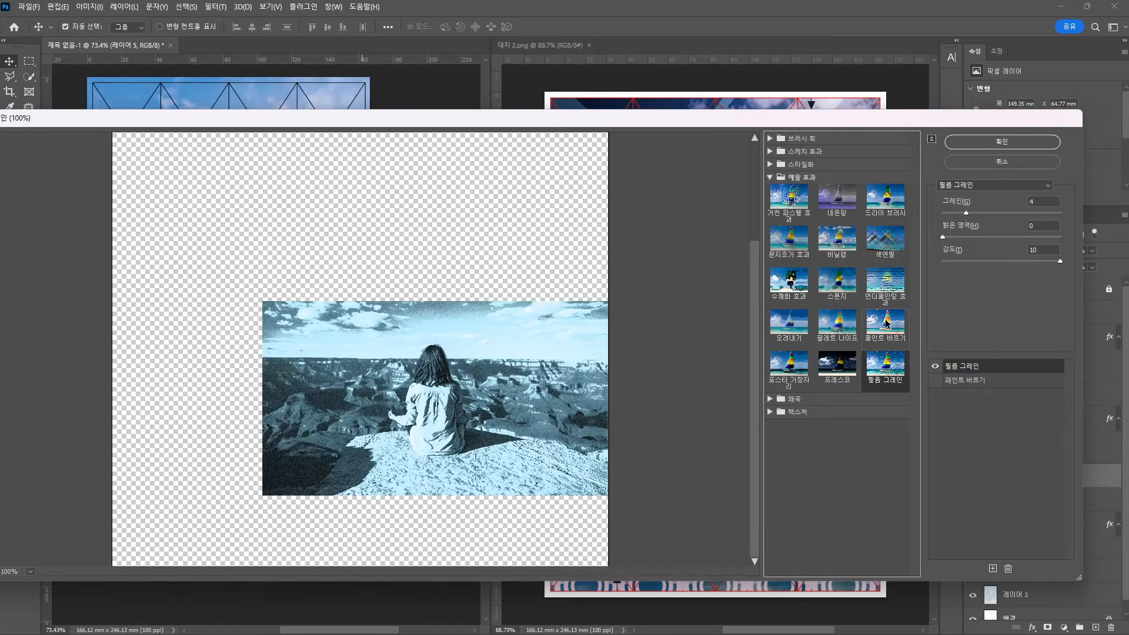
left_click(886, 235)
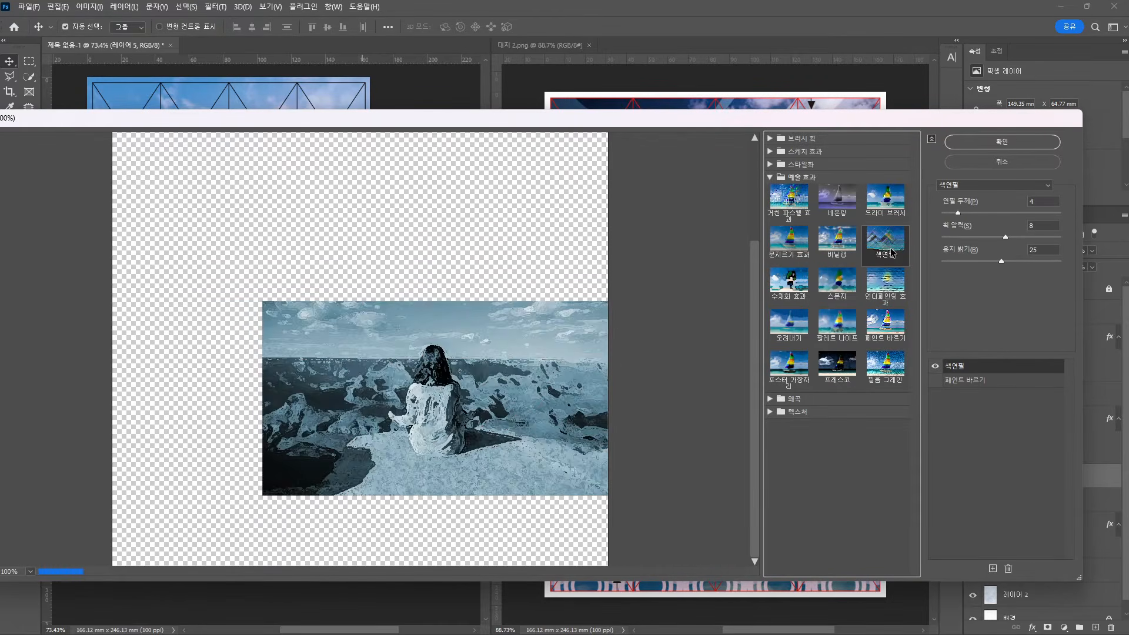
left_click(890, 282)
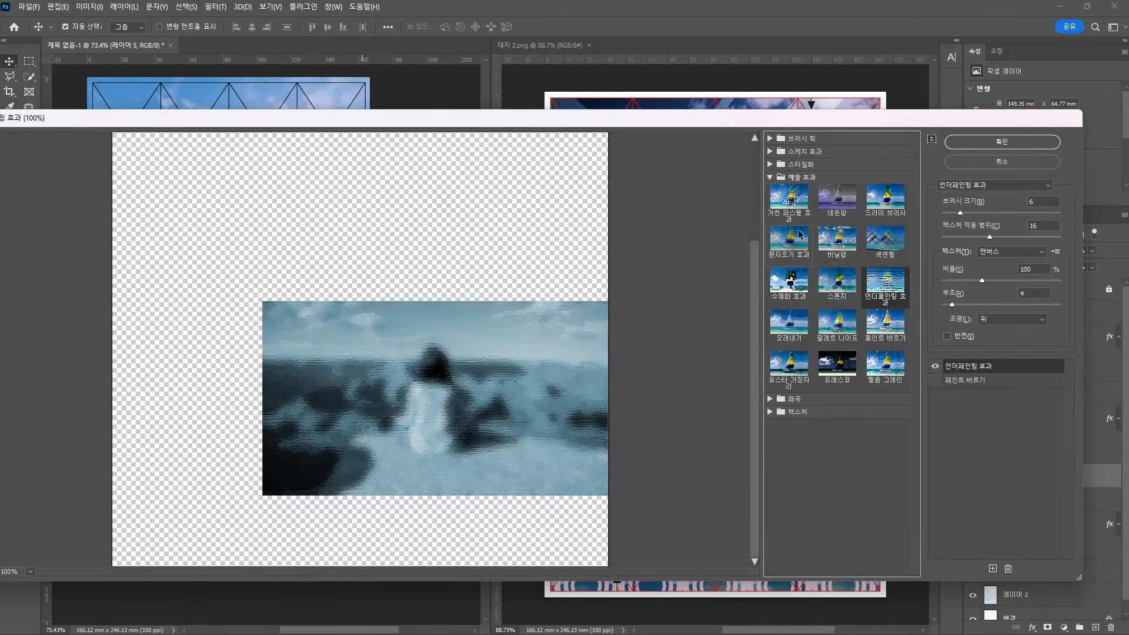
left_click(769, 412)
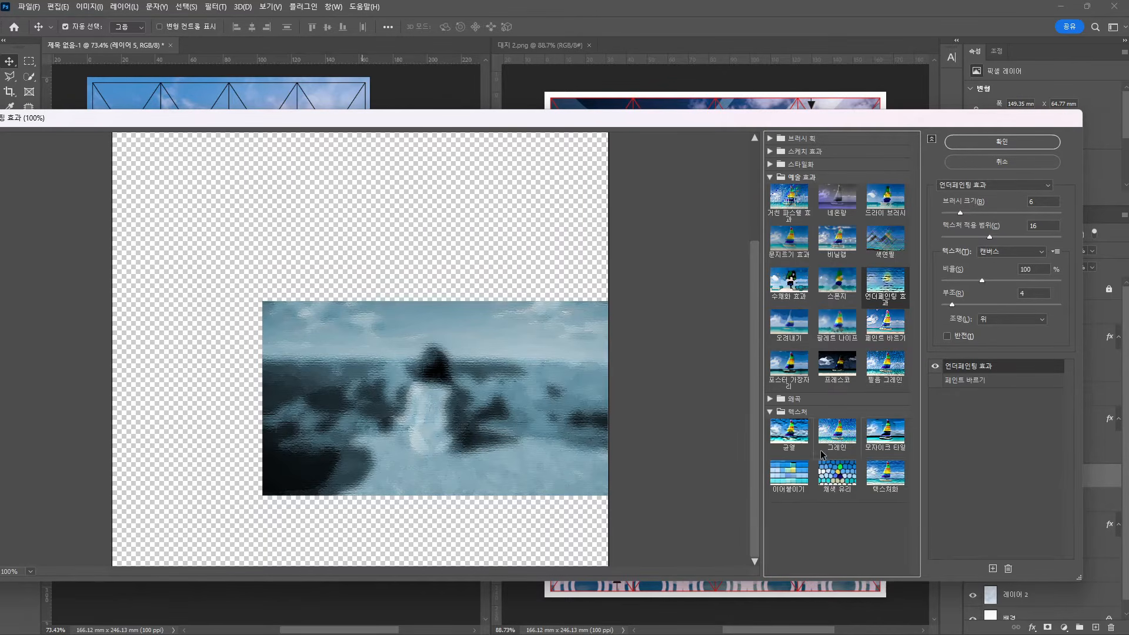
left_click(805, 441)
left_click(836, 435)
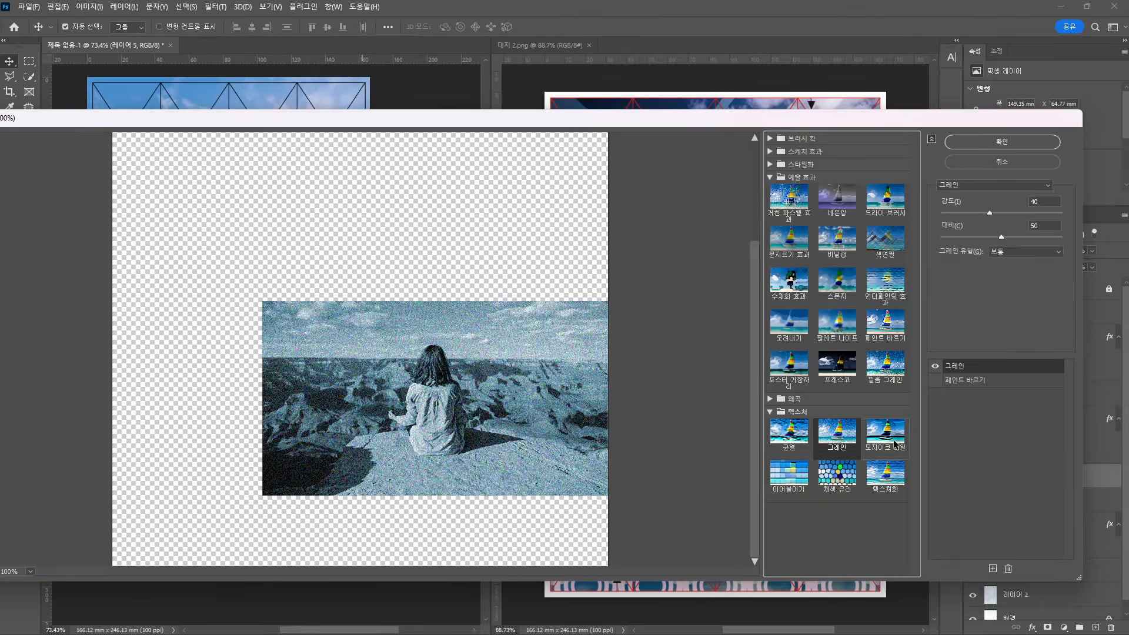
left_click(894, 445)
left_click(892, 481)
left_click(837, 474)
left_click(788, 473)
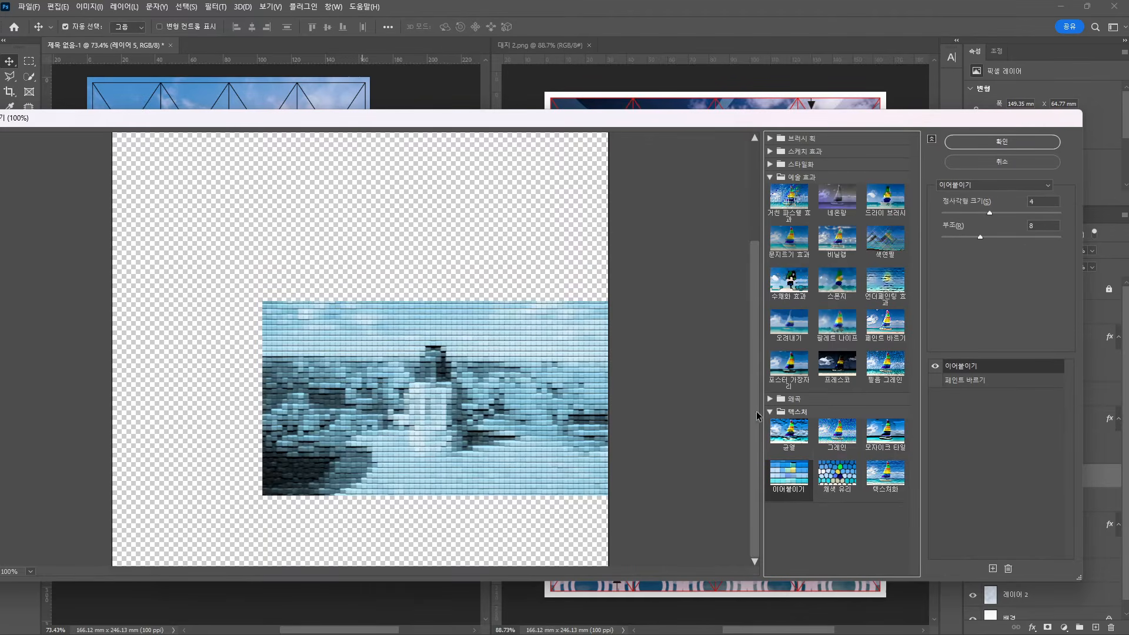
Apply the Glass filter to the canyon photo with distortion 2, smoothness 3, the frosted texture and 100% scaling
left_click(769, 400)
left_click(890, 429)
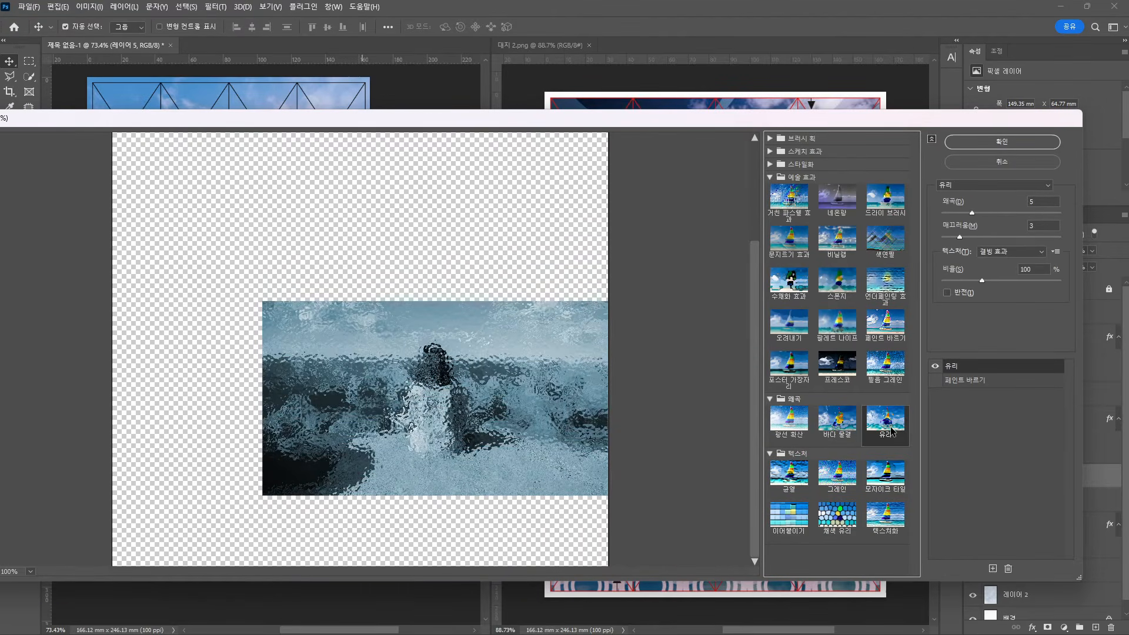
left_click_drag(971, 212, 951, 214)
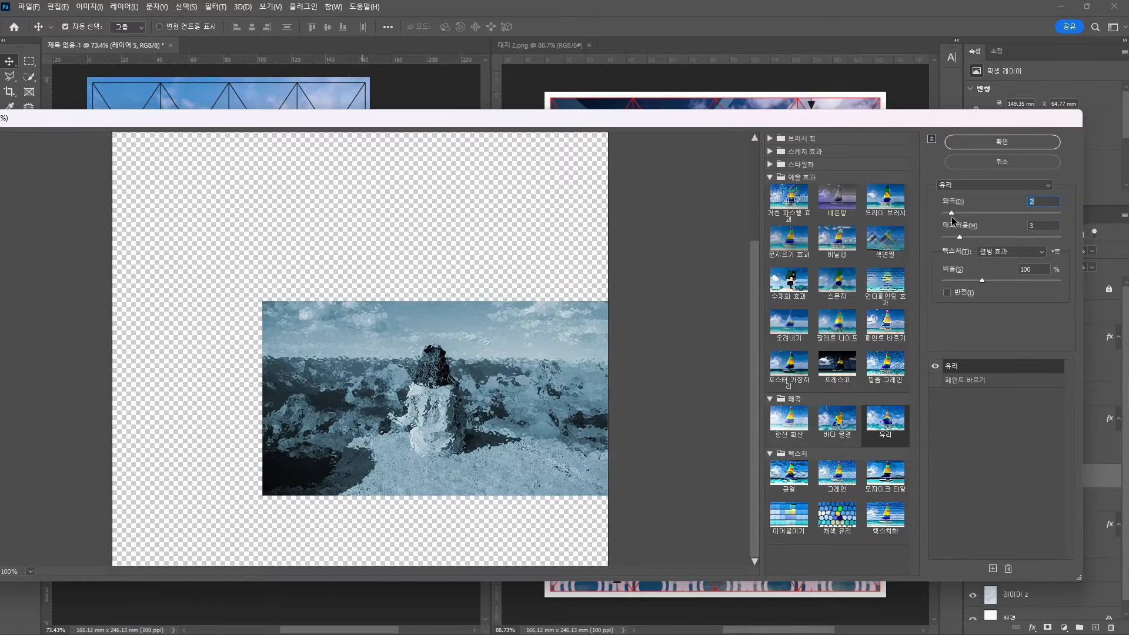
left_click(1002, 142)
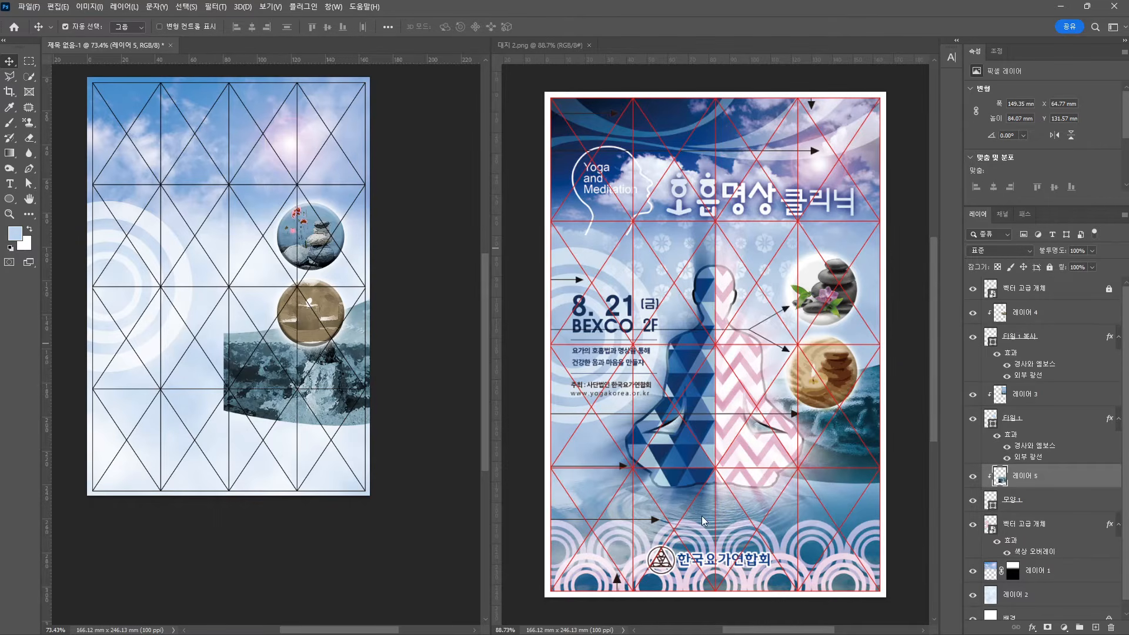
Open 이미지(02).jpg, the water ripple photo, in a floating window and resize the image to a width of 1000 pixels
left_click(29, 7)
left_click(36, 31)
double_click(285, 115)
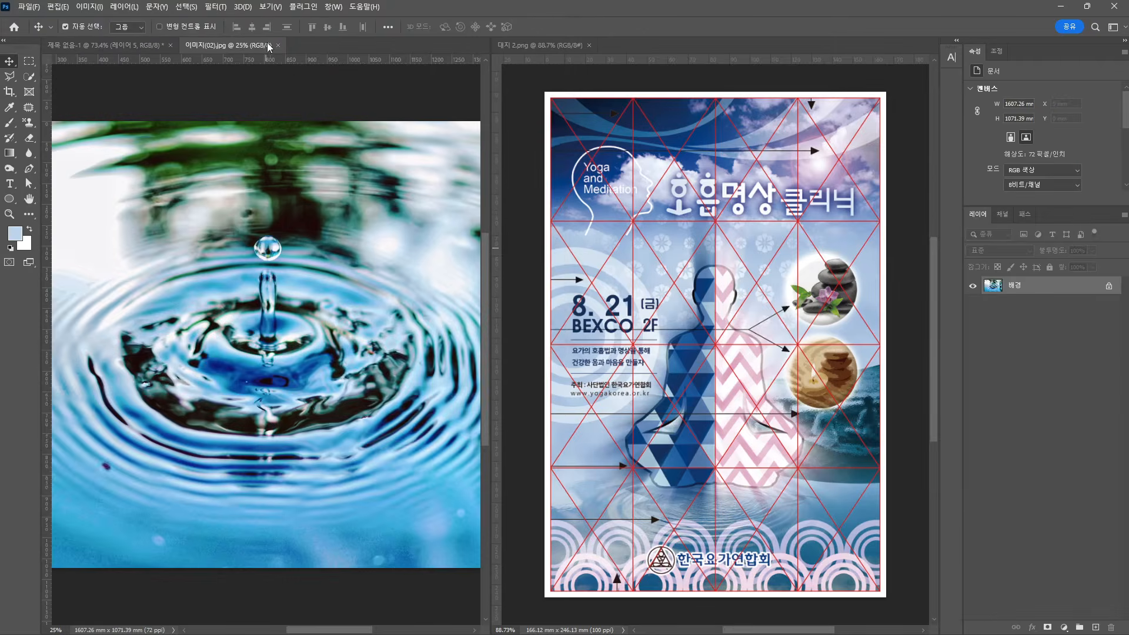
left_click_drag(229, 44, 441, 91)
left_click(90, 6)
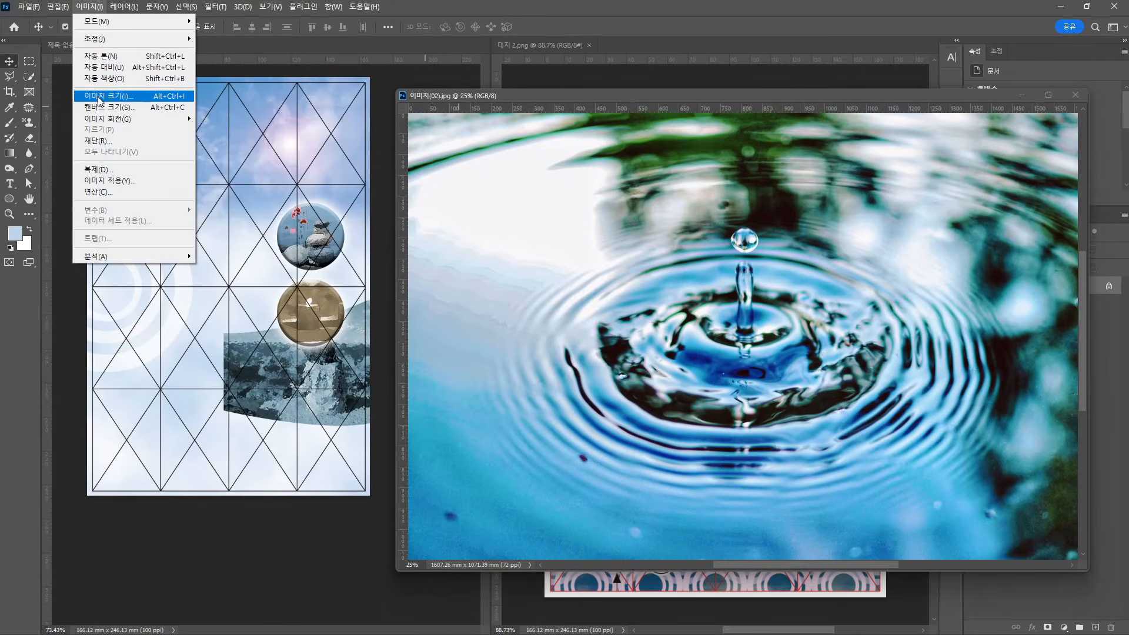
left_click(97, 100)
type("100")
key("Return")
Copy the water ripple photo onto the poster and scale it to about 176 × 118 mm over the poster's lower half
key("v")
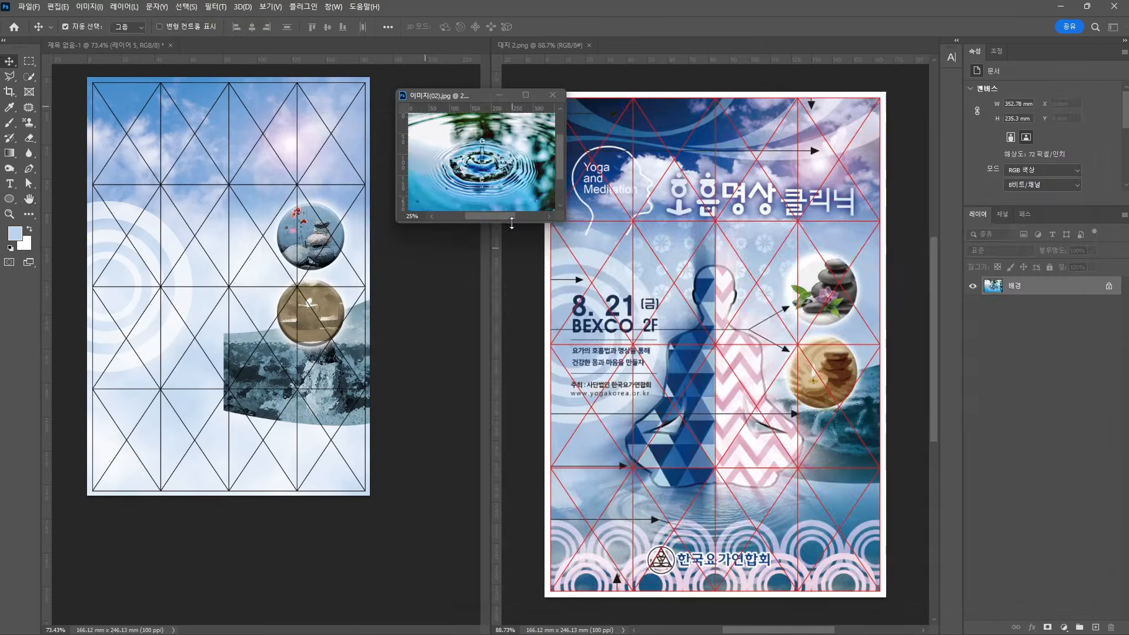
left_click_drag(480, 163, 260, 371)
key("ctrl+t")
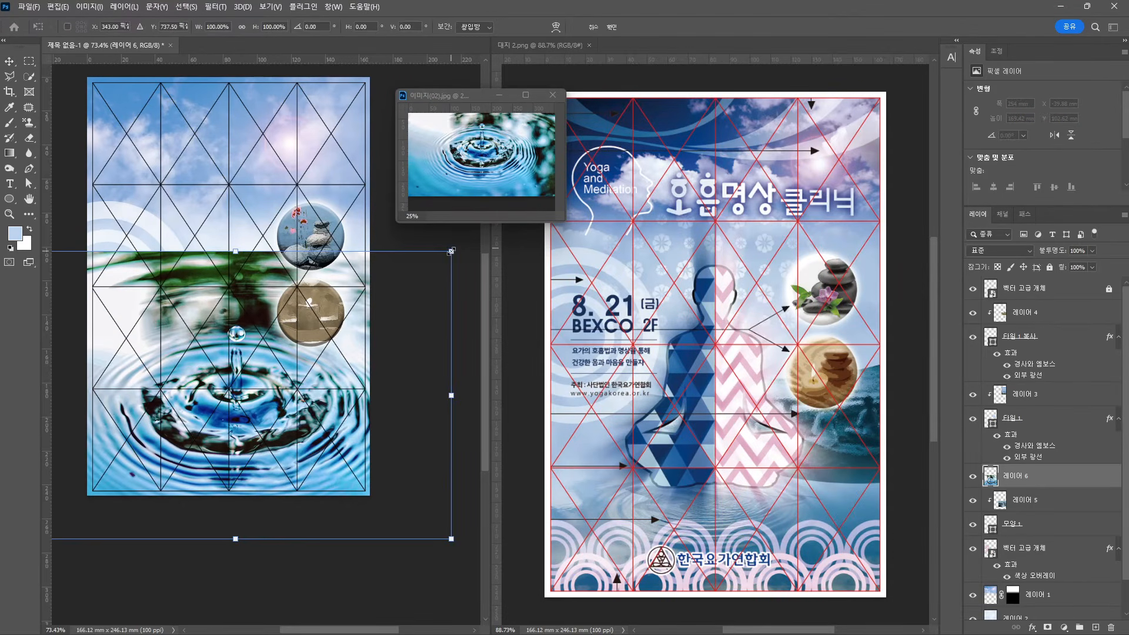
left_click_drag(450, 251, 384, 295)
left_click_drag(187, 378, 183, 382)
key("Return")
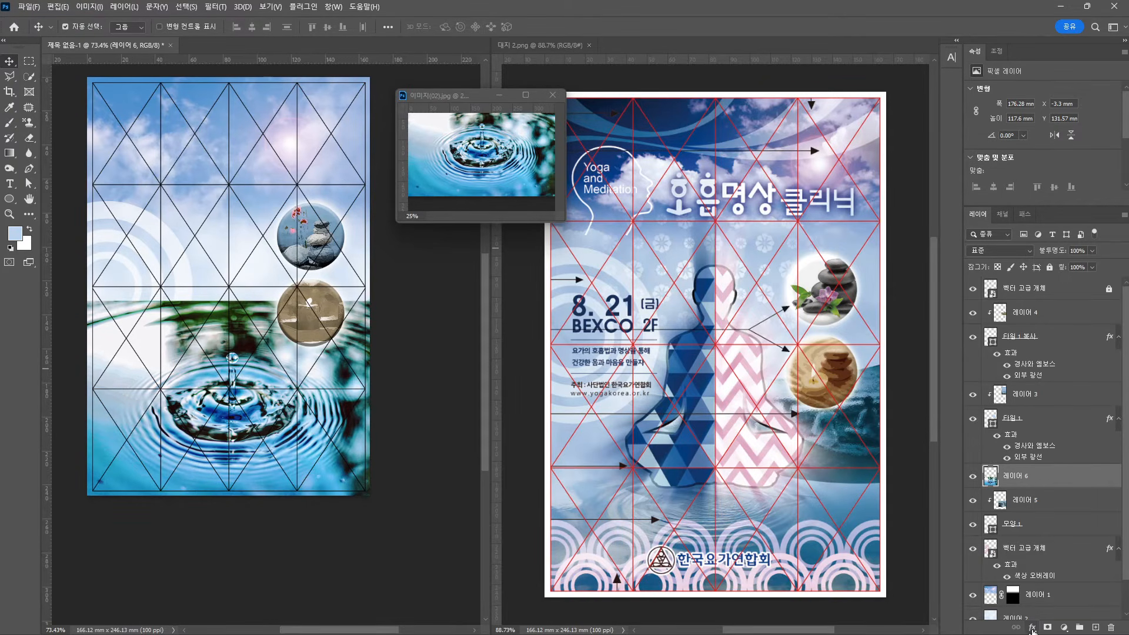
Add a layer mask to the water ripple photo and paint its upper edge out with a soft 150-pixel black brush
left_click(1047, 627)
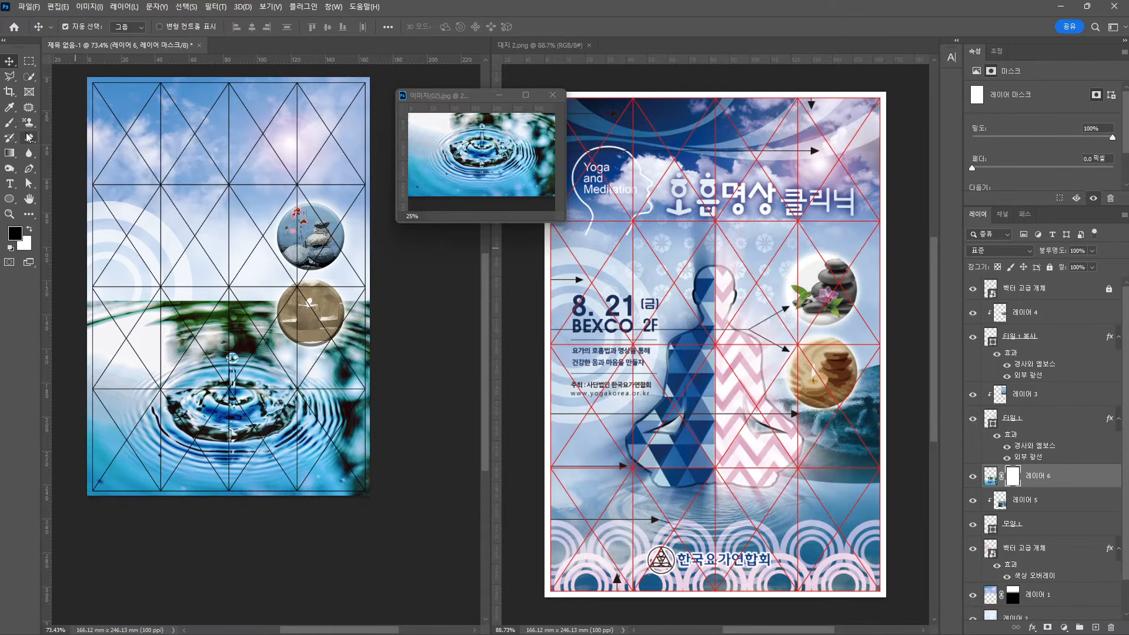
key("b")
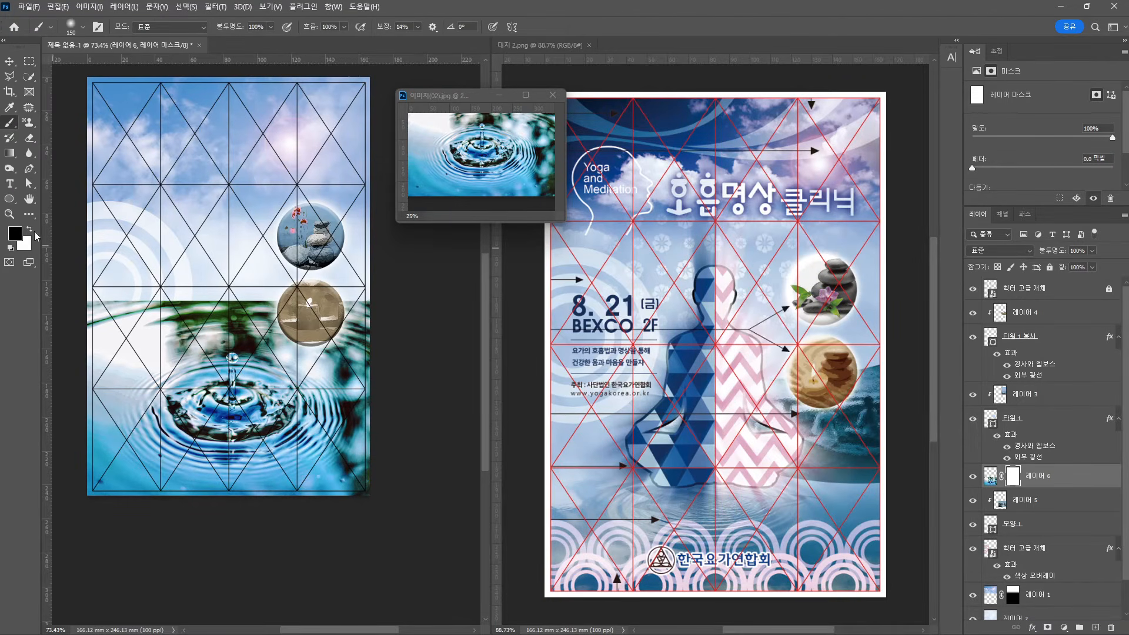
mouse_move(80, 305)
left_mouse_down()
mouse_move(320, 301)
mouse_move(196, 305)
mouse_move(435, 342)
mouse_move(328, 294)
mouse_move(325, 334)
mouse_move(391, 361)
mouse_move(406, 501)
mouse_move(181, 541)
mouse_move(66, 475)
mouse_move(207, 574)
mouse_move(444, 517)
left_mouse_up()
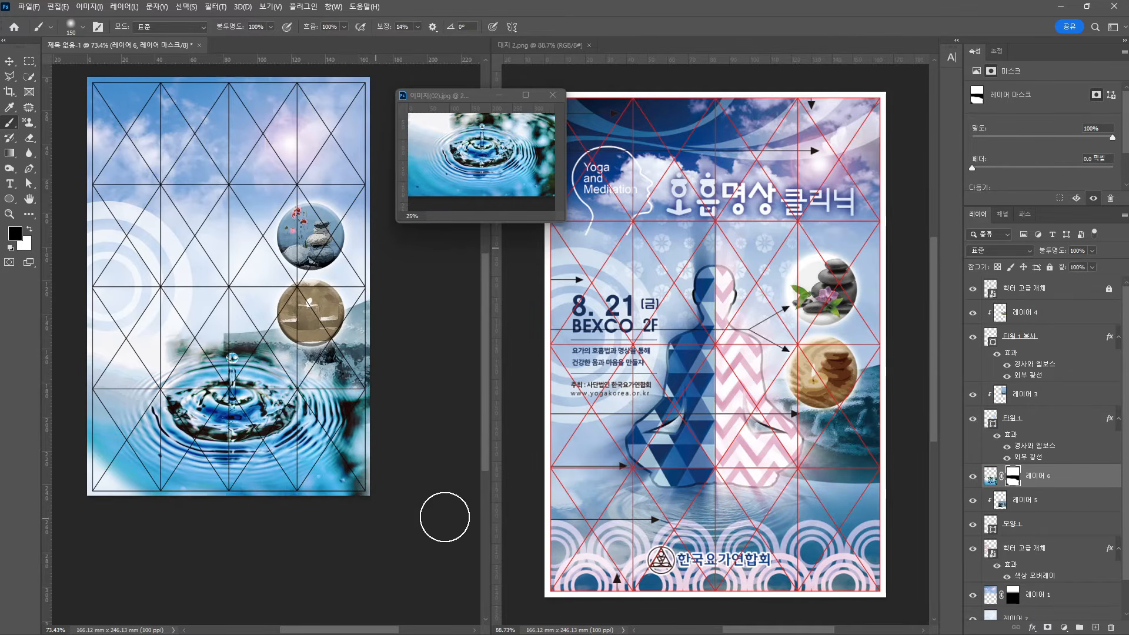
key("v")
Place the ripple layer below the ring artwork, just above the sky layer, shift it down and compress its height to about 66%
left_click_drag(1058, 491, 1058, 578)
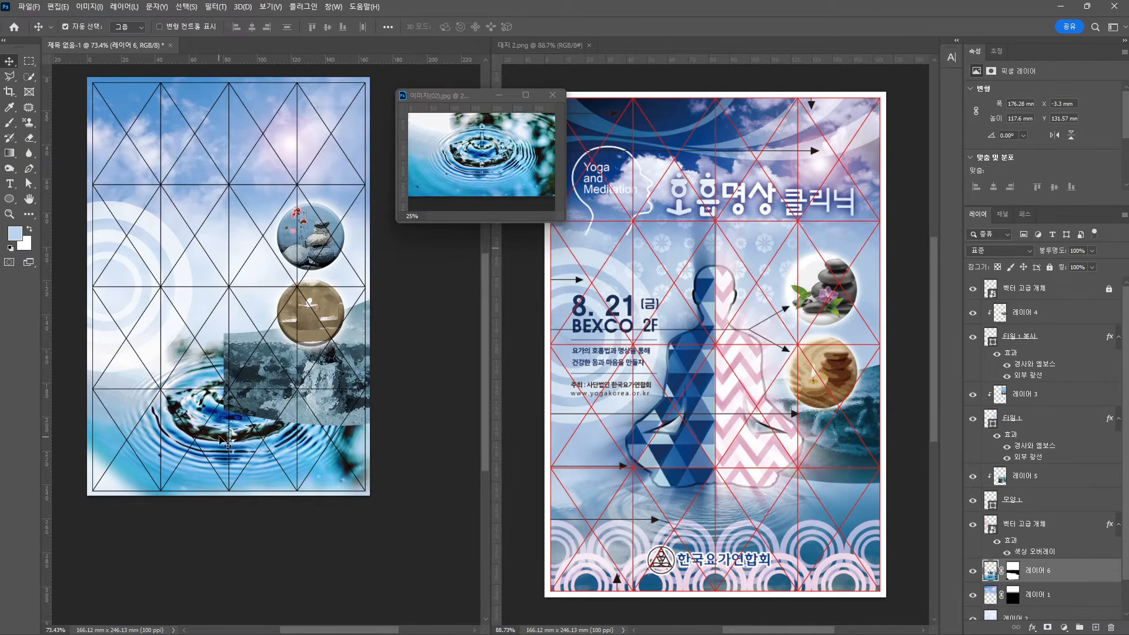
left_click_drag(221, 445, 222, 458)
key("ctrl+t")
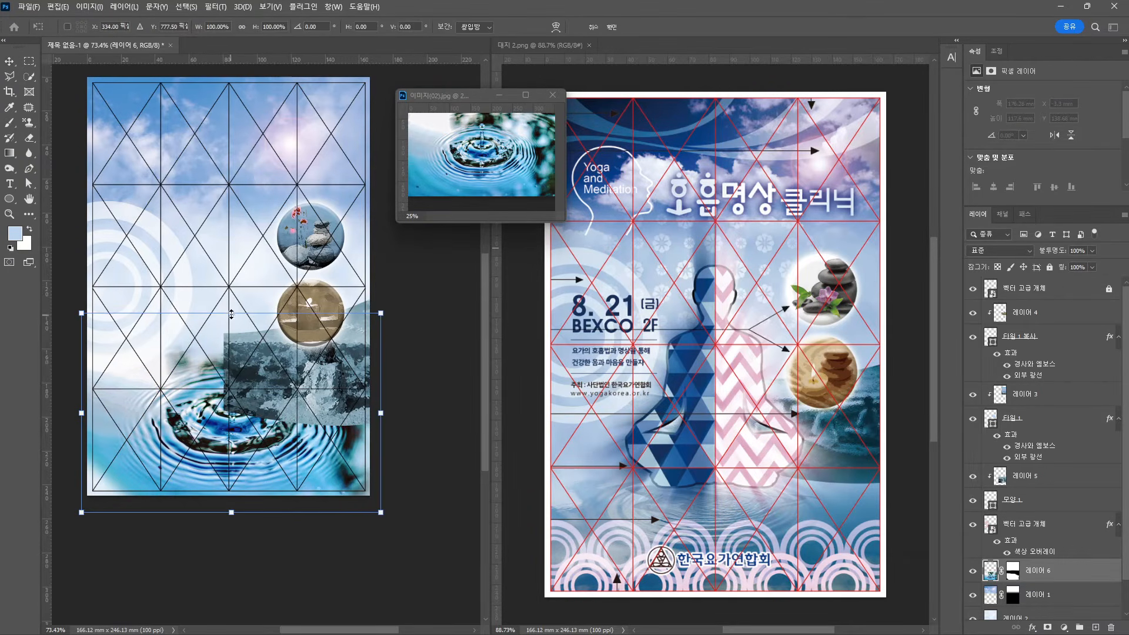
left_click_drag(232, 311, 232, 347)
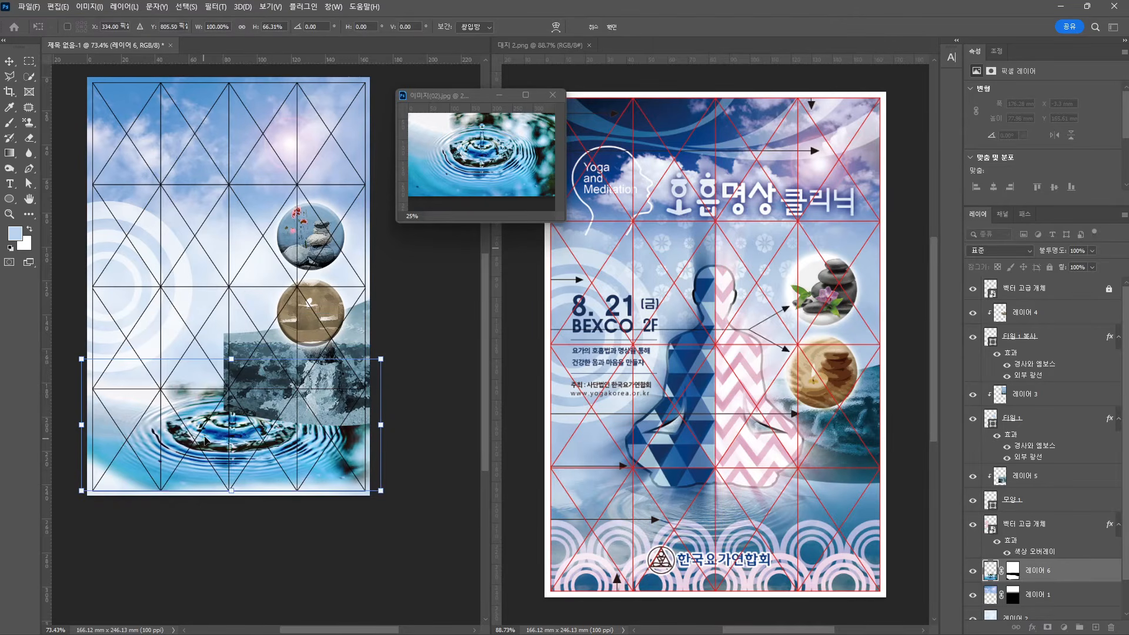
key("Return")
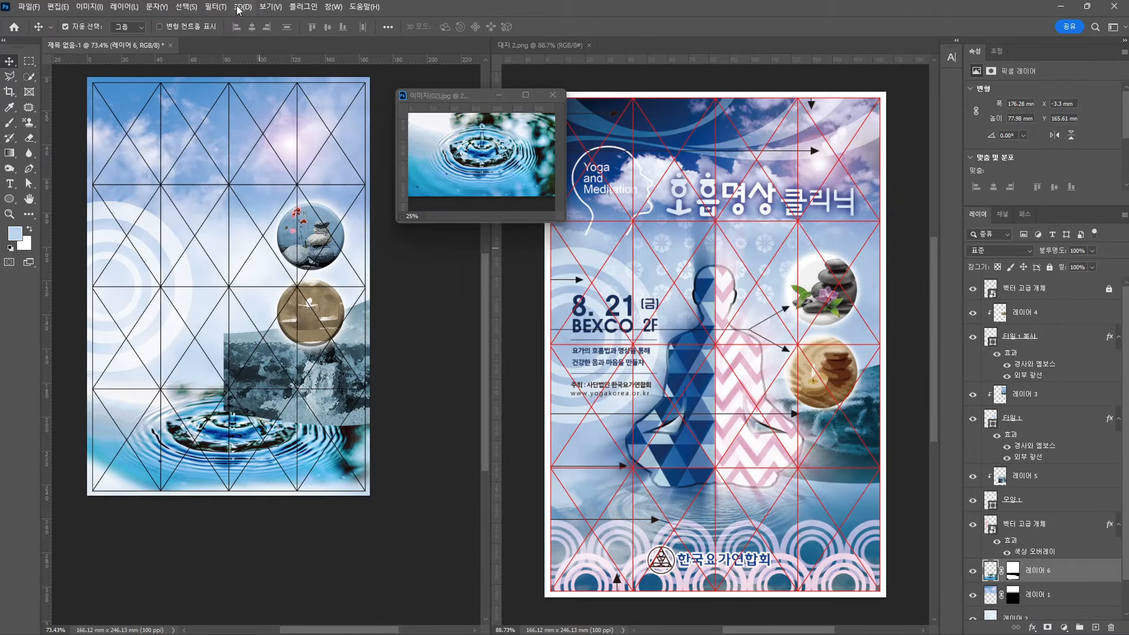
Preview the Filter Gallery's texture effects on the water ripple photo, including Grain and Texturizer
left_click(215, 6)
left_click(235, 72)
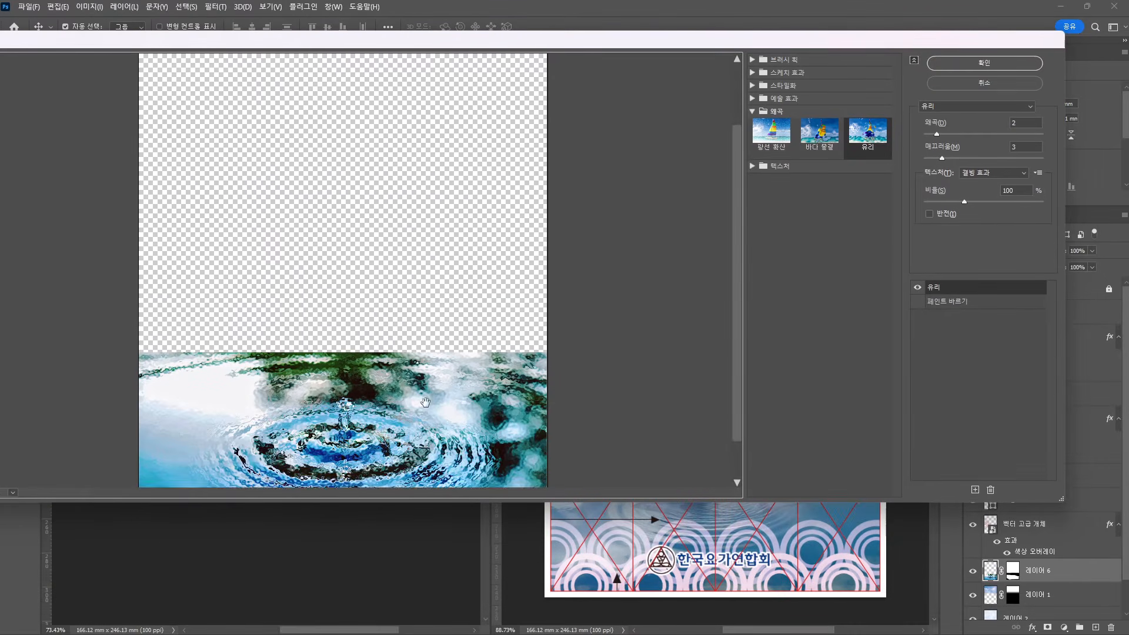
scroll(422, 411, "down", 2)
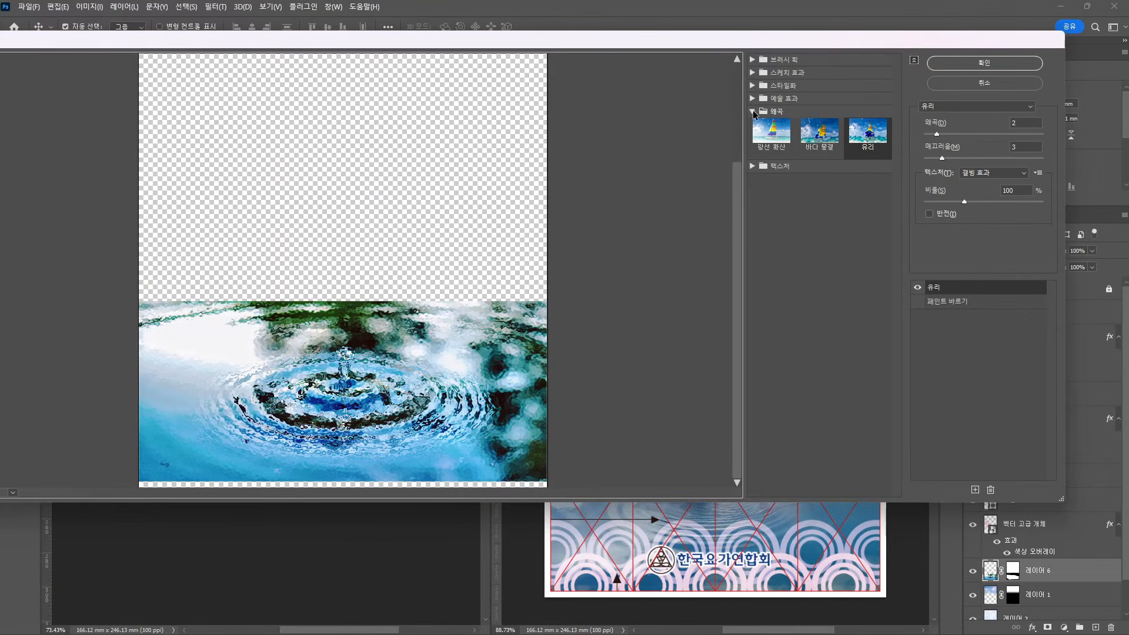
left_click(752, 167)
left_click(771, 186)
left_click(819, 186)
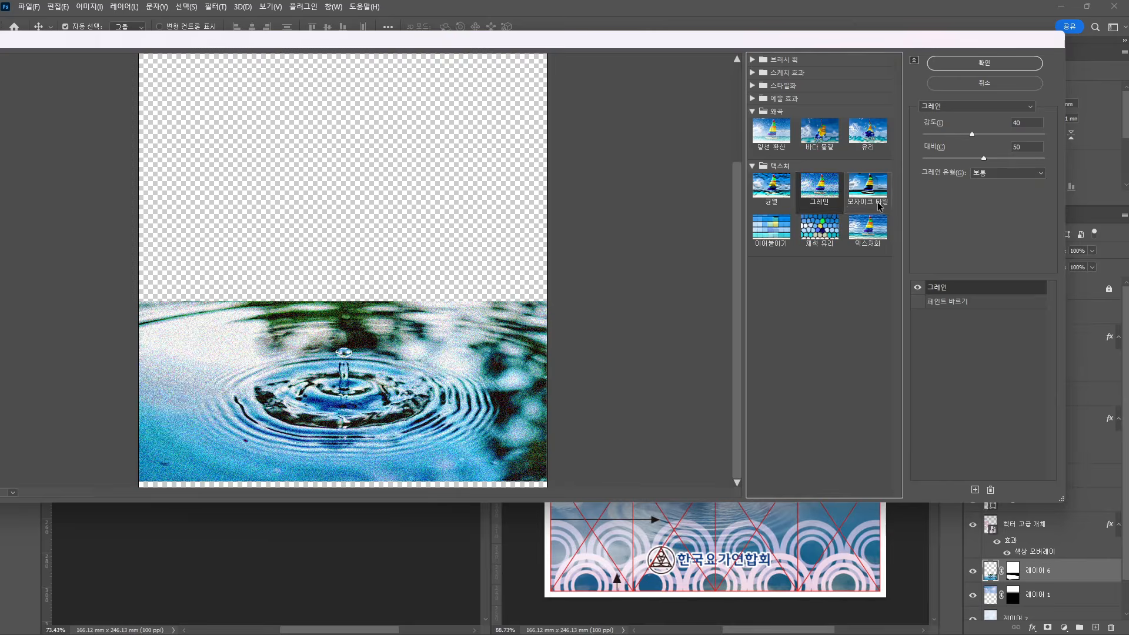
left_click(867, 186)
left_click(869, 229)
Preview the Filter Gallery's artistic effects and its brush stroke effects, including Crosshatch, on the water ripple photo
left_click(752, 98)
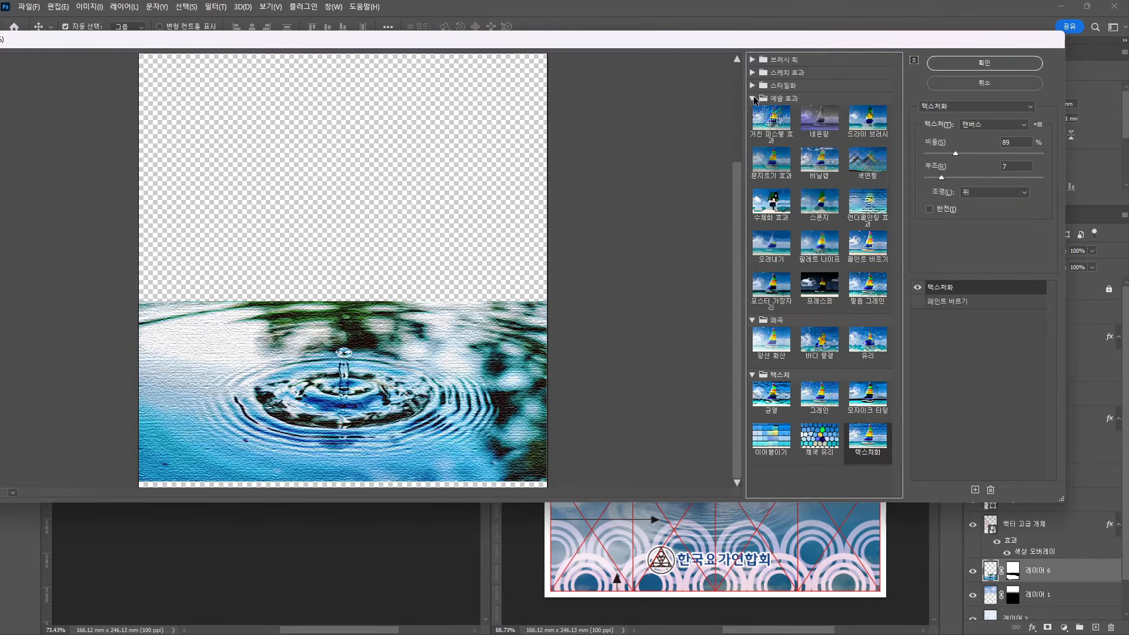
left_click(770, 135)
left_click(819, 118)
left_click(867, 117)
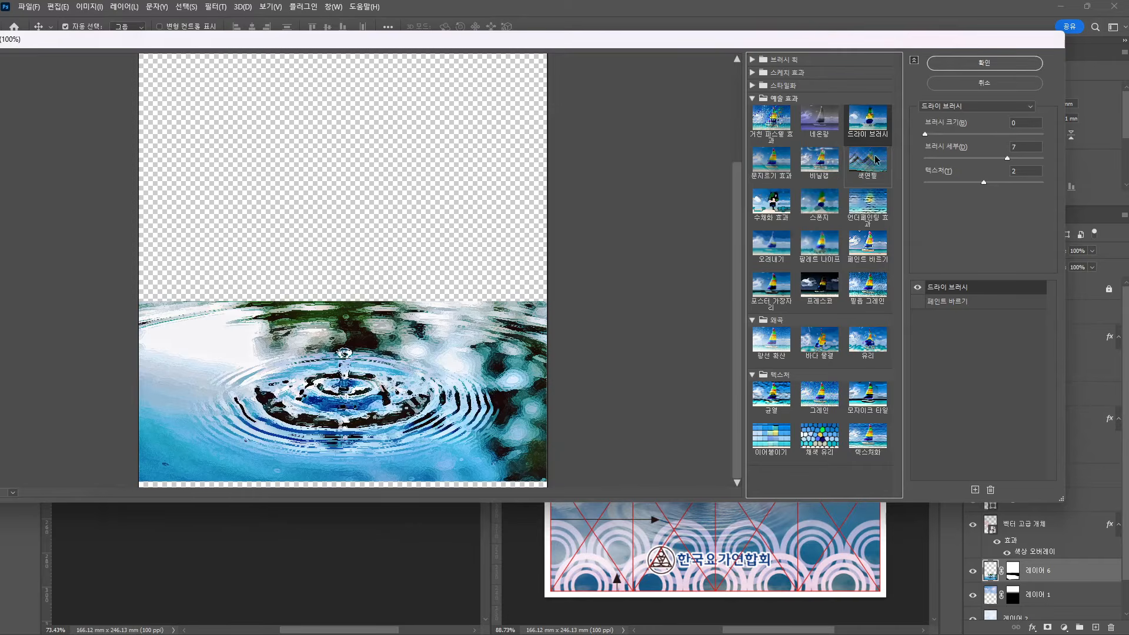
left_click(875, 160)
left_click(835, 162)
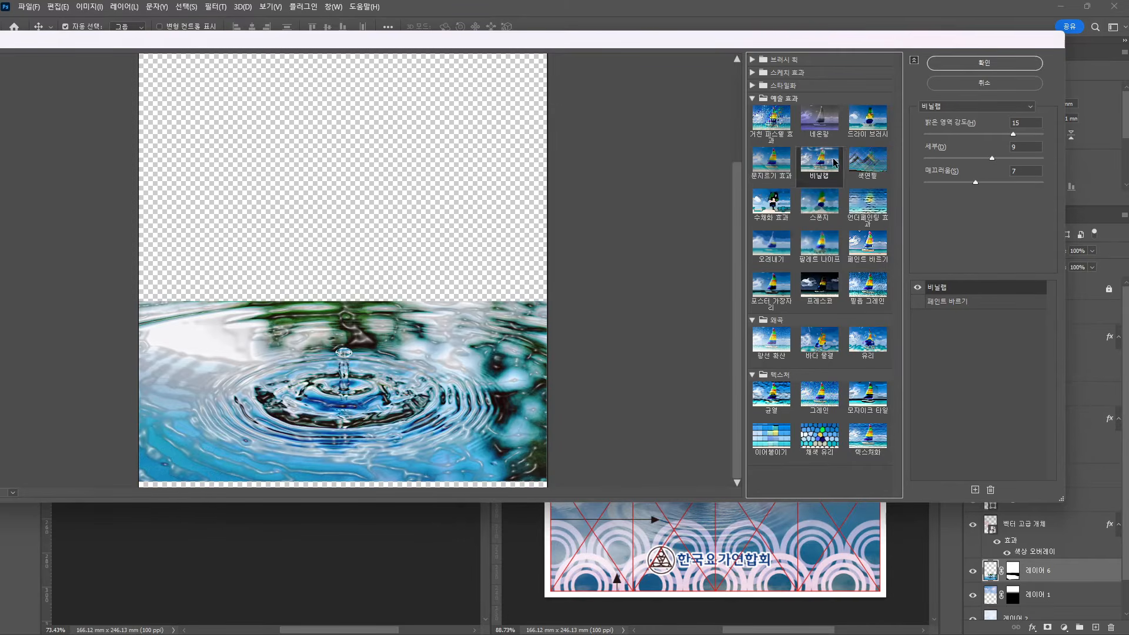
left_click(777, 166)
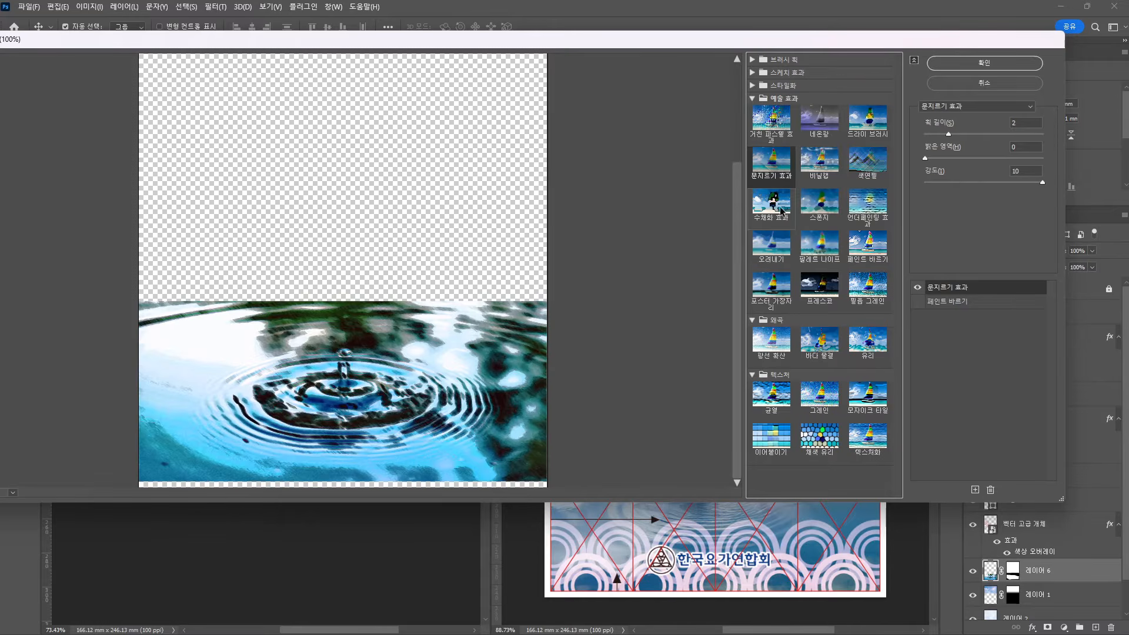
left_click(782, 212)
left_click(788, 251)
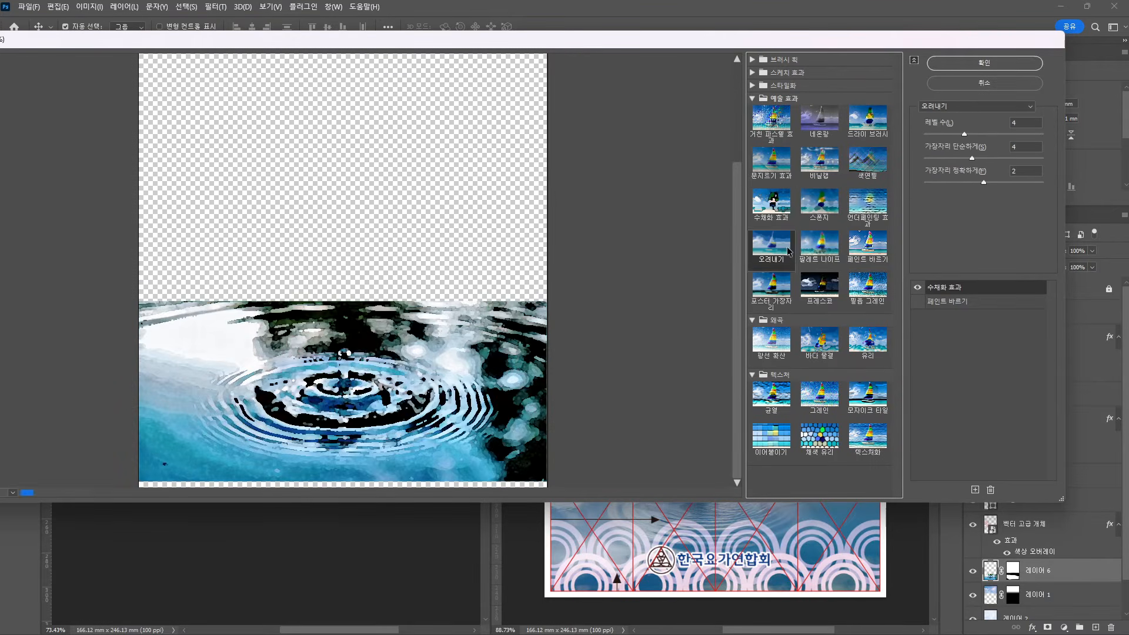
left_click(820, 247)
left_click(868, 247)
left_click(753, 60)
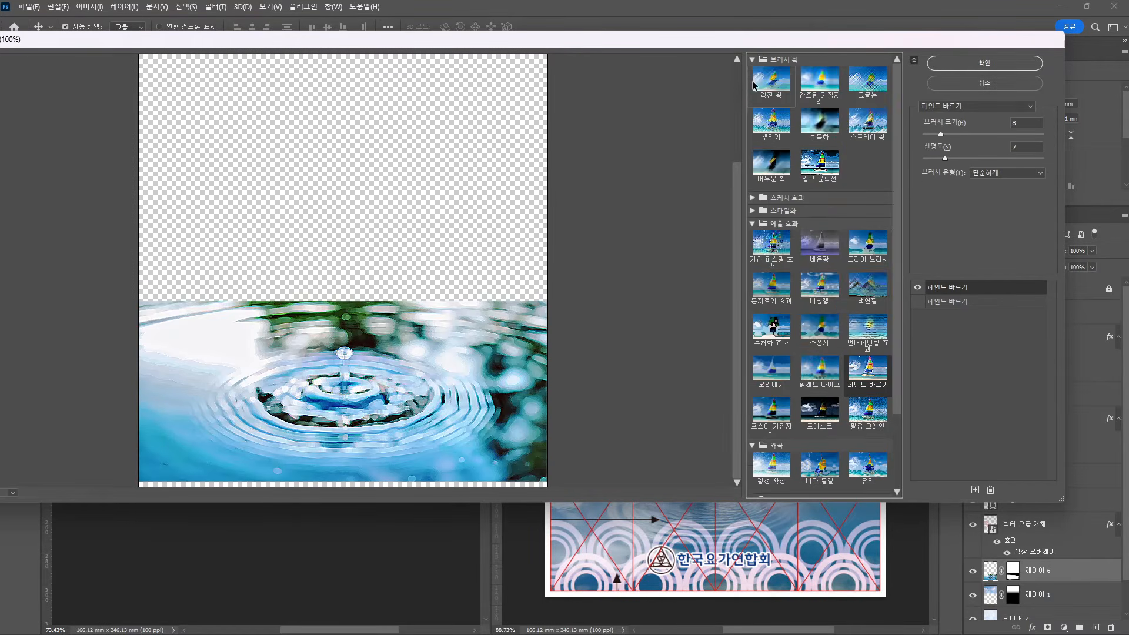
left_click(754, 85)
left_click(850, 92)
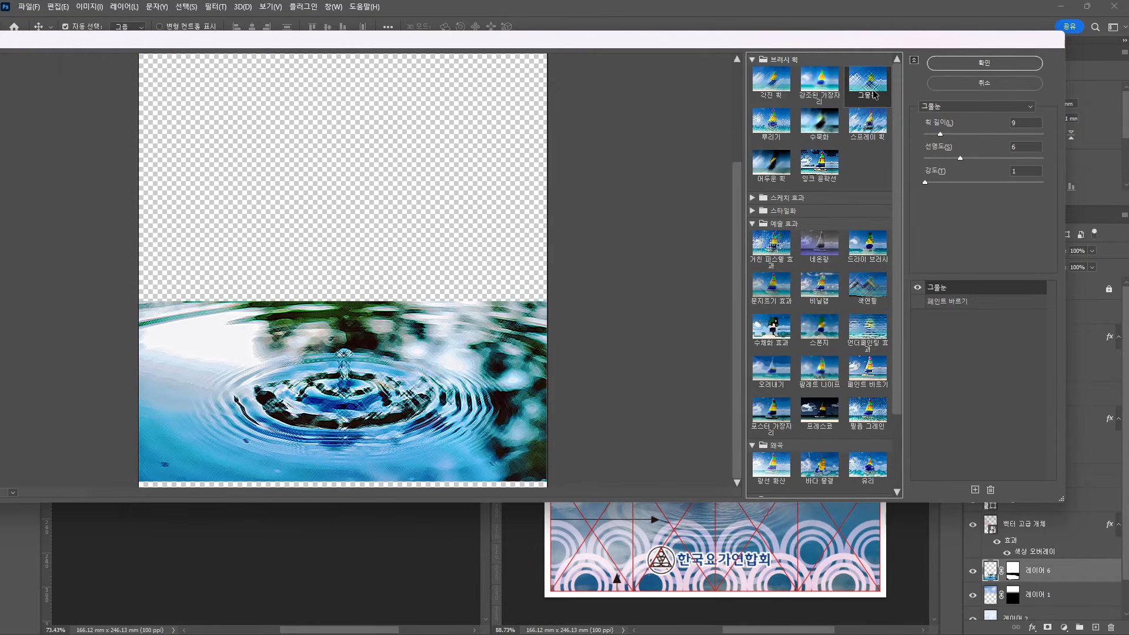
Apply the 각진 획 (Angled Strokes) filter with direction balance 62, stroke length 4 and sharpness 0, and shift the ripple layer down slightly
left_click(782, 97)
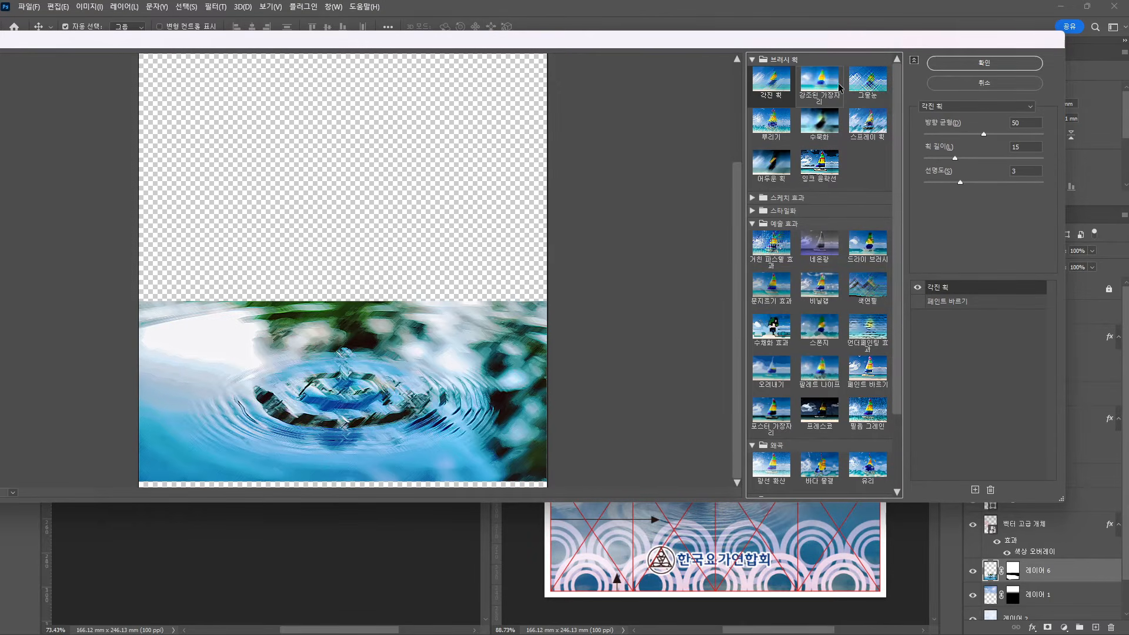
left_click_drag(983, 134, 929, 184)
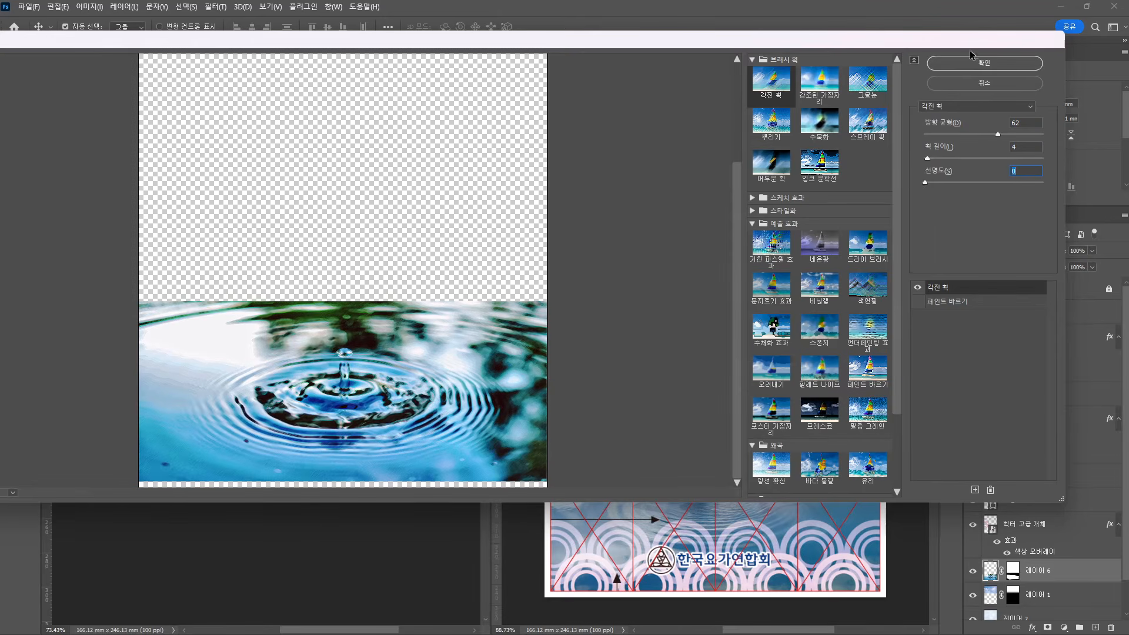
left_click(971, 68)
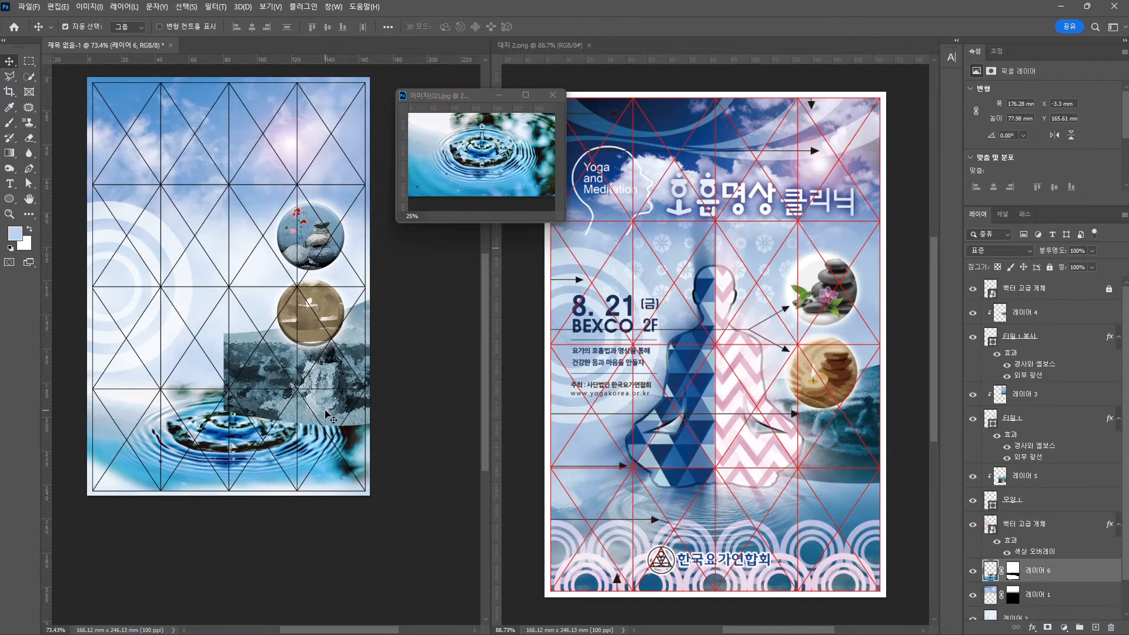
left_click_drag(255, 441, 255, 452)
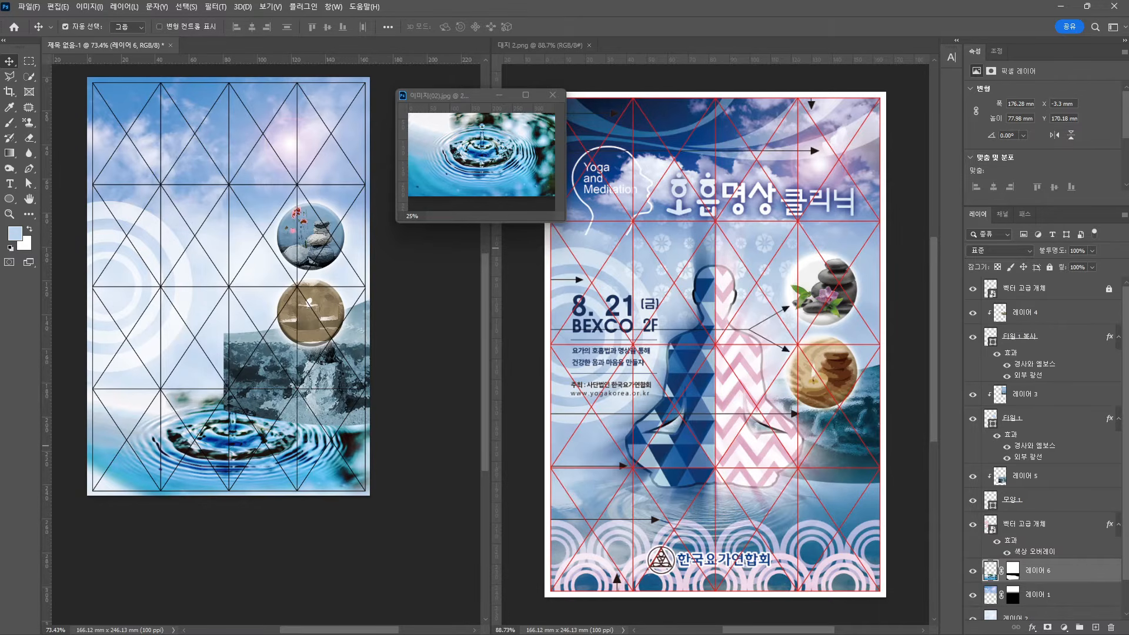
Copy the wave shapes at the top of the Illustrator grid and paste them into the Photoshop poster just above the sky layer
key("alt+Tab")
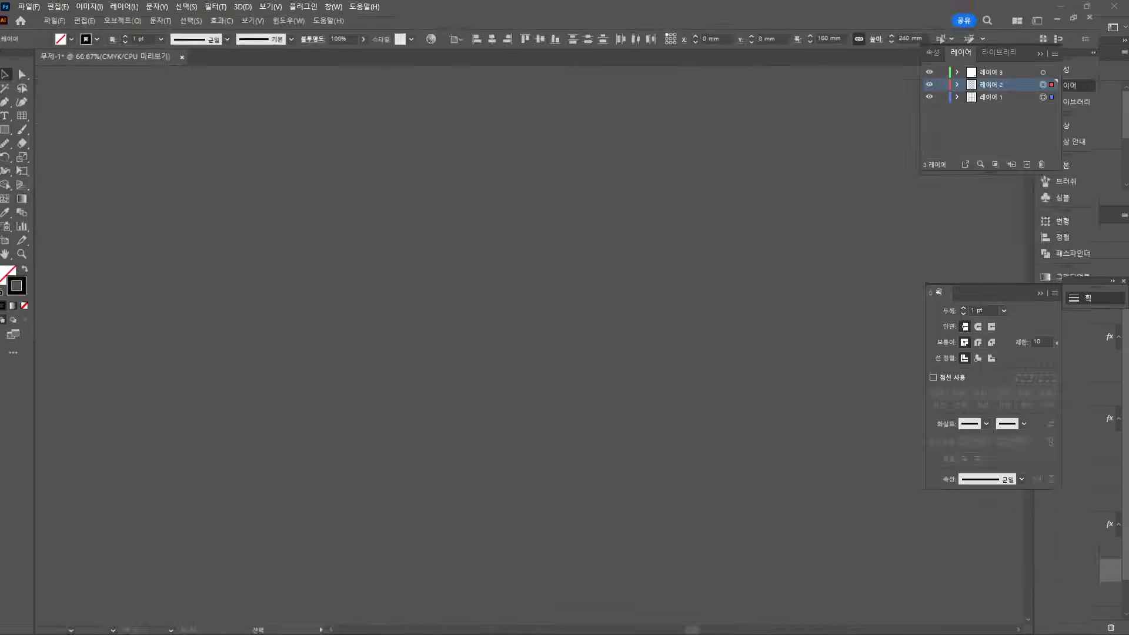
left_click(393, 123)
left_click(288, 193)
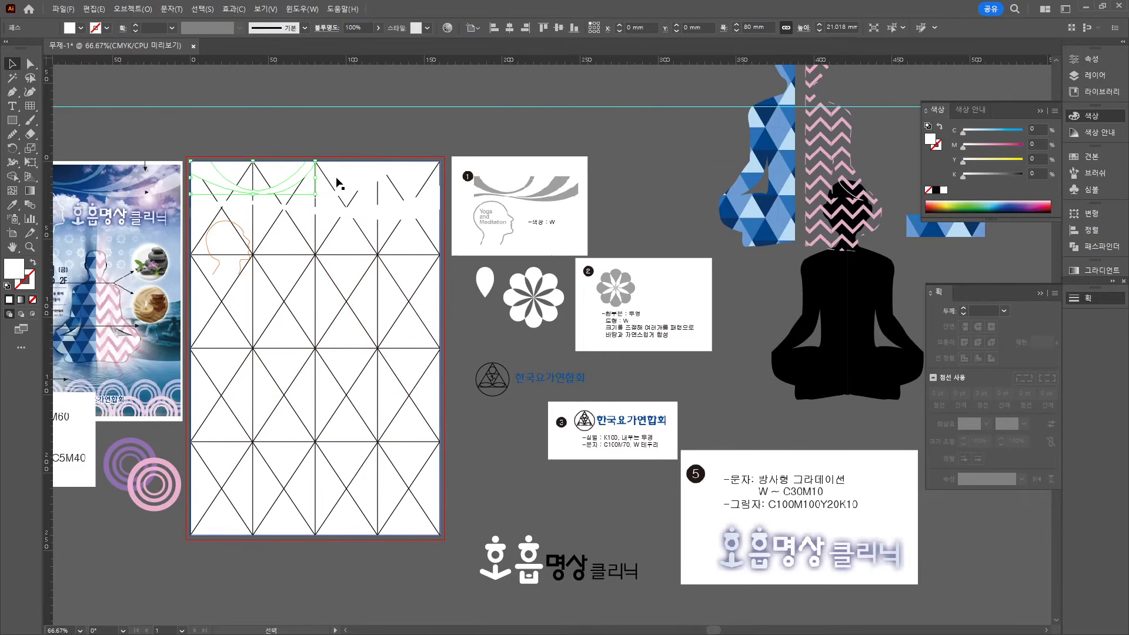
left_click(1089, 77)
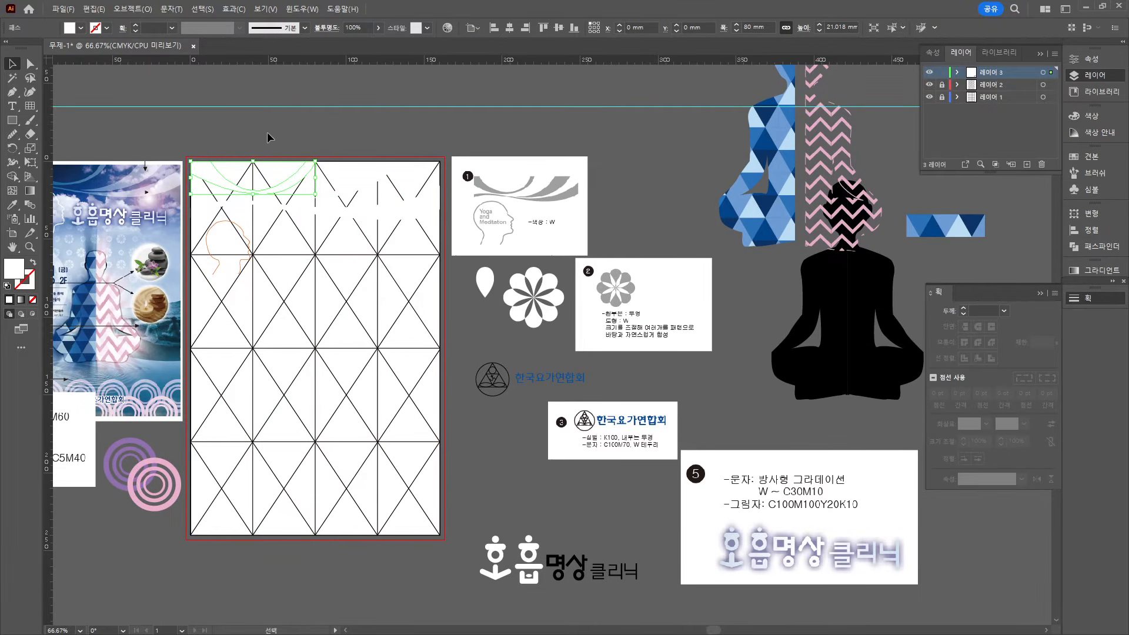
left_click_drag(267, 132, 394, 219)
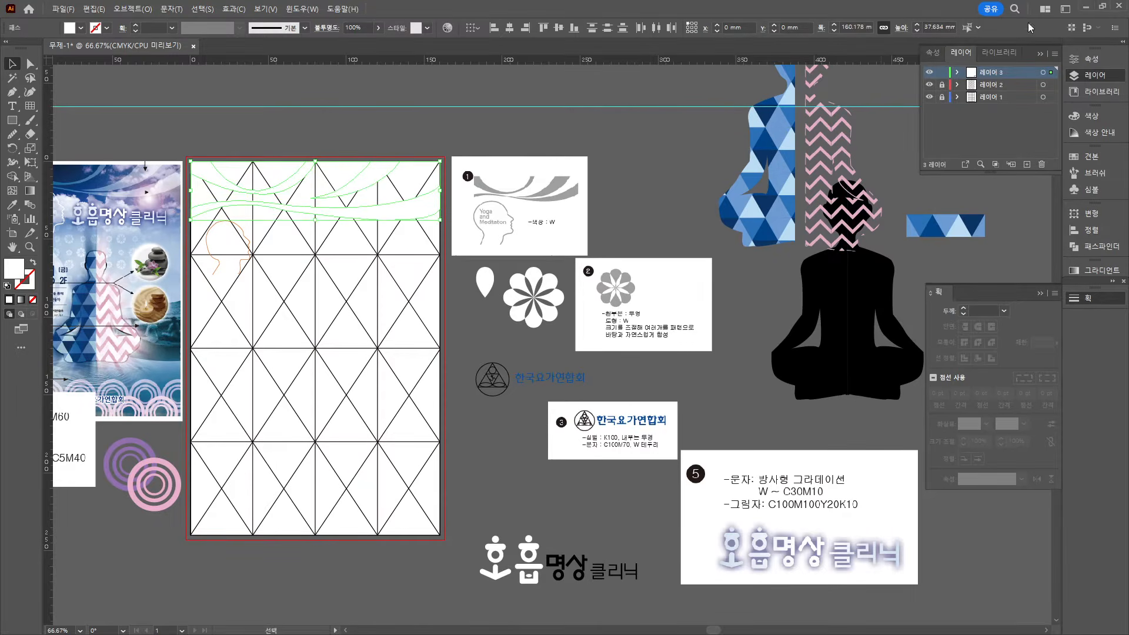
left_click(1086, 7)
left_click(1038, 595)
key("ctrl+v")
key("Return")
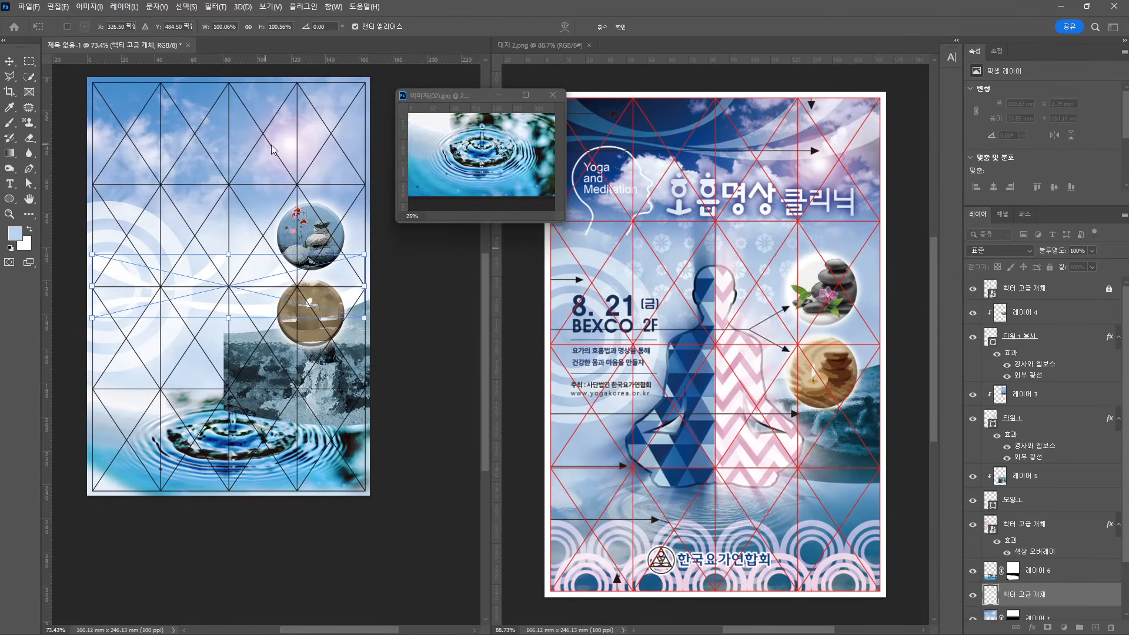
Fit the waves across the poster's top edge at about 166 × 39 mm and set their blend mode to 소프트 라이트 (Soft Light)
left_click_drag(187, 284, 202, 109)
left_click_drag(366, 140, 371, 143)
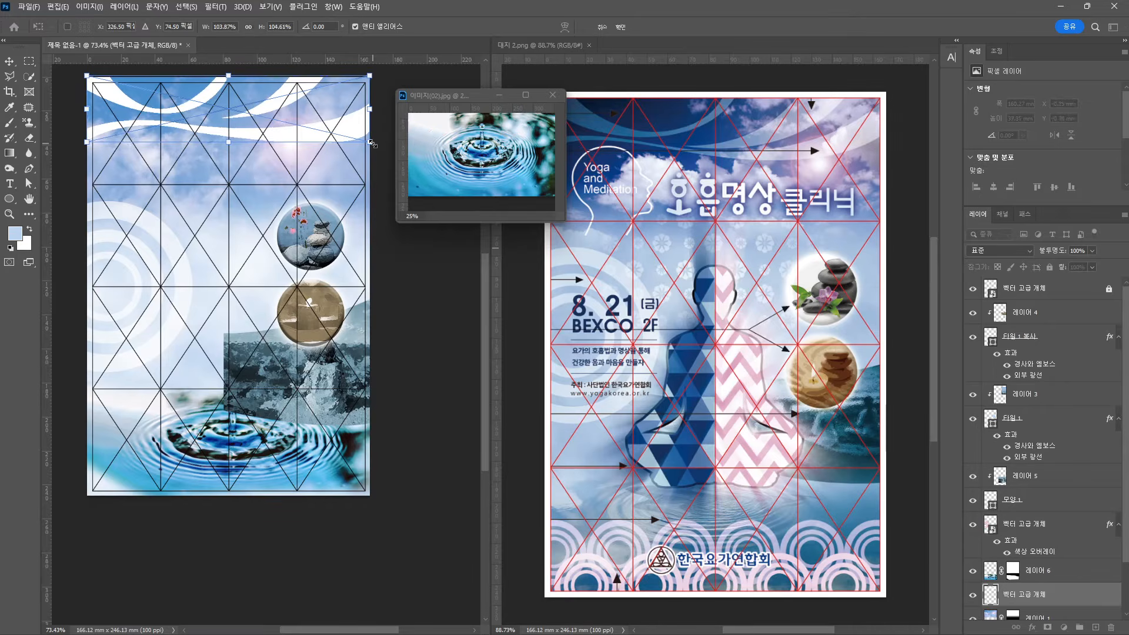
key("Return")
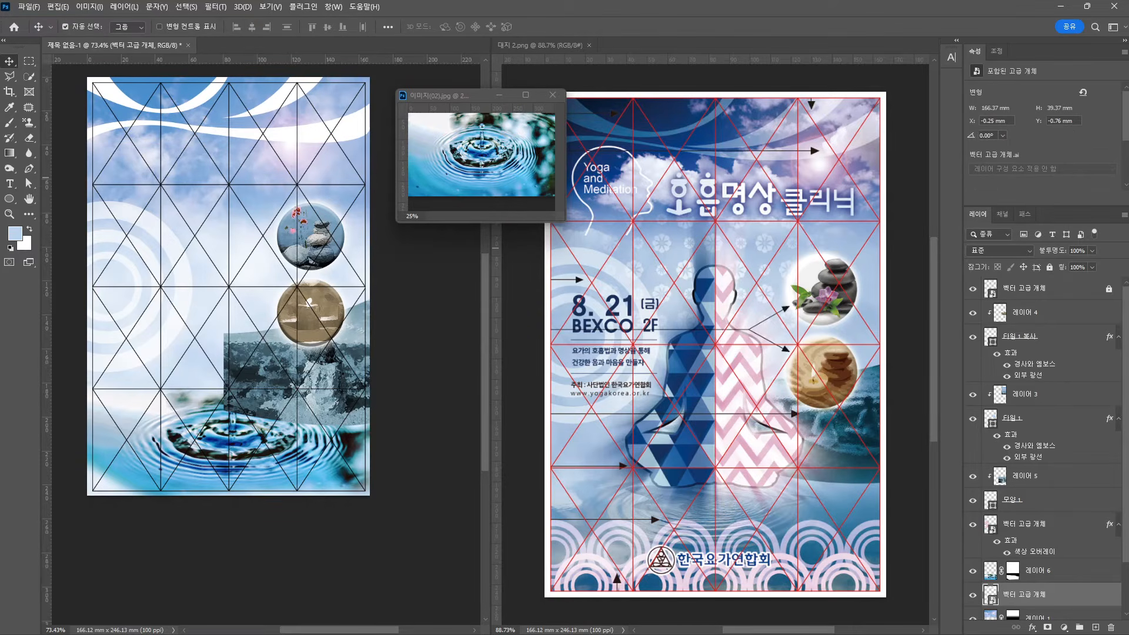
left_click(1004, 251)
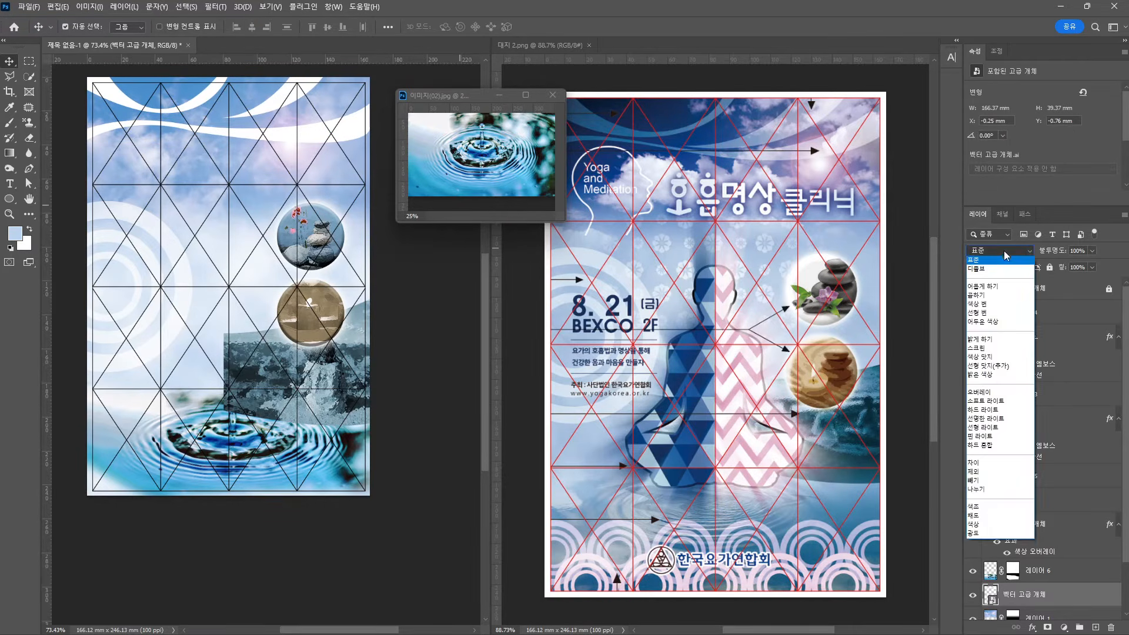
left_click(990, 402)
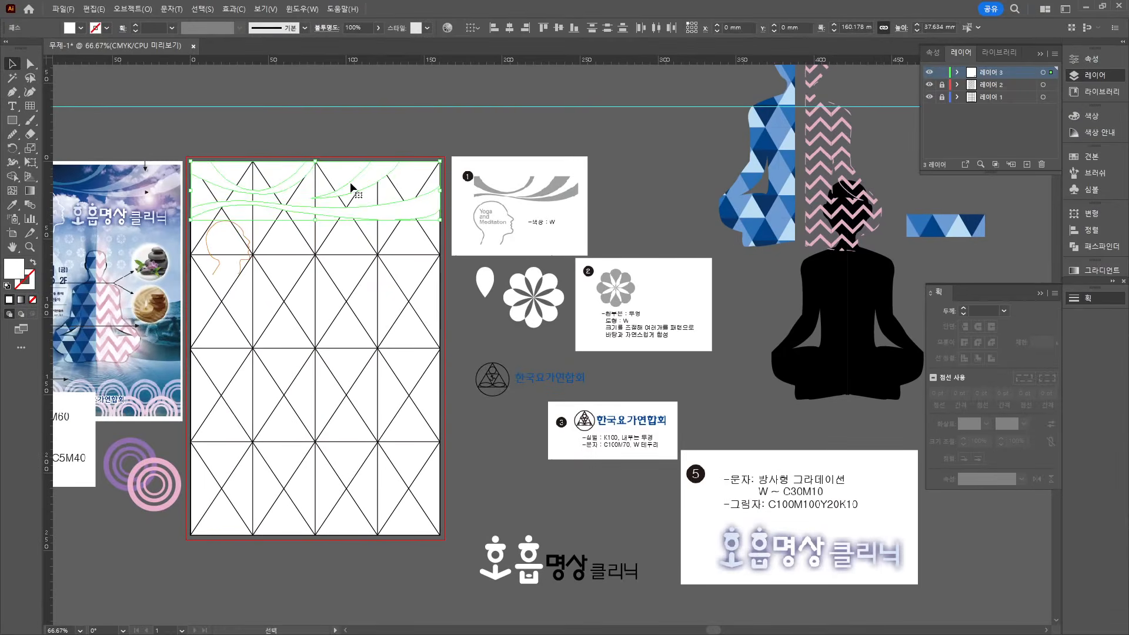
In Illustrator, give the head outline a white 1 pt stroke and copy it for the Photoshop poster
left_click(249, 265)
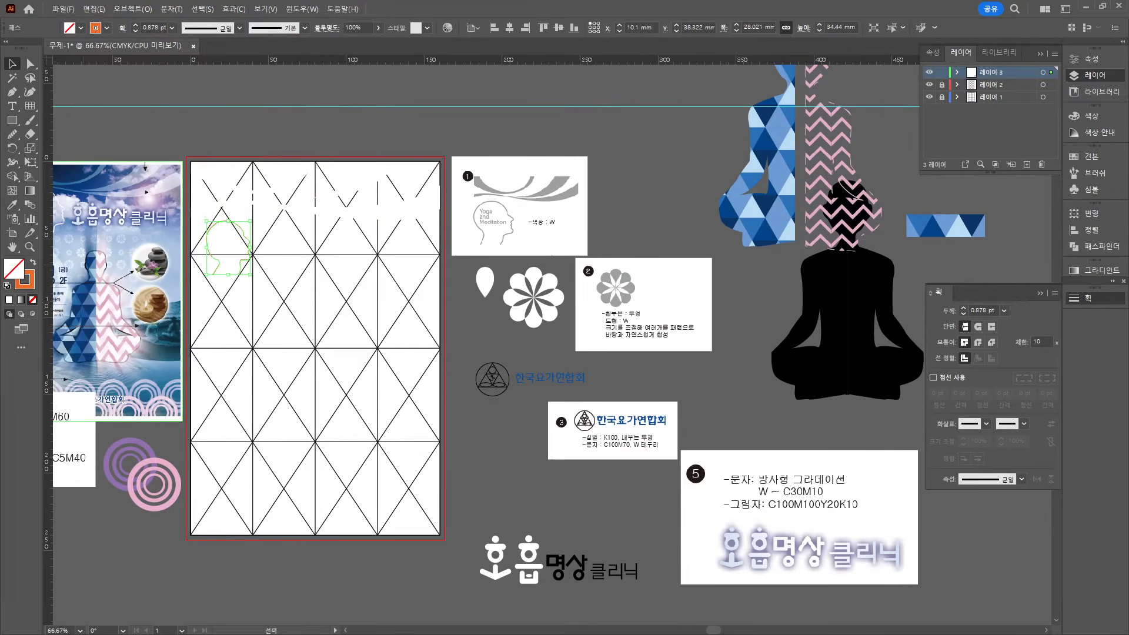
double_click(28, 285)
left_click_drag(184, 258, 39, 182)
key("Return")
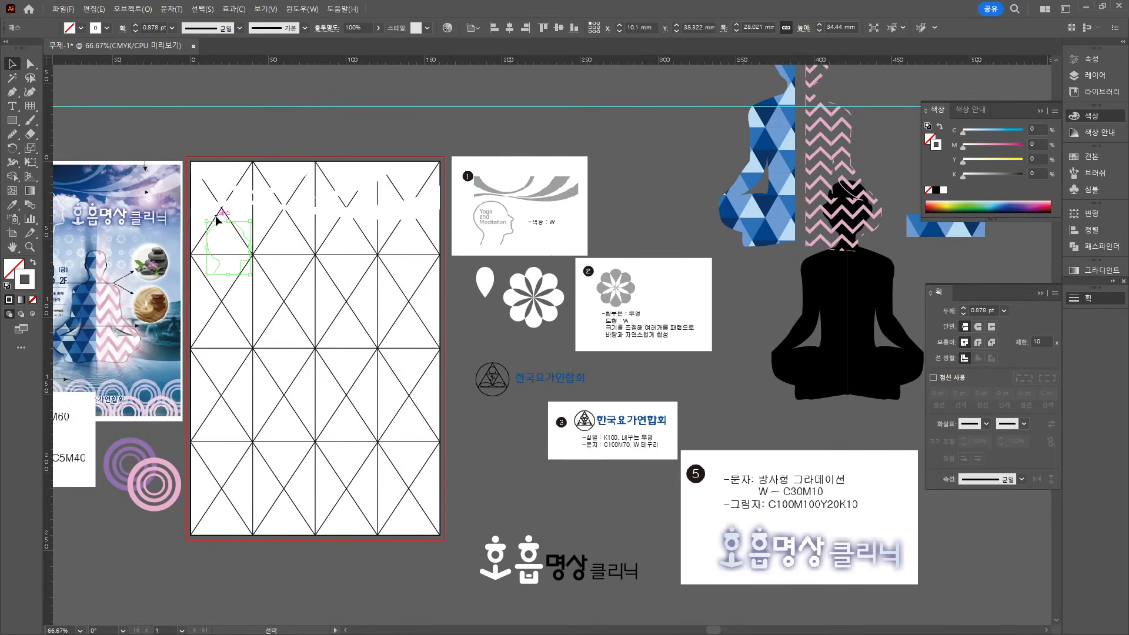
left_click_drag(167, 28, 359, 2)
type("1")
key("Return")
key("ctrl+c")
left_click(1086, 6)
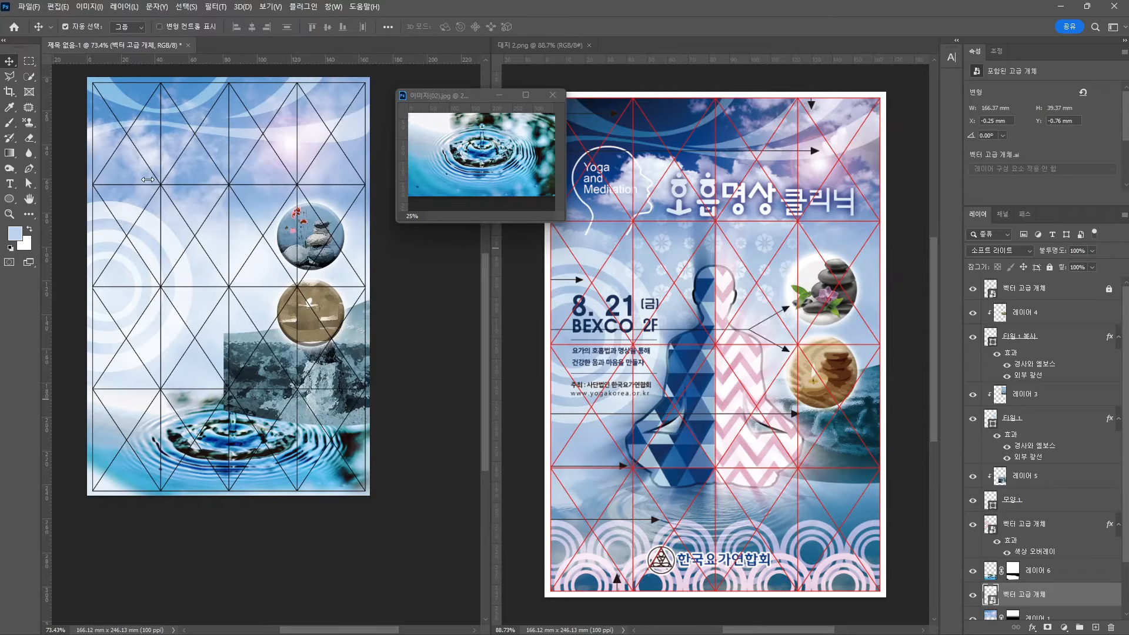
Paste the head outline as a smart object above the sky layer, scale it to about 44 × 54 mm at the poster's upper left, and close the ripple photo
left_click(148, 179)
key("ctrl+v")
left_click(624, 172)
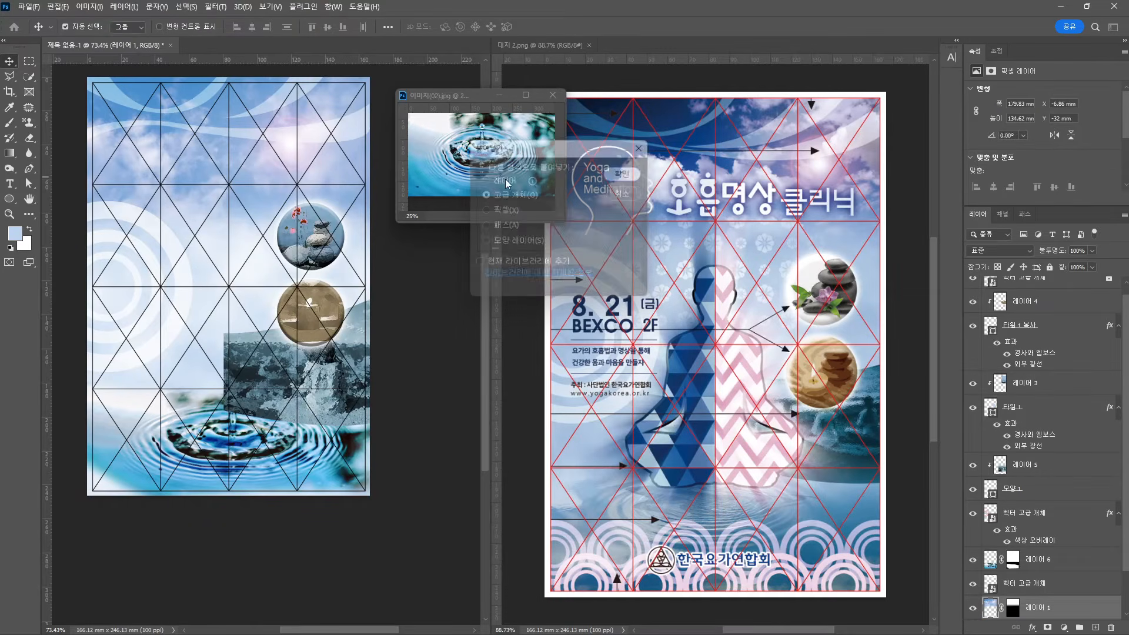
left_click_drag(236, 283, 167, 149)
key("Return")
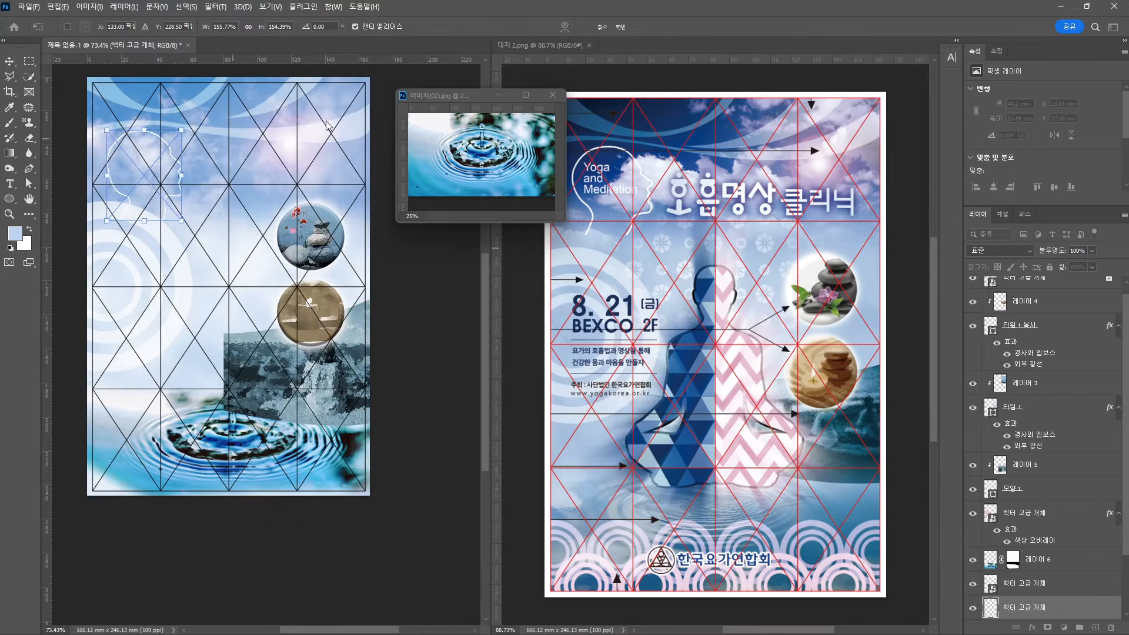
left_click(552, 95)
left_click(615, 239)
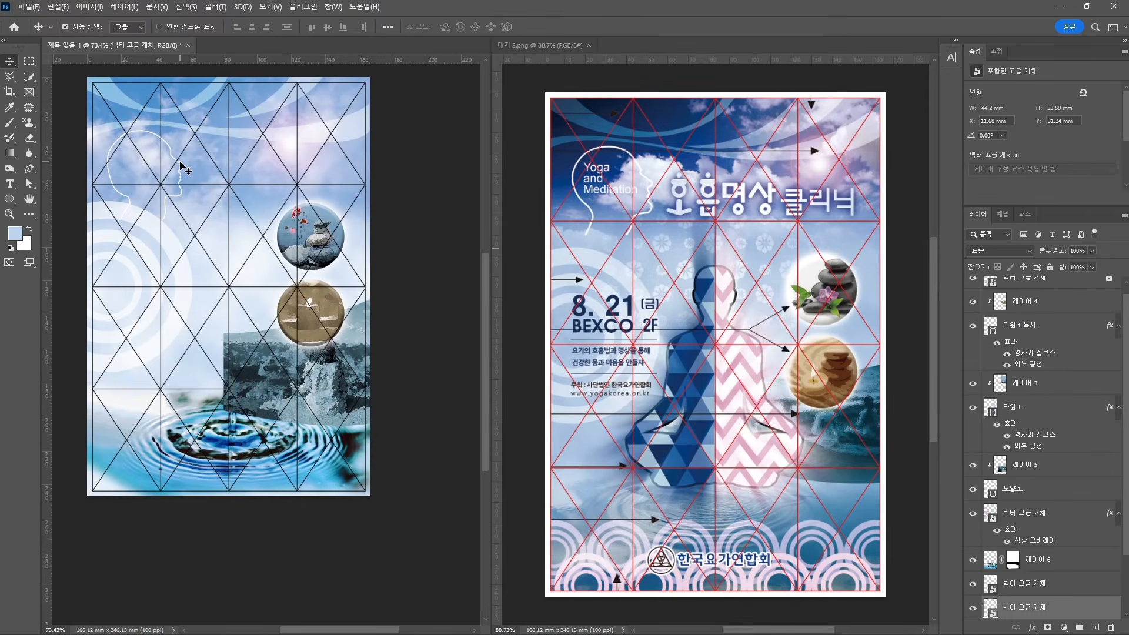
Open the head outline smart object's contents in Illustrator, set its stroke to 2 pt and save it back to the poster
scroll(187, 174, "up", 3)
left_click(991, 579)
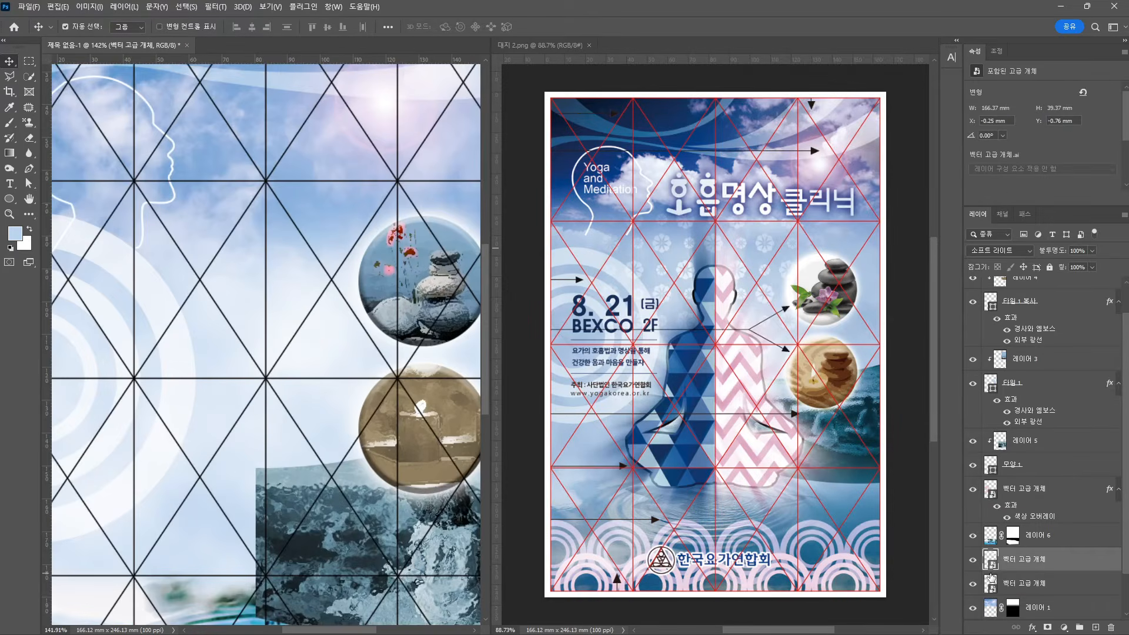
double_click(992, 579)
key("Escape")
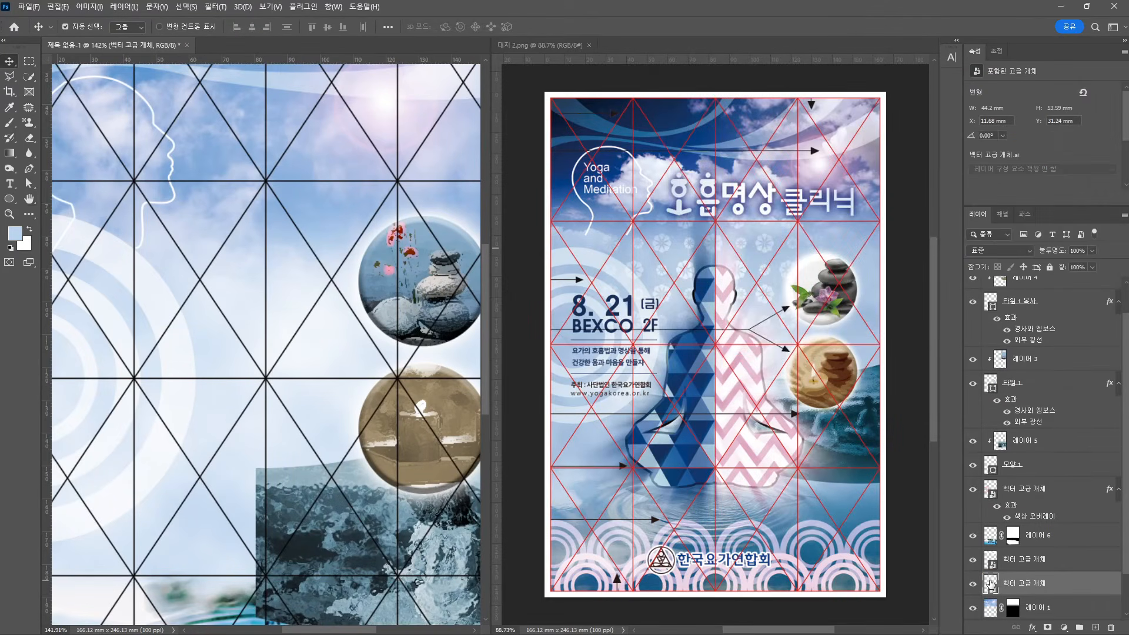
double_click(990, 584)
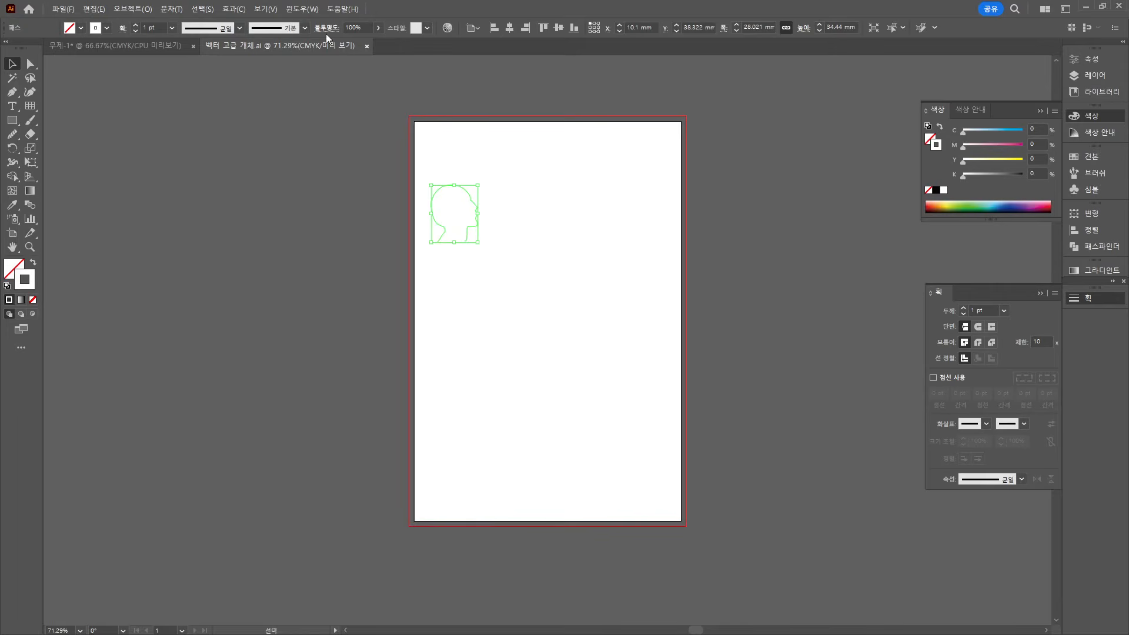
left_click(135, 26)
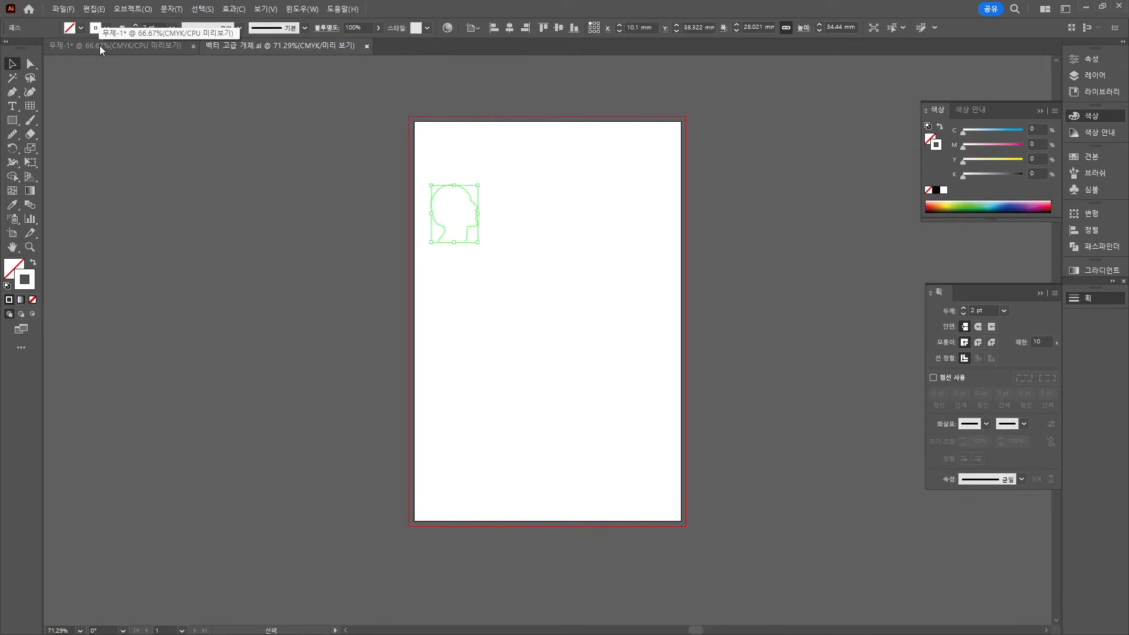
key("ctrl+s")
left_click(1086, 7)
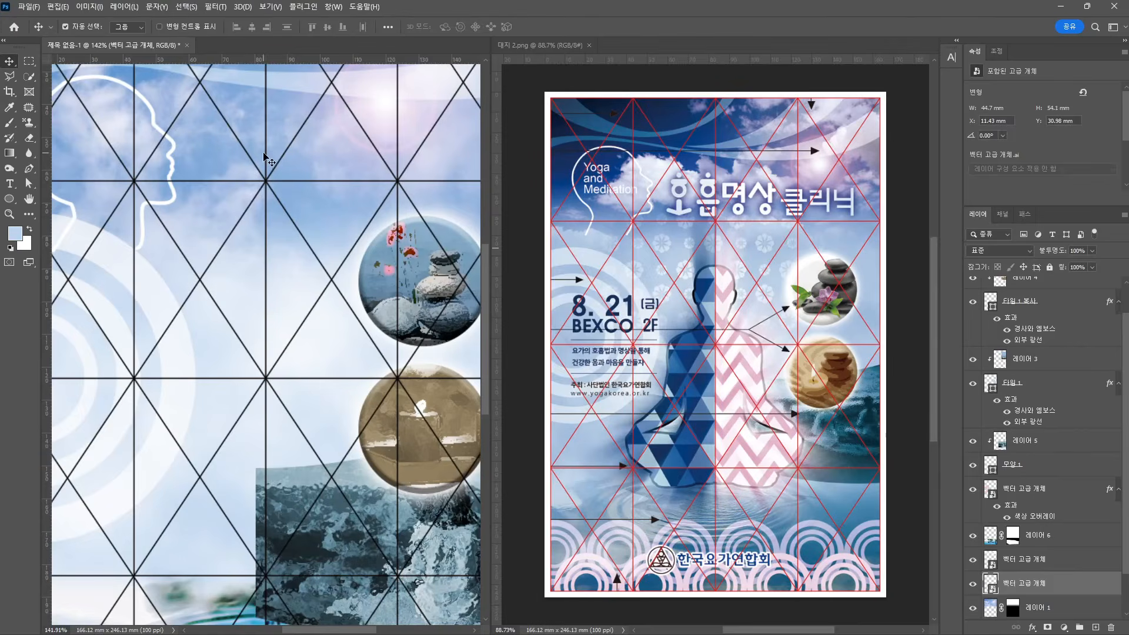
Nudge the head outline slightly up and left, to about X 9.9 mm and Y 29 mm on the poster
left_click(265, 158)
scroll(264, 158, "down", 5)
left_click_drag(289, 177, 277, 260)
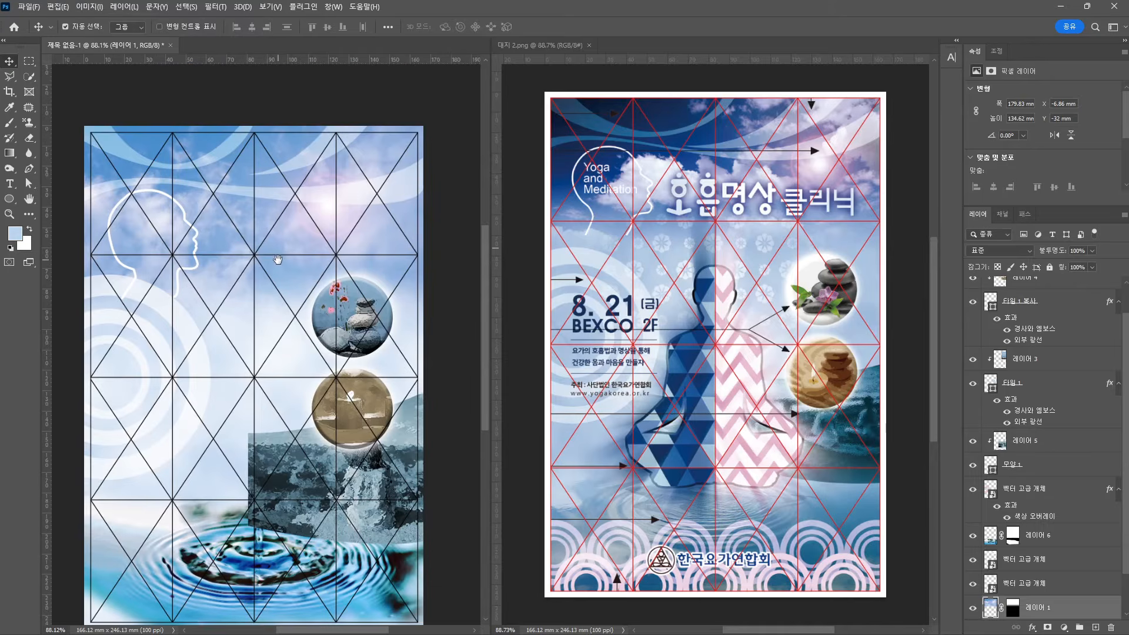
left_click(184, 214)
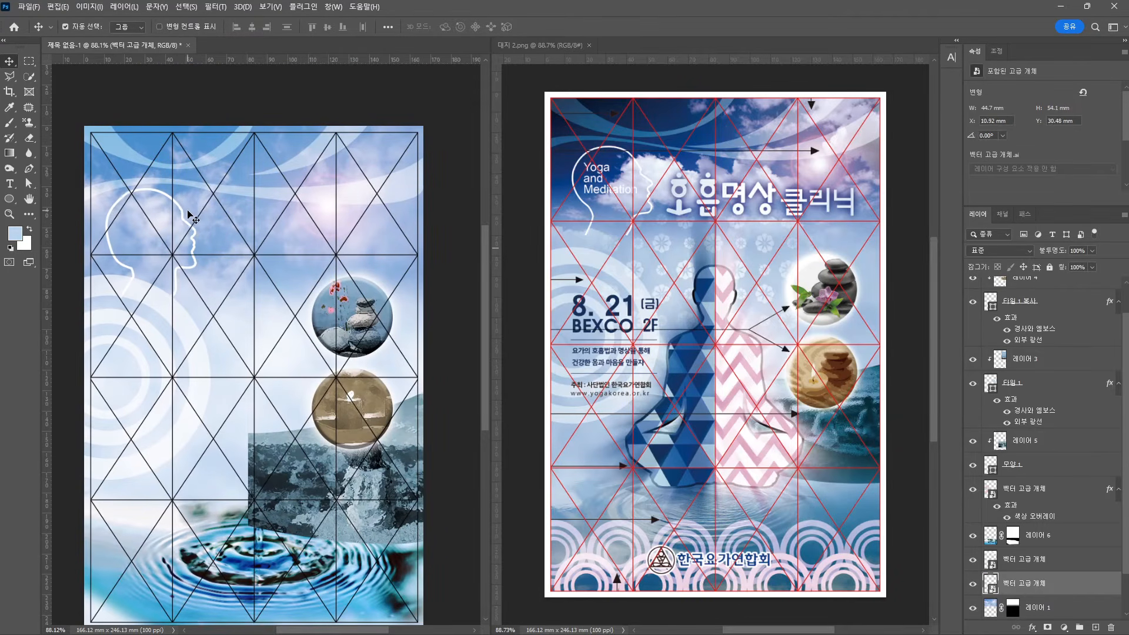
key("Up")
key("Up")
key("Up")
key("Up")
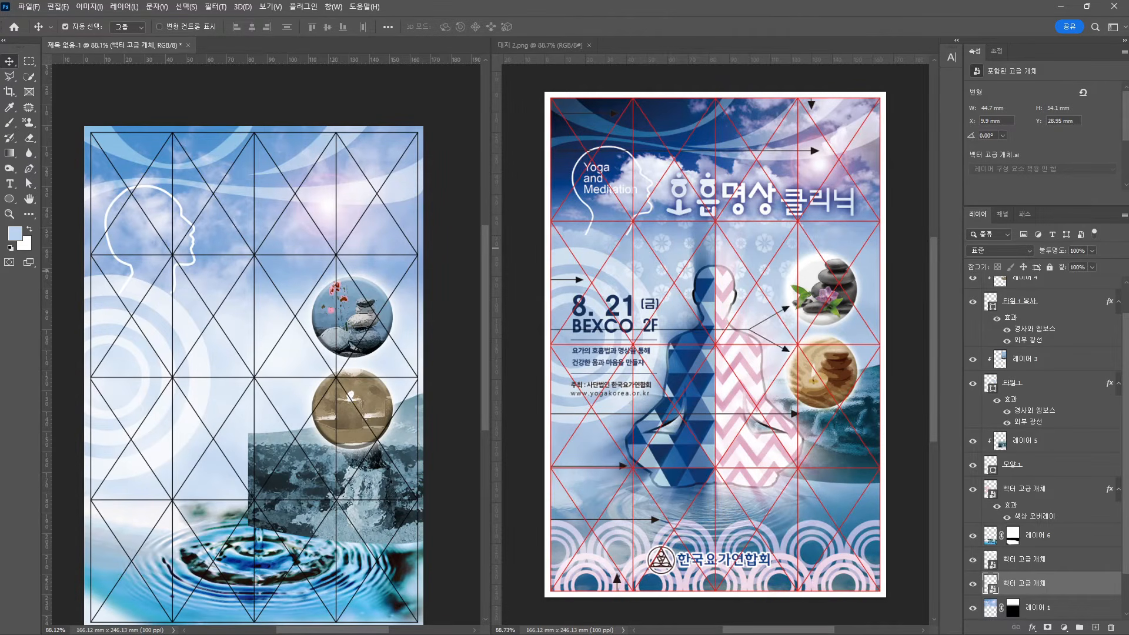
Switch to Illustrator, copy the 호흡명상 클리닉 title lettering and return to the Photoshop poster
key("alt+Tab")
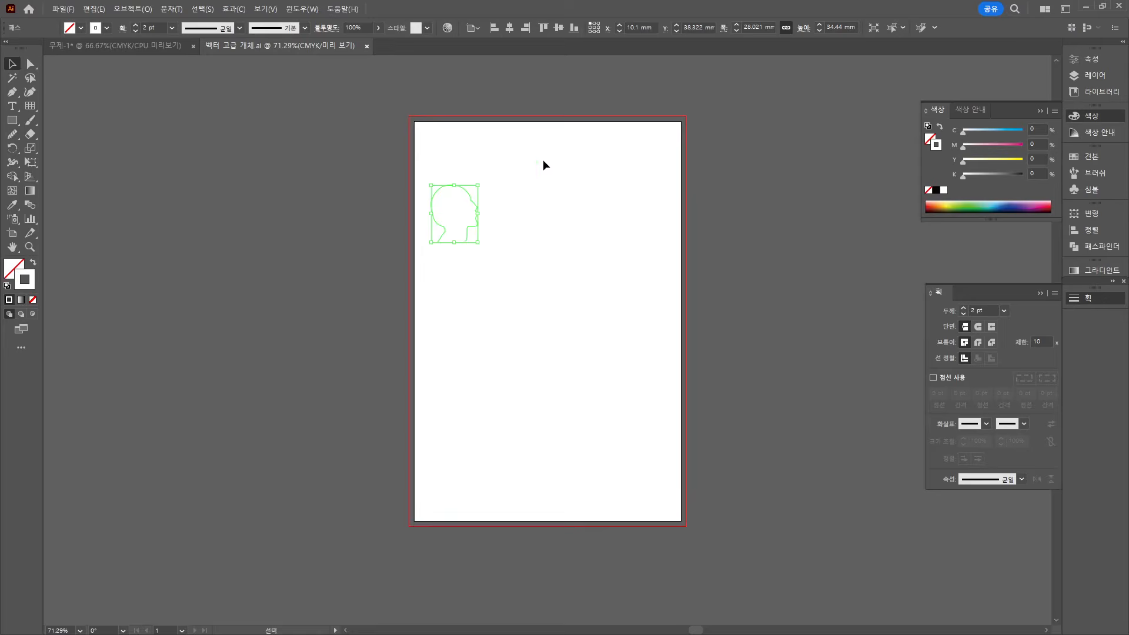
left_click(151, 49)
left_click_drag(577, 173, 143, 104)
left_click_drag(433, 345, 591, 198)
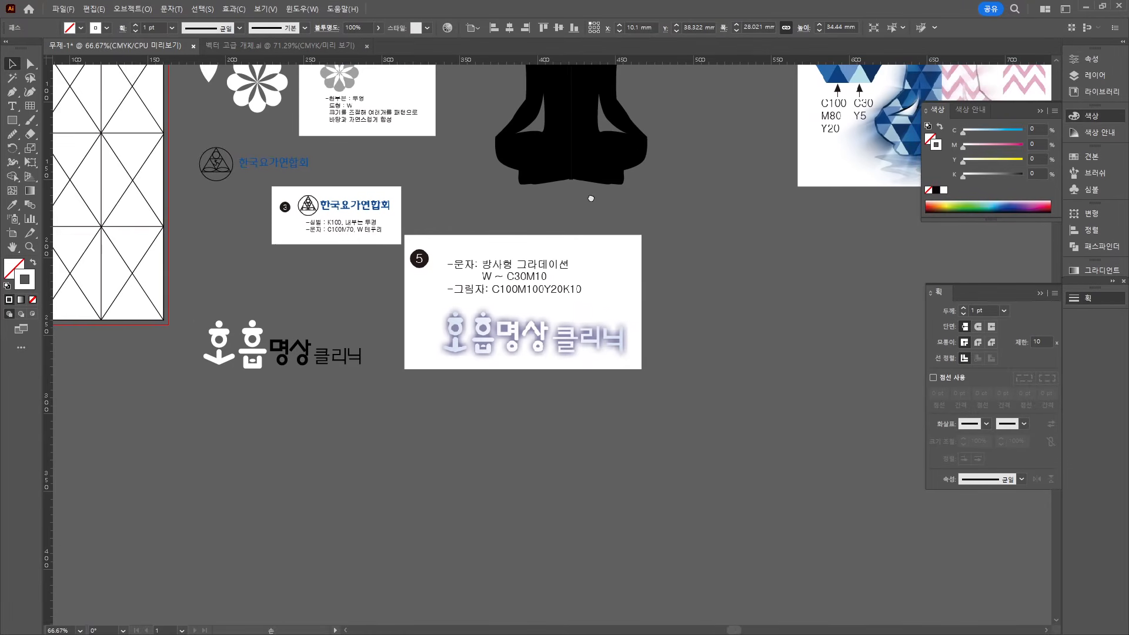
left_click_drag(348, 405, 355, 404)
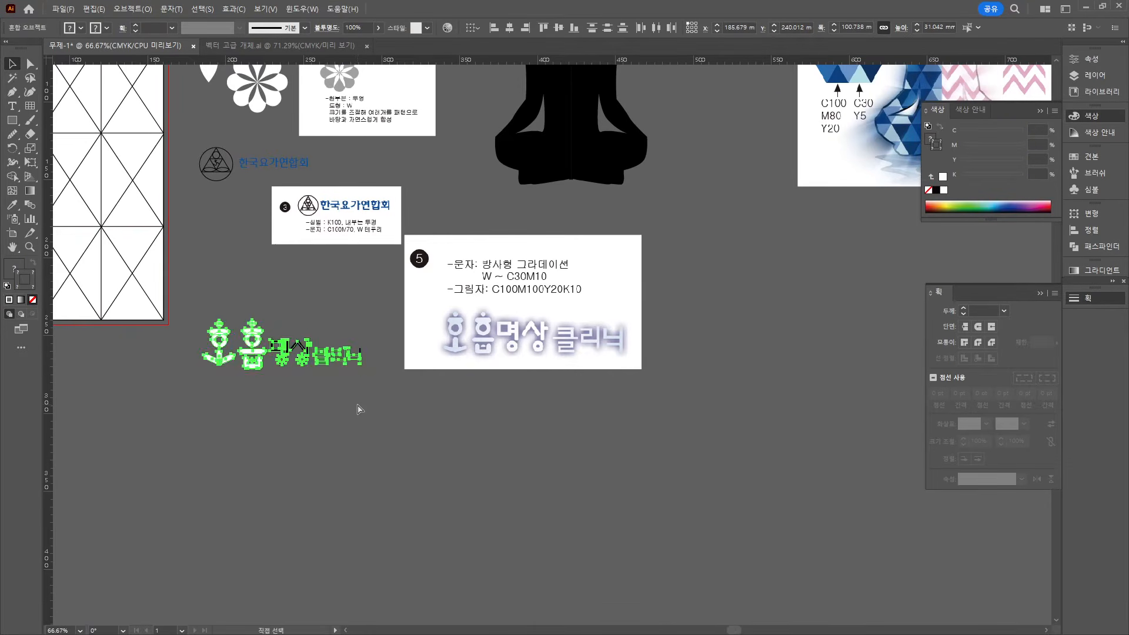
left_click(1089, 10)
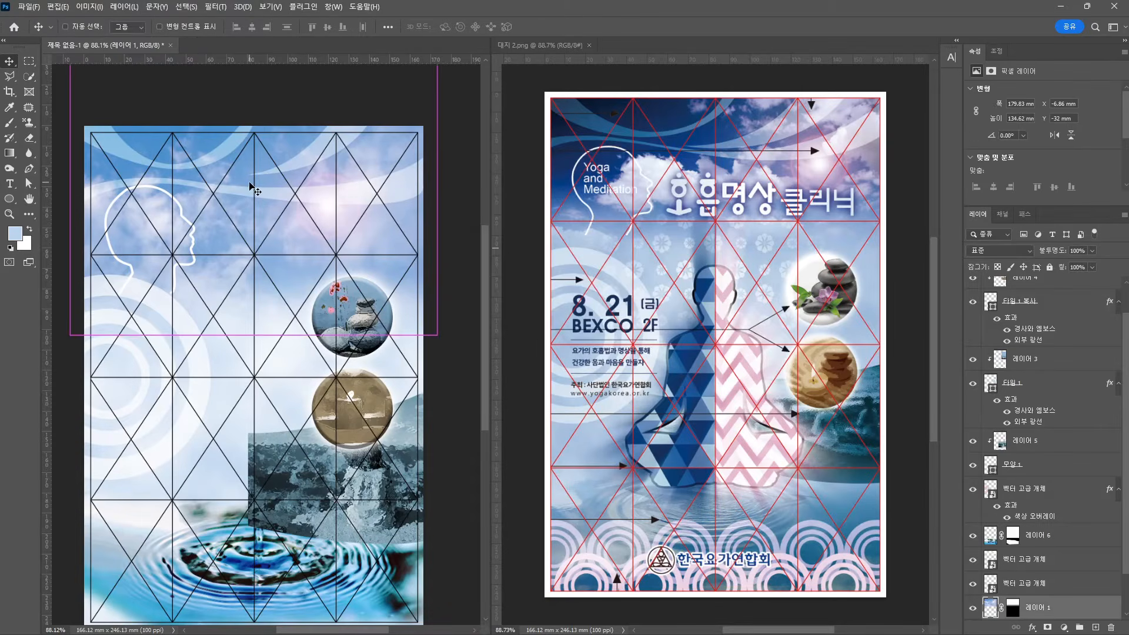
Paste the title as a smart object and scale it to about 87 × 27 mm beside the head outline, near X 59 mm and Y 35 mm
key("ctrl+v")
left_click(623, 173)
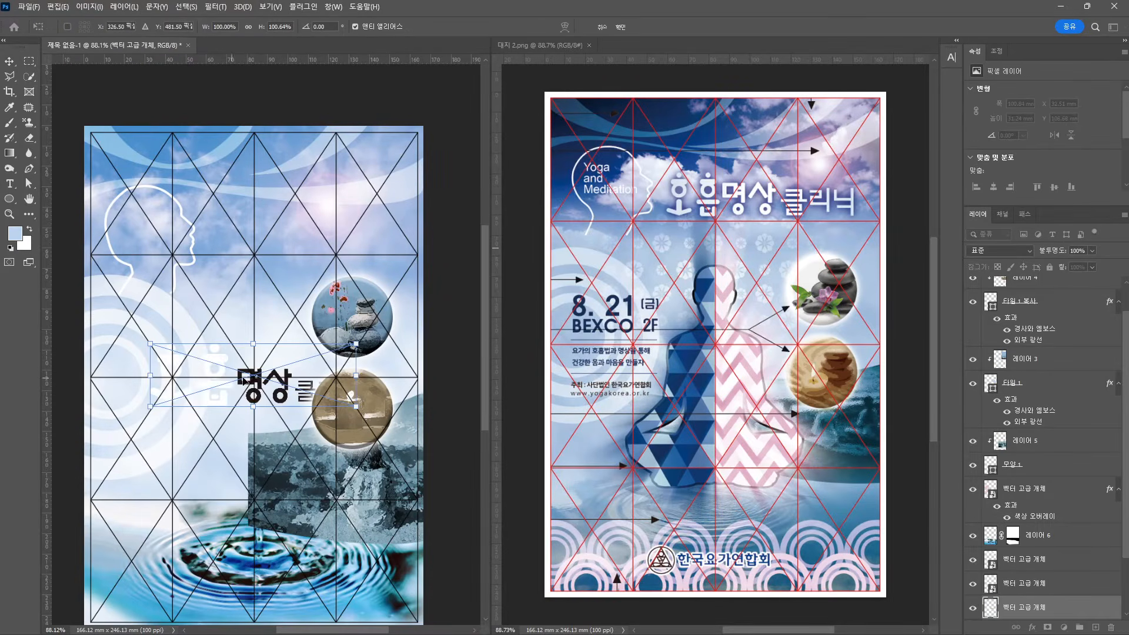
left_click_drag(313, 370, 380, 223)
left_click_drag(359, 260, 362, 243)
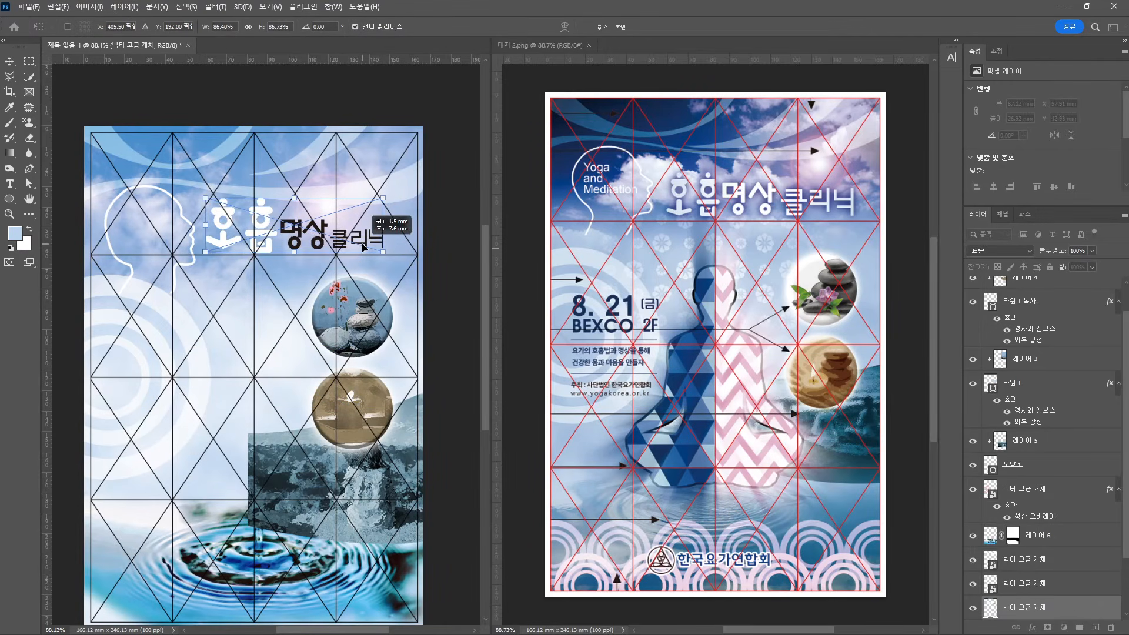
key("Return")
Add a radial Gradient Overlay to the title and set the gradient's first colour stop to white
left_click(1032, 628)
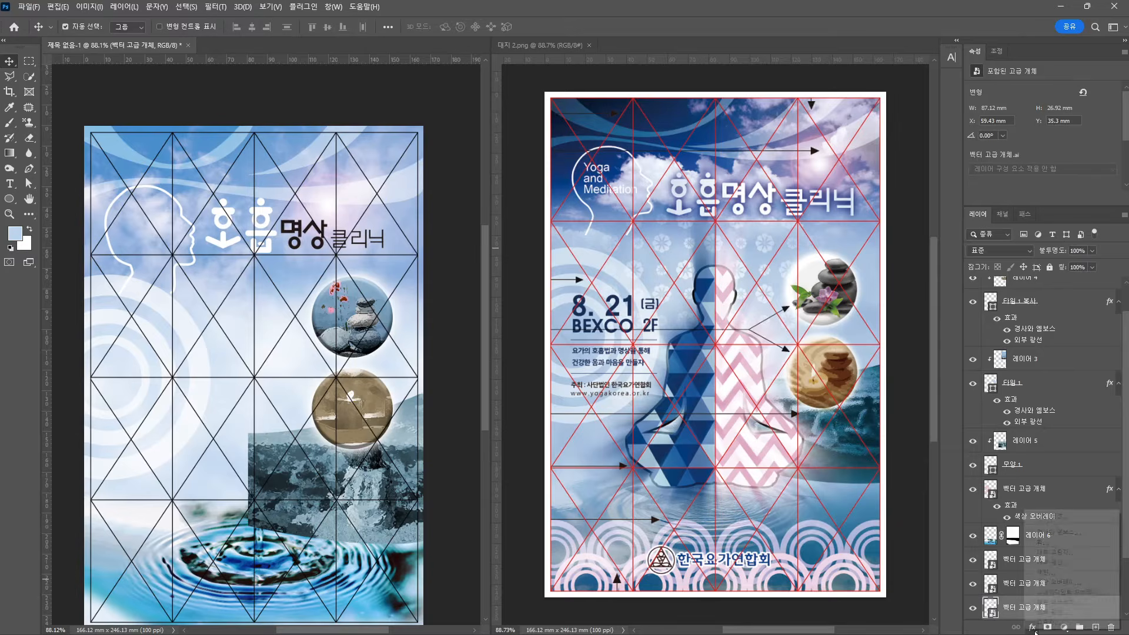
left_click(1058, 592)
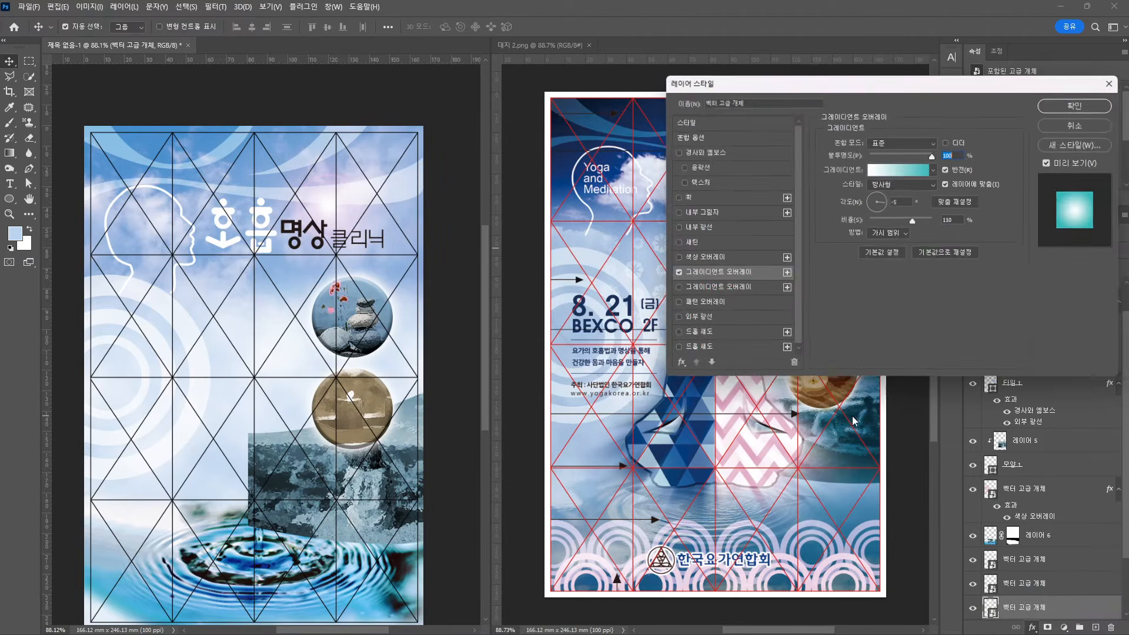
left_click_drag(900, 84, 520, 168)
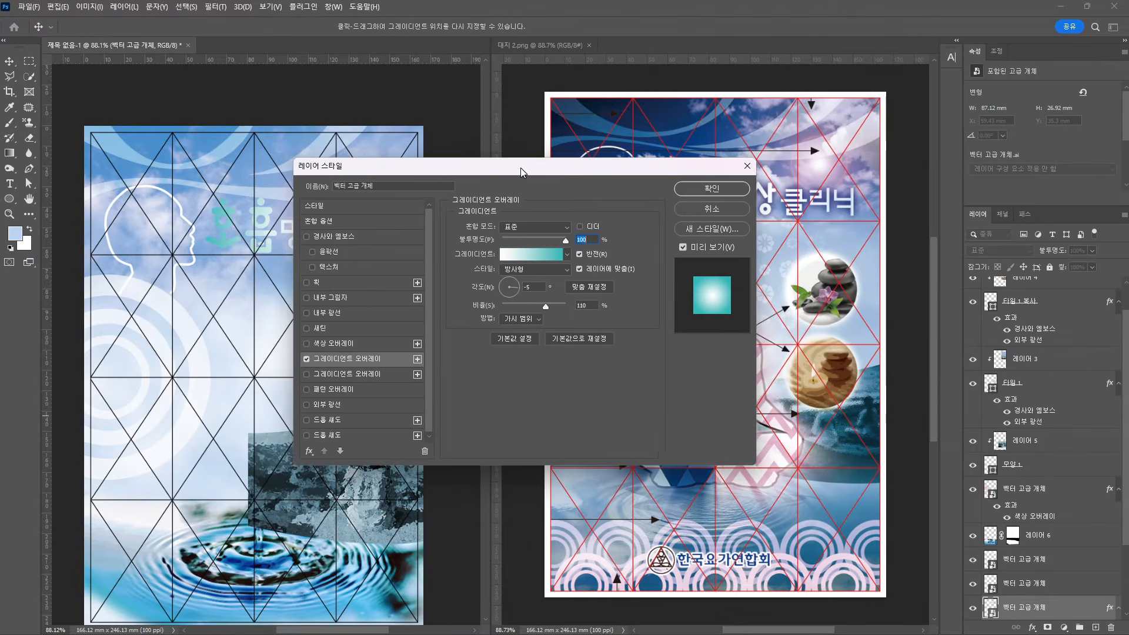
left_click(526, 257)
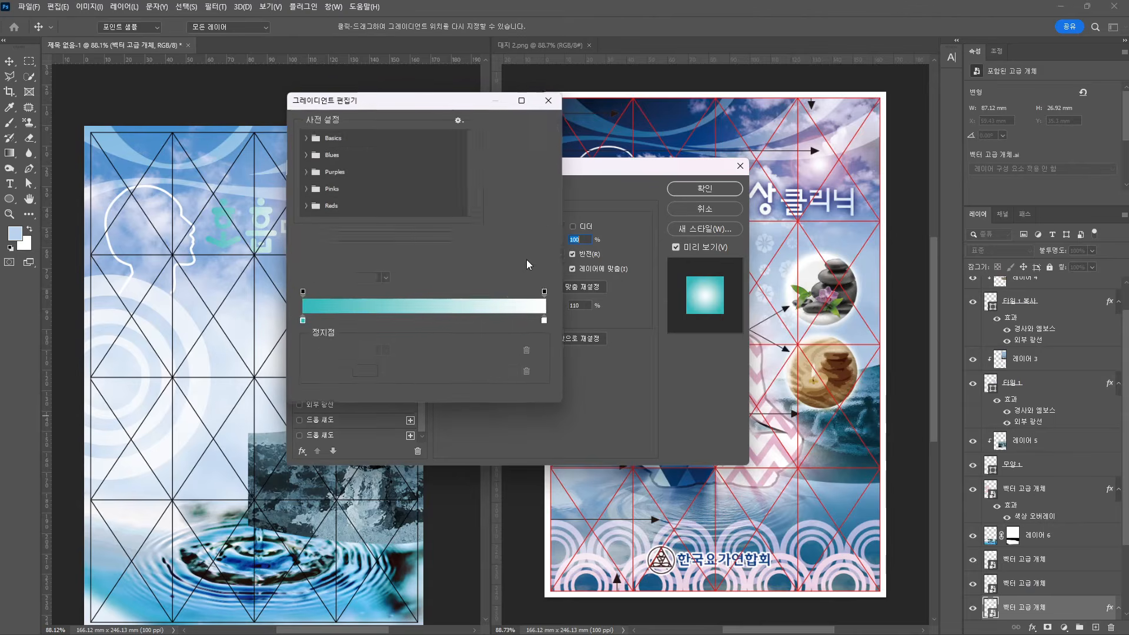
left_click(302, 321)
left_click(353, 371)
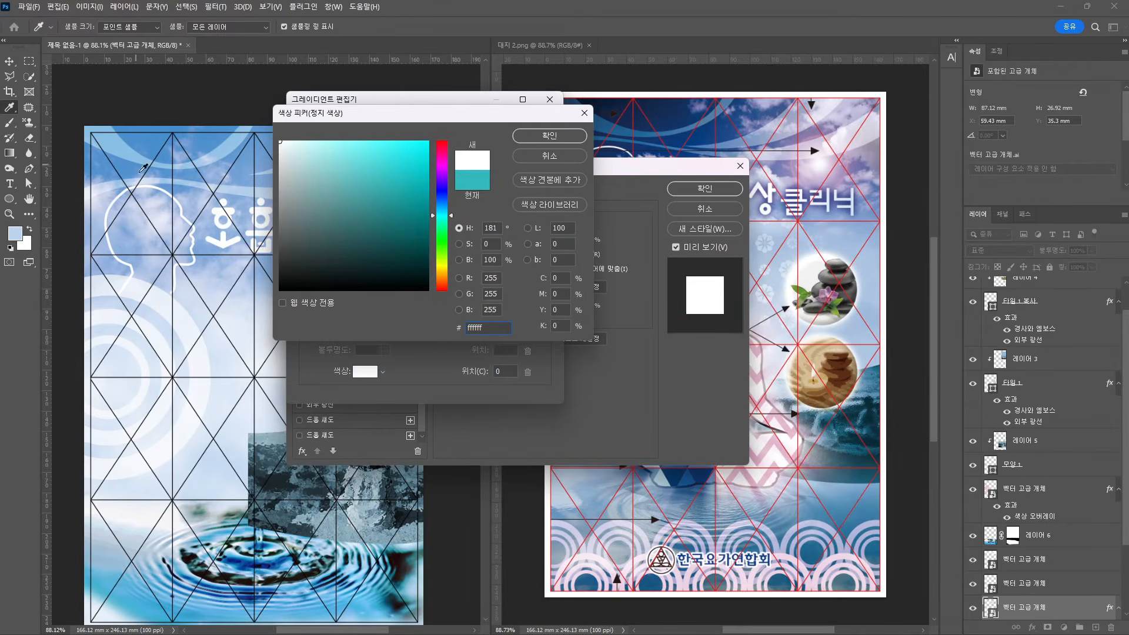
key("Return")
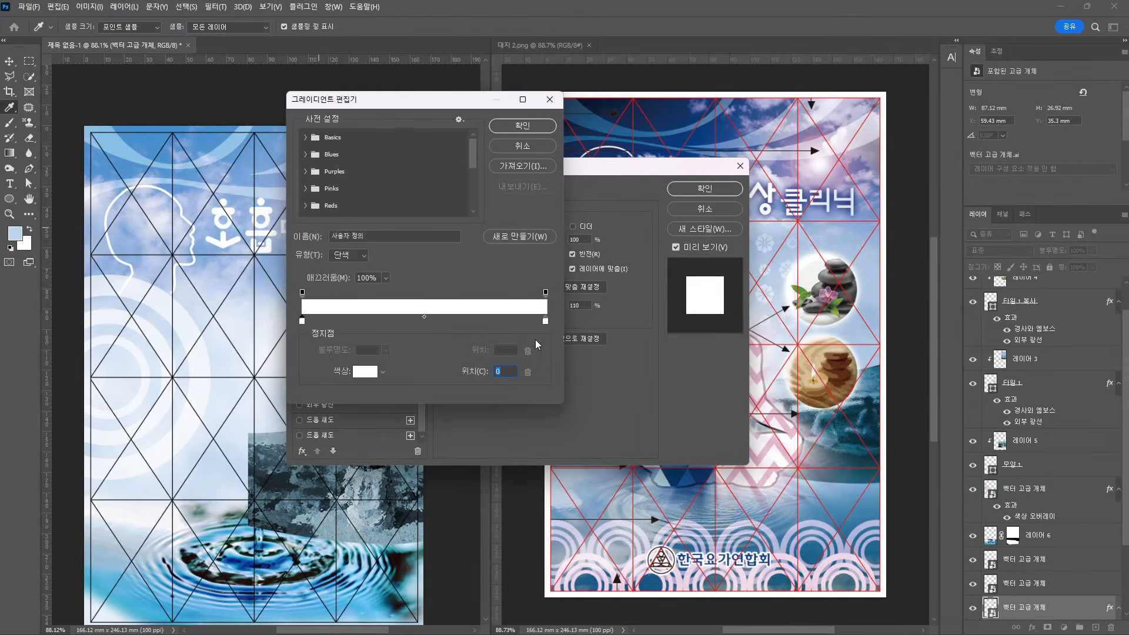
Set the title gradient's end stop to C30 M10 and turn off Reverse
left_click(545, 321)
left_click(365, 371)
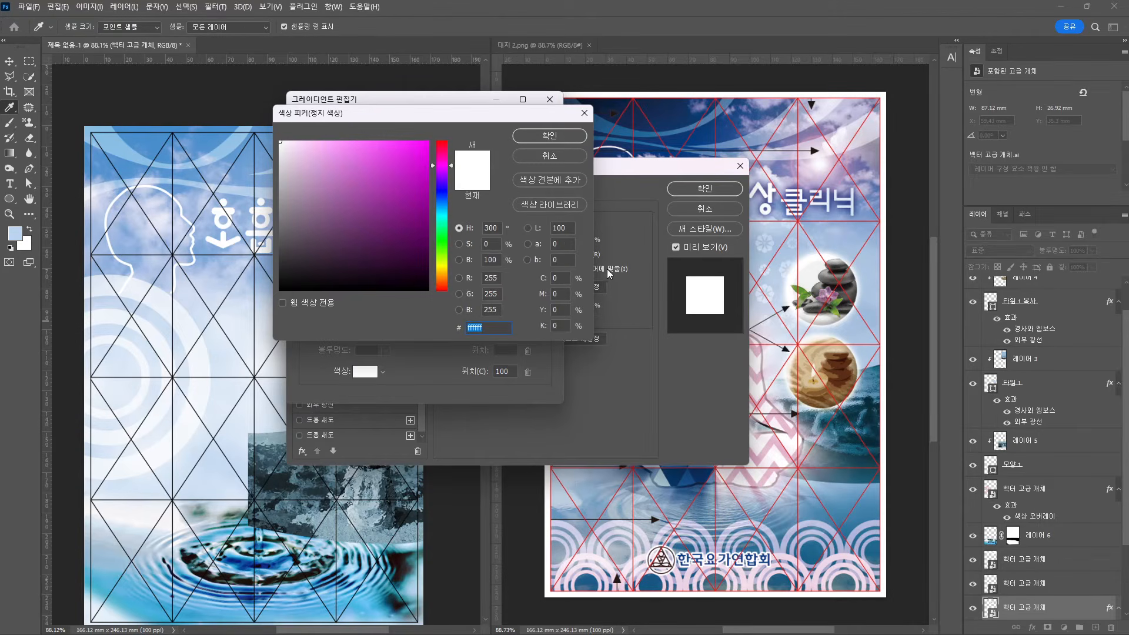
left_click_drag(564, 278, 418, 293)
type("30")
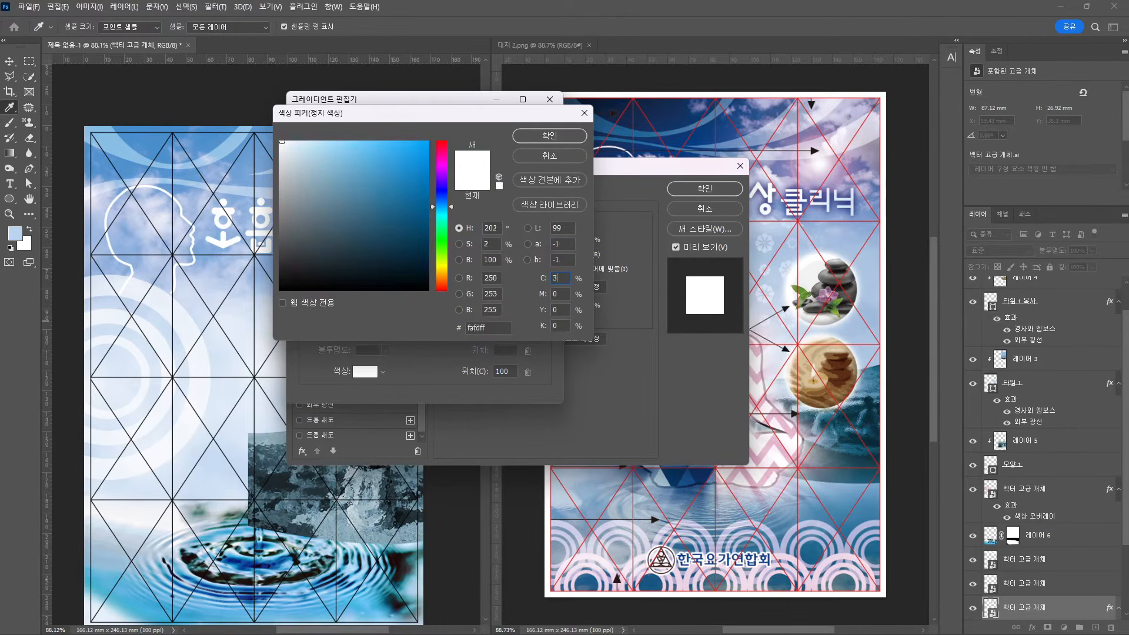
key("Tab")
type("10")
key("Return")
key("Return")
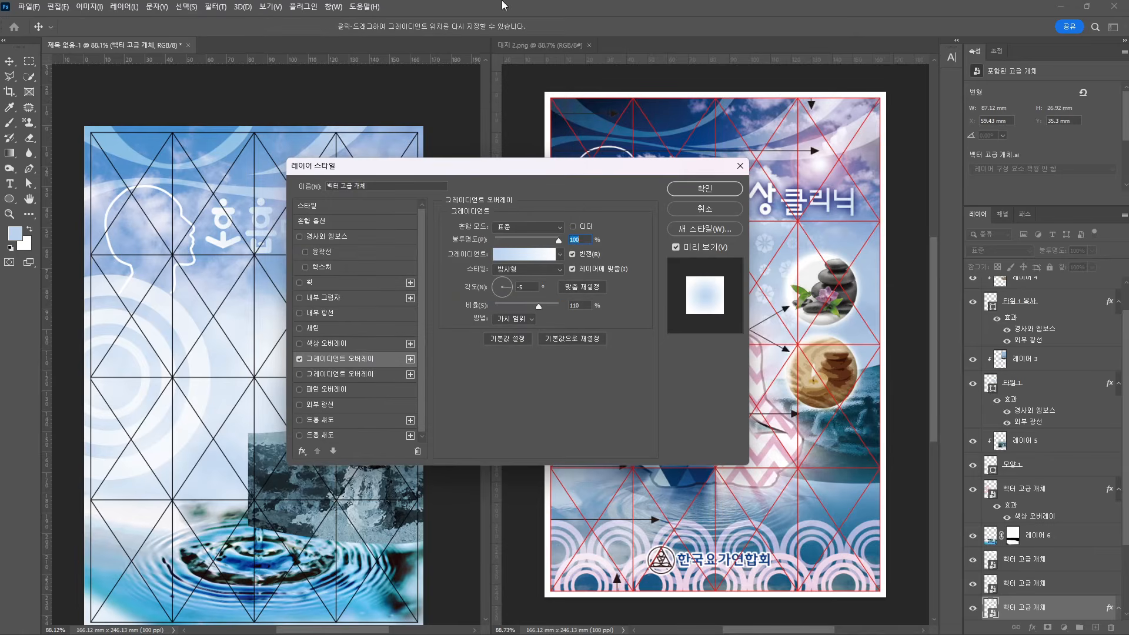
left_click_drag(398, 164, 354, 275)
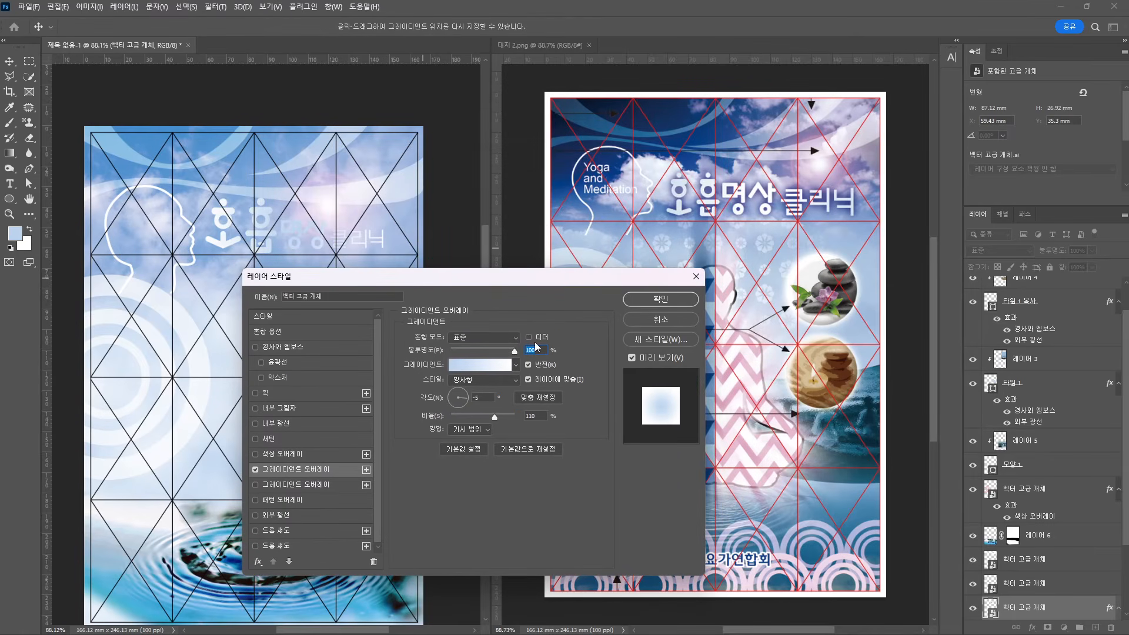
left_click(536, 363)
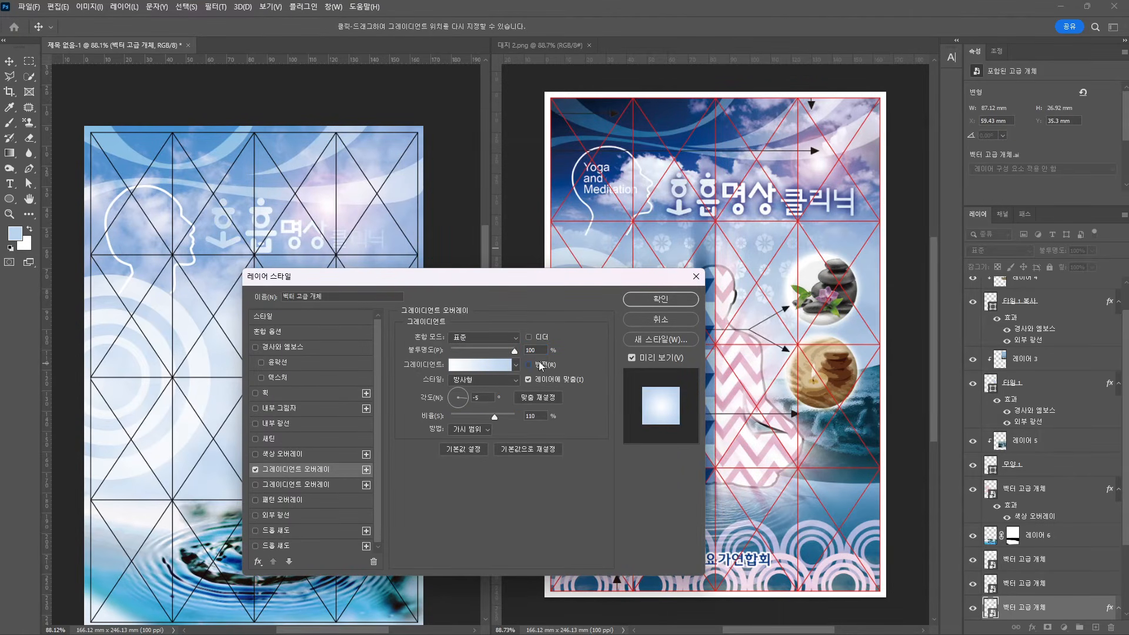
Add a Drop Shadow to the title with the shadow colour C100 M100 Y20 K10
left_click(273, 530)
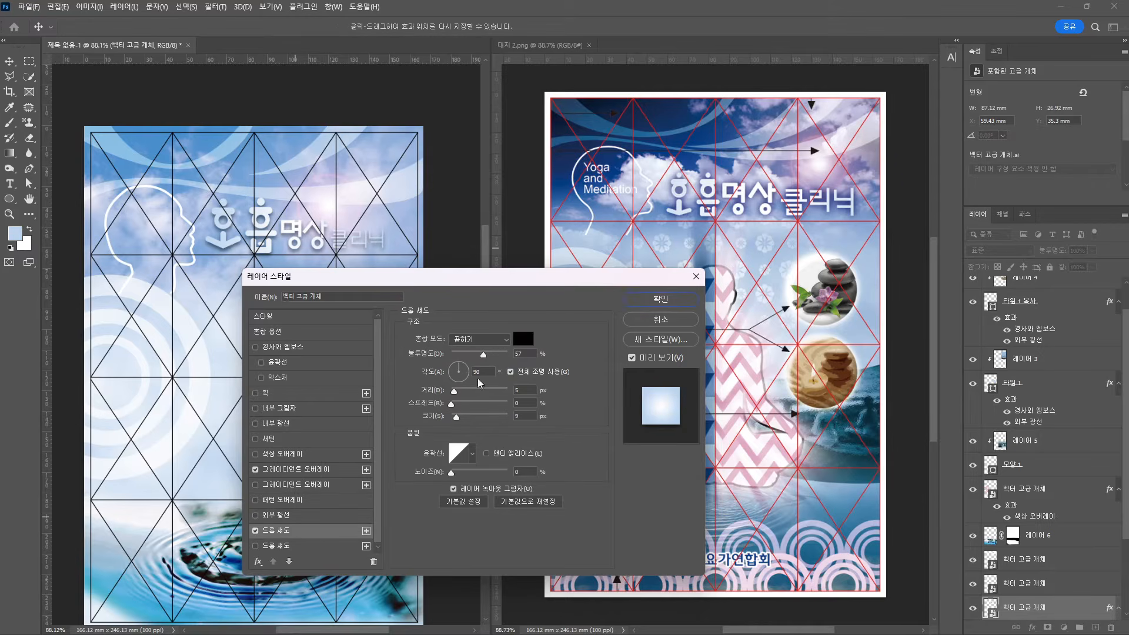
left_click(520, 341)
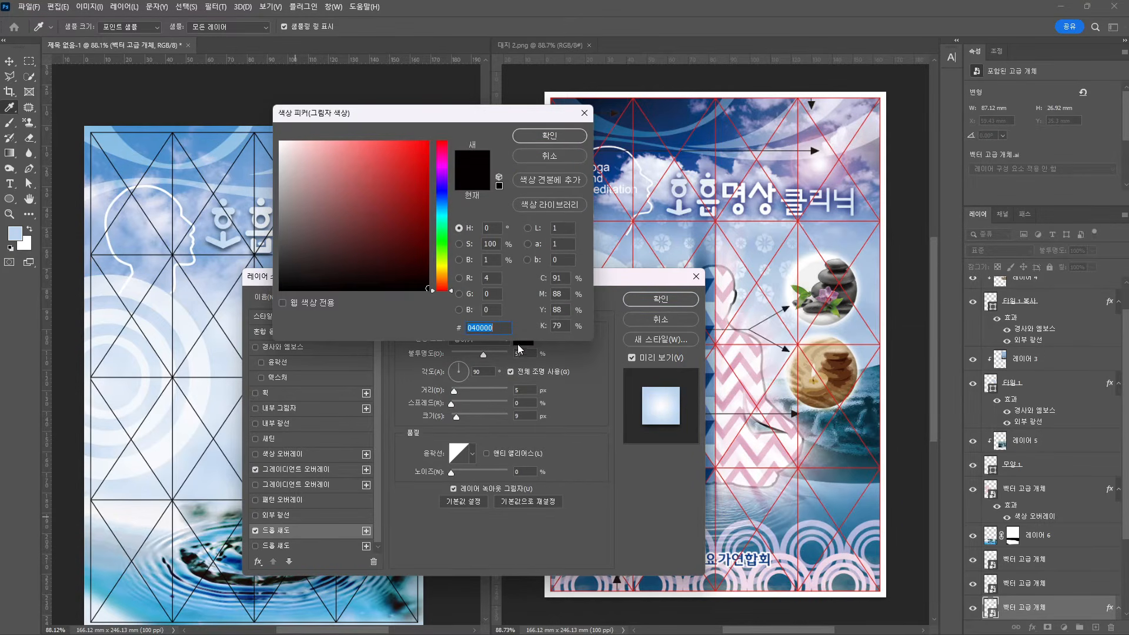
left_click(538, 278)
type("100")
key("Tab")
type("100")
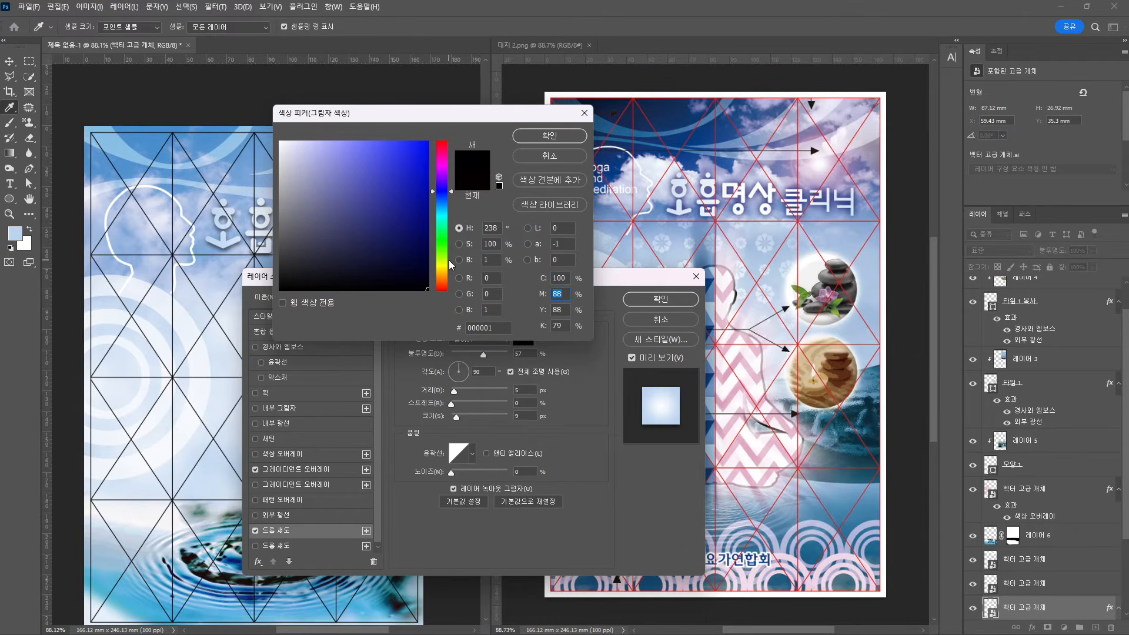
key("Tab")
type("20")
key("Tab")
key("Return")
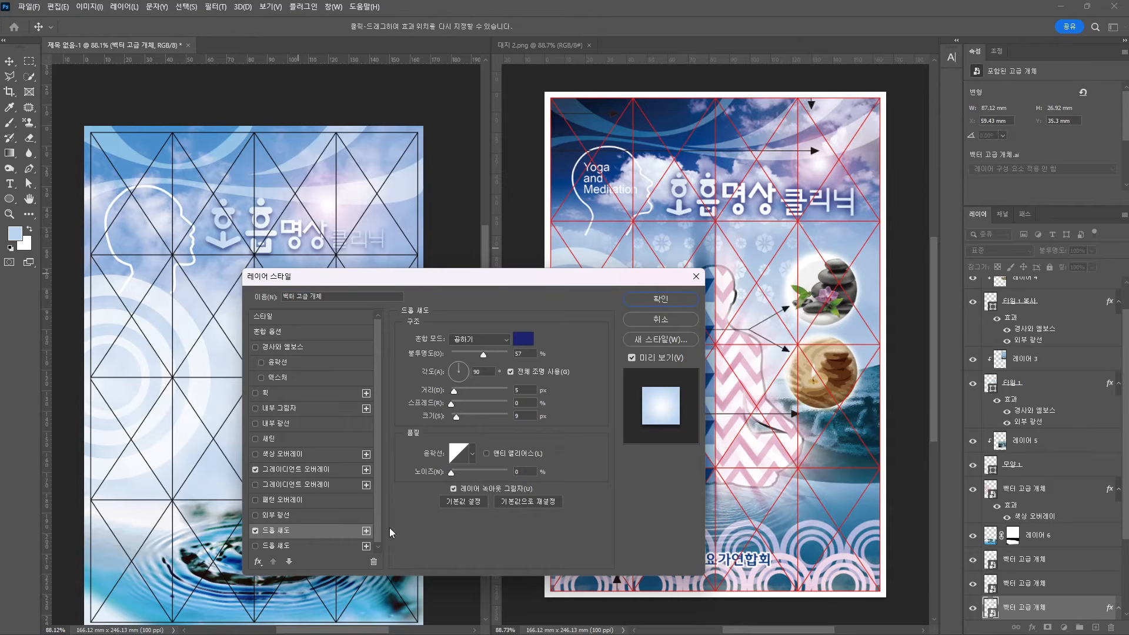
Set the title's drop shadow to a size of 10 px and 100% opacity, and apply the layer style
left_click_drag(457, 421, 459, 418)
left_click(499, 353)
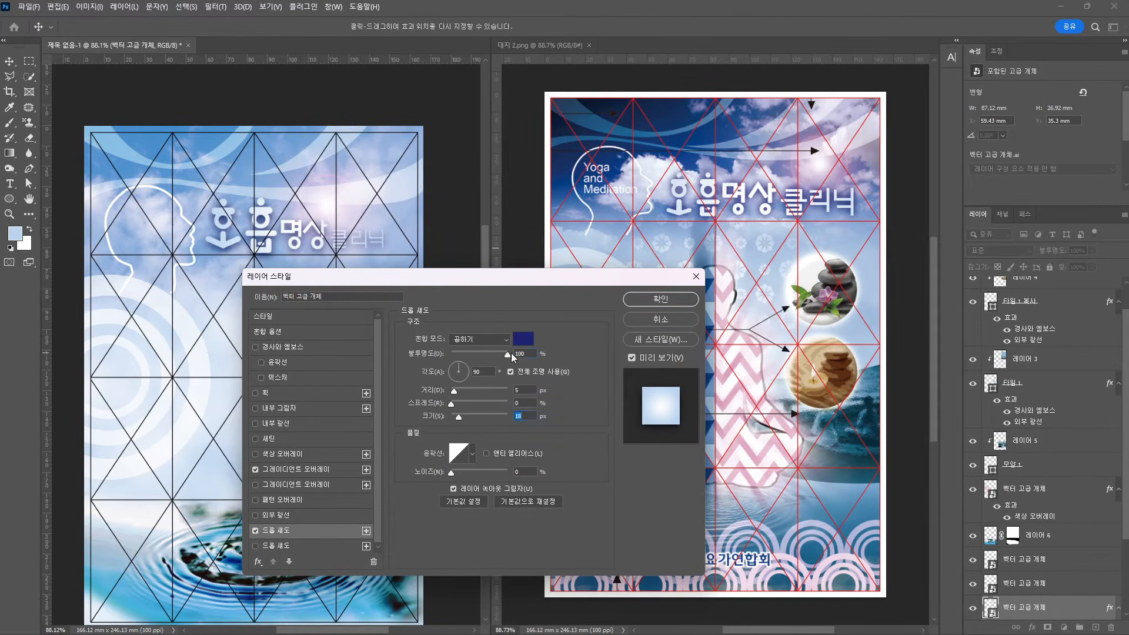
left_click(511, 352)
key("Return")
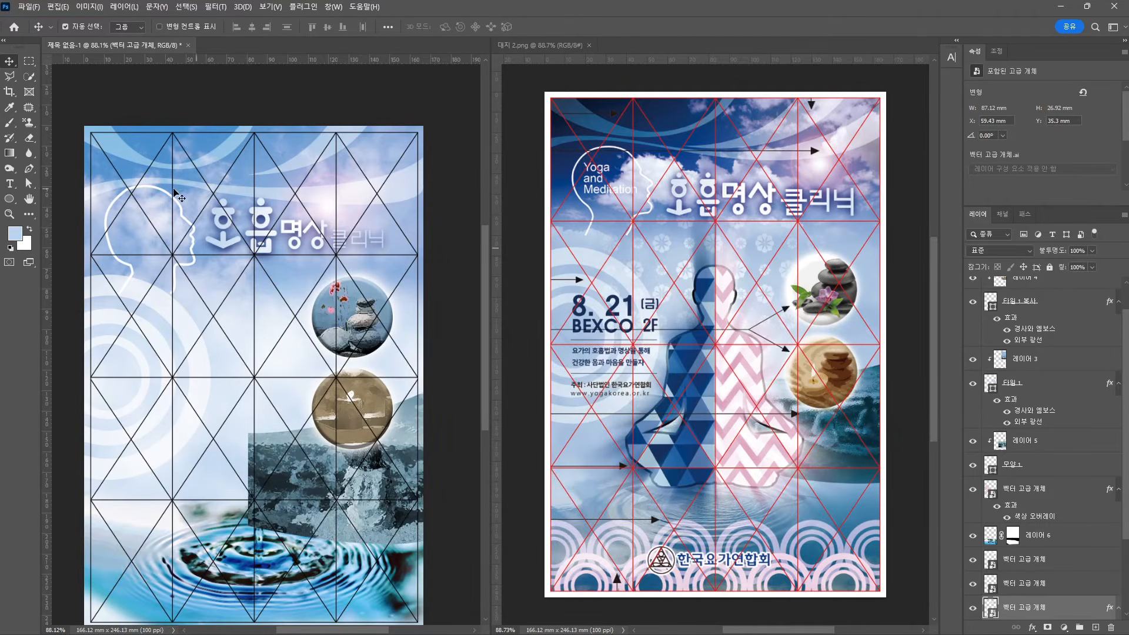
Slightly reduce the height of the wave artwork across the poster's top
left_click(219, 174)
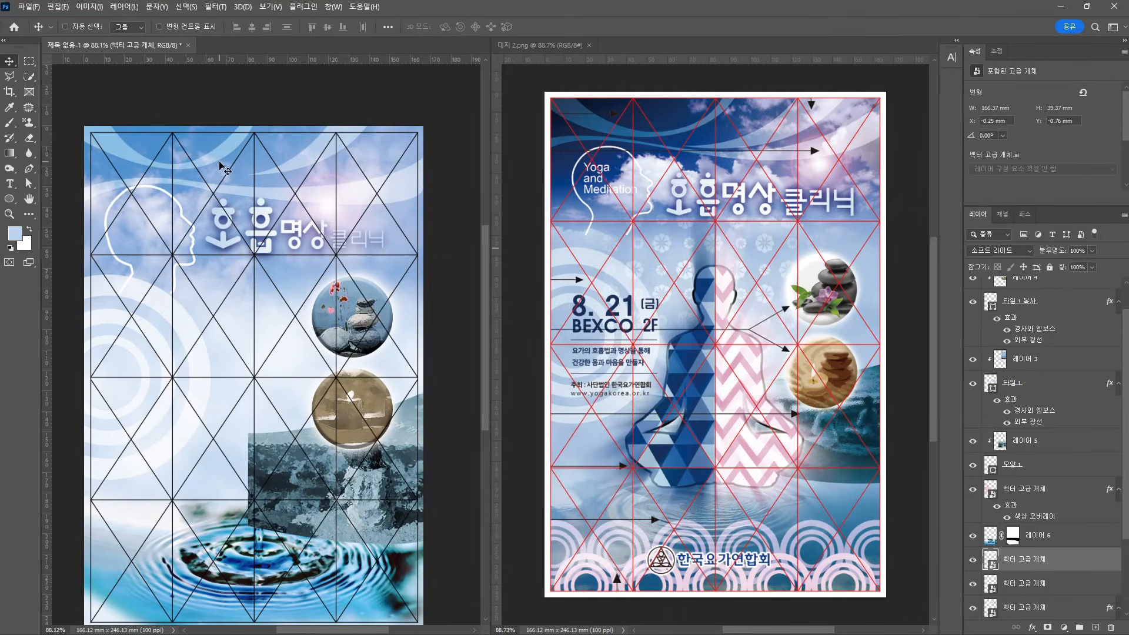
key("ctrl+t")
left_click_drag(256, 201, 256, 189)
key("Return")
Scale the head outline down slightly, keeping it to the left of the title
left_click(131, 272)
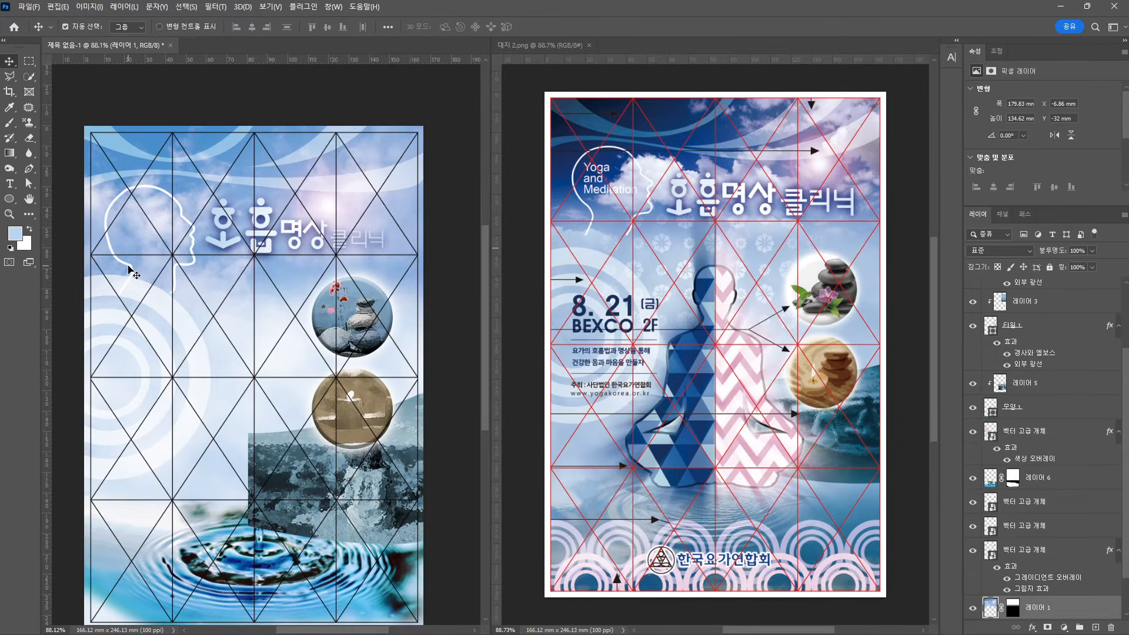
left_click(131, 272)
key("ctrl+t")
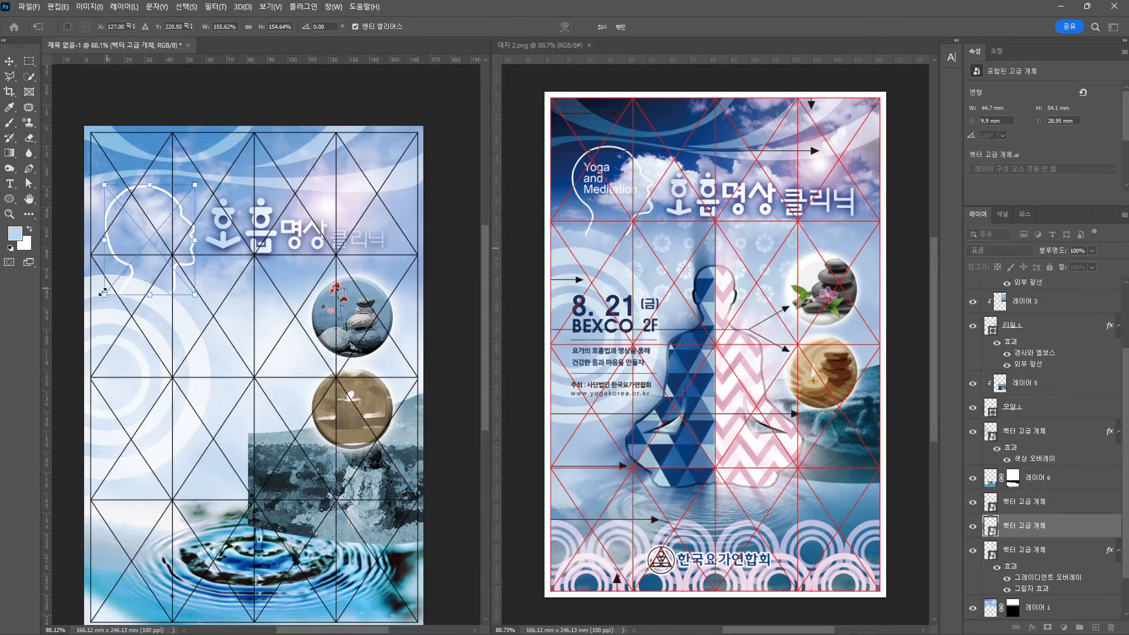
left_click_drag(106, 296, 126, 288)
key("Return")
Scale the concentric circles to about 92 × 92 mm and place them at about X -36 mm and Y 74 mm
left_click(189, 337)
key("ctrl+t")
left_click_drag(210, 480, 193, 463)
left_click_drag(186, 351, 197, 355)
key("Return")
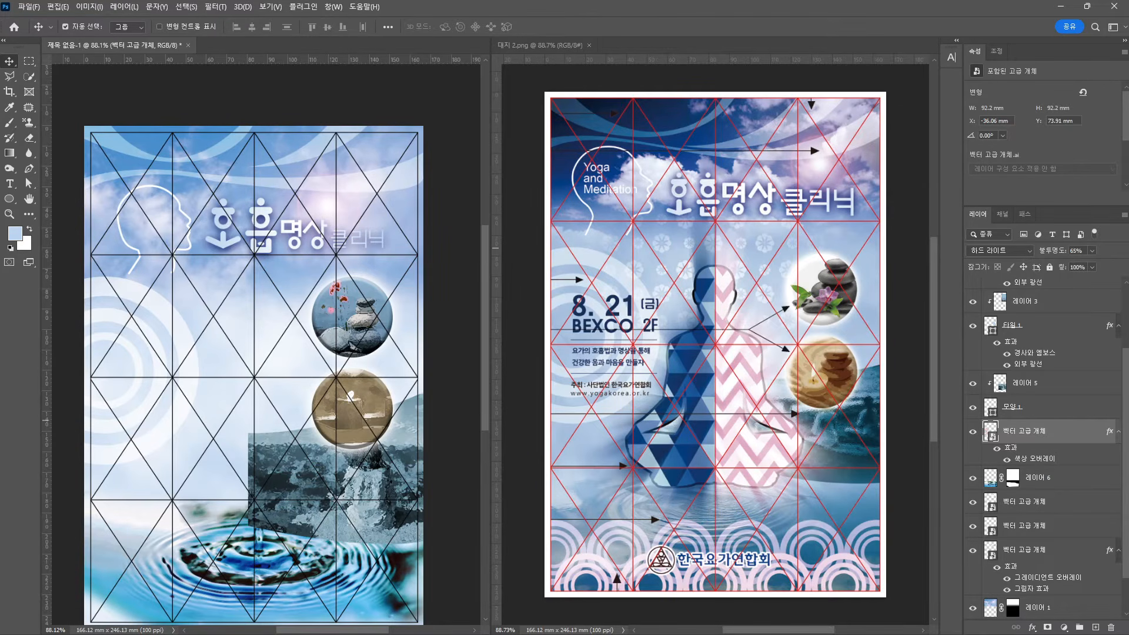
In Illustrator, align the pink chevron half of the meditating figure so its centre edge meets the blue triangle half
key("alt+Tab")
left_click_drag(583, 182, 408, 425)
left_click_drag(440, 228, 405, 347)
left_click_drag(339, 223, 328, 218)
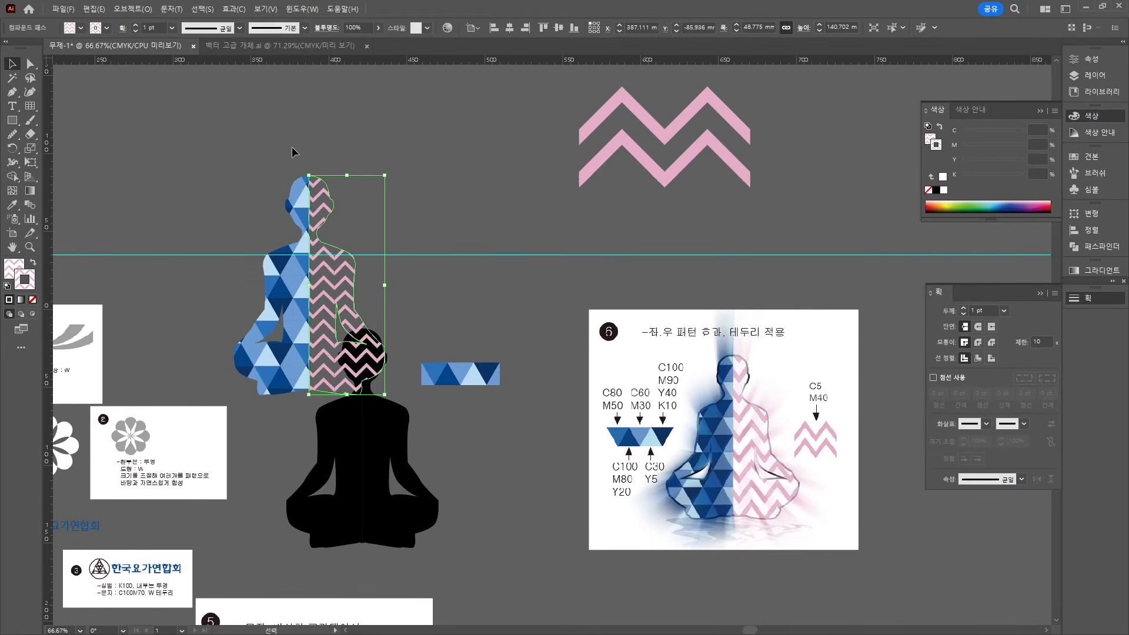
left_click(260, 146)
scroll(345, 199, "up", 4)
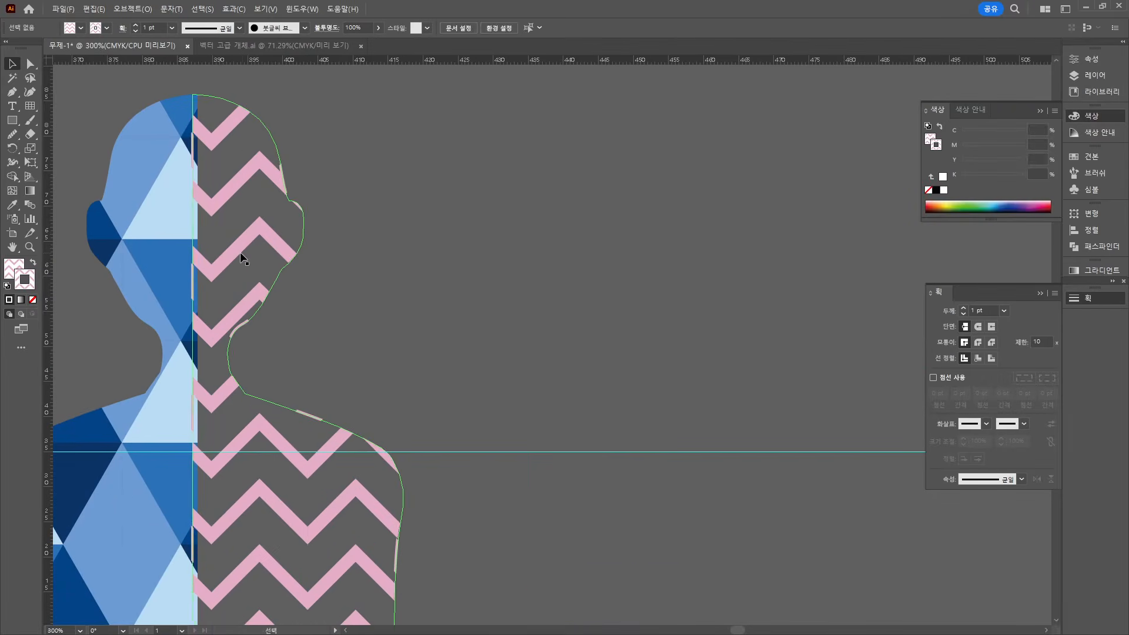
left_click(241, 252)
left_click_drag(248, 249, 245, 249)
left_click(403, 238)
left_click(255, 264)
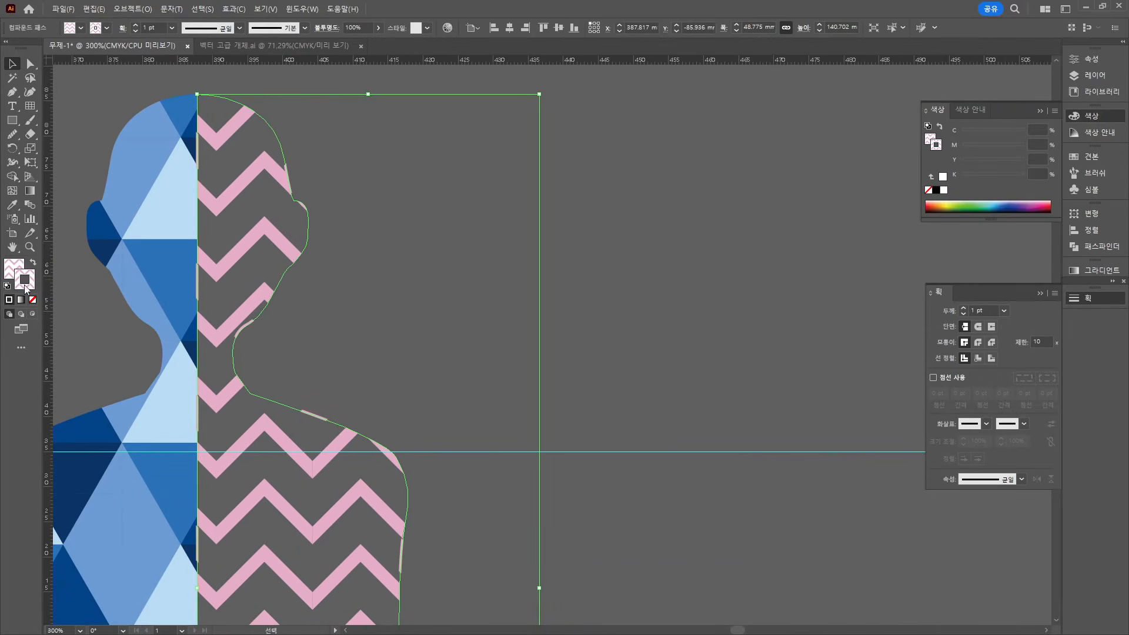
Remove the patterned stroke from the figure's pink chevron half
left_click(32, 300)
left_click(439, 274)
left_click(281, 152)
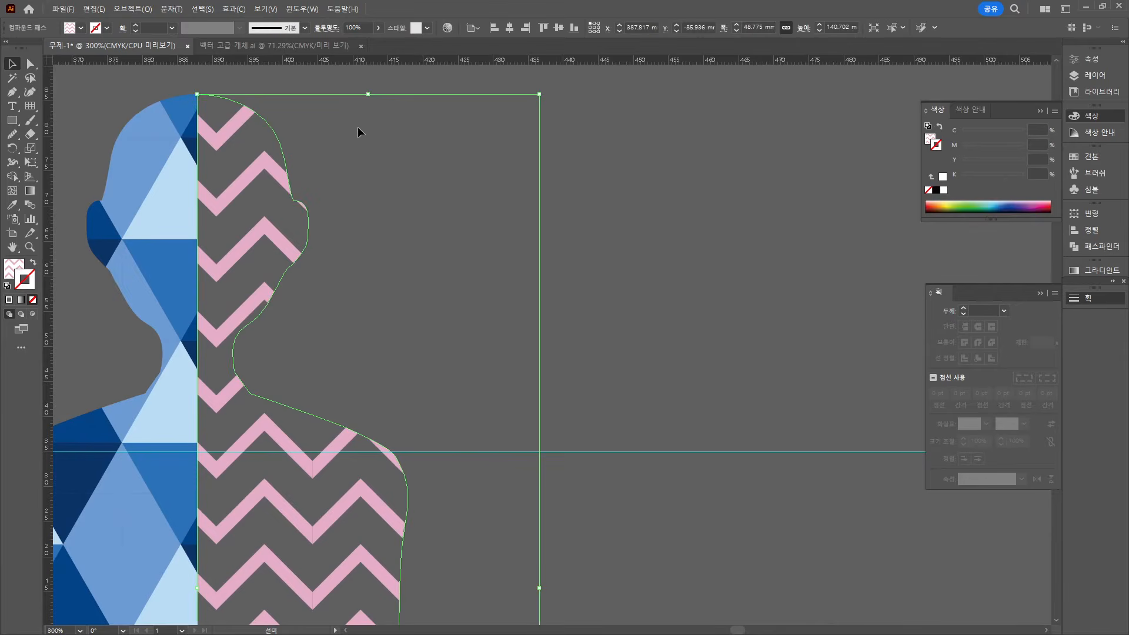
left_click(360, 216)
scroll(360, 215, "down", 3)
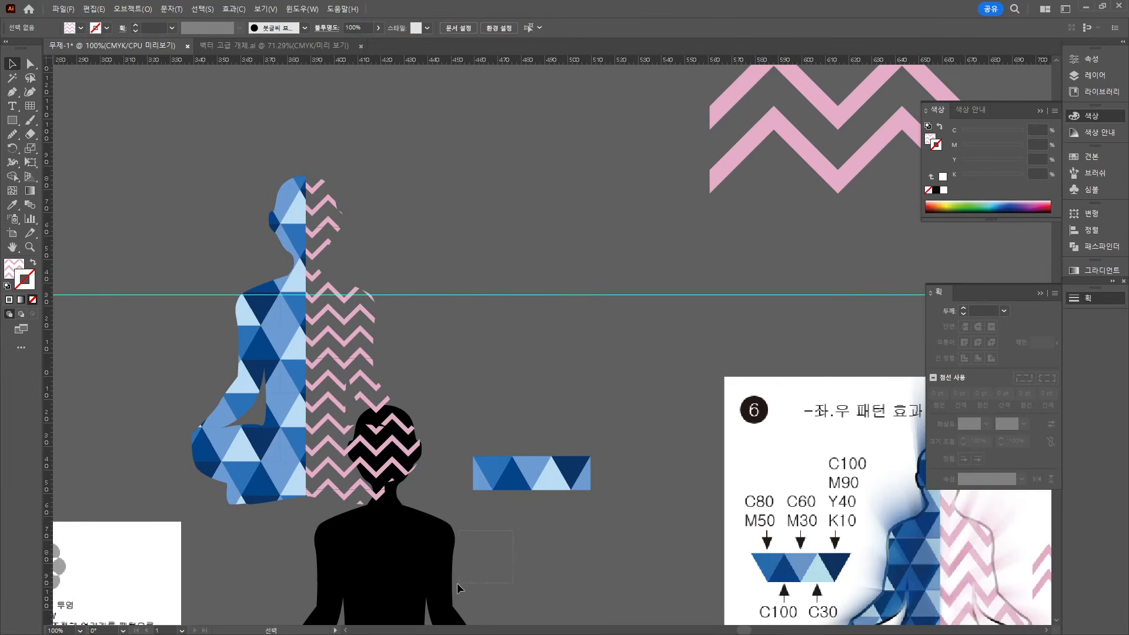
Place the black half silhouette exactly behind the pink chevron half and fill it with white (FFFFFF)
left_click(398, 469)
left_click_drag(397, 468, 320, 238)
double_click(12, 269)
left_click_drag(231, 289, 7, 145)
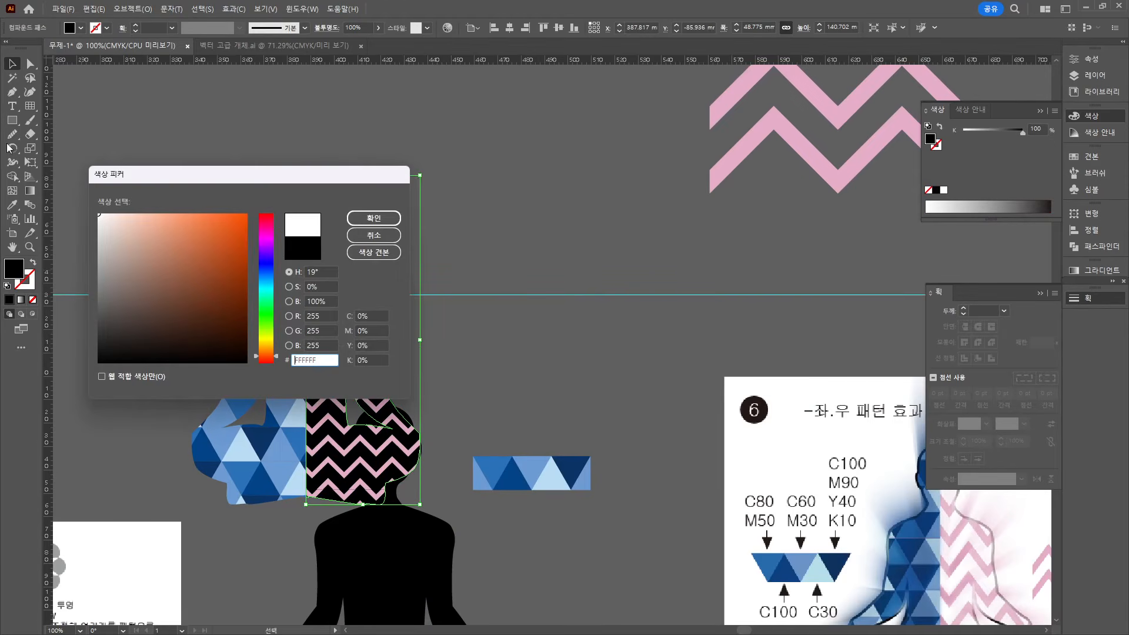
key("Return")
Copy both patterned halves of the meditating figure from Illustrator and paste them into the Photoshop poster as a smart object
left_click(241, 170)
left_click_drag(241, 170, 368, 274)
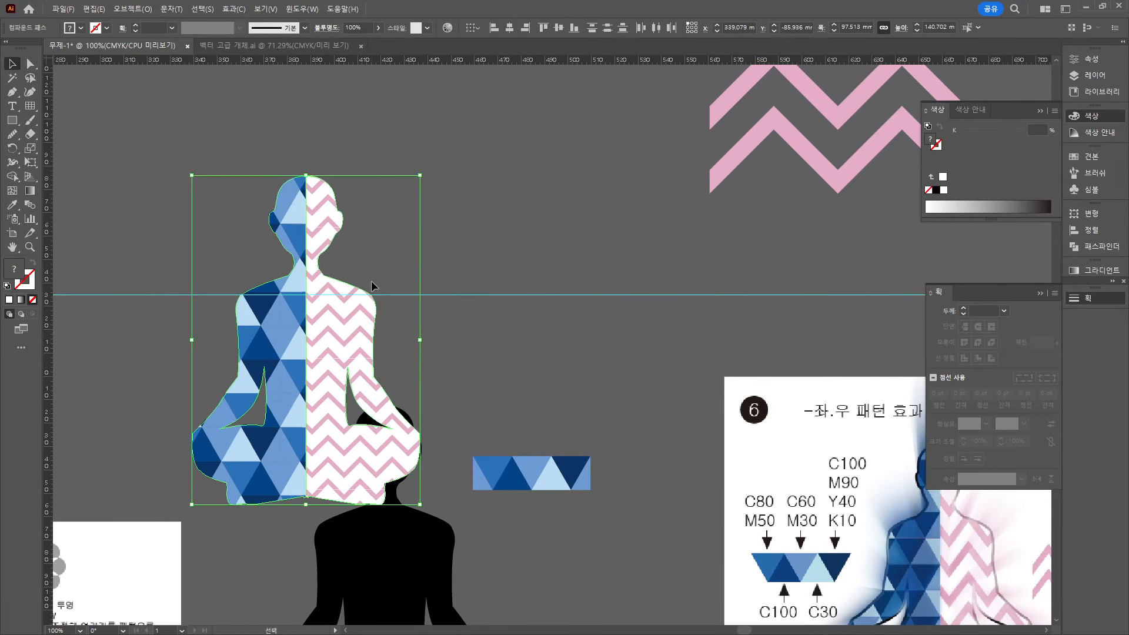
key("a")
key("v")
left_click(1086, 5)
key("ctrl+v")
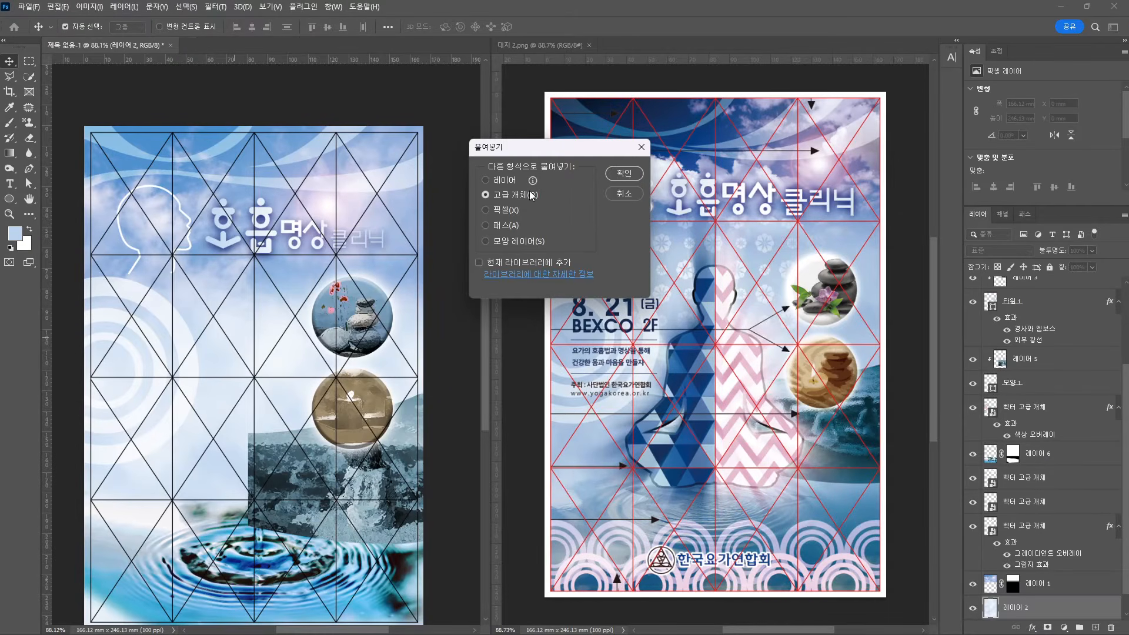
left_click(624, 176)
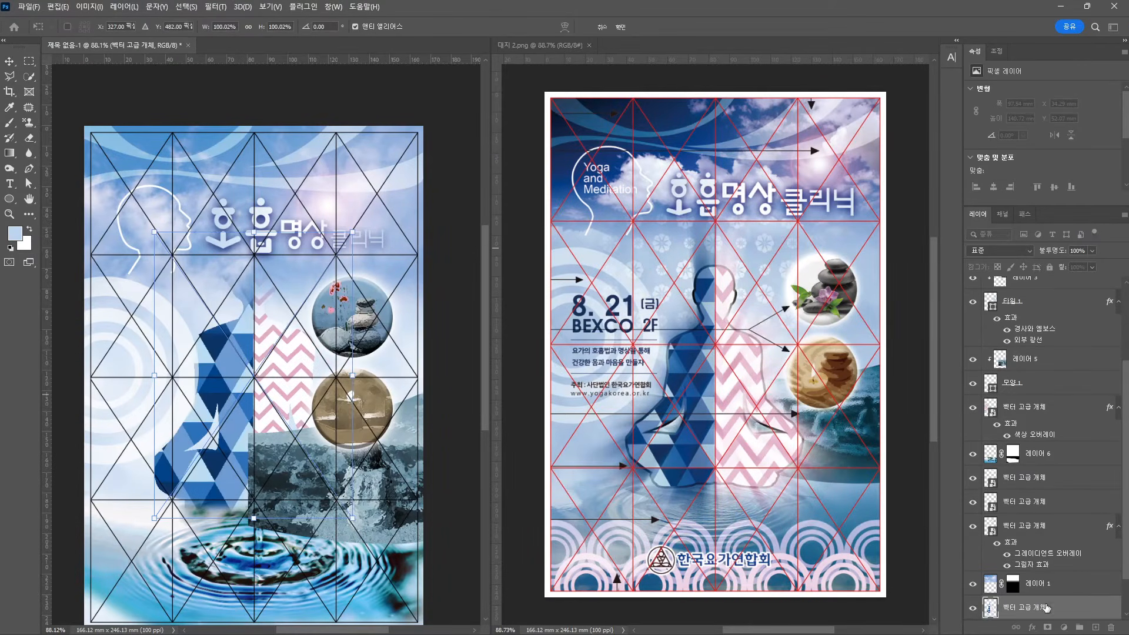
key("Return")
Bring the figure's layer to the top of the stack, scaling it to about 86 × 124 mm at about X 40 mm, Y 85 mm
left_click_drag(1024, 607, 1022, 278)
left_click_drag(276, 277, 274, 317)
key("ctrl+t")
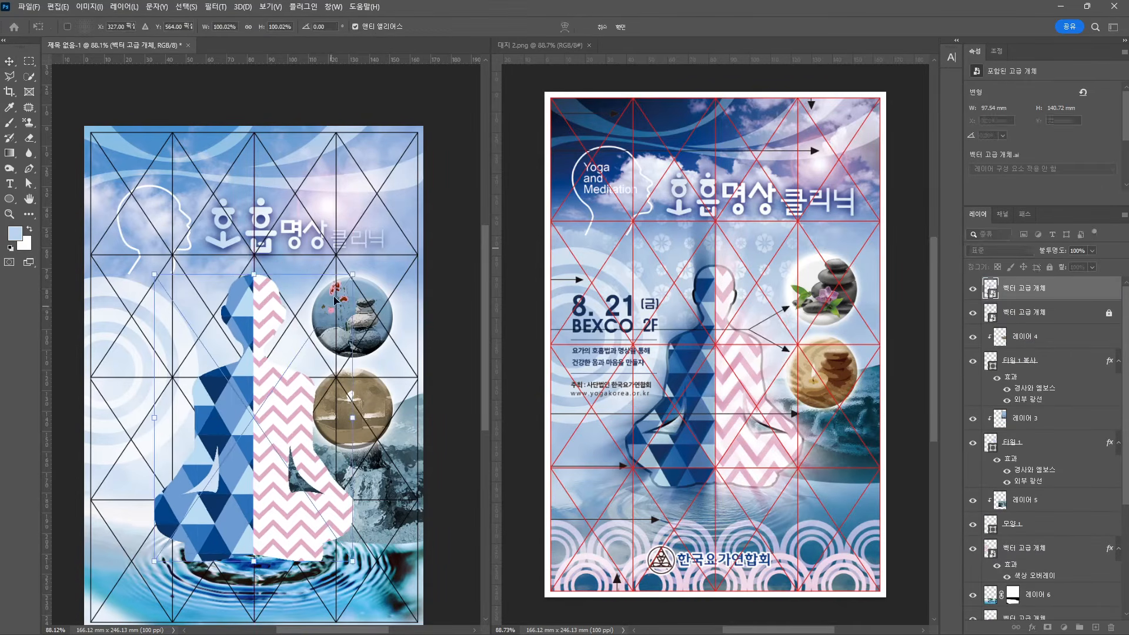
left_click_drag(353, 279, 341, 291)
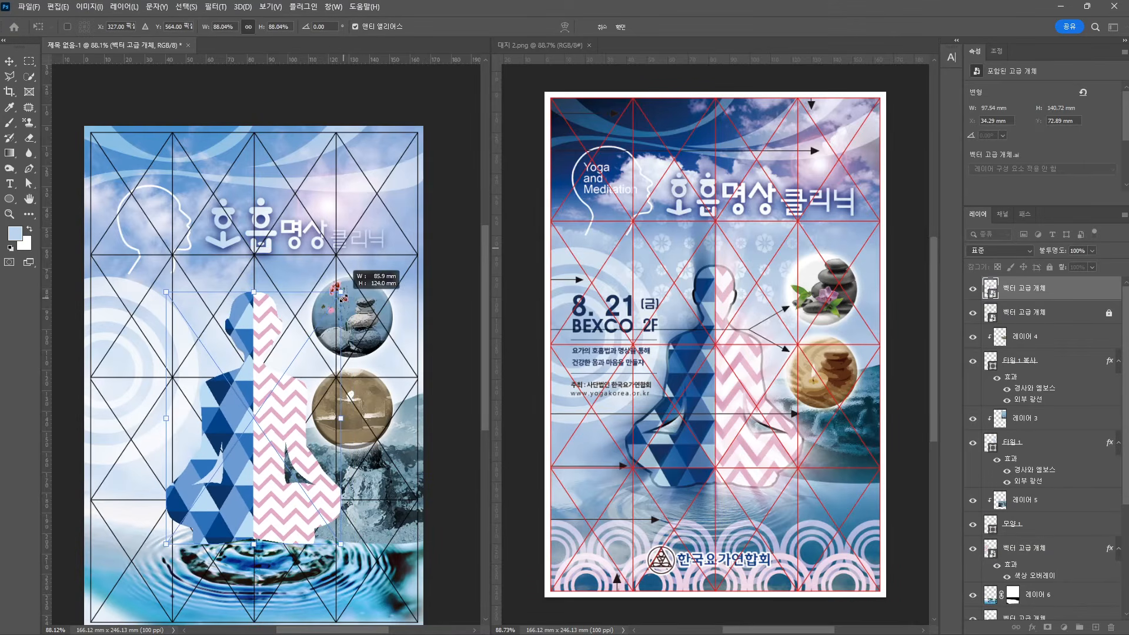
left_click_drag(271, 332, 272, 340)
key("Return")
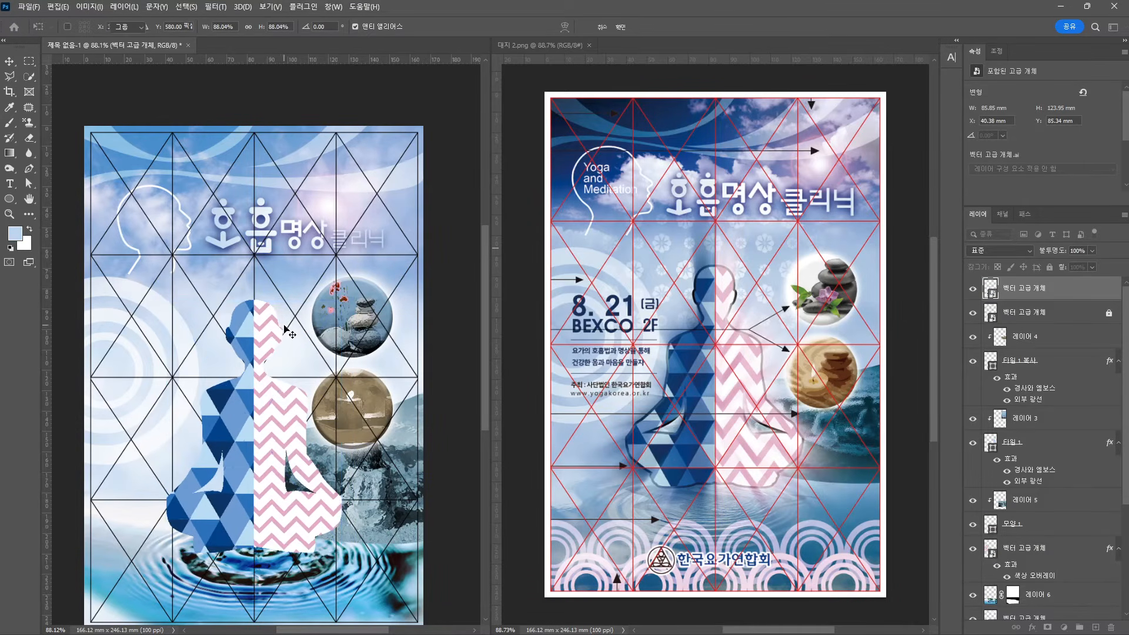
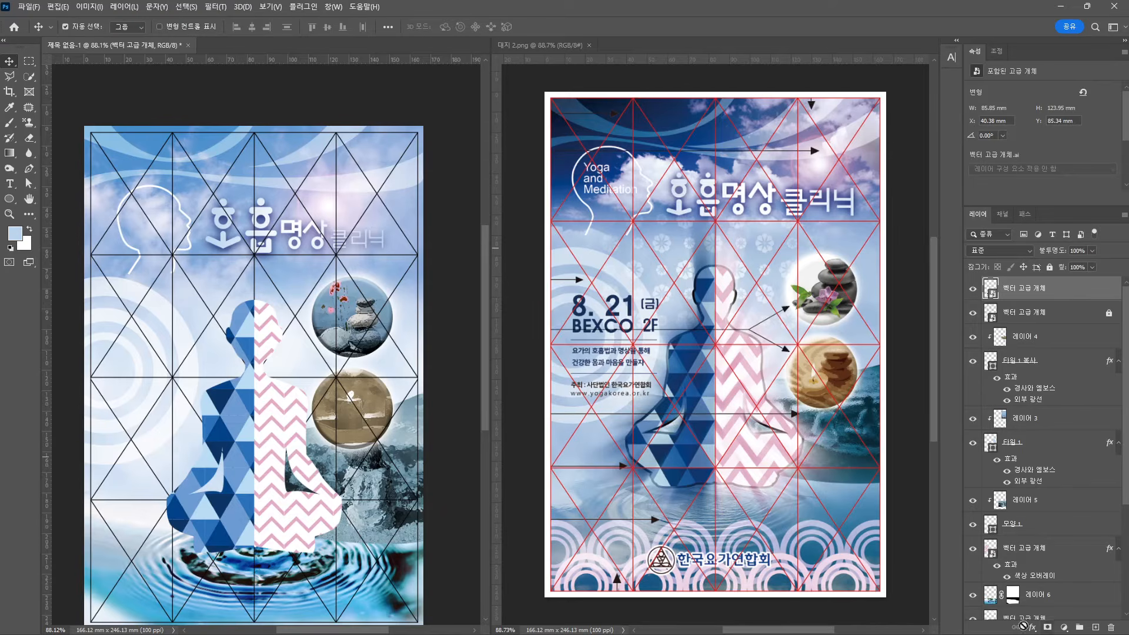
Add a Stroke layer effect to the patterned figure's smart object layer
left_click(973, 288)
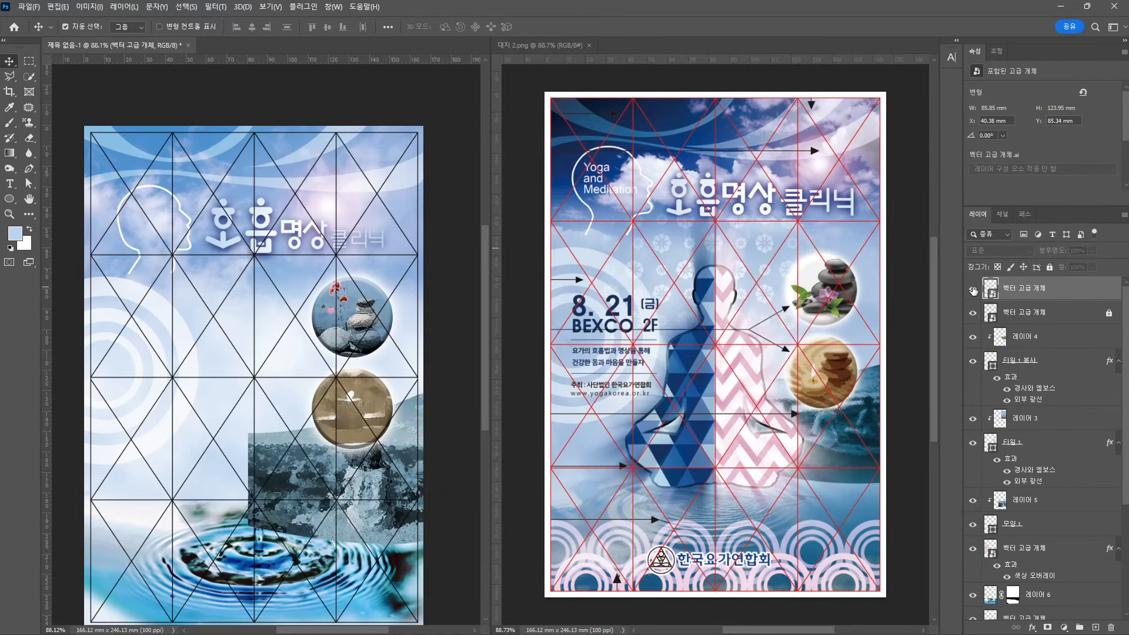
left_click(973, 289)
left_click(1032, 628)
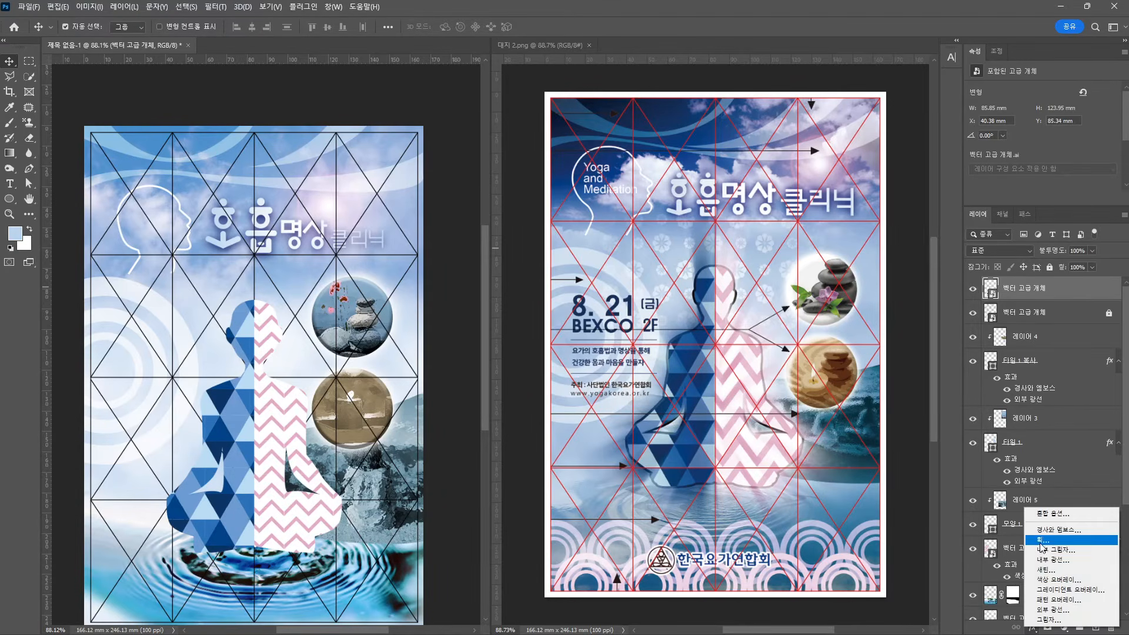
left_click(1039, 541)
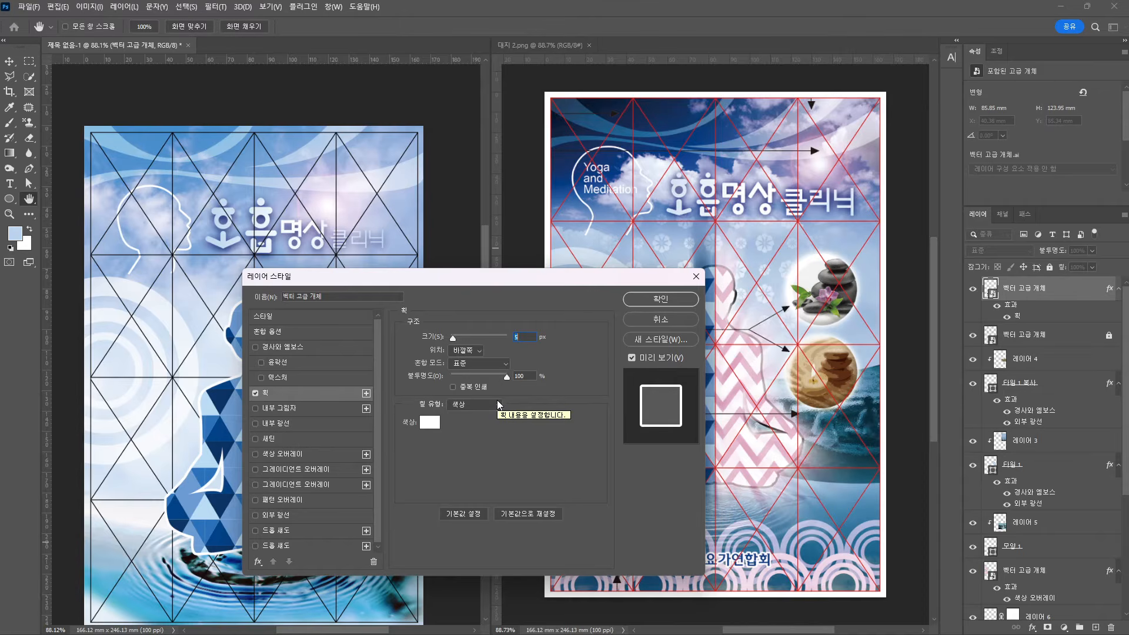
Set the figure's stroke colour to dark blue with C 100, M 90, Y 40 and K 0
left_click(429, 422)
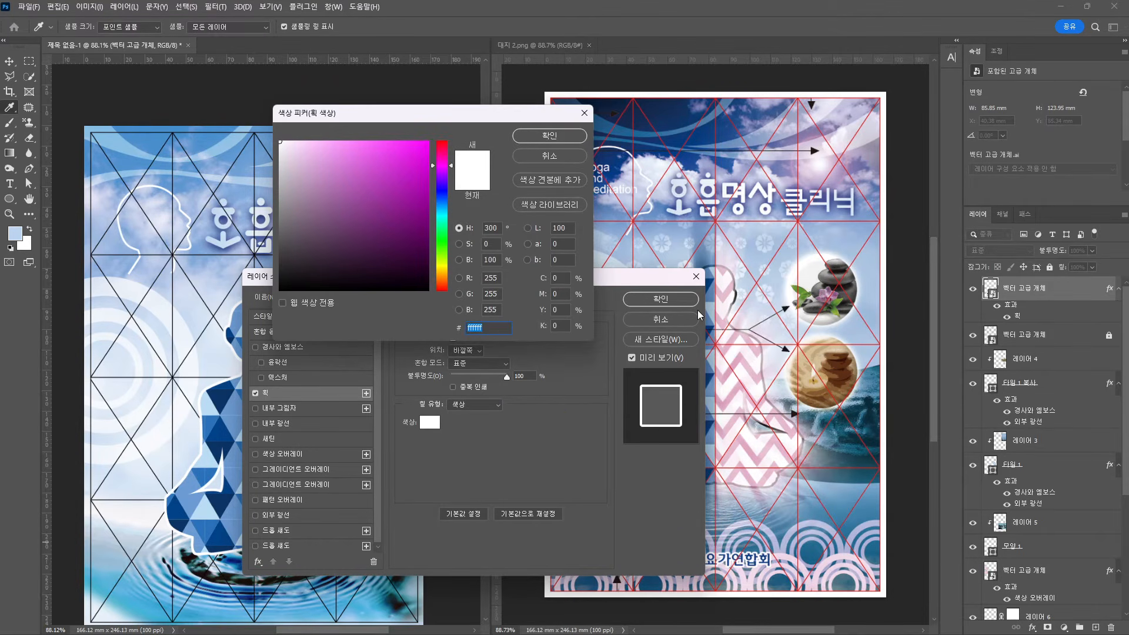
left_click_drag(560, 279, 517, 282)
type("100")
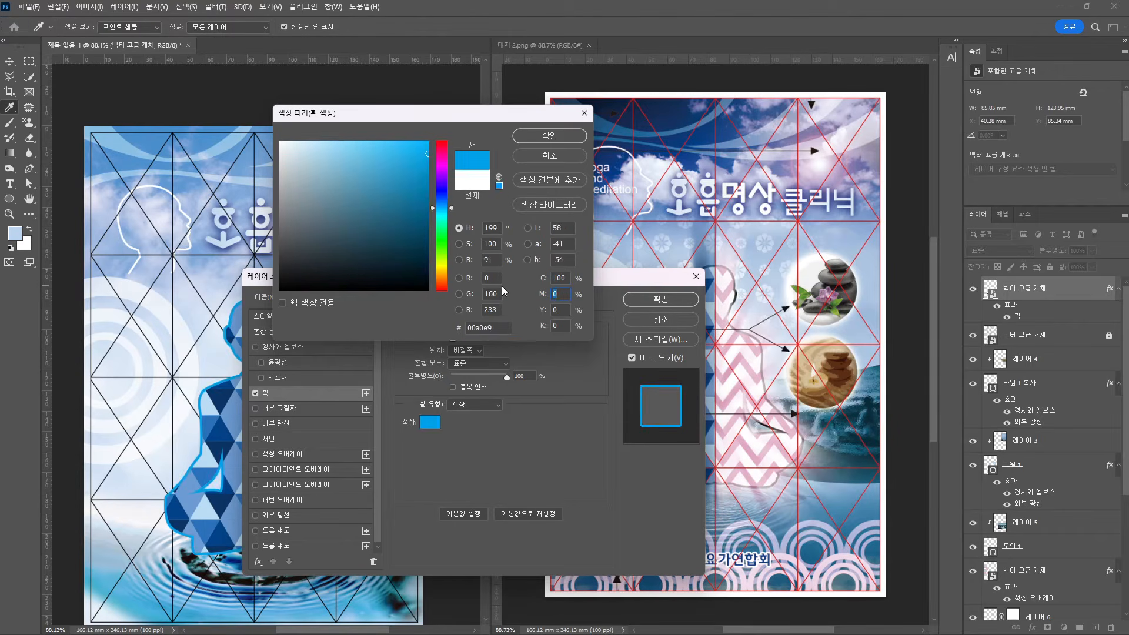
key("Tab")
type("90")
key("Tab")
type("40")
key("Tab")
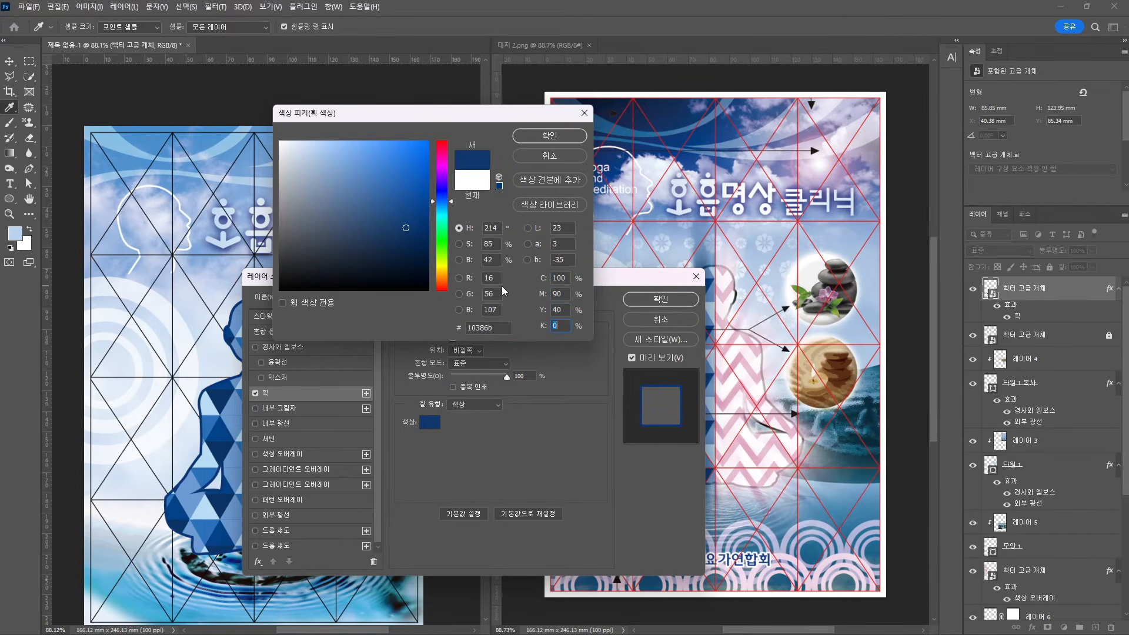
key("Return")
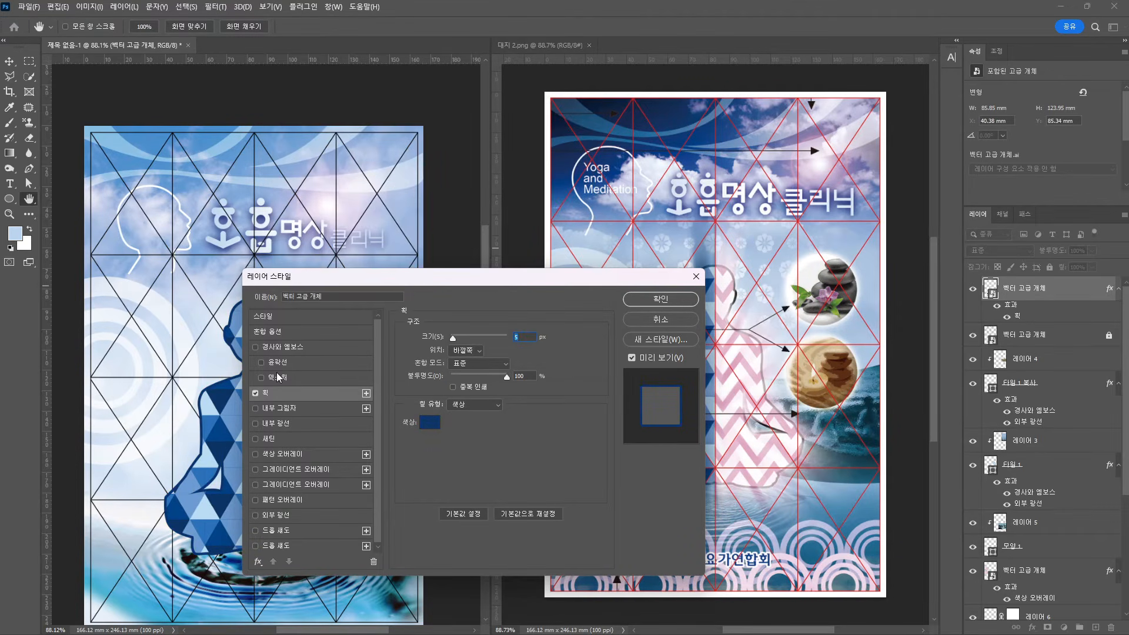
Add a white outer glow to the meditating figure in Normal blend mode, with 100% opacity and a 65 px size
left_click(274, 516)
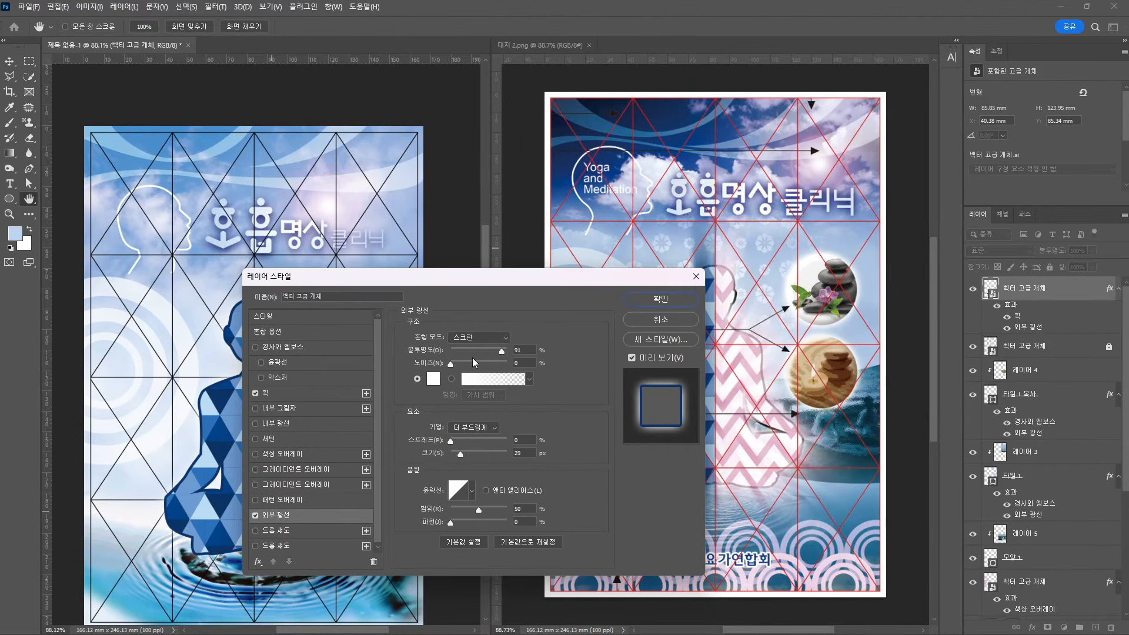
left_click(493, 334)
left_click(471, 352)
left_click_drag(498, 353, 507, 351)
left_click_drag(461, 454, 467, 453)
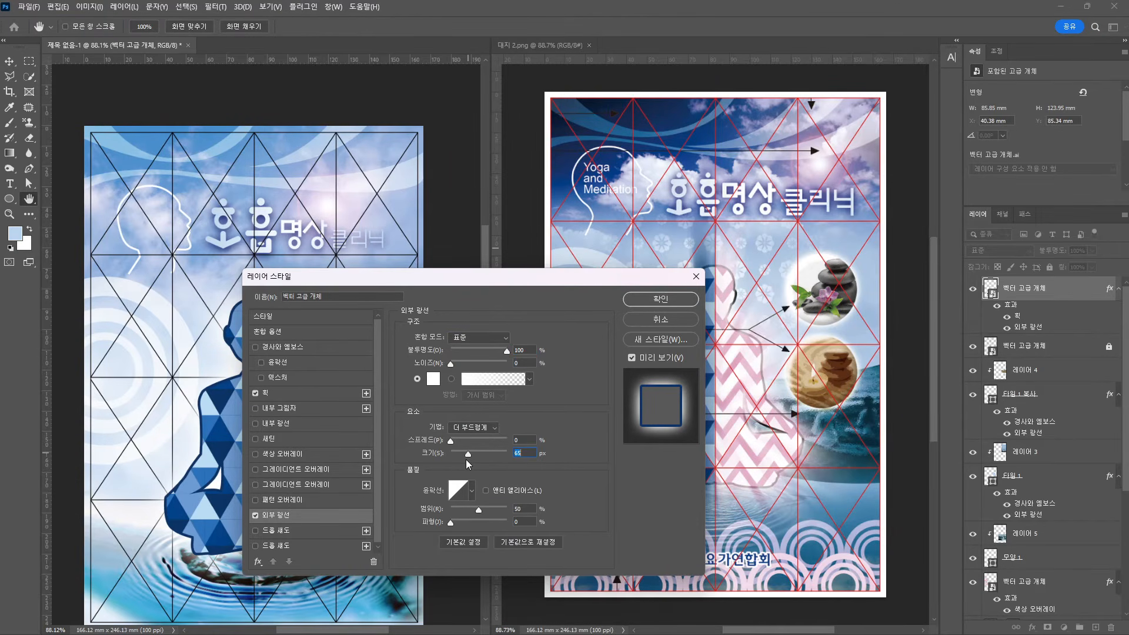
key("Return")
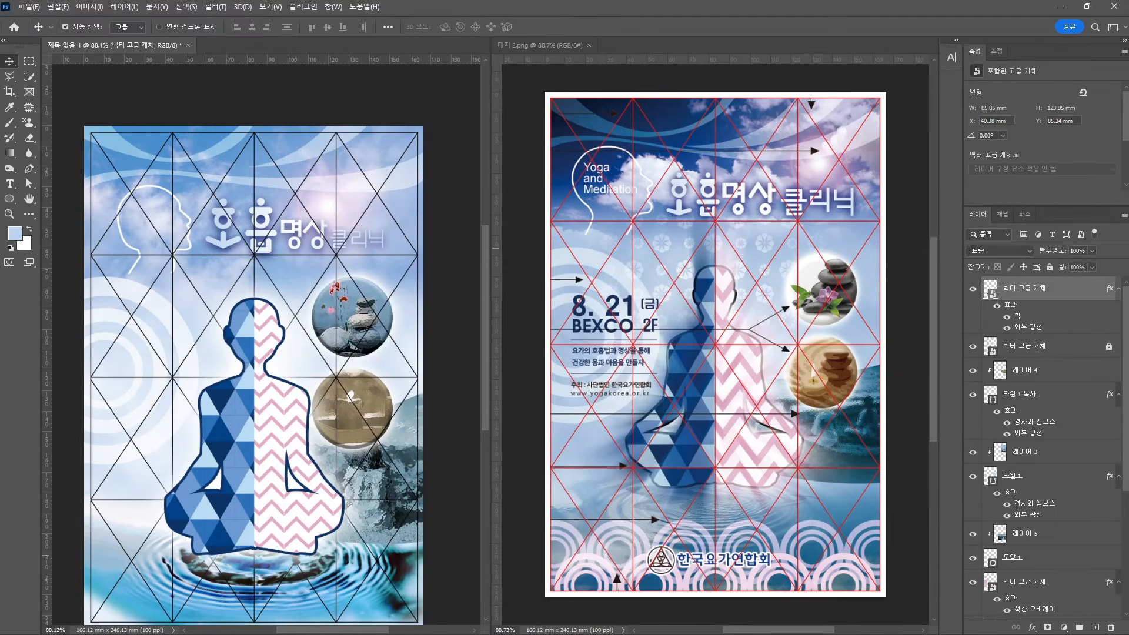
mouse_move(276, 389)
left_mouse_down()
mouse_move(279, 407)
mouse_move(277, 384)
left_mouse_up()
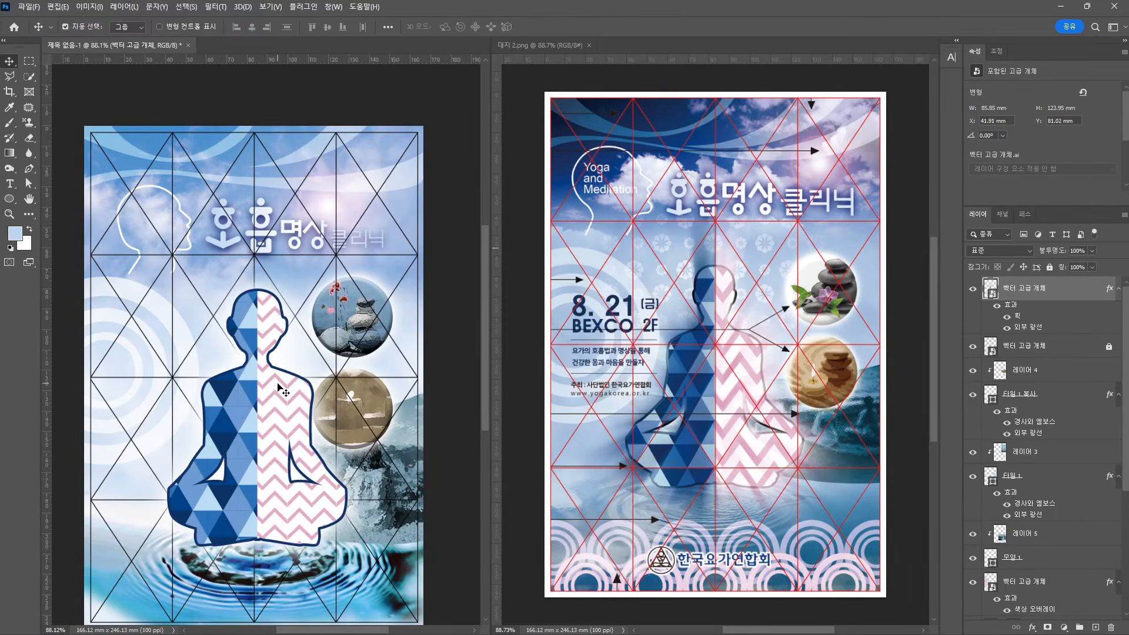
key("ctrl+z")
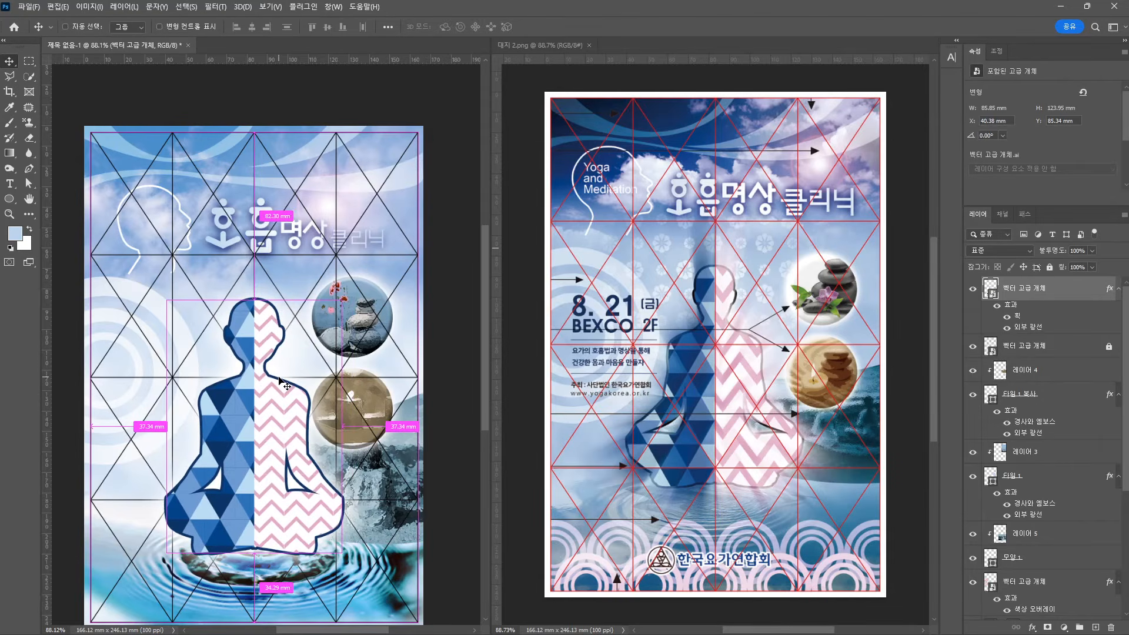
Duplicate the meditating figure layer and hide the stroke and outer glow effects on the copy
key("ctrl+j")
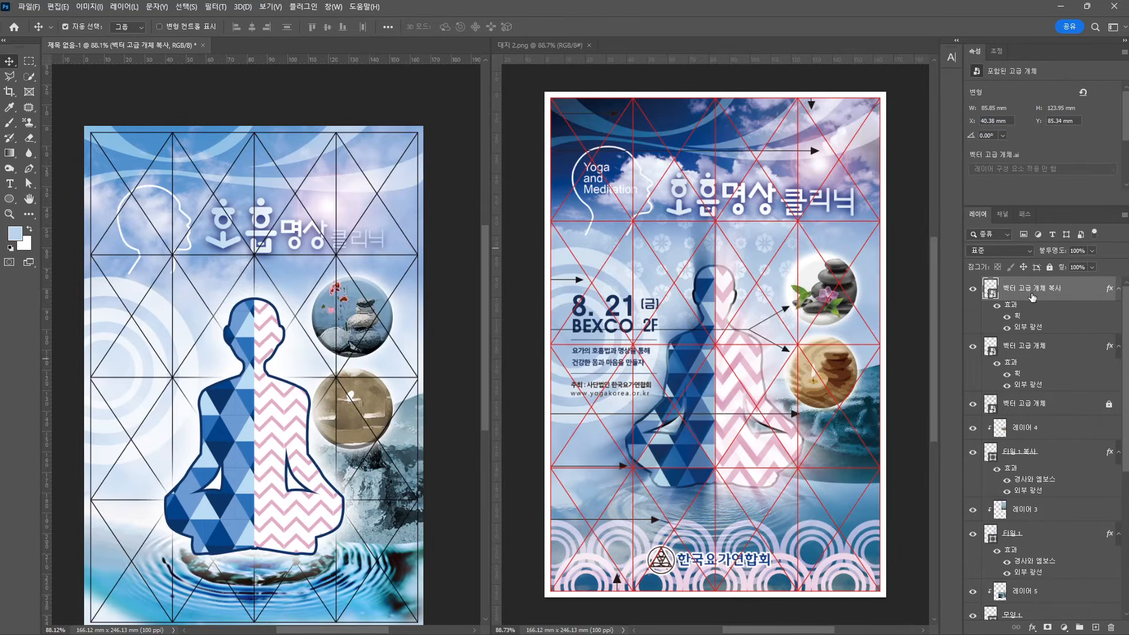
left_click(1006, 316)
left_click(1006, 328)
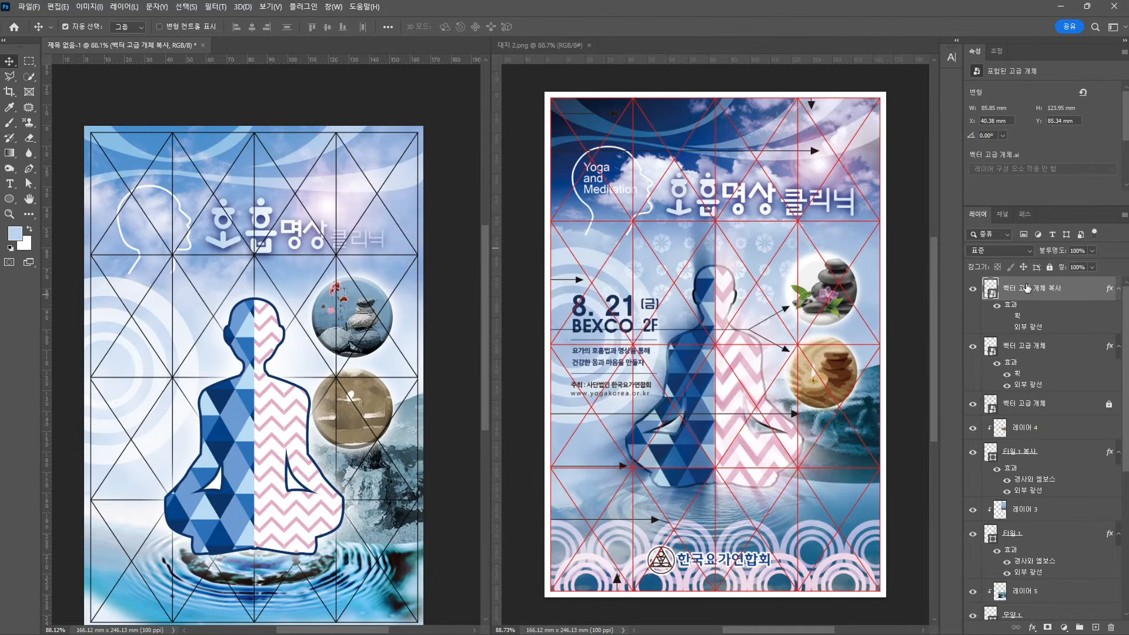
Apply a Motion Blur smart filter to the figure copy with an angle of 0° and a distance of 152 pixels
left_click(219, 7)
mouse_move(288, 238)
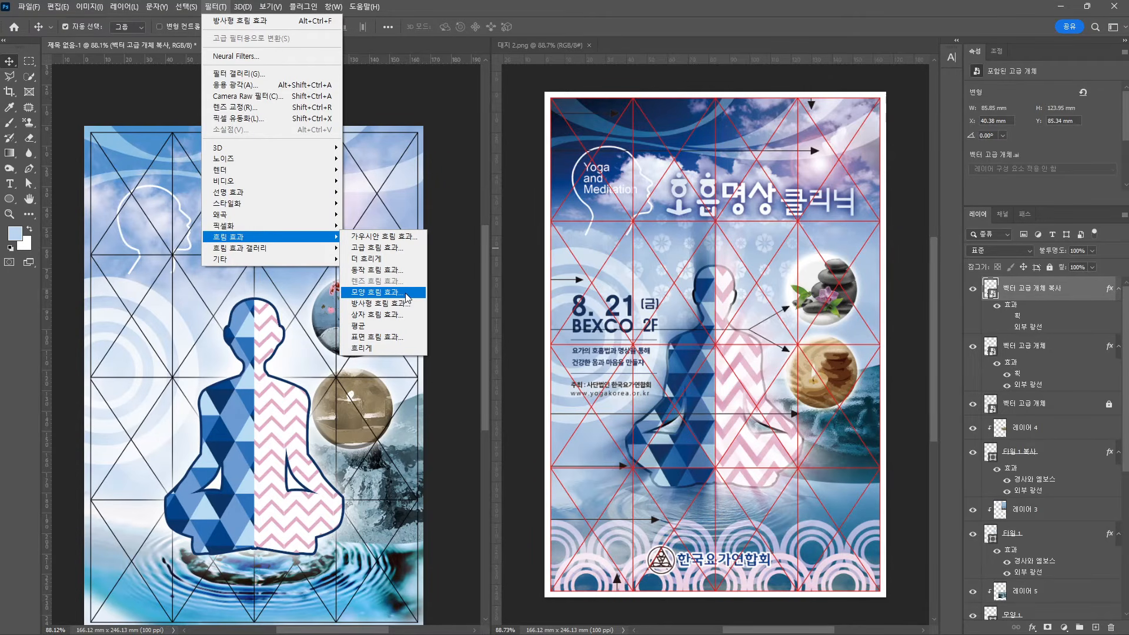
left_click(405, 272)
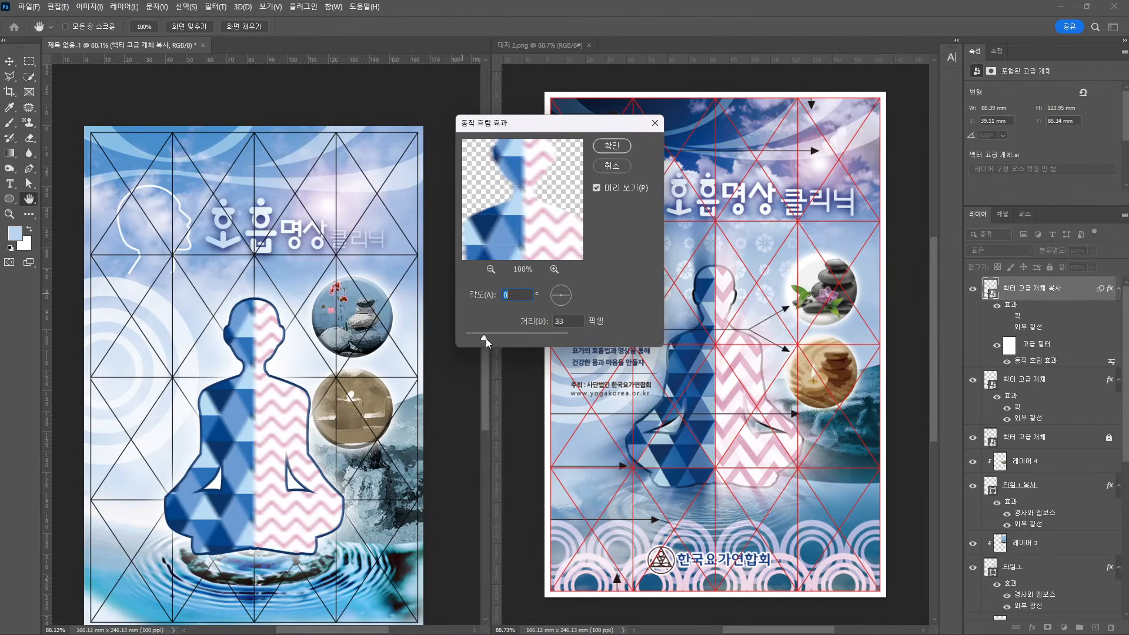
left_click_drag(485, 337, 513, 332)
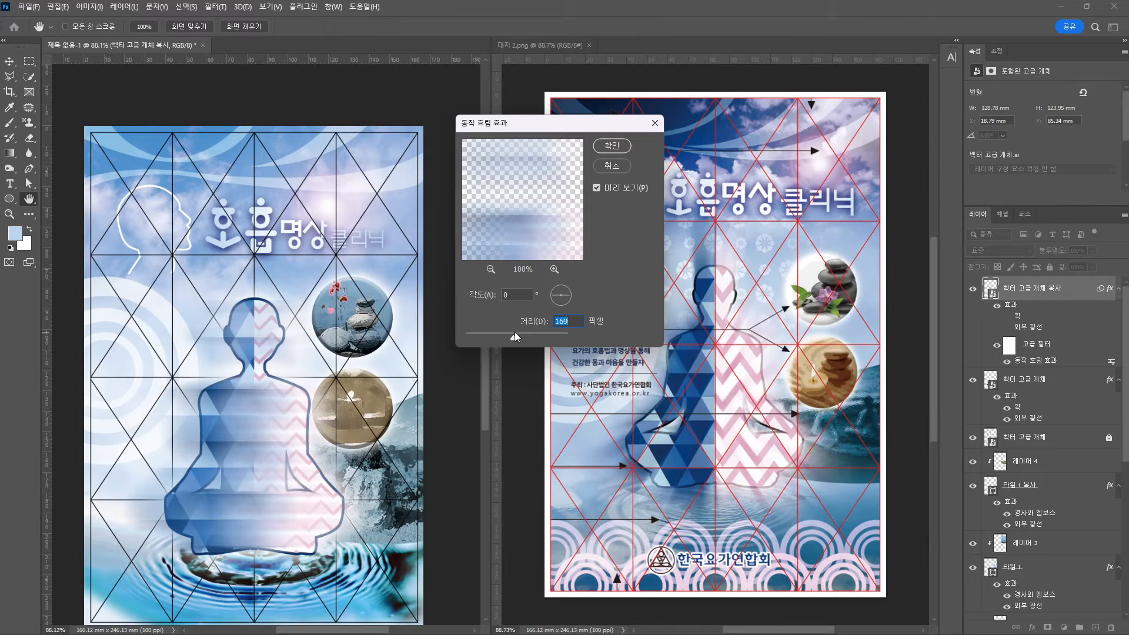
left_click_drag(514, 332, 510, 333)
left_click_drag(561, 299, 562, 304)
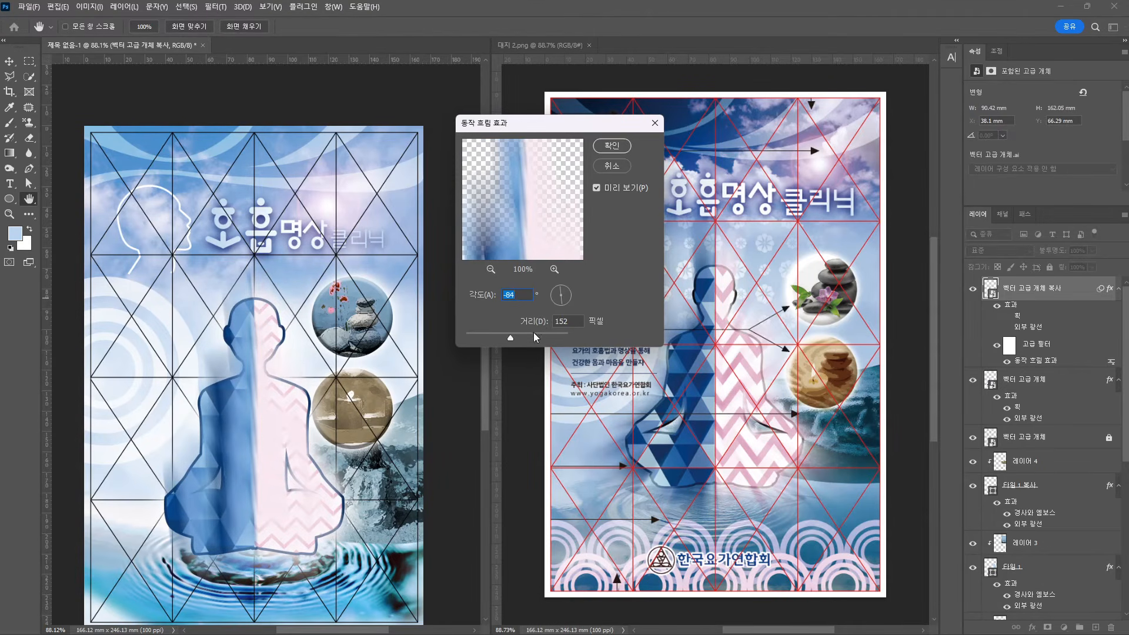
type("-30")
left_click_drag(529, 294, 456, 285)
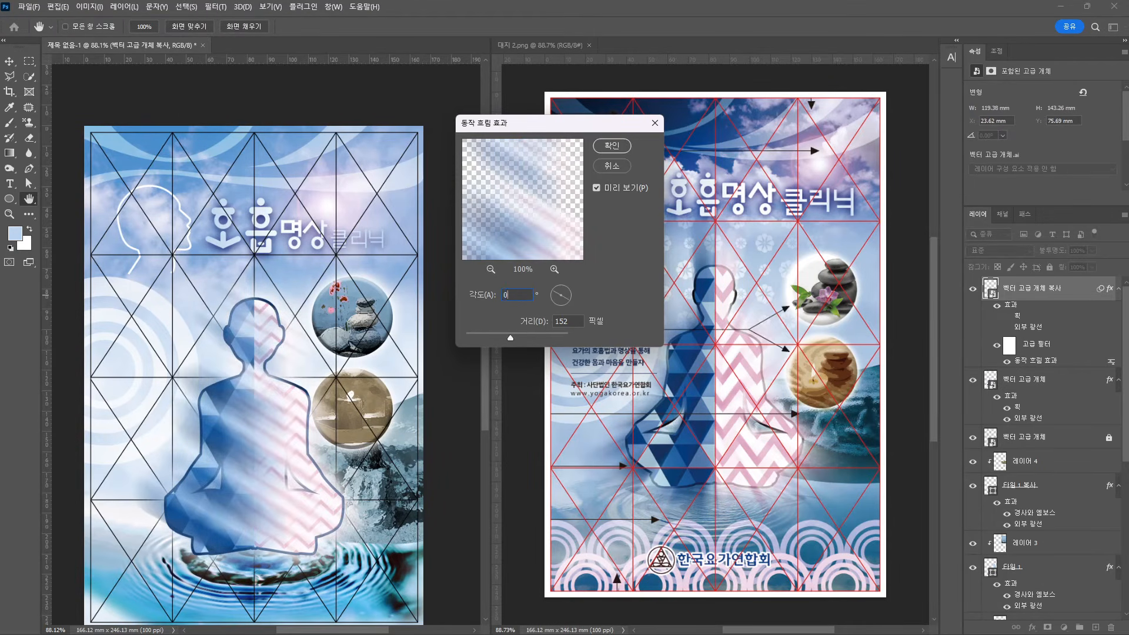
type("0")
key("Return")
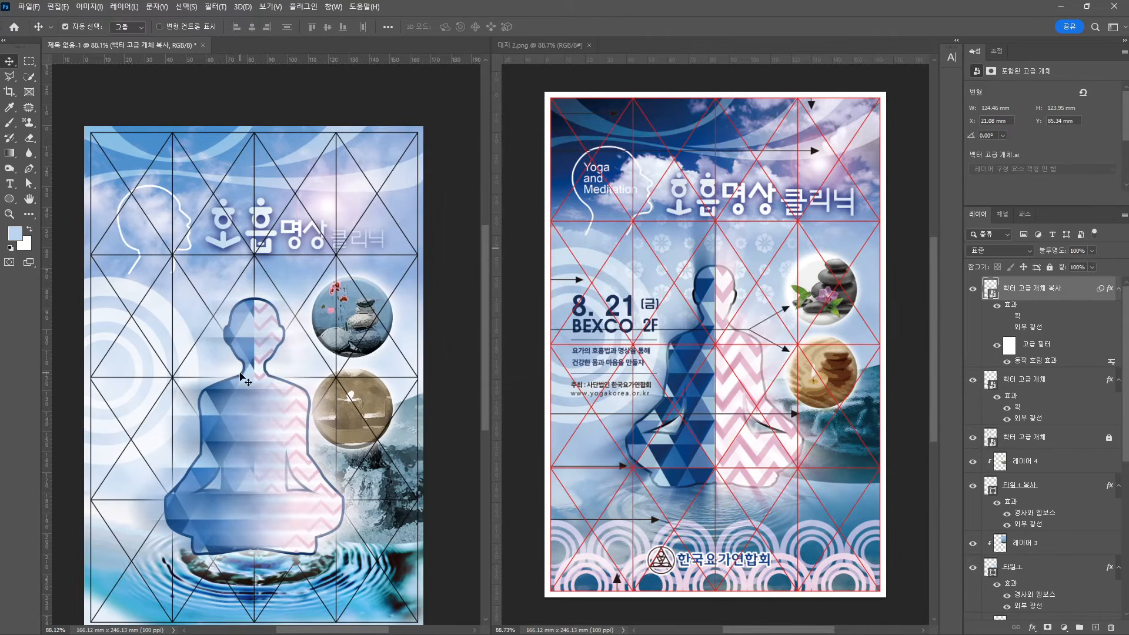
Duplicate the blurred figure with its motion blur angle set to -88°, and bring the original sharp figure layer above both copies
left_click_drag(242, 379, 282, 379)
double_click(1033, 360)
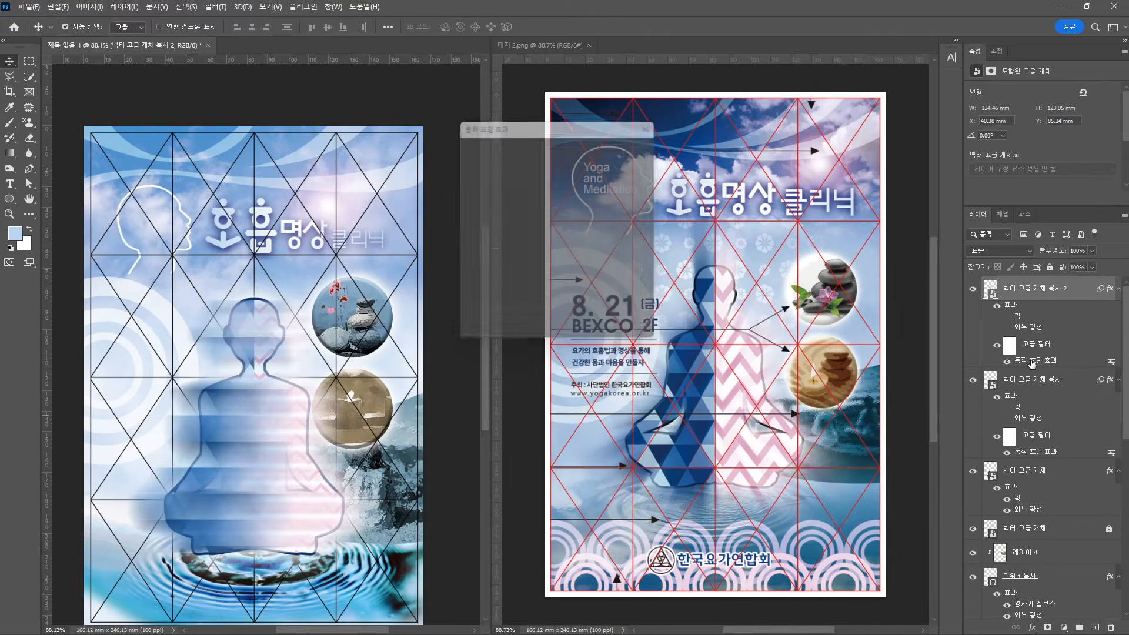
left_click_drag(560, 299, 561, 303)
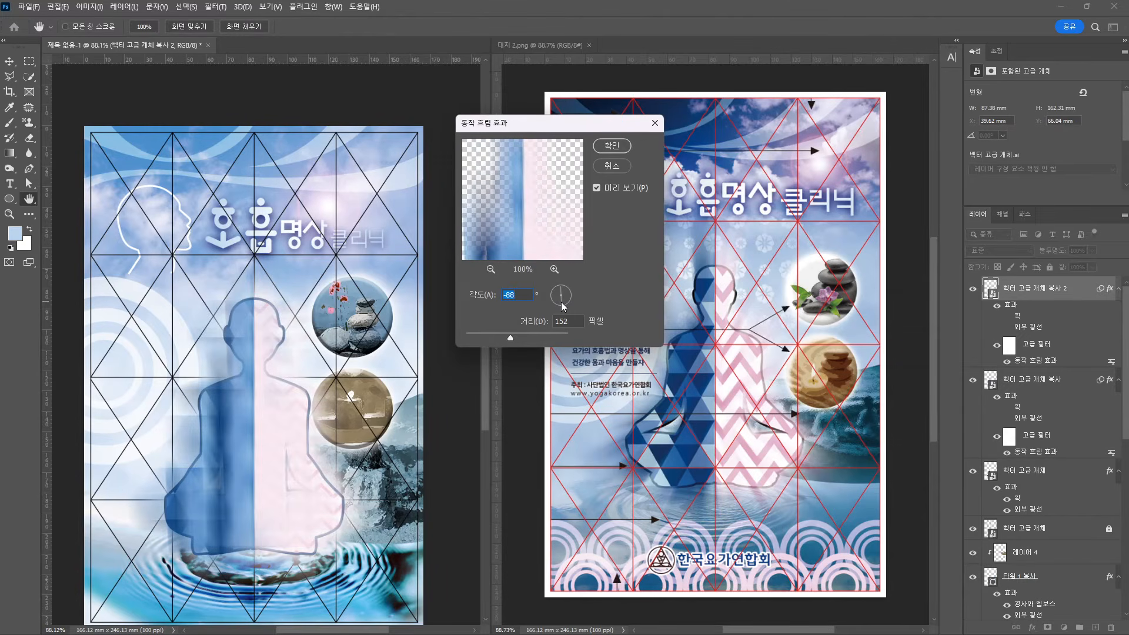
key("Return")
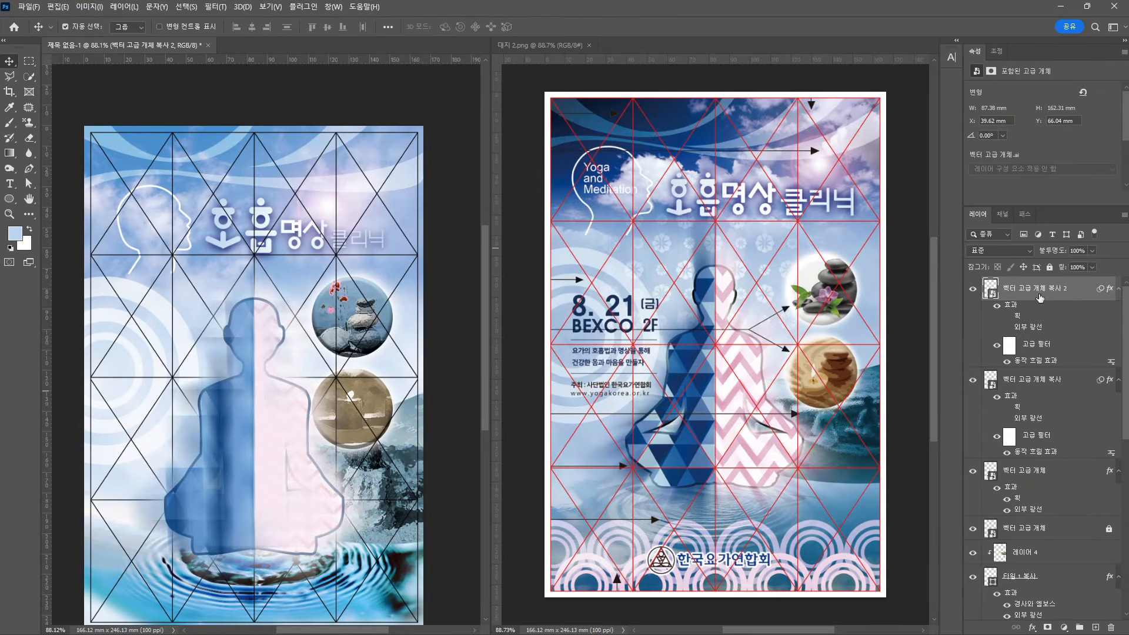
left_click_drag(1015, 470, 1014, 292)
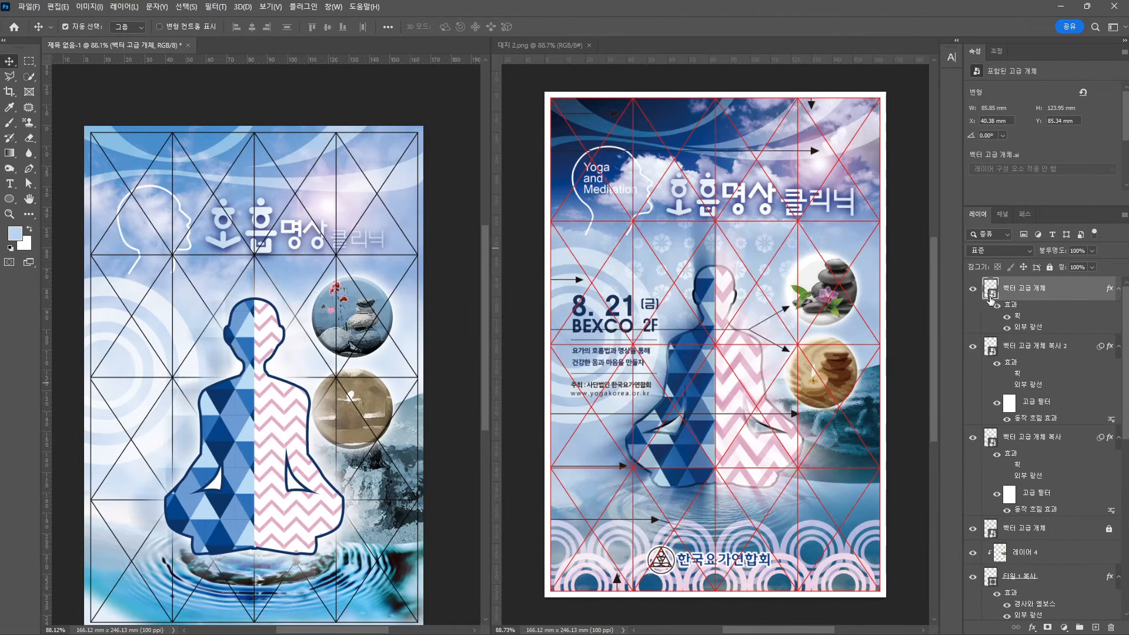
Try a motion blur distance of 239 pixels on the vertically blurred figure copy
double_click(1035, 418)
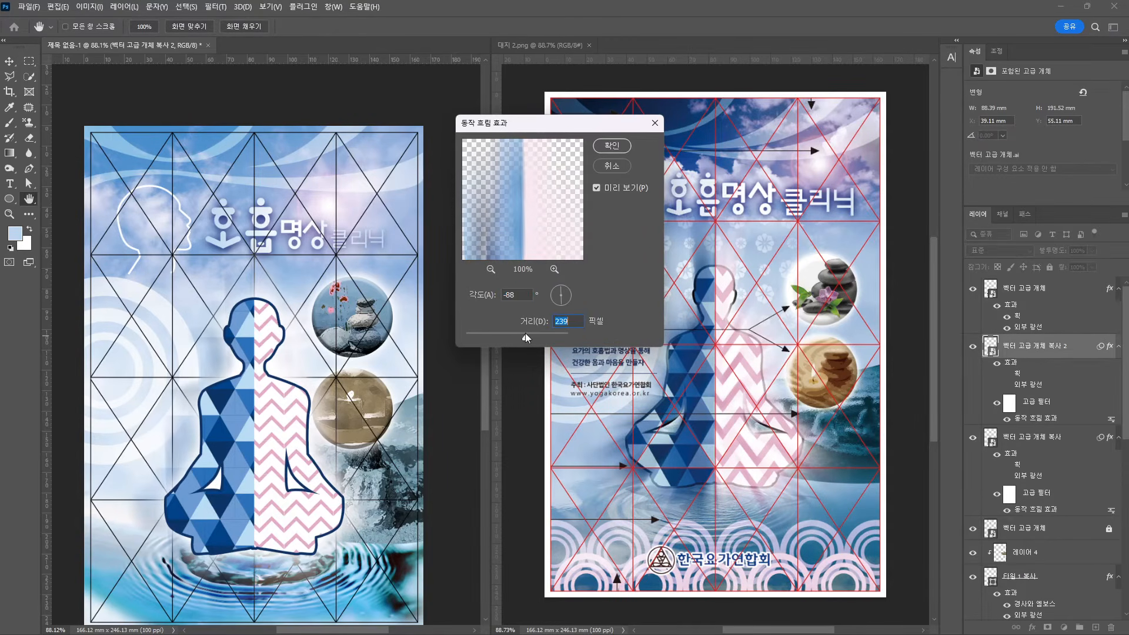
key("Return")
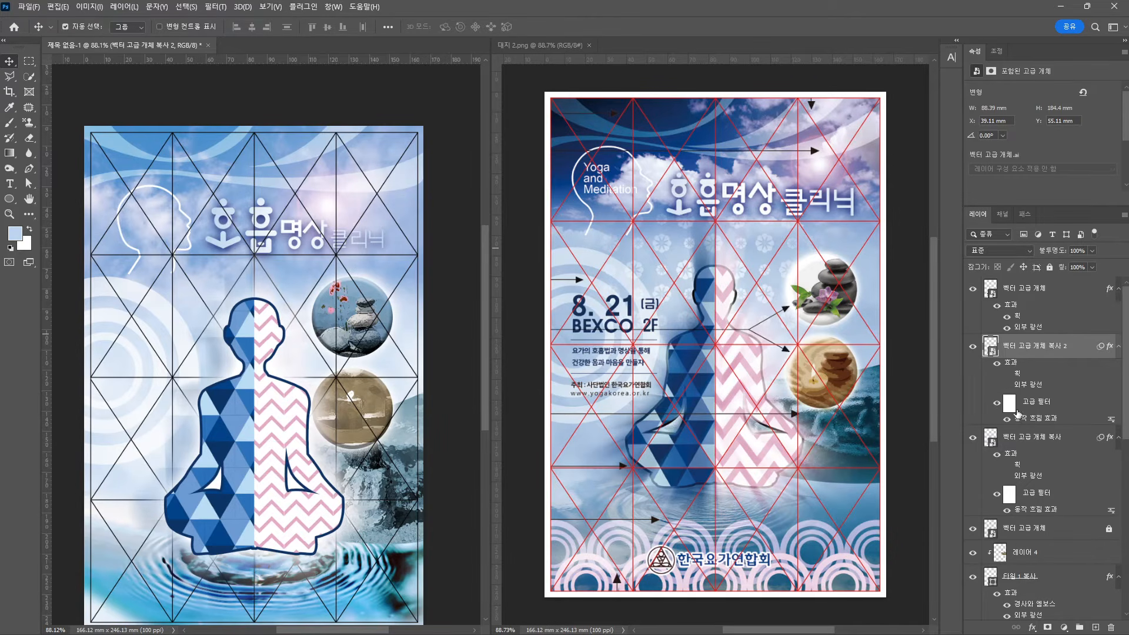
double_click(1021, 422)
key("Return")
left_click_drag(222, 362, 149, 299)
Set the vertically blurred figure copy's motion blur distance to 155 pixels
double_click(1040, 418)
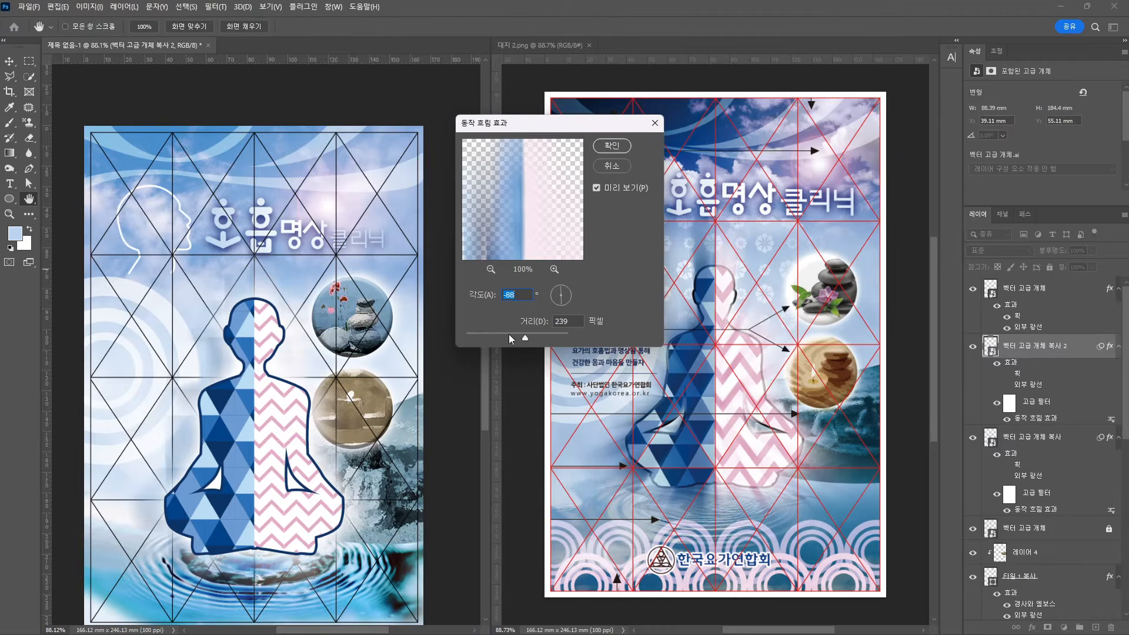
left_click_drag(509, 334, 510, 334)
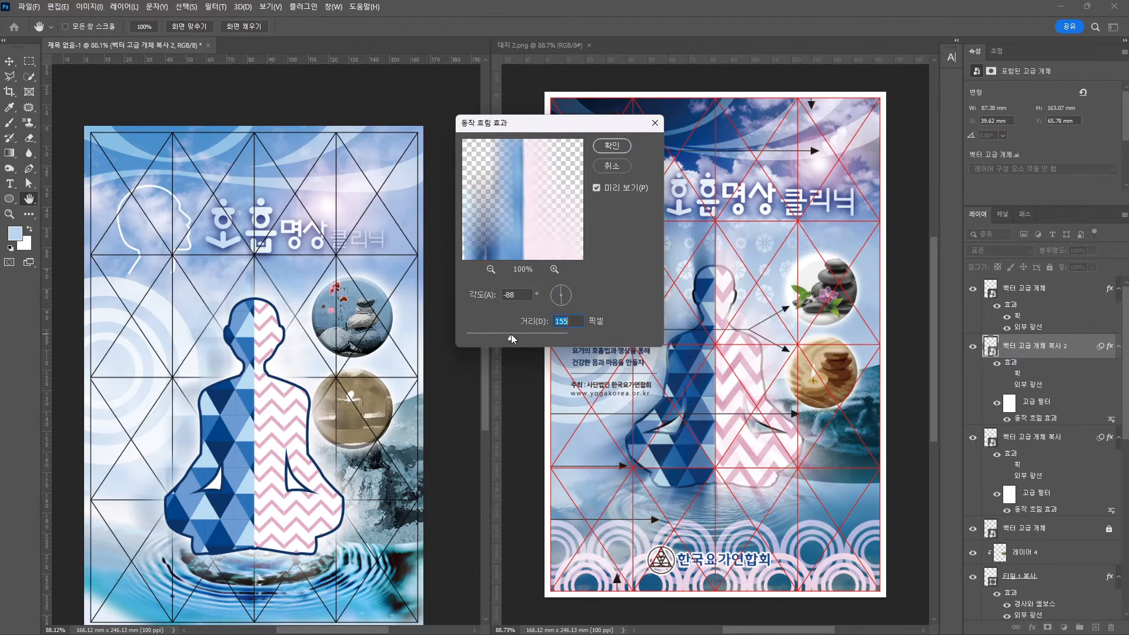
key("Return")
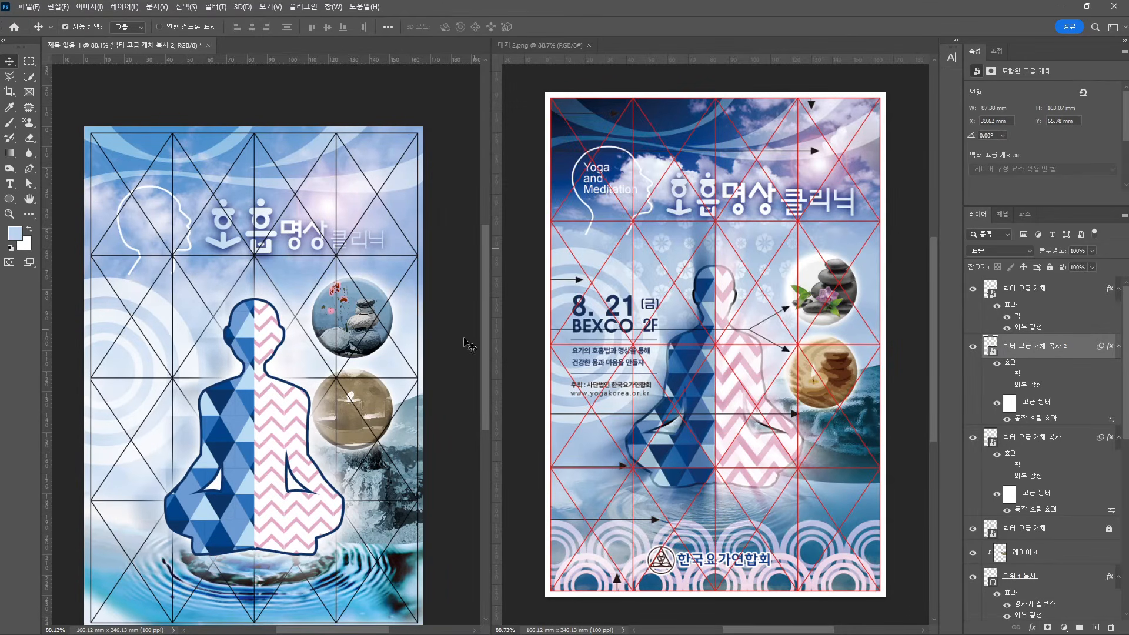
Duplicate the sharp figure, flip the copy vertically and place it directly beneath the figure as a reflection
left_click(278, 348)
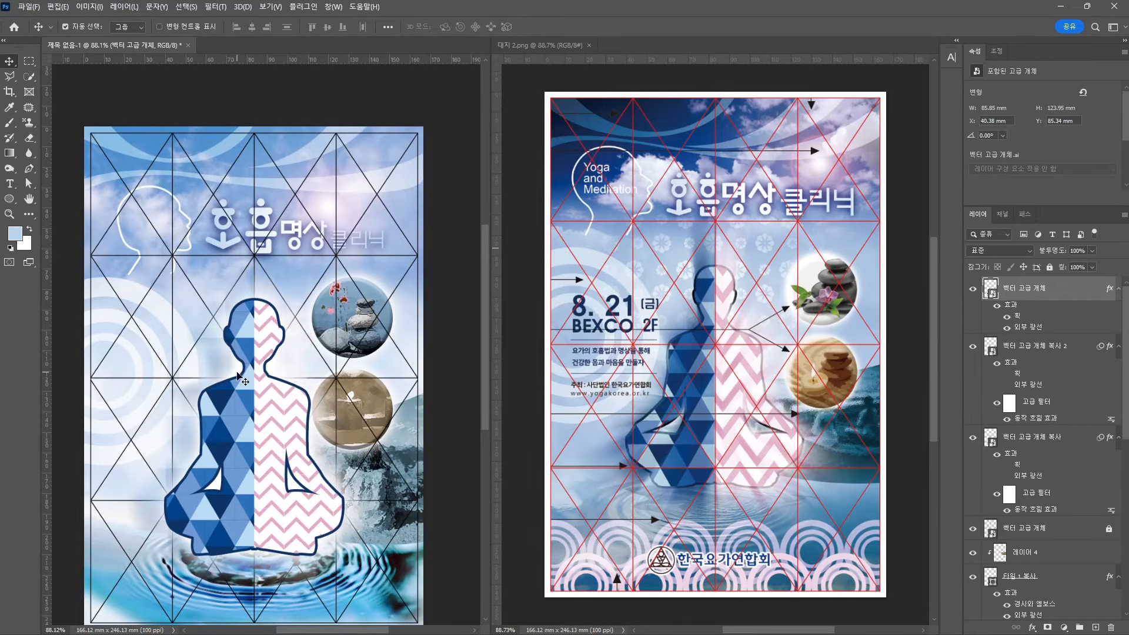
scroll(314, 504, "down", 3)
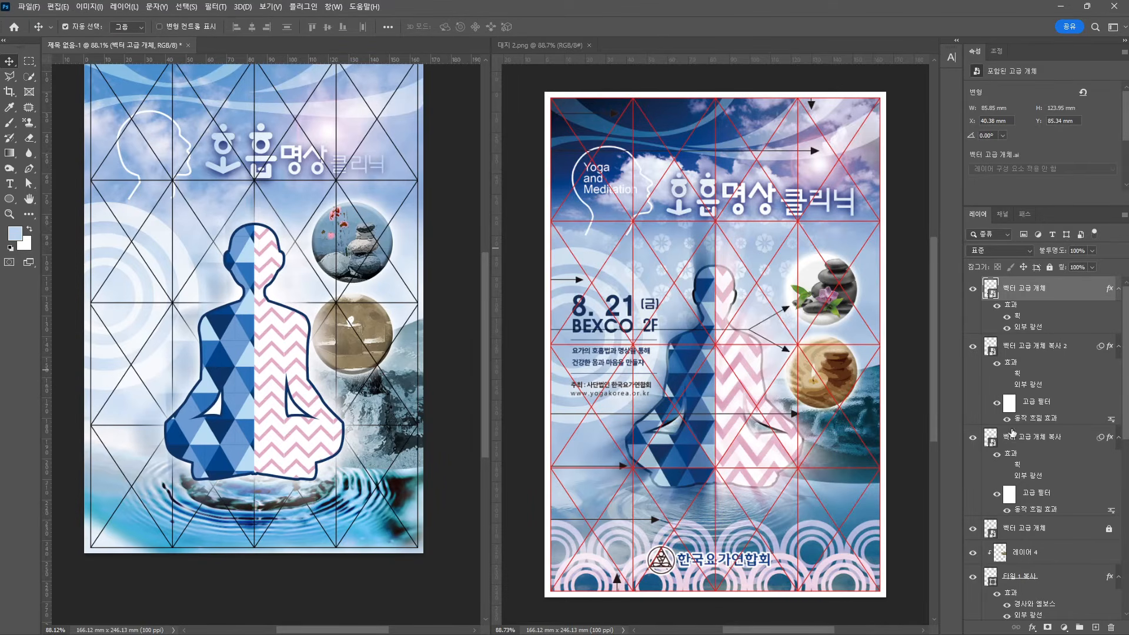
left_click_drag(332, 327, 297, 366)
key("ctrl+t")
right_click(297, 365)
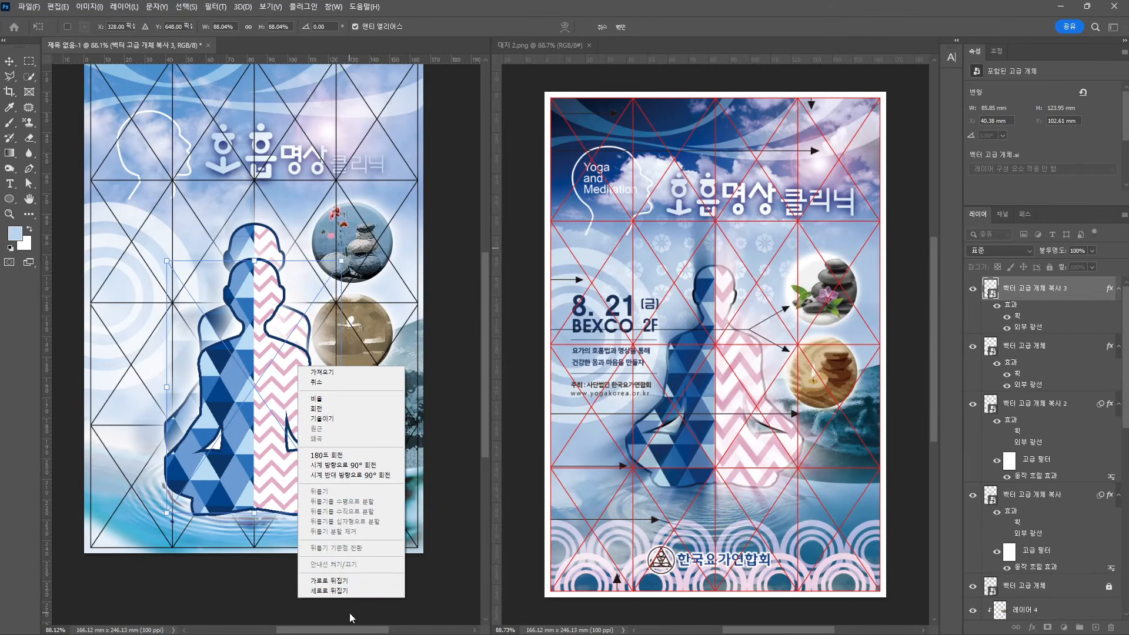
left_click(341, 590)
key("Return")
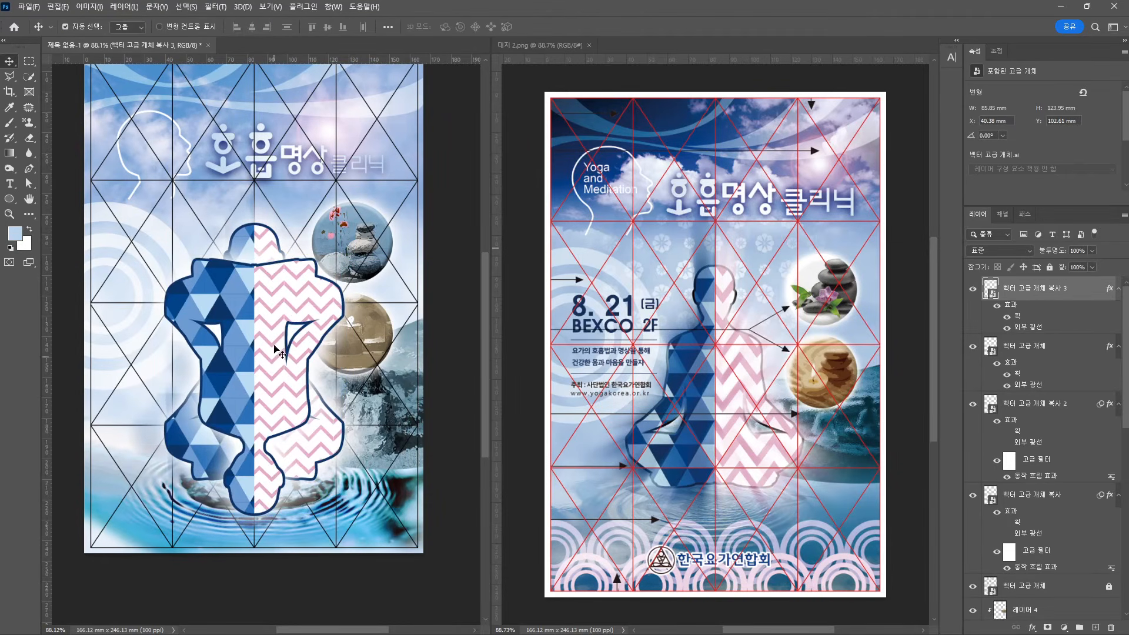
left_click_drag(290, 308, 295, 529)
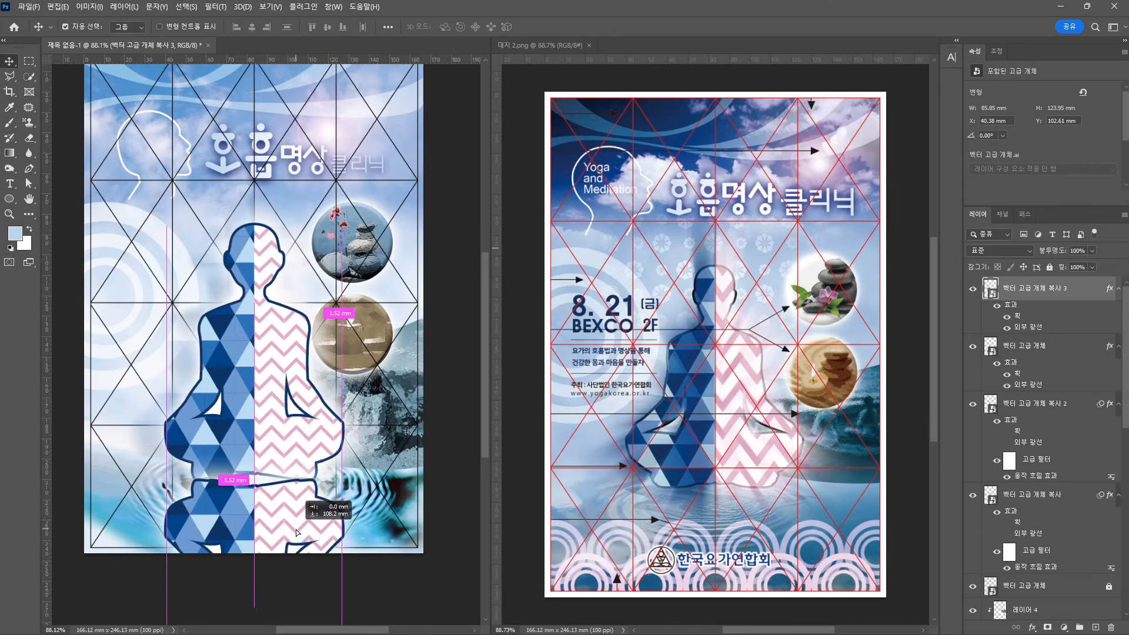
Hide the flipped copy's stroke and outer glow, and reposition it slightly higher with its layer below the copied ellipse layer
left_click(1006, 315)
left_click(1007, 327)
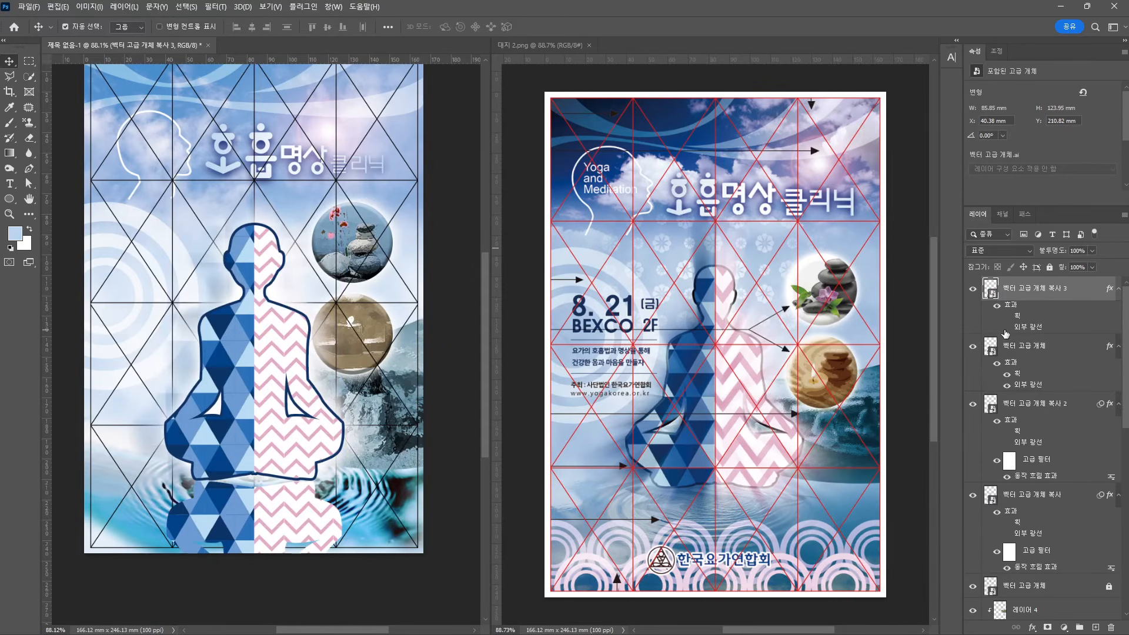
left_click_drag(296, 521, 292, 509)
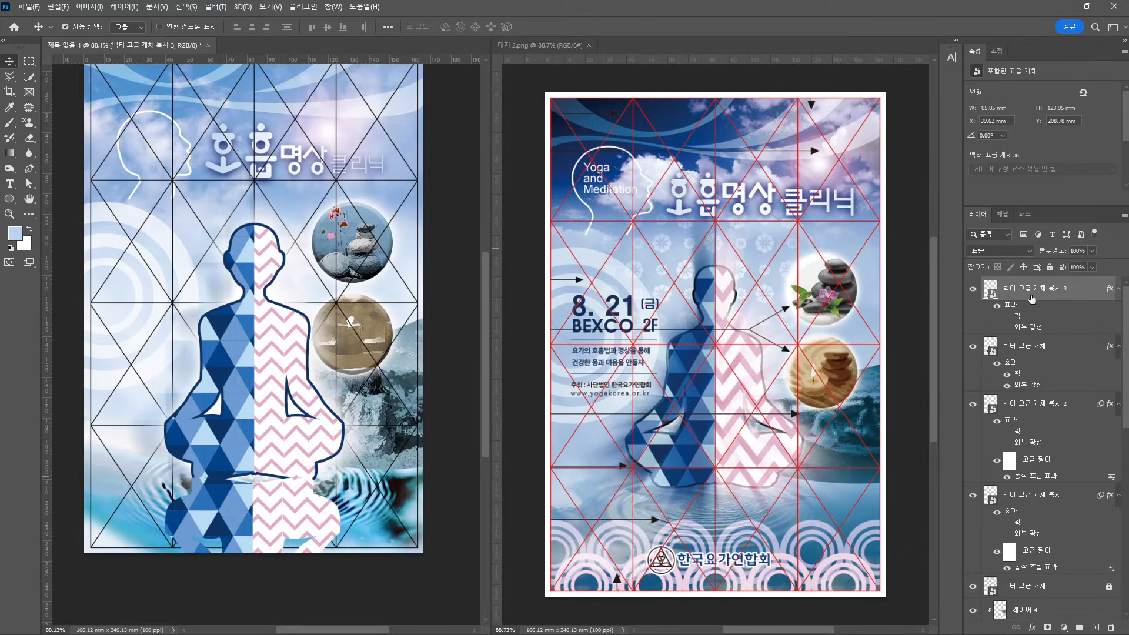
left_click_drag(1032, 299, 1051, 424)
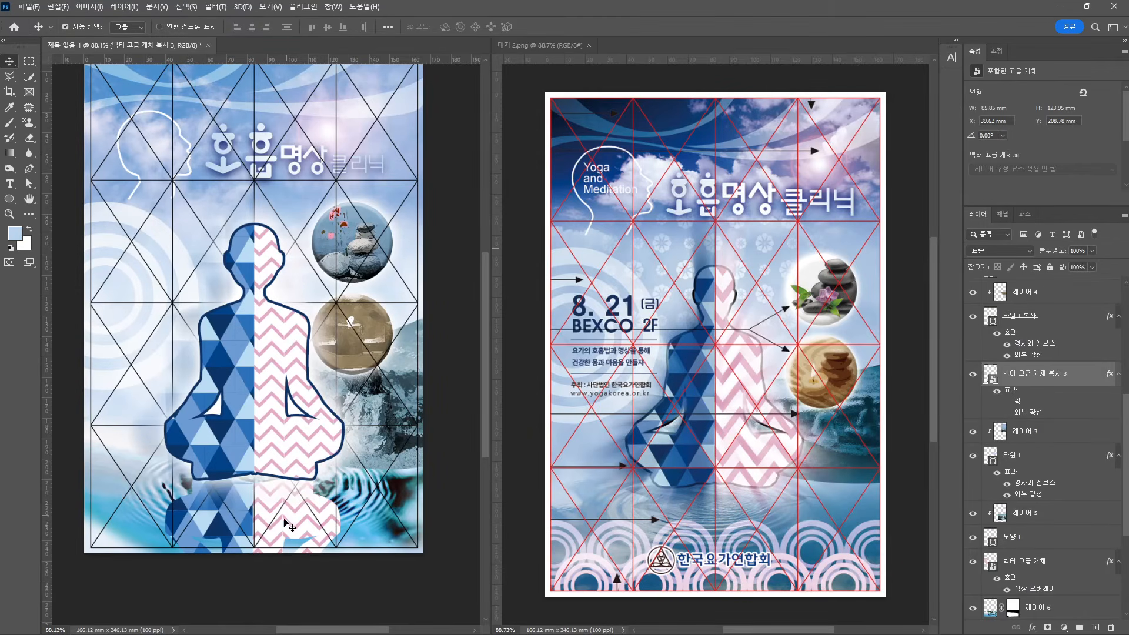
Try the Wave distortion on the flipped figure with 5 generators, wavelength 10–120 and amplitude 5–35, and undo it
left_click(243, 7)
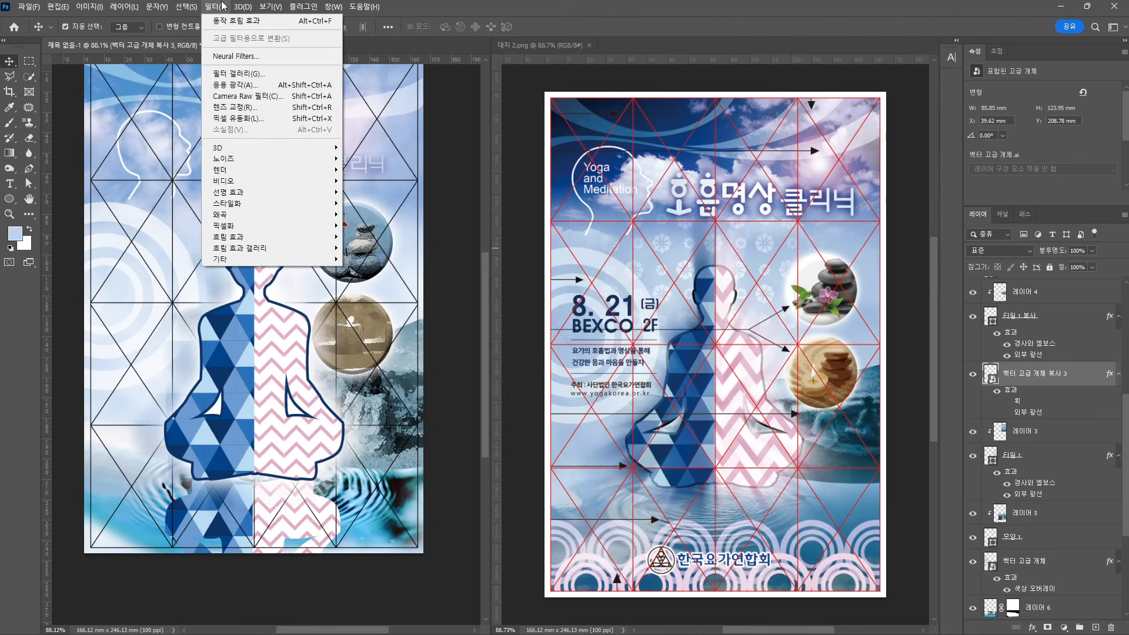
mouse_move(294, 216)
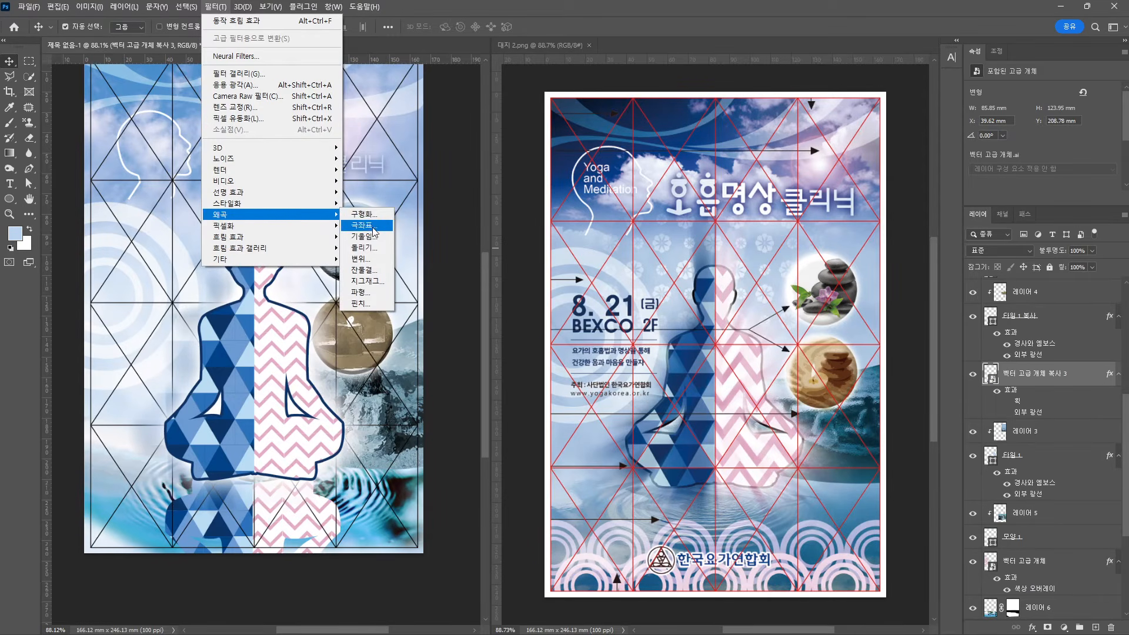
left_click(384, 290)
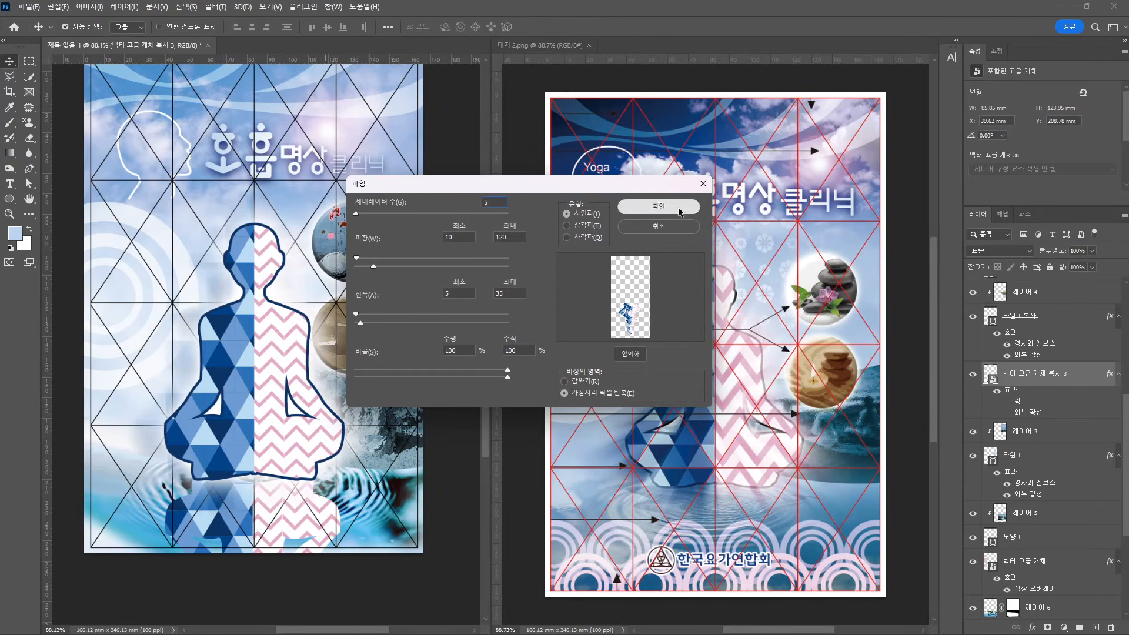
left_click(658, 207)
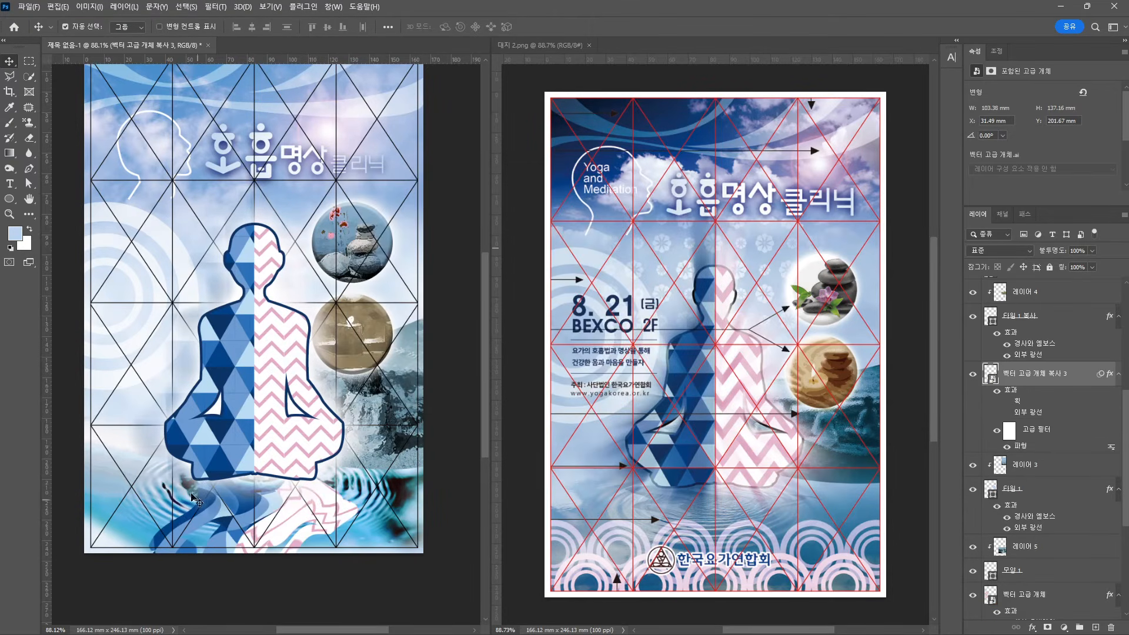
key("ctrl+z")
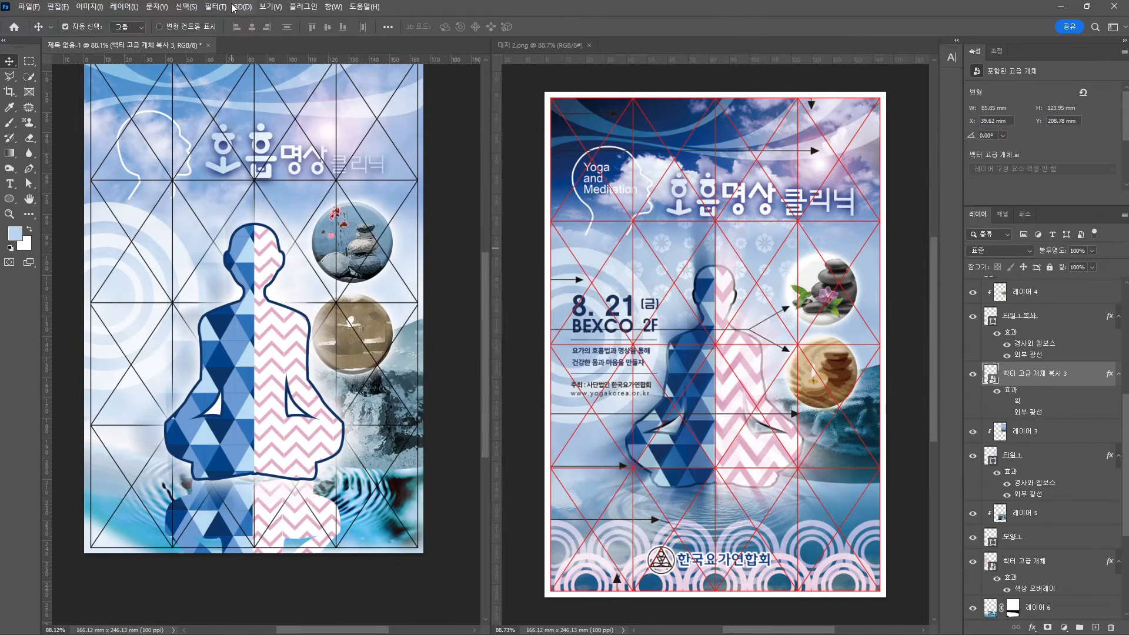
Try the Wave distortion on the flipped figure with 3 generators, wavelength 36–383, amplitude 1–25 and the square type, and undo it
left_click(233, 7)
mouse_move(216, 7)
mouse_move(265, 215)
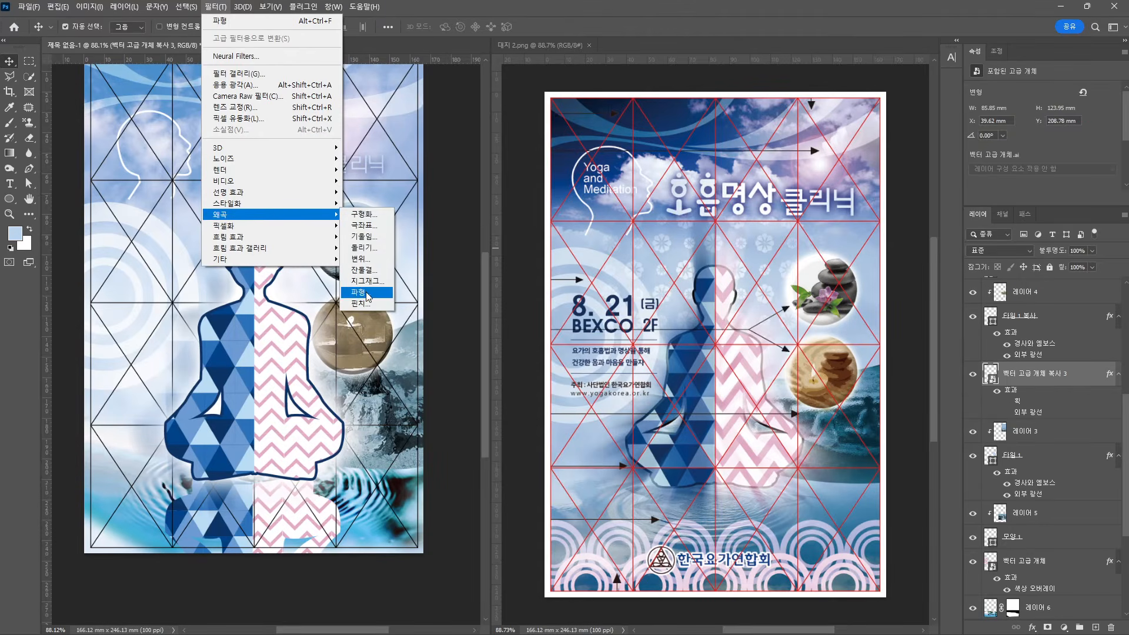
left_click(358, 292)
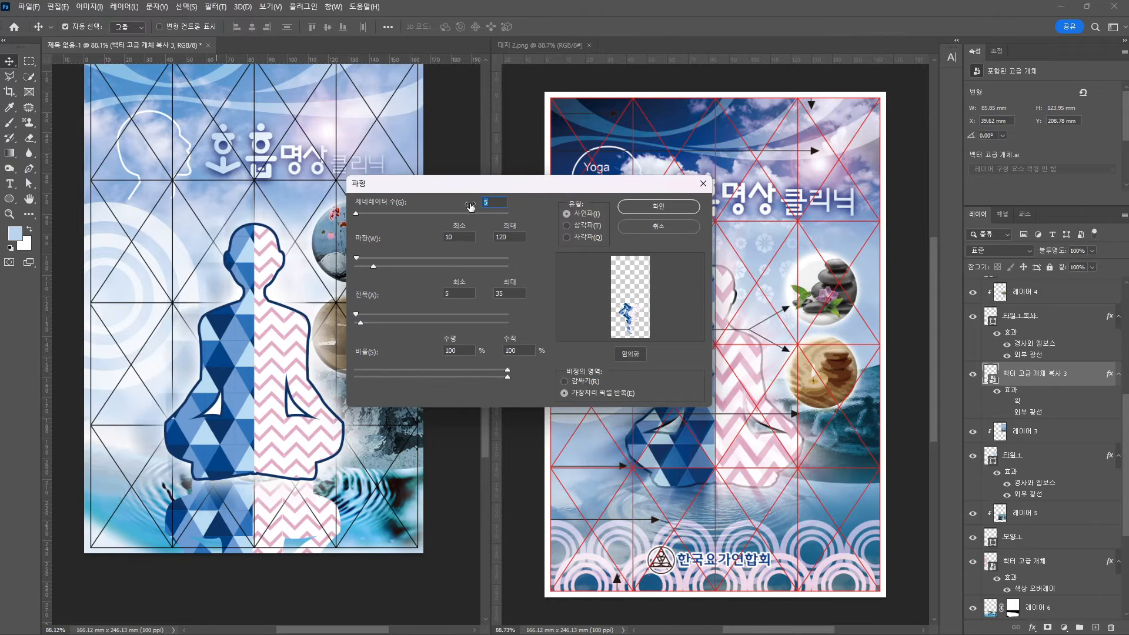
type("3")
mouse_move(357, 258)
left_mouse_down()
mouse_move(413, 259)
mouse_move(338, 259)
mouse_move(359, 259)
left_mouse_up()
left_click_drag(400, 213, 347, 219)
type("3")
mouse_move(358, 316)
left_mouse_down()
mouse_move(389, 321)
mouse_move(347, 318)
mouse_move(359, 323)
left_mouse_up()
left_click_drag(457, 376, 544, 372)
left_click(595, 236)
key("Return")
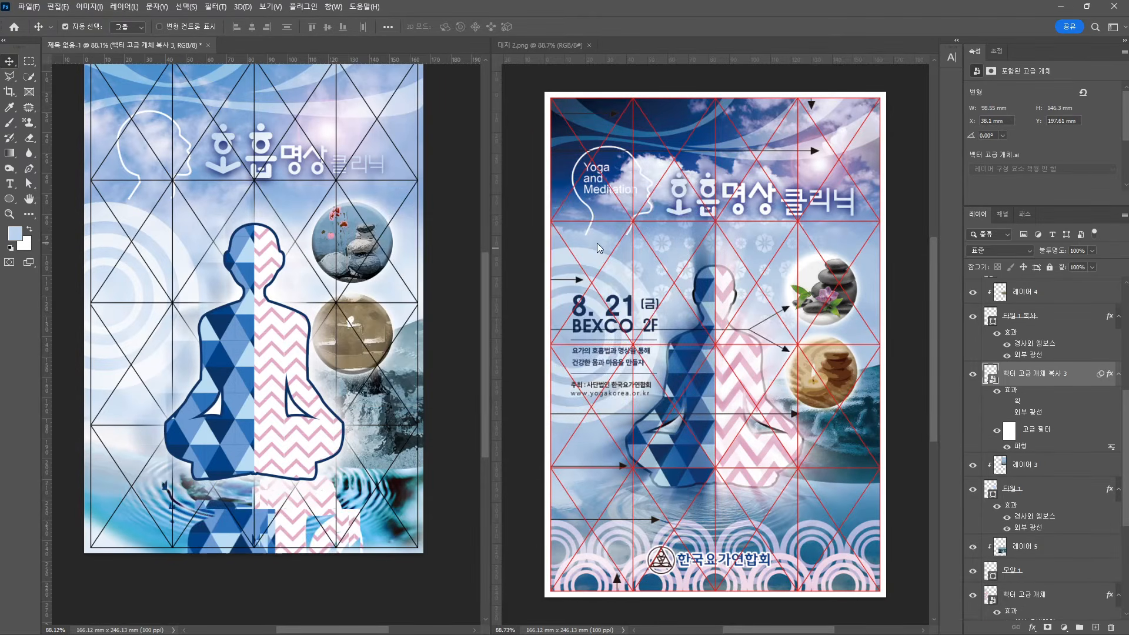
key("ctrl+z")
Apply the Wave distortion to the flipped figure with 3 generators, wavelength 36–383, amplitude 1–25 and the sine type, randomizing the pattern
left_click(215, 7)
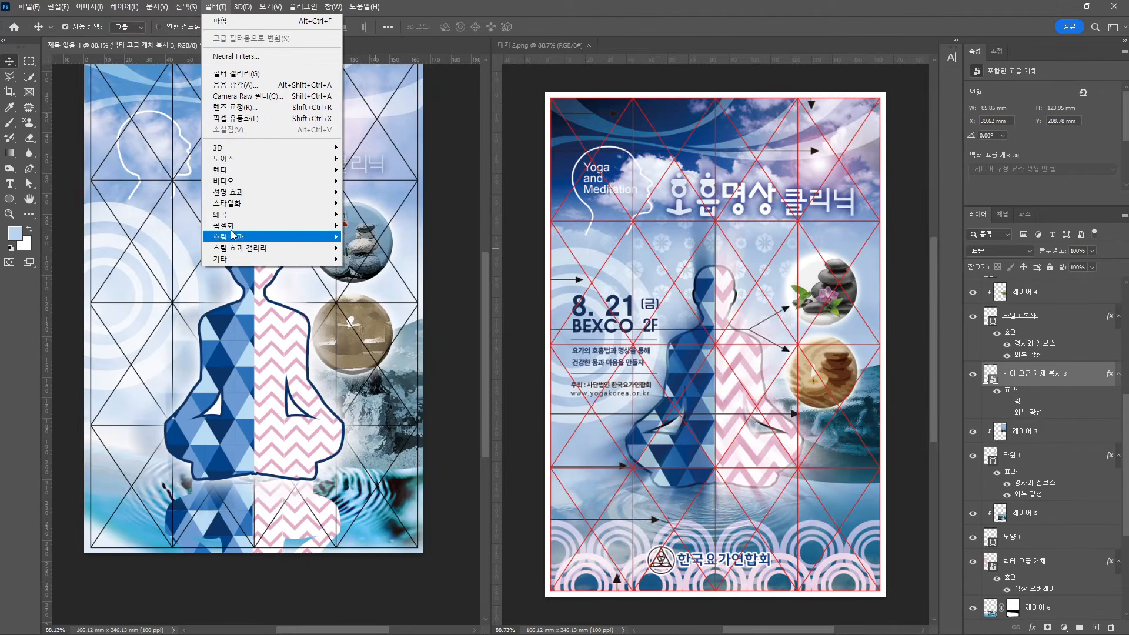
mouse_move(264, 214)
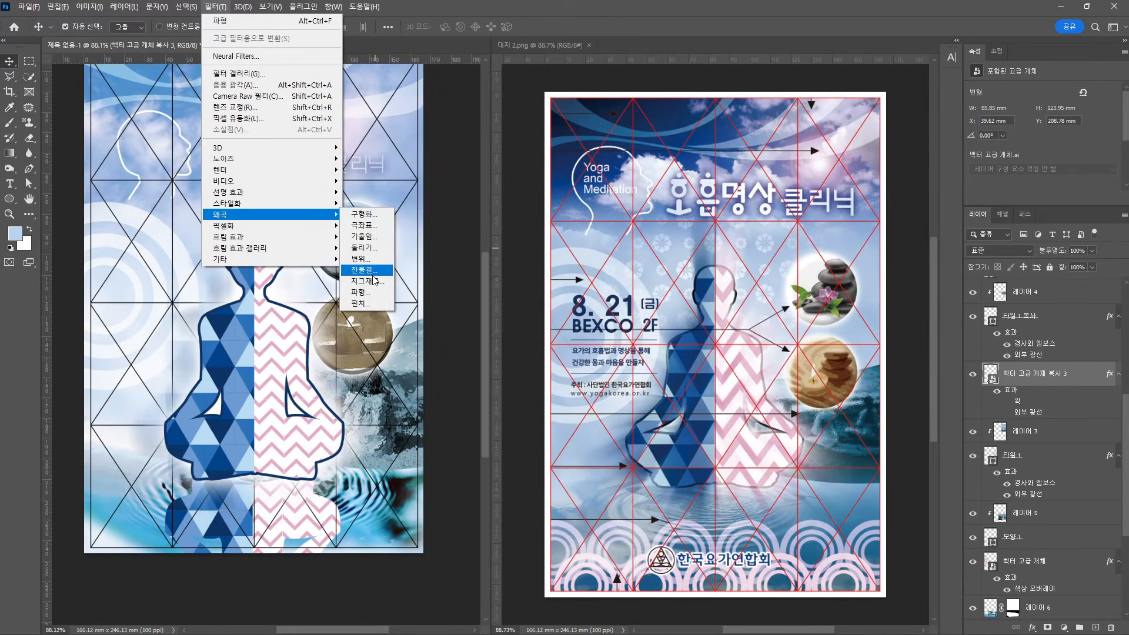
left_click(360, 292)
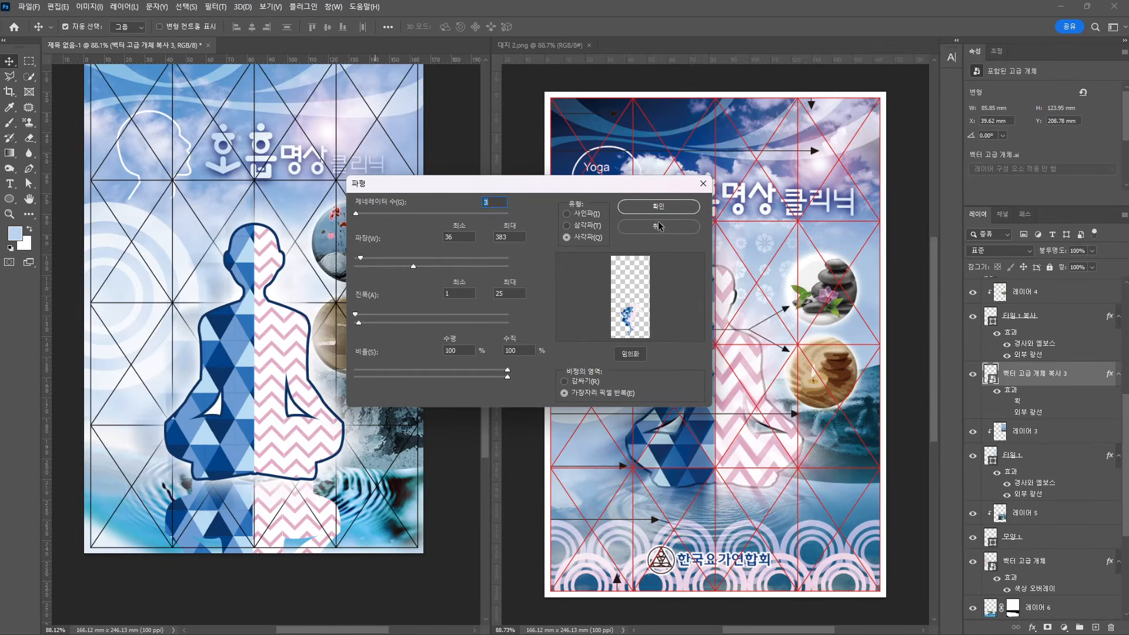
left_click(567, 213)
left_click(634, 355)
left_click(660, 208)
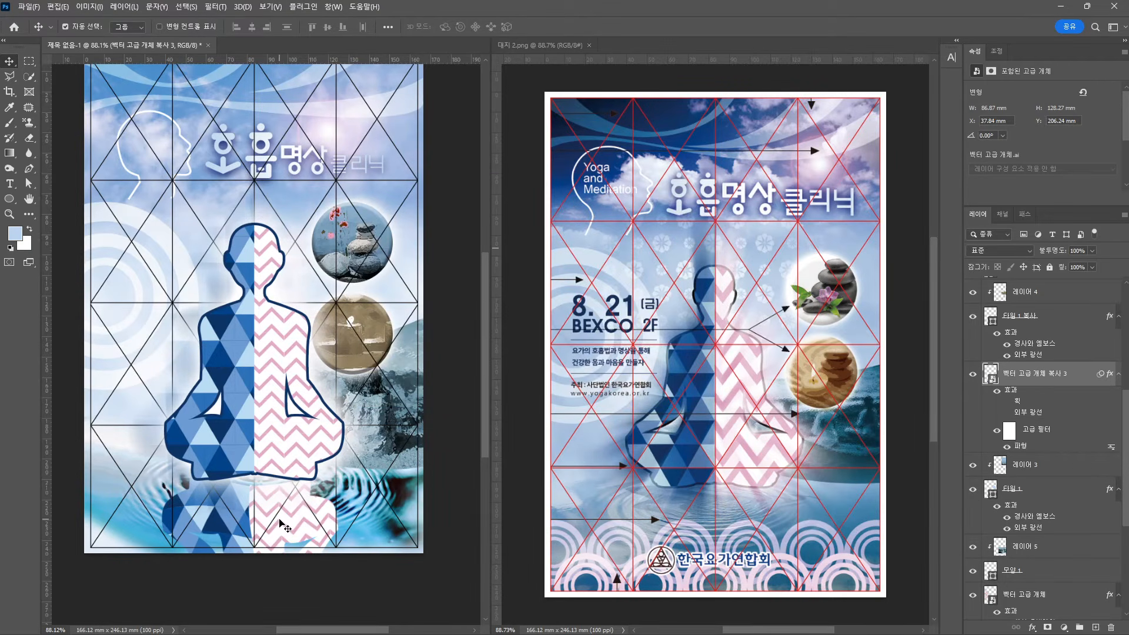
Set the flipped figure's opacity to 50% and squash it vertically to about 89 mm high
key("5")
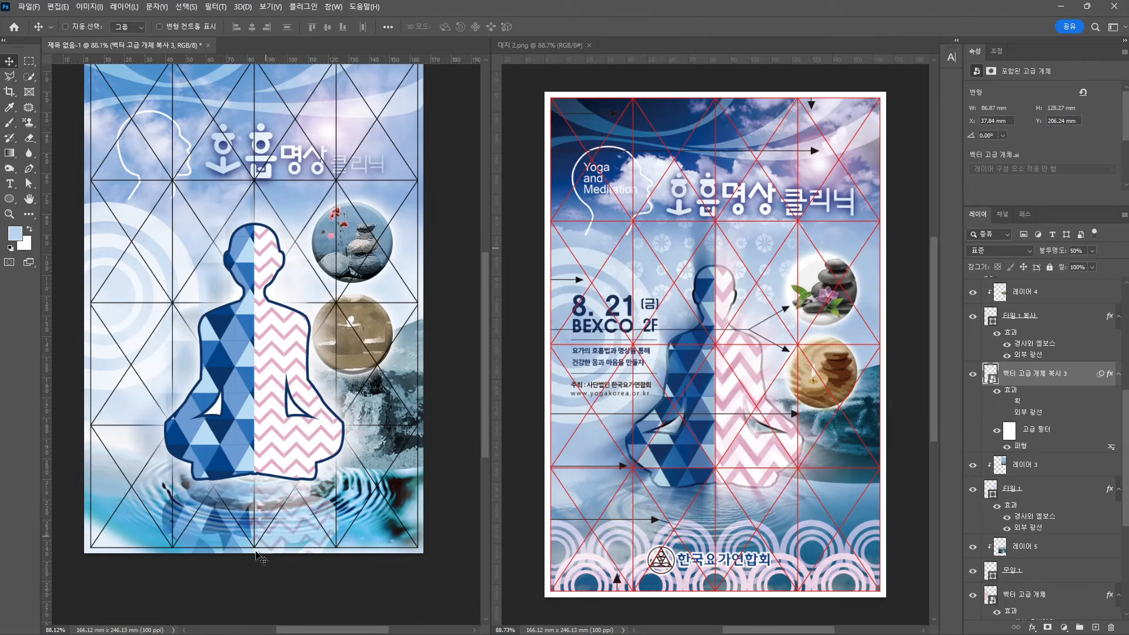
key("ctrl+t")
key("Return")
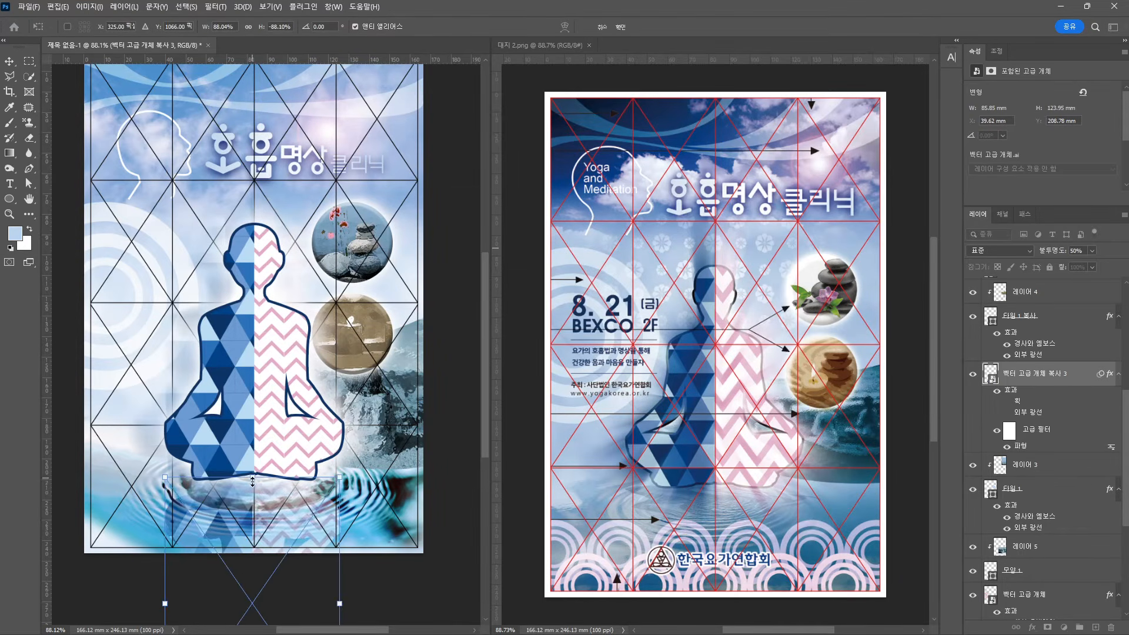
mouse_move(252, 481)
left_mouse_down()
mouse_move(251, 545)
mouse_move(260, 485)
left_mouse_up()
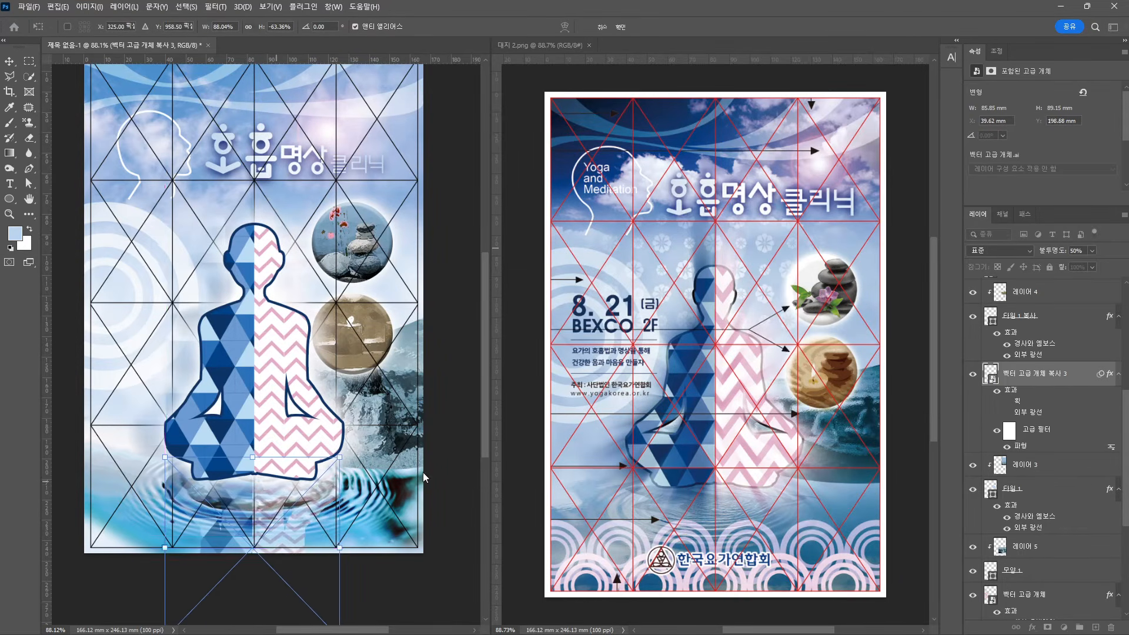
key("Return")
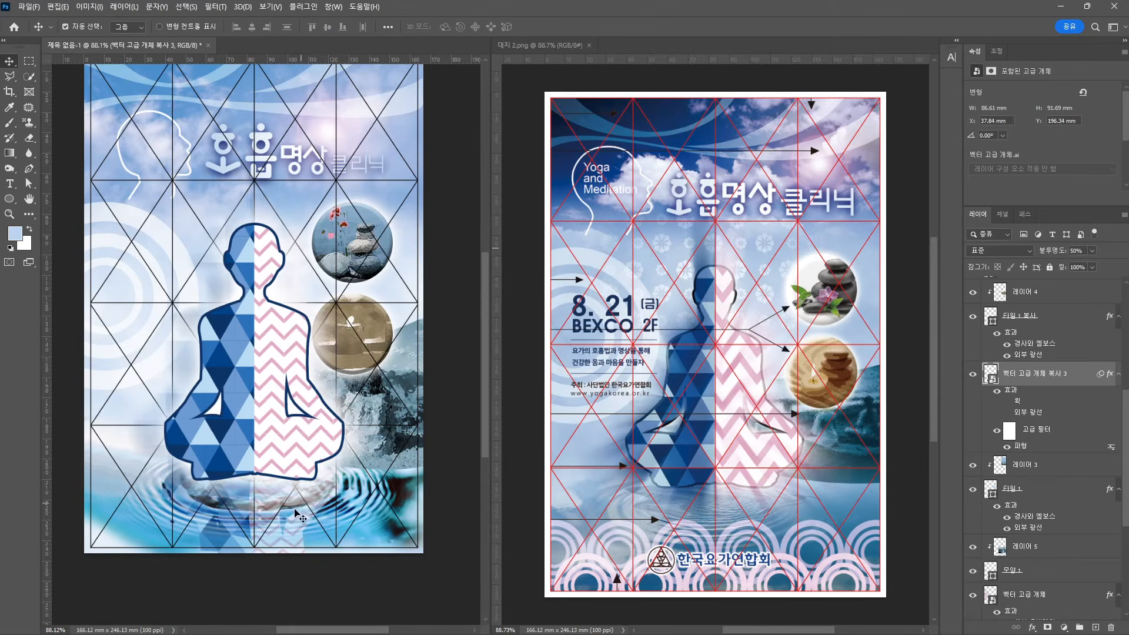
Move the upright figure and its two blurred copies higher, scale them together to about 82% and recentre them on the poster's middle line
scroll(307, 513, "down", 1)
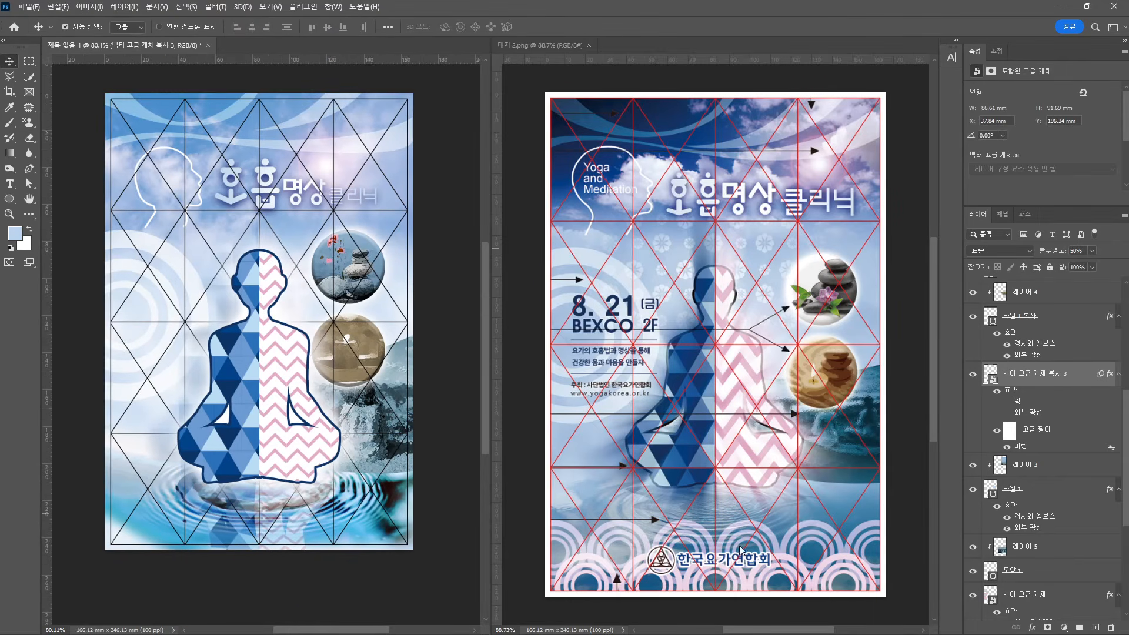
left_click_drag(277, 450, 301, 346)
key("ctrl+z")
left_click(1028, 438, "ctrl")
key("ctrl+t")
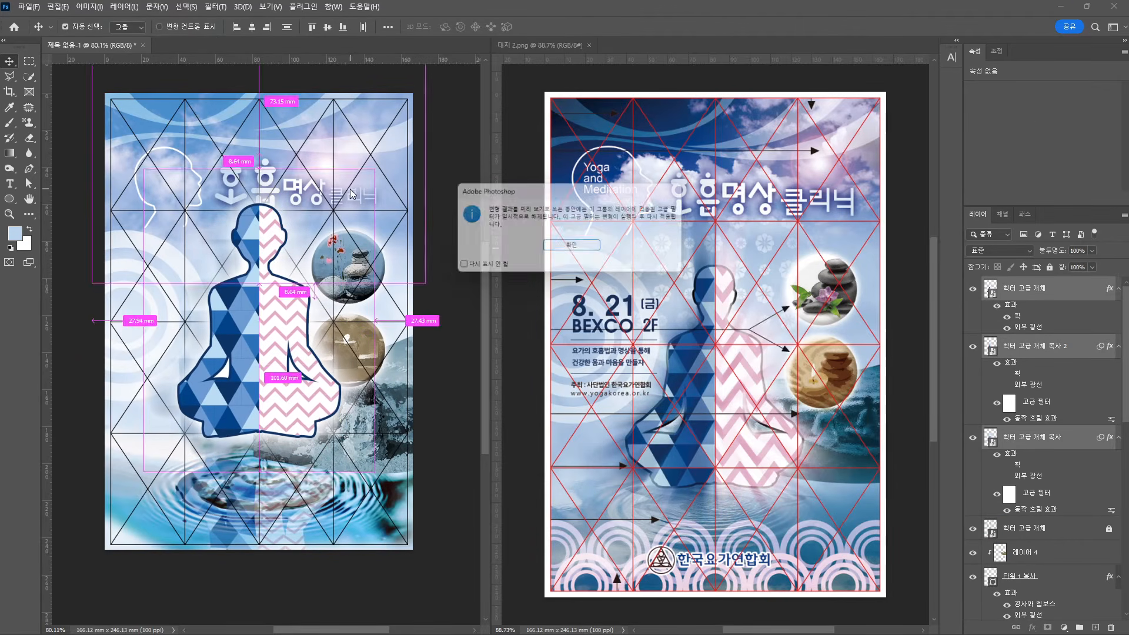
left_click(603, 251)
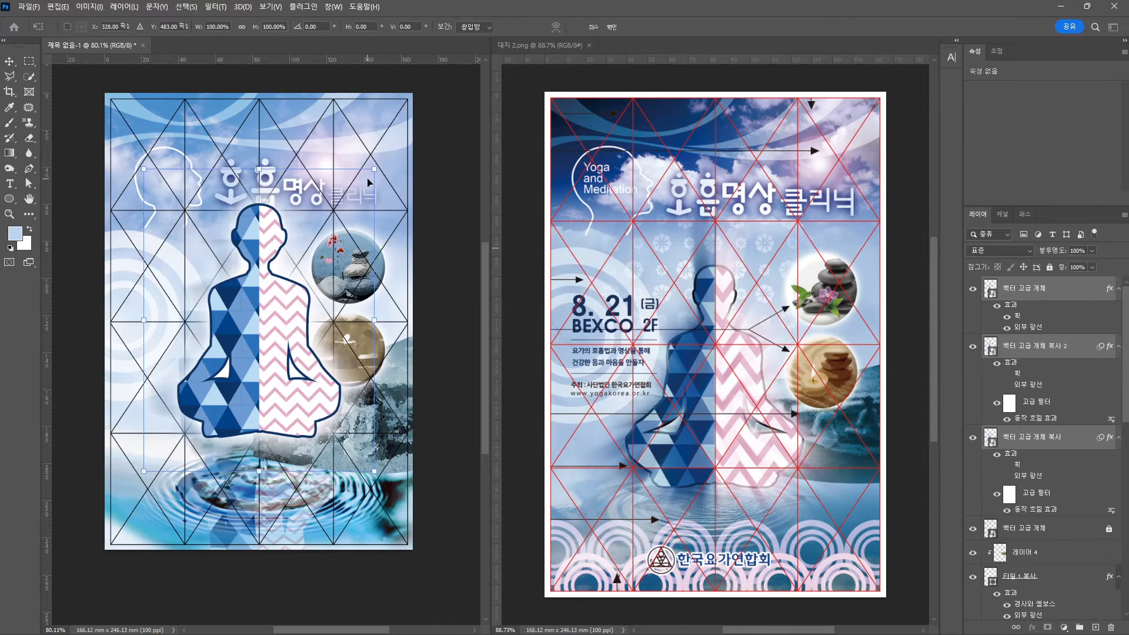
left_click_drag(373, 172, 332, 224)
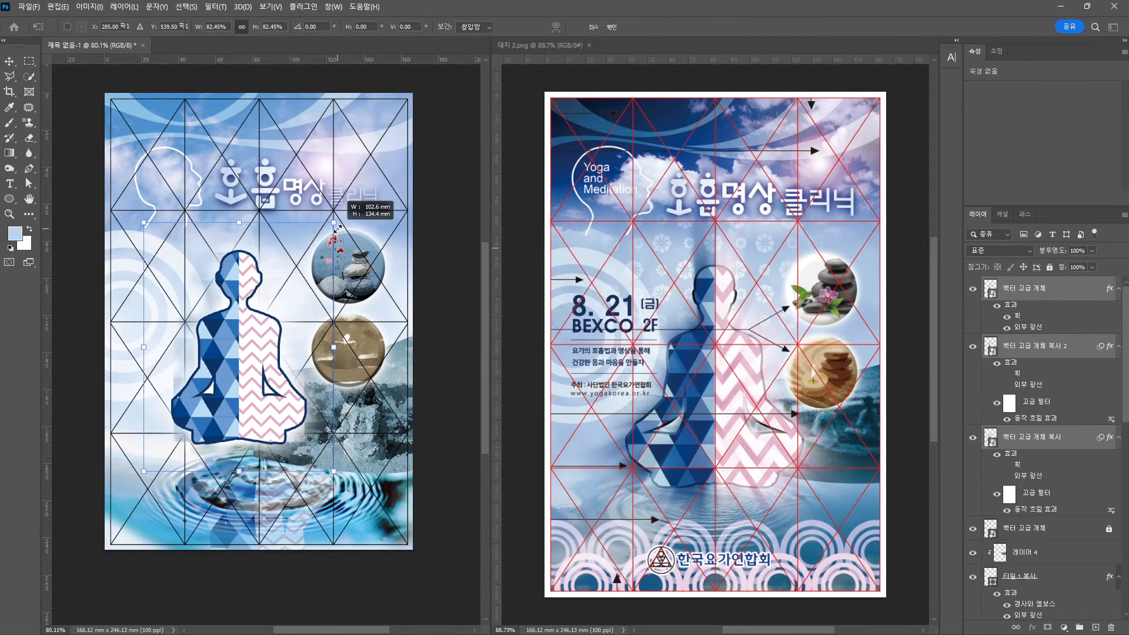
left_click_drag(223, 380, 281, 372)
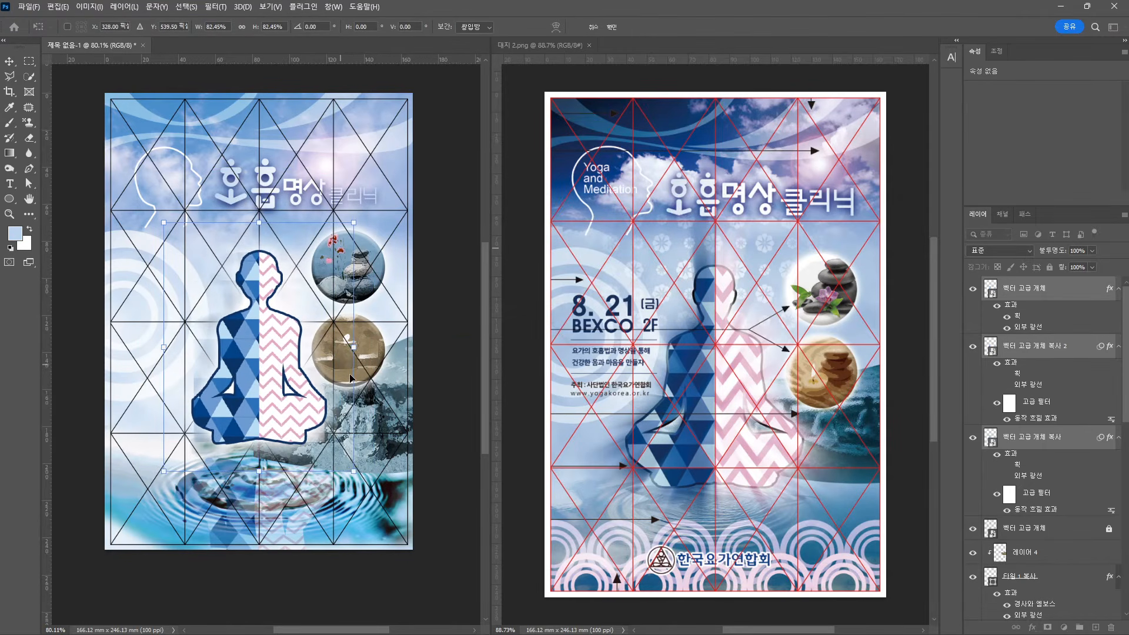
key("Return")
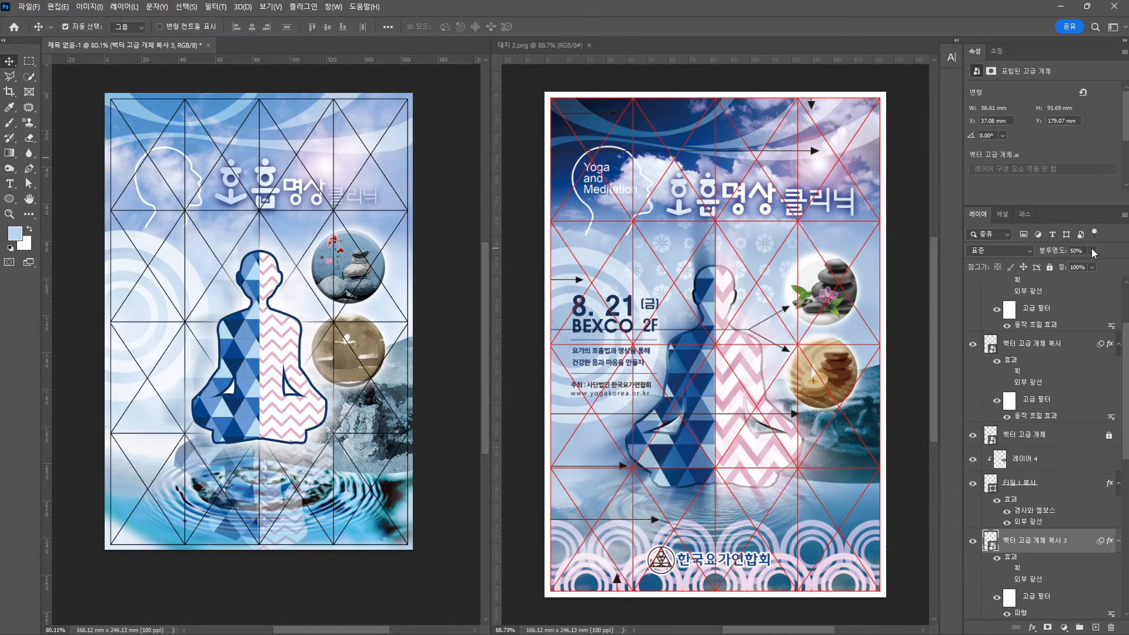
Set the flipped figure's opacity to 100% and readjust the generators and wavelength of its Wave filter
left_click_drag(1089, 265, 1119, 265)
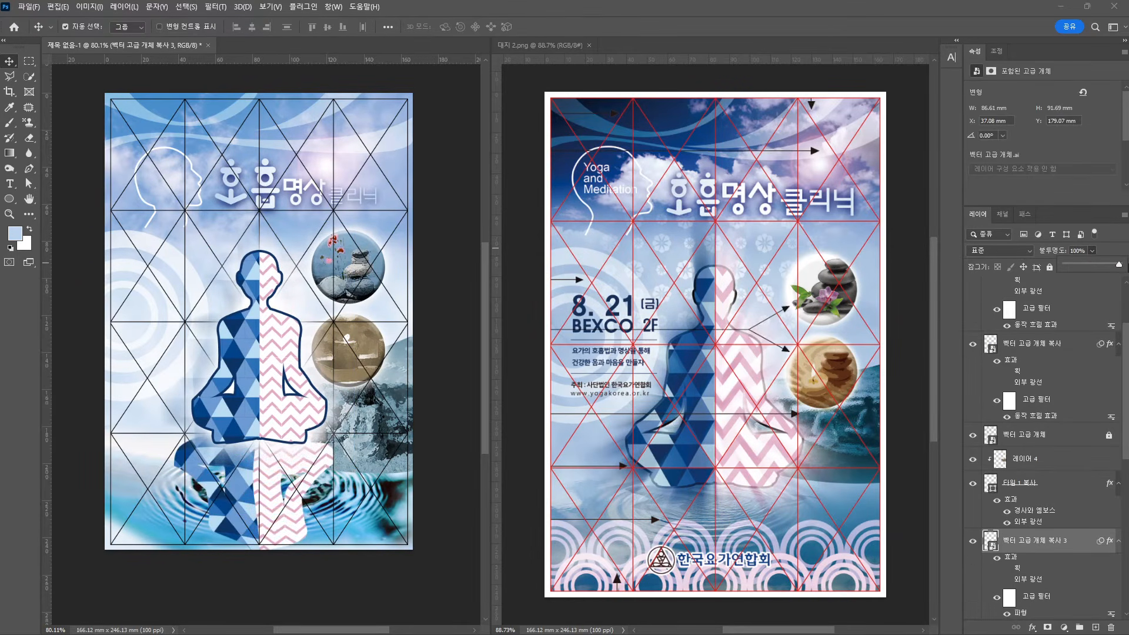
left_click(215, 6)
mouse_move(259, 229)
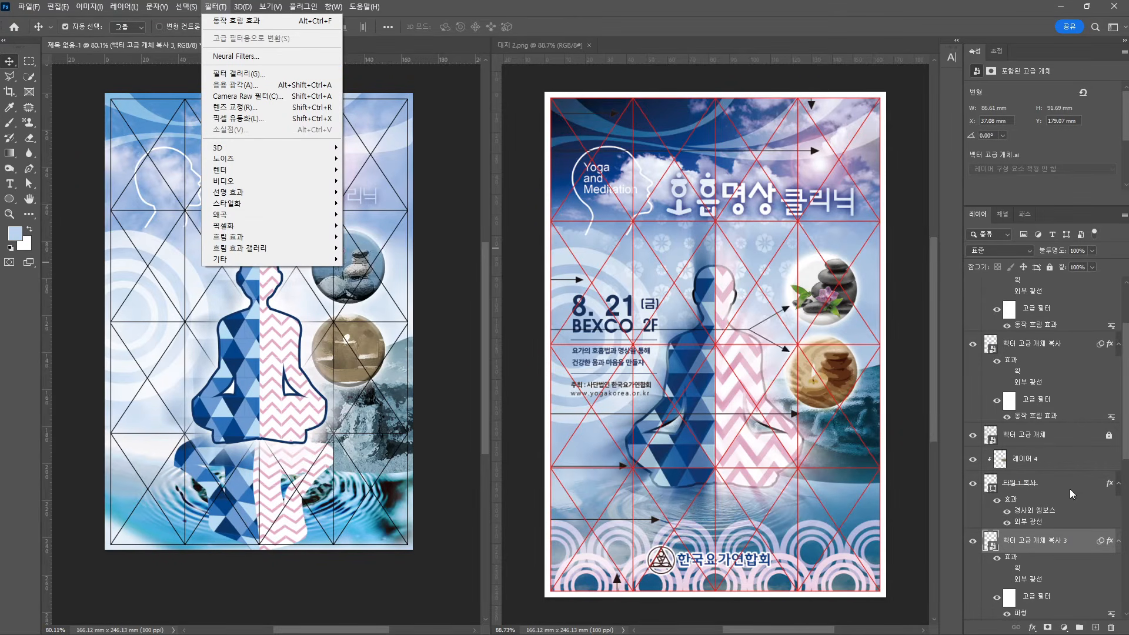
left_click(1029, 606)
double_click(1020, 614)
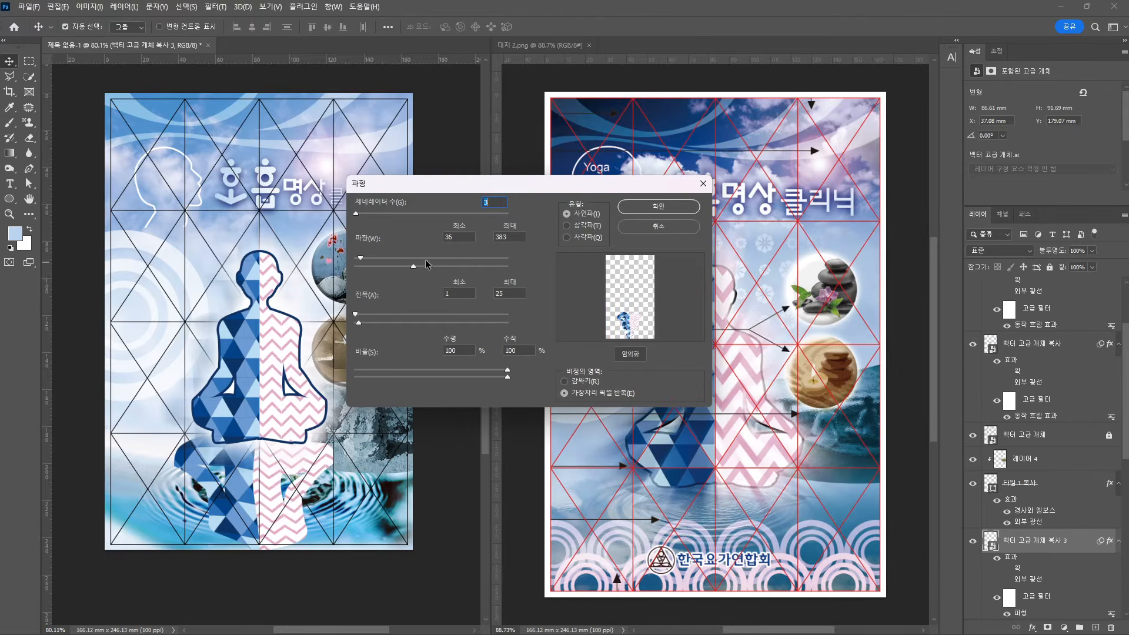
mouse_move(355, 216)
left_mouse_down()
mouse_move(366, 215)
mouse_move(357, 212)
left_mouse_up()
left_click_drag(361, 260, 404, 267)
key("Return")
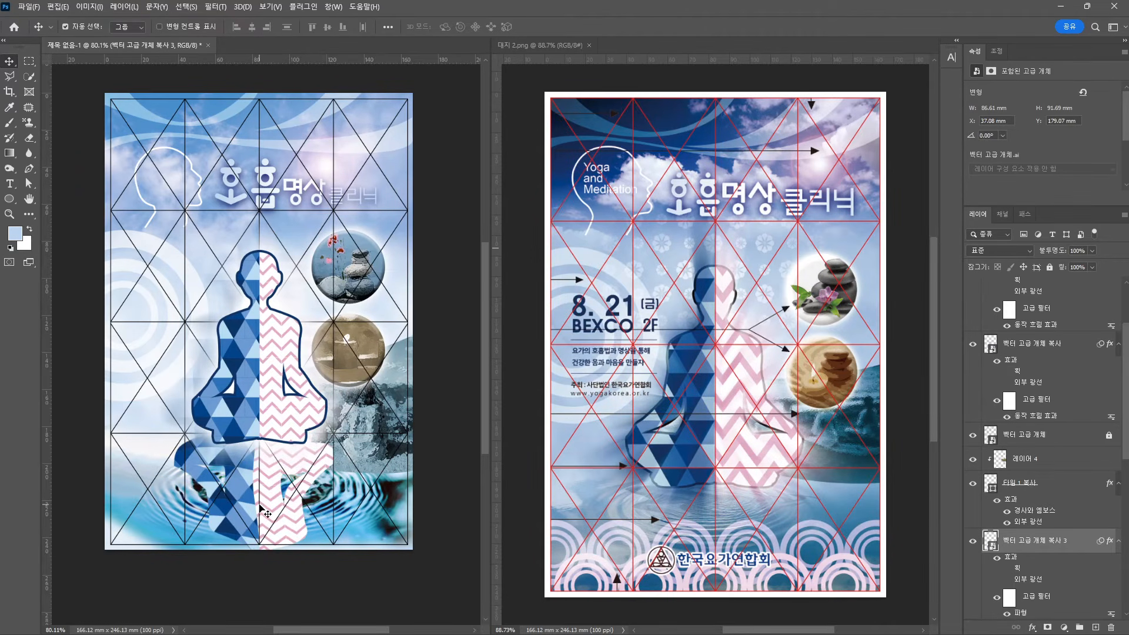
Add a layer mask to the flipped figure and fade out its lower part with a black-to-white linear gradient
left_click_drag(233, 467, 268, 484)
left_click(1047, 628)
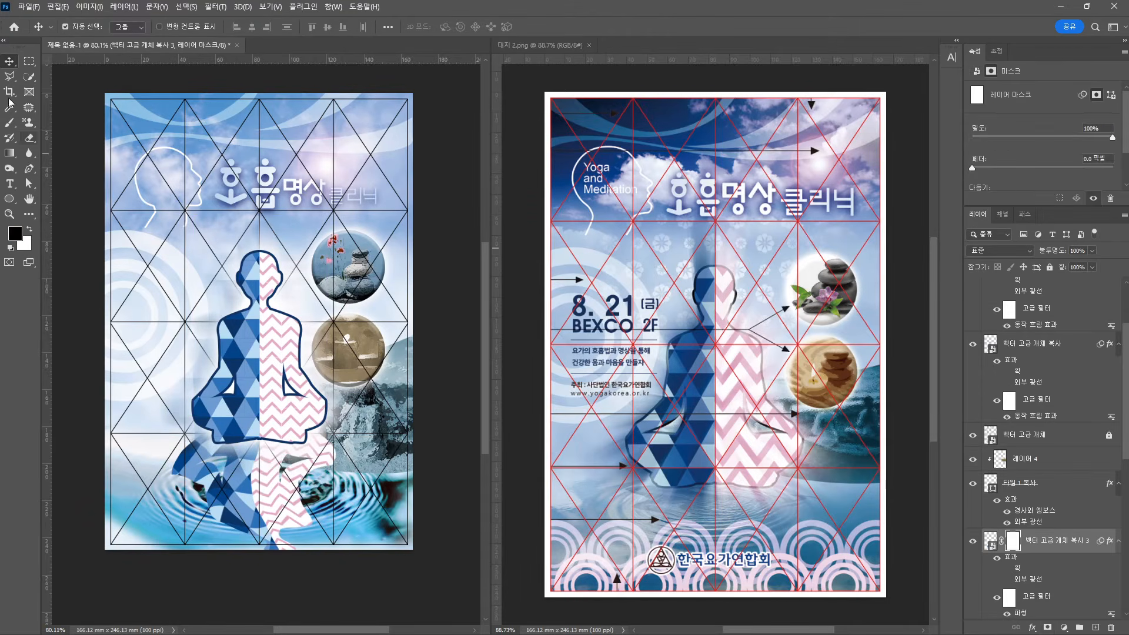
left_click(9, 153)
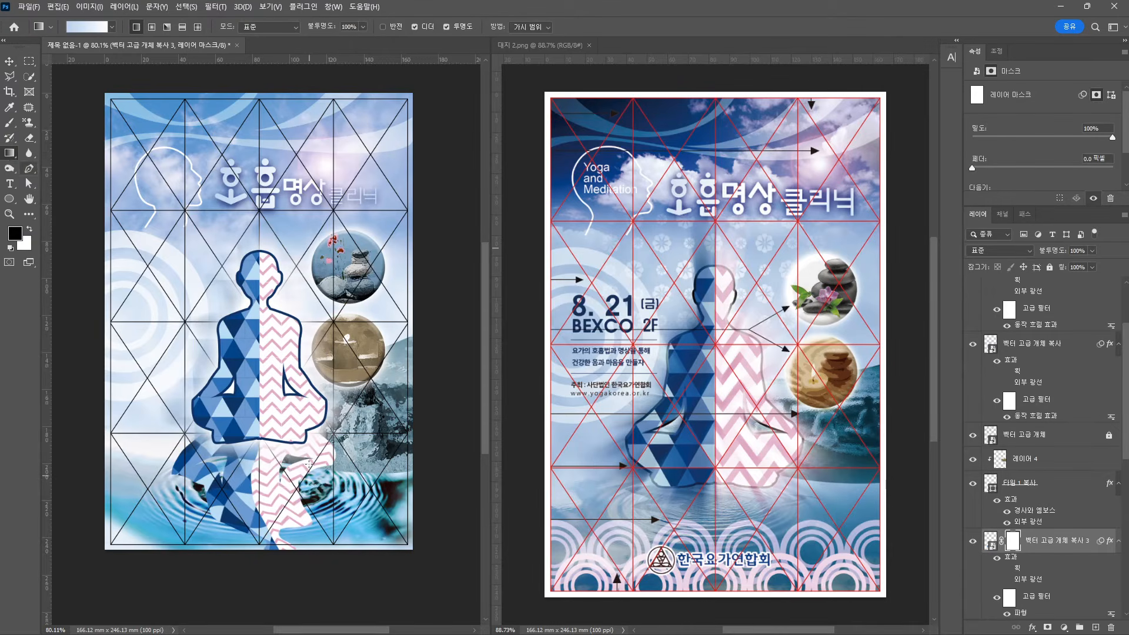
mouse_move(278, 473)
left_mouse_down()
mouse_move(278, 517)
mouse_move(259, 513)
mouse_move(257, 459)
left_mouse_up()
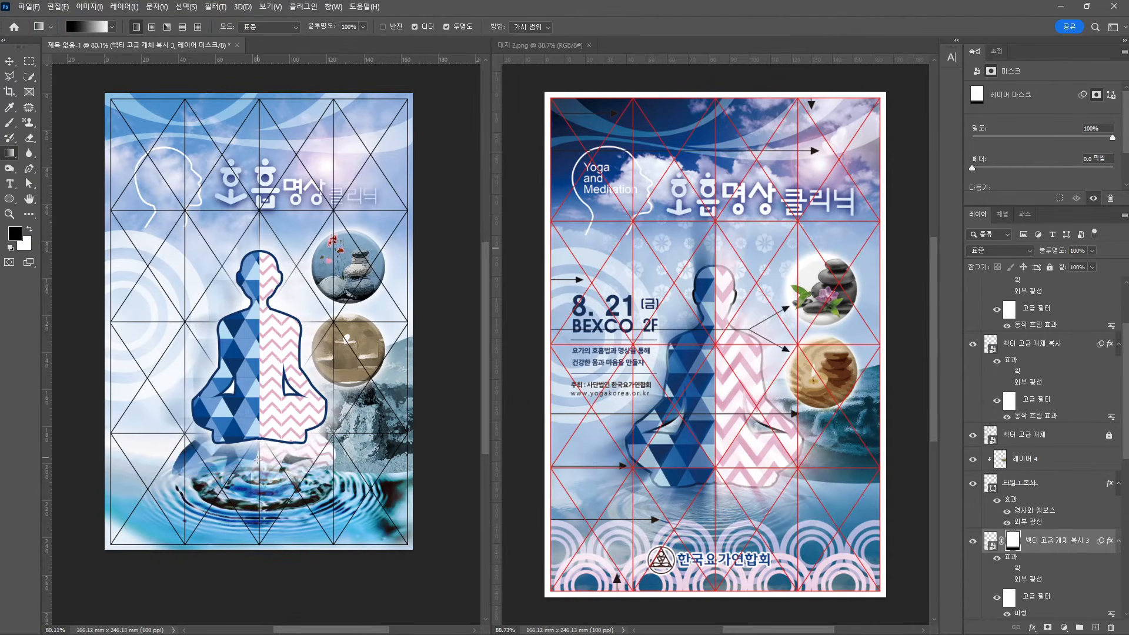
right_click(143, 86)
left_click(15, 61)
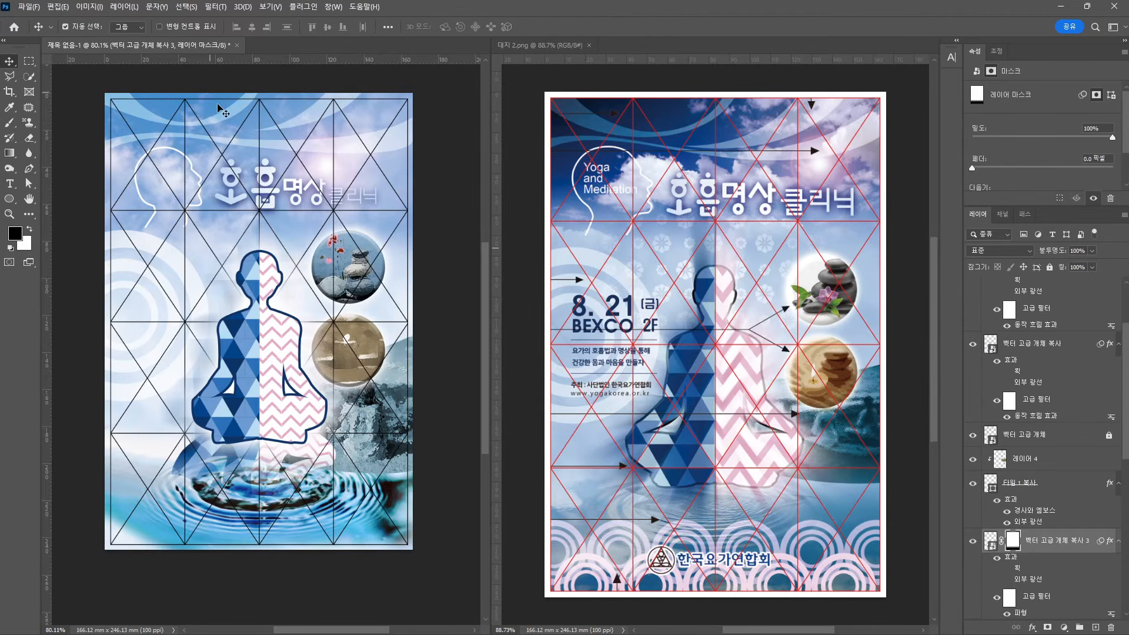
Nudge the masked reflection slightly down and right, and set its opacity to 67%
left_click(262, 473)
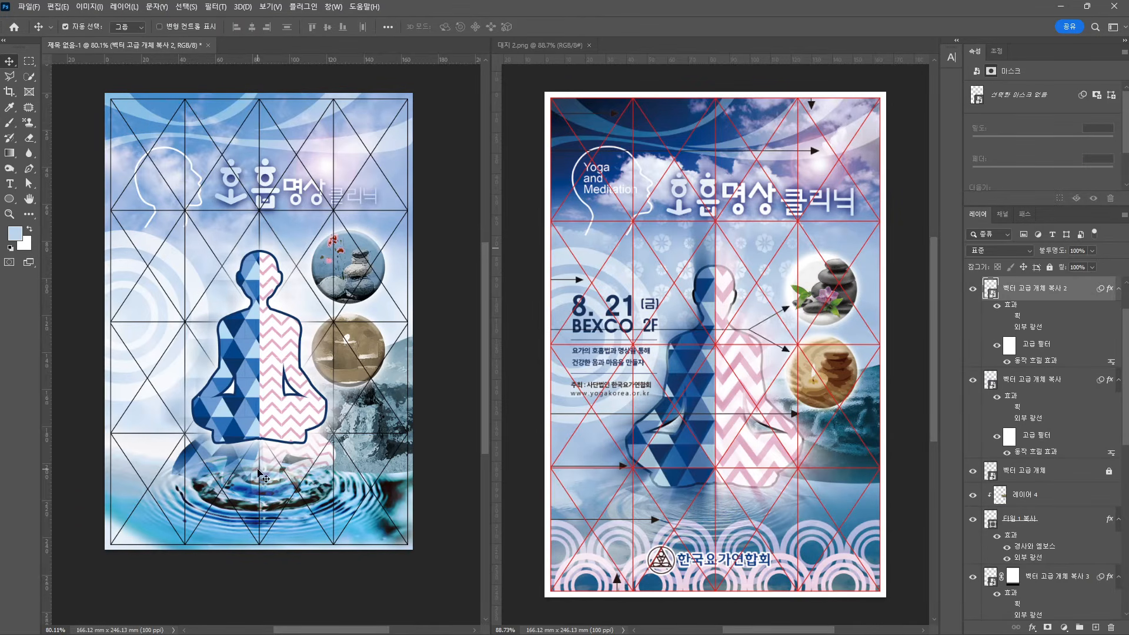
left_click(1040, 575)
key("1")
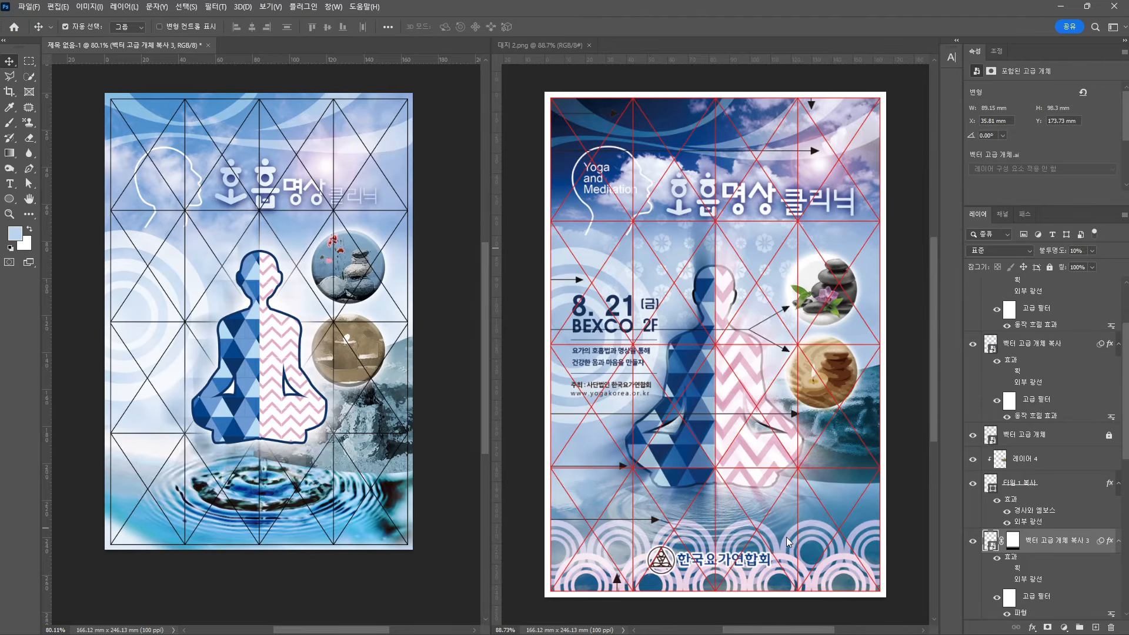
key("0")
key("Down")
key("Down")
key("Down")
key("Down")
key("Down")
key("Down")
key("Right")
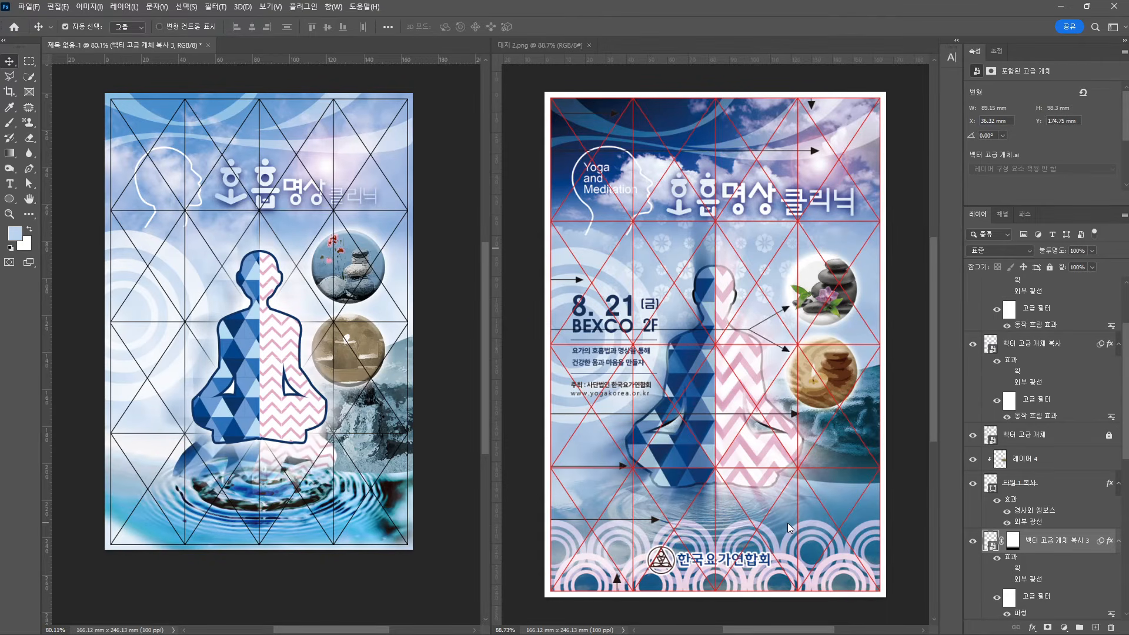
key("Down")
key("Down")
key("Down")
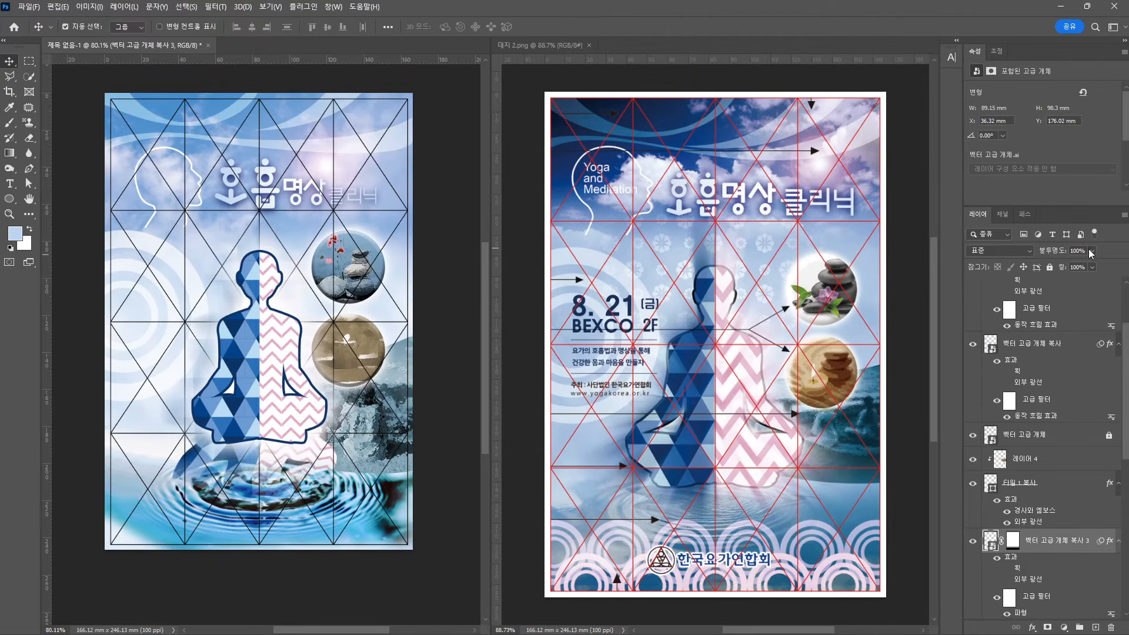
mouse_move(1069, 263)
left_mouse_down()
mouse_move(1058, 266)
mouse_move(1074, 271)
left_mouse_up()
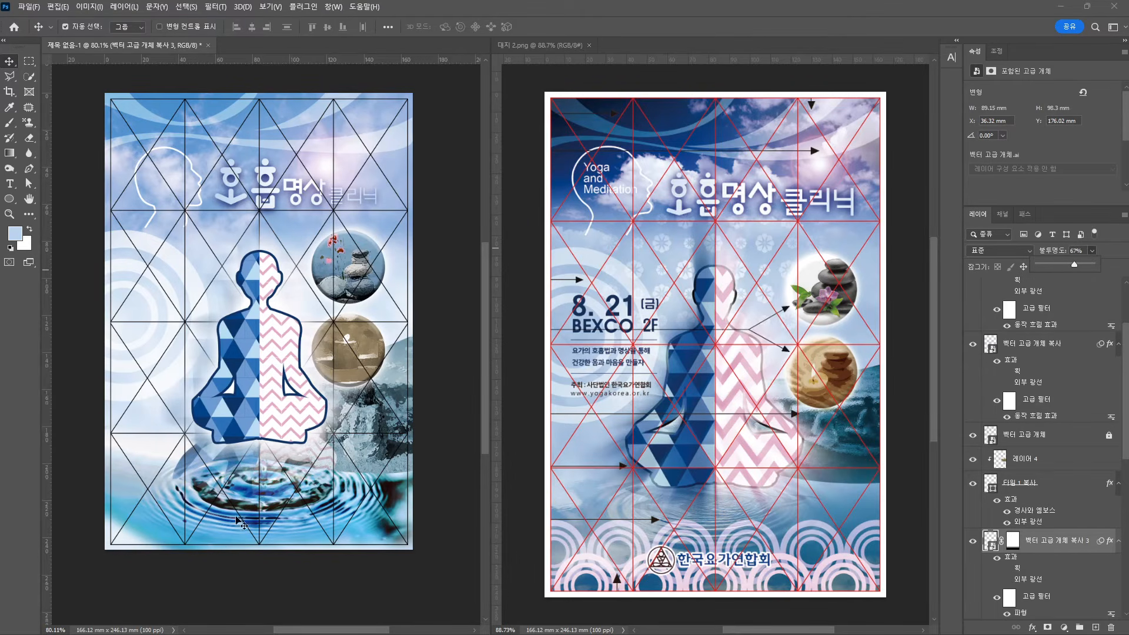
Shift the water ripple image slightly upward, and move the clipped mountain image up together with its base shape
left_click_drag(222, 538, 223, 520)
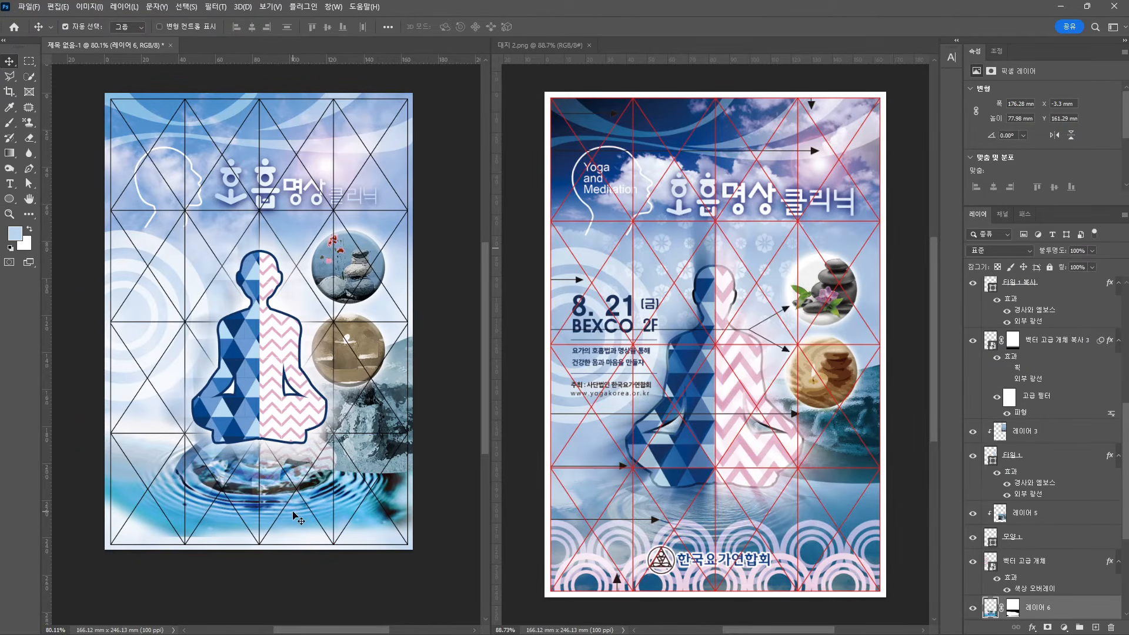
left_click(393, 446)
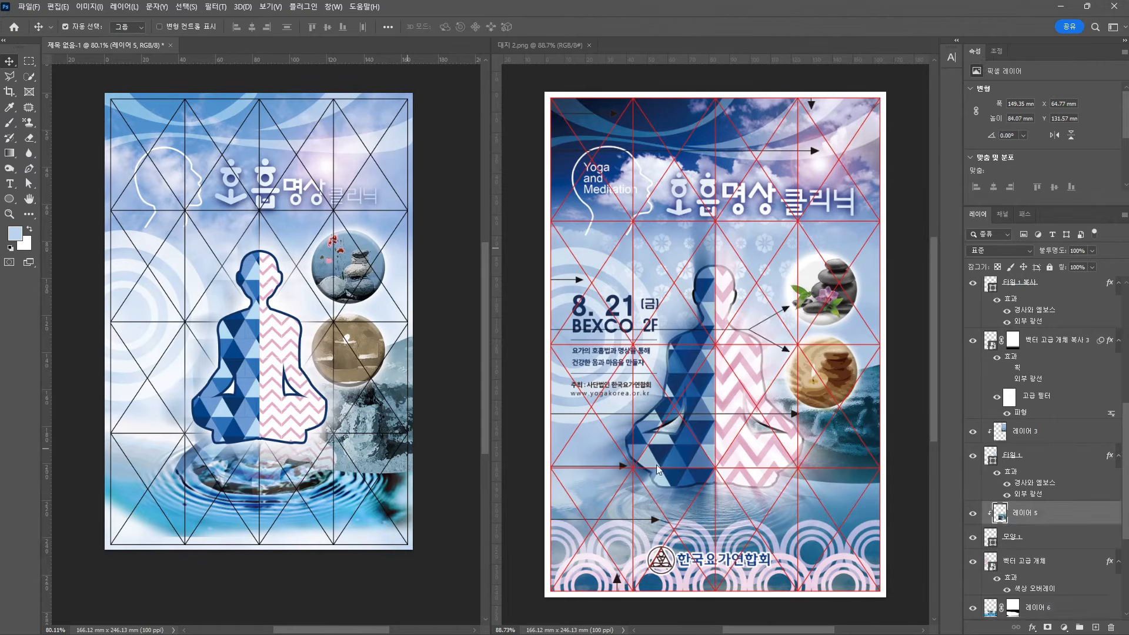
left_click(1051, 542, "shift")
left_click_drag(412, 413, 409, 393)
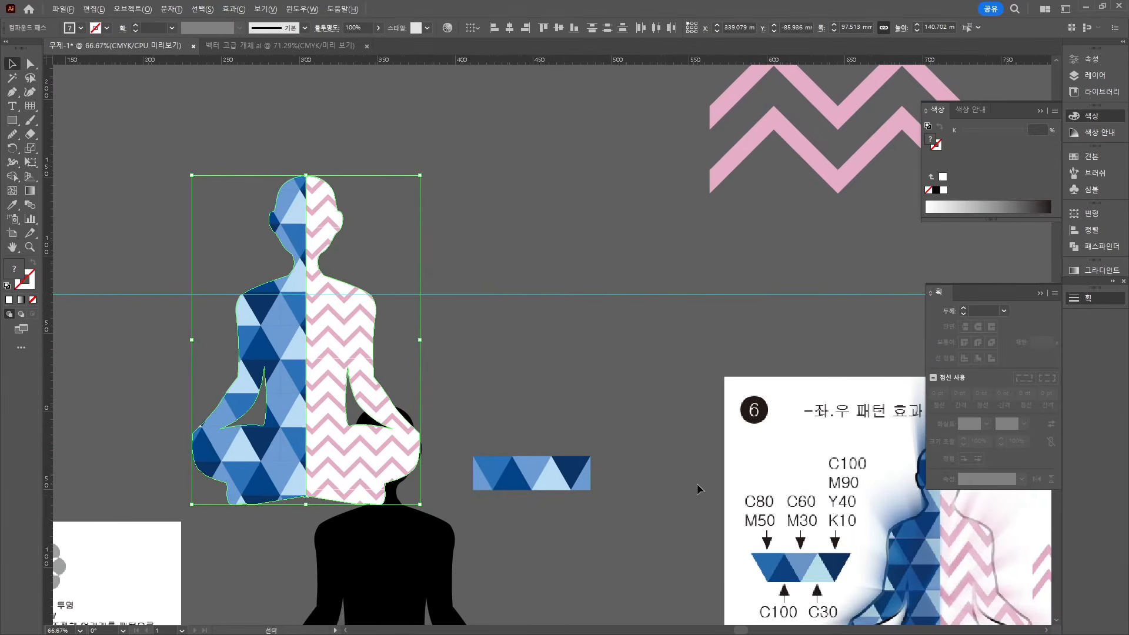
Lay out three overlapping pairs of purple and pink concentric circles along the artboard's lower edge, arranging each new pair behind the others
scroll(697, 484, "down", 5)
scroll(449, 442, "down", 3)
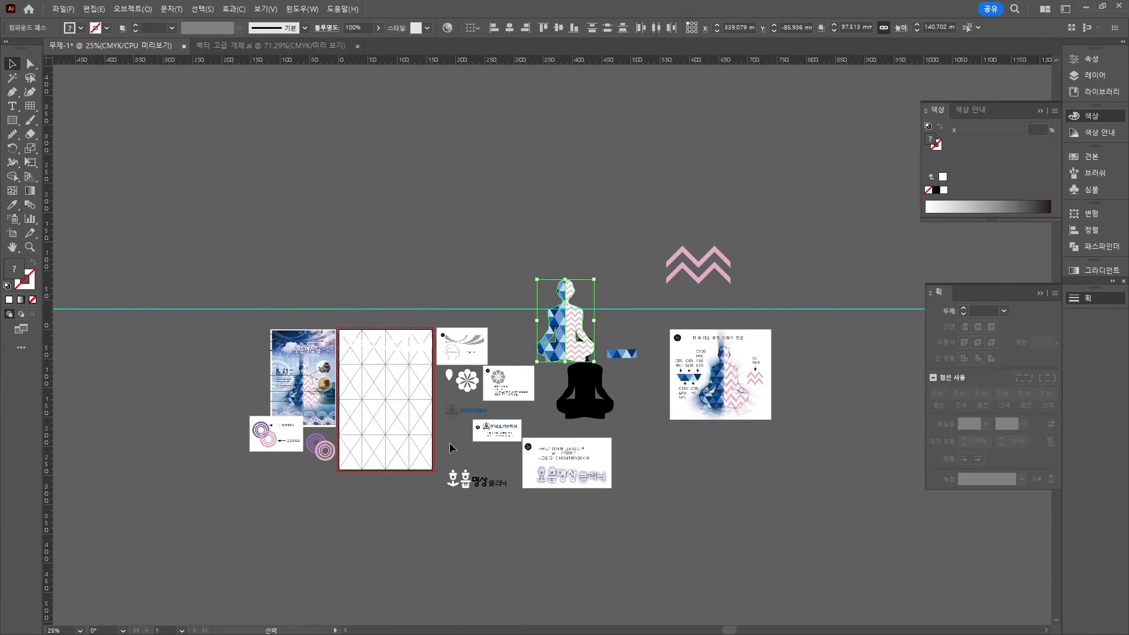
scroll(330, 495, "up", 6)
left_click_drag(336, 335, 587, 379)
right_click(507, 381)
mouse_move(561, 570)
left_click(678, 553)
right_click(586, 379)
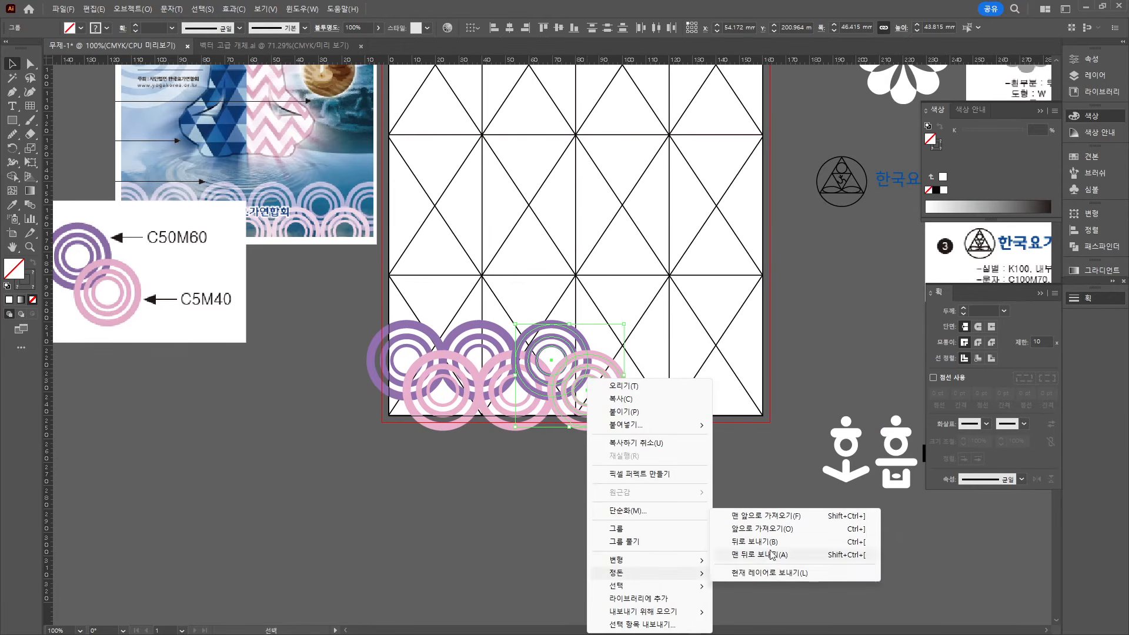
key("Escape")
Duplicate the purple and pink circle pair twice more along the border and send the copies to the back
left_click_drag(612, 387, 740, 374)
right_click(685, 382)
left_click(754, 323)
left_click(833, 363)
right_click(740, 373)
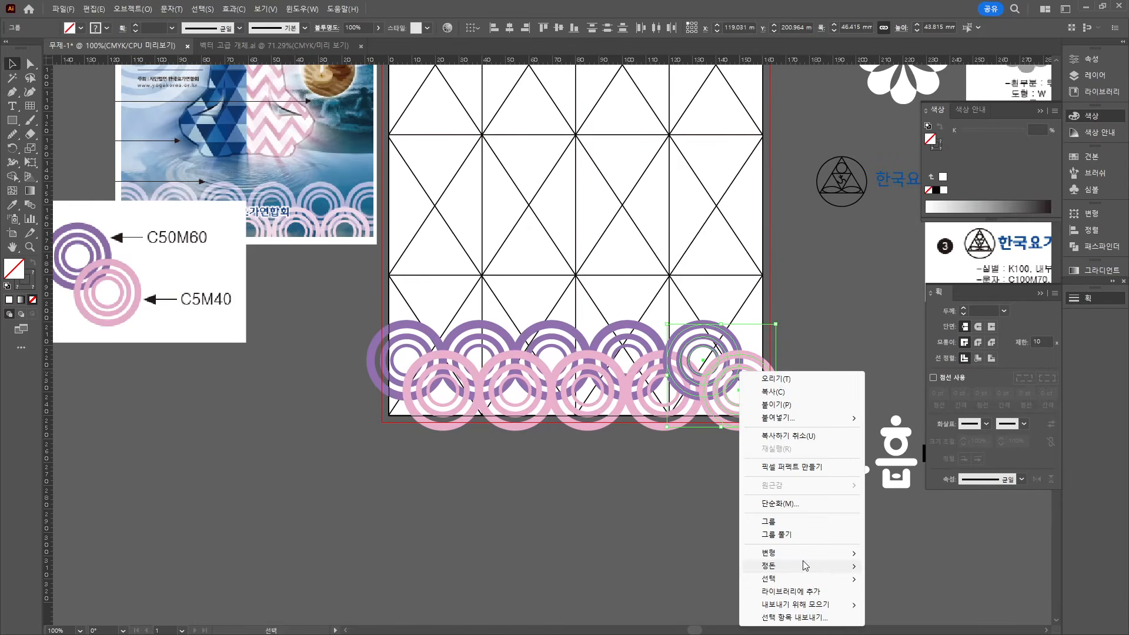
left_click(769, 565)
left_click(959, 605)
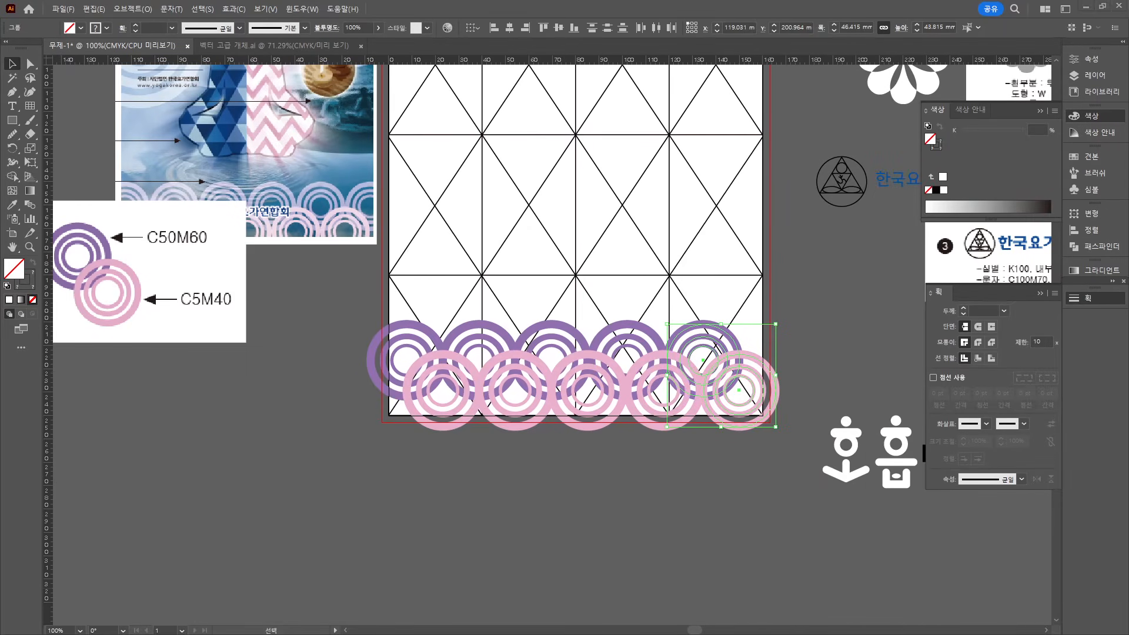
Duplicate a purple concentric circle to finish the far end of the border's upper row and send it to the back
left_click_drag(717, 329, 792, 334)
right_click(789, 331)
mouse_move(823, 538)
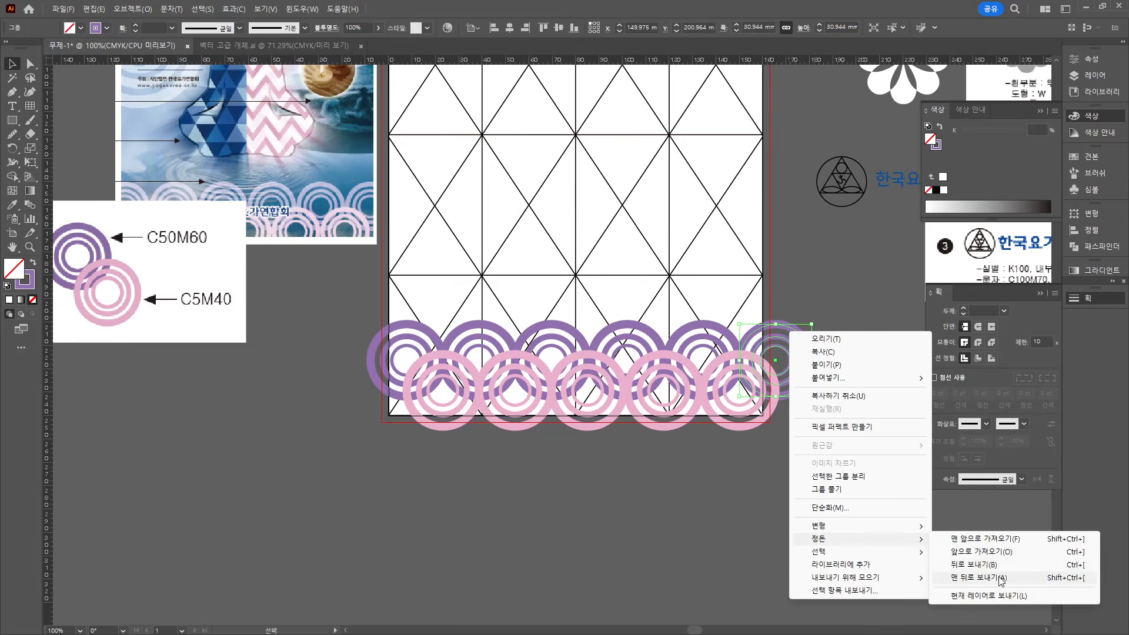
left_click(999, 576)
Paste the whole circle border into the Photoshop poster as a smart object, enlarged to about 192 mm wide along the lower edge
left_click_drag(328, 312, 826, 446)
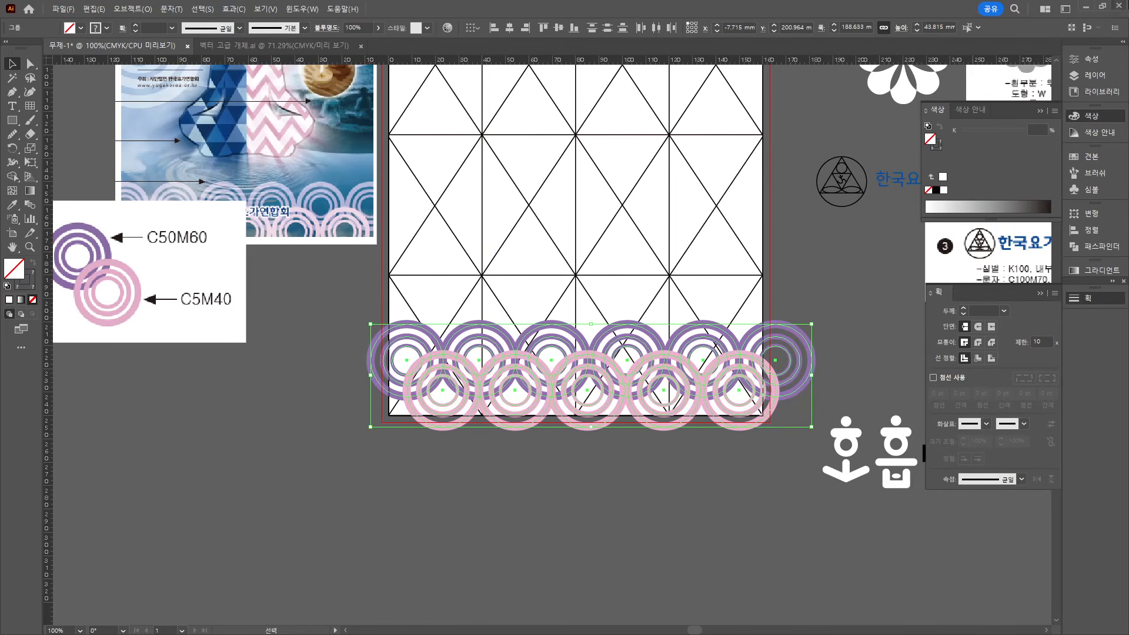
left_click(1084, 7)
key("ctrl+v")
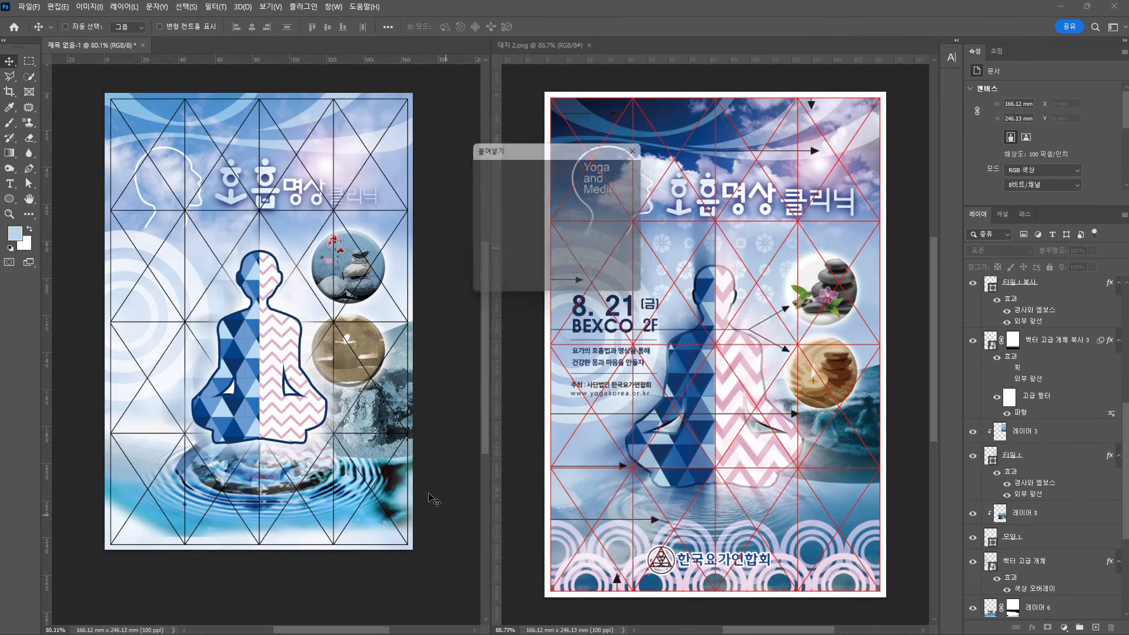
left_click(622, 175)
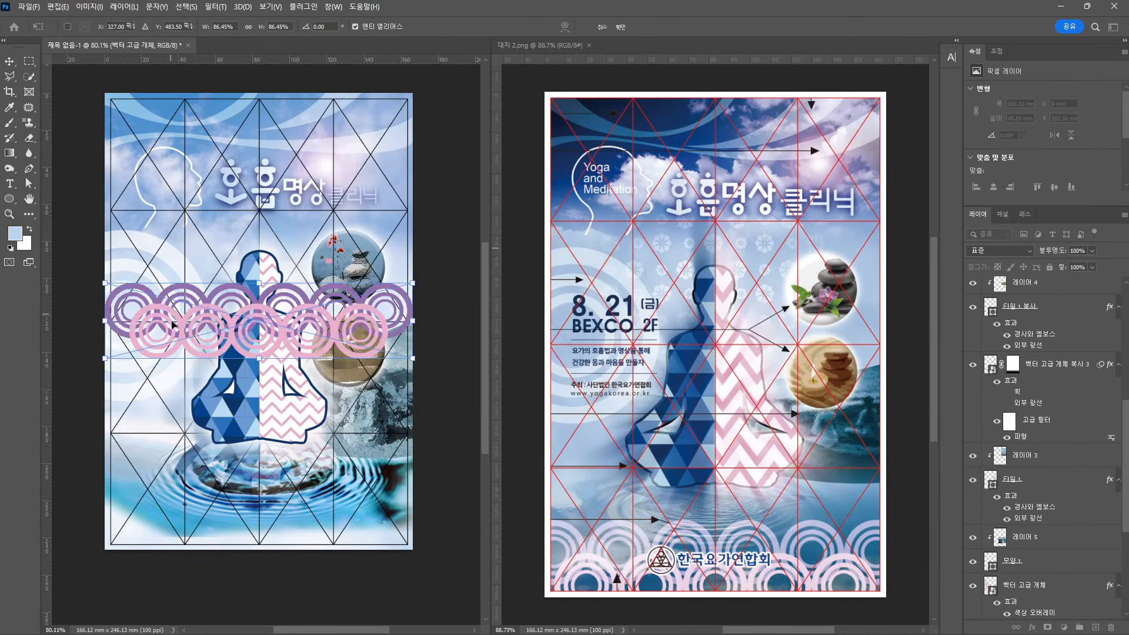
left_click_drag(170, 327, 170, 533)
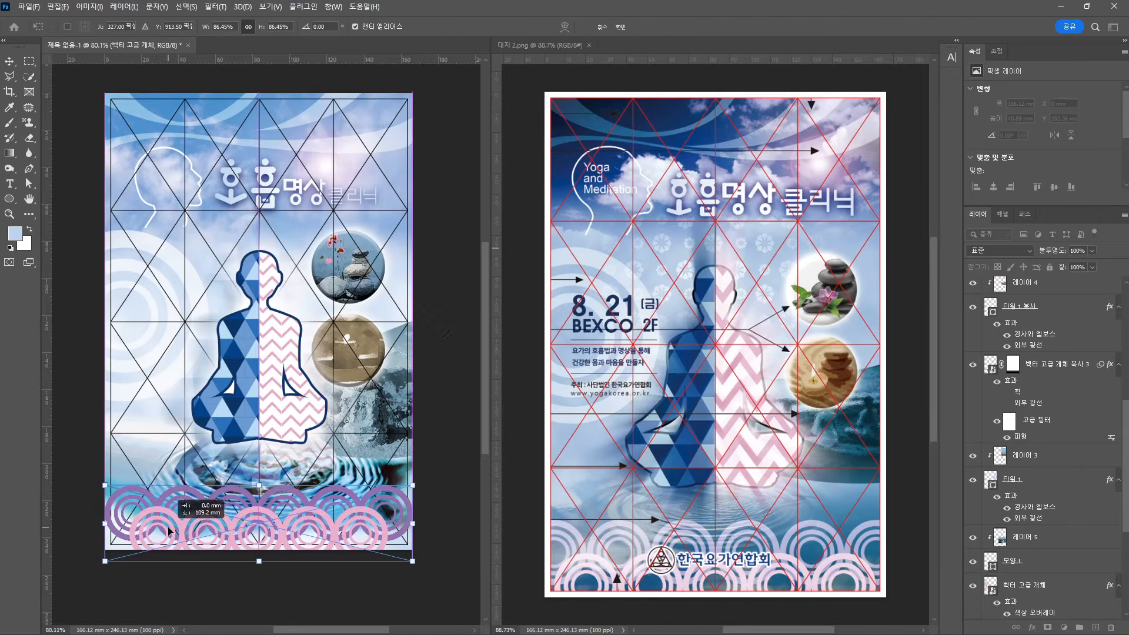
left_click_drag(413, 485, 447, 477)
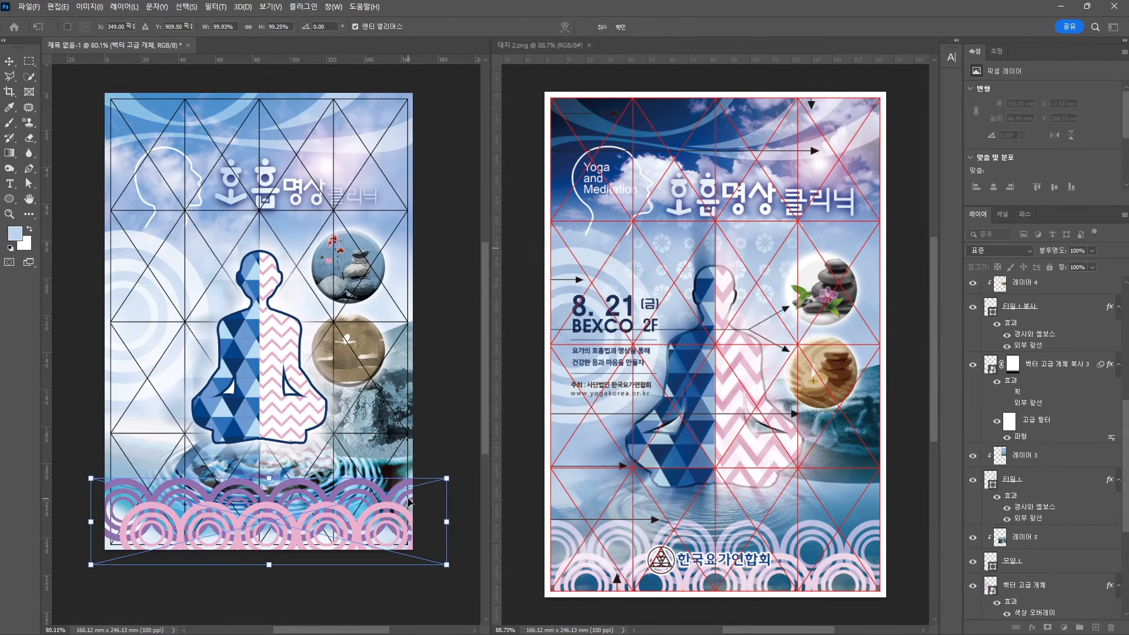
key("Return")
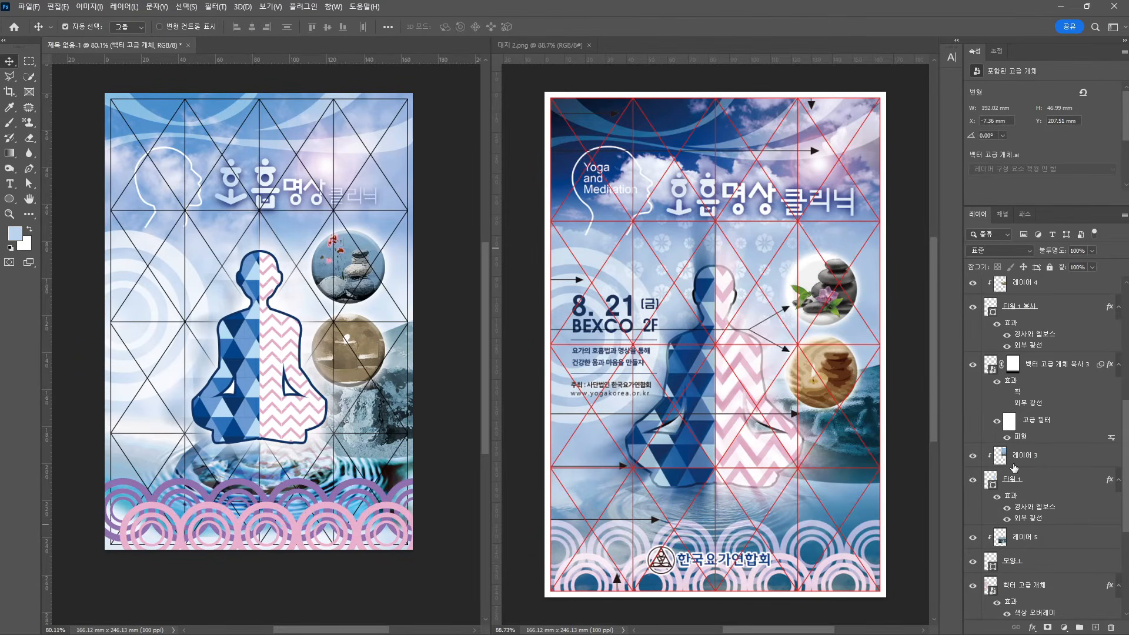
Set the circle border layer to Screen blend mode at 100% opacity
left_click(999, 251)
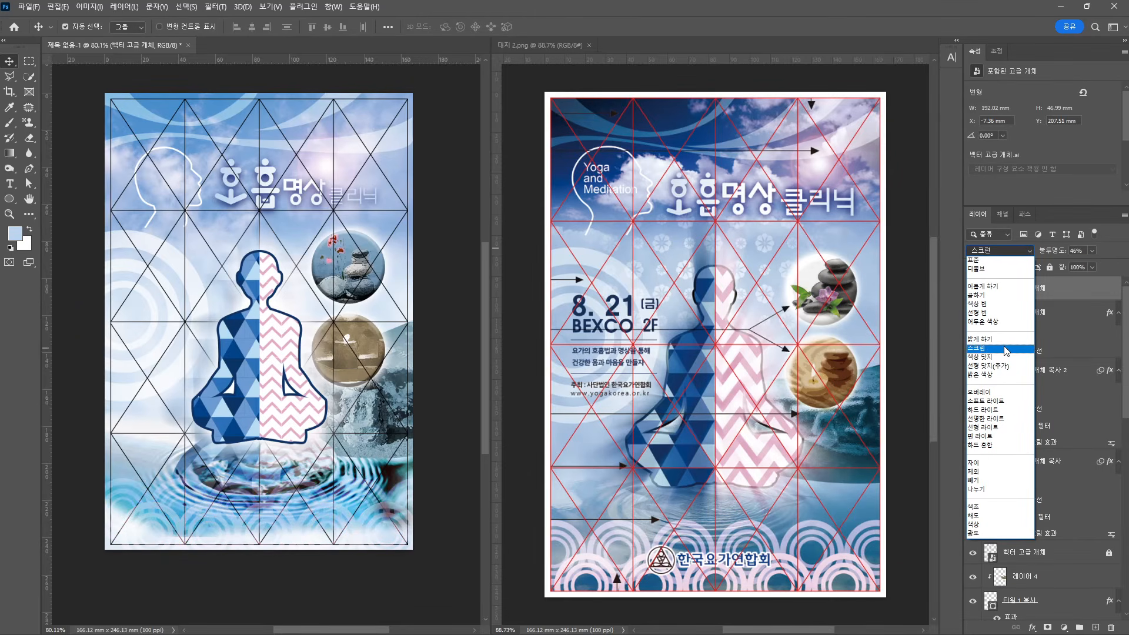
left_click(1006, 351)
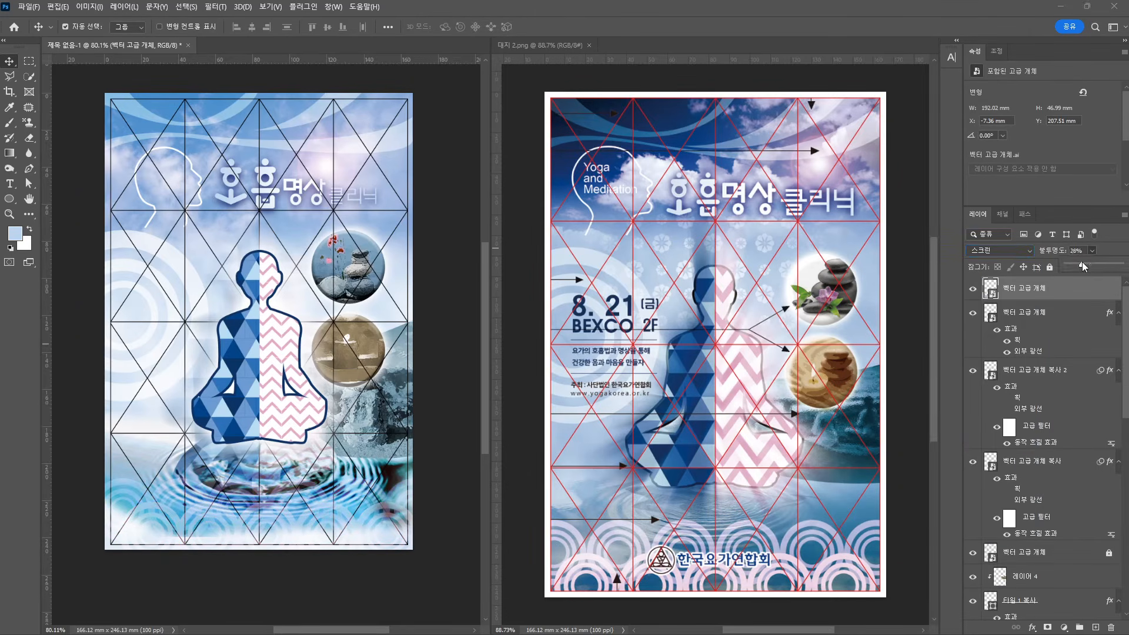
left_click_drag(1092, 250, 1121, 254)
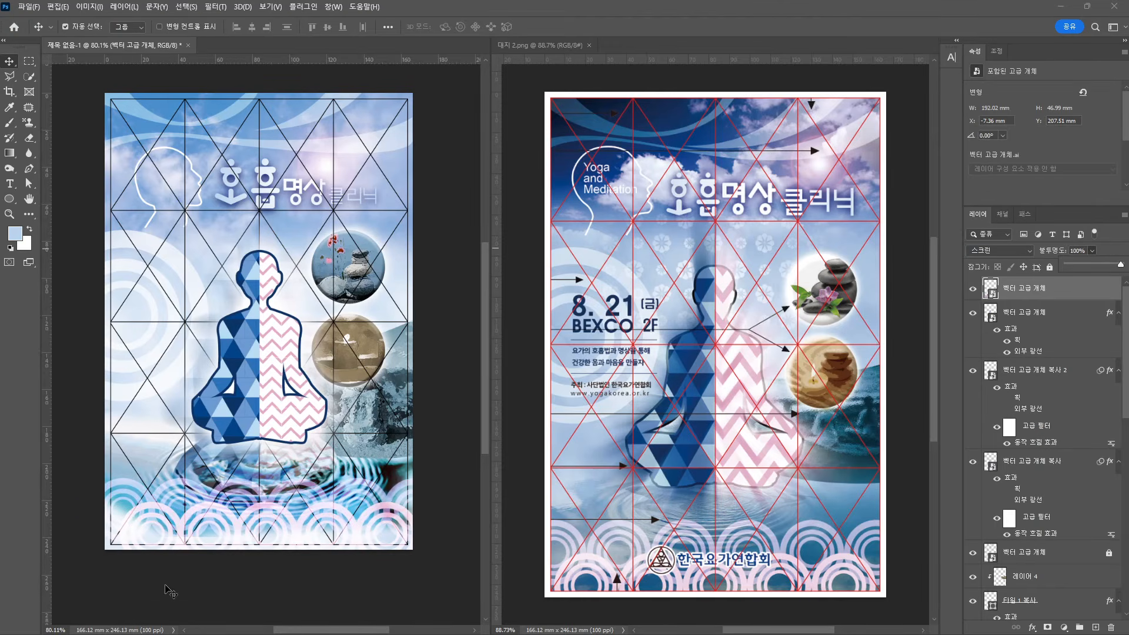
Switch to Illustrator and set the logo text 한국요가연합회 in the font HY헤드라인M
left_click(242, 579)
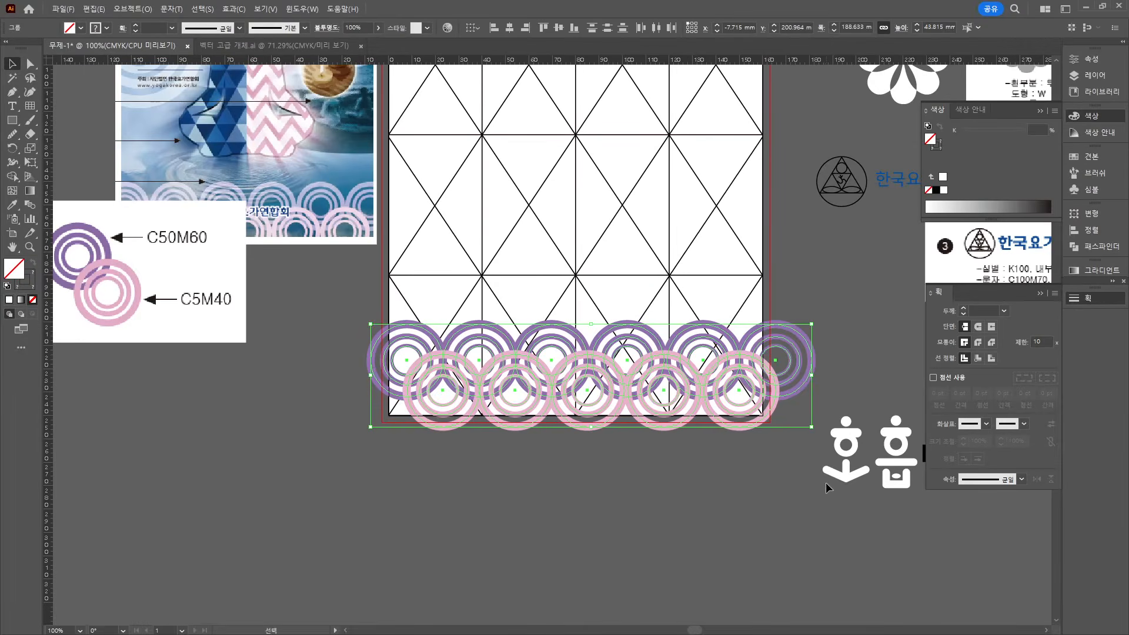
scroll(344, 153, "right", 10)
left_click_drag(310, 163, 491, 188)
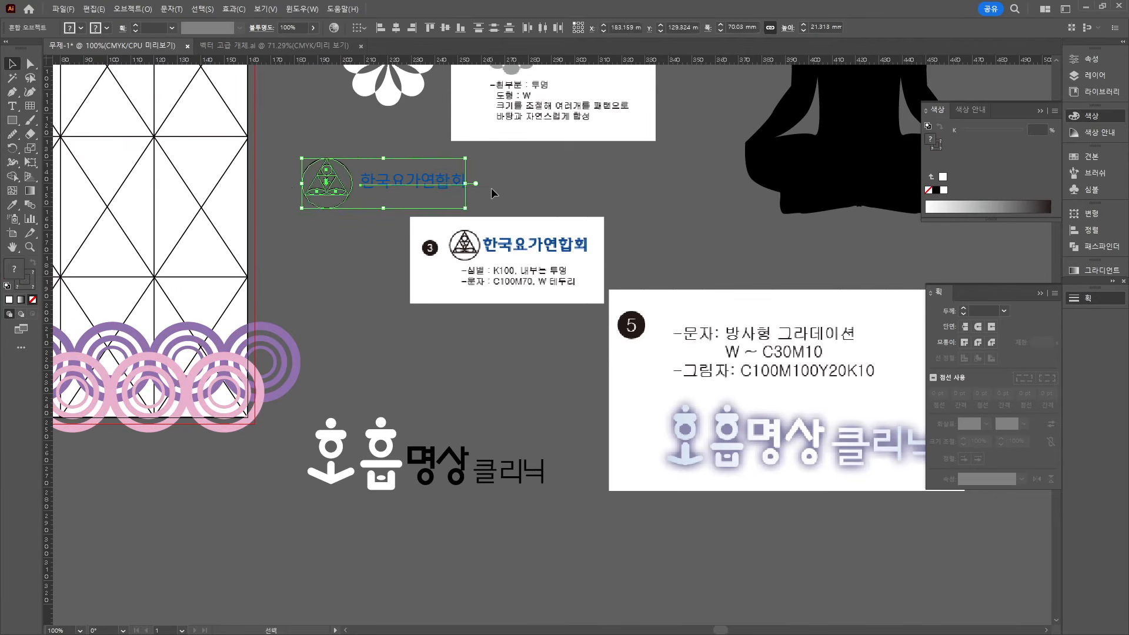
left_click(491, 189)
double_click(436, 187)
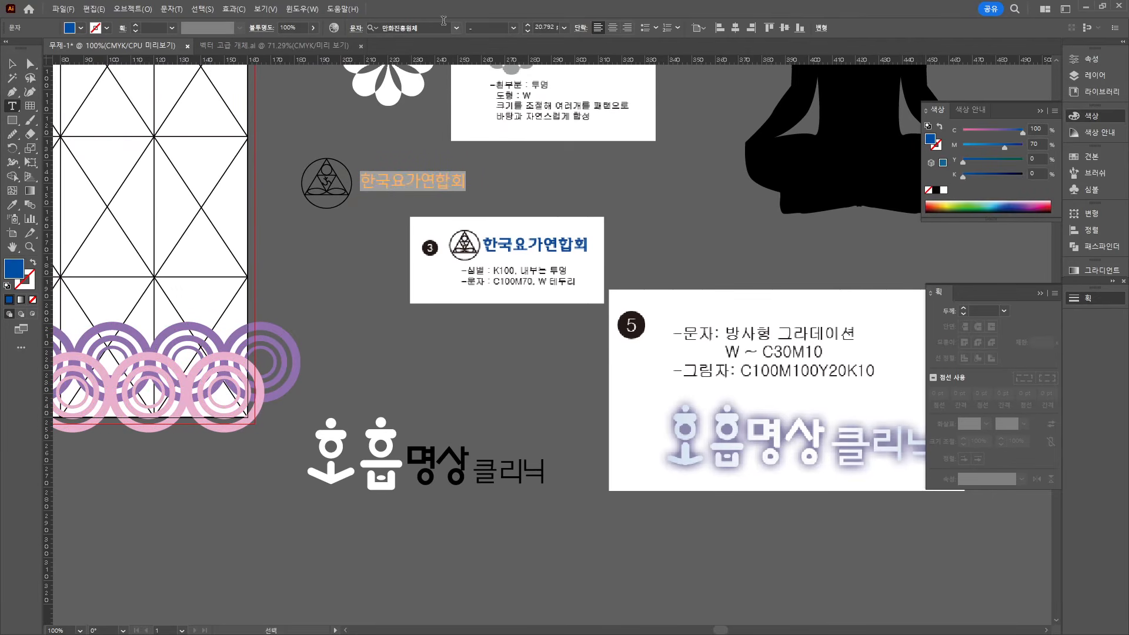
left_click(446, 27)
type("ㅎㅔ드")
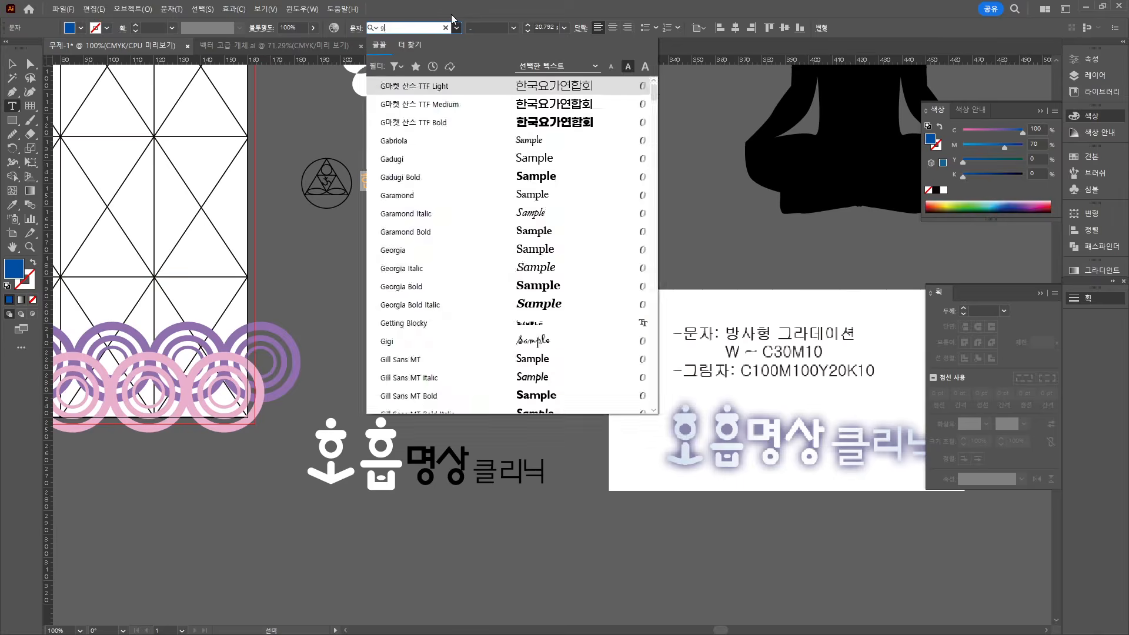
key("Return")
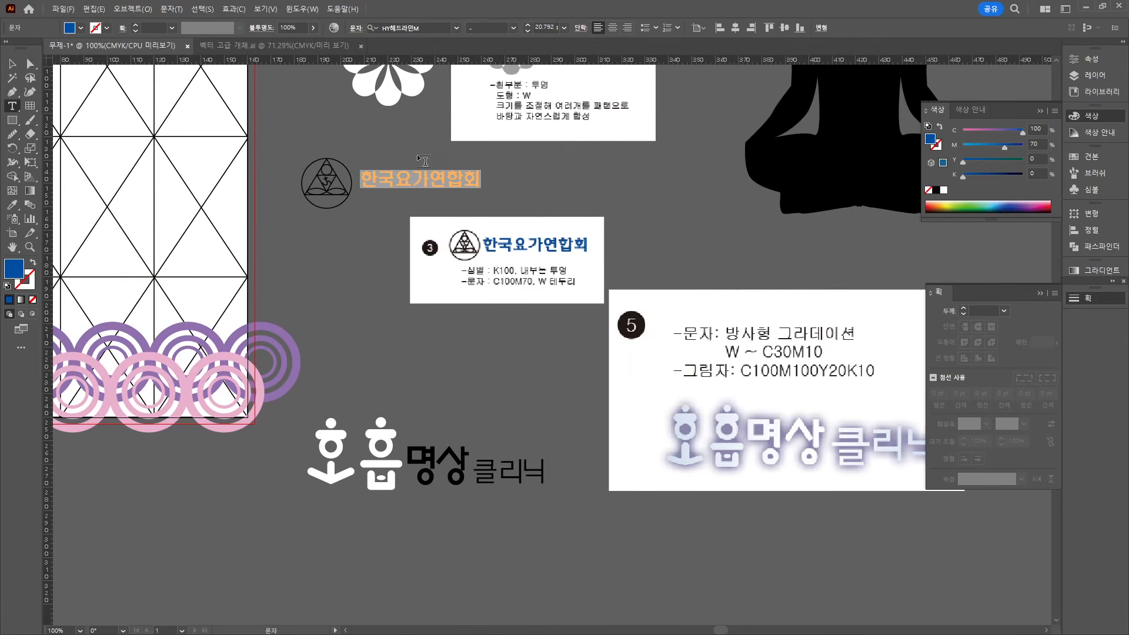
key("Escape")
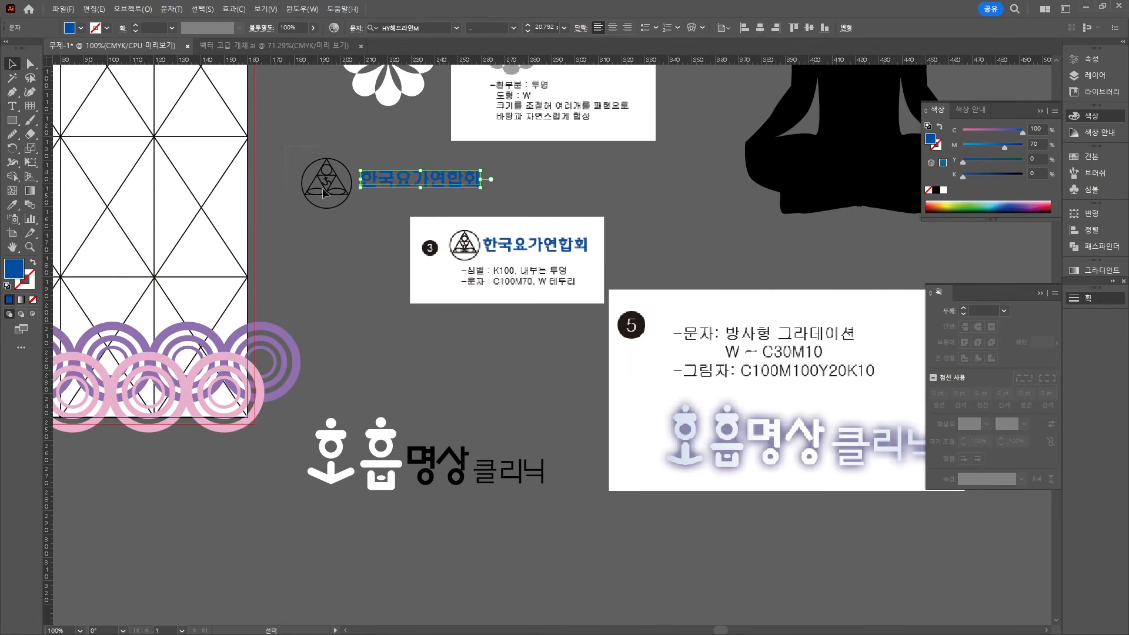
Set the stroke weight of the logo's circular symbol to 2 pt
left_click_drag(323, 188, 349, 217)
left_click(160, 27)
type("2")
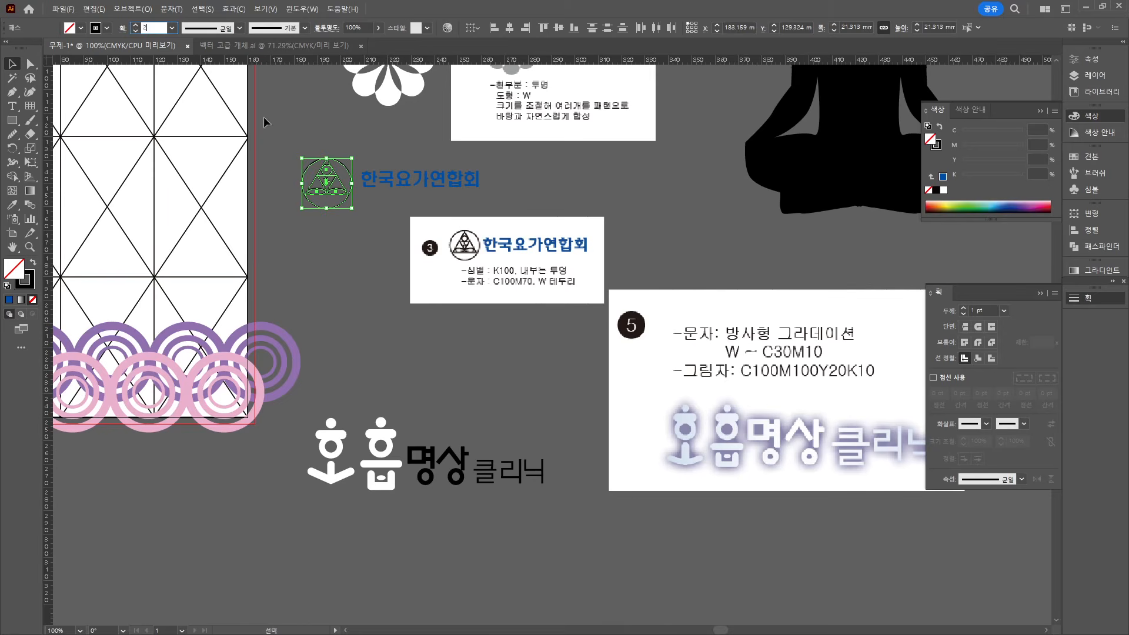
key("Return")
left_click(391, 145)
left_click_drag(305, 152, 313, 156)
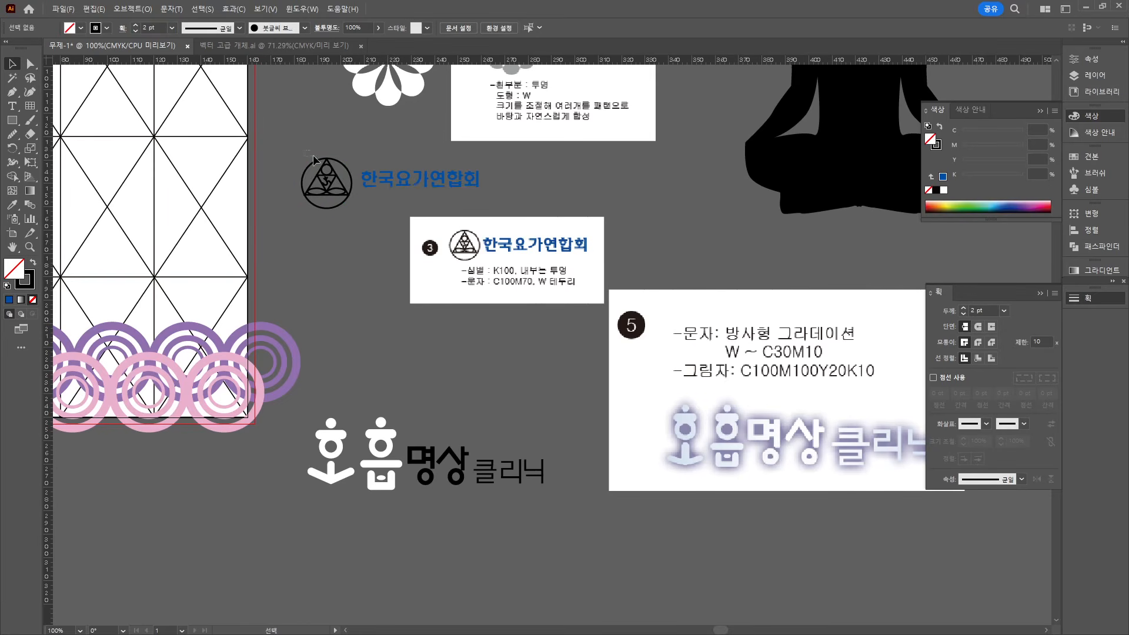
Enlarge the text 한국요가연합회 and position it beside the symbol so the whole logo spans about 93 mm
left_click(408, 176)
left_click_drag(481, 187, 501, 200)
left_click_drag(476, 186, 492, 187)
left_click(356, 244)
Paste the symbol and text logo into the Photoshop poster as a smart object and place it over the circle border
left_click_drag(286, 143, 383, 220)
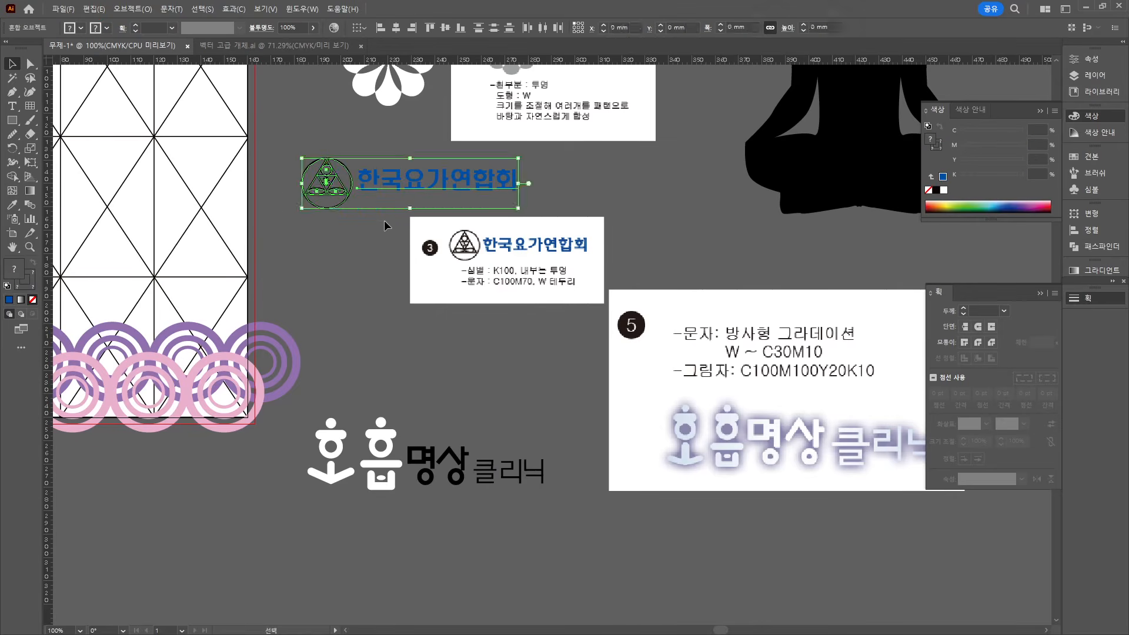
key("ctrl+c")
left_click(1085, 6)
key("ctrl+v")
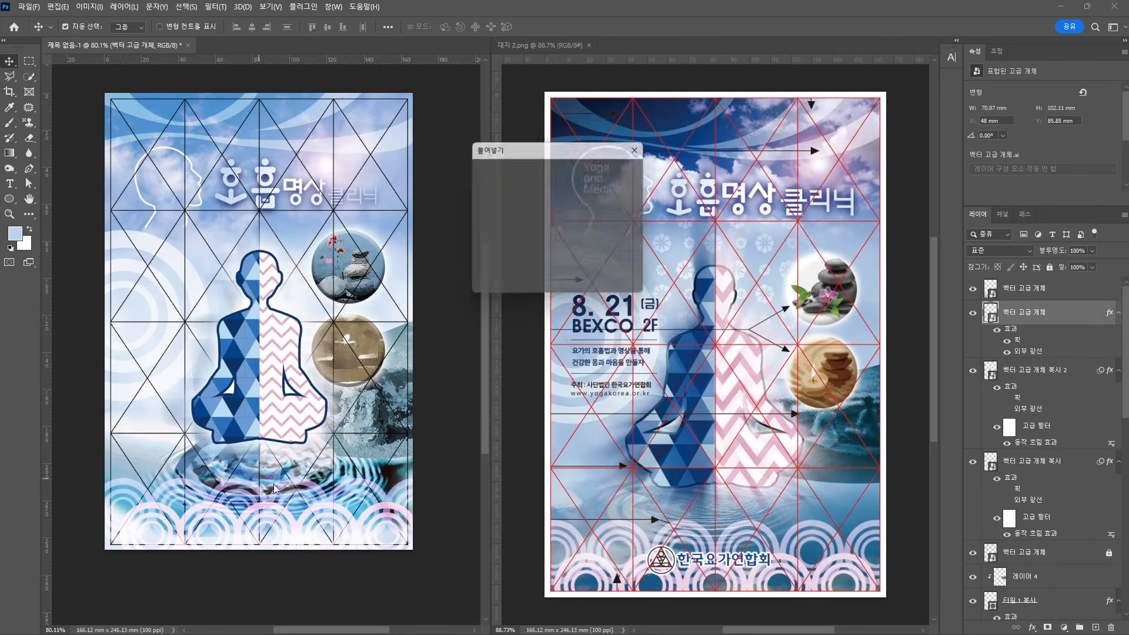
key("Return")
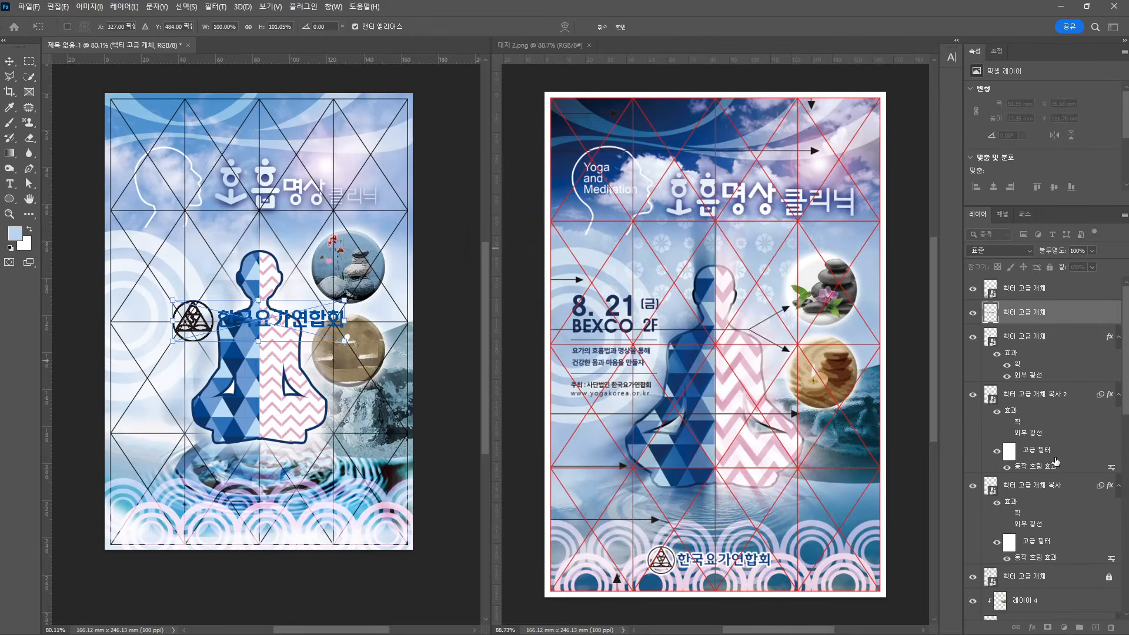
left_click_drag(193, 319, 193, 509)
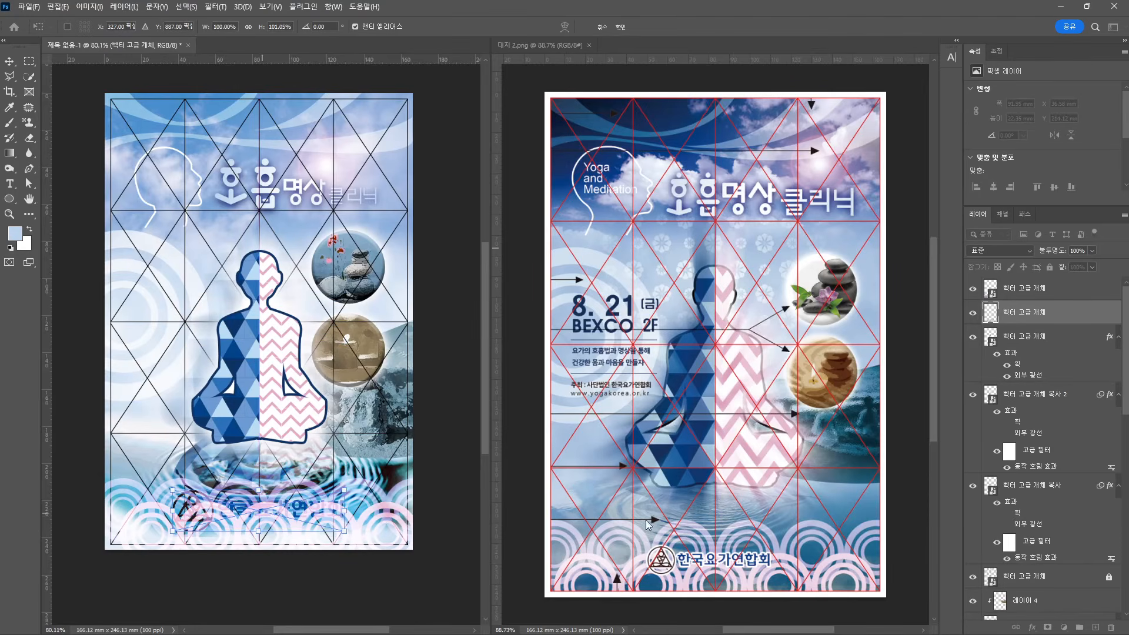
key("Return")
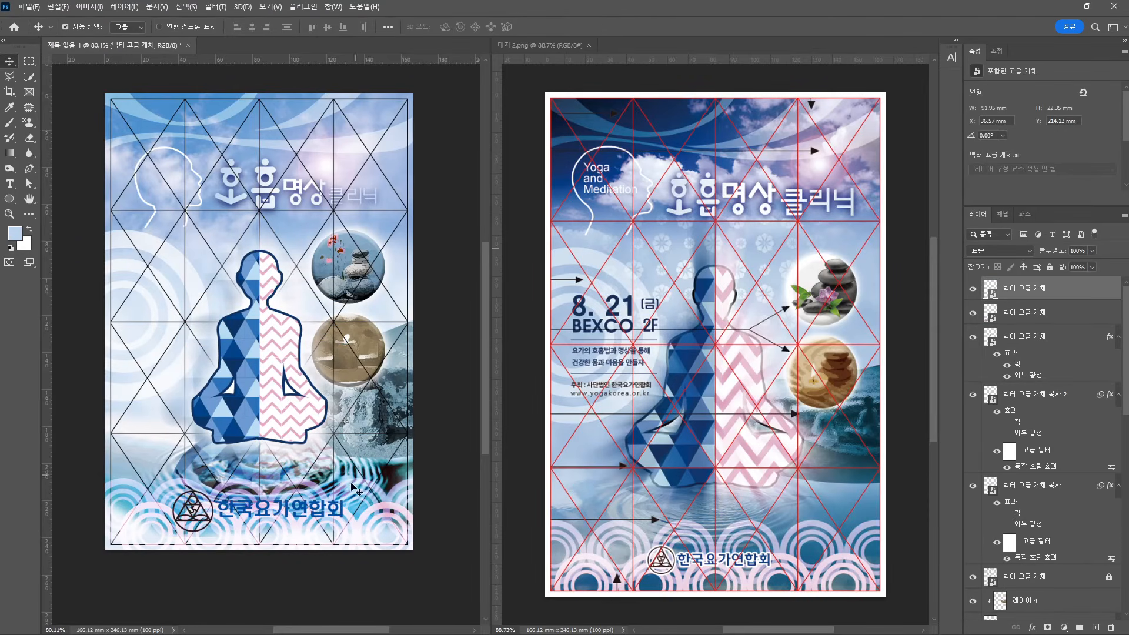
Scale the pasted logo down to about 69 mm wide and shift it slightly downward
key("ctrl+t")
left_click_drag(346, 491, 324, 496)
left_click_drag(295, 515, 296, 519)
key("Return")
Add a white outside stroke layer effect to the logo
left_click(1032, 628)
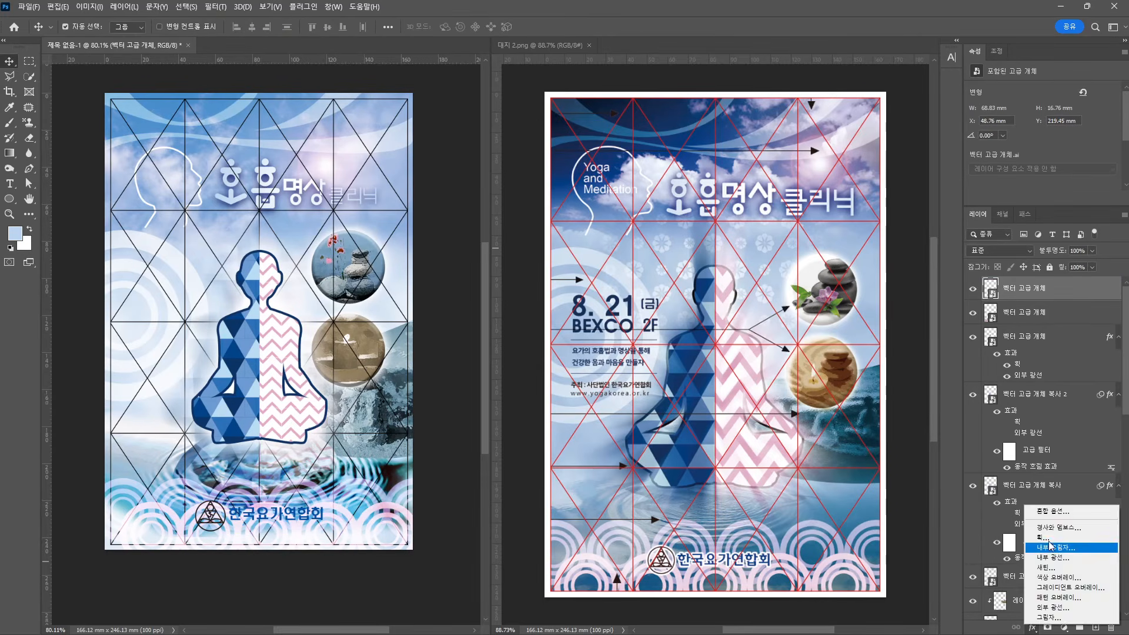
left_click(1052, 538)
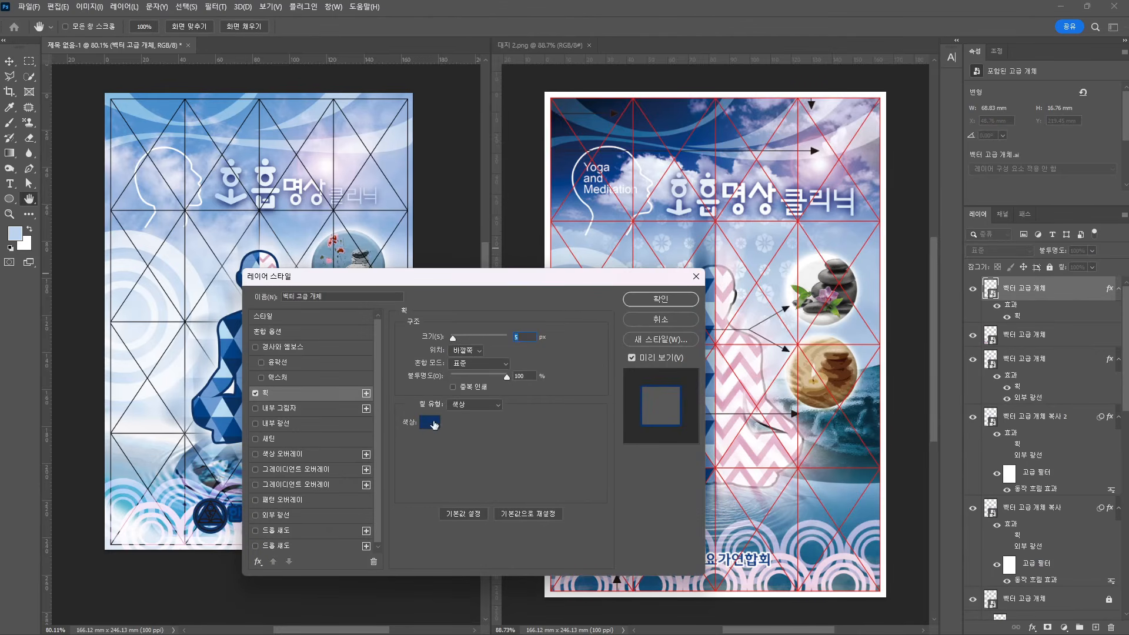
left_click(430, 423)
left_click(281, 142)
key("Return")
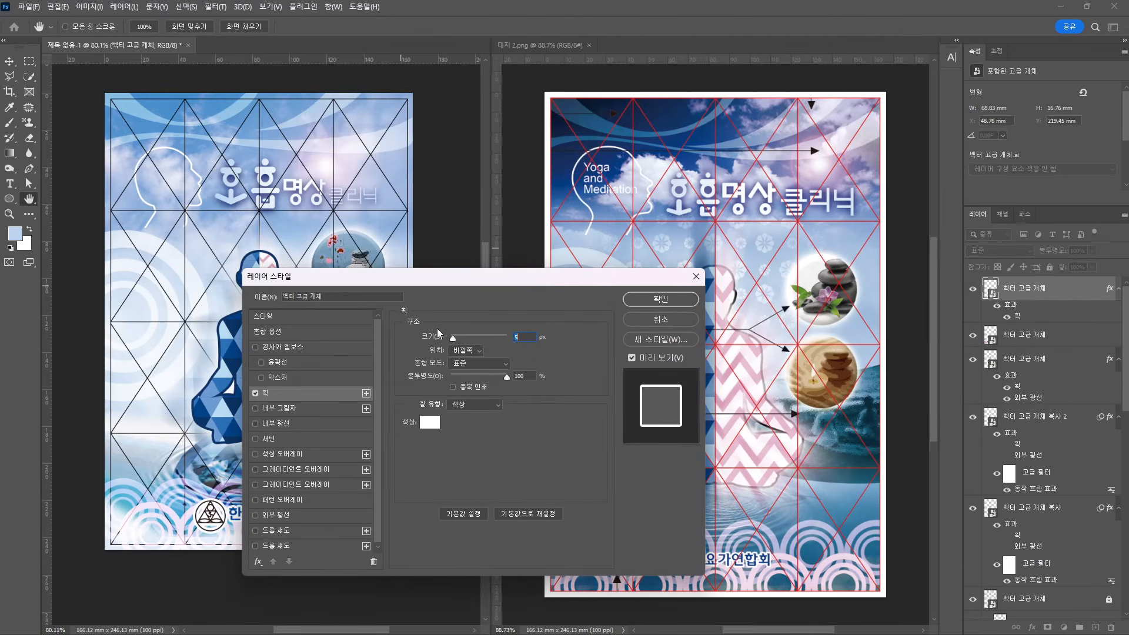
left_click_drag(473, 280, 735, 106)
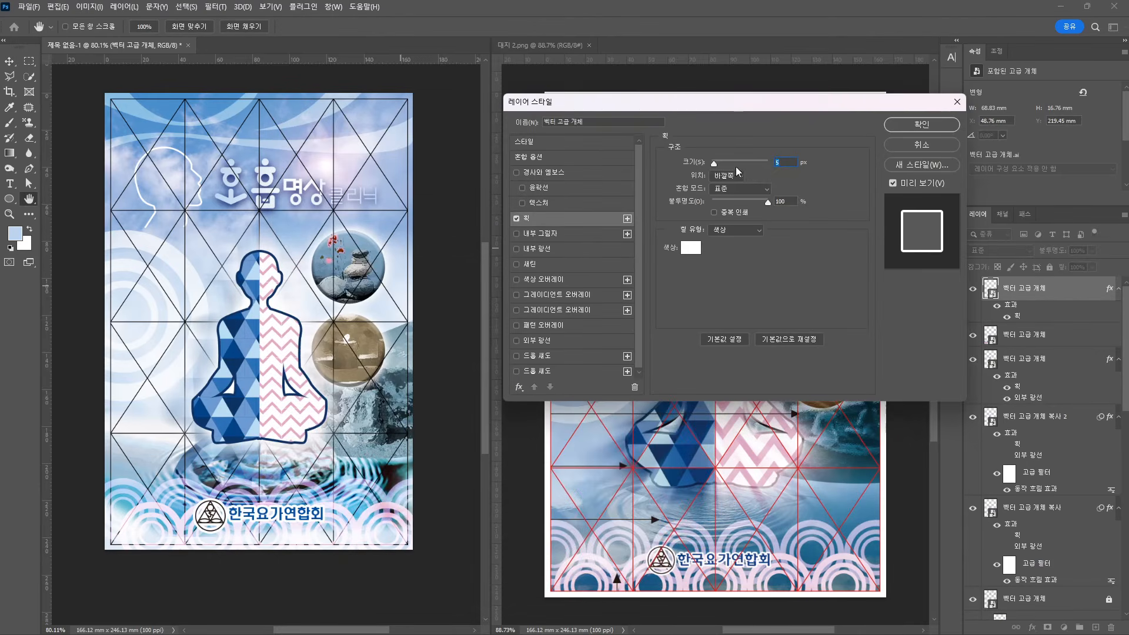
key("Return")
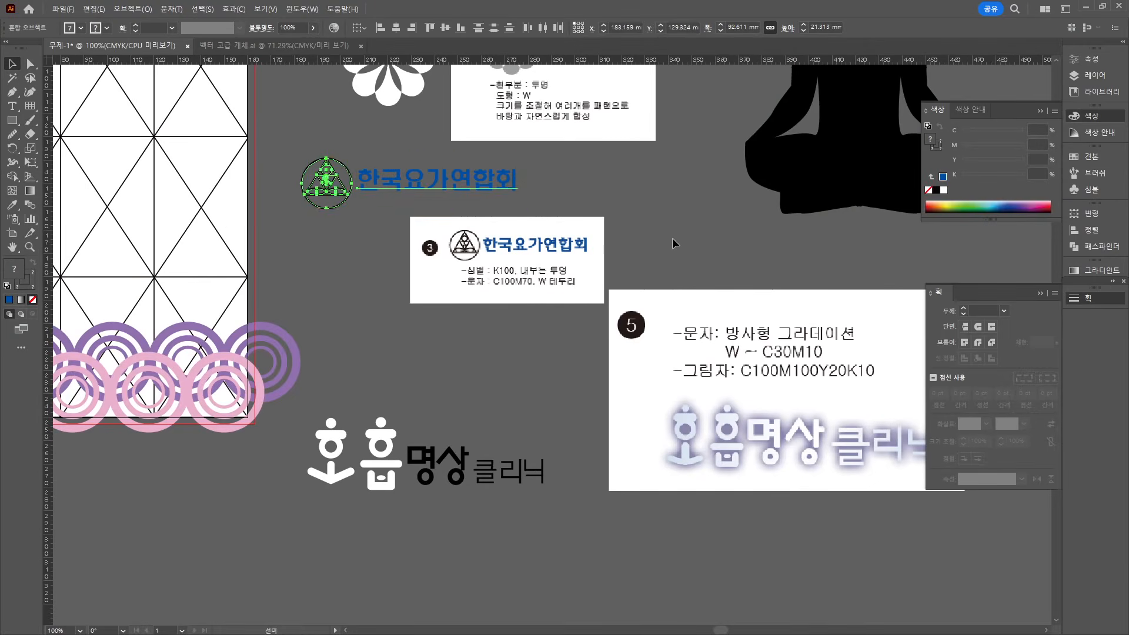
Copy the white flower from the Illustrator artwork and paste it into the Photoshop poster as a smart object
left_click(378, 182)
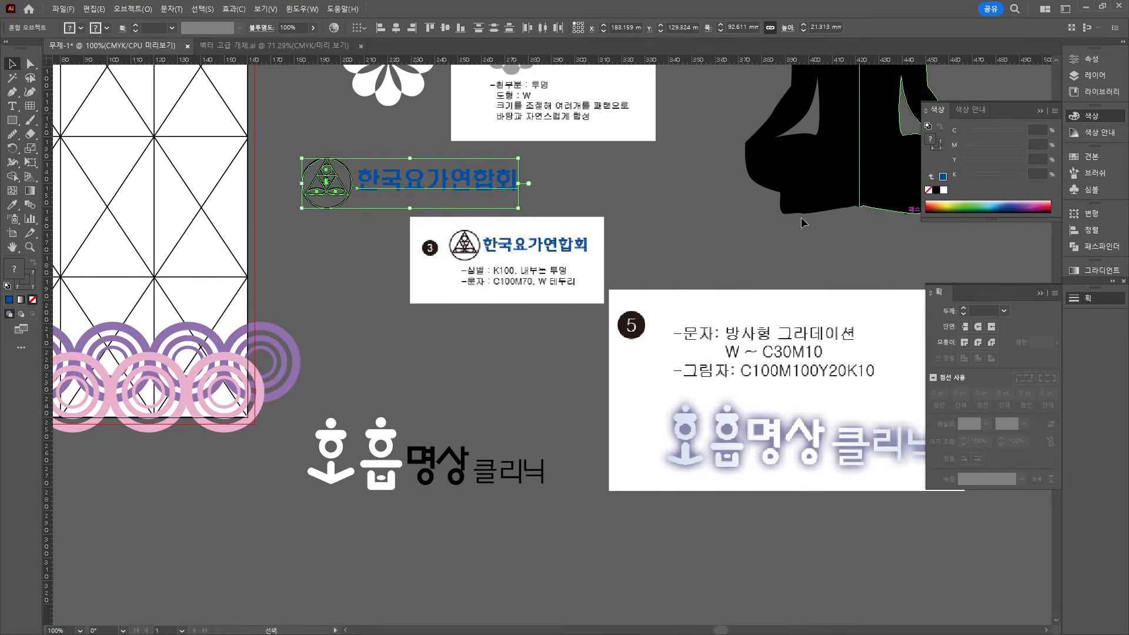
left_click(381, 218)
scroll(381, 217, "up", 3)
left_click_drag(362, 184, 448, 282)
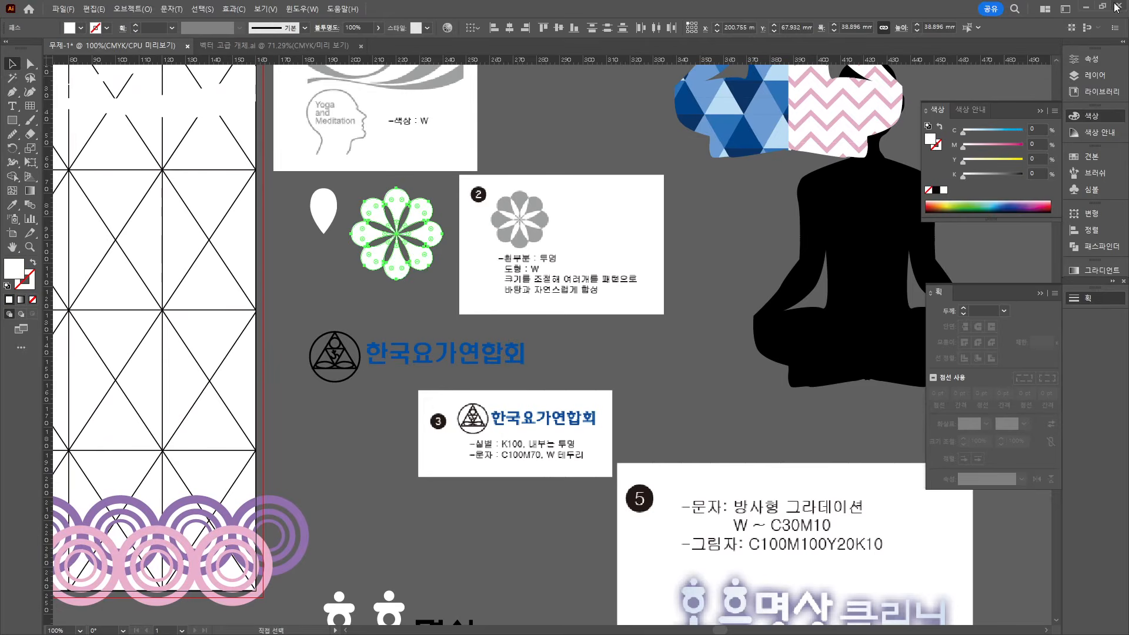
left_click(1086, 7)
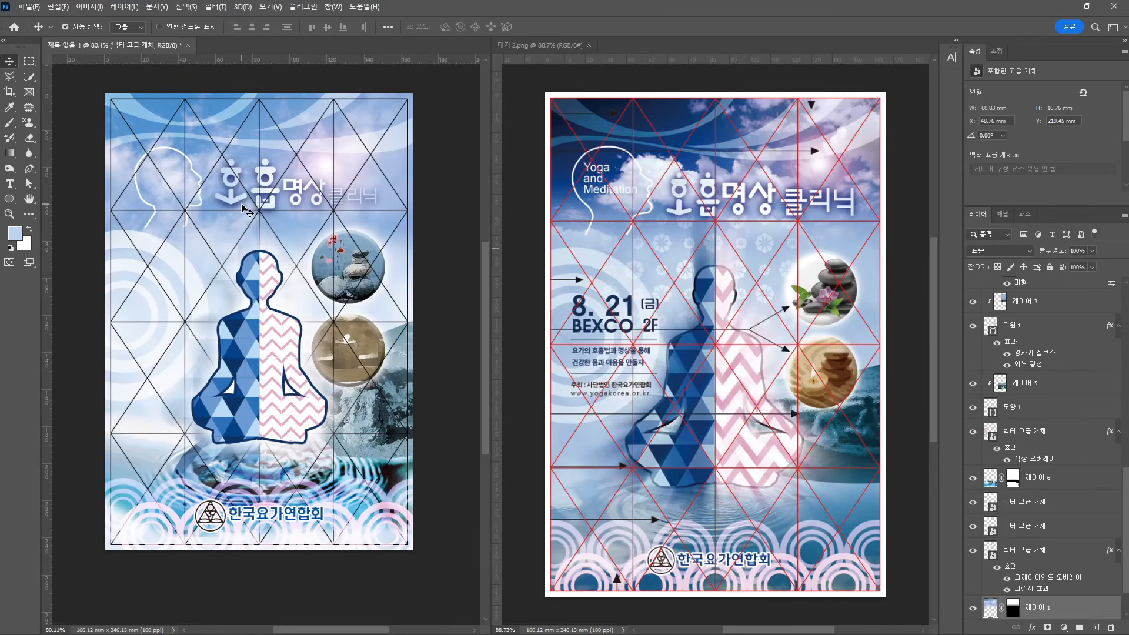
key("ctrl+v")
left_click(624, 173)
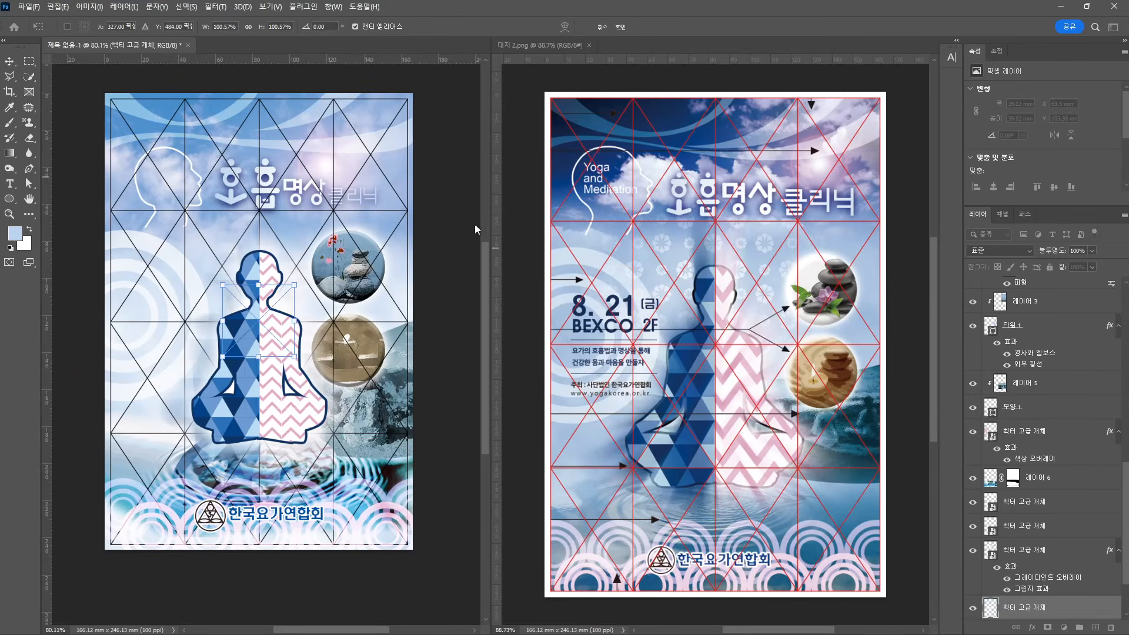
Scale the pasted flower down to about 12 mm wide and place it just below the title, above the figure's head
left_click_drag(238, 323, 208, 231)
left_click_drag(264, 192, 245, 227)
key("Return")
Duplicate the flower beside the original and scale the copy down to about 6.6 mm
scroll(245, 227, "up", 3)
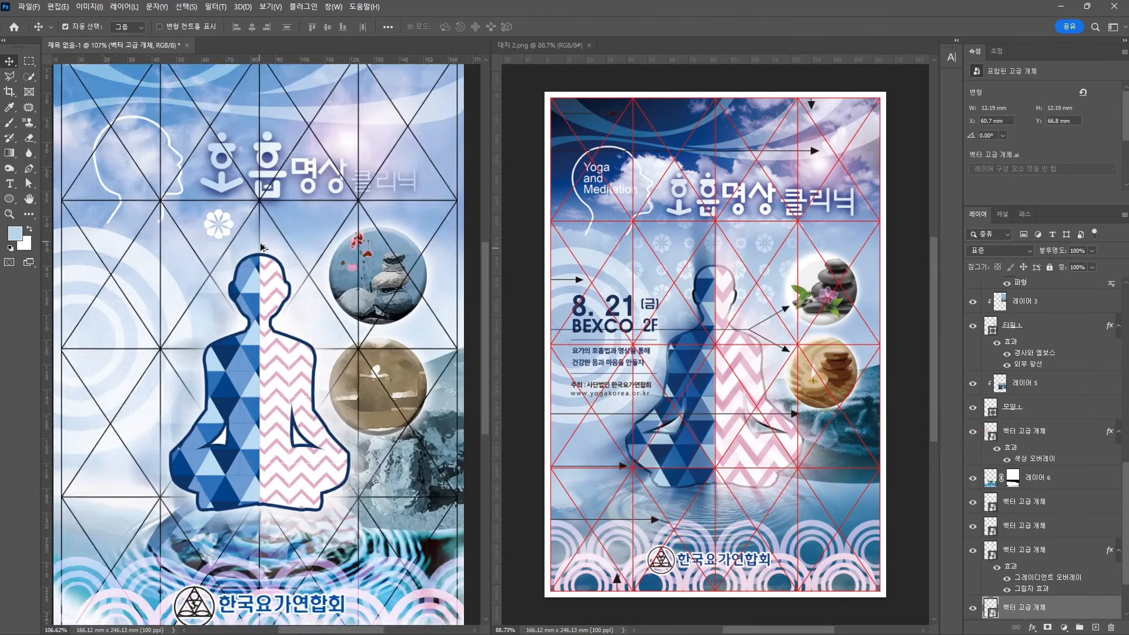
mouse_move(216, 210)
left_mouse_down()
mouse_move(182, 213)
mouse_move(245, 204)
mouse_move(225, 222)
left_mouse_up()
key("ctrl+t")
key("Return")
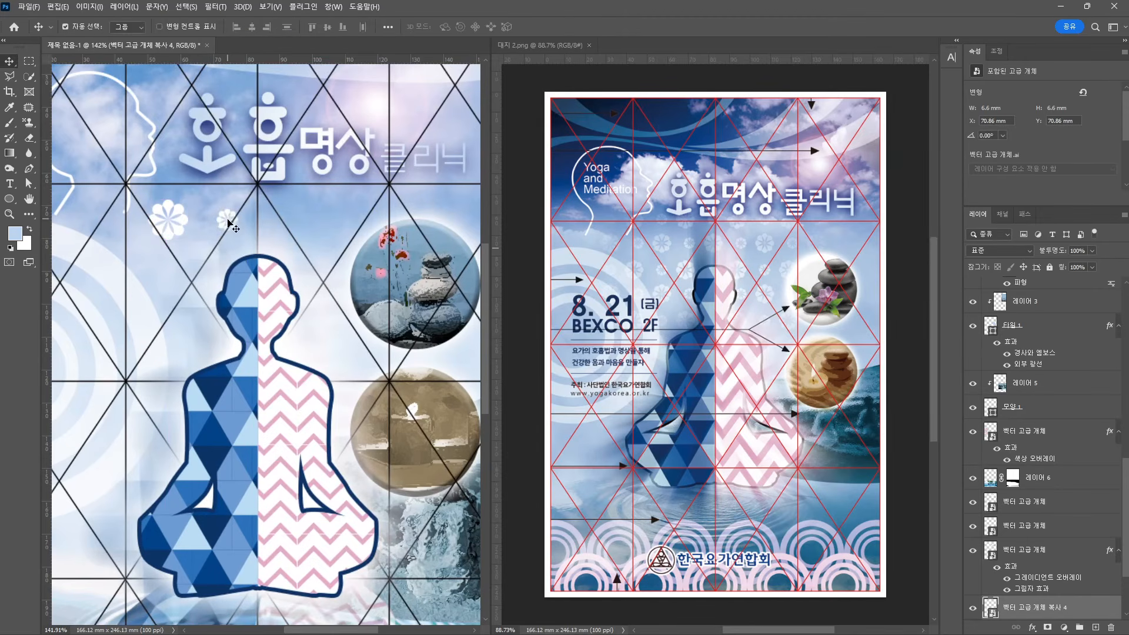
Nudge the small flower left to about X 66.8 mm, closer to the large flower
key("Left")
key("Left")
key("Left")
key("Left")
key("Left")
key("Left")
key("Left")
key("Left")
key("Left")
key("Left")
key("Left")
key("Left")
key("Left")
key("Left")
key("Left")
key("Left")
Make a rectangular selection around the large and small flowers
key("m")
left_click_drag(140, 192, 229, 246)
key("v")
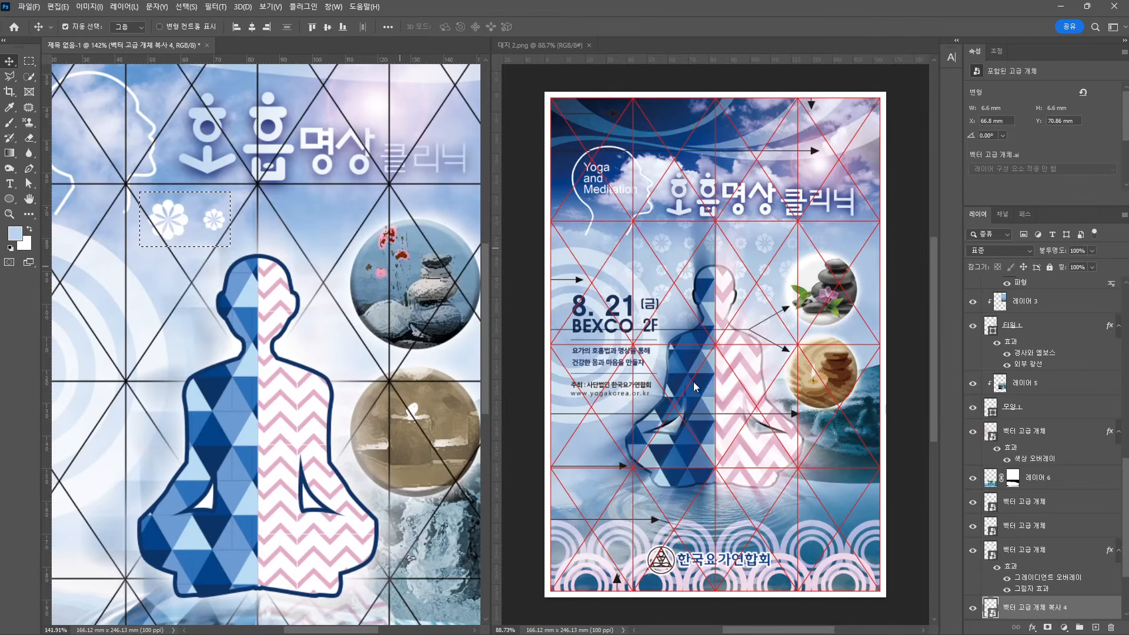
Hide 레이어 1, 레이어 2 and the 배경 layer so the flowers sit on transparency
scroll(970, 567, "down", 3)
left_click_drag(972, 563, 973, 612)
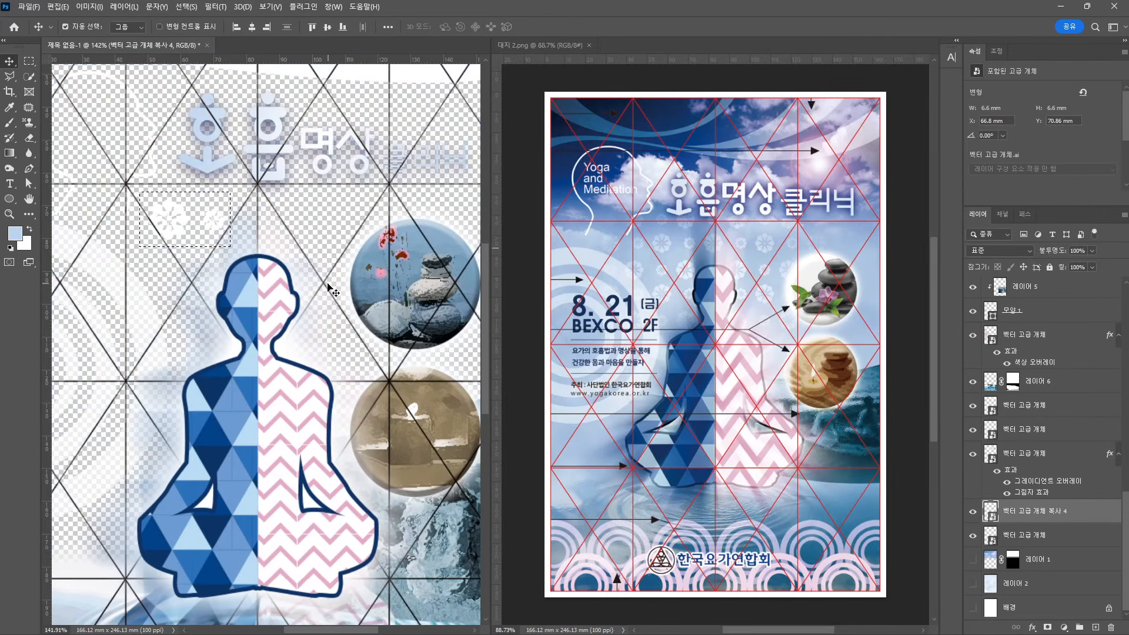
left_click_drag(973, 405, 972, 535)
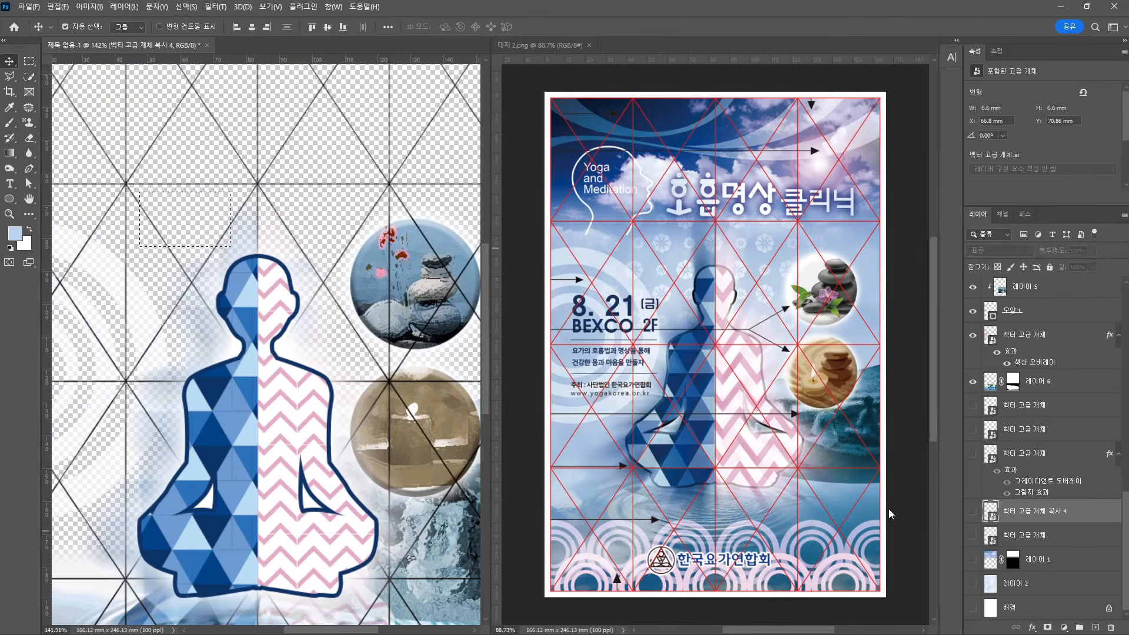
key("ctrl+z")
Hide the grid layer, the seated figure and its two motion-blurred copies around the flowers
left_click(221, 274)
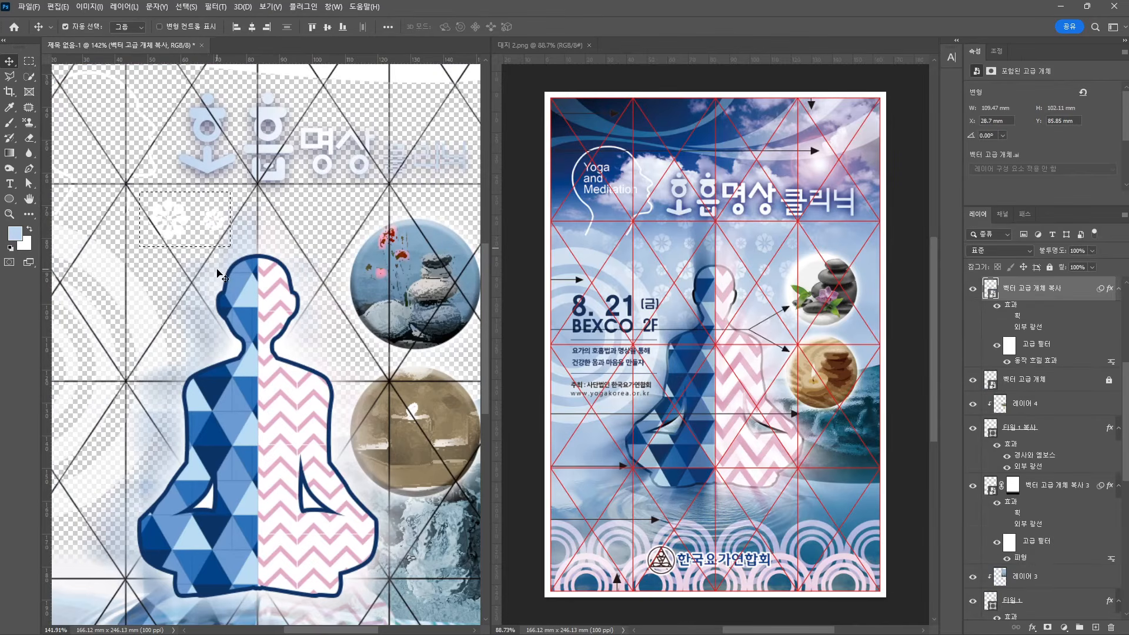
left_click(973, 289)
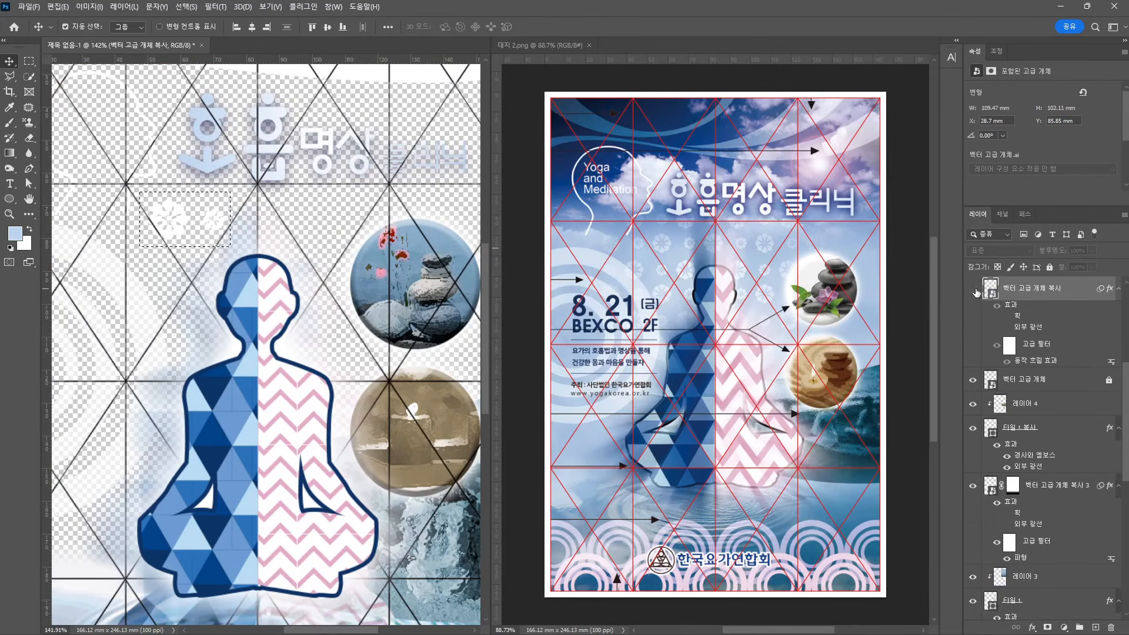
left_click(970, 389)
left_click(256, 341)
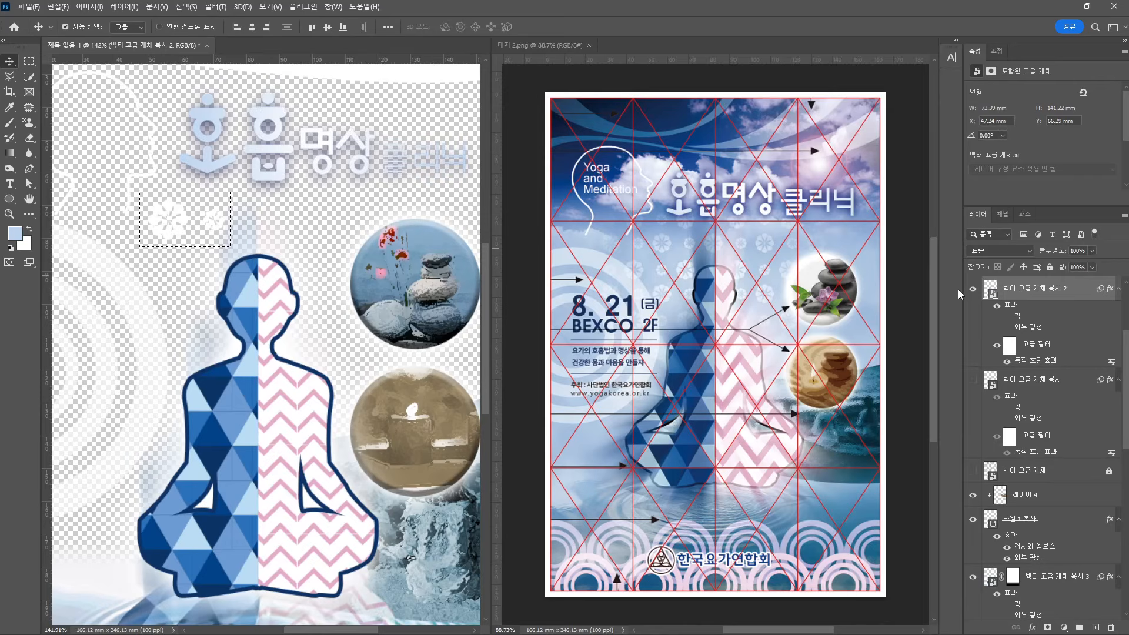
left_click(973, 288)
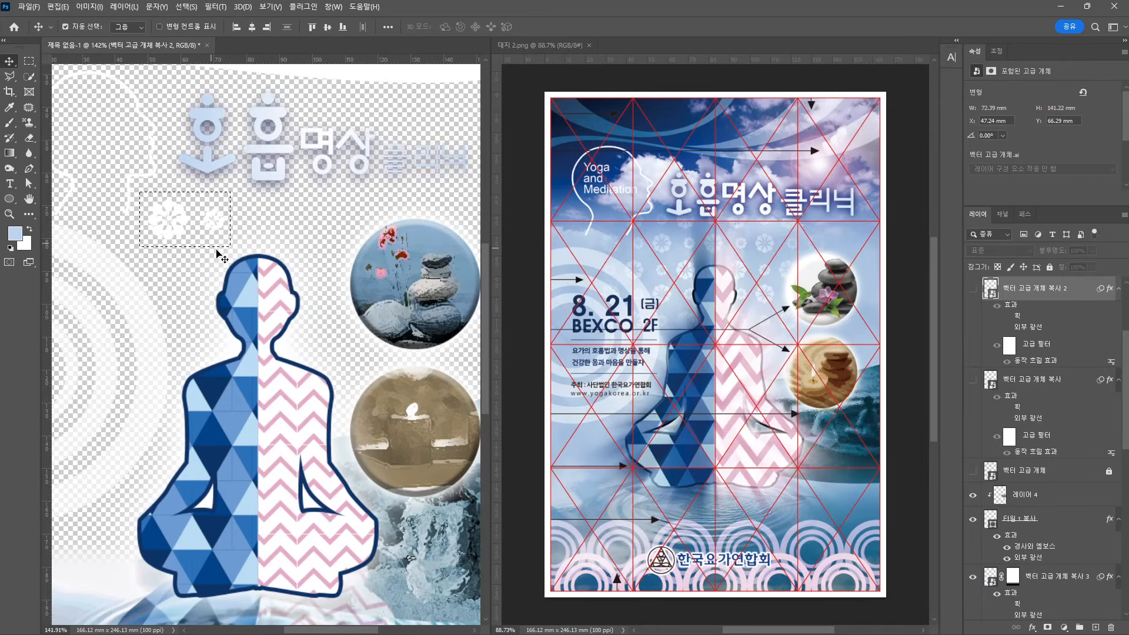
left_click(257, 285)
left_click(973, 289)
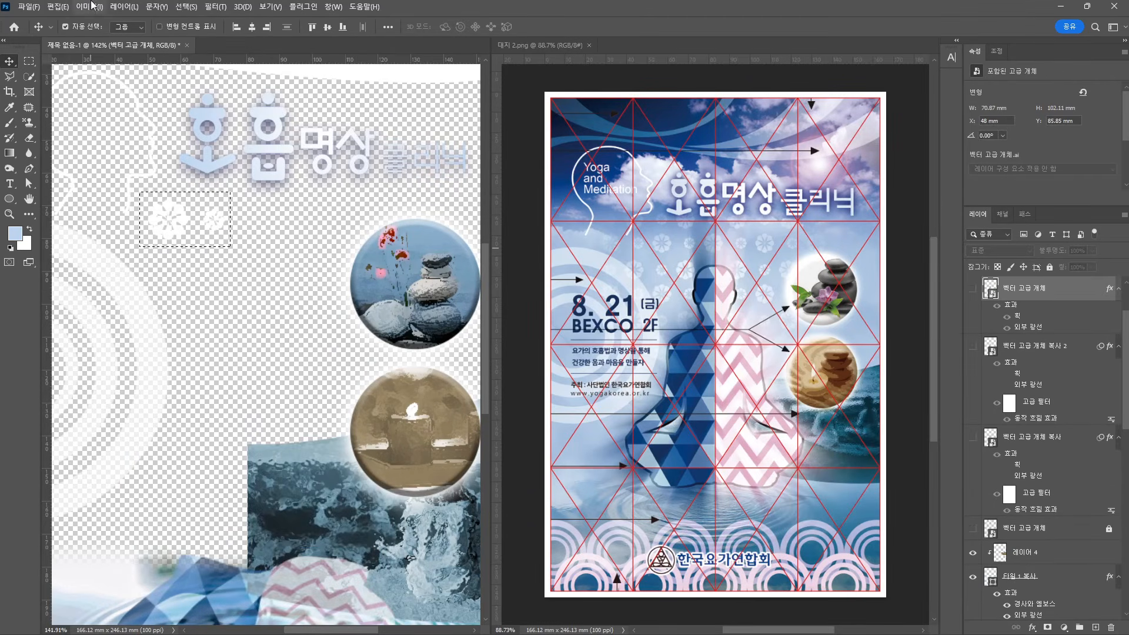
Define the selected pair of flowers as a pattern and clear the selection
left_click(59, 6)
left_click(93, 339)
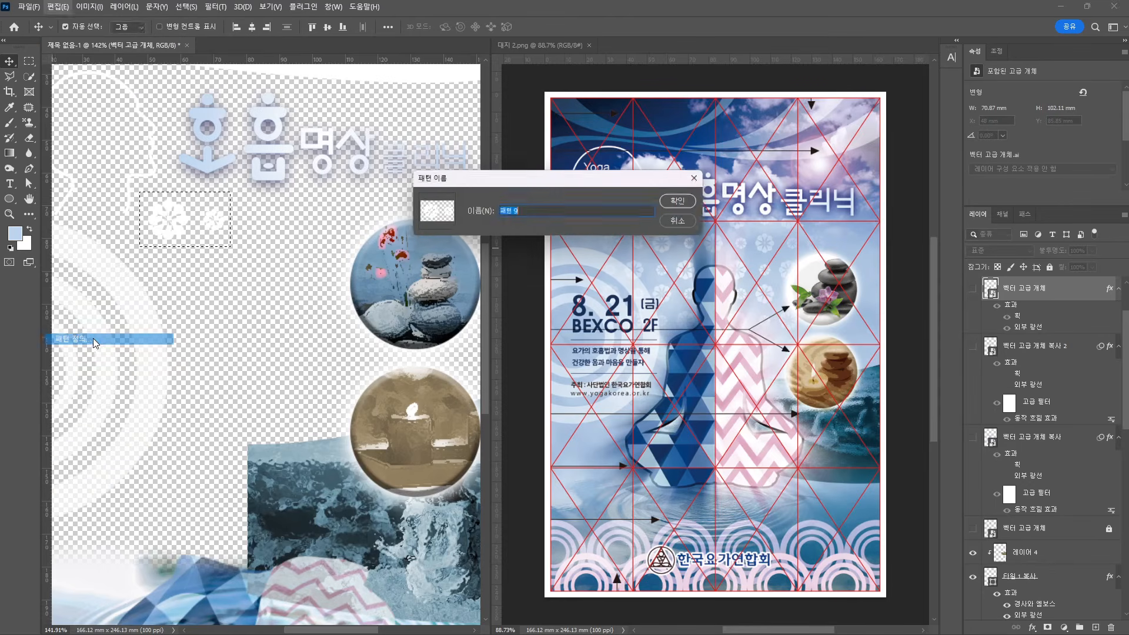
left_click(673, 204)
key("ctrl+d")
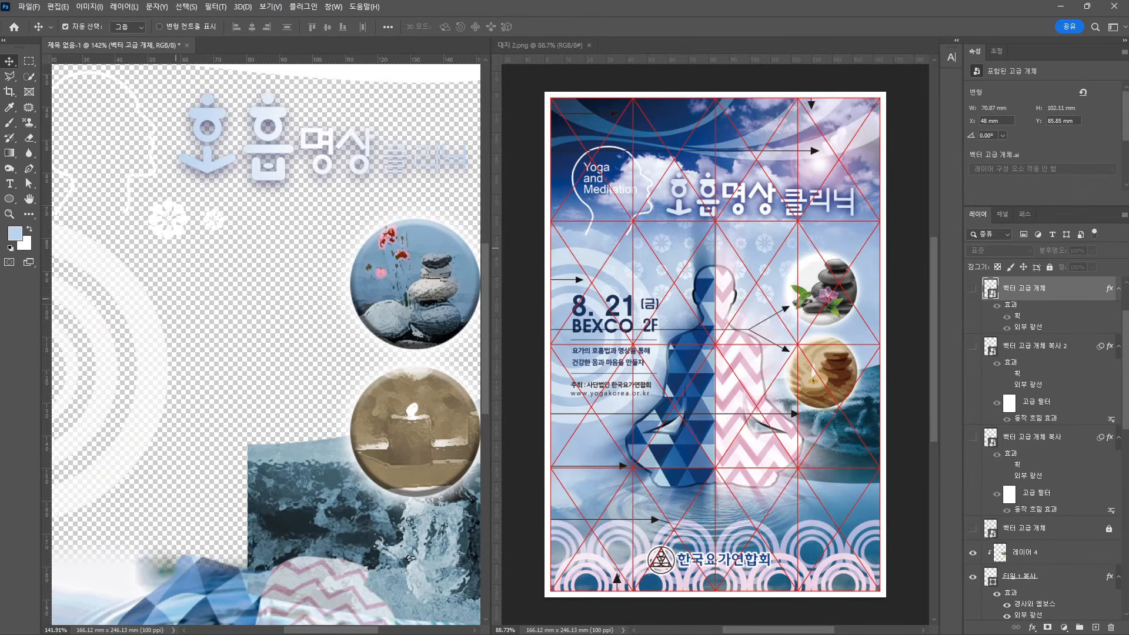
Hide the large and small flower layers
left_click(167, 213)
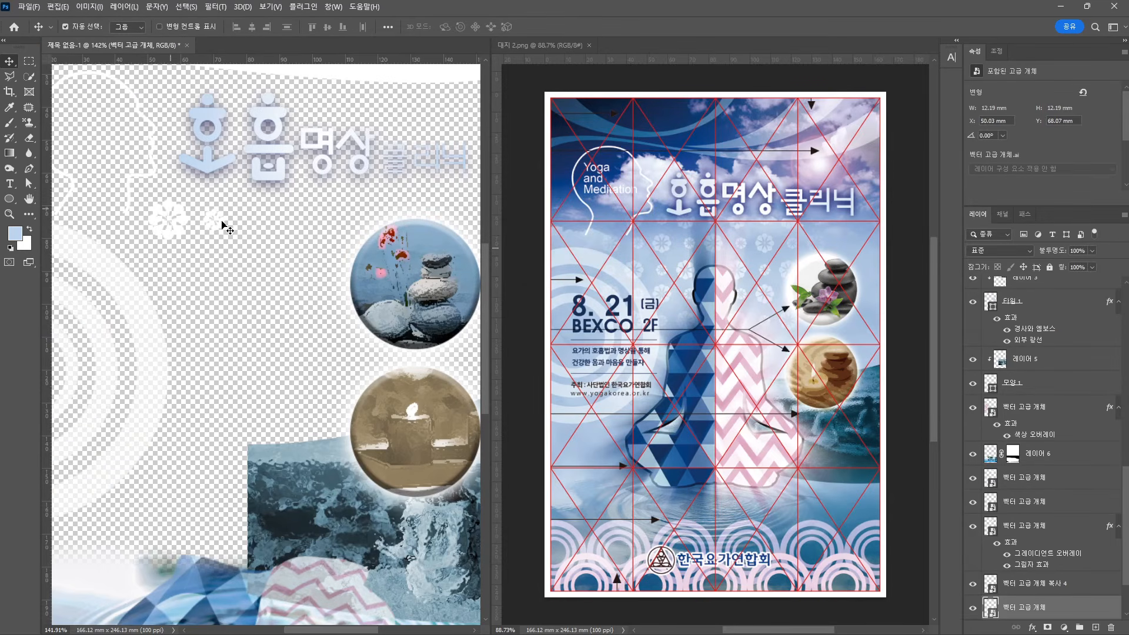
left_click(973, 608)
left_click(220, 223)
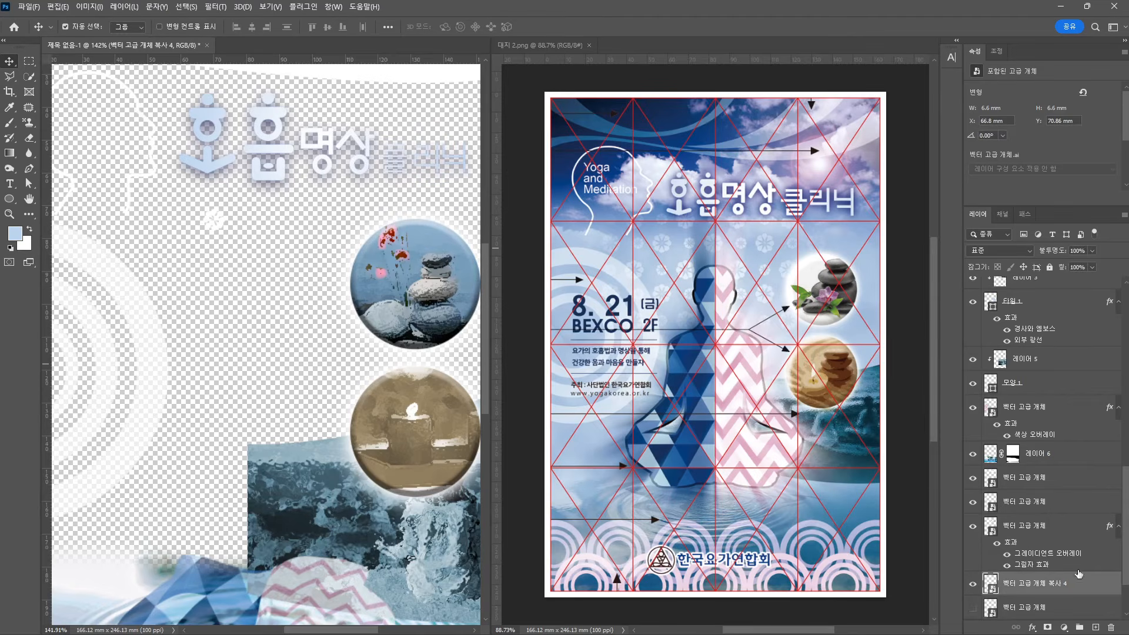
left_click(972, 586)
Show the background layers, the grid, the seated figure and its blurred copies again
scroll(979, 584, "down", 3)
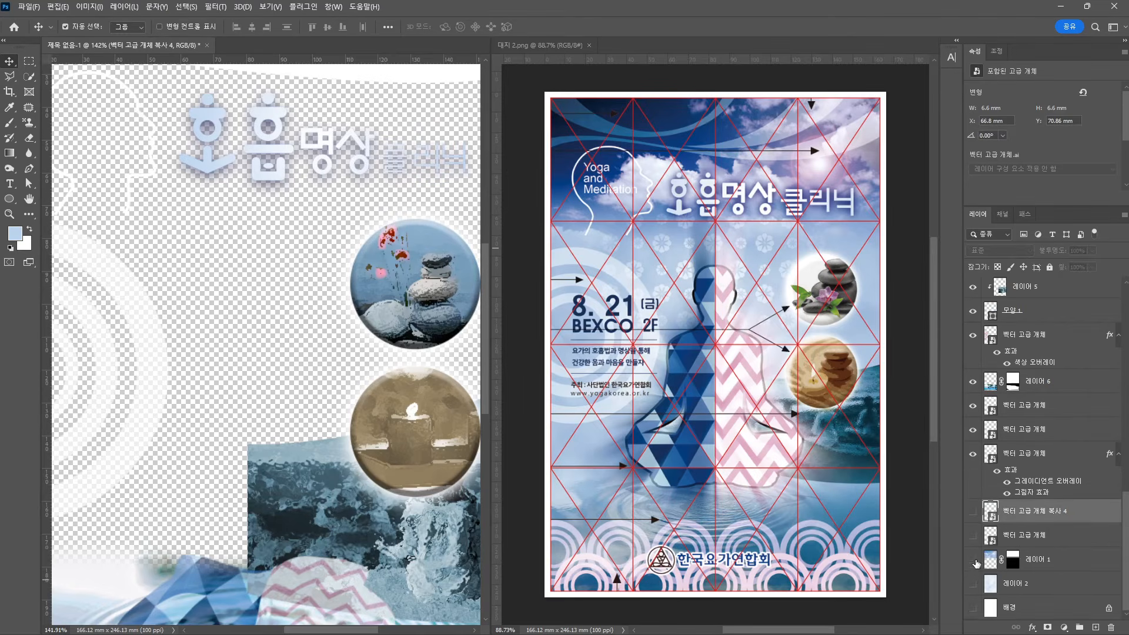
left_click(973, 561)
scroll(974, 470, "up", 5)
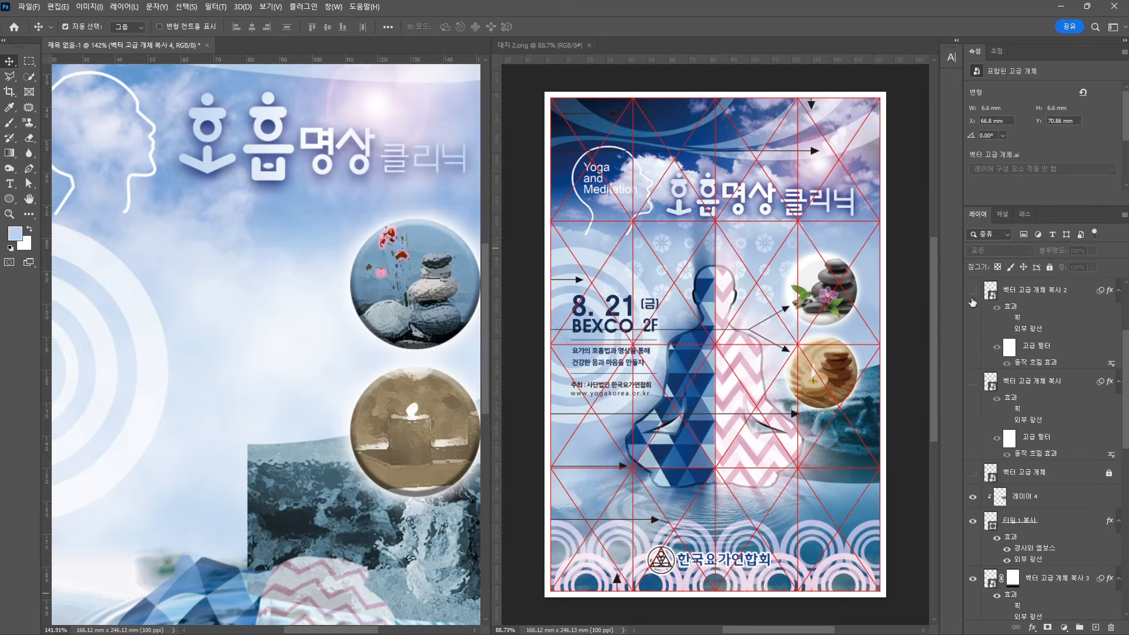
left_click_drag(972, 297, 960, 409)
scroll(974, 458, "up", 3)
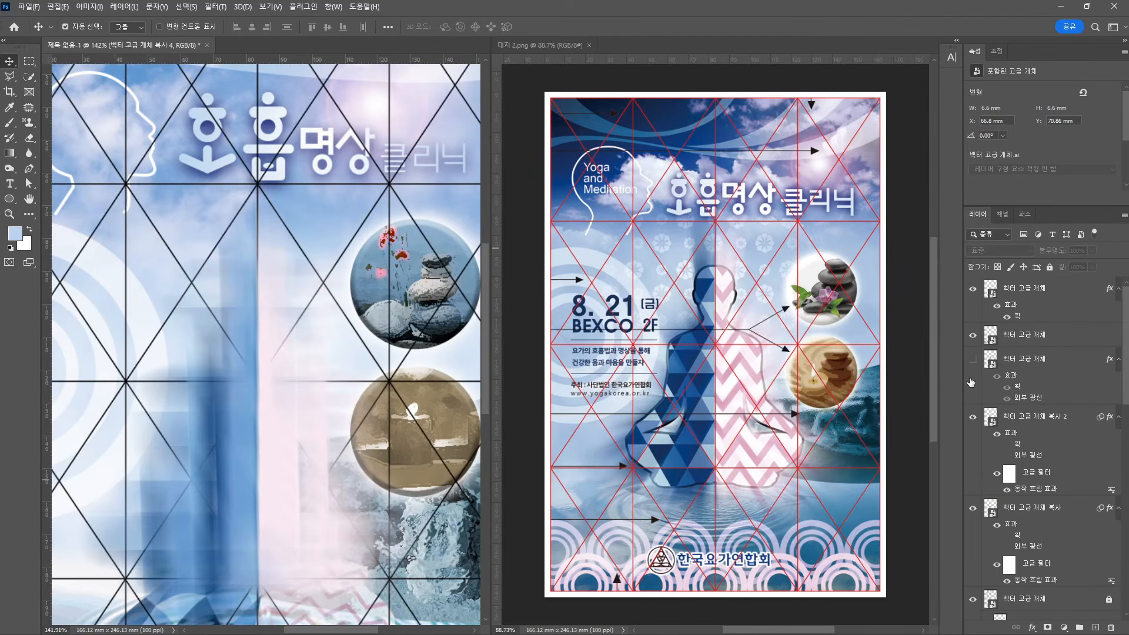
scroll(196, 322, "down", 4)
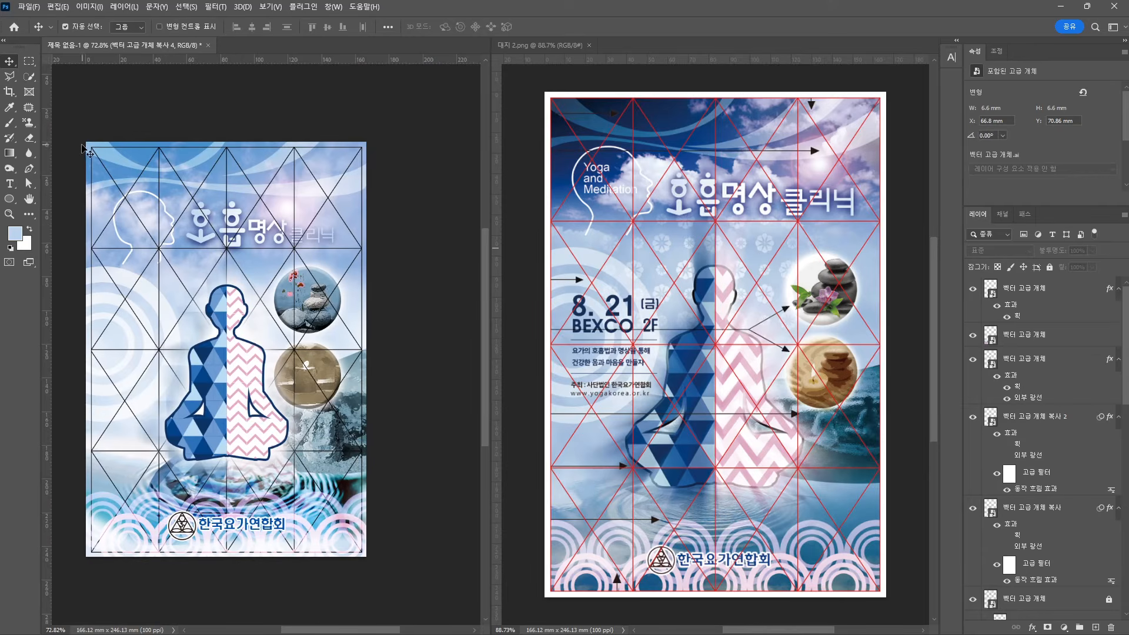
Create a new top layer and paint the two-flower pattern across the upper poster with the Pattern Stamp tool
left_click(27, 124)
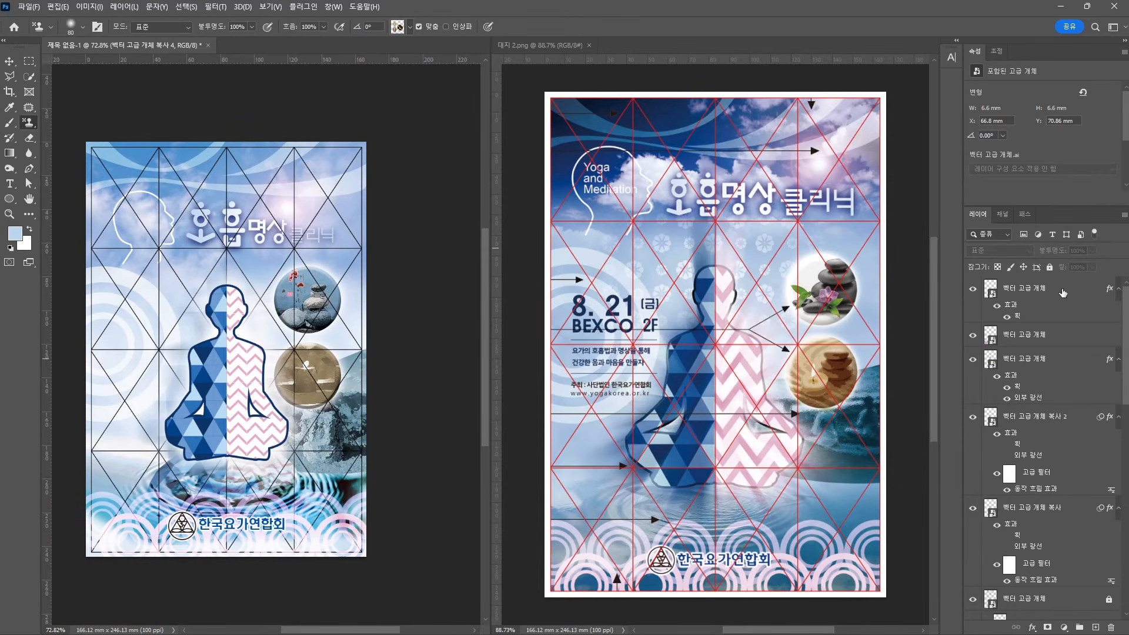
left_click(1063, 293)
left_click(1096, 627)
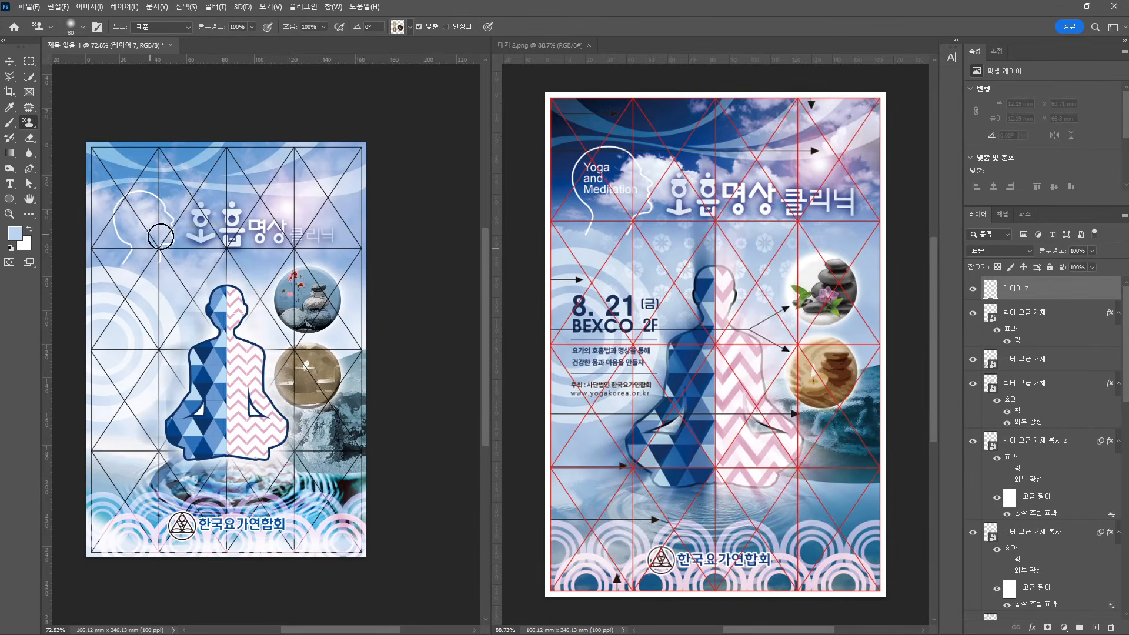
mouse_move(160, 237)
left_mouse_down()
mouse_move(269, 245)
mouse_move(199, 266)
mouse_move(185, 250)
mouse_move(292, 243)
mouse_move(199, 252)
mouse_move(300, 254)
mouse_move(153, 285)
mouse_move(262, 290)
mouse_move(157, 299)
mouse_move(255, 296)
mouse_move(145, 308)
mouse_move(297, 322)
left_mouse_up()
key("ctrl+z")
left_click(399, 28)
left_click(381, 126)
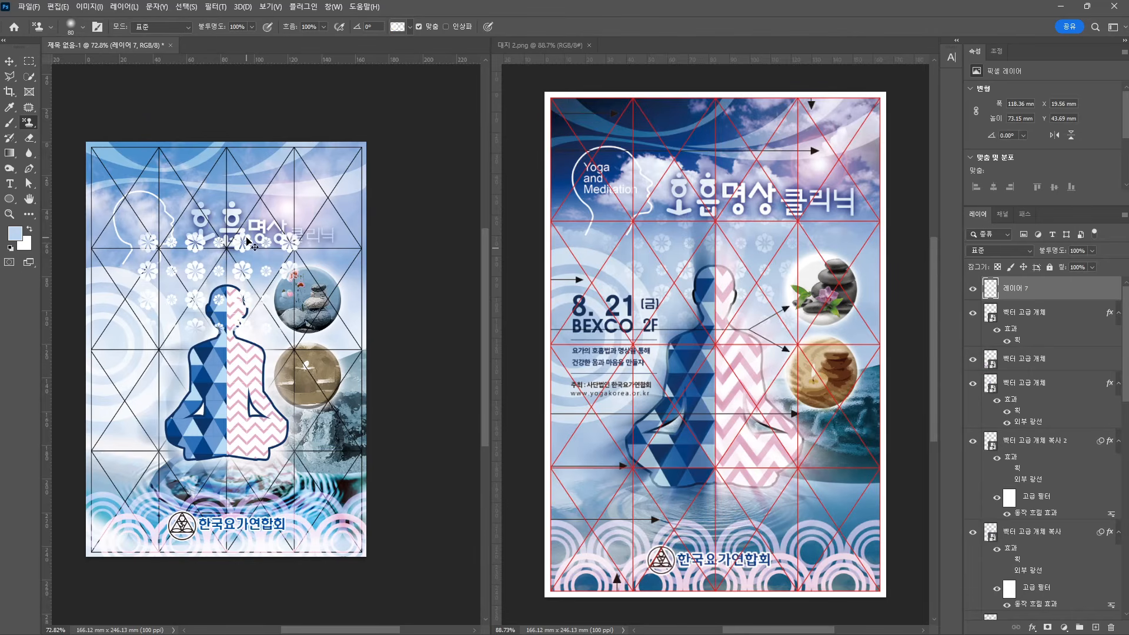
Undo the pattern painting, the new layer and the visibility changes back to the two flowers on transparency
key("ctrl+z")
key("ctrl+z")
key("ctrl+z")
key("ctrl+z")
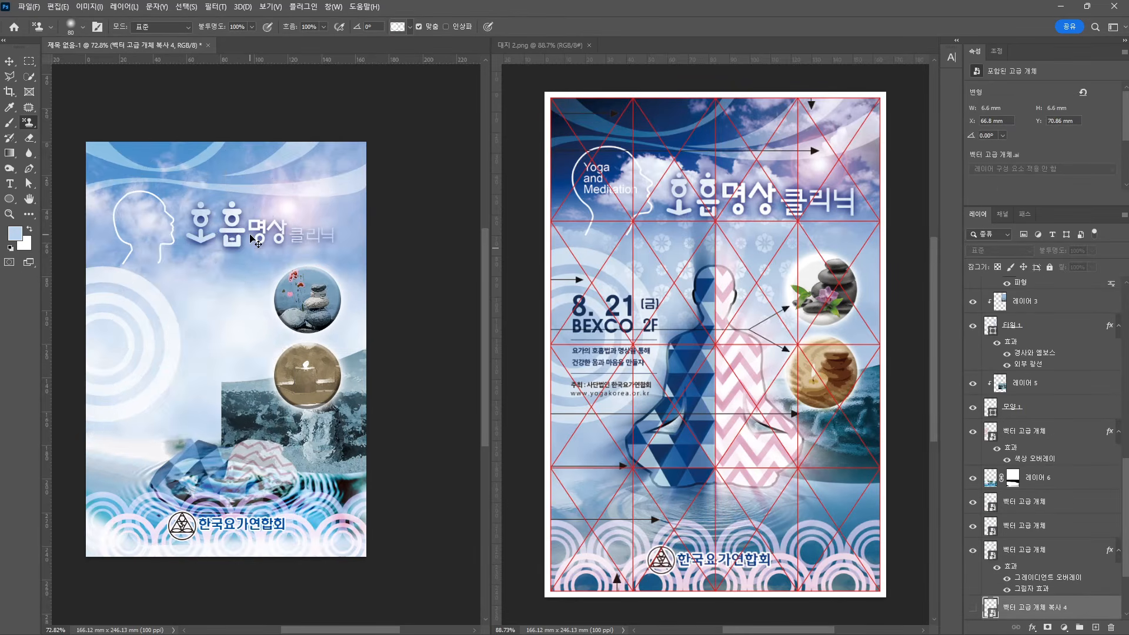
key("ctrl+z")
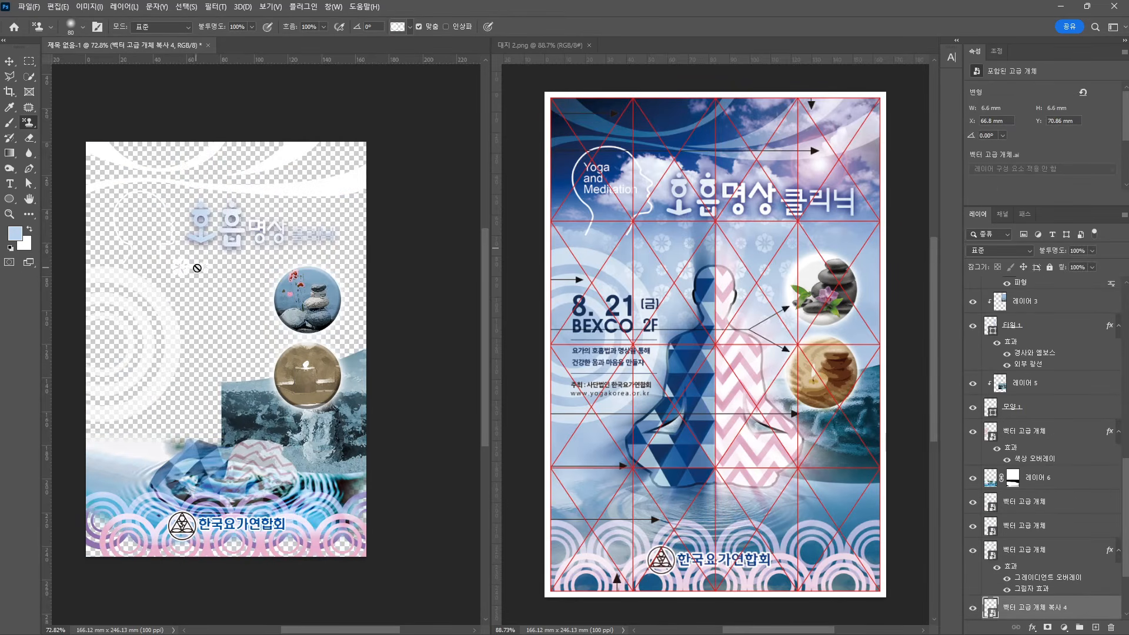
Duplicate both flowers into a second row below in swapped order, forming a staggered four-flower block
scroll(197, 268, "up", 4)
key("v")
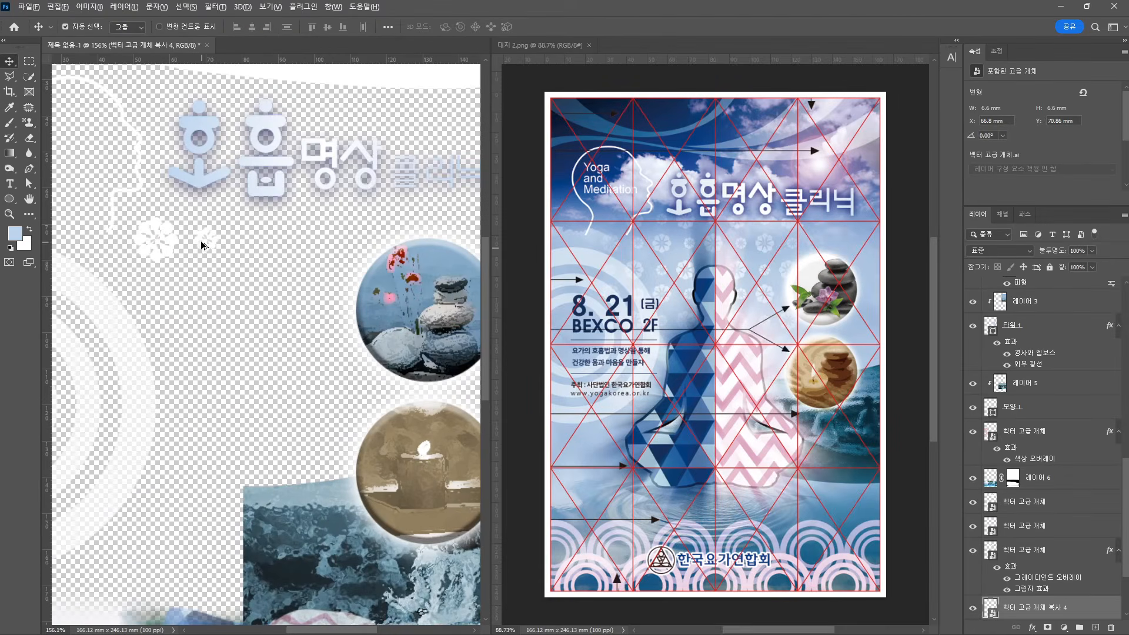
left_click_drag(200, 241, 218, 289, "alt")
Make a rectangular selection around the four flowers and define it as a pattern
left_click(29, 62)
left_click_drag(131, 210, 235, 313)
left_click(63, 8)
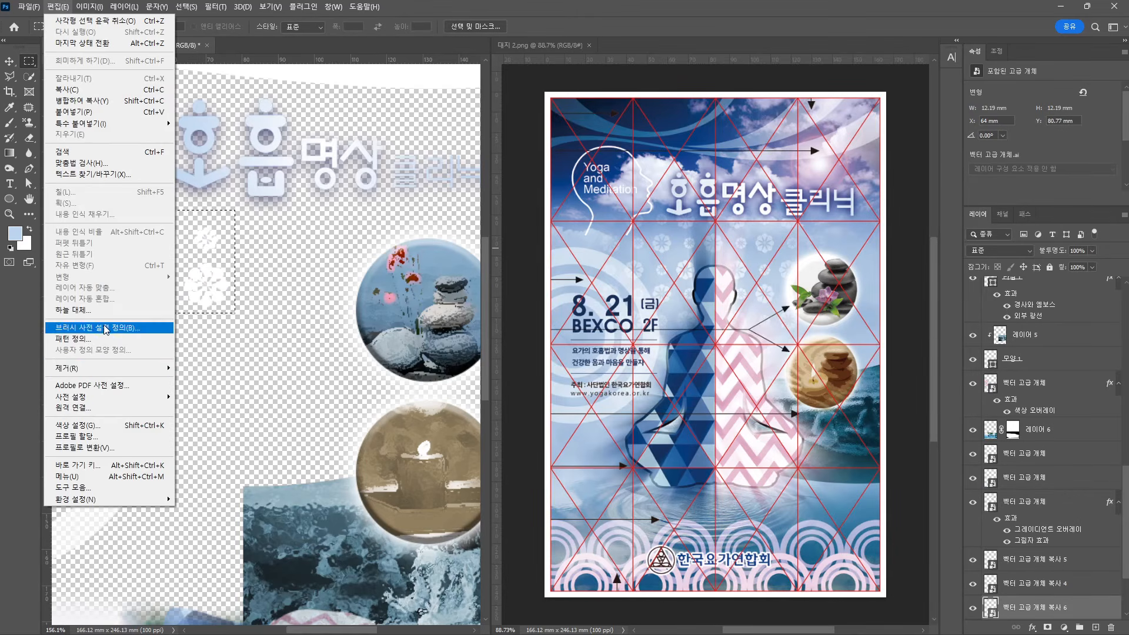
left_click(88, 342)
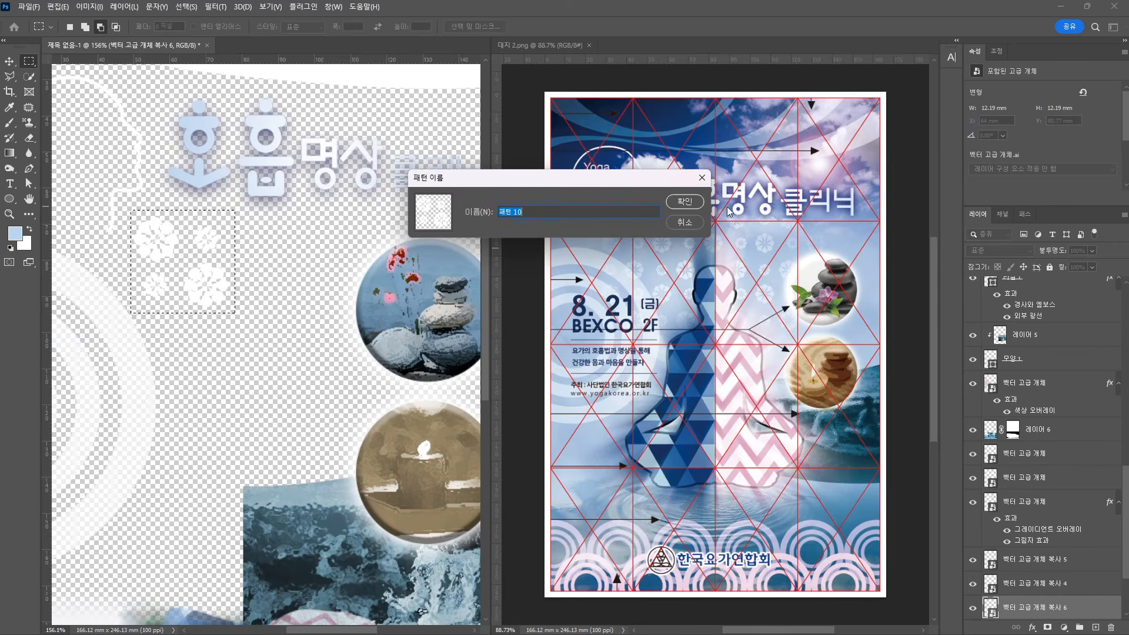
left_click(685, 202)
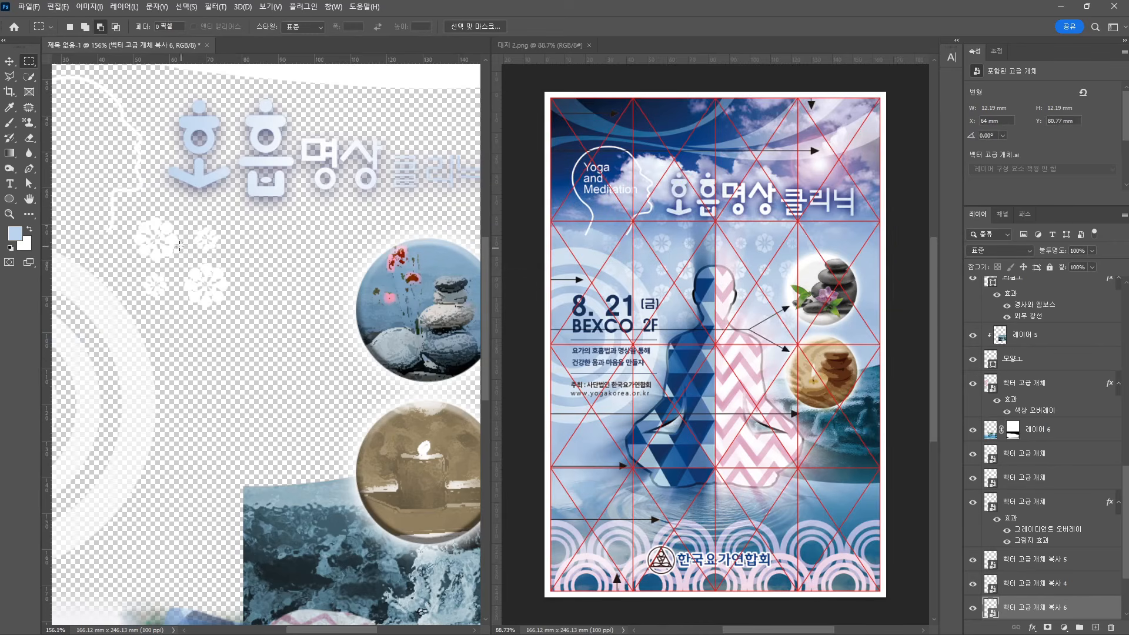
Delete the four source flower layers from the poster
left_click(10, 62)
key("Delete")
key("Delete")
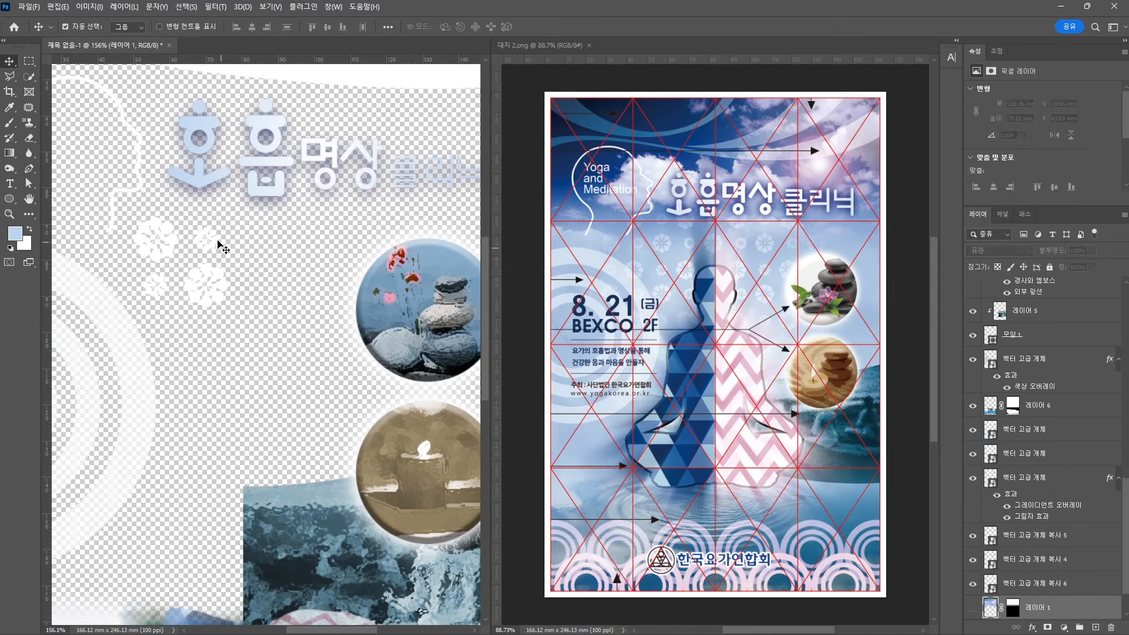
left_click(157, 286)
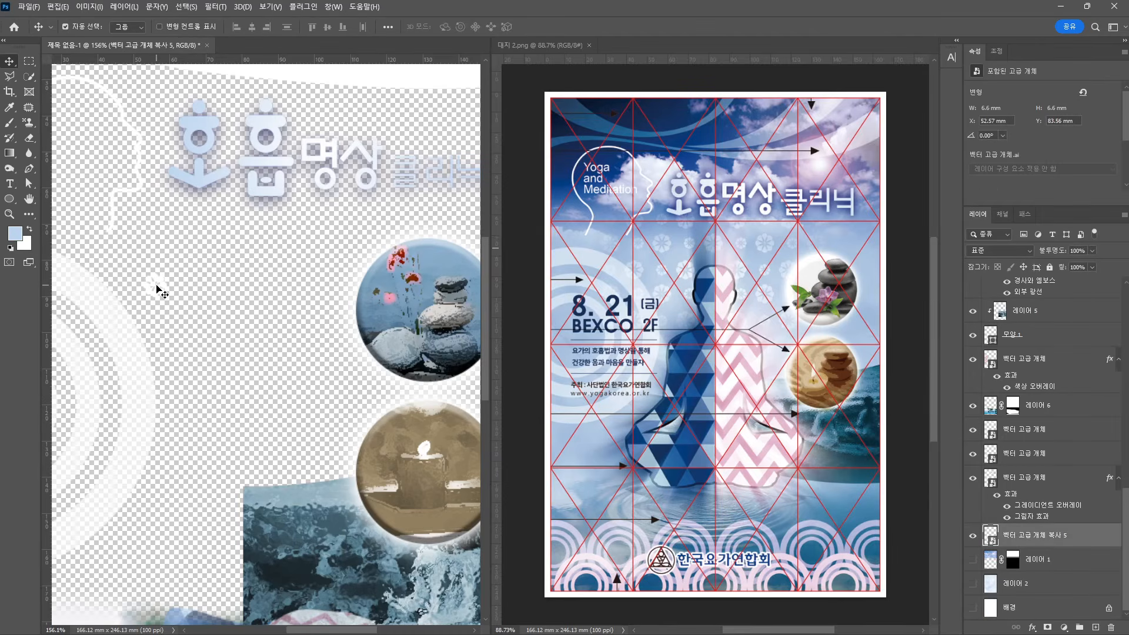
key("Delete")
Show the hidden sky, background, figure, and grid layers of the poster again
scroll(300, 325, "down", 4)
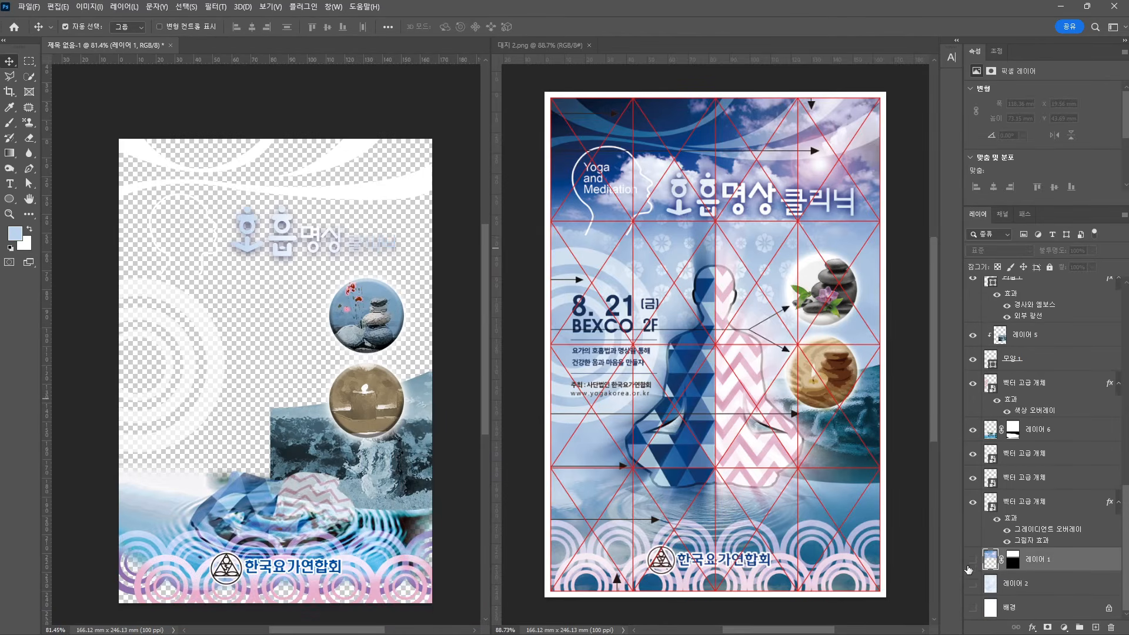
left_click_drag(971, 562, 973, 608)
scroll(999, 425, "down", 6)
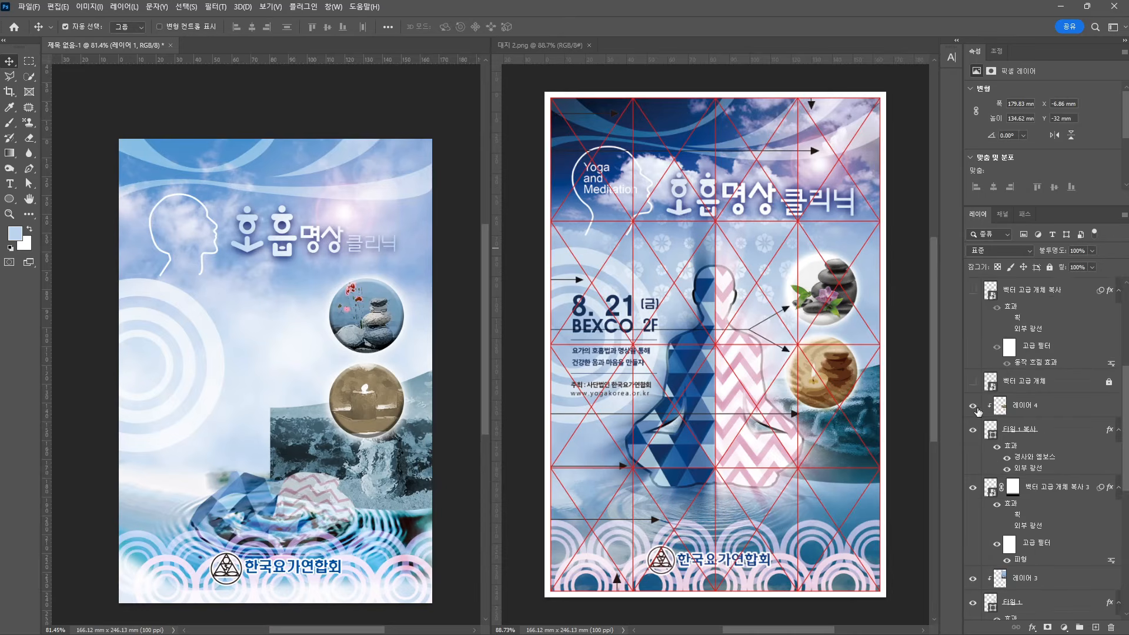
left_click(973, 598)
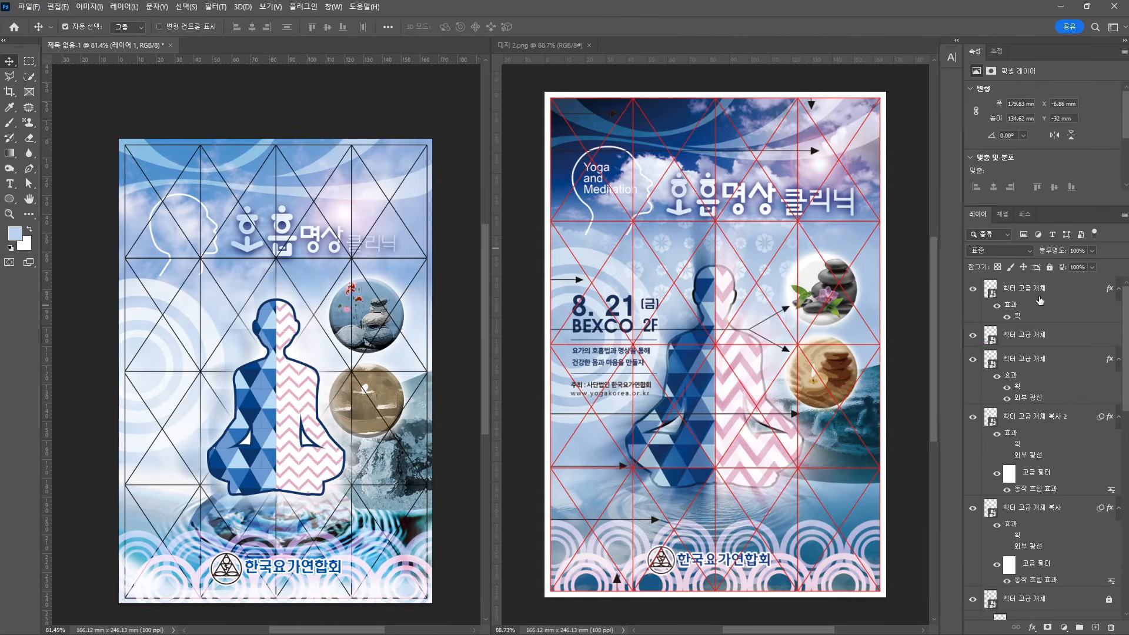
On a new top layer, paint the newly defined four-flower pattern across the middle of the poster with the Pattern Stamp tool
left_click(1094, 627)
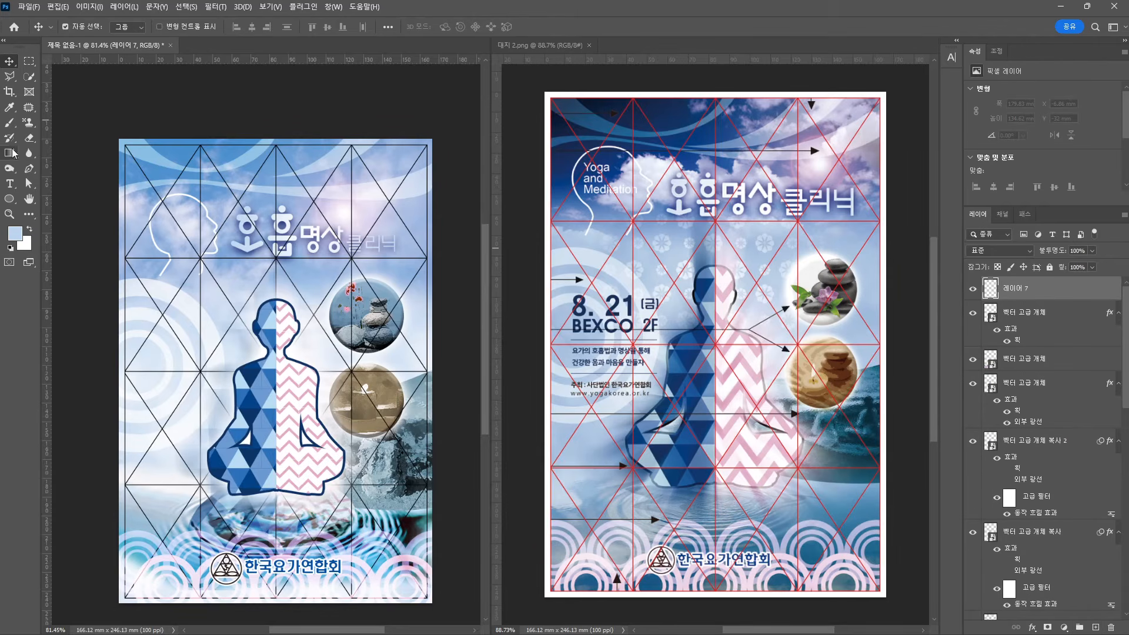
left_click(28, 122)
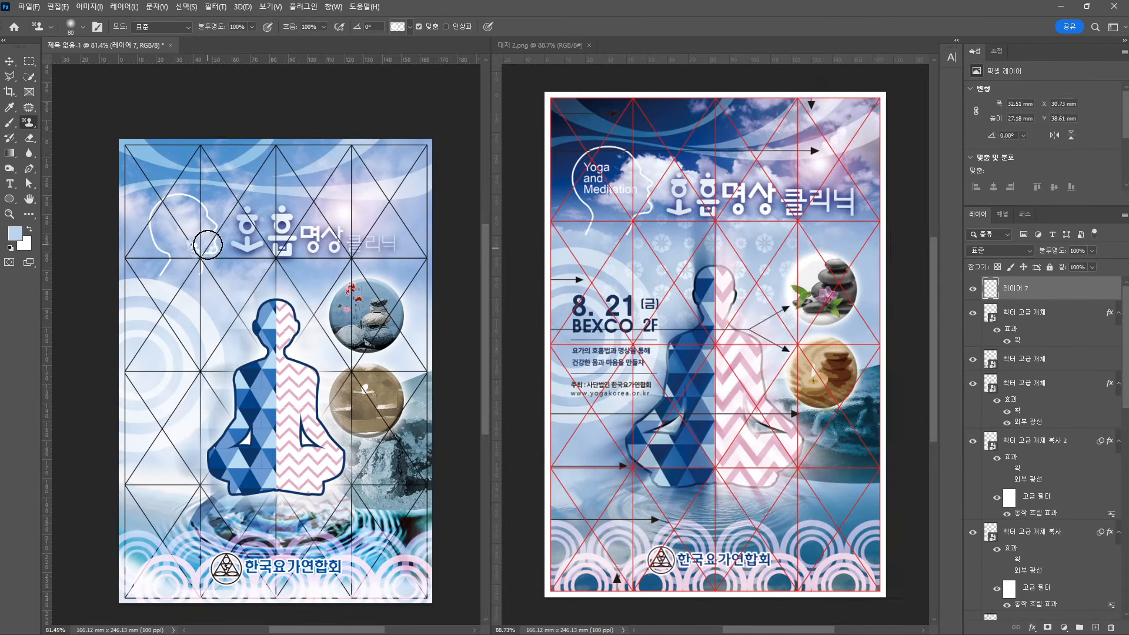
left_click(409, 27)
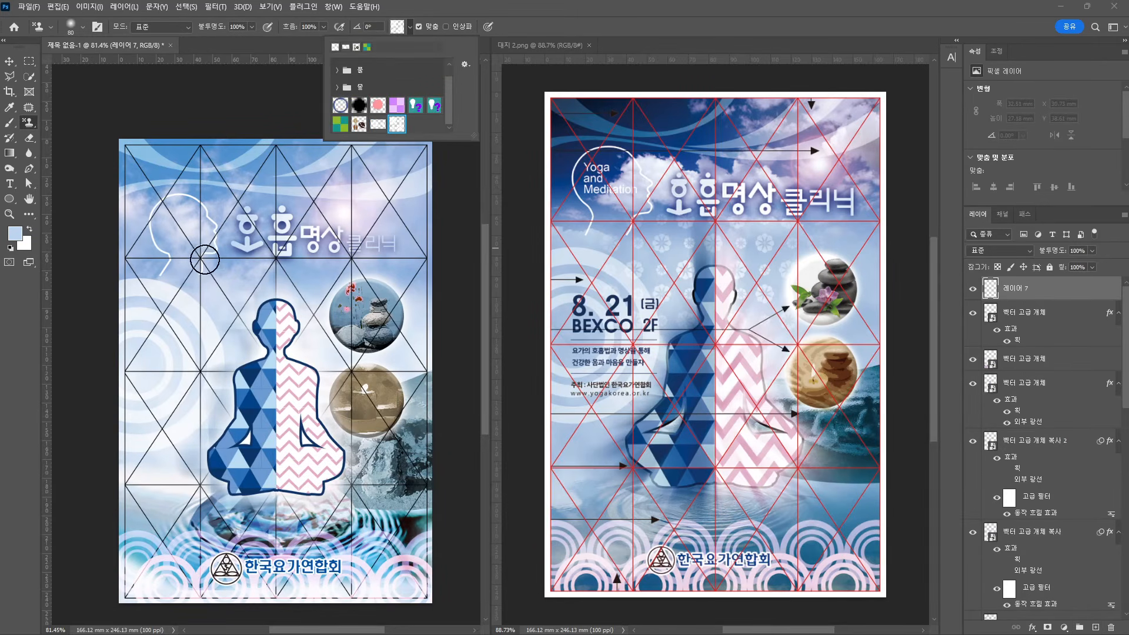
mouse_move(189, 252)
left_mouse_down()
mouse_move(332, 260)
mouse_move(249, 277)
mouse_move(329, 278)
mouse_move(285, 308)
mouse_move(180, 324)
mouse_move(345, 322)
mouse_move(185, 350)
mouse_move(327, 347)
mouse_move(208, 362)
mouse_move(337, 359)
mouse_move(354, 336)
mouse_move(347, 365)
mouse_move(363, 247)
mouse_move(361, 307)
mouse_move(329, 257)
mouse_move(201, 243)
mouse_move(203, 269)
left_mouse_up()
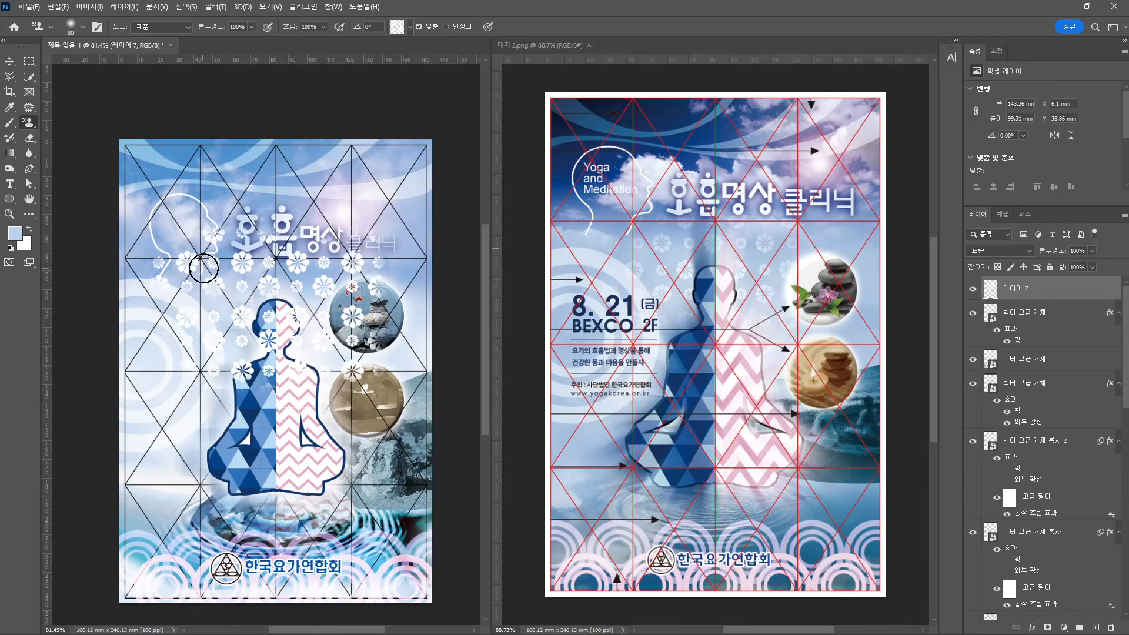
Set the flower pattern layer to 50% opacity and move it below the figure and photo circle layers, just above 레이어 3
left_click(9, 61)
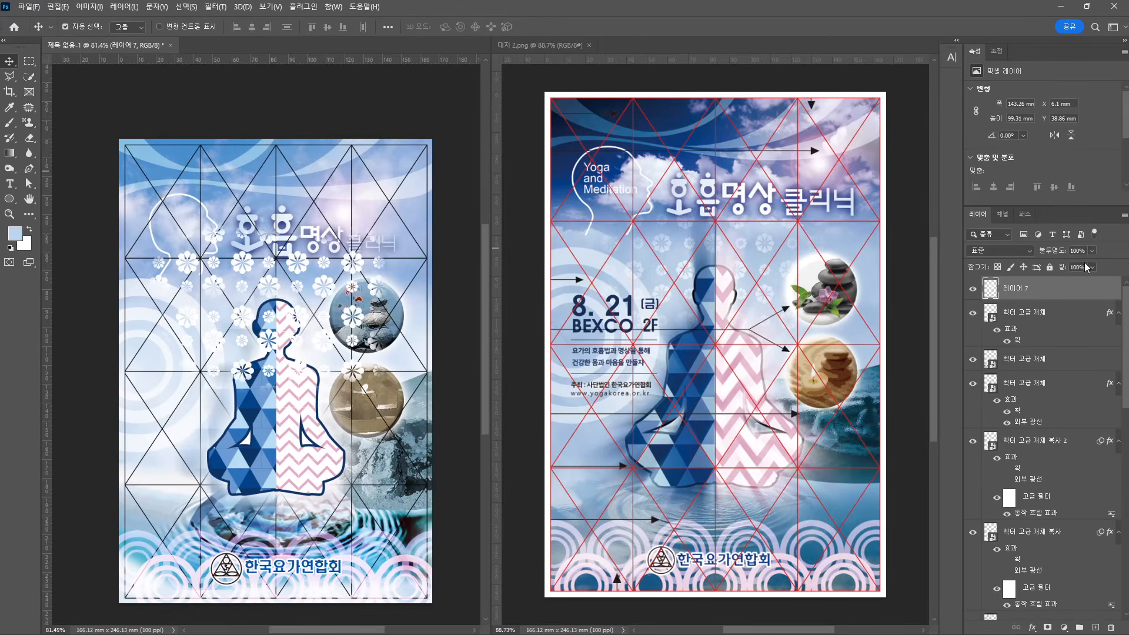
key("5")
left_click_drag(1082, 288, 1072, 445)
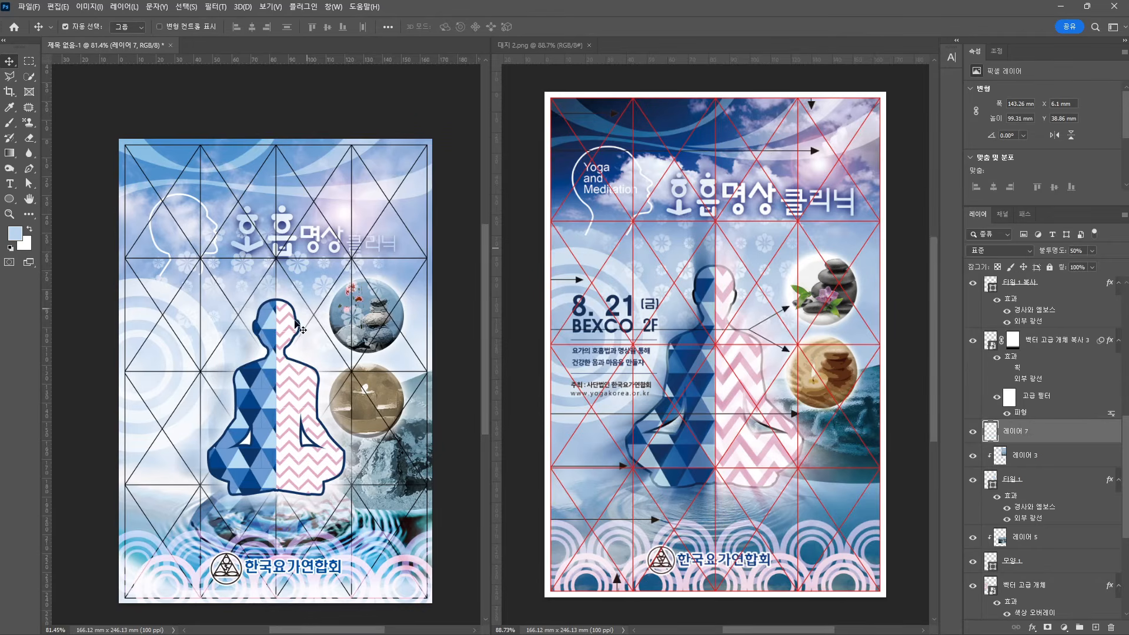
left_click_drag(236, 336, 218, 245)
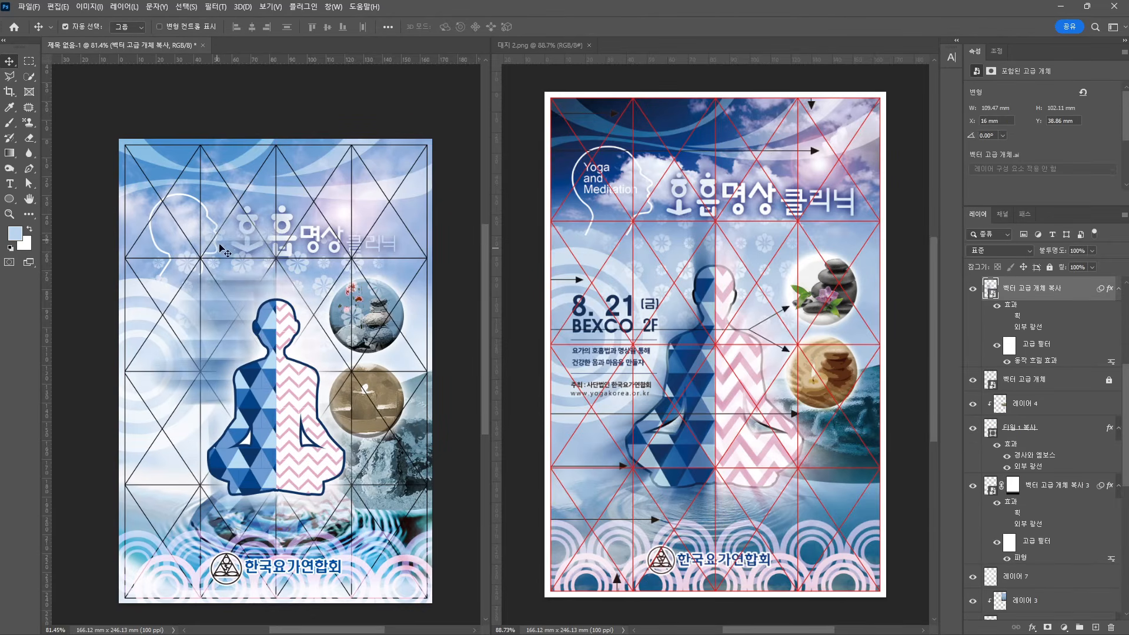
key("ctrl+z")
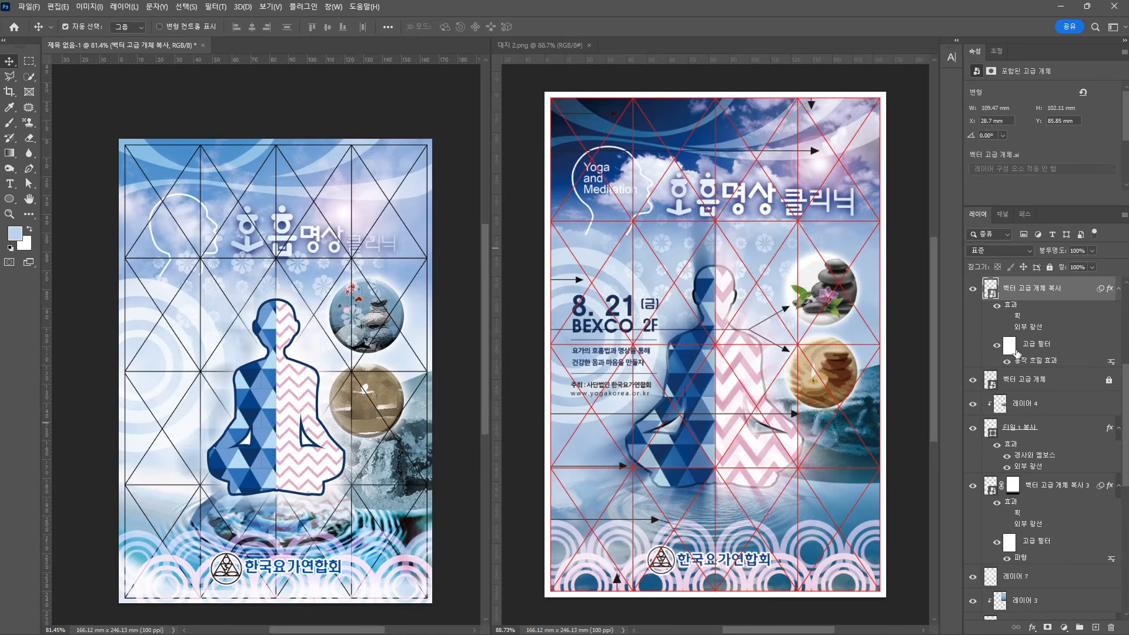
double_click(1029, 362)
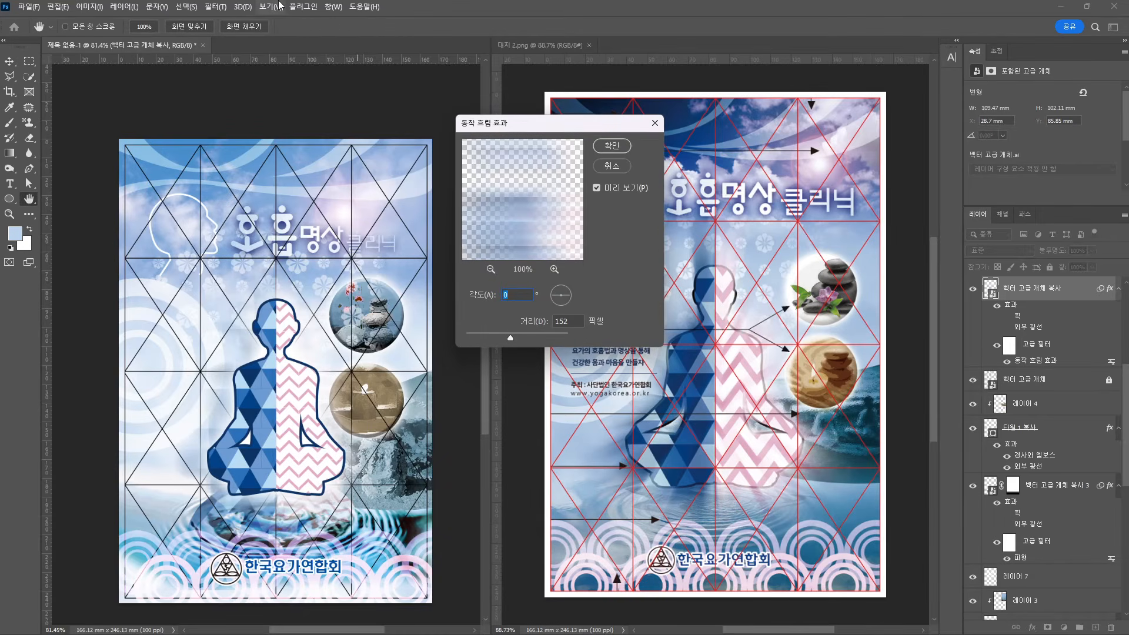
key("Escape")
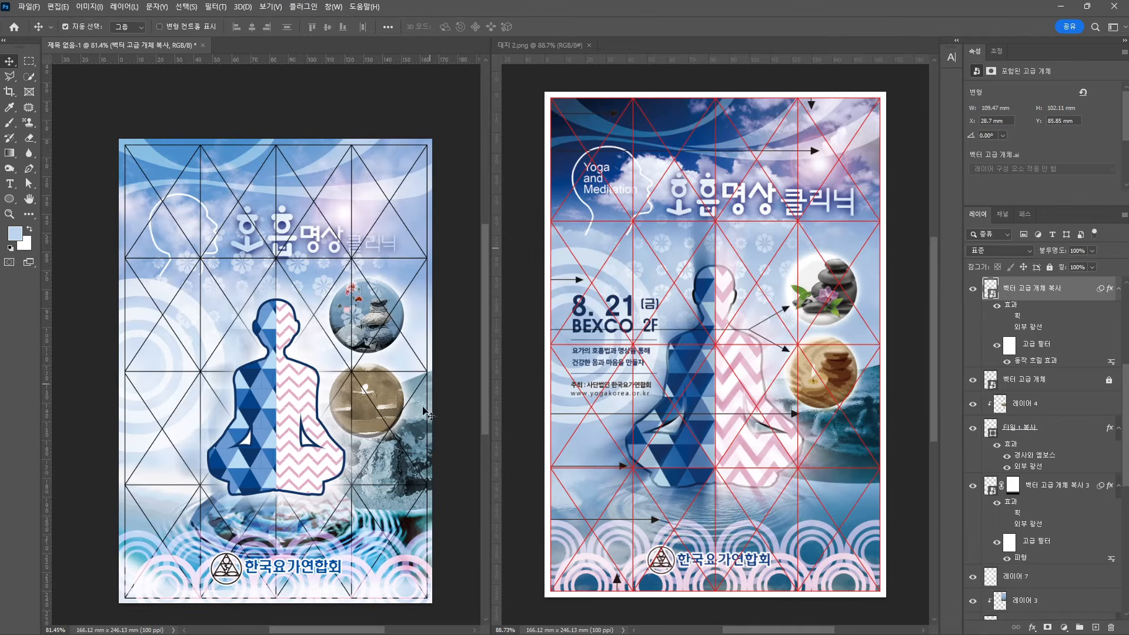
Move the clipped waterfall photo together with its base shape 모양 1 slightly upward at the poster's edge
scroll(407, 425, "down", 3)
left_click(407, 424)
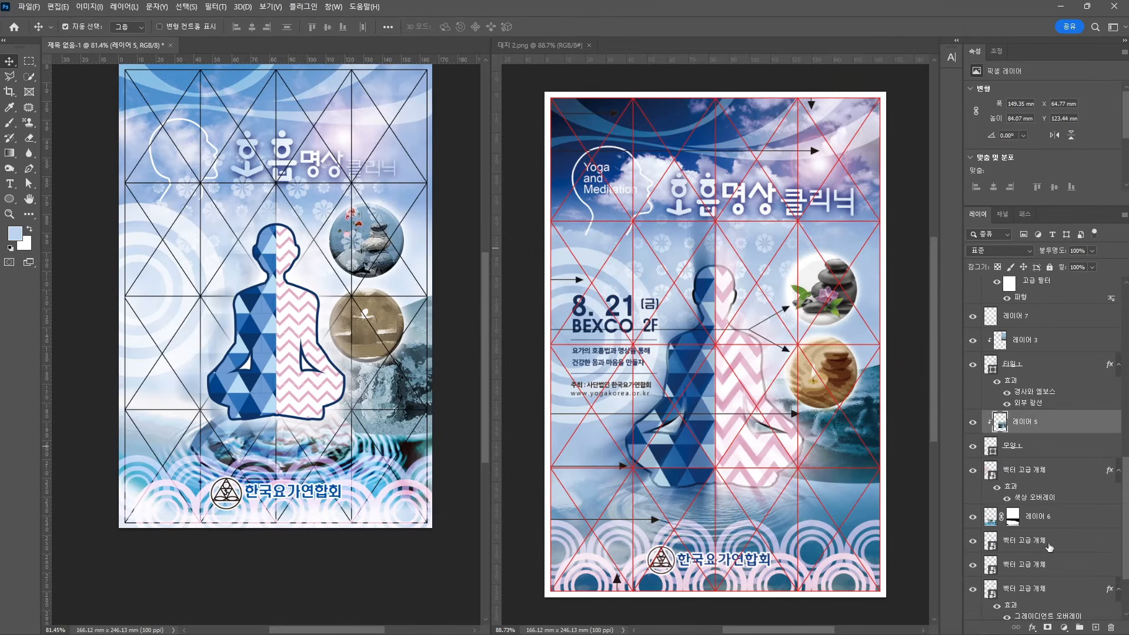
left_click_drag(421, 367, 421, 332)
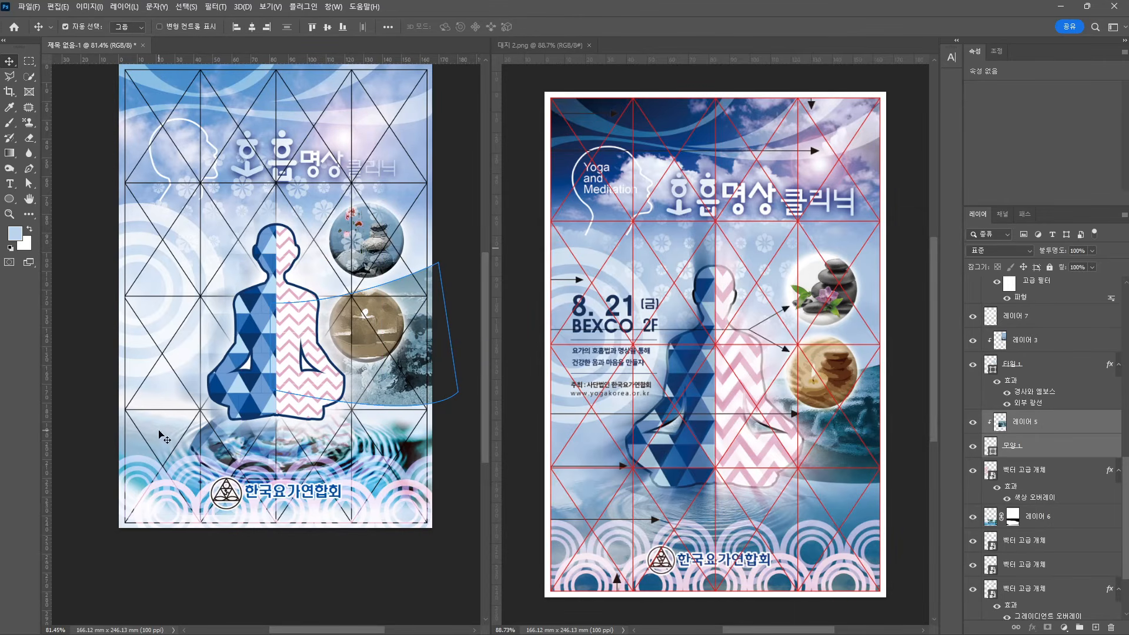
scroll(162, 268, "up", 2)
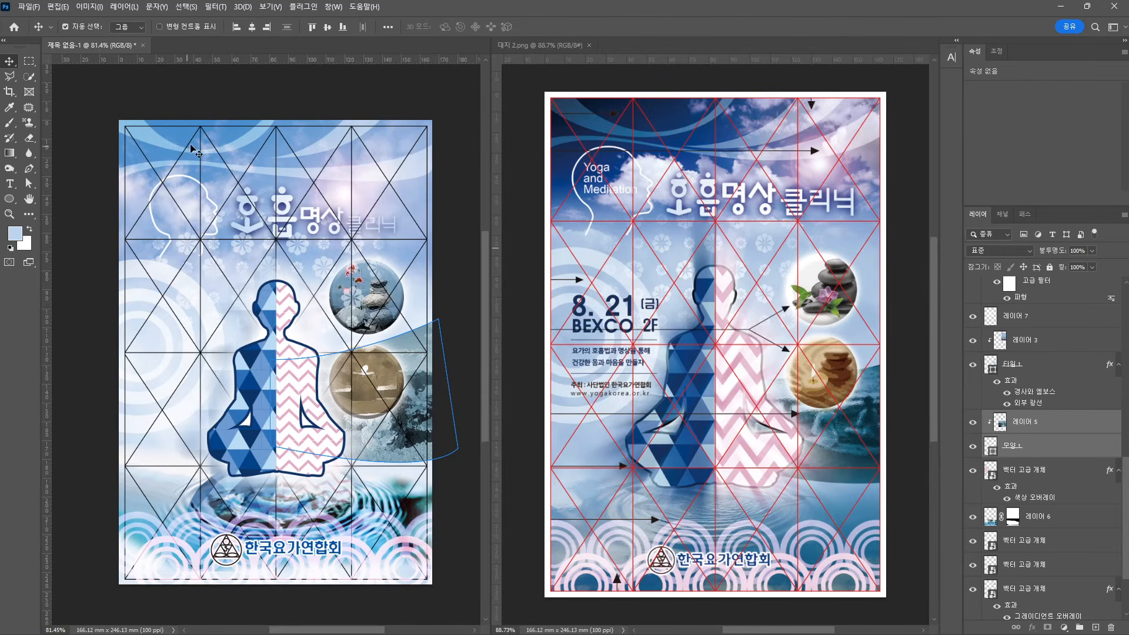
Scale the flower pattern down to about 89% and place its layer directly beneath the waterfall's base shape 모양 1
left_click(320, 274)
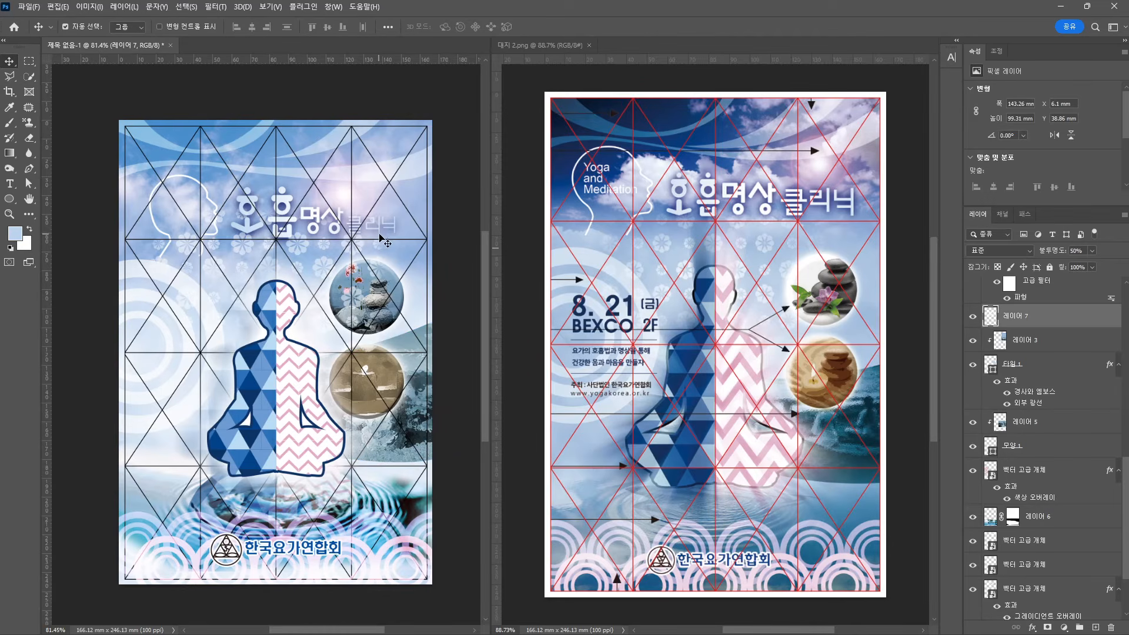
key("ctrl+t")
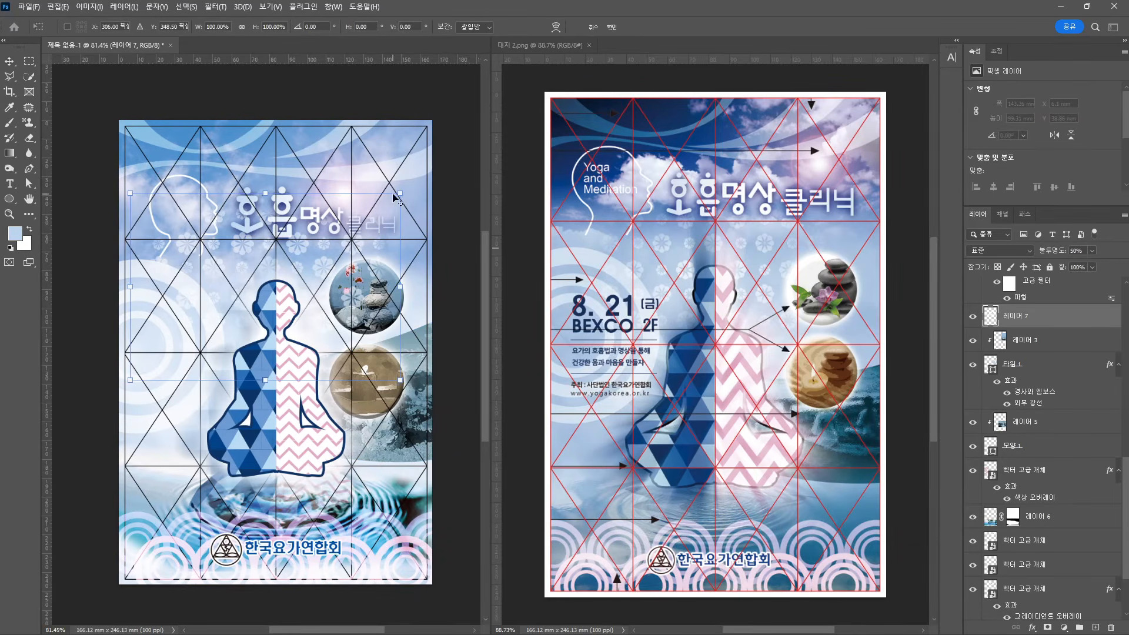
left_click_drag(397, 200, 385, 201)
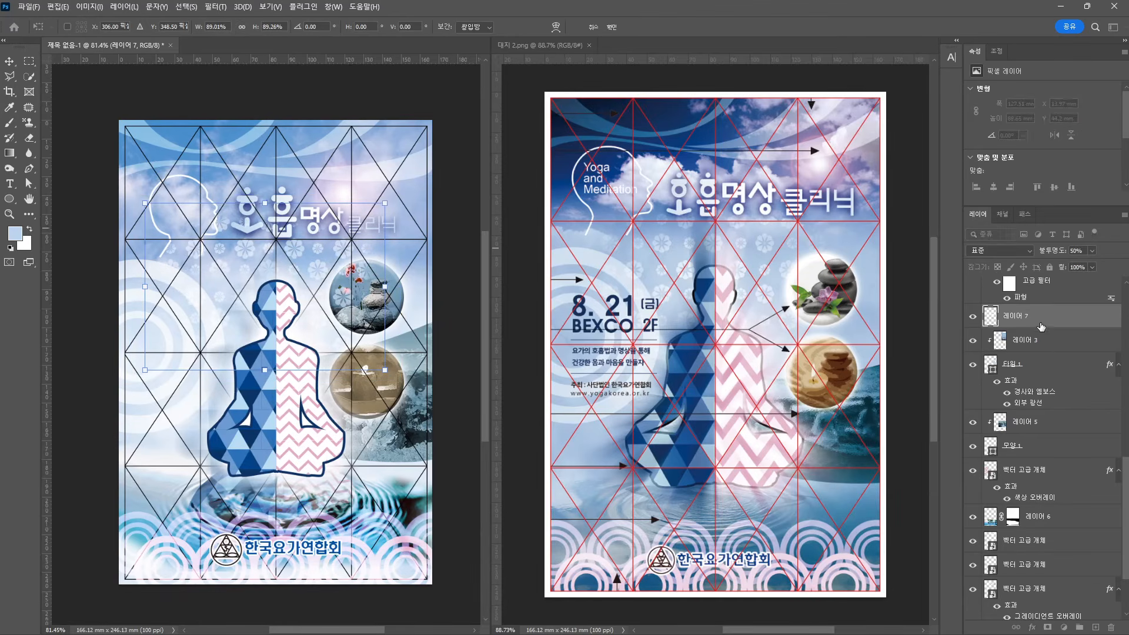
key("Return")
left_click_drag(1041, 326, 1025, 469)
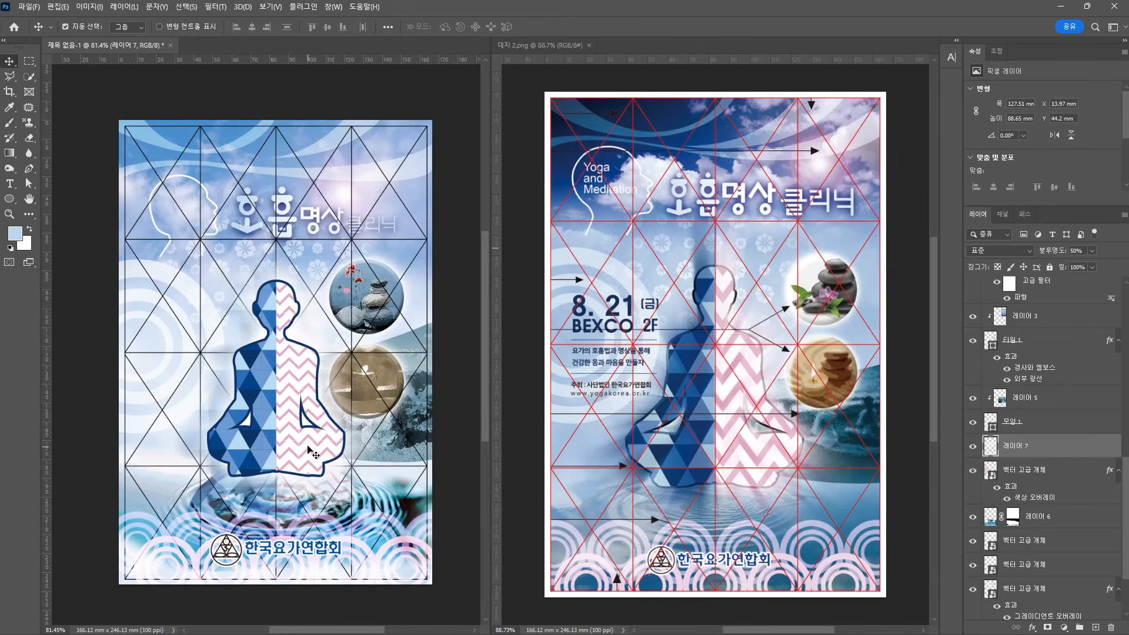
left_click(308, 448)
left_click(1027, 347, "ctrl")
scroll(1027, 347, "up", 2)
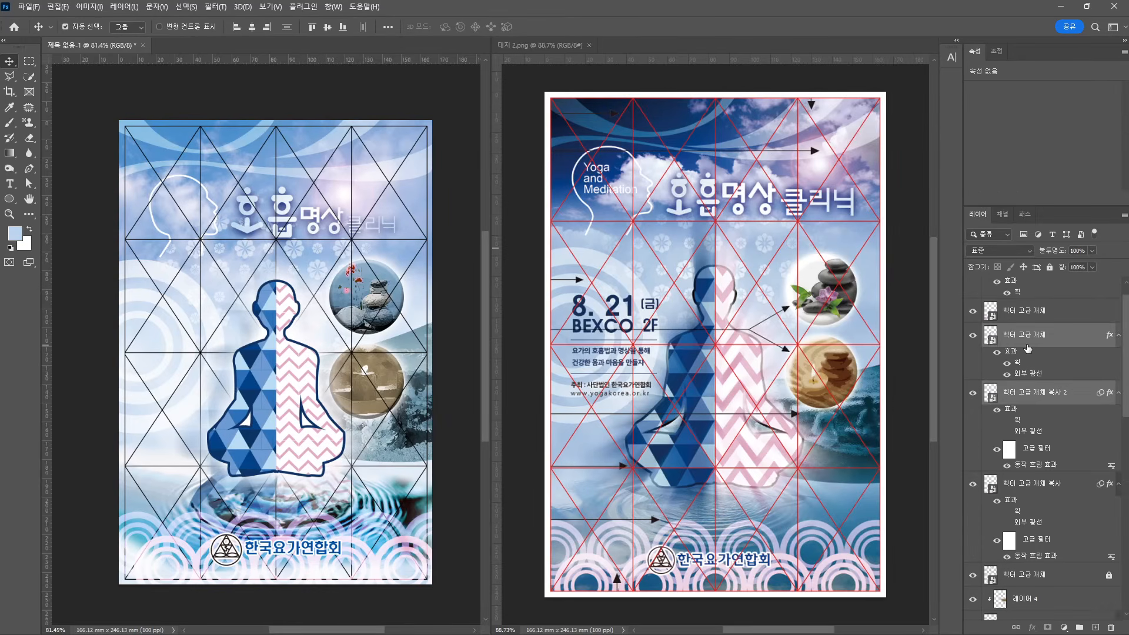
left_click(1027, 310, "ctrl")
key("ctrl+t")
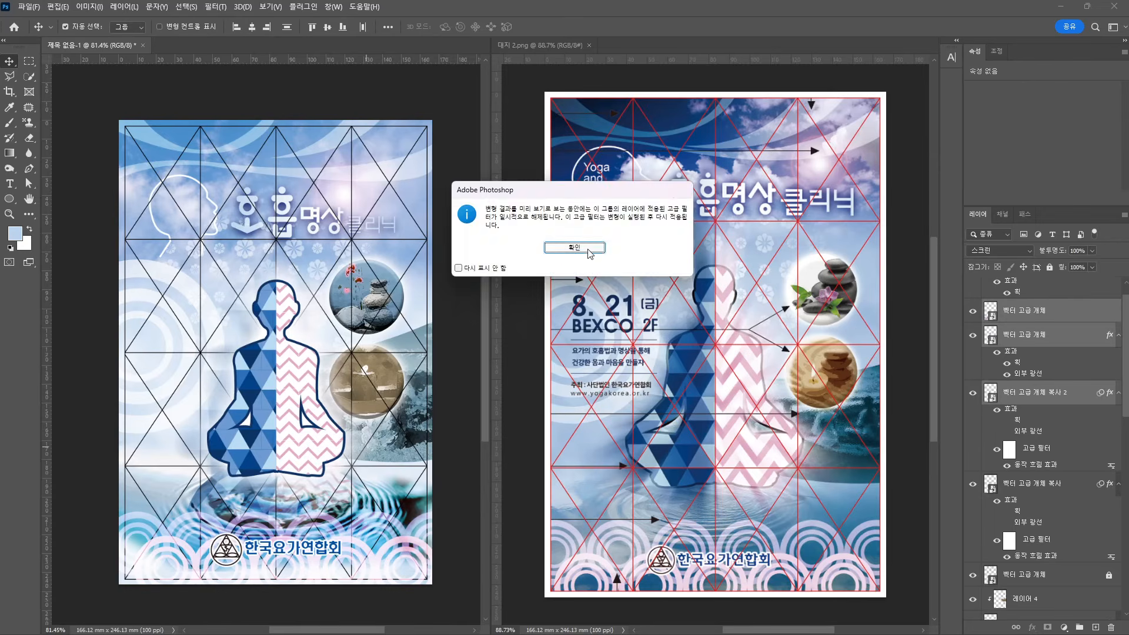
left_click(580, 246)
left_click_drag(470, 600, 474, 614)
key("ctrl+z")
key("Escape")
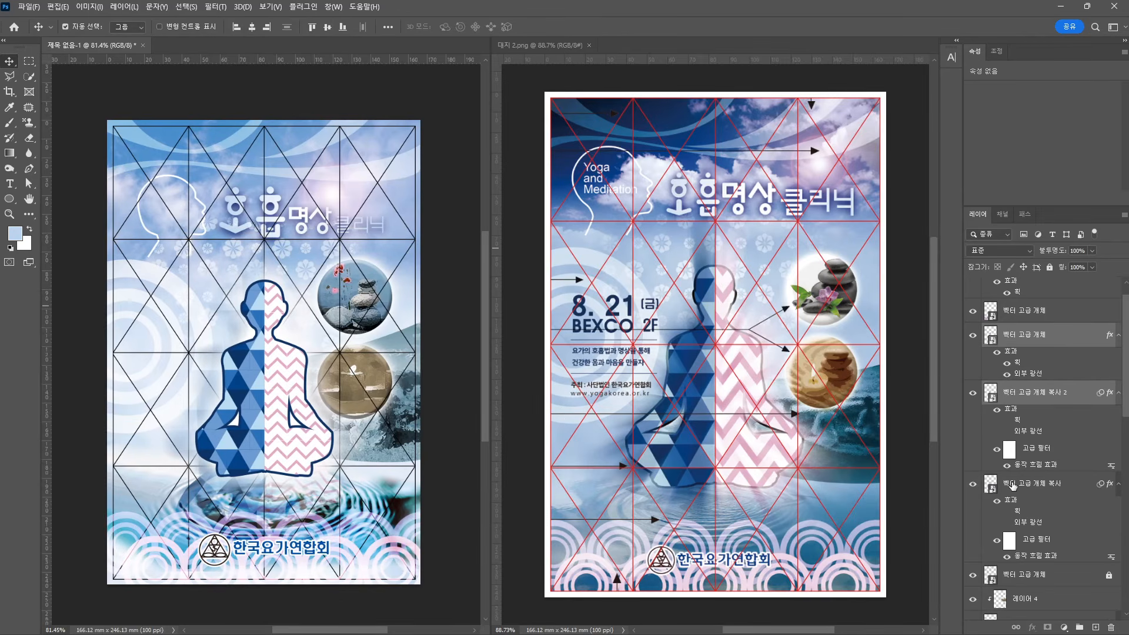
left_click(1013, 485, "ctrl")
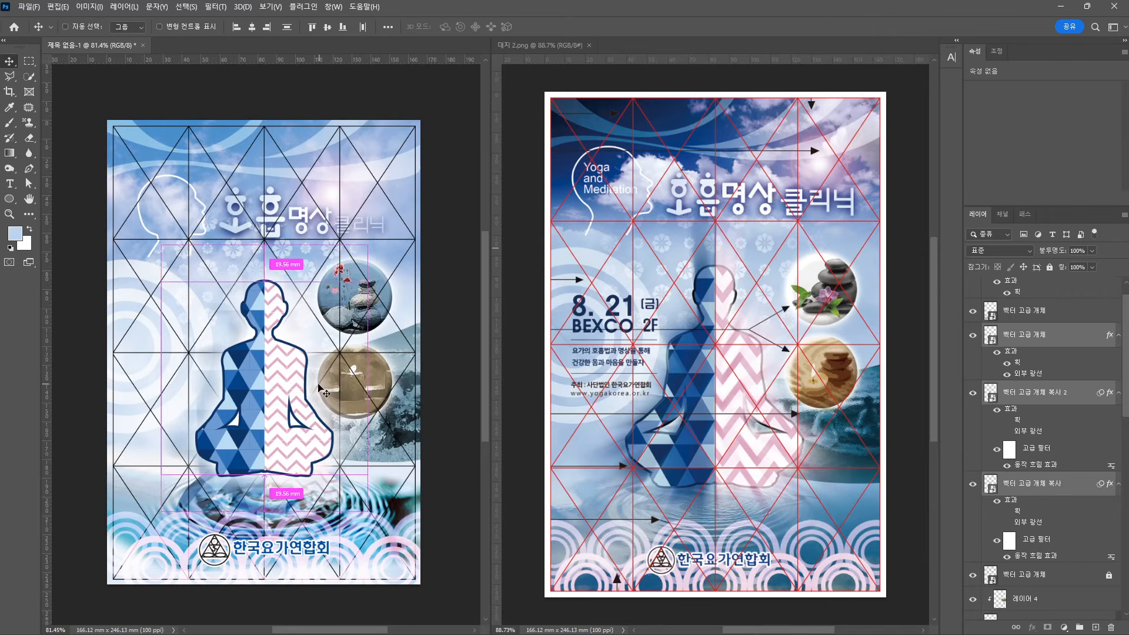
scroll(316, 340, "down", 3)
scroll(316, 351, "up", 3)
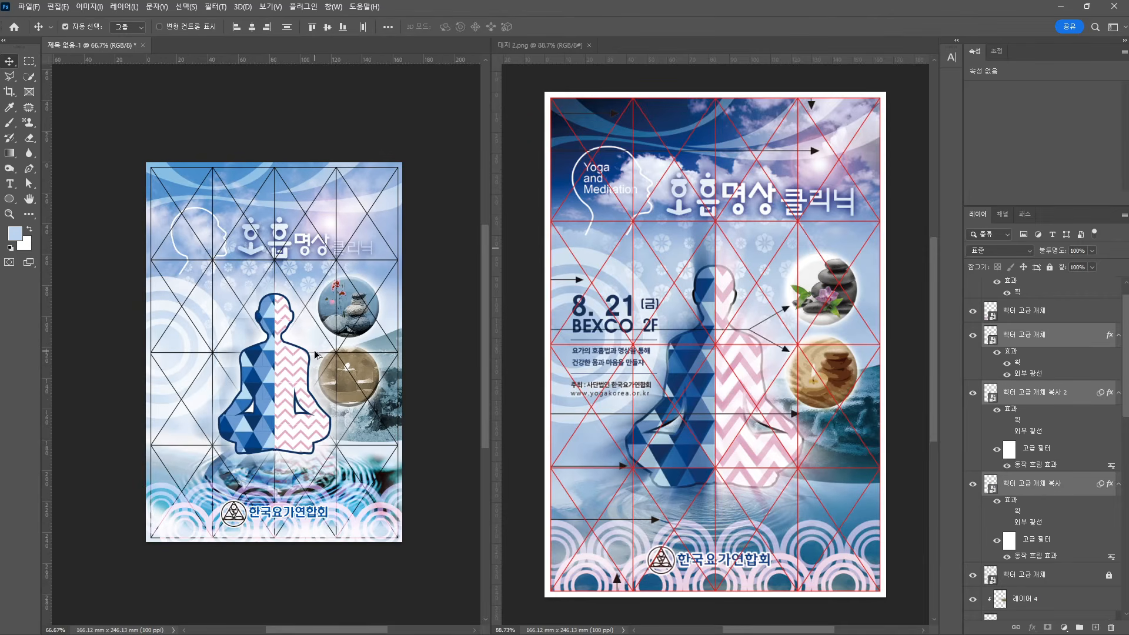
scroll(343, 364, "down", 1)
Start saving the poster on the computer and create a folder named 공개문제2 on the desktop
key("ctrl+s")
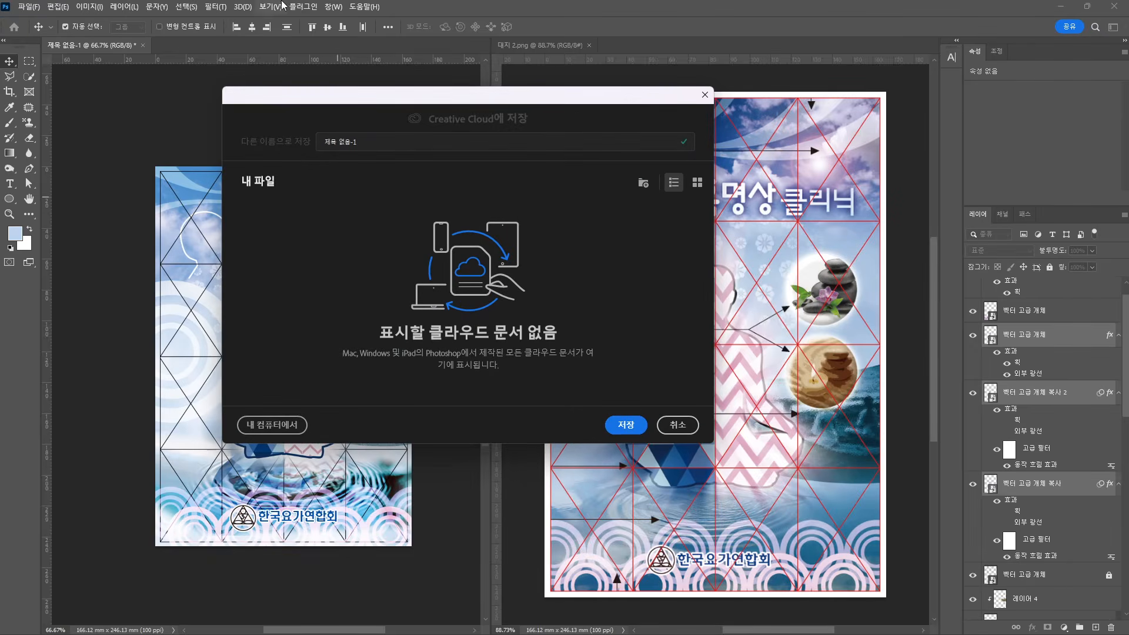
left_click(272, 424)
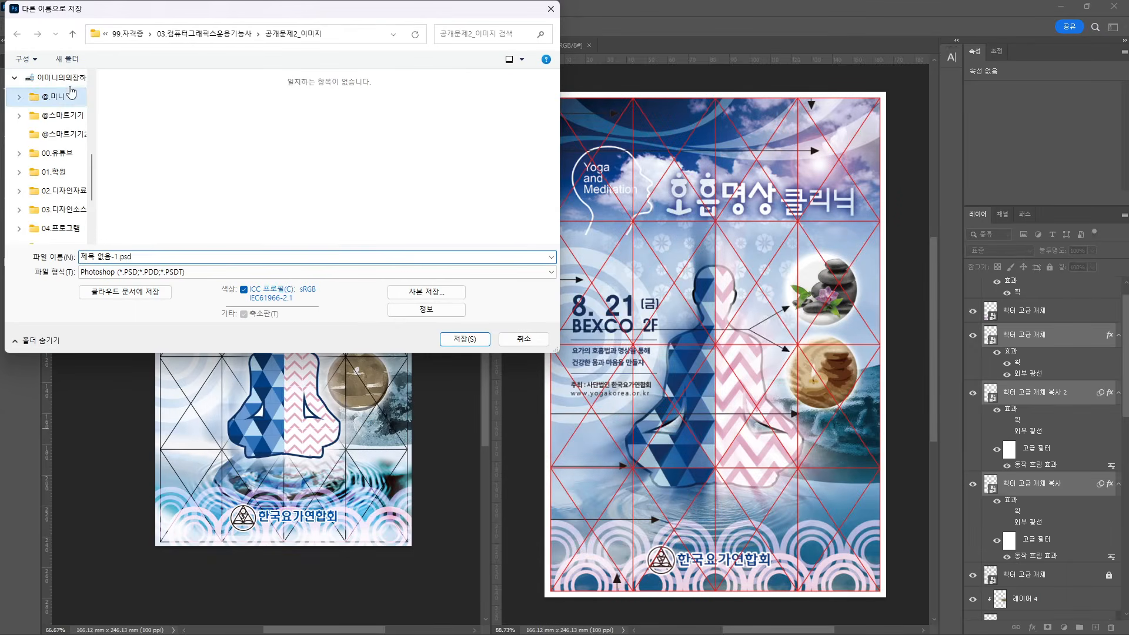
left_click(71, 84)
scroll(72, 88, "up", 10)
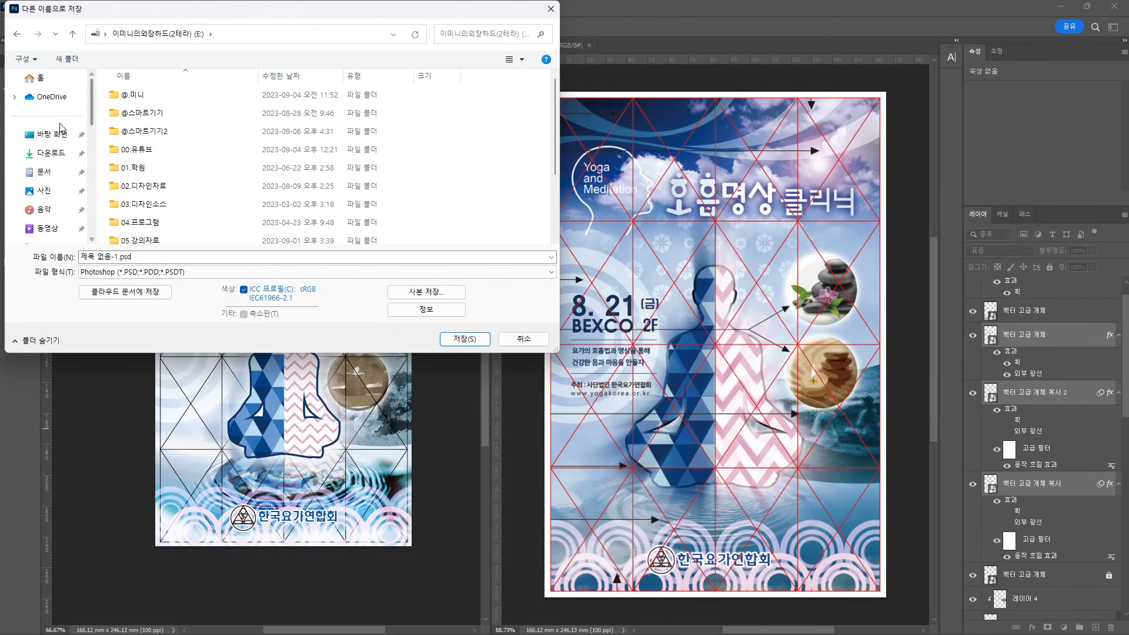
left_click(53, 134)
right_click(359, 180)
left_click(388, 186)
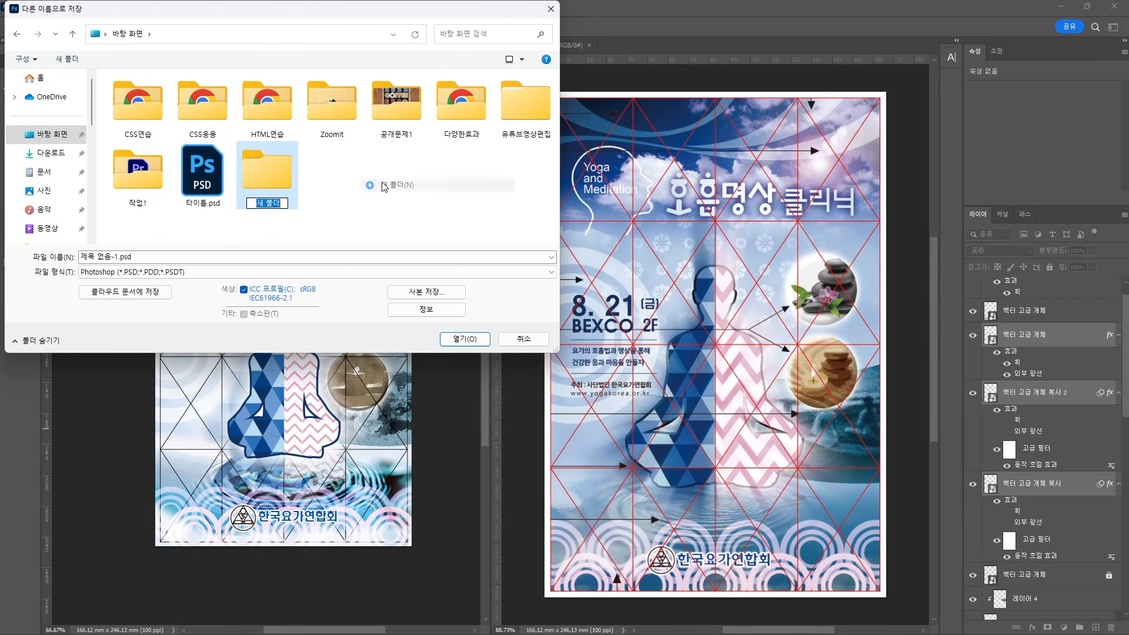
type("공개문제2")
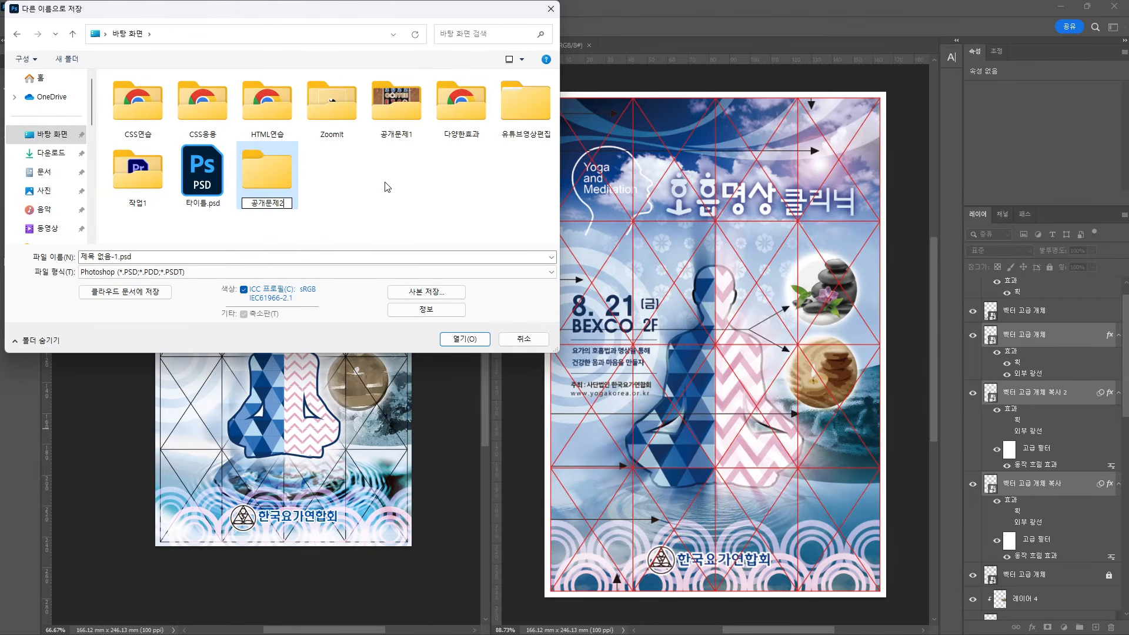
key("Return")
Save the poster inside the 공개문제2 folder as 공개문제2.psd with the default Photoshop options
left_click(453, 341)
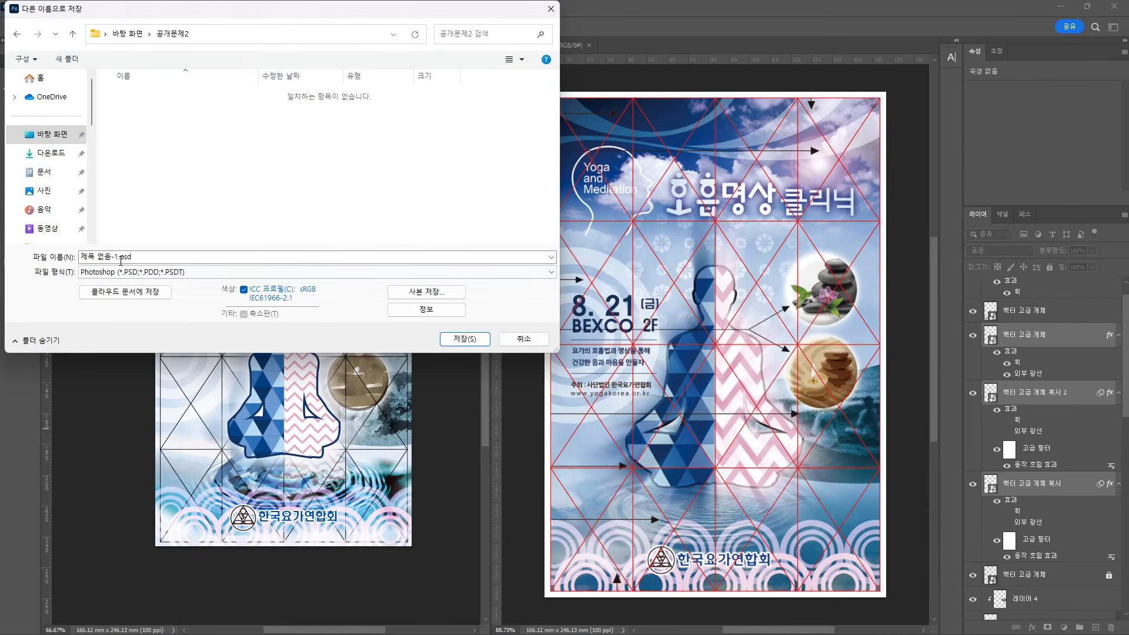
left_click(116, 257)
left_click_drag(115, 257, 47, 258)
type("공개문제")
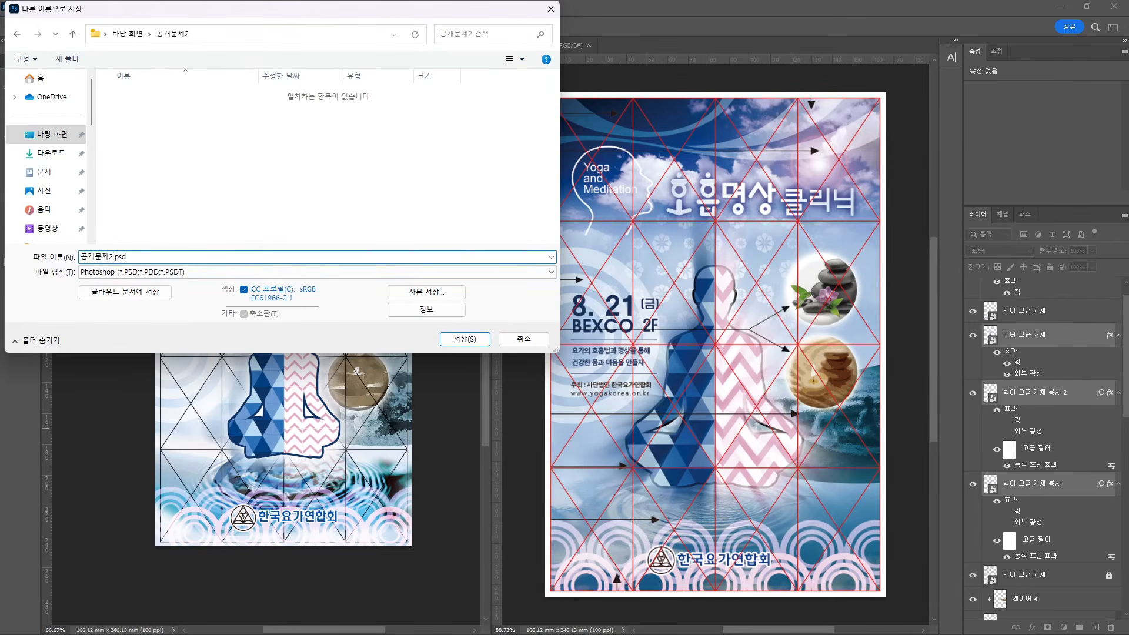
type("2")
key("Return")
key("Return")
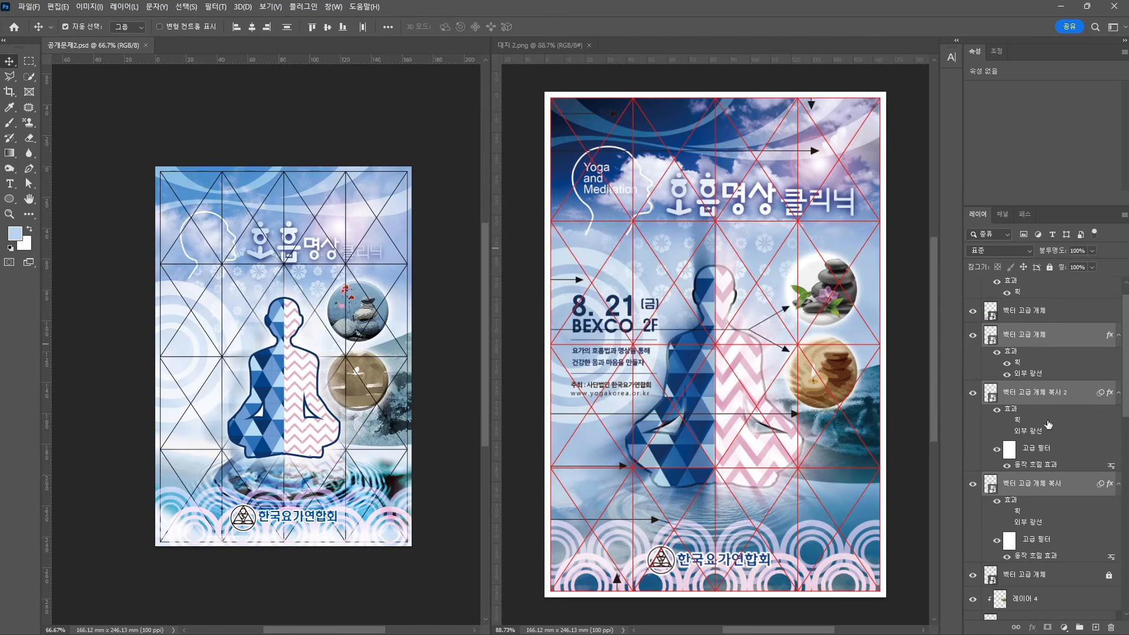
scroll(1049, 424, "down", 10)
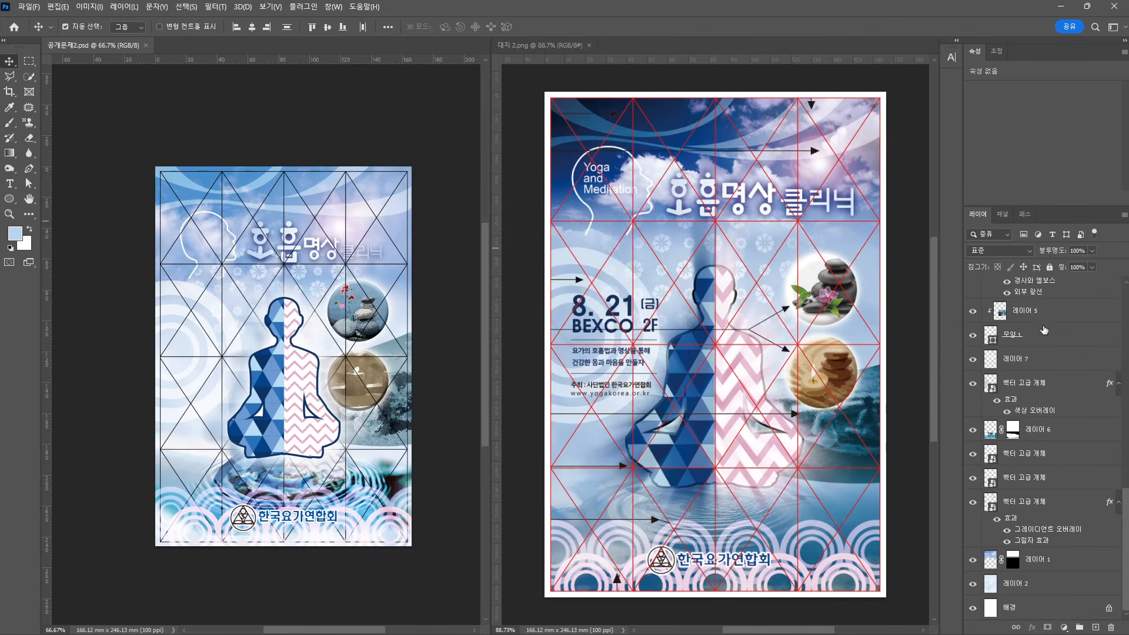
scroll(1079, 517, "up", 5)
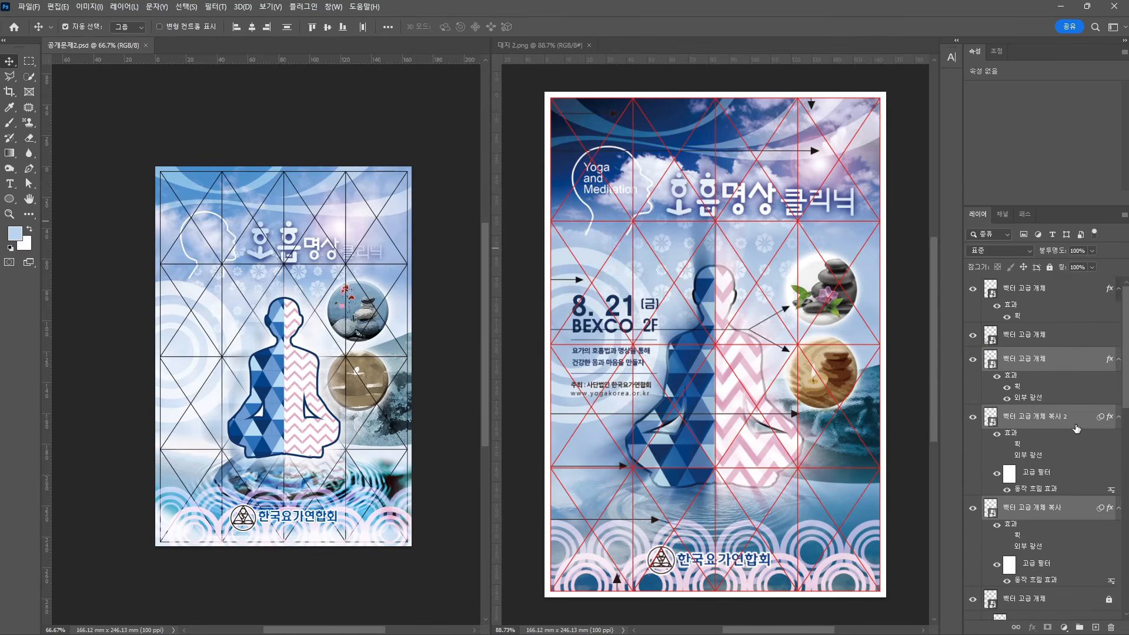
Hide the locked triangular grid layer and save a copy of the poster as the JPEG 공개문제2 복사.jpg in the 공개문제2 folder
scroll(1001, 566, "down", 3)
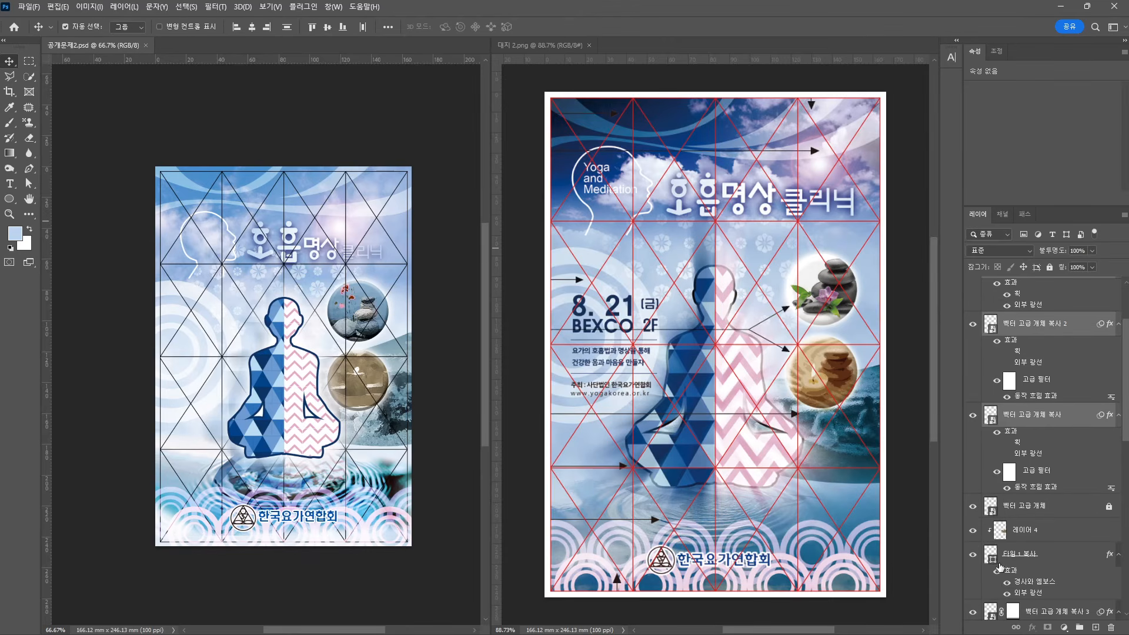
left_click(972, 459)
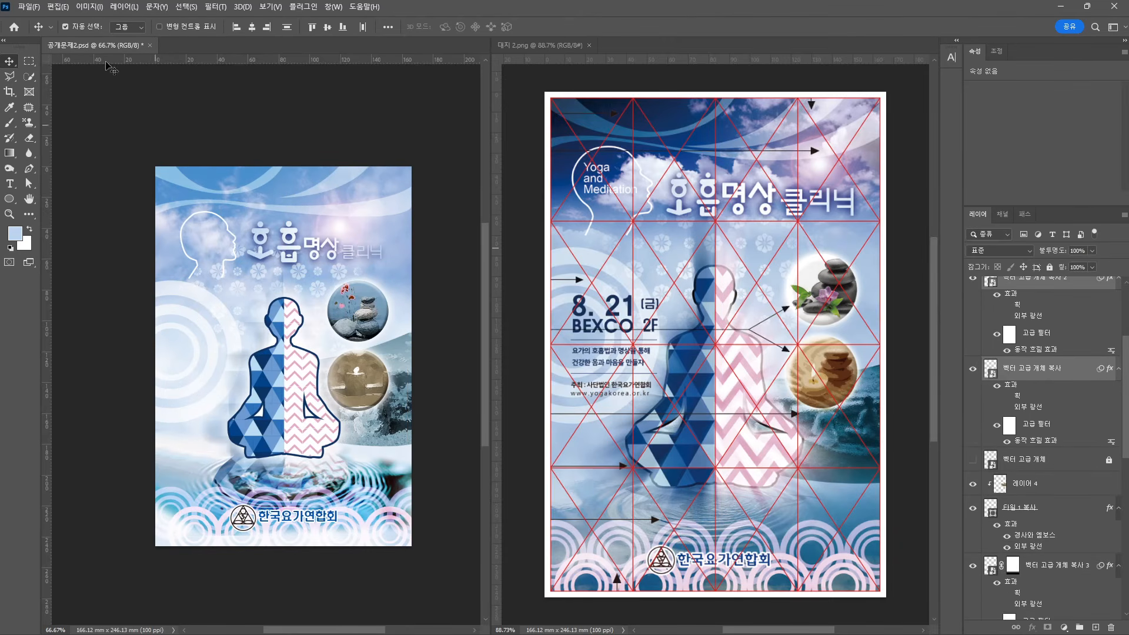
left_click(28, 7)
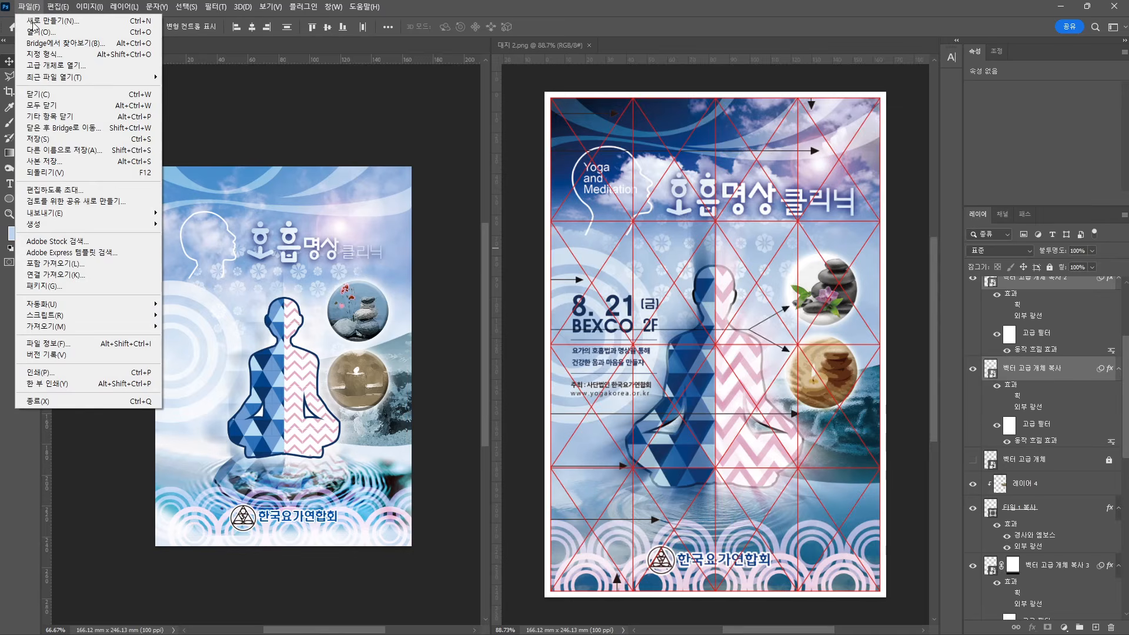
left_click(58, 151)
left_click(448, 293)
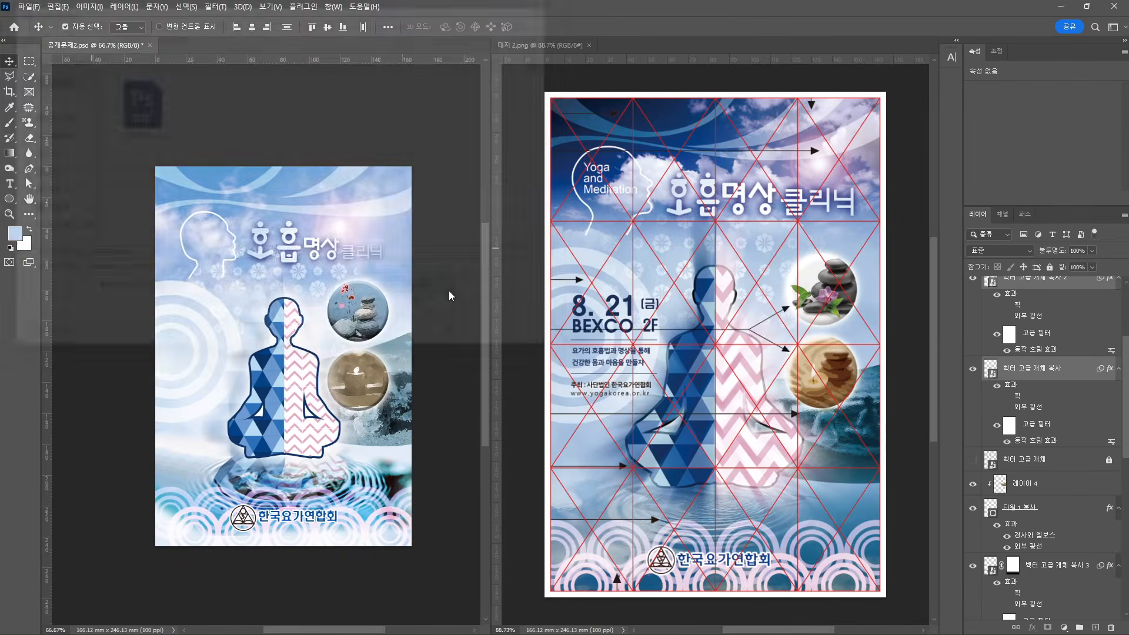
left_click(208, 271)
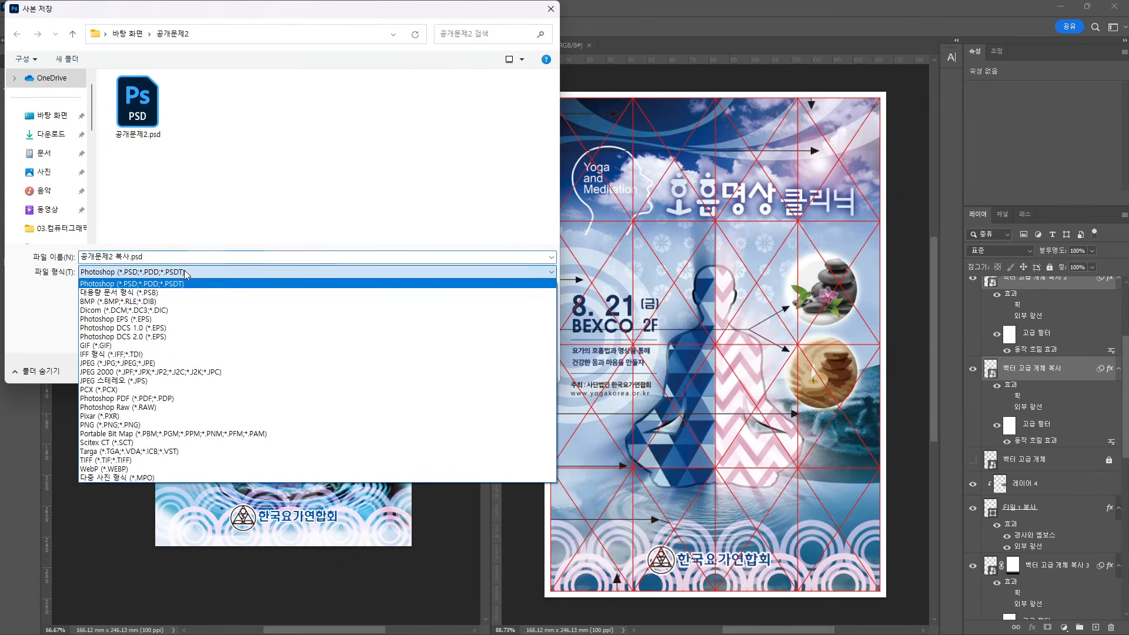
left_click(134, 363)
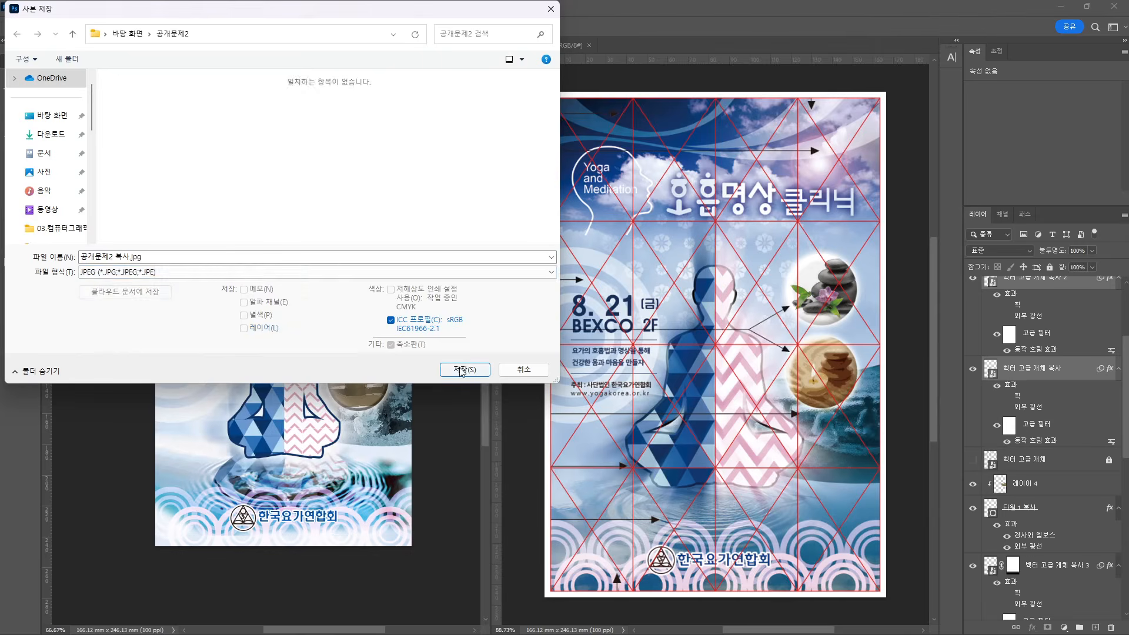
left_click(464, 370)
key("Return")
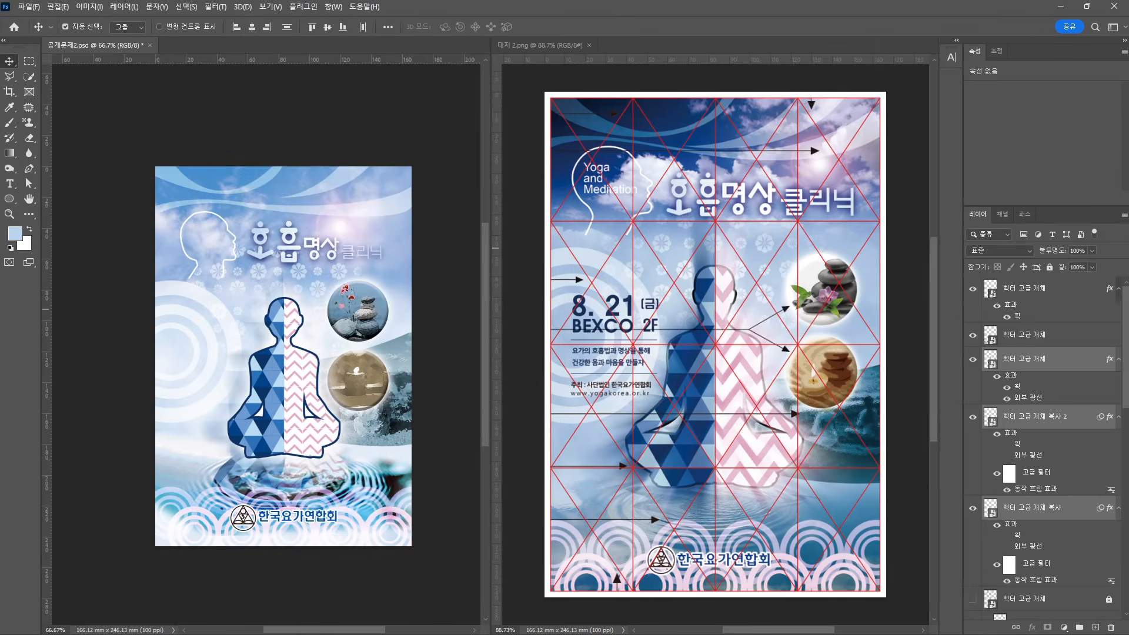
Switch to Illustrator and save the untitled artwork as 공개문제2.ai in the desktop folder 공개문제2 with the default options
key("alt+Tab")
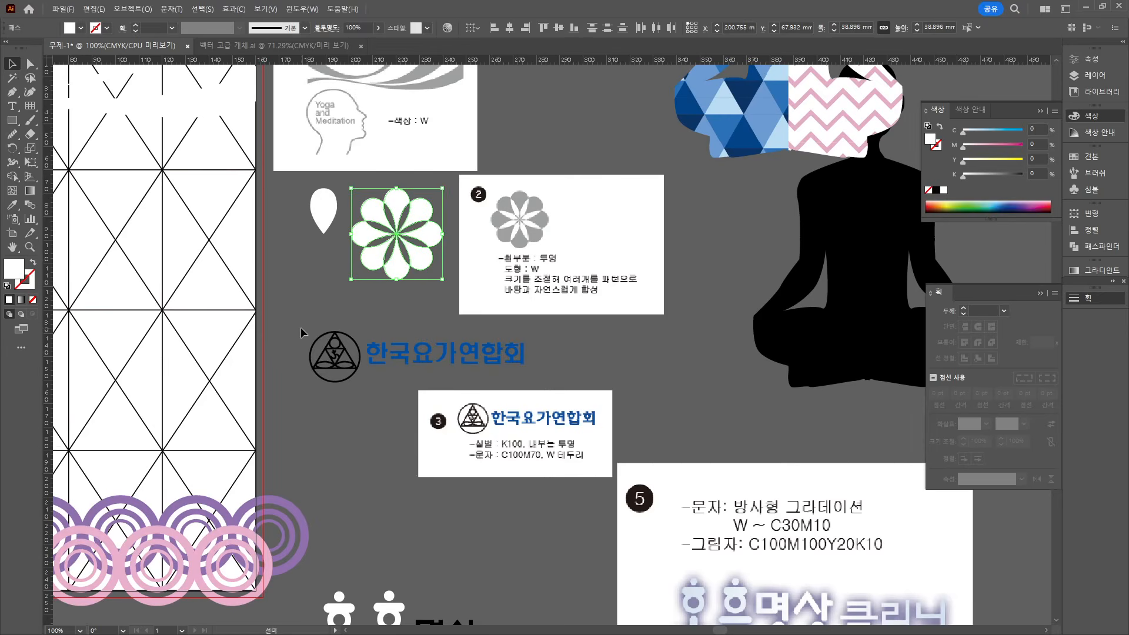
left_click(302, 295)
key("ctrl+s")
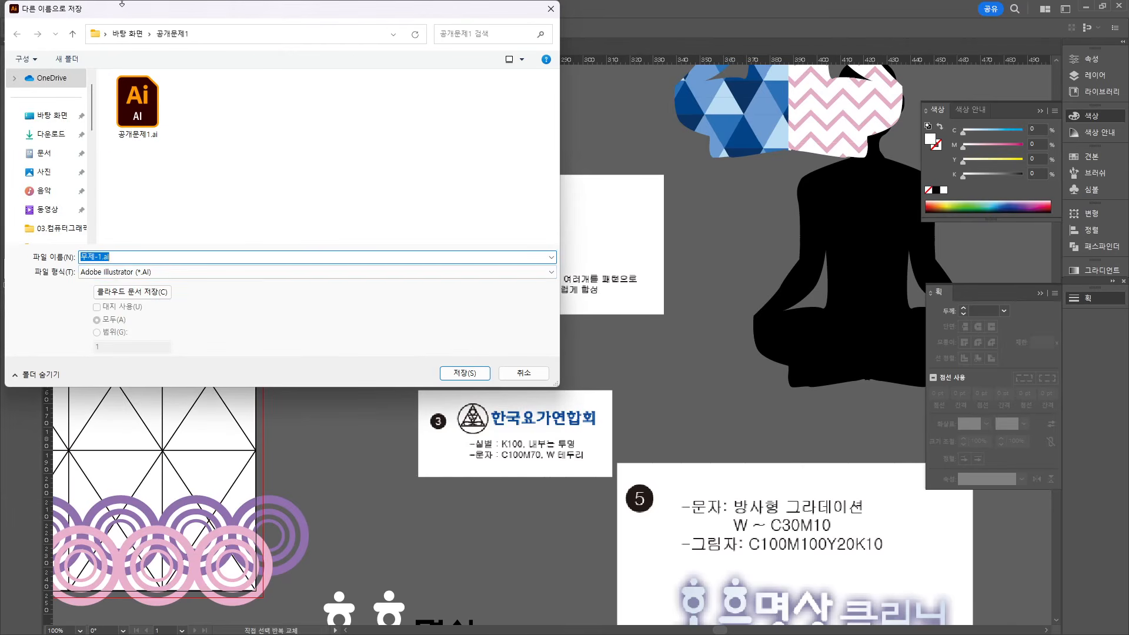
left_click(128, 271)
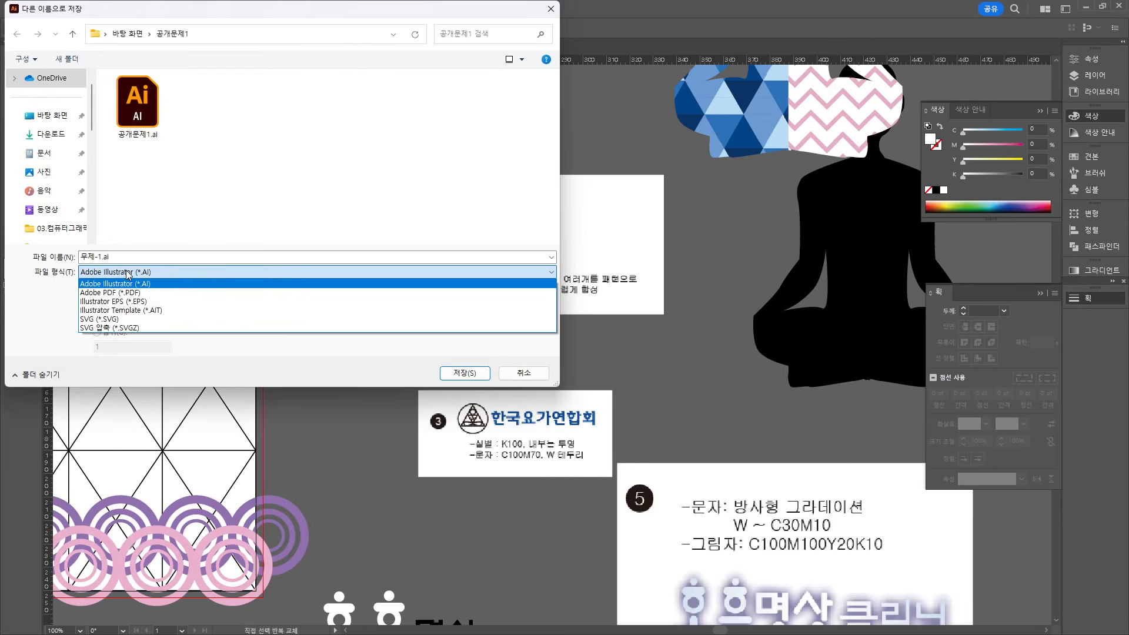
left_click(116, 11)
left_click(127, 34)
double_click(436, 135)
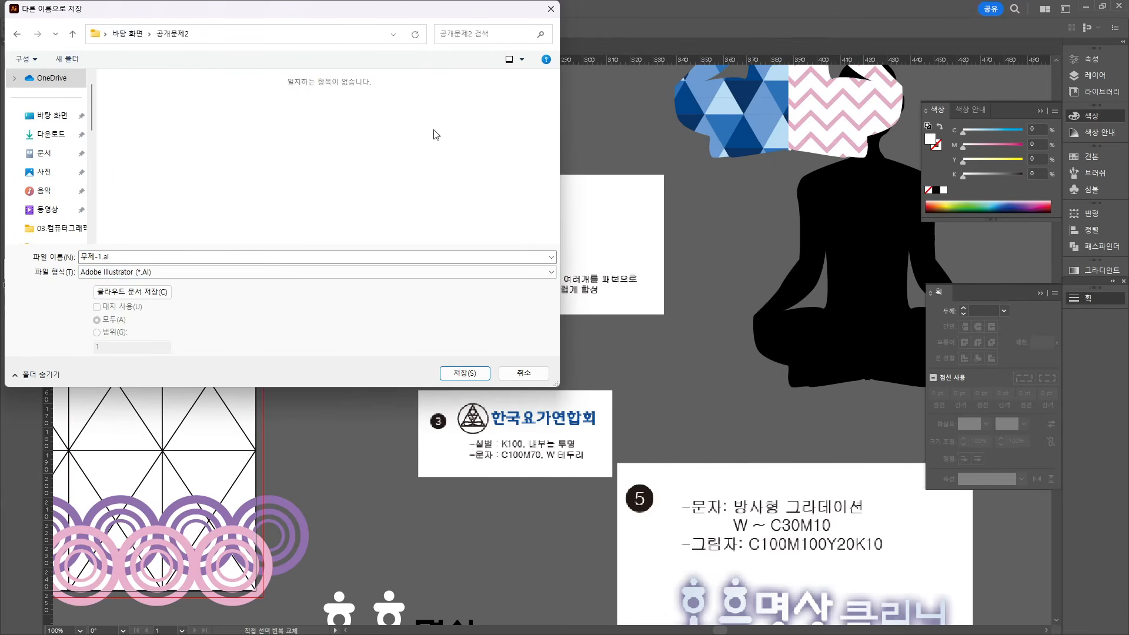
double_click(93, 256)
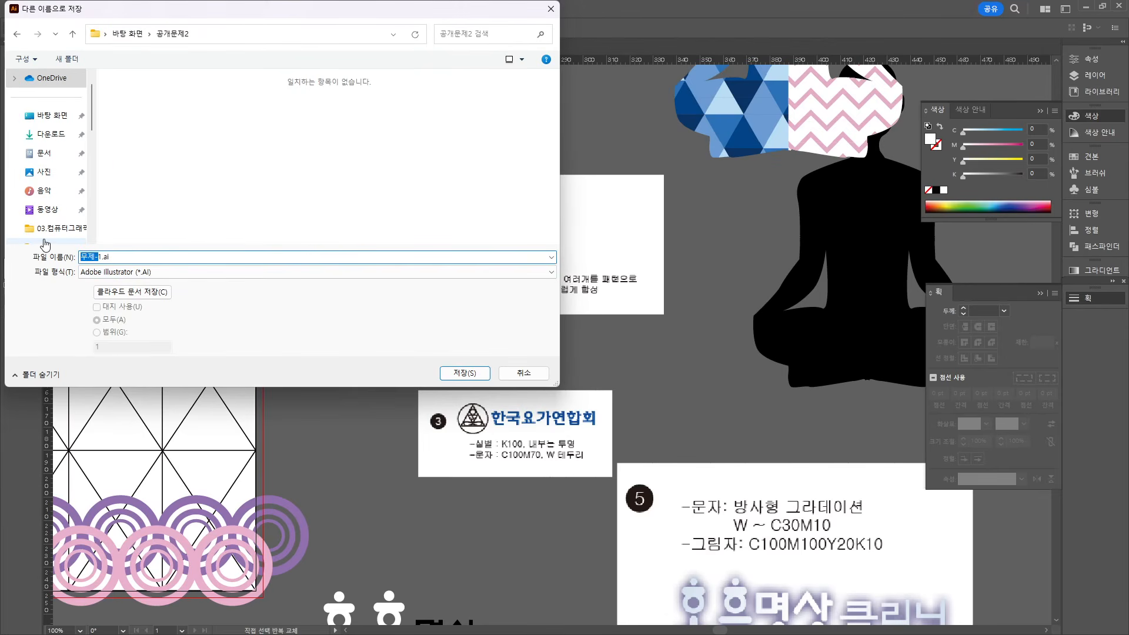
type("공개문제2")
key("Return")
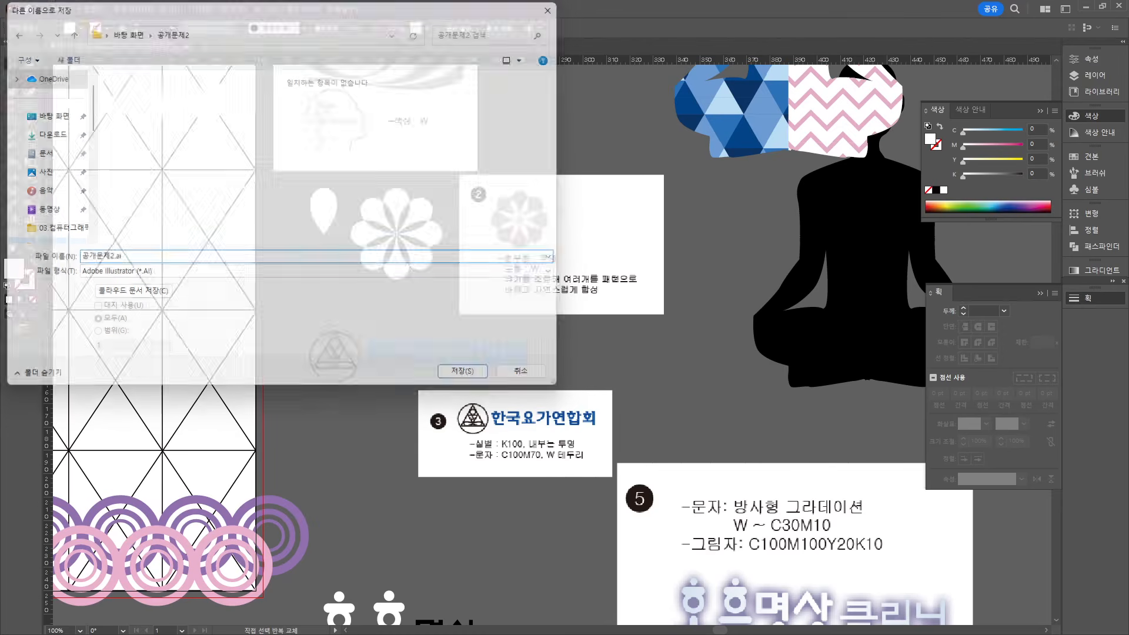
key("Return")
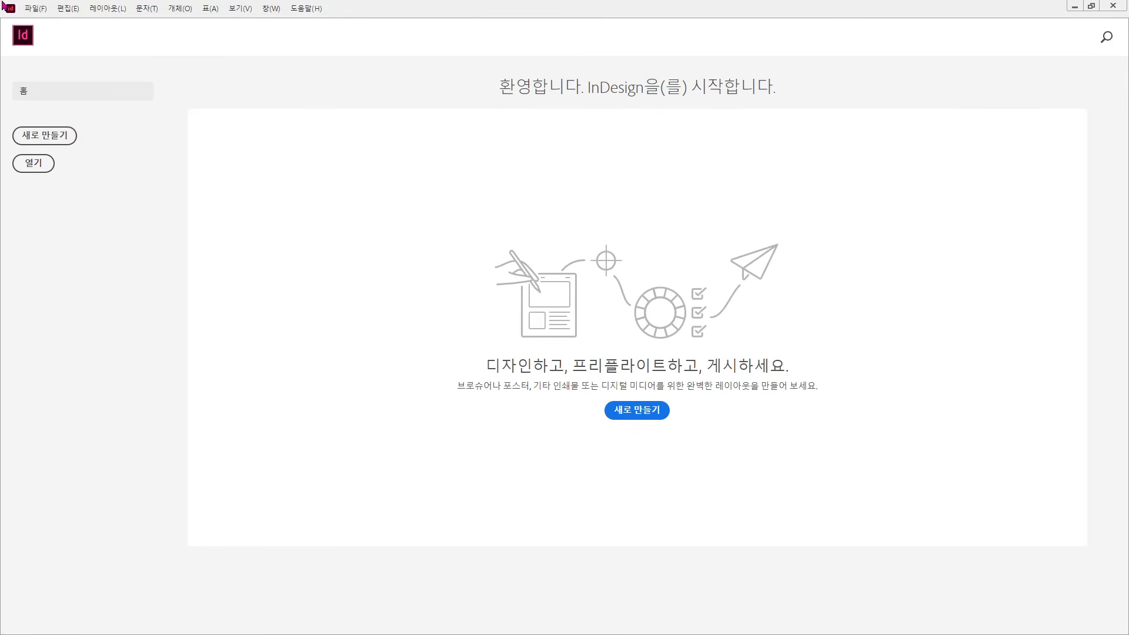
Create a one-page portrait InDesign document of 210 × 297 mm without facing pages and continue to its margin and column settings
left_click(36, 8)
mouse_move(44, 22)
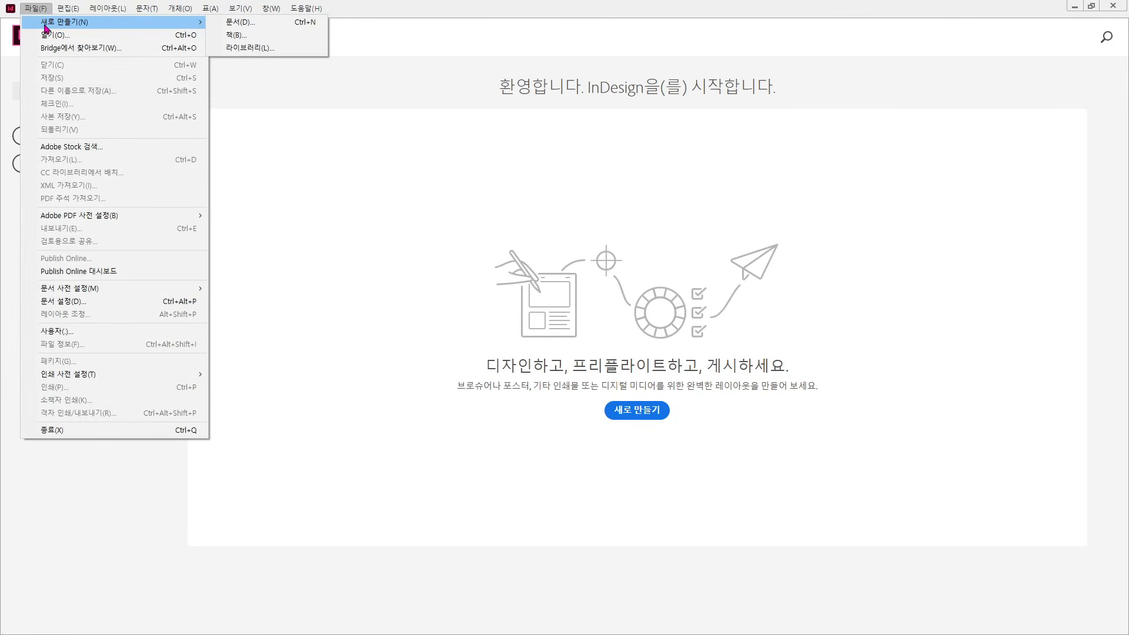
left_click(221, 24)
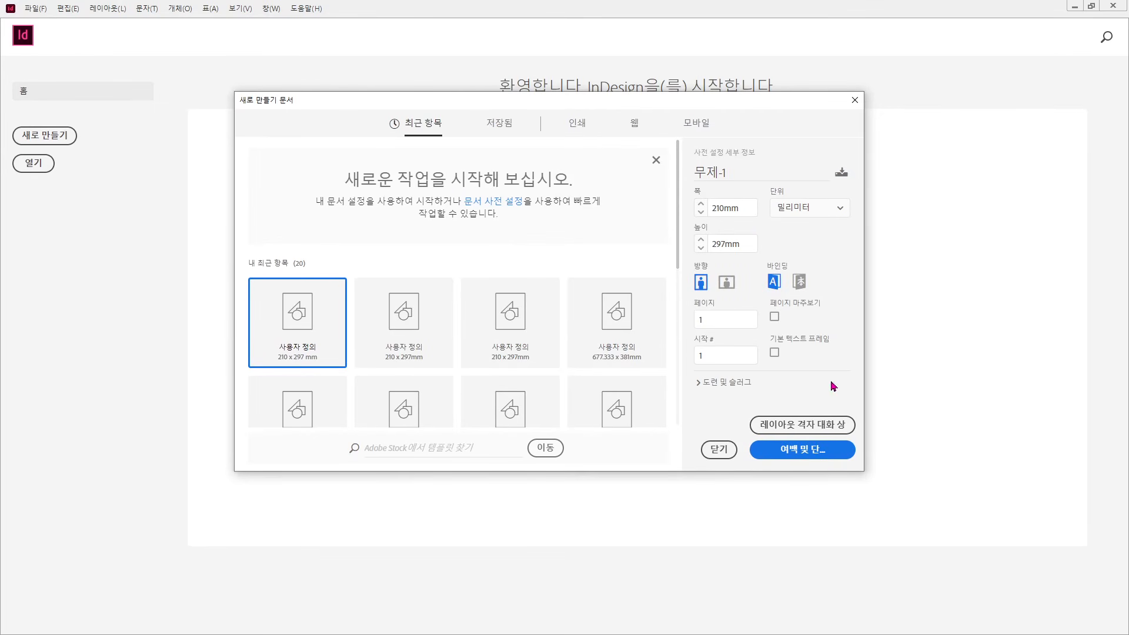
left_click(741, 384)
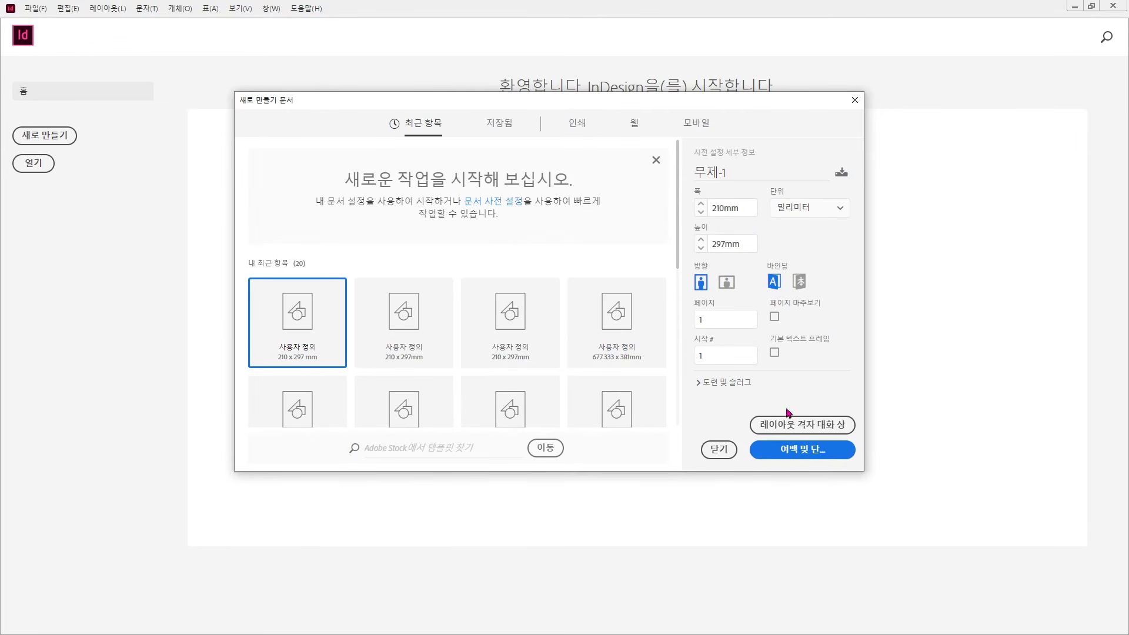
left_click(831, 454)
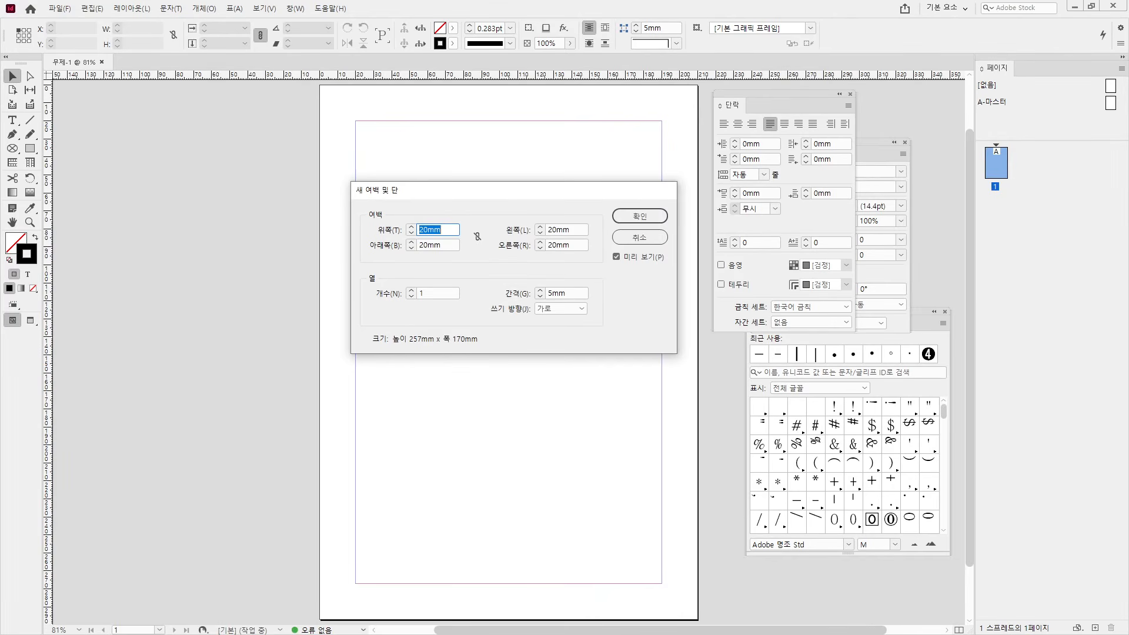
Calculate half of 210 − 166 with the calculator and set the document's left and right margins to 22 mm
key("XF86Calculator")
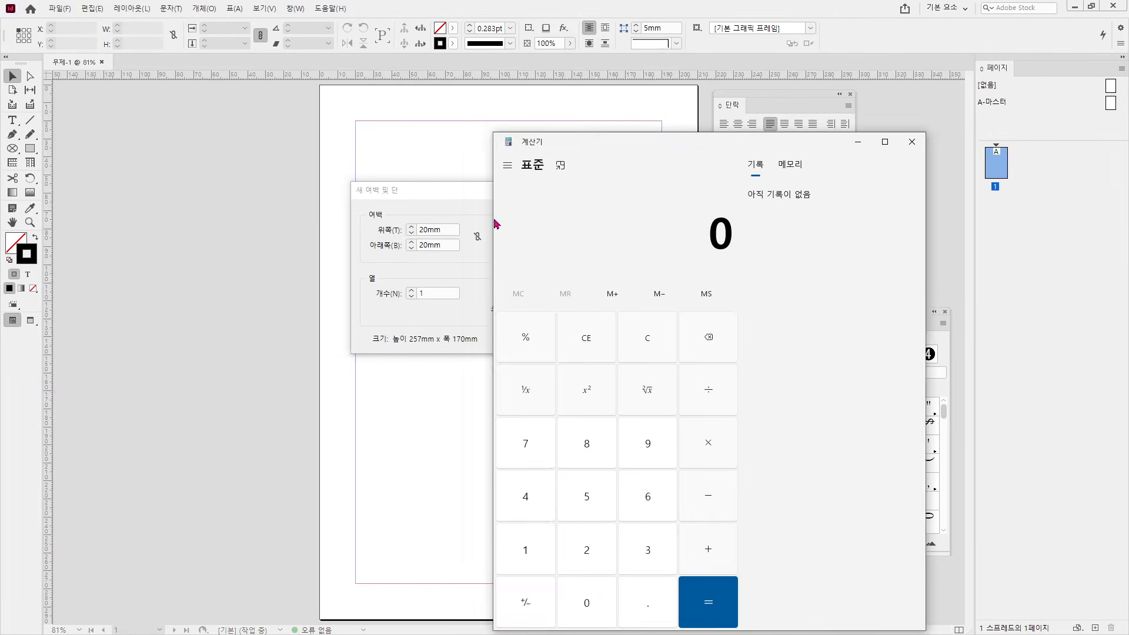
left_click_drag(595, 145, 734, 121)
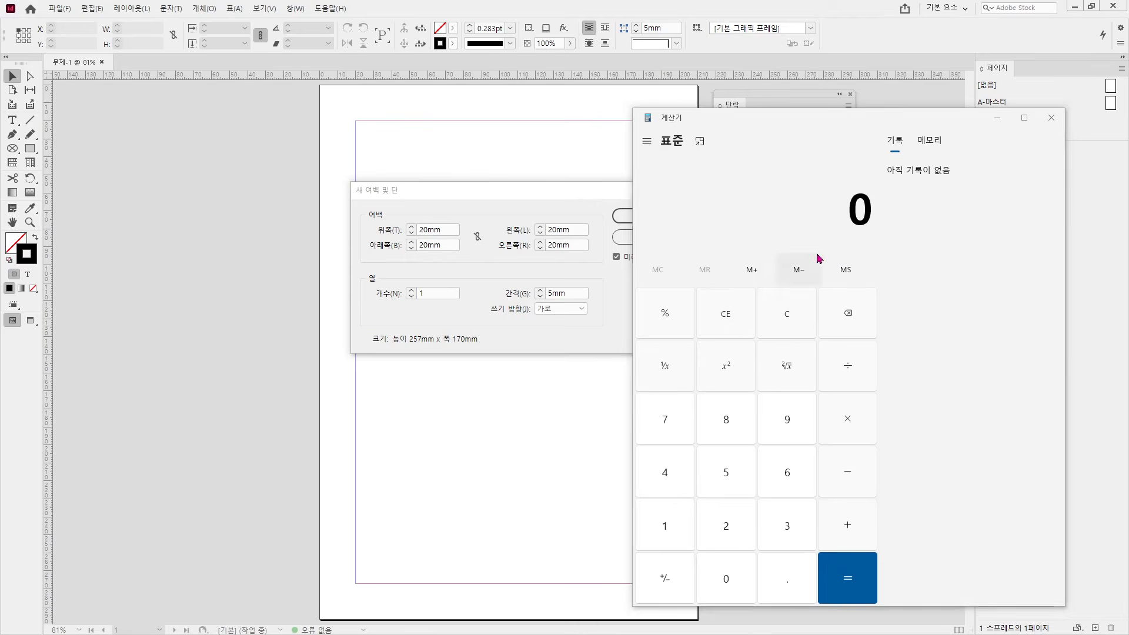
type("210-166")
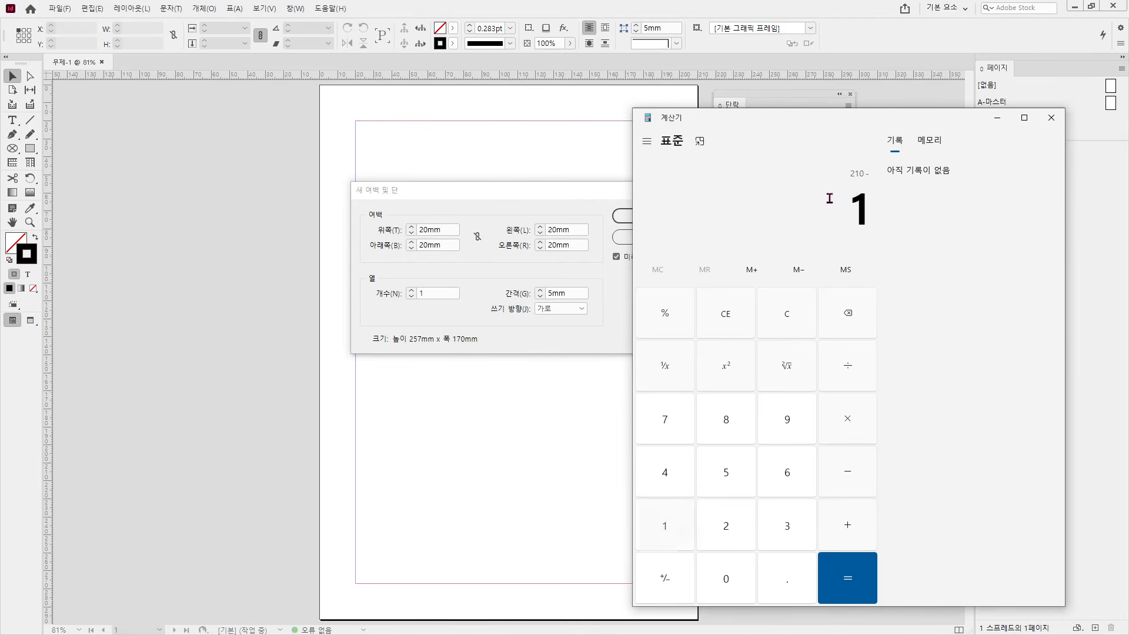
type("=/2=")
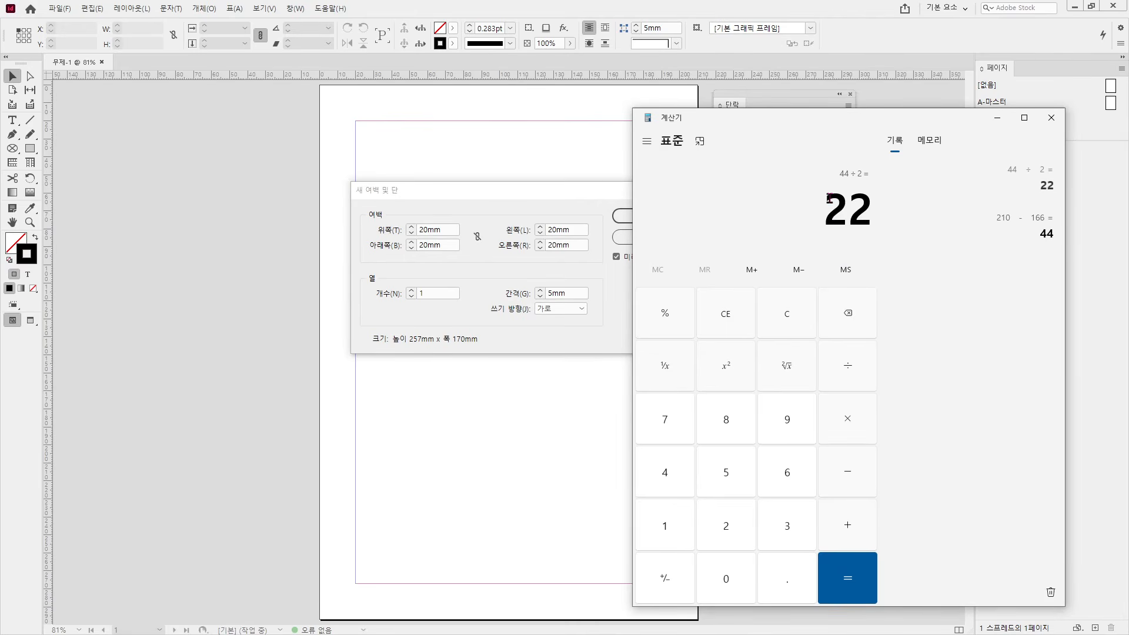
left_click(575, 227)
type("22")
key("Tab")
type("22")
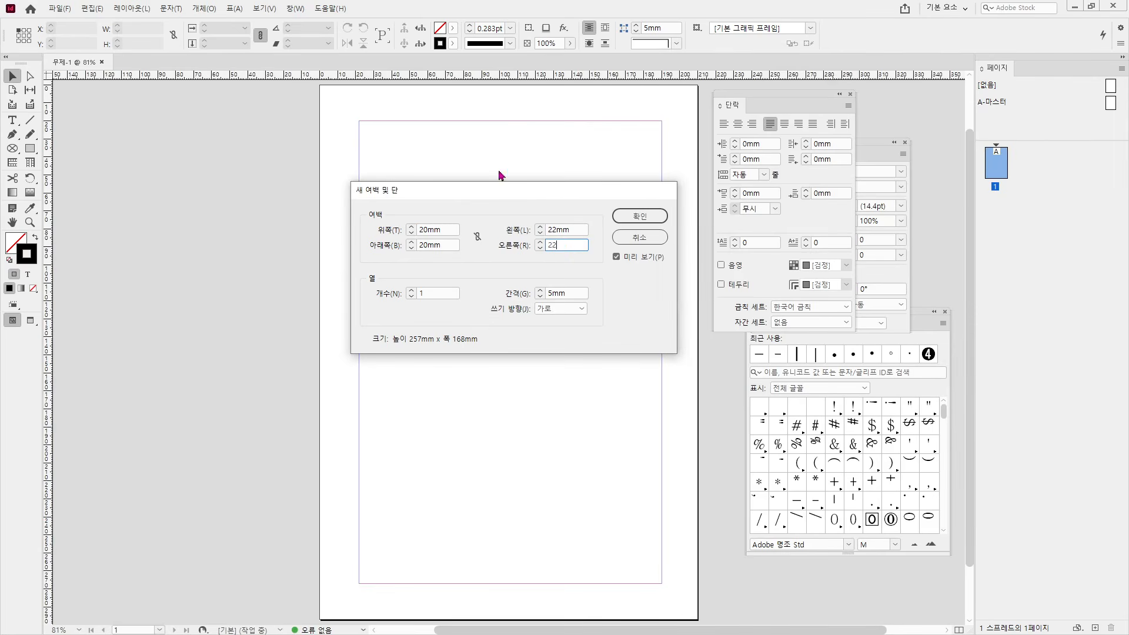
Calculate half of 297 − 246, set the top and bottom margins to 25.5 mm and accept the margin settings
key("alt+Tab")
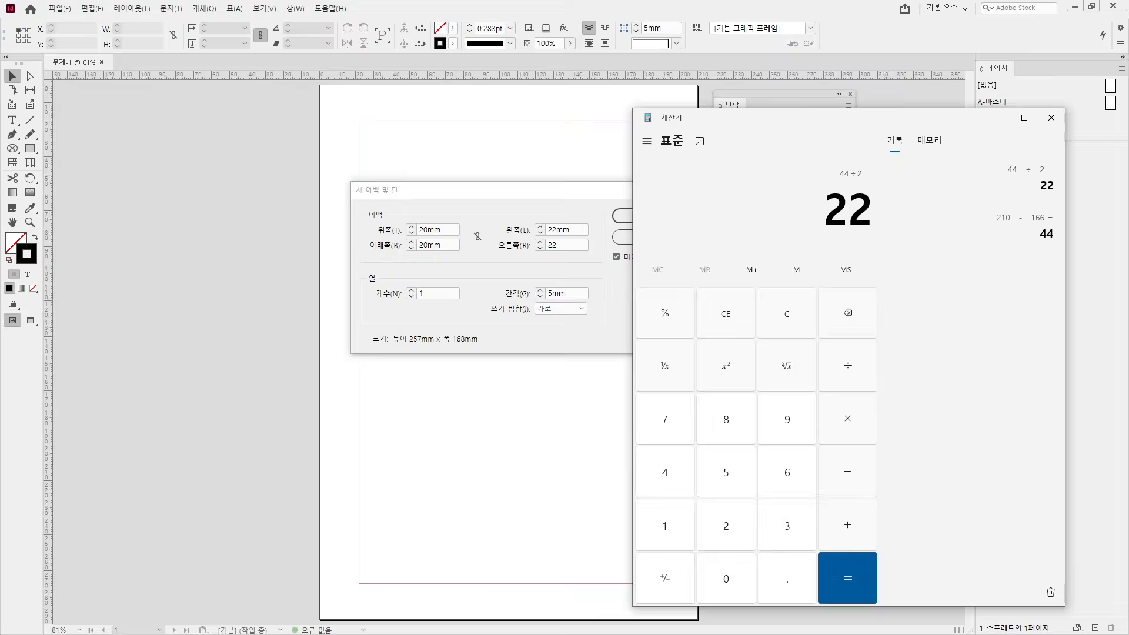
type("297")
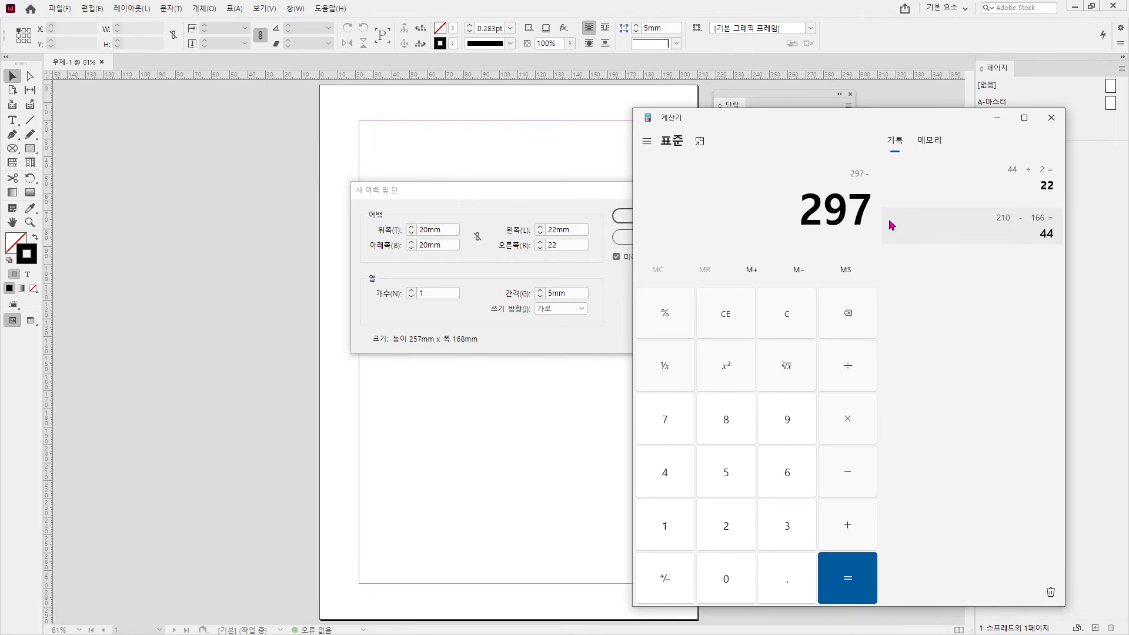
type("246/2")
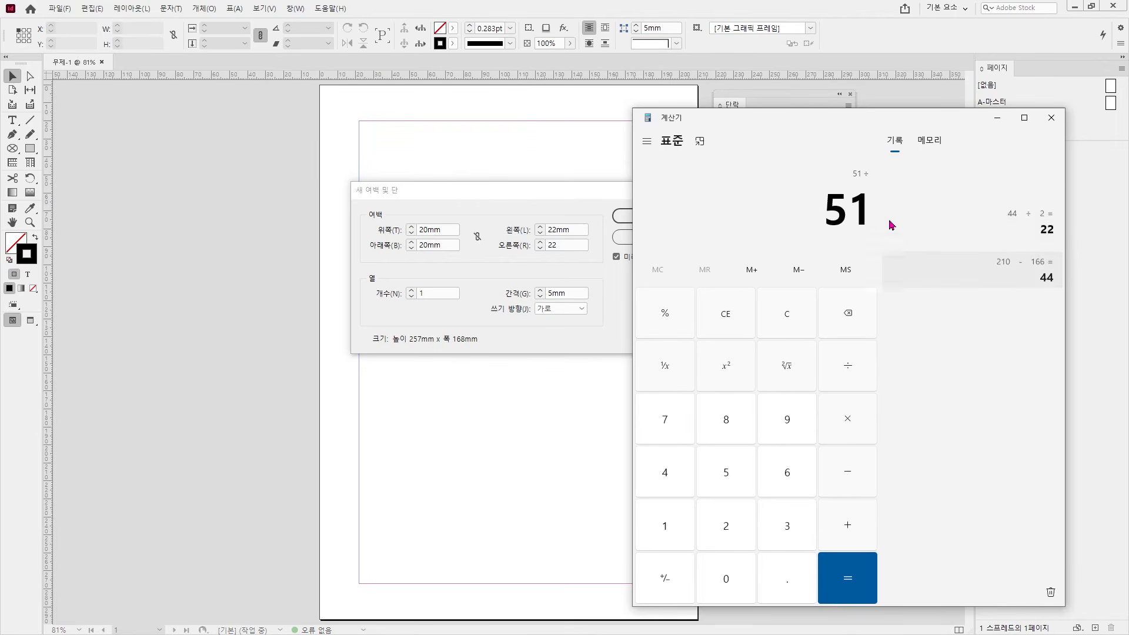
key("Return")
left_click(447, 230)
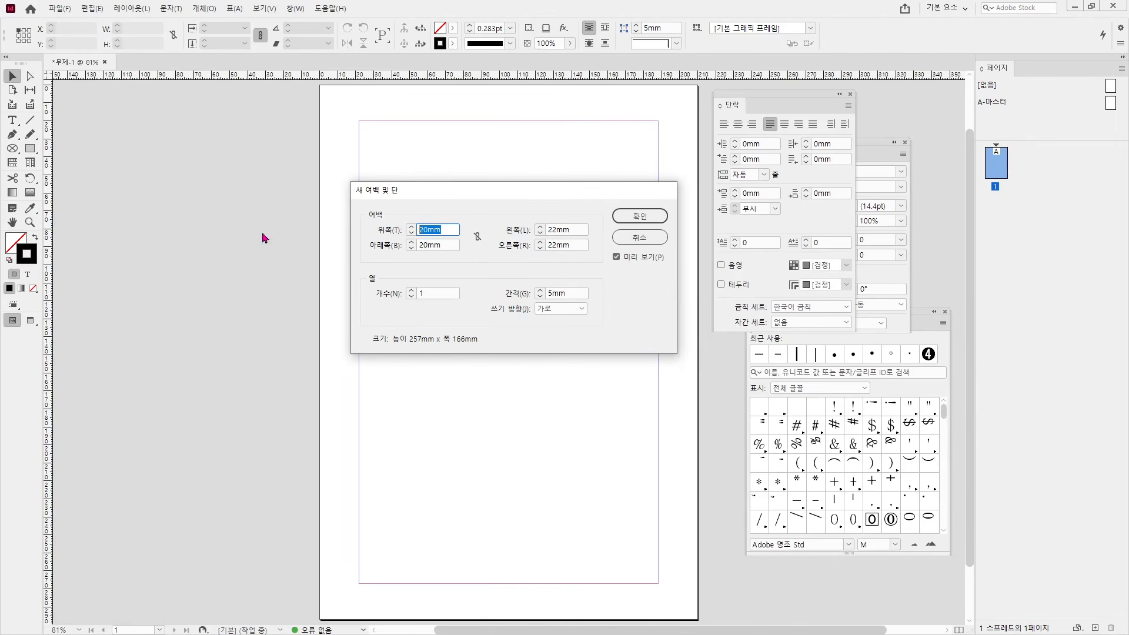
type("25.5")
key("Tab")
type("25")
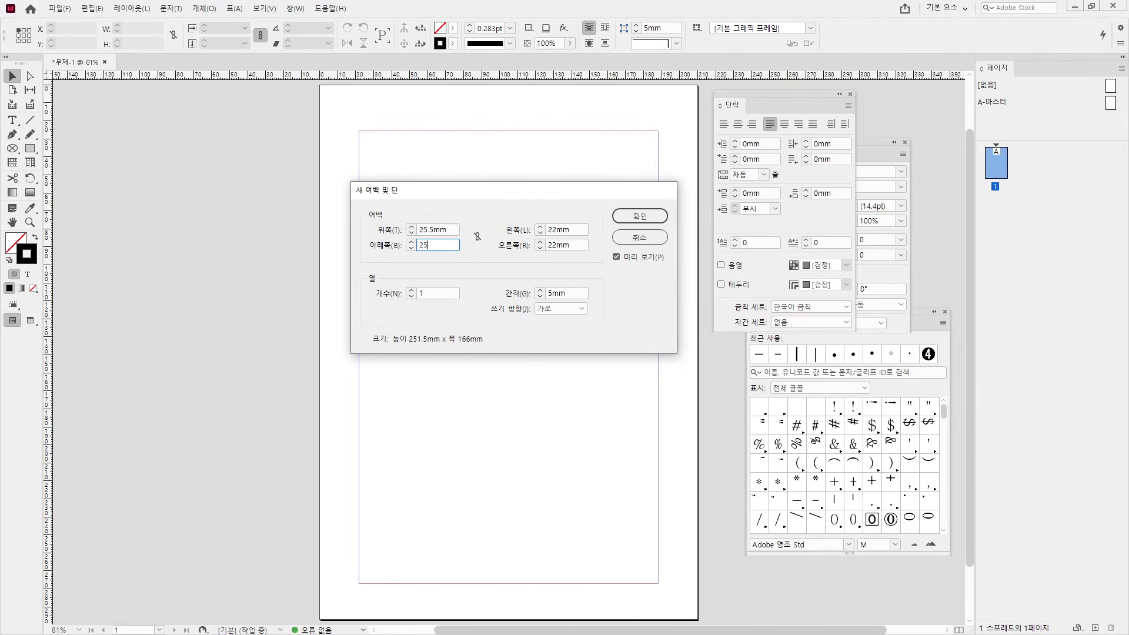
type(".5")
left_click(450, 295)
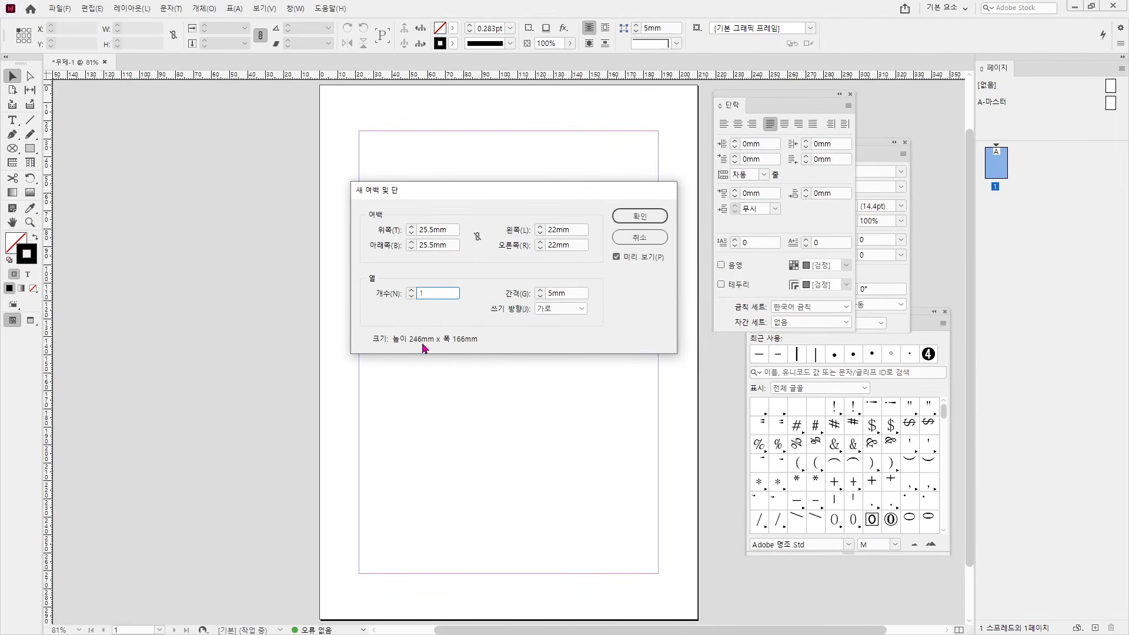
left_click(644, 216)
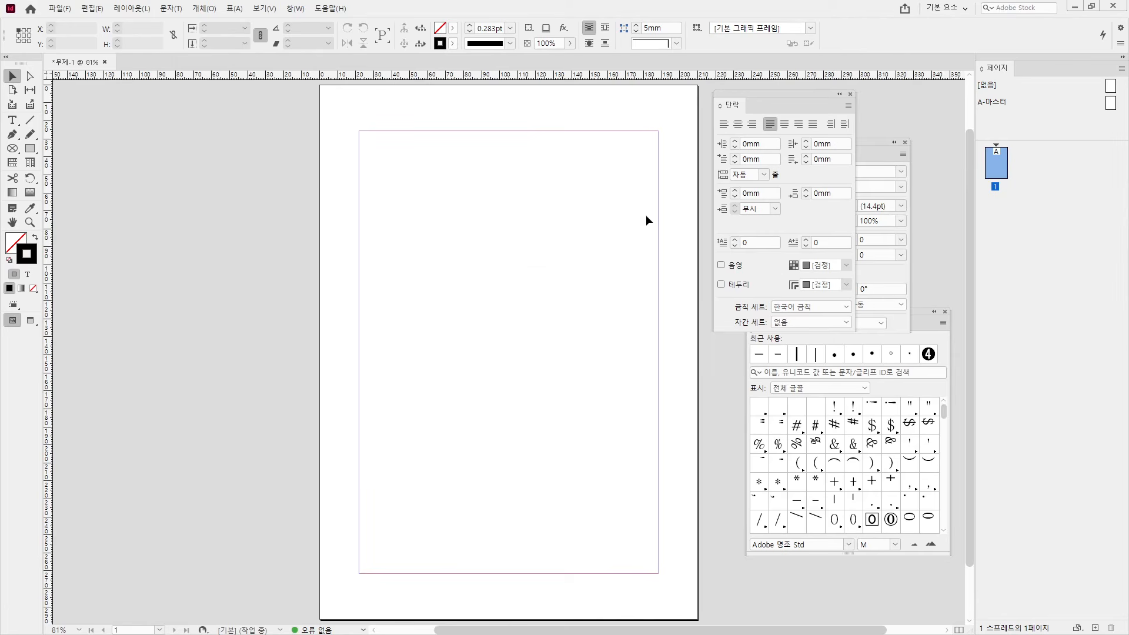
Import the finished poster image and place it across the page's margin frame at about 166 × 246 mm
left_click(56, 9)
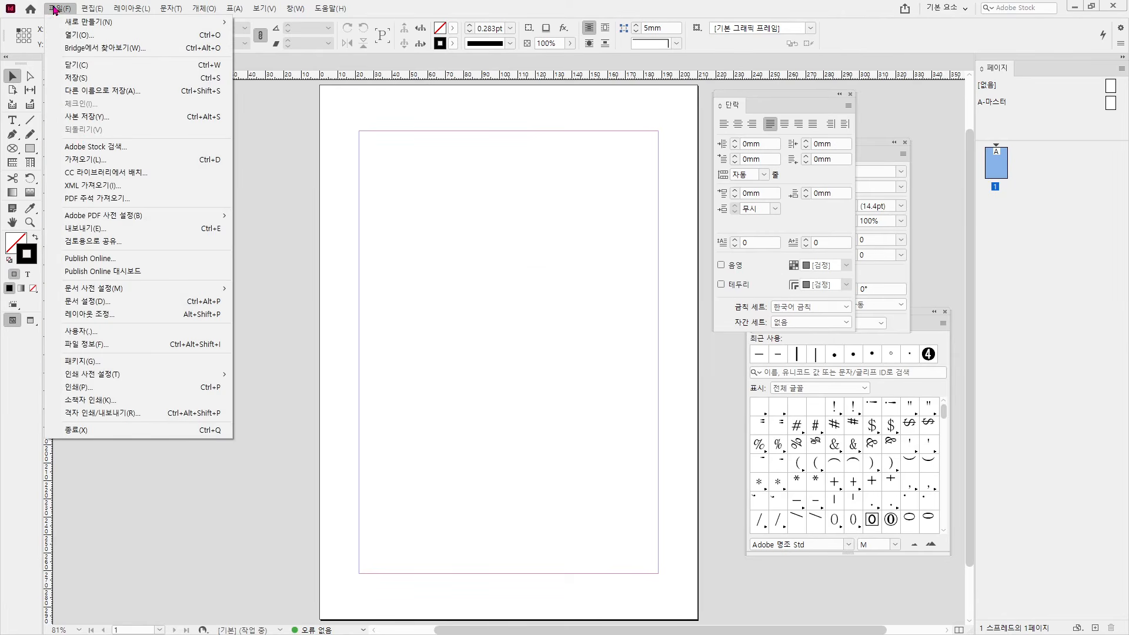
left_click(101, 164)
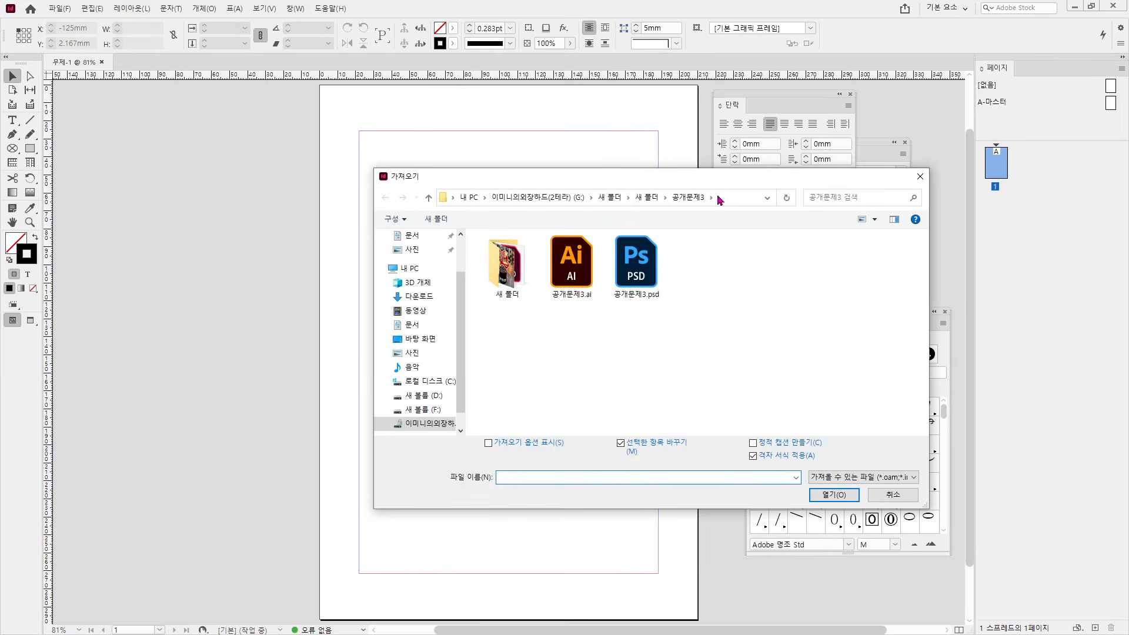
left_click(647, 197)
double_click(503, 267)
left_click(525, 269)
double_click(525, 269)
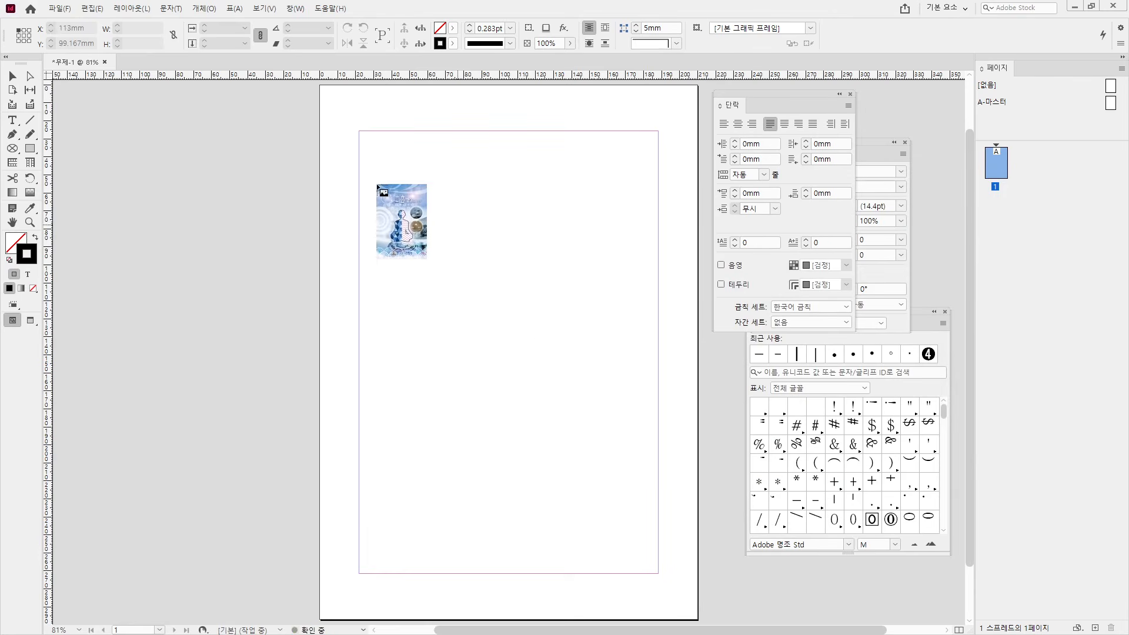
left_click(359, 133)
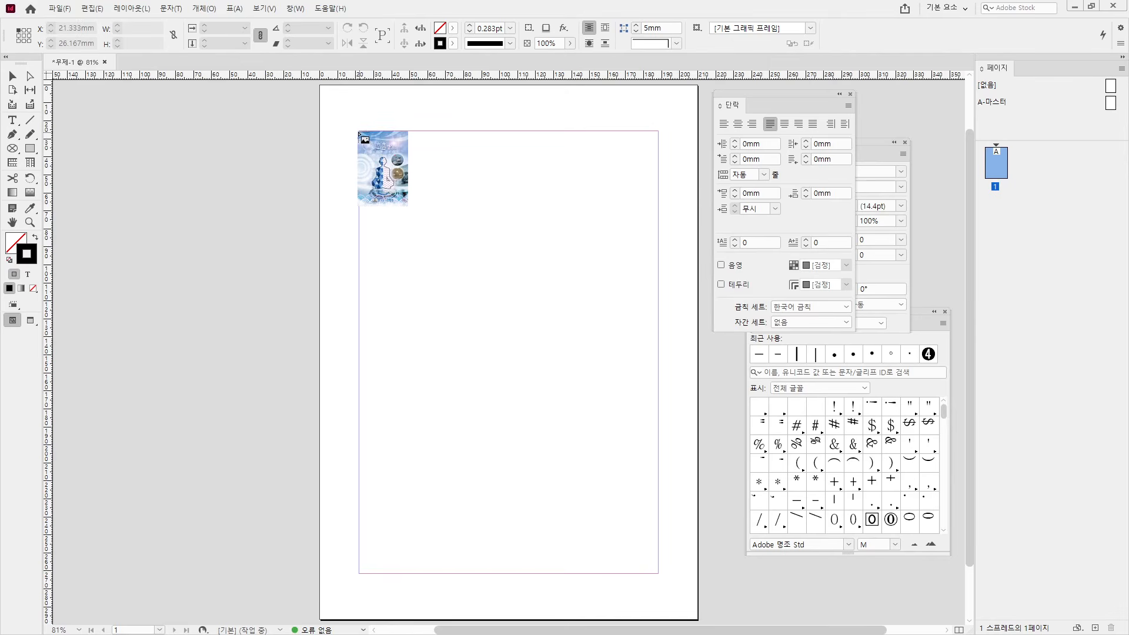
left_click_drag(360, 132, 659, 573)
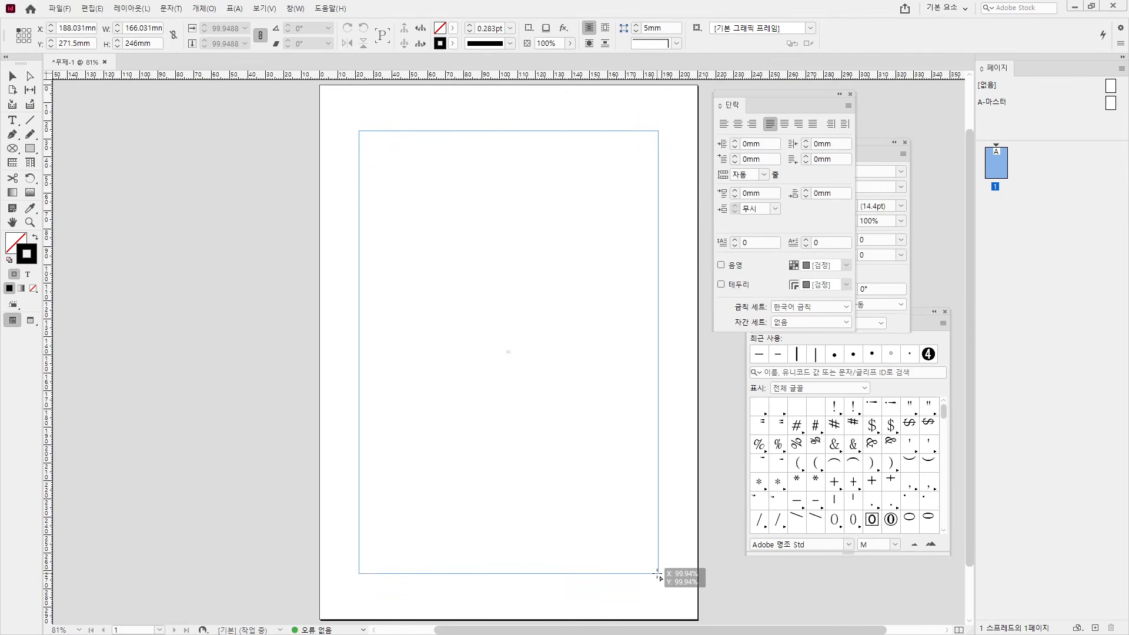
Set the placed poster image frame's width to exactly 166 mm
left_click_drag(127, 28, 361, 21)
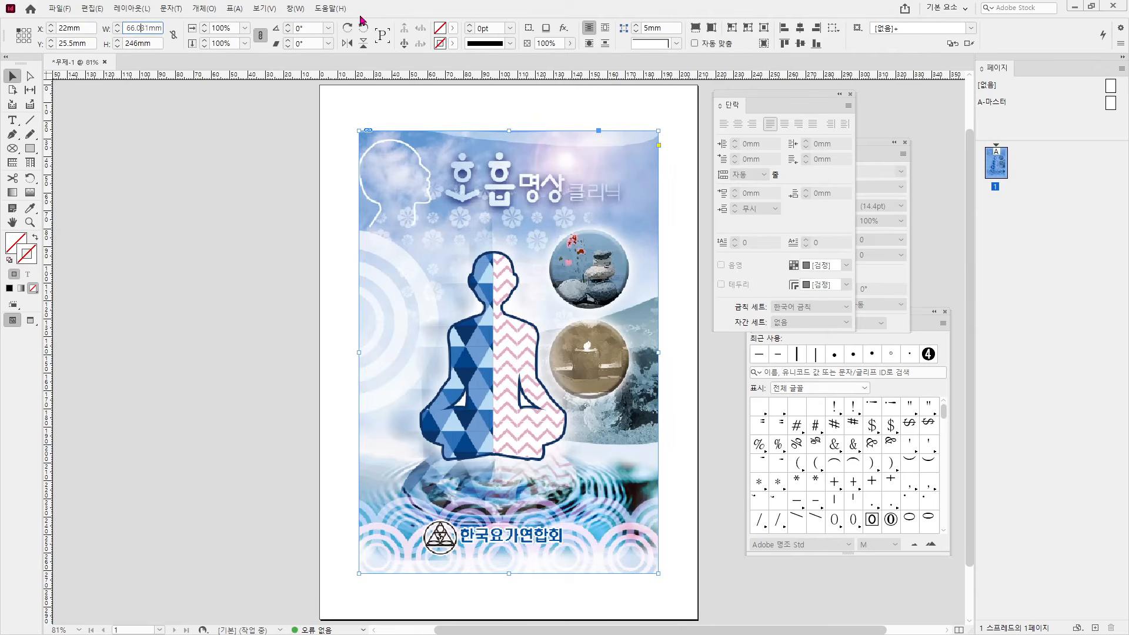
type("166")
key("Tab")
key("Return")
left_click(304, 203)
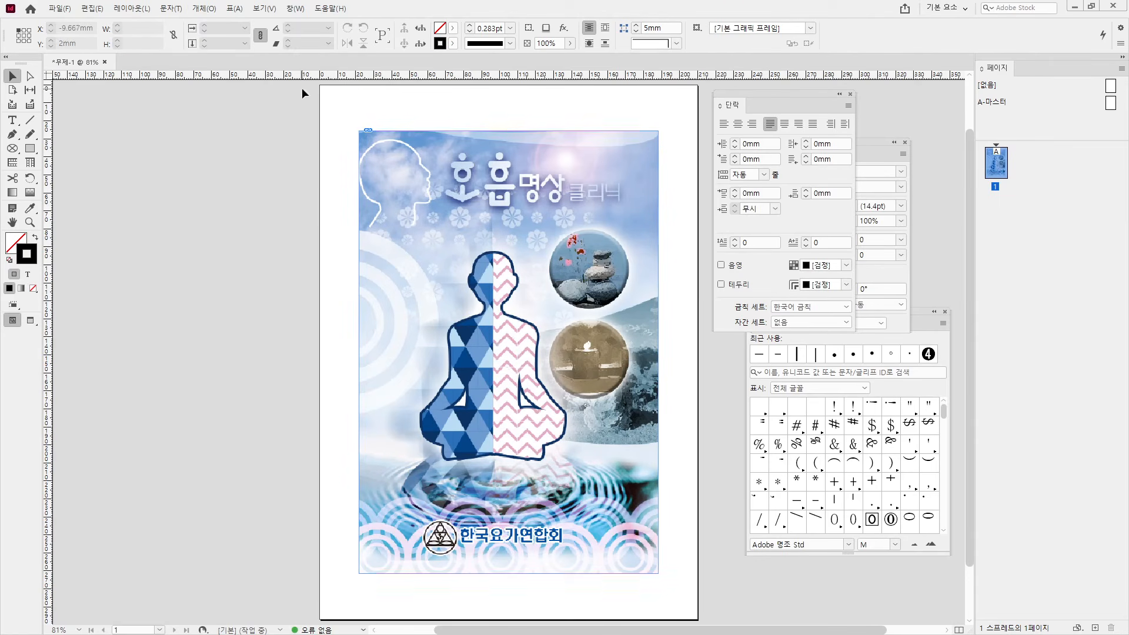
Fit the poster image's content proportionally within its 166 × 246 mm frame
left_click(356, 350)
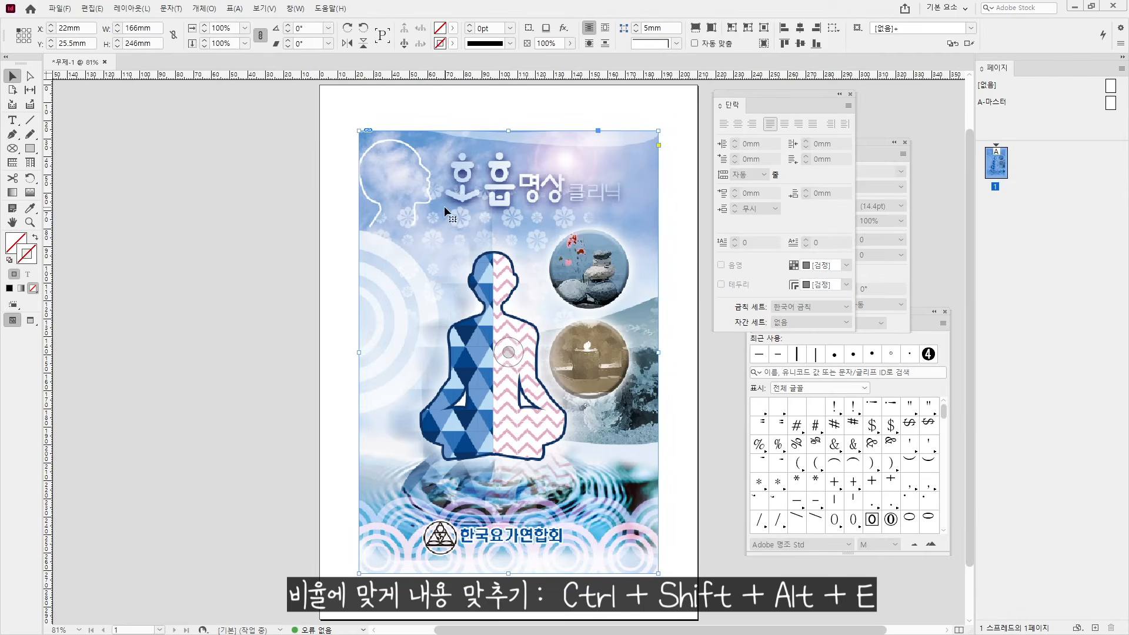
key("ctrl+alt+shift+e")
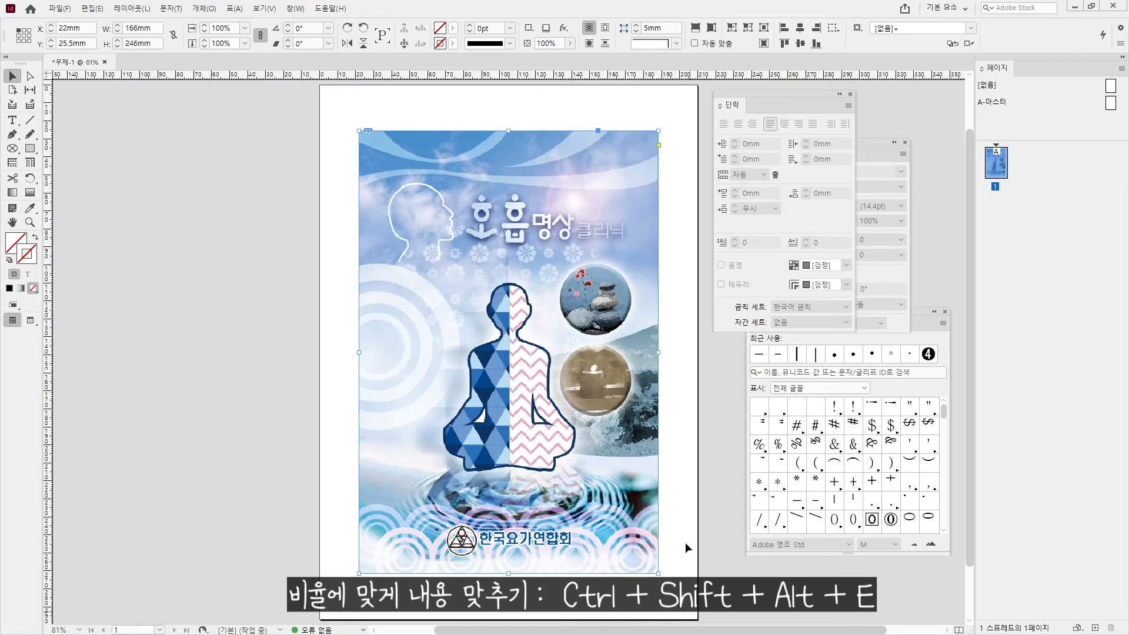
left_click(687, 491)
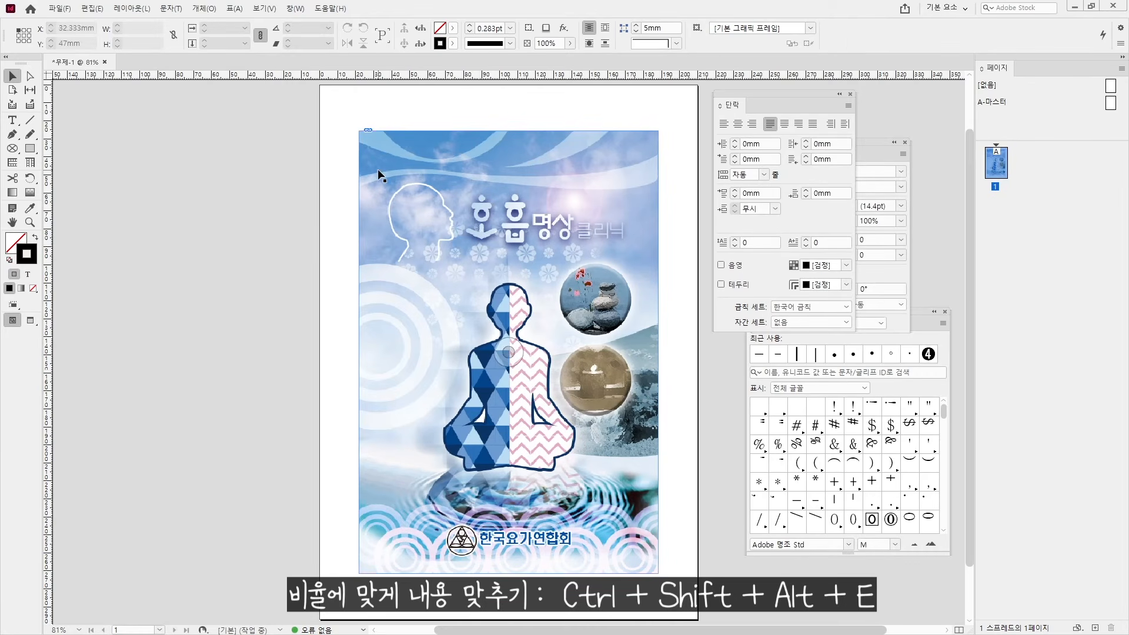
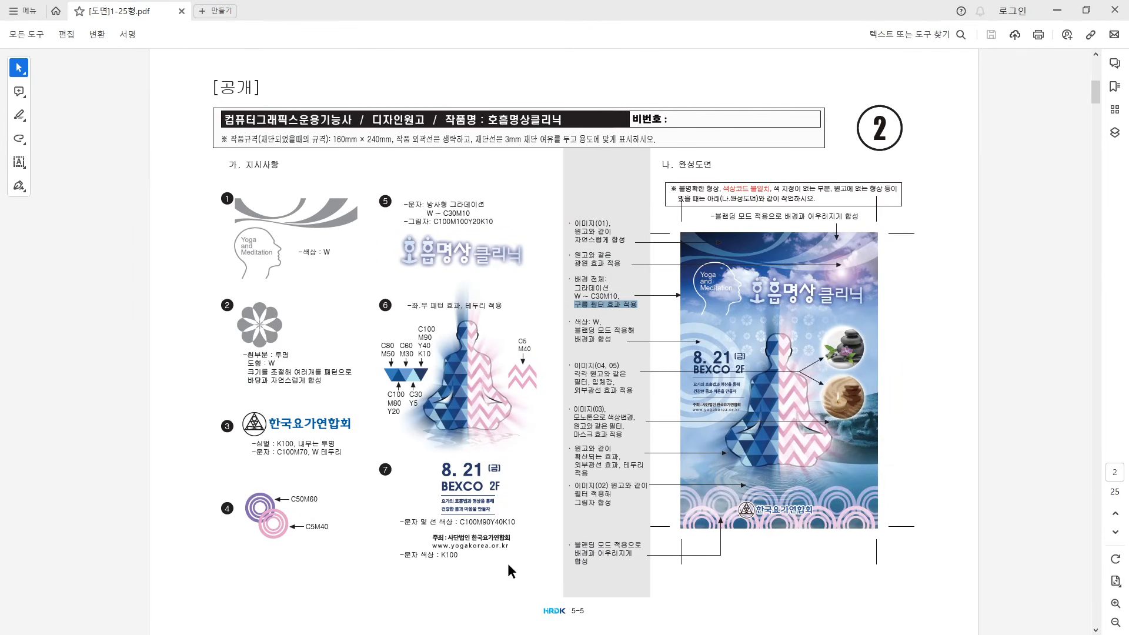
Check the design brief PDF for the item 7 event text and the head outline's caption, and return to the InDesign layout
mouse_move(509, 571)
left_mouse_down()
mouse_move(351, 526)
mouse_move(526, 566)
mouse_move(499, 598)
left_mouse_up()
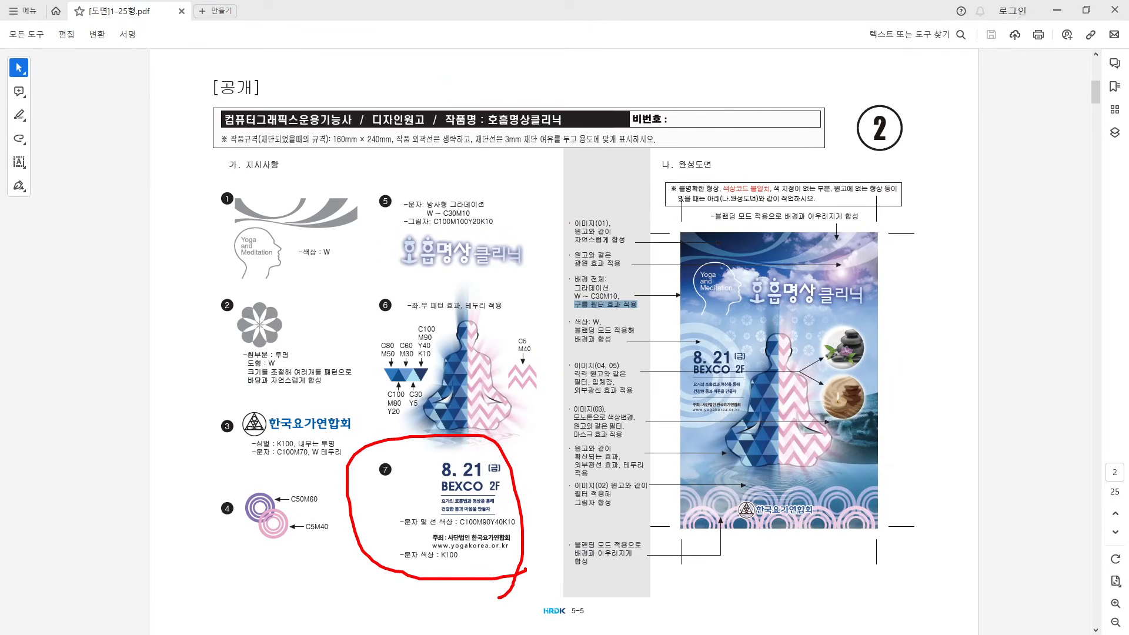
mouse_move(736, 301)
left_mouse_down()
mouse_move(684, 295)
mouse_move(722, 265)
mouse_move(738, 302)
left_mouse_up()
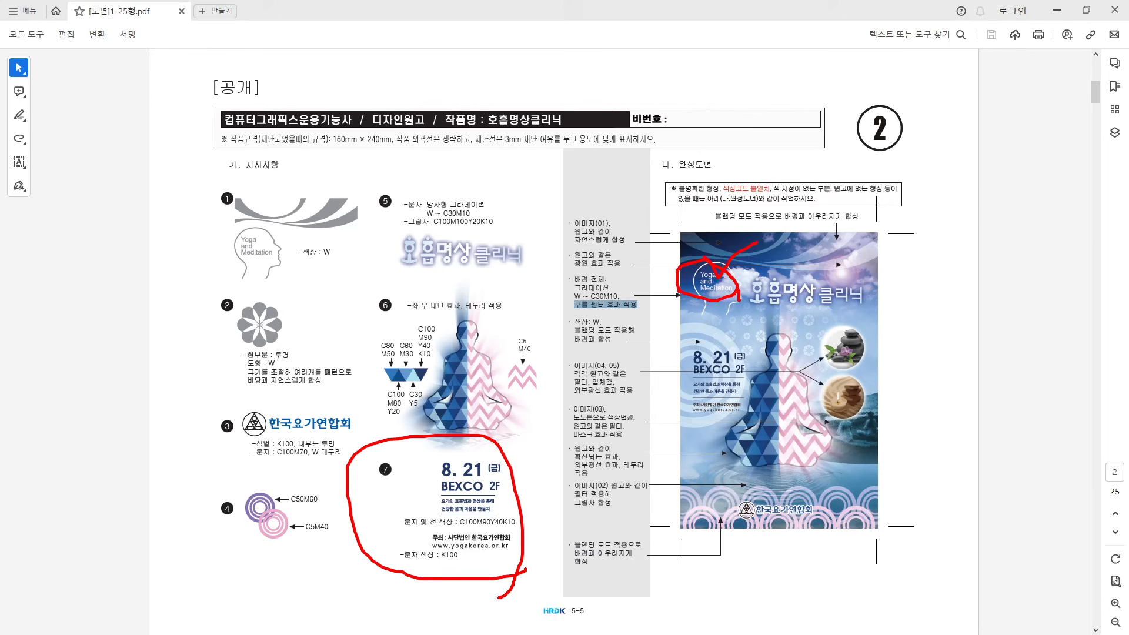
key("Escape")
key("alt+Tab")
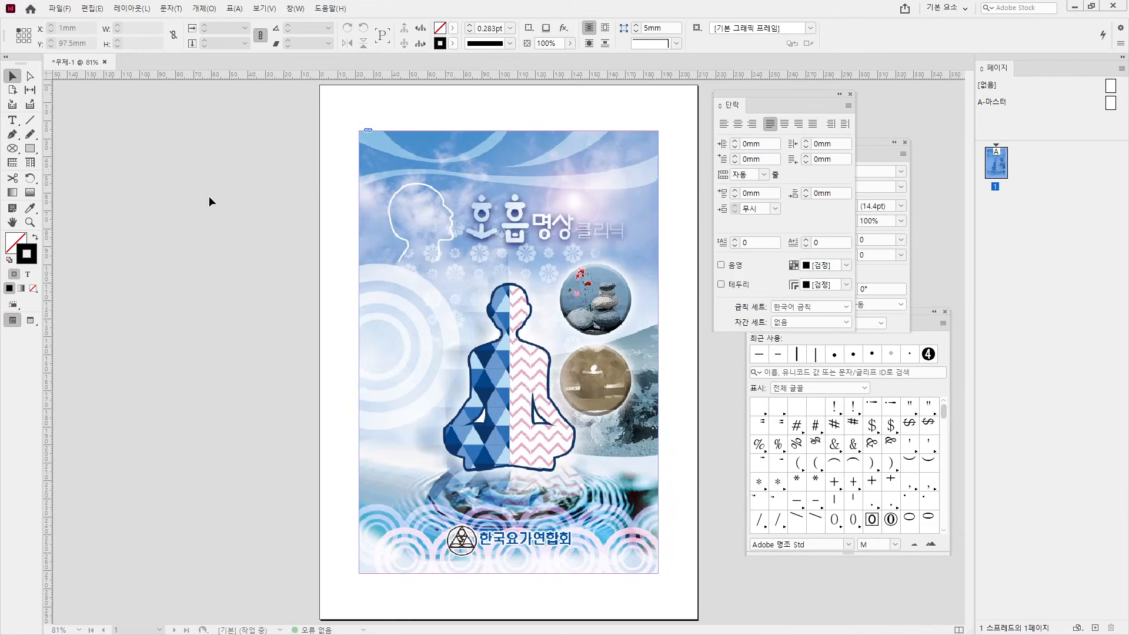
Switch the document's display performance to high quality display
scroll(529, 255, "up", 3)
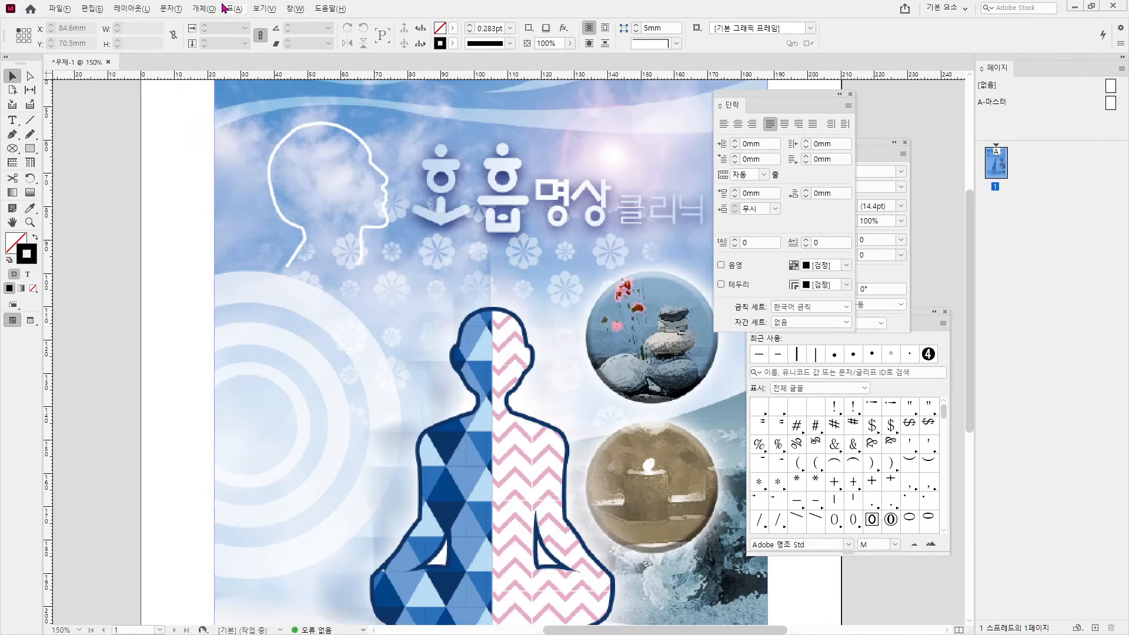
left_click(264, 9)
mouse_move(324, 200)
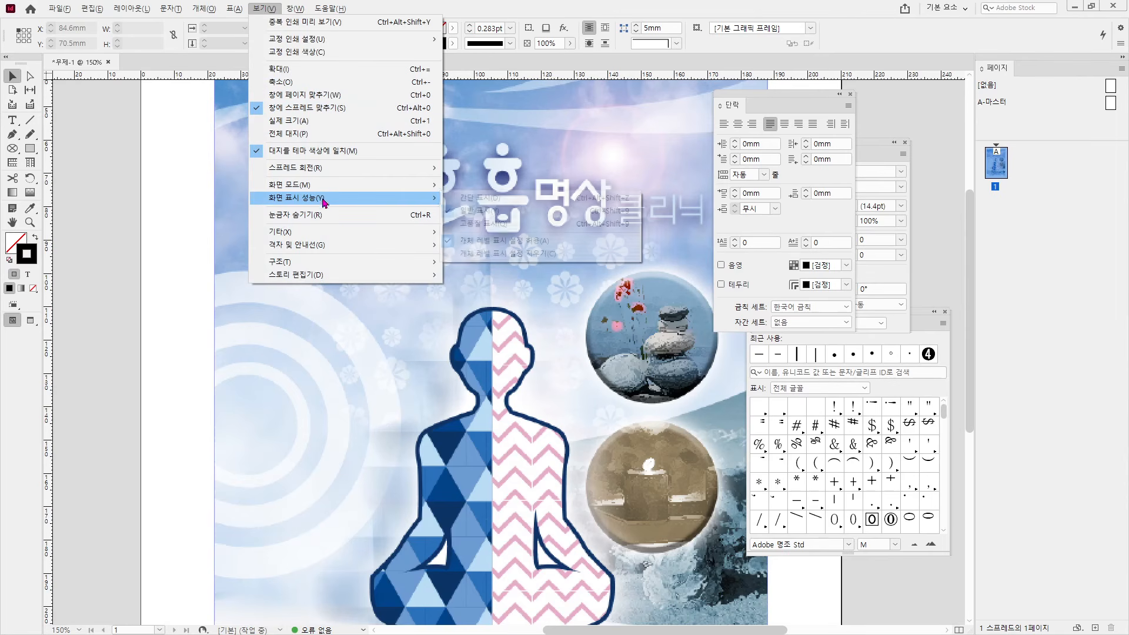
left_click(503, 224)
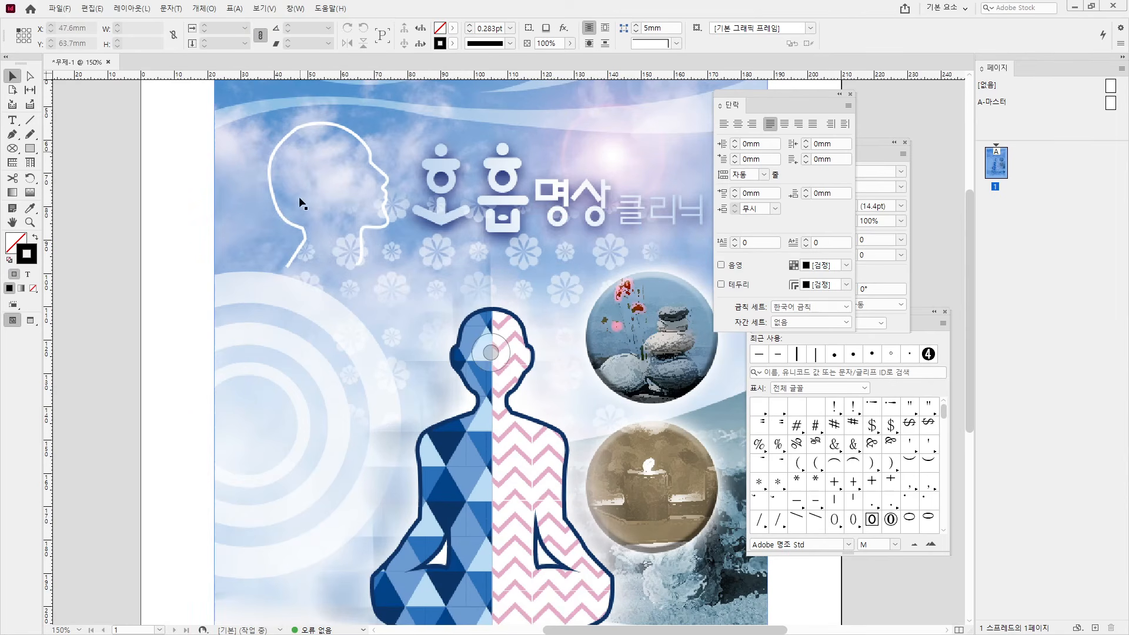
Add a text frame of about 26 × 20 mm inside the head outline with "Yoga", "and" and "Meditation" on three lines
key("t")
left_click_drag(286, 155, 372, 222)
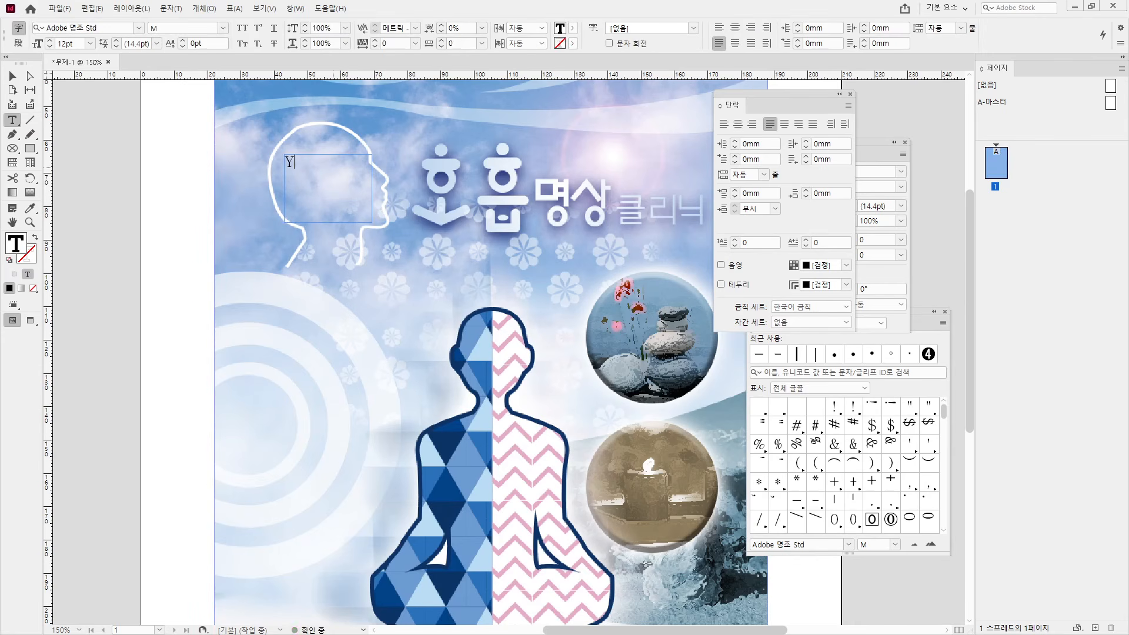
type("Yoga")
key("Return")
type("and")
key("Return")
type("Meditation")
Recolour all of the head outline's caption white with C0 M0 Y0 K0
key("ctrl+a")
double_click(12, 247)
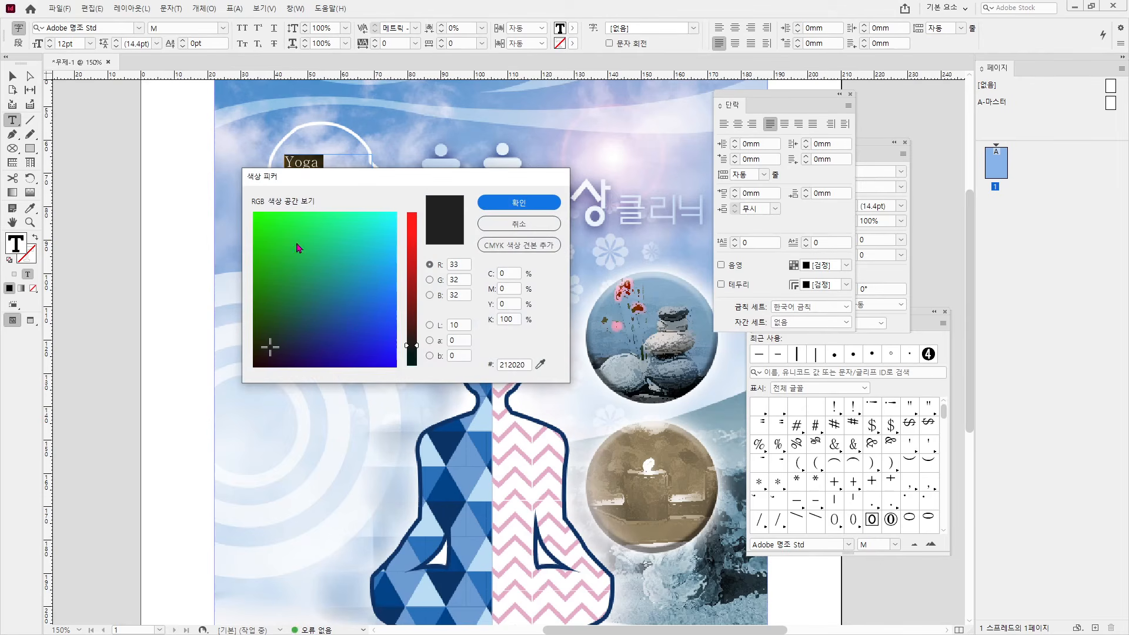
left_click(501, 273)
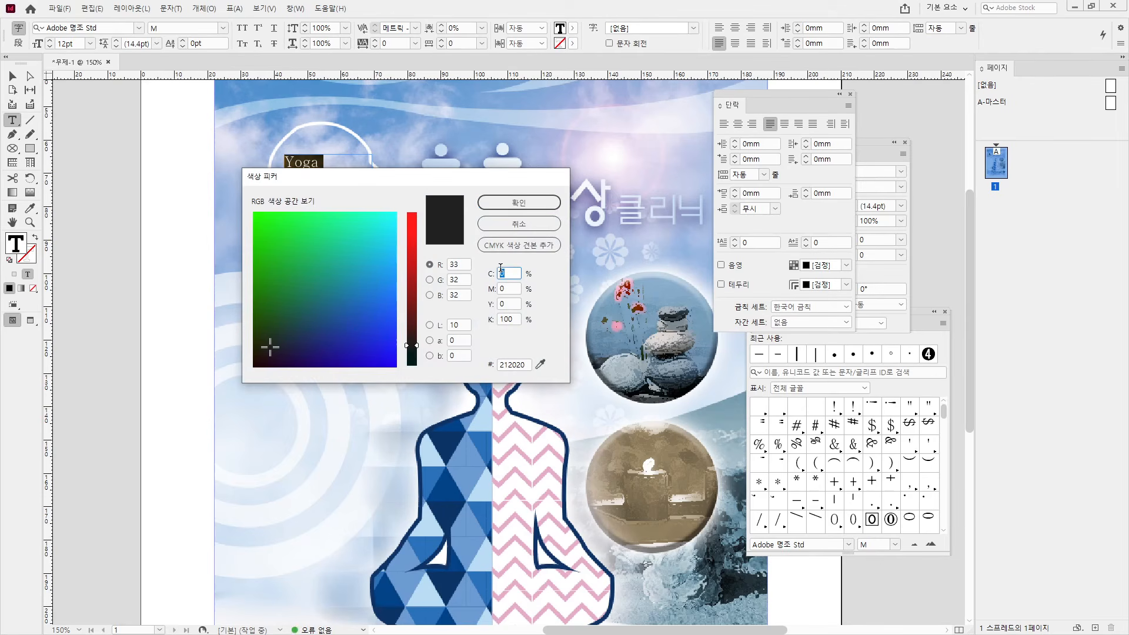
key("Tab")
key("Tab")
key("Tab")
type("0")
key("Return")
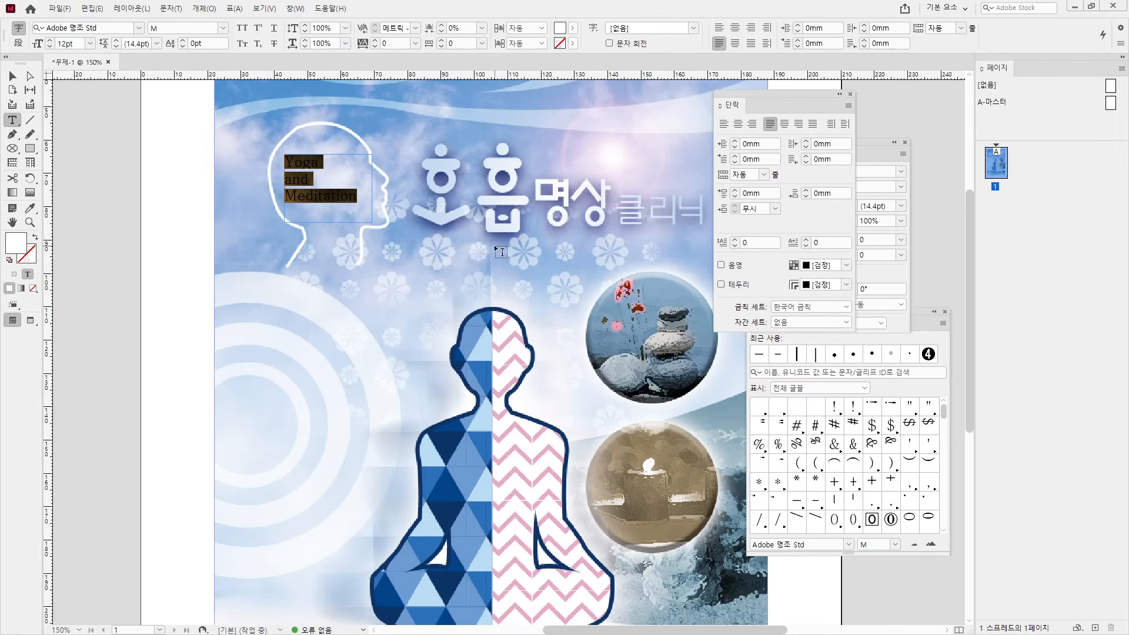
Set the "Yoga and Meditation" caption in the 맑은 고딕 font with the Regular style
left_click(139, 29)
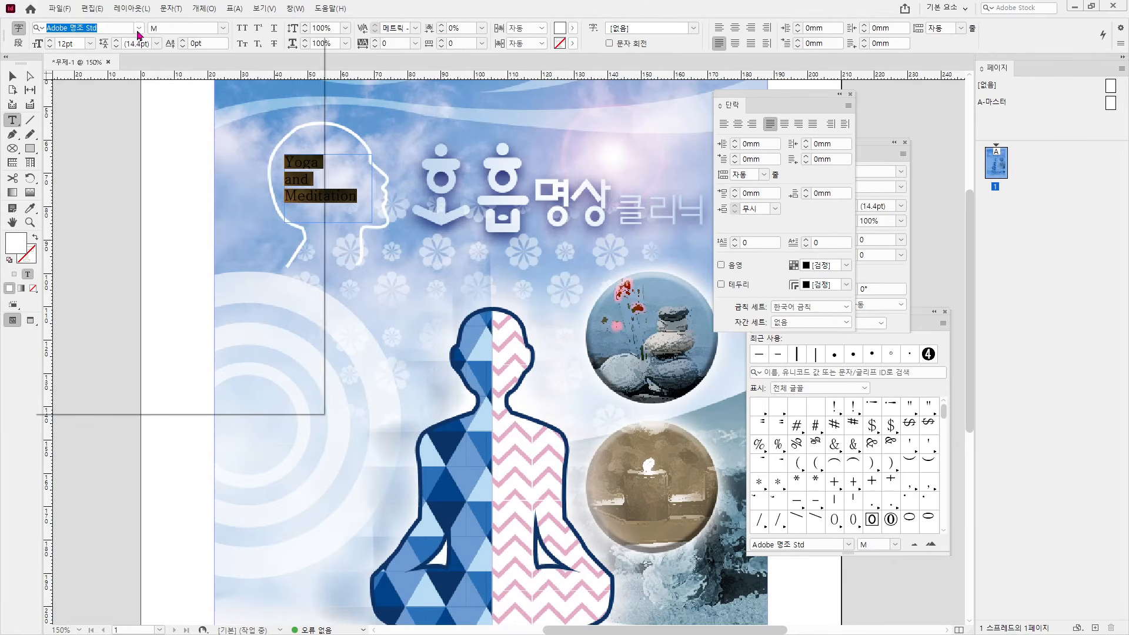
left_click(69, 102)
left_click(338, 191)
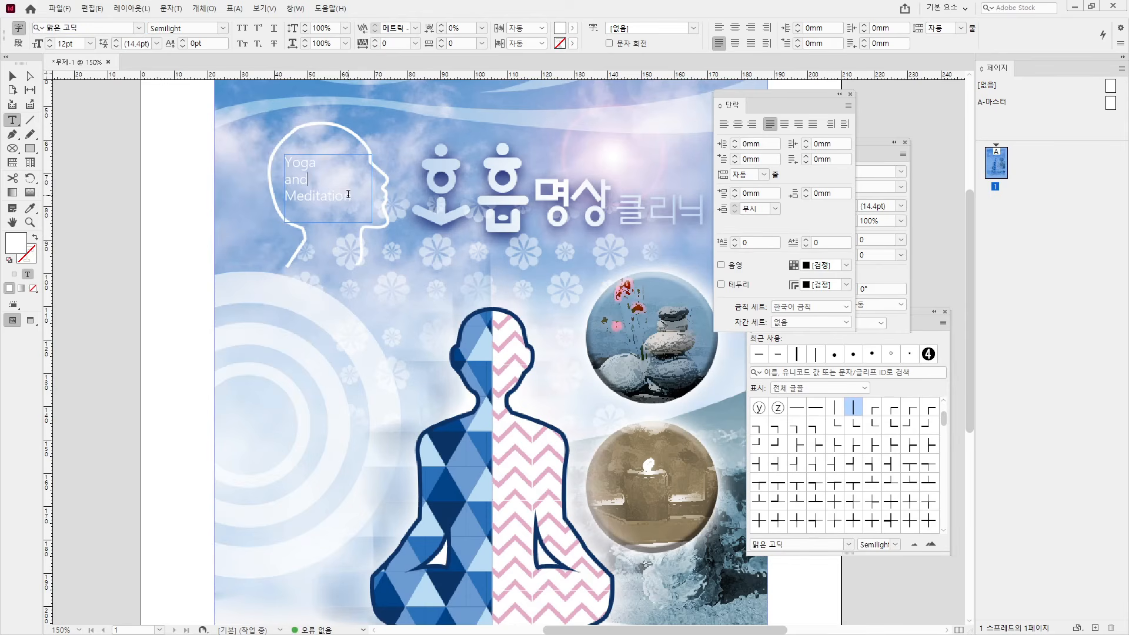
key("ctrl+a")
left_click(223, 28)
left_click(203, 53)
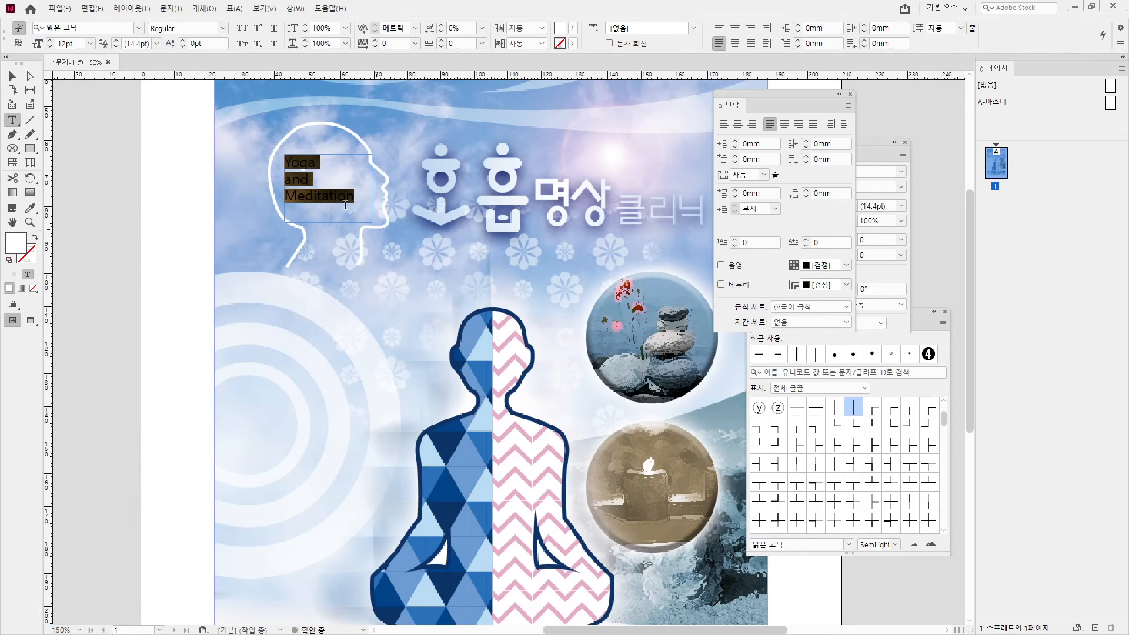
Tighten the leading of the "Yoga and Meditation" caption to 12.4 pt
left_click(369, 259)
key("ctrl+a")
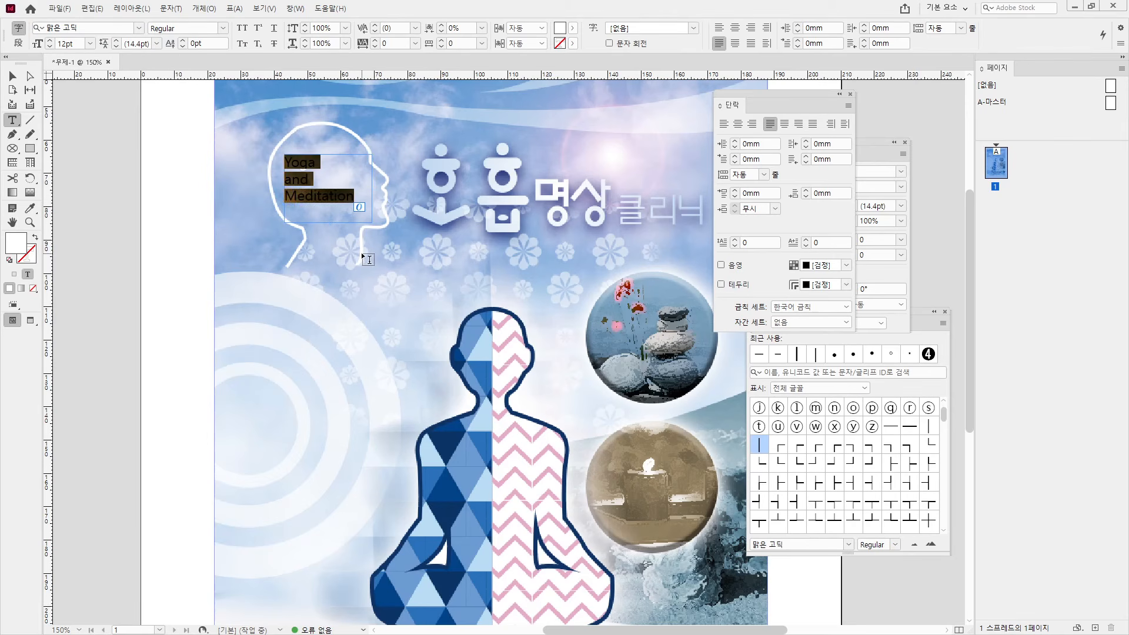
key("alt+Down")
key("alt+Up")
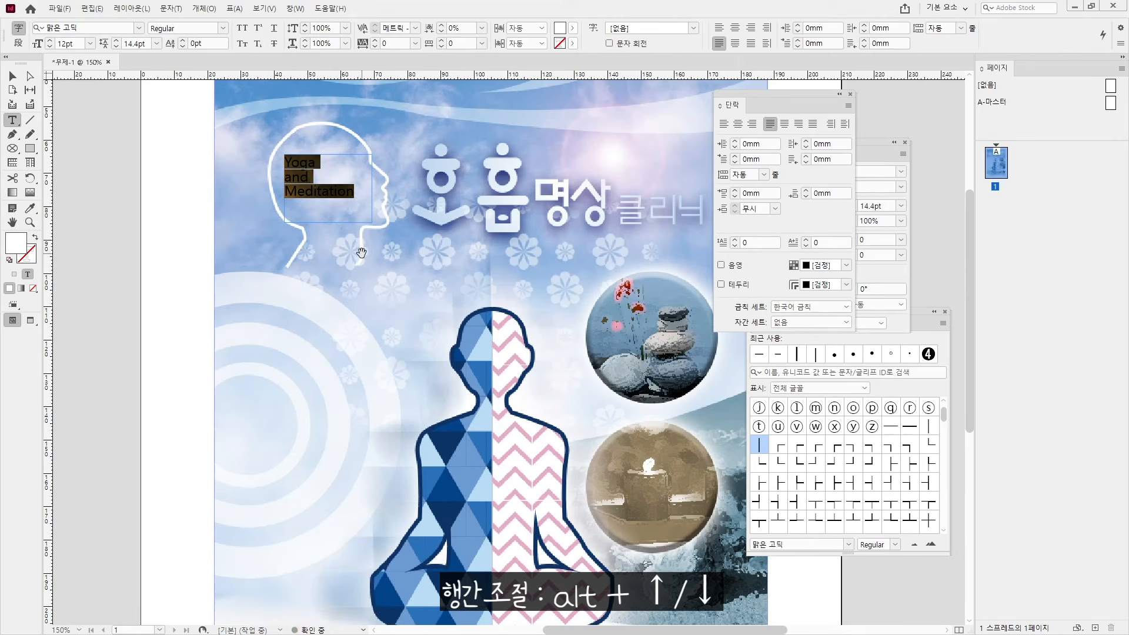
Move the caption's text frame slightly within the head outline to about X 43.8 mm, Y 65.6 mm
left_click(12, 77)
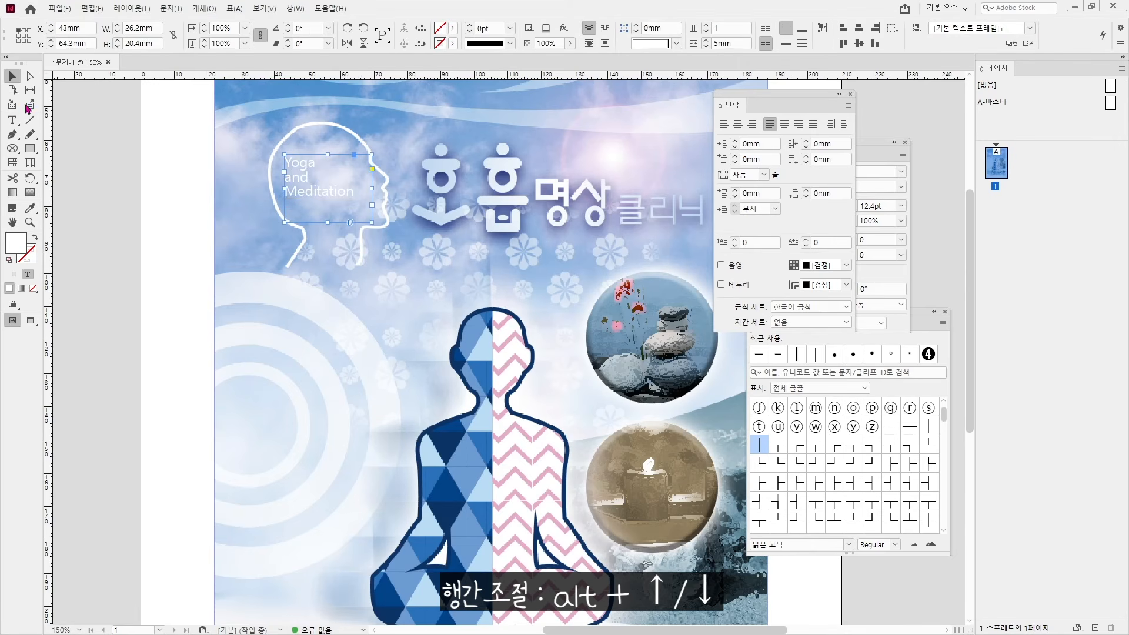
left_click(308, 181)
left_click_drag(308, 181, 309, 185)
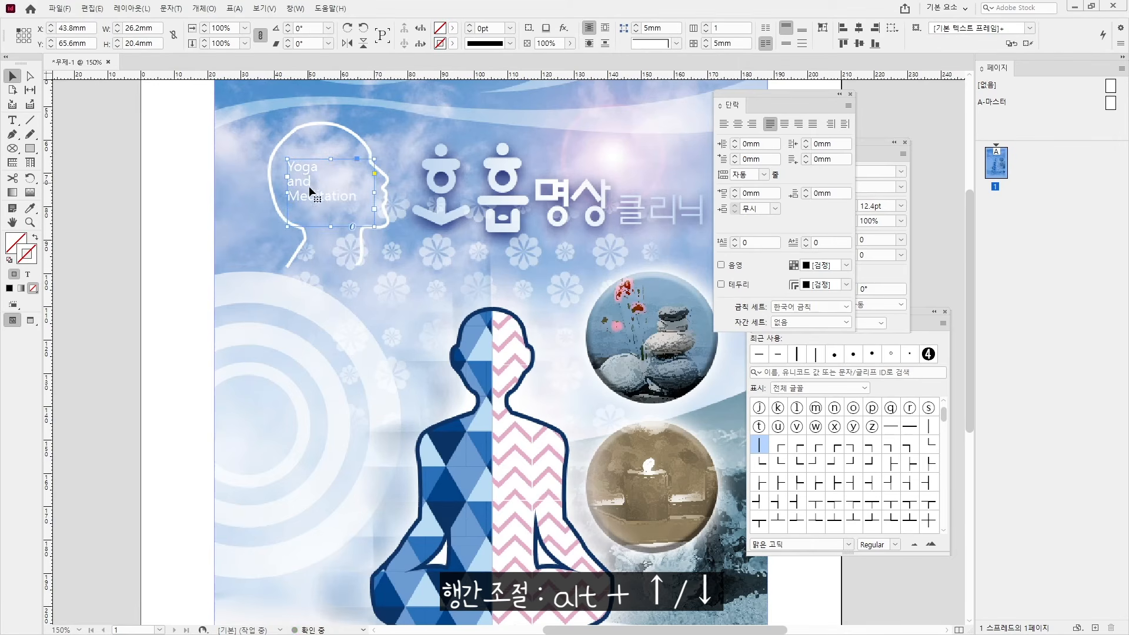
left_click(216, 249)
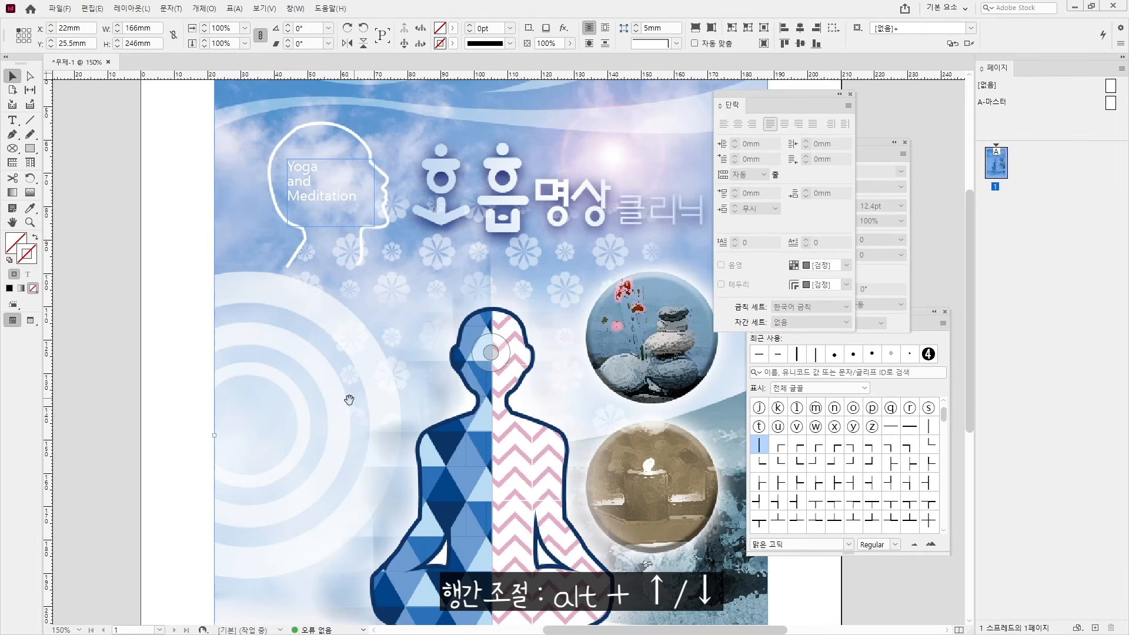
Add a text frame of about 39 × 15 mm over the concentric circles with "8. 21 [금]" and "BEXCO 2F" on two lines
scroll(348, 396, "down", 3)
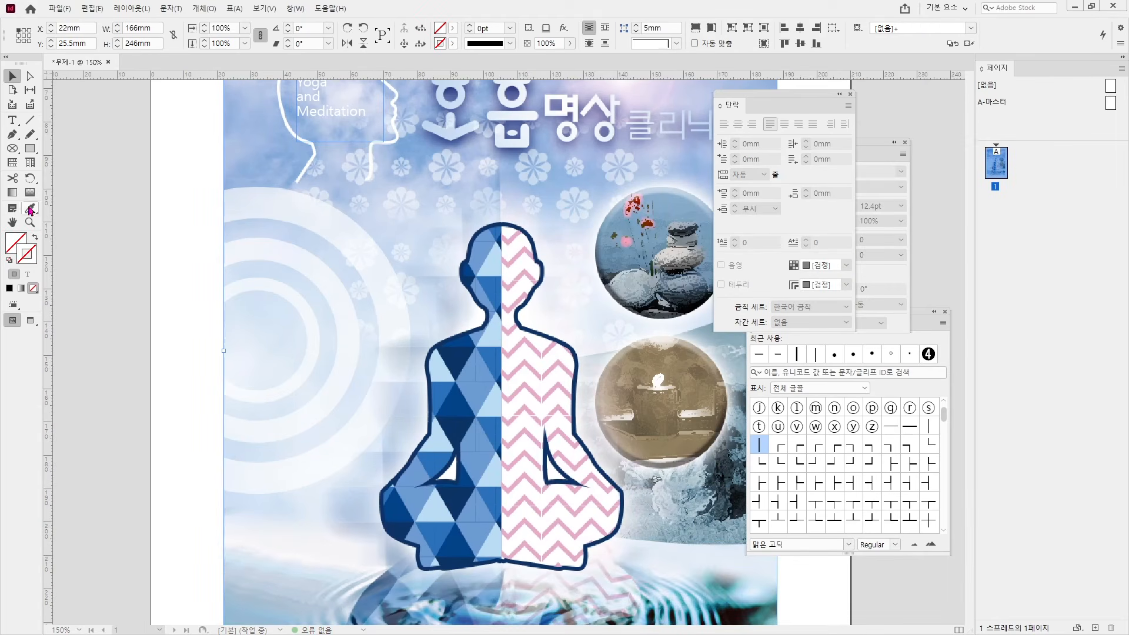
left_click(11, 120)
left_click_drag(260, 299, 391, 351)
type("8")
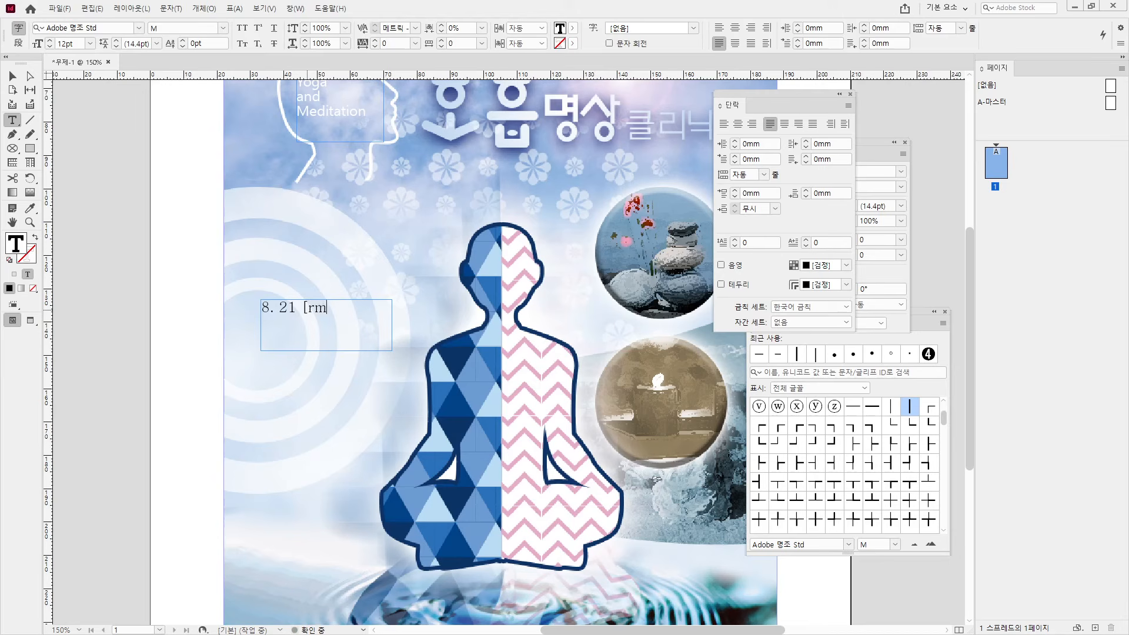
type(". 21 [금]")
key("Return")
type("BEXCO 2F")
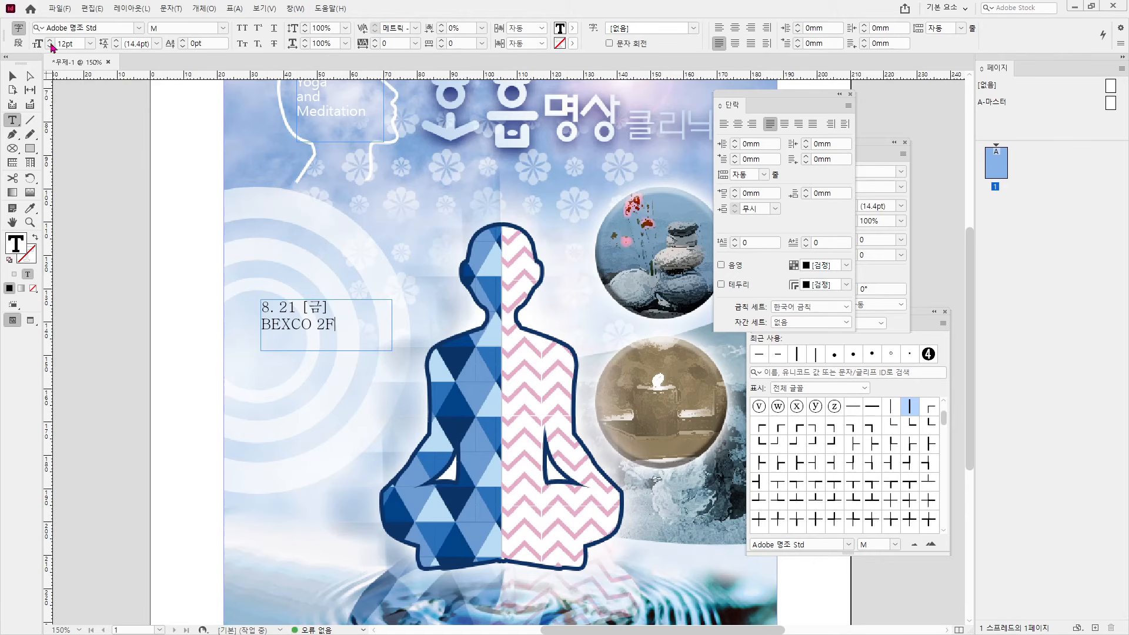
Duplicate the date and venue text frame just below the original and replace the copy's text with "요가의호흡법과명상을통해건강한 몸과 마음을 만들자"
left_click(13, 76)
left_click_drag(307, 313, 307, 396)
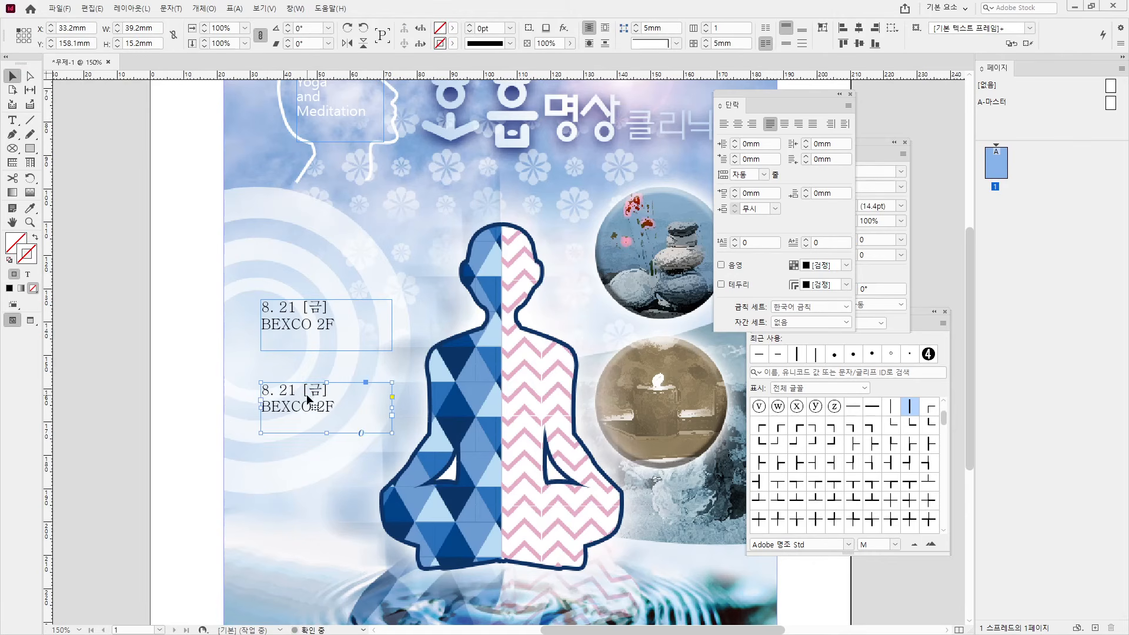
double_click(307, 399)
key("ctrl+a")
type("dyrk")
key("ctrl+a")
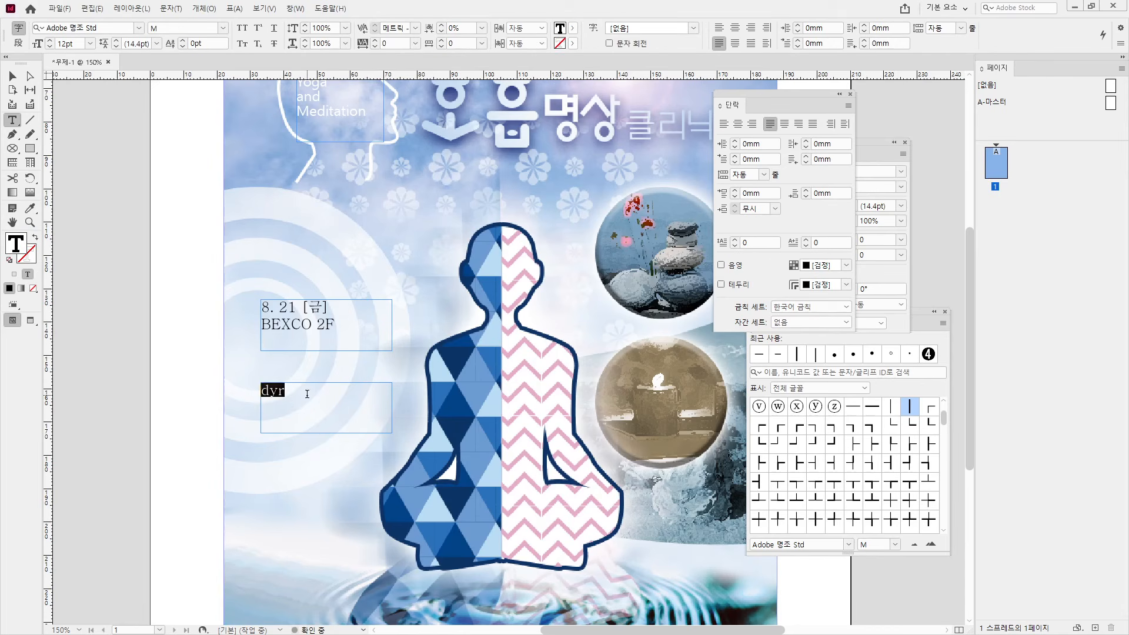
type("요가의호흡법과")
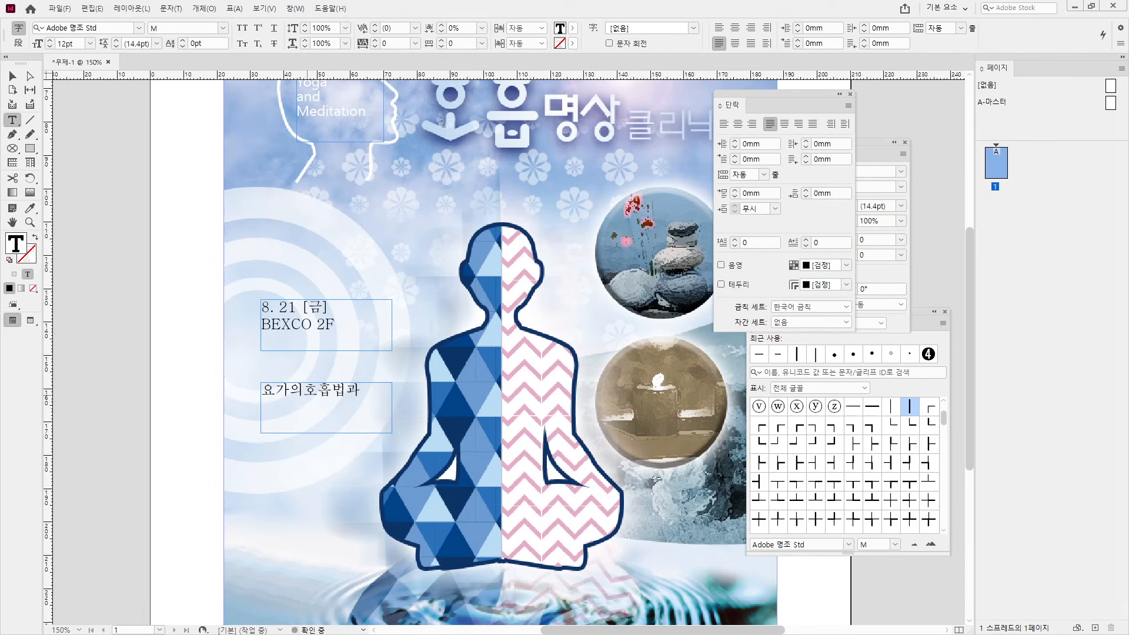
type("명상을통해건강한몸과")
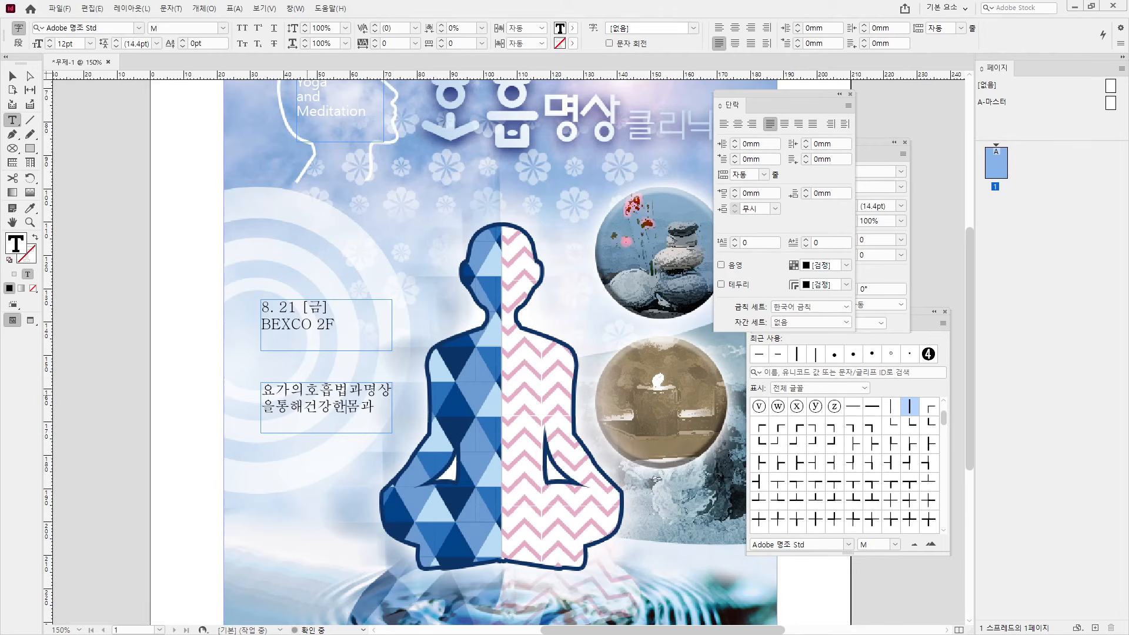
type(" 마음ㅇ")
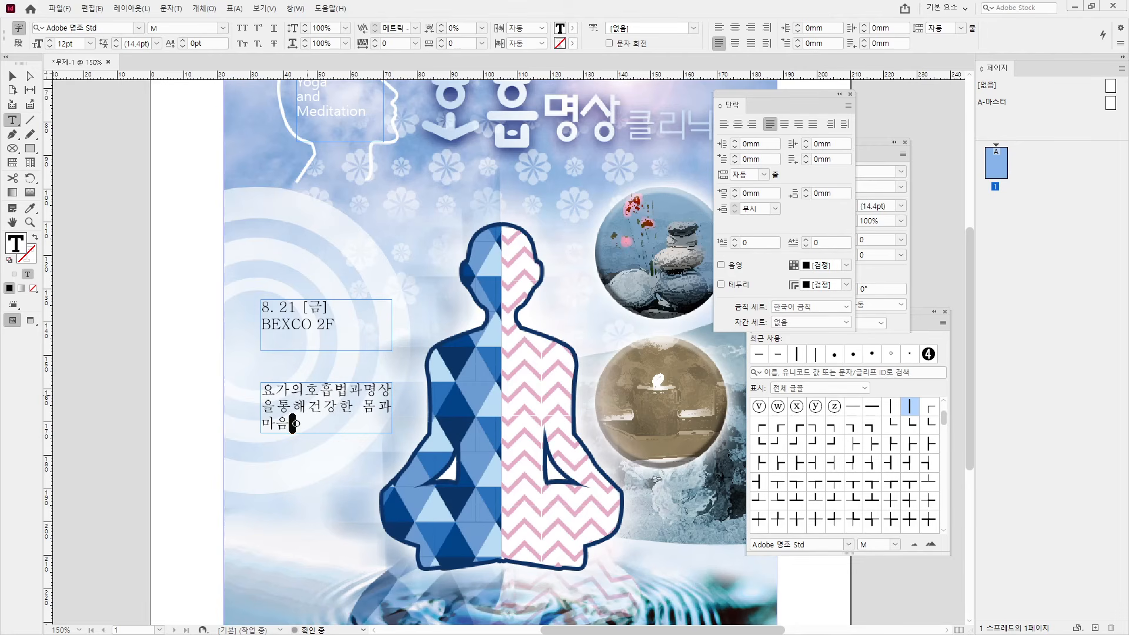
type("을만들자")
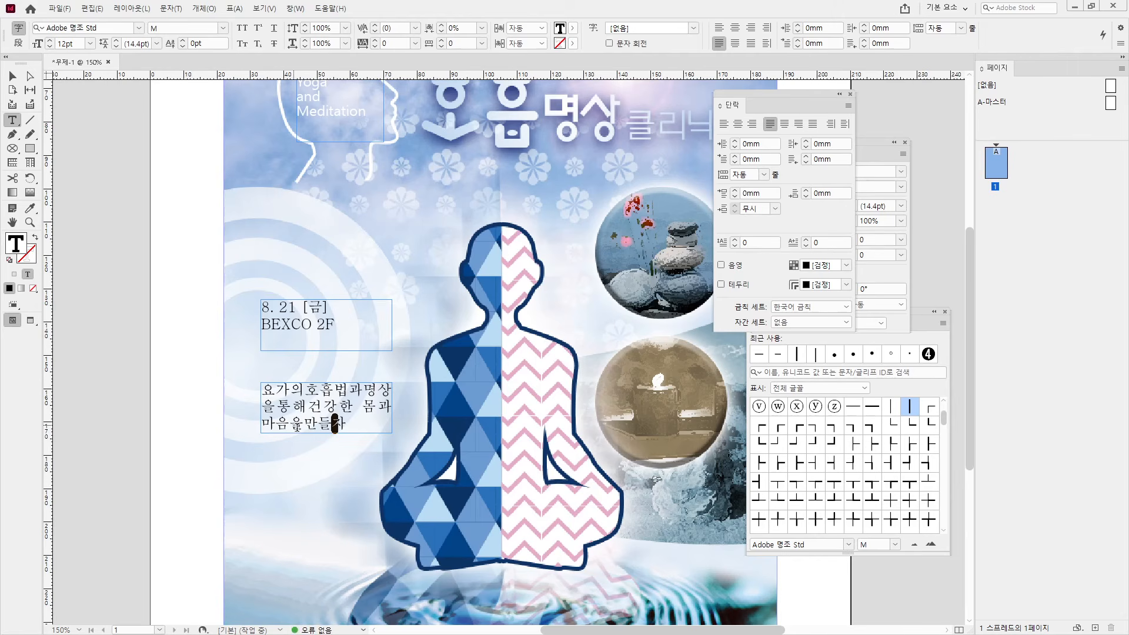
left_click(297, 424)
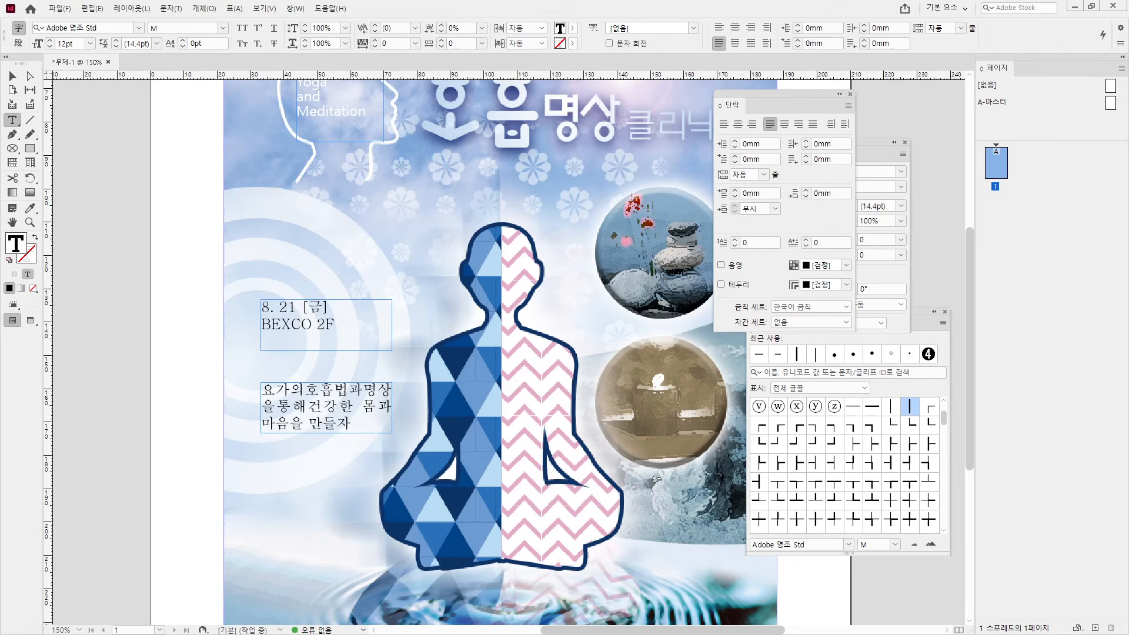
Colour the date and venue text navy with cyan 100%, magenta 90% and yellow 40%
left_click(12, 77)
double_click(318, 344)
key("ctrl+a")
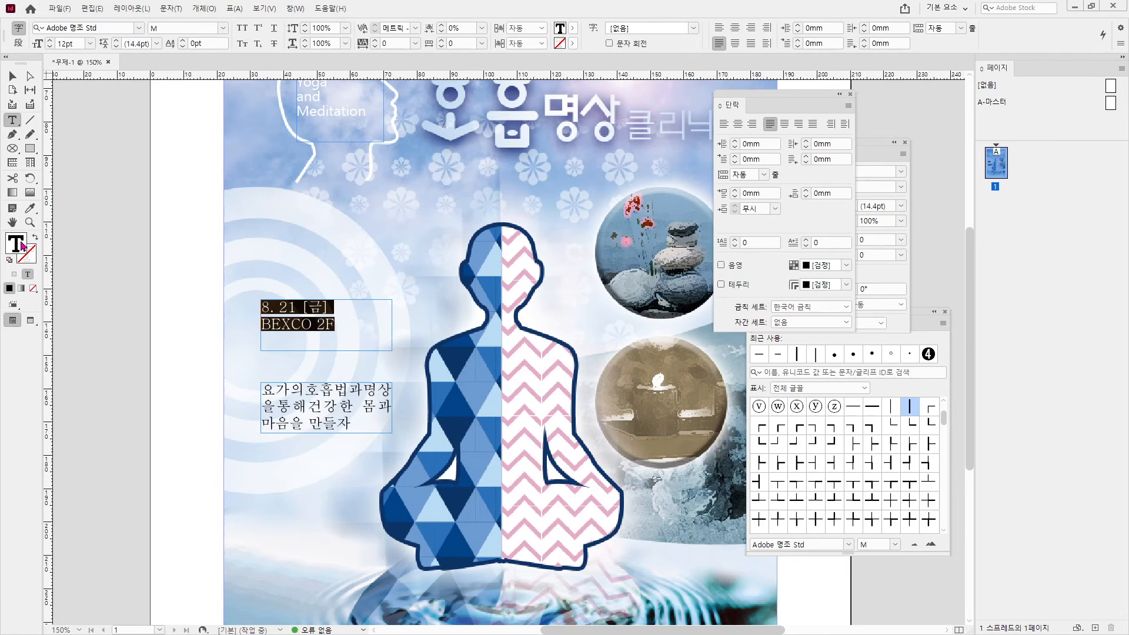
double_click(22, 246)
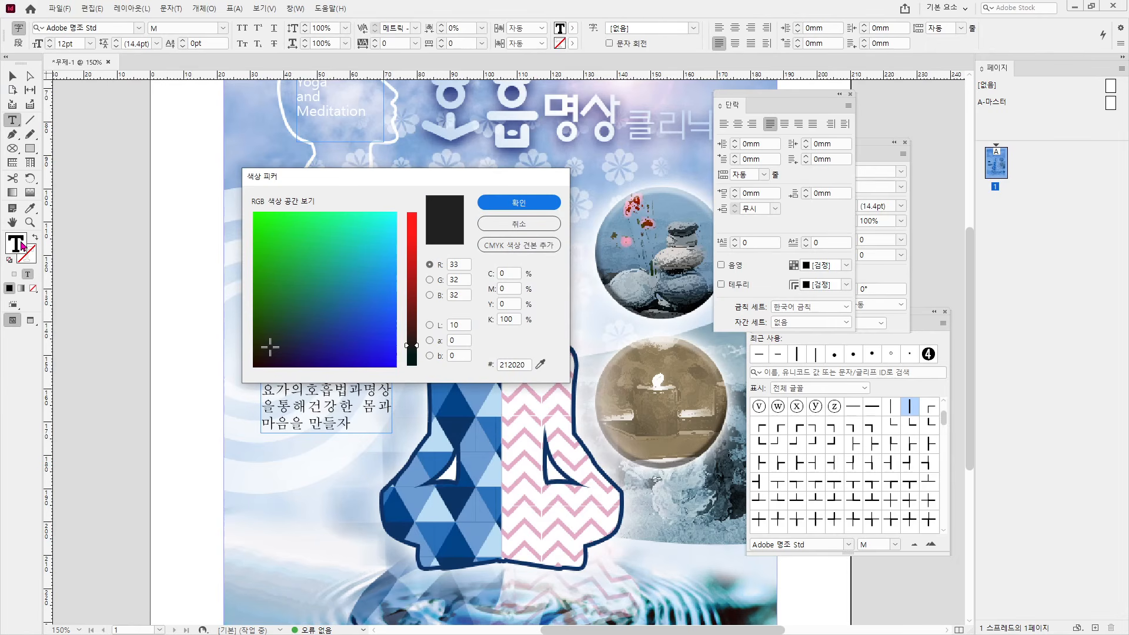
left_click(505, 272)
type("100")
key("Tab")
type("90")
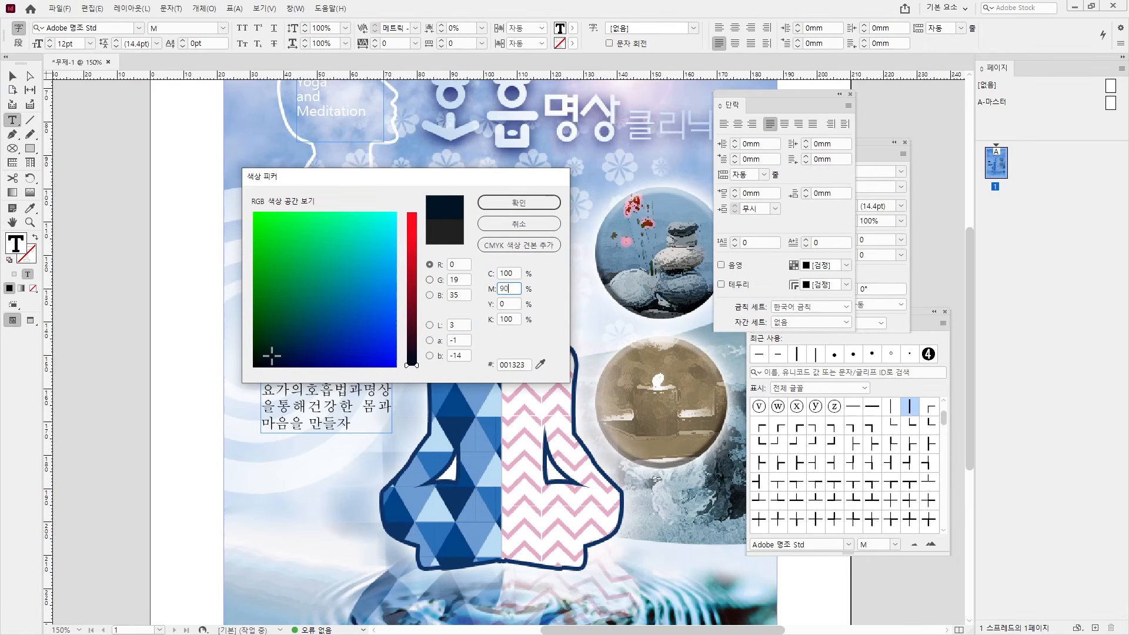
key("Tab")
type("40")
key("Return")
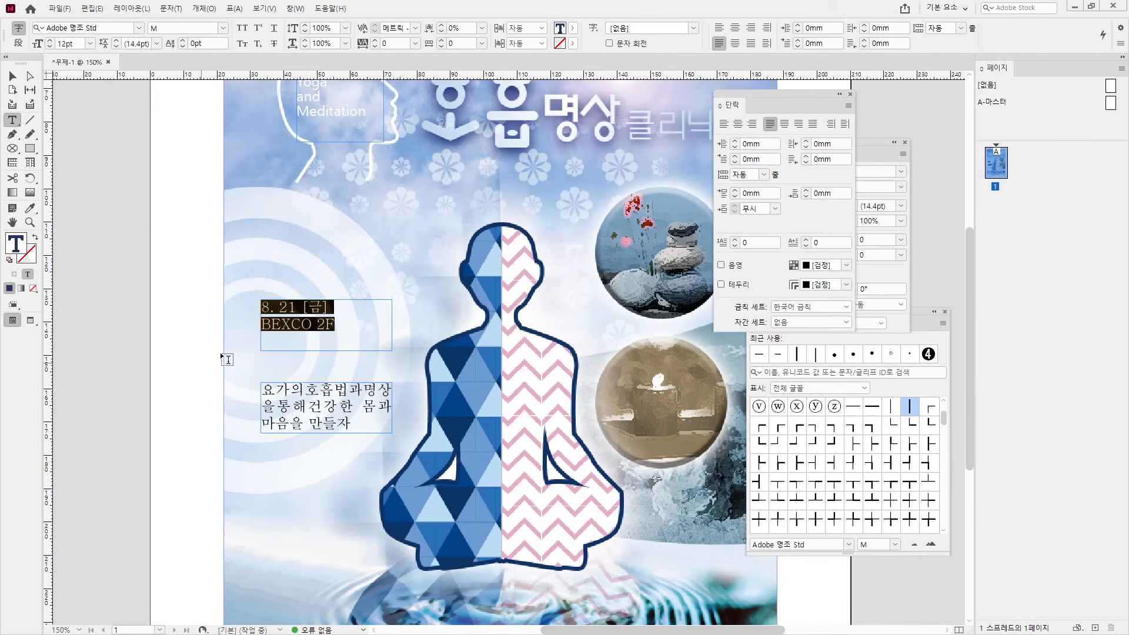
left_click(329, 298)
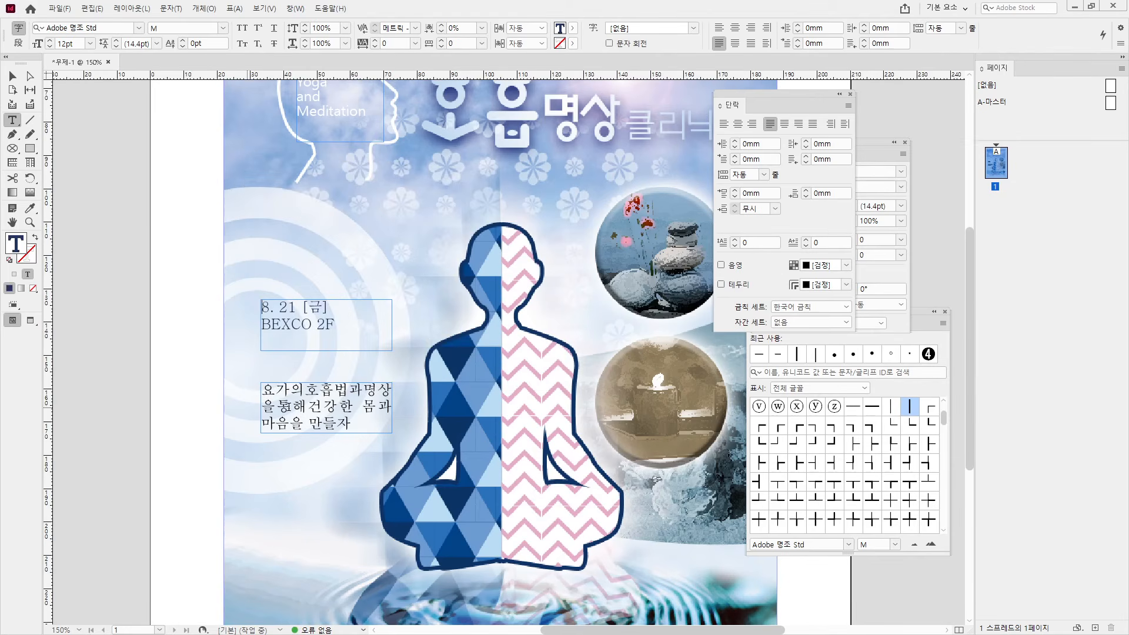
Give the slogan text below the same navy colour, with cyan 100%, magenta 90% and yellow 40%
left_click_drag(261, 387, 355, 433)
double_click(18, 241)
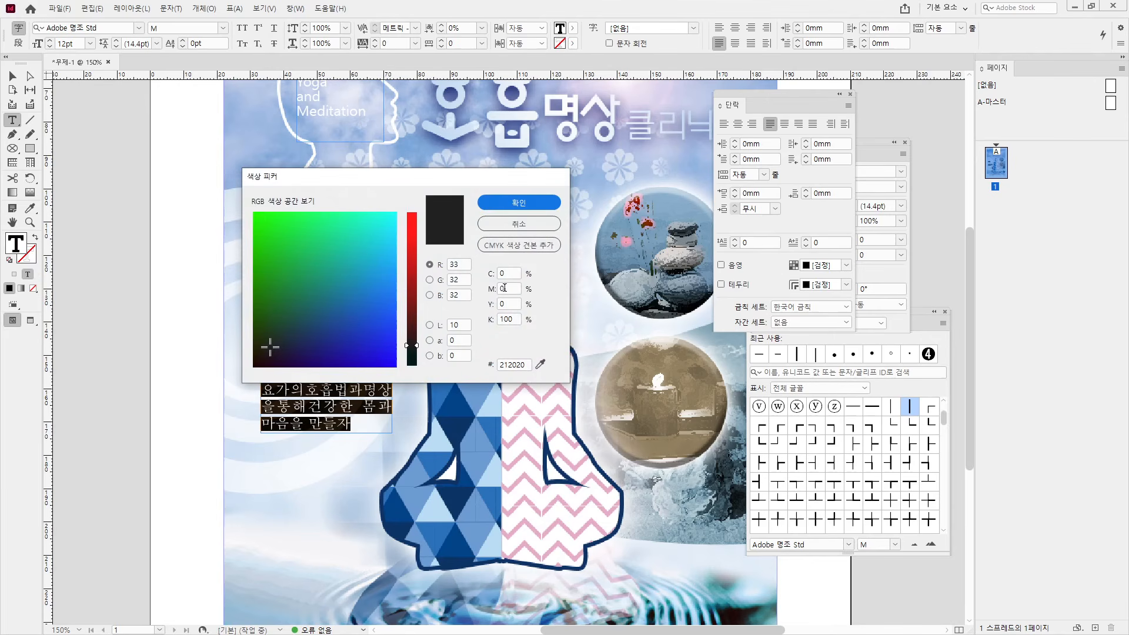
type("100")
key("Tab")
type("90")
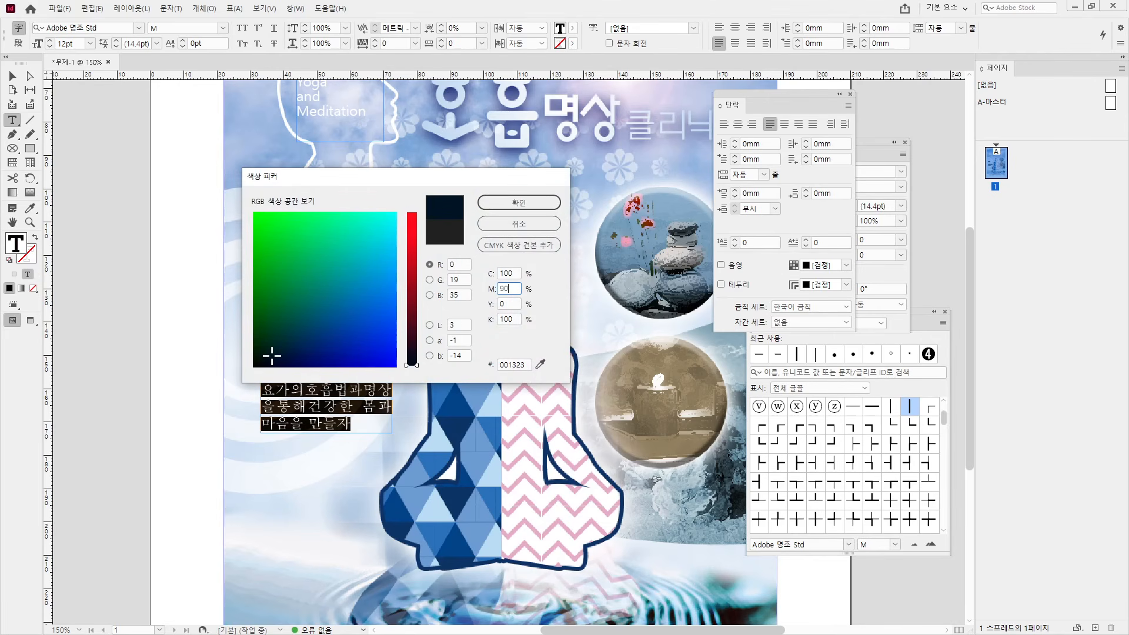
key("Tab")
type("4")
key("Return")
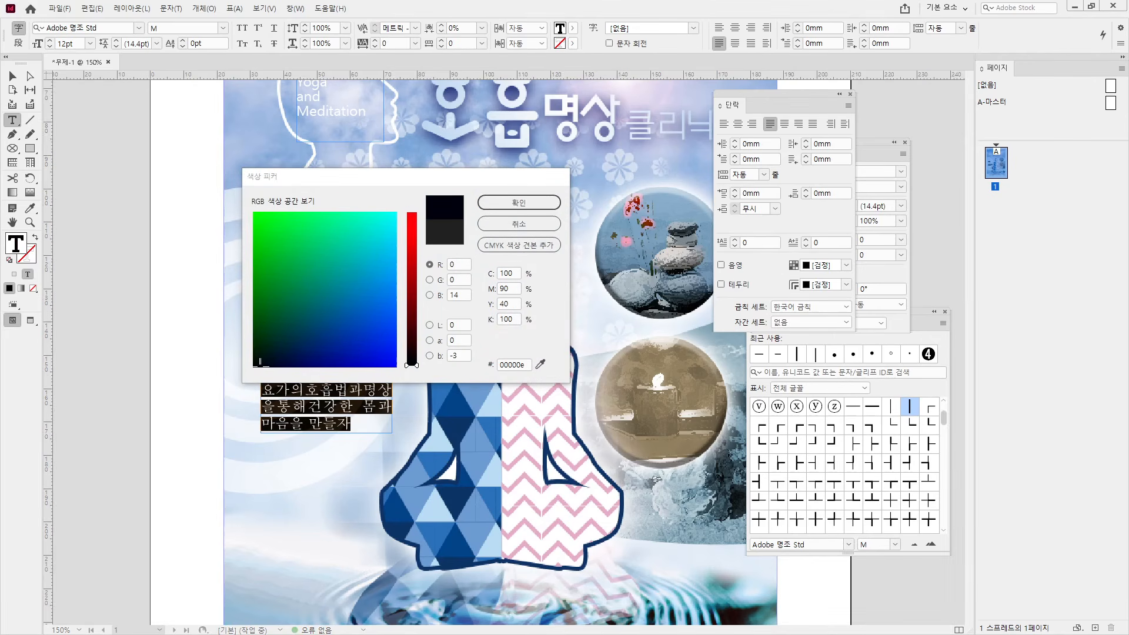
left_click(520, 319)
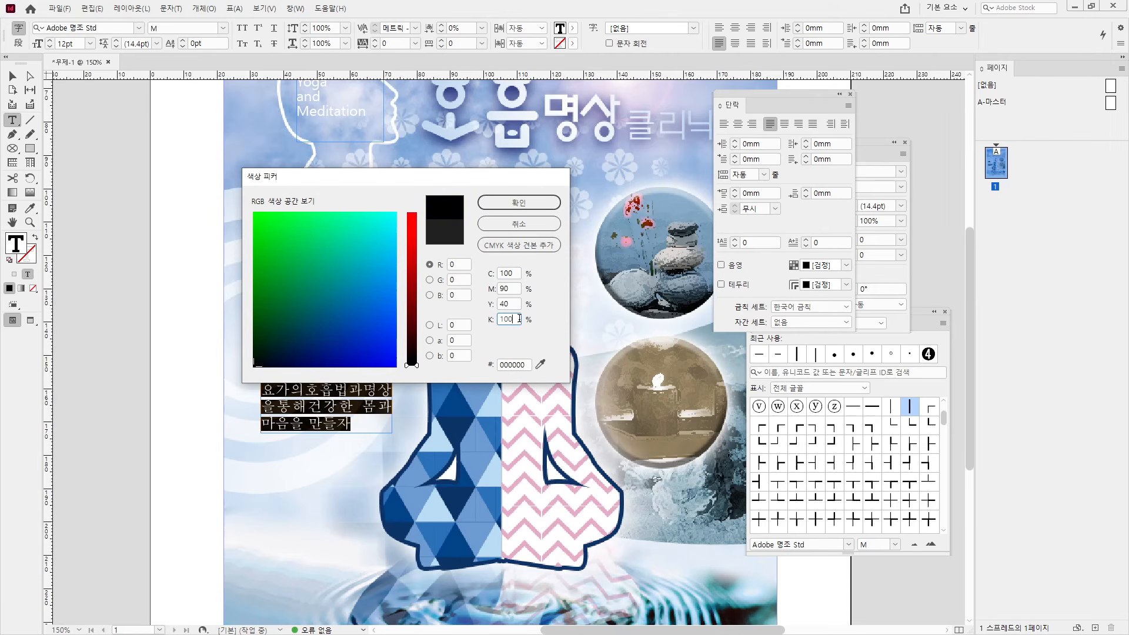
key("Return")
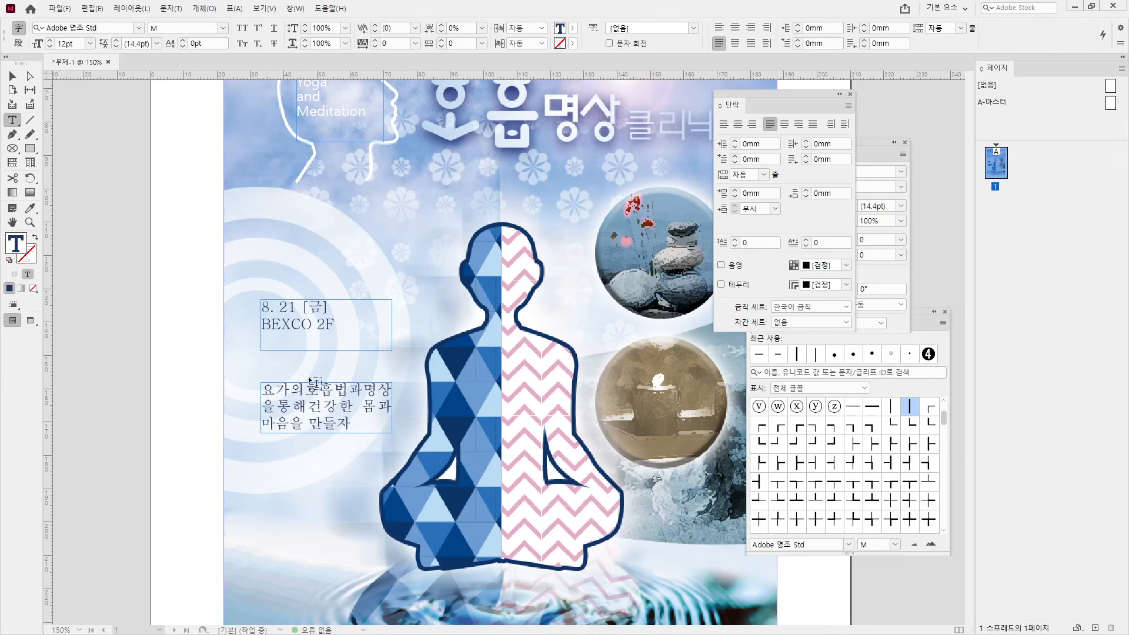
Set the whole slogan in 맑은 고딕 Bold at 10 pt
key("ctrl+a")
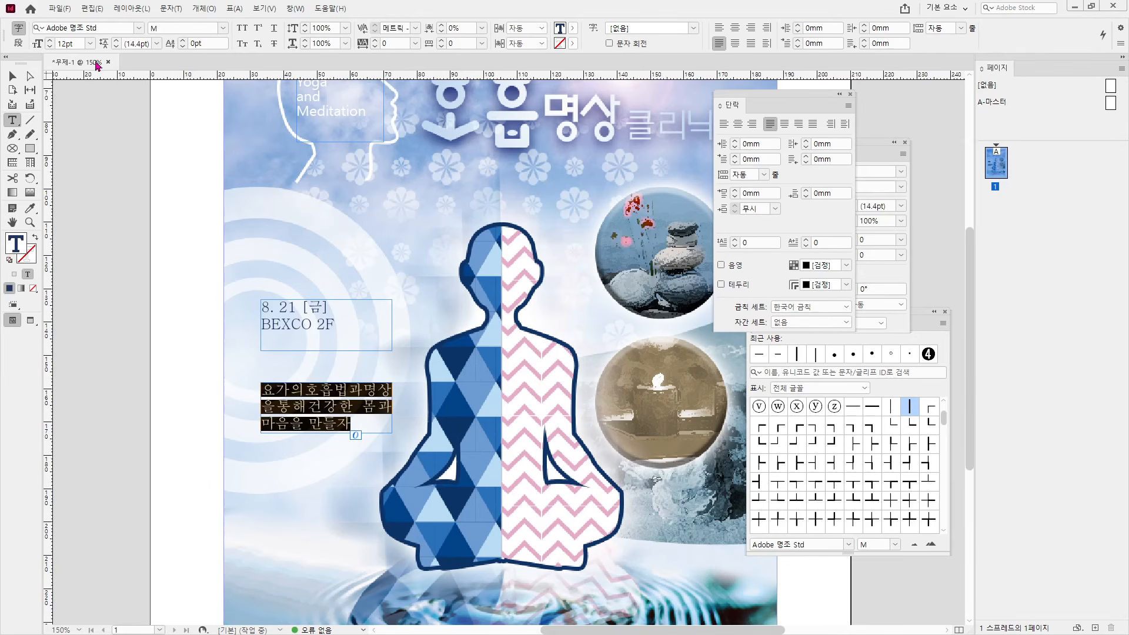
left_click(140, 28)
left_click(88, 78)
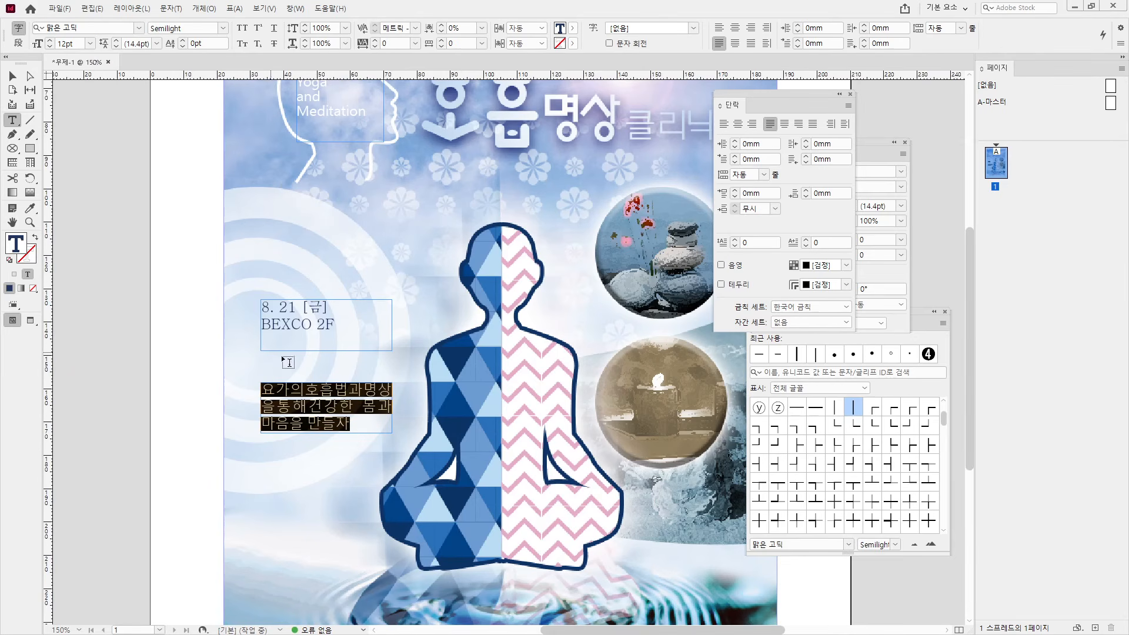
left_click(222, 28)
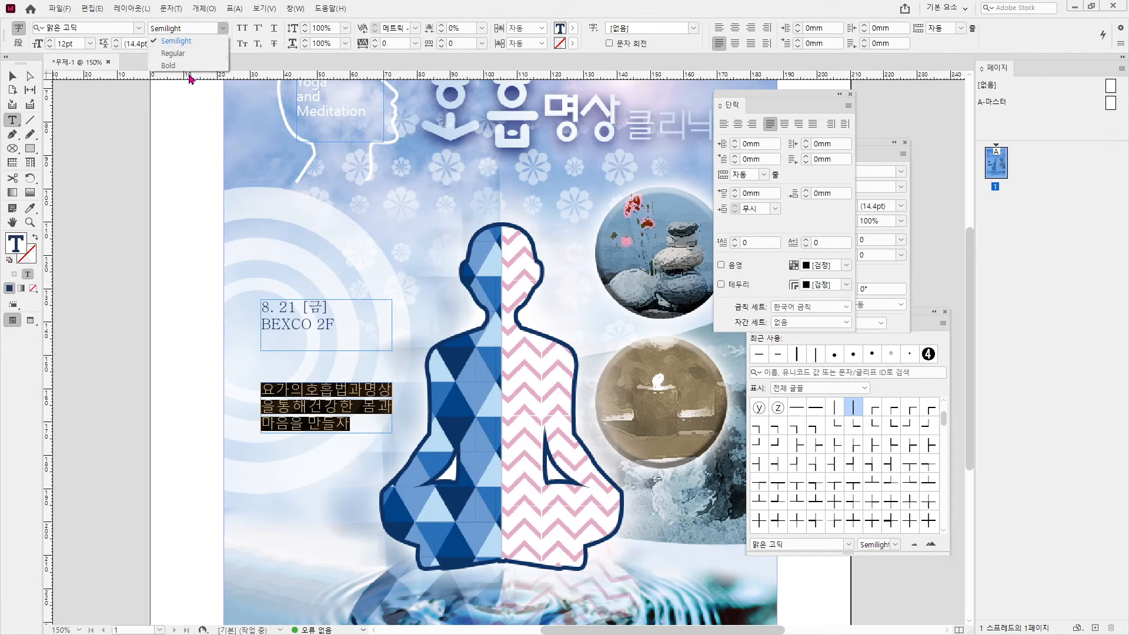
left_click(168, 65)
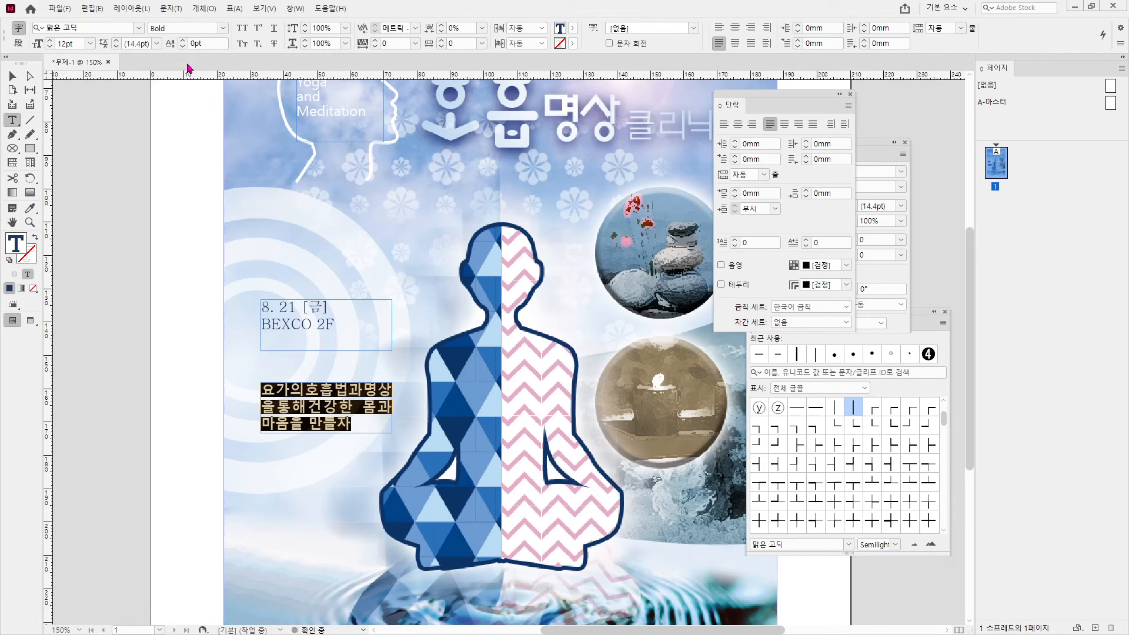
left_click(51, 46)
left_click(51, 46)
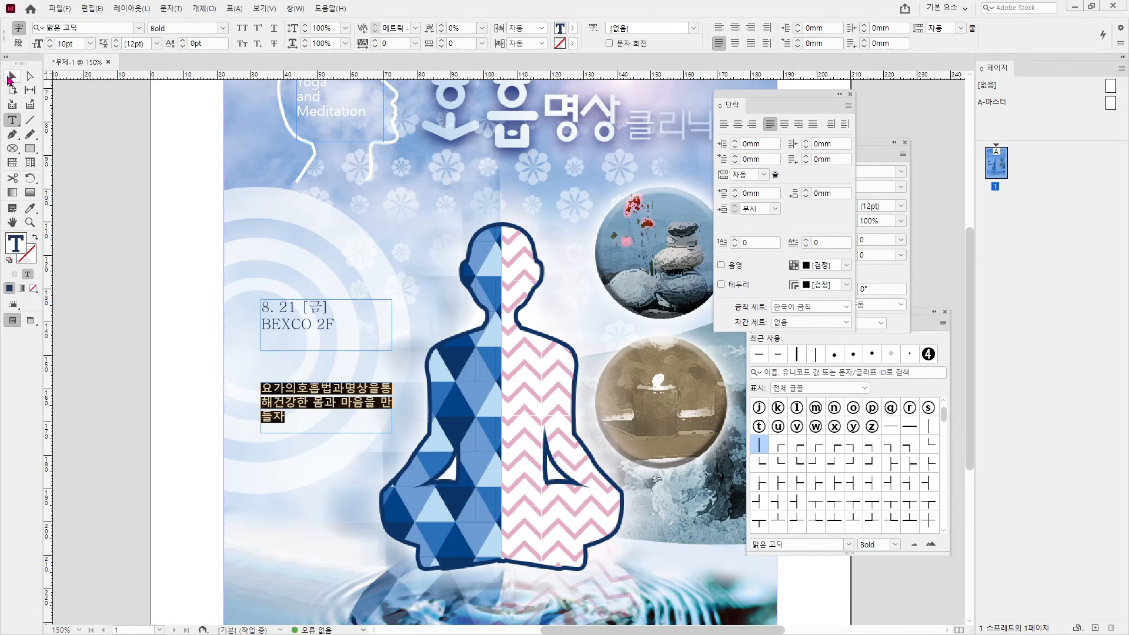
Enlarge the slogan frame to about 45.8 × 17.4 mm and add word spaces so its opening reads "요가의 호흡법과 명상을 통해"
left_click(11, 76)
left_click_drag(391, 432, 414, 440)
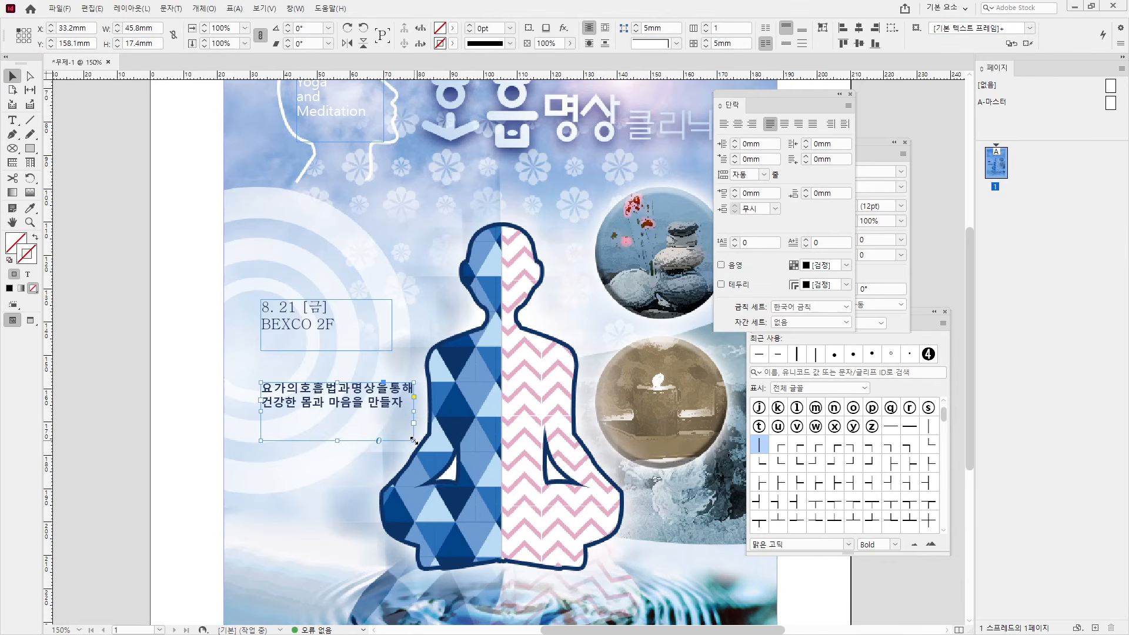
double_click(351, 401)
left_click(299, 388)
left_click(351, 390)
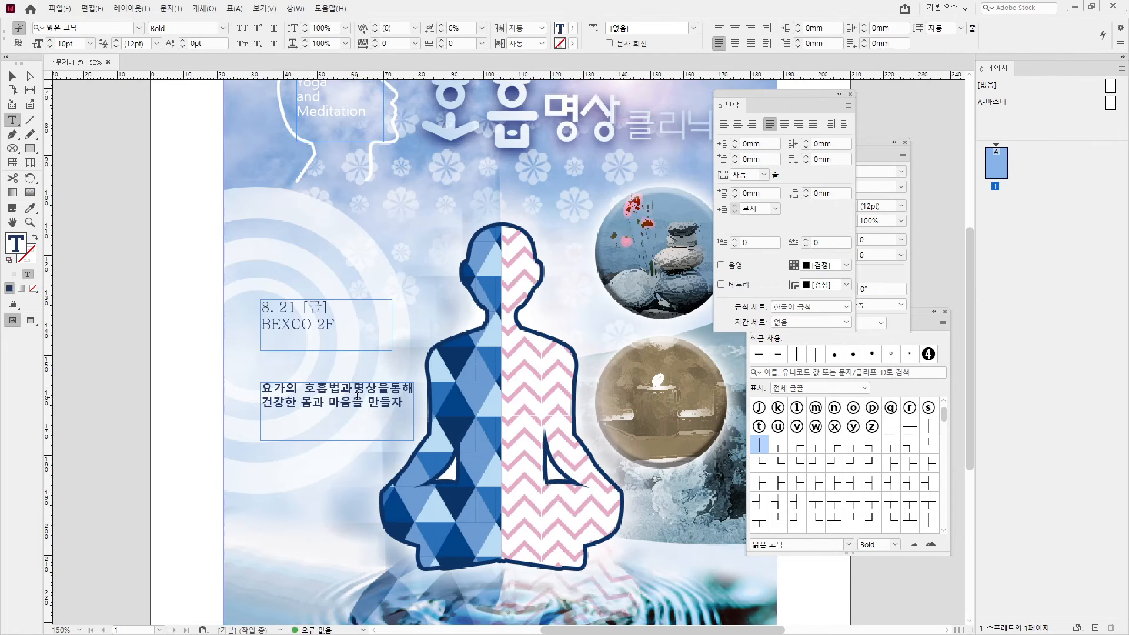
left_click(396, 389)
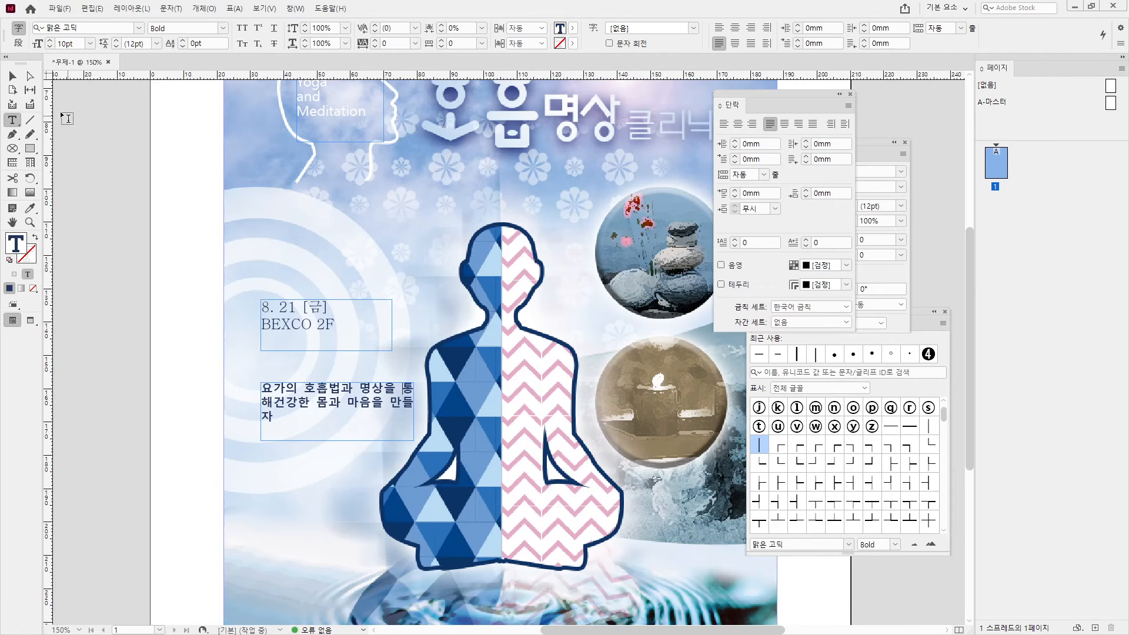
Tighten the slogan's tracking to -20 and set its leading to 16 pt
key("ctrl+a")
key("alt+Left")
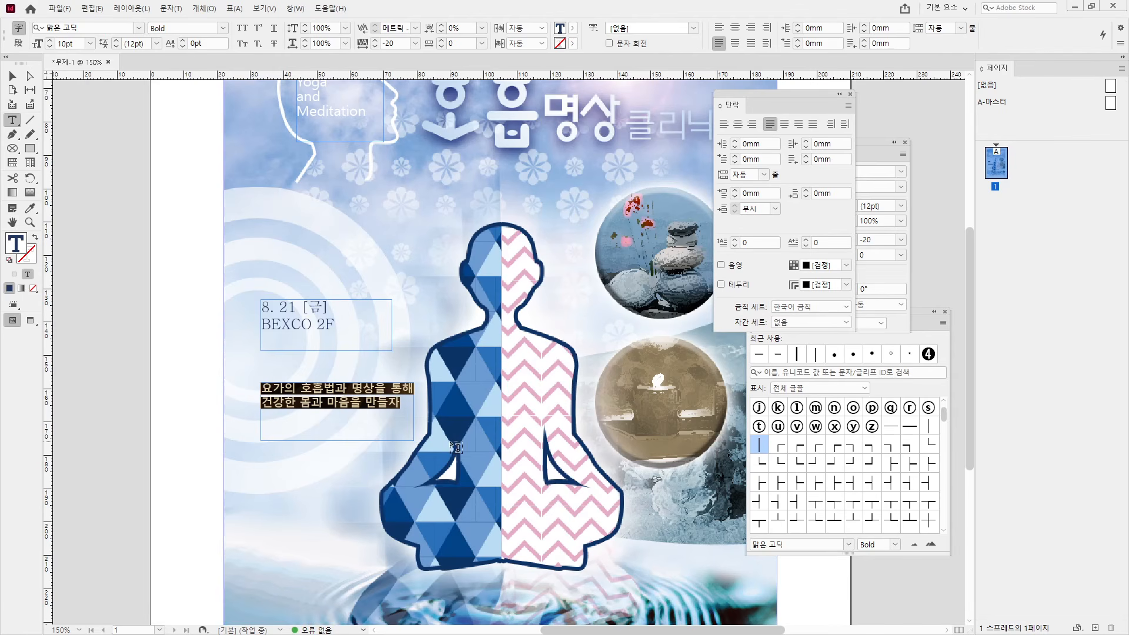
key("alt+Down")
key("alt+Down")
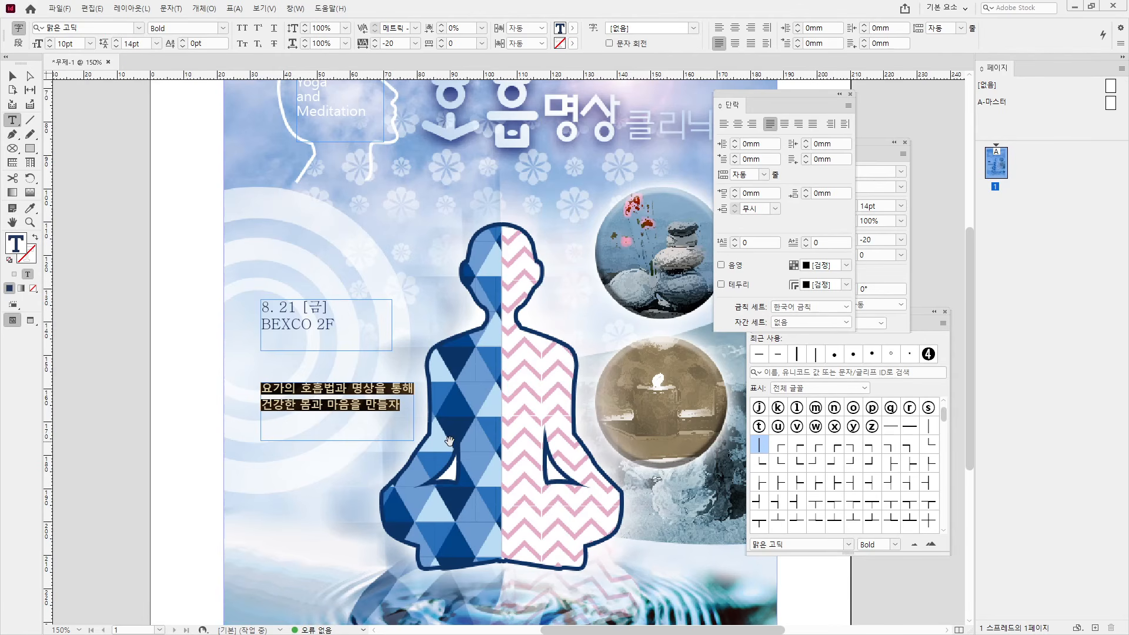
key("alt+Down")
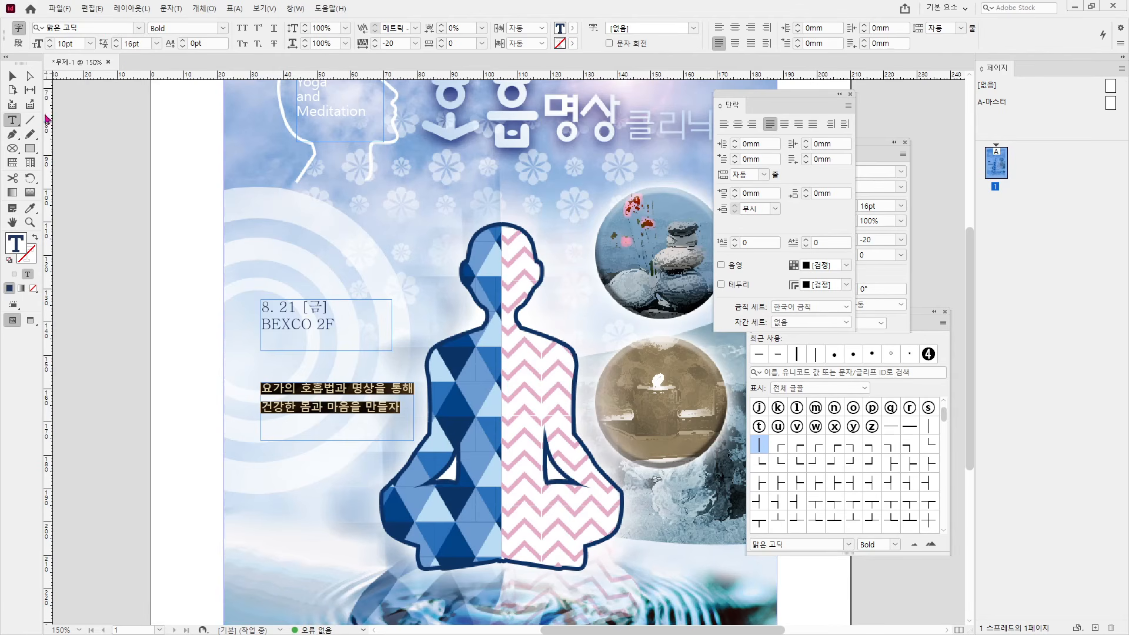
Change the font of the date and venue text to HY헤드라인M
left_click(306, 313)
key("ctrl+a")
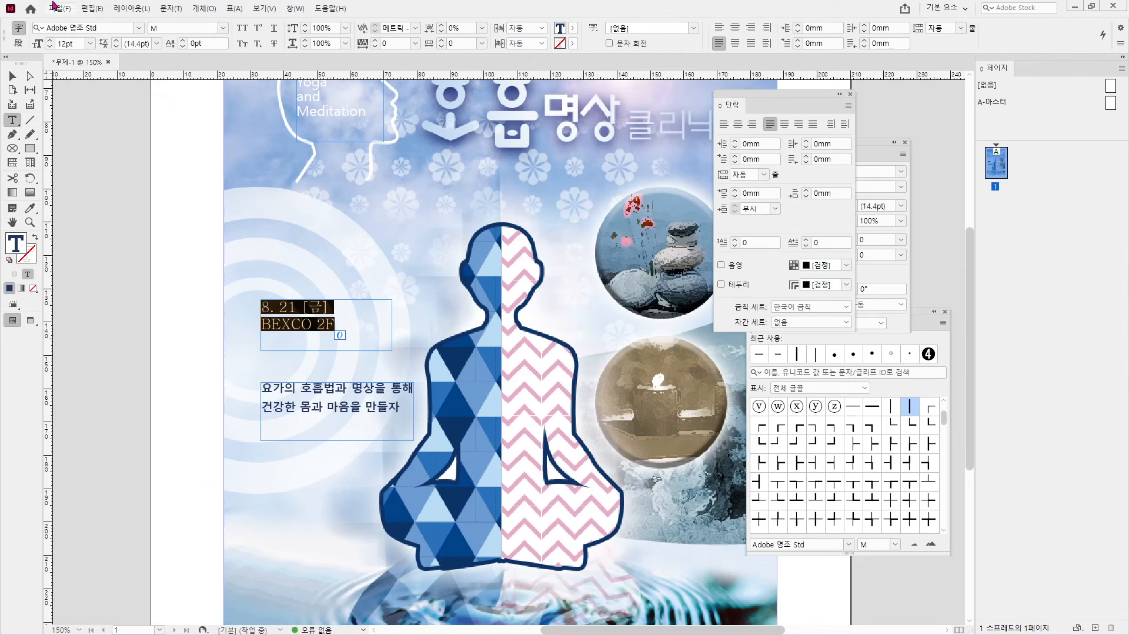
left_click(120, 29)
type("헤드")
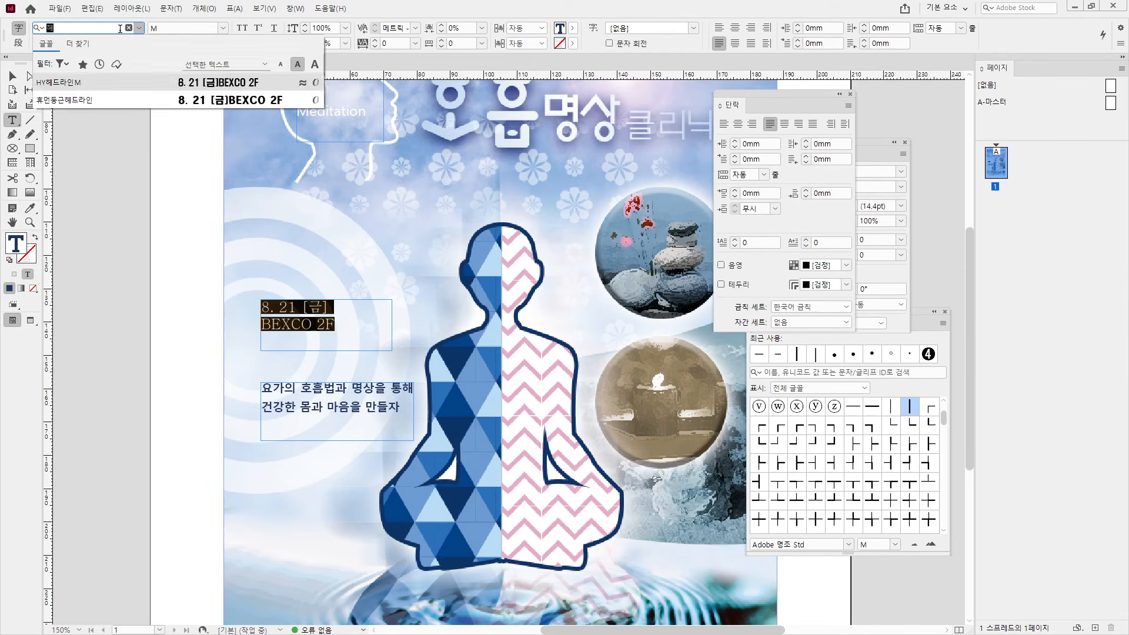
left_click(107, 88)
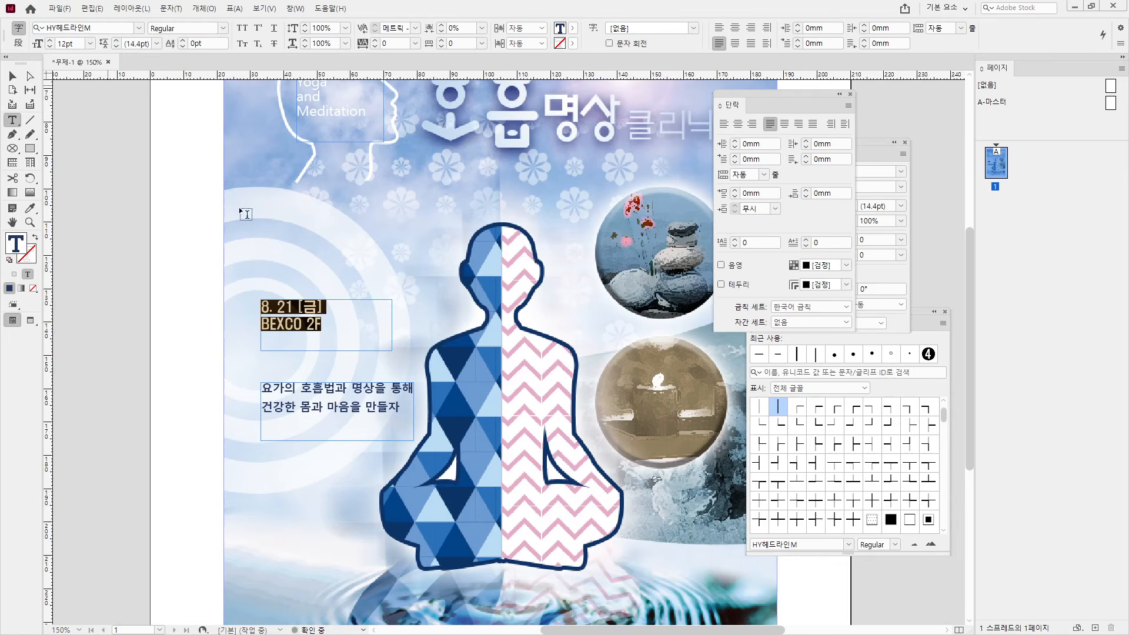
Increase the date and venue text to 20 pt and enlarge its frame to about 50.2 × 25.8 mm
left_click(50, 40)
left_click(50, 40)
left_click(50, 40)
left_click(50, 40)
left_click(50, 40)
left_click(50, 40)
left_click(50, 40)
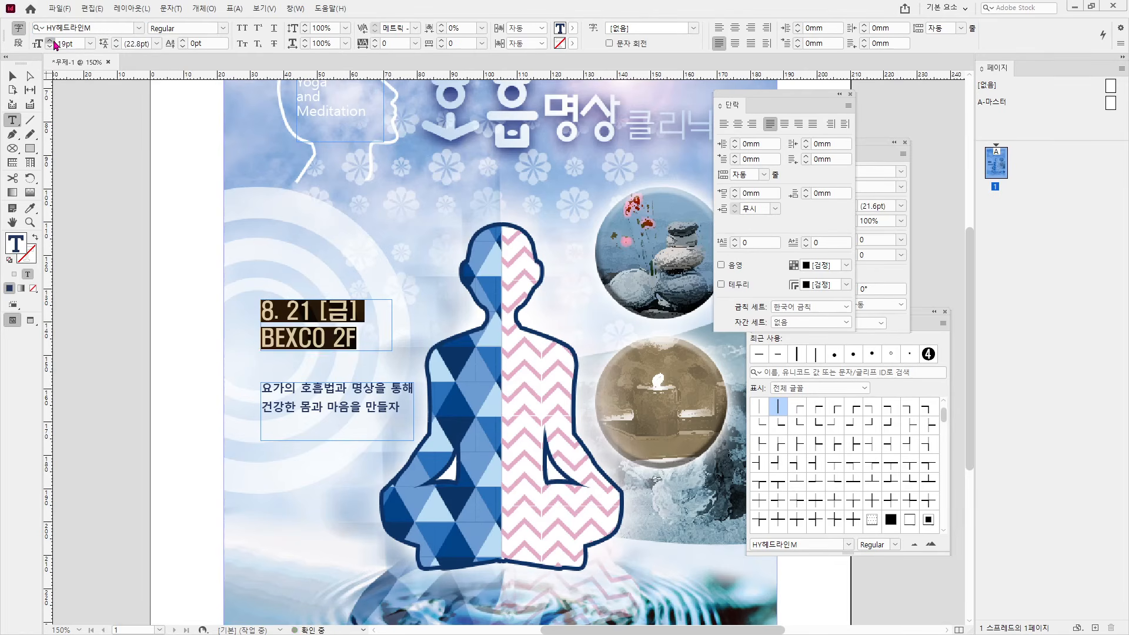
left_click(50, 40)
left_click(12, 76)
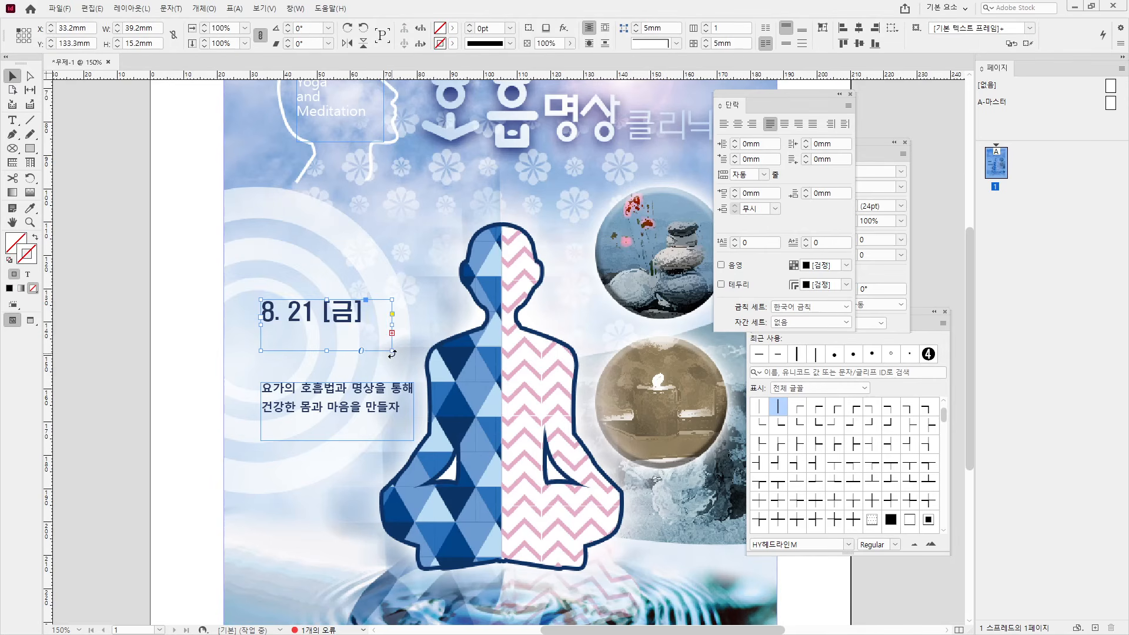
left_click_drag(393, 351, 430, 386)
Reduce "[금]" to 12 pt and widen the gaps before it and between "BEXCO" and "2F" with extra spaces
double_click(336, 314)
left_click_drag(323, 312, 371, 311)
left_click(50, 47)
left_click(50, 46)
left_click(50, 47)
left_click(50, 46)
left_click(50, 46)
left_click(50, 47)
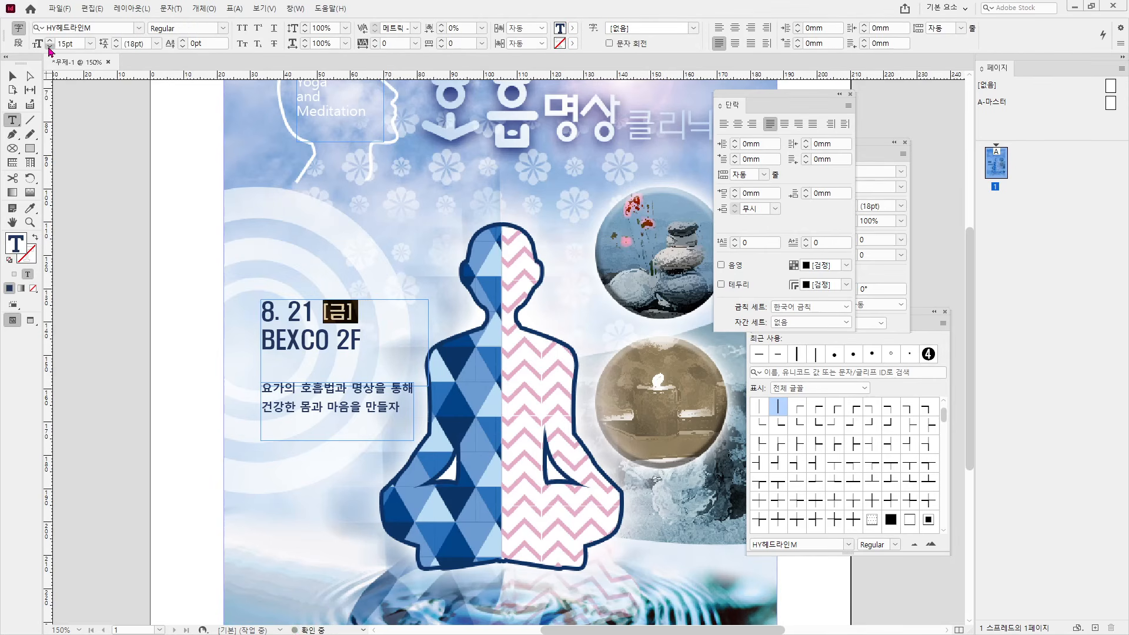
left_click(50, 46)
left_click(50, 46)
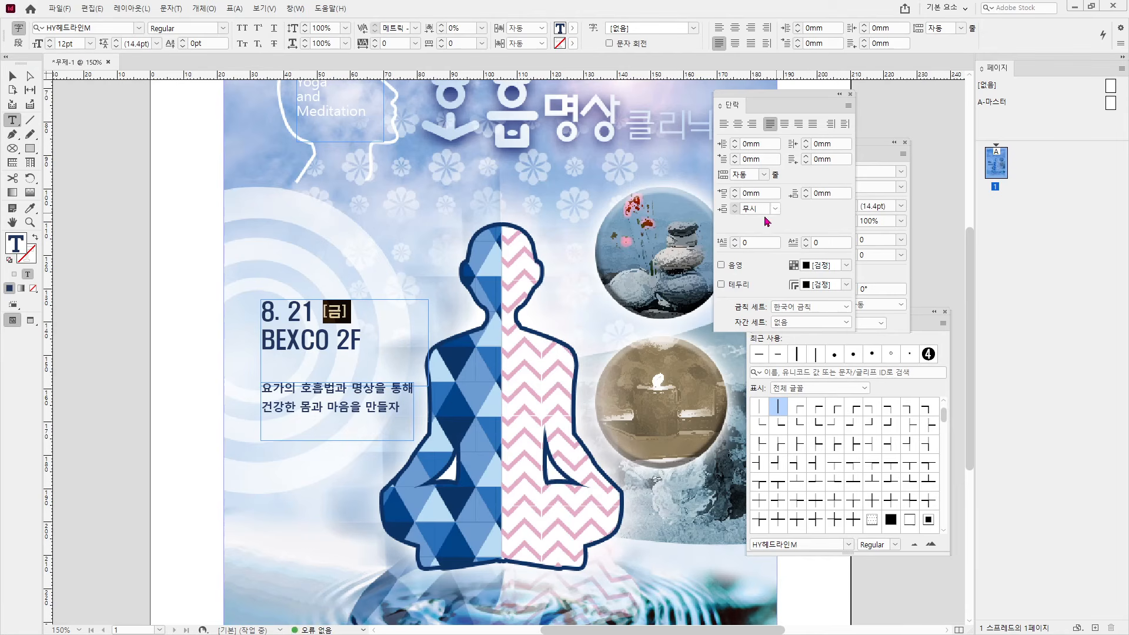
left_click(326, 343)
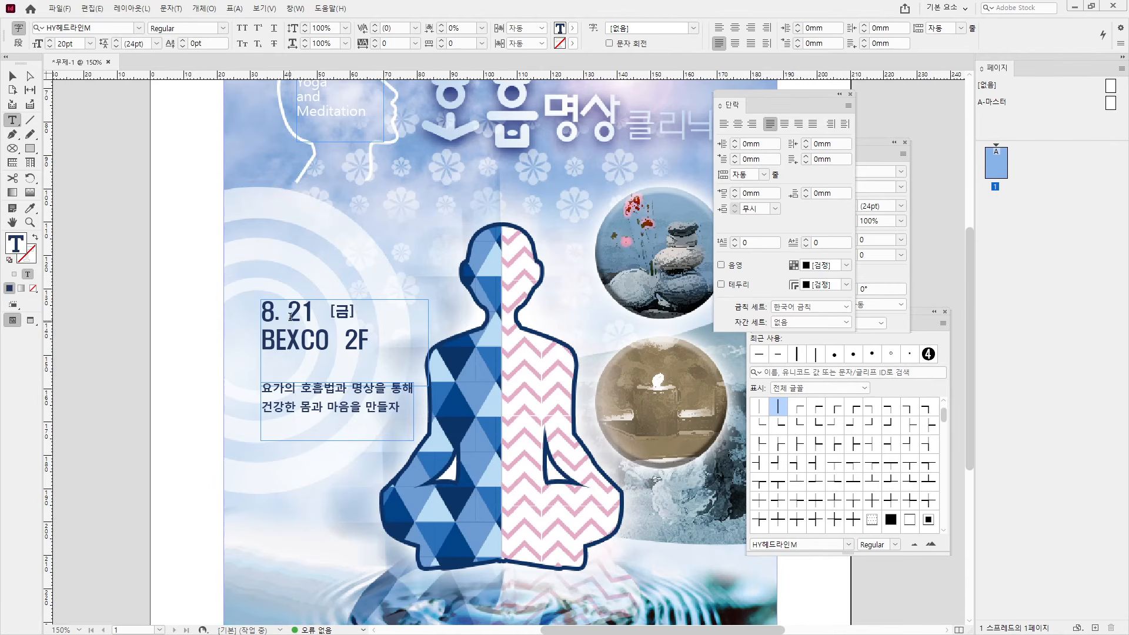
Enlarge the date "8. 21" to 26 pt
left_click_drag(316, 316, 262, 312)
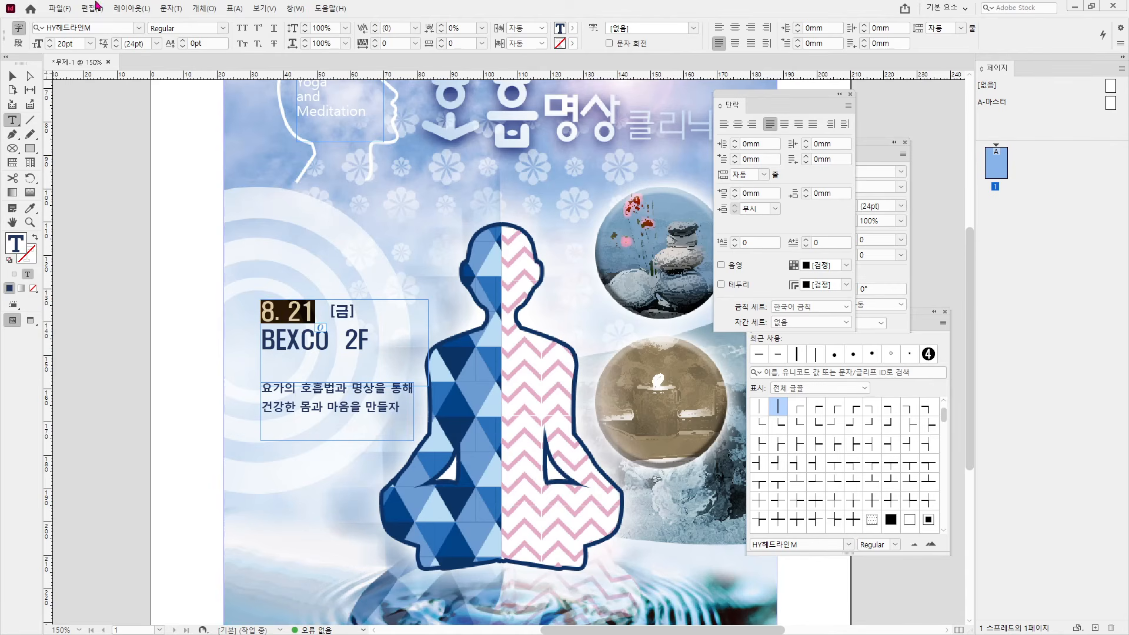
left_click(50, 40)
left_click(50, 40)
left_click(50, 40)
left_click(49, 40)
left_click(50, 40)
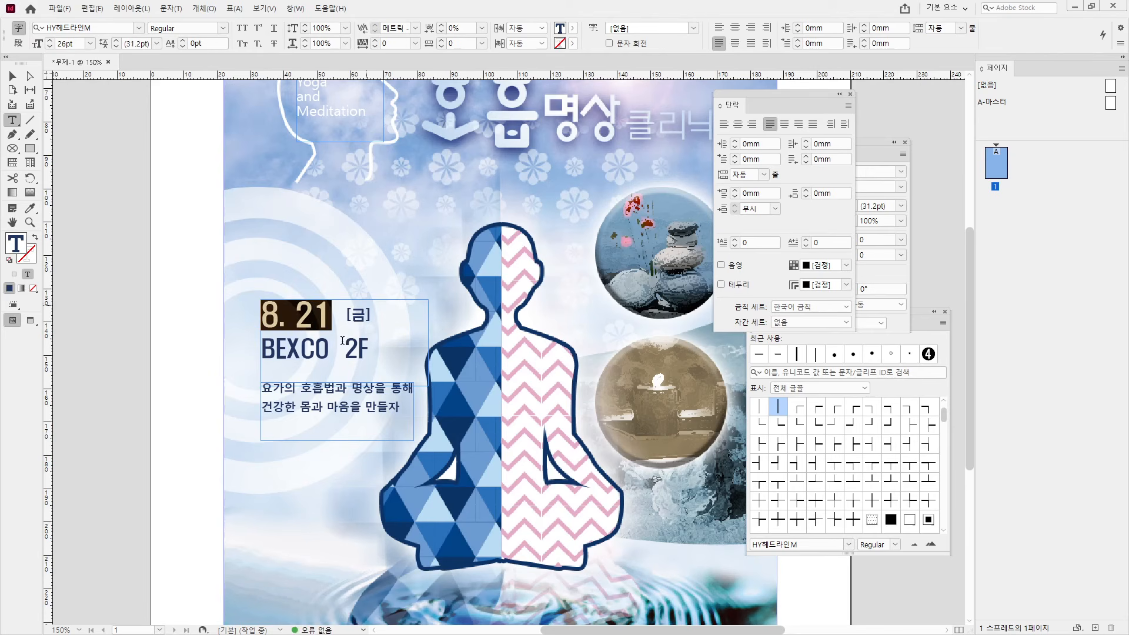
left_click(346, 315)
Move the slogan frame straight down the page to about Y 176.5 mm
left_click(12, 76)
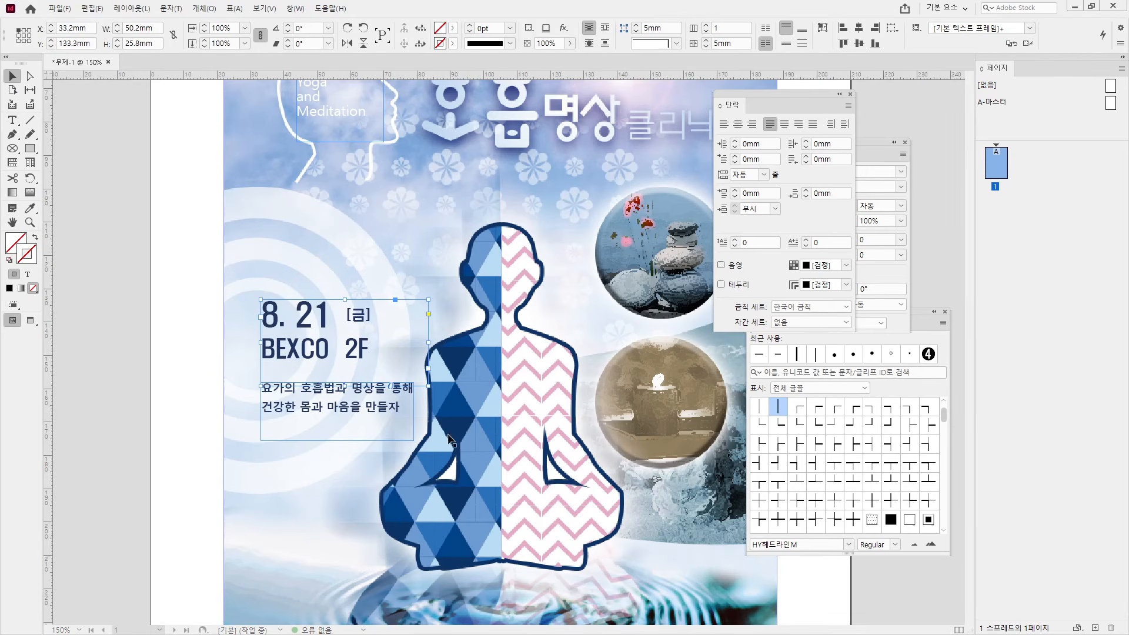
left_click_drag(321, 412, 321, 474)
scroll(375, 438, "down", 1)
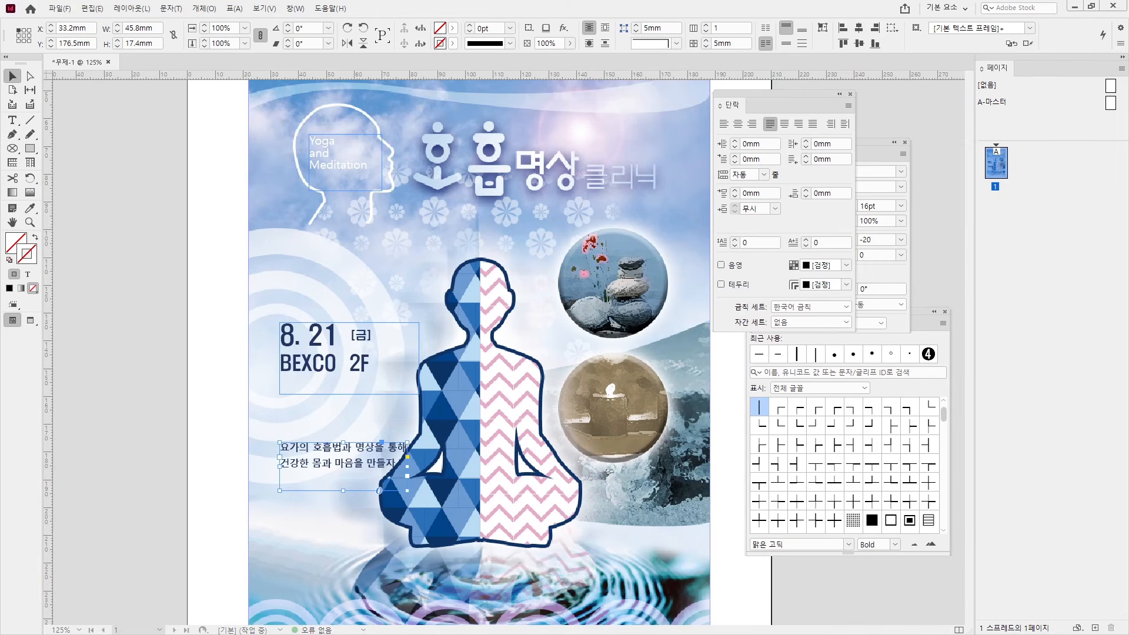
Enlarge the date "8. 21" to 36 pt
double_click(359, 335)
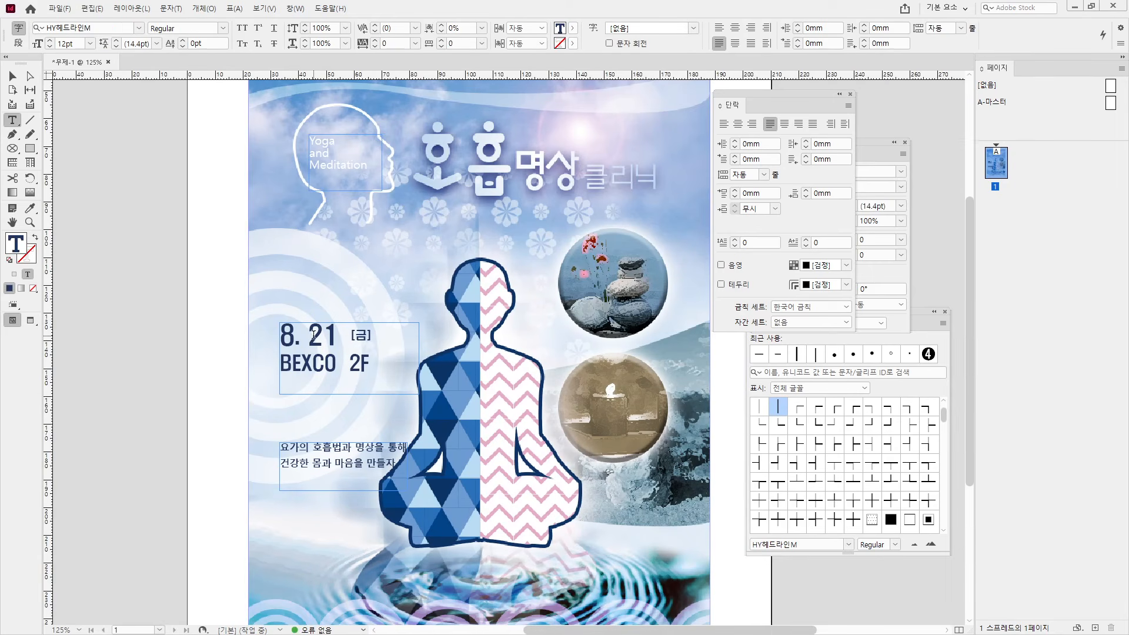
key("ctrl+a")
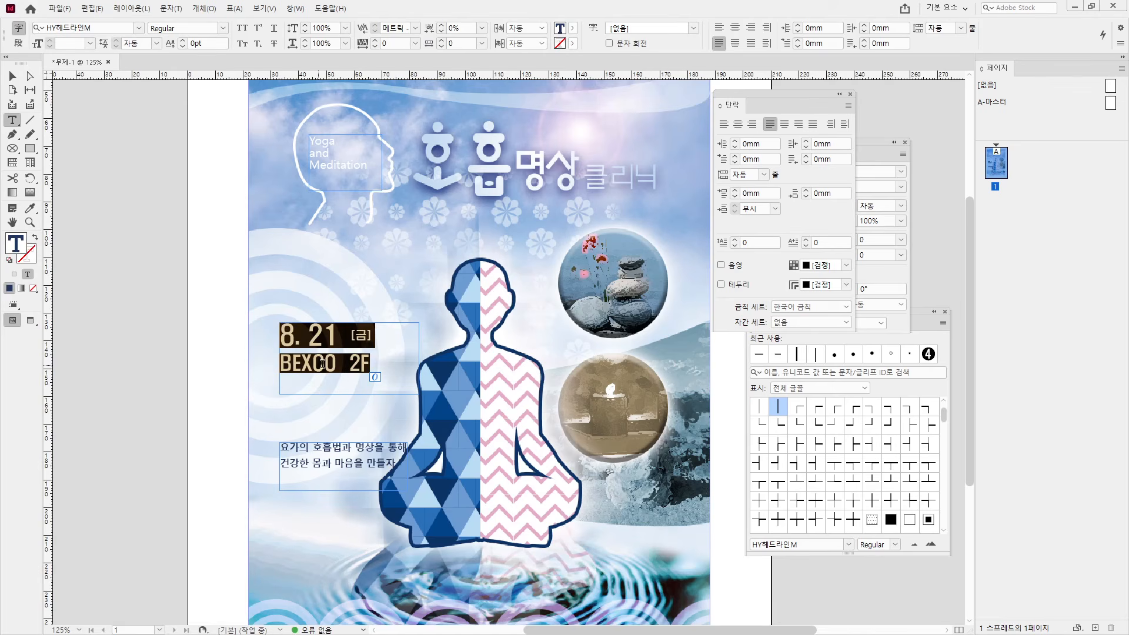
left_click_drag(339, 335, 278, 337)
left_click(54, 42)
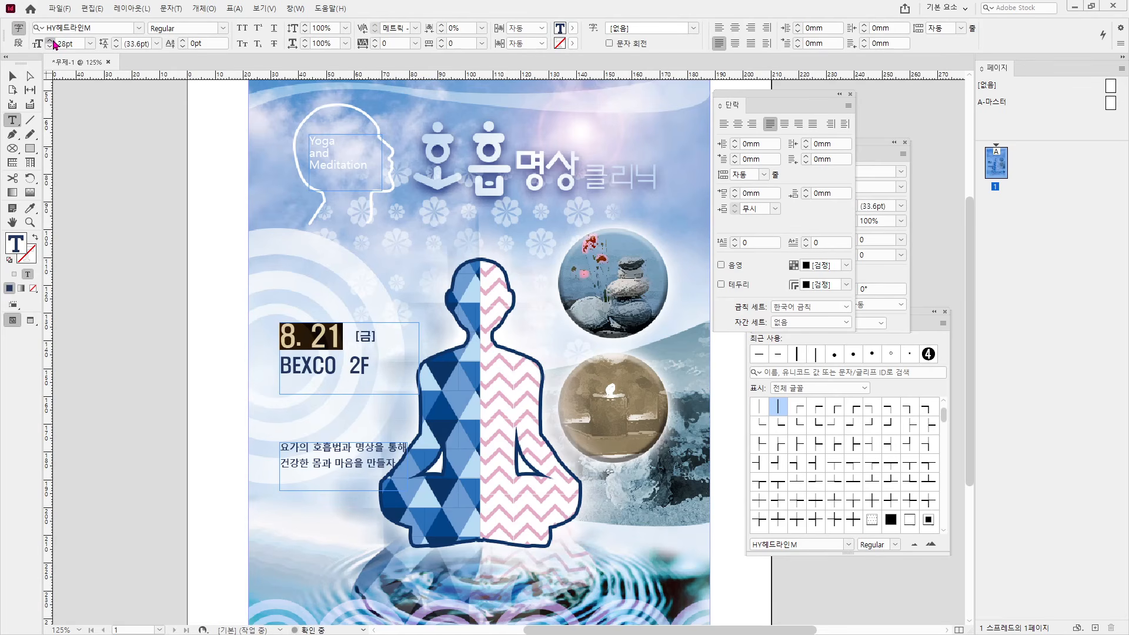
left_click(53, 42)
left_click(54, 42)
left_click(54, 42)
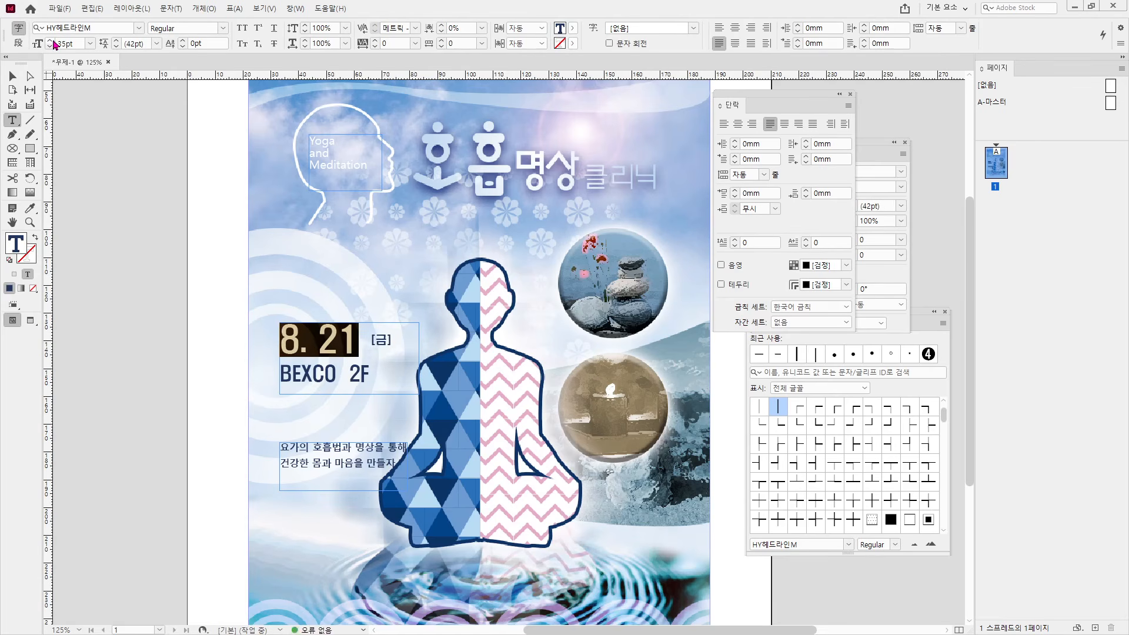
left_click(53, 41)
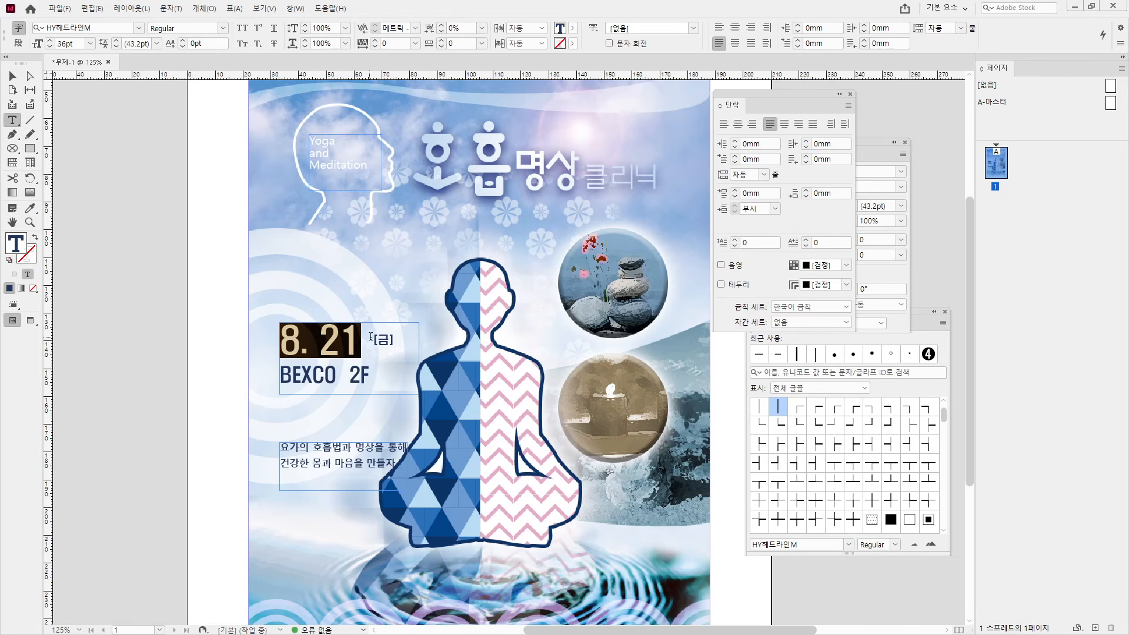
Enlarge the weekday "[금]" beside the date to 16 pt
left_click_drag(370, 336, 406, 340)
left_click(51, 43)
left_click(51, 43)
left_click(51, 42)
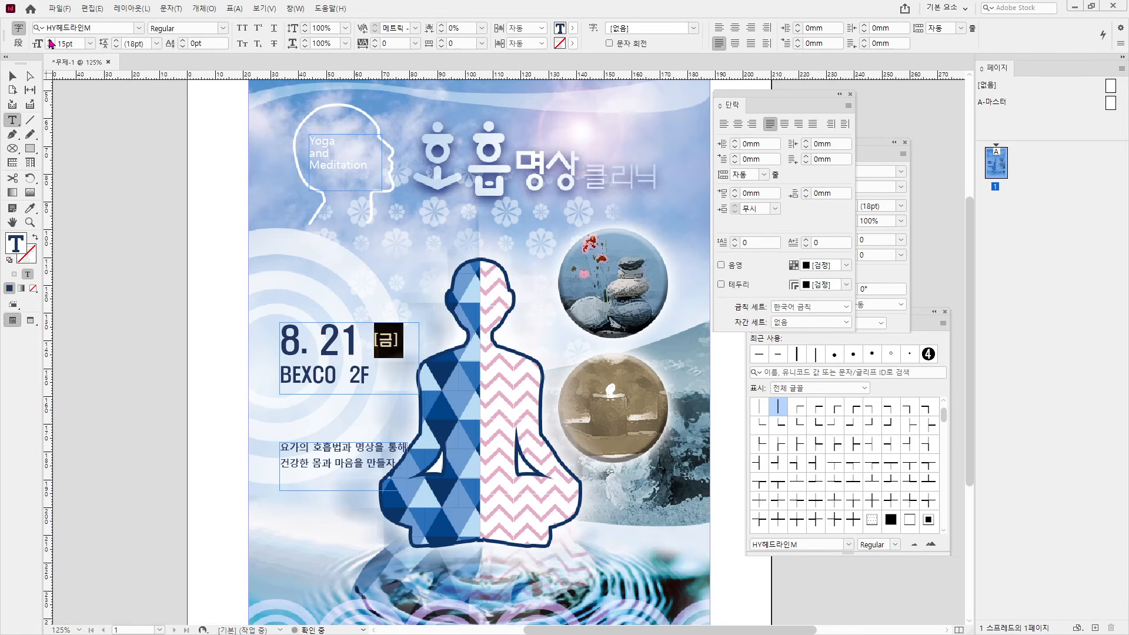
left_click(51, 42)
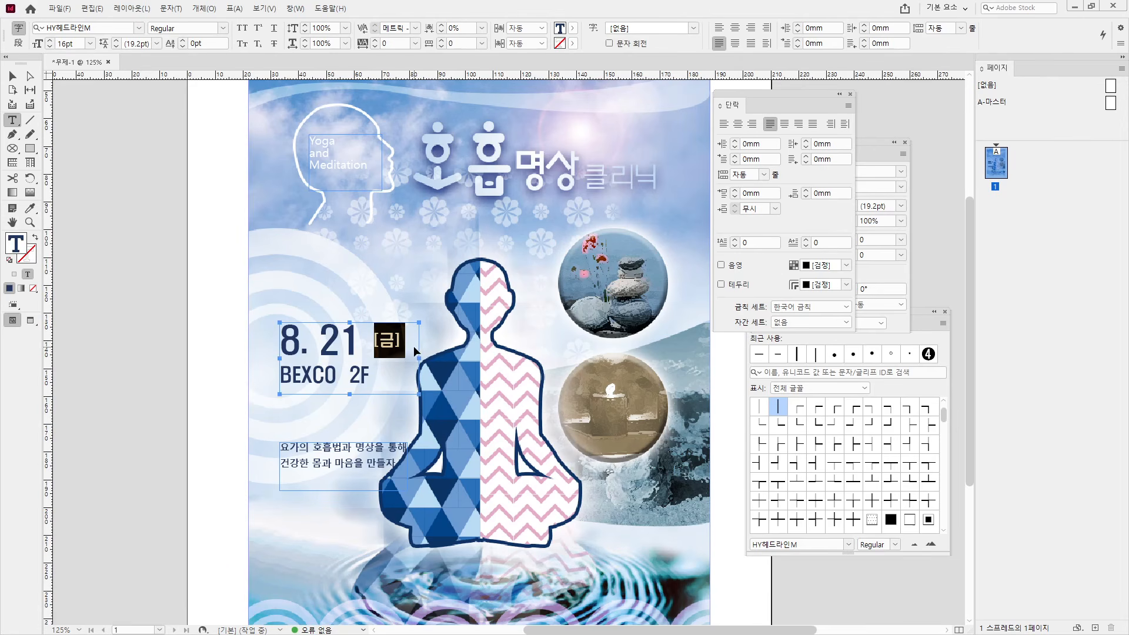
Raise the weekday "[금]" above the date's baseline with a baseline shift of 6 pt
key("ctrl+t")
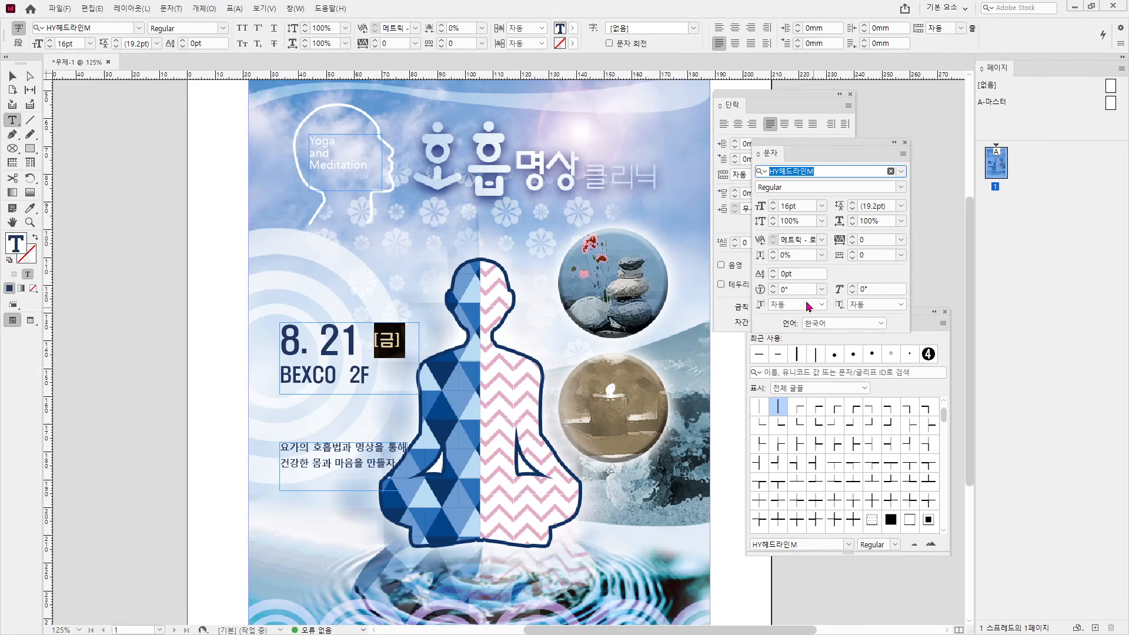
left_click(774, 271)
left_click(774, 271)
left_click(773, 271)
left_click(773, 271)
left_click(773, 277)
Enlarge both "BEXCO" and "2F" in the venue line to 27 pt
left_click_drag(337, 375, 279, 376)
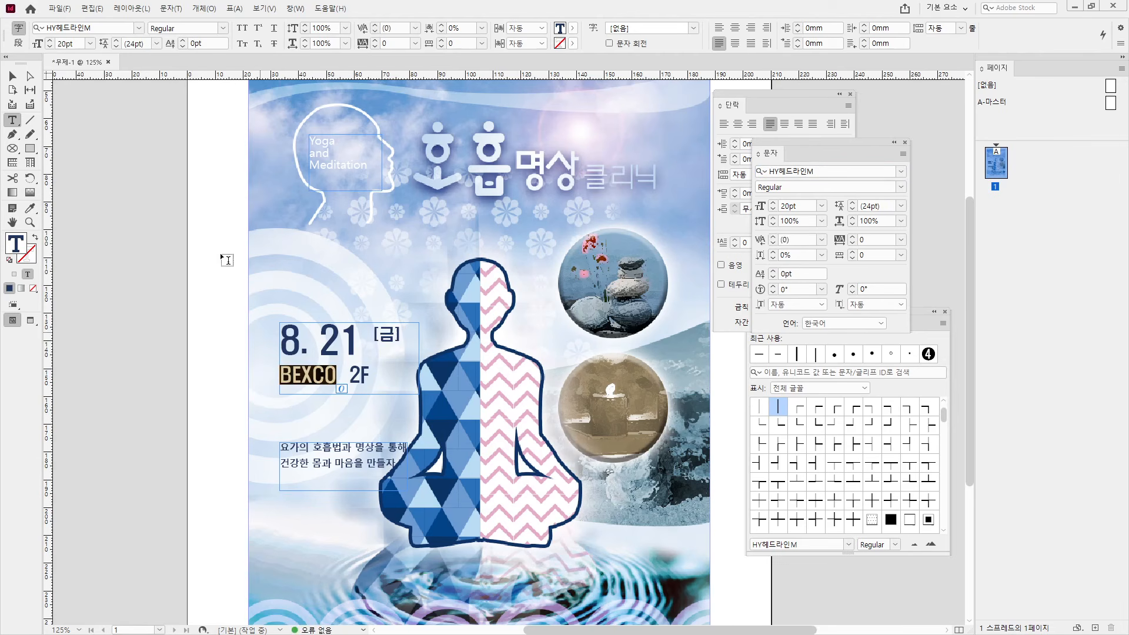
left_click(51, 40)
left_click(50, 40)
left_click(51, 40)
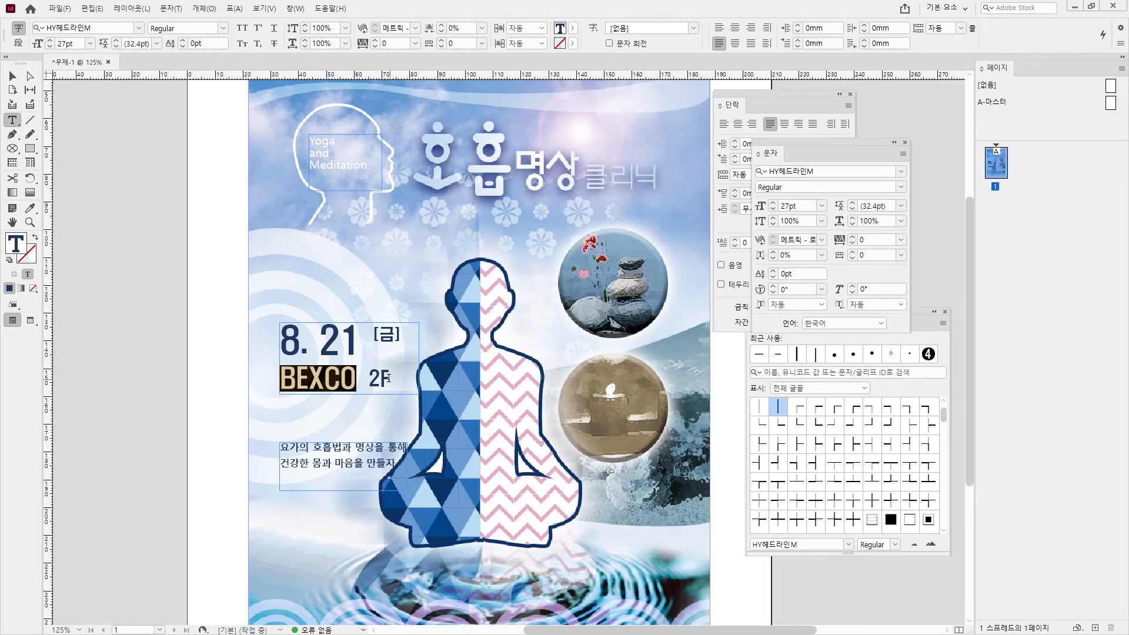
left_click_drag(367, 379, 391, 379)
left_click(79, 44)
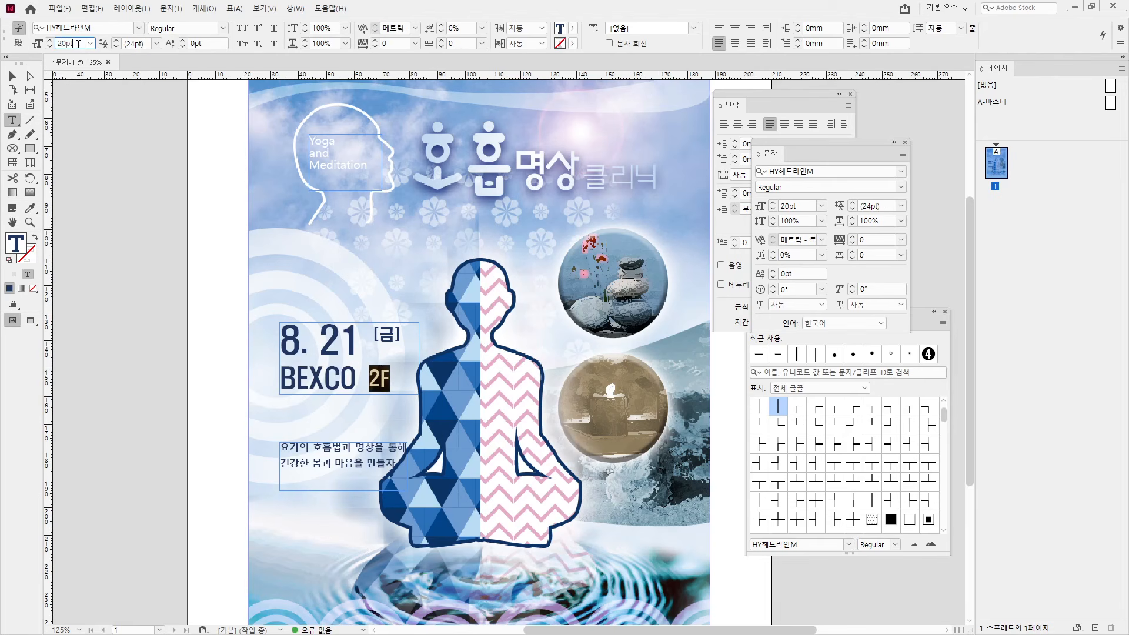
type("27")
key("Return")
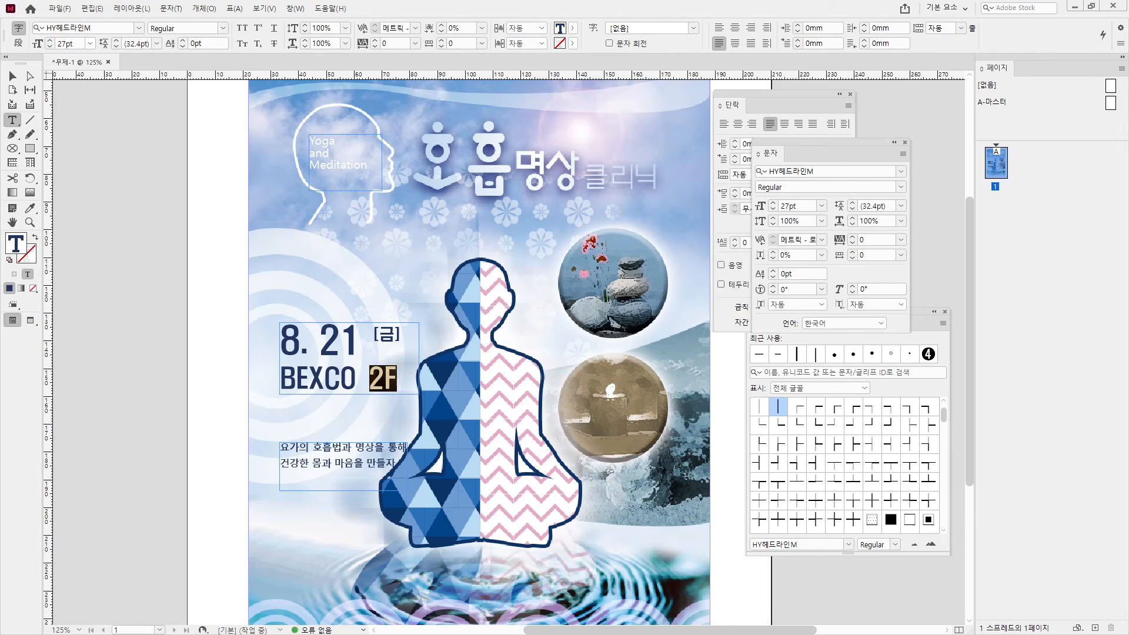
left_click(8, 76)
left_click(83, 118)
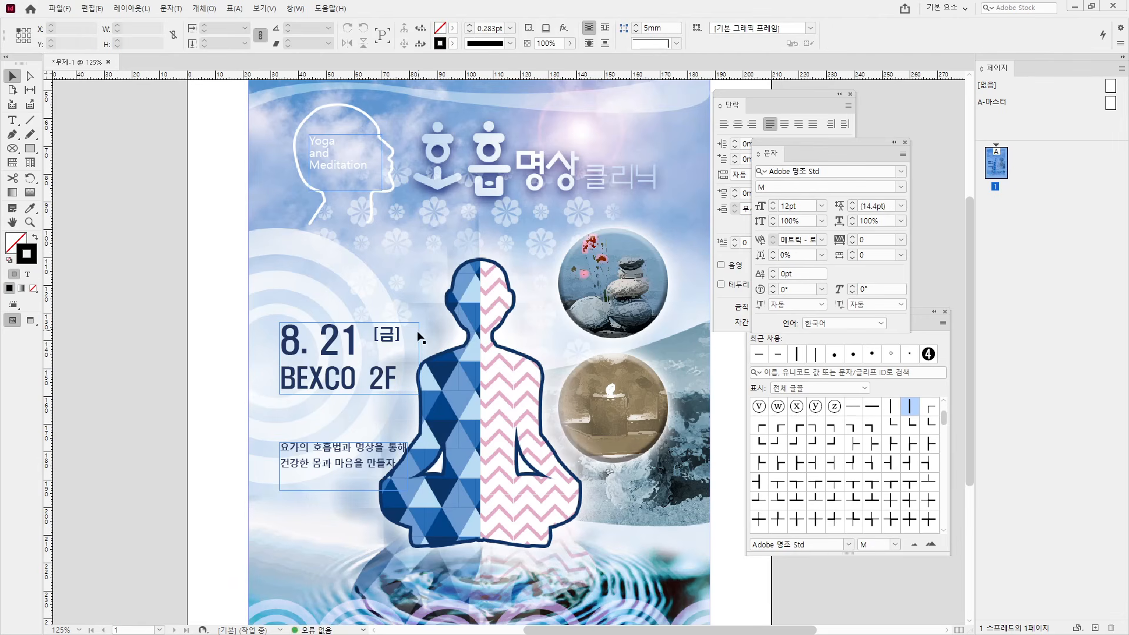
Set the weekday "[금]" to 18 pt and lower its baseline shift slightly
double_click(387, 333)
left_click_drag(403, 336, 374, 336)
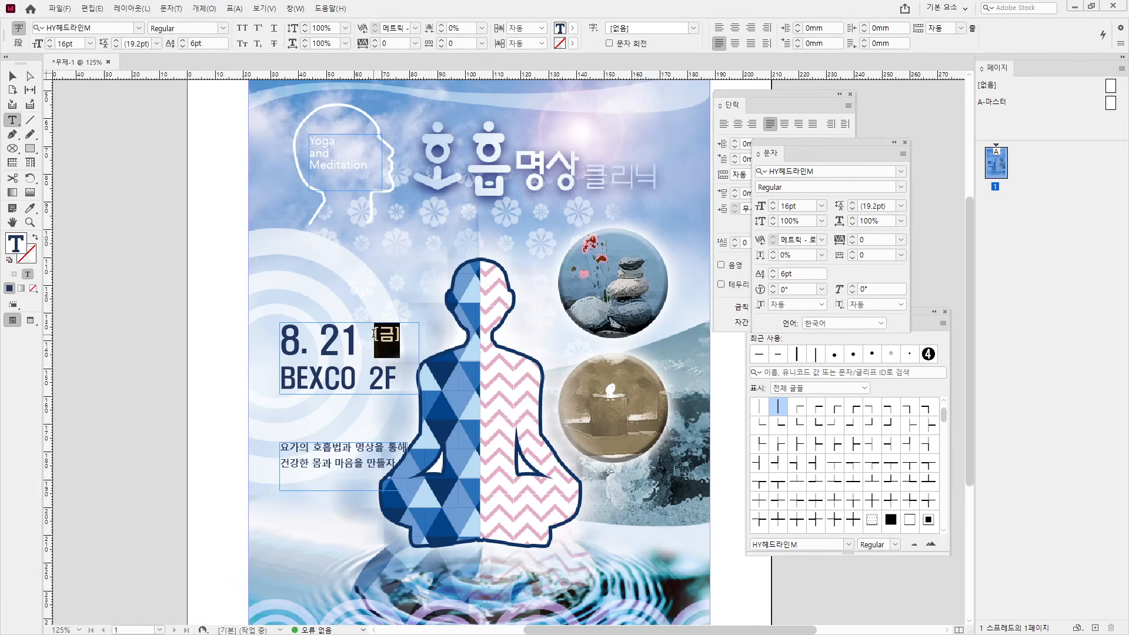
left_click(50, 40)
left_click(50, 40)
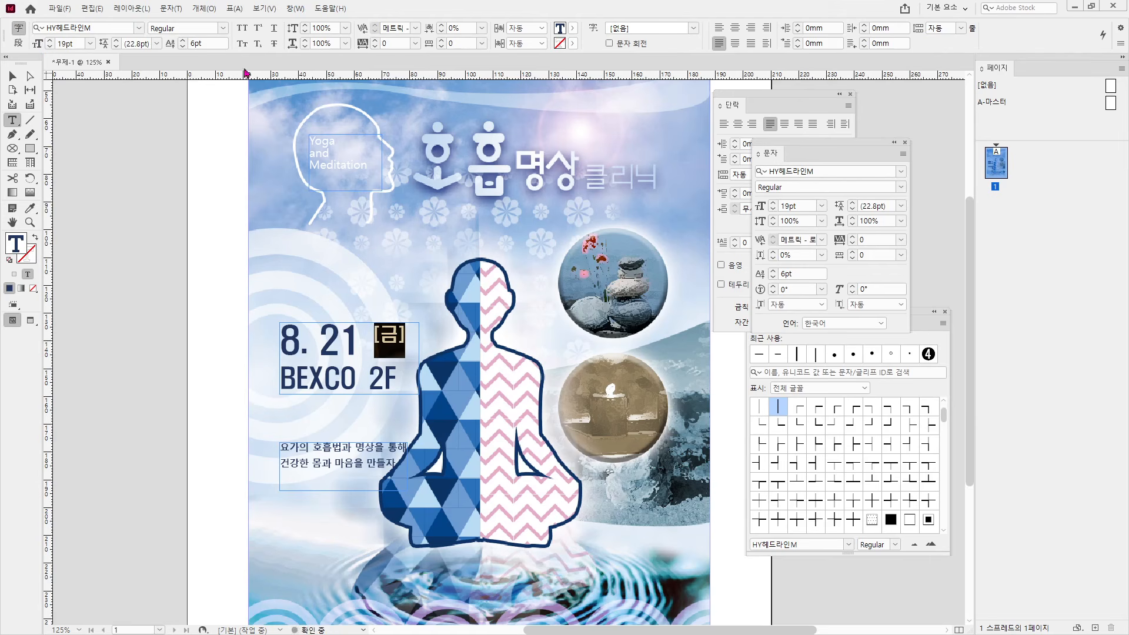
left_click(50, 40)
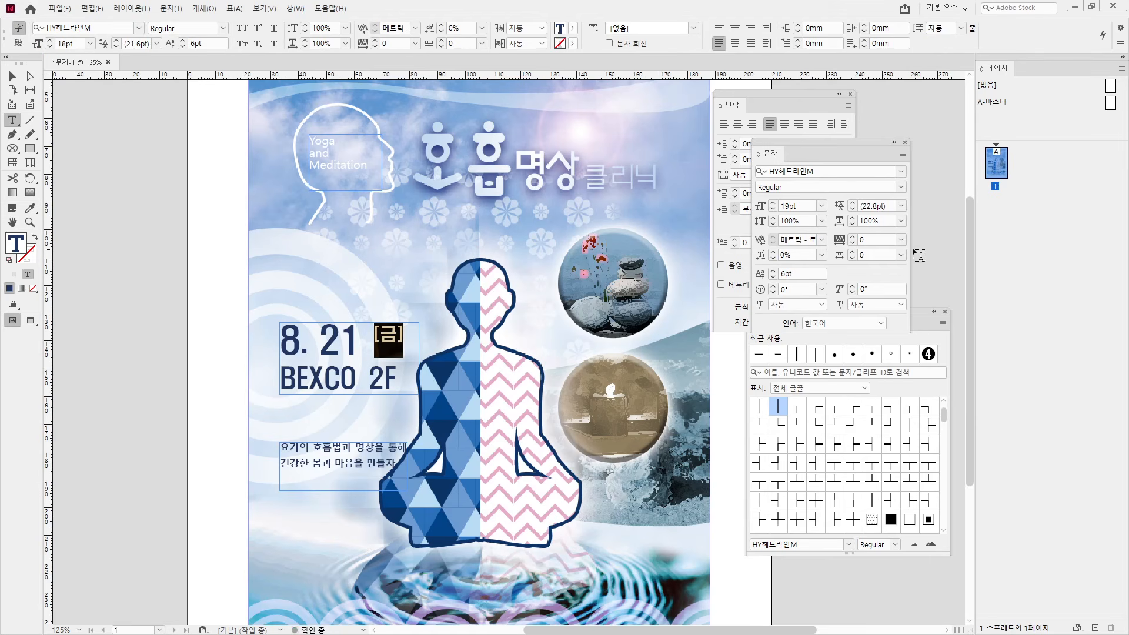
left_click(773, 277)
Tighten the kerning in front of "[금]" to about -160 so it sits closer to the date
key("Left")
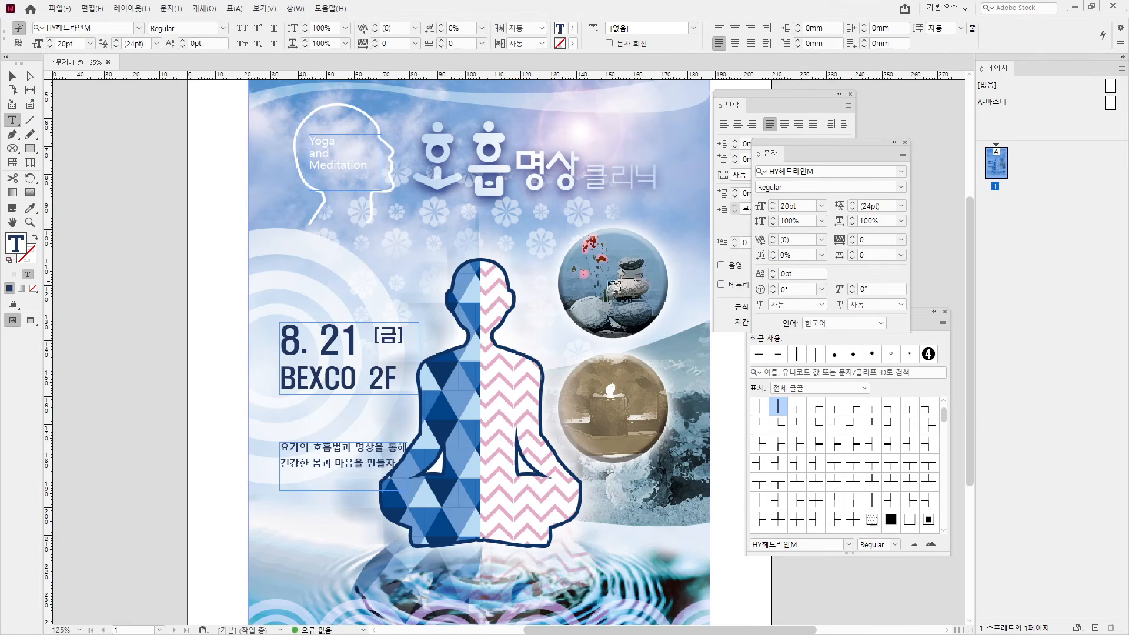
key("alt+Left")
key("alt+Left")
key("alt+Left")
key("alt+Left")
key("alt+Left")
key("alt+Left")
key("alt+Left")
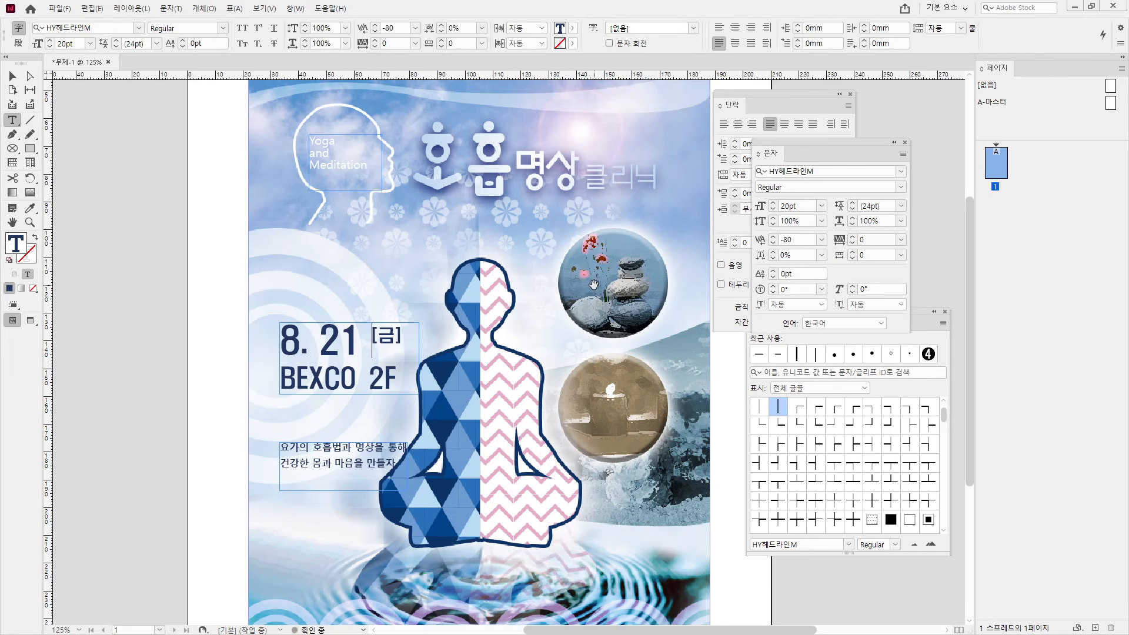
key("alt+Left")
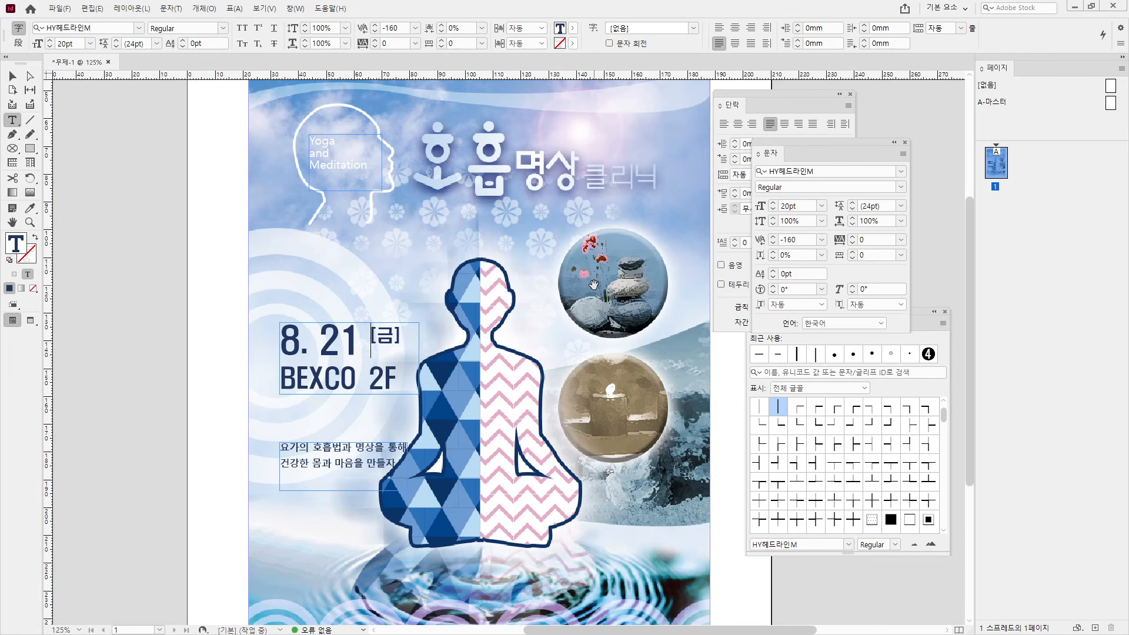
key("alt+Left")
left_click(12, 77)
Draw a horizontal line about 45.8 mm long below the venue text and colour its stroke C100 M90 Y30 K30
left_click(27, 123)
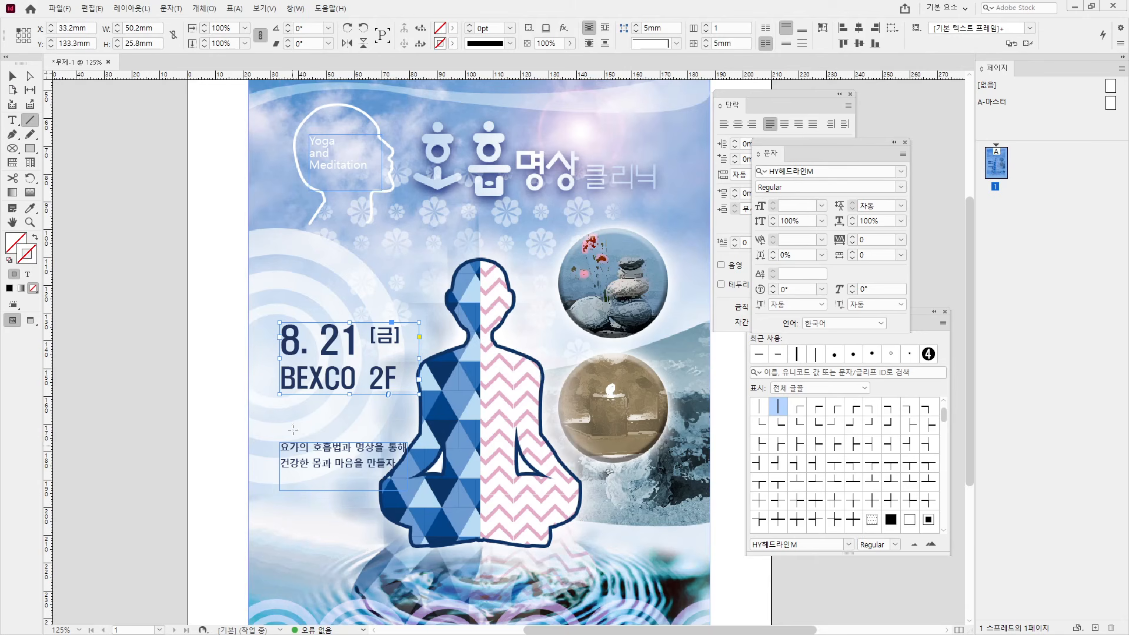
left_click_drag(280, 407, 407, 407)
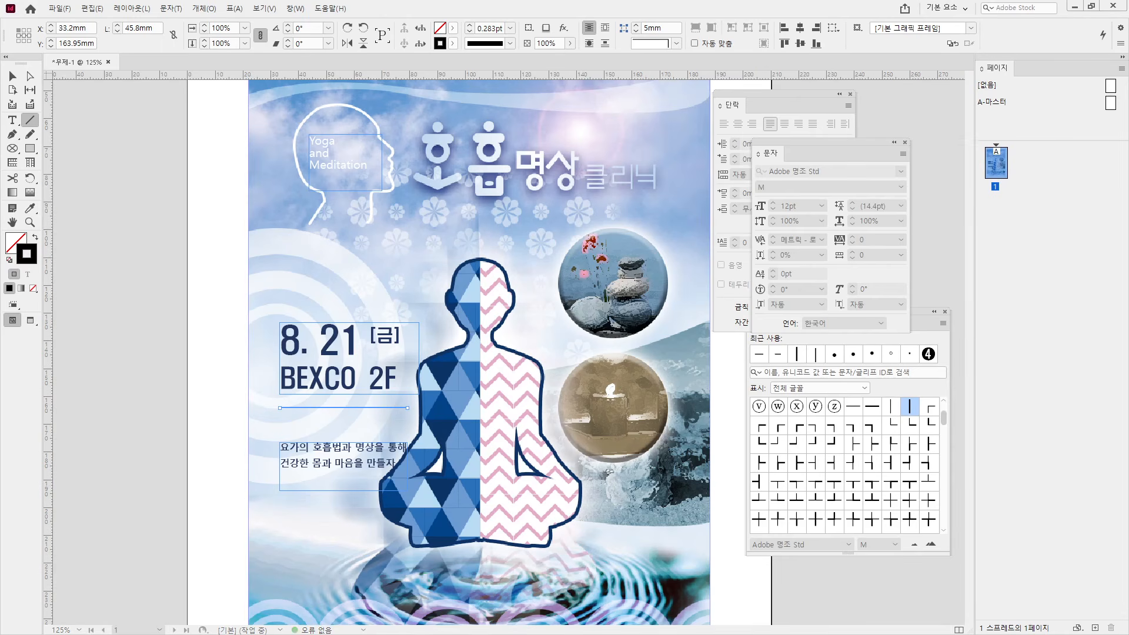
double_click(27, 254)
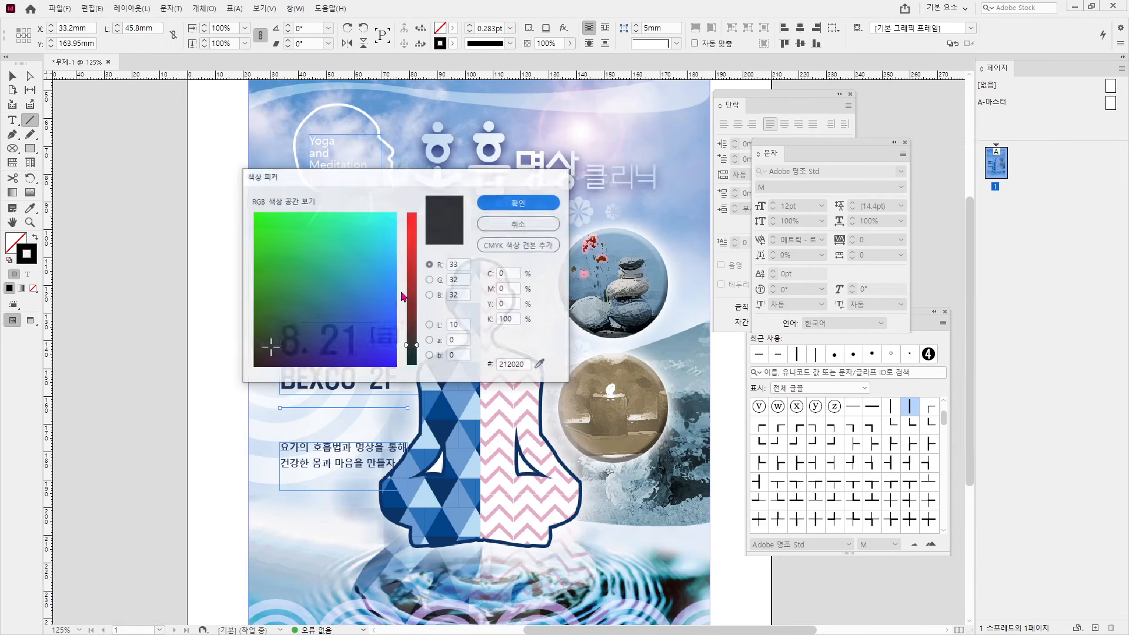
type("100")
key("Tab")
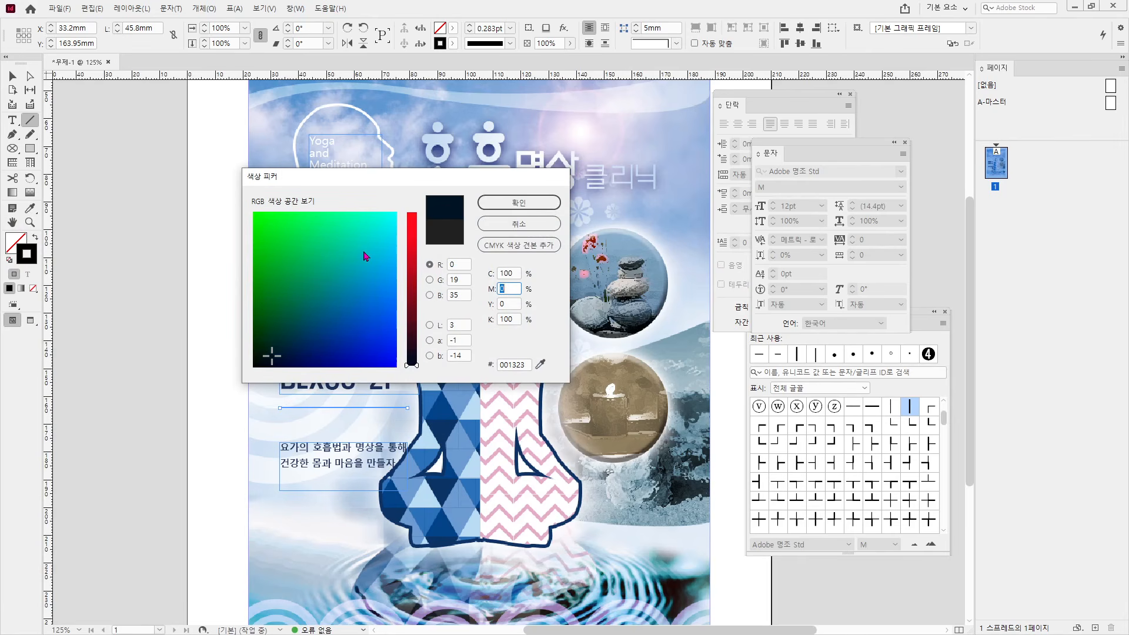
type("90")
key("Tab")
type("30")
key("Tab")
type("30")
key("Return")
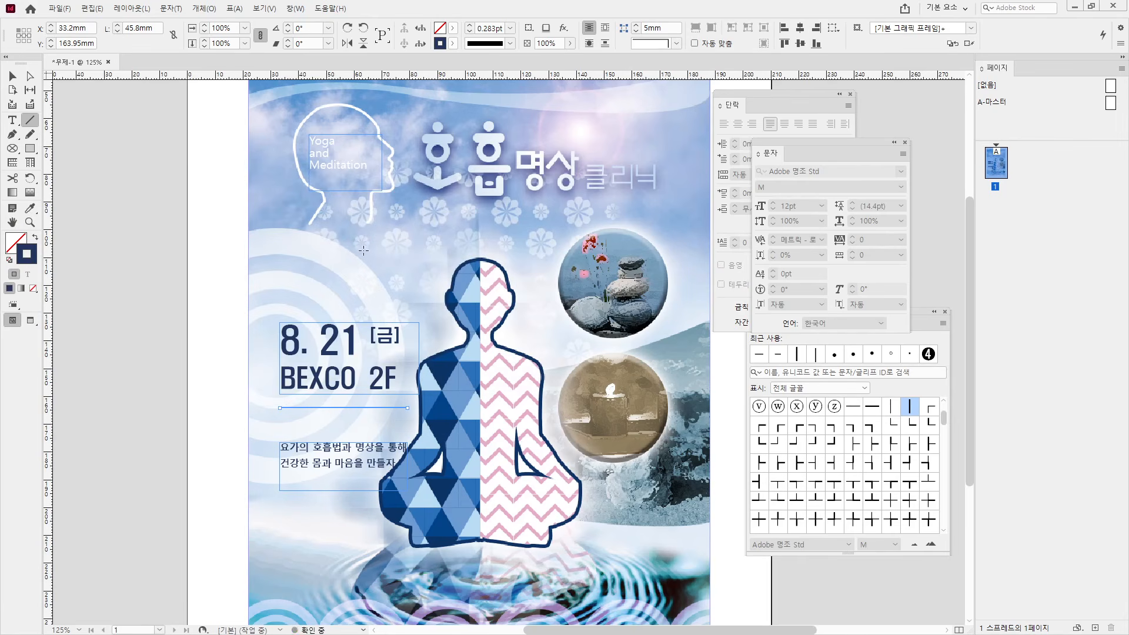
left_click(12, 76)
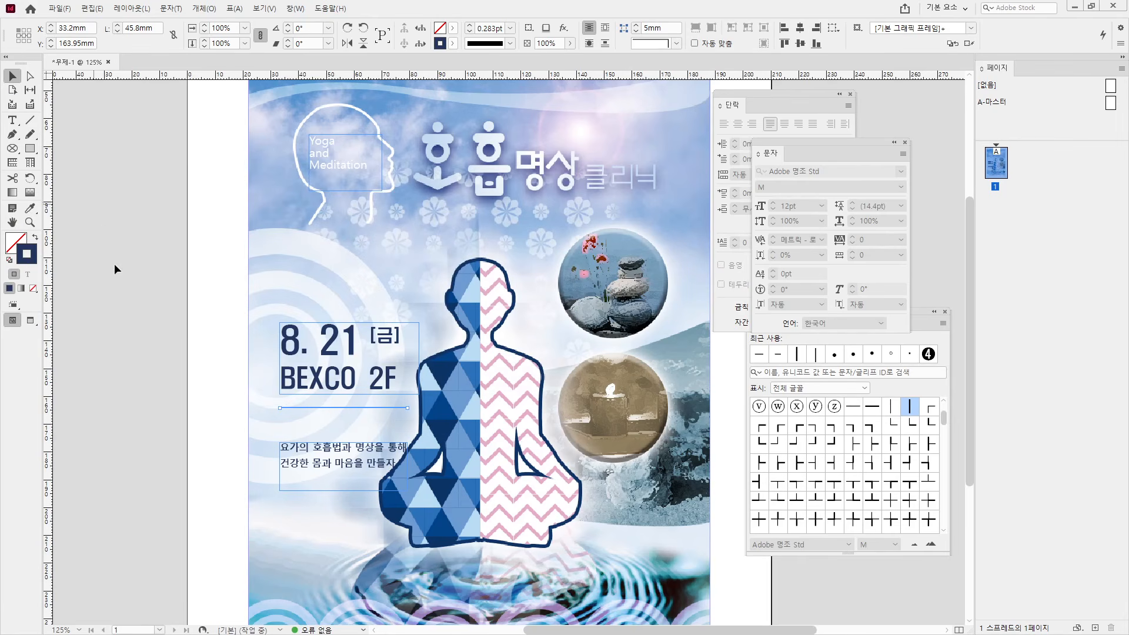
left_click(116, 268)
Move the slogan frame up to just below the line, at about Y 167 mm
left_click_drag(332, 463, 344, 435)
double_click(344, 435)
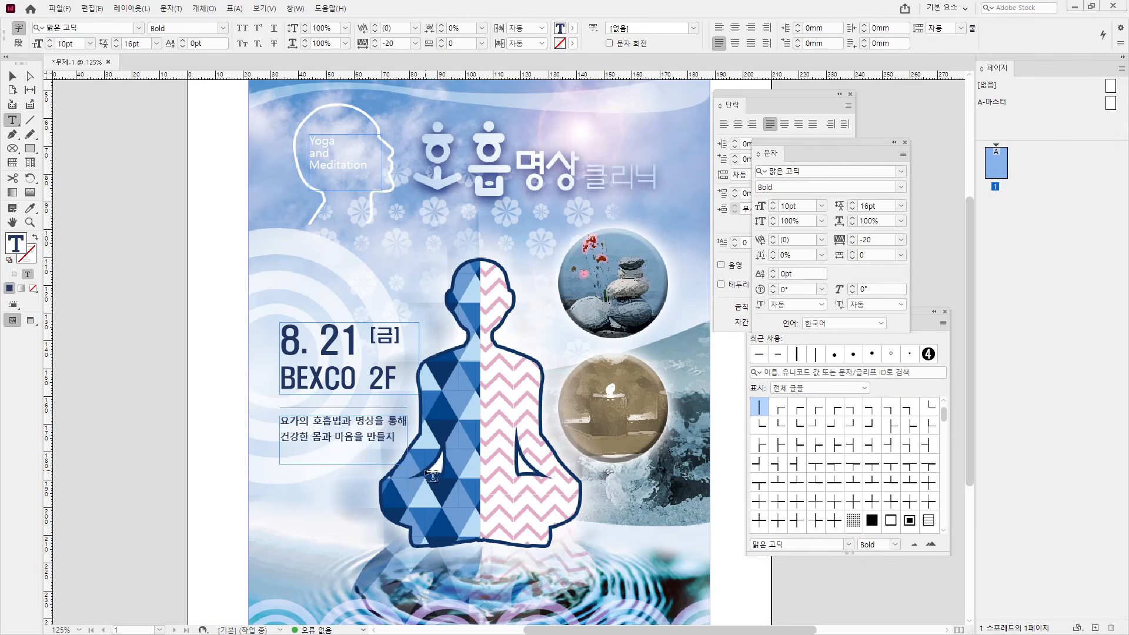
key("ctrl+a")
left_click(12, 76)
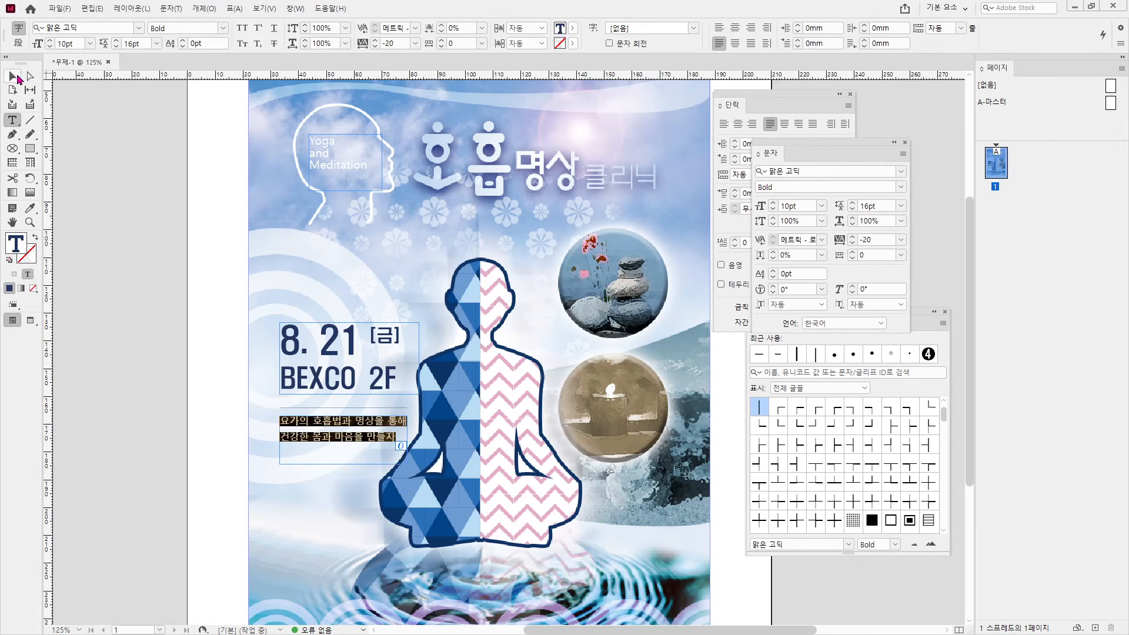
Shorten the divider line from its right end to about 39.3 mm
left_click(404, 407)
left_click_drag(409, 408, 395, 407)
left_click(168, 415)
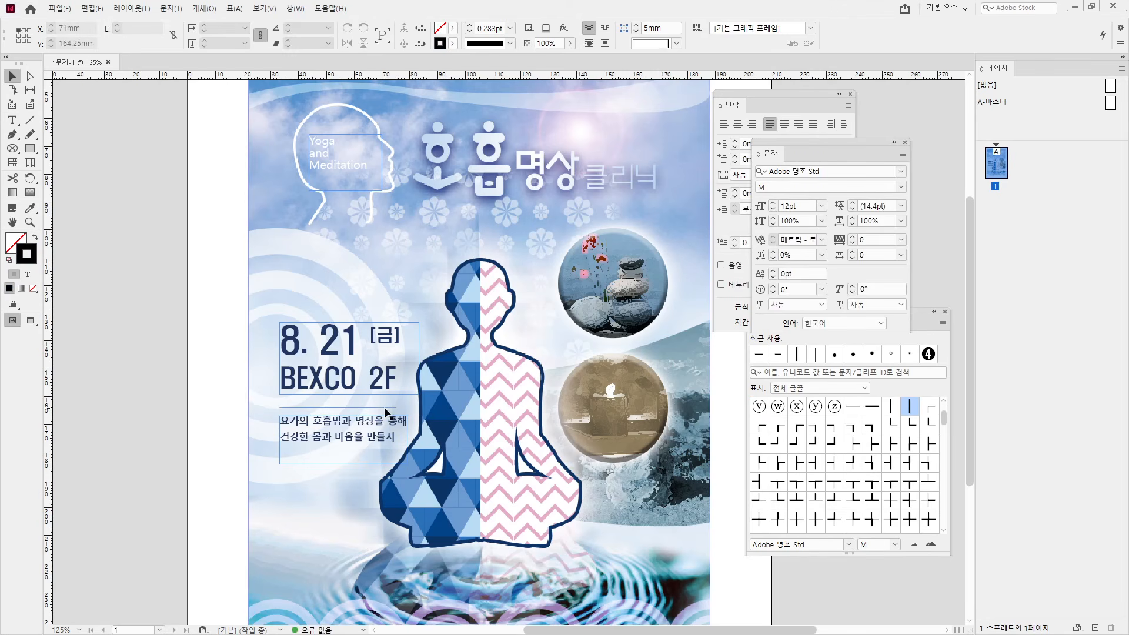
left_click(389, 410)
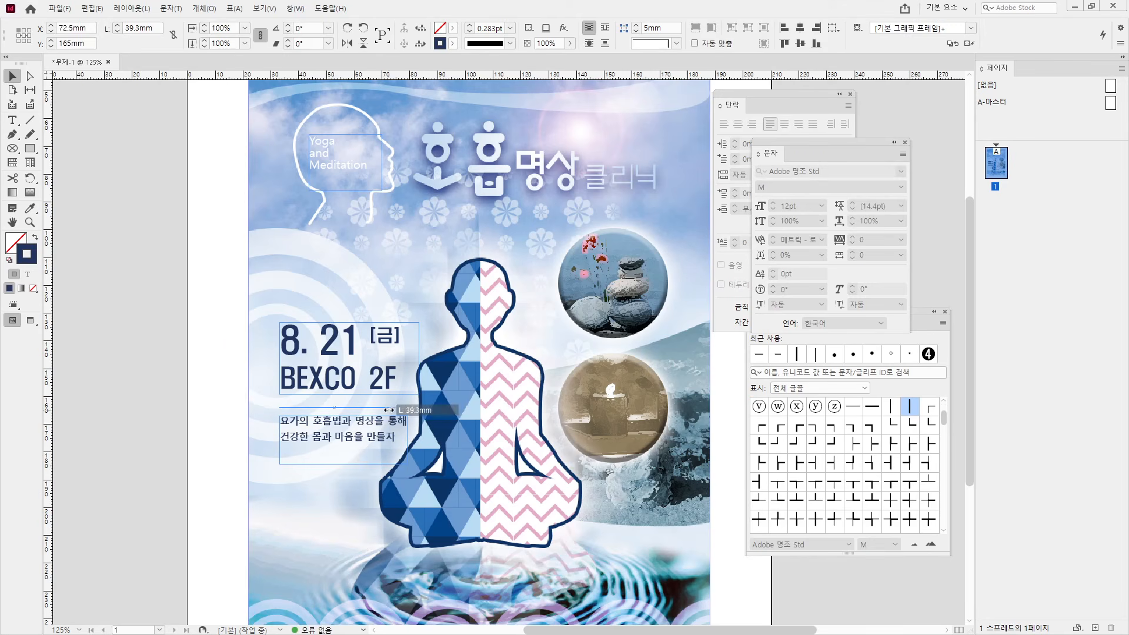
Set the slogan text's tracking to -40 and its size to 9 pt
double_click(338, 439)
key("ctrl+a")
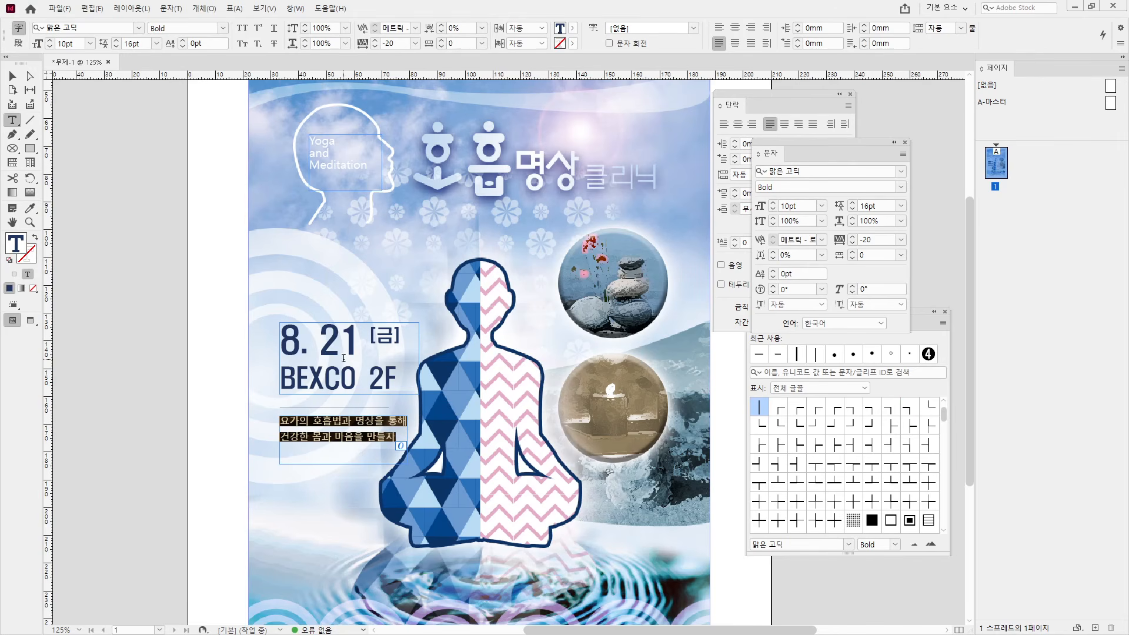
key("alt+Left")
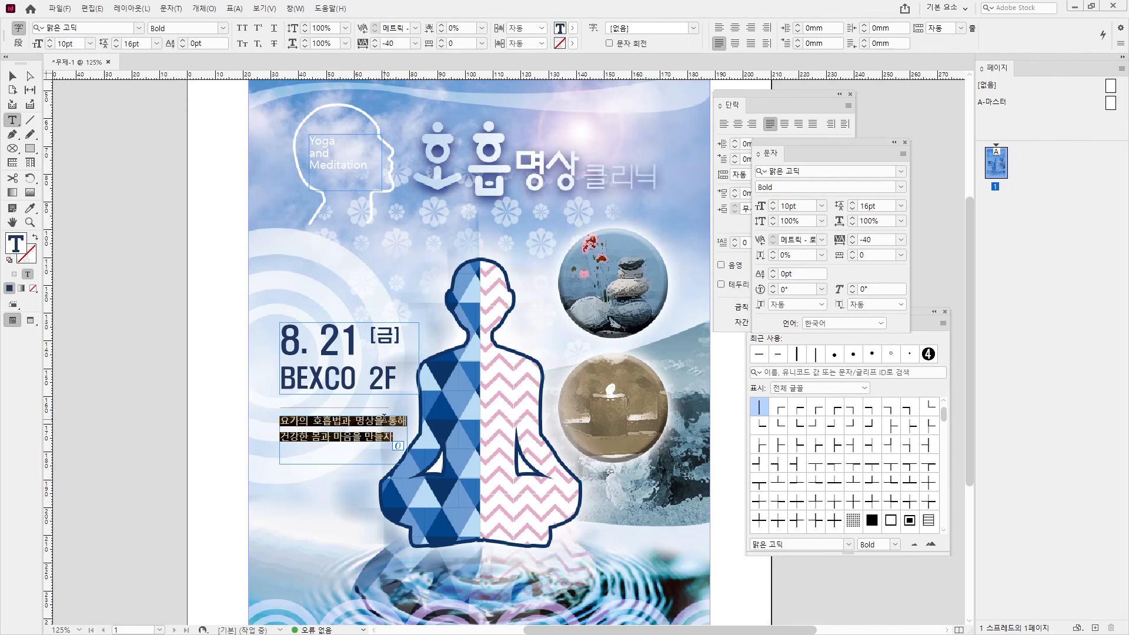
left_click(52, 47)
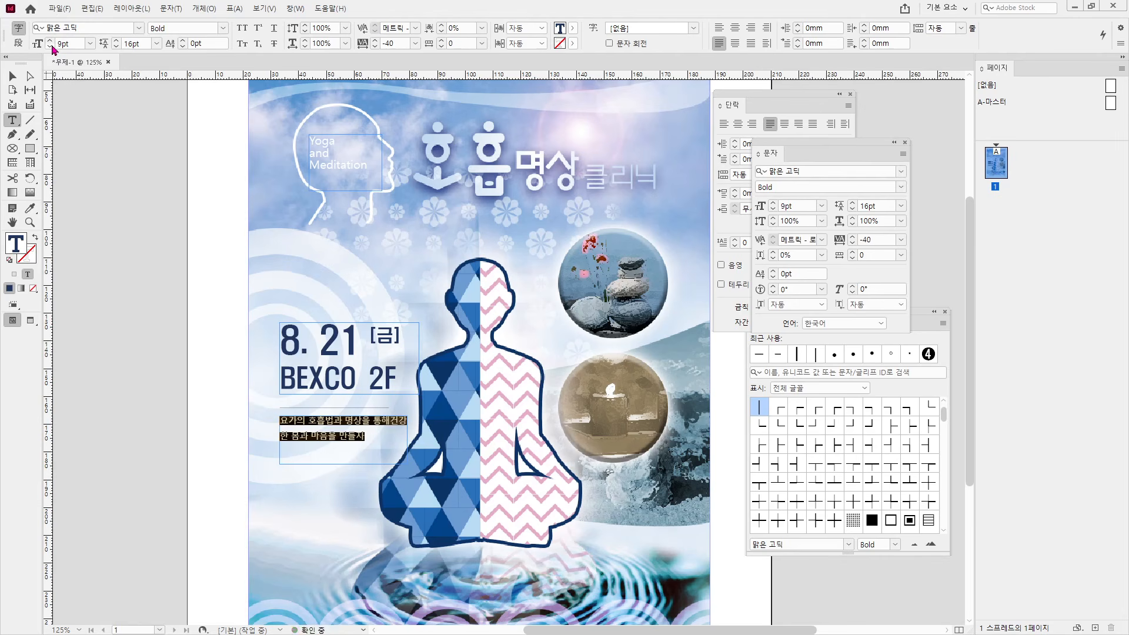
Break the slogan after "통해" so that "건강한 몸과 마음을 만들자" starts on the second line
left_click(390, 428)
key("Return")
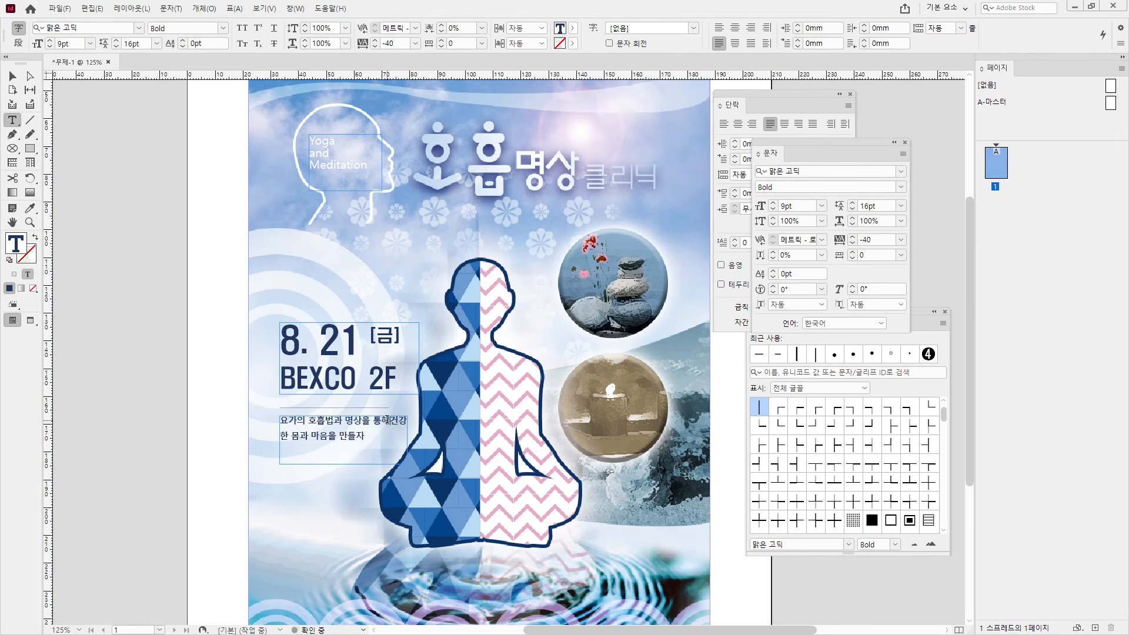
left_click(388, 420)
key("Return")
left_click(384, 435)
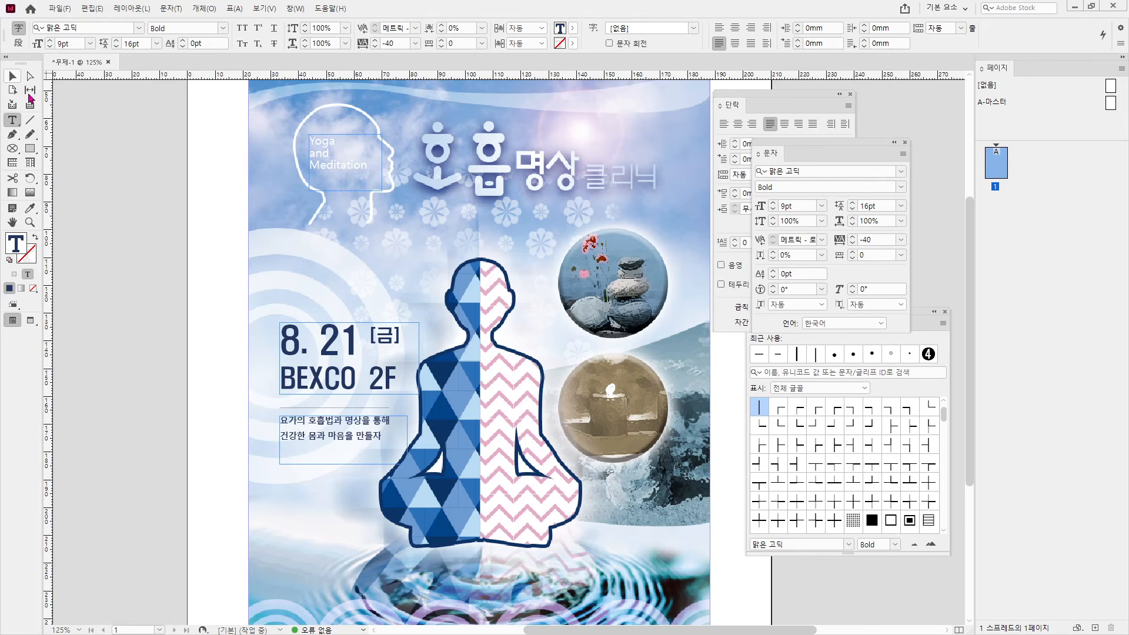
left_click(12, 76)
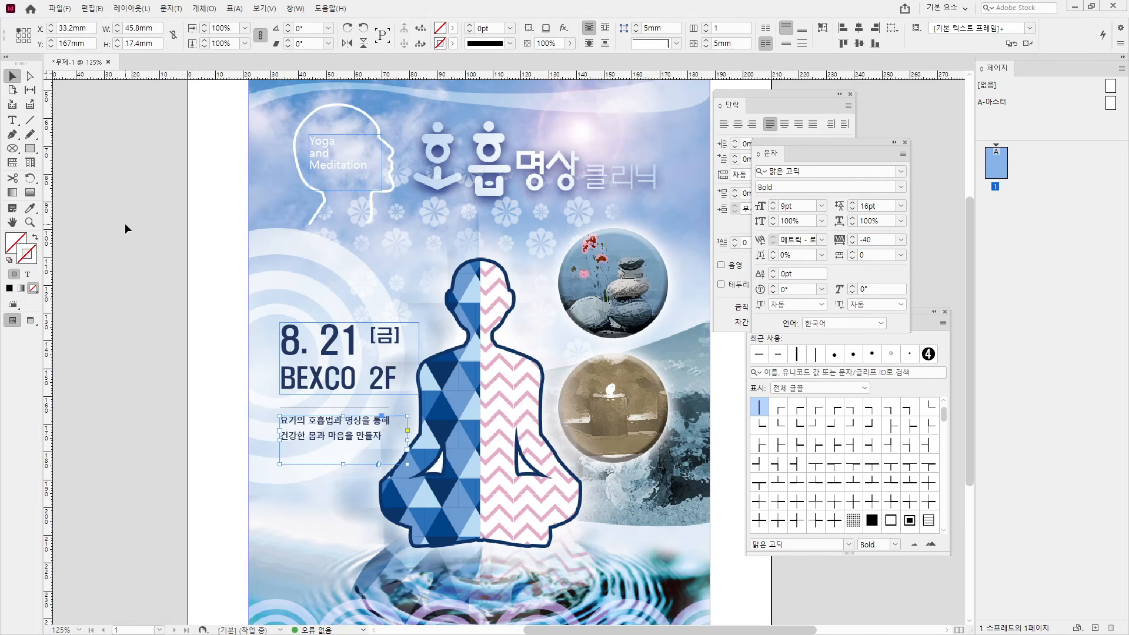
Copy the divider line to just below the slogan and shrink the slogan frame to about 43.8 × 10.75 mm
left_click(288, 408)
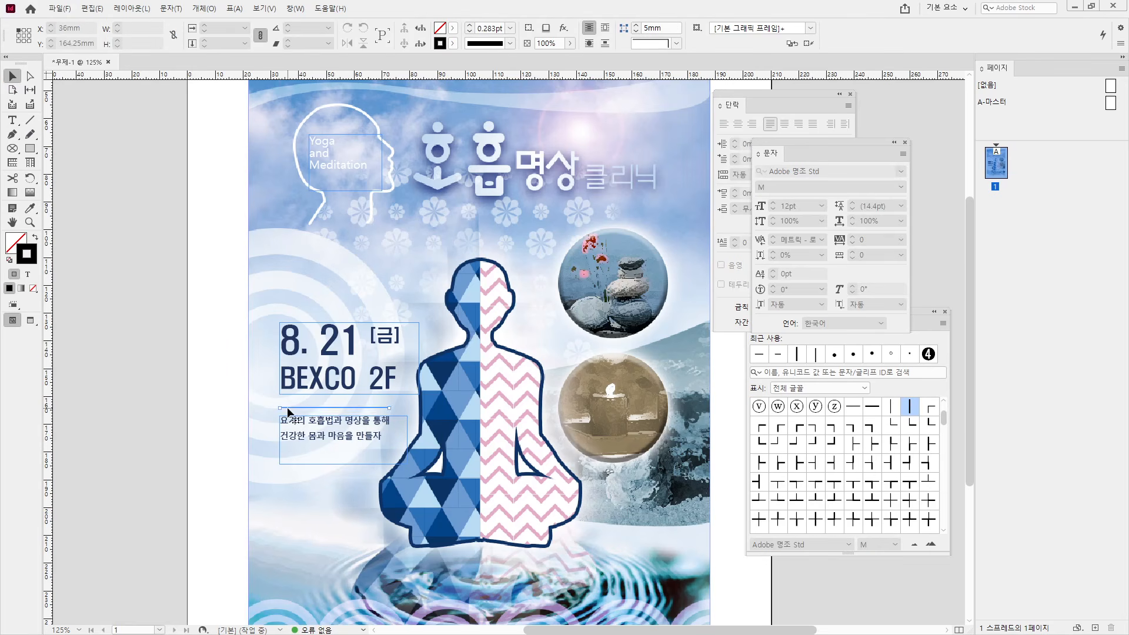
left_click_drag(288, 411, 288, 450)
left_click(303, 434)
left_click_drag(406, 464, 401, 446)
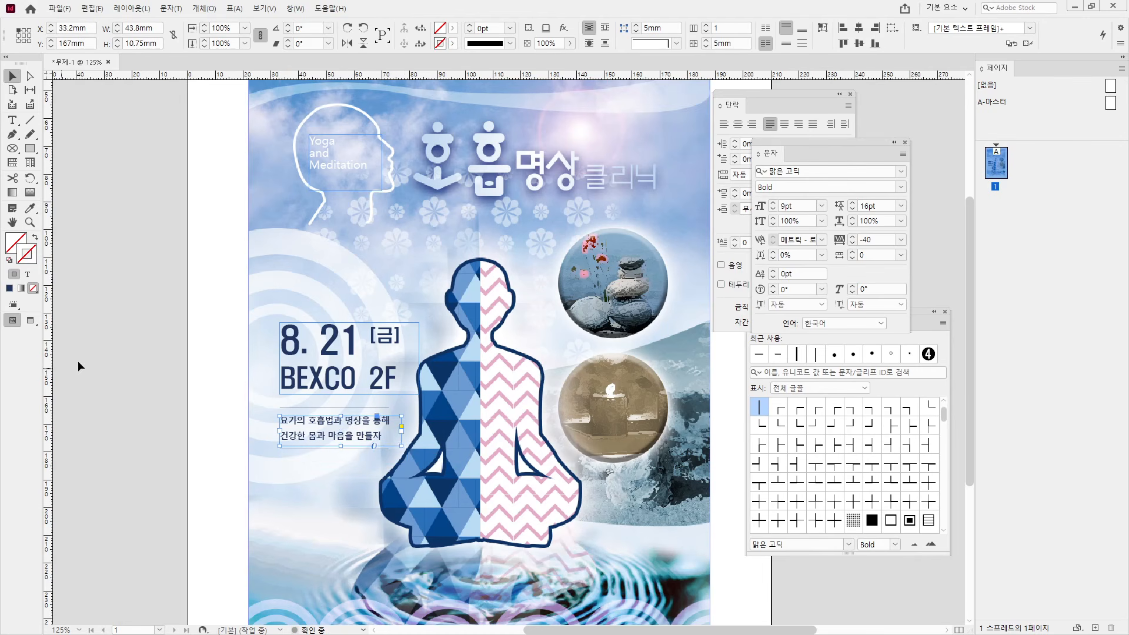
Examine the poster in preview mode, comparing it with the view that shows frame edges
left_click(77, 361)
key("w")
key("w")
key("w")
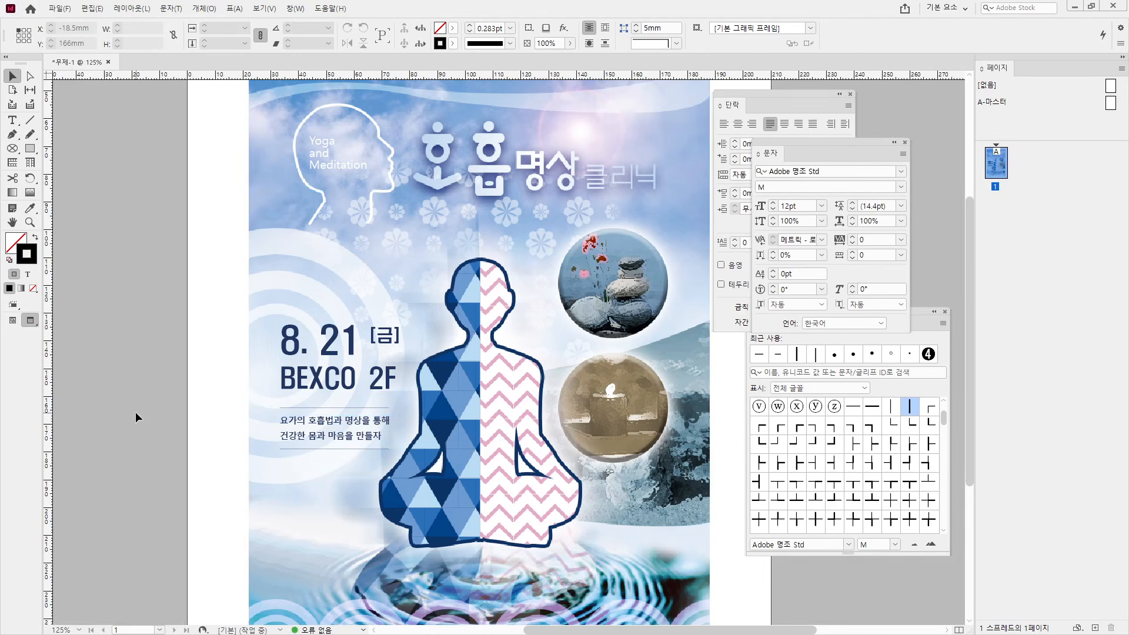
key("w")
key("w")
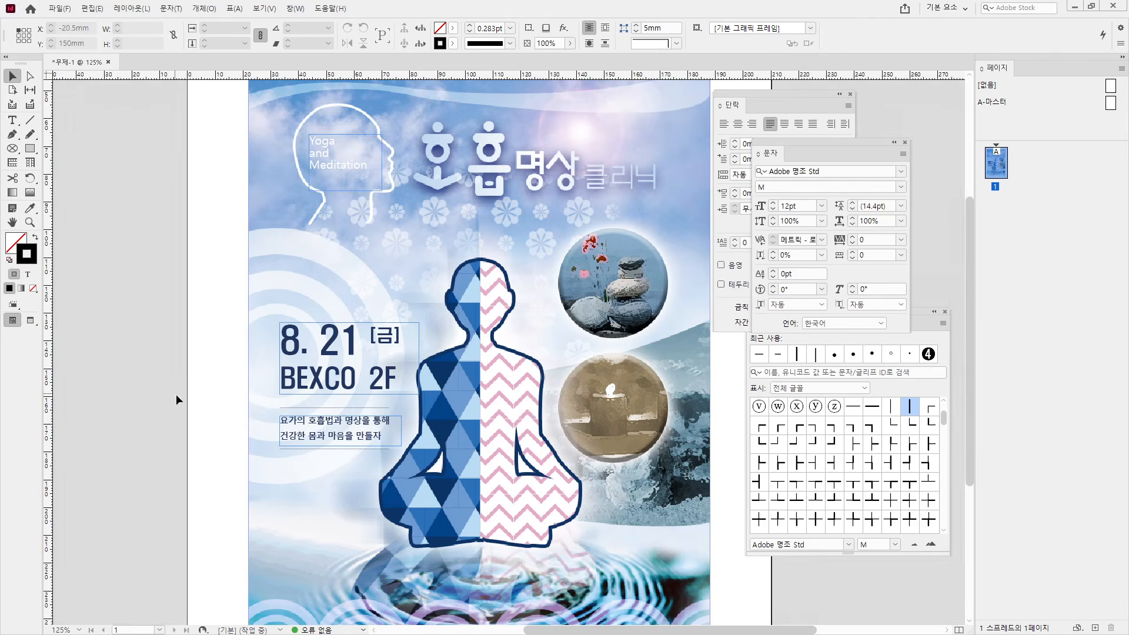
key("w")
key("w")
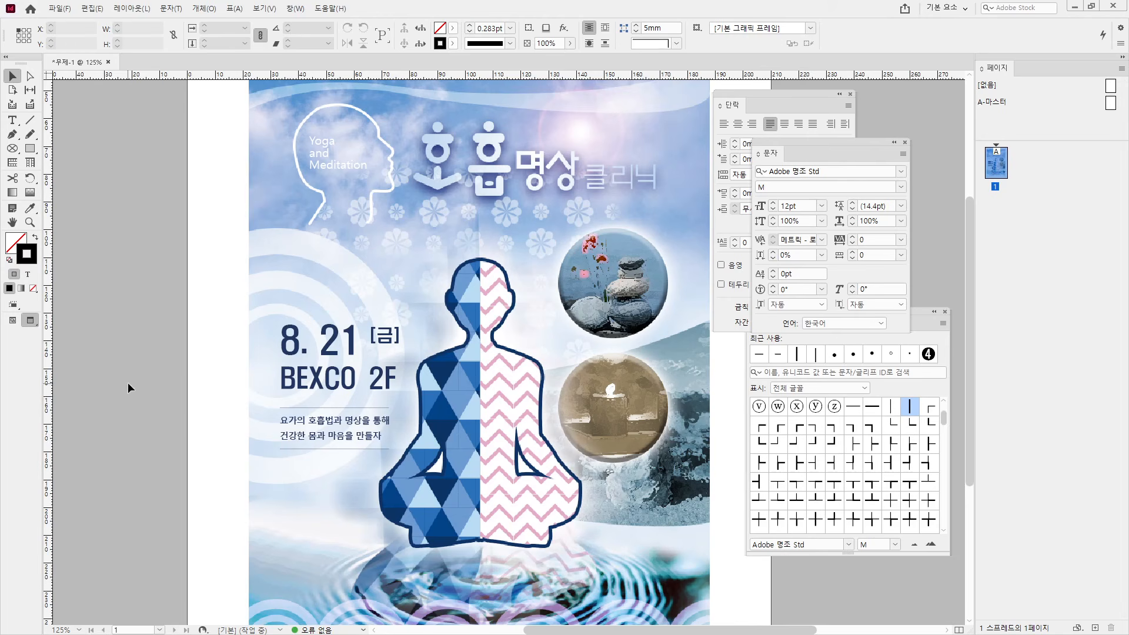
Nudge the upper divider line up to Y 163.45 mm and the lower one down to Y 179.65 mm
left_click(350, 447)
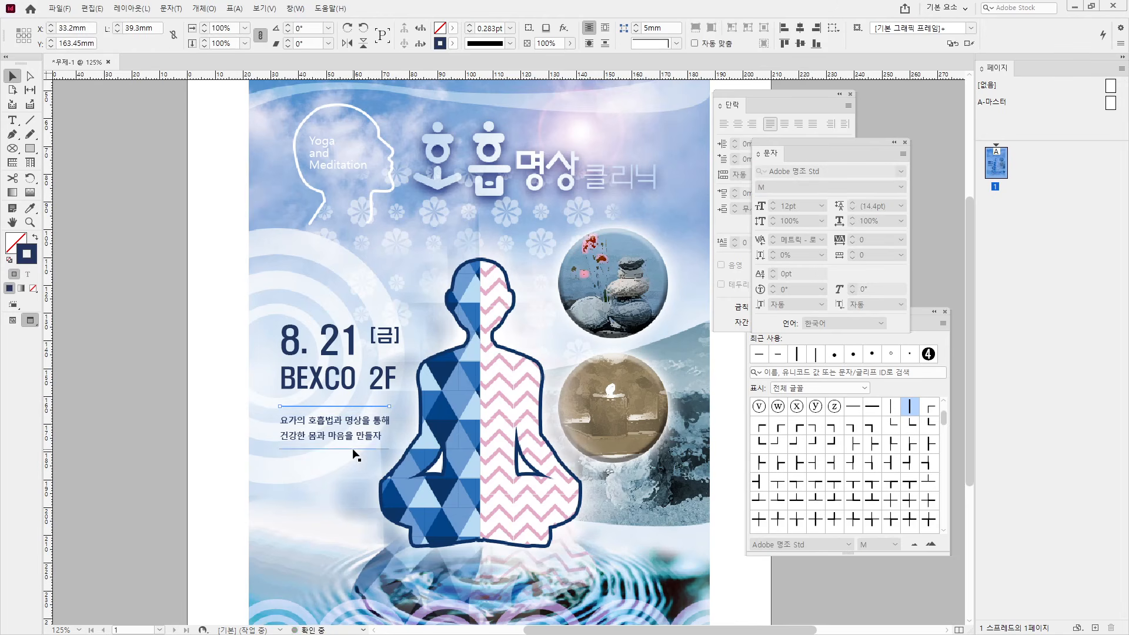
left_click(351, 449)
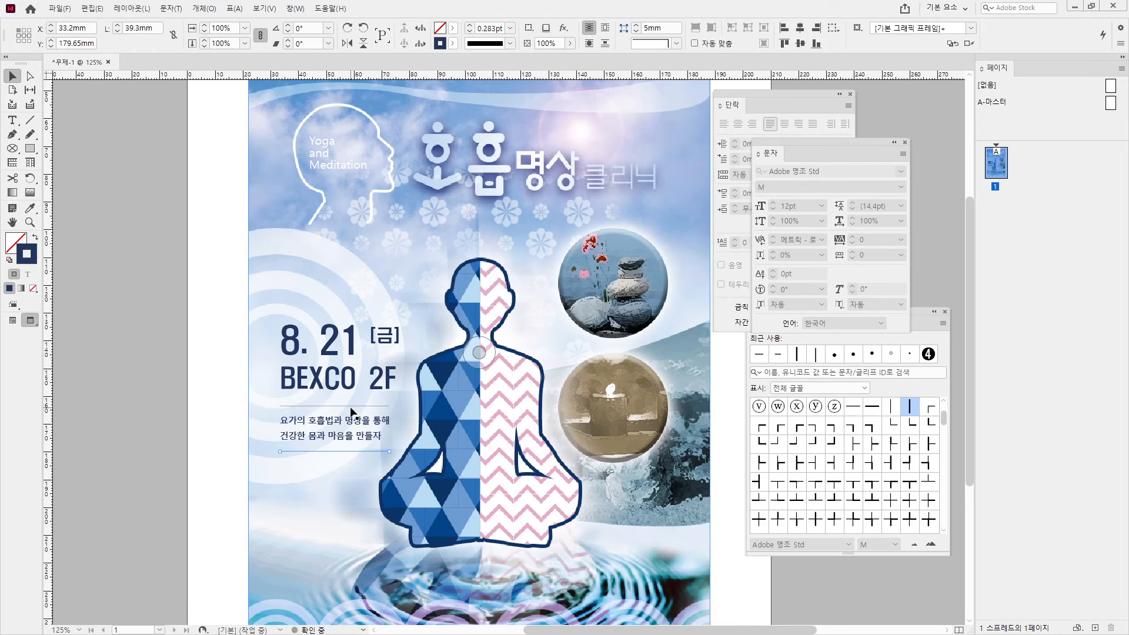
left_click(353, 404)
left_click(160, 397)
Give both divider lines around the slogan a thicker stroke weight
left_click(284, 406)
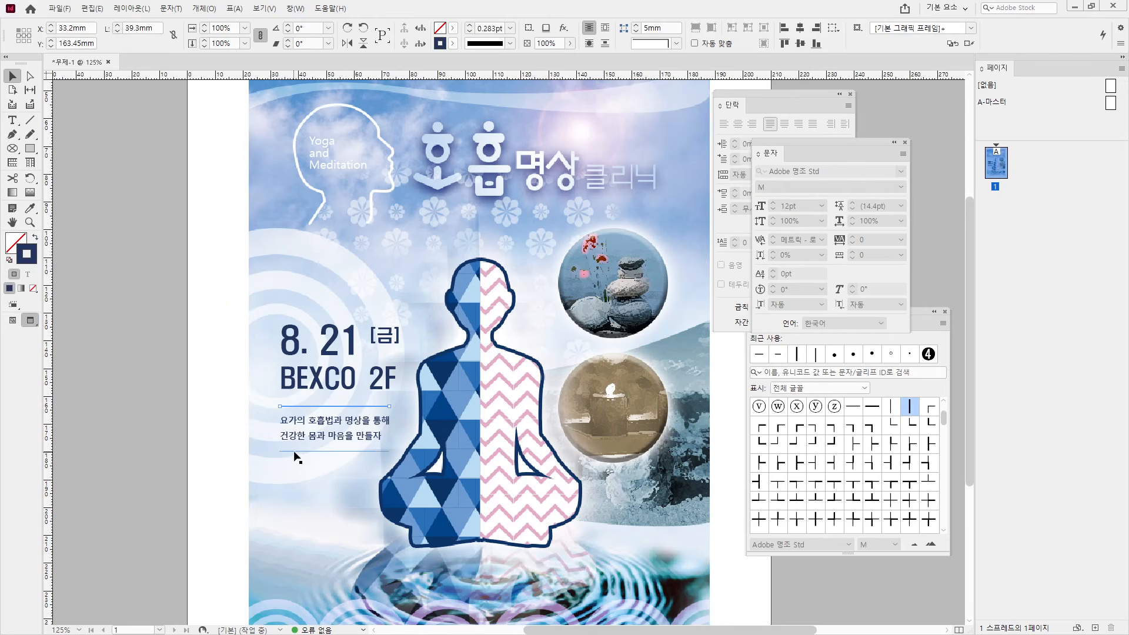
left_click(295, 450, "shift")
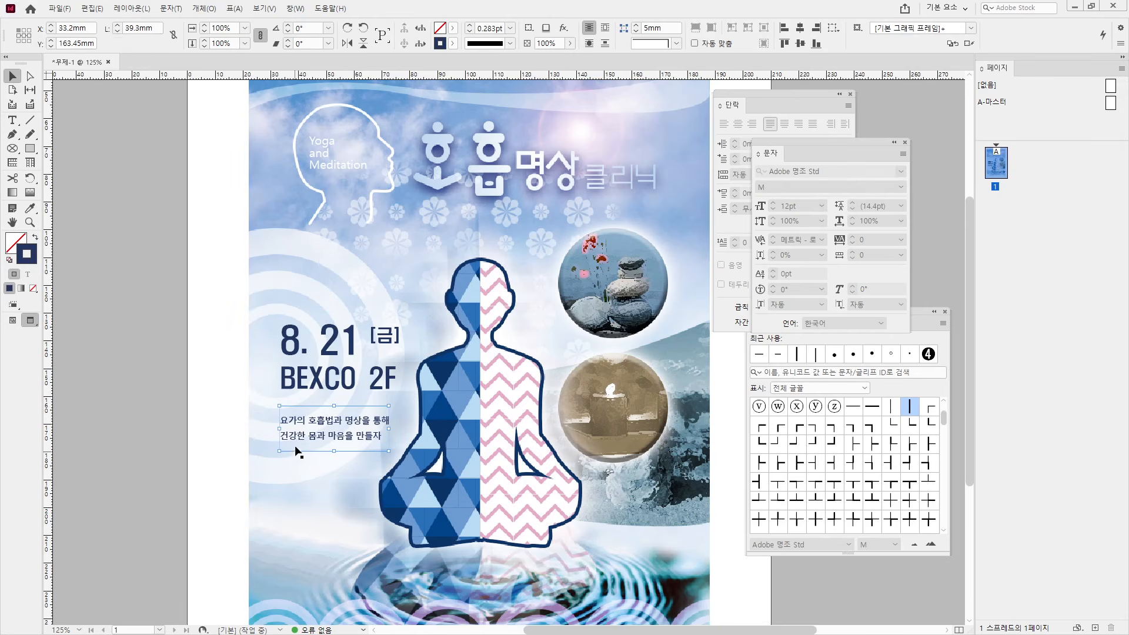
left_click(509, 28)
left_click(506, 95)
left_click(150, 247)
Copy the slogan frame below the lower line, at about Y 187.5 mm, and replace its text with "주최 : 사단법인 한국요가연합회"
scroll(288, 447, "down", 3)
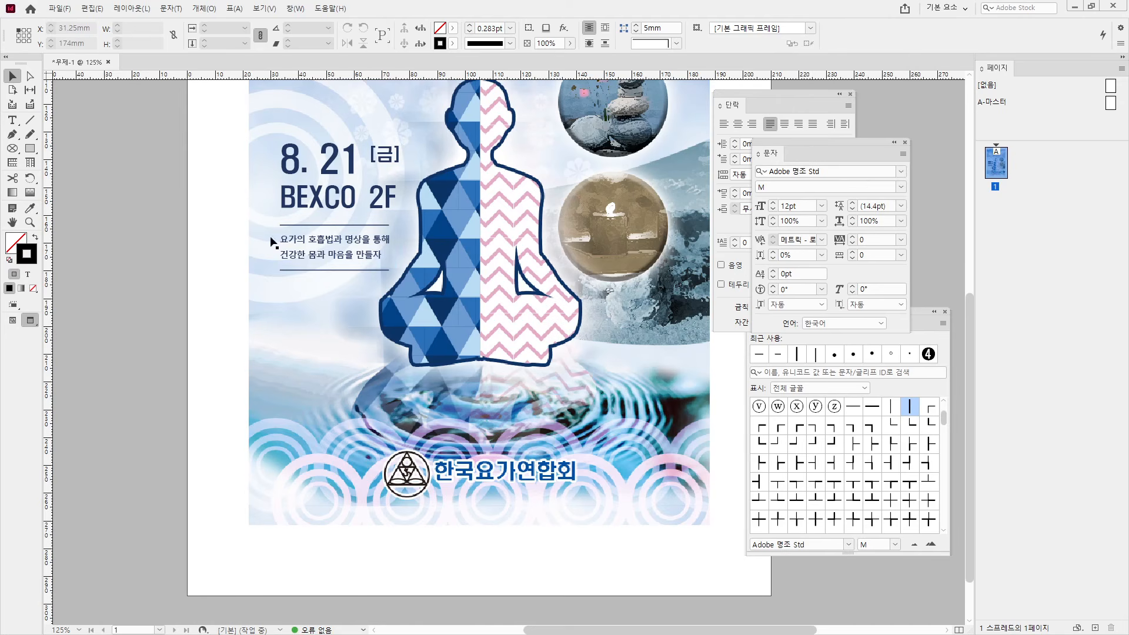
left_click_drag(304, 245, 303, 303)
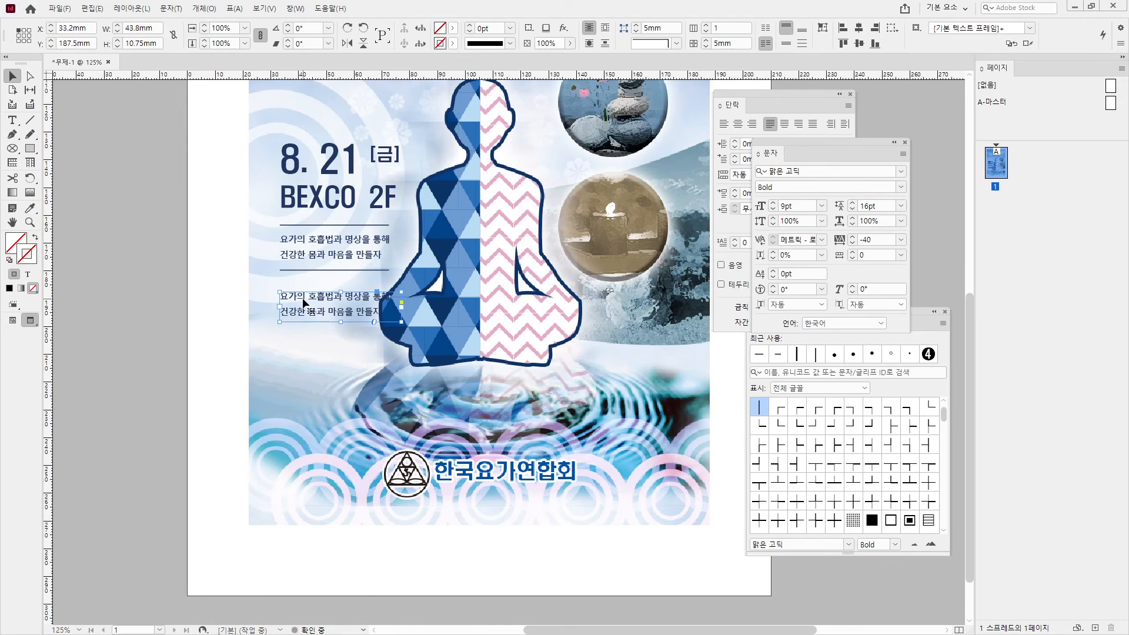
double_click(303, 303)
key("ctrl+a")
type("주최")
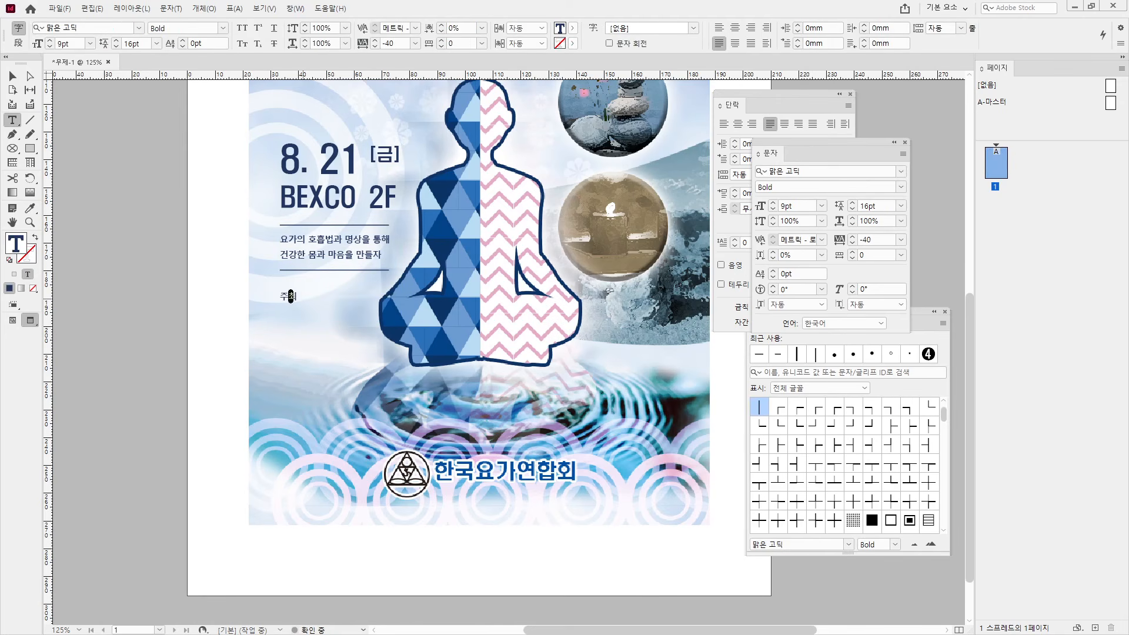
type(": 사단")
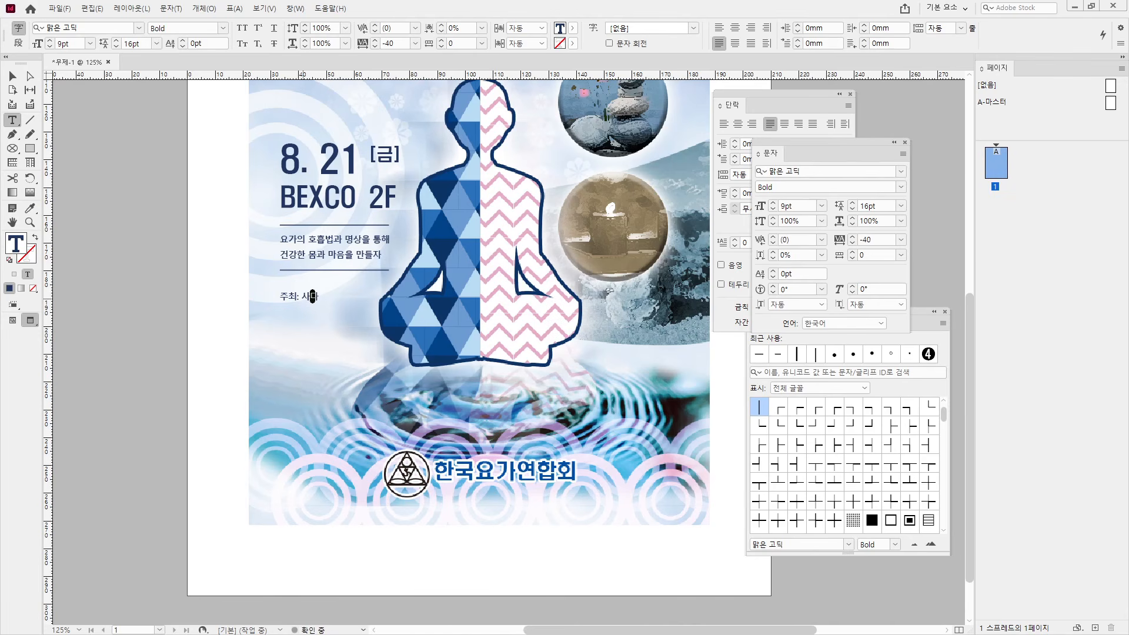
type("법ㅇ인")
key("BackSpace")
type("ㄴ 한국")
type("요가연합")
type("회")
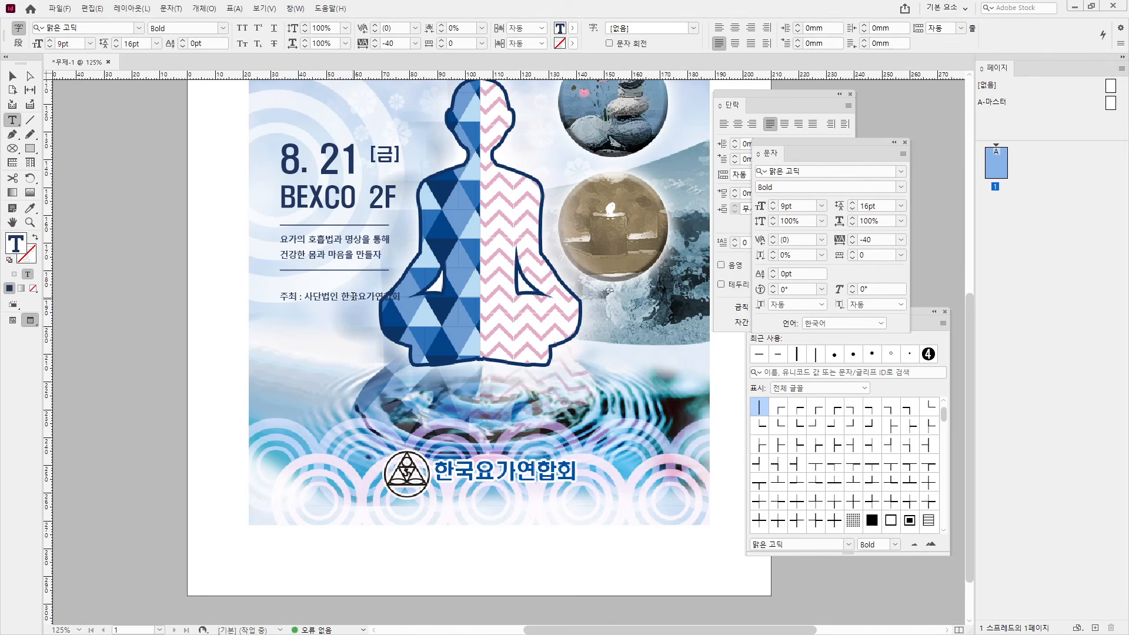
Color the organizer text pure black with CMYK 0, 0, 0, 100
triple_click(352, 296)
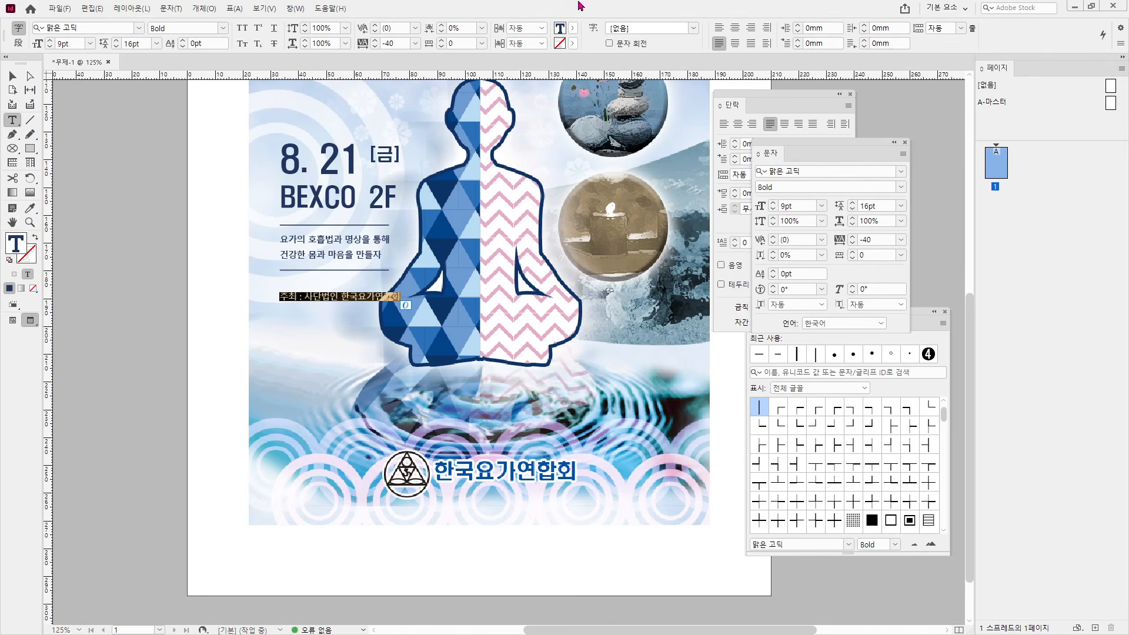
double_click(18, 252)
double_click(518, 274)
type("0")
key("Tab")
type("0")
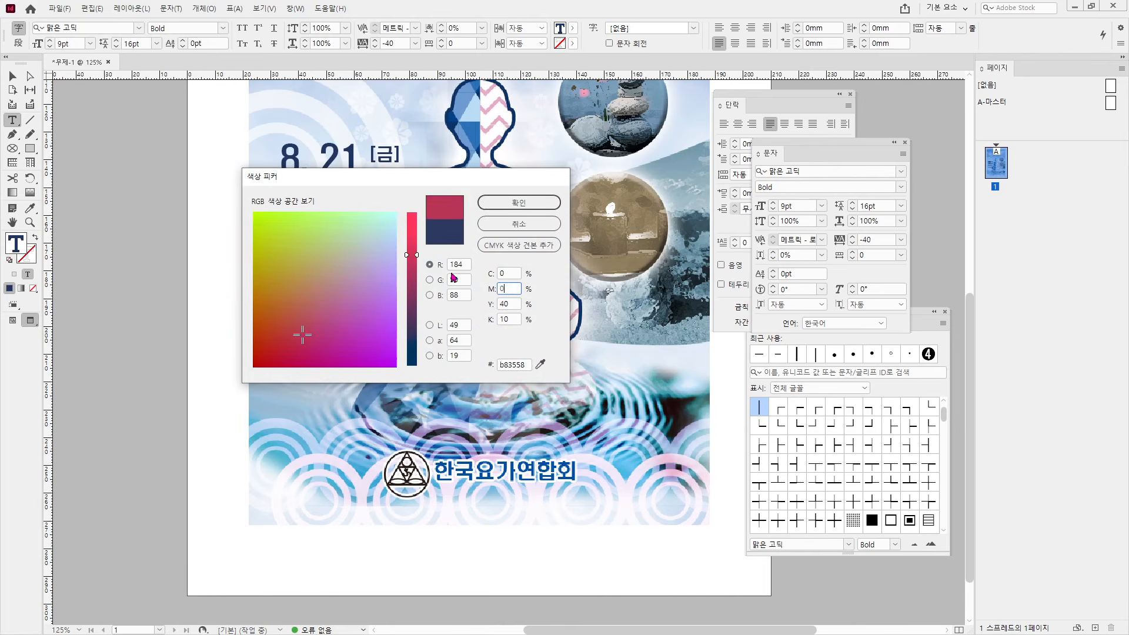
key("Tab")
type("0")
key("Tab")
type("100")
key("Return")
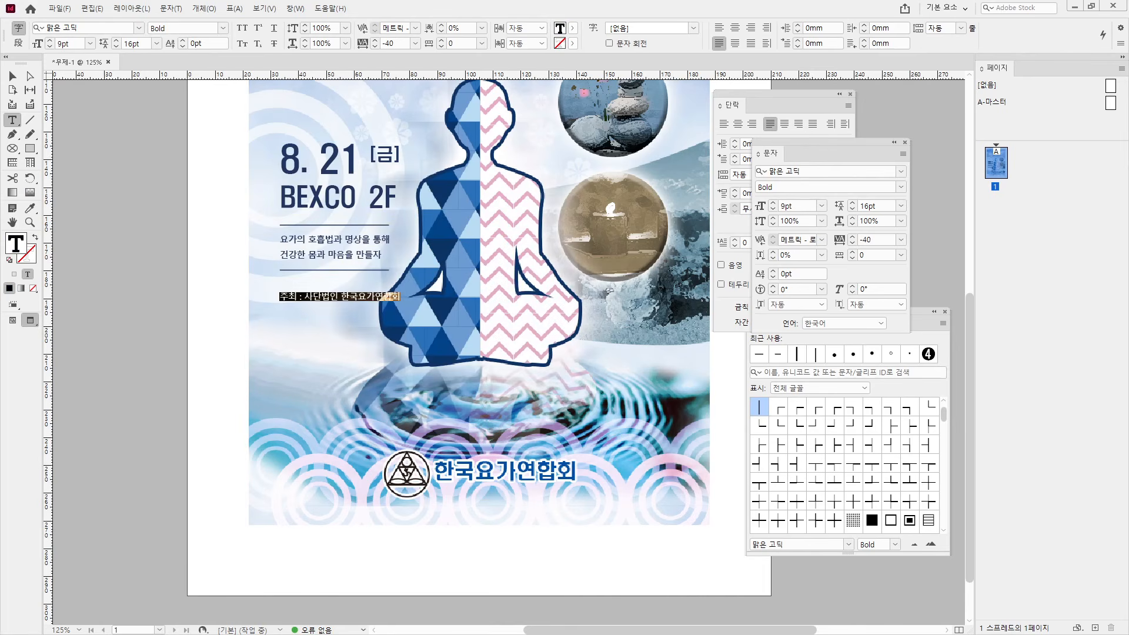
left_click(12, 76)
left_click(219, 377)
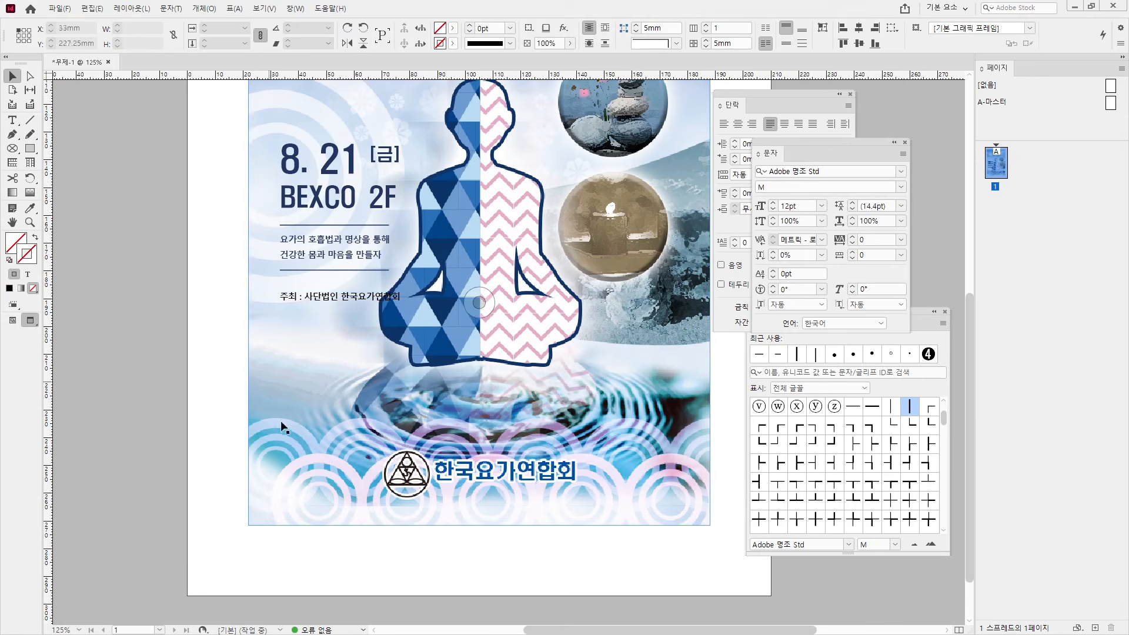
left_click(313, 302)
double_click(395, 298)
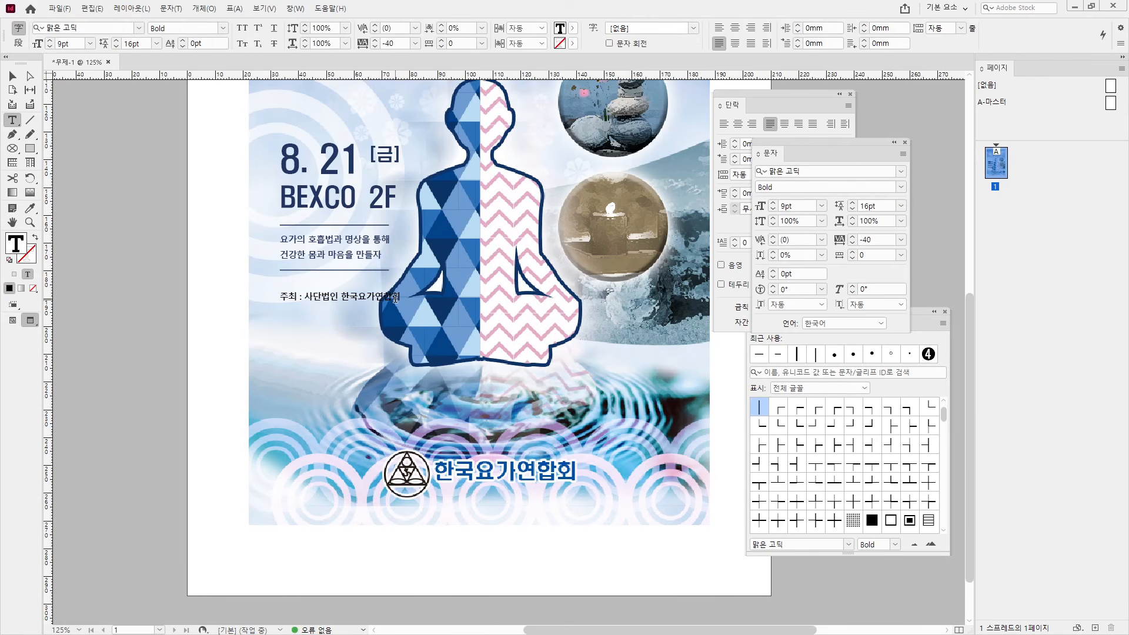
key("Return")
type("www. y")
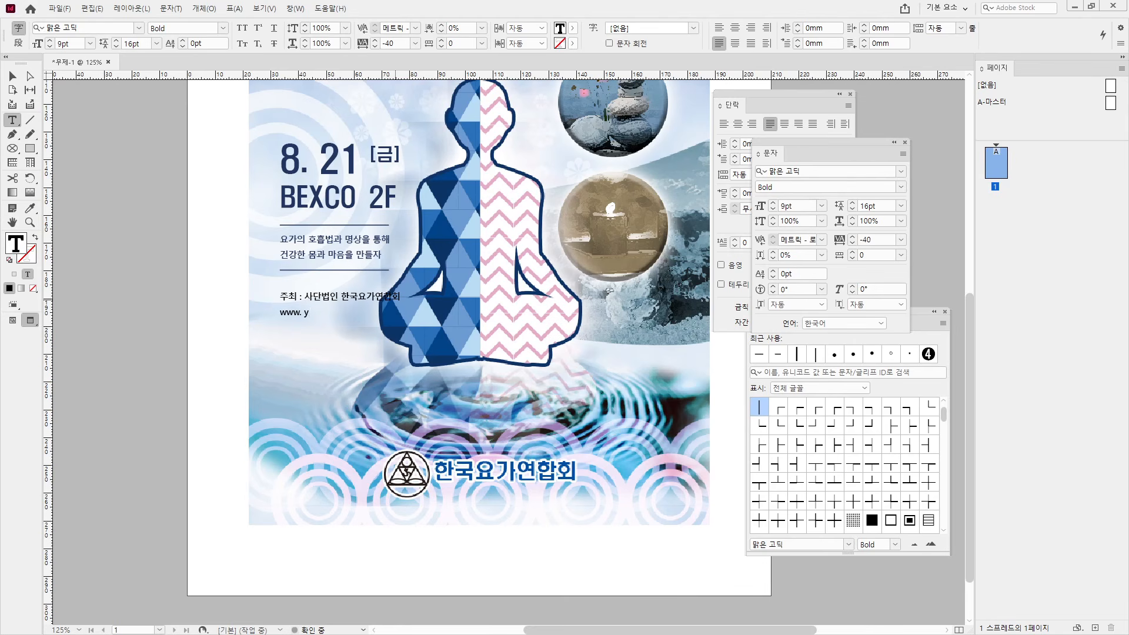
type("ogakorea.or.kr")
left_click_drag(277, 313, 366, 313)
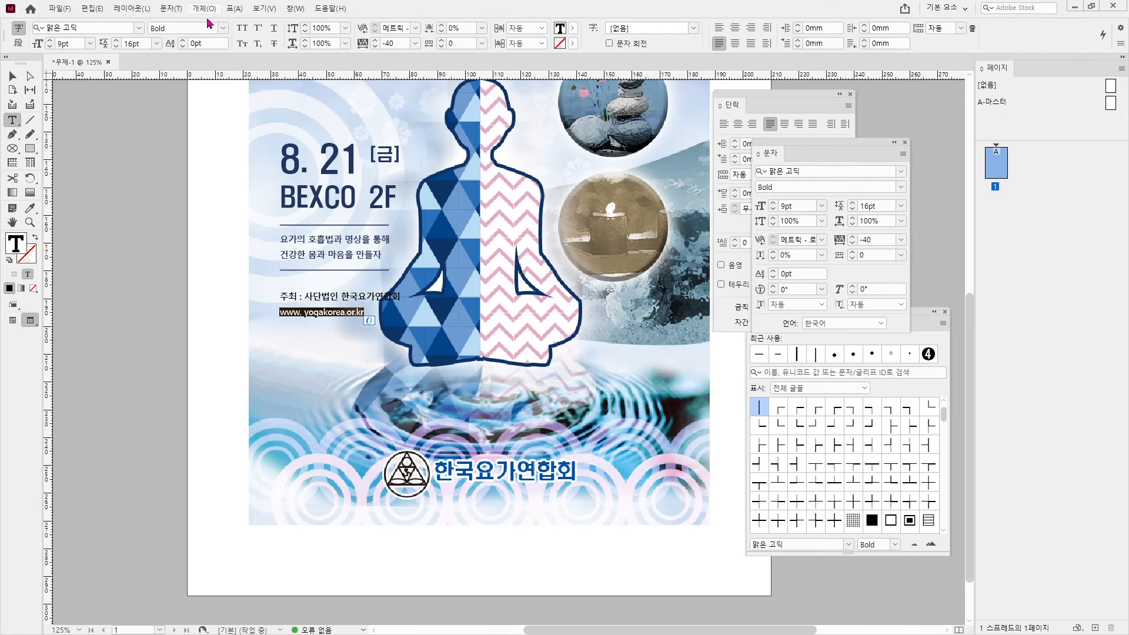
left_click(223, 28)
left_click(210, 58)
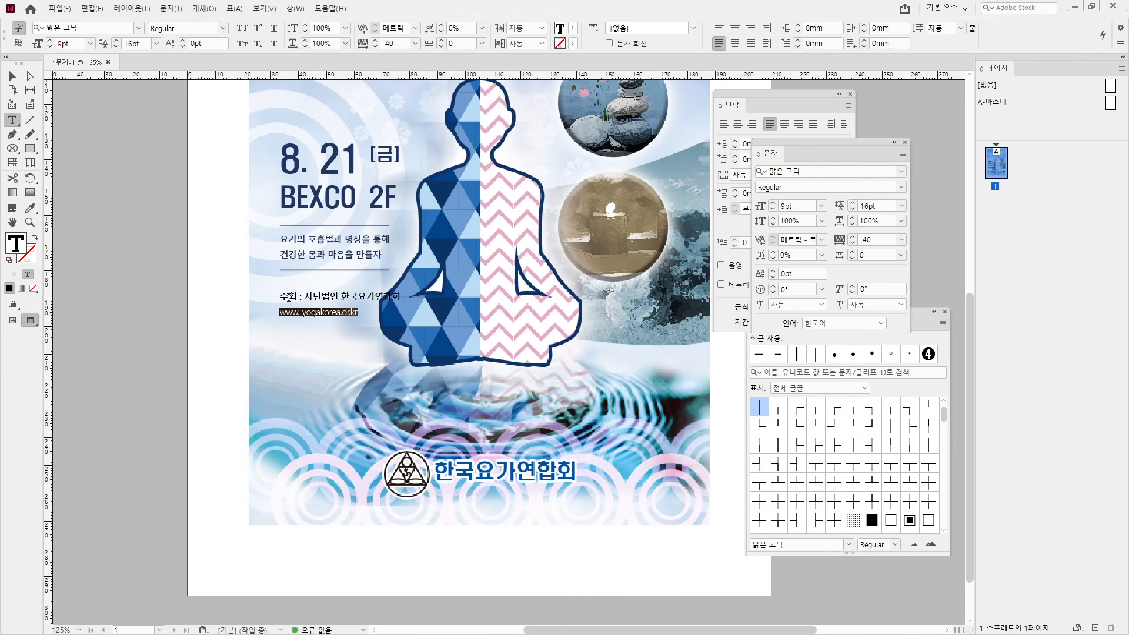
left_click(300, 313)
key("Delete")
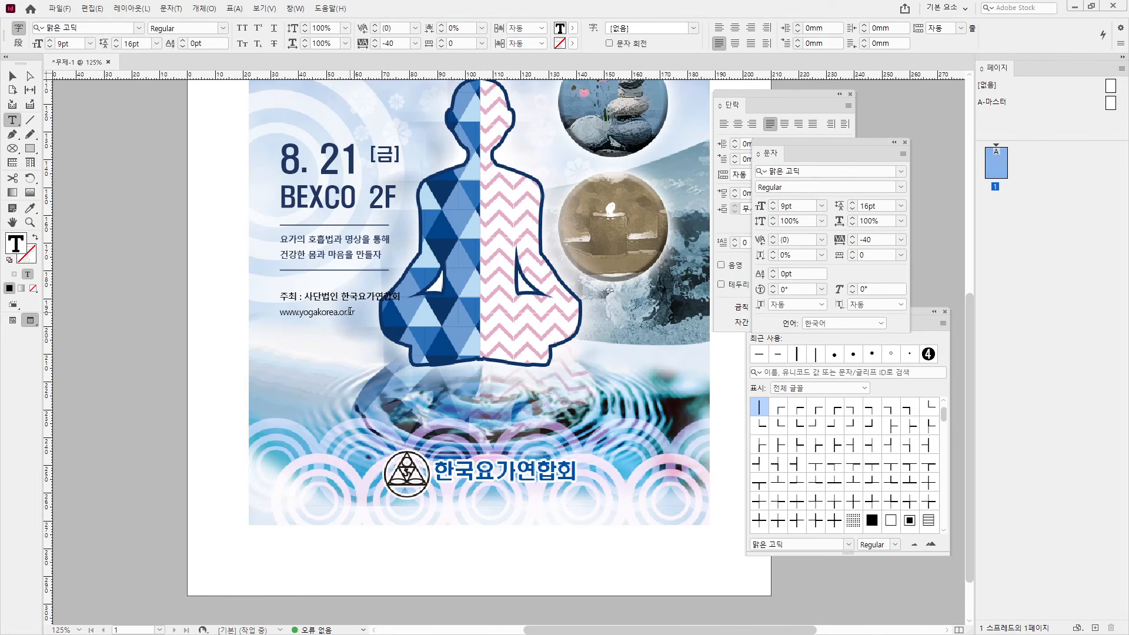
Widen the tracking of the web address until it is as wide as the organizer line above it
left_click_drag(278, 314, 368, 314)
key("ctrl+alt+q")
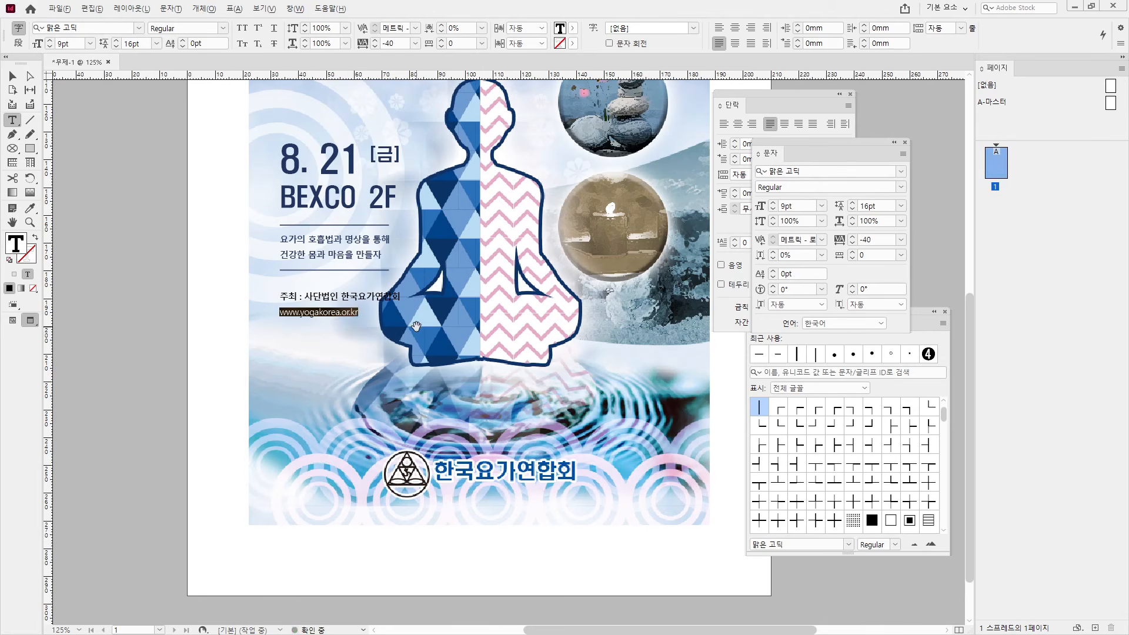
key("alt+Right")
key("alt+Right")
key("alt+Right")
key("alt+Right")
key("alt+Right")
key("alt+Right")
key("alt+Right")
key("alt+Right")
key("alt+Right")
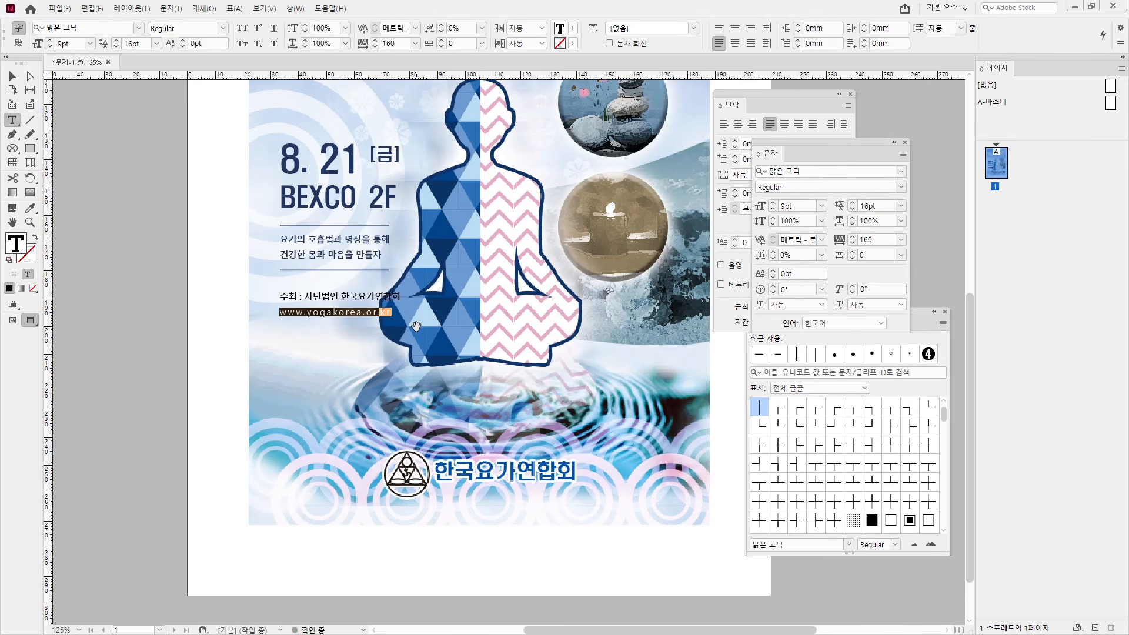
key("alt+Right")
key("alt+Right")
key("alt+Right")
Set the leading of both organizer lines to 13 pt and move their frame up to about Y 183.25 mm
left_click(305, 310)
key("ctrl+a")
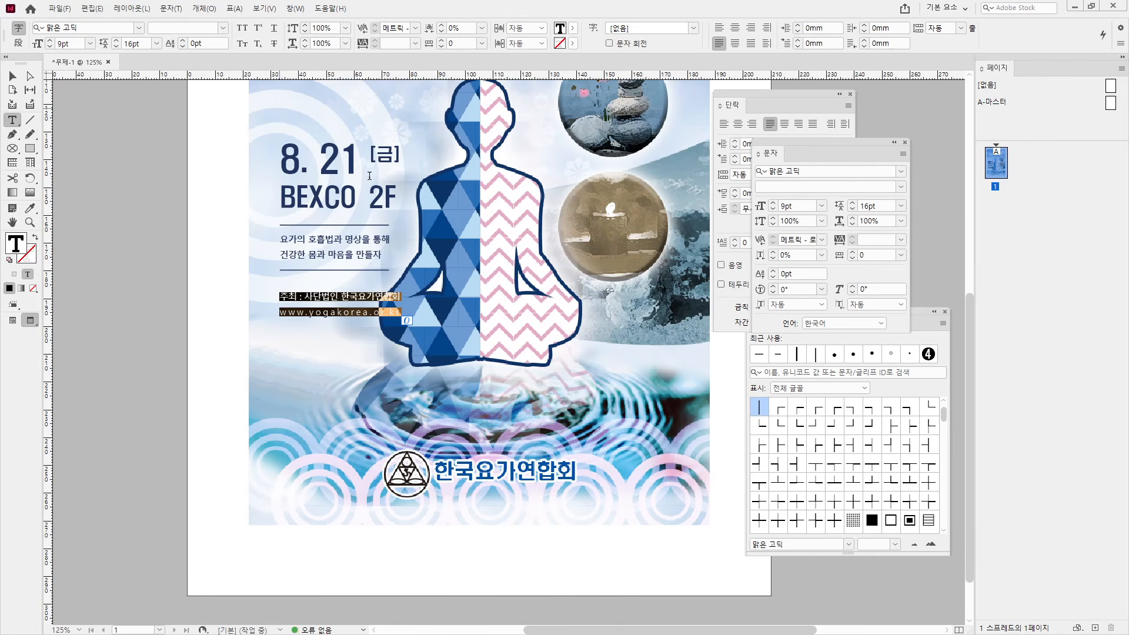
left_click(853, 210)
left_click(853, 209)
left_click(853, 210)
left_click(12, 75)
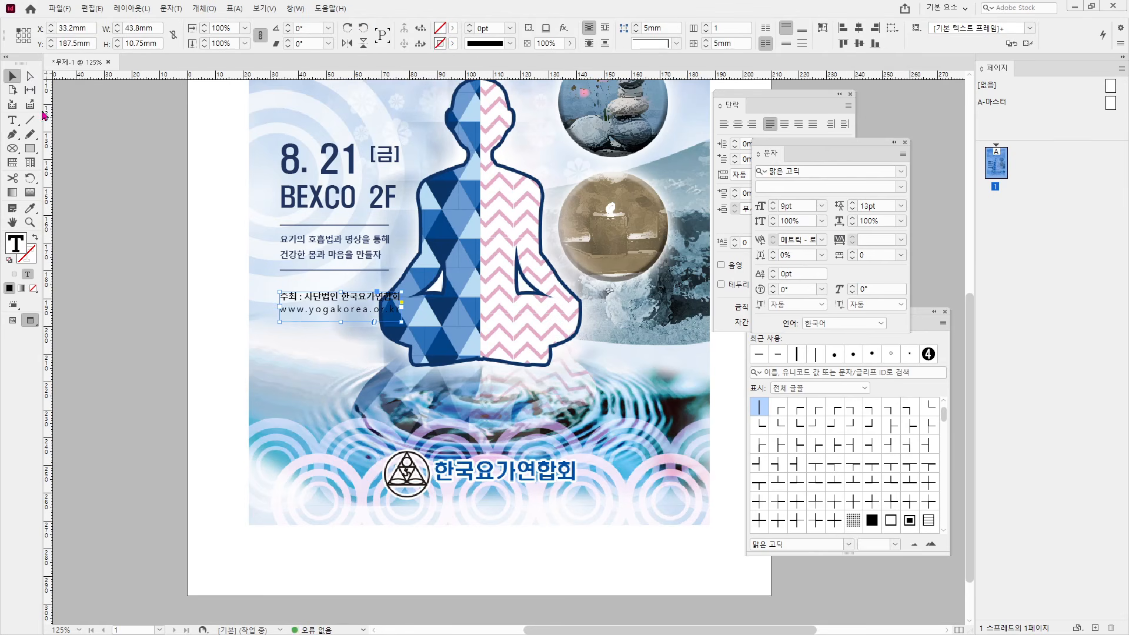
left_click_drag(336, 305, 334, 293)
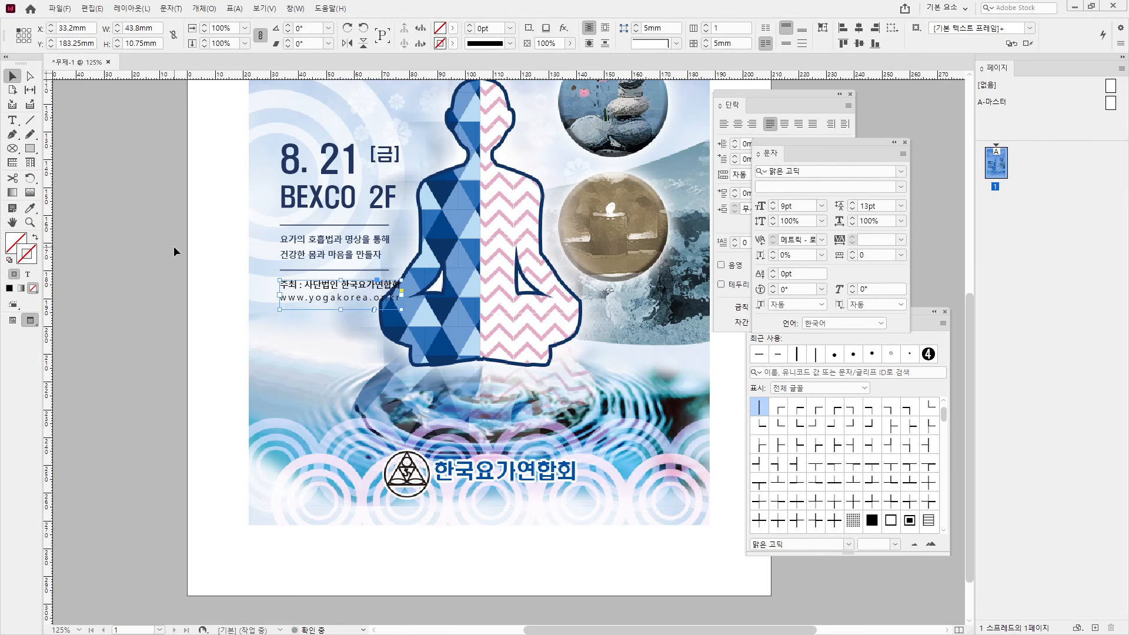
Leave preview mode and move the date, venue, divider lines, slogan and organizer text up together slightly
left_click(174, 245)
key("ctrl+minus")
key("ctrl+minus")
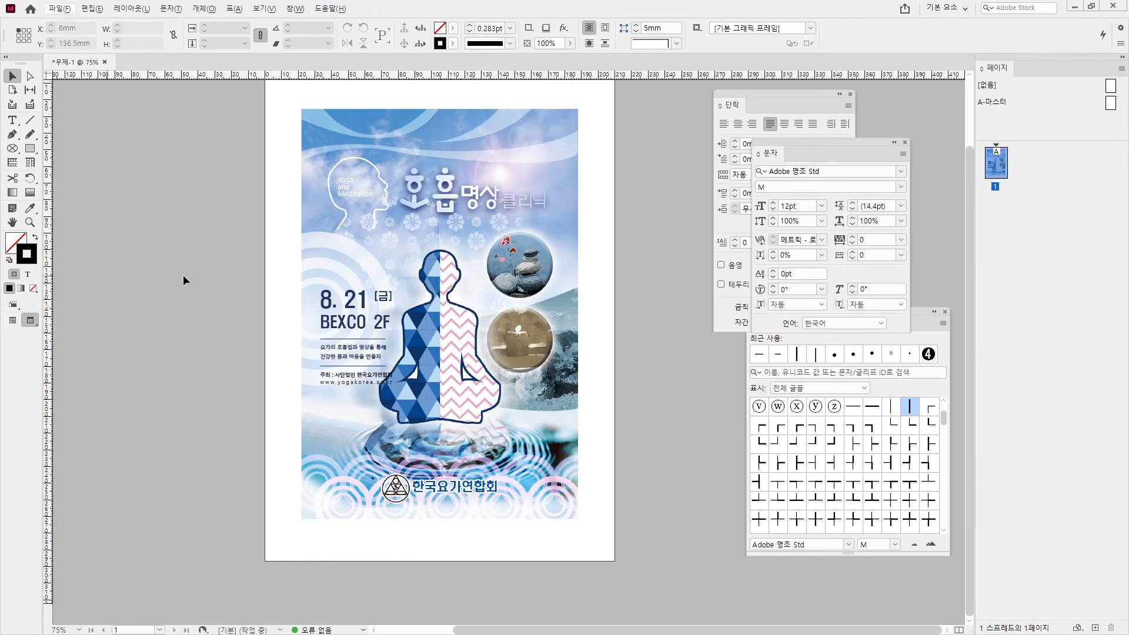
left_click_drag(235, 263, 383, 411)
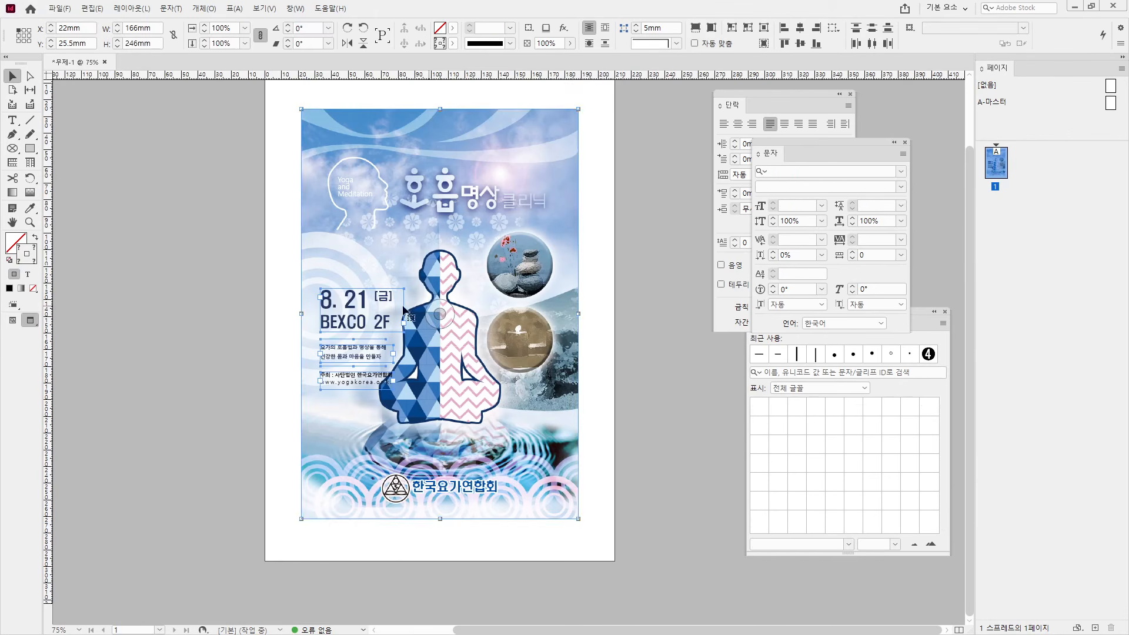
left_click(253, 294)
left_click(337, 301)
scroll(312, 370, "up", 3)
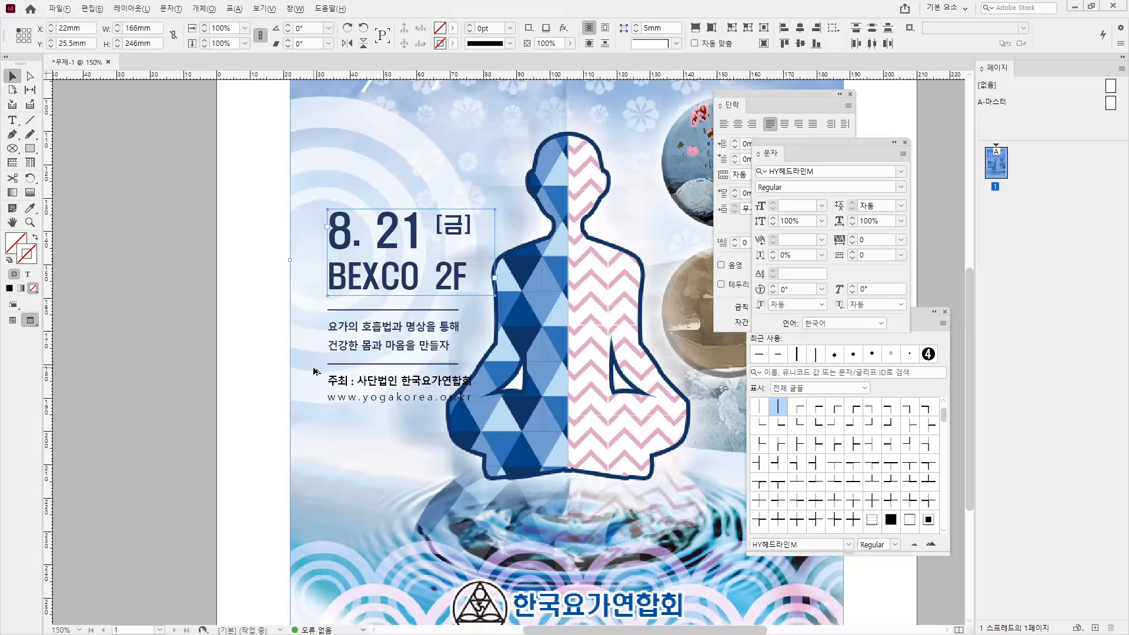
key("w")
left_click(378, 381, "shift")
left_click_drag(387, 249, 387, 229)
scroll(285, 287, "down", 3)
left_click(283, 283)
Create a 3 × 3 mm rectangle just above the poster image's top-left corner and swap its fill and stroke for a black fill
left_click_drag(551, 278, 503, 300)
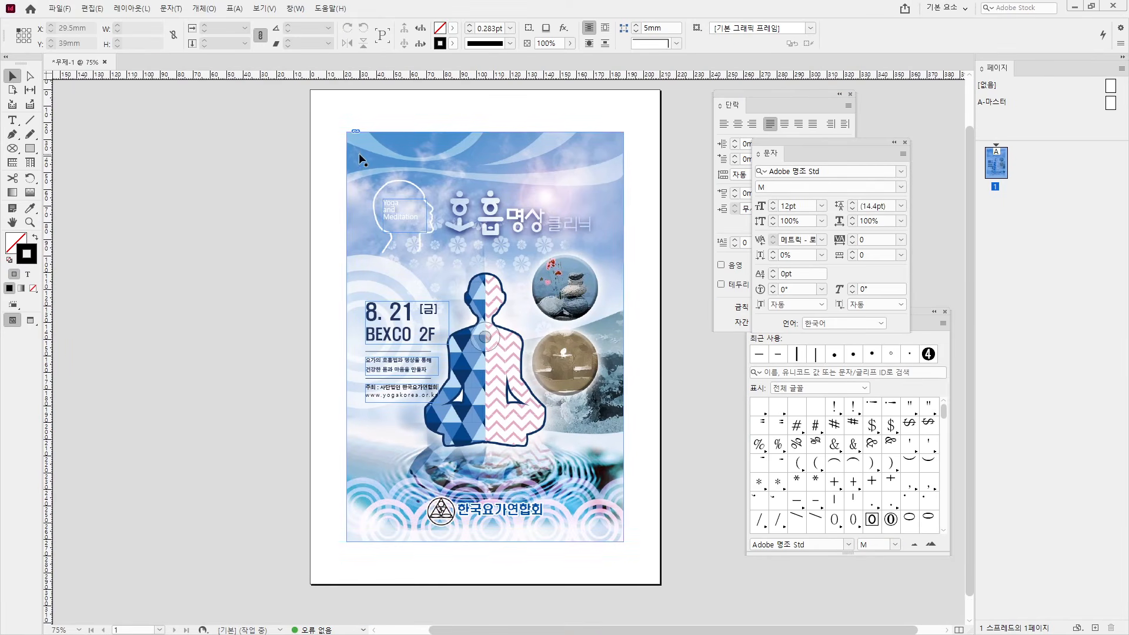
scroll(405, 118, "up", 3)
scroll(404, 117, "up", 3)
left_click(32, 152)
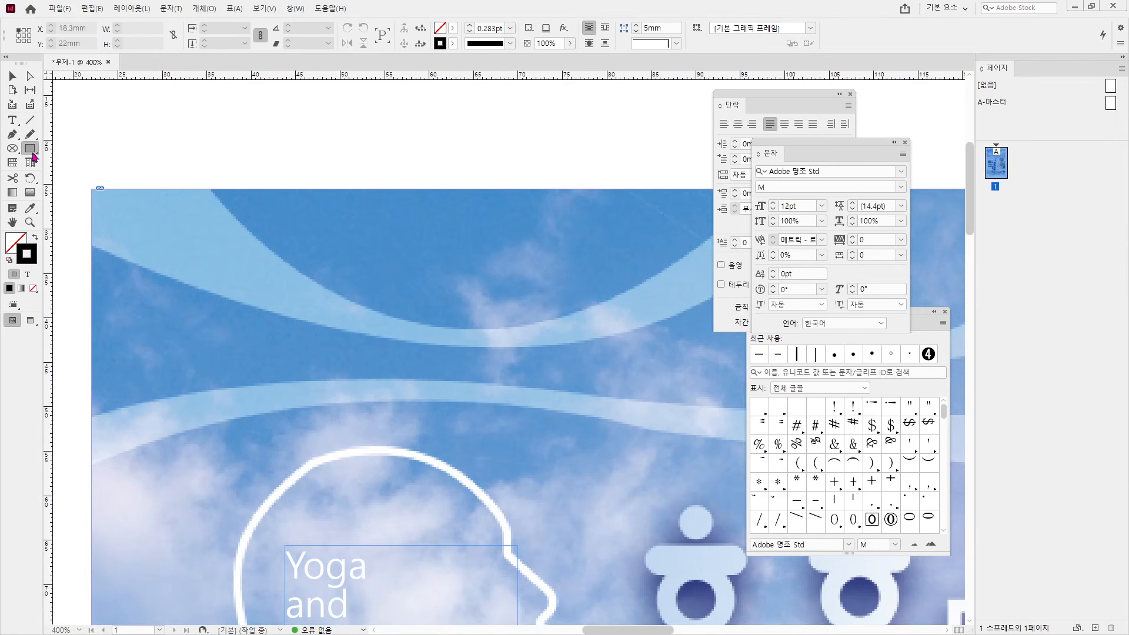
left_click(85, 164)
type("3")
key("Tab")
type("3")
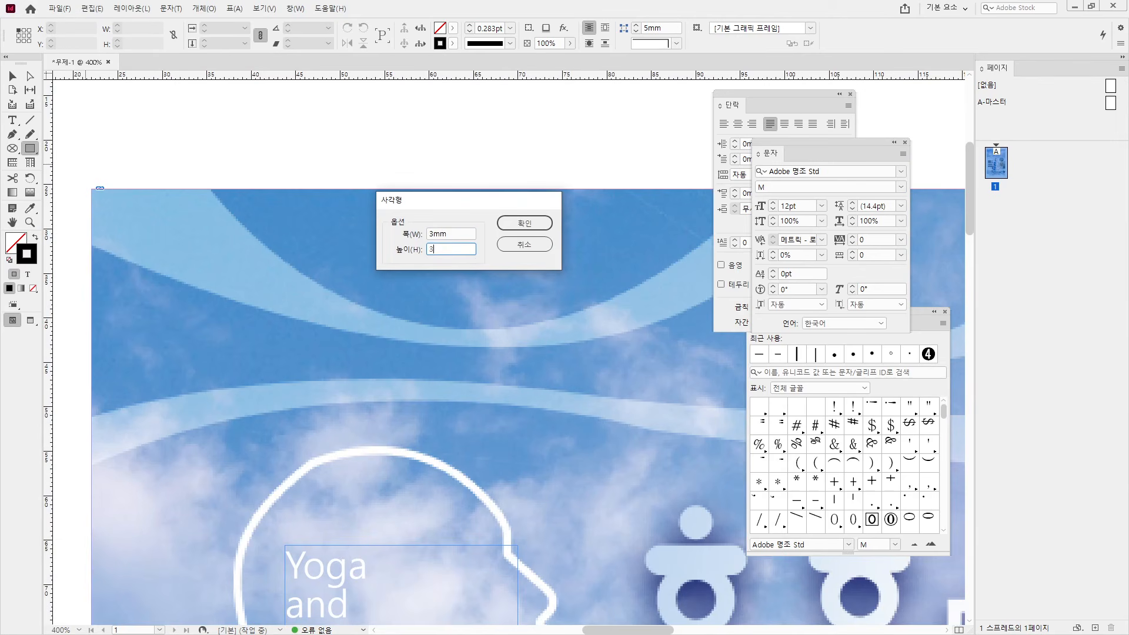
key("Return")
left_click(34, 238)
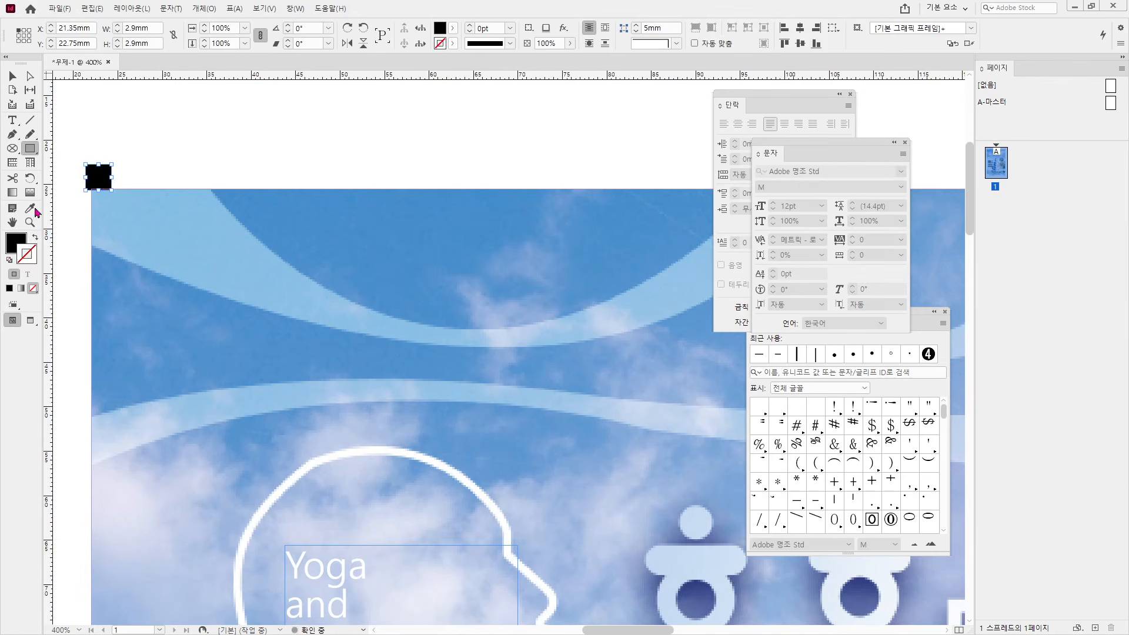
Resize the black square to 3 × 3 mm and move it inside the poster image's top-left corner at X 22 mm, Y 25.5 mm
left_click(12, 77)
left_click_drag(148, 28, 15, 20)
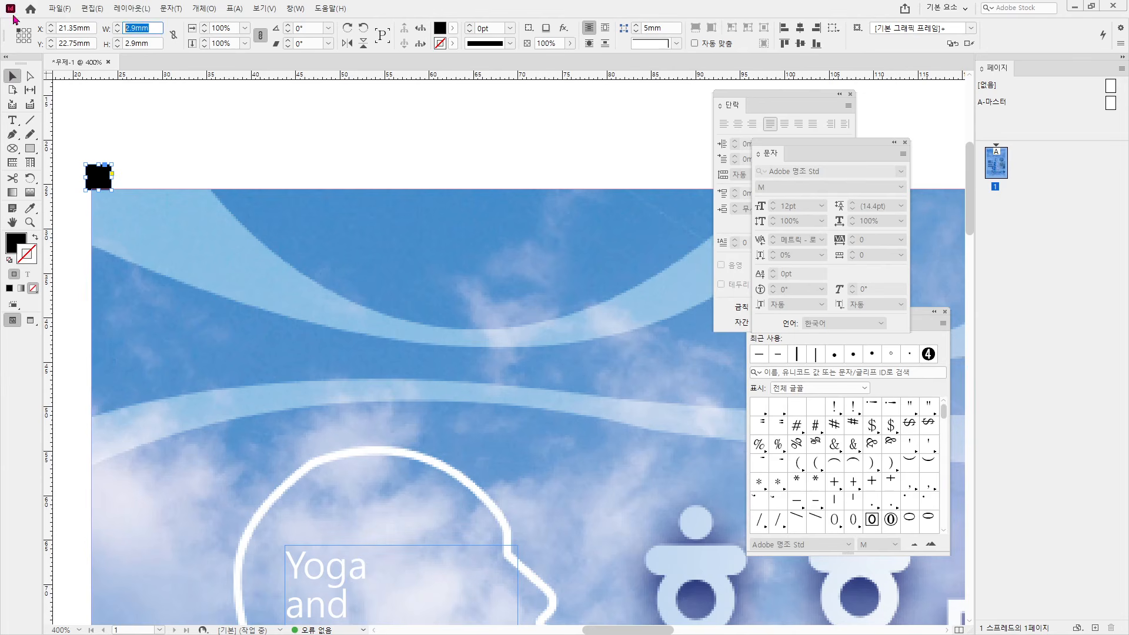
type("3")
key("Tab")
type("3")
key("Return")
left_click(89, 93)
left_click_drag(135, 221, 142, 222)
scroll(252, 267, "up", 4)
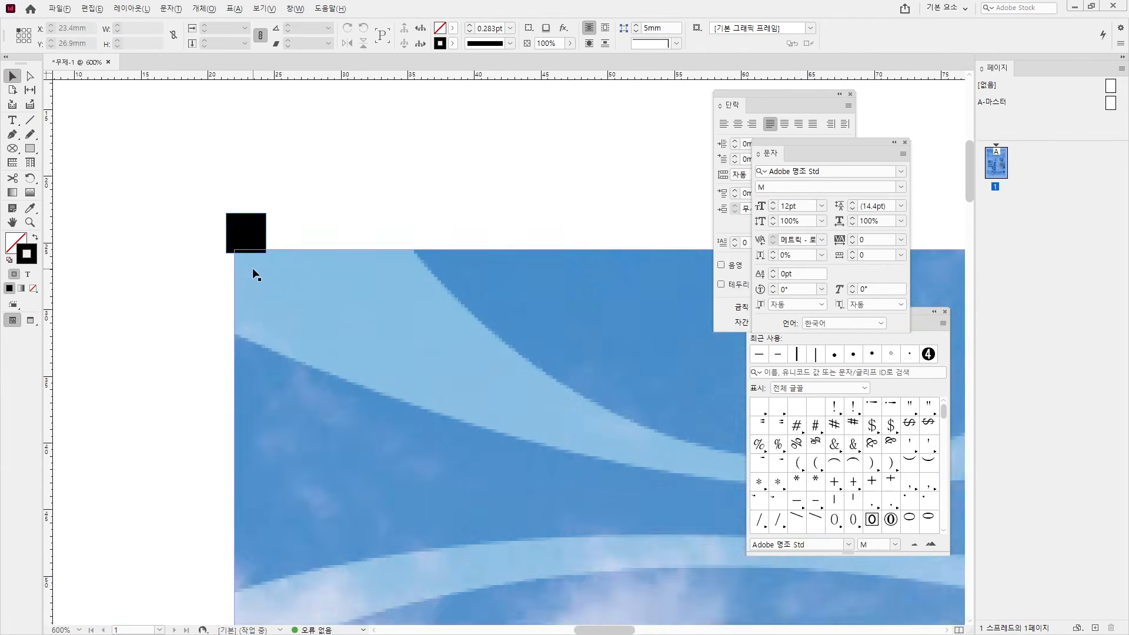
left_click_drag(265, 188, 273, 259)
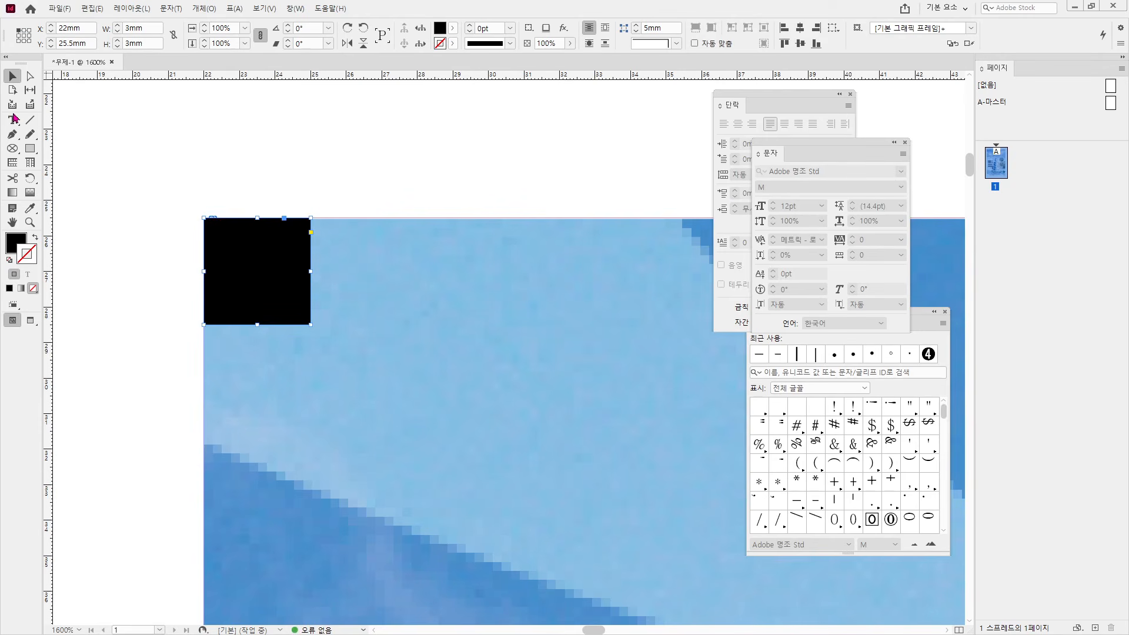
Draw a 3 mm vertical line above the square and place a horizontal copy outside the image, level with the square's lower edge
key("backslash")
left_click_drag(310, 210, 311, 105)
left_click(12, 76)
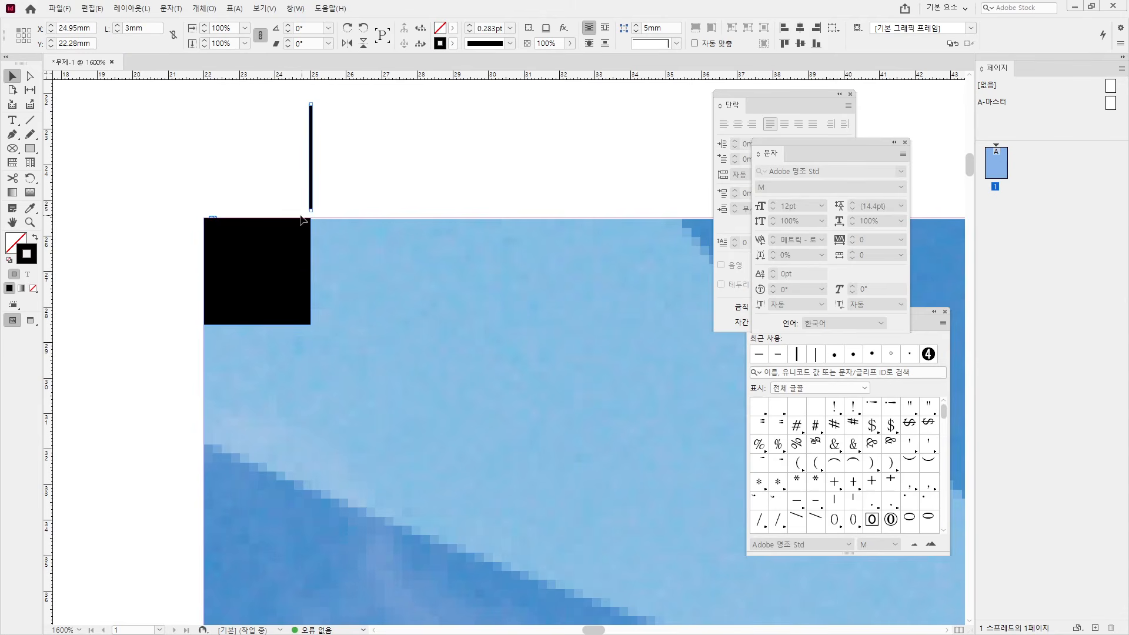
left_click_drag(311, 187, 121, 240)
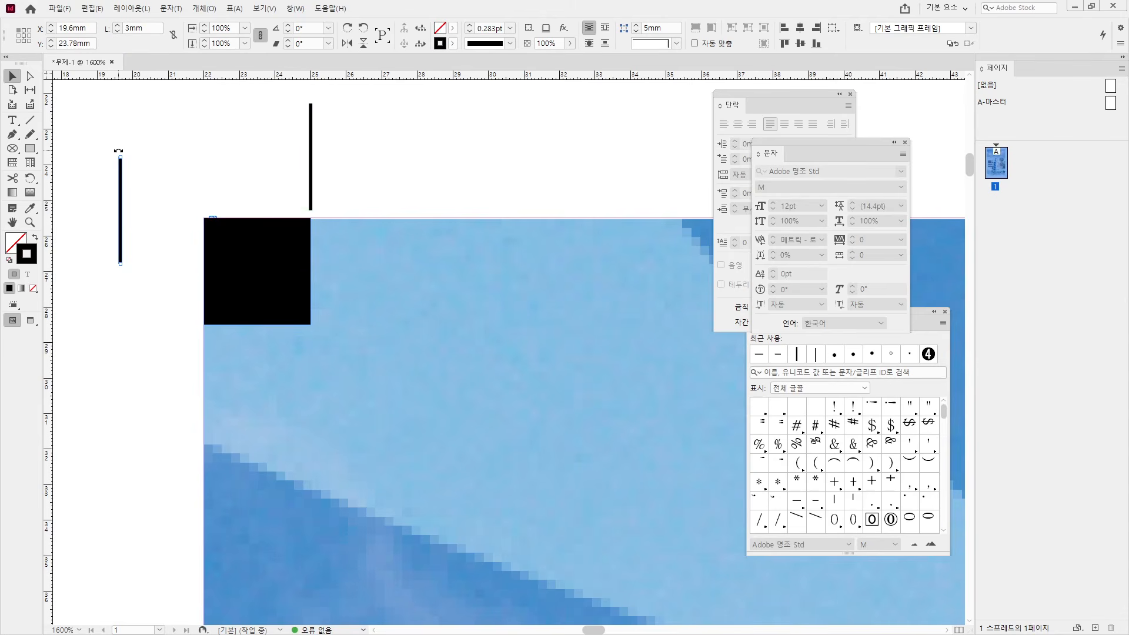
left_click_drag(118, 151, 61, 209)
left_click_drag(146, 210, 176, 324)
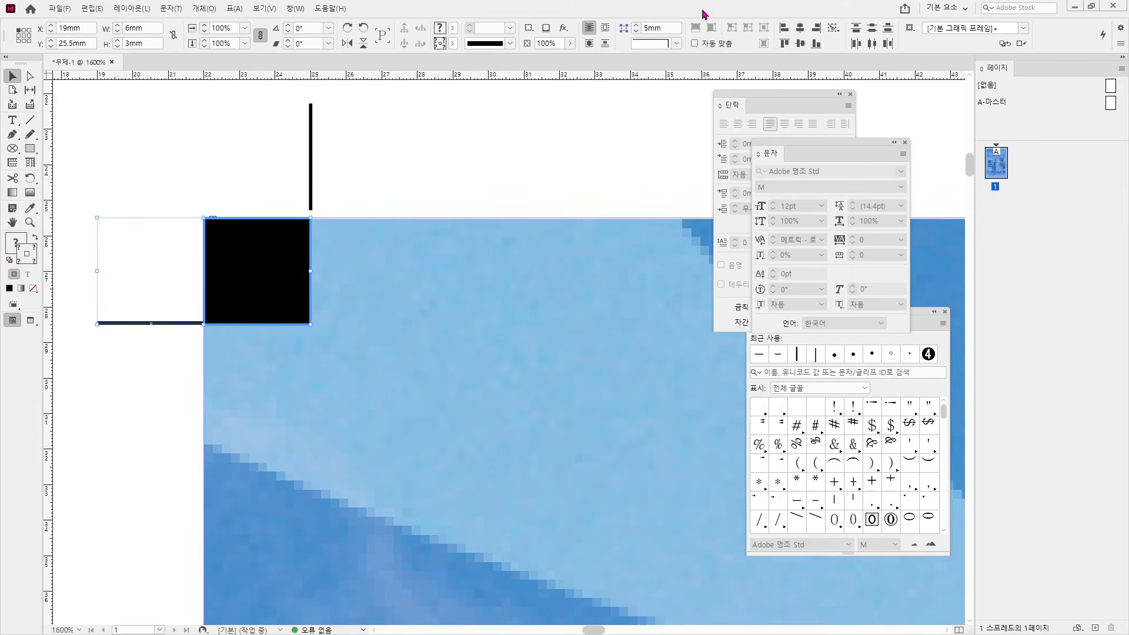
Bring the vertical line down to touch the square's upper edge and align it with the square's right edge
left_click(336, 162)
left_click(311, 182)
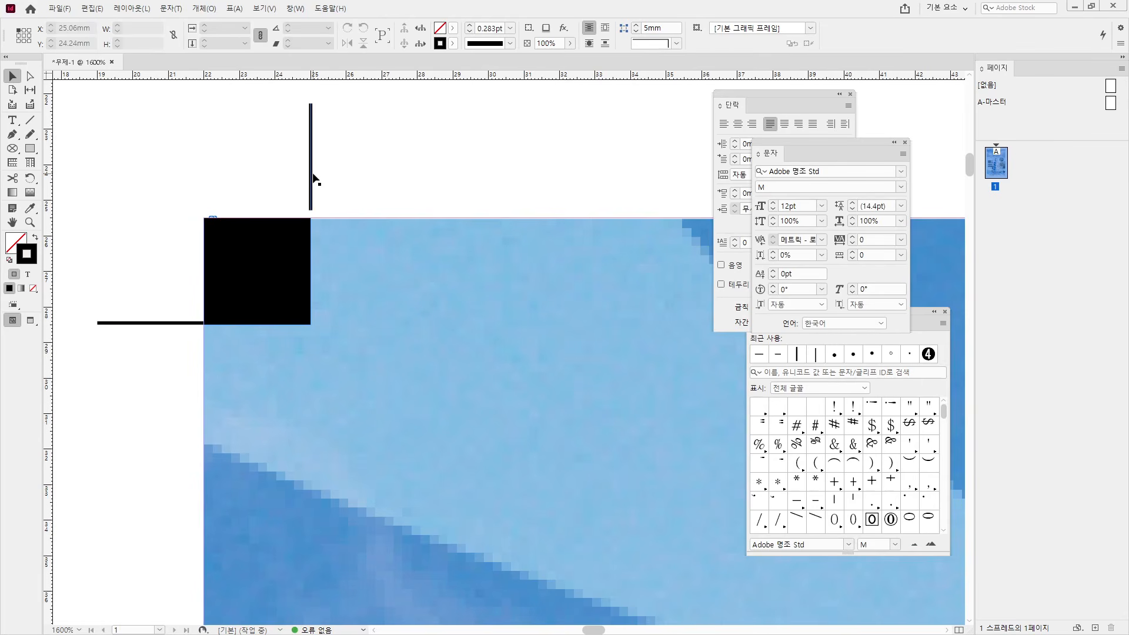
left_click(292, 238, "shift")
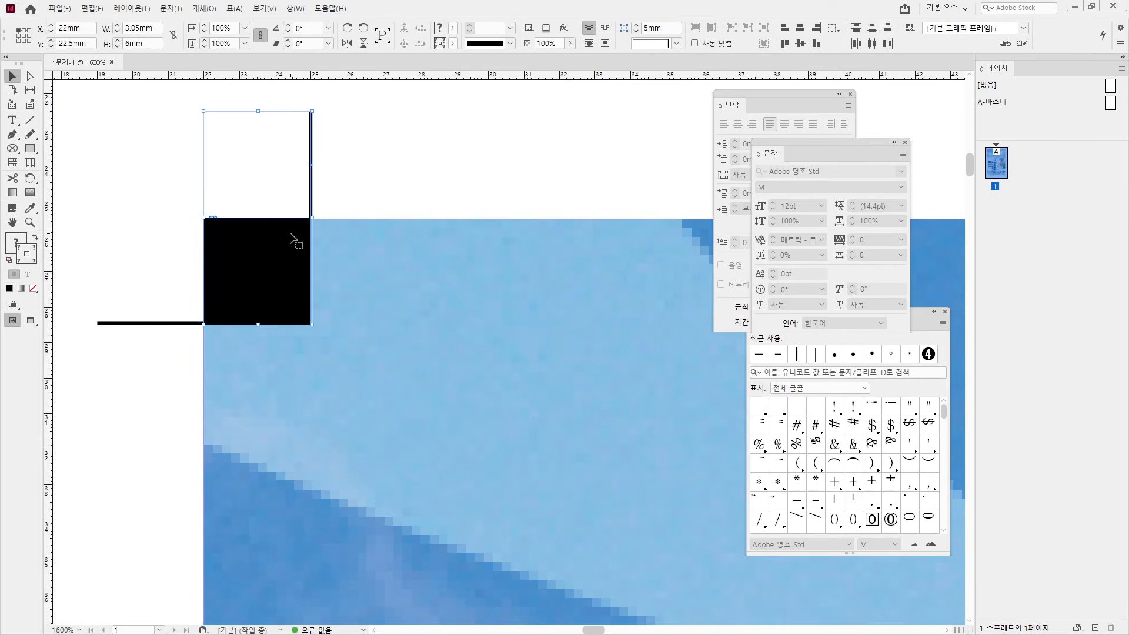
left_click(816, 28)
Duplicate the black square and its two lines across to the poster image's top-right corner
left_click_drag(408, 151, 88, 395)
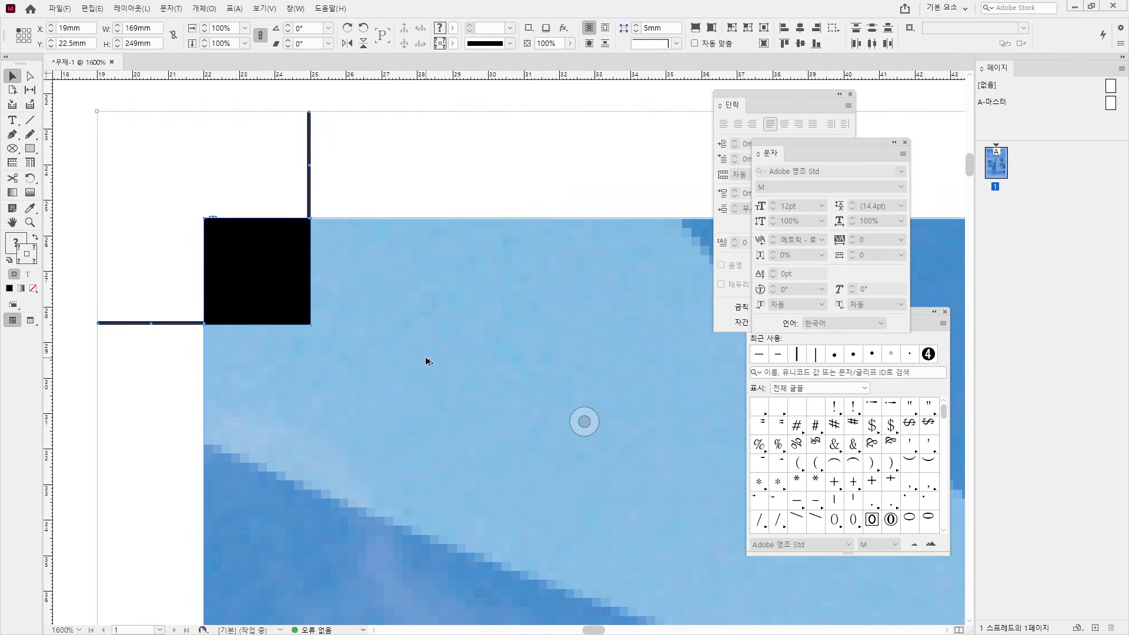
left_click(425, 357, "shift")
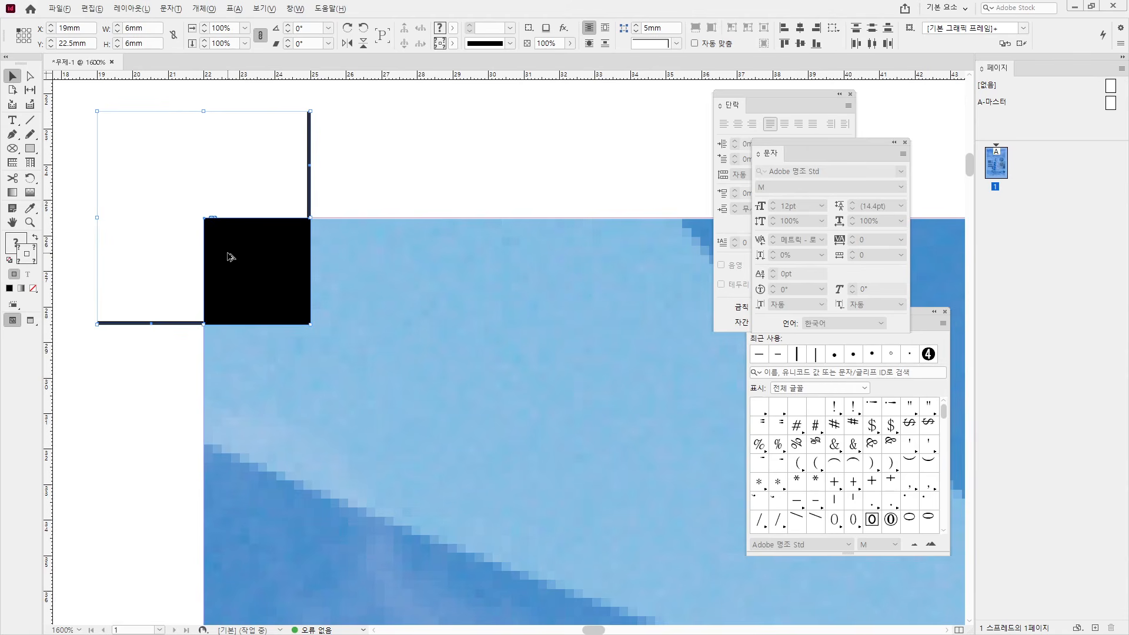
left_click_drag(230, 257, 538, 256)
scroll(554, 284, "down", 5)
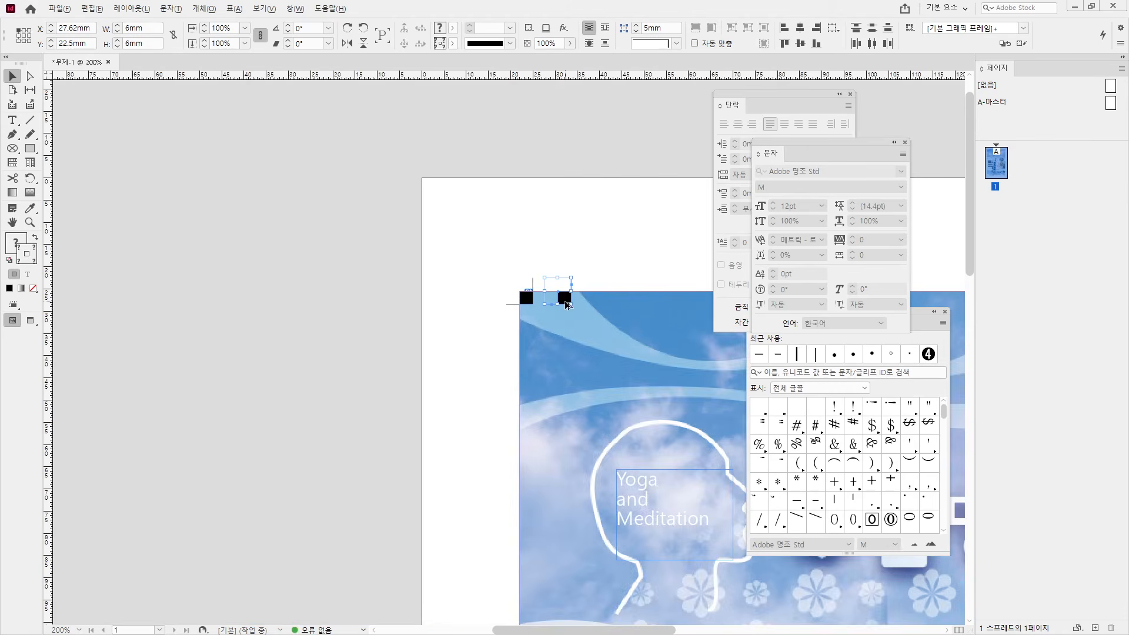
left_click_drag(641, 335, 232, 274)
left_click_drag(159, 237, 675, 236)
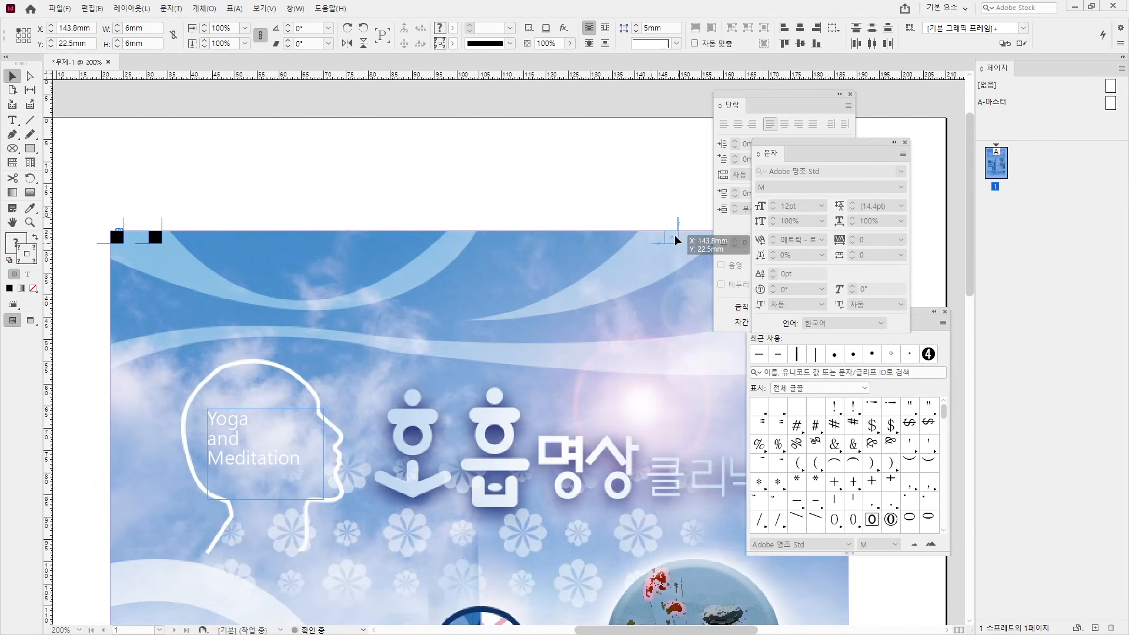
scroll(674, 234, "right", 5)
left_click_drag(284, 238, 452, 237)
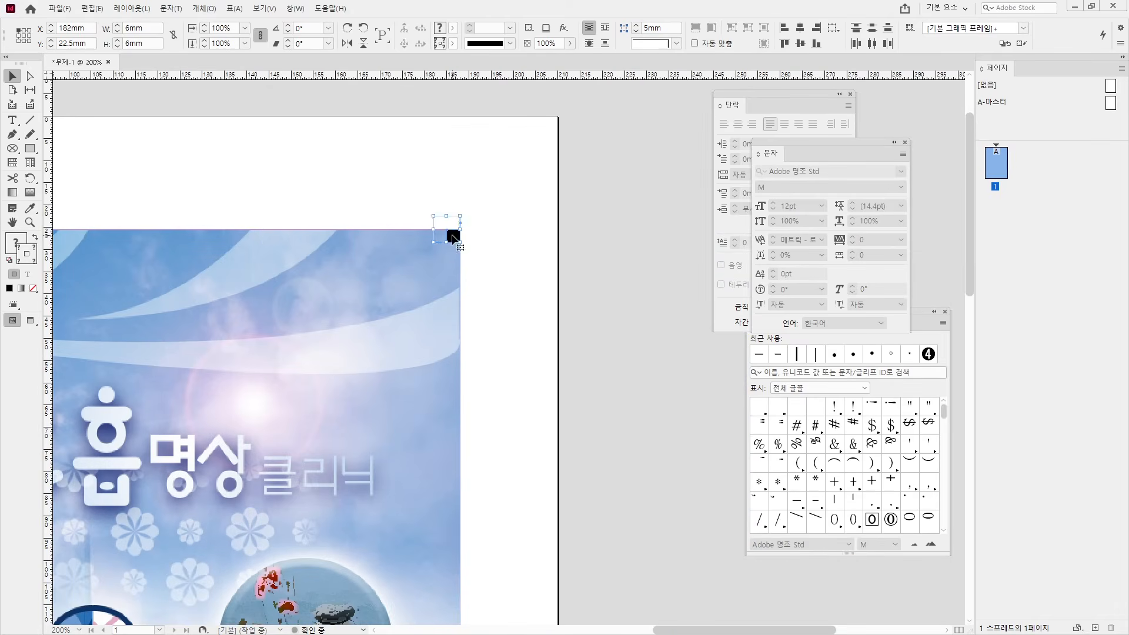
Flip the top-right corner mark horizontally and place it at X 185 mm, Y 22.5 mm
scroll(452, 237, "up", 7)
scroll(590, 141, "down", 3)
left_click_drag(592, 115, 552, 329)
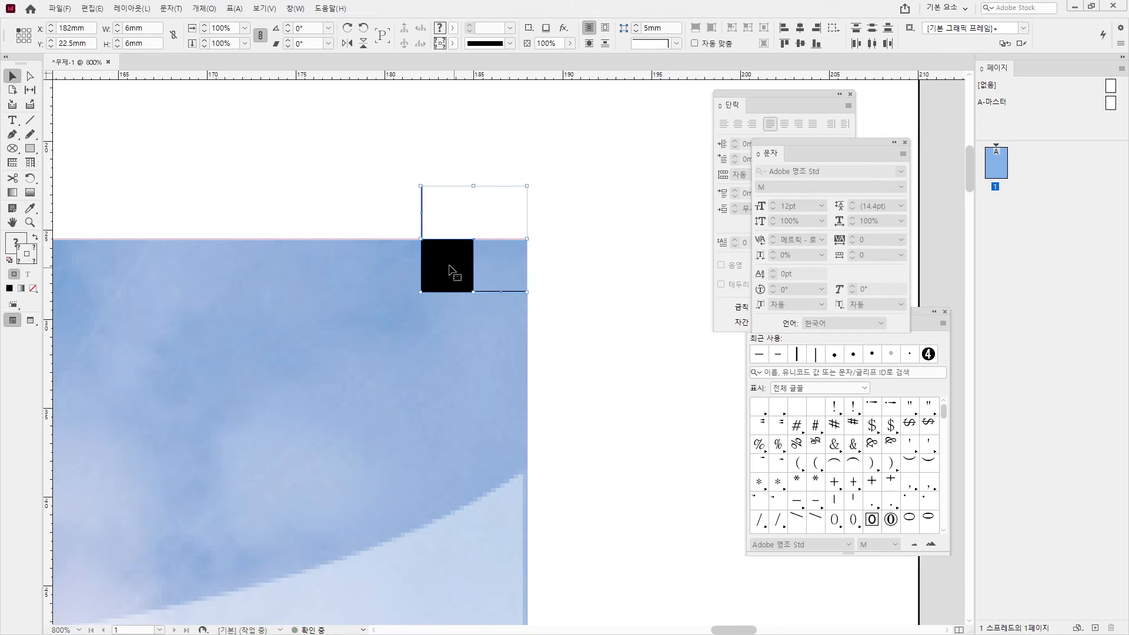
left_click_drag(449, 270, 502, 271)
scroll(474, 359, "down", 6)
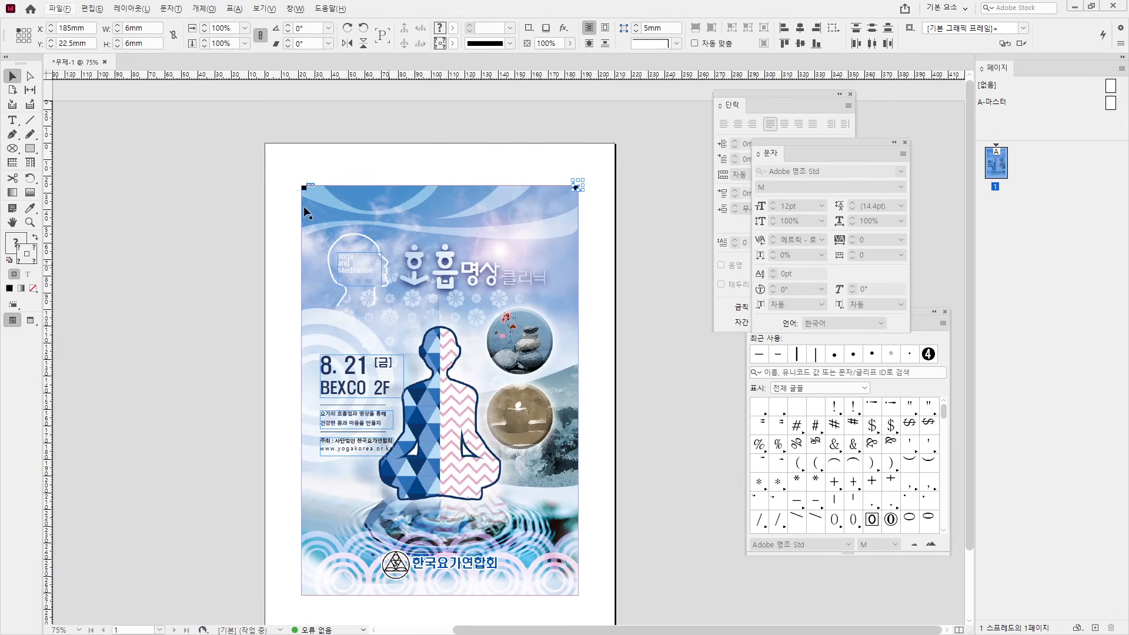
Copy both top corner marks to the poster's bottom corners, flip them vertically and place them at X 19 mm, Y 268.5 mm
left_click_drag(270, 154, 575, 577)
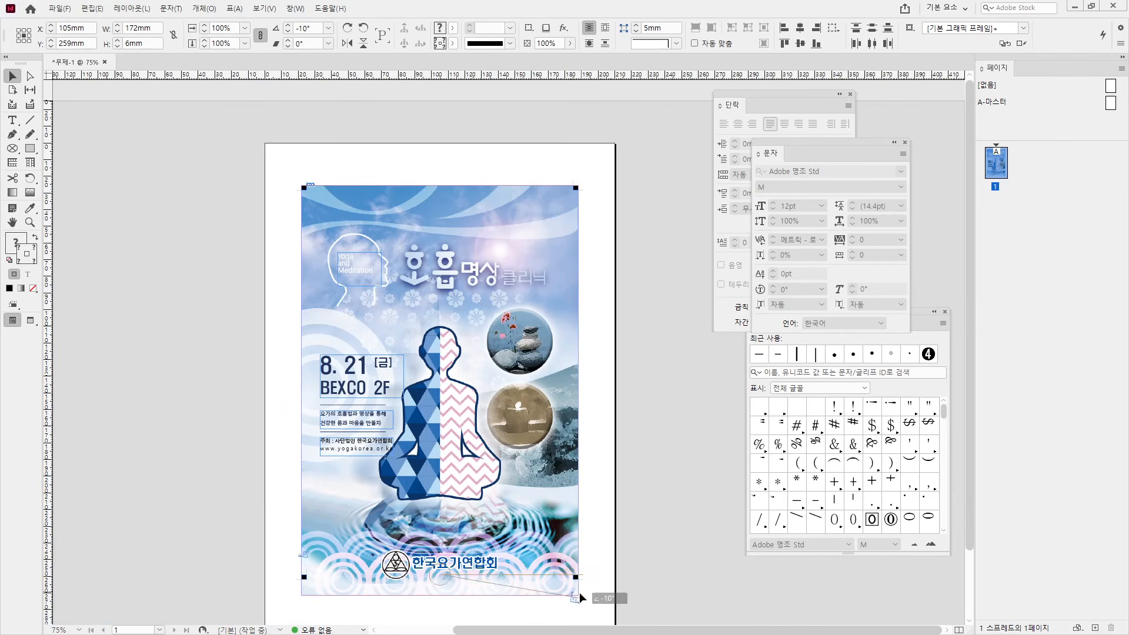
scroll(471, 550, "up", 3)
left_click_drag(186, 450, 512, 471)
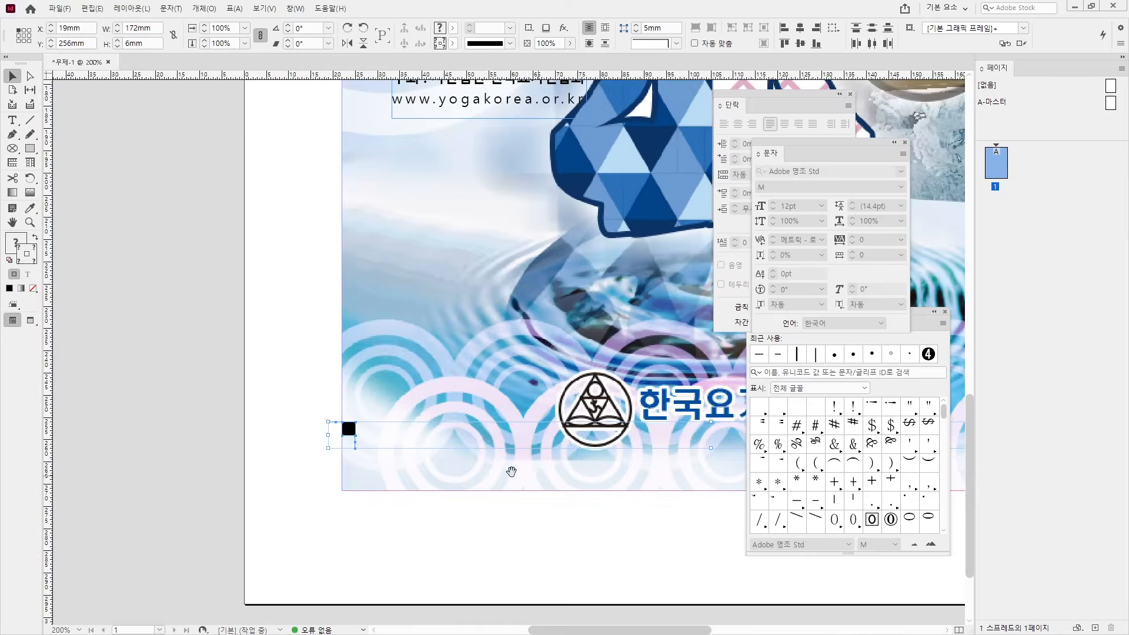
left_click_drag(353, 425, 354, 480)
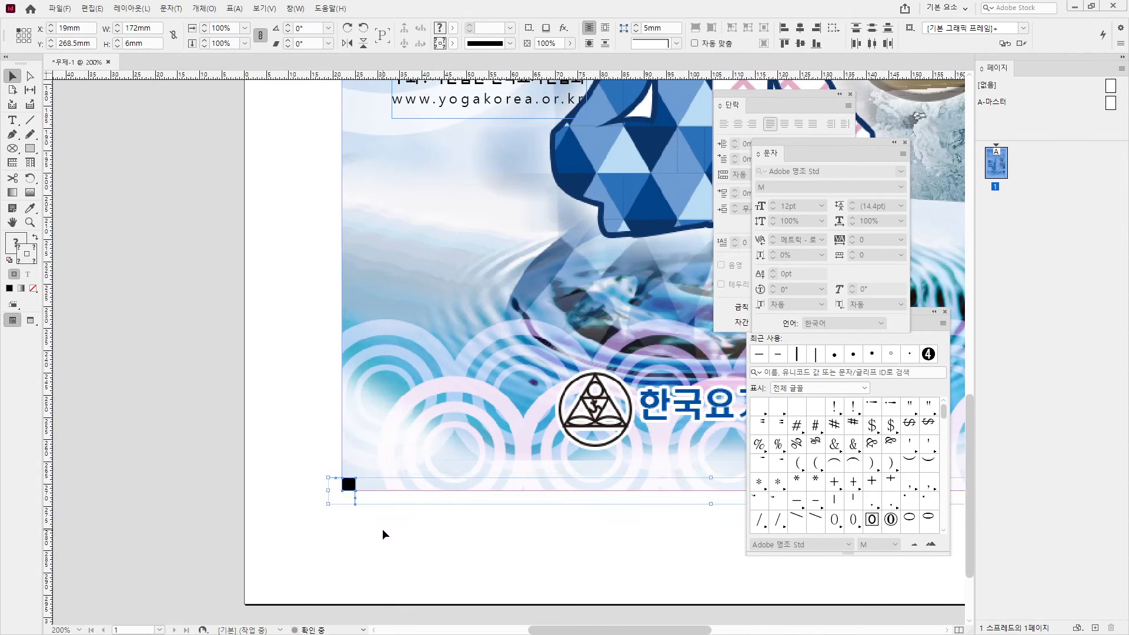
left_click(450, 567)
Create a text frame below the bottom-left corner mark and enter "A03"
left_click_drag(450, 567, 287, 357)
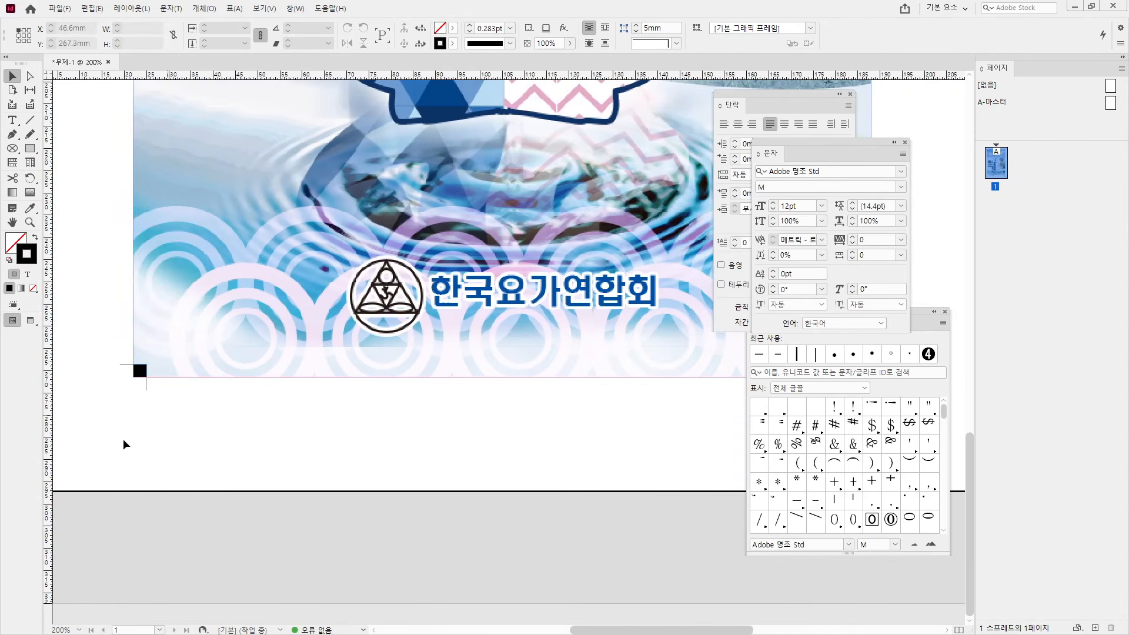
scroll(105, 447, "up", 4)
left_click(11, 121)
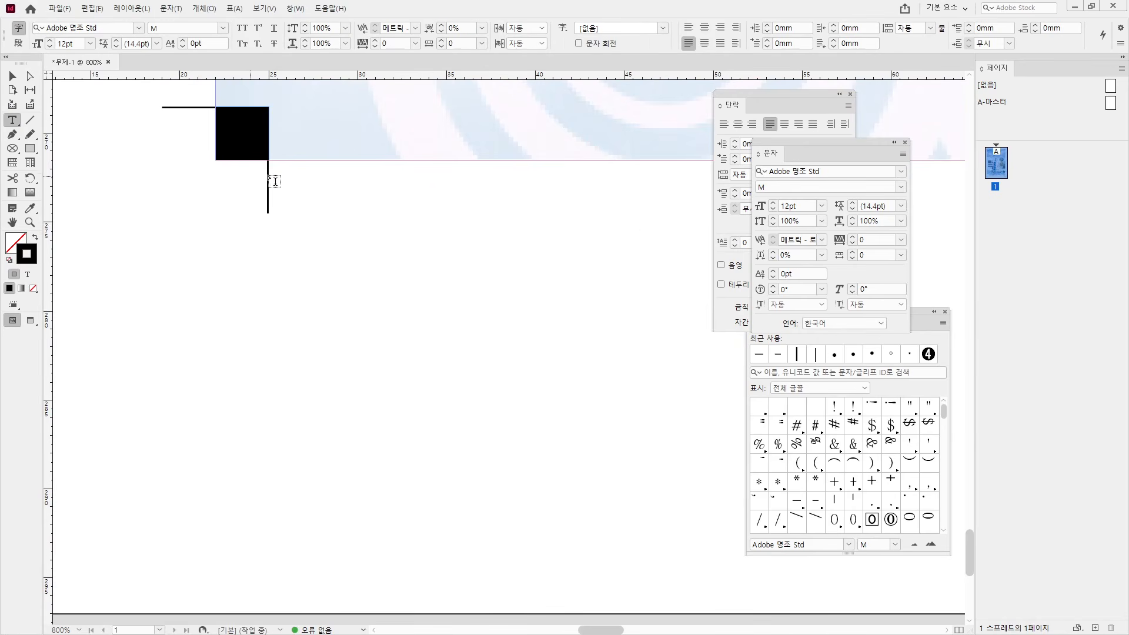
left_click_drag(292, 174, 503, 250)
type("A0")
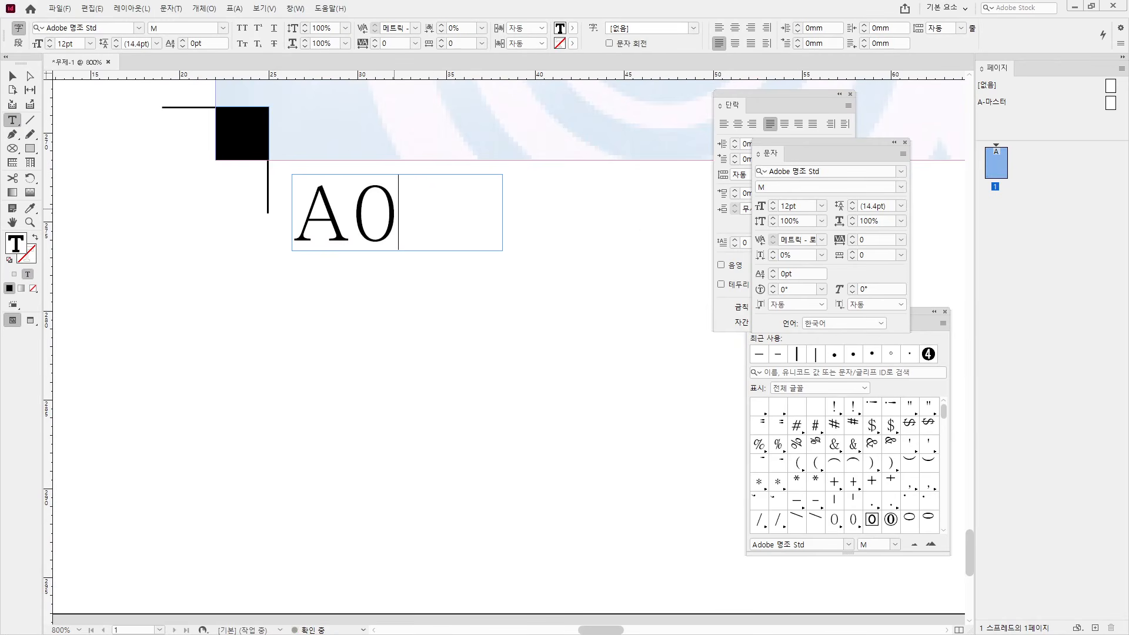
type("3")
Format the A03 text as 맑은 고딕 Semilight at 10 pt
key("ctrl+a")
left_click(138, 27)
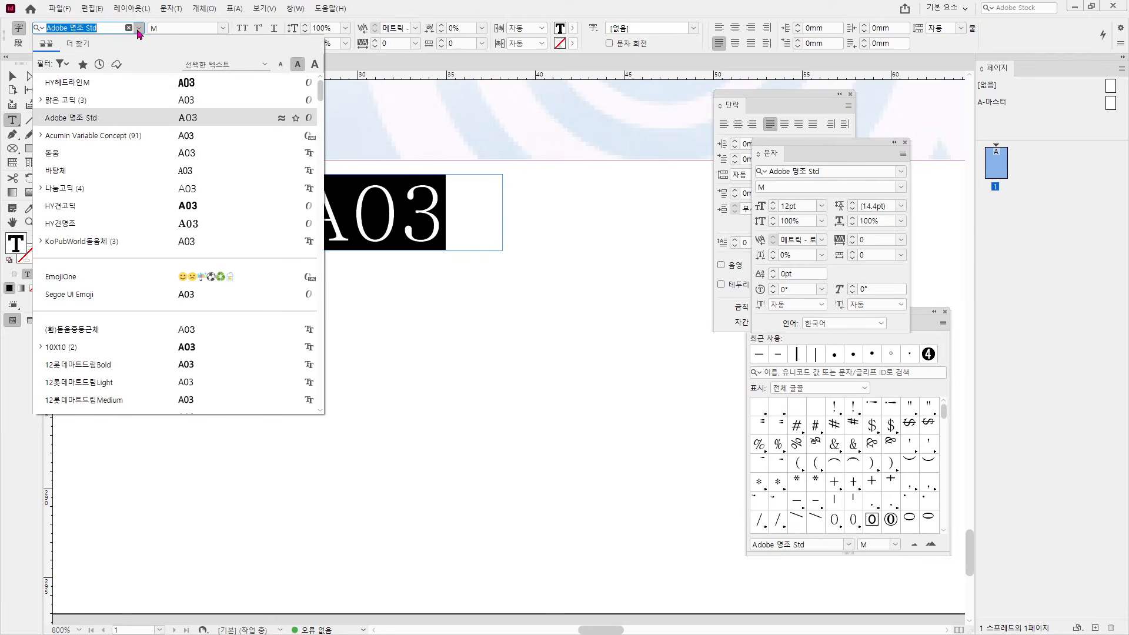
left_click(85, 101)
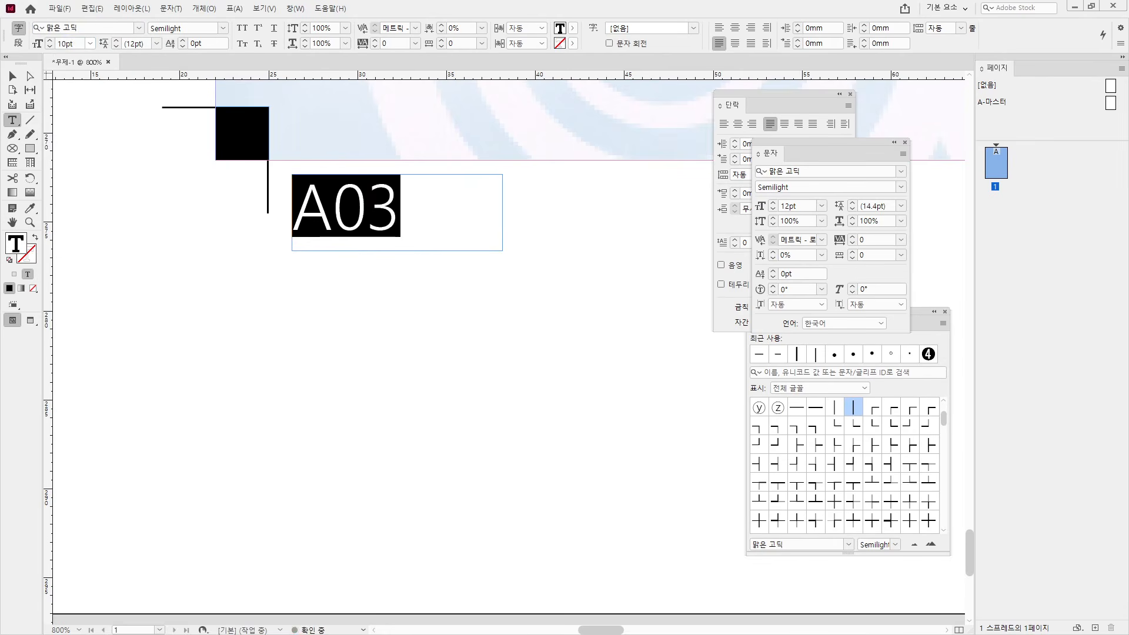
key("Escape")
Place the A03 text frame below the bottom-left corner mark at X 28 mm, Y 274.5 mm
left_click_drag(306, 211, 283, 197)
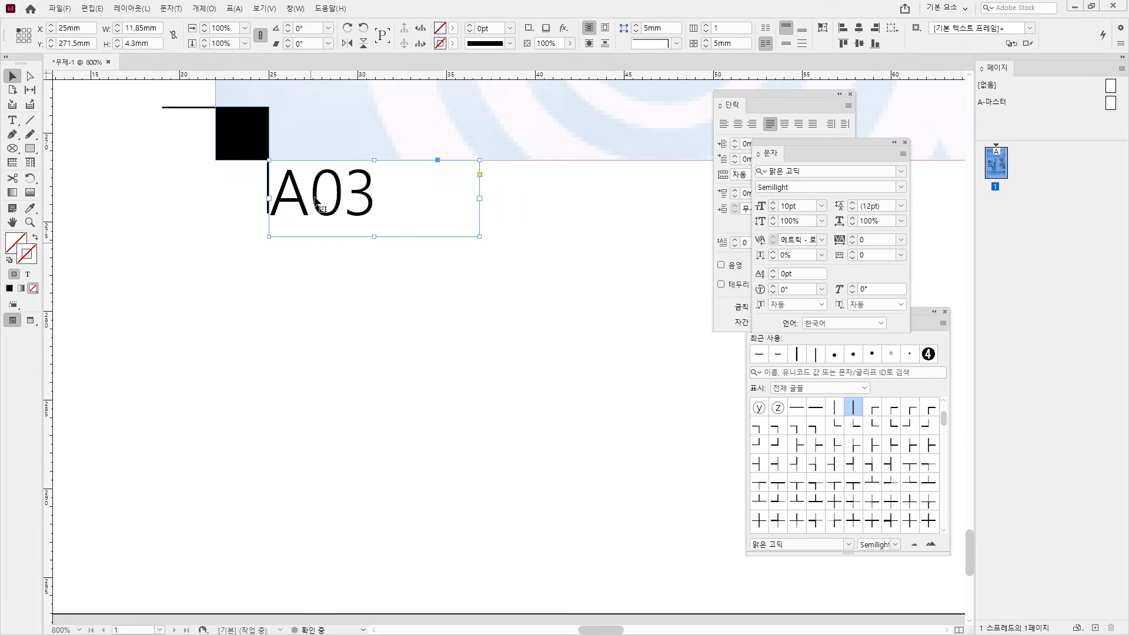
left_click(90, 28)
key("Tab")
type("4")
key("Return")
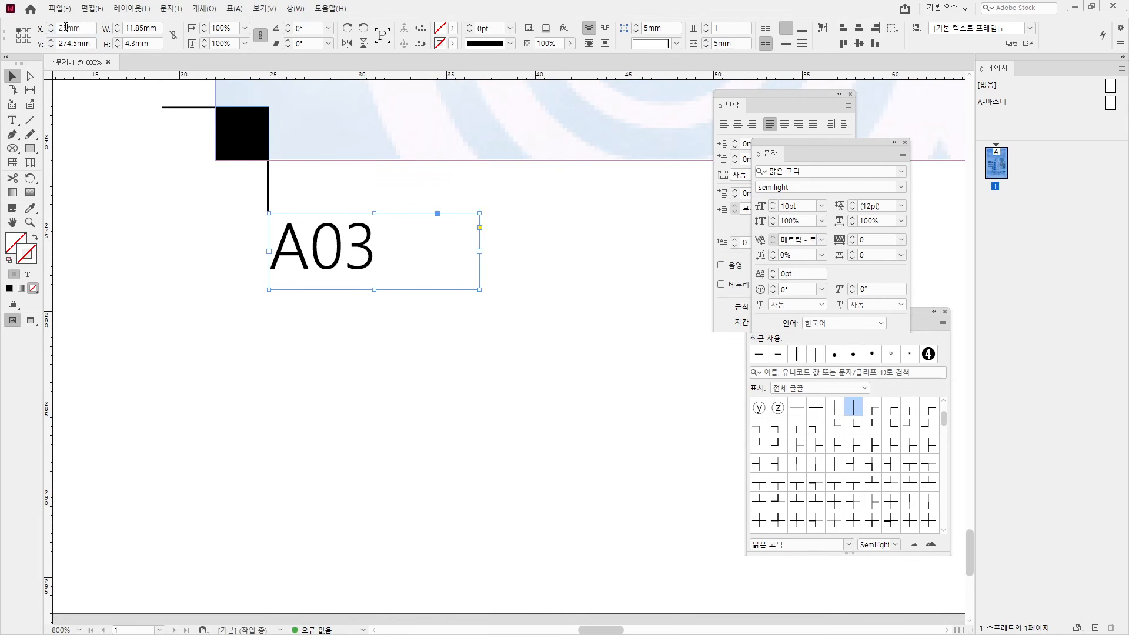
key("Return")
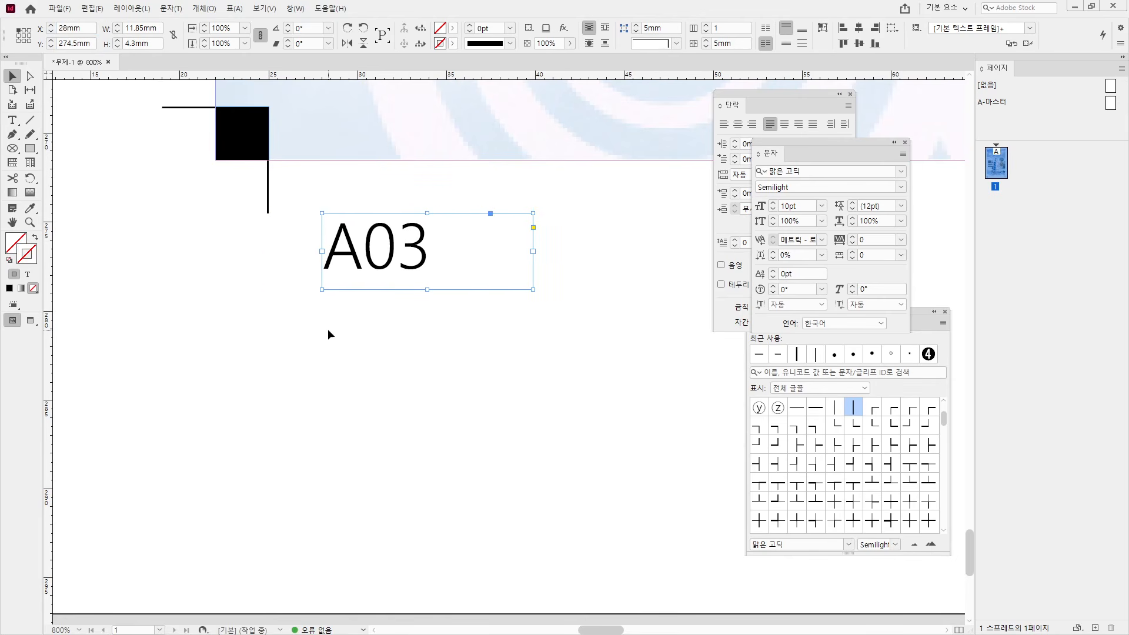
Move the A03 text frame slightly left, closer to the vertical corner line
left_click(327, 329)
left_click_drag(371, 237, 334, 240)
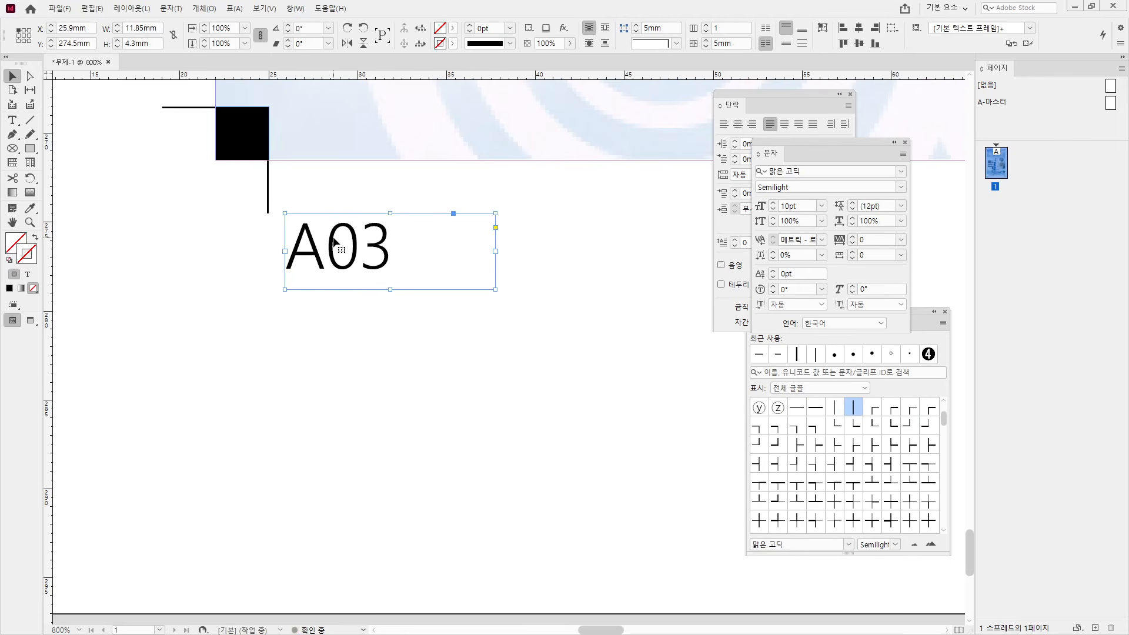
key("ctrl+z")
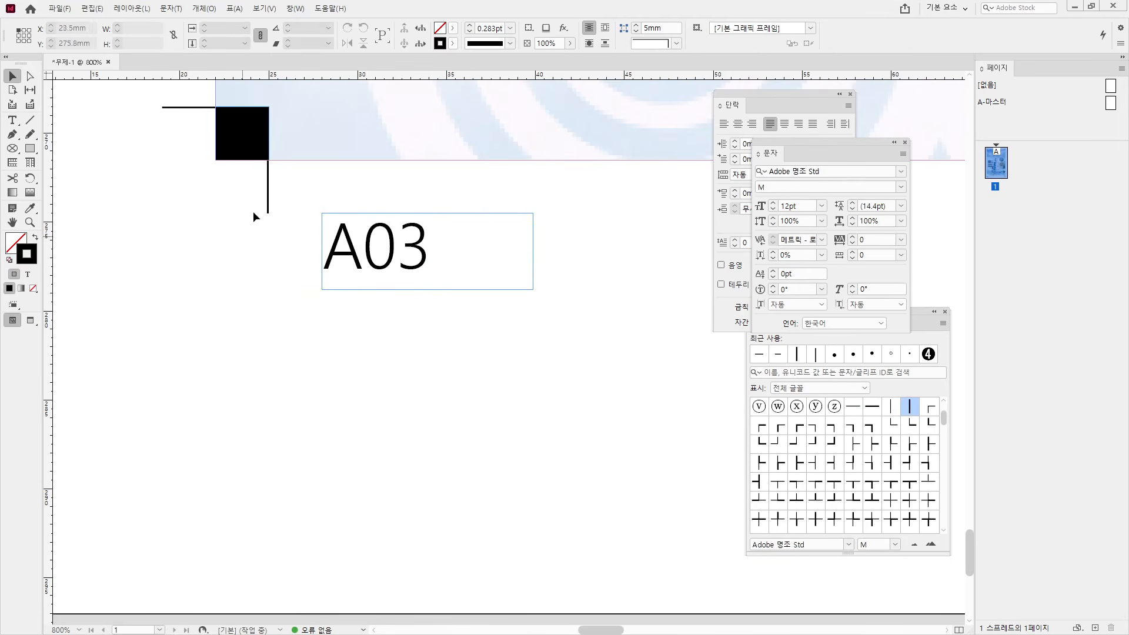
left_click_drag(329, 265, 305, 265)
left_click(325, 383)
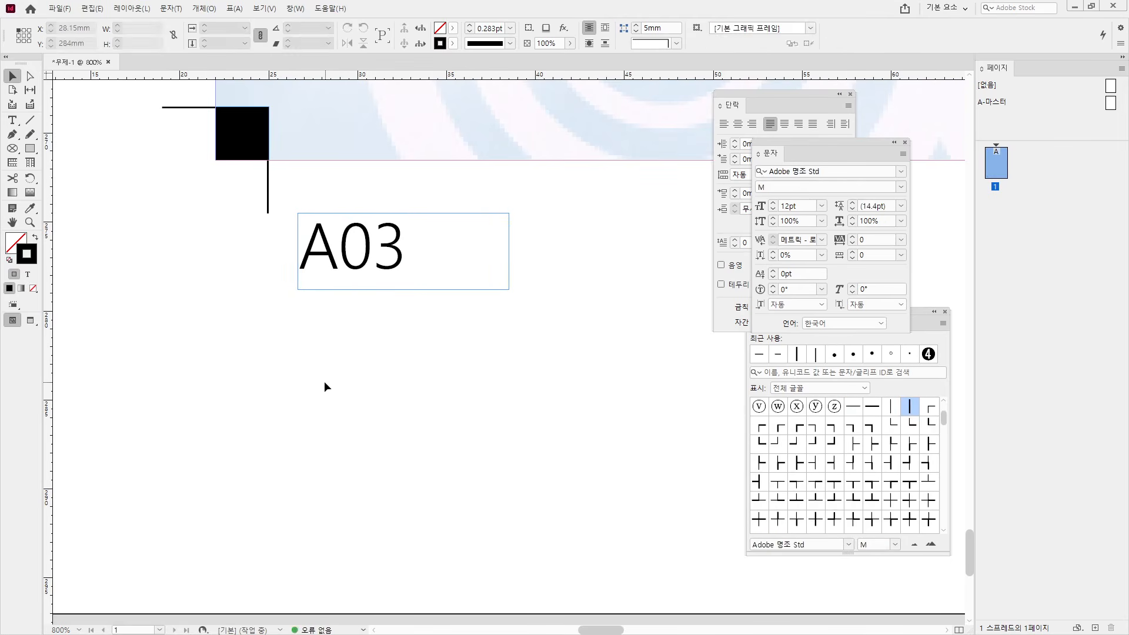
Delete the black squares at all four poster corners, keeping only the corner lines
left_click(223, 132)
key("Delete")
scroll(527, 205, "down", 5)
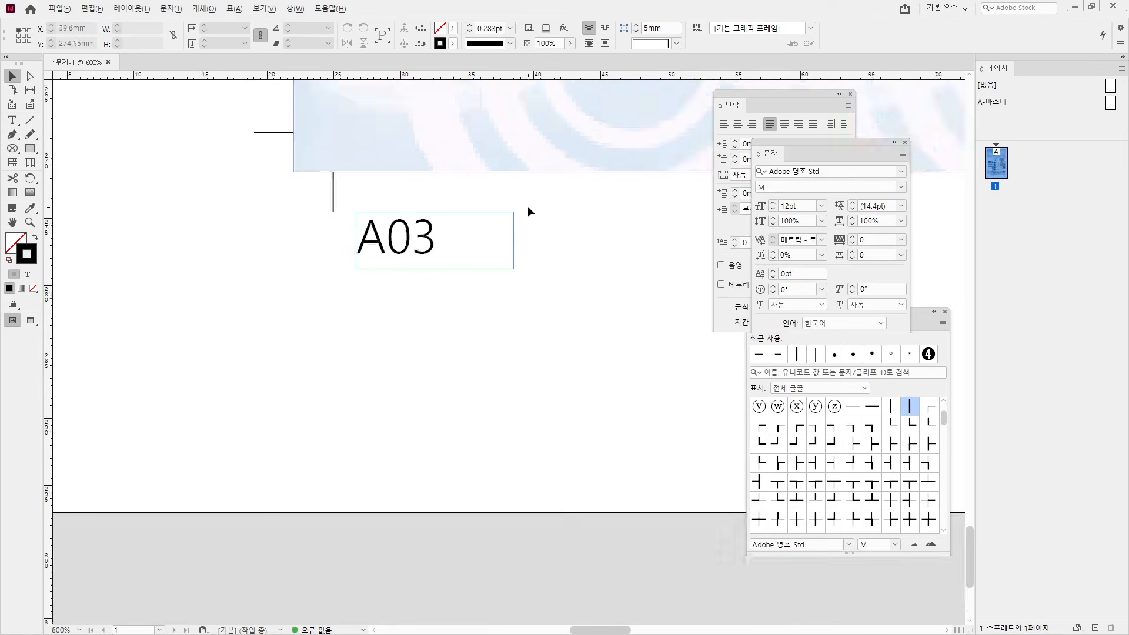
left_click_drag(534, 175, 437, 454)
left_click_drag(461, 177, 351, 518)
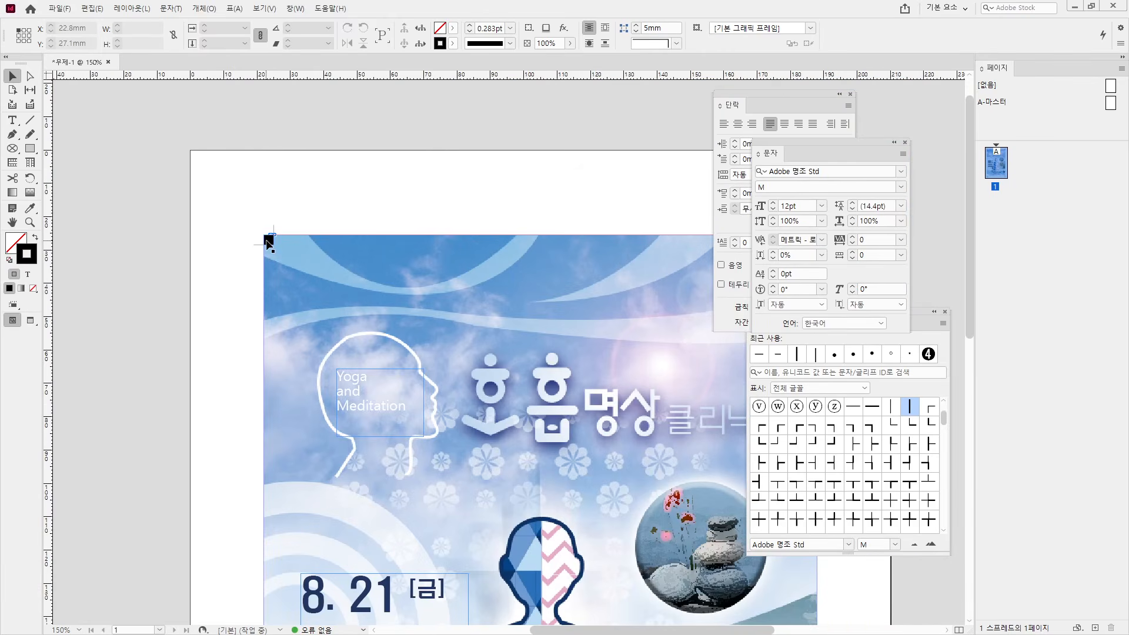
left_click_drag(613, 312, 232, 310)
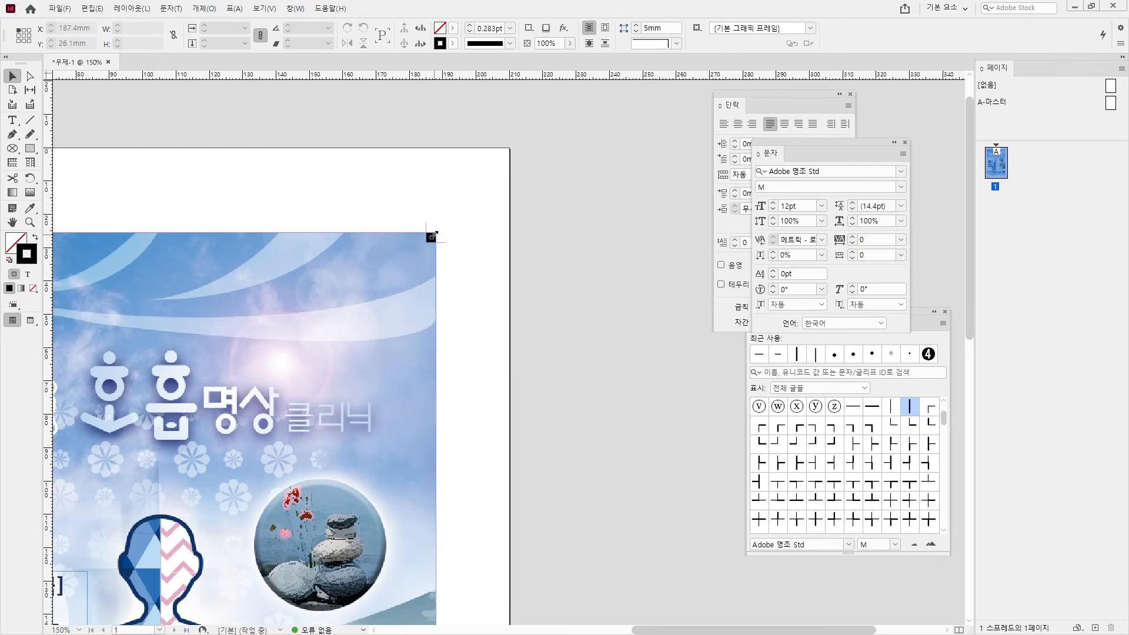
scroll(464, 527, "down", 10)
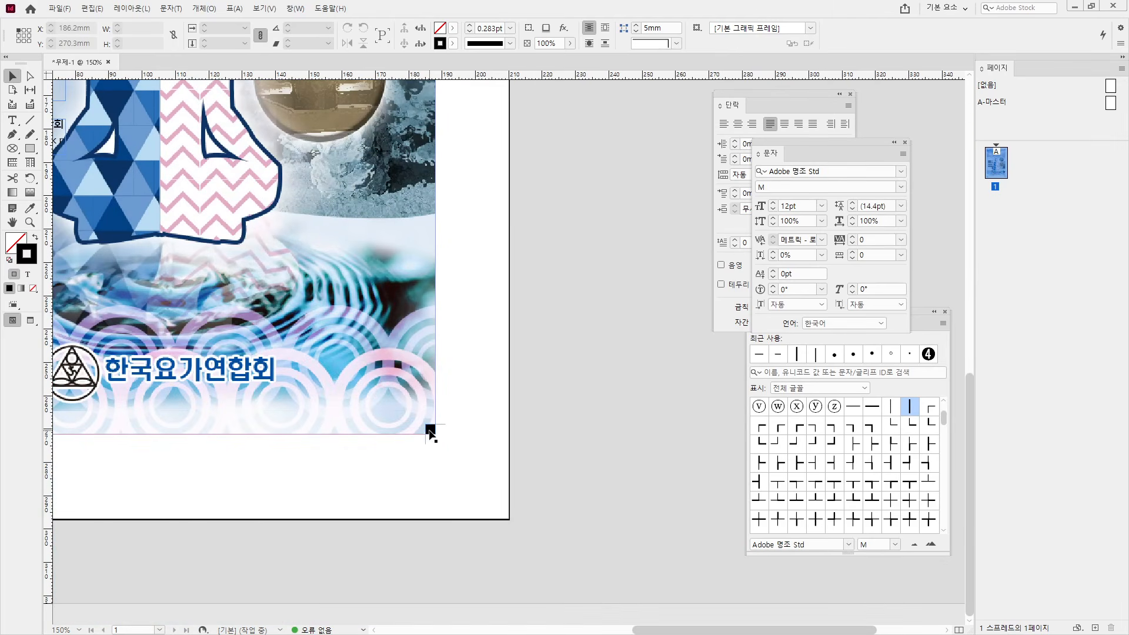
Save the poster document under the name 공개문제2 in the 공개문제2 folder as an InDesign 2020 document
key("ctrl+1")
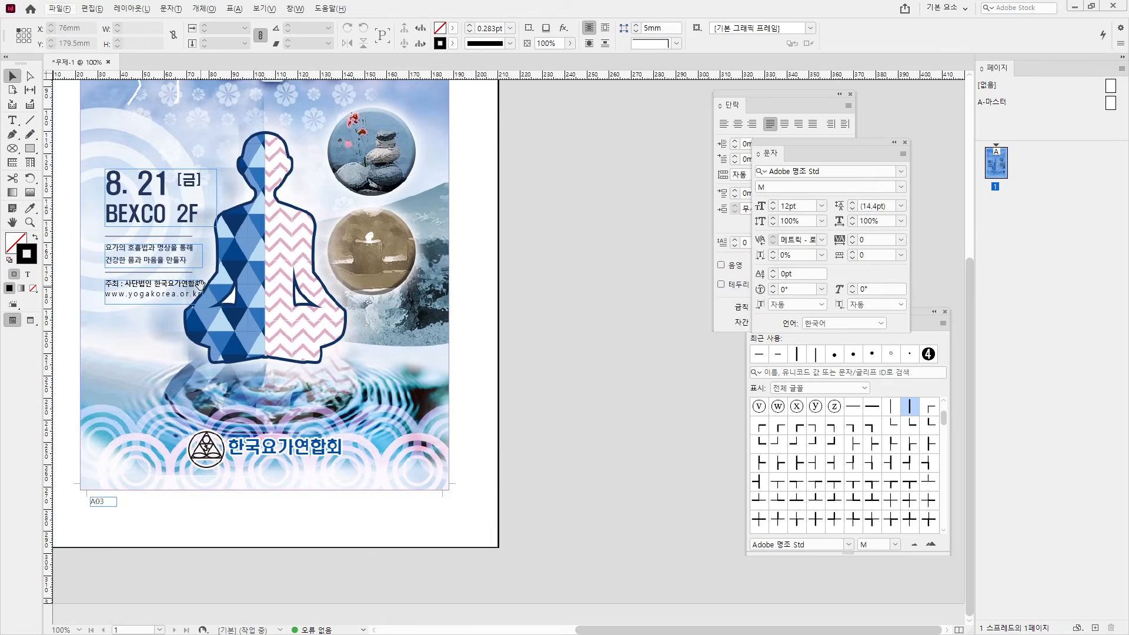
left_click_drag(201, 285, 298, 465)
left_click(60, 9)
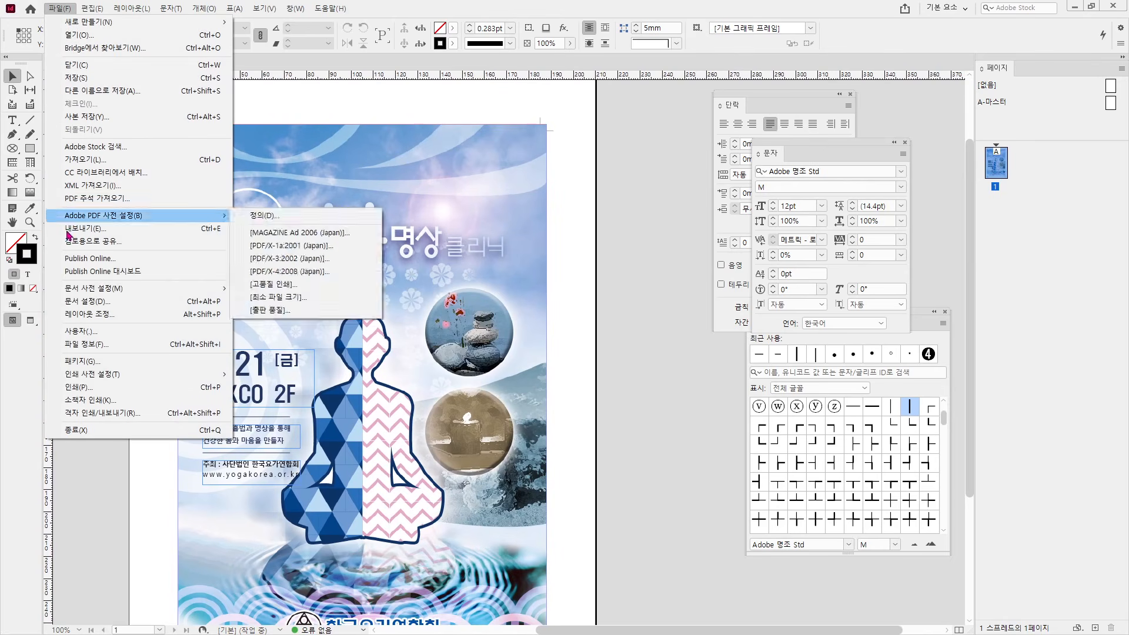
left_click(143, 92)
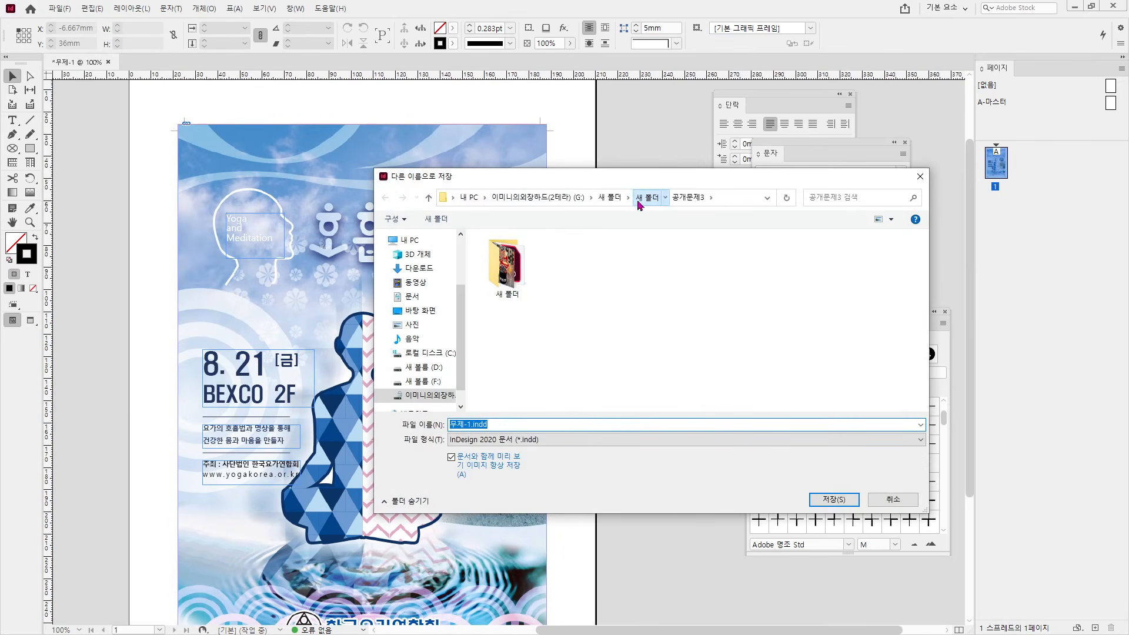
left_click(647, 197)
double_click(507, 265)
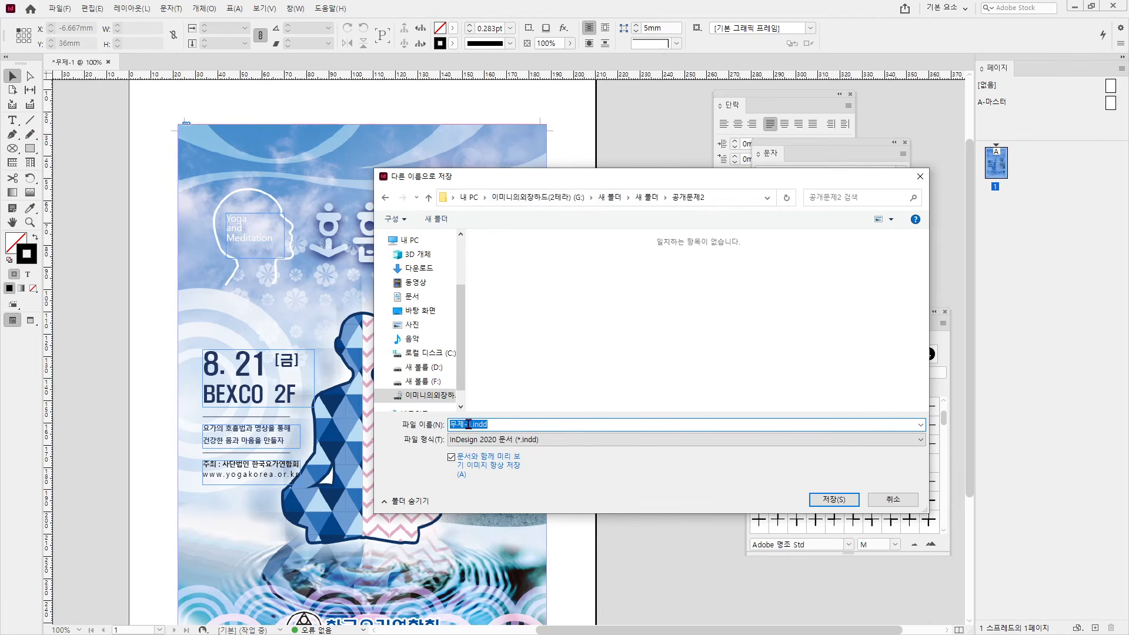
left_click_drag(468, 424, 410, 424)
key("BackSpace")
type("공개문제2")
key("Return")
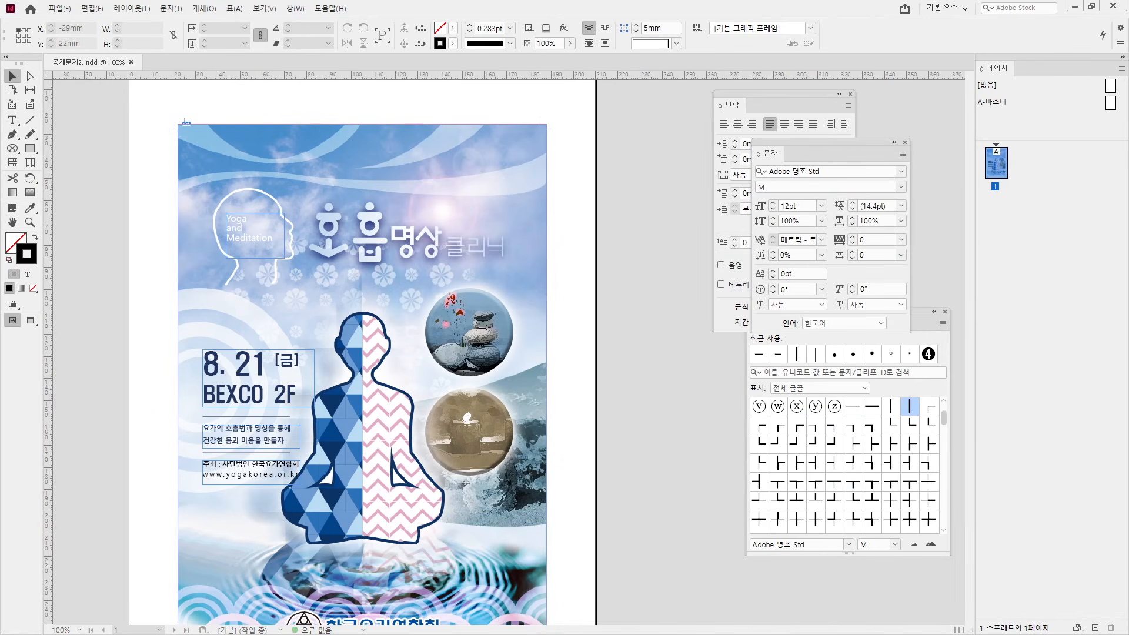
Switch to File Explorer and check the poster's INDD and JPG files in the 공개문제2 folder
key("alt+Tab")
left_click(663, 275)
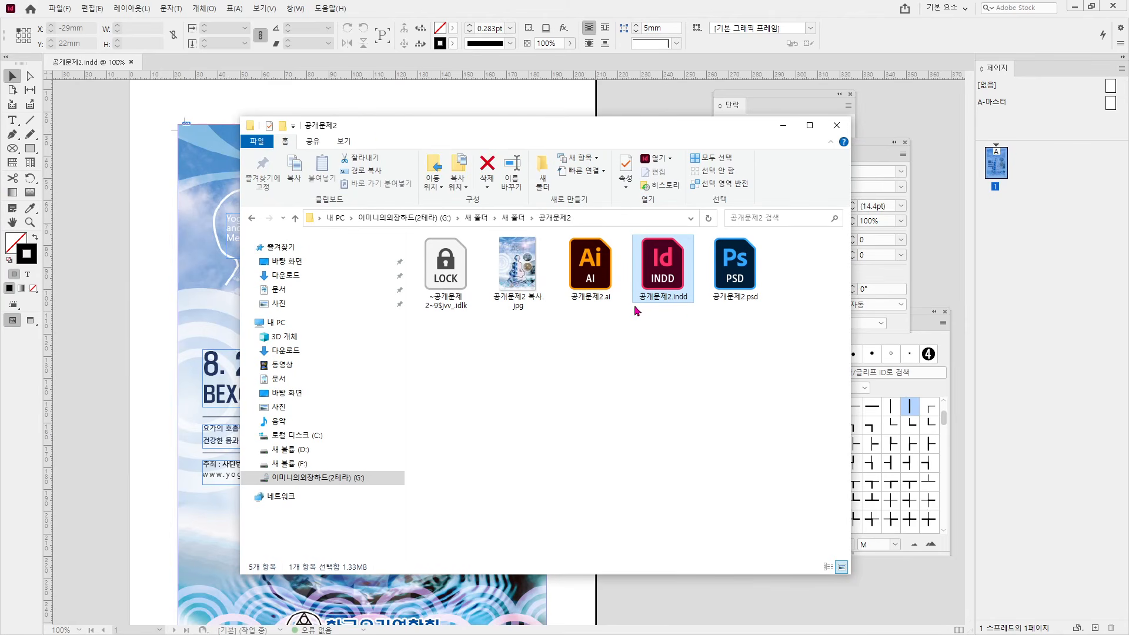
left_click(530, 274)
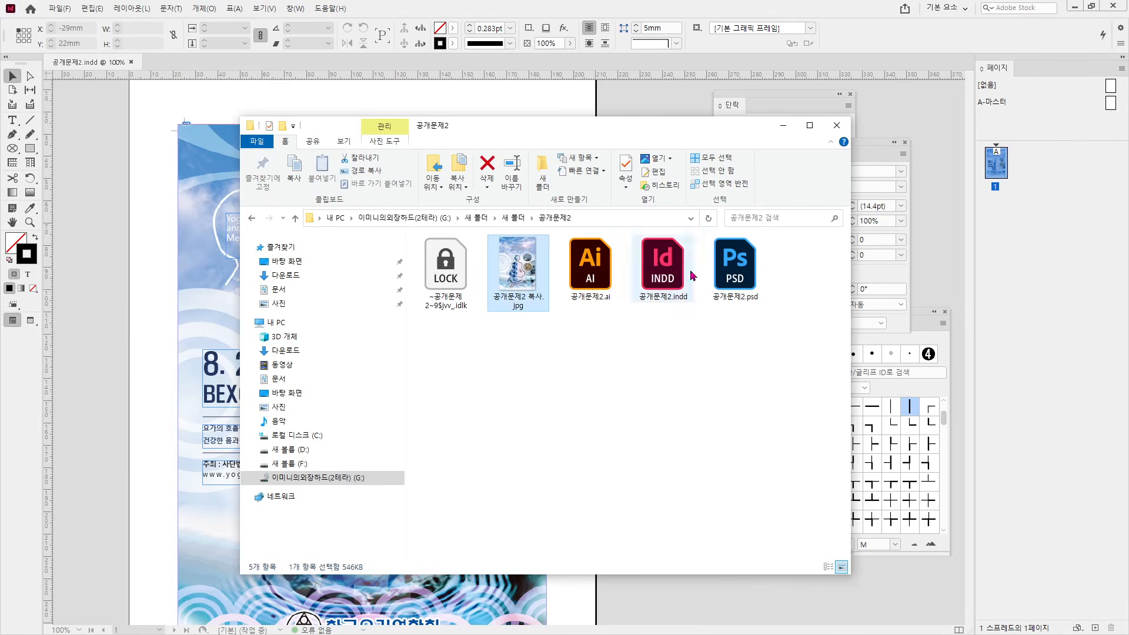
key("alt+Tab")
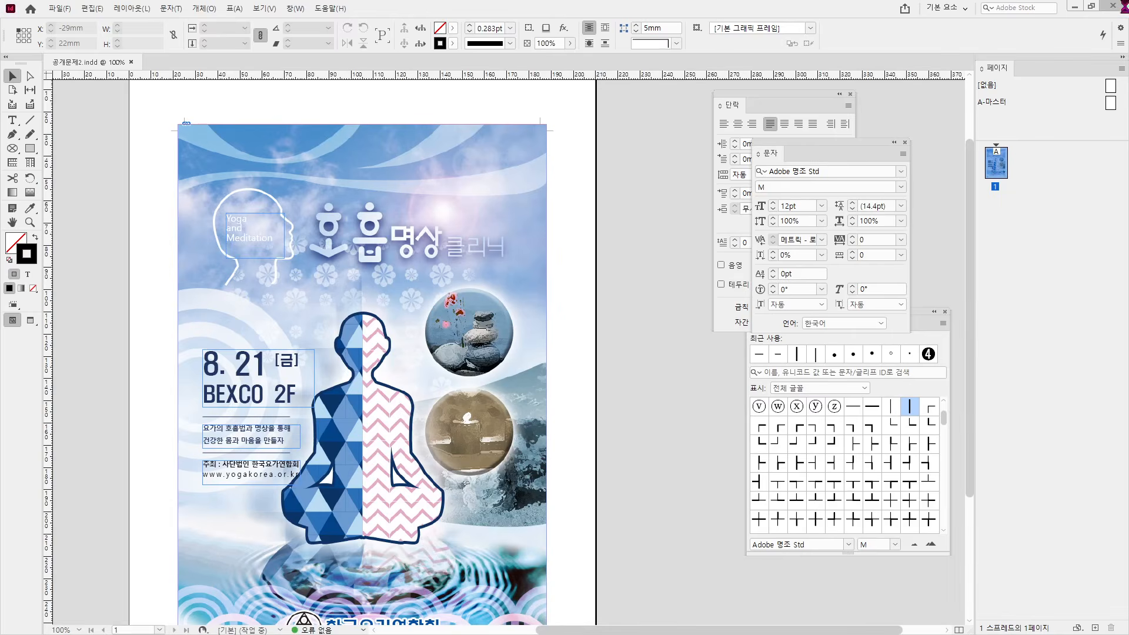
Check the size of the 새 폴더 folder inside 공개문제2 through its properties, and open the G: drive in File Explorer
left_click(1075, 6)
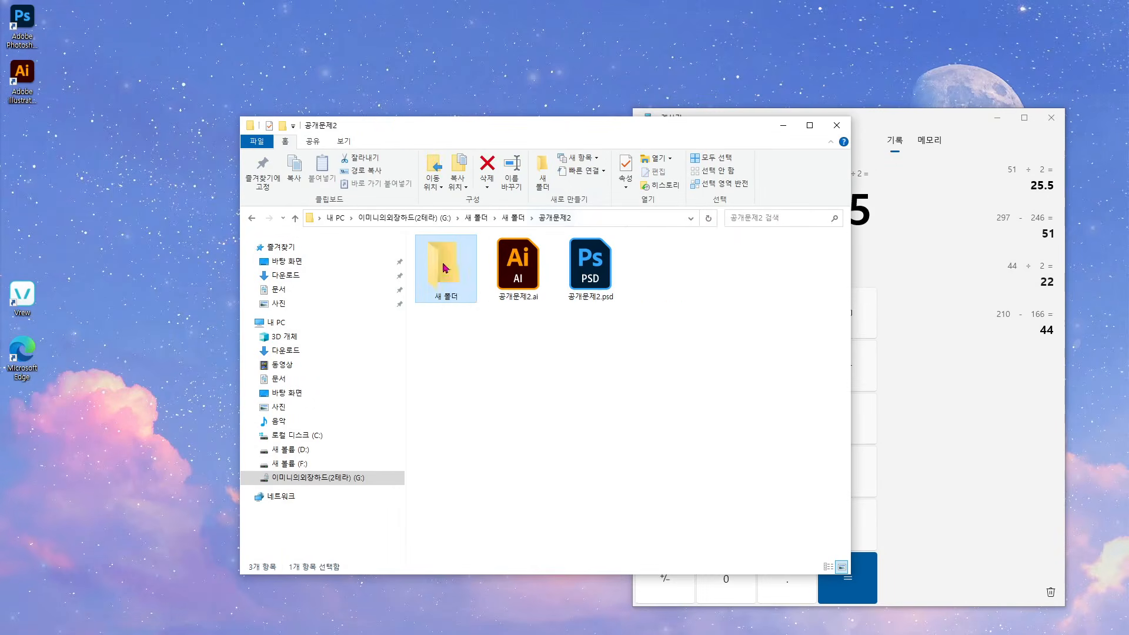
right_click(450, 254)
left_click(510, 574)
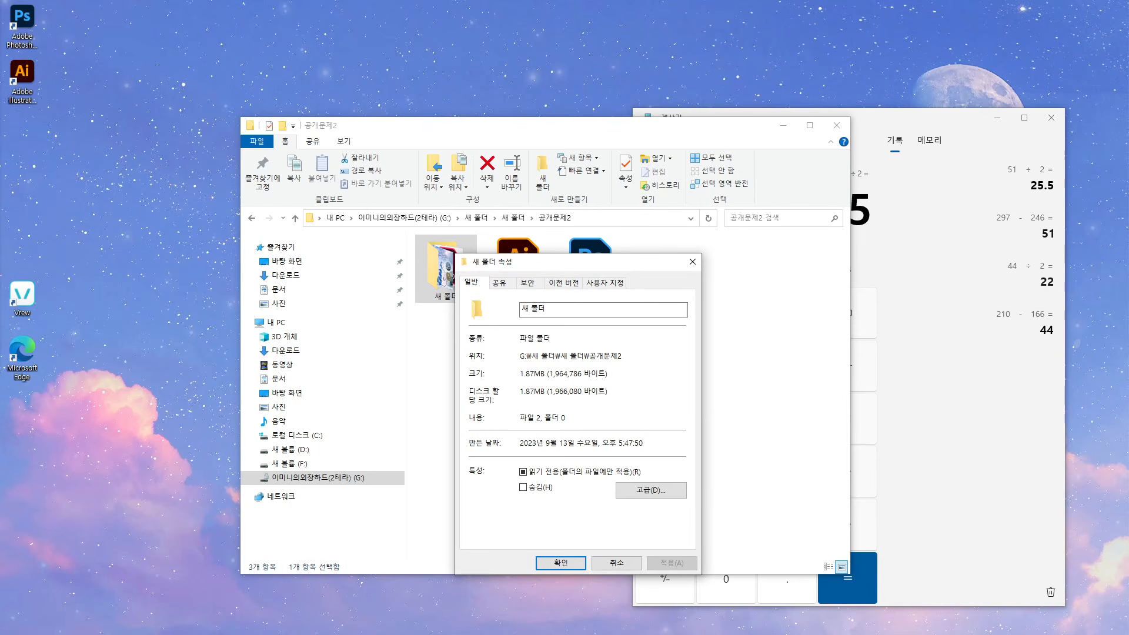
key("Escape")
left_click(325, 475)
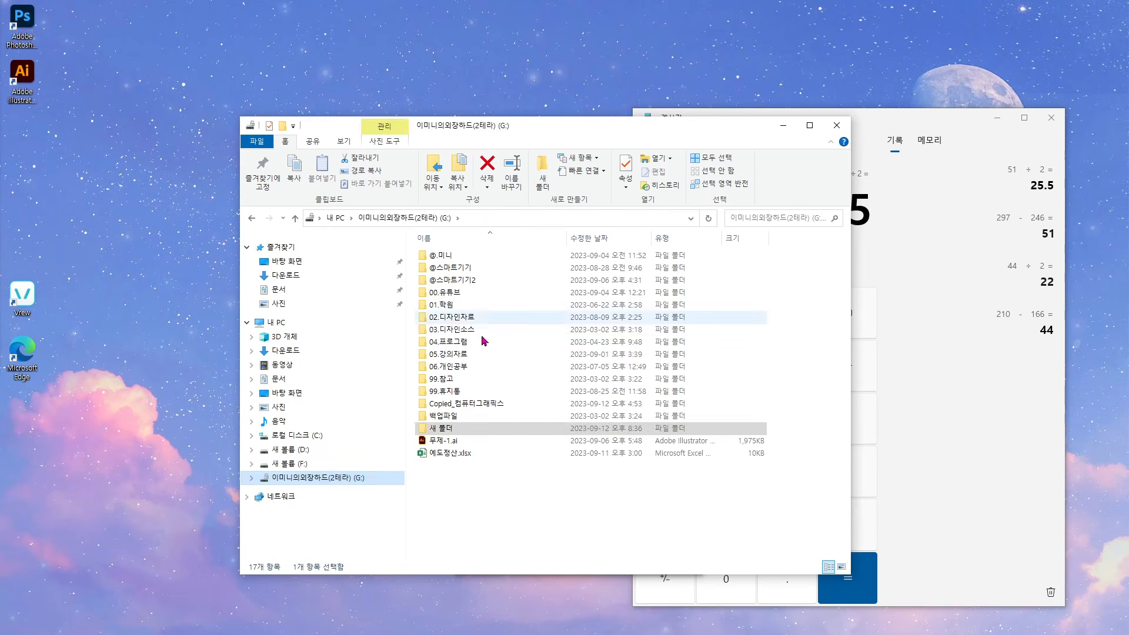